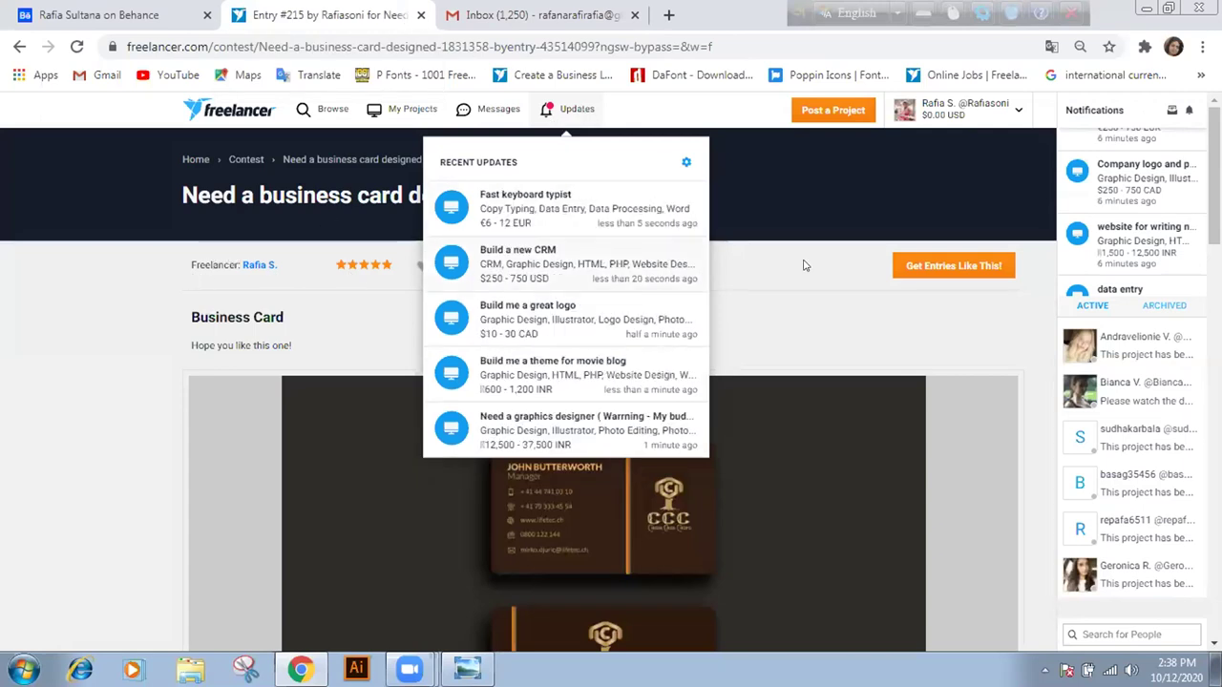
Dismiss the Updates list and return from entry #215 to the 'Need a business card designed' contest page.
{"action": "left_click", "coordinate": [846, 192]}
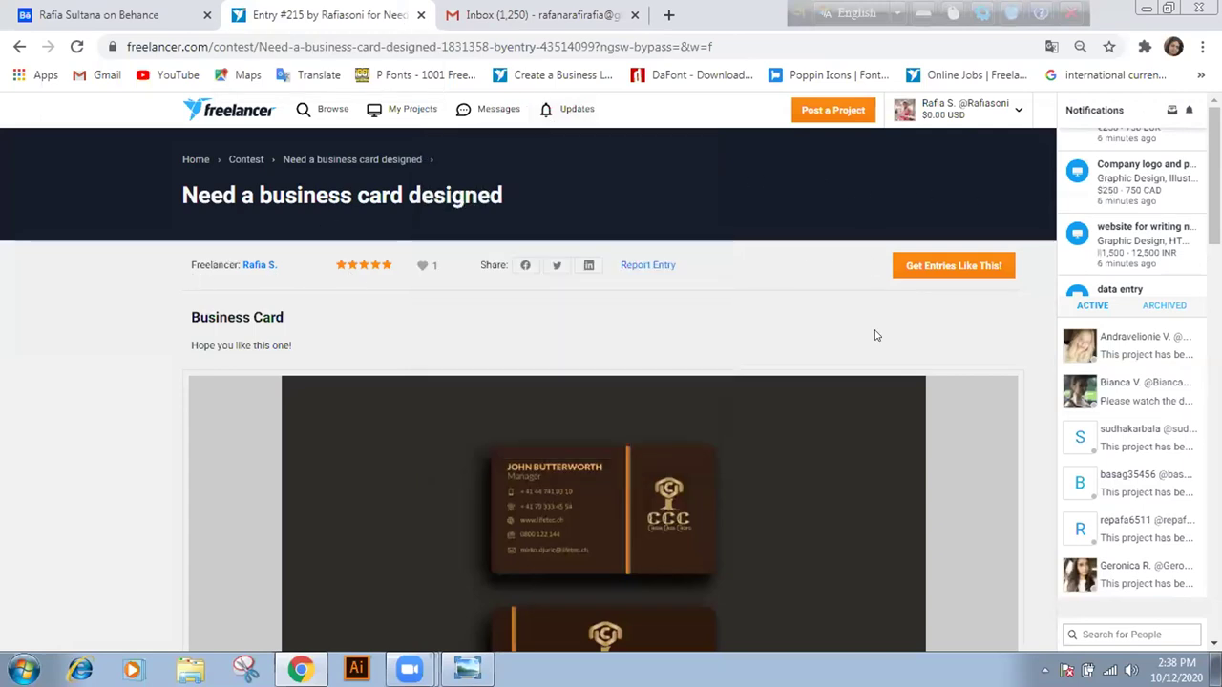
{"action": "scroll", "coordinate": [876, 335], "scroll_direction": "down", "scroll_amount": 3}
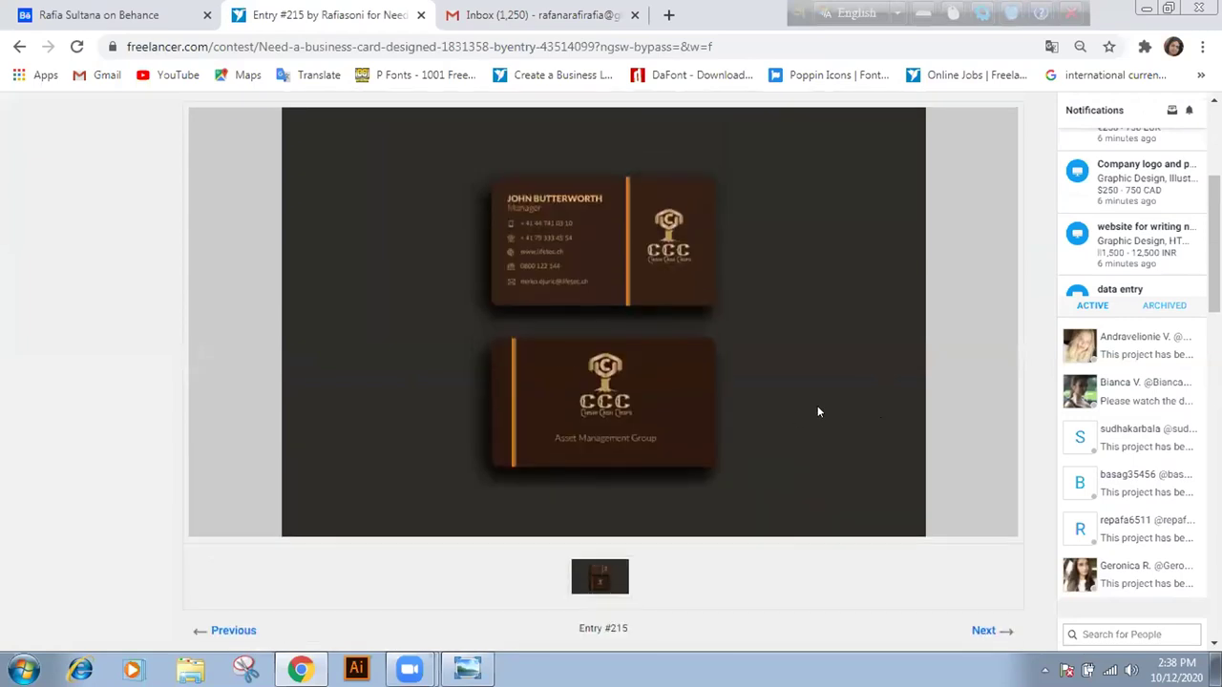
{"action": "scroll", "coordinate": [404, 251], "scroll_direction": "up", "scroll_amount": 2}
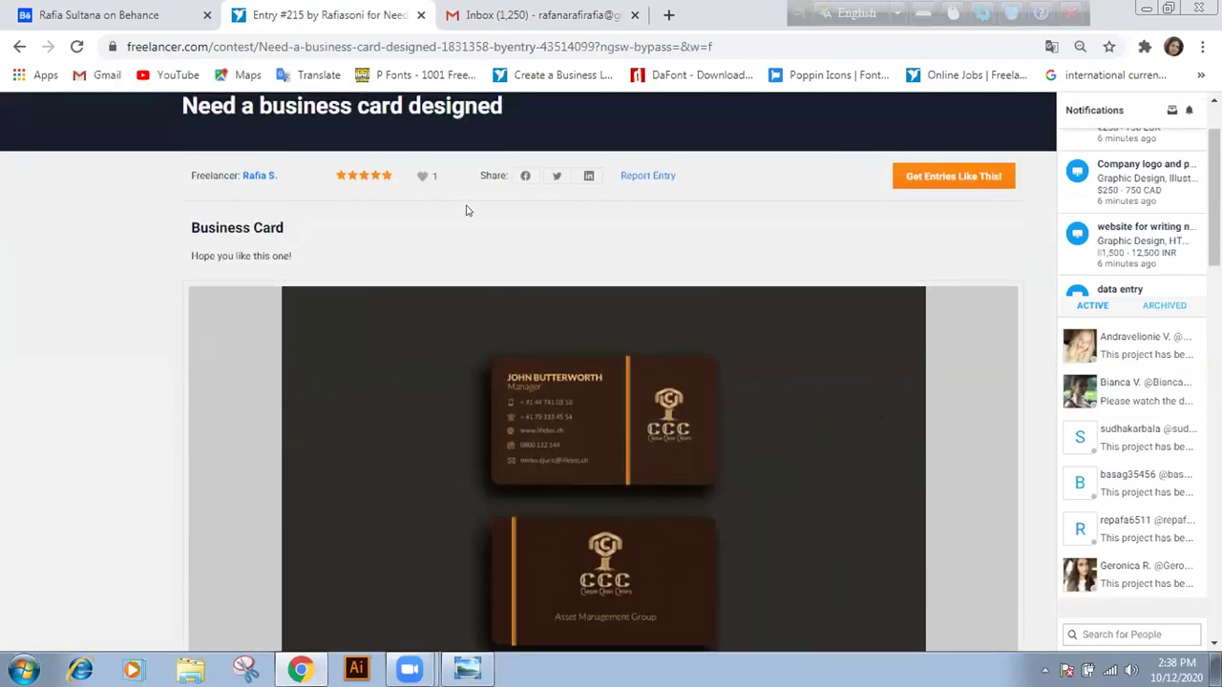
{"action": "scroll", "coordinate": [776, 541], "scroll_direction": "down", "scroll_amount": 2}
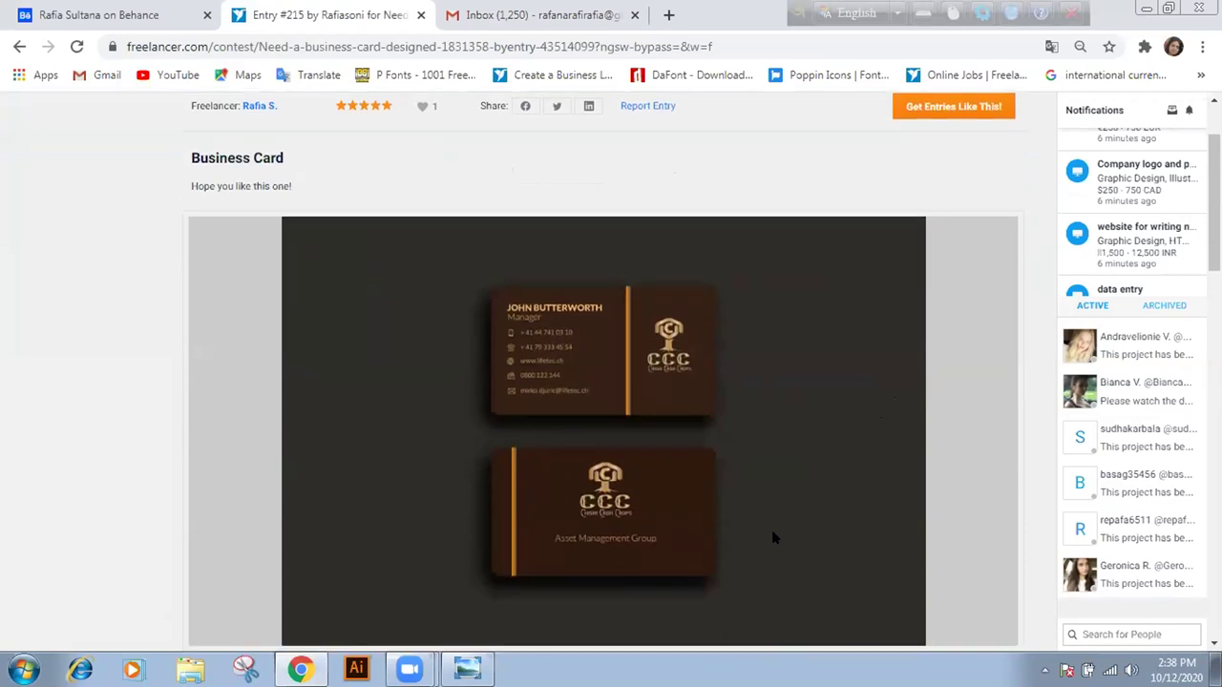
{"action": "scroll", "coordinate": [377, 165], "scroll_direction": "up", "scroll_amount": 2}
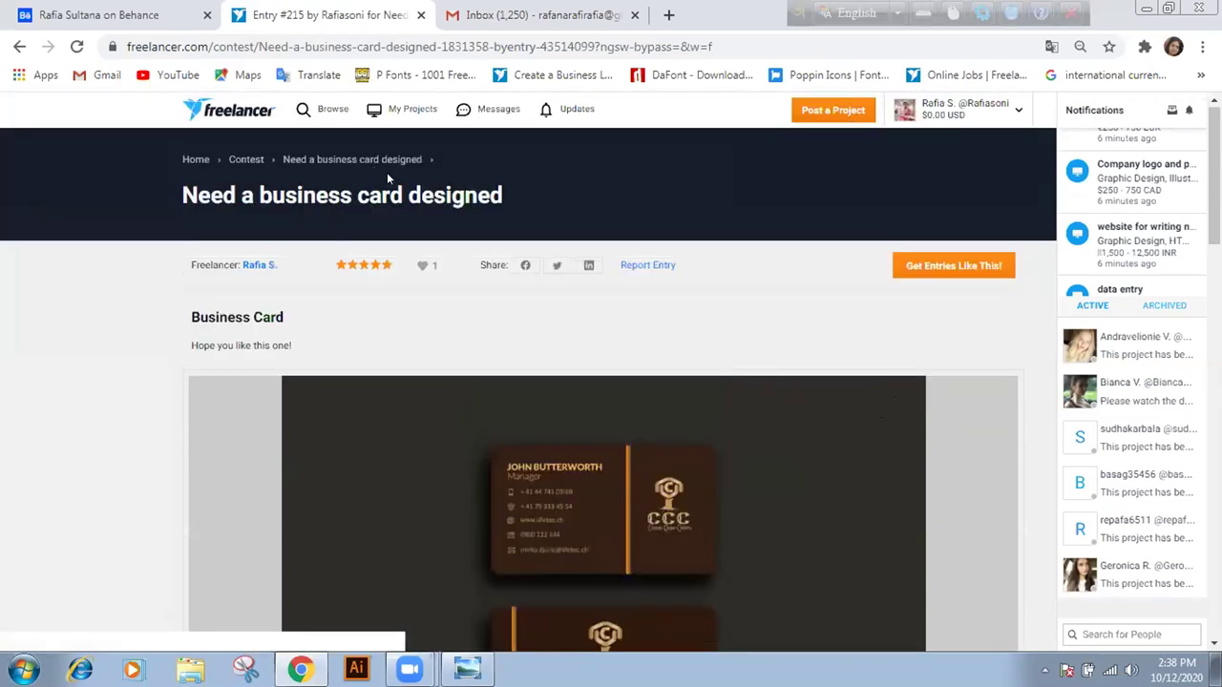
{"action": "left_click", "coordinate": [310, 163]}
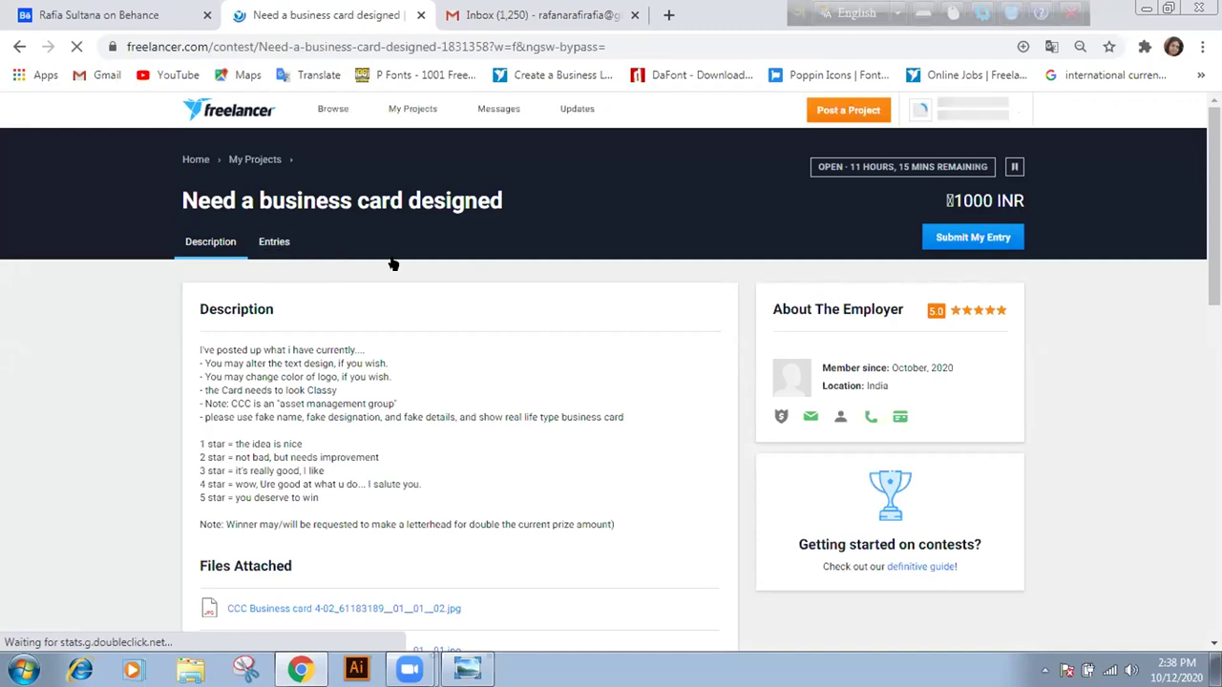
Load the 296 business card entries and scroll through the thumbnail grid and back up.
{"action": "left_click", "coordinate": [267, 254]}
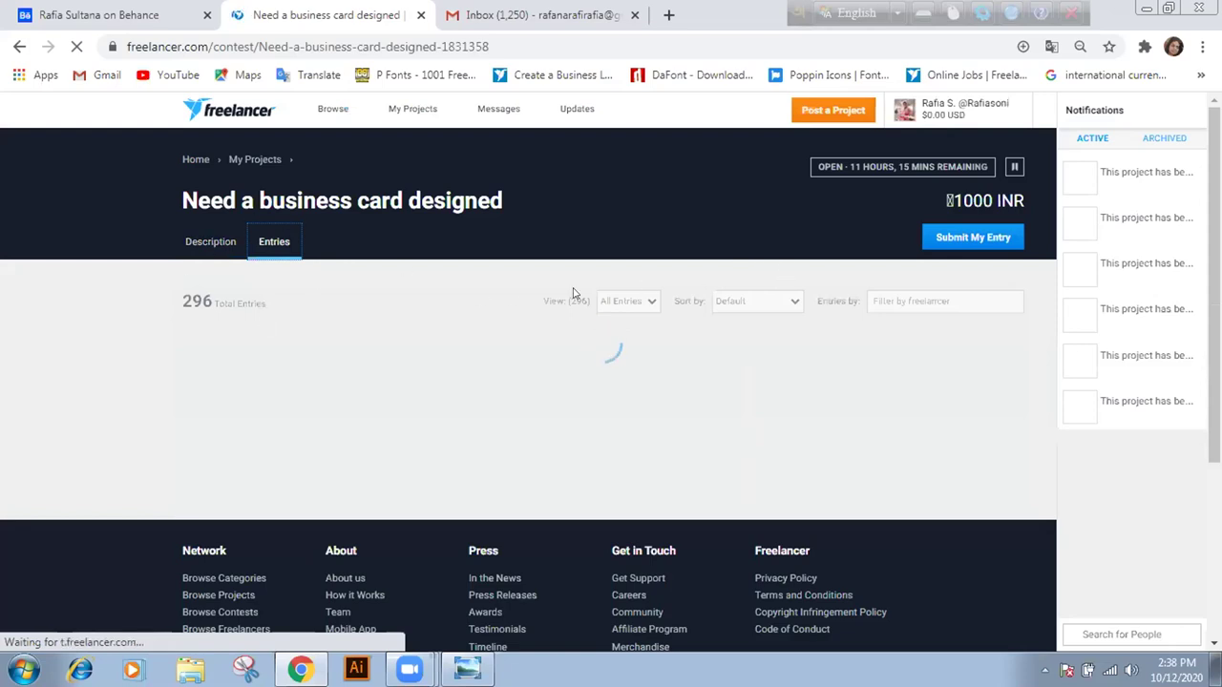
{"action": "left_click", "coordinate": [268, 239]}
{"action": "scroll", "coordinate": [936, 391], "scroll_direction": "down", "scroll_amount": 1}
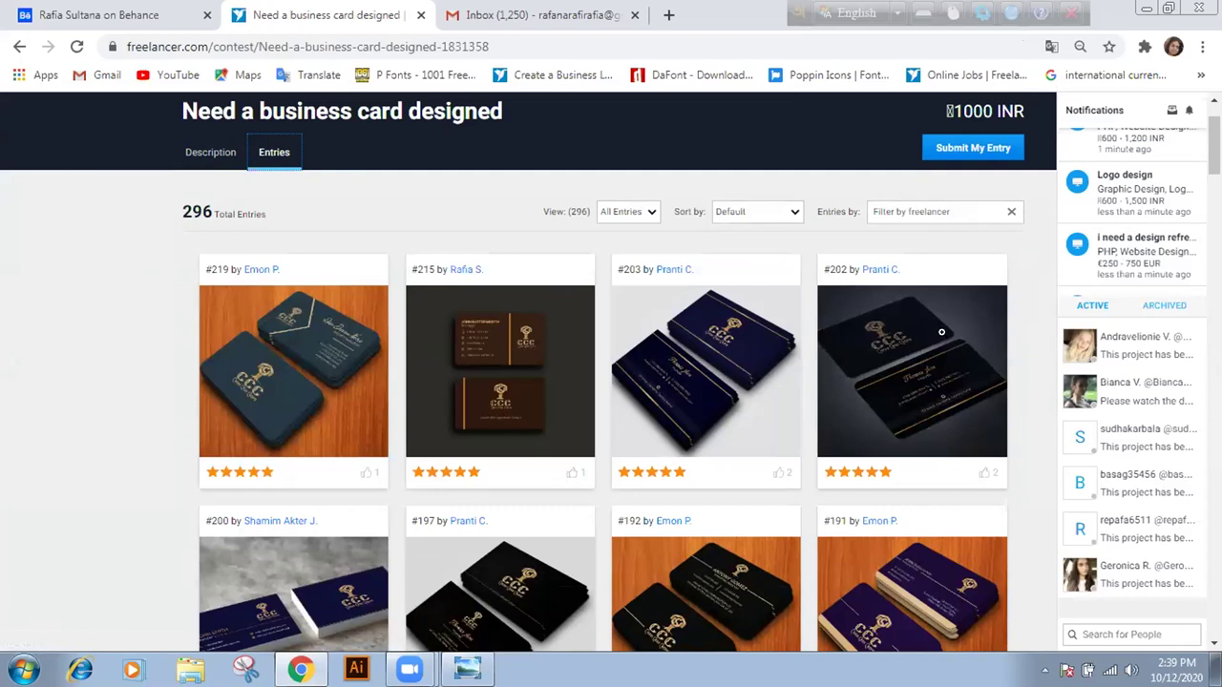
{"action": "scroll", "coordinate": [308, 345], "scroll_direction": "down", "scroll_amount": 1}
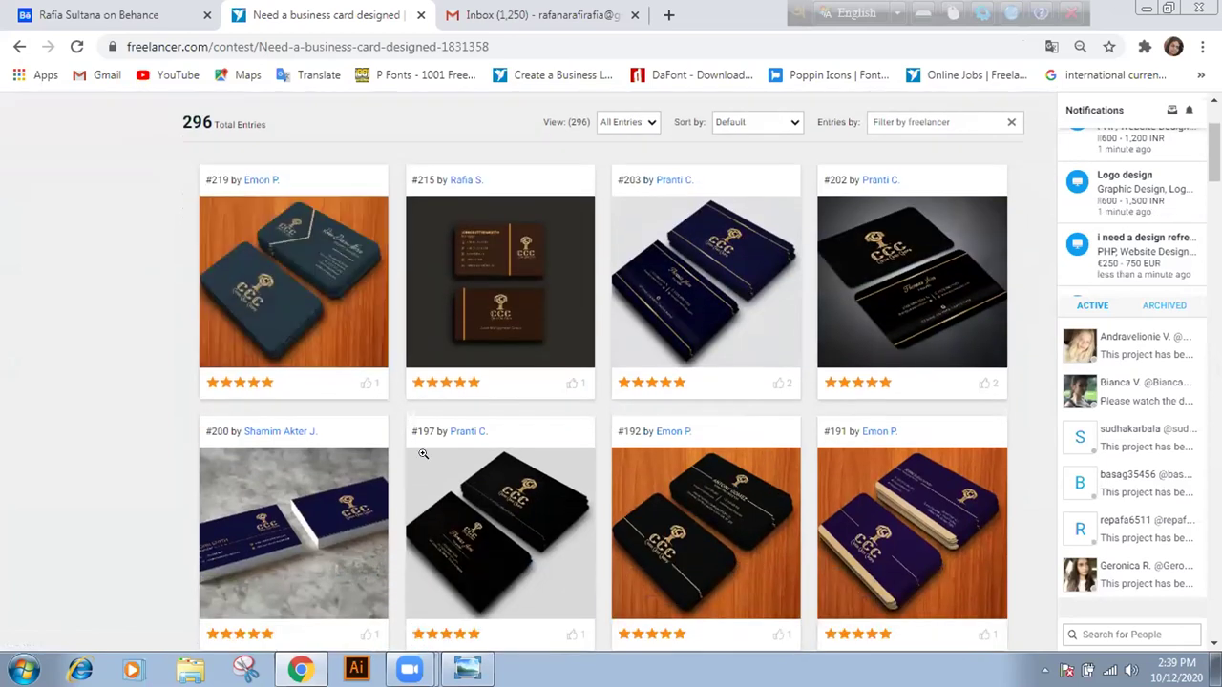
{"action": "scroll", "coordinate": [422, 454], "scroll_direction": "down", "scroll_amount": 1}
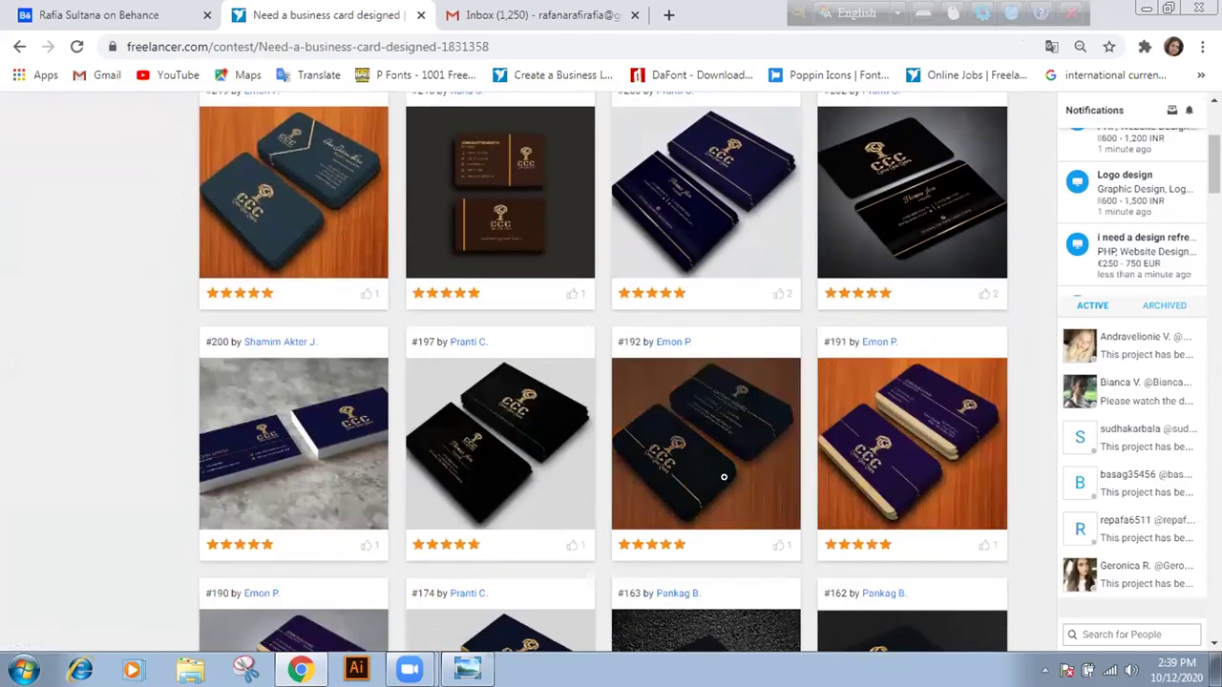
{"action": "scroll", "coordinate": [821, 561], "scroll_direction": "down", "scroll_amount": 1}
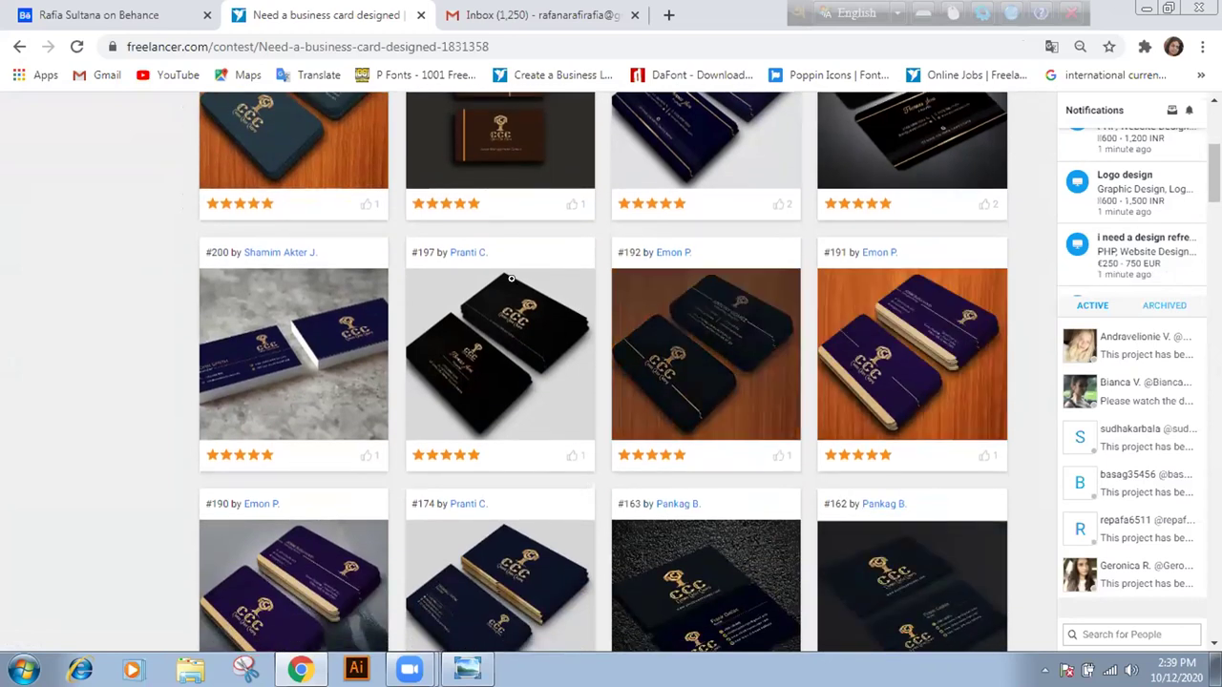
{"action": "scroll", "coordinate": [511, 278], "scroll_direction": "up", "scroll_amount": 1}
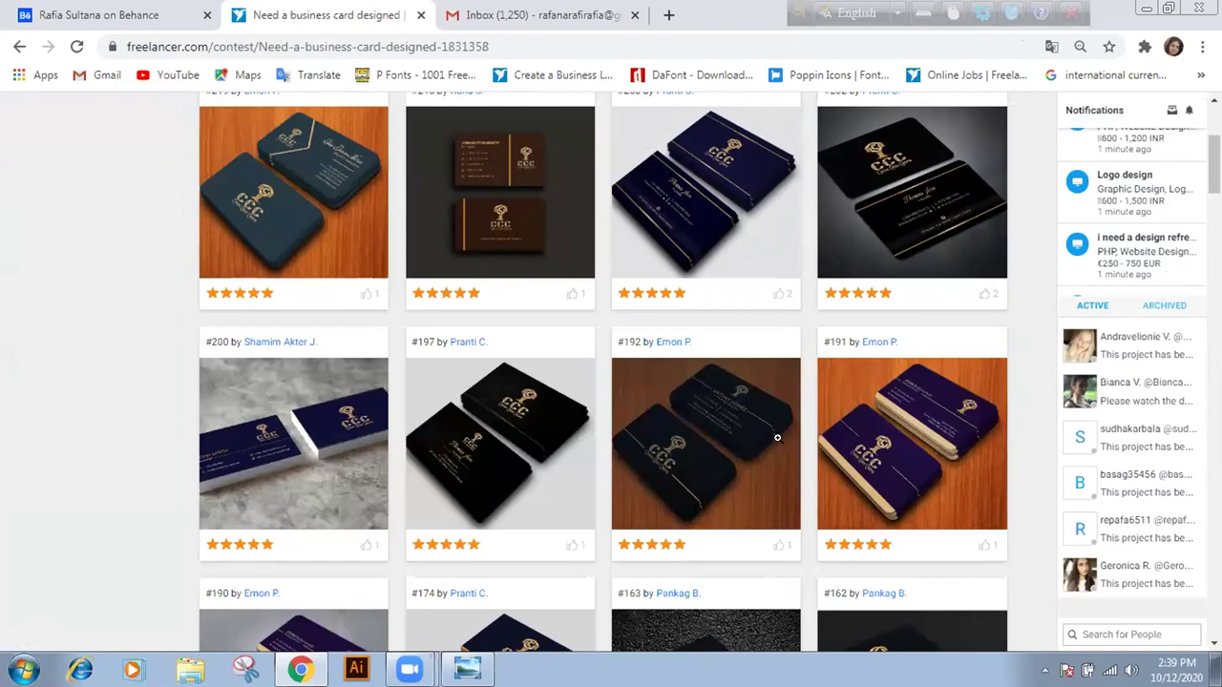
{"action": "scroll", "coordinate": [802, 472], "scroll_direction": "down", "scroll_amount": 2}
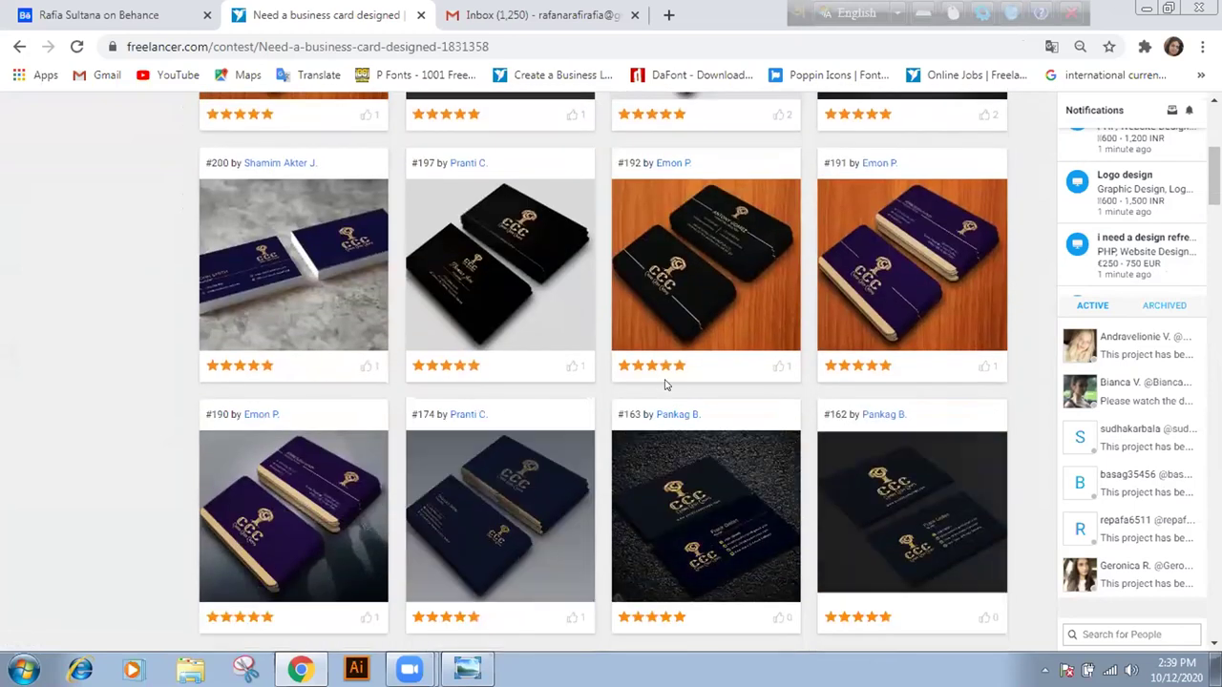
{"action": "scroll", "coordinate": [935, 456], "scroll_direction": "up", "scroll_amount": 1}
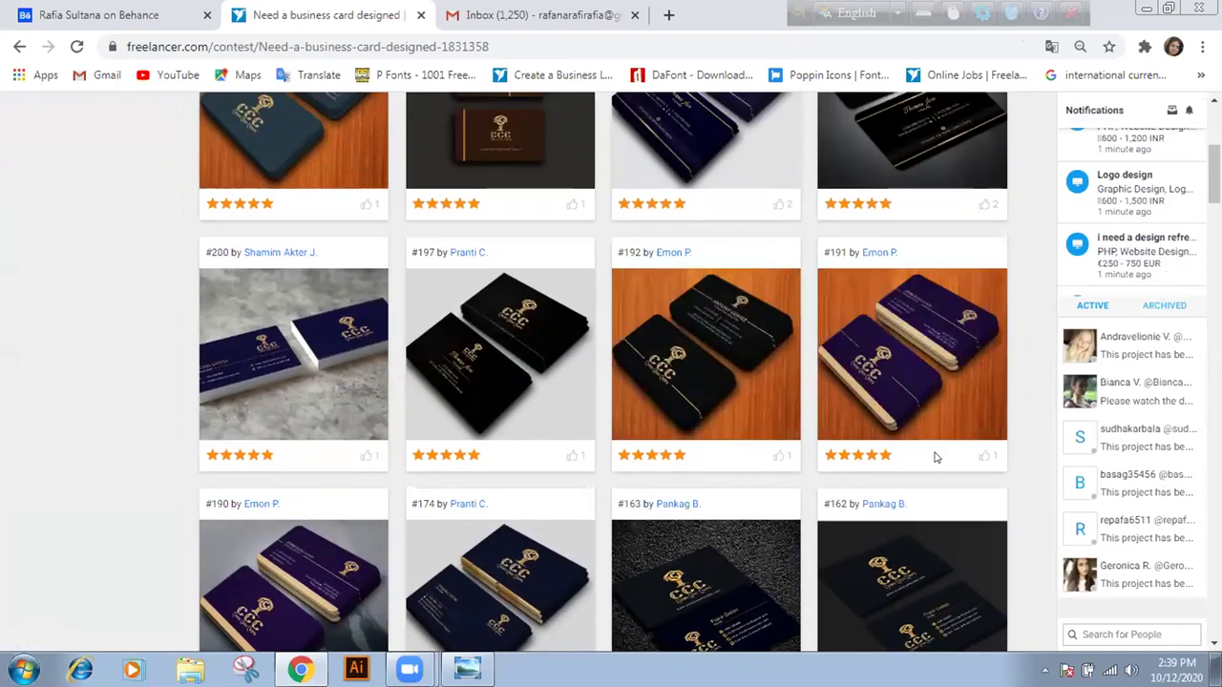
{"action": "scroll", "coordinate": [941, 458], "scroll_direction": "down", "scroll_amount": 1}
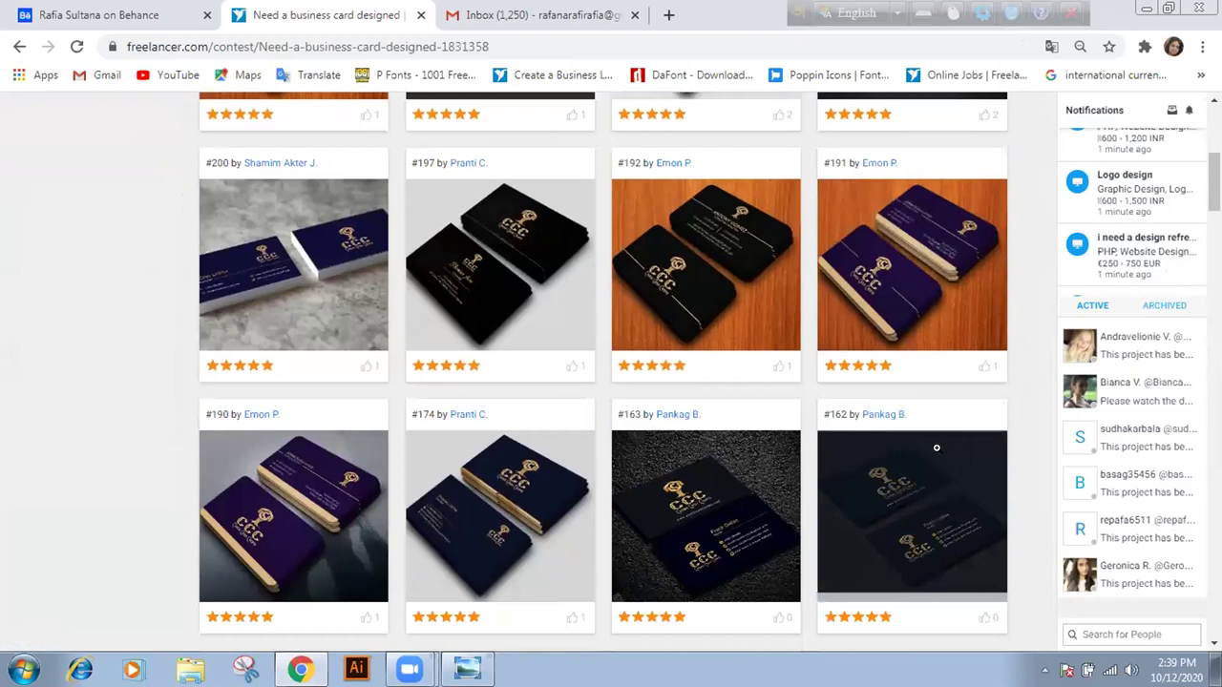
{"action": "scroll", "coordinate": [878, 414], "scroll_direction": "down", "scroll_amount": 2}
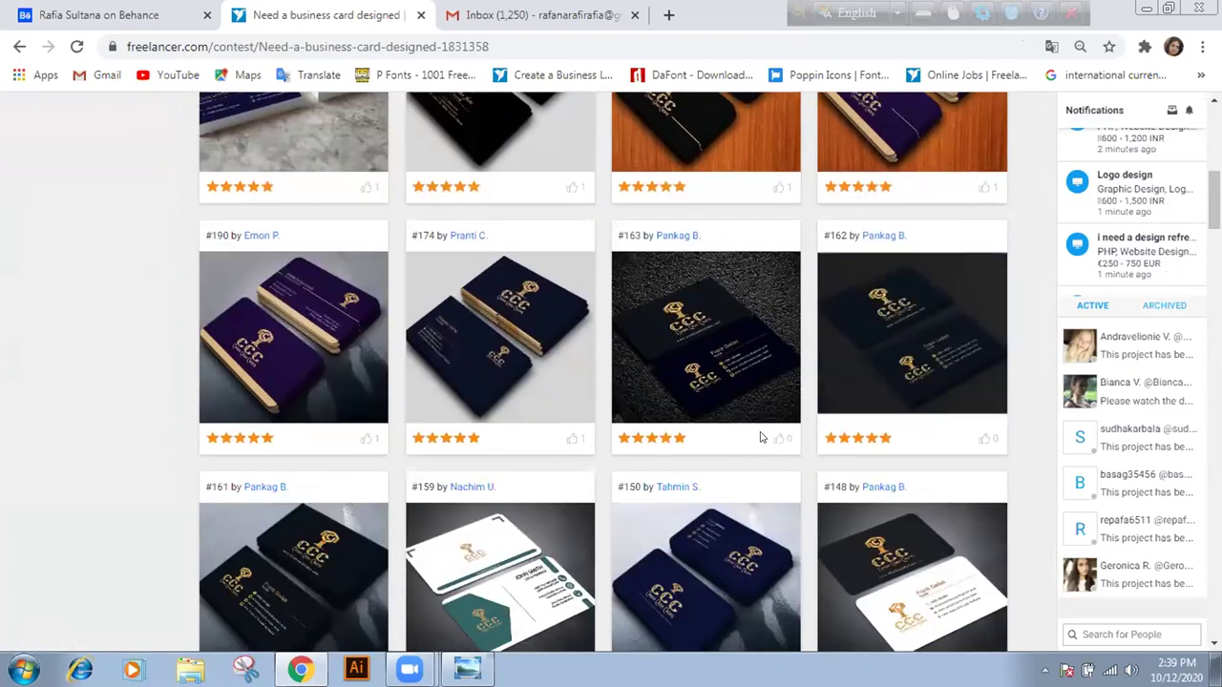
{"action": "scroll", "coordinate": [763, 437], "scroll_direction": "down", "scroll_amount": 1}
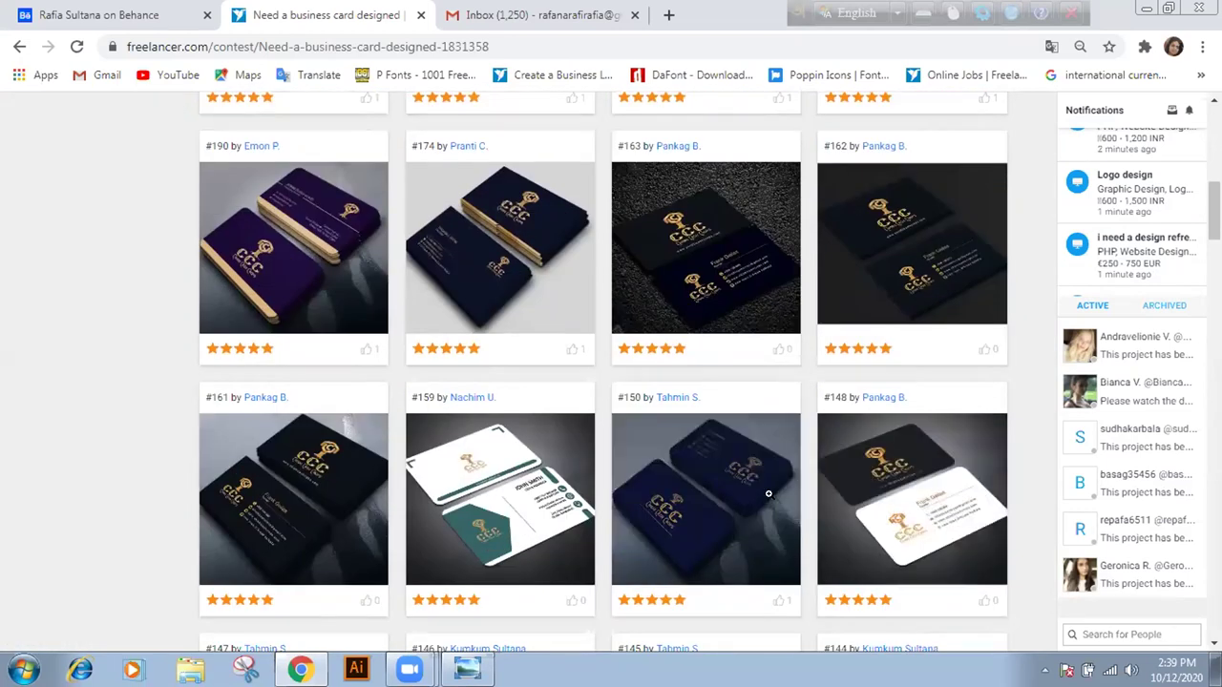
{"action": "scroll", "coordinate": [779, 498], "scroll_direction": "down", "scroll_amount": 4}
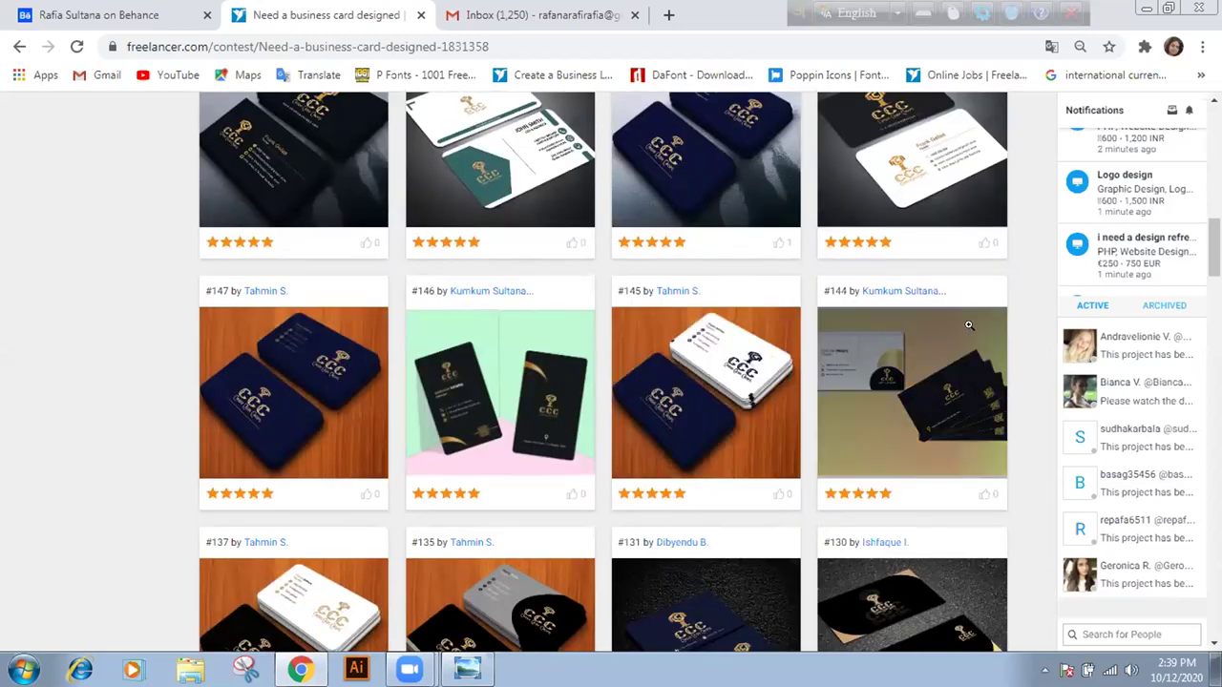
{"action": "scroll", "coordinate": [671, 301], "scroll_direction": "down", "scroll_amount": 2}
{"action": "scroll", "coordinate": [675, 274], "scroll_direction": "up", "scroll_amount": 6}
{"action": "scroll", "coordinate": [674, 274], "scroll_direction": "up", "scroll_amount": 8}
Filter the entries to My Entries and preview designs #215 and #216 enlarged.
{"action": "left_click", "coordinate": [638, 303]}
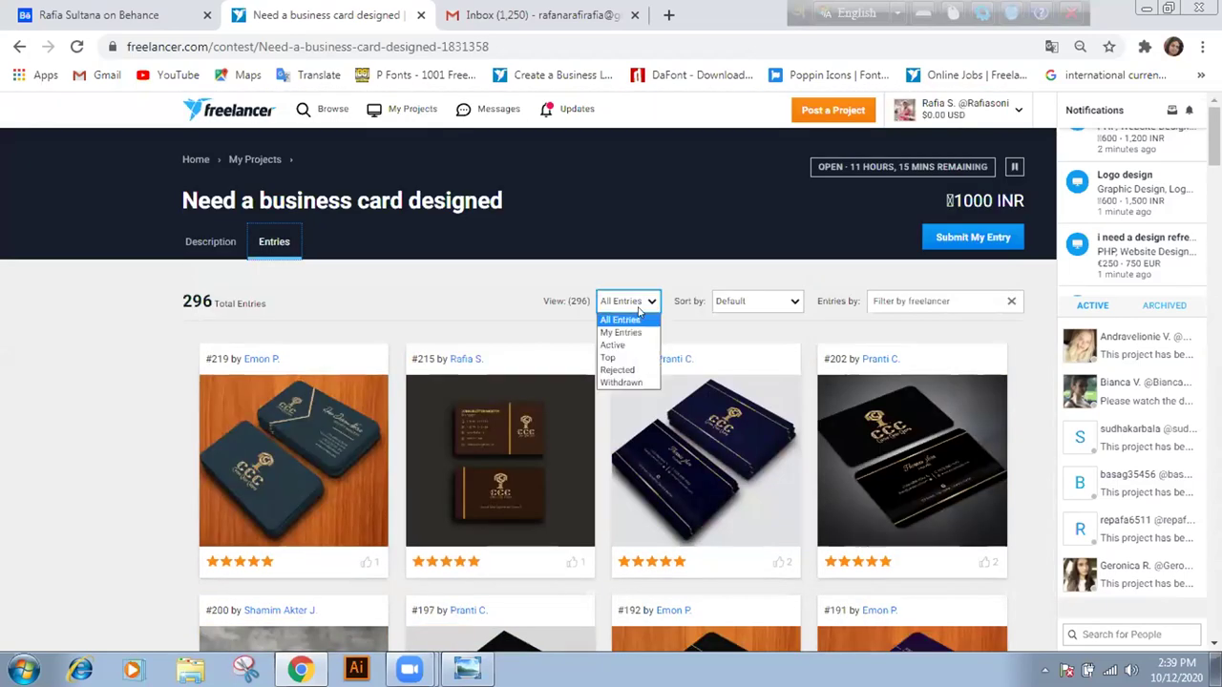
{"action": "left_click", "coordinate": [621, 332]}
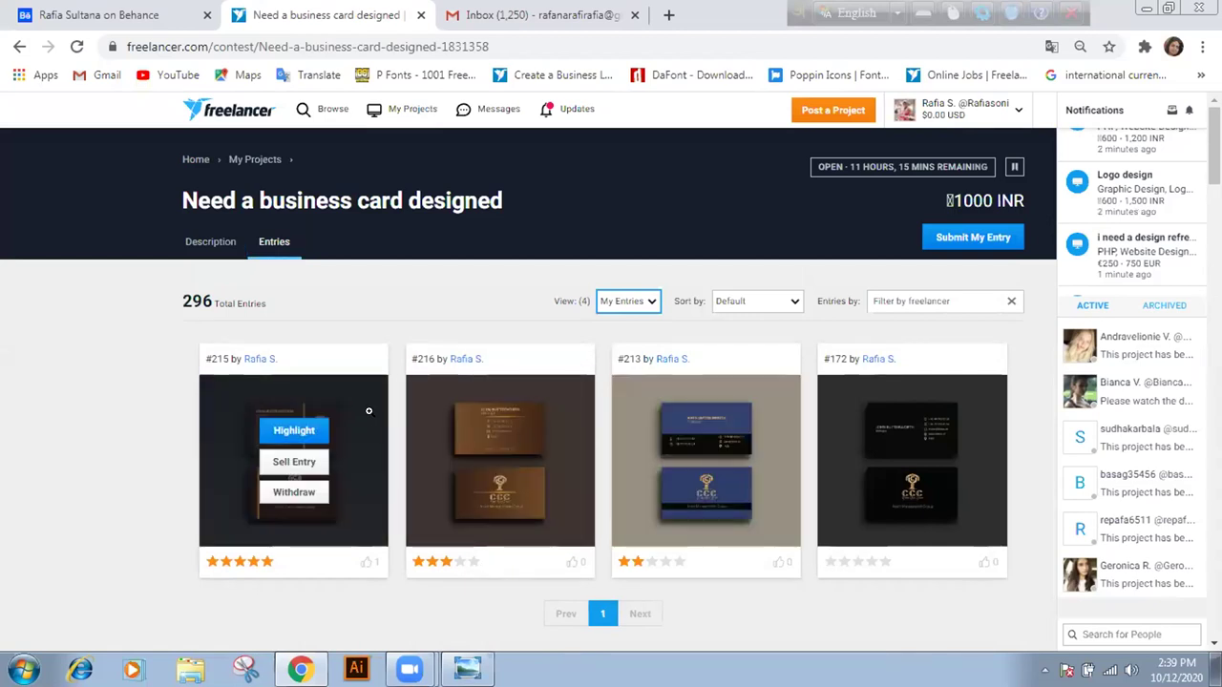
{"action": "left_click", "coordinate": [372, 413]}
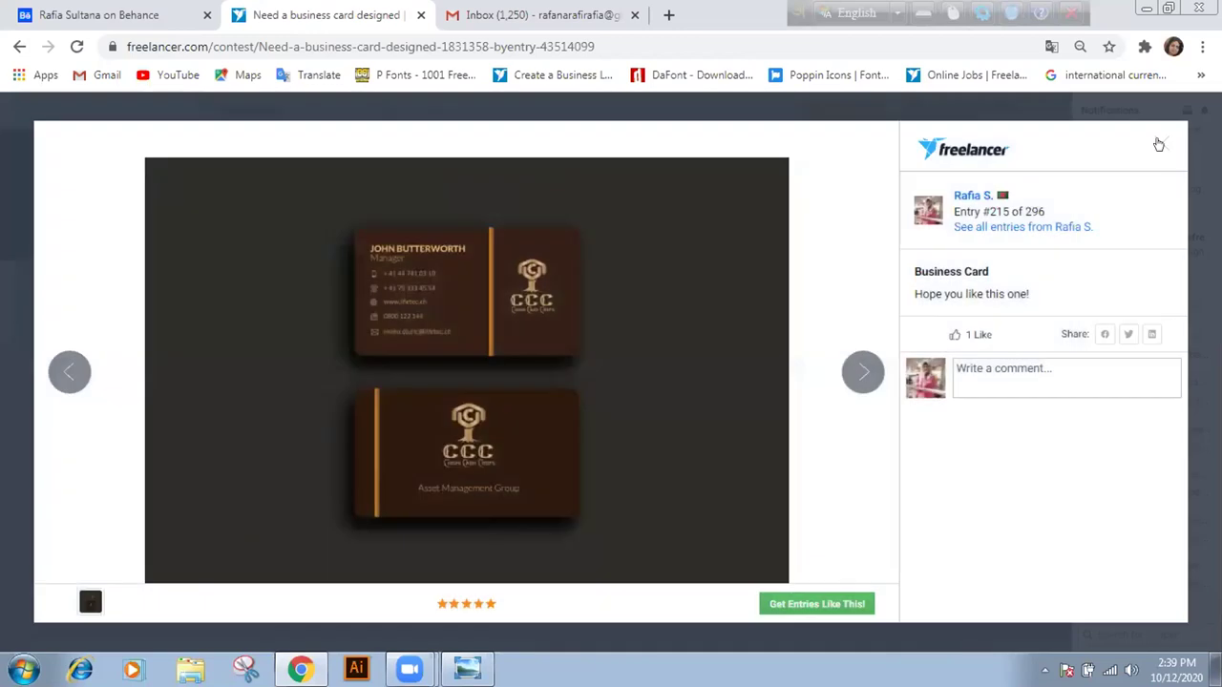
{"action": "key", "text": "Escape"}
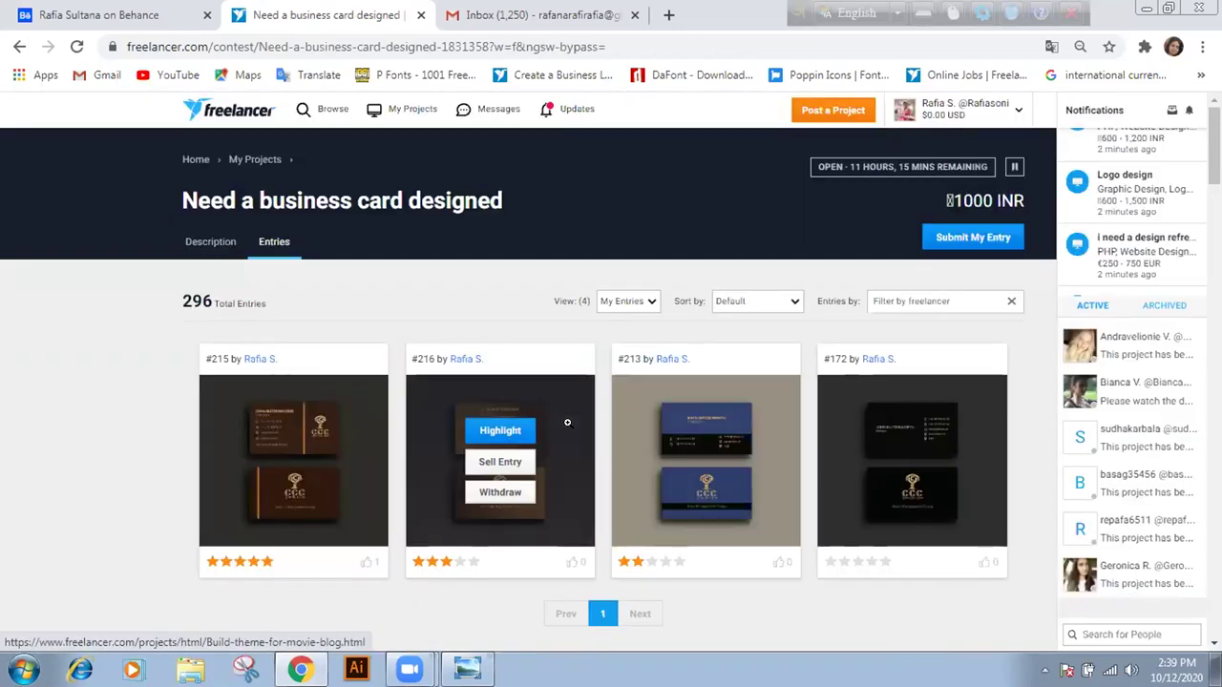
{"action": "left_click", "coordinate": [569, 423]}
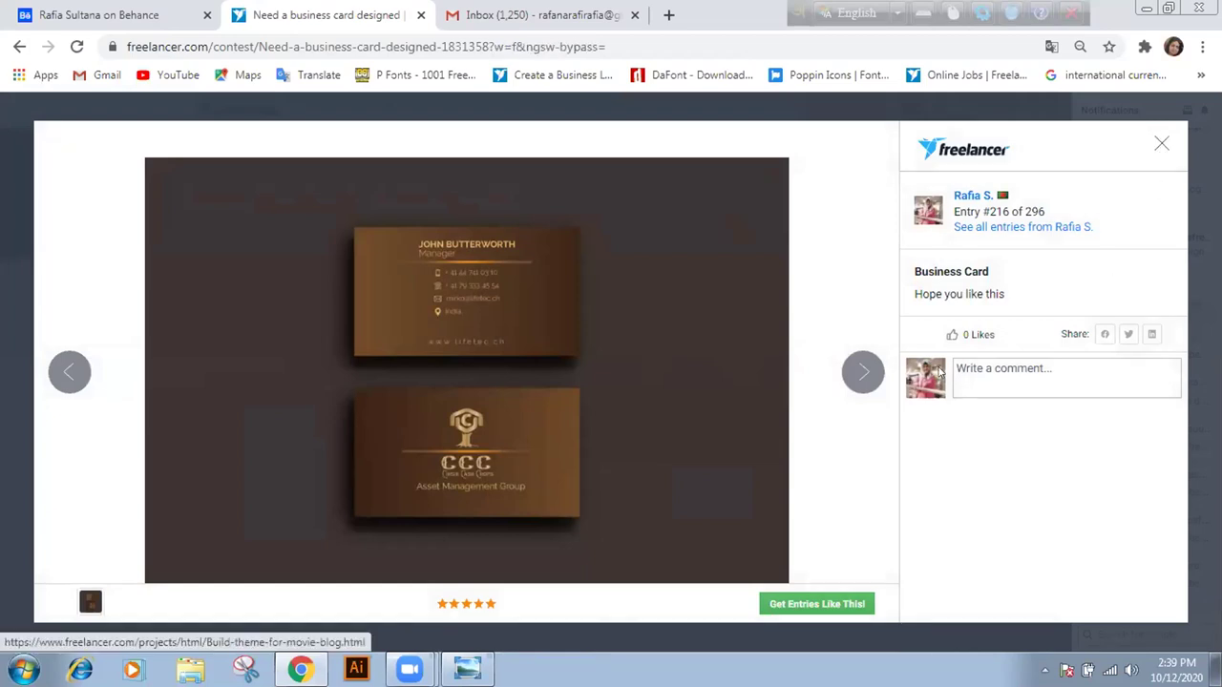
{"action": "key", "text": "Escape"}
Preview entries #213 and #172 enlarged, closing each lightbox.
{"action": "left_click", "coordinate": [705, 449]}
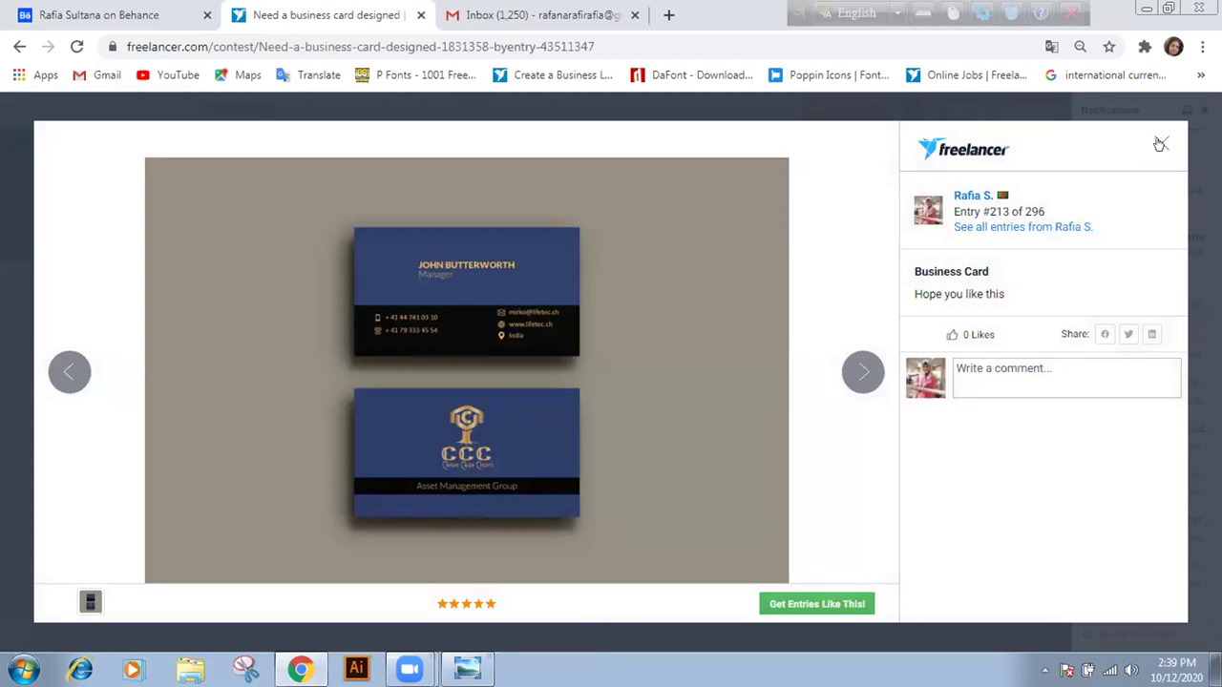
{"action": "left_click", "coordinate": [1161, 143]}
{"action": "left_click", "coordinate": [972, 411]}
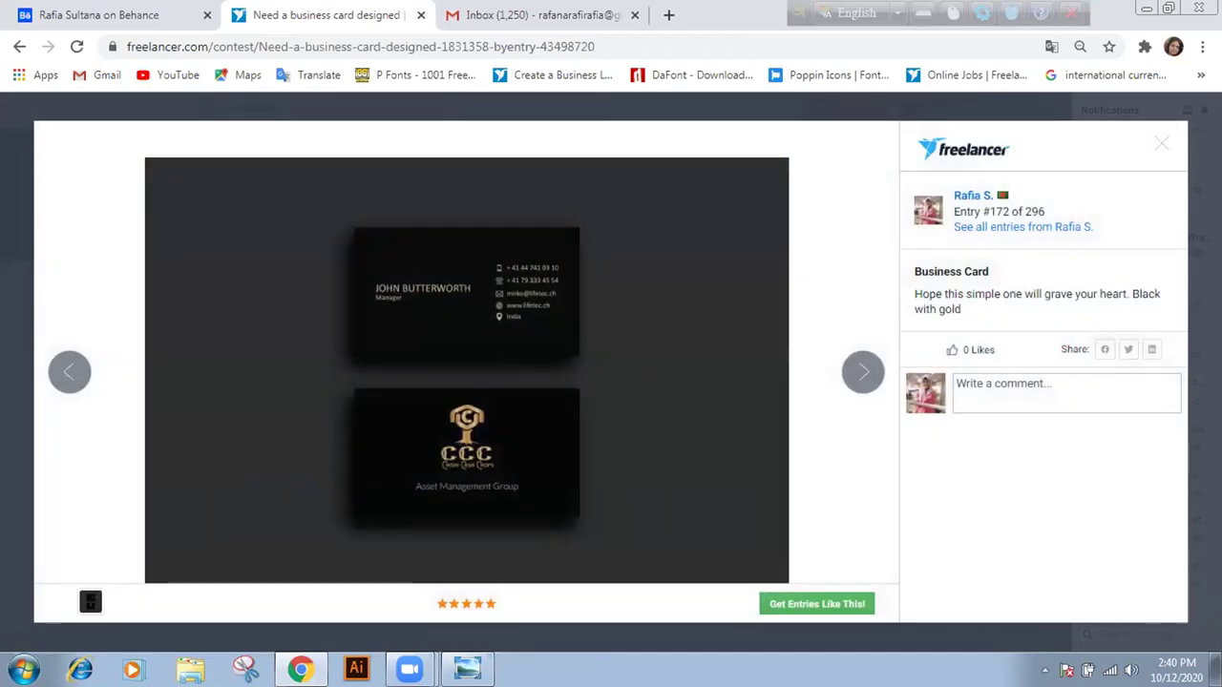
{"action": "left_click", "coordinate": [1159, 143]}
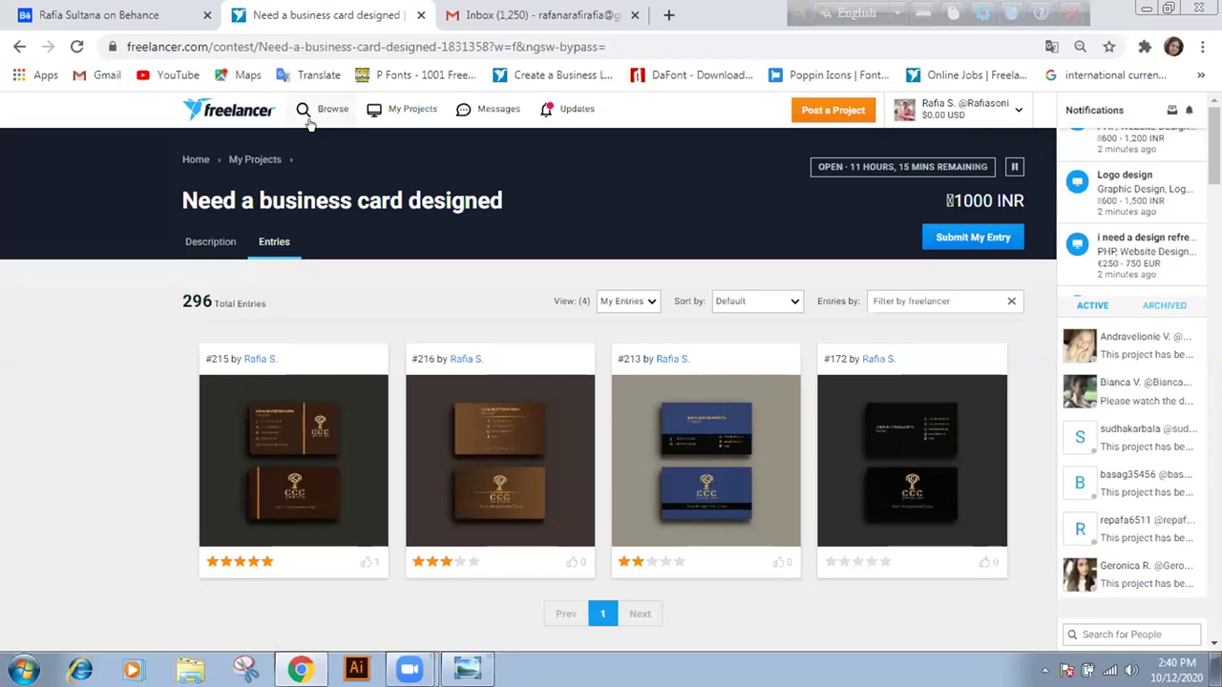
{"action": "left_click", "coordinate": [315, 110]}
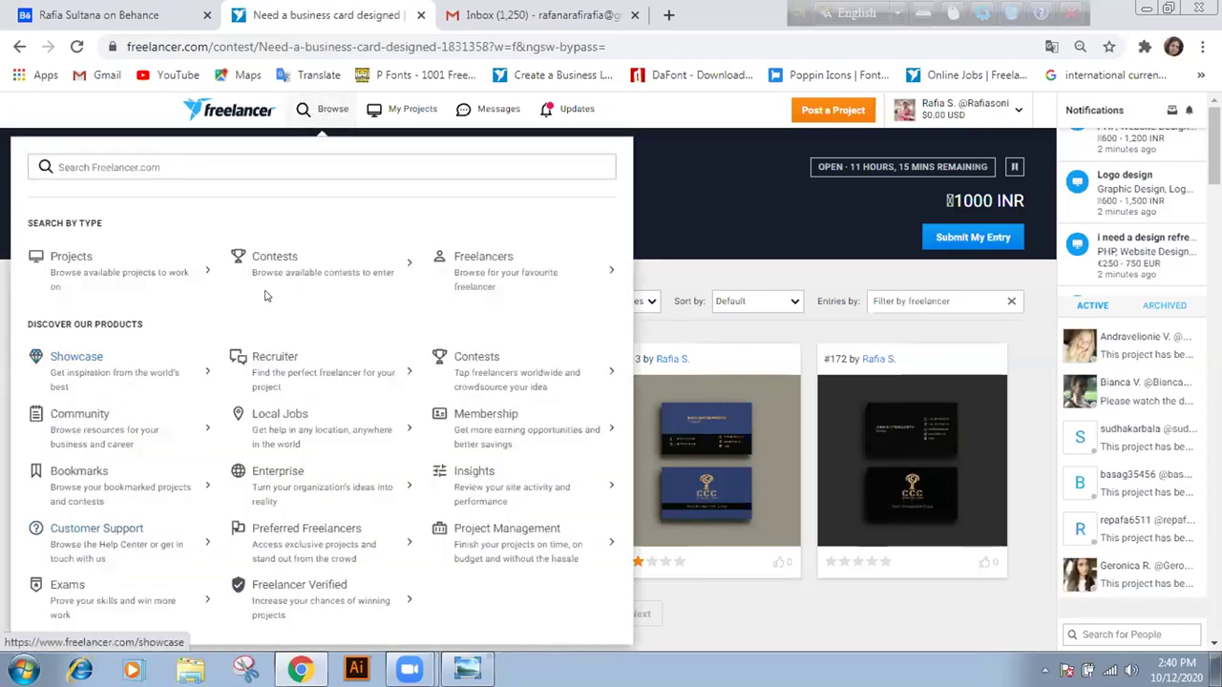
Open the 'Build me a logo' contest in a new tab and show its 1078 entries.
{"action": "left_click", "coordinate": [90, 476]}
{"action": "mouse_move", "coordinate": [366, 412]}
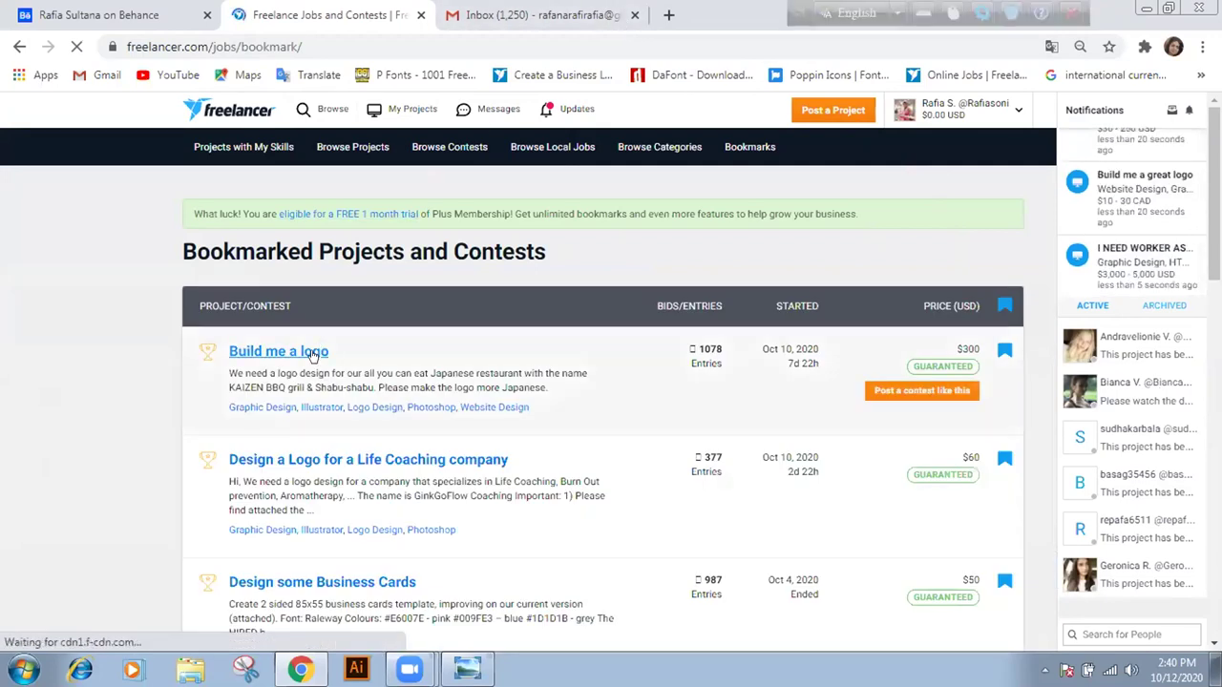
{"action": "right_click", "coordinate": [315, 355]}
{"action": "left_click", "coordinate": [329, 368]}
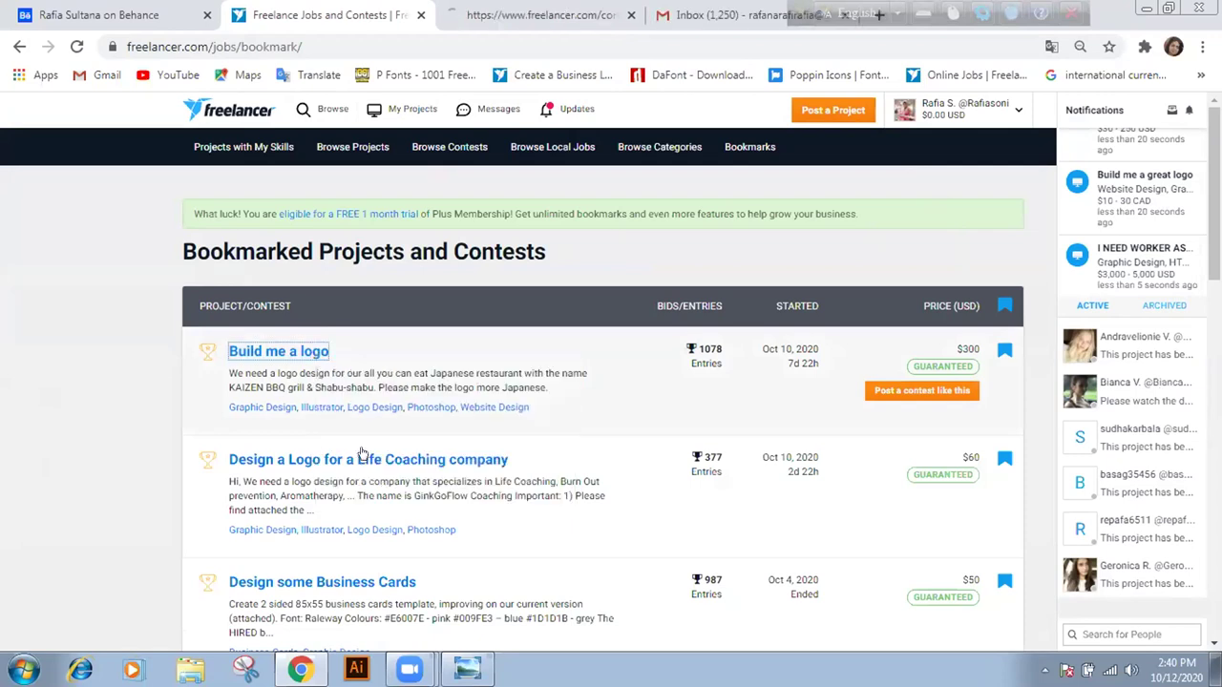
{"action": "scroll", "coordinate": [478, 464], "scroll_direction": "down", "scroll_amount": 1}
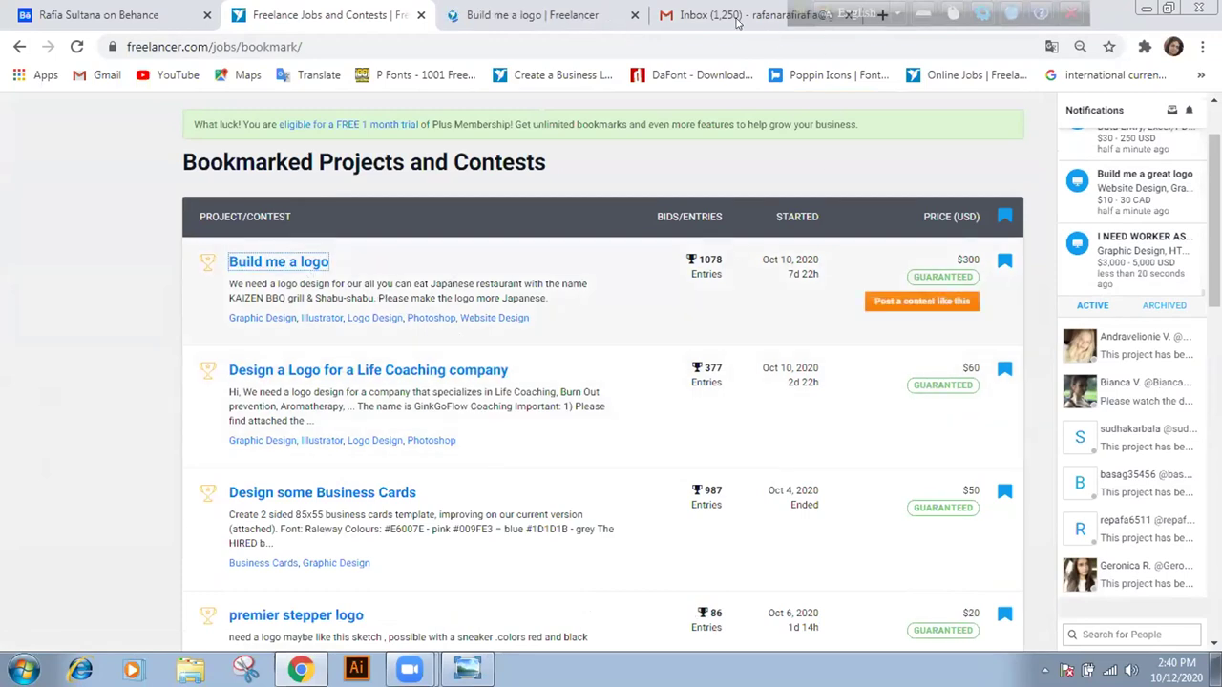
{"action": "left_click", "coordinate": [535, 12]}
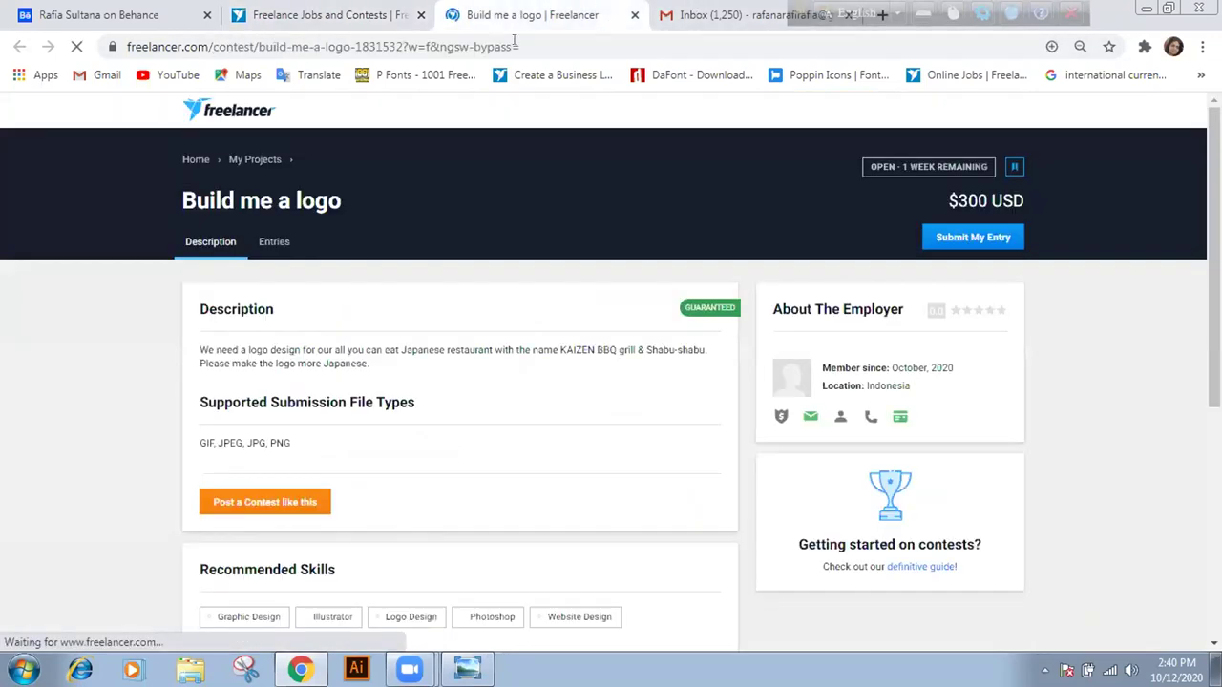
{"action": "left_click", "coordinate": [271, 243]}
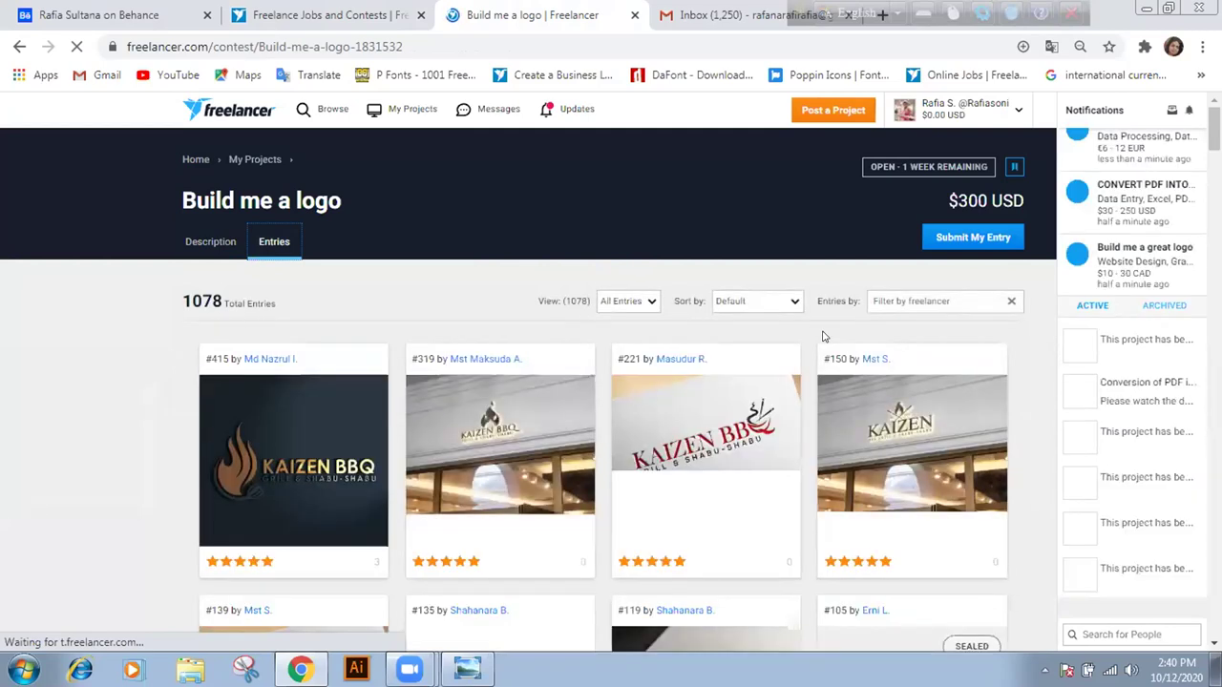
Filter the logo entries to My Entries and preview designs #404 and #405 enlarged.
{"action": "left_click", "coordinate": [636, 304]}
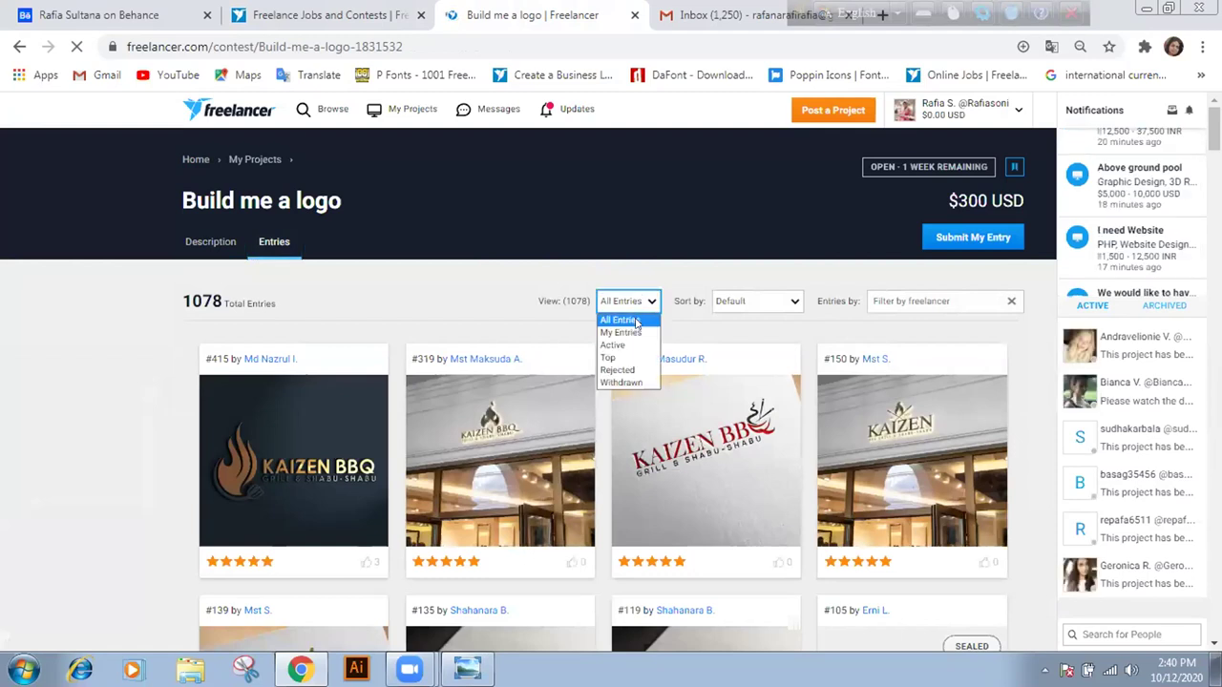
{"action": "left_click", "coordinate": [630, 330]}
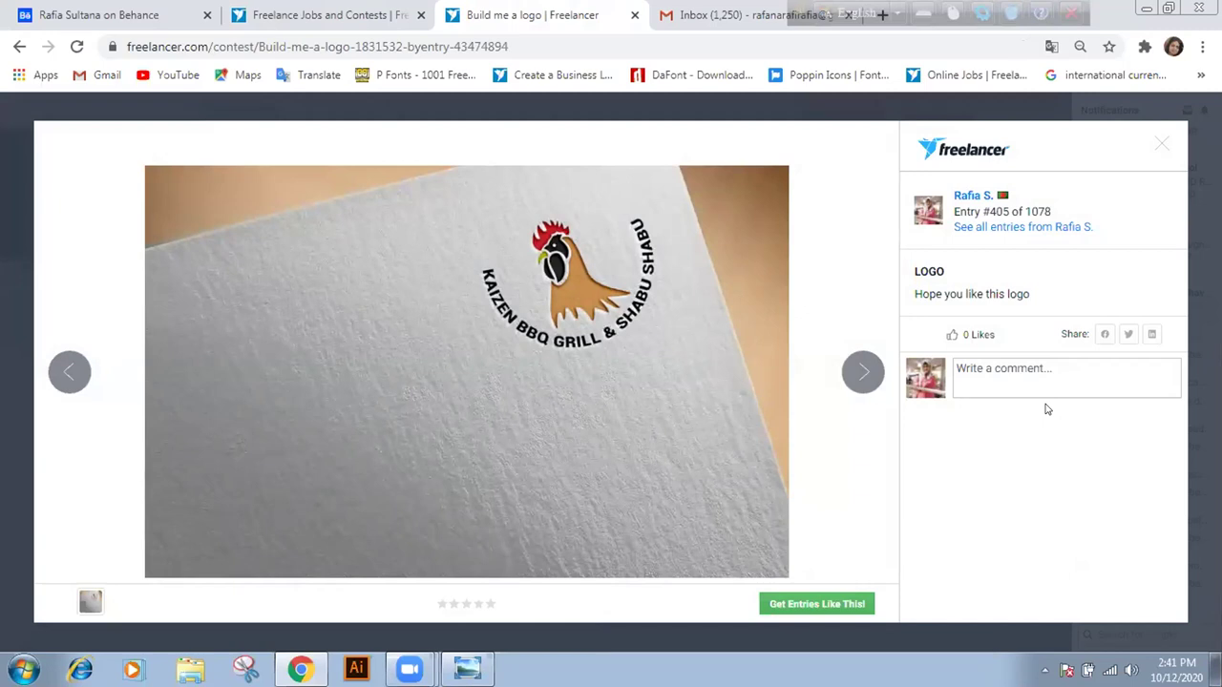
{"action": "left_click", "coordinate": [854, 371]}
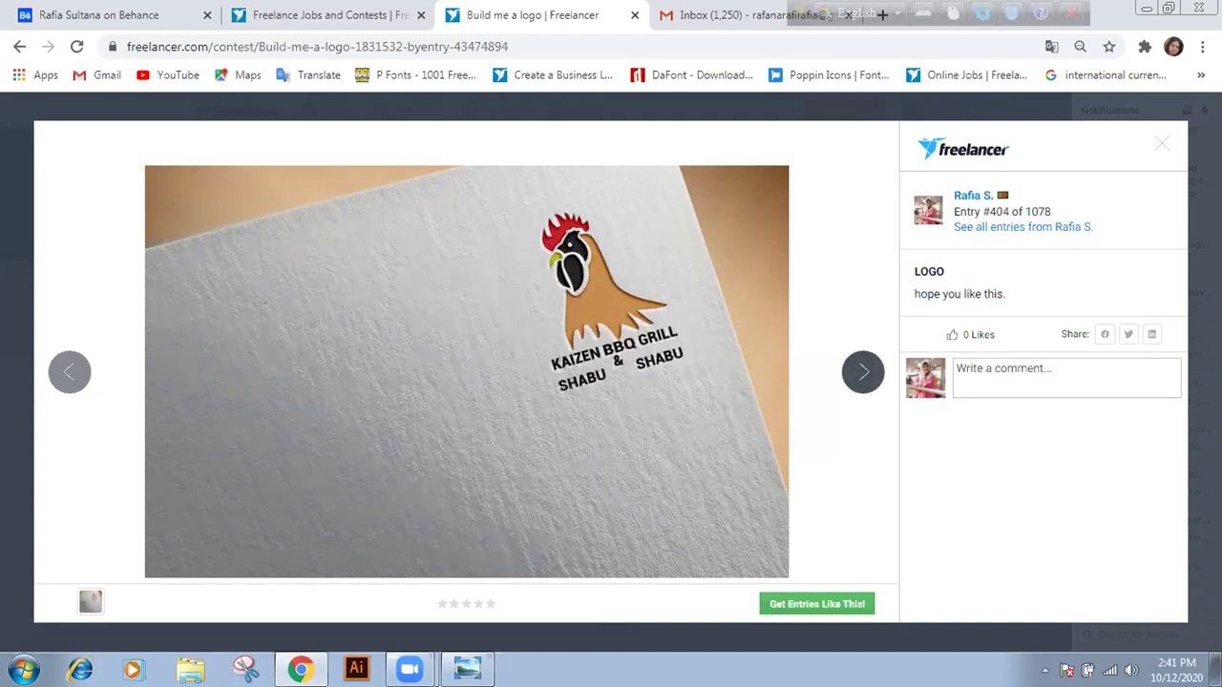
{"action": "left_click", "coordinate": [1160, 144]}
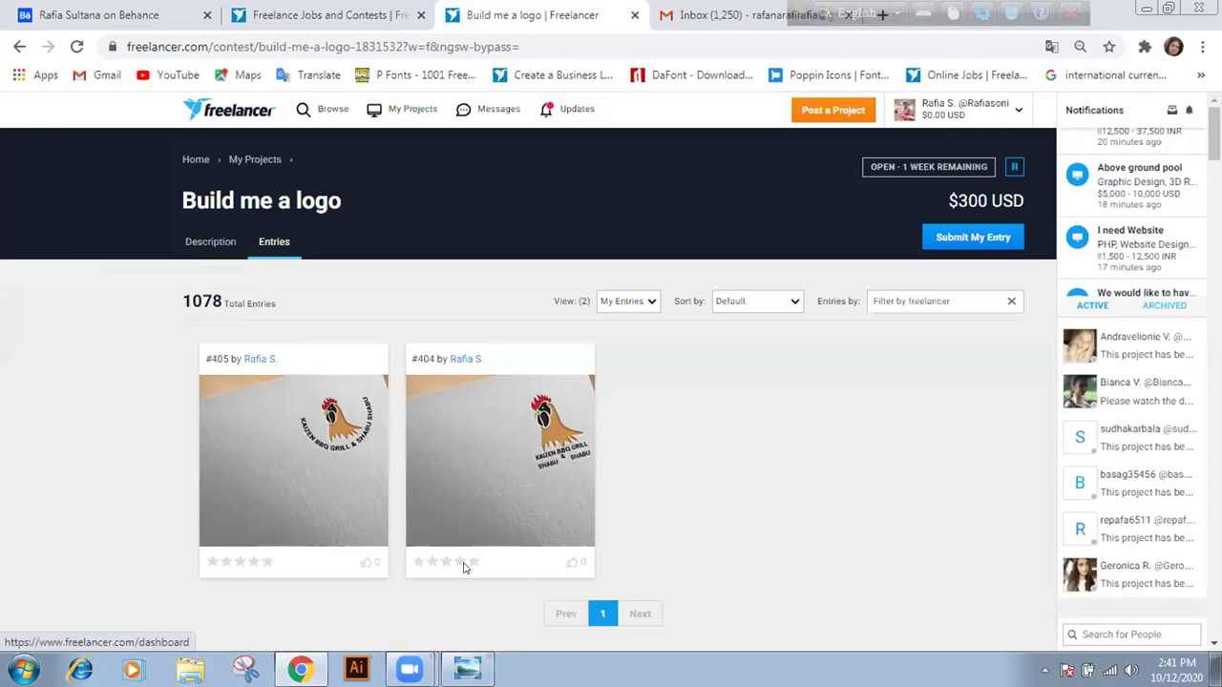
{"action": "left_click", "coordinate": [375, 411]}
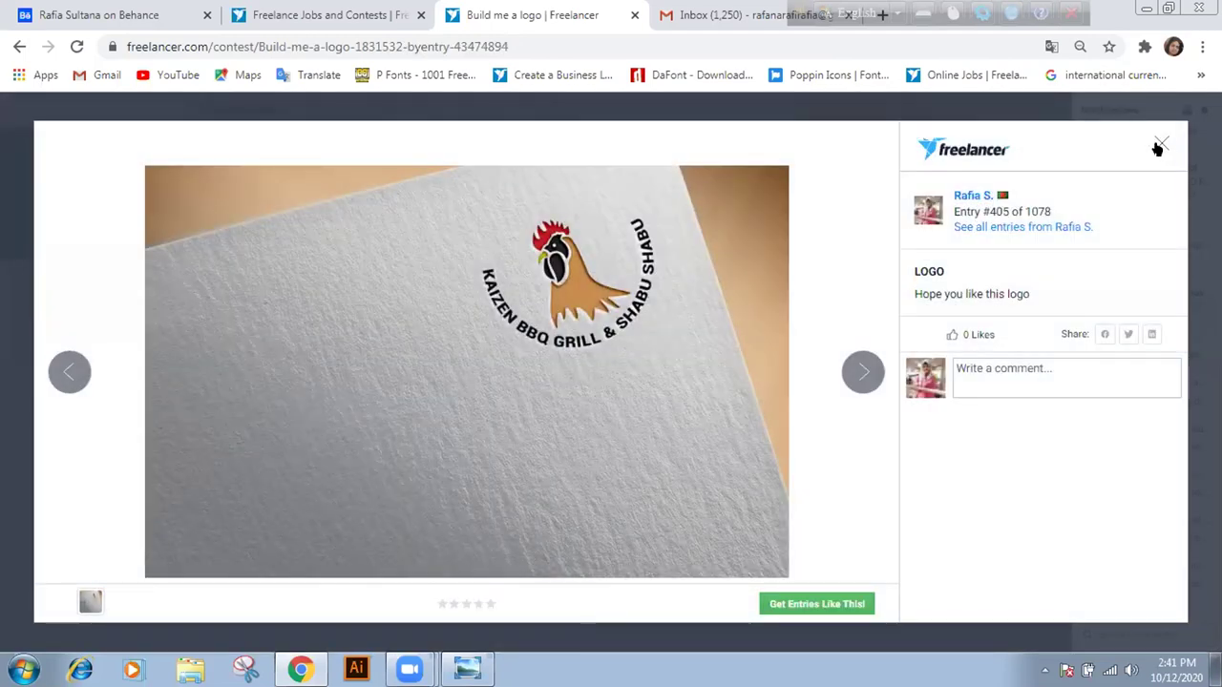
{"action": "left_click", "coordinate": [1158, 146]}
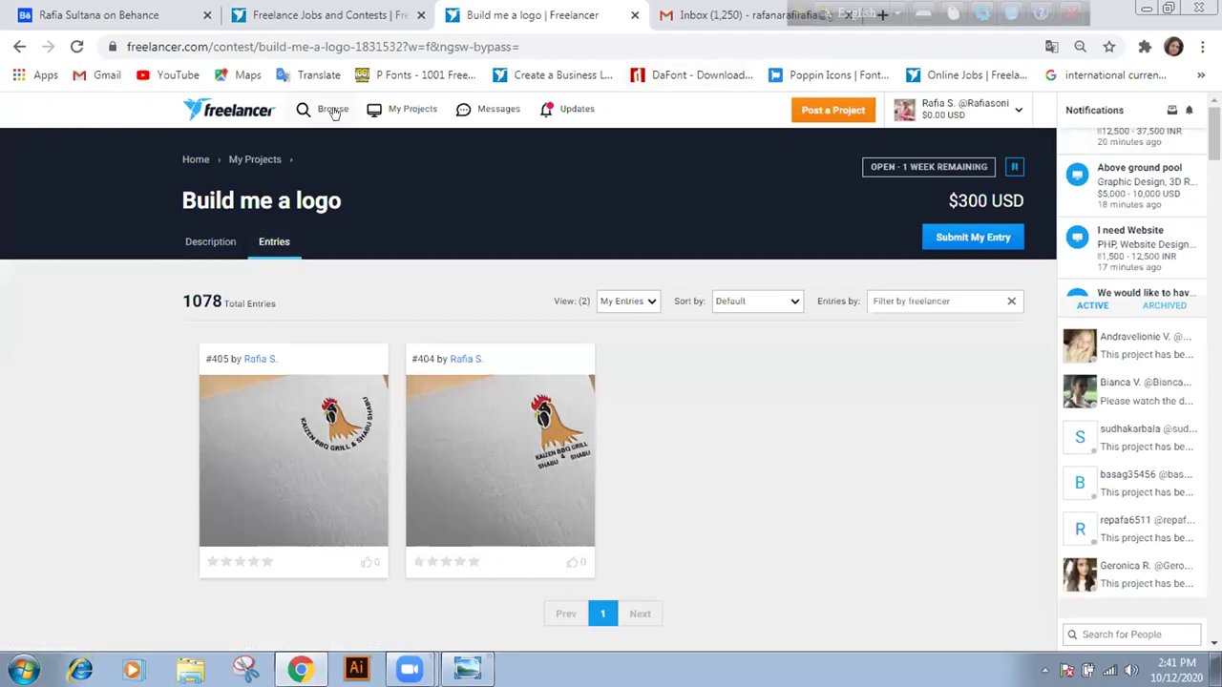
Look through the Browse menu and the recent projects list.
{"action": "left_click", "coordinate": [333, 111]}
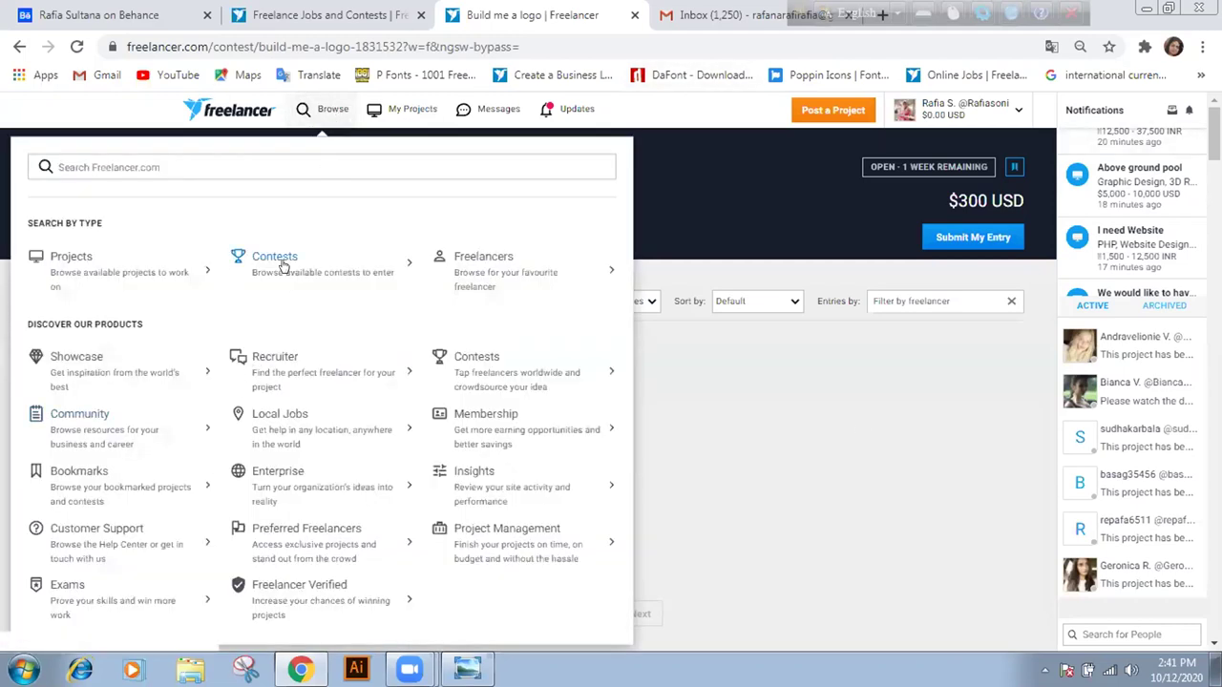
{"action": "left_click", "coordinate": [704, 207]}
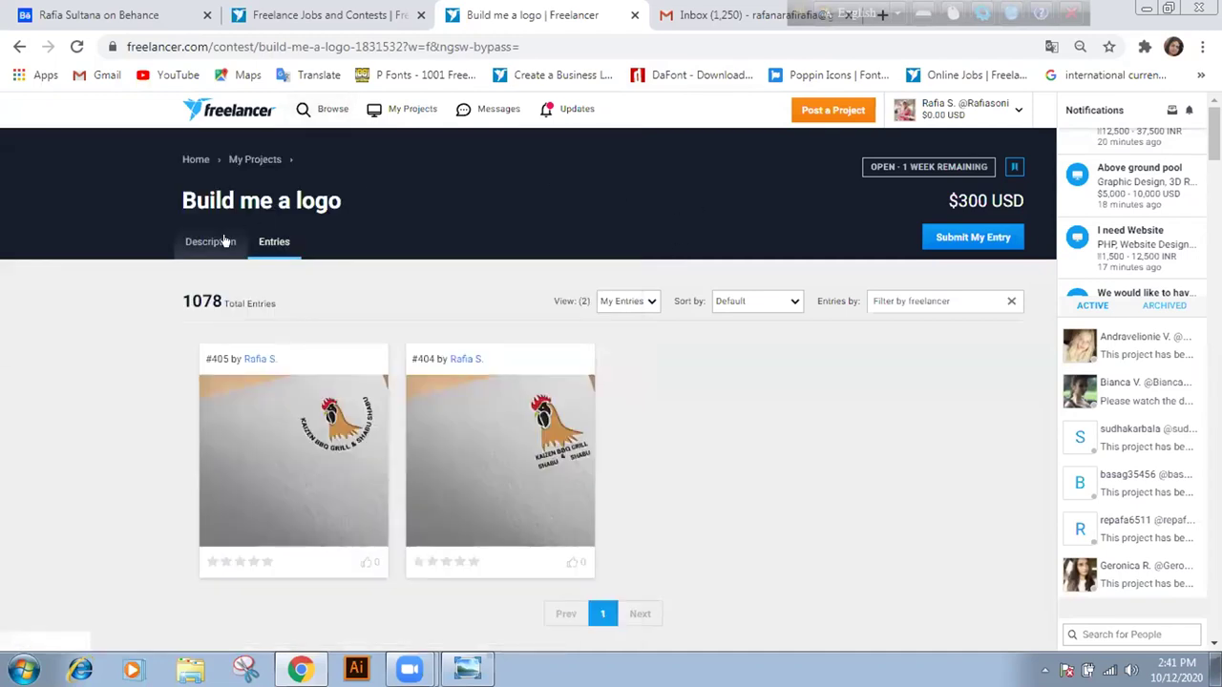
{"action": "left_click", "coordinate": [407, 109]}
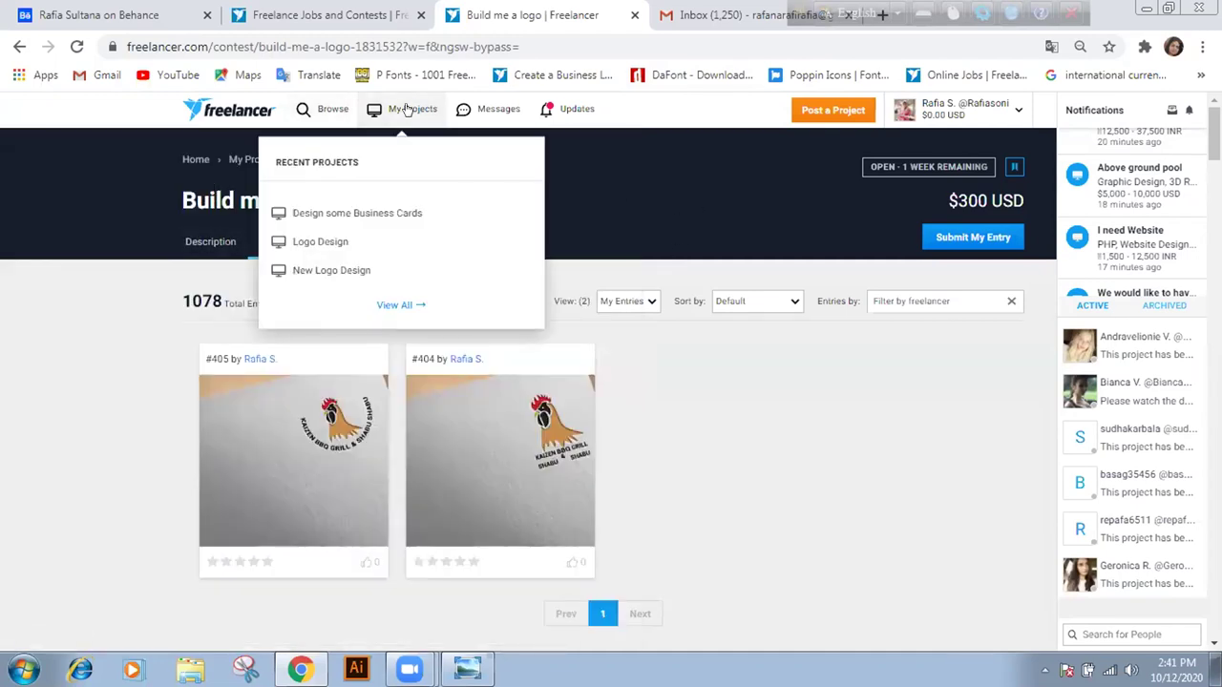
{"action": "left_click", "coordinate": [335, 110]}
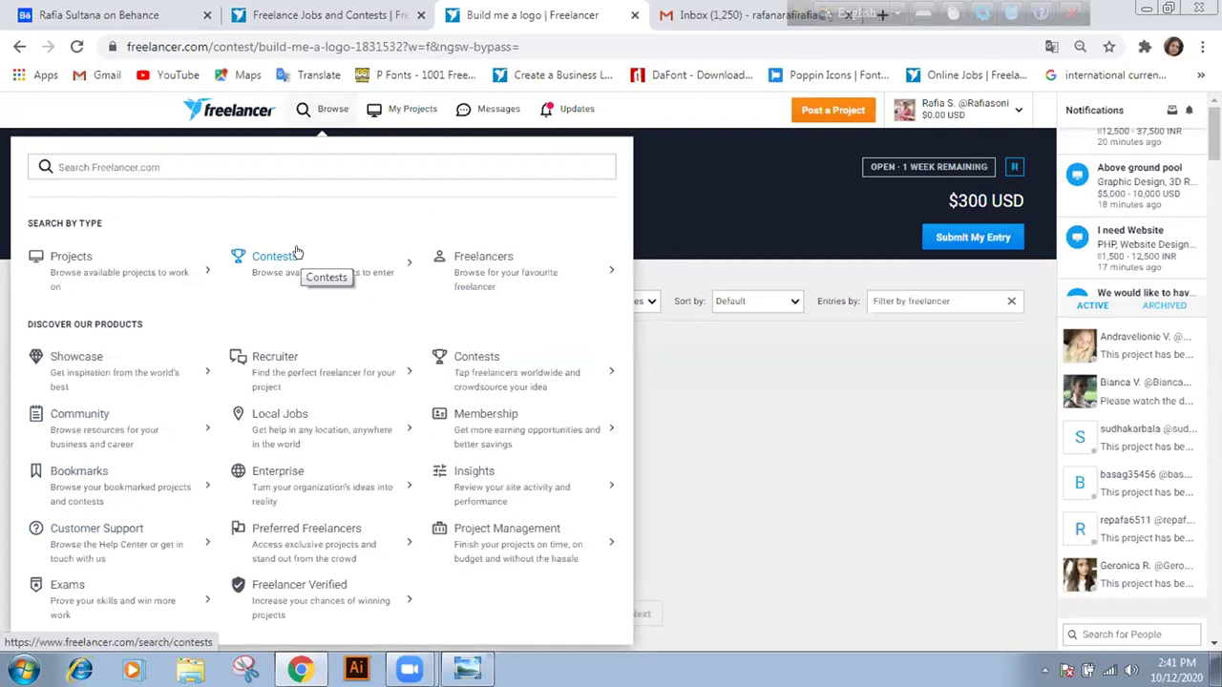
Go to Bookmarks and scroll the saved contests list, including Build me a logo and the Life Coaching logo.
{"action": "left_click", "coordinate": [38, 472]}
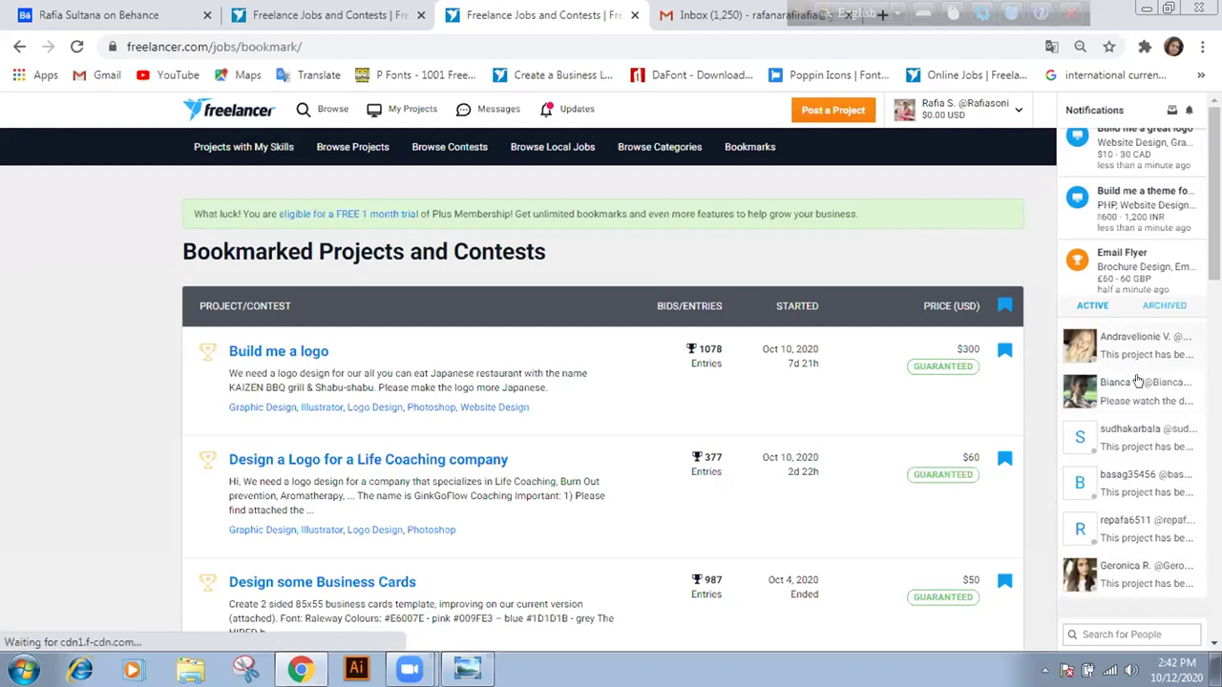
{"action": "scroll", "coordinate": [999, 468], "scroll_direction": "down", "scroll_amount": 4}
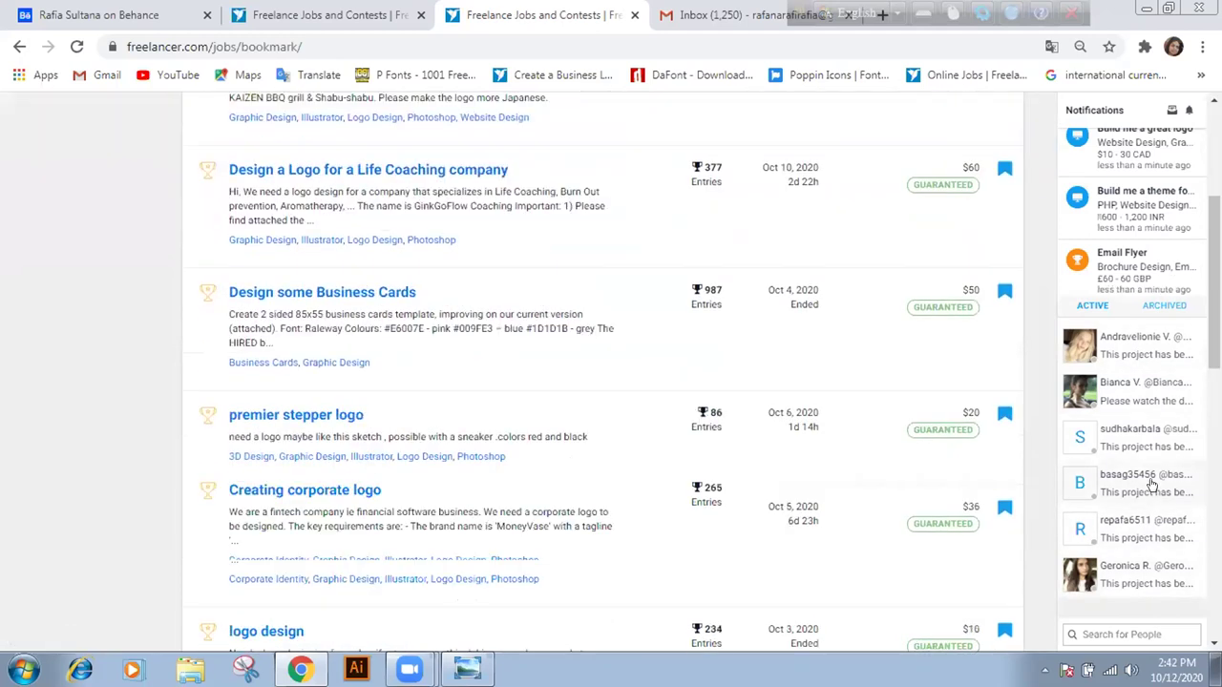
{"action": "scroll", "coordinate": [532, 387], "scroll_direction": "up", "scroll_amount": 2}
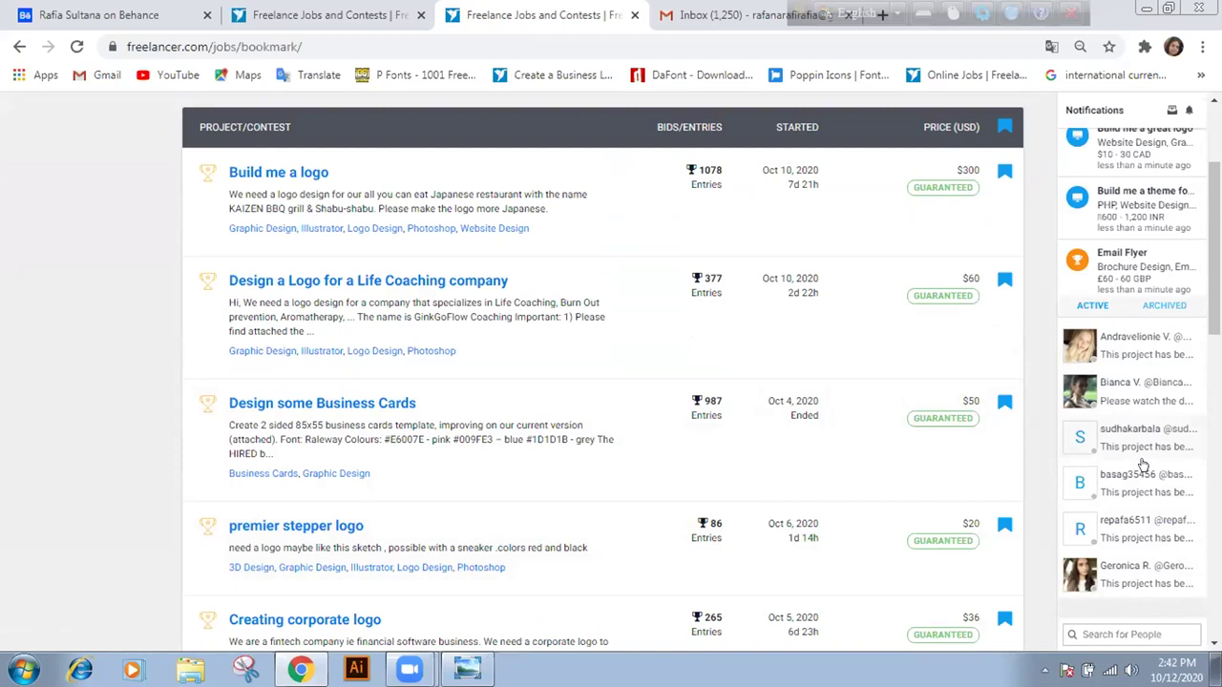
{"action": "left_click", "coordinate": [1143, 355]}
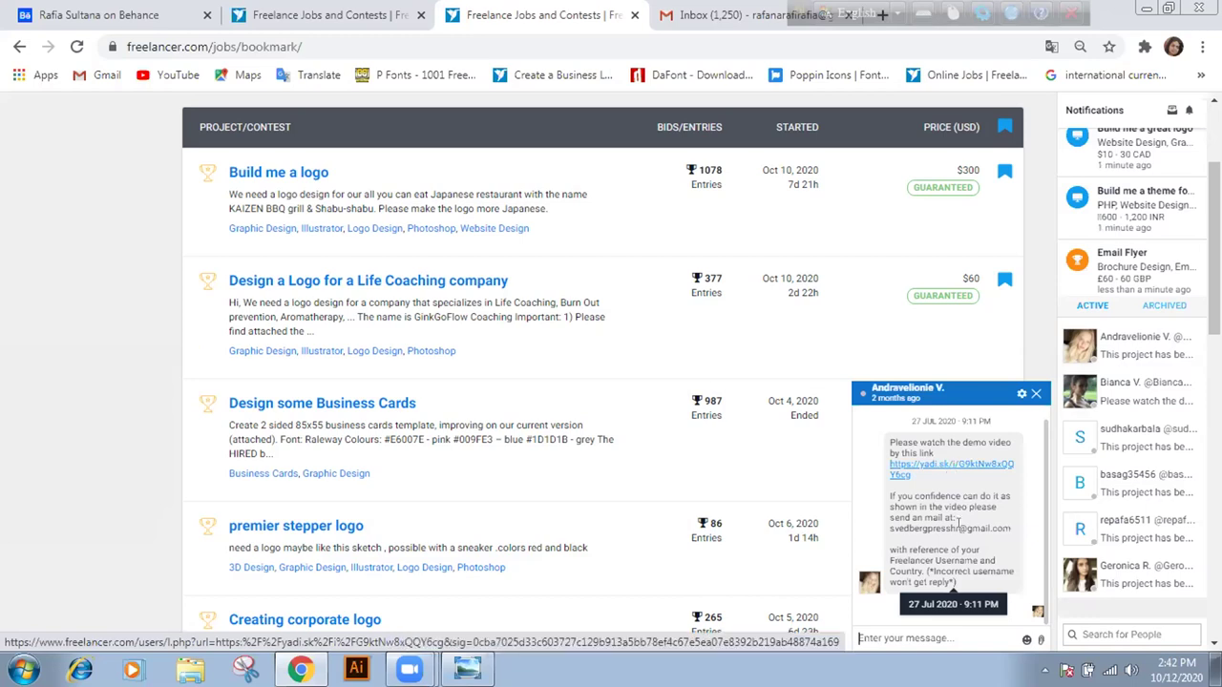
{"action": "scroll", "coordinate": [966, 539], "scroll_direction": "down", "scroll_amount": 1}
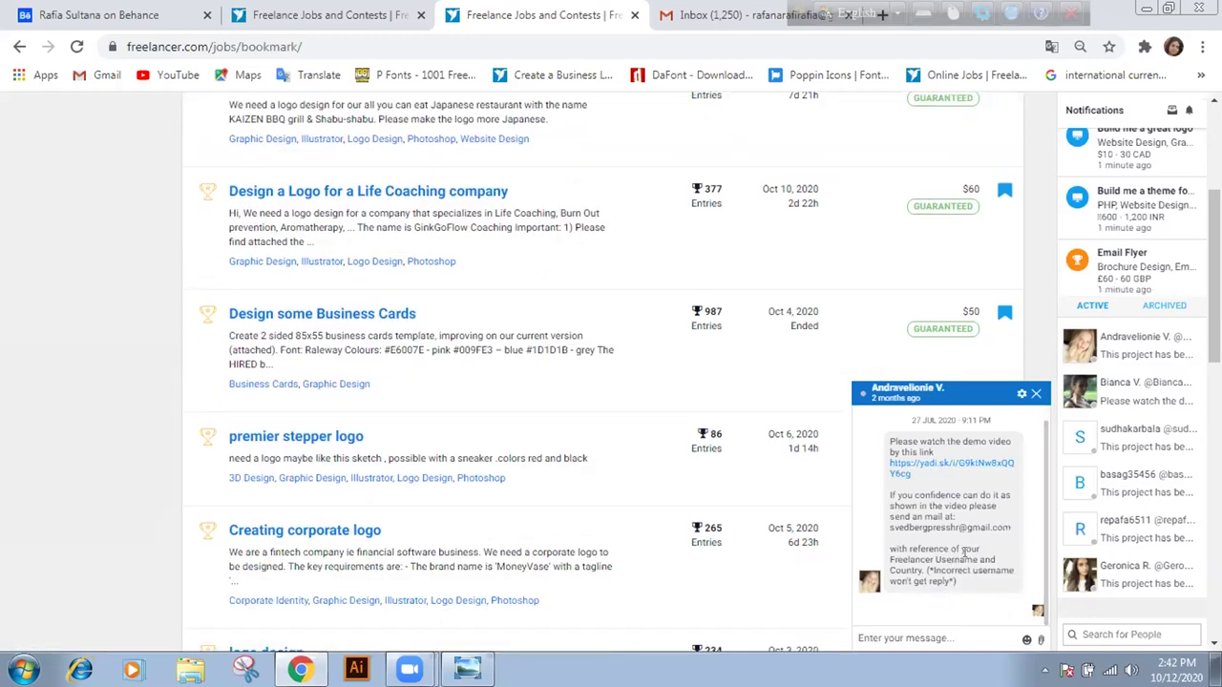
{"action": "left_click", "coordinate": [1115, 408]}
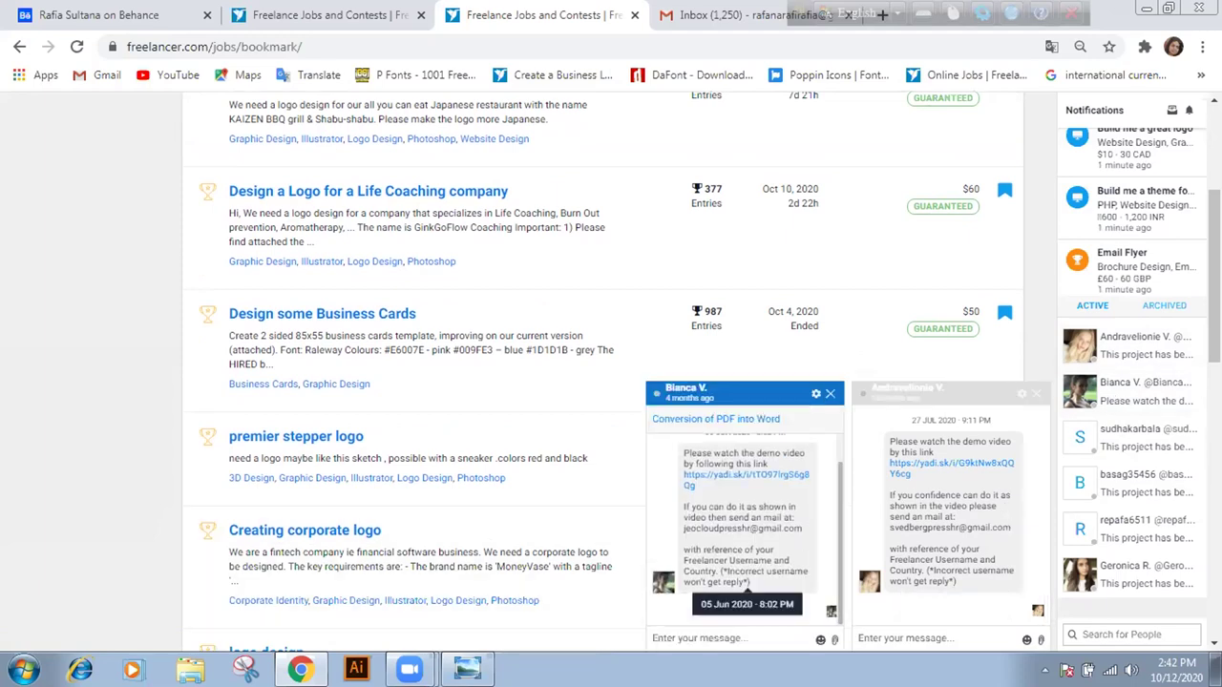
{"action": "left_click", "coordinate": [1110, 439]}
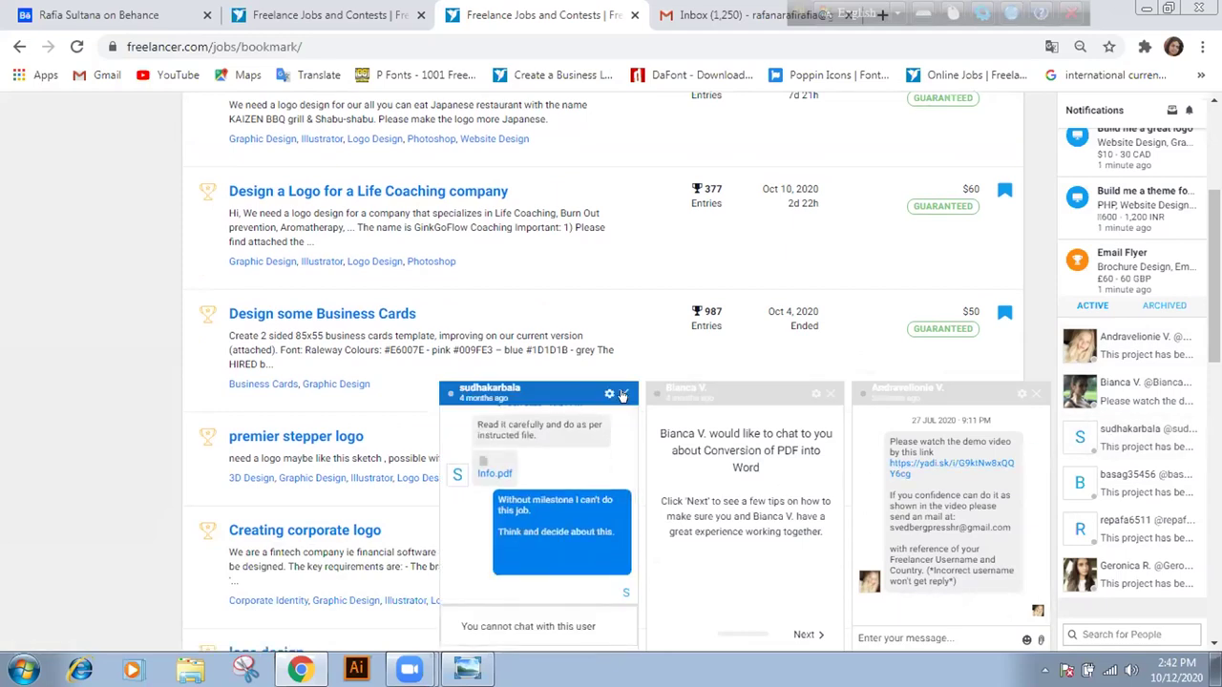
{"action": "left_click", "coordinate": [621, 394]}
{"action": "left_click", "coordinate": [830, 393]}
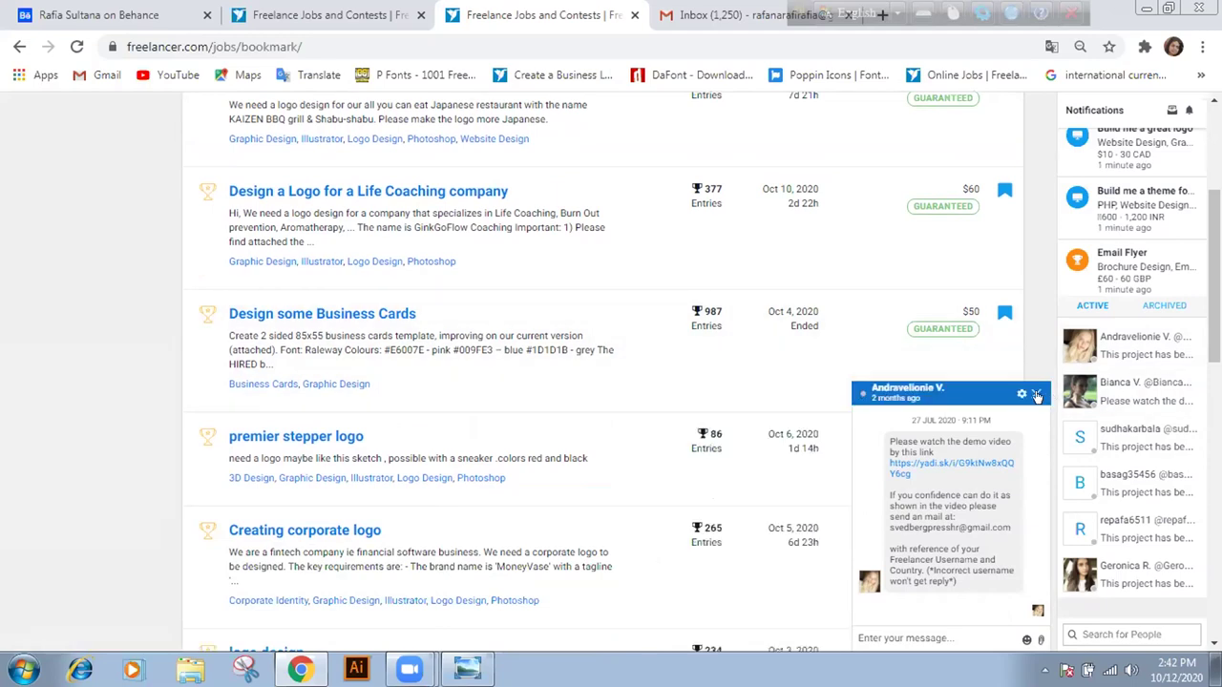
{"action": "left_click", "coordinate": [1036, 394]}
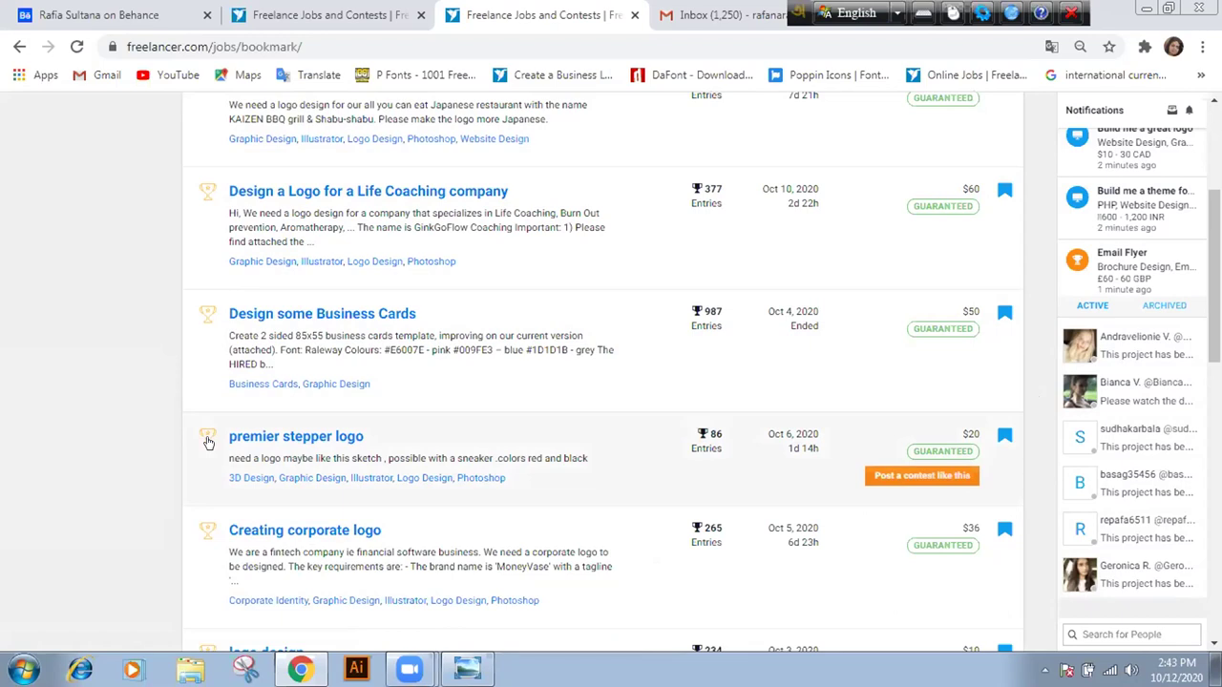
Open the premier stepper logo contest in a new tab from the bookmarks list.
{"action": "scroll", "coordinate": [464, 401], "scroll_direction": "up", "scroll_amount": 1}
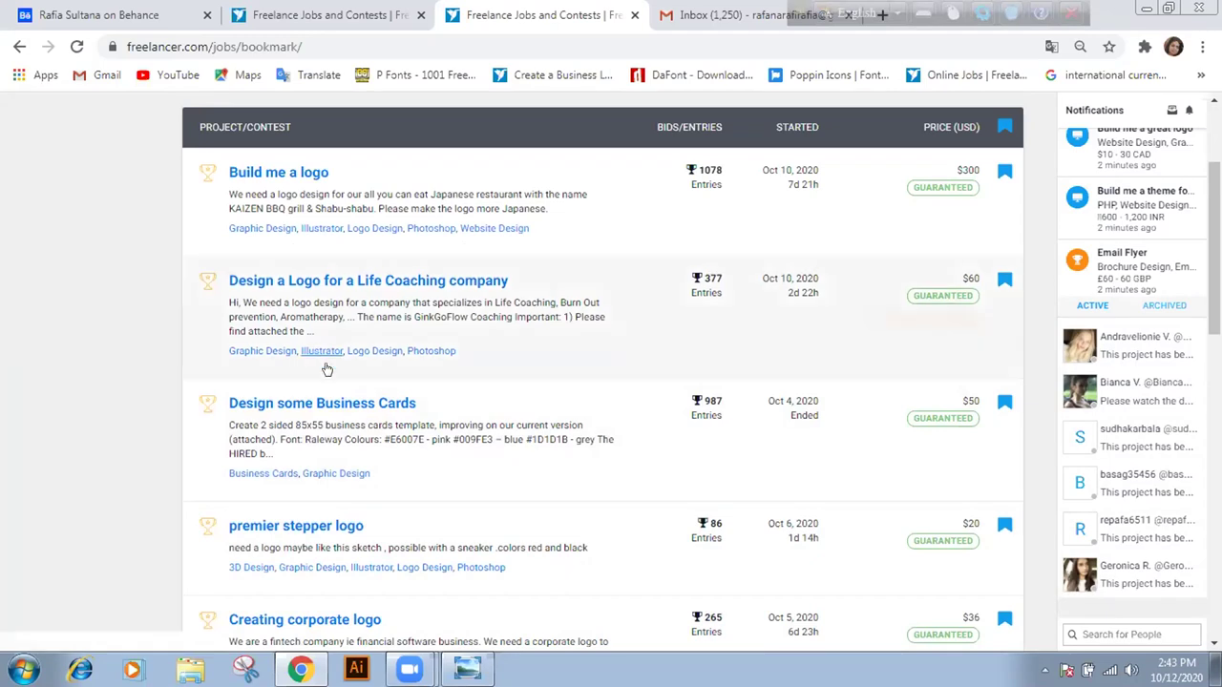
{"action": "scroll", "coordinate": [420, 454], "scroll_direction": "down", "scroll_amount": 1}
{"action": "scroll", "coordinate": [420, 454], "scroll_direction": "down", "scroll_amount": 1}
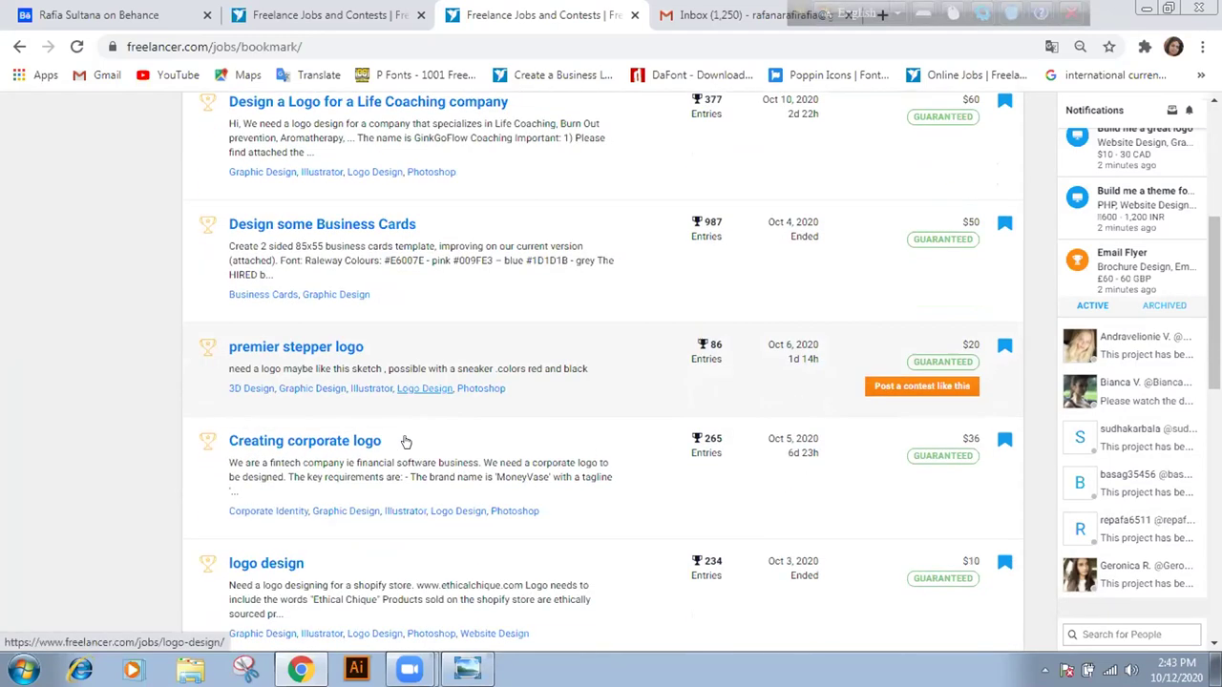
{"action": "right_click", "coordinate": [336, 355]}
{"action": "left_click", "coordinate": [391, 367]}
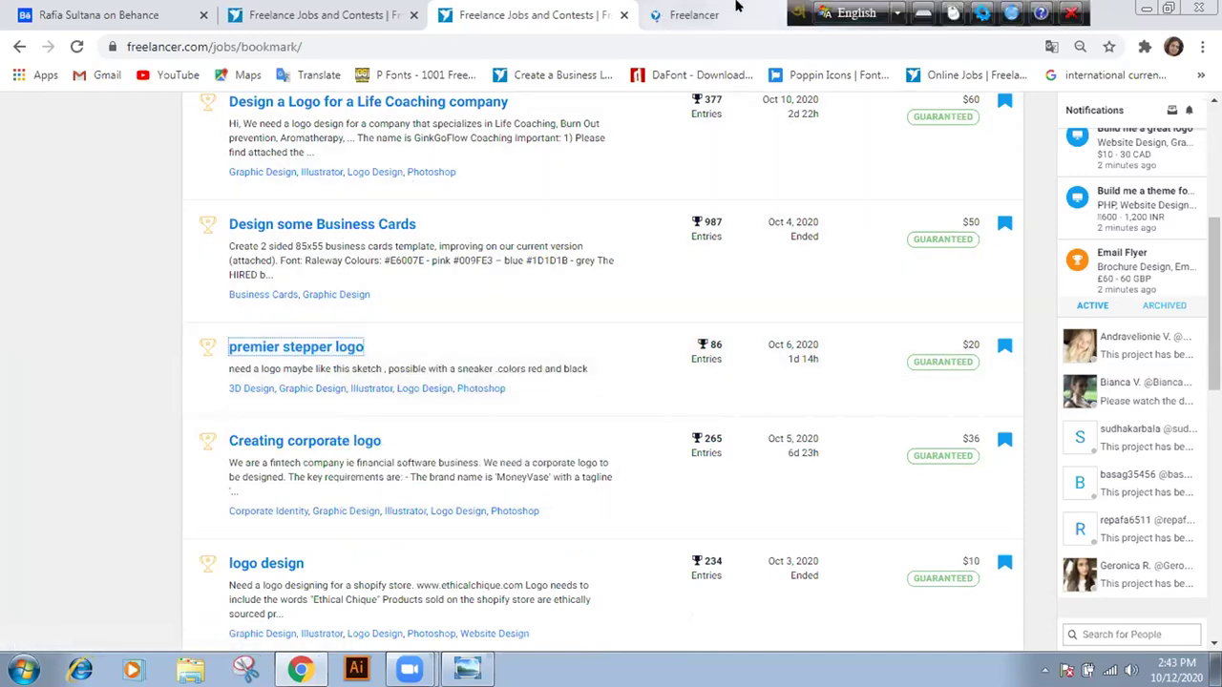
Open The Best Logo contest in a new tab and switch to its page.
{"action": "scroll", "coordinate": [379, 342], "scroll_direction": "down", "scroll_amount": 3}
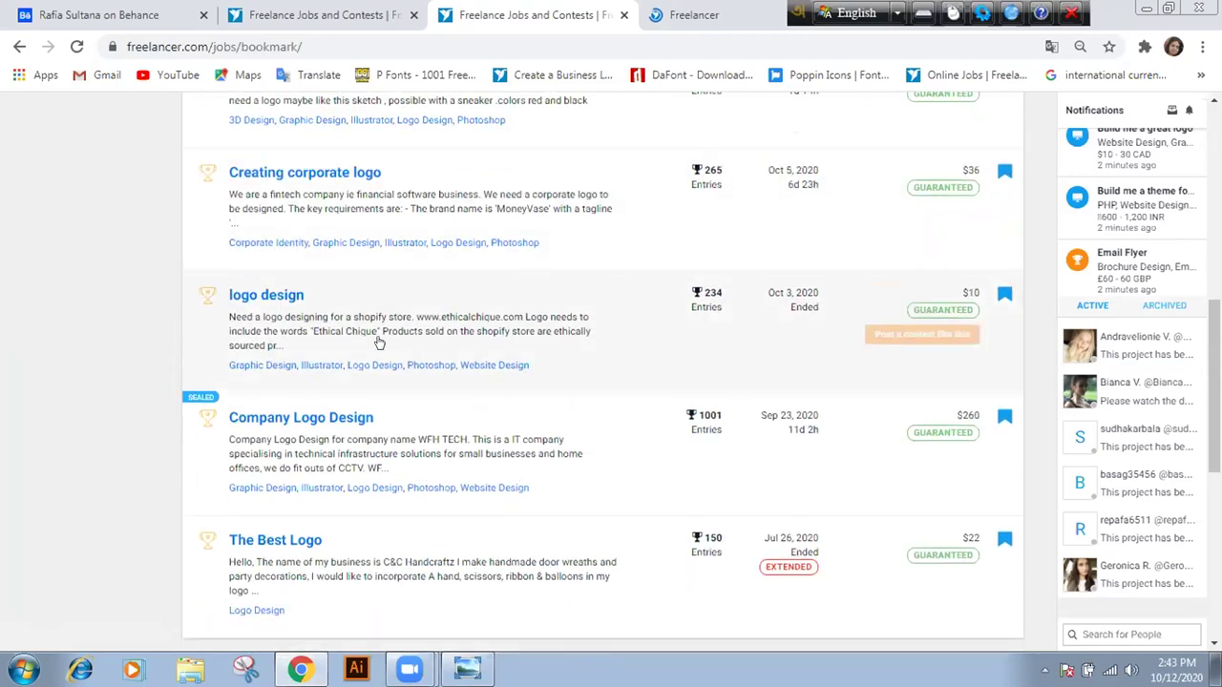
{"action": "scroll", "coordinate": [476, 416], "scroll_direction": "down", "scroll_amount": 1}
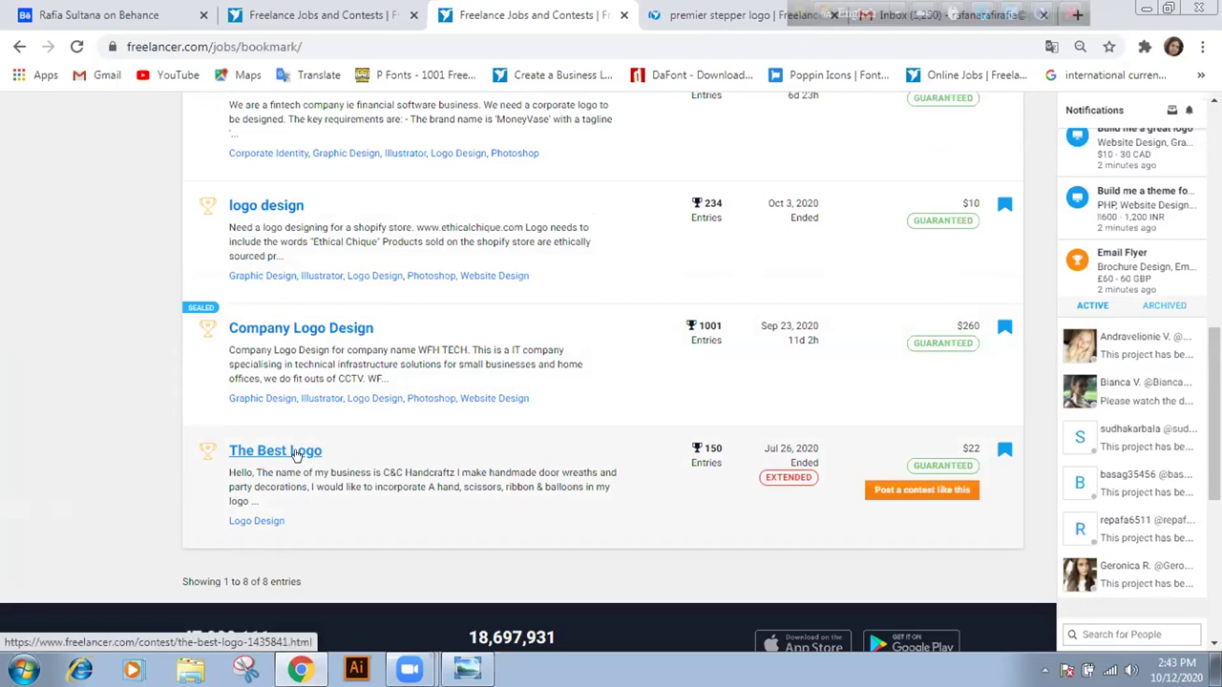
{"action": "right_click", "coordinate": [298, 455]}
{"action": "left_click", "coordinate": [373, 468]}
{"action": "left_click", "coordinate": [1071, 14]}
{"action": "left_click", "coordinate": [1101, 57]}
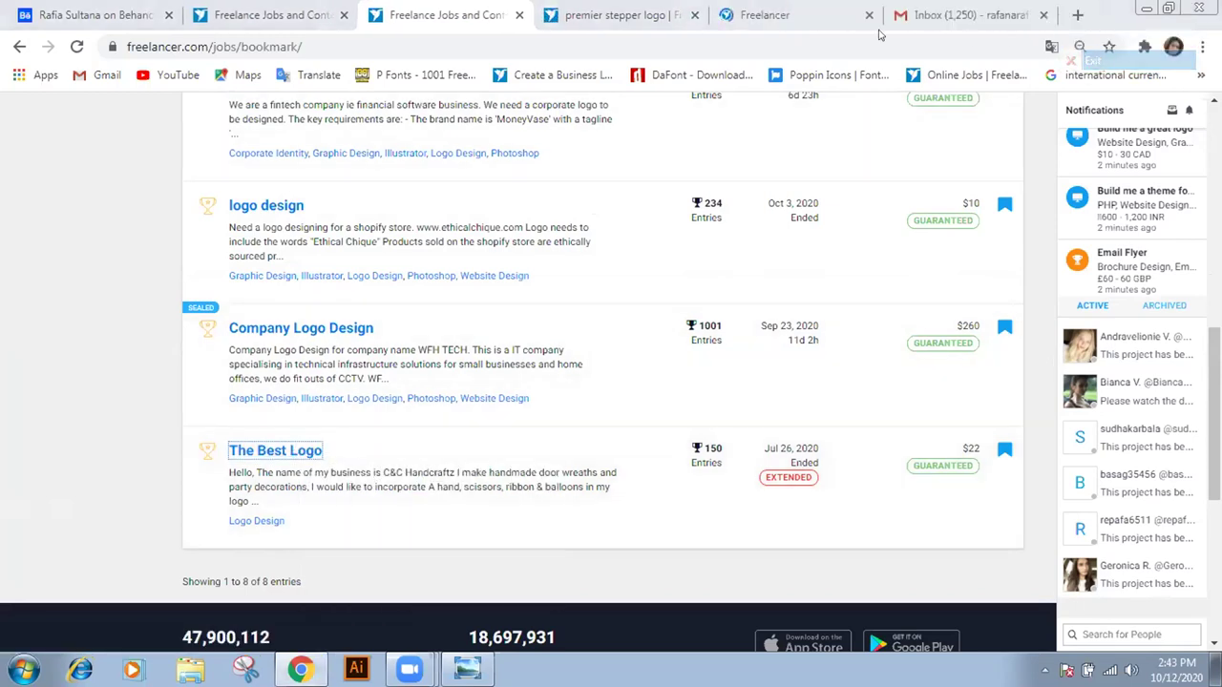
{"action": "left_click", "coordinate": [811, 9]}
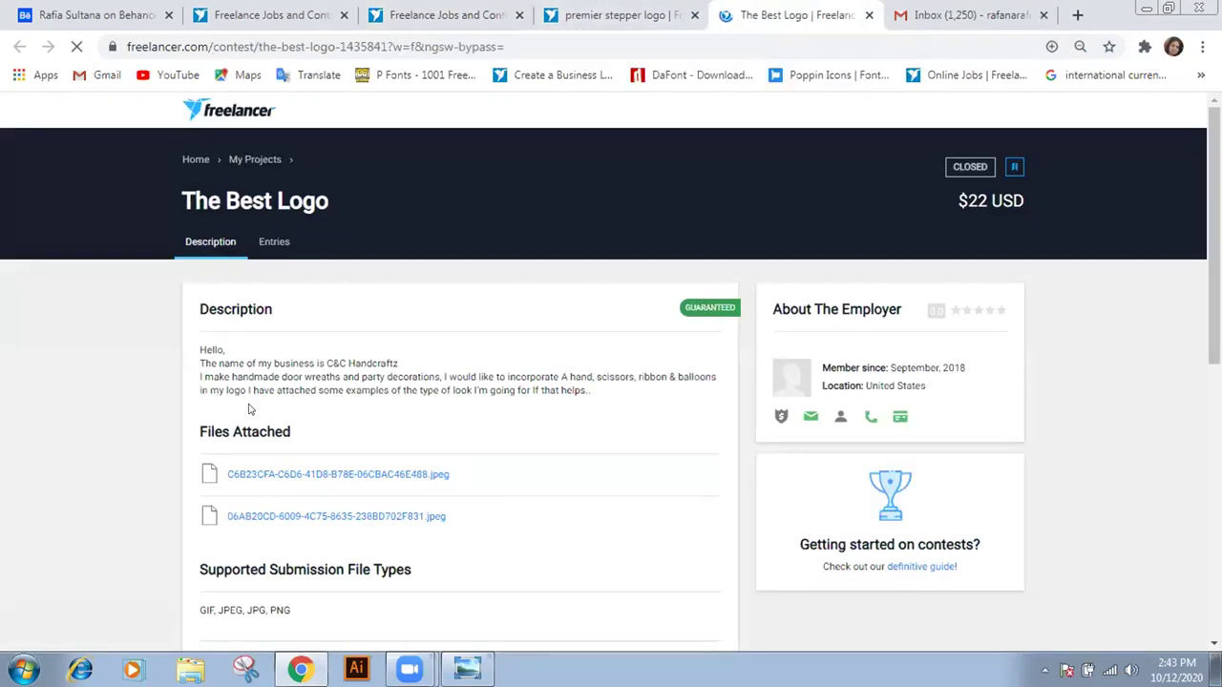
Load The Best Logo's 150 entries and scroll through the C&C Handcraftz logo designs.
{"action": "left_click", "coordinate": [275, 243]}
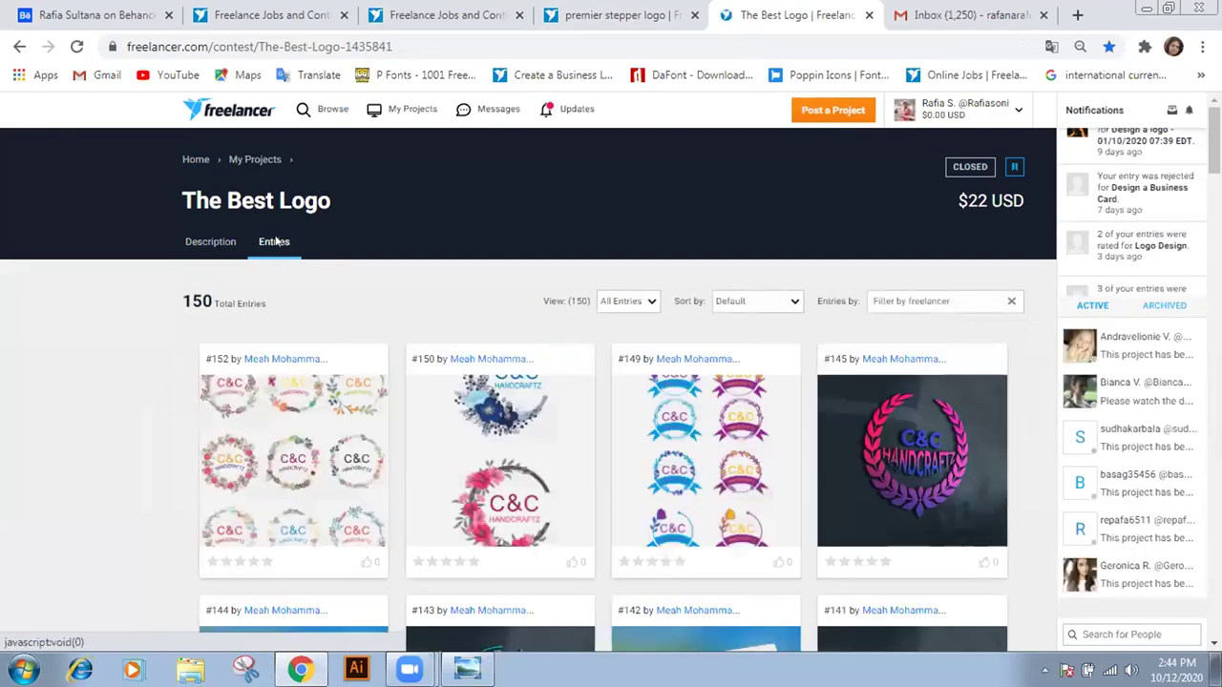
{"action": "left_click", "coordinate": [274, 243]}
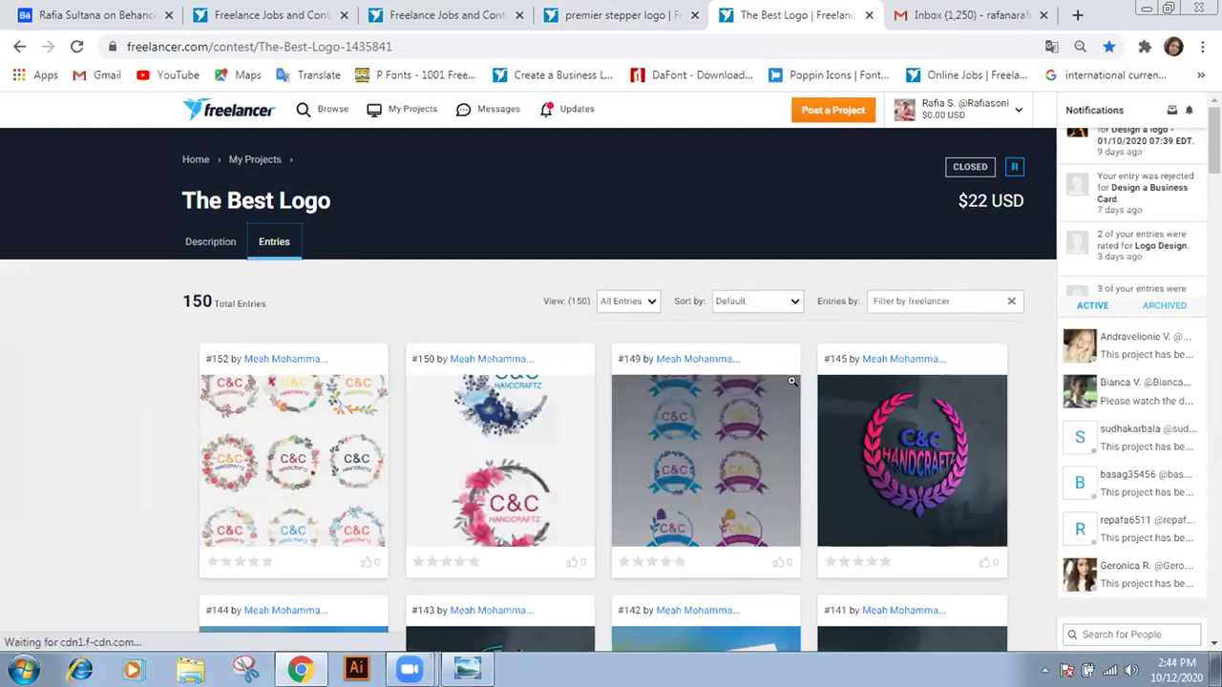
{"action": "scroll", "coordinate": [859, 477], "scroll_direction": "down", "scroll_amount": 1}
{"action": "scroll", "coordinate": [923, 496], "scroll_direction": "down", "scroll_amount": 2}
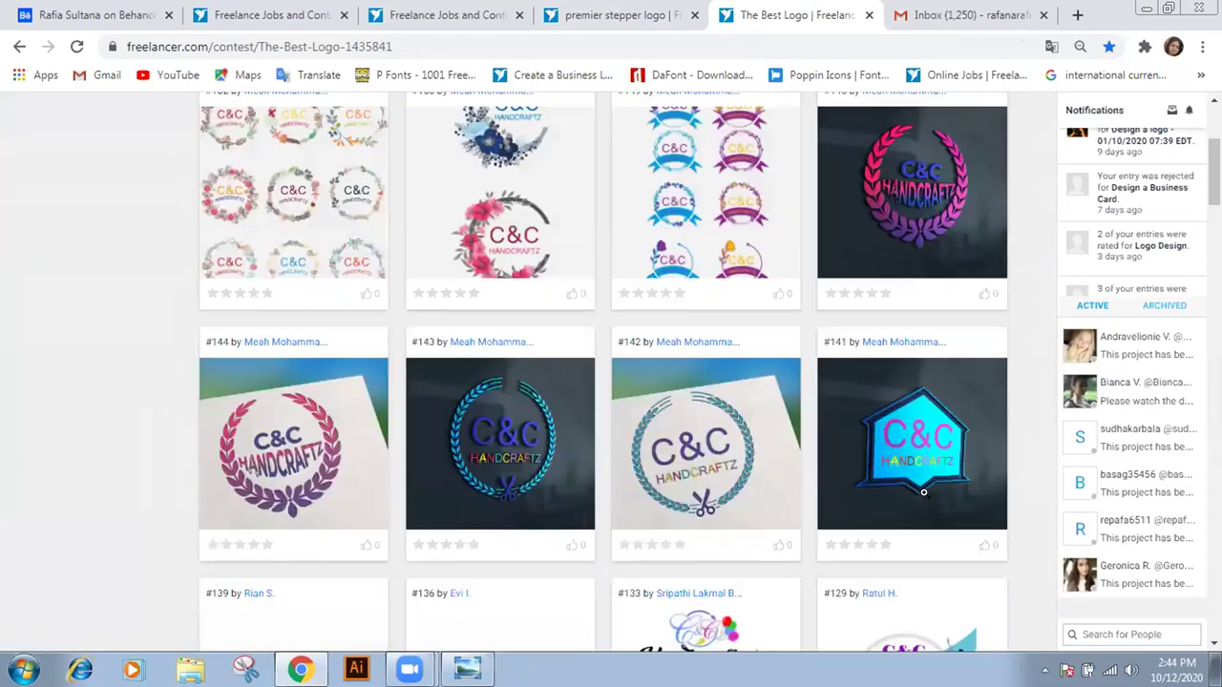
{"action": "scroll", "coordinate": [897, 477], "scroll_direction": "down", "scroll_amount": 3}
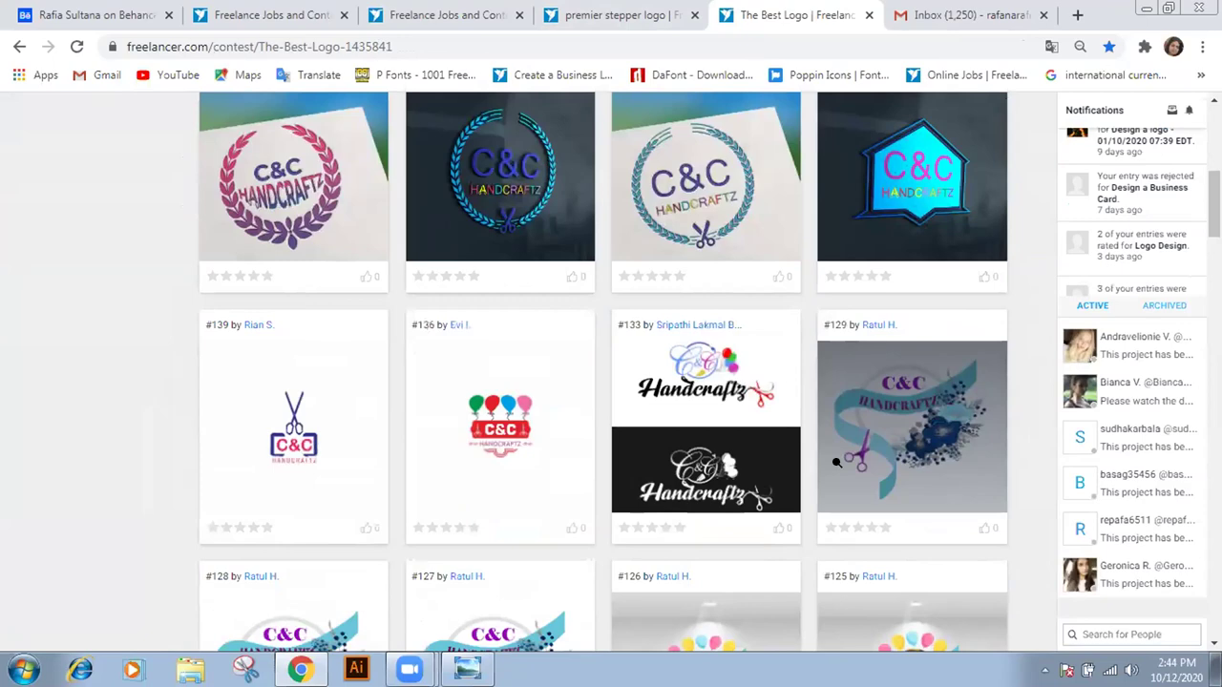
{"action": "scroll", "coordinate": [836, 462], "scroll_direction": "down", "scroll_amount": 4}
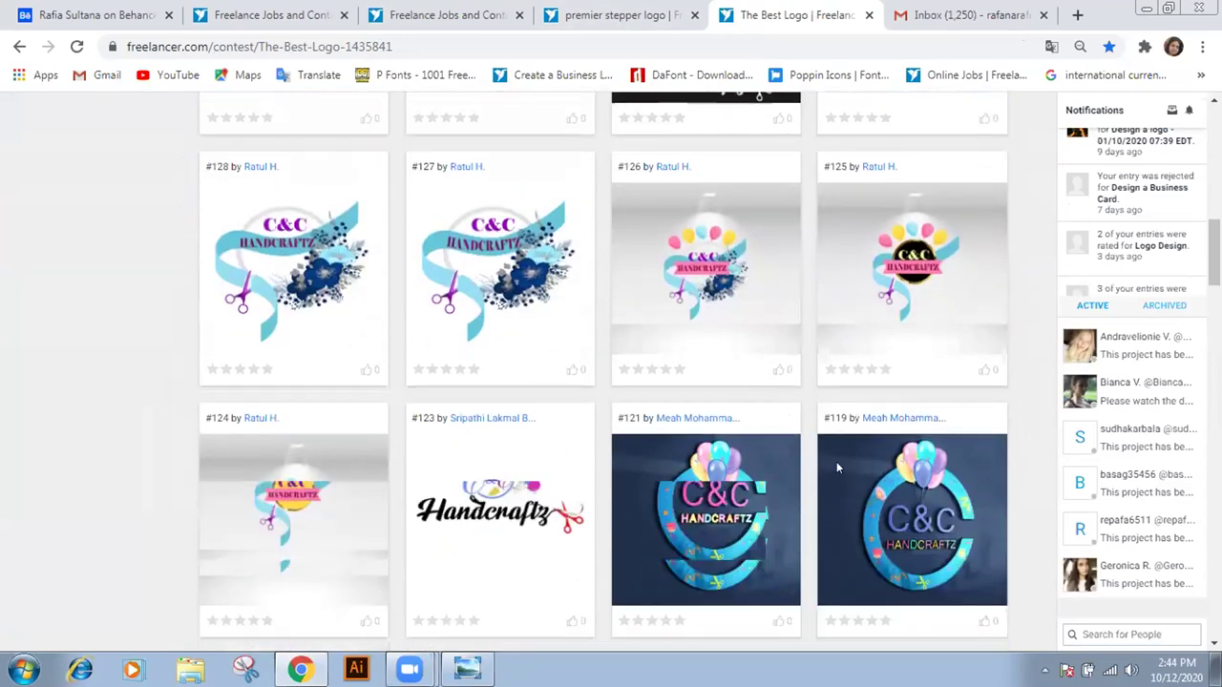
{"action": "scroll", "coordinate": [836, 468], "scroll_direction": "down", "scroll_amount": 2}
{"action": "scroll", "coordinate": [836, 468], "scroll_direction": "up", "scroll_amount": 15}
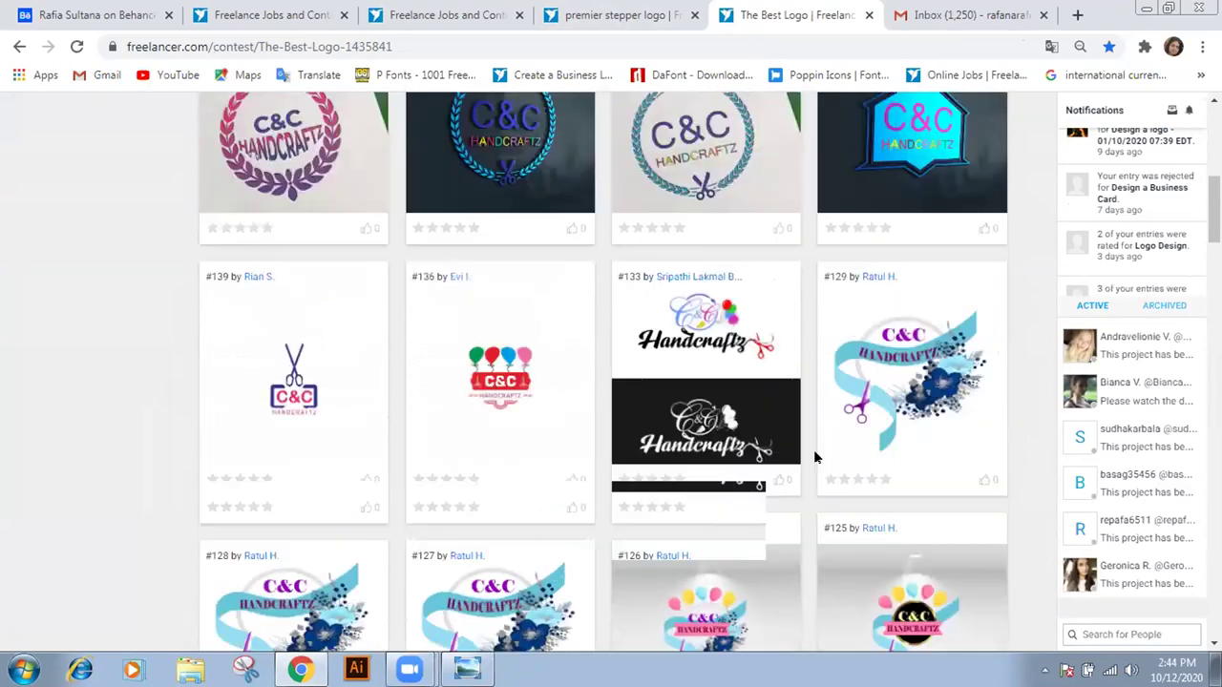
Filter The Best Logo entries to My Entries and view entry #87 enlarged.
{"action": "left_click", "coordinate": [625, 304]}
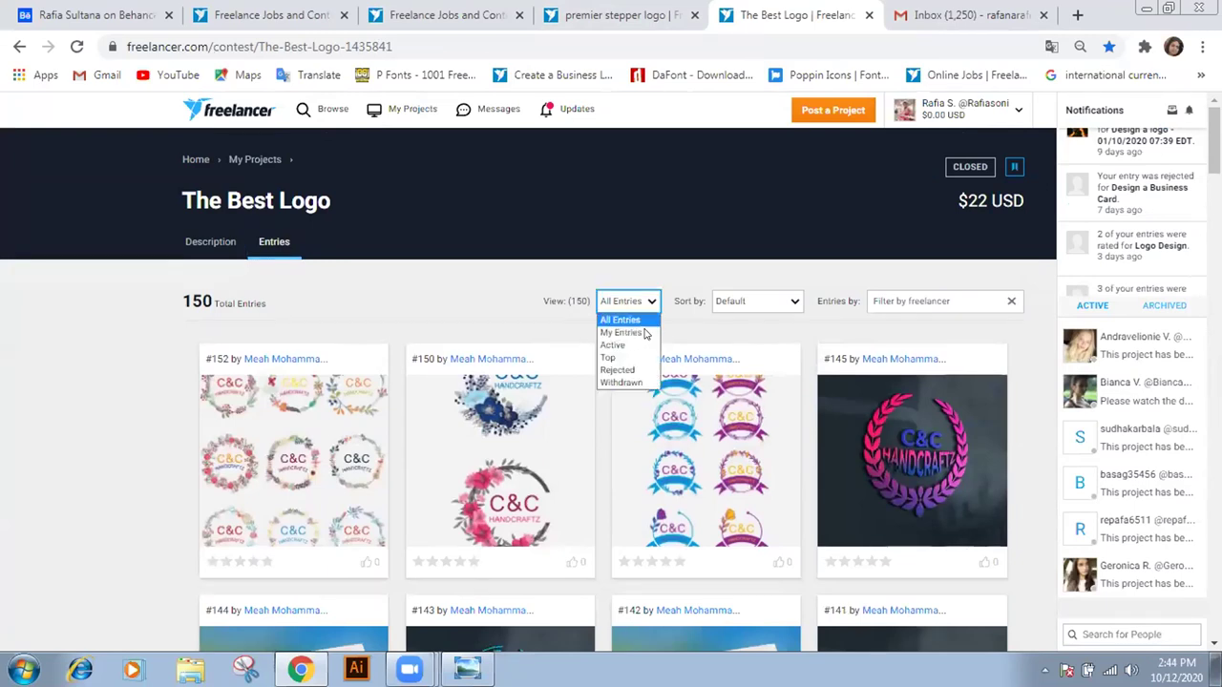
{"action": "left_click", "coordinate": [630, 330]}
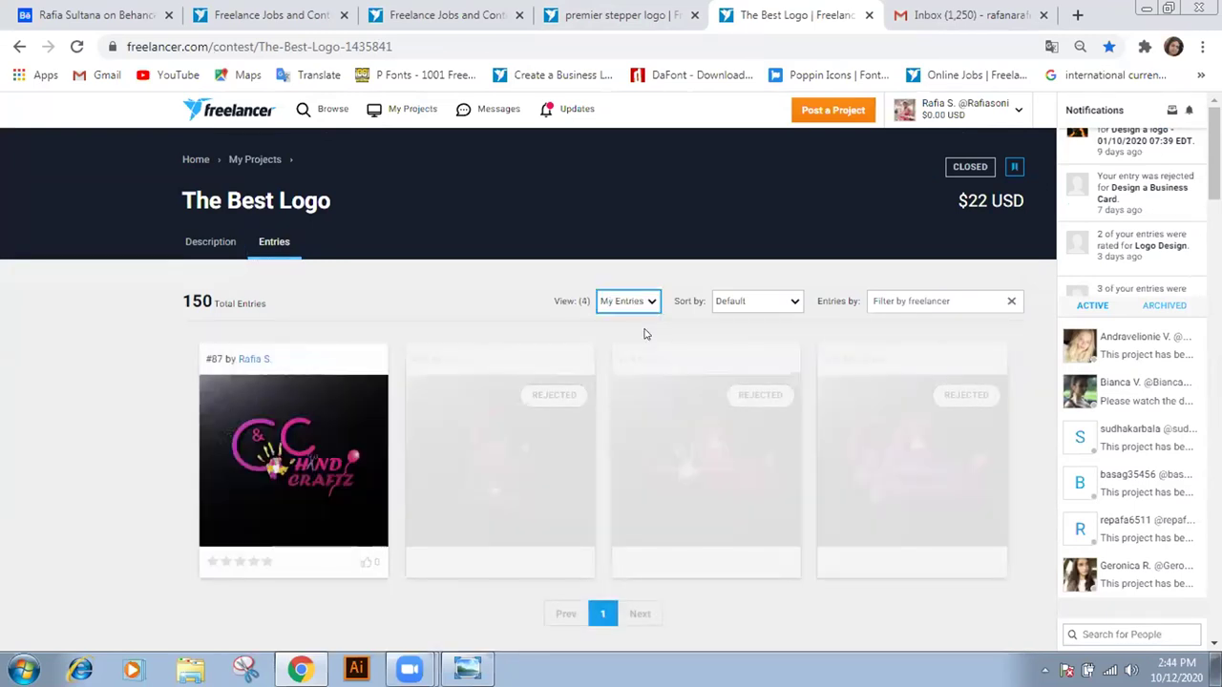
{"action": "mouse_move", "coordinate": [355, 456]}
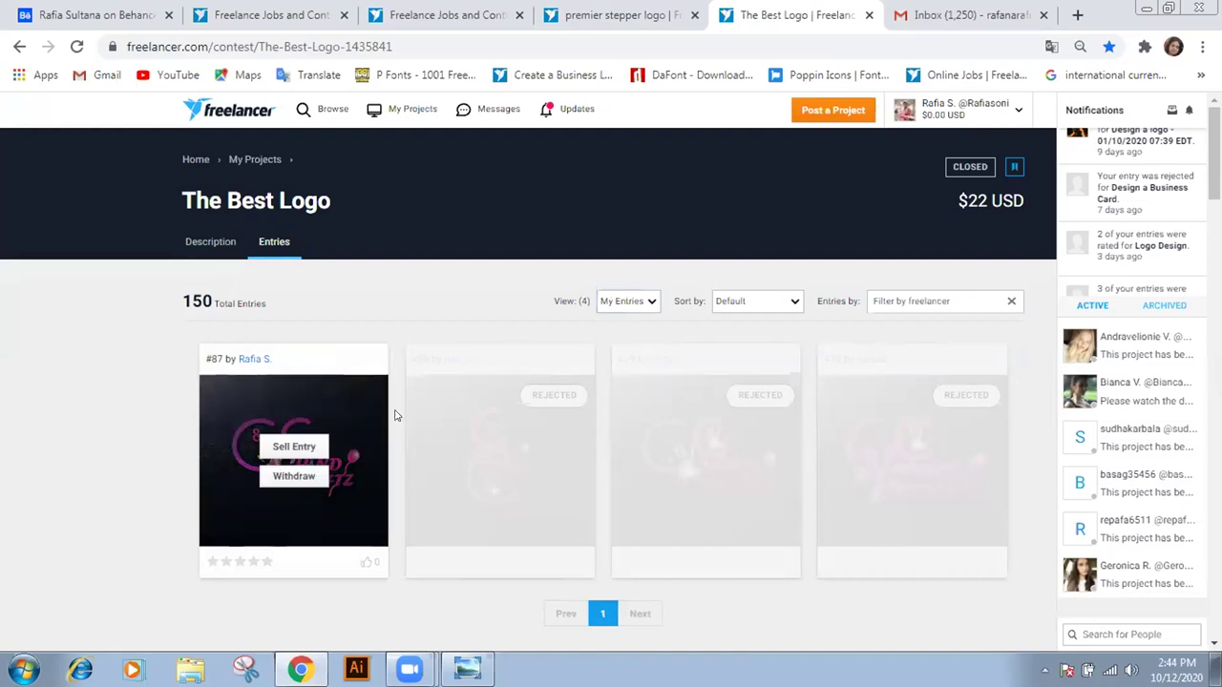
{"action": "left_click", "coordinate": [336, 410]}
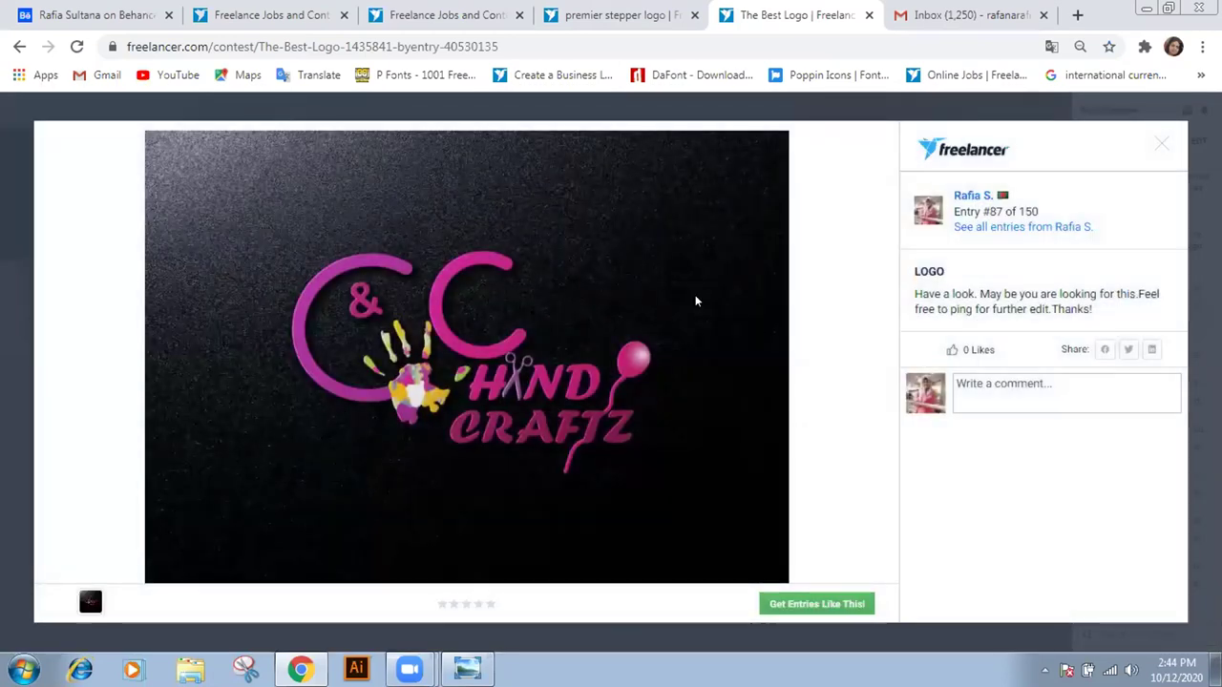
{"action": "left_click", "coordinate": [1164, 139]}
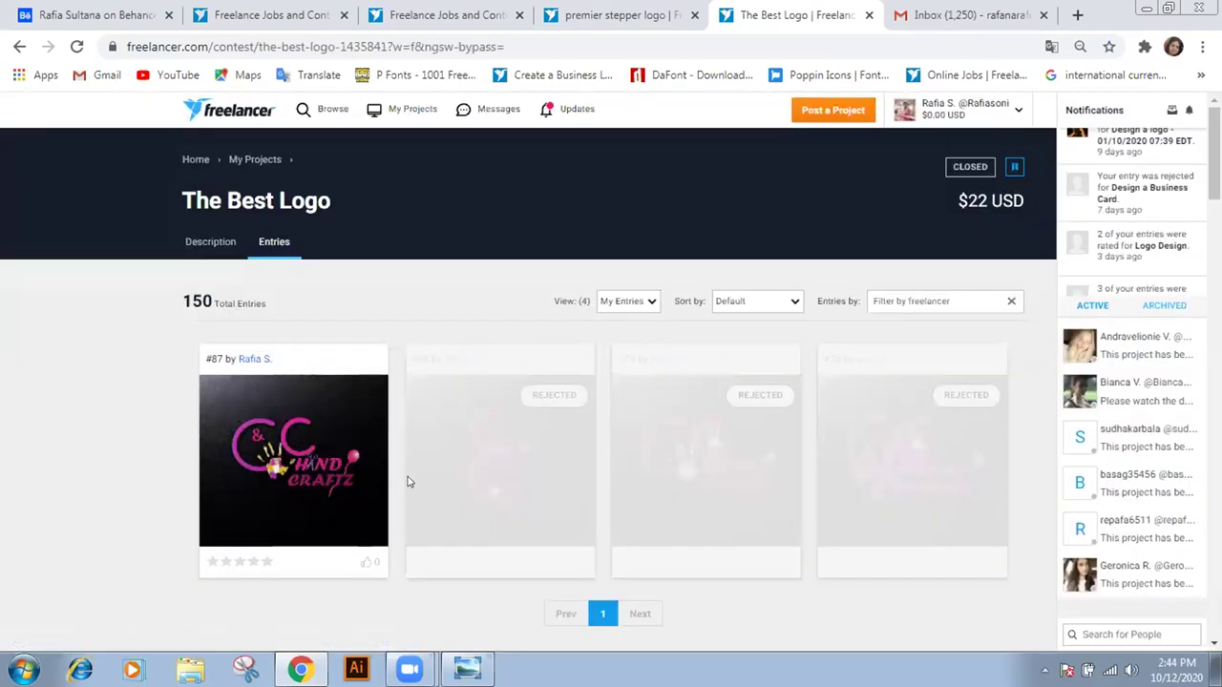
Review entry #87 enlarged once more, then switch to the premier stepper logo tab.
{"action": "mouse_move", "coordinate": [333, 454]}
{"action": "left_click", "coordinate": [350, 420]}
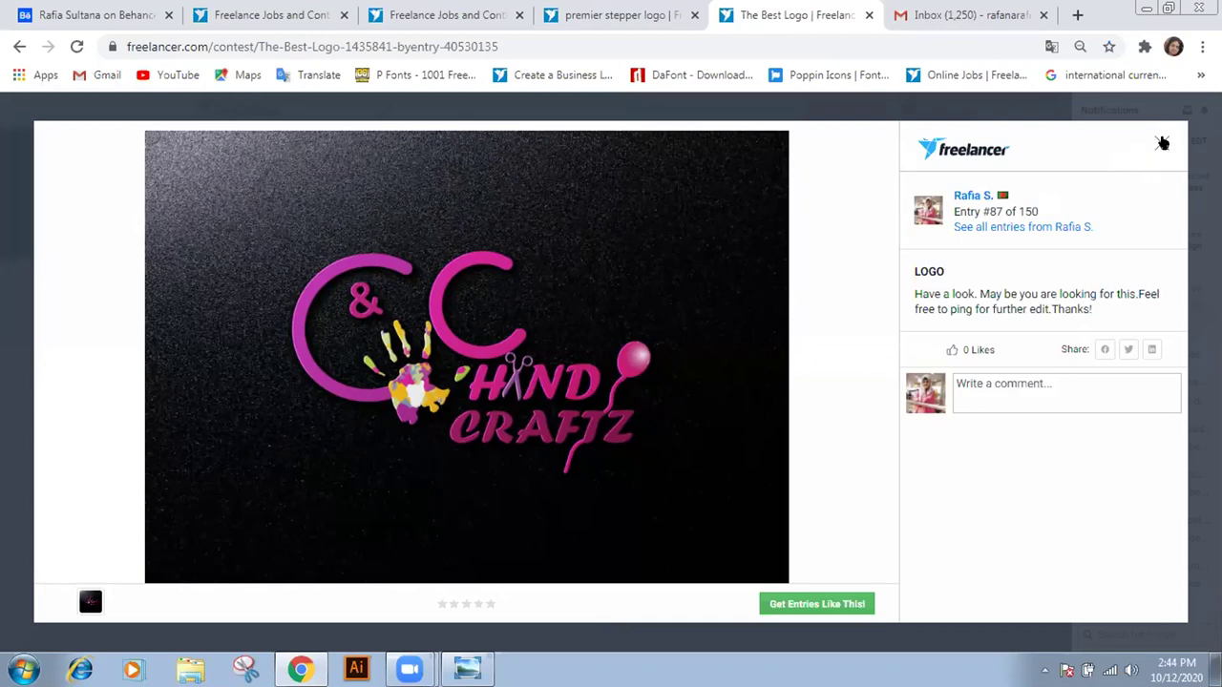
{"action": "left_click", "coordinate": [1163, 143]}
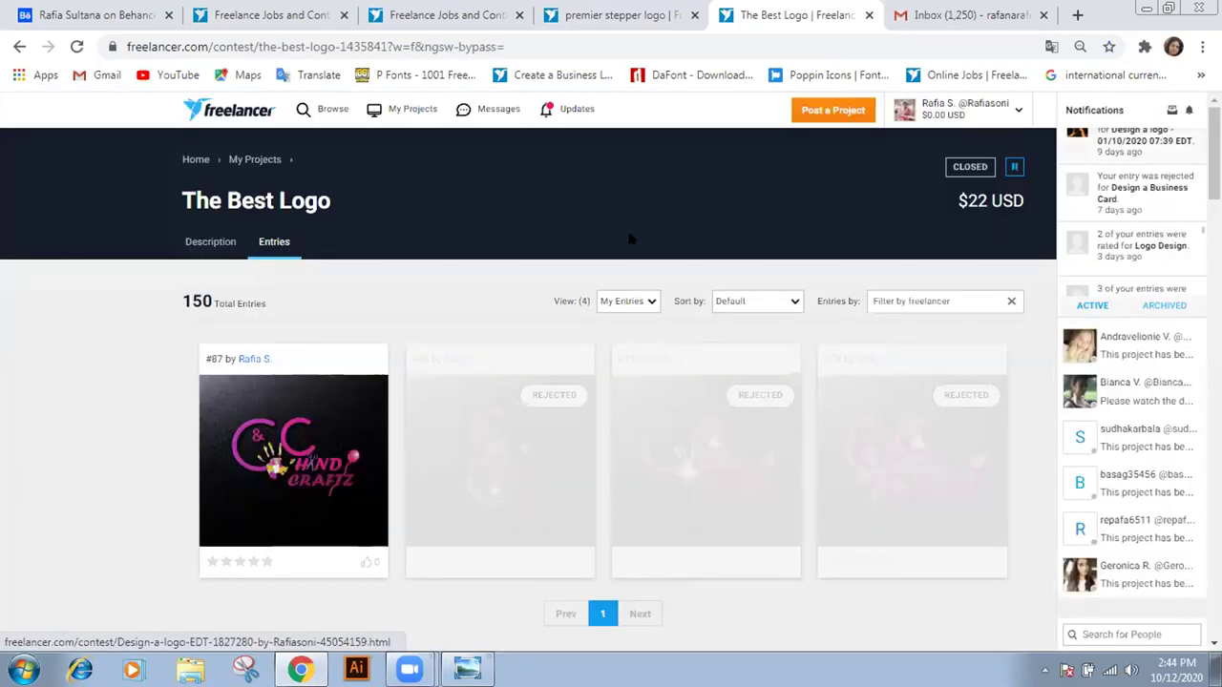
{"action": "left_click", "coordinate": [621, 12]}
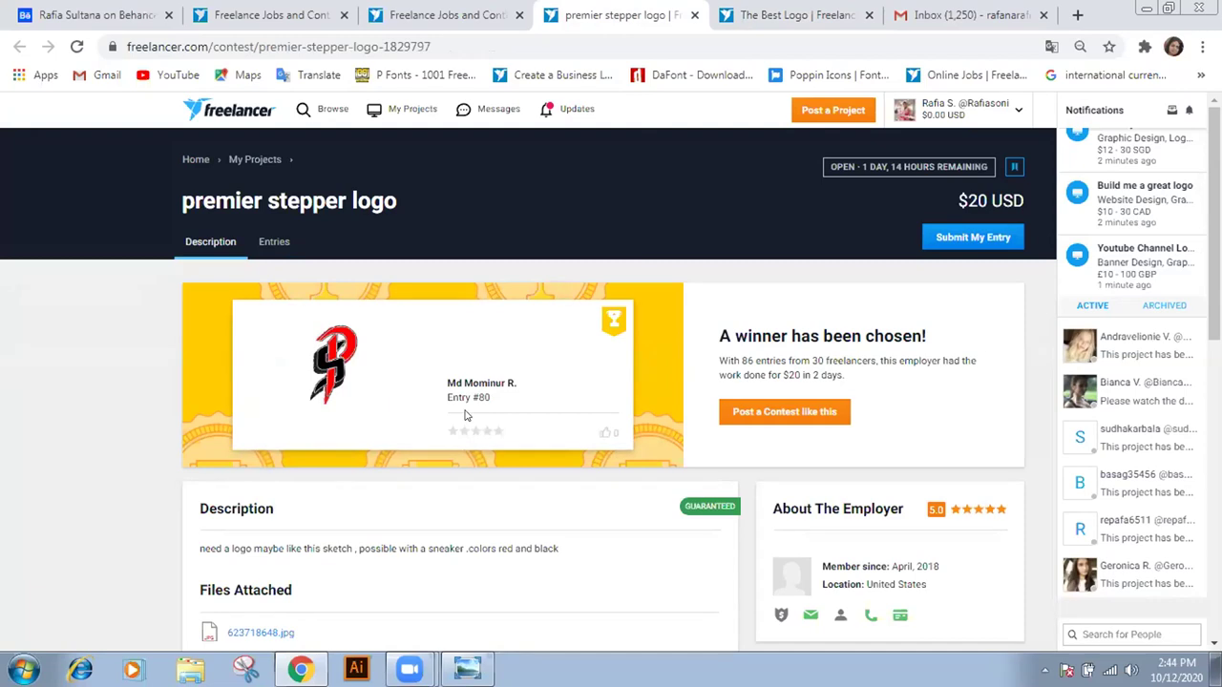
Show the premier stepper logo contest's entries and scroll through them.
{"action": "scroll", "coordinate": [460, 465], "scroll_direction": "down", "scroll_amount": 1}
{"action": "scroll", "coordinate": [460, 465], "scroll_direction": "up", "scroll_amount": 1}
{"action": "left_click", "coordinate": [275, 245]}
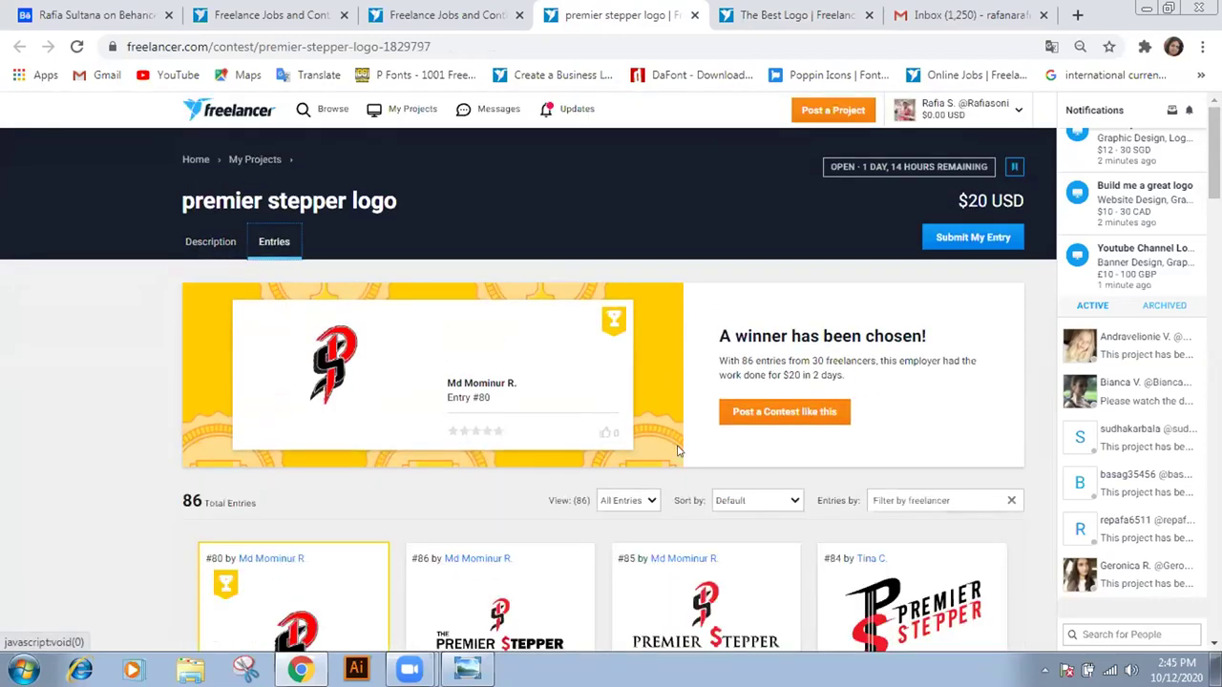
{"action": "scroll", "coordinate": [678, 445], "scroll_direction": "down", "scroll_amount": 2}
{"action": "scroll", "coordinate": [950, 509], "scroll_direction": "up", "scroll_amount": 1}
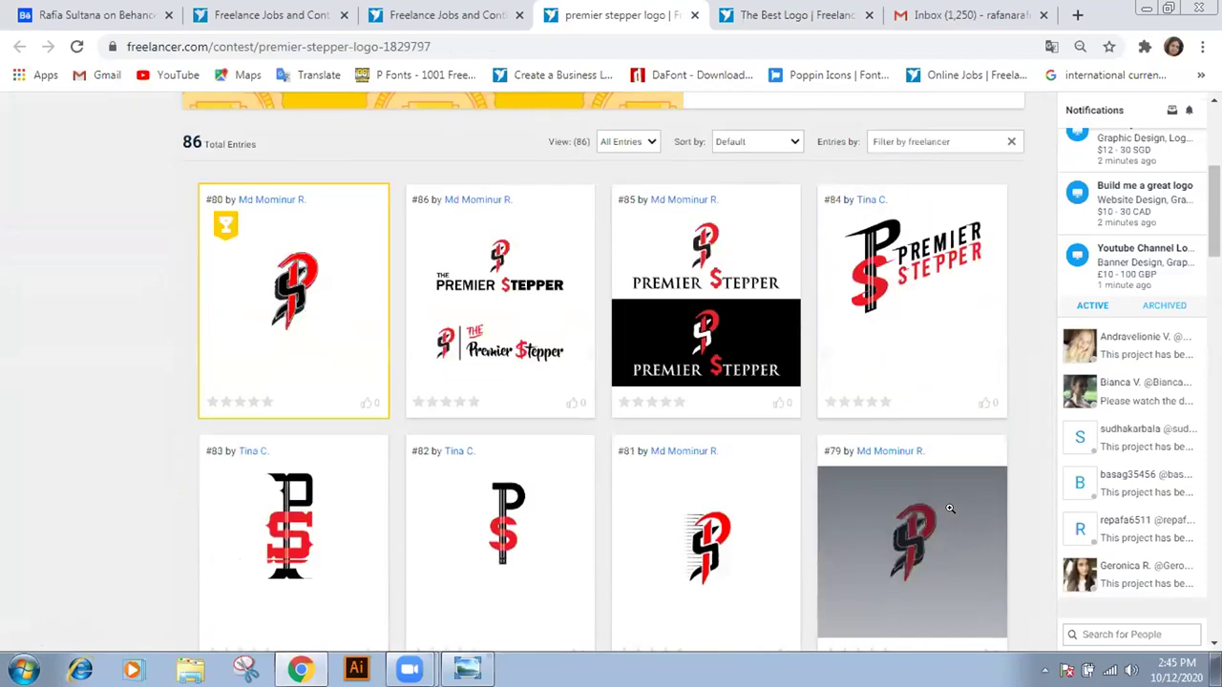
{"action": "scroll", "coordinate": [946, 510], "scroll_direction": "down", "scroll_amount": 2}
{"action": "scroll", "coordinate": [616, 480], "scroll_direction": "up", "scroll_amount": 5}
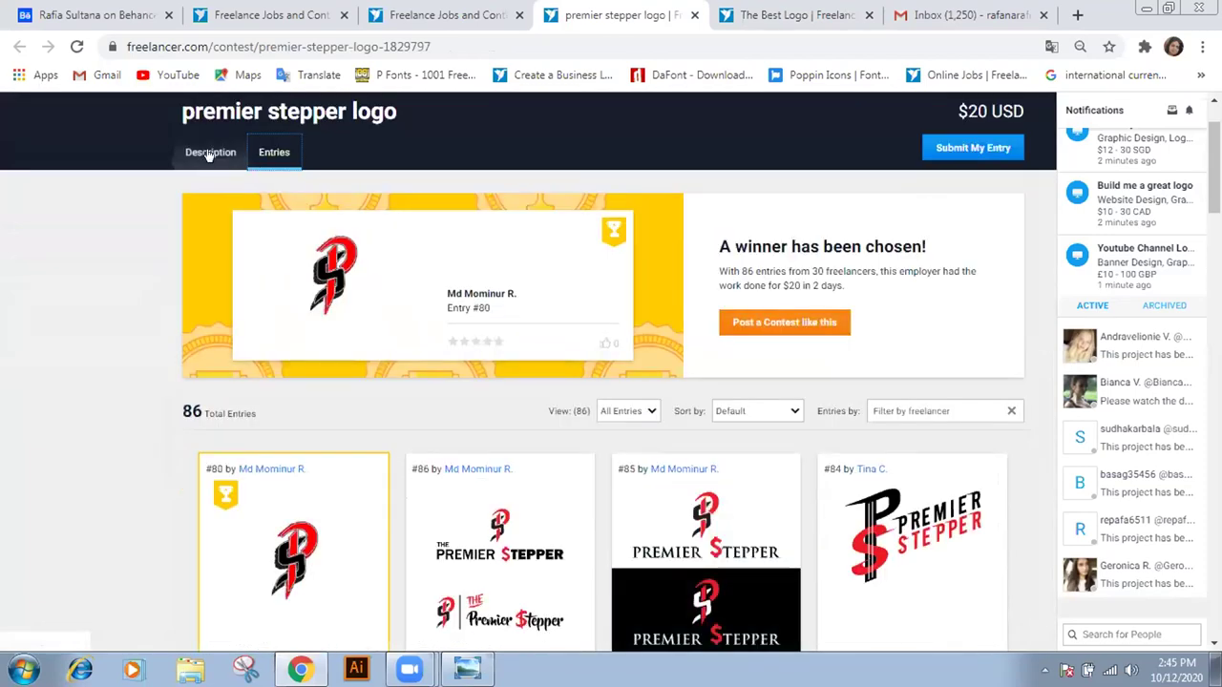
Preview the attached pencil sketch 623718648.jpg from the contest description.
{"action": "left_click", "coordinate": [208, 153]}
{"action": "scroll", "coordinate": [287, 456], "scroll_direction": "down", "scroll_amount": 2}
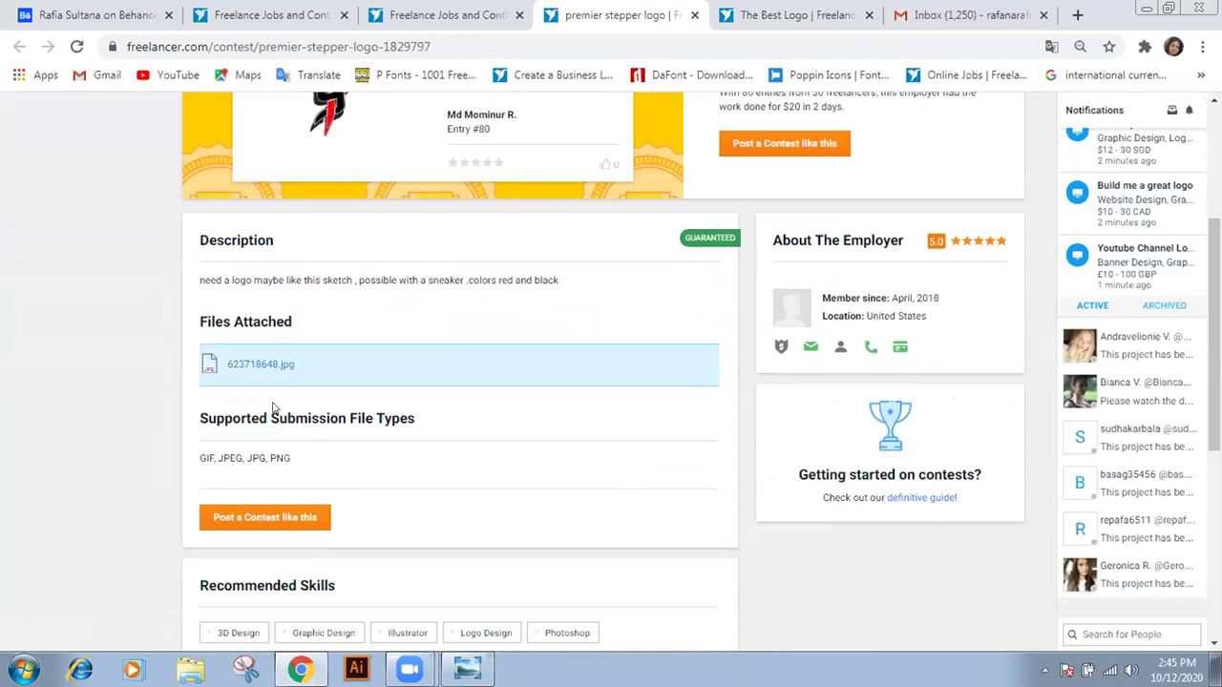
{"action": "left_click", "coordinate": [276, 367]}
{"action": "scroll", "coordinate": [731, 414], "scroll_direction": "down", "scroll_amount": 3}
{"action": "scroll", "coordinate": [791, 424], "scroll_direction": "up", "scroll_amount": 5}
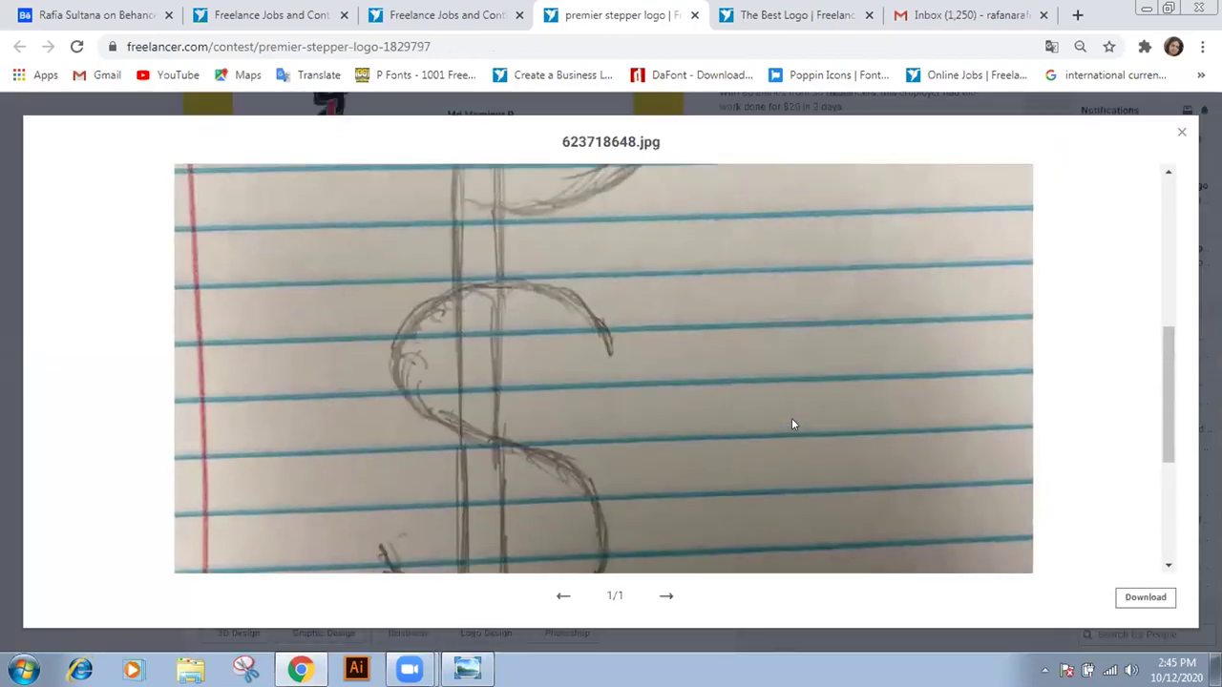
{"action": "left_click", "coordinate": [1178, 137]}
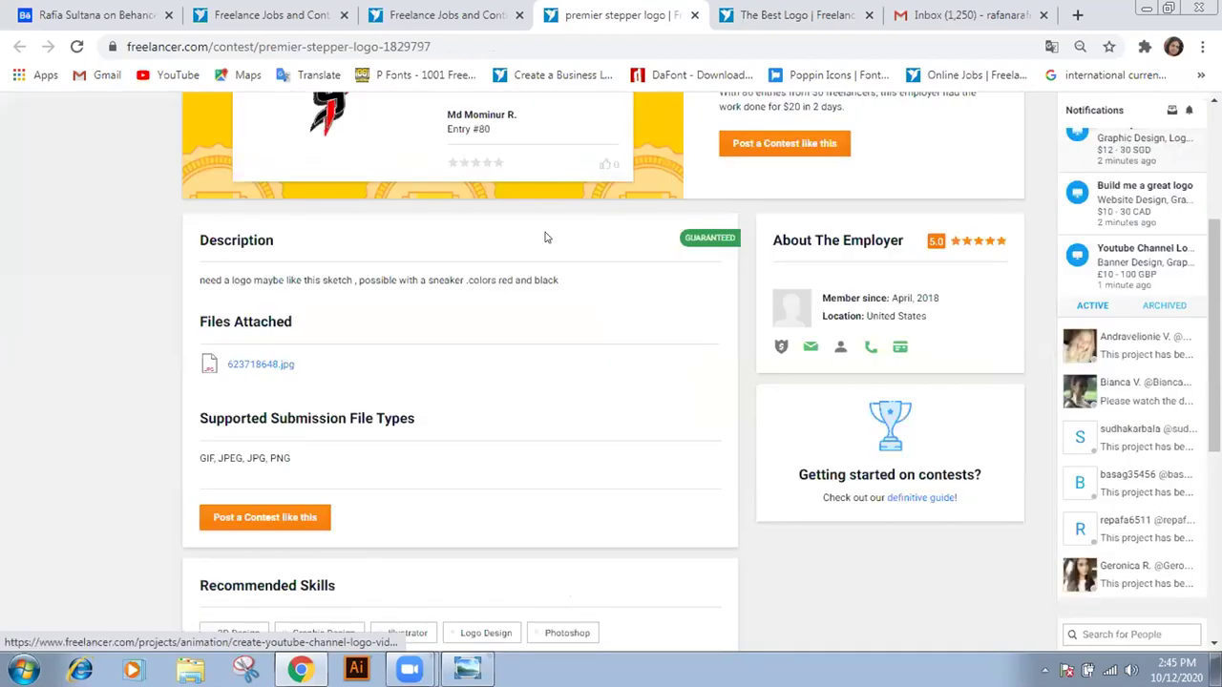
{"action": "scroll", "coordinate": [534, 236], "scroll_direction": "up", "scroll_amount": 3}
Return to the 86 entries, where #80 won the $20 prize.
{"action": "left_click", "coordinate": [274, 241]}
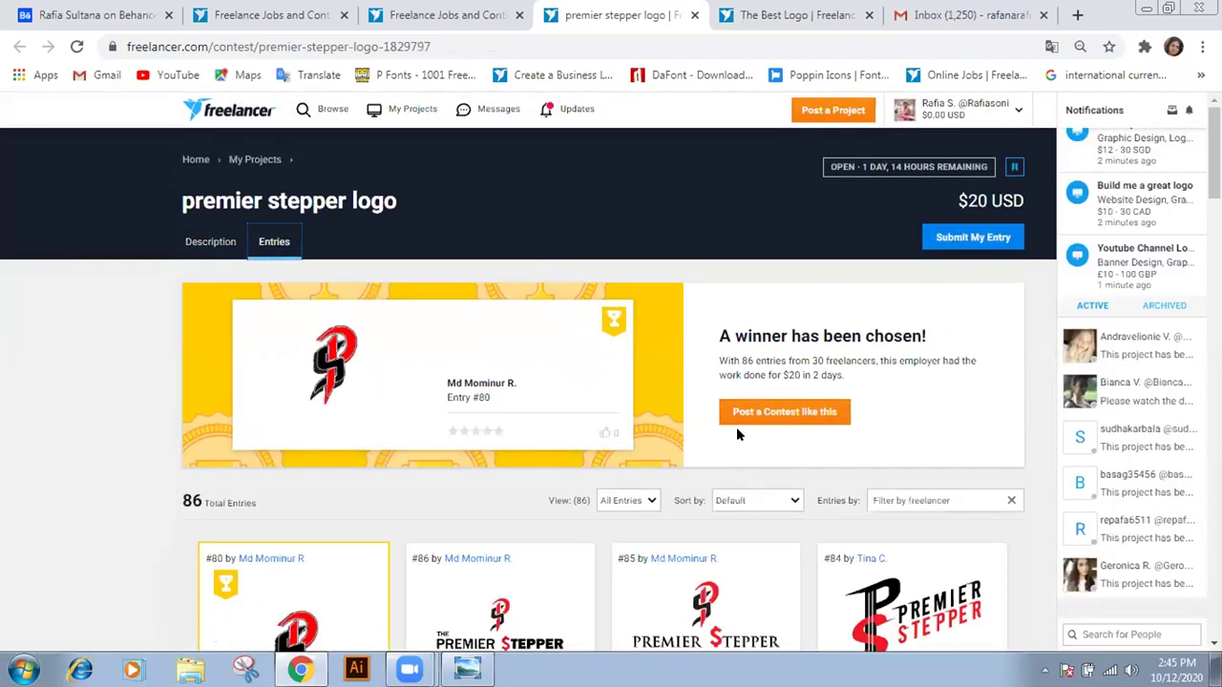
{"action": "scroll", "coordinate": [736, 426], "scroll_direction": "down", "scroll_amount": 2}
{"action": "scroll", "coordinate": [351, 227], "scroll_direction": "up", "scroll_amount": 2}
{"action": "scroll", "coordinate": [763, 444], "scroll_direction": "down", "scroll_amount": 2}
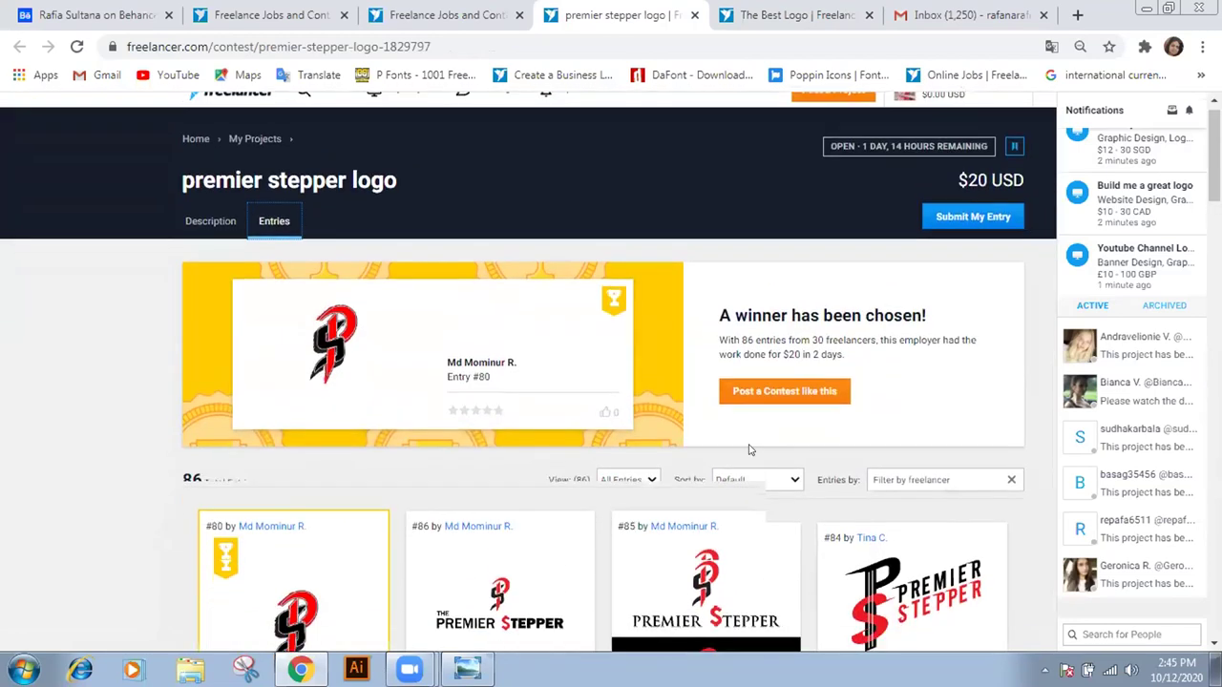
Filter the contest entries to show only my own, and view shoe logo entry #56 enlarged.
{"action": "left_click", "coordinate": [630, 410]}
{"action": "left_click", "coordinate": [637, 442]}
{"action": "mouse_move", "coordinate": [520, 437]}
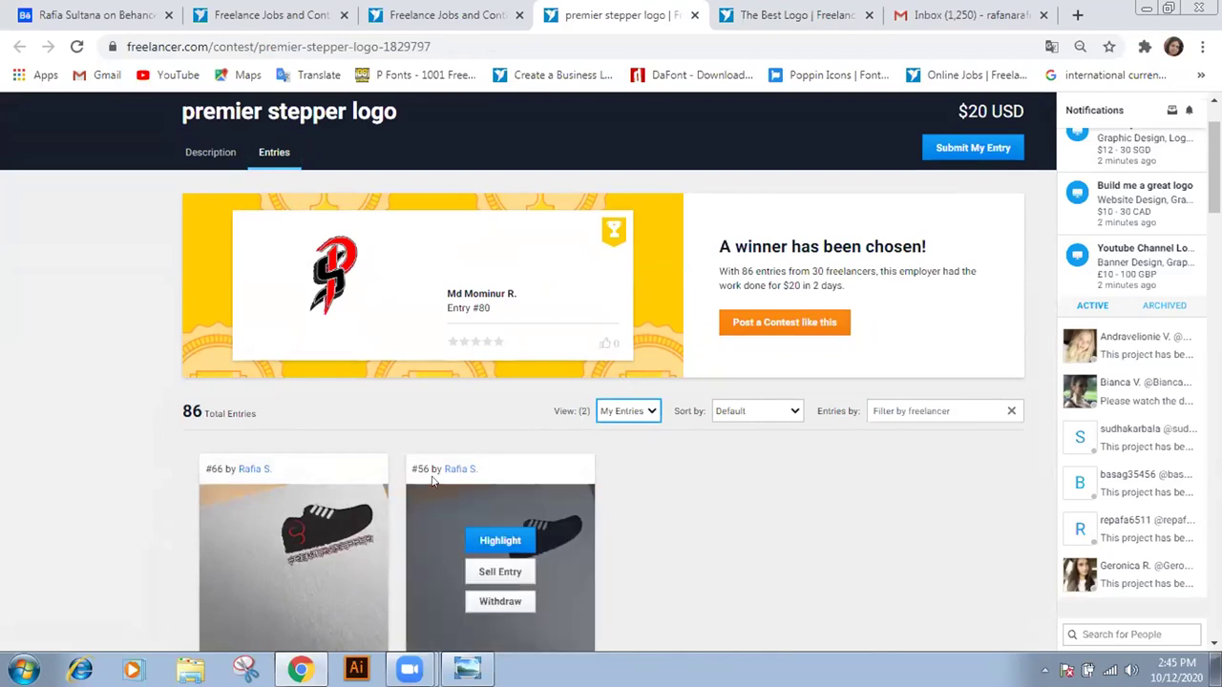
{"action": "scroll", "coordinate": [523, 434], "scroll_direction": "down", "scroll_amount": 1}
{"action": "left_click", "coordinate": [556, 420]}
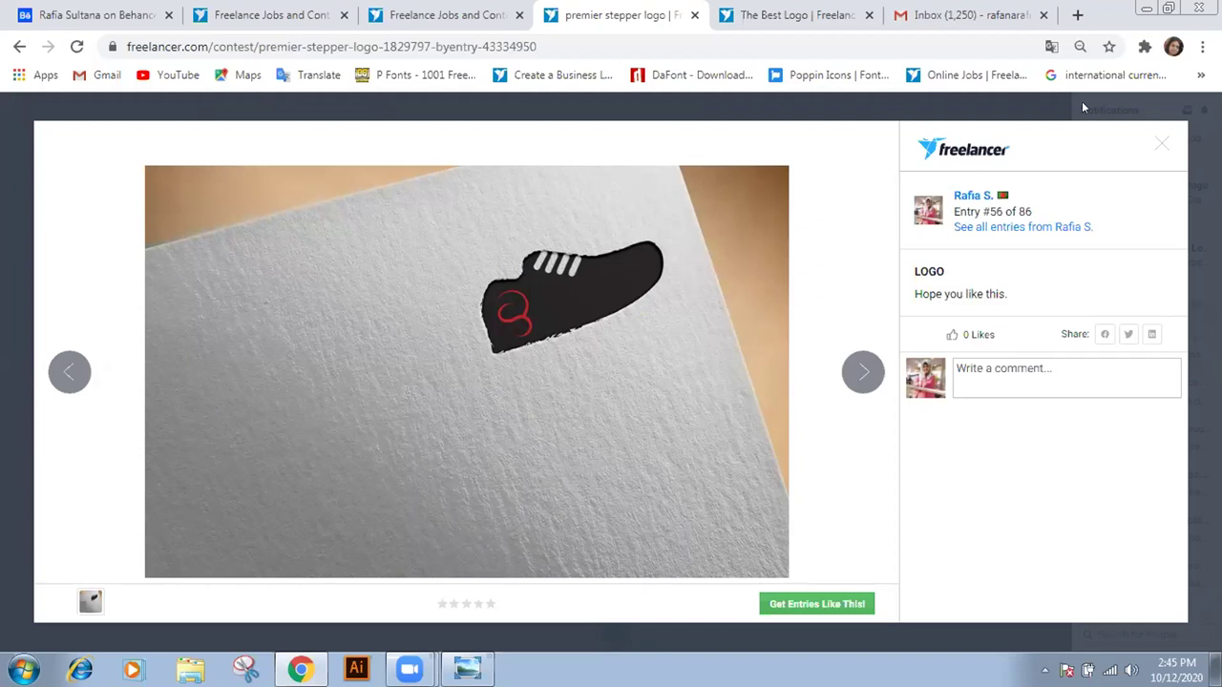
{"action": "left_click", "coordinate": [1159, 144]}
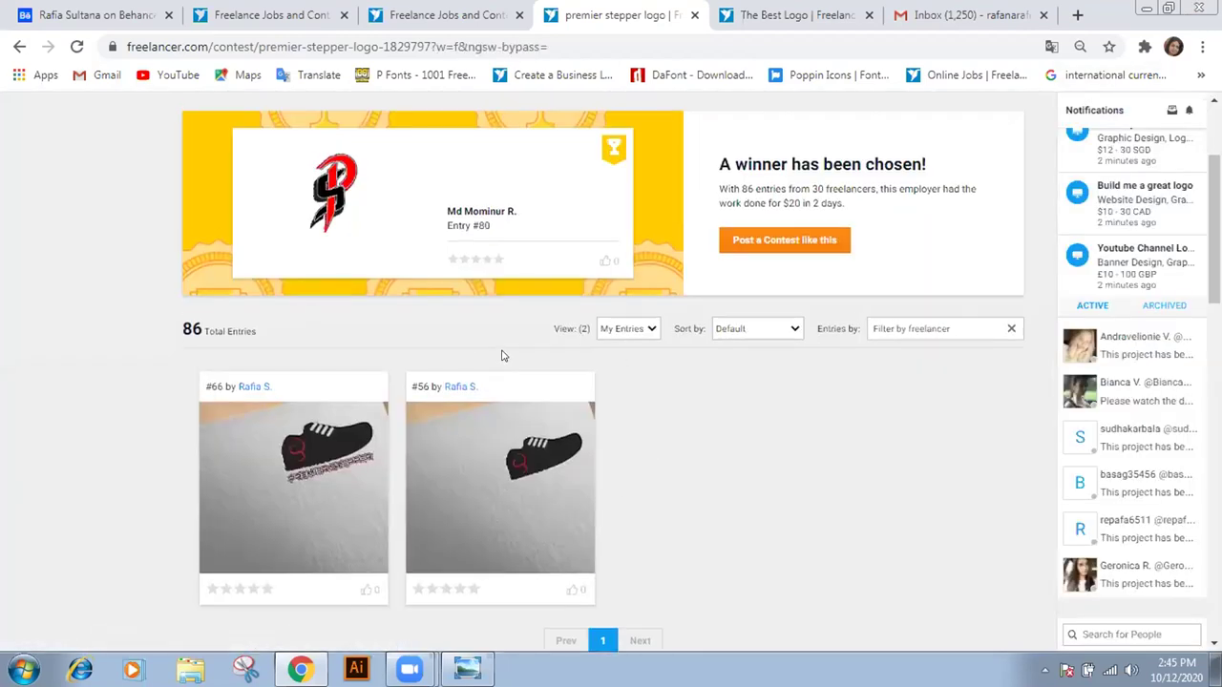
Read back through the premier stepper logo contest description, then close that contest page.
{"action": "scroll", "coordinate": [503, 355], "scroll_direction": "up", "scroll_amount": 2}
{"action": "left_click", "coordinate": [210, 241]}
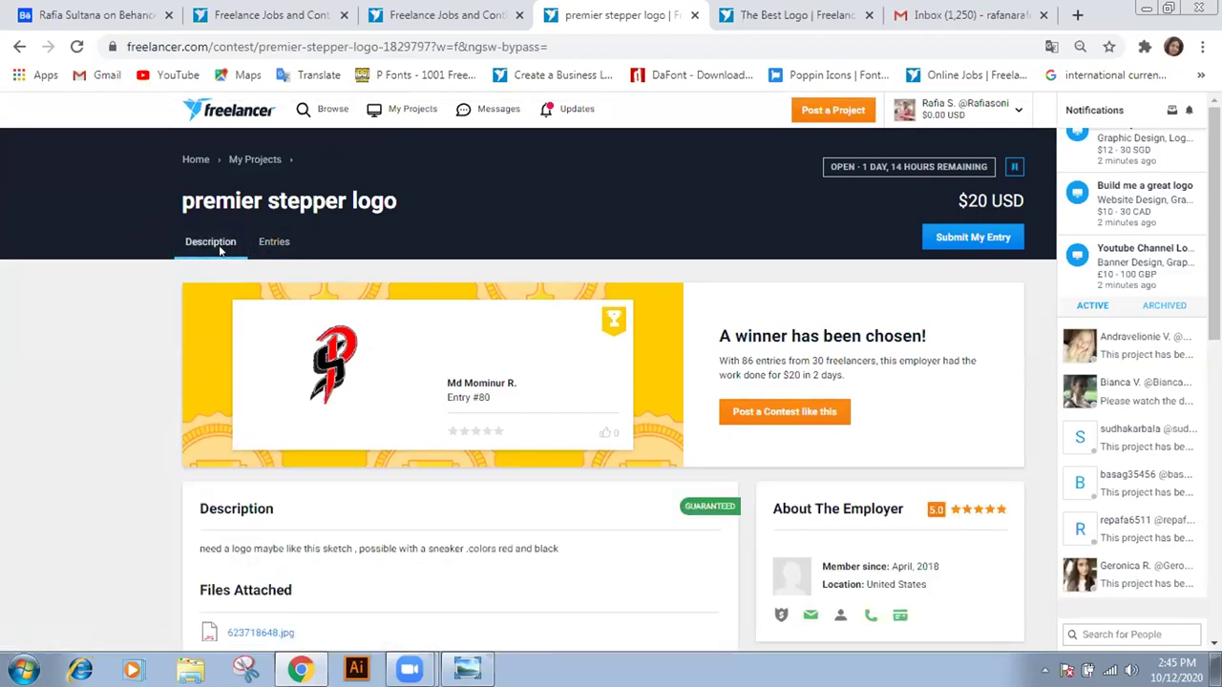
{"action": "scroll", "coordinate": [368, 343], "scroll_direction": "down", "scroll_amount": 2}
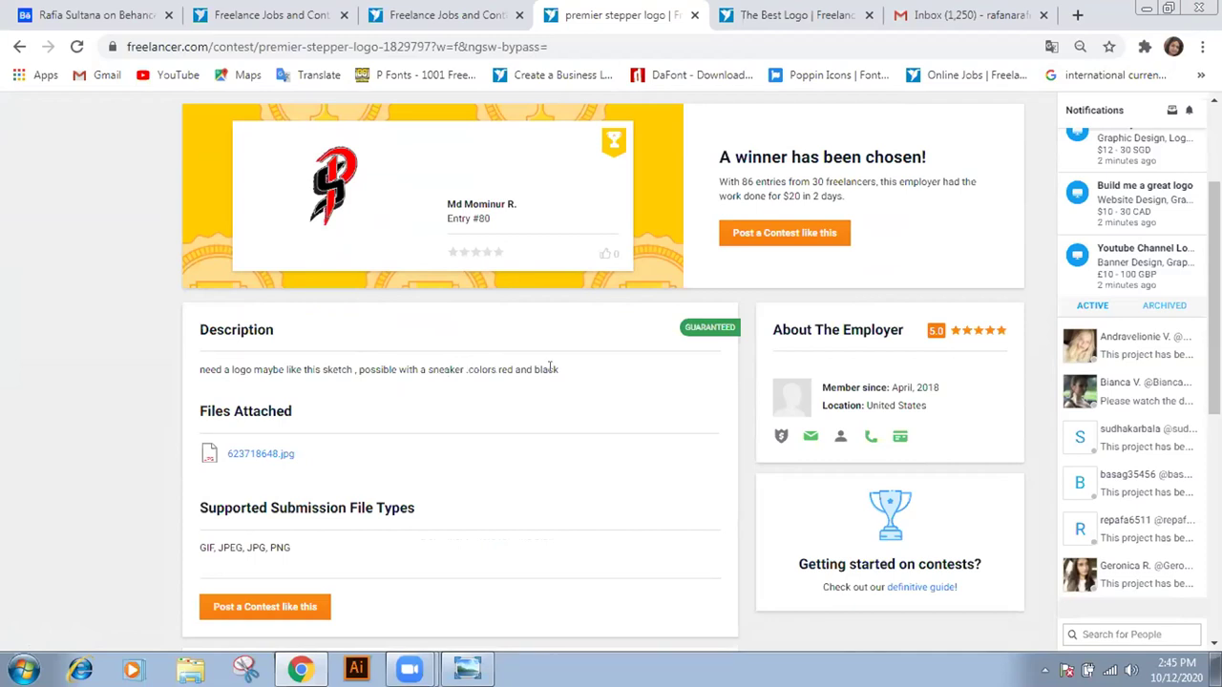
{"action": "scroll", "coordinate": [633, 385], "scroll_direction": "down", "scroll_amount": 1}
{"action": "scroll", "coordinate": [605, 395], "scroll_direction": "up", "scroll_amount": 3}
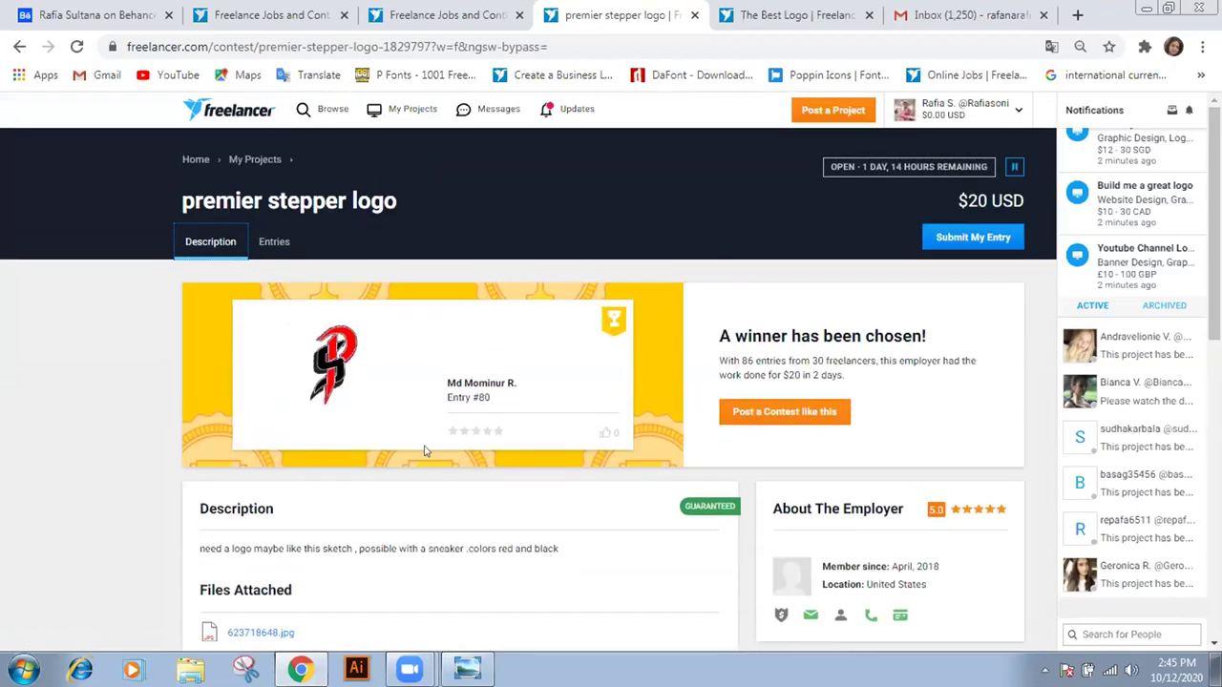
{"action": "scroll", "coordinate": [426, 452], "scroll_direction": "down", "scroll_amount": 1}
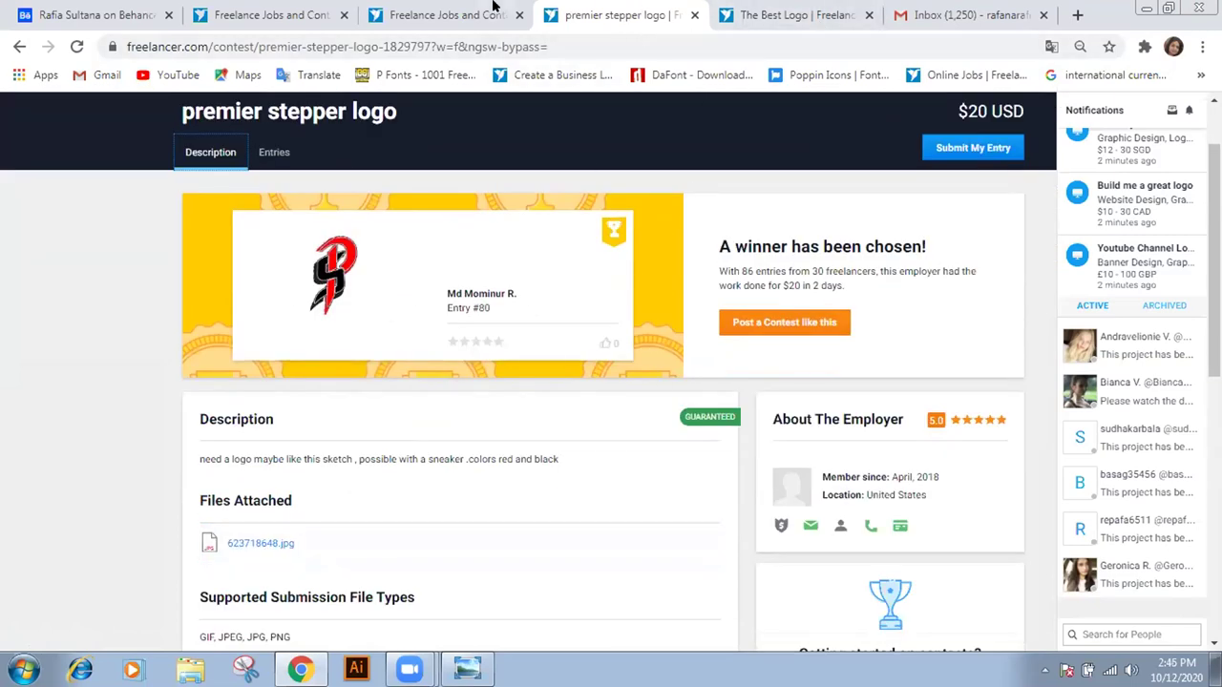
{"action": "left_click", "coordinate": [694, 16]}
Close The Best Logo page and open Browse > Contests to list all available contests.
{"action": "left_click", "coordinate": [694, 16]}
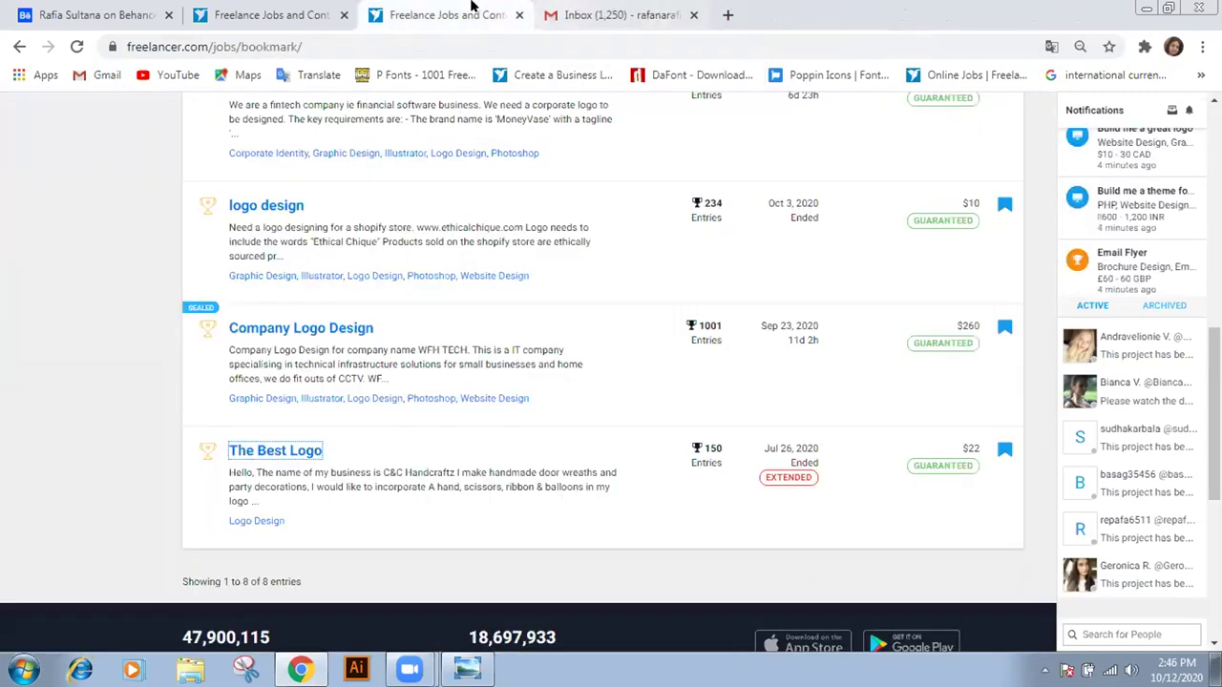
{"action": "scroll", "coordinate": [332, 155], "scroll_direction": "up", "scroll_amount": 15}
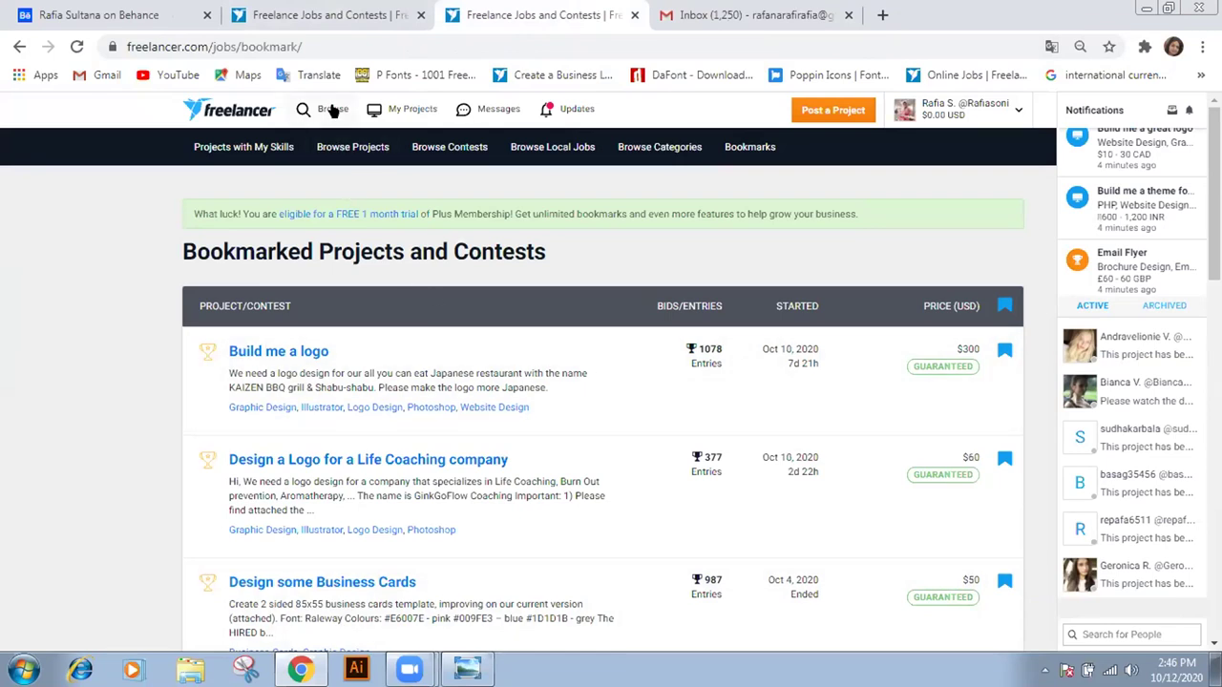
{"action": "left_click", "coordinate": [332, 111]}
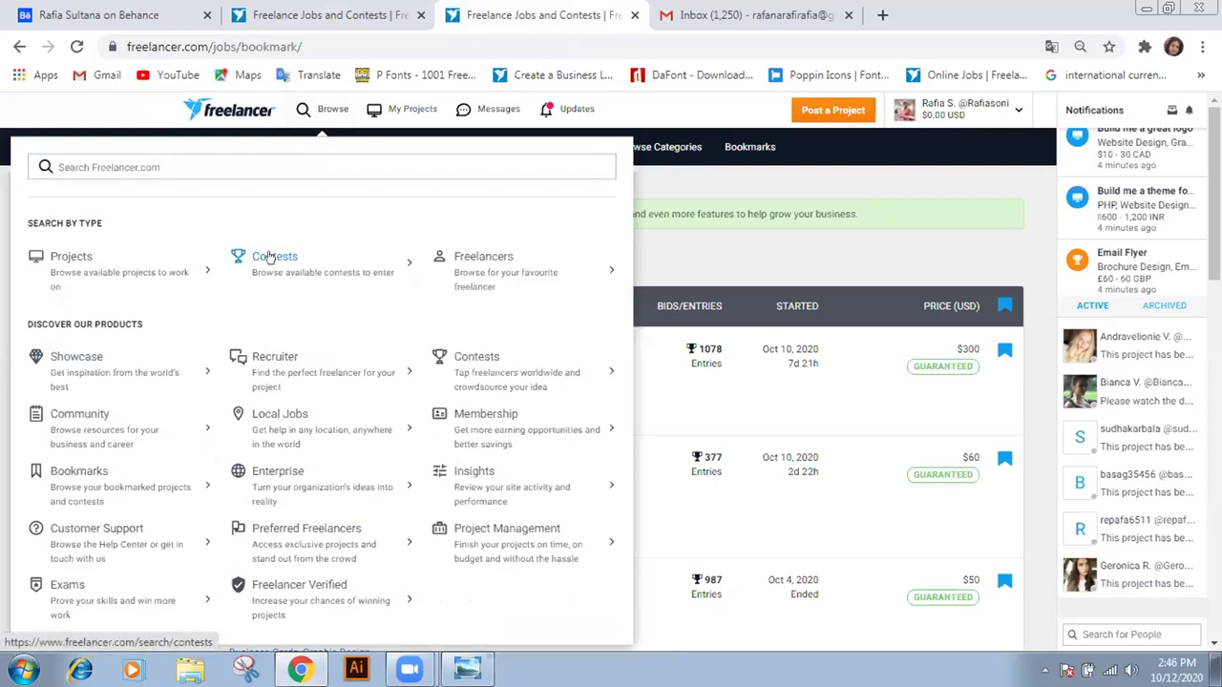
{"action": "left_click", "coordinate": [271, 258]}
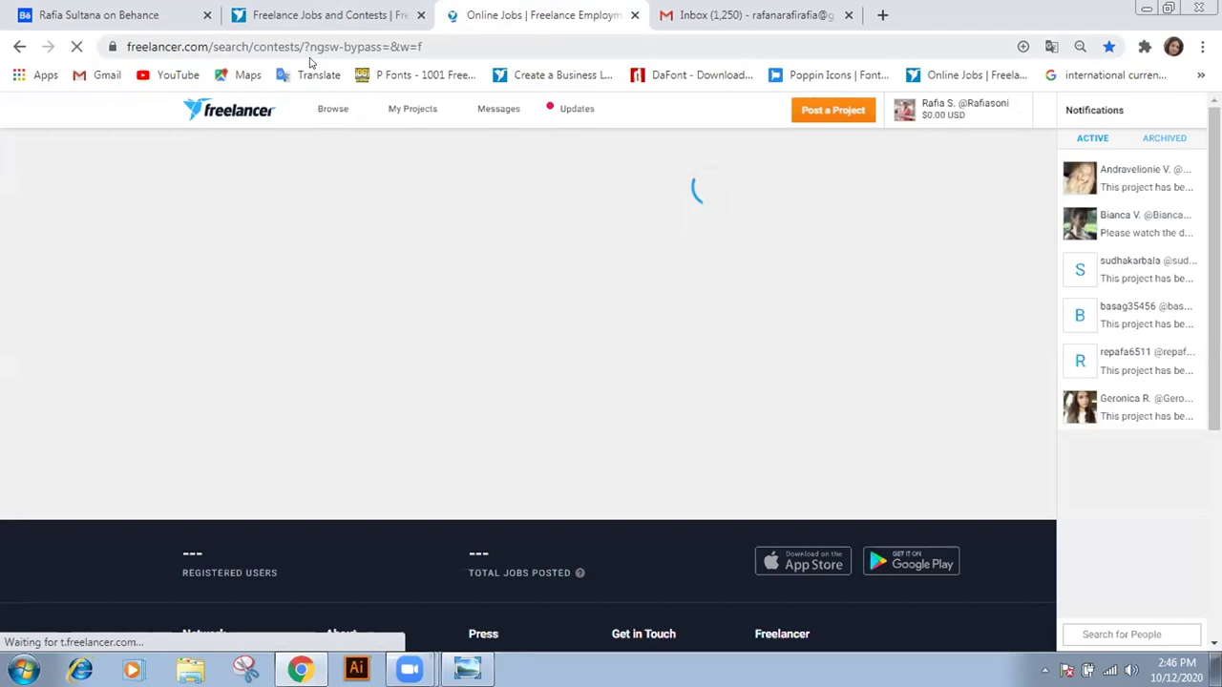
Close the Behance and mail inbox tabs and search contests for 'business card'.
{"action": "left_click", "coordinate": [208, 15]}
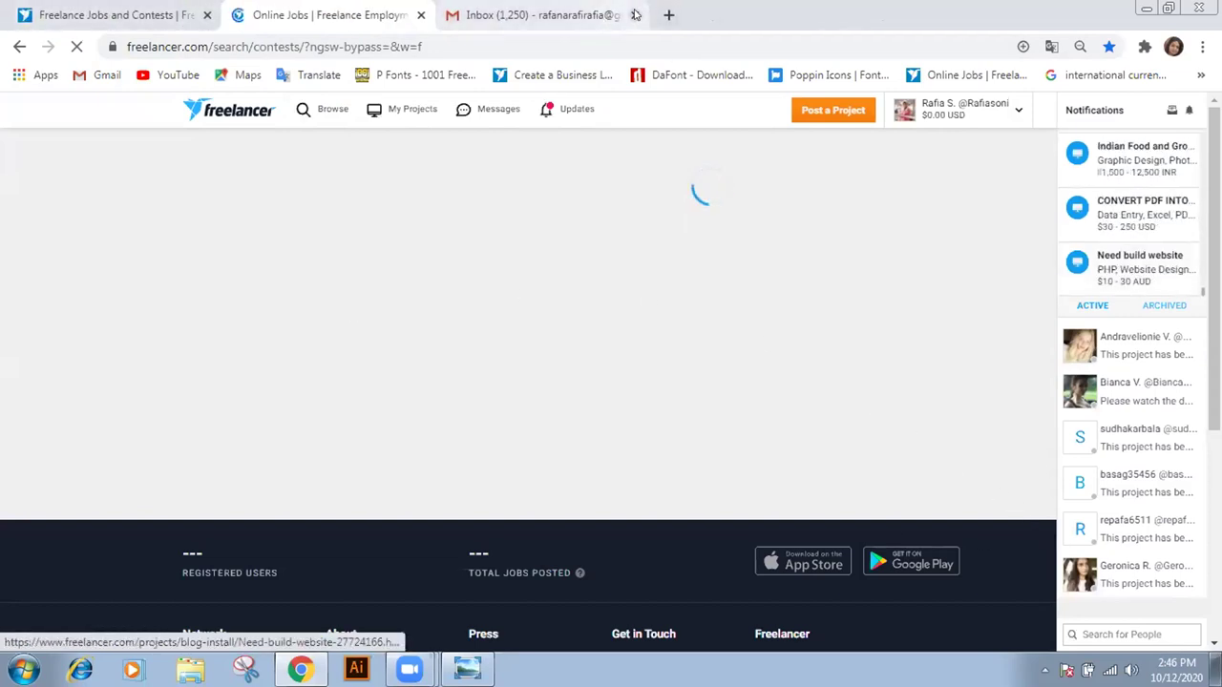
{"action": "left_click", "coordinate": [635, 16]}
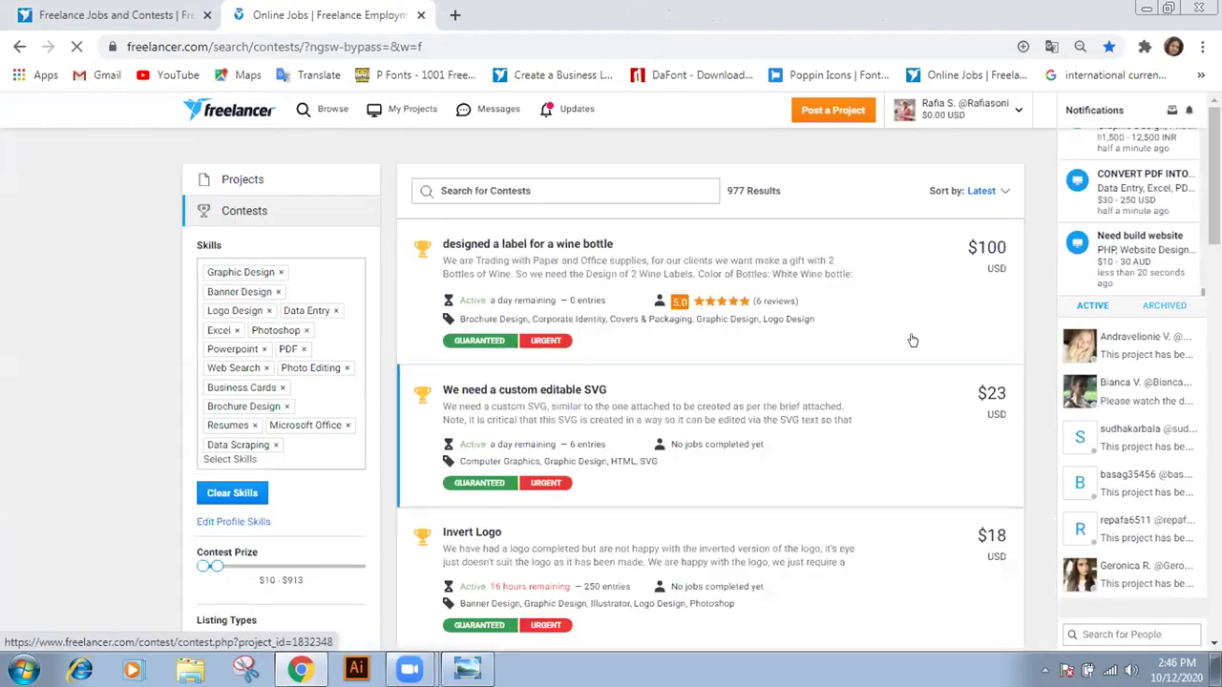
{"action": "left_click", "coordinate": [512, 190]}
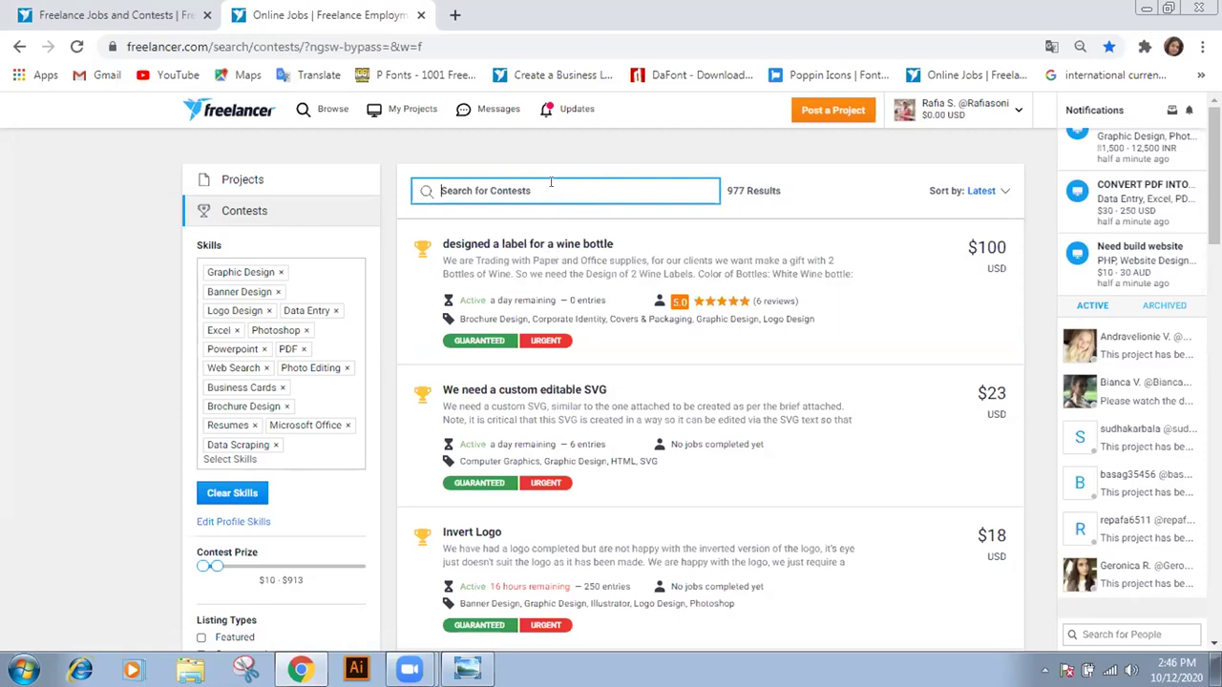
{"action": "type", "text": "busi"}
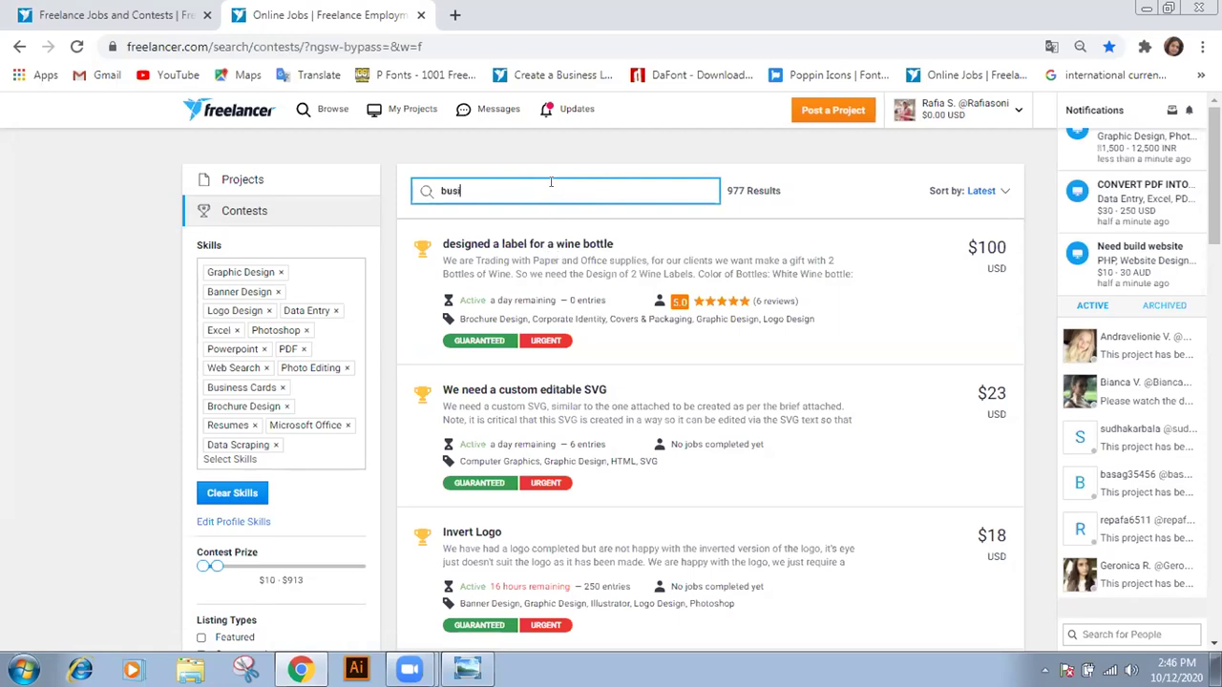
{"action": "type", "text": "ness car"}
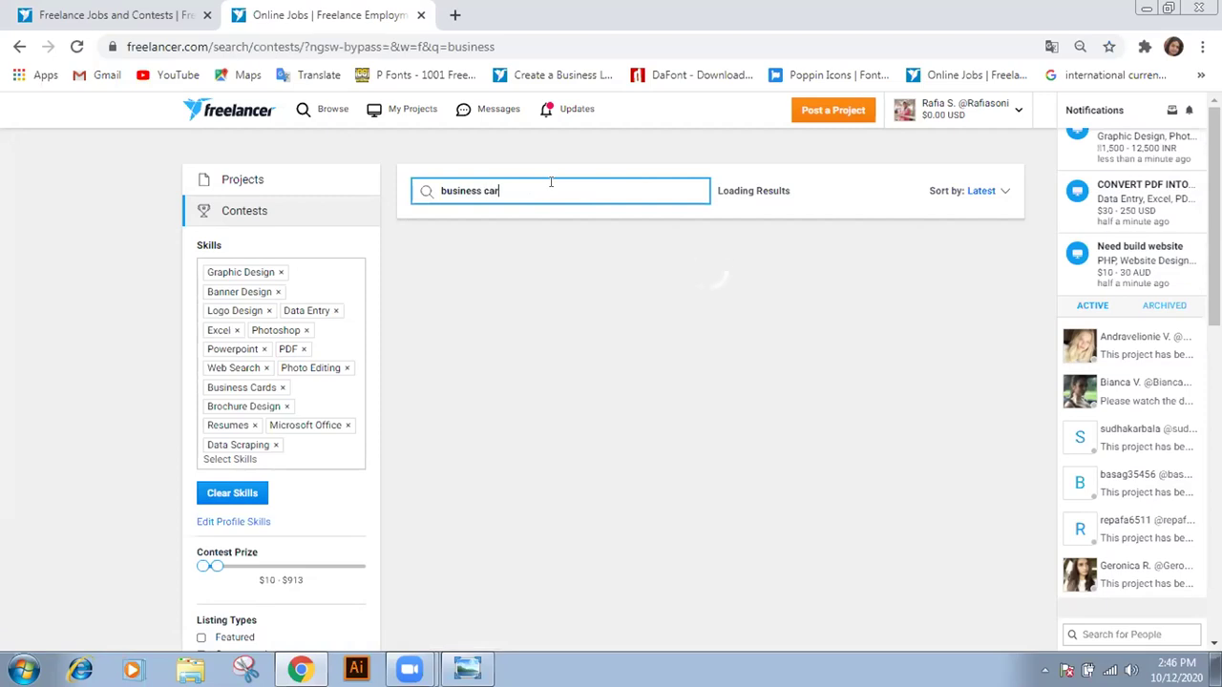
{"action": "type", "text": "d"}
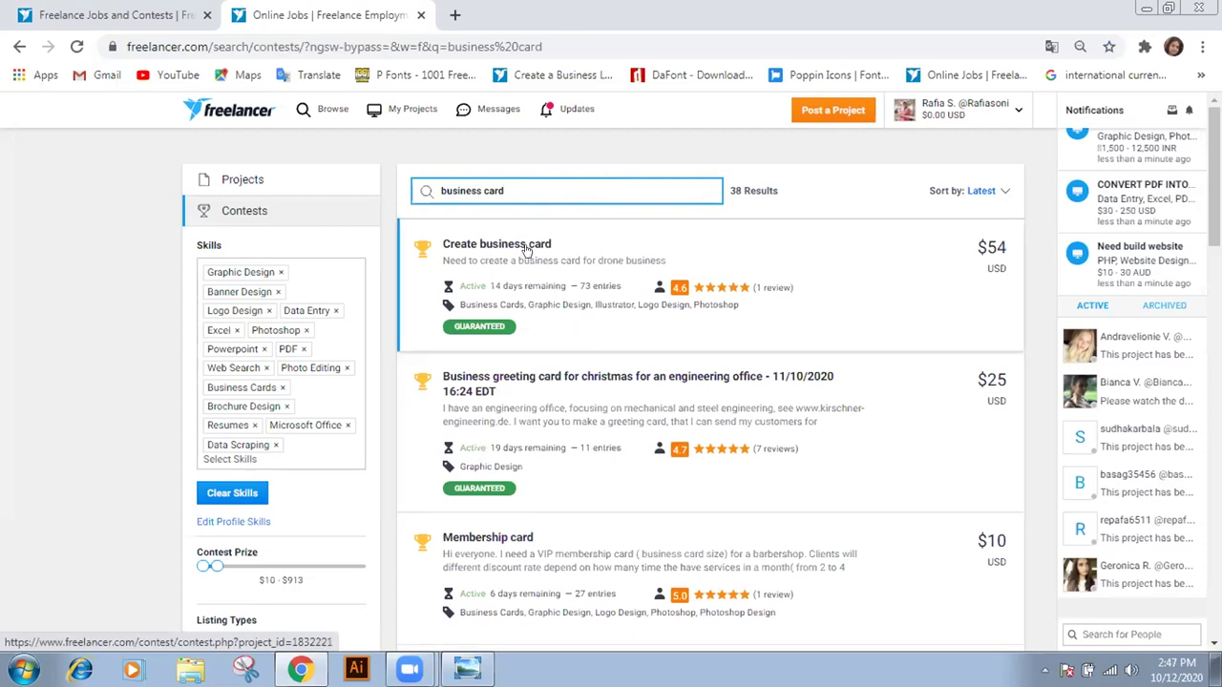
Look through the 38 business card results, dismissing the link menu on Create business card.
{"action": "scroll", "coordinate": [590, 399], "scroll_direction": "down", "scroll_amount": 3}
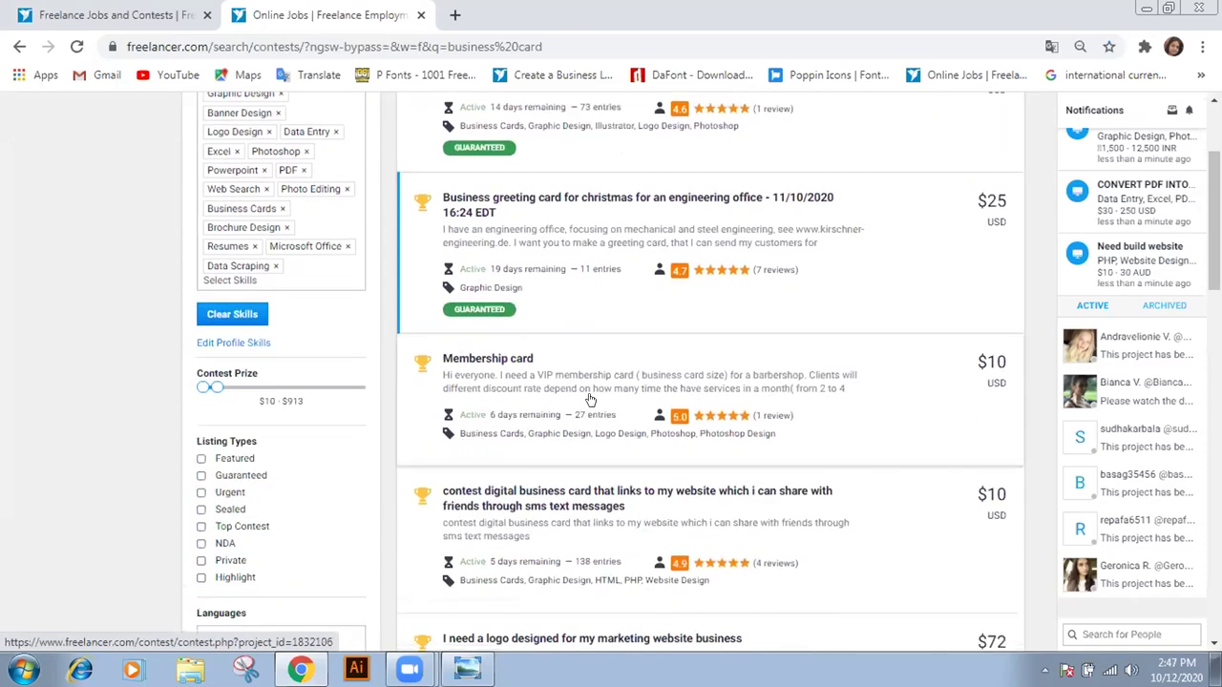
{"action": "scroll", "coordinate": [590, 399], "scroll_direction": "up", "scroll_amount": 3}
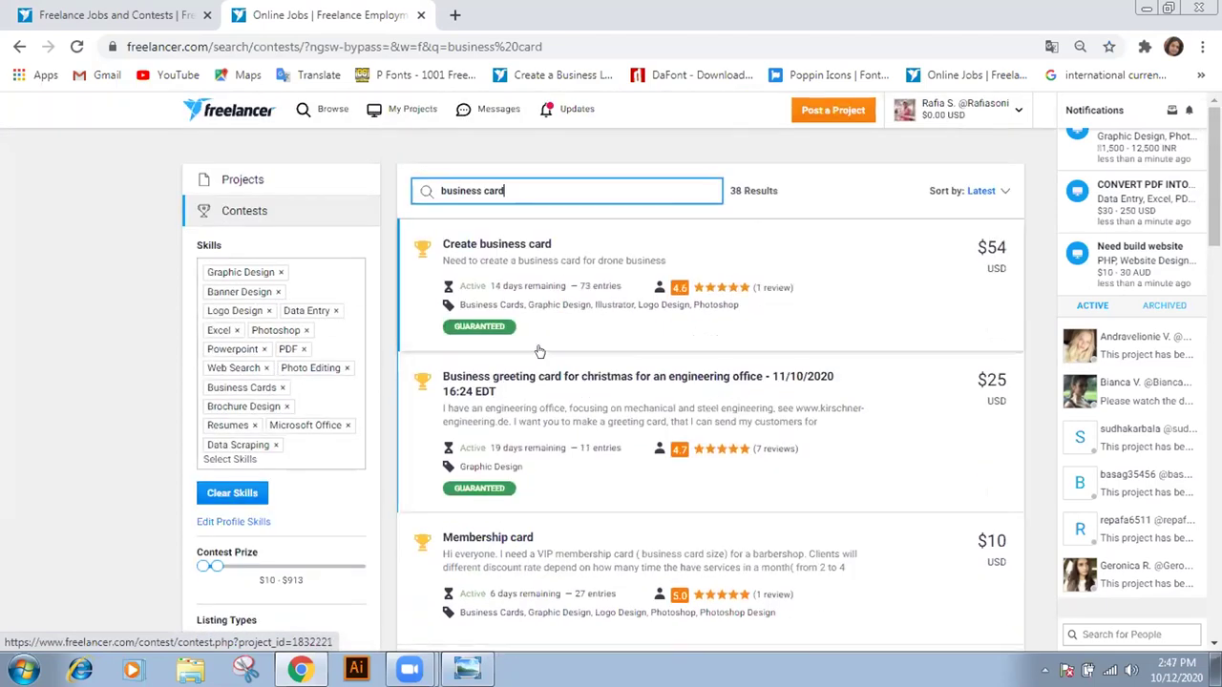
{"action": "right_click", "coordinate": [533, 244]}
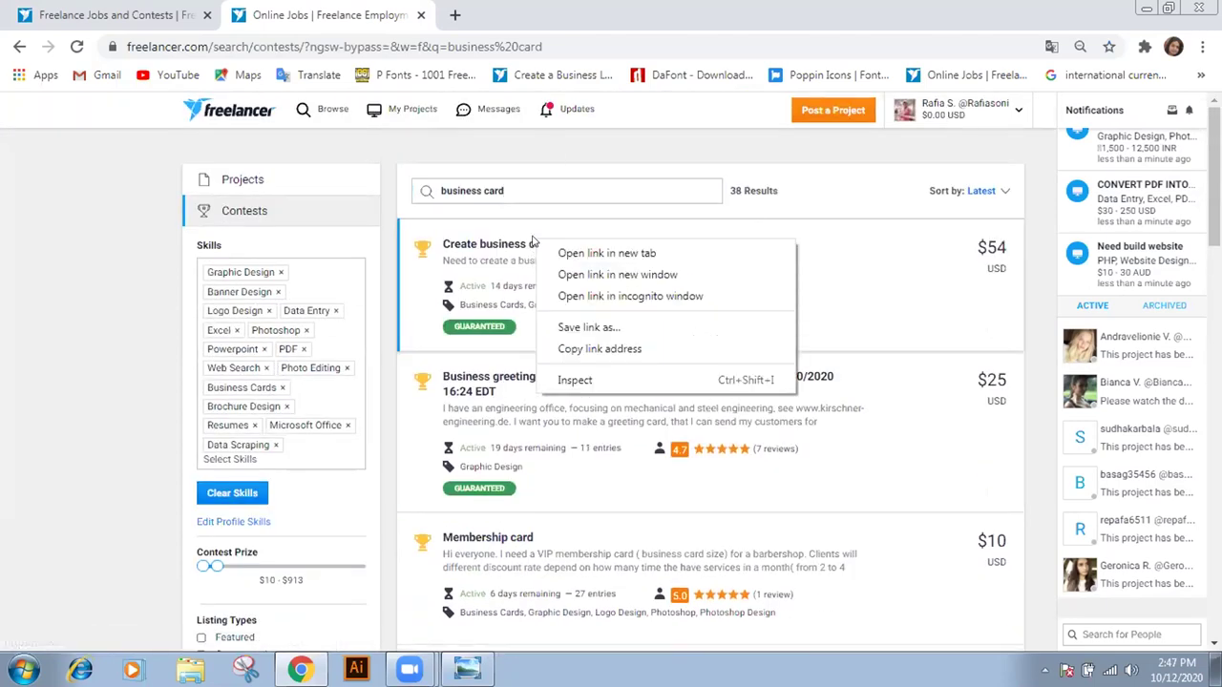
{"action": "left_click", "coordinate": [934, 141]}
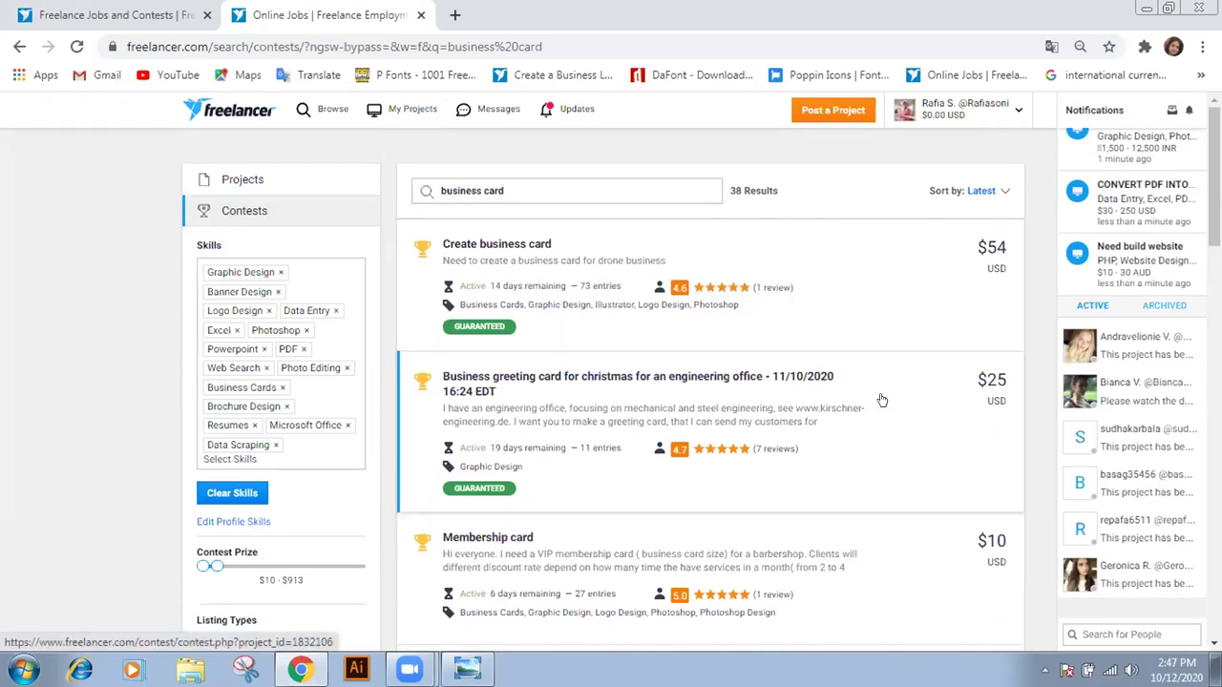
{"action": "scroll", "coordinate": [881, 399], "scroll_direction": "down", "scroll_amount": 1}
{"action": "scroll", "coordinate": [764, 478], "scroll_direction": "down", "scroll_amount": 1}
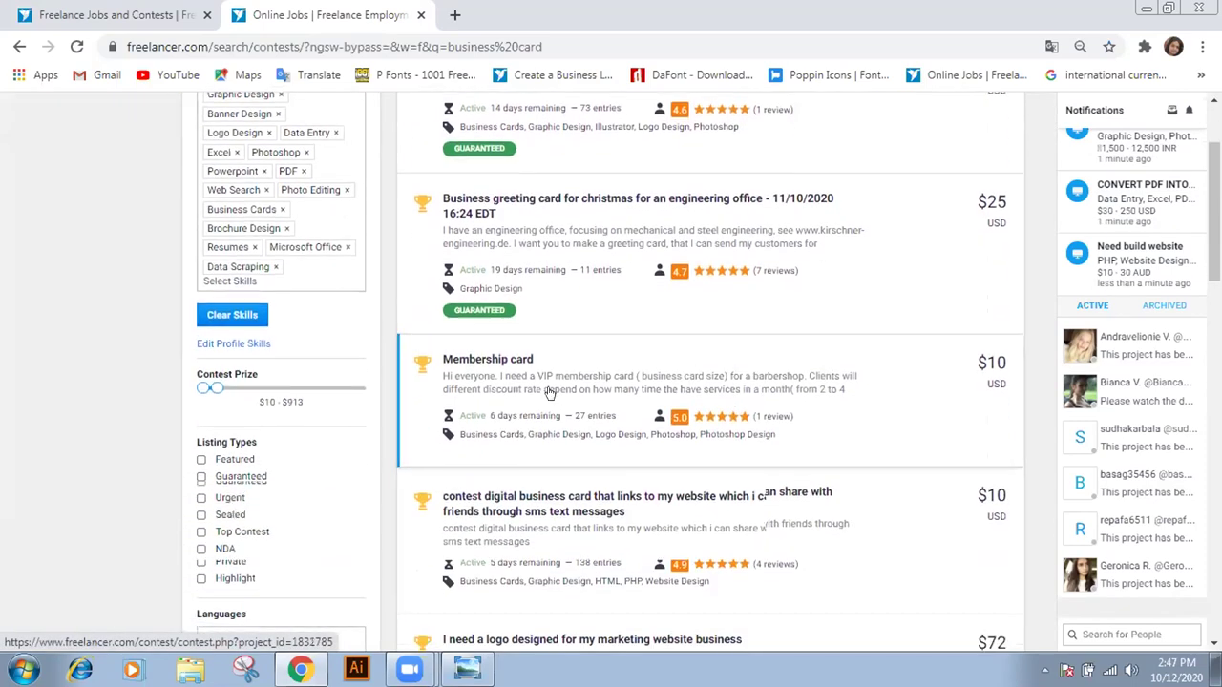
{"action": "scroll", "coordinate": [545, 391], "scroll_direction": "up", "scroll_amount": 1}
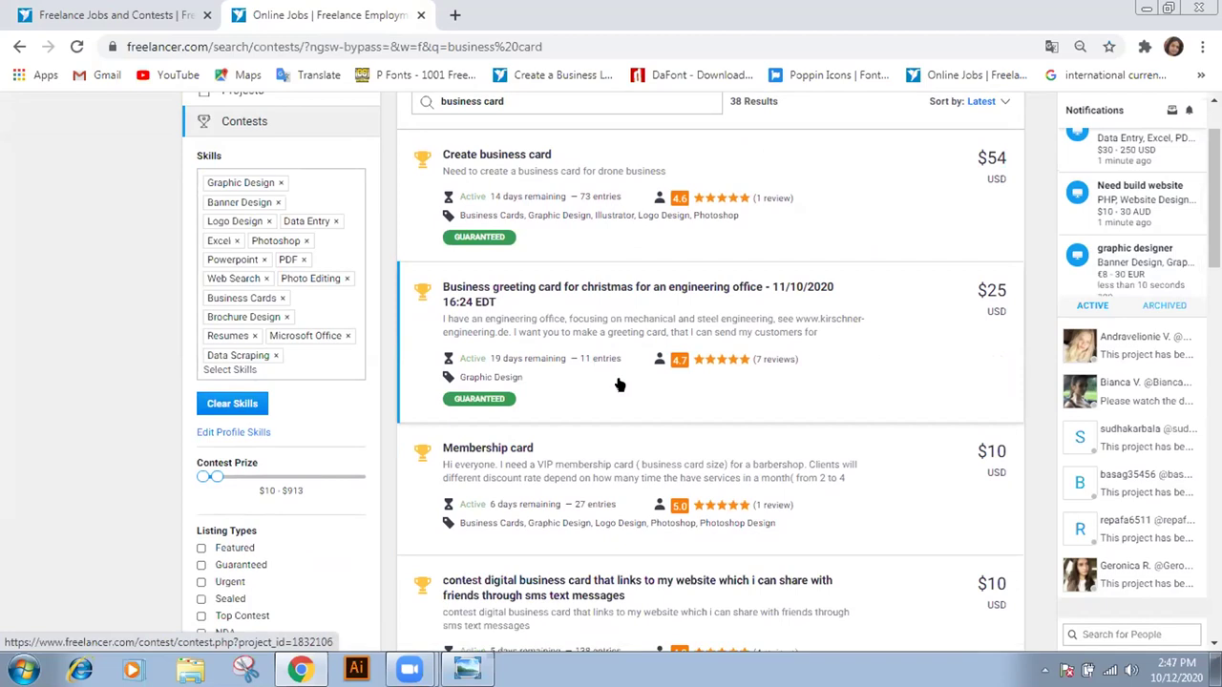
{"action": "scroll", "coordinate": [611, 380], "scroll_direction": "down", "scroll_amount": 1}
{"action": "scroll", "coordinate": [607, 382], "scroll_direction": "up", "scroll_amount": 2}
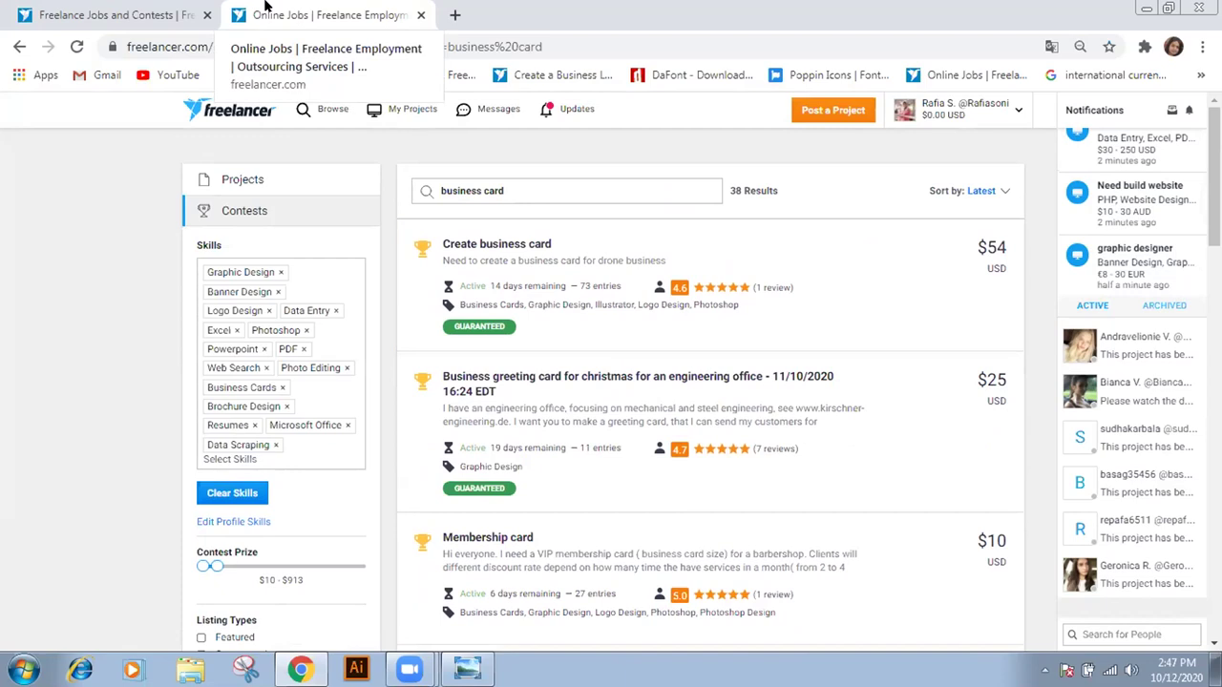
Reload Bookmarked Projects and Contests, open a blank new tab, and return to the business card results.
{"action": "left_click", "coordinate": [150, 10]}
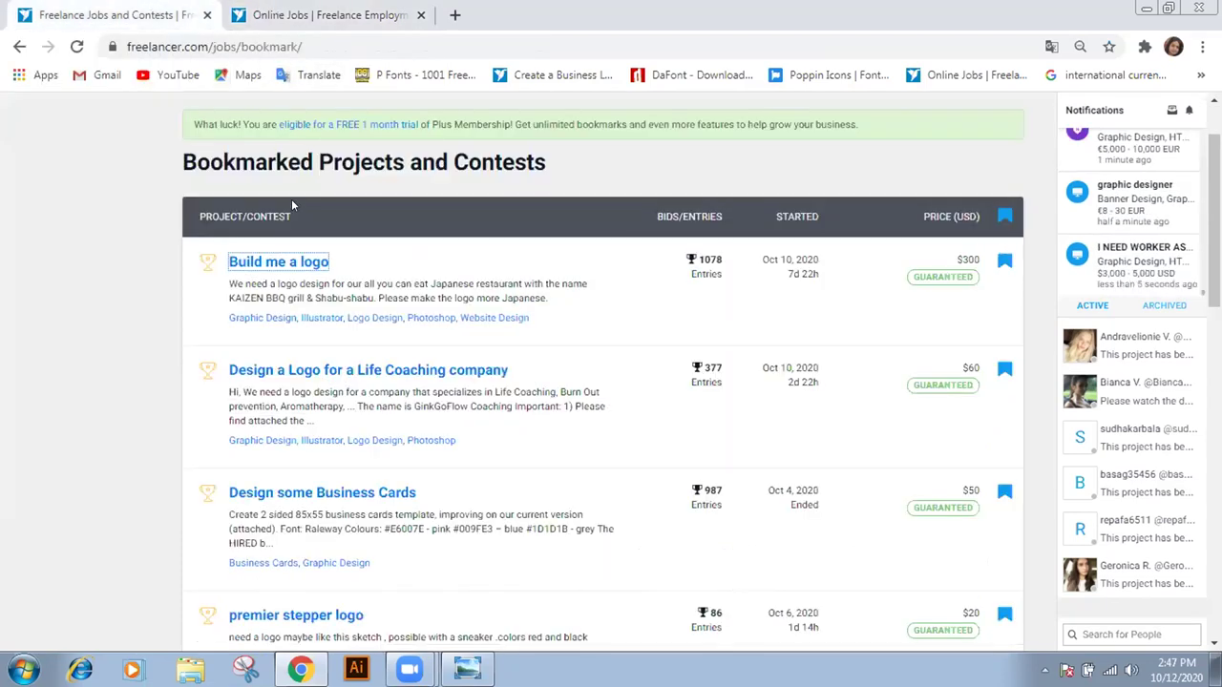
{"action": "scroll", "coordinate": [305, 191], "scroll_direction": "up", "scroll_amount": 1}
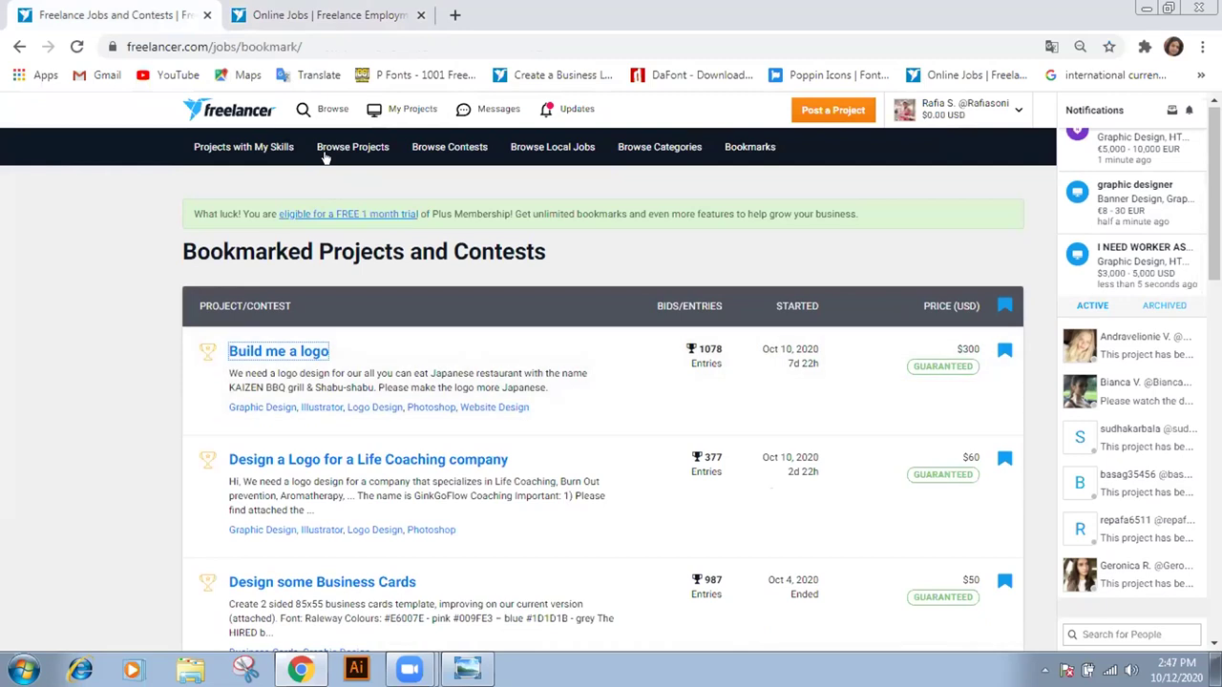
{"action": "left_click", "coordinate": [359, 109]}
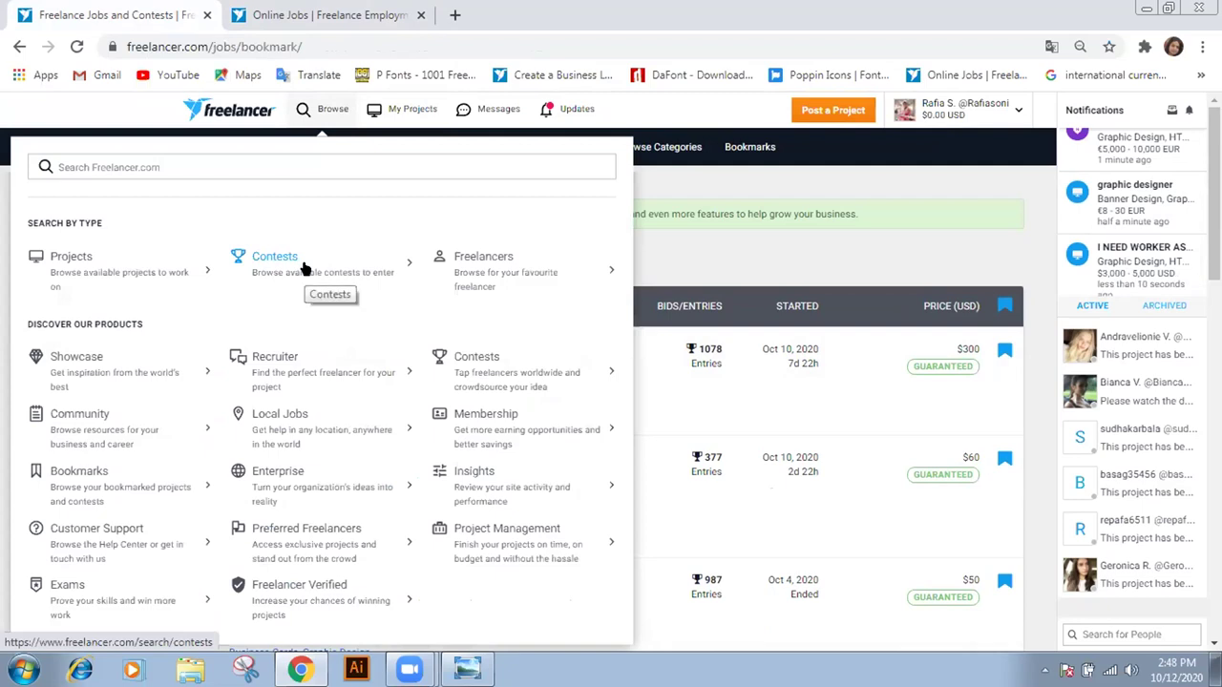
{"action": "left_click", "coordinate": [107, 481]}
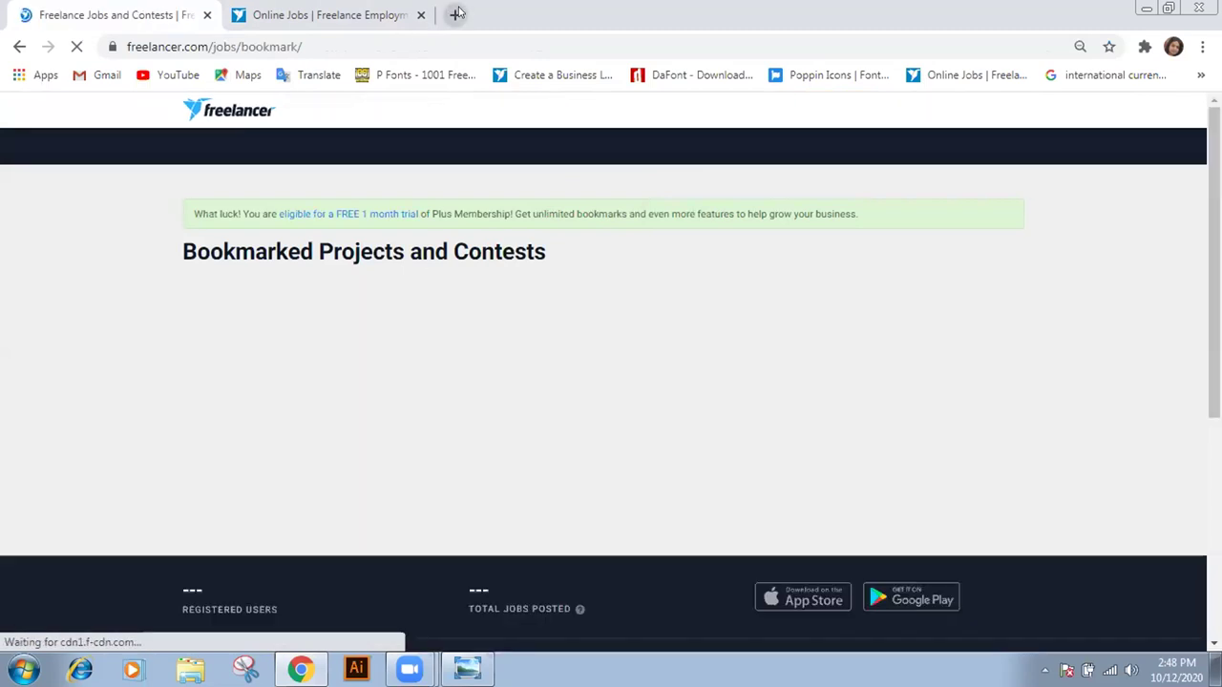
{"action": "left_click", "coordinate": [454, 15]}
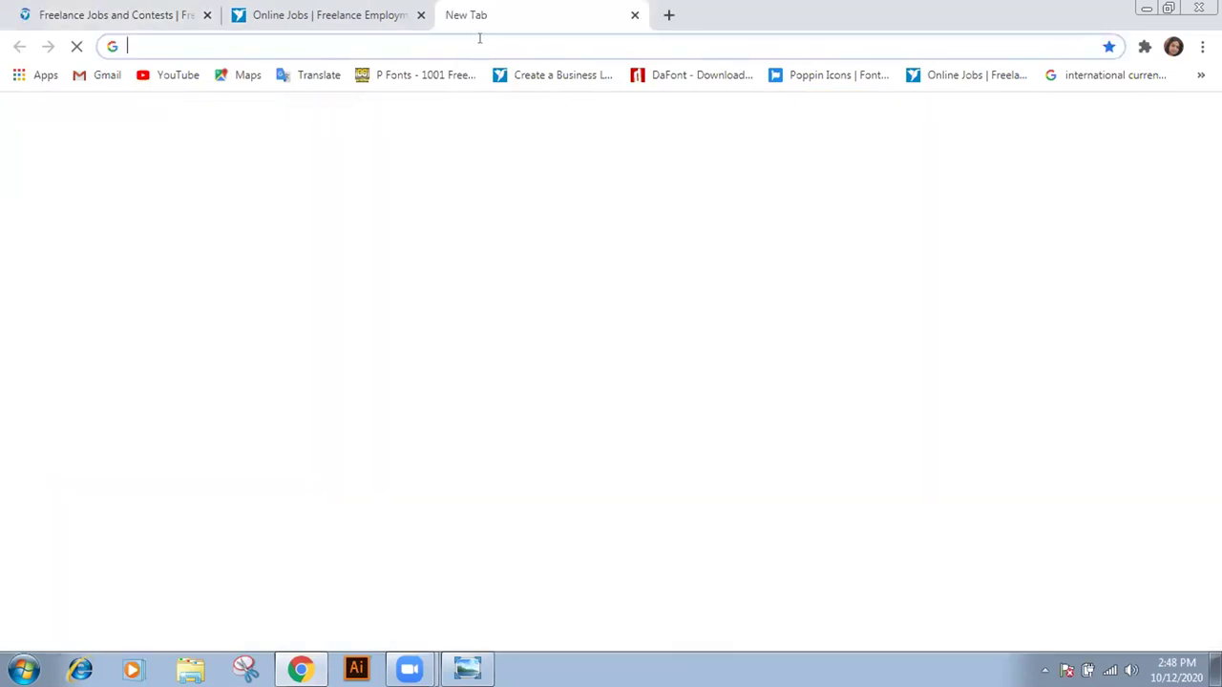
{"action": "left_click", "coordinate": [459, 40]}
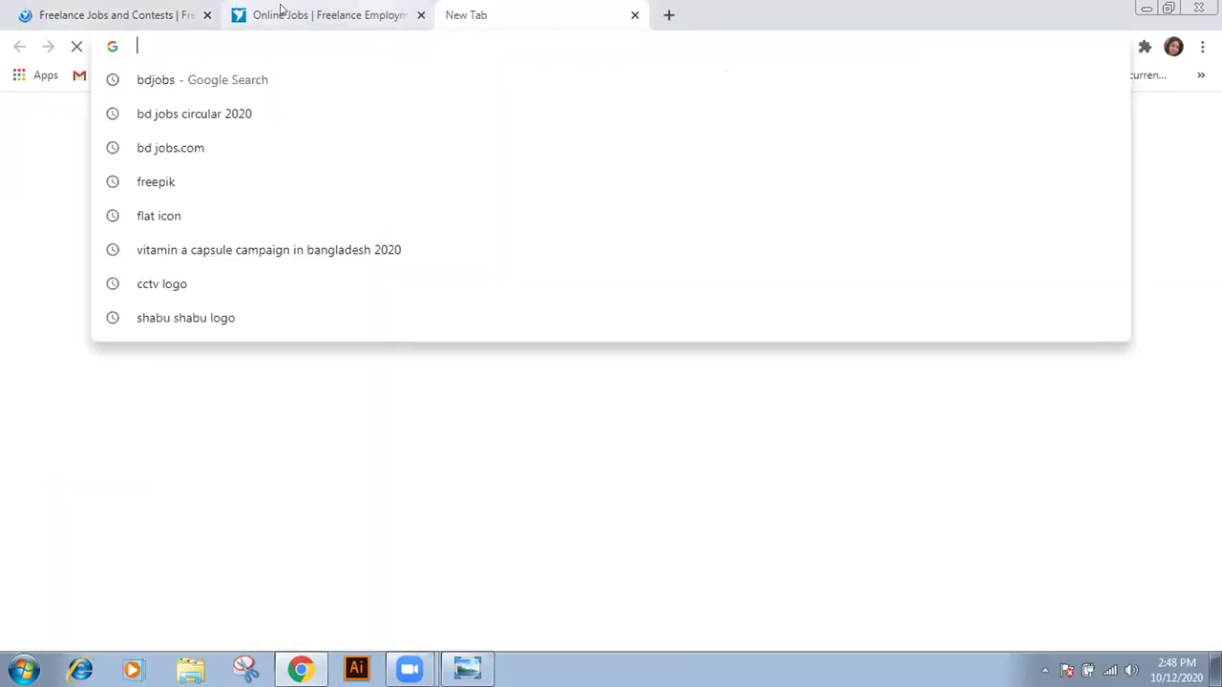
{"action": "left_click", "coordinate": [229, 11]}
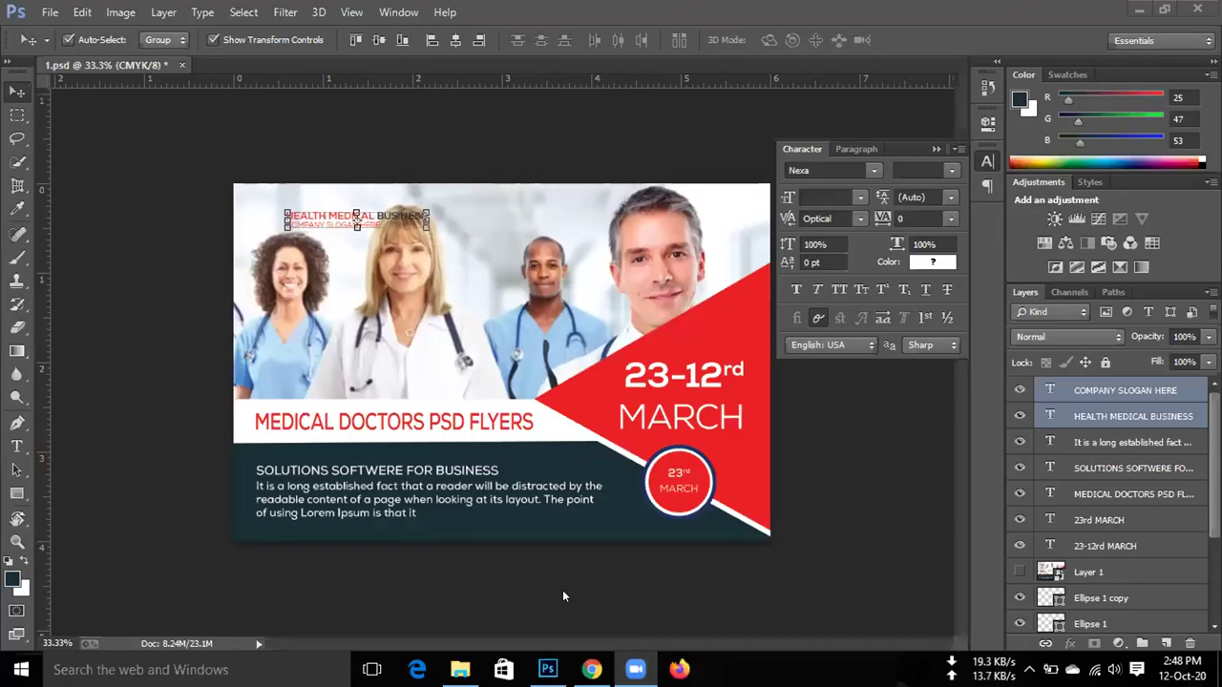
Search Google for 'letterhead' from the new tab's address bar.
{"action": "key", "text": "alt+Tab"}
{"action": "type", "text": "l"}
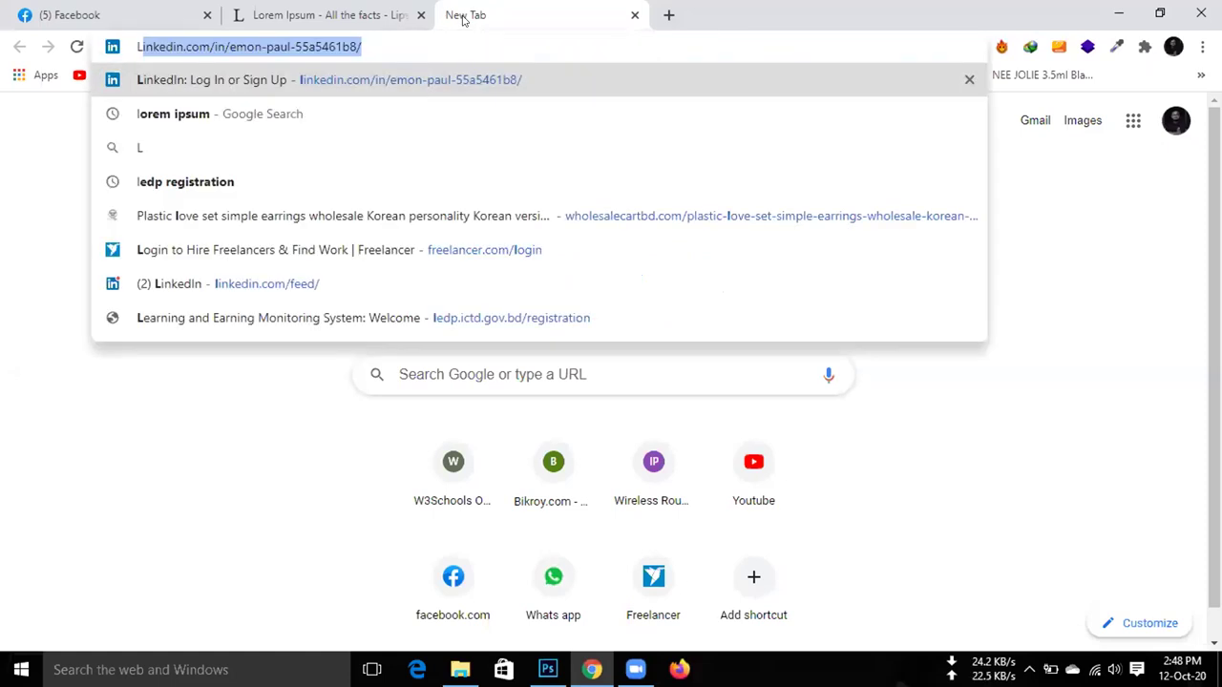
{"action": "type", "text": "TT"}
{"action": "key", "text": "BackSpace"}
{"action": "key", "text": "BackSpace"}
{"action": "key", "text": "BackSpace"}
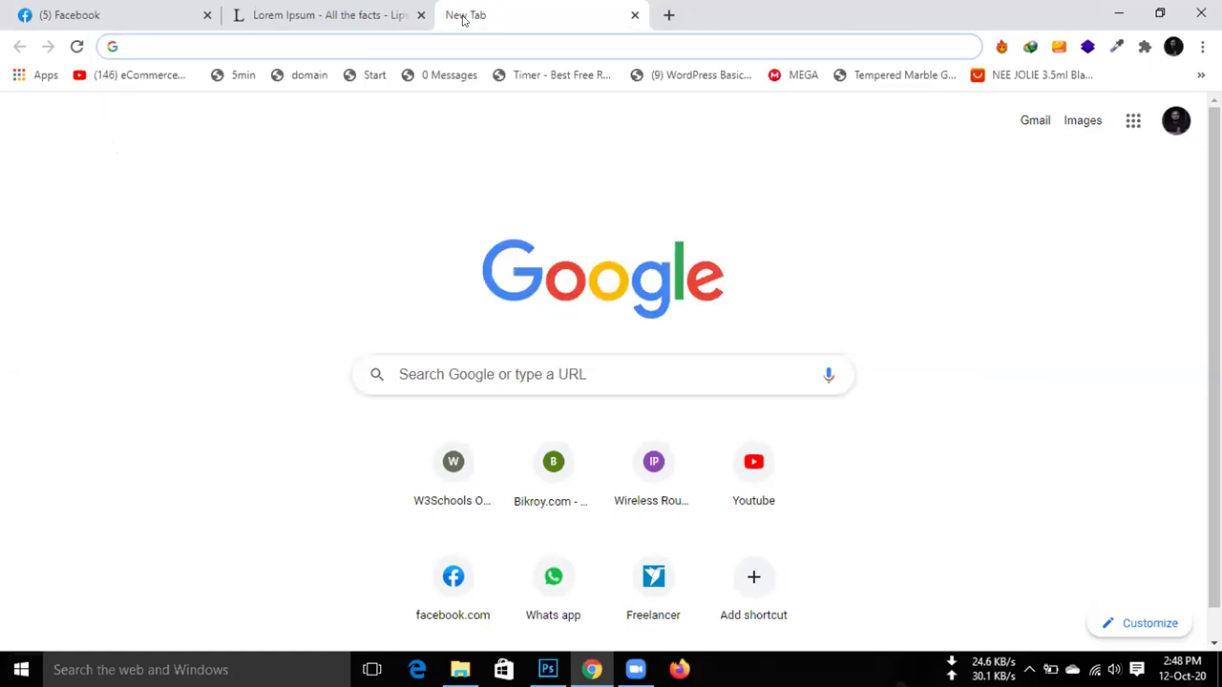
{"action": "type", "text": "letterhead"}
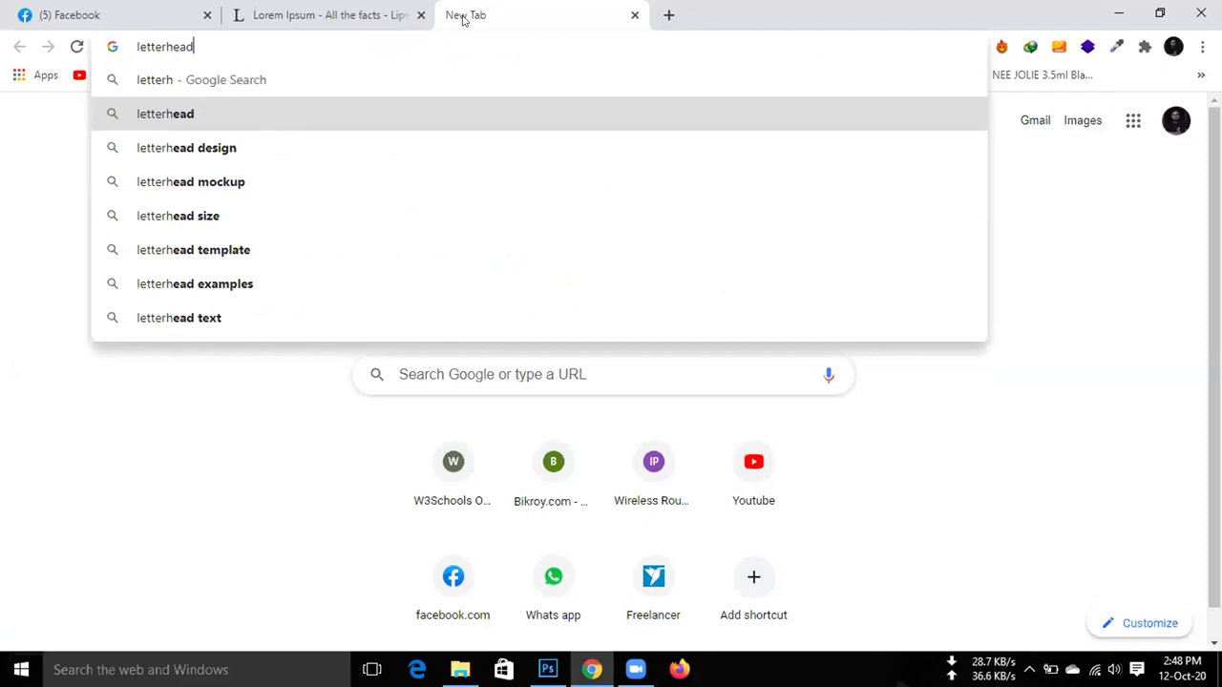
{"action": "key", "text": "Return"}
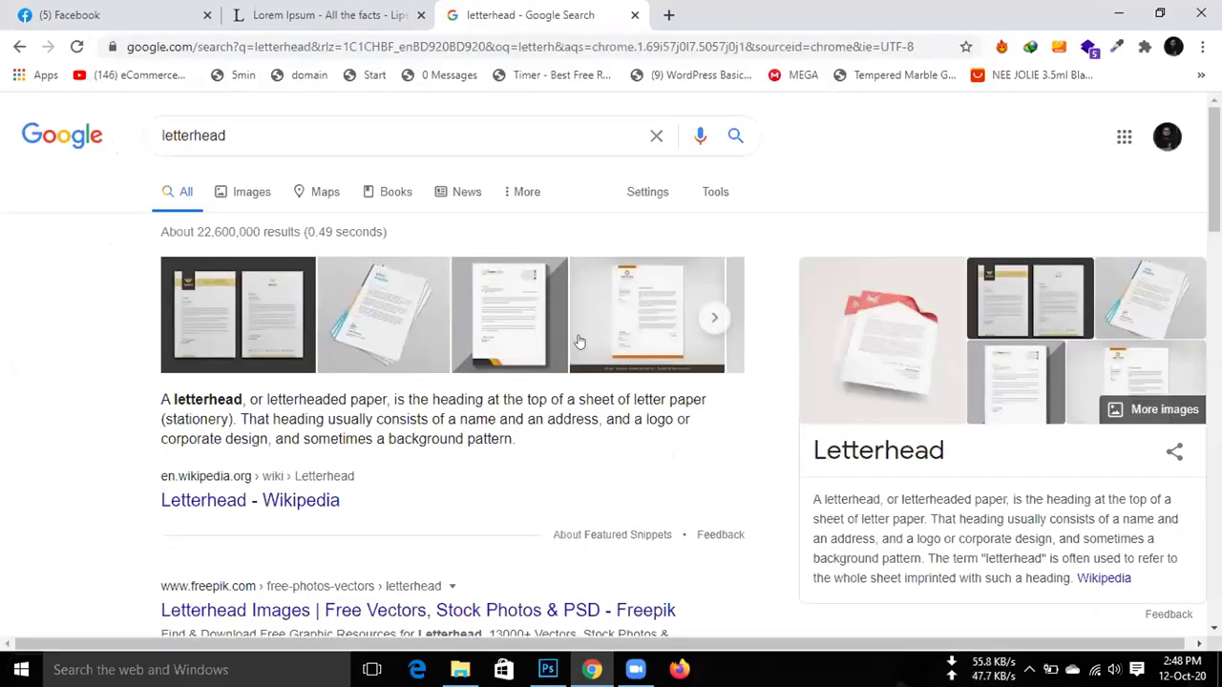
Preview the first letterhead design enlarged in Google Images.
{"action": "left_click", "coordinate": [251, 330]}
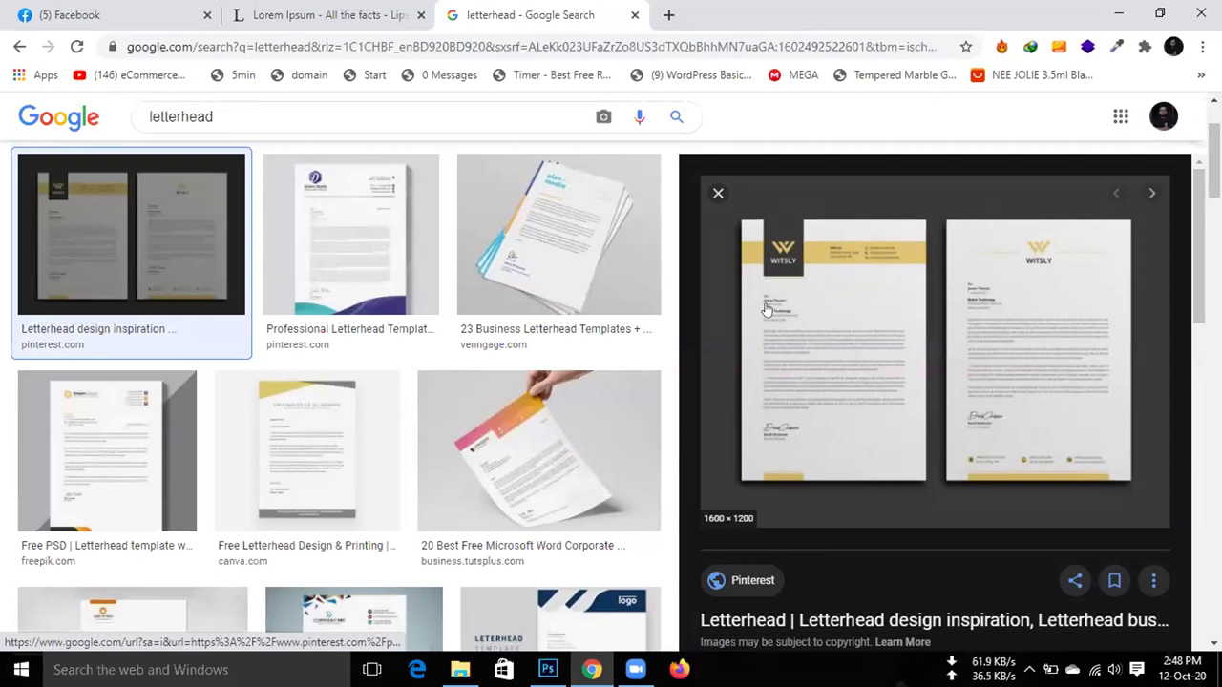
{"action": "scroll", "coordinate": [497, 373], "scroll_direction": "down", "scroll_amount": 8}
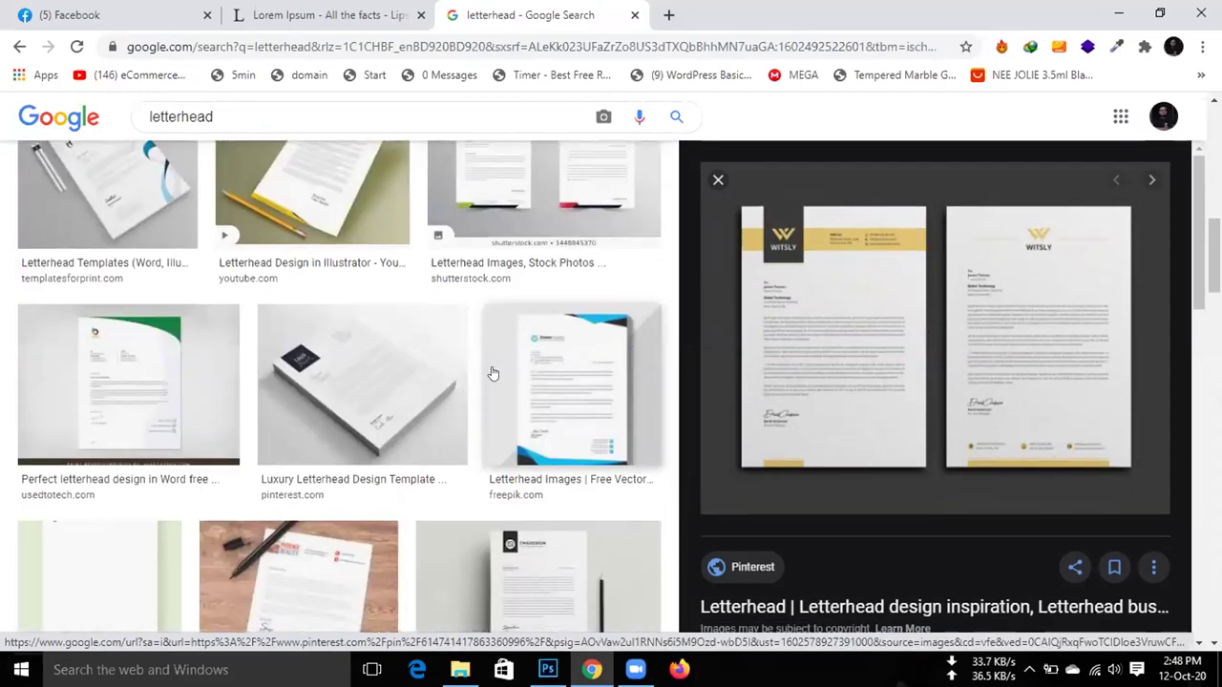
{"action": "scroll", "coordinate": [497, 373], "scroll_direction": "up", "scroll_amount": 5}
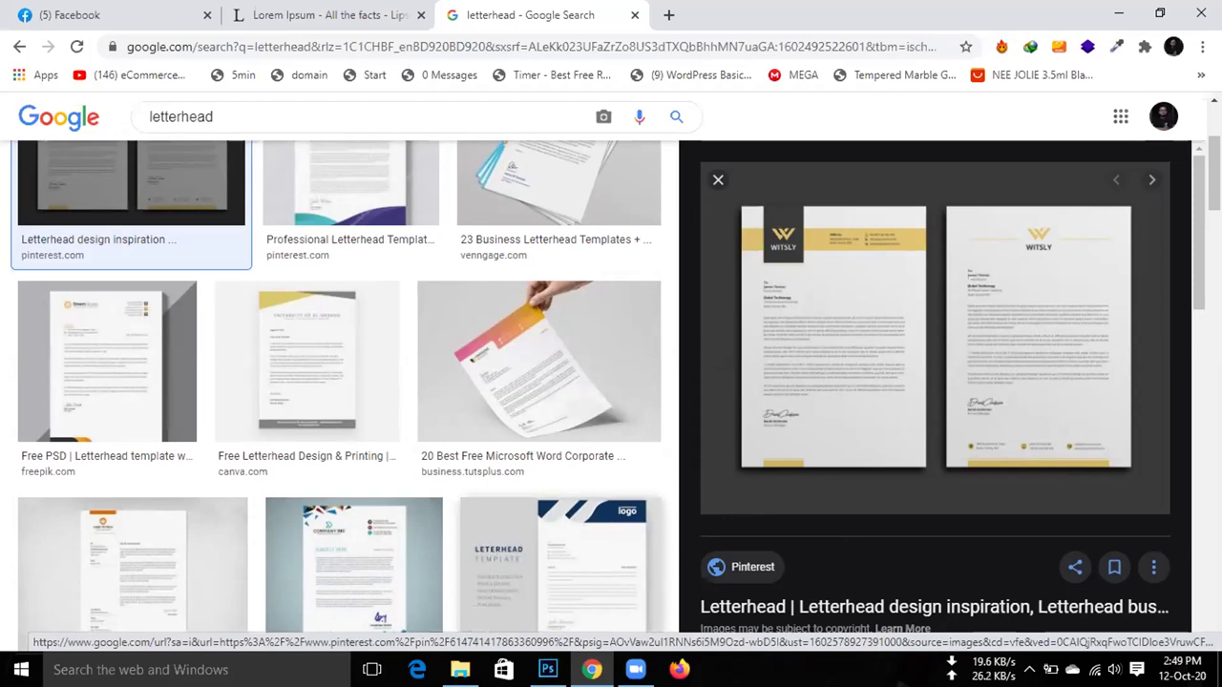
{"action": "left_click", "coordinate": [547, 669]}
Close the text-formatting settings, zoom to 50%, and hide Layer 1's ghosted overlay.
{"action": "left_click", "coordinate": [935, 155]}
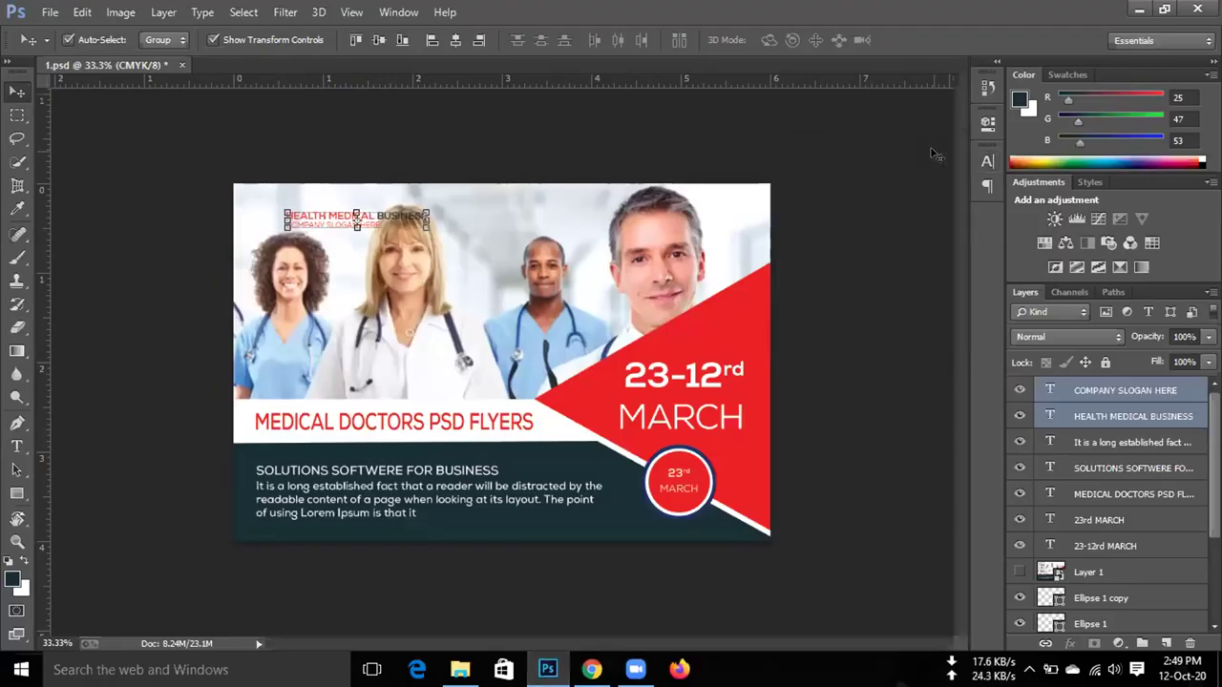
{"action": "key", "text": "ctrl+plus"}
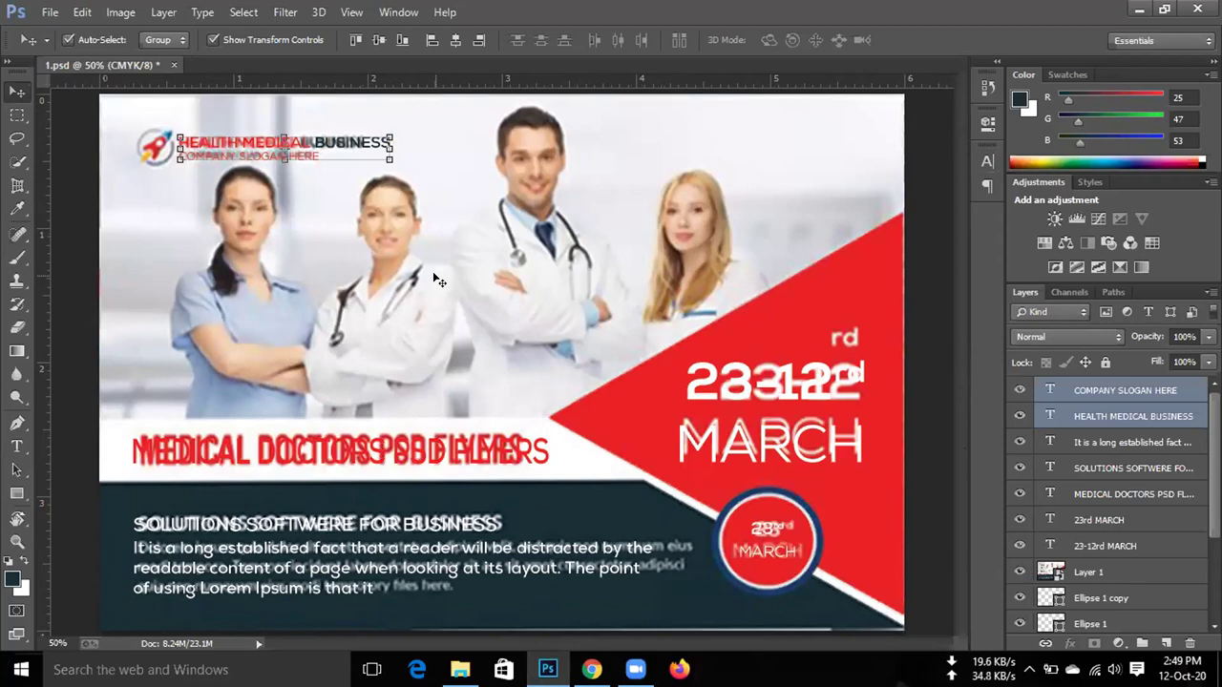
{"action": "left_click", "coordinate": [1017, 571]}
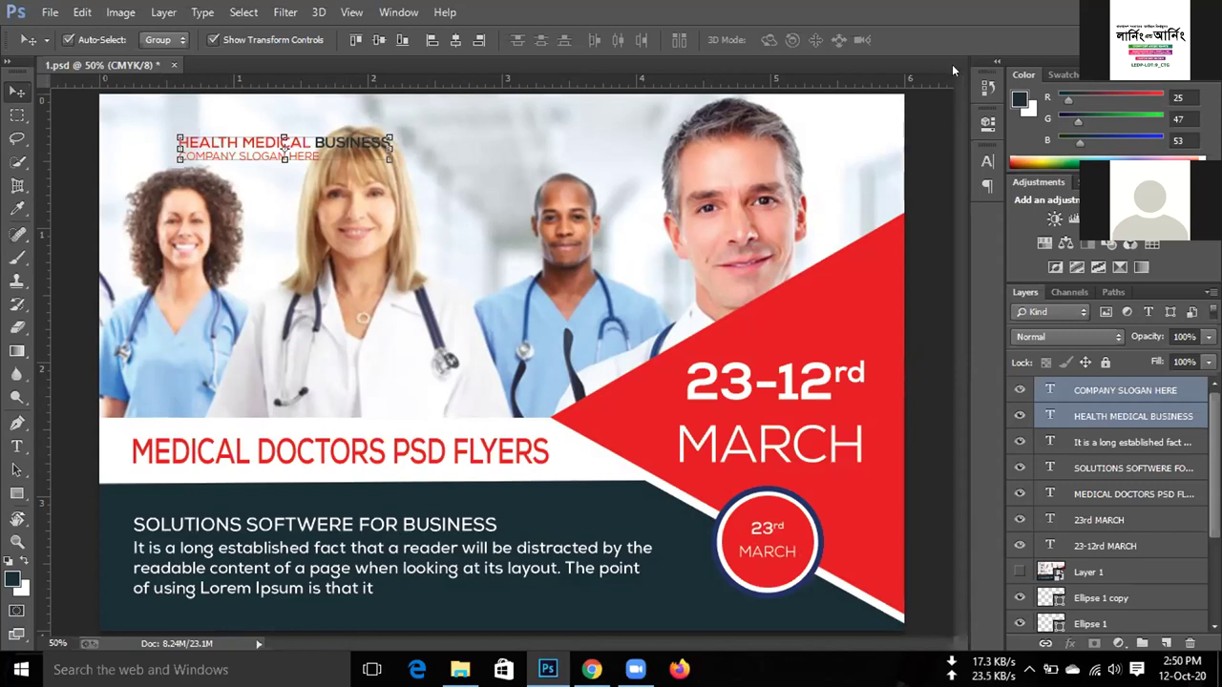
Nudge the HEALTH MEDICAL BUSINESS header text up and left, checking it at 66.7% zoom.
{"action": "key", "text": "Left"}
{"action": "key", "text": "Left"}
{"action": "key", "text": "Left"}
{"action": "key", "text": "Left"}
{"action": "key", "text": "Left"}
{"action": "key", "text": "Left"}
{"action": "key", "text": "Left"}
{"action": "key", "text": "Left"}
{"action": "key", "text": "shift+Up"}
{"action": "key", "text": "shift+Up"}
{"action": "key", "text": "shift+Up"}
{"action": "key", "text": "shift+Up"}
{"action": "key", "text": "shift+Up"}
{"action": "key", "text": "shift+Left"}
{"action": "key", "text": "shift+Left"}
{"action": "key", "text": "shift+Right"}
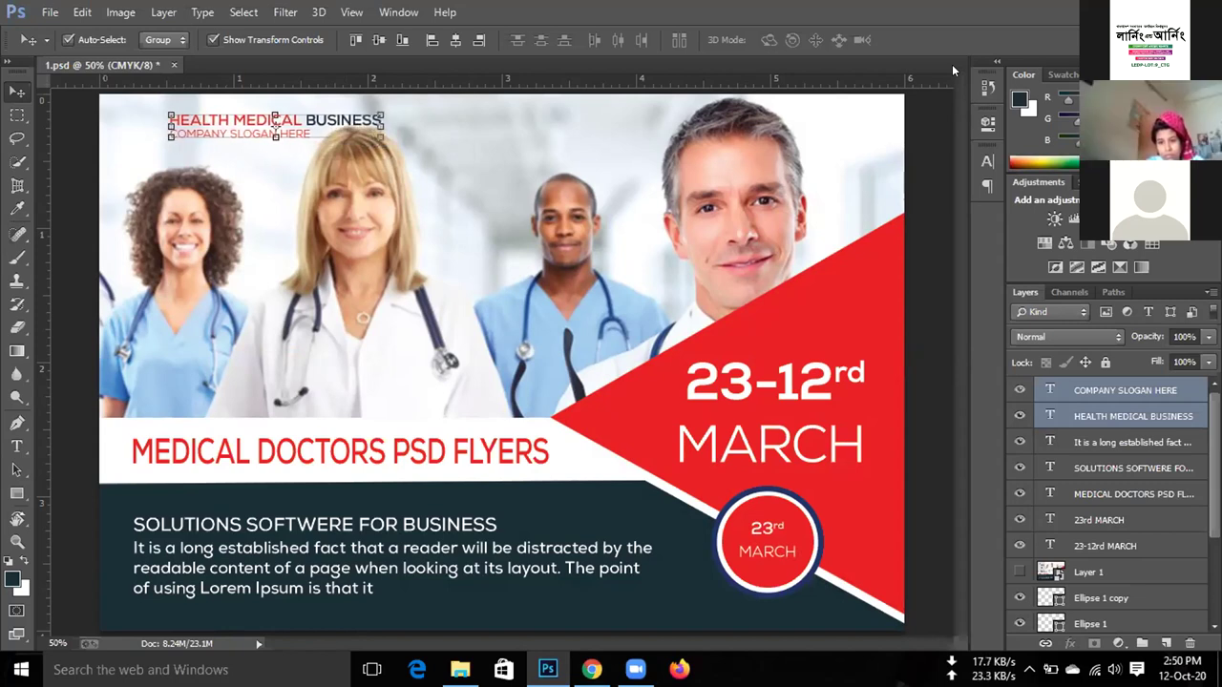
{"action": "key", "text": "shift+Up"}
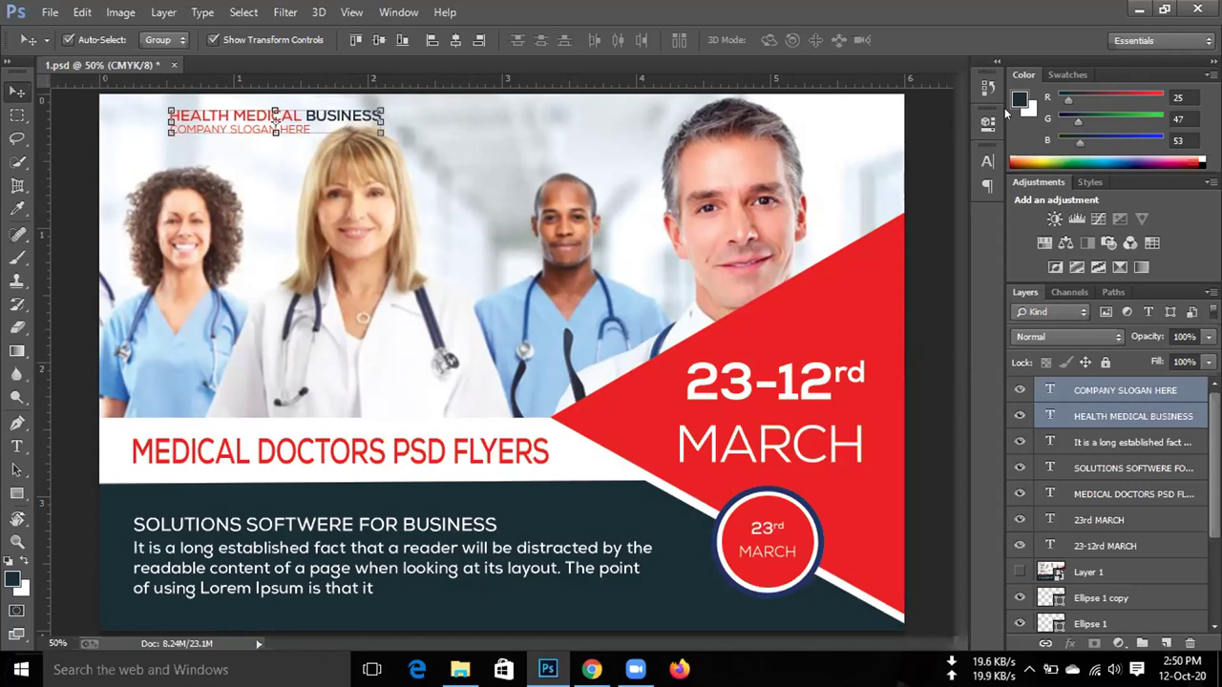
{"action": "key", "text": "ctrl+plus"}
{"action": "left_click_drag", "start_coordinate": [570, 319], "coordinate": [644, 495]}
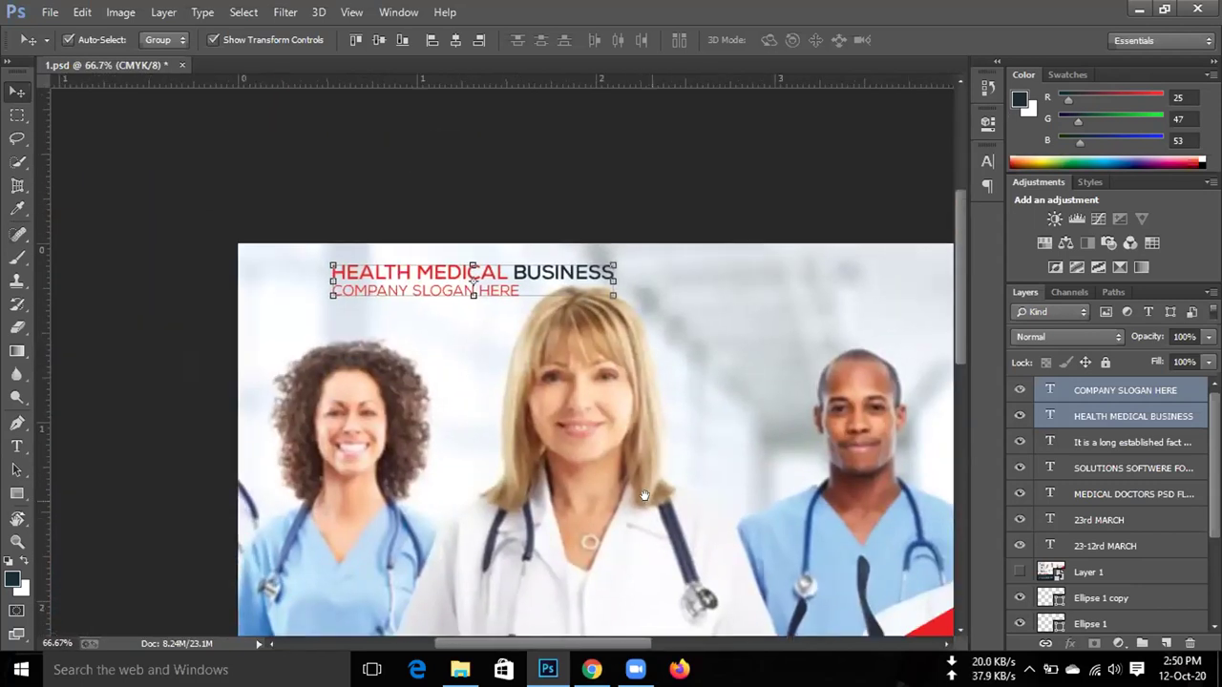
{"action": "key", "text": "Down"}
{"action": "key", "text": "Down"}
{"action": "key", "text": "Down"}
{"action": "key", "text": "Down"}
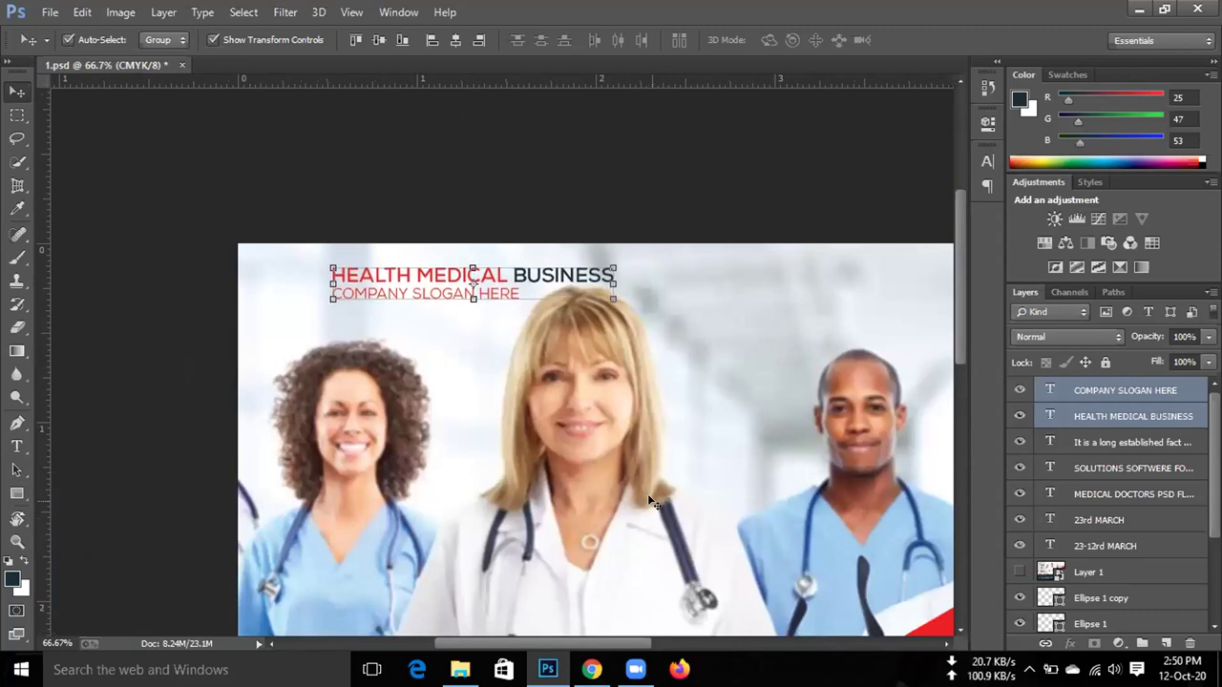
{"action": "key", "text": "ctrl+minus"}
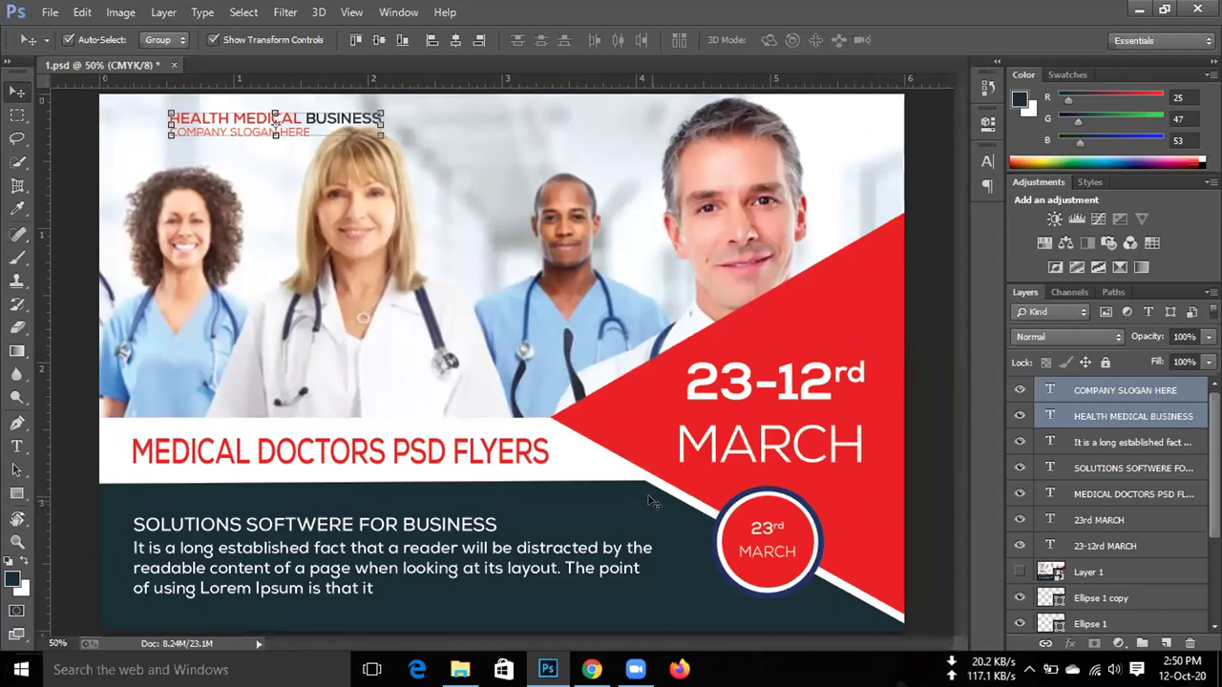
Fine-tune the header's horizontal position by a few pixels, viewing at 33.3% and 50%.
{"action": "key", "text": "Left"}
{"action": "key", "text": "Left"}
{"action": "key", "text": "Left"}
{"action": "key", "text": "Left"}
{"action": "key", "text": "Left"}
{"action": "key", "text": "Left"}
{"action": "key", "text": "Left"}
{"action": "key", "text": "Left"}
{"action": "key", "text": "Left"}
{"action": "key", "text": "Left"}
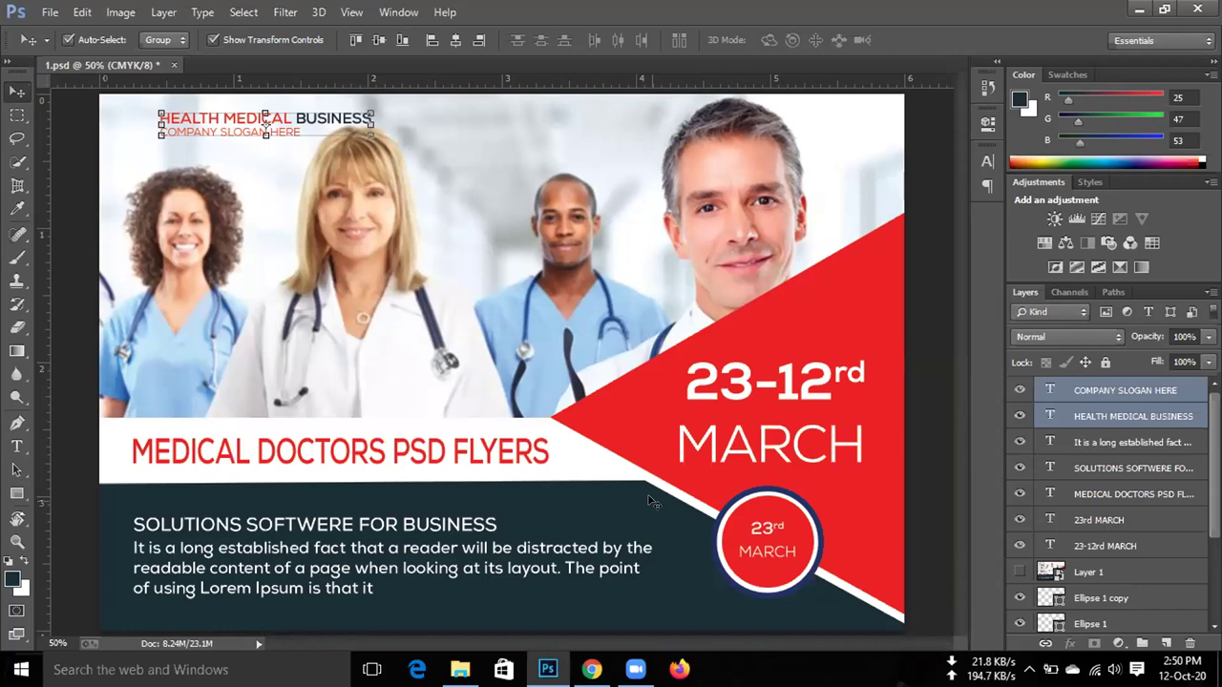
{"action": "key", "text": "Left"}
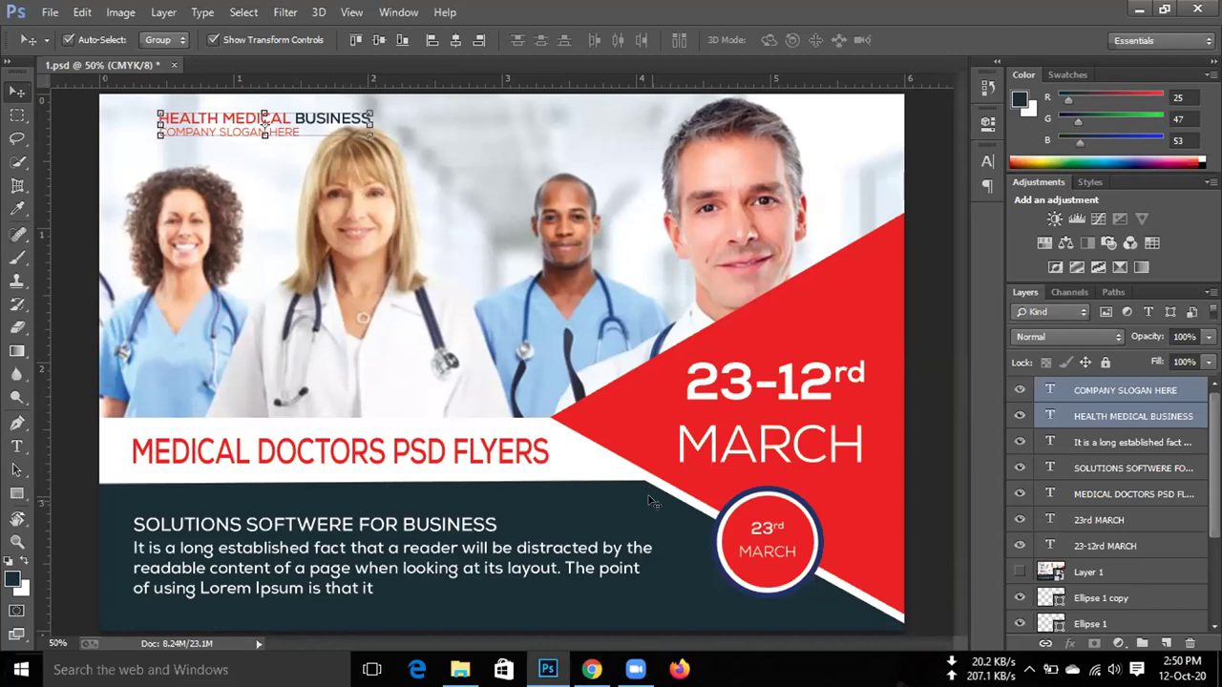
{"action": "key", "text": "m"}
{"action": "key", "text": "v"}
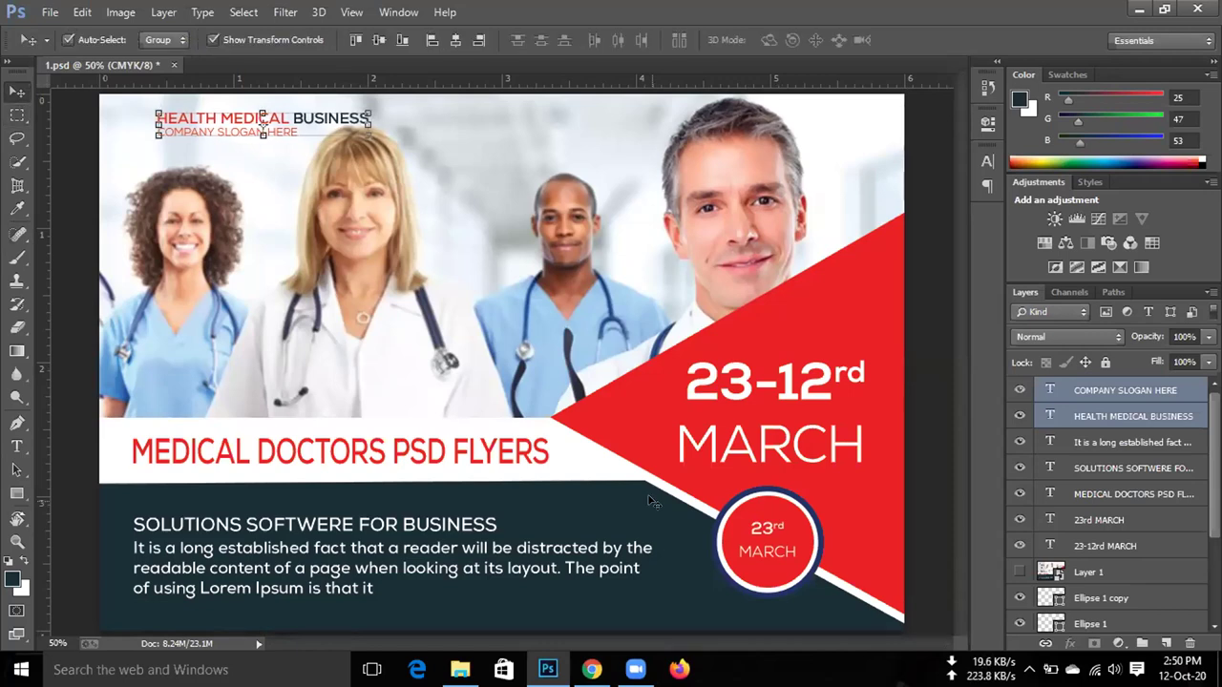
{"action": "key", "text": "Right"}
{"action": "key", "text": "Right"}
{"action": "key", "text": "Right"}
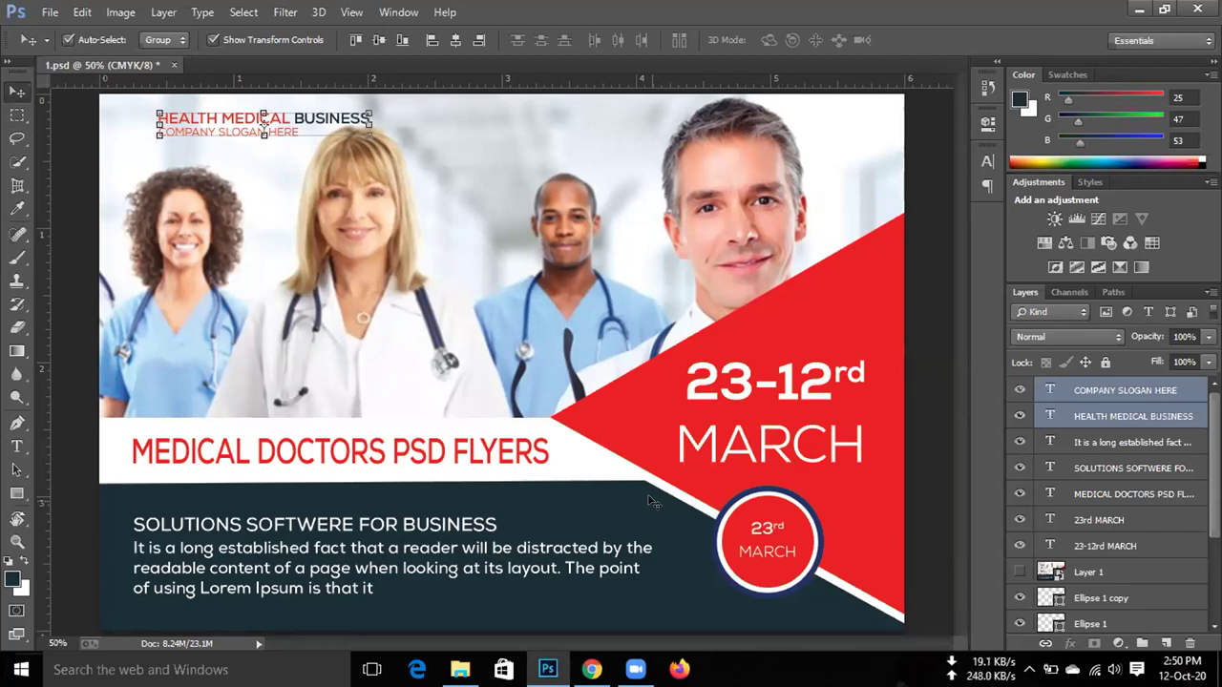
{"action": "key", "text": "m"}
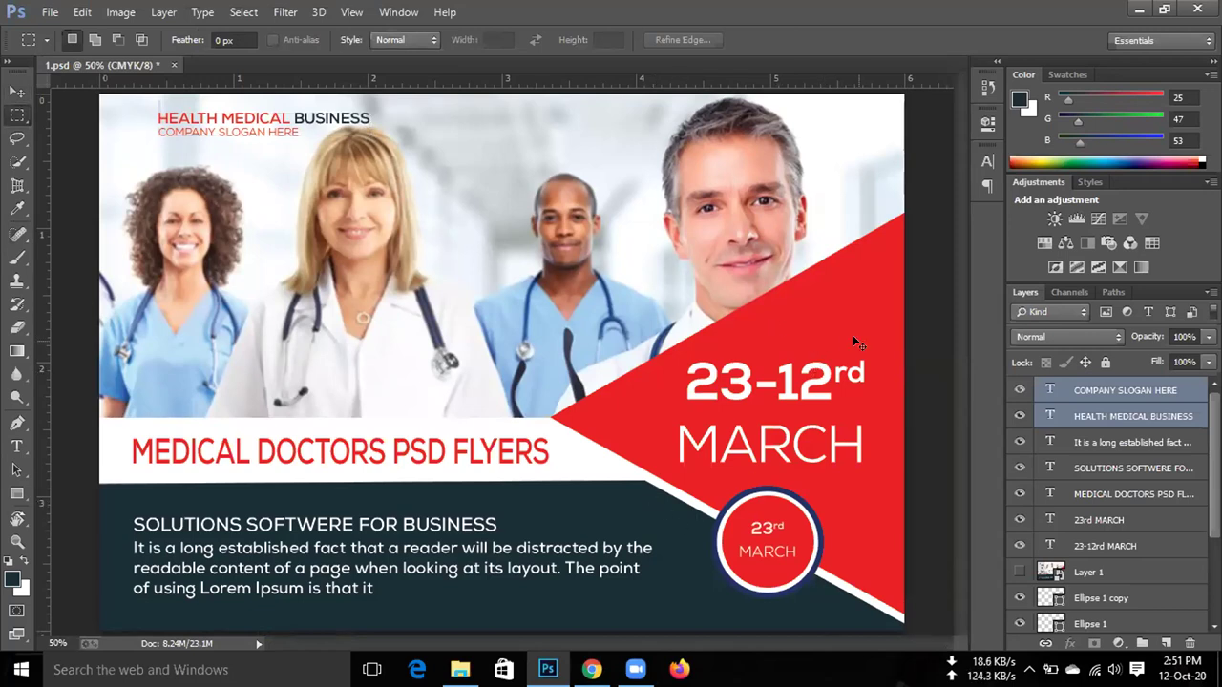
{"action": "key", "text": "ctrl+minus"}
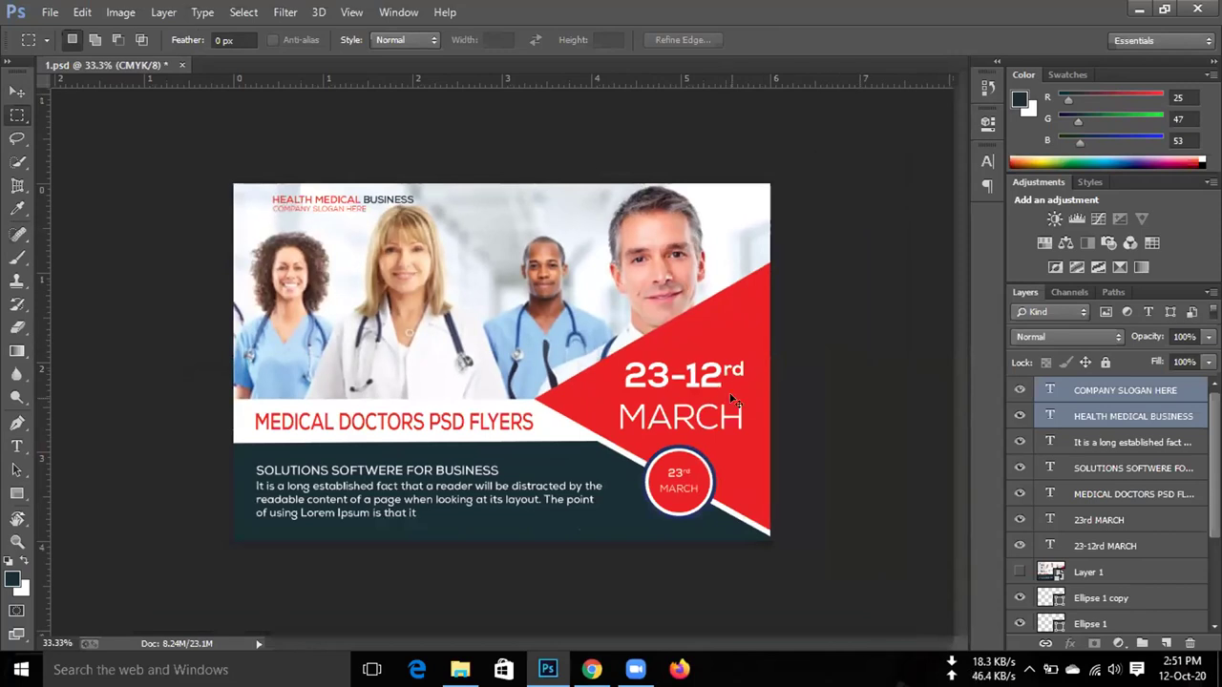
{"action": "key", "text": "ctrl+plus"}
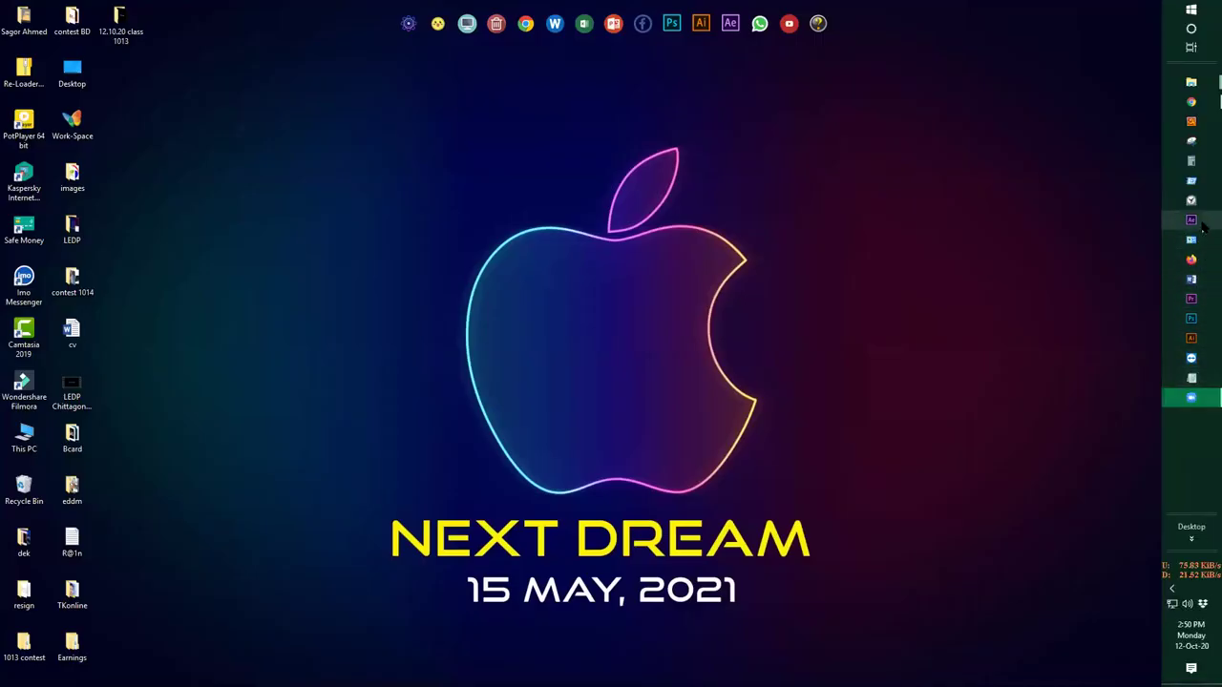
{"action": "mouse_move", "coordinate": [1203, 105]}
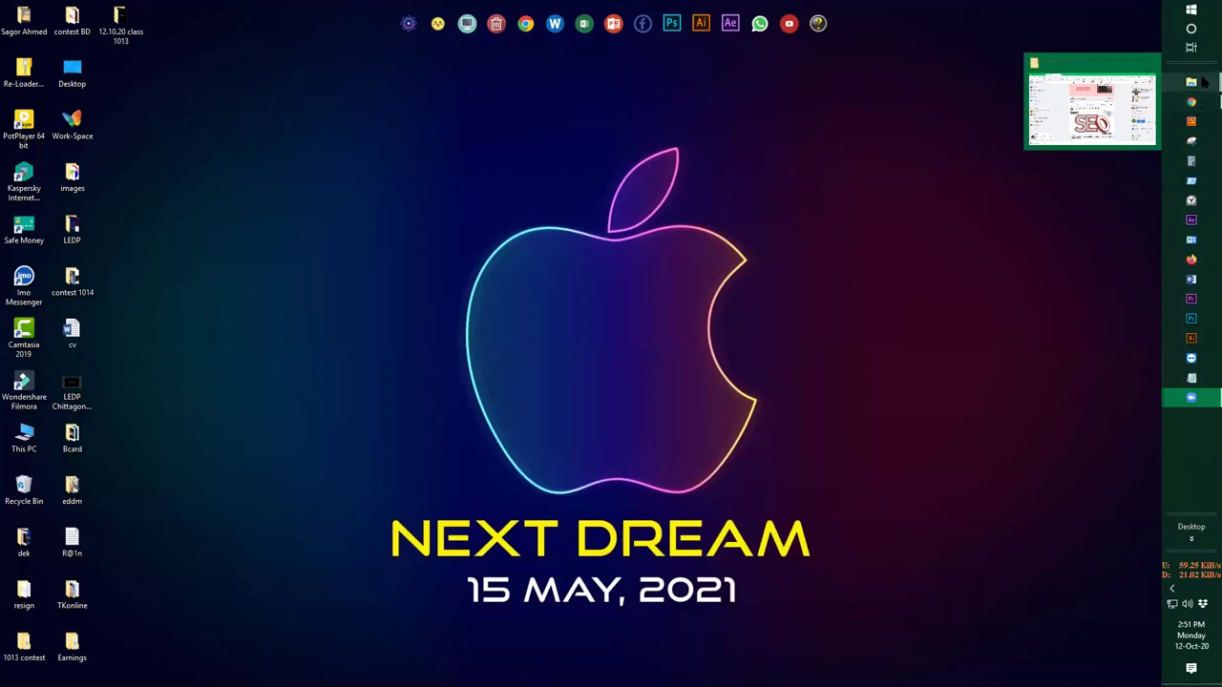
{"action": "mouse_move", "coordinate": [1203, 83]}
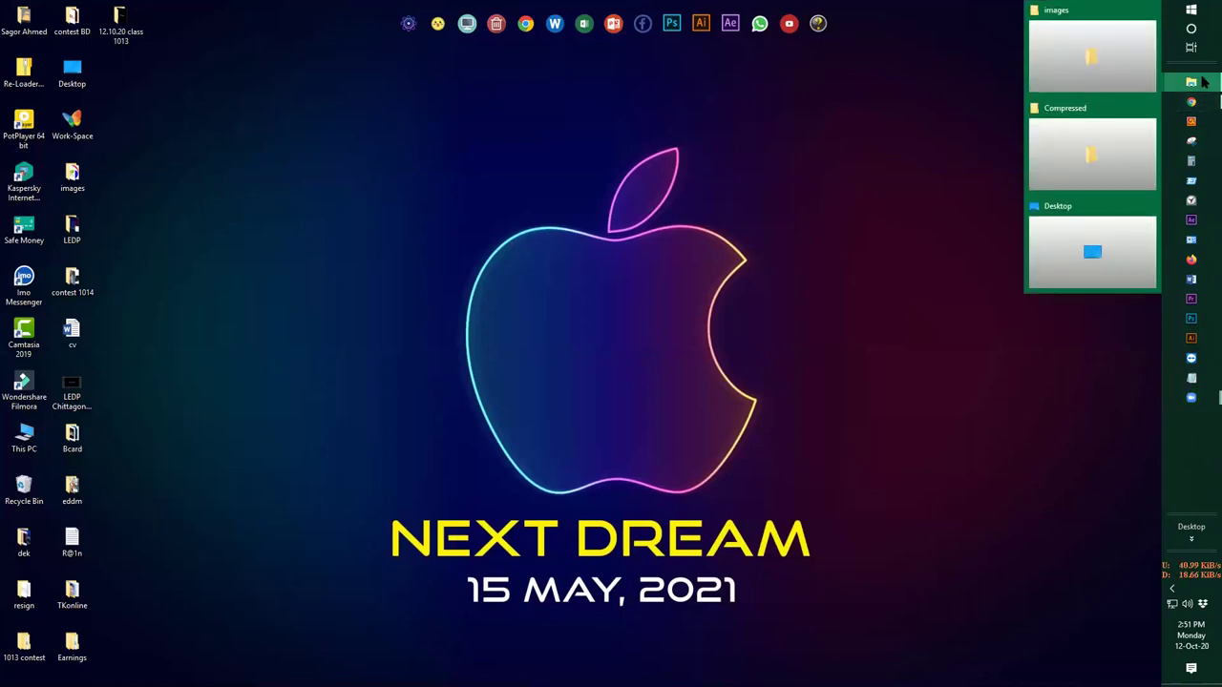
{"action": "right_click", "coordinate": [194, 225]}
{"action": "left_click", "coordinate": [242, 264]}
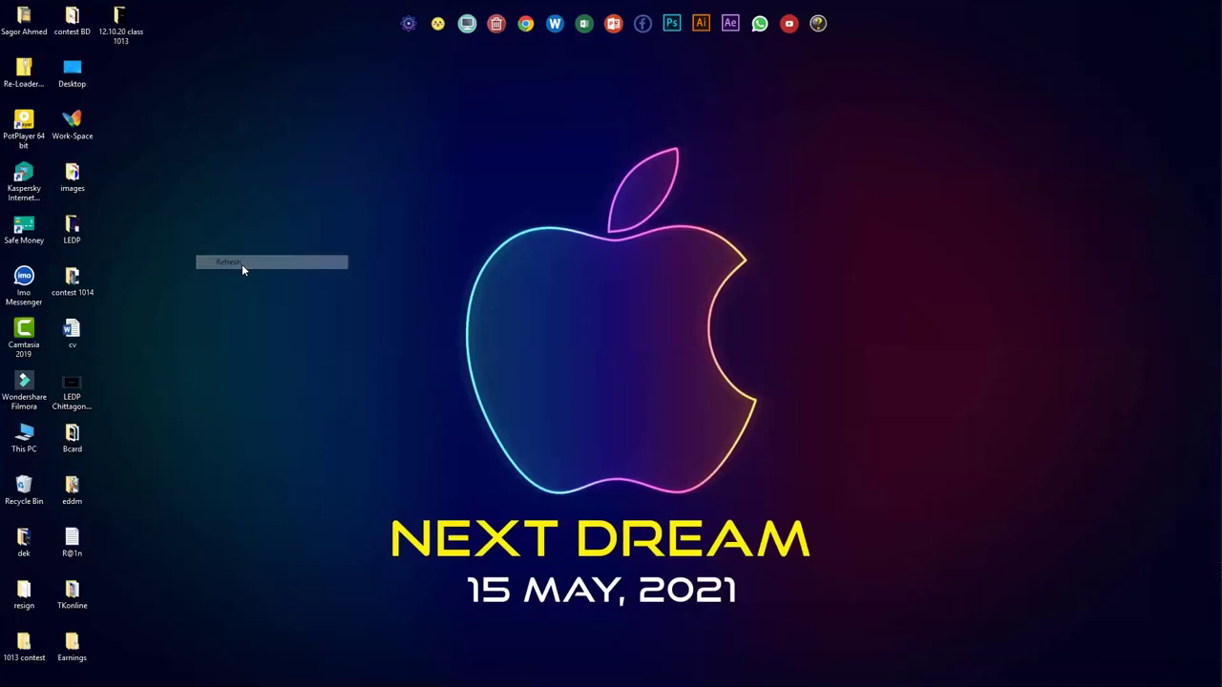
{"action": "mouse_move", "coordinate": [1186, 92]}
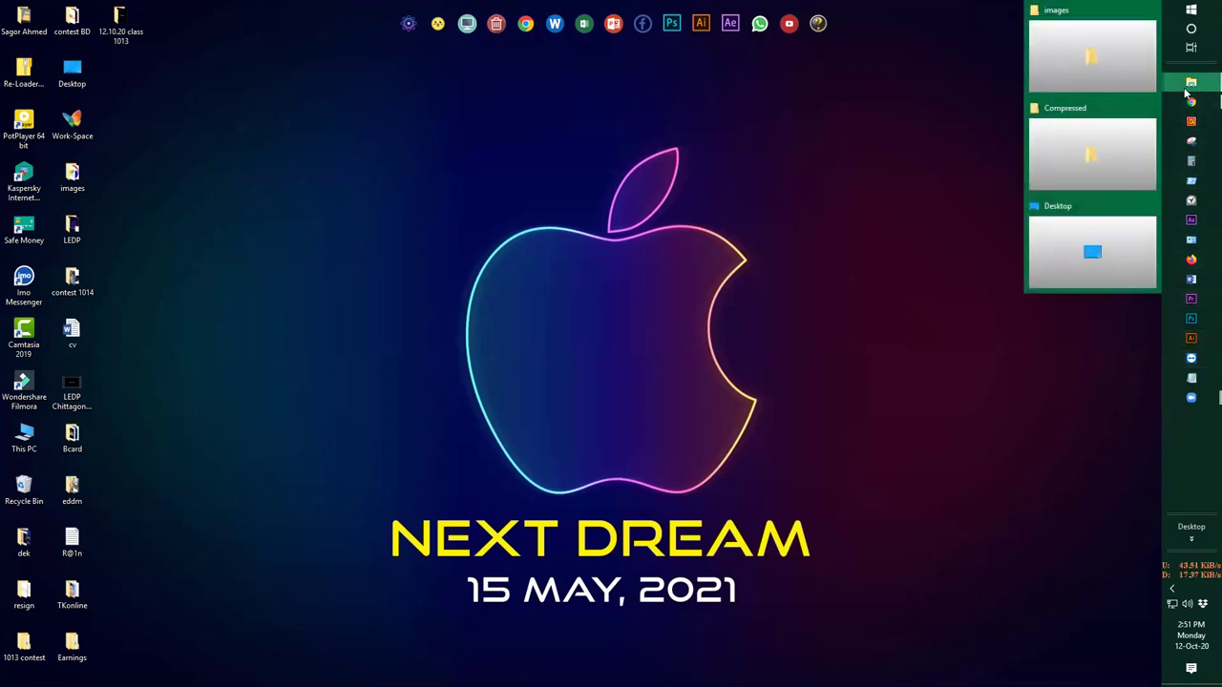
{"action": "left_click", "coordinate": [1072, 48]}
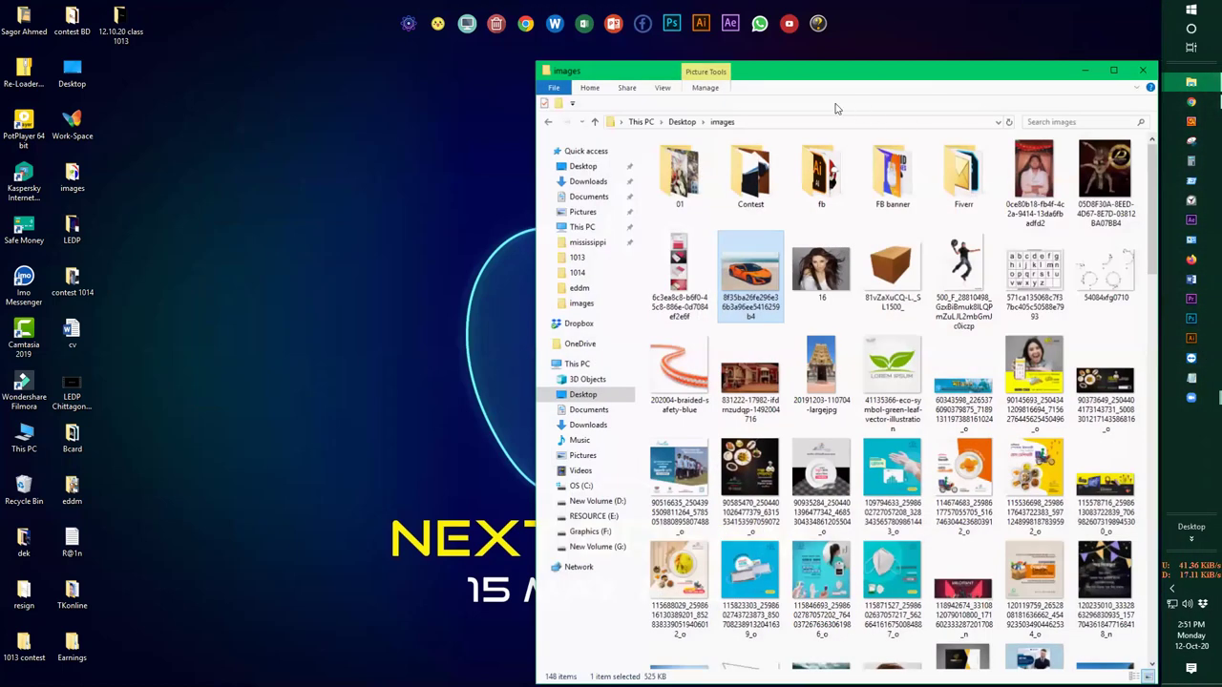
{"action": "left_click_drag", "start_coordinate": [927, 80], "coordinate": [635, 74]}
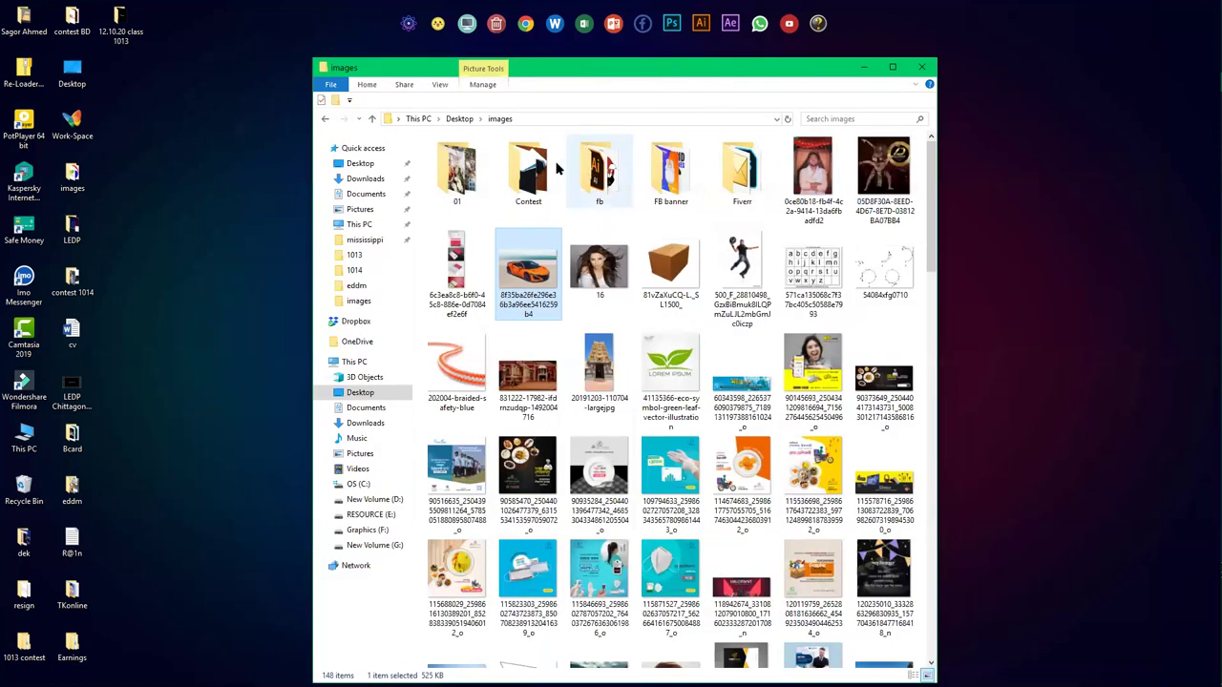
{"action": "left_click", "coordinate": [922, 68]}
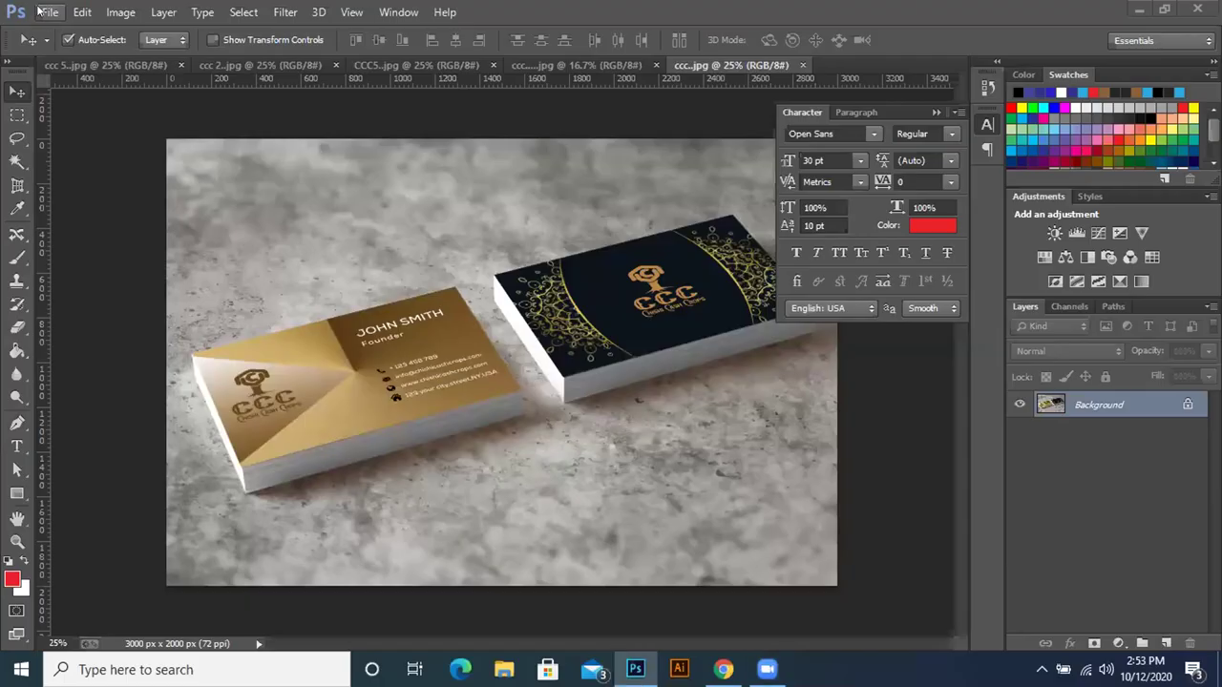
Bring up File > Open and navigate up to the LEDP CLASS folder.
{"action": "left_click", "coordinate": [50, 12]}
{"action": "left_click", "coordinate": [63, 45]}
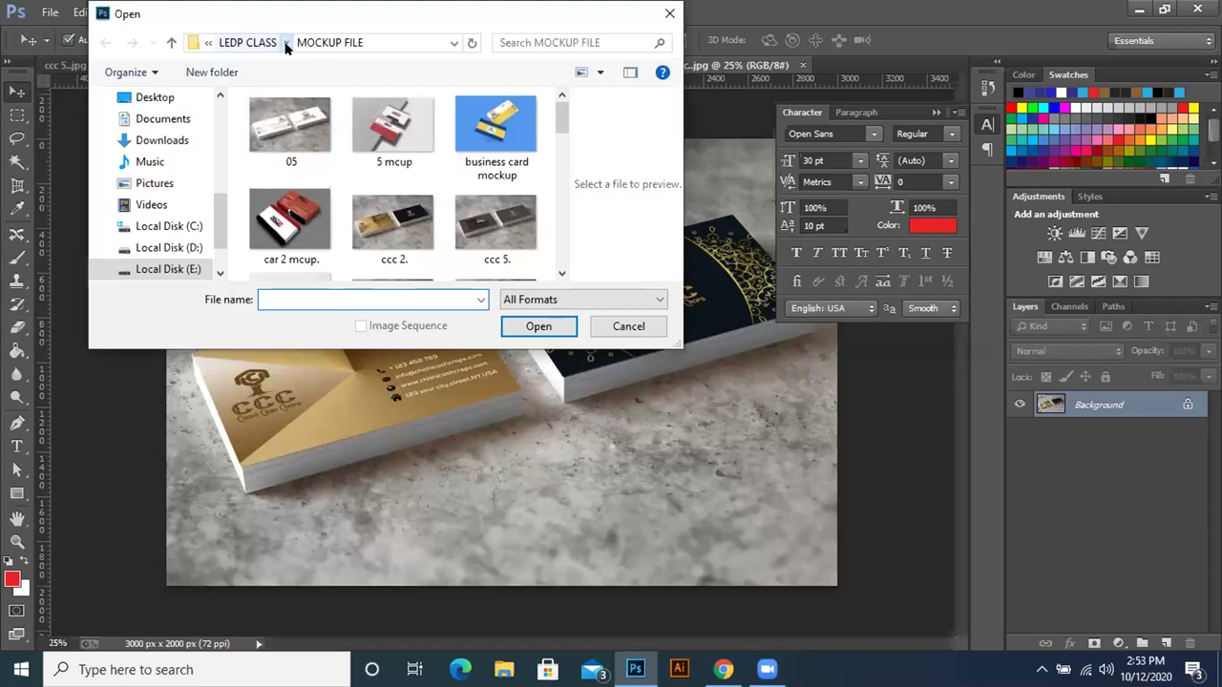
{"action": "left_click", "coordinate": [286, 43]}
{"action": "left_click", "coordinate": [250, 44]}
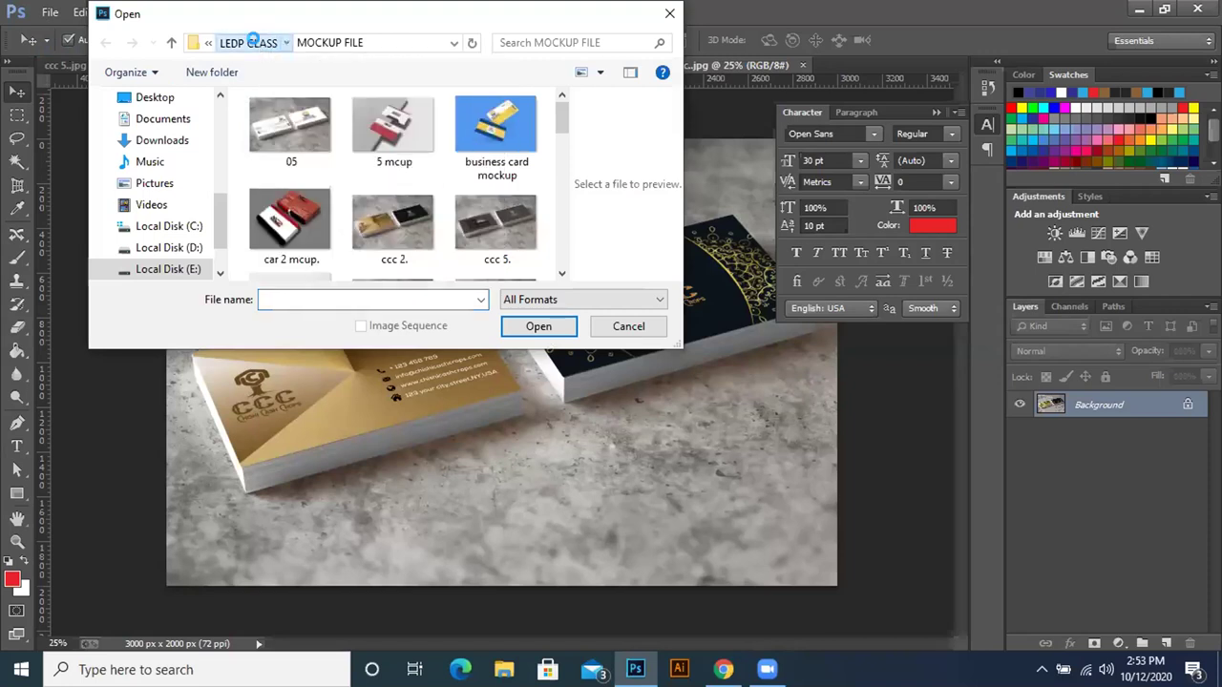
{"action": "left_click", "coordinate": [250, 44]}
Open Flyer 1 from the FLYER folder.
{"action": "scroll", "coordinate": [414, 164], "scroll_direction": "down", "scroll_amount": 3}
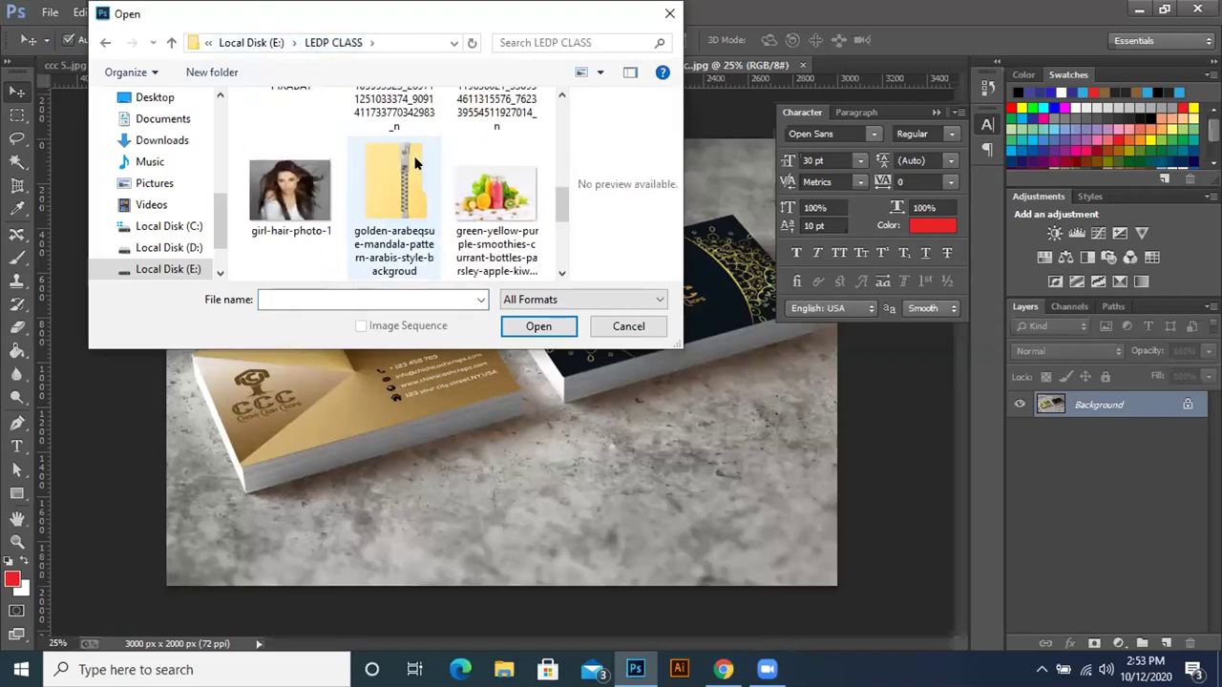
{"action": "scroll", "coordinate": [414, 165], "scroll_direction": "down", "scroll_amount": 1}
{"action": "scroll", "coordinate": [414, 165], "scroll_direction": "down", "scroll_amount": 1}
{"action": "scroll", "coordinate": [415, 164], "scroll_direction": "up", "scroll_amount": 3}
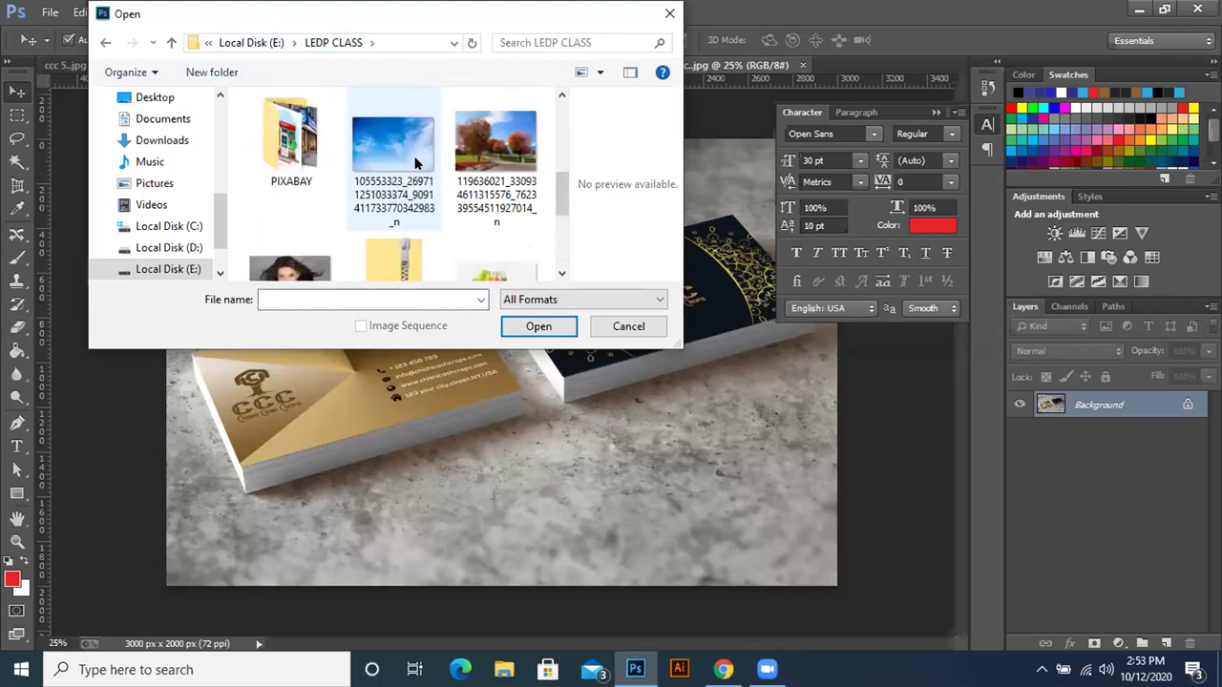
{"action": "scroll", "coordinate": [414, 164], "scroll_direction": "up", "scroll_amount": 2}
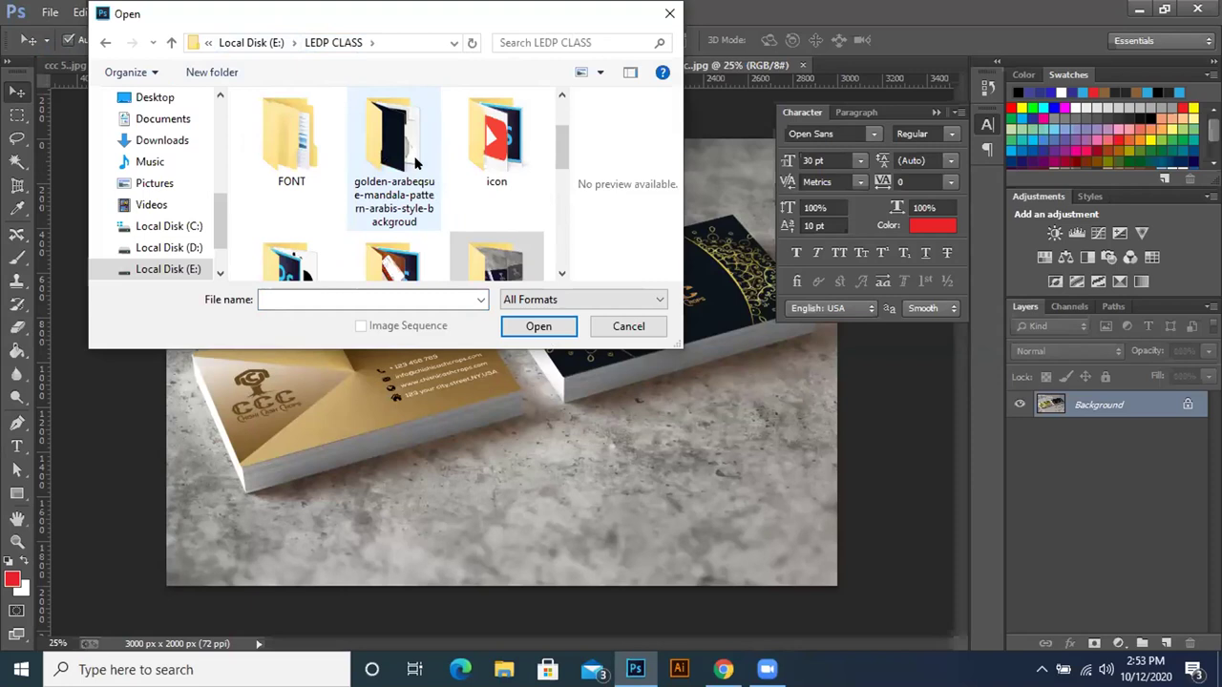
{"action": "scroll", "coordinate": [415, 164], "scroll_direction": "up", "scroll_amount": 1}
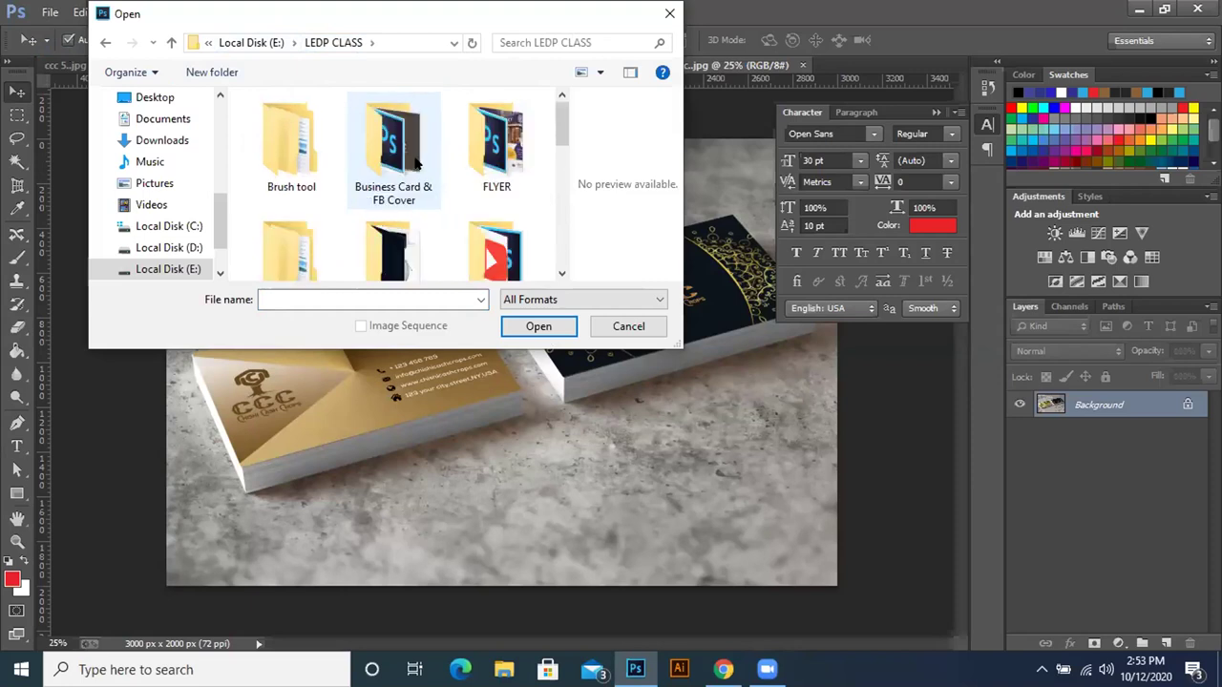
{"action": "double_click", "coordinate": [492, 162]}
{"action": "left_click", "coordinate": [310, 164]}
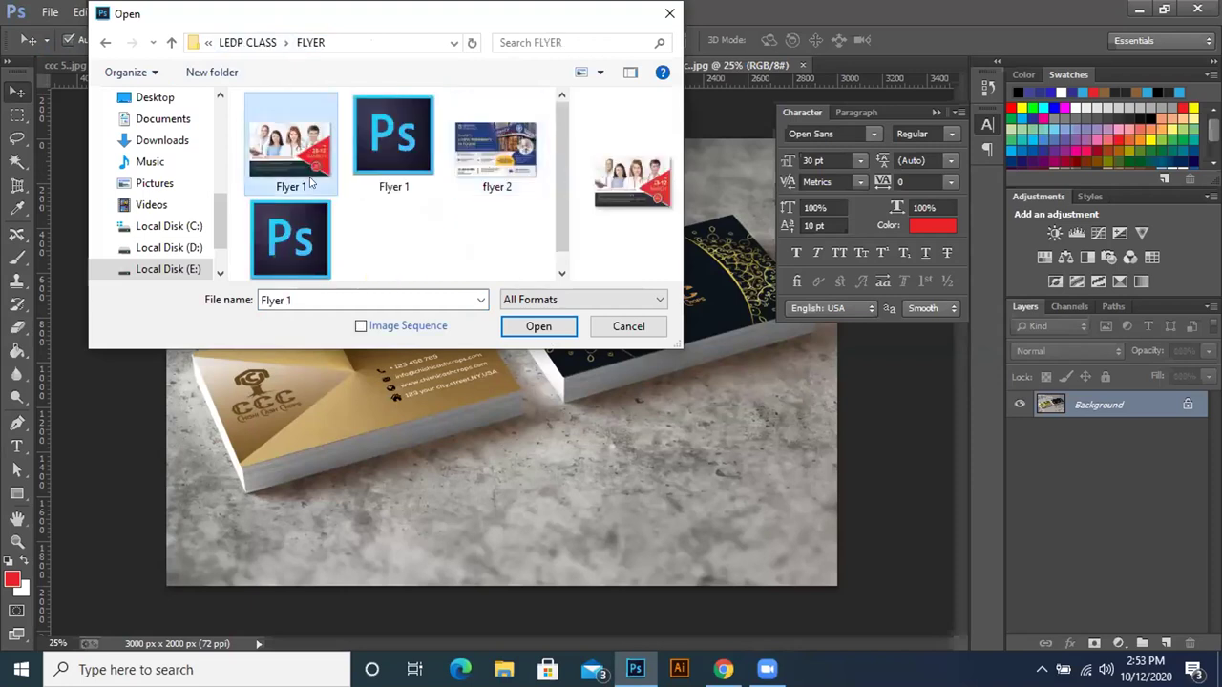
{"action": "left_click", "coordinate": [540, 329]}
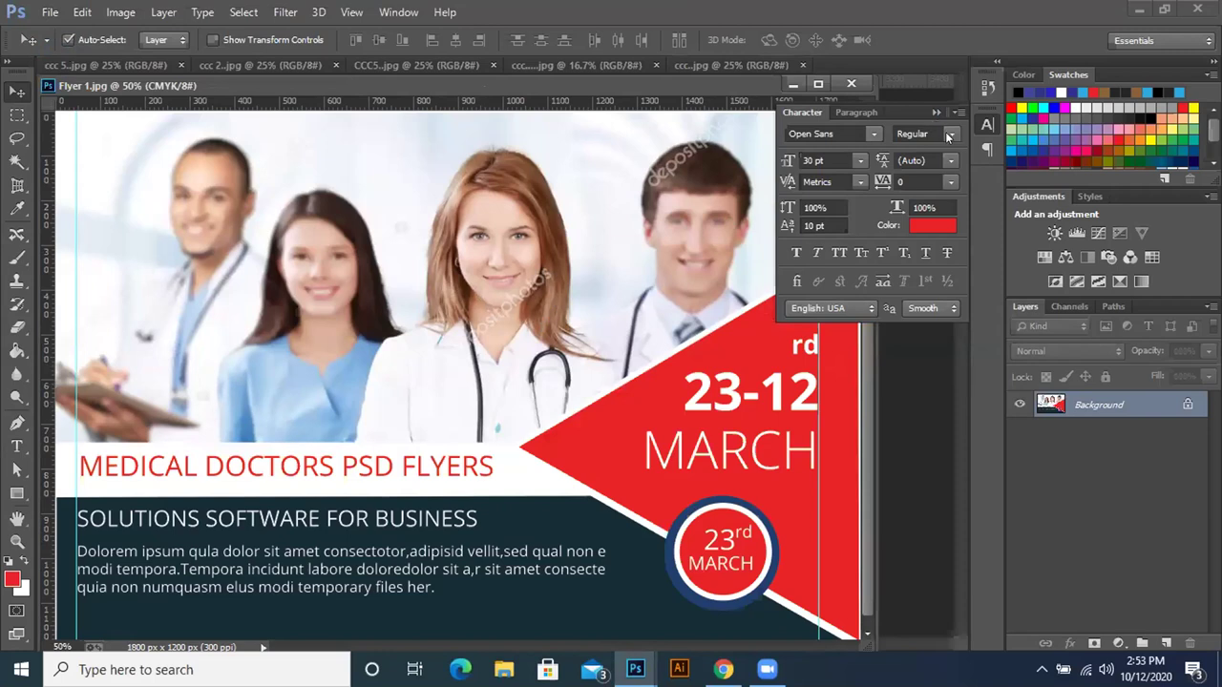
Collapse the Character panel, zoom to 33.3%, pick the Rectangle tool, and unlock Background as Layer 0.
{"action": "left_click", "coordinate": [933, 111]}
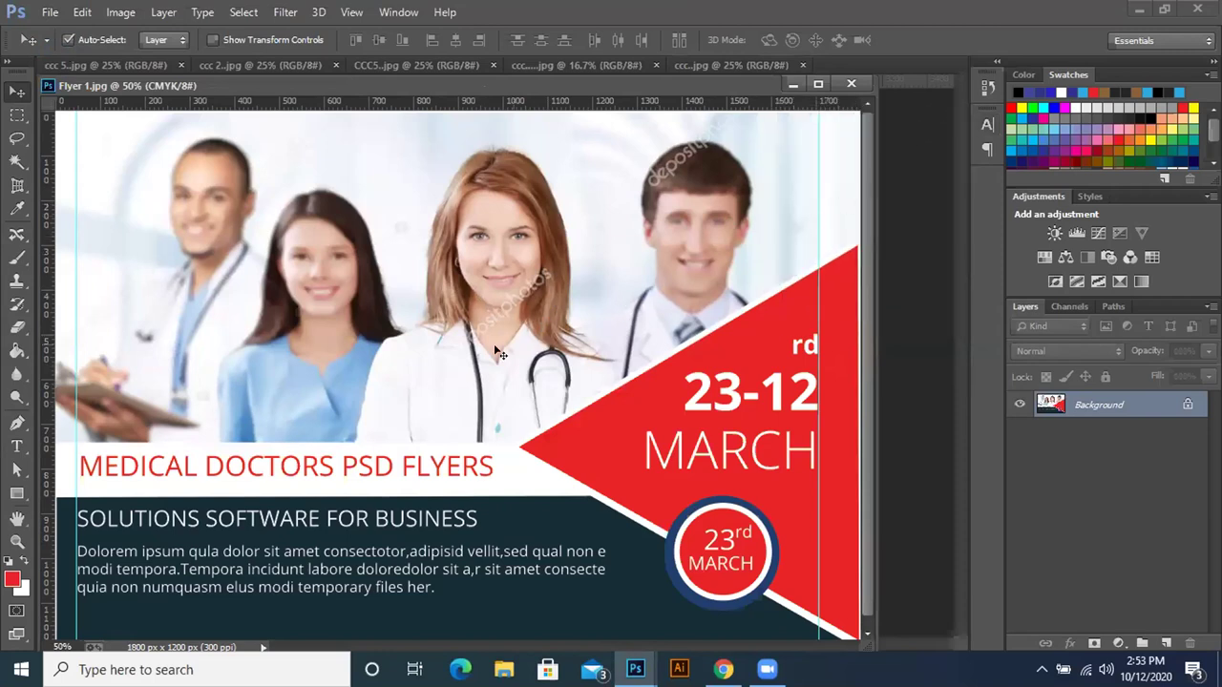
{"action": "key", "text": "ctrl+minus"}
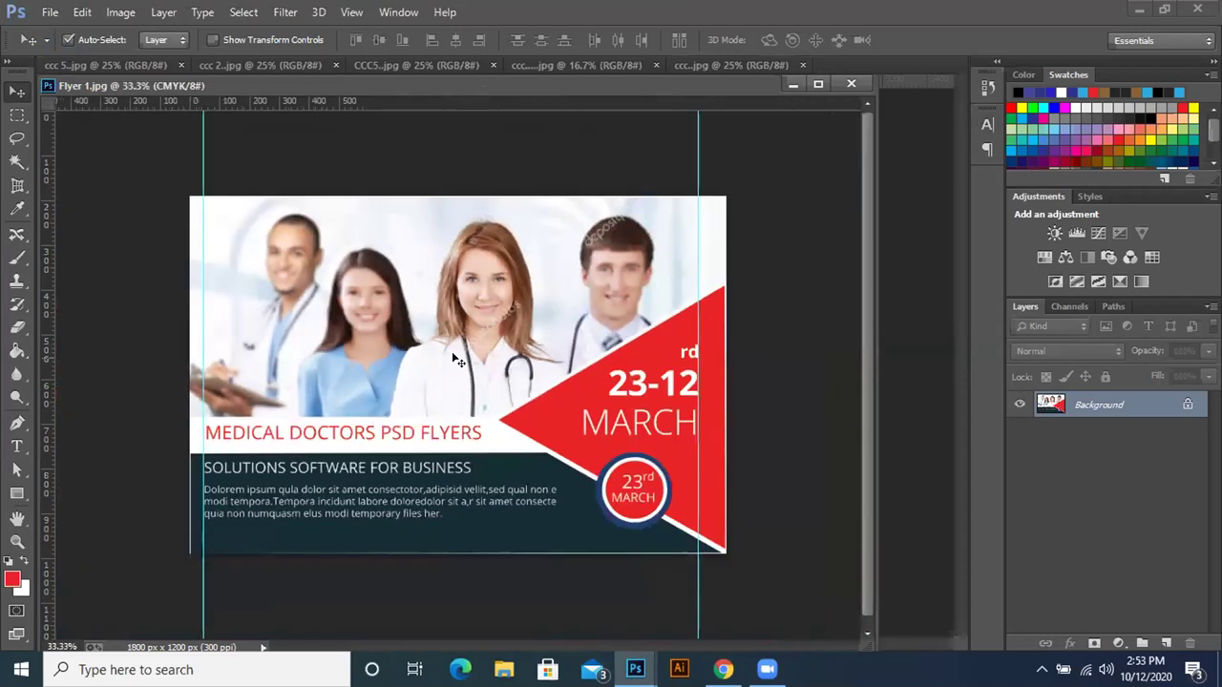
{"action": "left_click", "coordinate": [17, 492]}
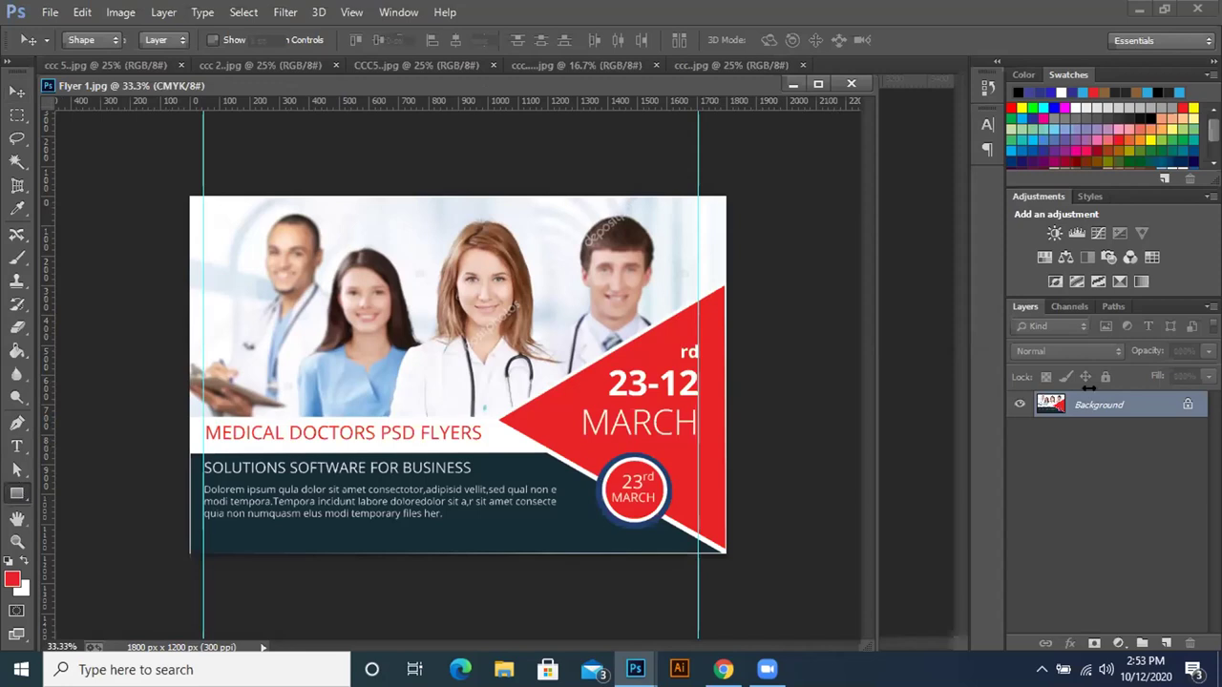
{"action": "left_click", "coordinate": [1185, 405]}
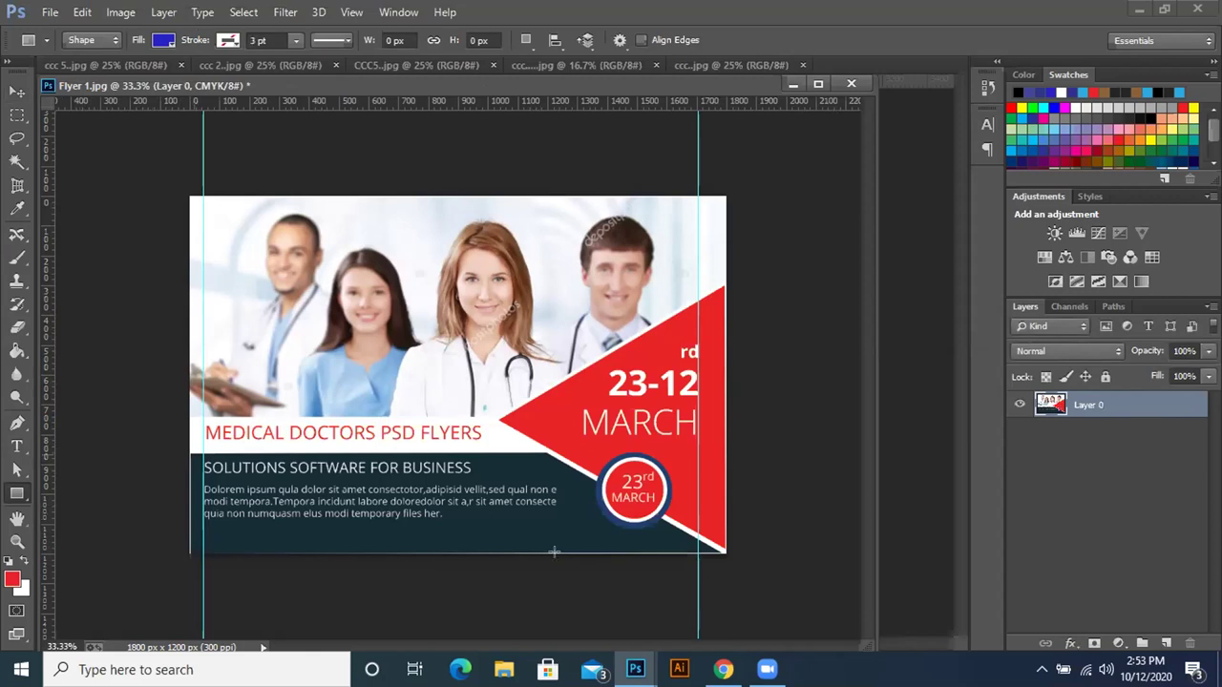
Draw a blue rectangle over the lower band and reshape its right edge along the red diagonal.
{"action": "left_click_drag", "start_coordinate": [192, 454], "coordinate": [568, 552]}
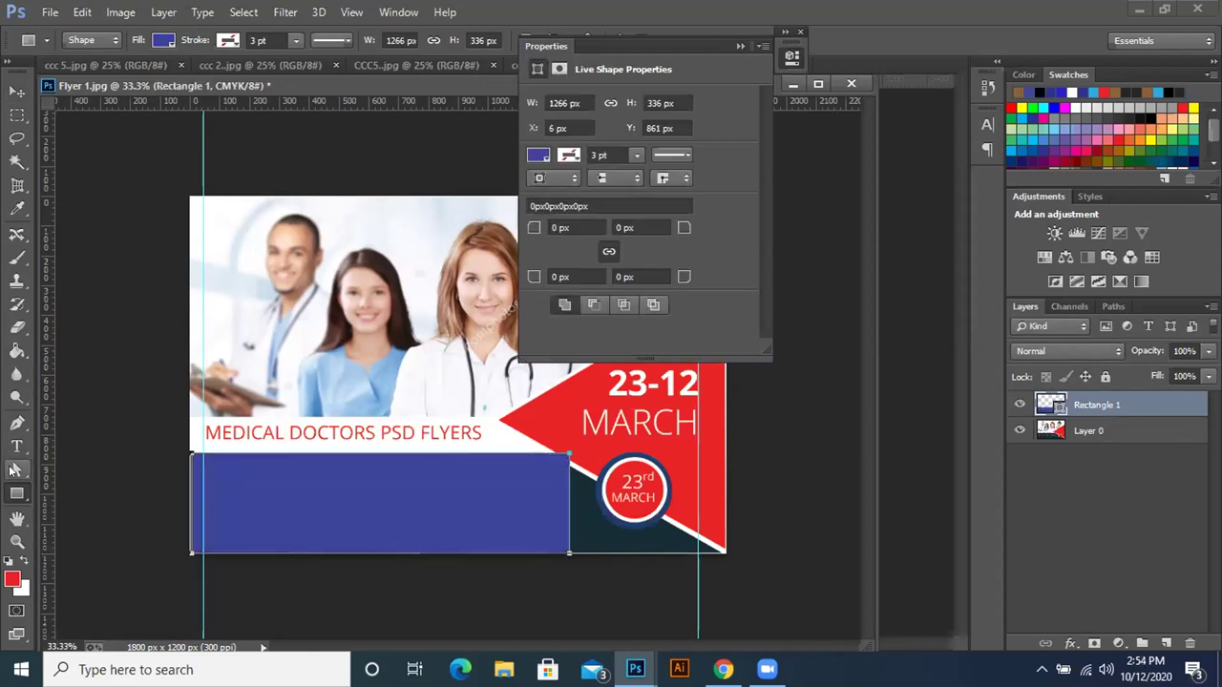
{"action": "left_click", "coordinate": [13, 469]}
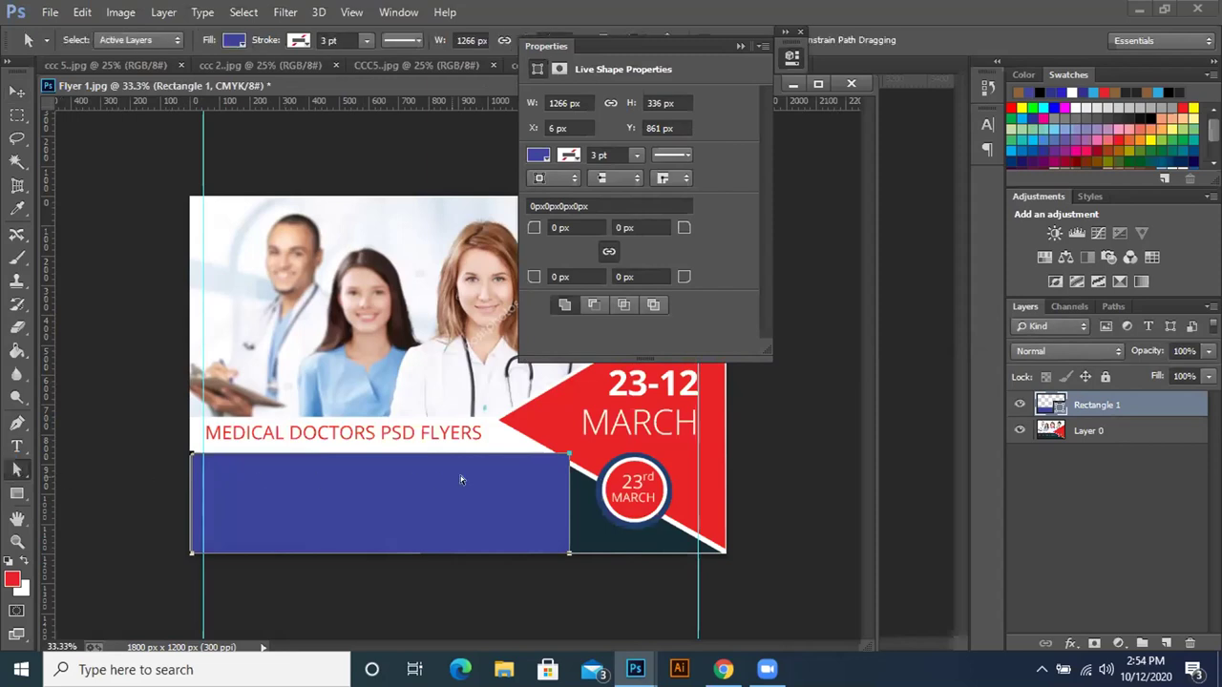
{"action": "left_click_drag", "start_coordinate": [560, 456], "coordinate": [549, 452]}
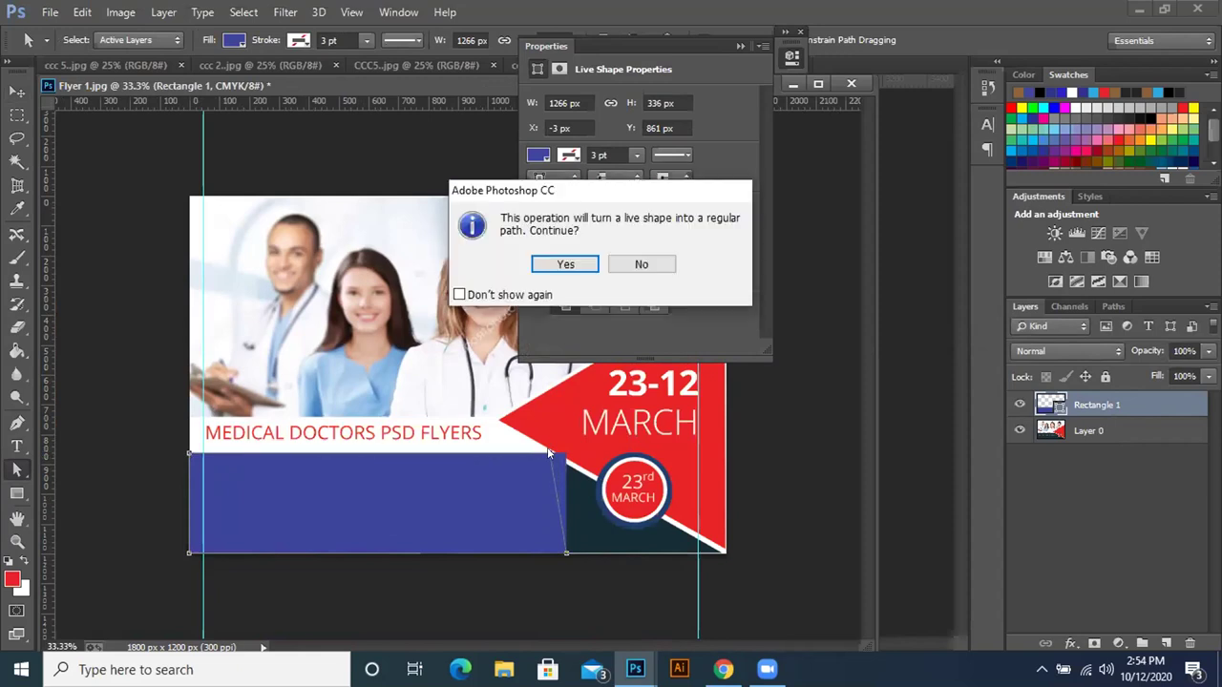
{"action": "left_click", "coordinate": [567, 266]}
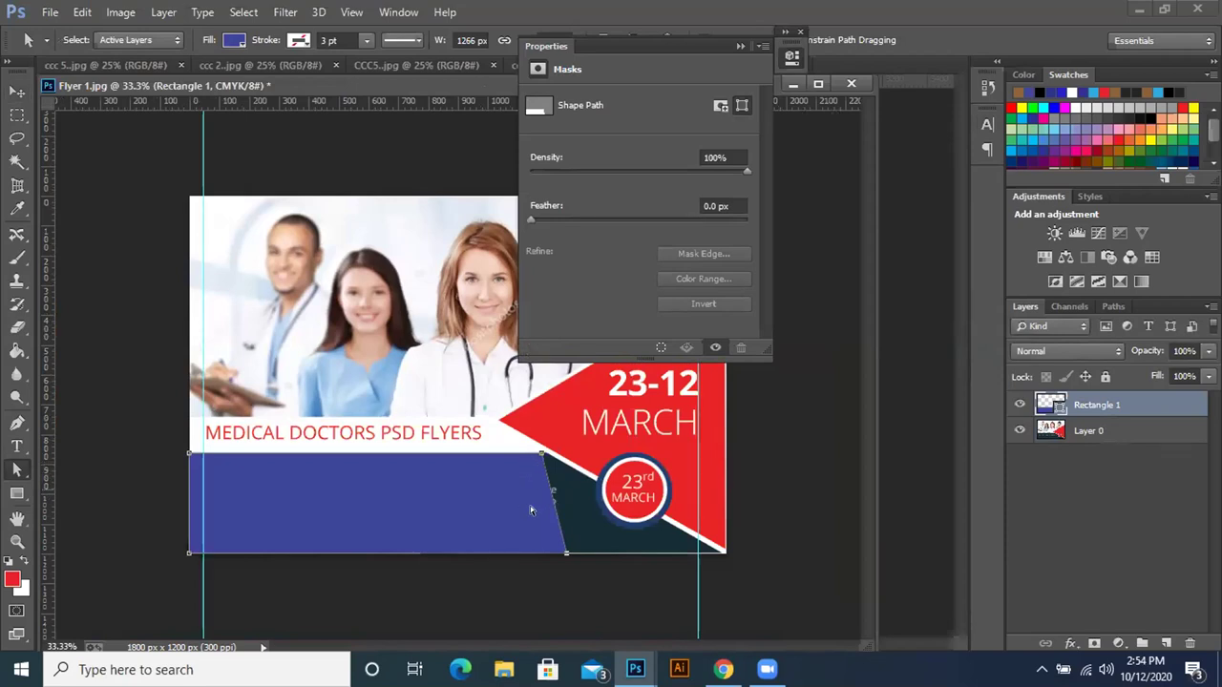
{"action": "left_click_drag", "start_coordinate": [565, 554], "coordinate": [721, 551]}
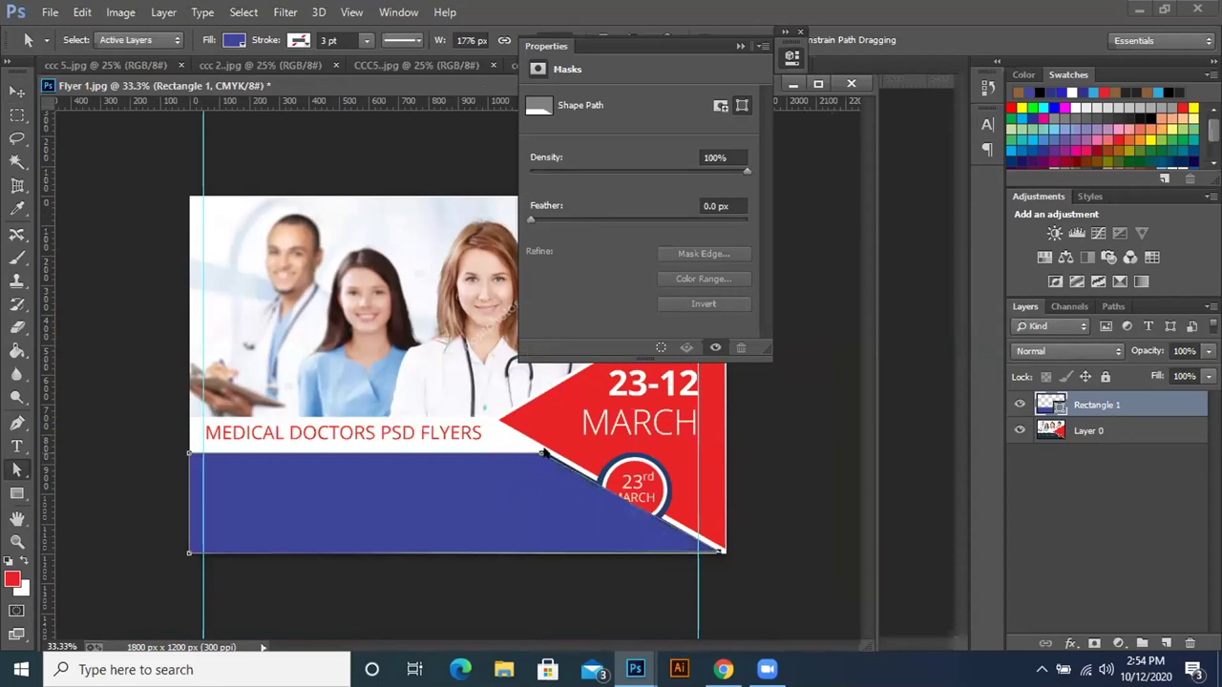
{"action": "left_click_drag", "start_coordinate": [538, 454], "coordinate": [545, 454]}
{"action": "left_click", "coordinate": [737, 45]}
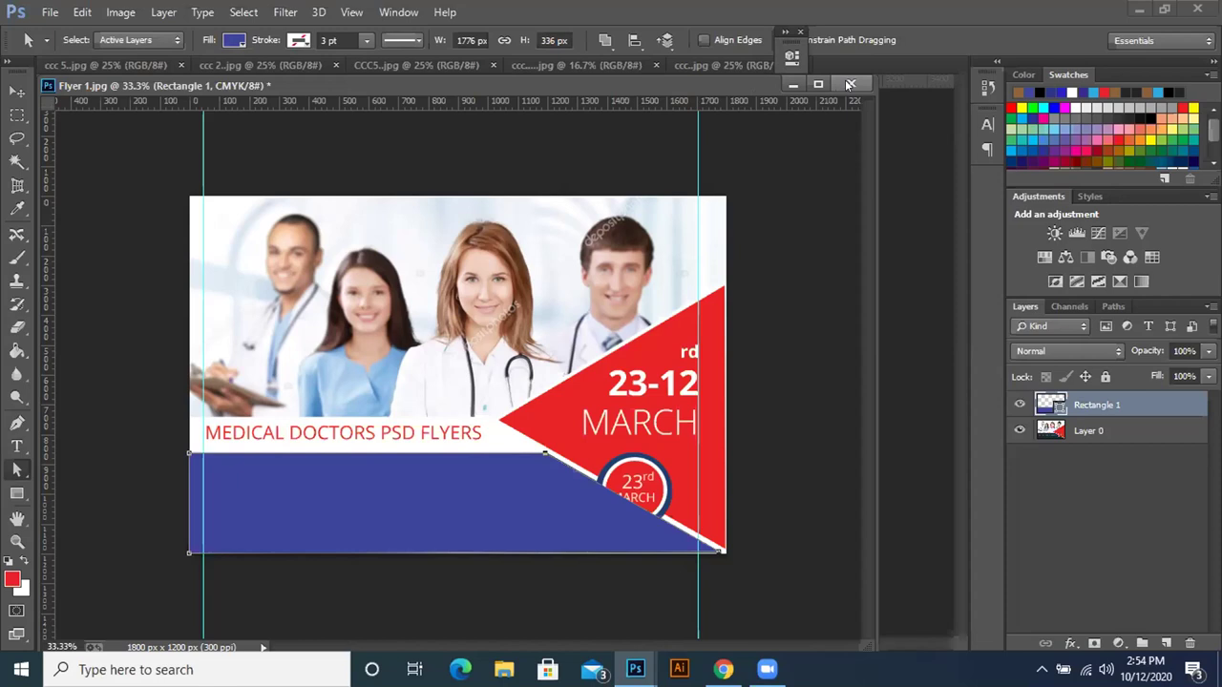
Close Flyer 1 without saving, then view the ccc 5, ccc 2, CCC5 and ccc mockups.
{"action": "left_click", "coordinate": [849, 84]}
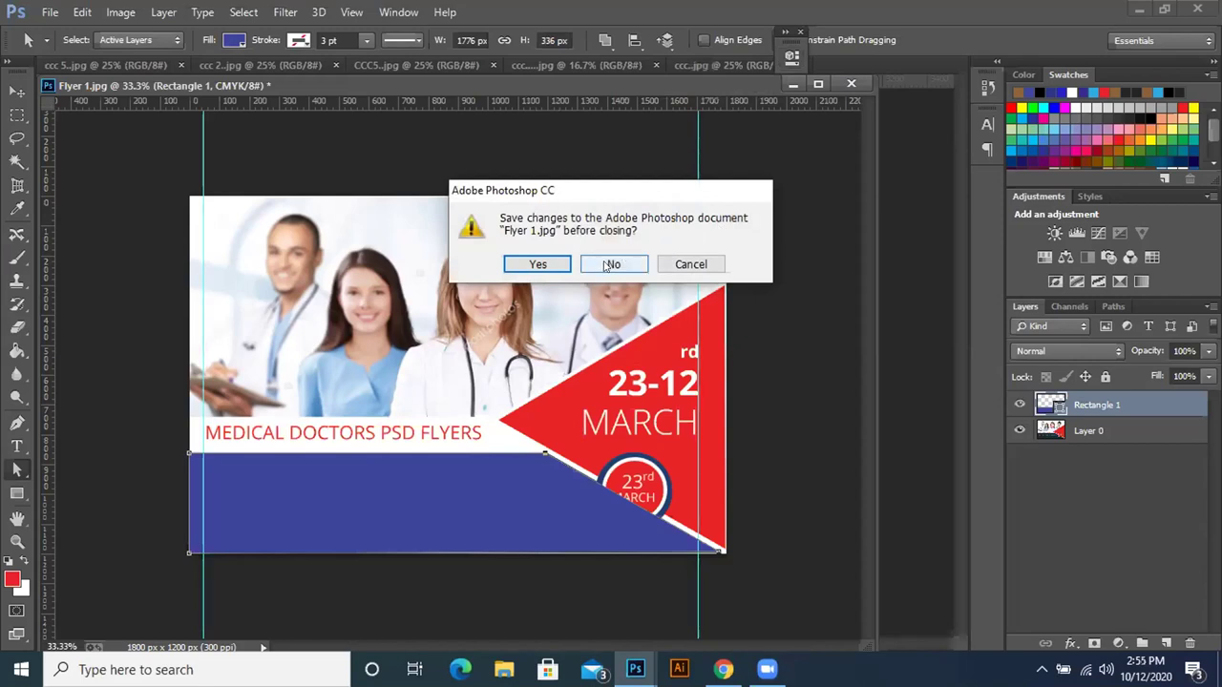
{"action": "left_click", "coordinate": [603, 265]}
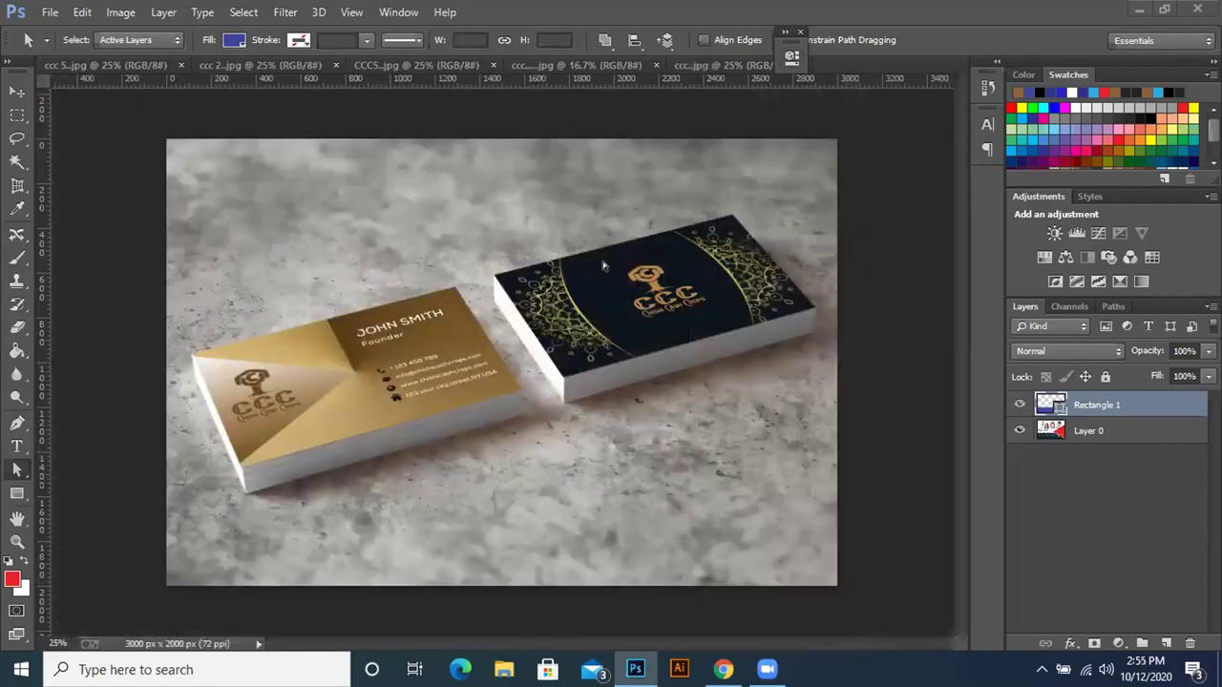
{"action": "left_click", "coordinate": [107, 63]}
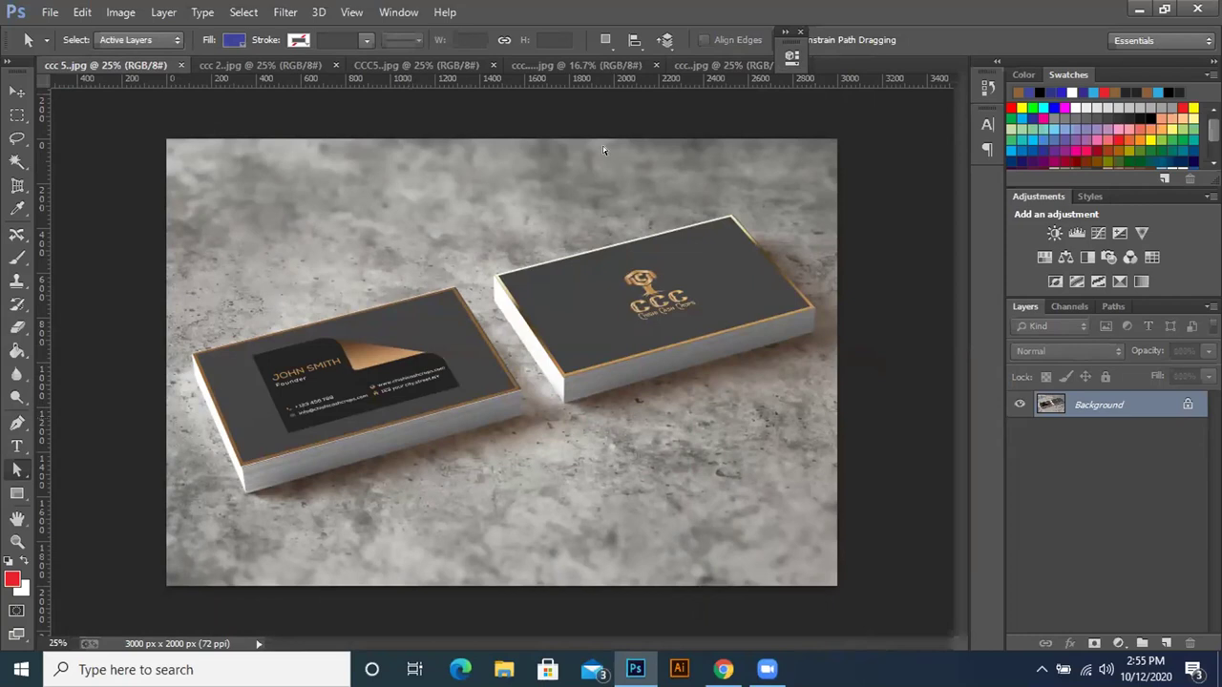
{"action": "left_click", "coordinate": [233, 65]}
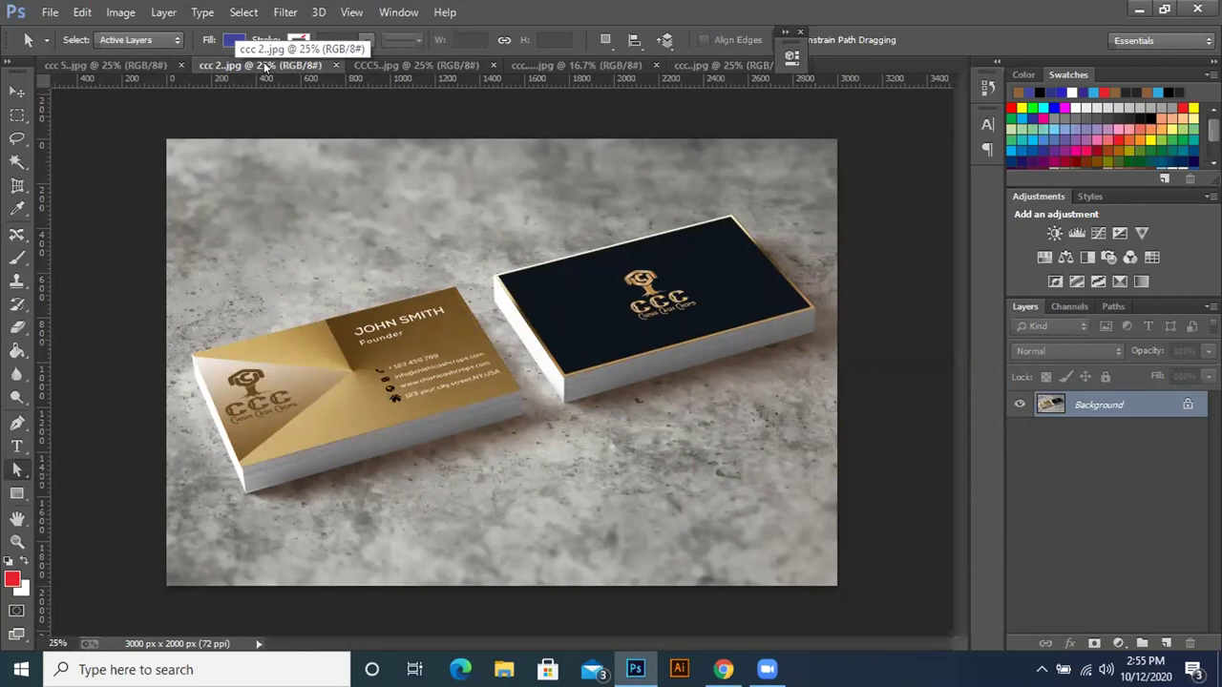
{"action": "left_click", "coordinate": [404, 66]}
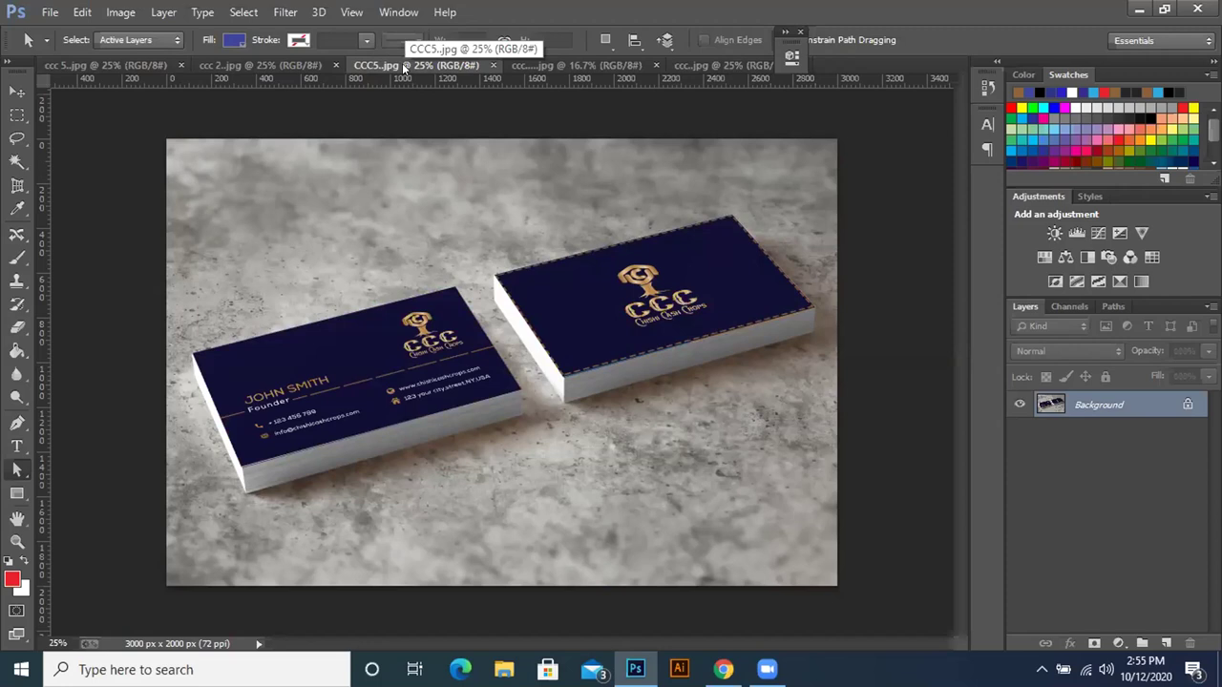
{"action": "left_click", "coordinate": [579, 67]}
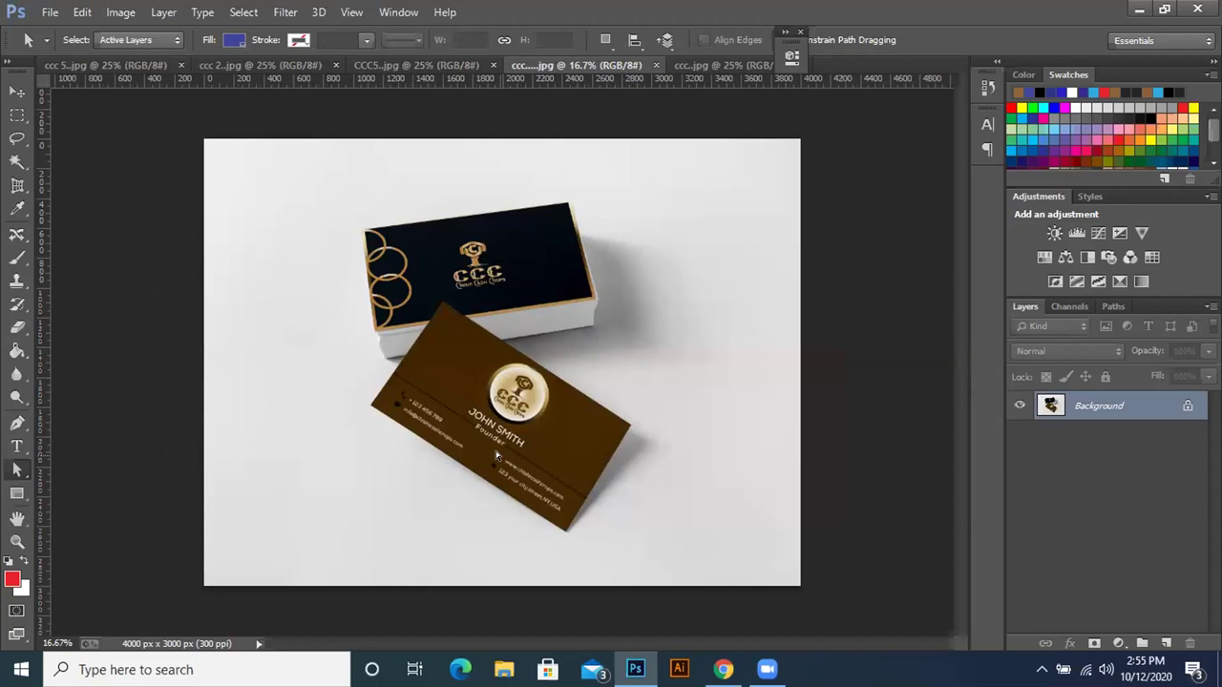
Switch to the ccc..jpg mockup showing business cards lying on concrete.
{"action": "left_click", "coordinate": [719, 68]}
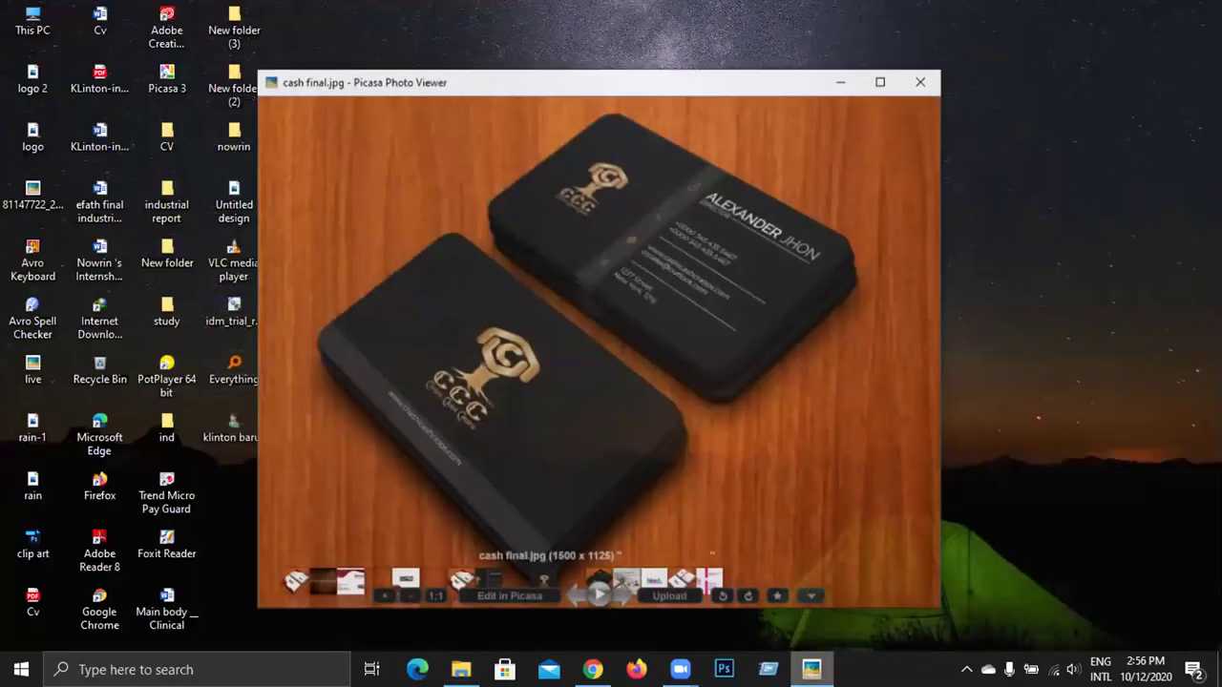
Show the cash final.jpg photo of black gold-logo business cards full screen.
{"action": "left_click", "coordinate": [878, 69]}
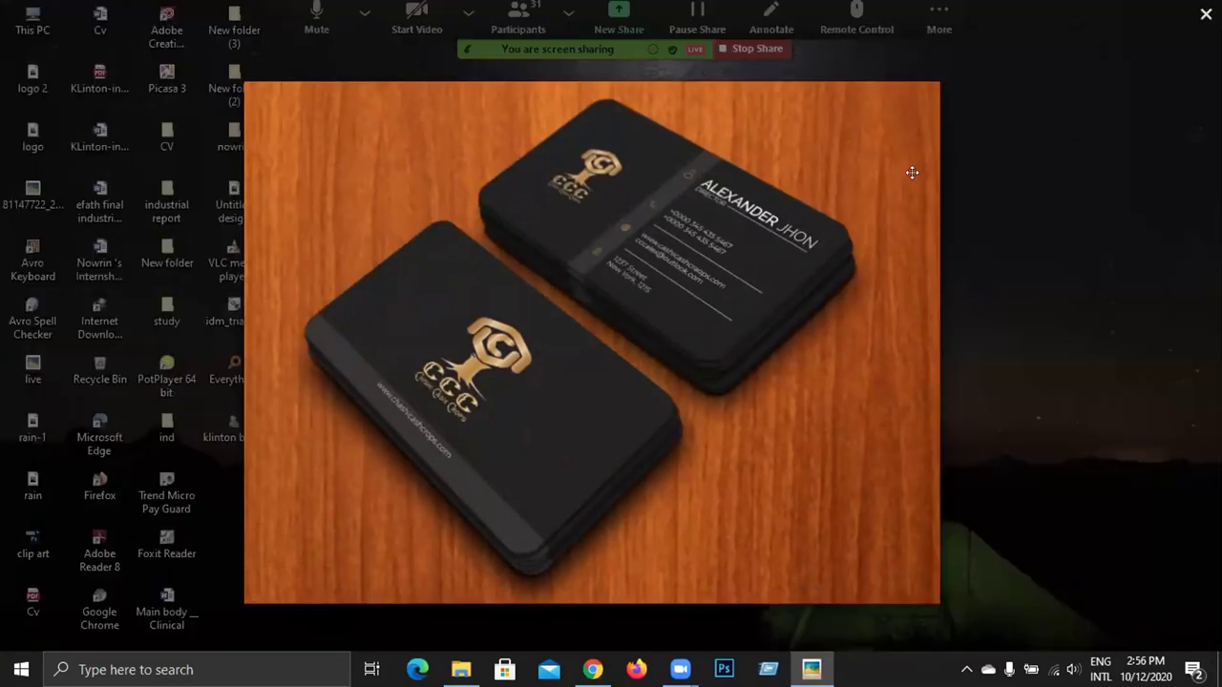
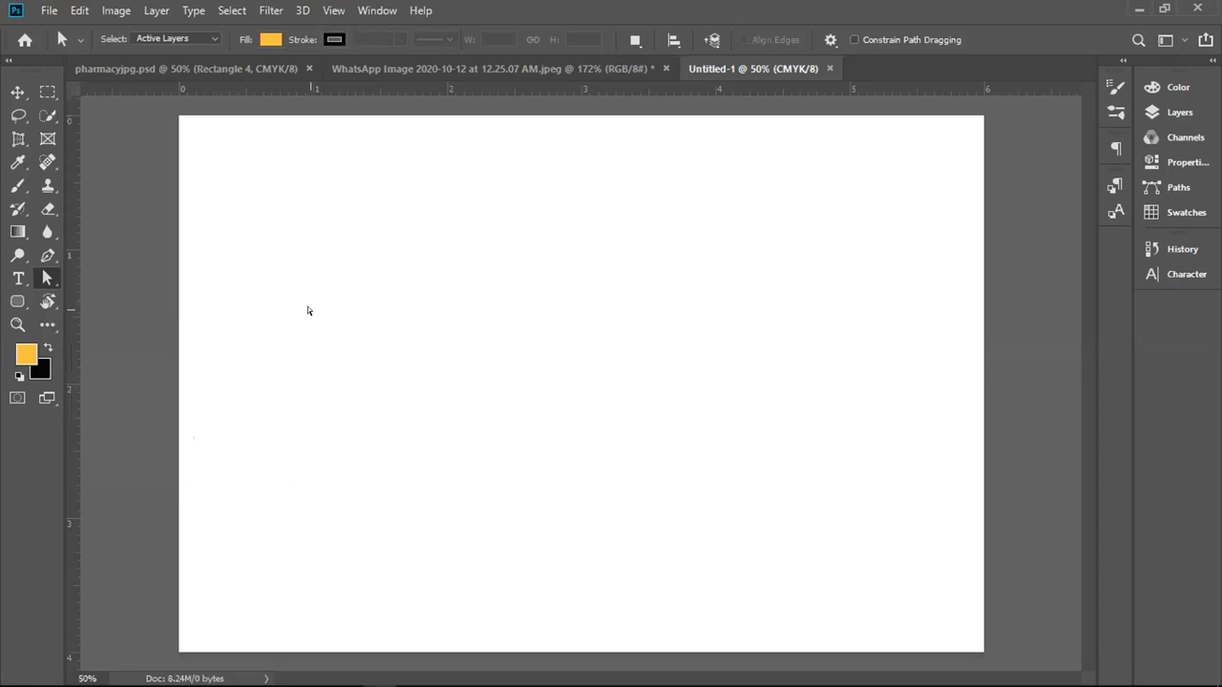
Drag-select path points on the Untitled-1 canvas and bring up the path context menu.
{"action": "left_click_drag", "start_coordinate": [301, 311], "coordinate": [502, 393]}
{"action": "left_click_drag", "start_coordinate": [372, 283], "coordinate": [636, 460]}
{"action": "left_click_drag", "start_coordinate": [258, 192], "coordinate": [508, 401]}
{"action": "right_click", "coordinate": [412, 240]}
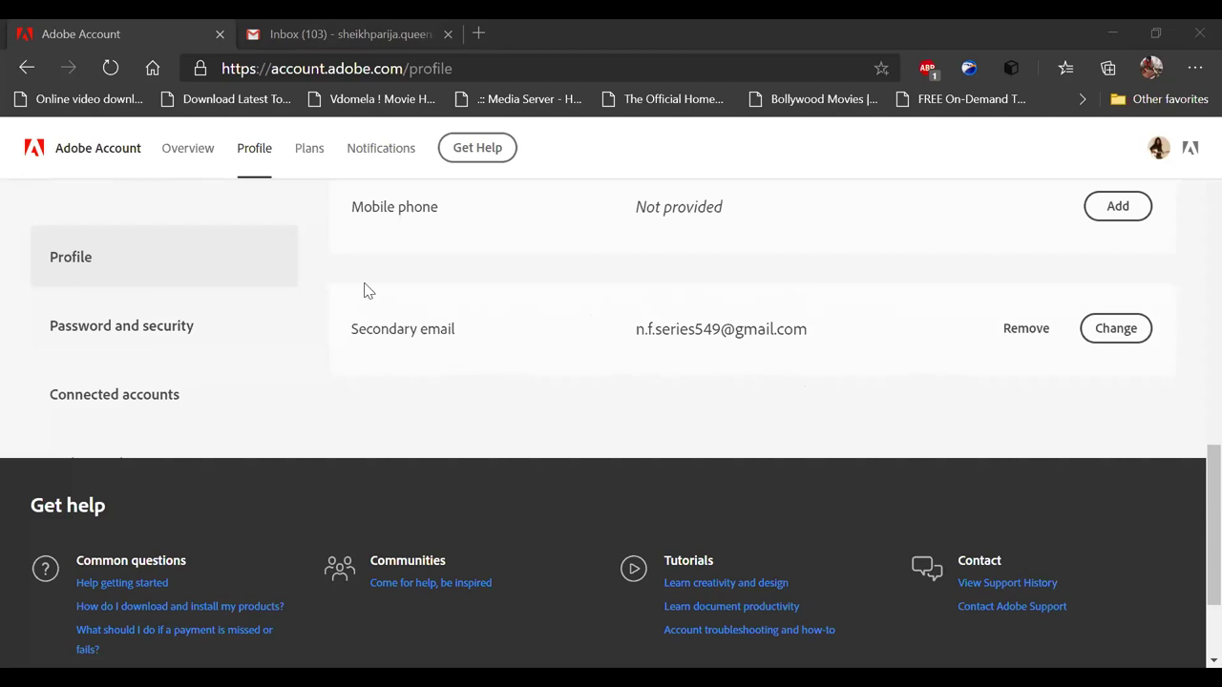
{"action": "scroll", "coordinate": [831, 300], "scroll_direction": "up", "scroll_amount": 4}
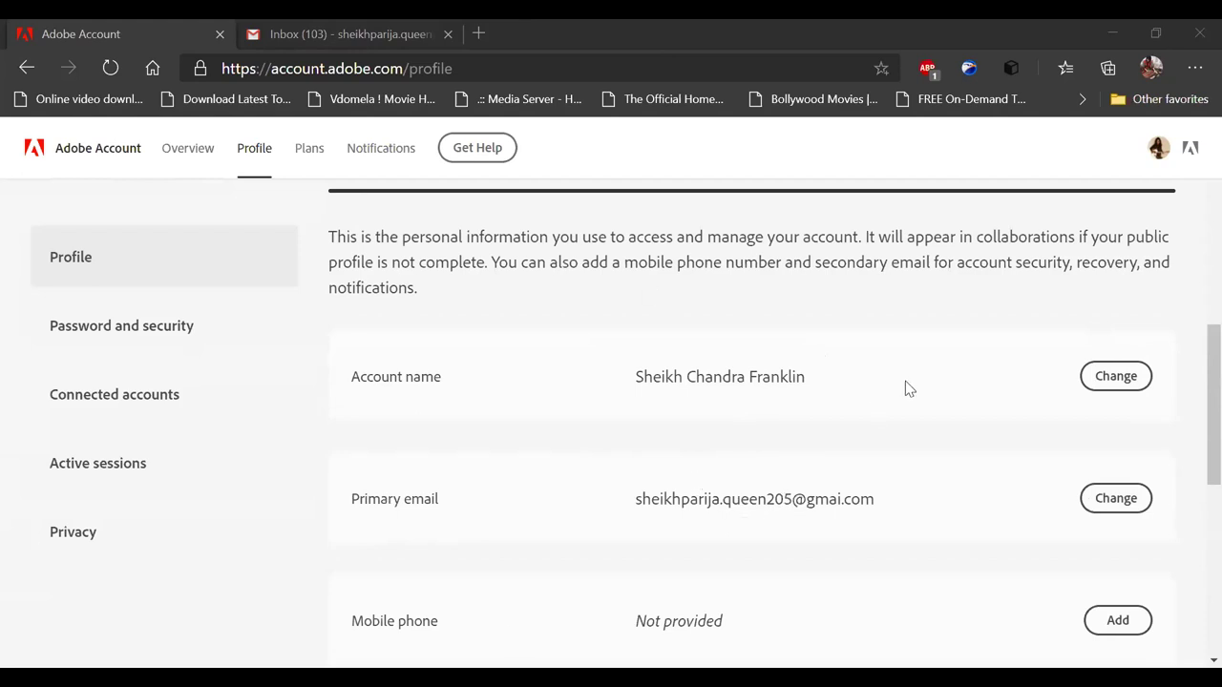
{"action": "left_click", "coordinate": [1115, 500]}
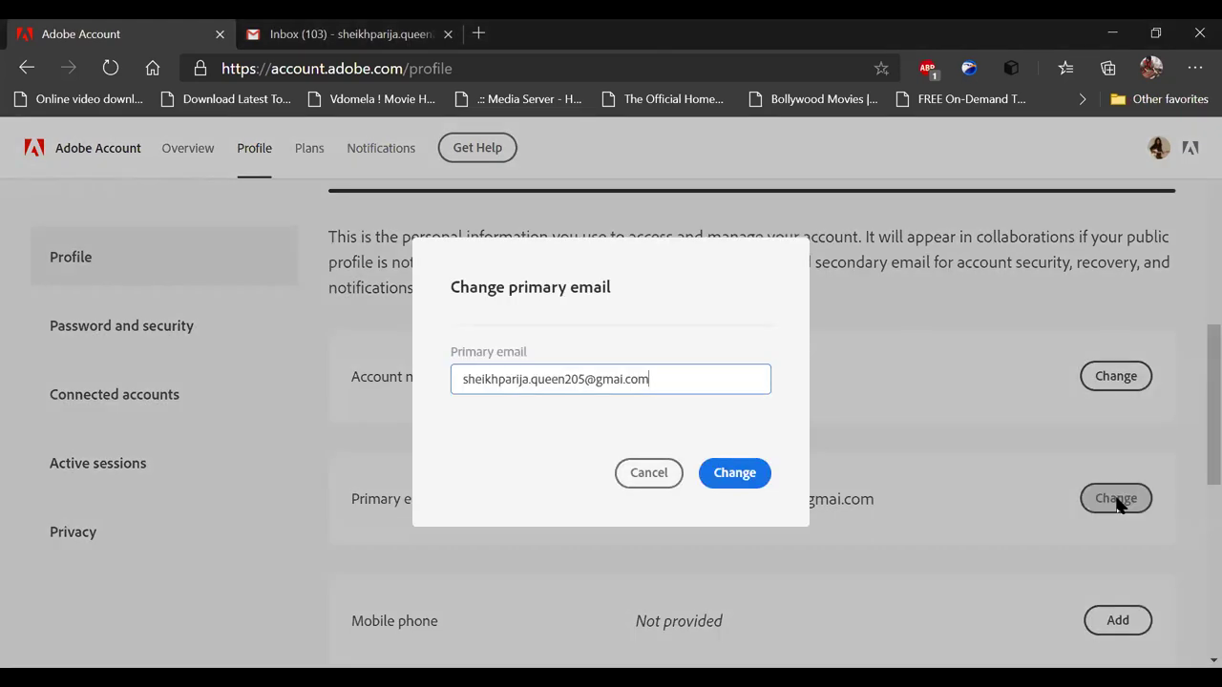
{"action": "left_click", "coordinate": [685, 384]}
{"action": "key", "text": "BackSpace"}
{"action": "key", "text": "BackSpace"}
{"action": "key", "text": "BackSpace"}
{"action": "key", "text": "BackSpace"}
{"action": "key", "text": "BackSpace"}
{"action": "key", "text": "BackSpace"}
{"action": "key", "text": "BackSpace"}
{"action": "key", "text": "BackSpace"}
{"action": "key", "text": "BackSpace"}
{"action": "key", "text": "BackSpace"}
{"action": "key", "text": "BackSpace"}
{"action": "key", "text": "BackSpace"}
{"action": "key", "text": "BackSpace"}
{"action": "key", "text": "BackSpace"}
{"action": "key", "text": "BackSpace"}
{"action": "key", "text": "BackSpace"}
{"action": "key", "text": "BackSpace"}
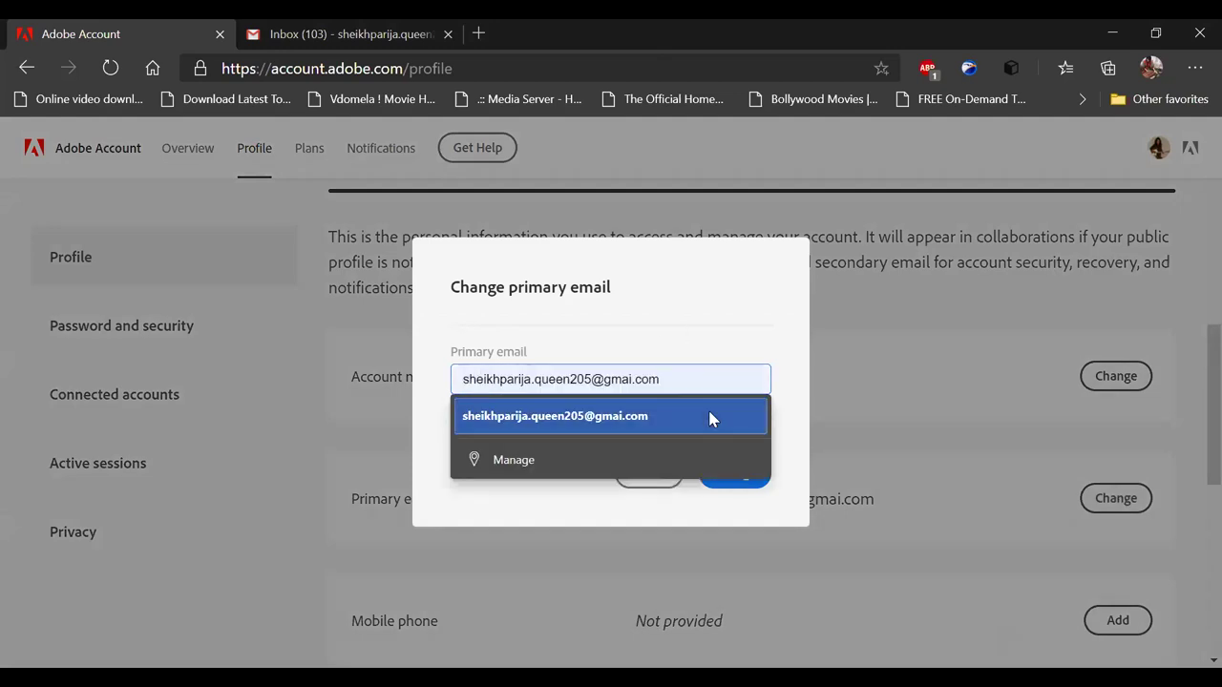
{"action": "key", "text": "BackSpace"}
{"action": "key", "text": "BackSpace"}
{"action": "key", "text": "BackSpace"}
{"action": "key", "text": "BackSpace"}
{"action": "key", "text": "BackSpace"}
{"action": "key", "text": "BackSpace"}
{"action": "key", "text": "BackSpace"}
{"action": "key", "text": "BackSpace"}
{"action": "key", "text": "BackSpace"}
{"action": "key", "text": "BackSpace"}
{"action": "key", "text": "BackSpace"}
{"action": "key", "text": "BackSpace"}
{"action": "key", "text": "BackSpace"}
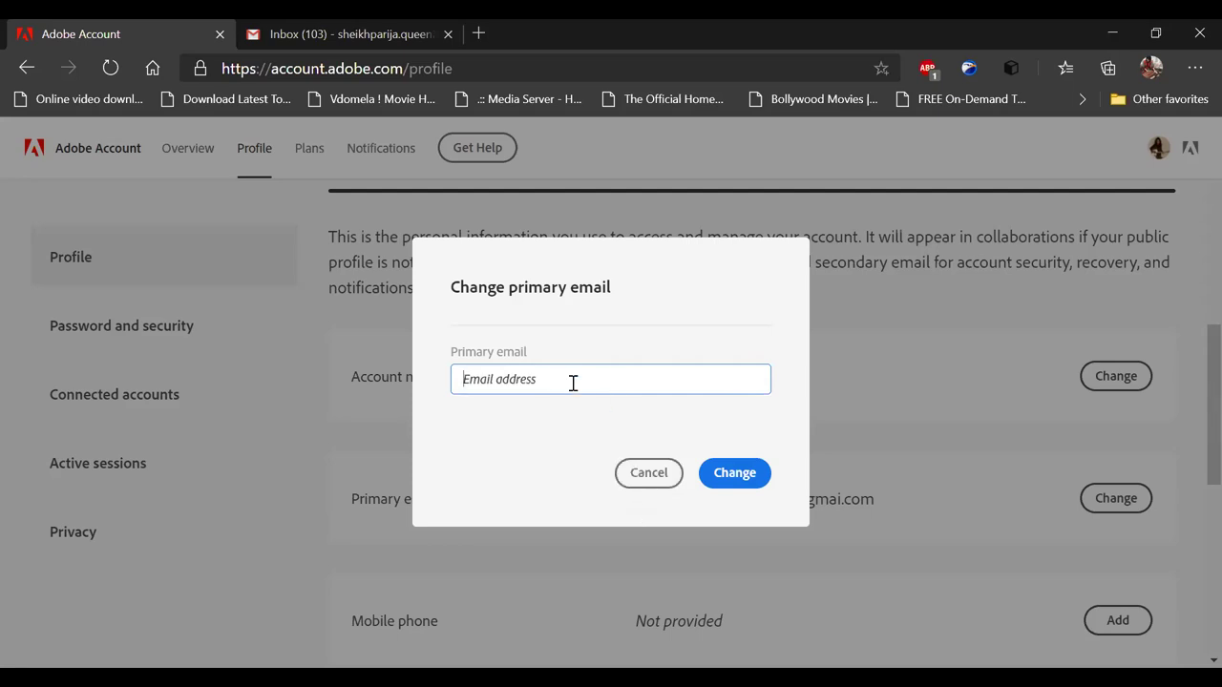
{"action": "type", "text": "n"}
{"action": "key", "text": "BackSpace"}
{"action": "left_click", "coordinate": [650, 481]}
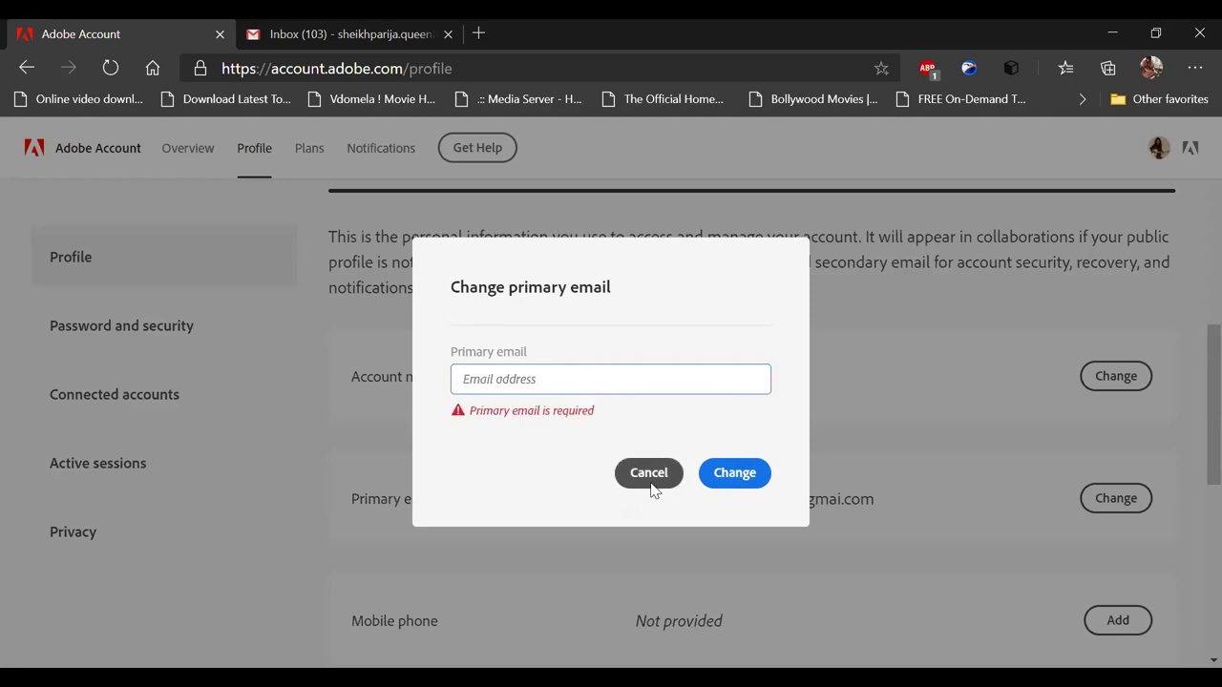
Go back, confirm identity with the account password, then return to the previous page.
{"action": "left_click", "coordinate": [21, 68]}
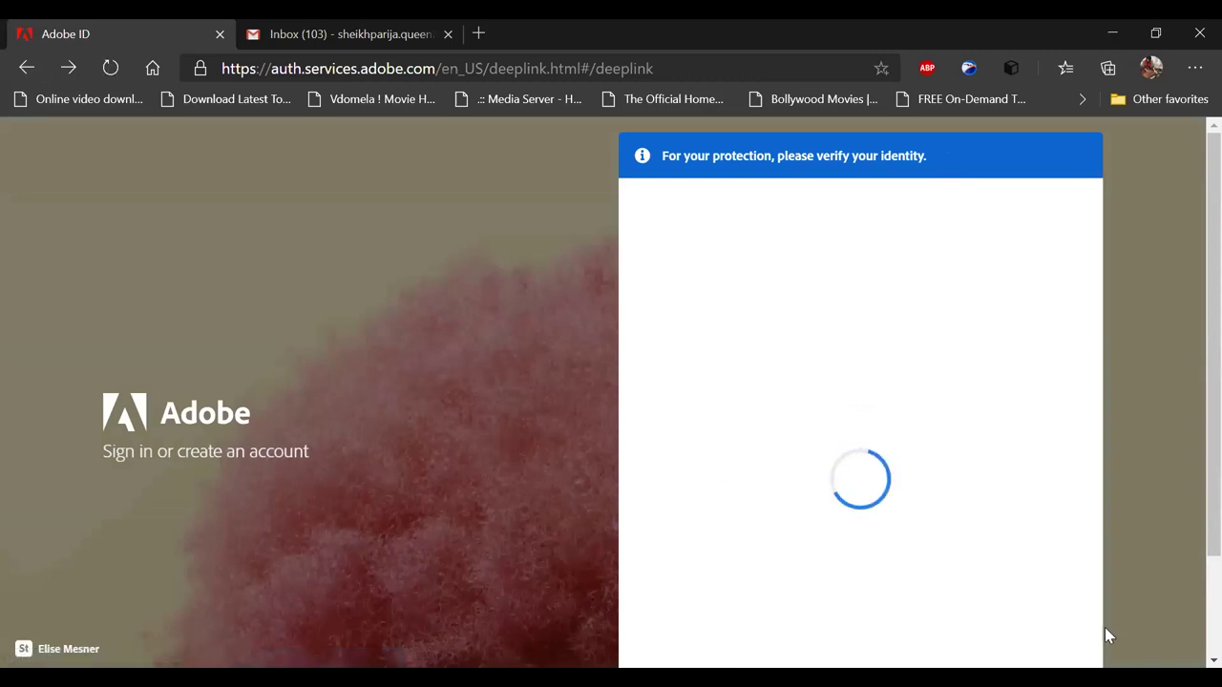
{"action": "left_click", "coordinate": [1009, 479]}
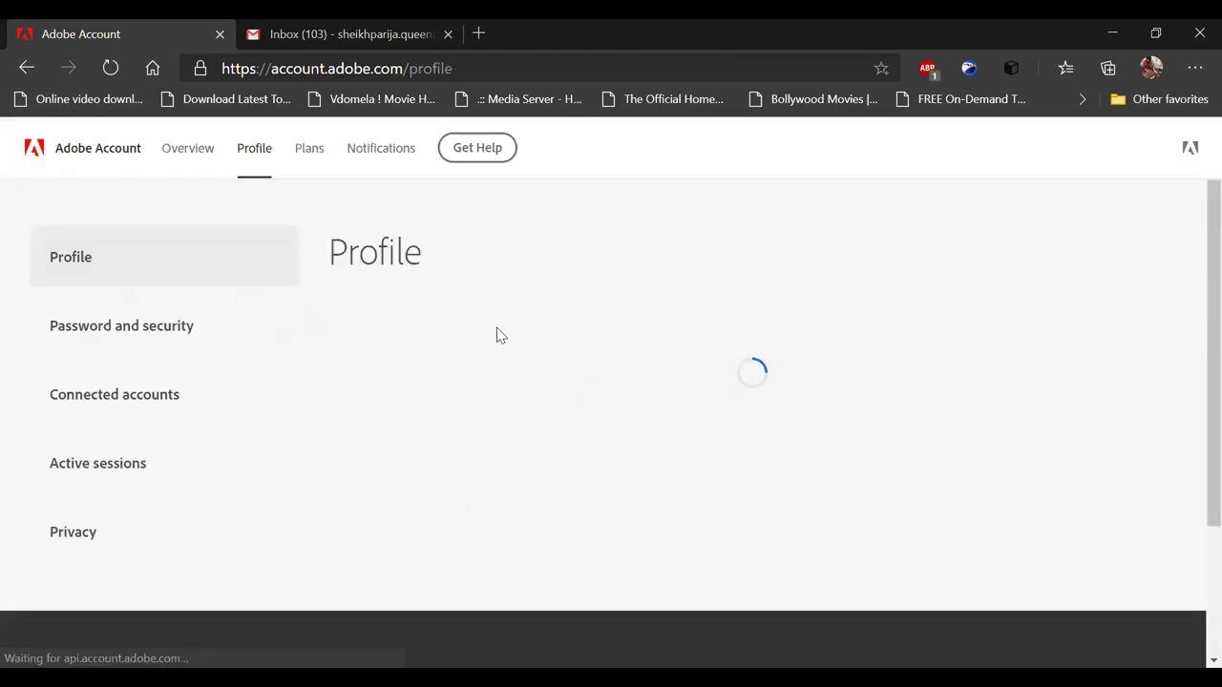
{"action": "scroll", "coordinate": [665, 409], "scroll_direction": "down", "scroll_amount": 2}
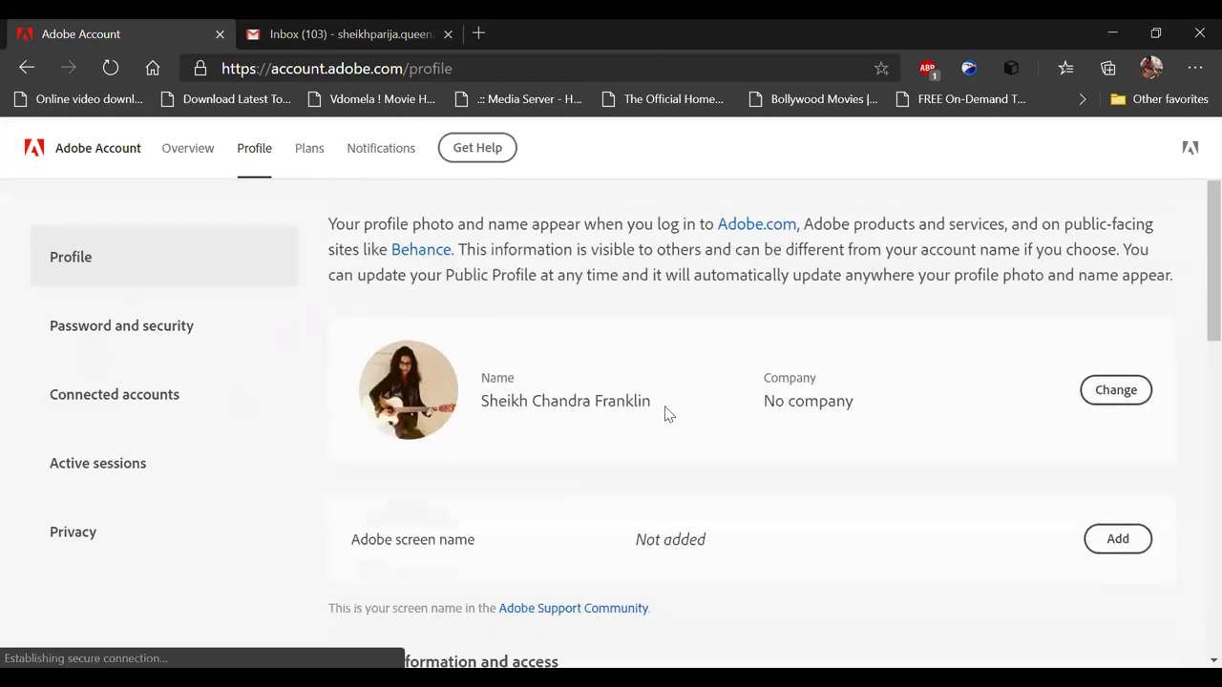
{"action": "left_click", "coordinate": [26, 68]}
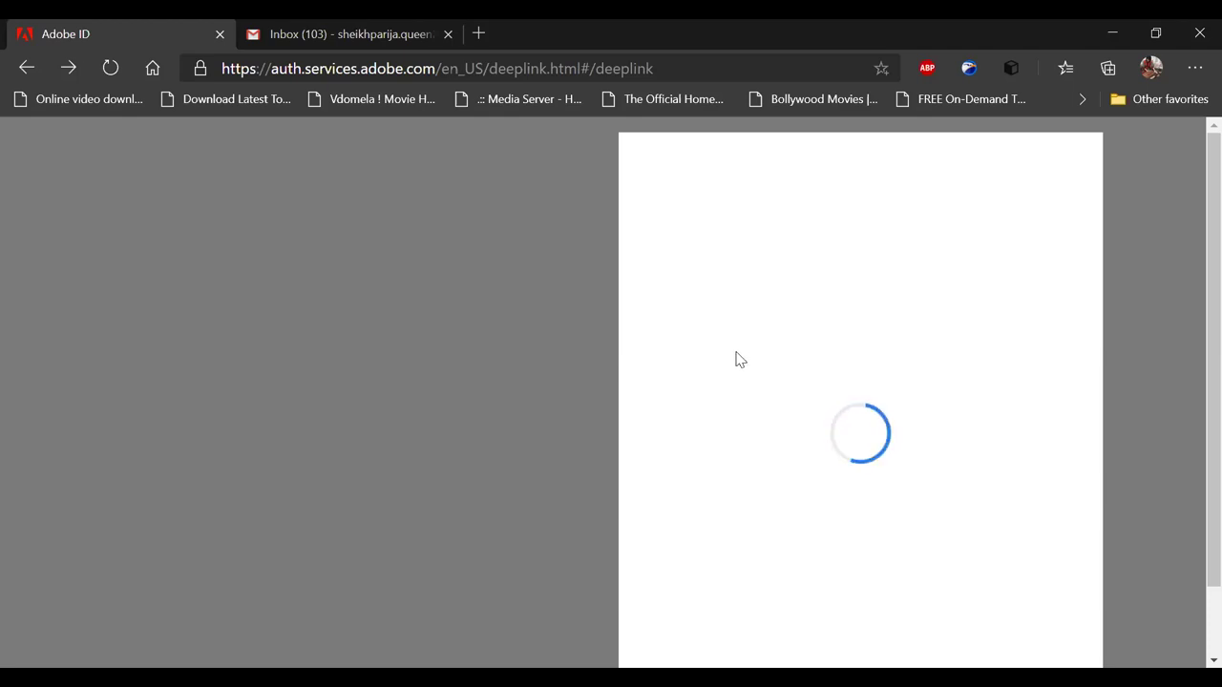
Close the Adobe ID tab and follow Behance's For You Work in Progress verify-email link.
{"action": "left_click", "coordinate": [221, 36]}
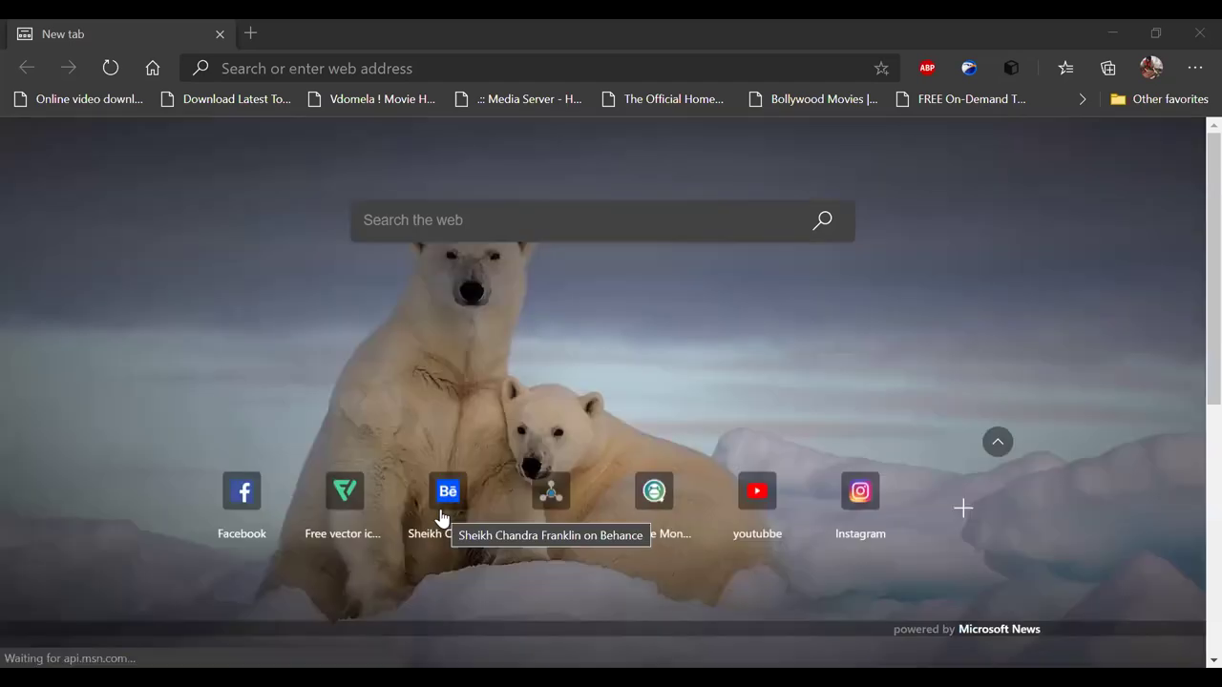
{"action": "left_click", "coordinate": [442, 518]}
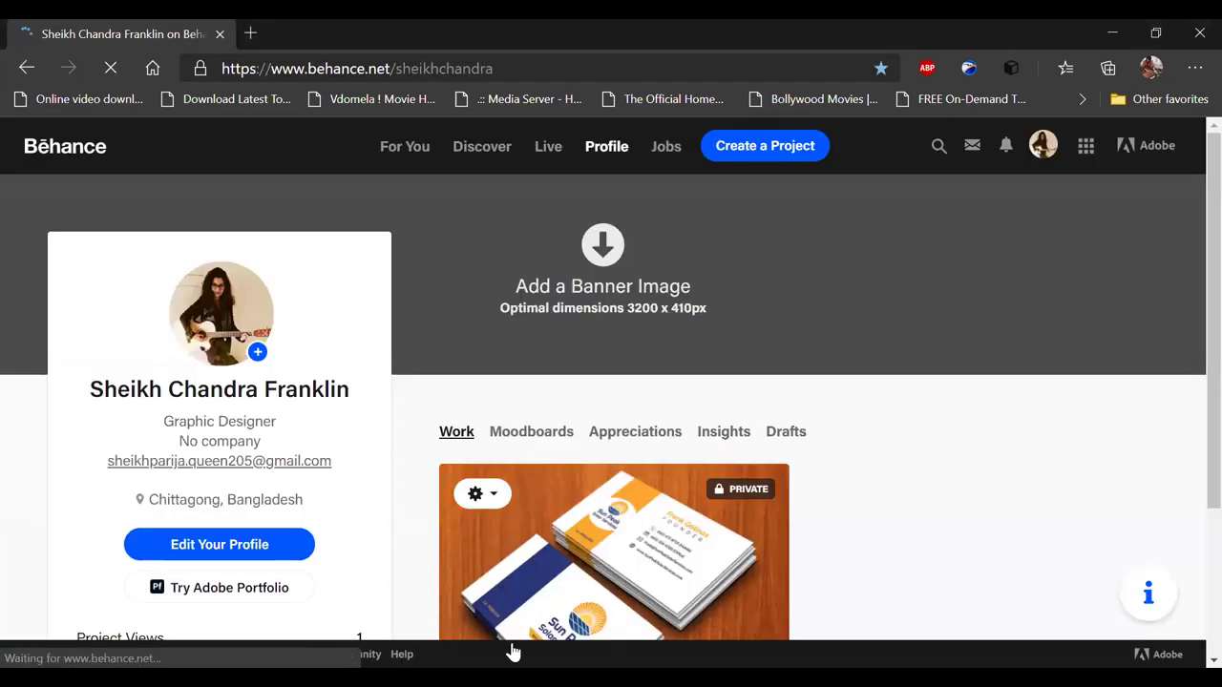
{"action": "left_click", "coordinate": [416, 150]}
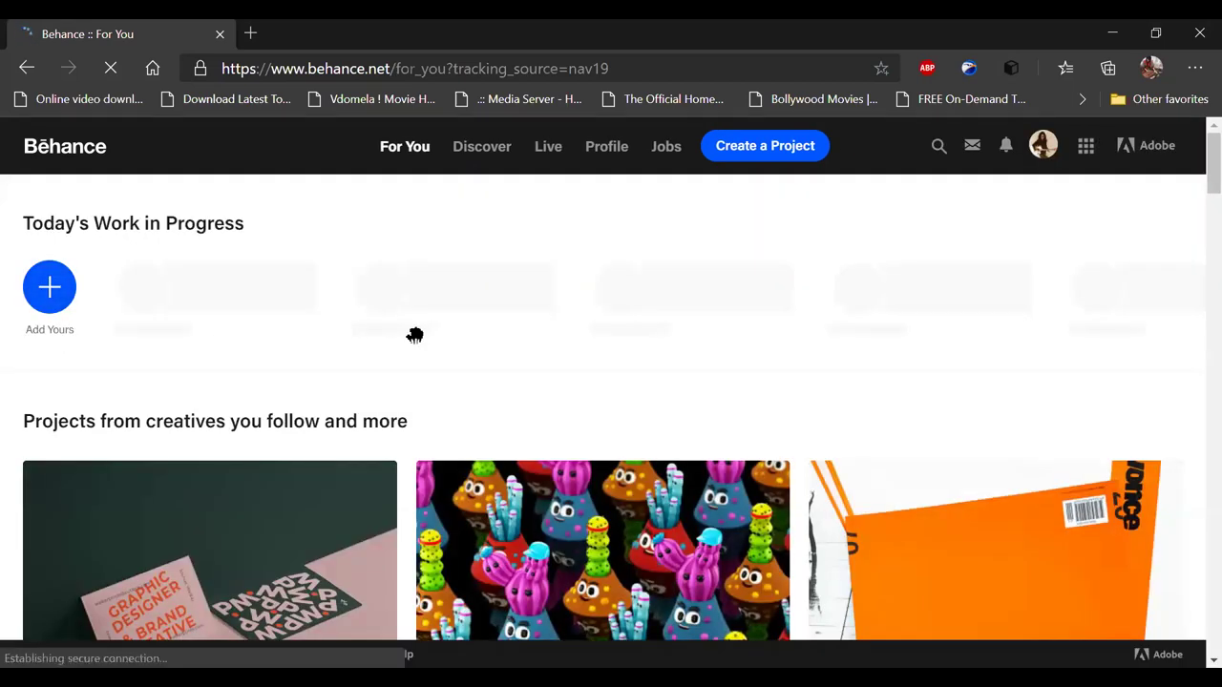
{"action": "left_click", "coordinate": [49, 289]}
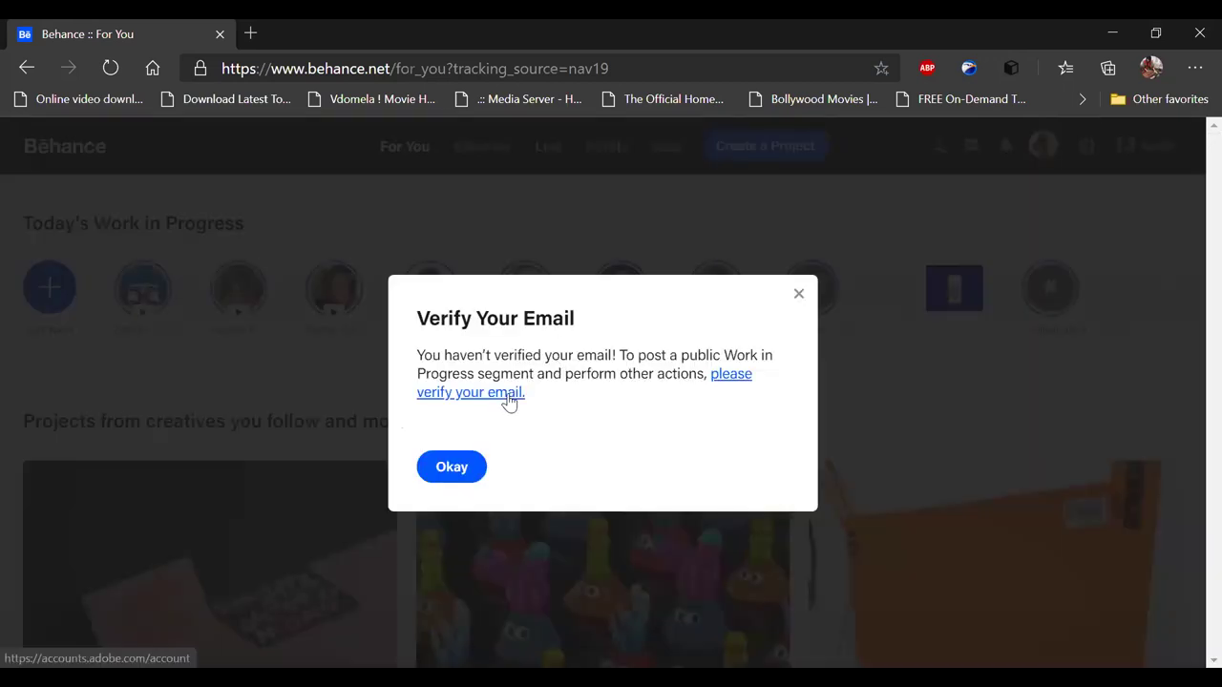
{"action": "left_click", "coordinate": [508, 399]}
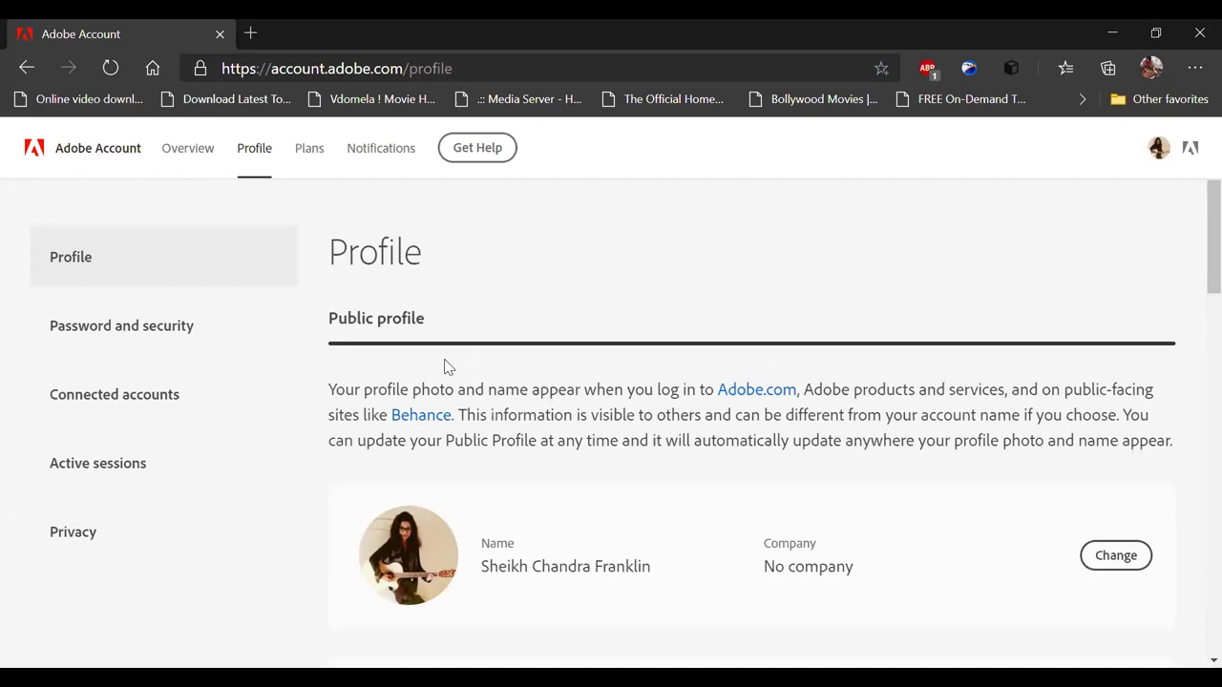
Scroll through the Adobe Account profile and start adding an Adobe screen name.
{"action": "scroll", "coordinate": [779, 463], "scroll_direction": "down", "scroll_amount": 1}
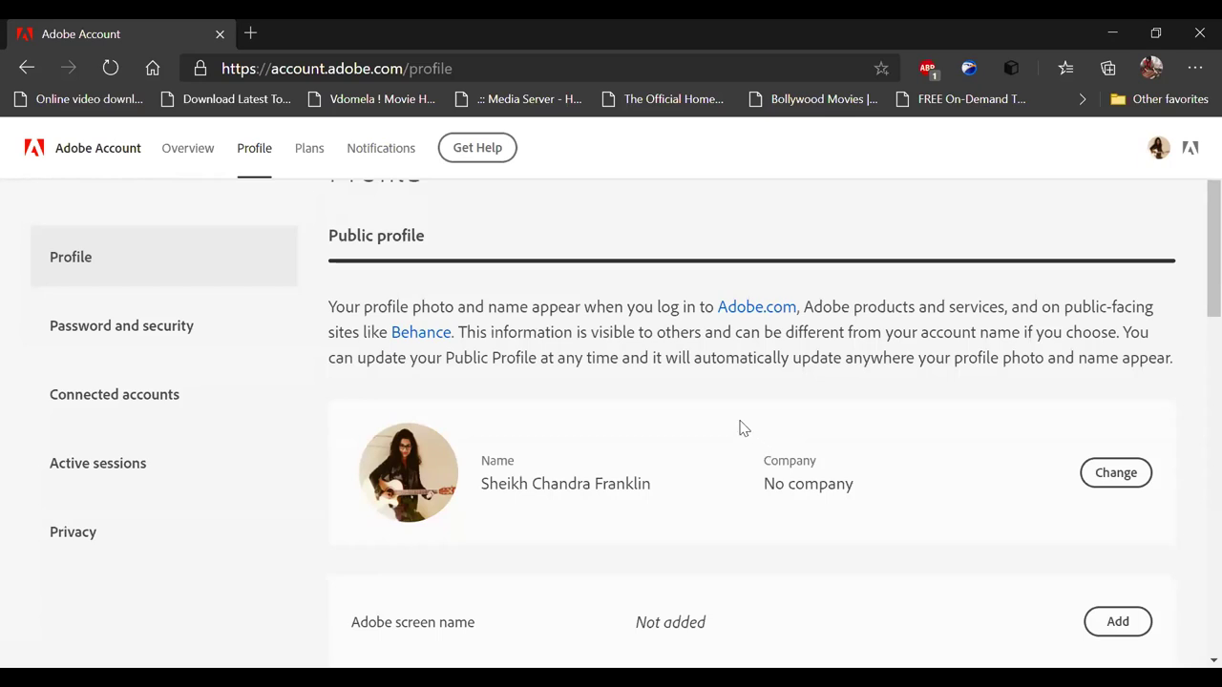
{"action": "scroll", "coordinate": [800, 411], "scroll_direction": "down", "scroll_amount": 3}
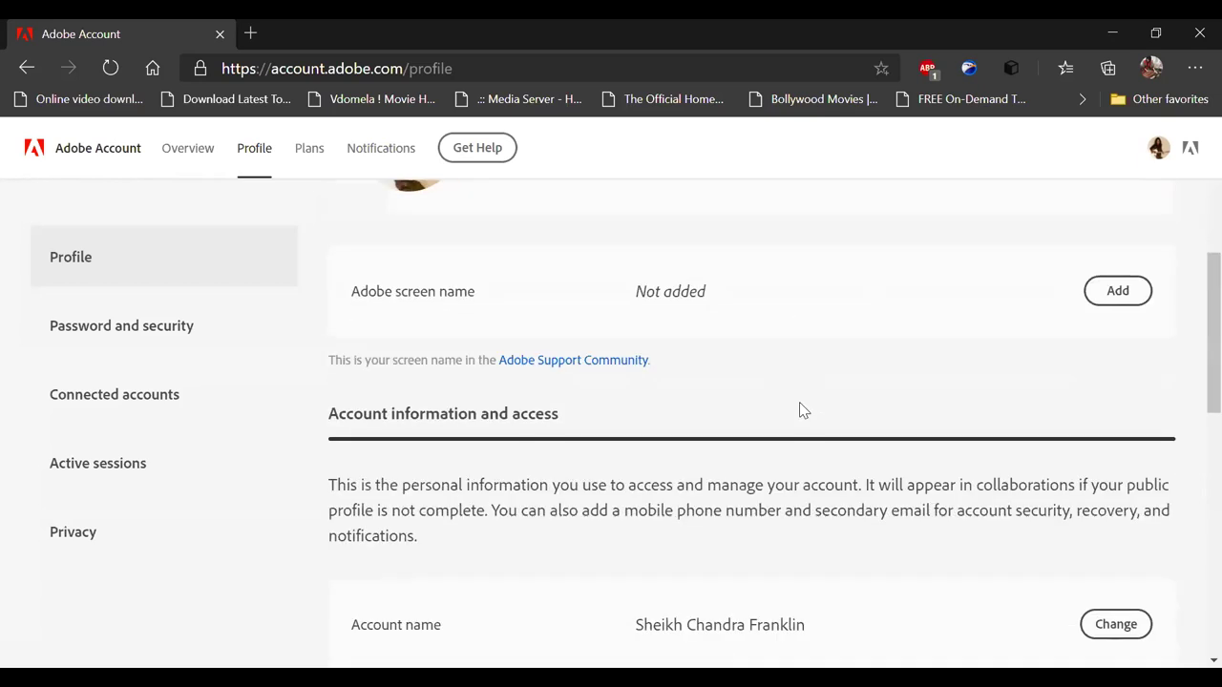
{"action": "scroll", "coordinate": [800, 410], "scroll_direction": "up", "scroll_amount": 2}
{"action": "scroll", "coordinate": [799, 411], "scroll_direction": "down", "scroll_amount": 3}
{"action": "scroll", "coordinate": [799, 410], "scroll_direction": "down", "scroll_amount": 3}
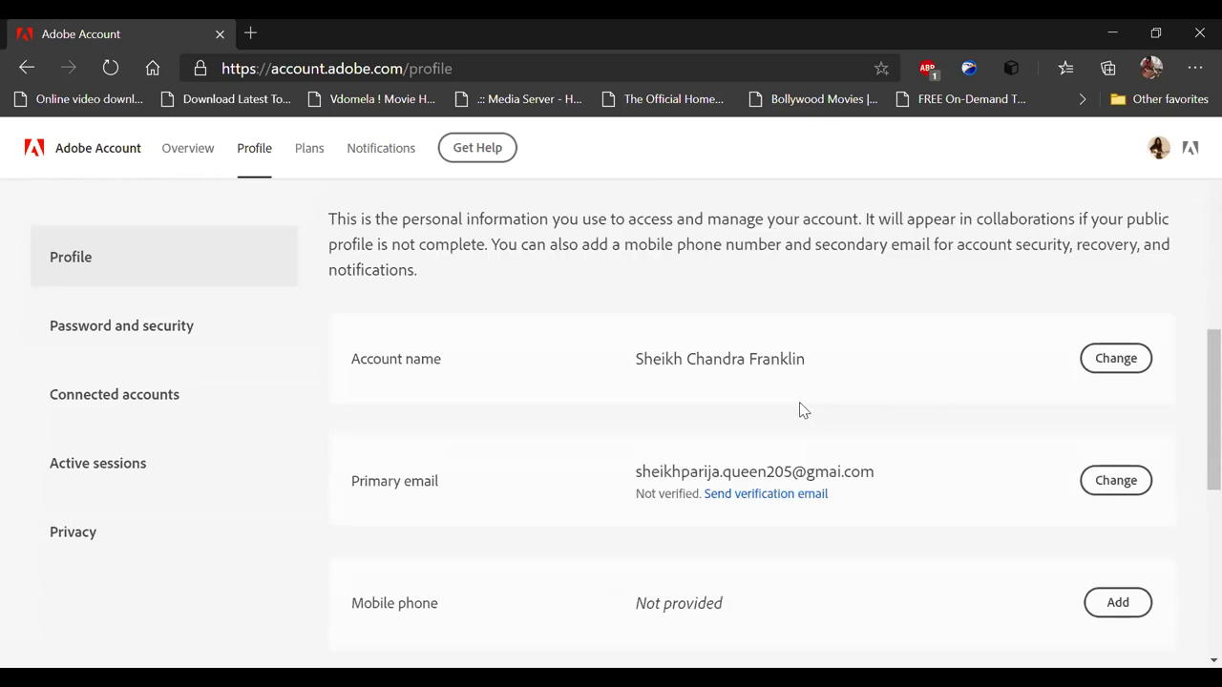
{"action": "scroll", "coordinate": [808, 441], "scroll_direction": "up", "scroll_amount": 4}
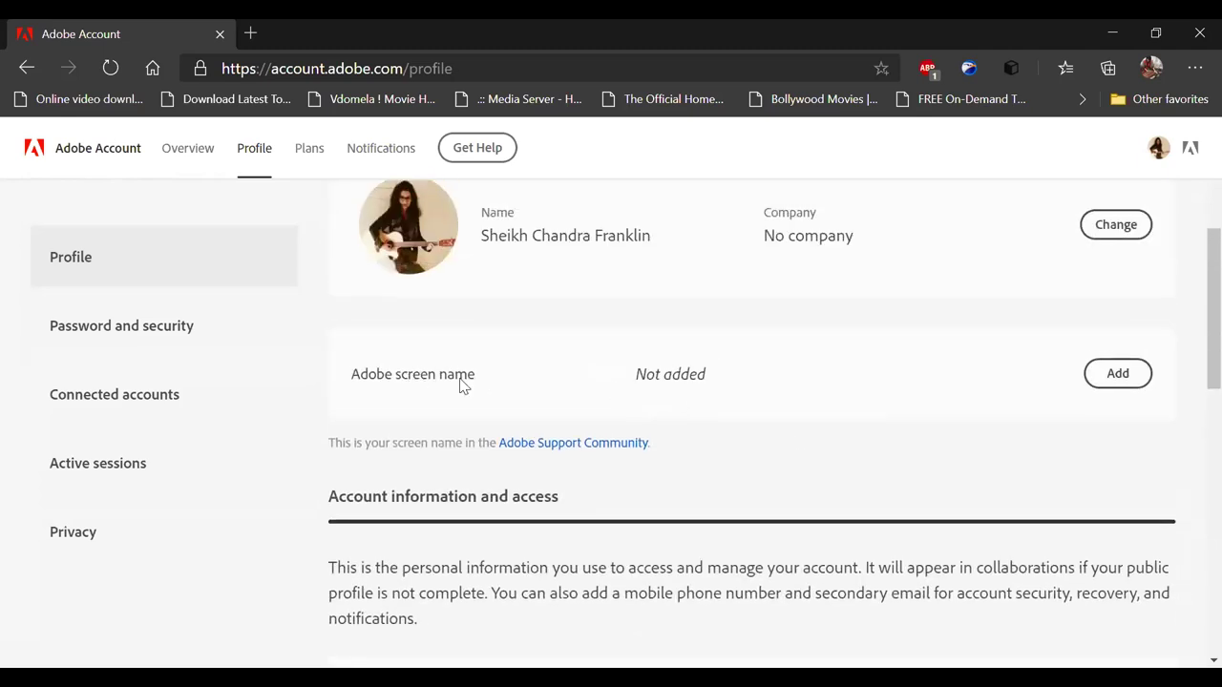
{"action": "left_click", "coordinate": [1107, 378]}
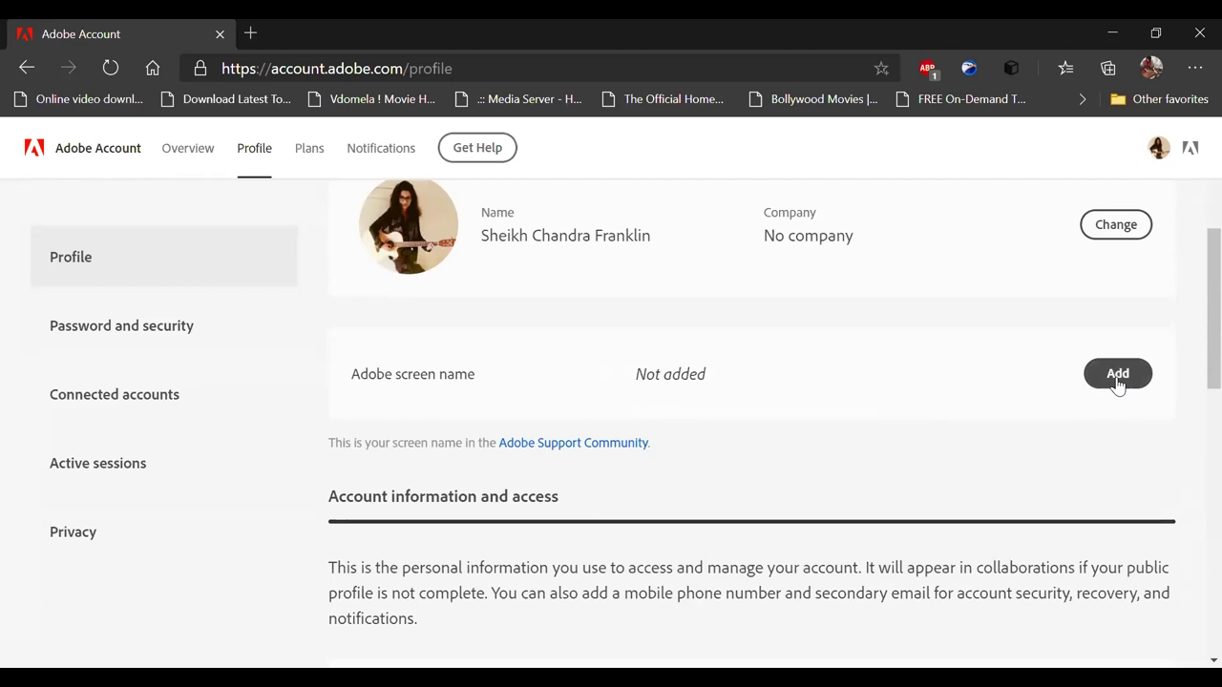
Send a verification email to the primary address and open a new browser tab.
{"action": "scroll", "coordinate": [1113, 401], "scroll_direction": "down", "scroll_amount": 2}
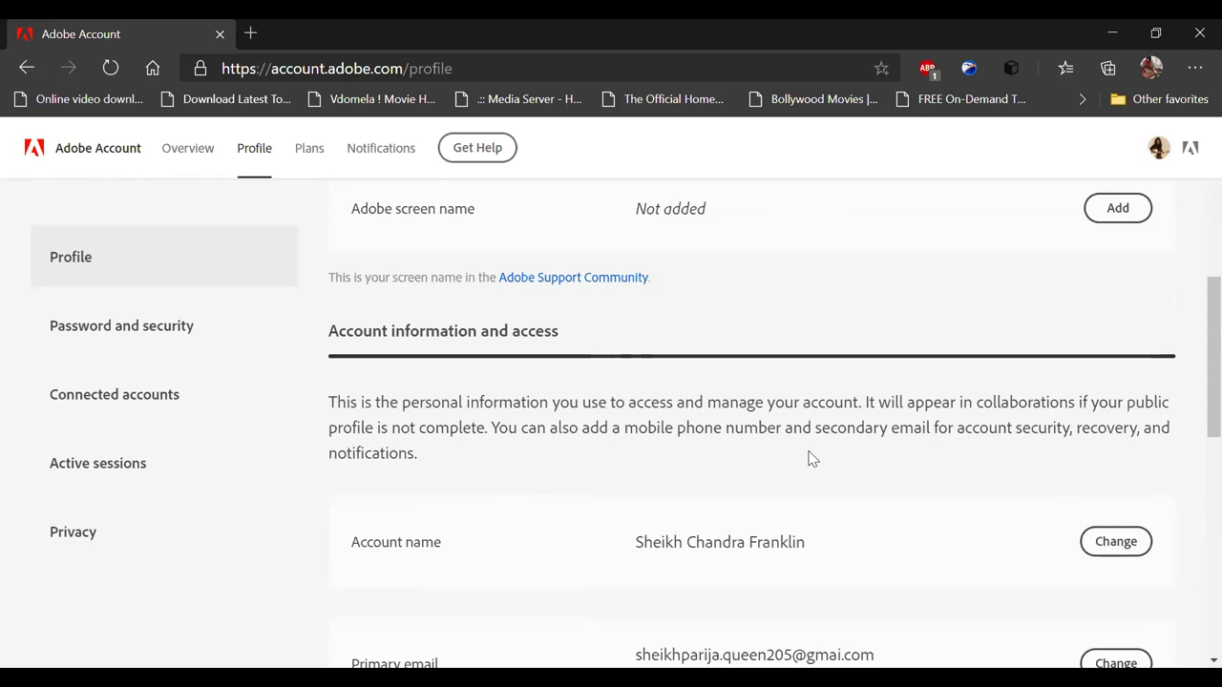
{"action": "scroll", "coordinate": [807, 458], "scroll_direction": "down", "scroll_amount": 3}
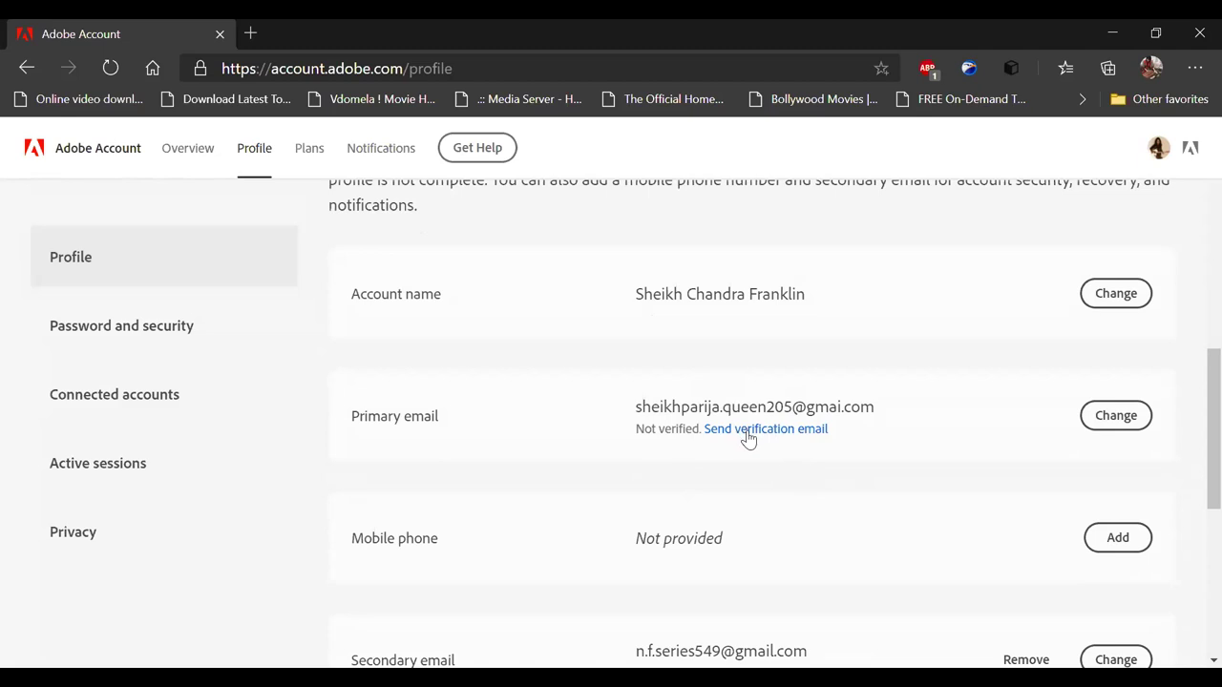
{"action": "left_click", "coordinate": [748, 437]}
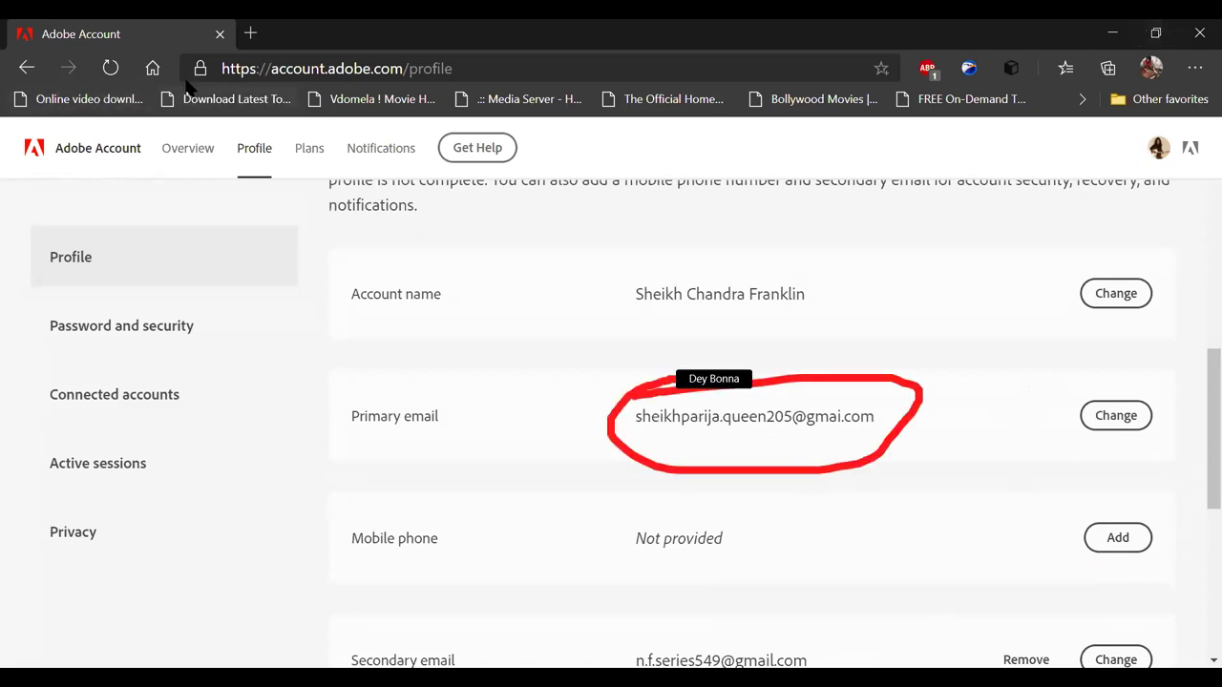
{"action": "left_click", "coordinate": [250, 32]}
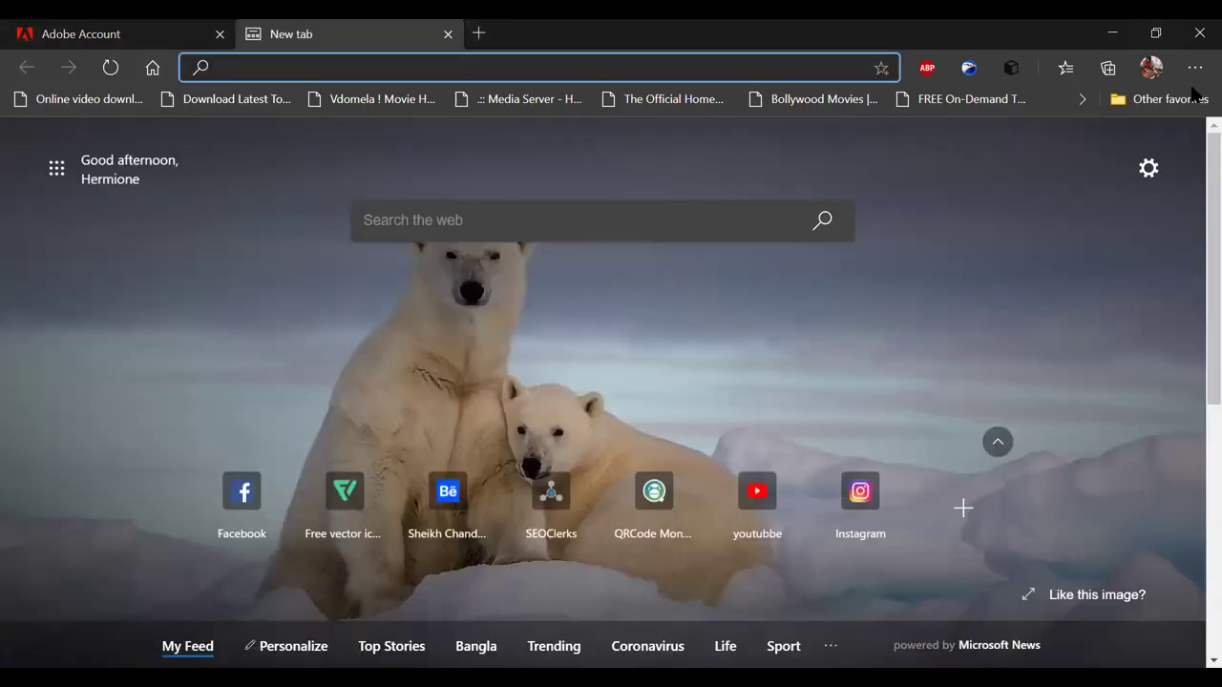
Open the Gmail inbox from the bookmarks, then return to the Adobe Account profile tab.
{"action": "left_click", "coordinate": [1081, 99]}
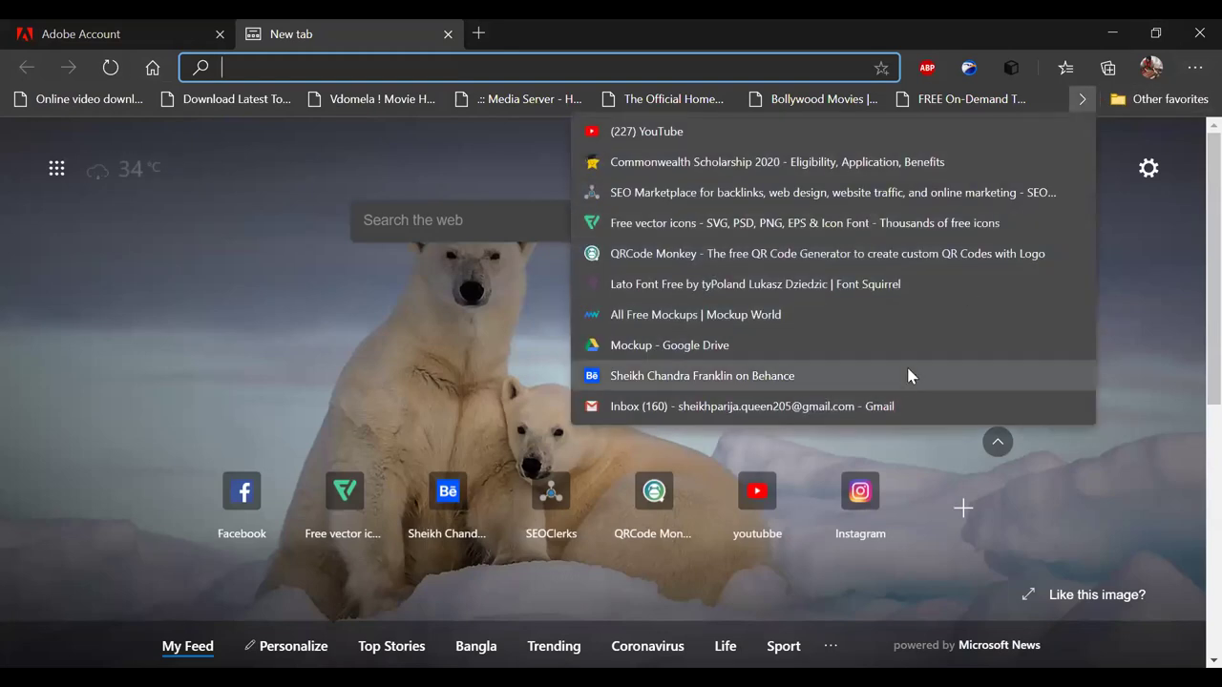
{"action": "left_click", "coordinate": [890, 406]}
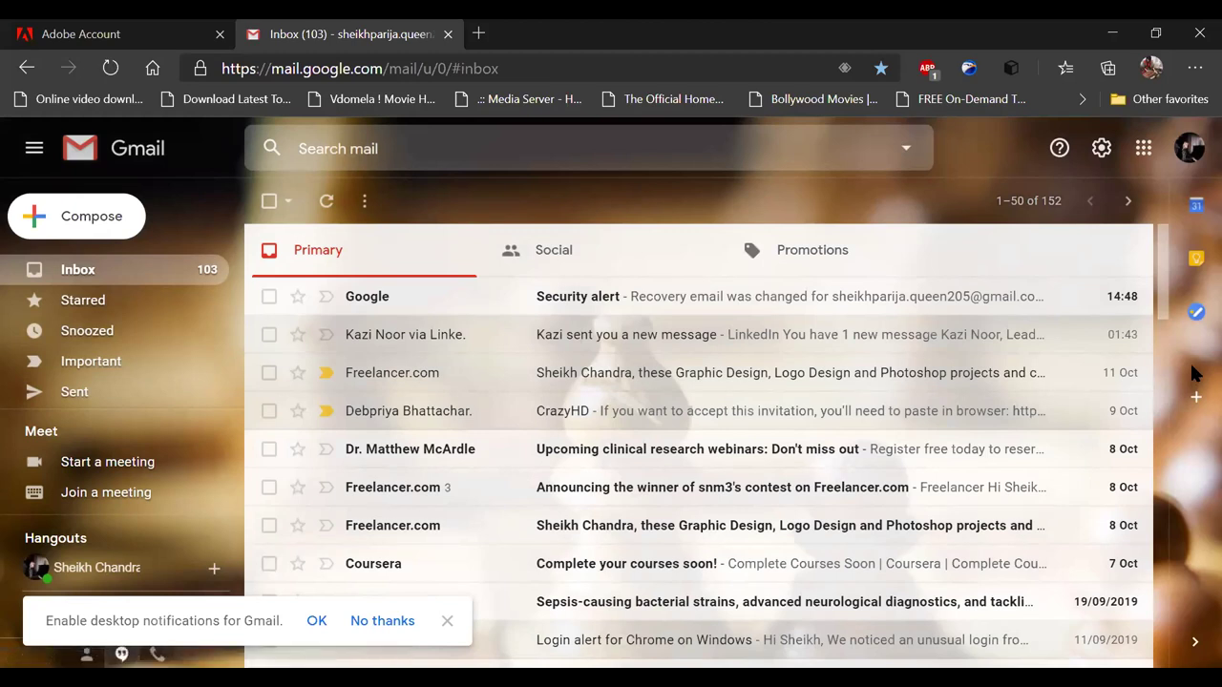
{"action": "left_click", "coordinate": [87, 32]}
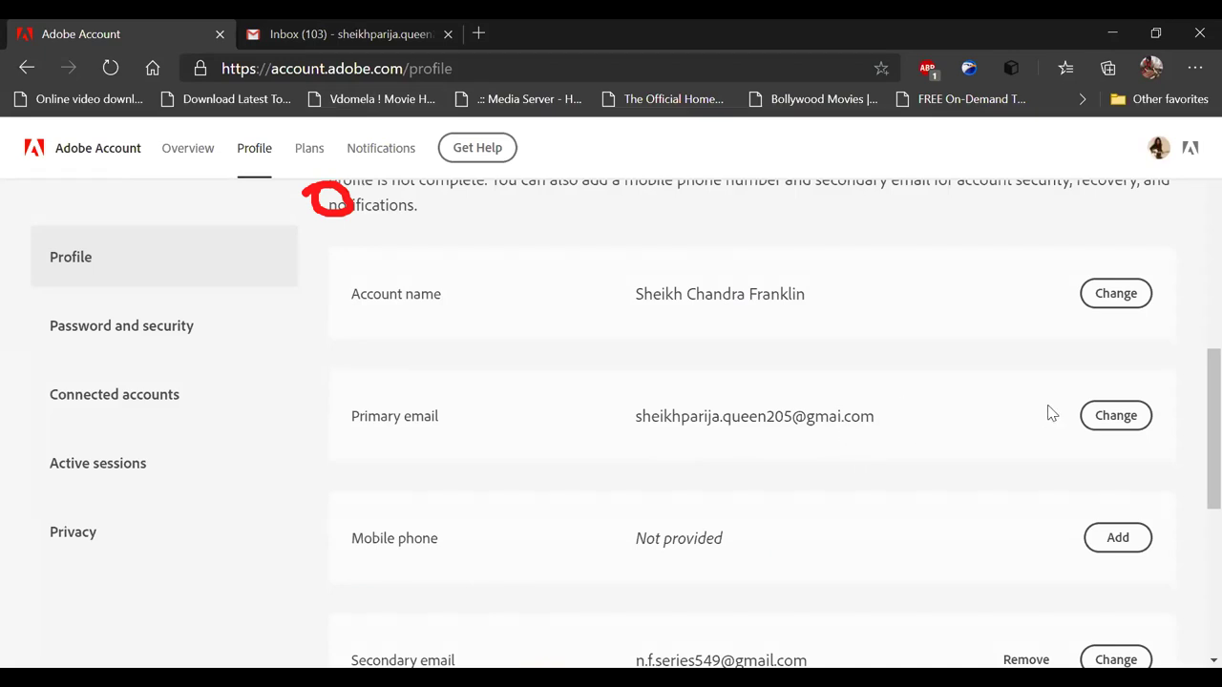
Try fixing the primary email by inserting a missing 'l', then cancel after the error.
{"action": "left_click", "coordinate": [1117, 416]}
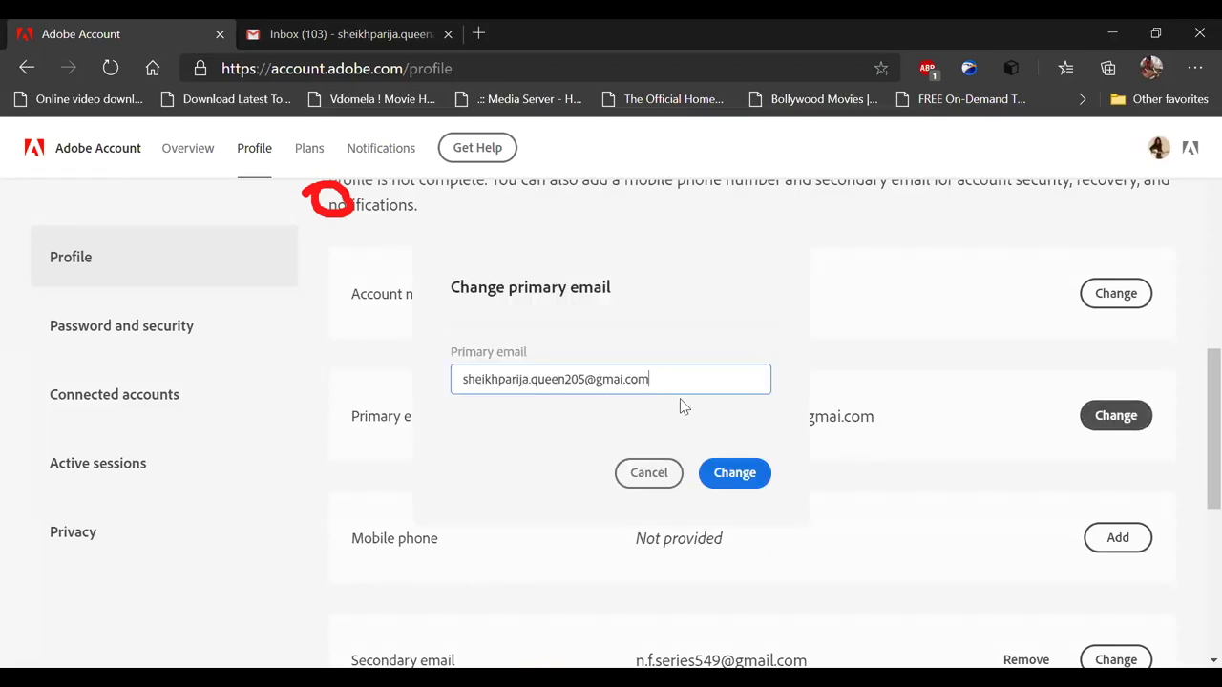
{"action": "left_click", "coordinate": [625, 379]}
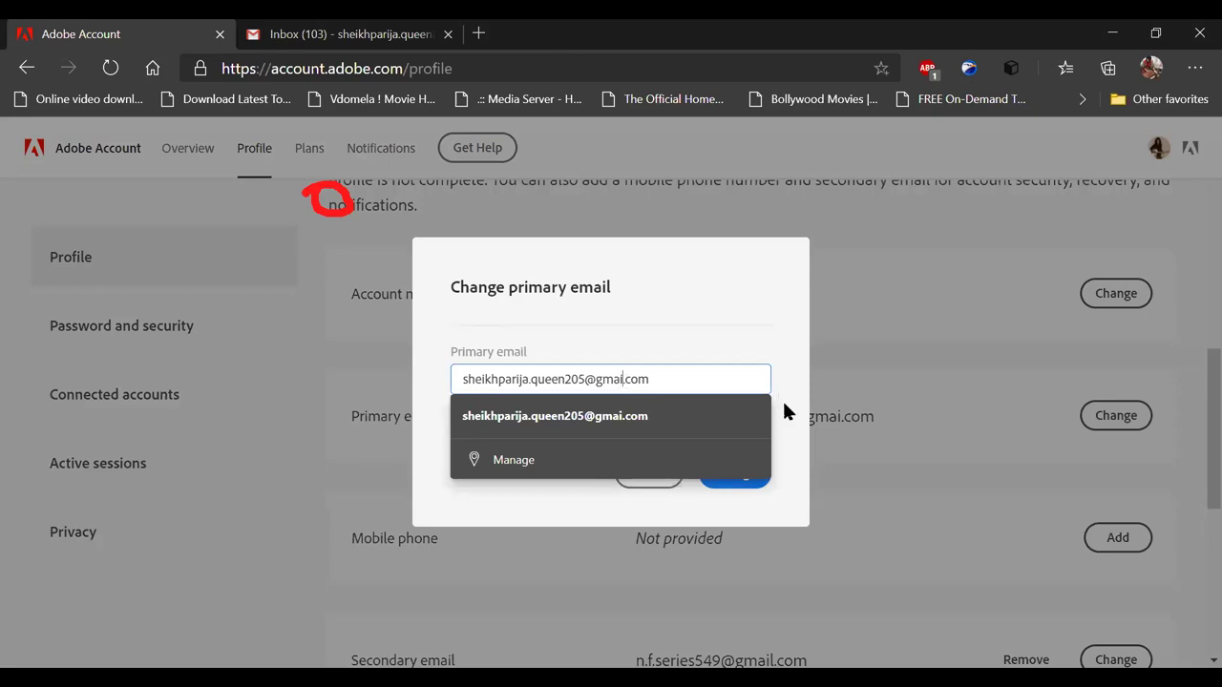
{"action": "type", "text": "l"}
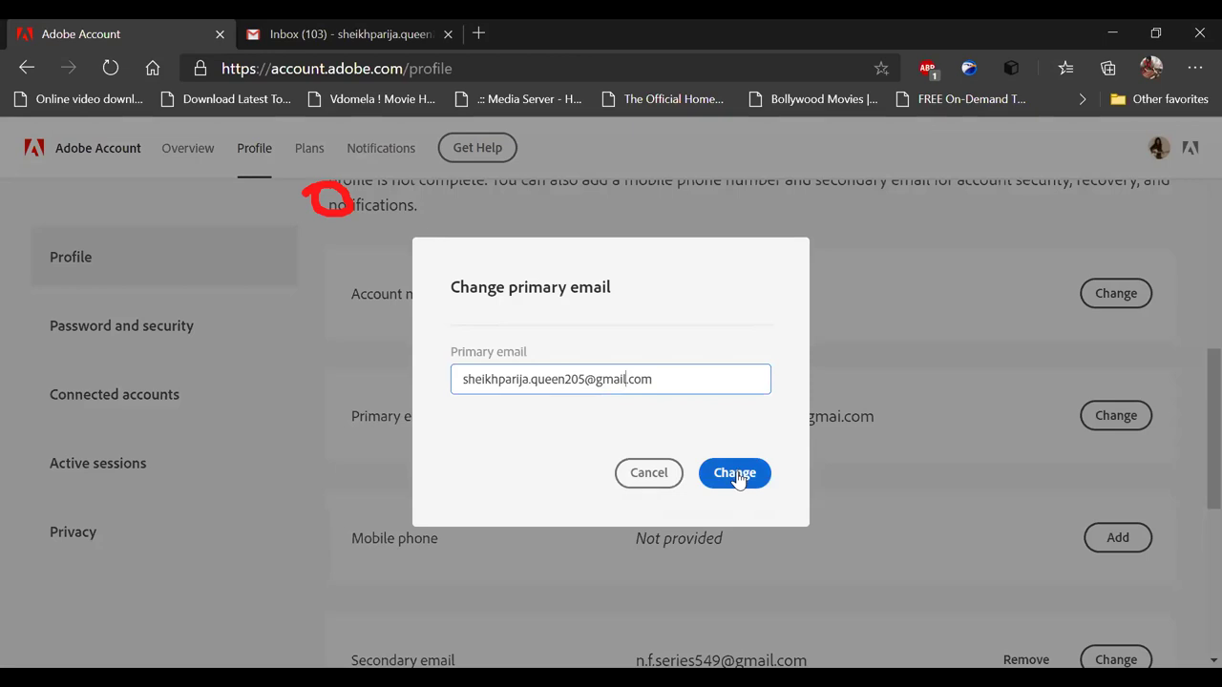
{"action": "left_click", "coordinate": [736, 474]}
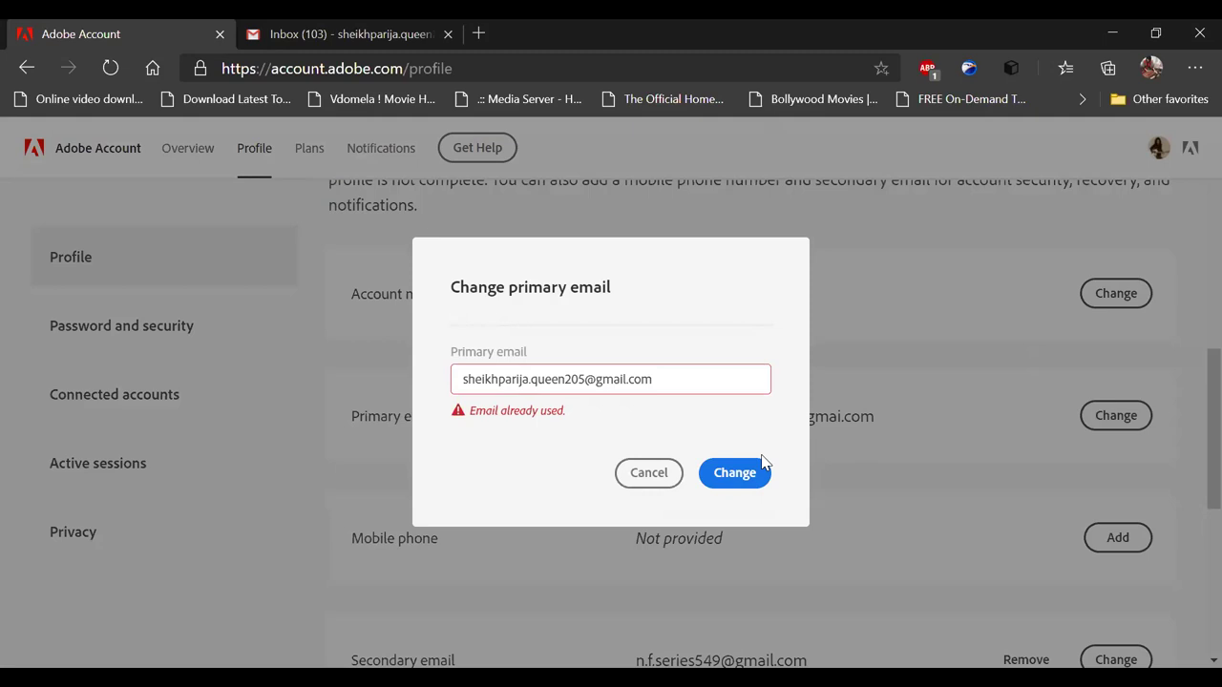
{"action": "left_click", "coordinate": [664, 474]}
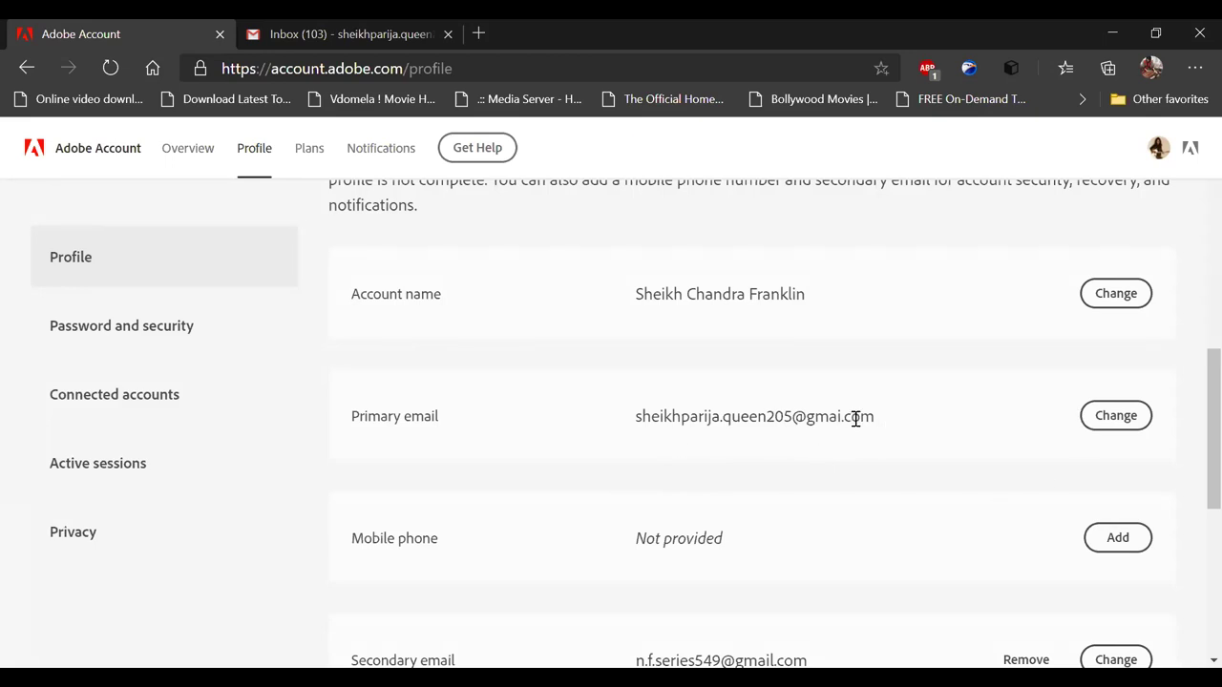
Reopen the primary email change and resubmit the address with the 'l' correction.
{"action": "left_click", "coordinate": [1118, 425]}
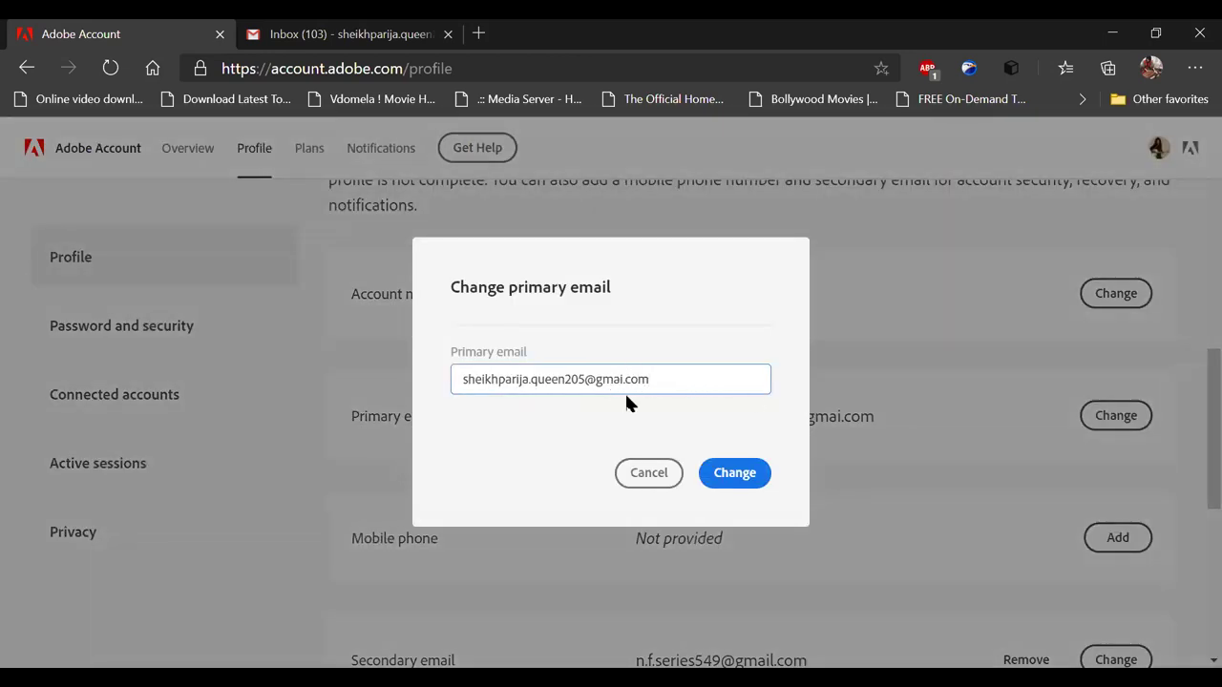
{"action": "left_click", "coordinate": [623, 379]}
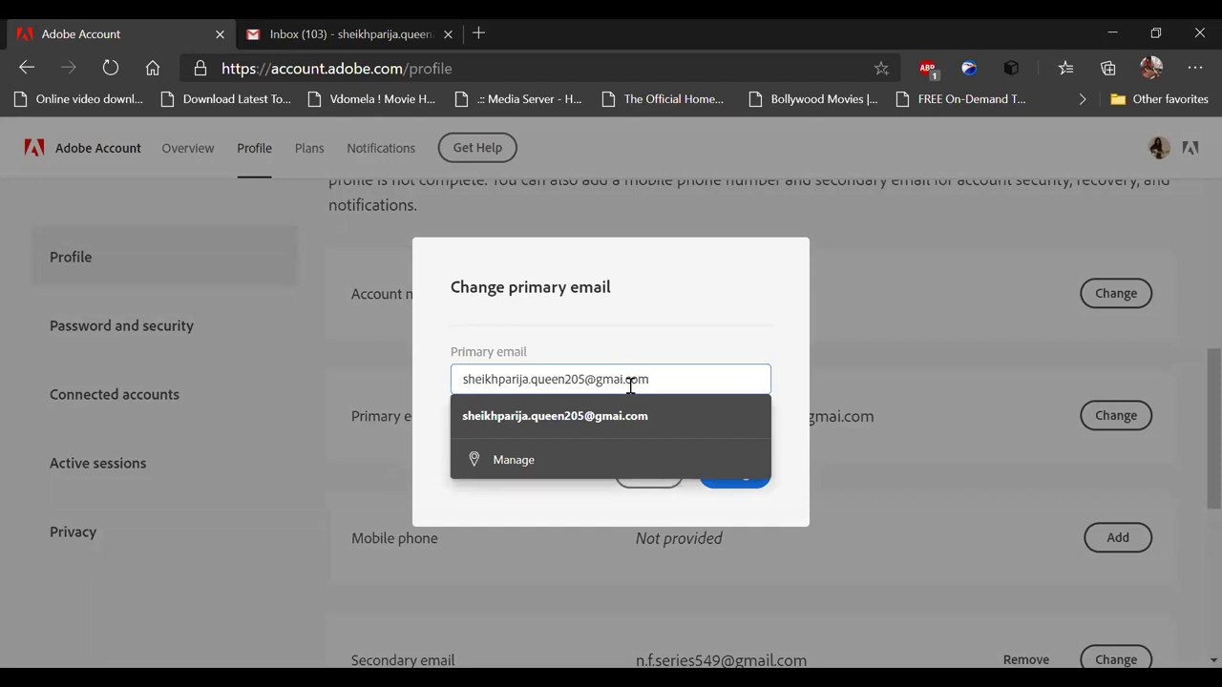
{"action": "left_click", "coordinate": [624, 381]}
{"action": "type", "text": "l"}
{"action": "left_click", "coordinate": [729, 471]}
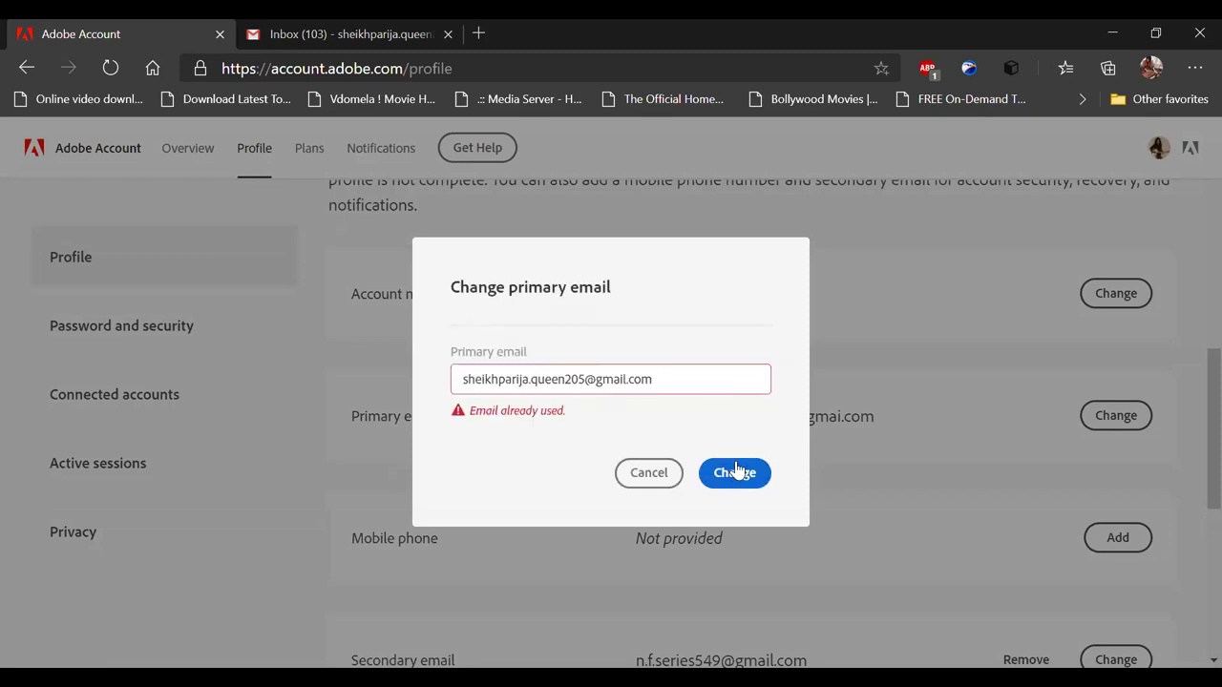
Replace the primary email with the other saved address from autofill and submit.
{"action": "left_click", "coordinate": [686, 383]}
{"action": "key", "text": "BackSpace"}
{"action": "key", "text": "BackSpace"}
{"action": "key", "text": "BackSpace"}
{"action": "key", "text": "BackSpace"}
{"action": "key", "text": "BackSpace"}
{"action": "key", "text": "BackSpace"}
{"action": "key", "text": "BackSpace"}
{"action": "key", "text": "BackSpace"}
{"action": "key", "text": "BackSpace"}
{"action": "key", "text": "BackSpace"}
{"action": "key", "text": "BackSpace"}
{"action": "key", "text": "BackSpace"}
{"action": "key", "text": "BackSpace"}
{"action": "key", "text": "BackSpace"}
{"action": "key", "text": "BackSpace"}
{"action": "key", "text": "BackSpace"}
{"action": "key", "text": "BackSpace"}
{"action": "key", "text": "BackSpace"}
{"action": "key", "text": "BackSpace"}
{"action": "key", "text": "BackSpace"}
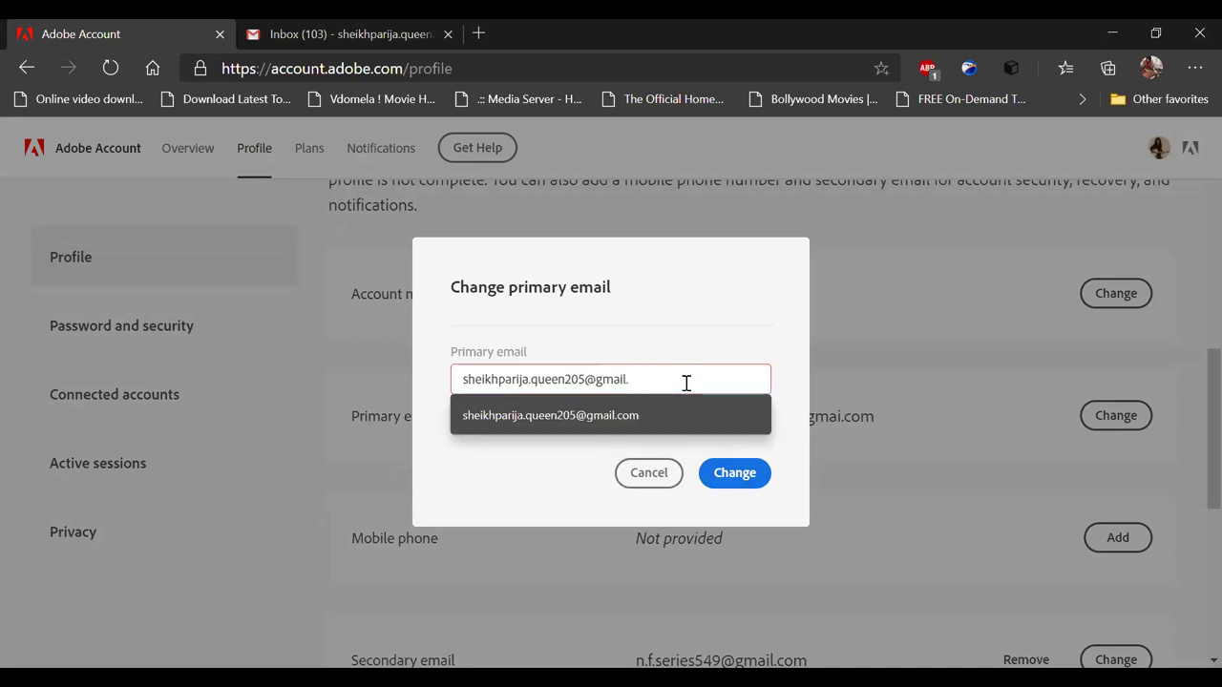
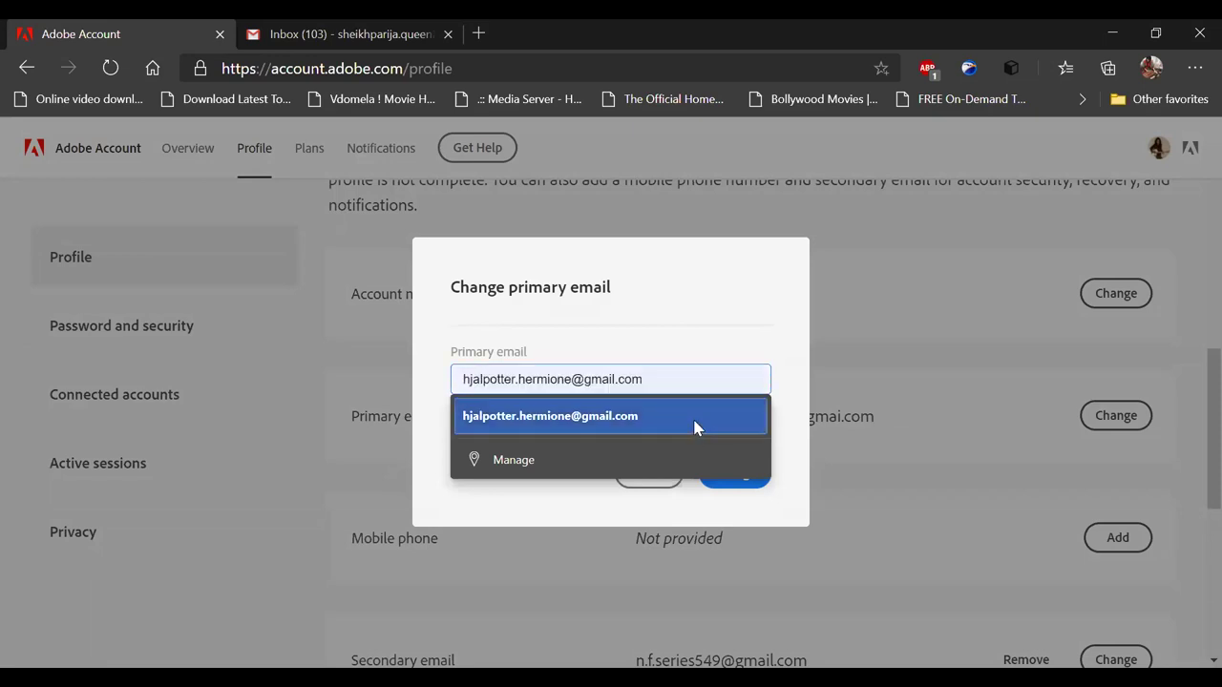
{"action": "left_click", "coordinate": [695, 428]}
{"action": "left_click", "coordinate": [732, 475]}
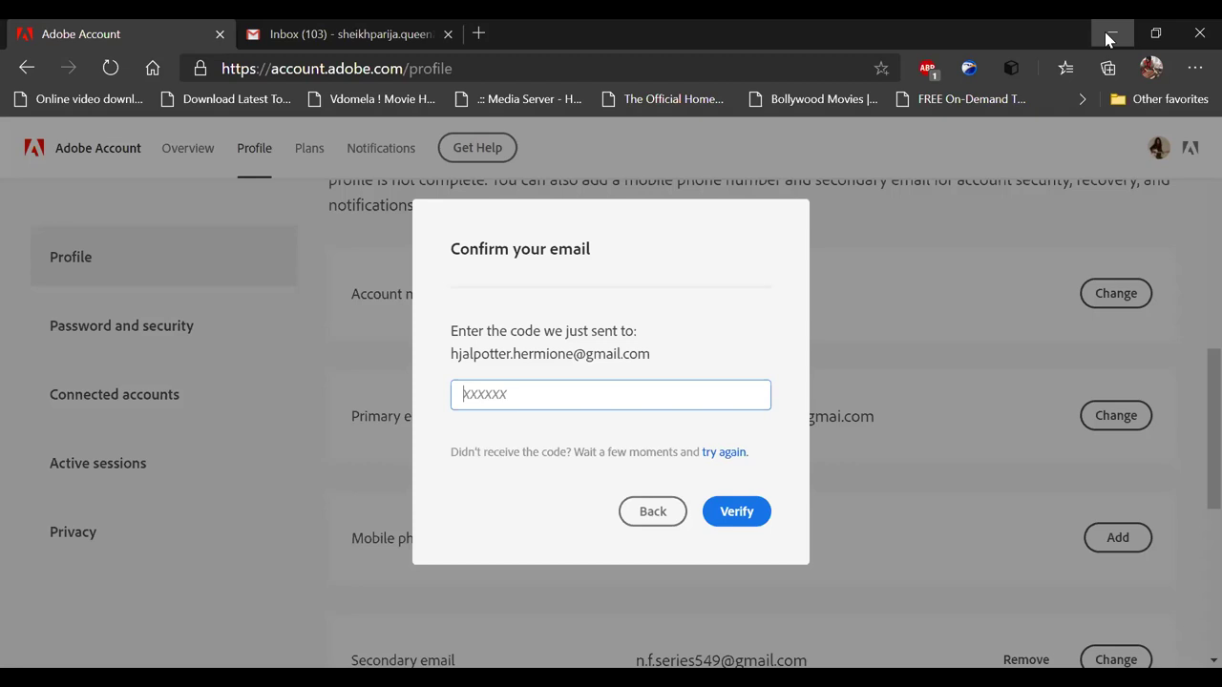
Enter the emailed verification code, correct its last digit, and submit it with Verify.
{"action": "left_click", "coordinate": [604, 422]}
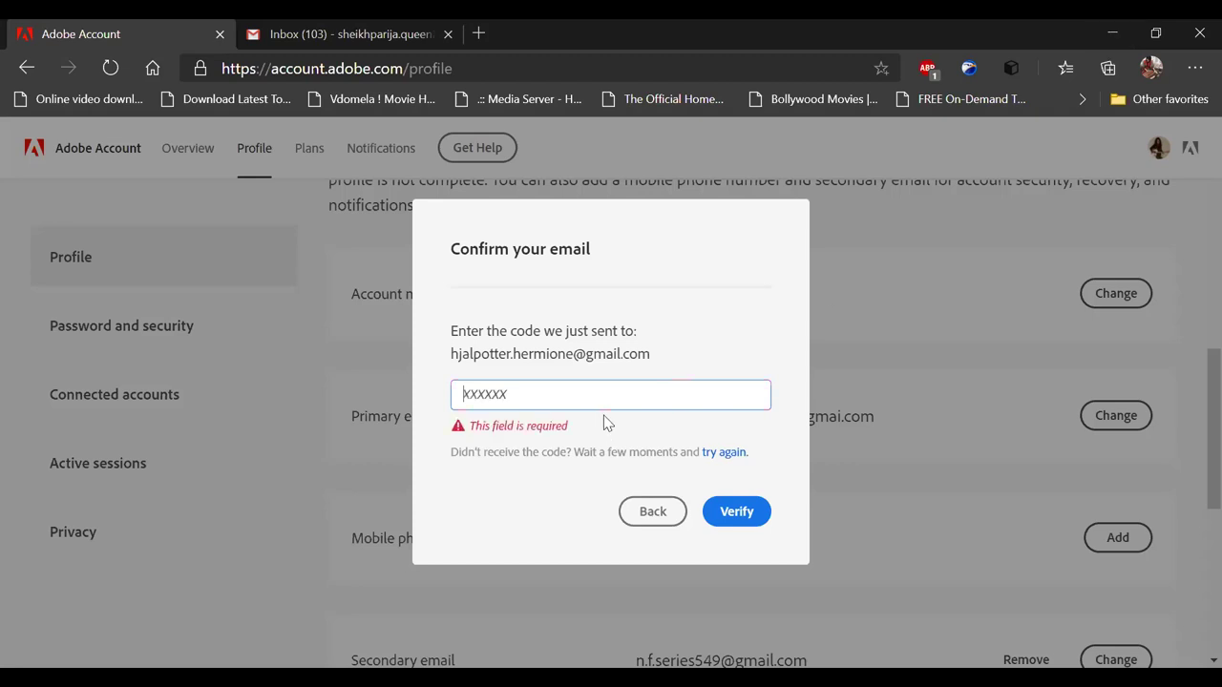
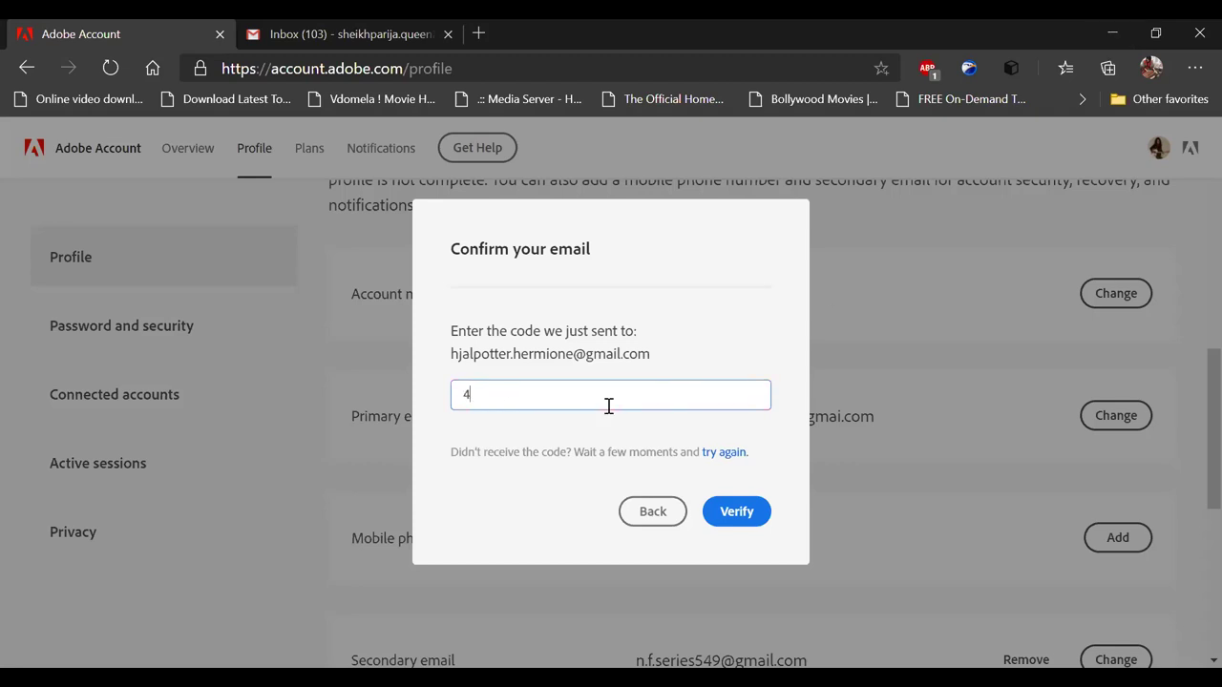
{"action": "key", "text": "alt+Tab"}
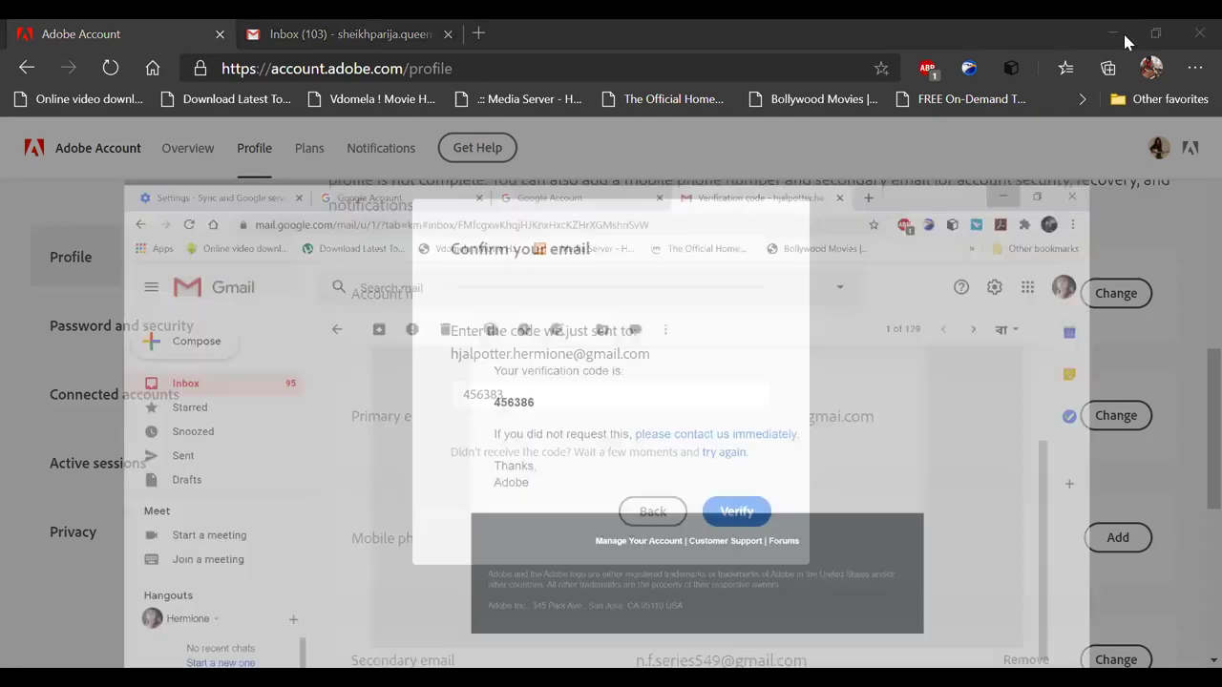
{"action": "left_click", "coordinate": [591, 400]}
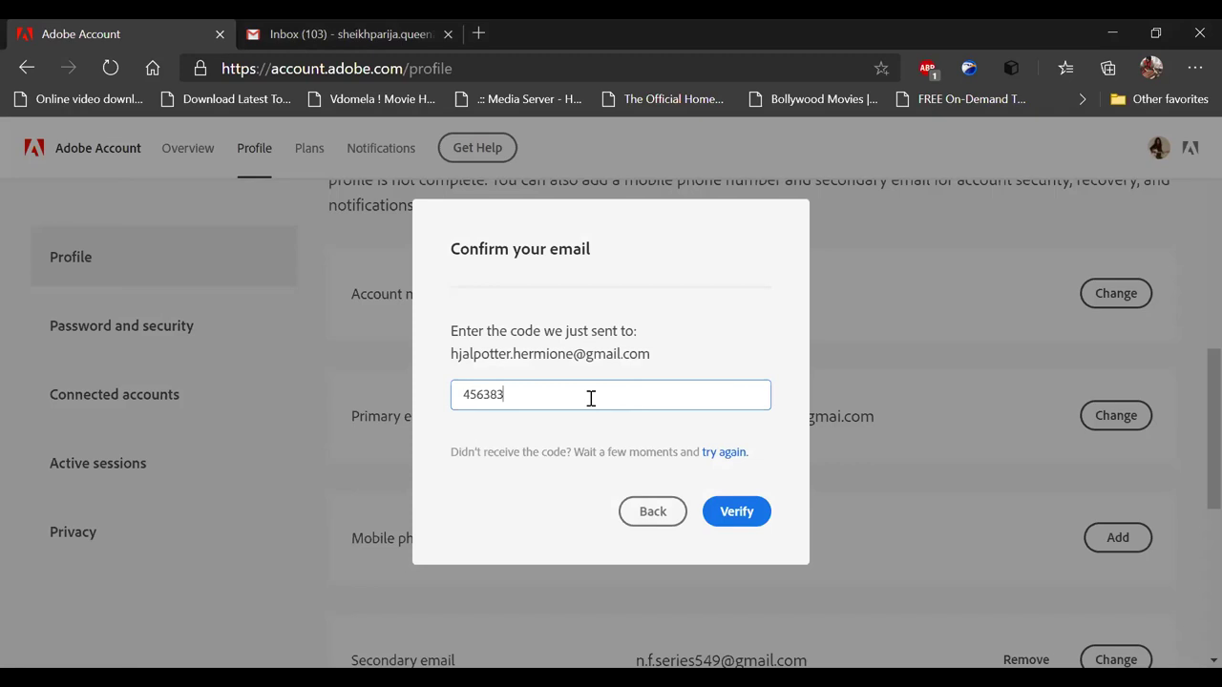
{"action": "key", "text": "BackSpace"}
{"action": "type", "text": "6"}
{"action": "left_click", "coordinate": [739, 511]}
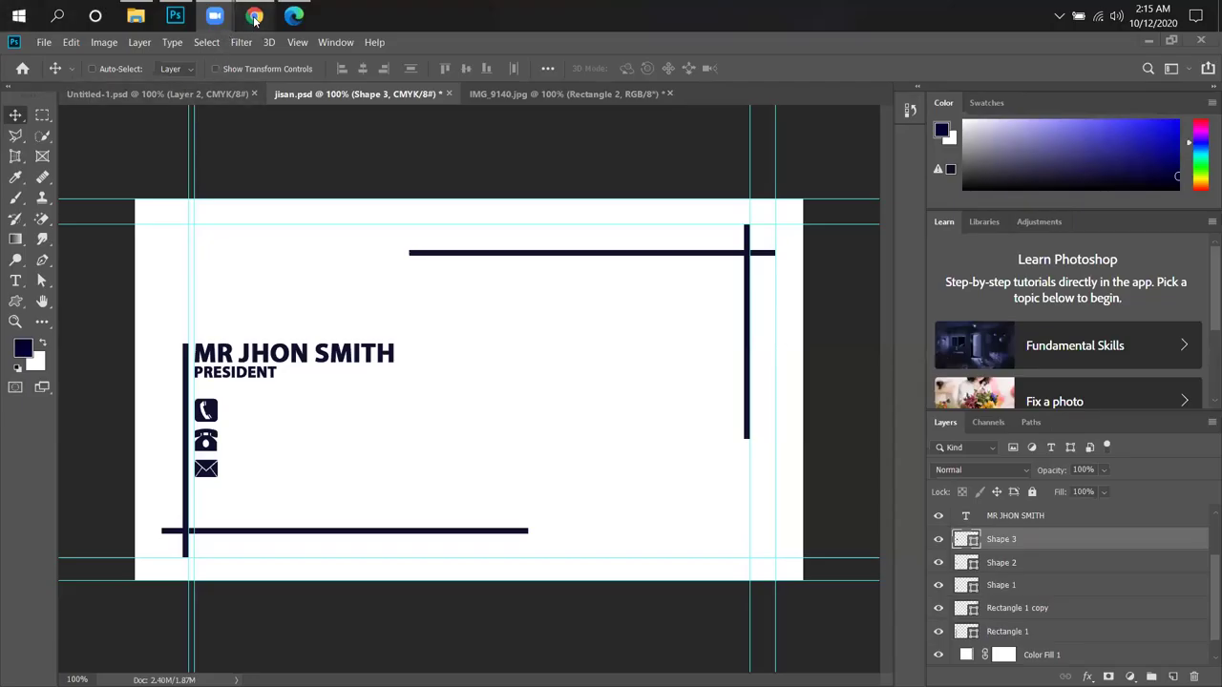
Bring the Chrome window with the Behance For You feed in front of Photoshop.
{"action": "left_click", "coordinate": [254, 16]}
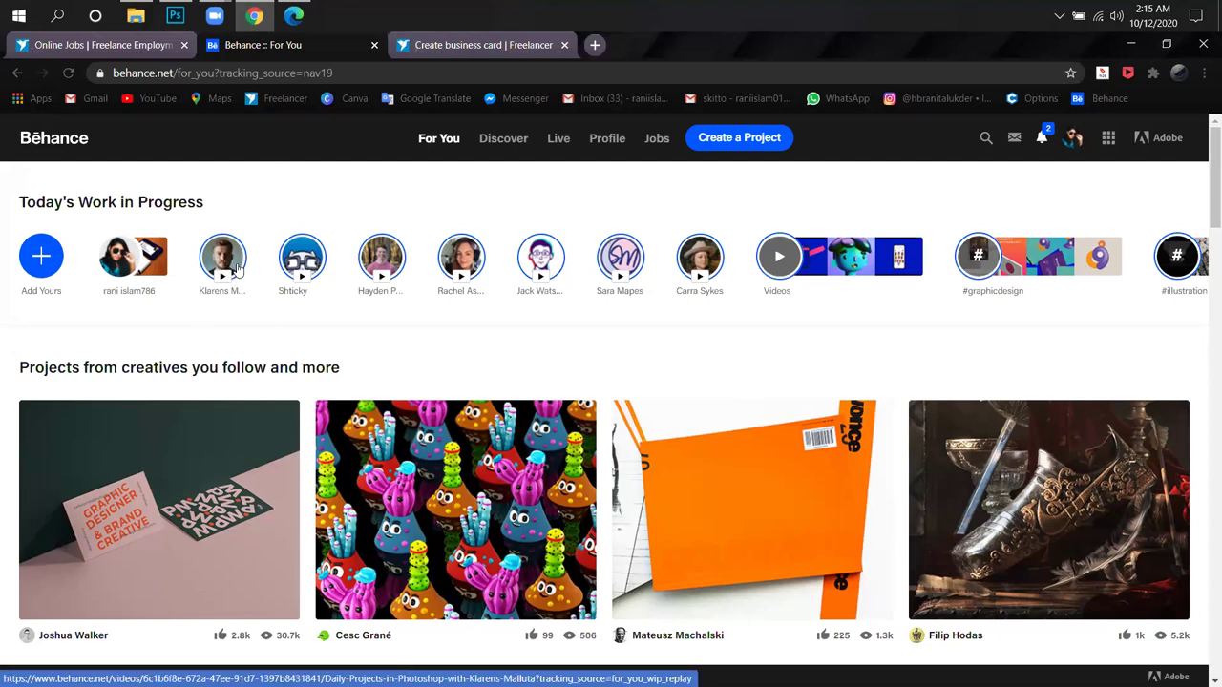
{"action": "left_click", "coordinate": [239, 271]}
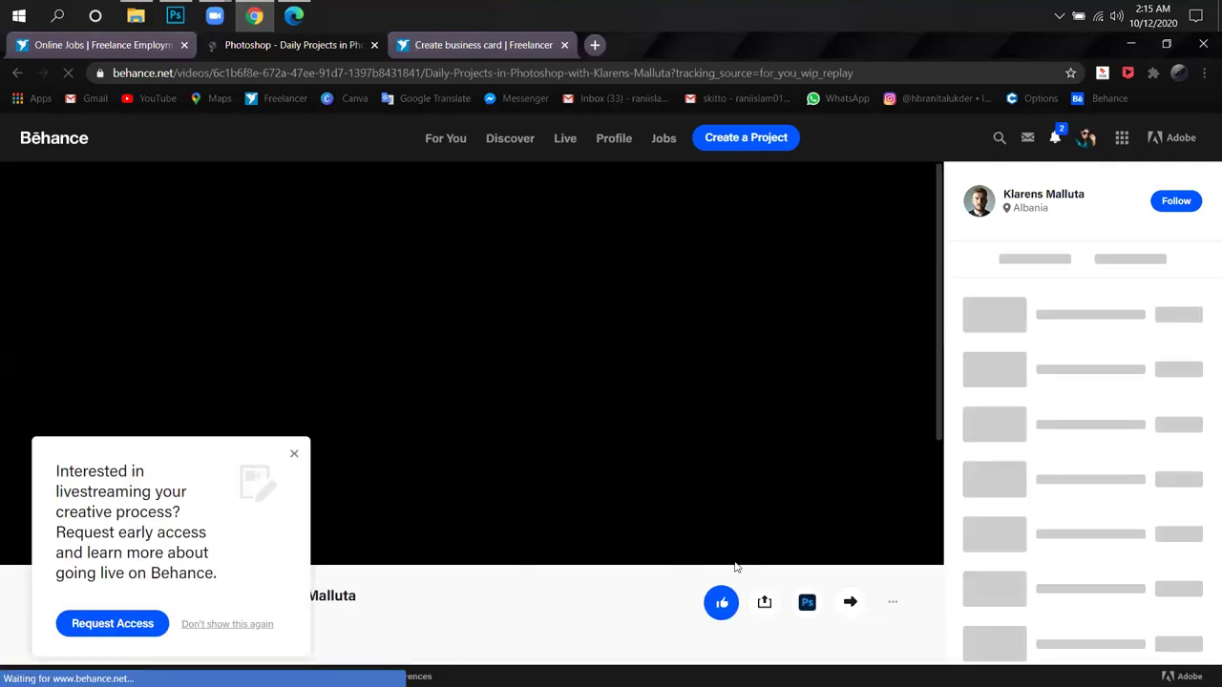
{"action": "left_click", "coordinate": [16, 73]}
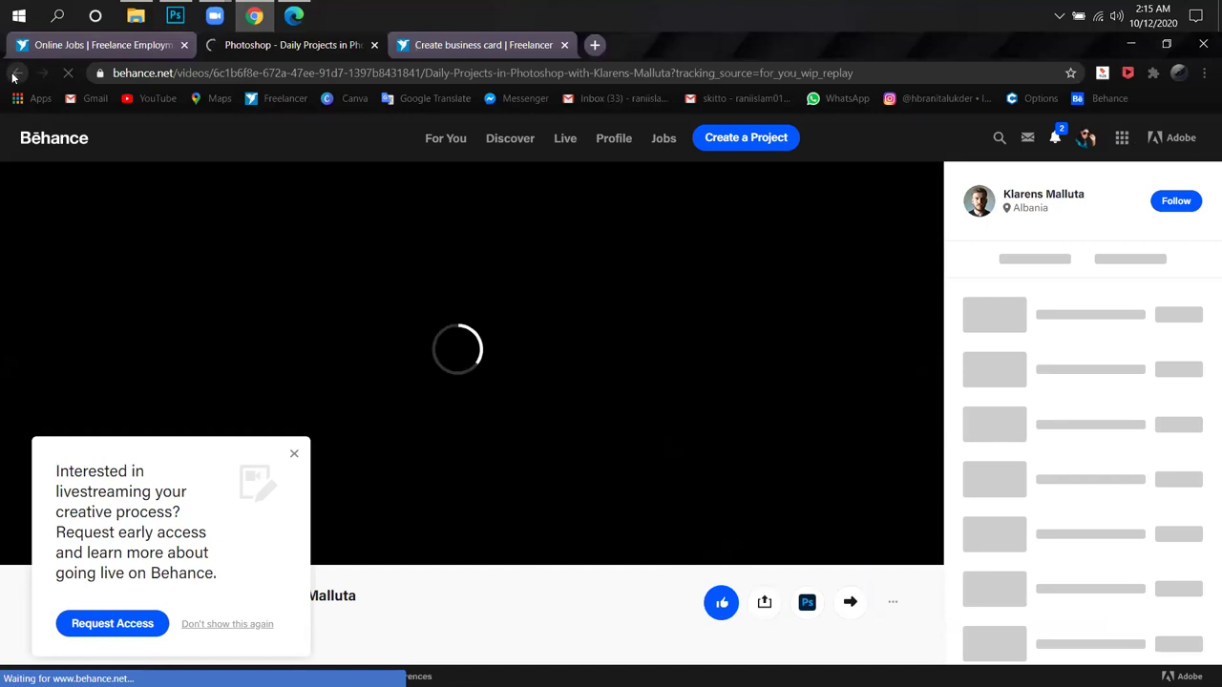
{"action": "left_click", "coordinate": [16, 73]}
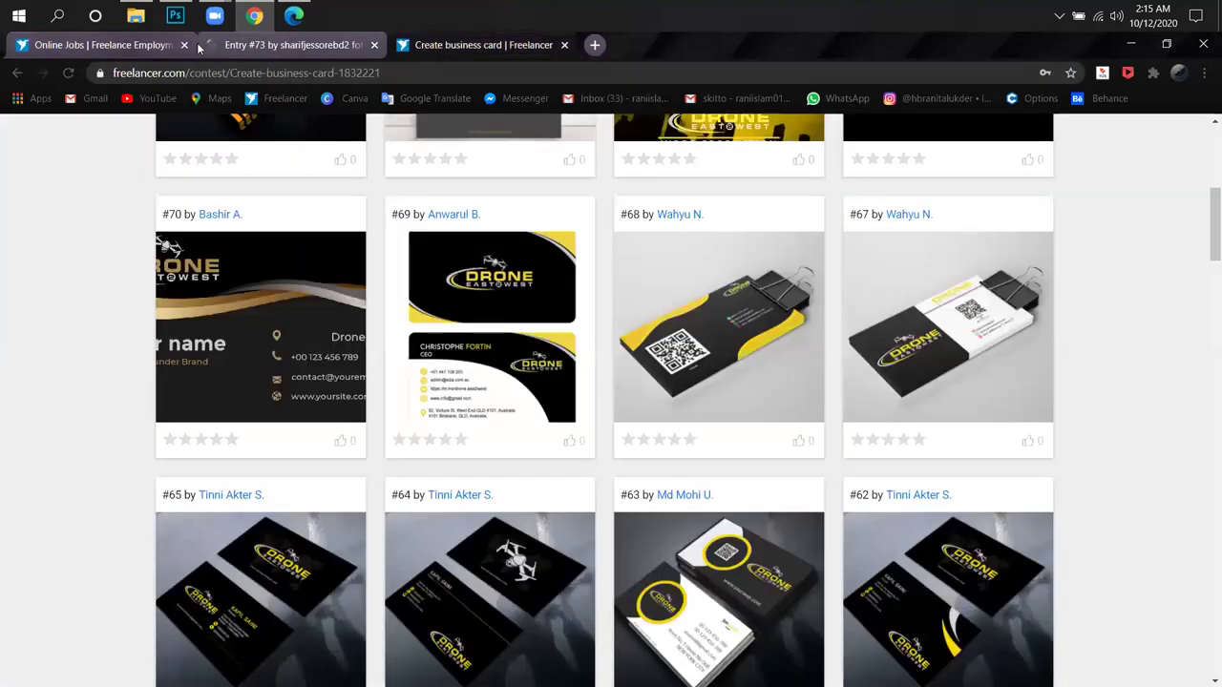
{"action": "left_click", "coordinate": [1119, 99]}
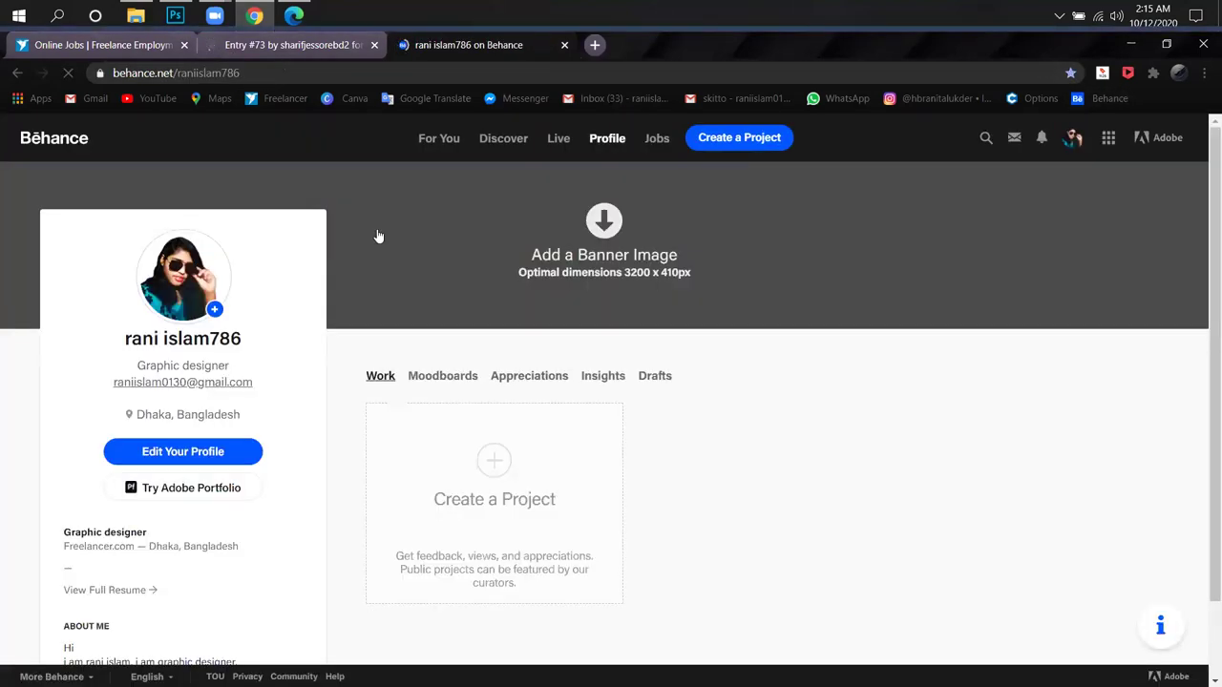
{"action": "left_click", "coordinate": [438, 140]}
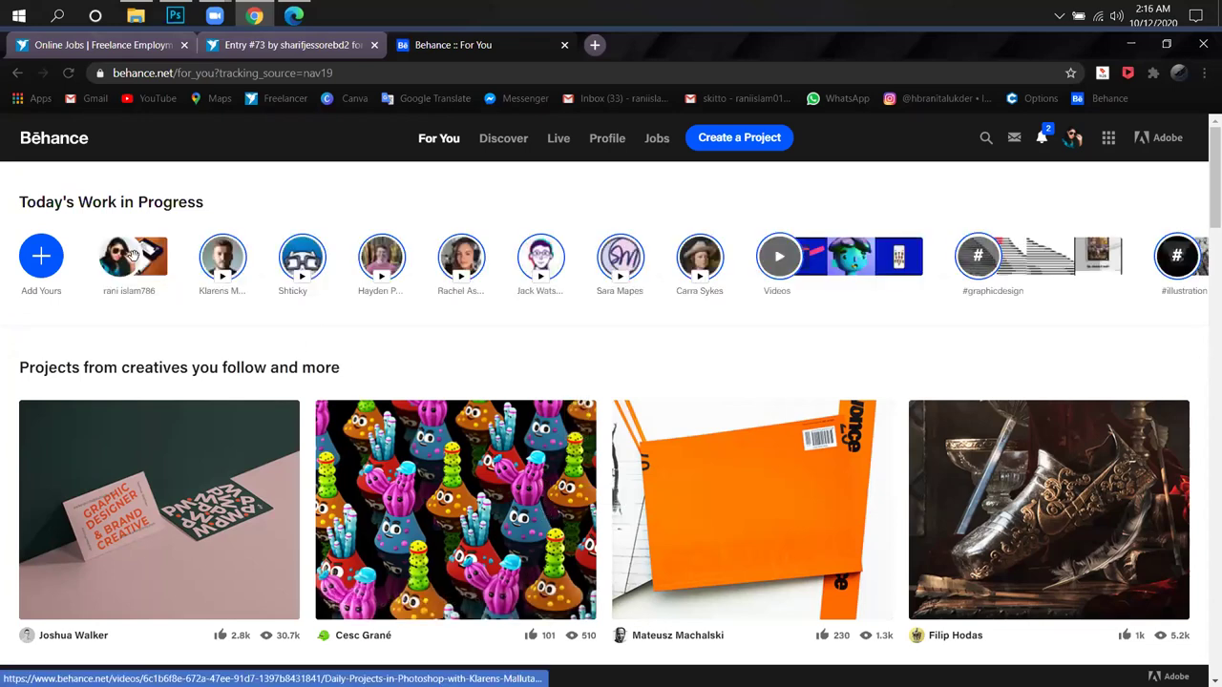
{"action": "left_click", "coordinate": [153, 264]}
{"action": "left_click", "coordinate": [153, 263]}
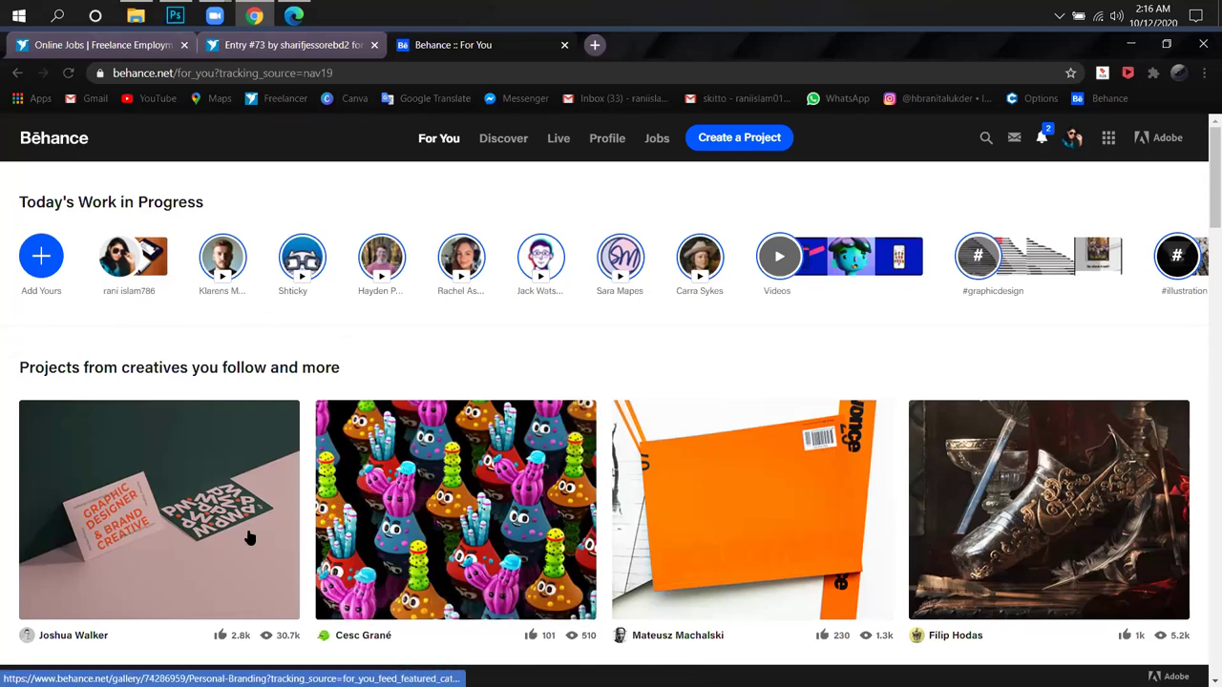
{"action": "right_click", "coordinate": [150, 259]}
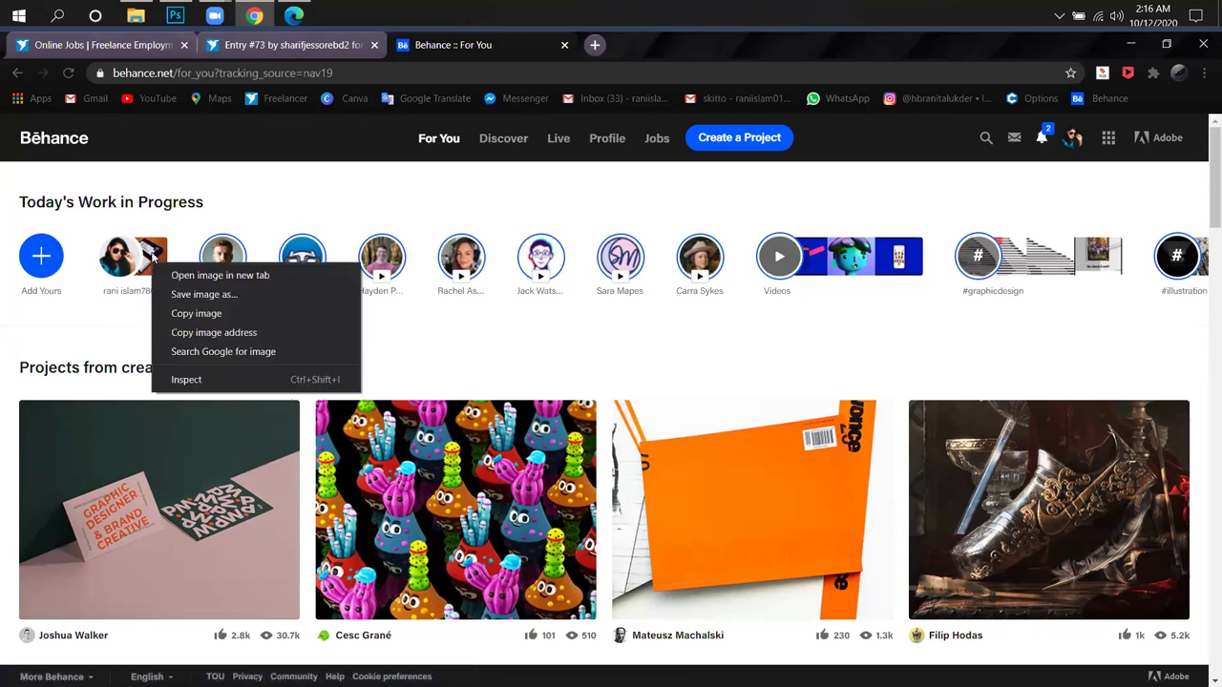
{"action": "left_click", "coordinate": [151, 250]}
{"action": "right_click", "coordinate": [151, 251]}
{"action": "left_click", "coordinate": [121, 296]}
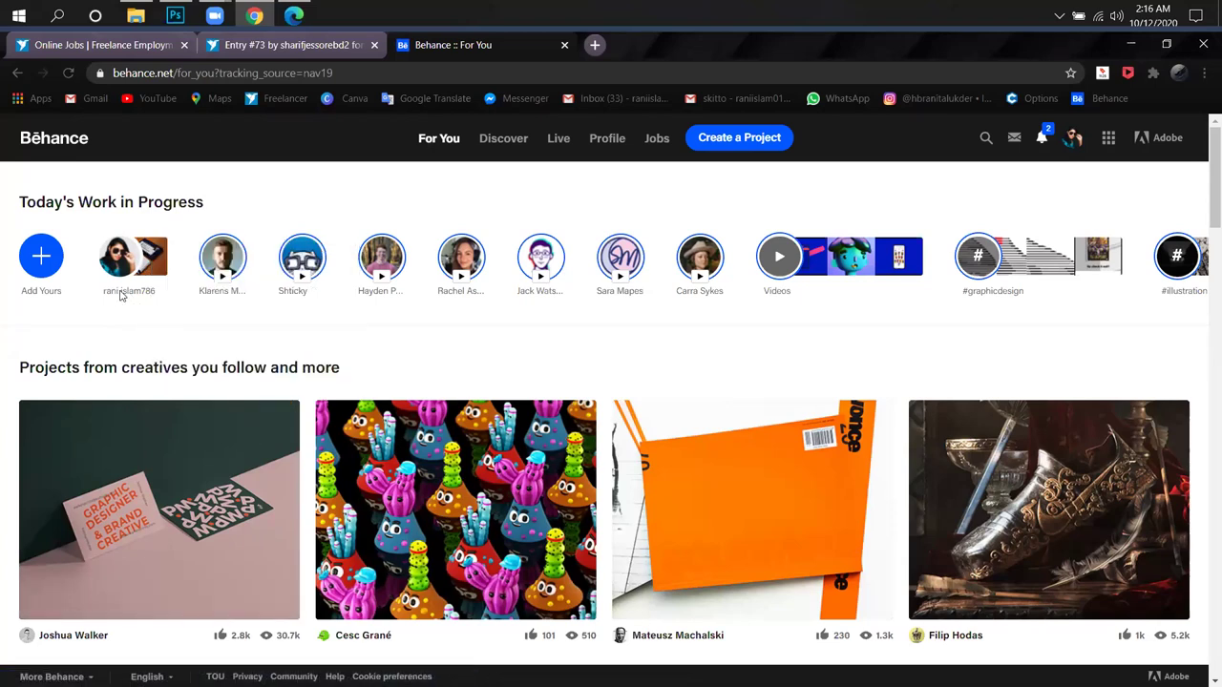
{"action": "right_click", "coordinate": [122, 296]}
{"action": "right_click", "coordinate": [114, 258]}
{"action": "left_click", "coordinate": [140, 243]}
{"action": "right_click", "coordinate": [140, 240]}
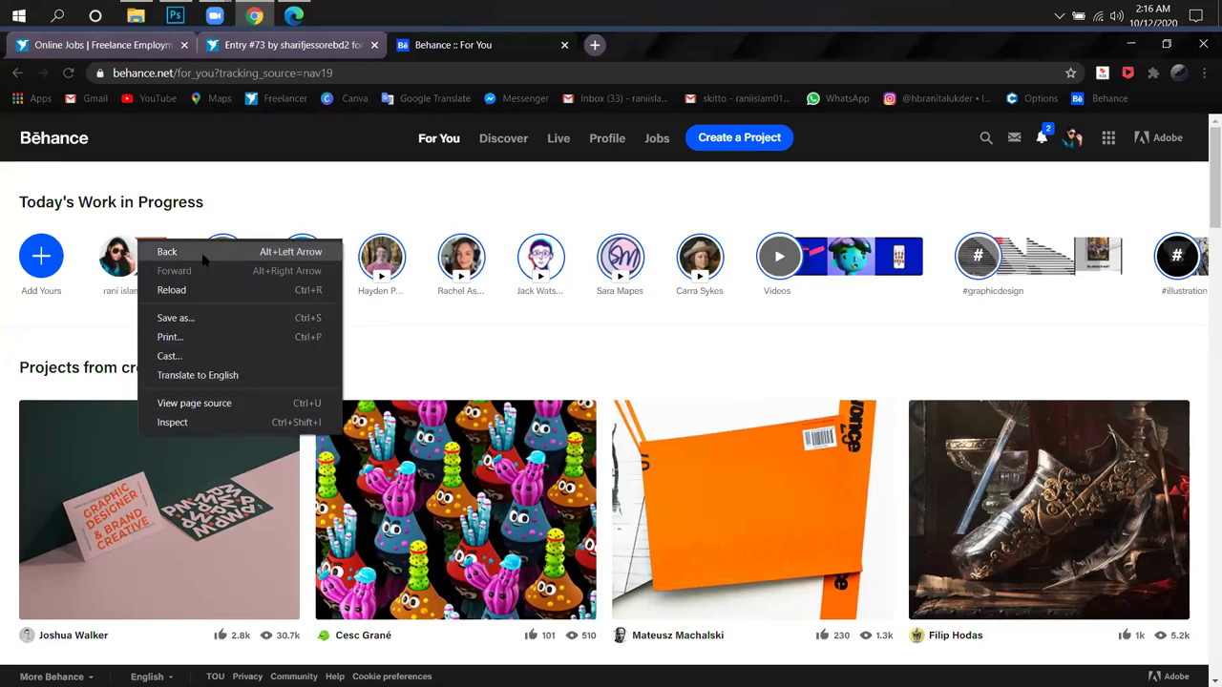
{"action": "left_click", "coordinate": [107, 307]}
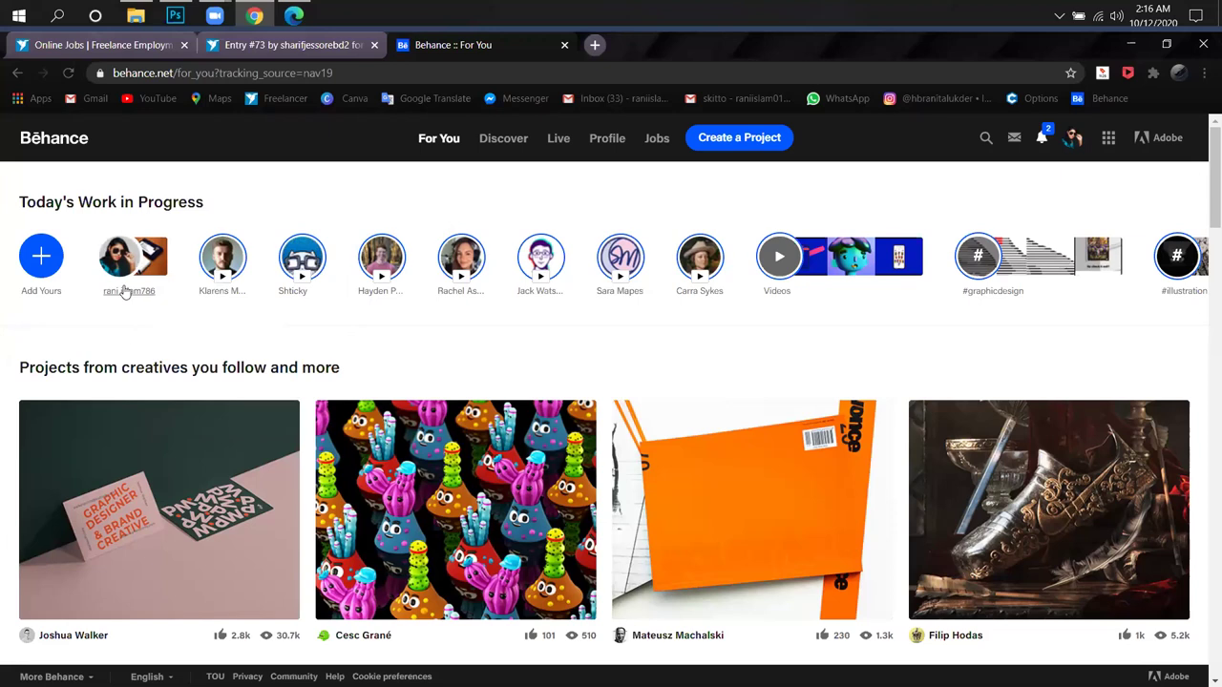
{"action": "right_click", "coordinate": [127, 294]}
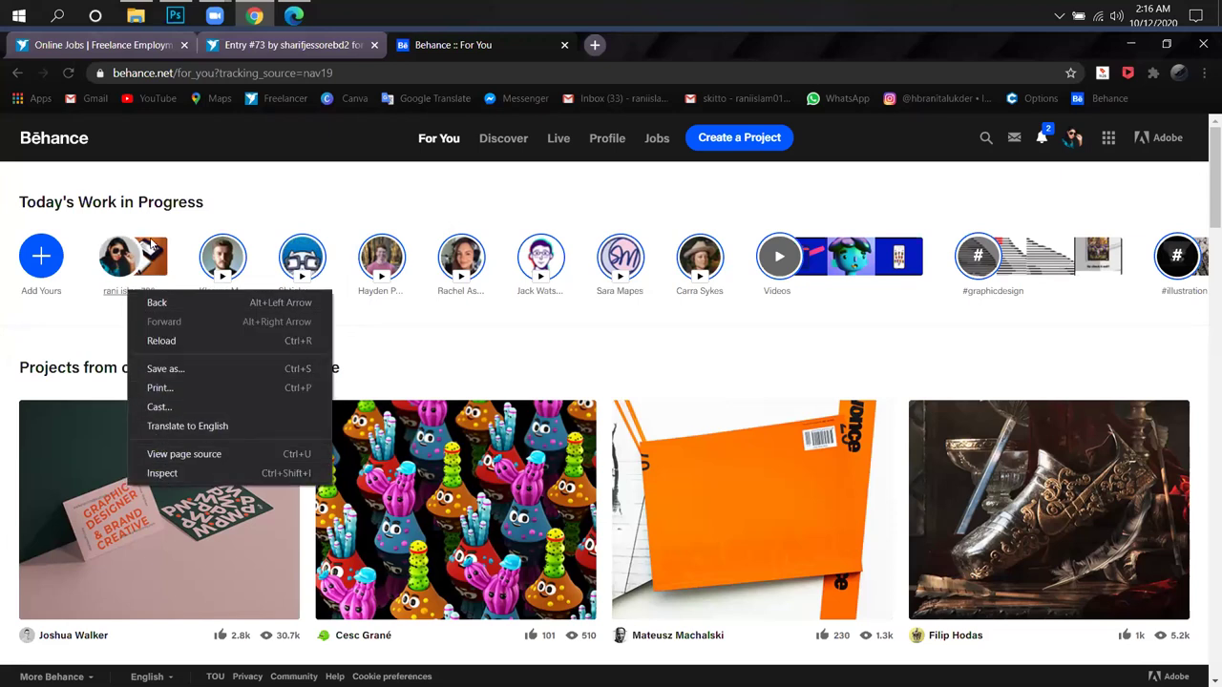
{"action": "left_click", "coordinate": [386, 323]}
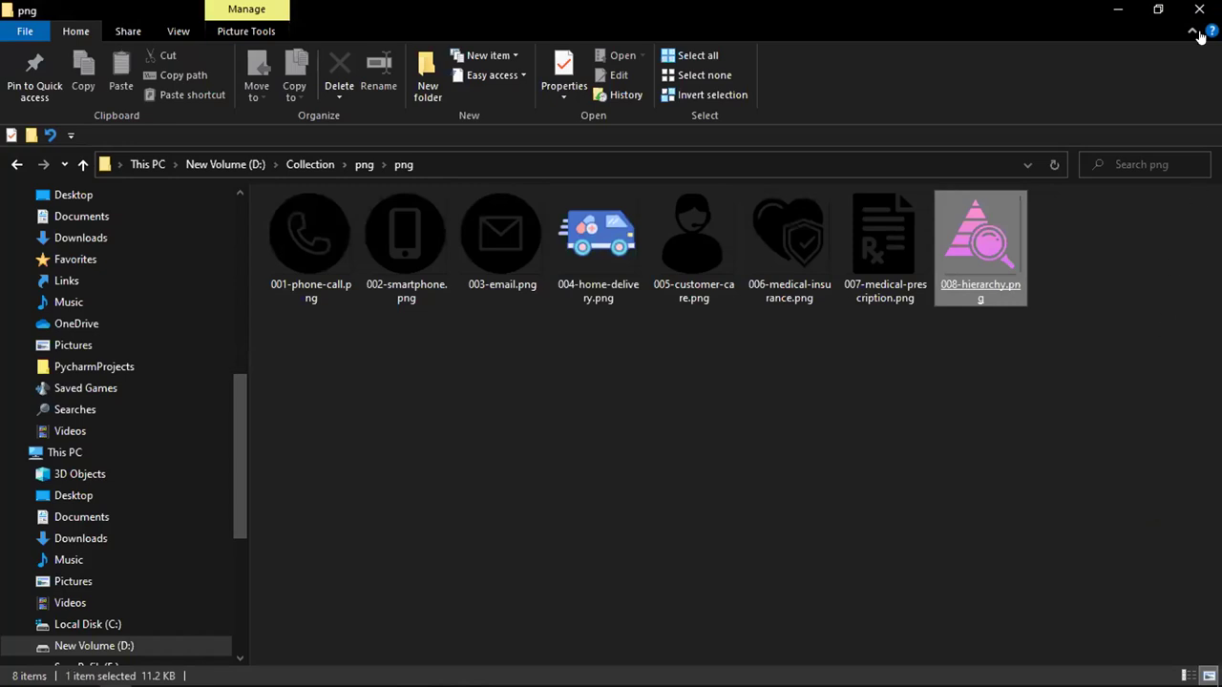
Close the File Explorer window showing the png icon folder.
{"action": "left_click", "coordinate": [1200, 9]}
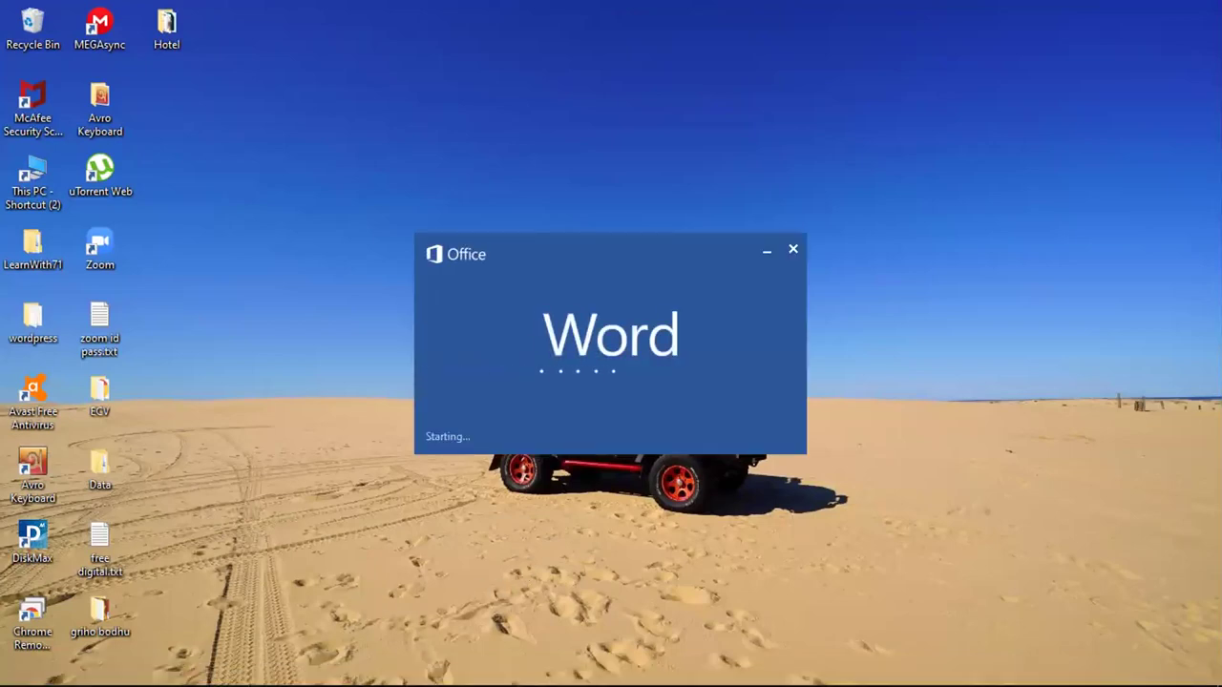
Bring the Coolors palette page to the front from Chrome's taskbar preview.
{"action": "mouse_move", "coordinate": [313, 673]}
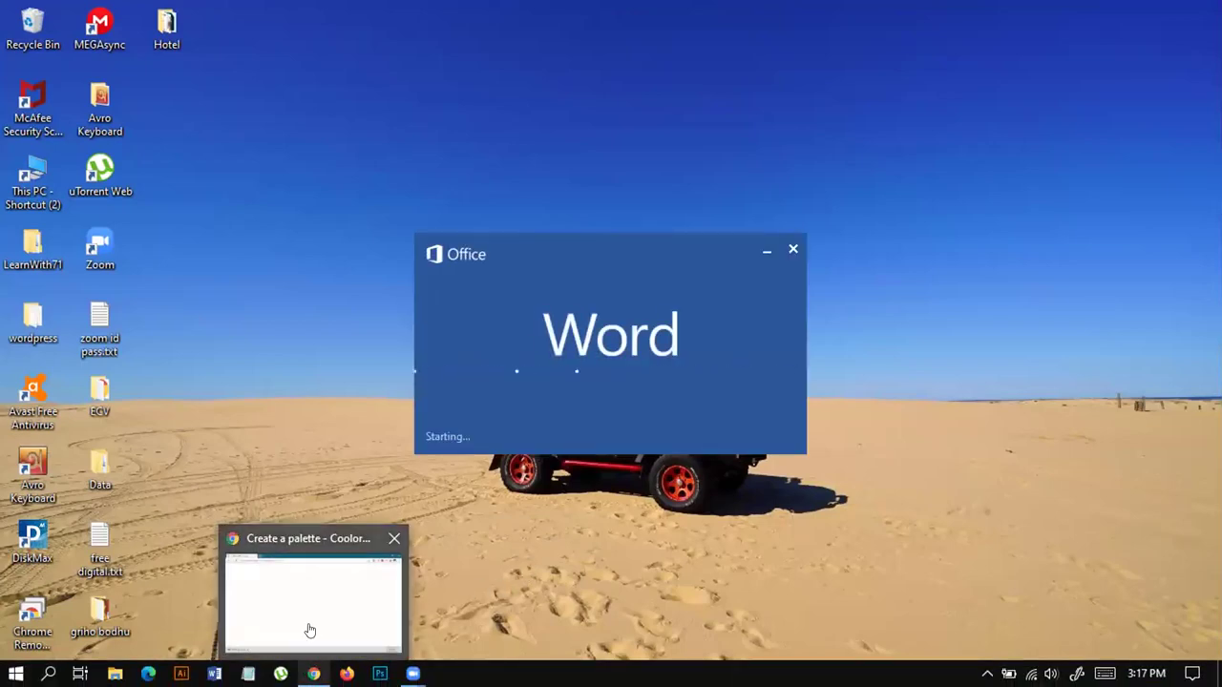
{"action": "left_click", "coordinate": [308, 630]}
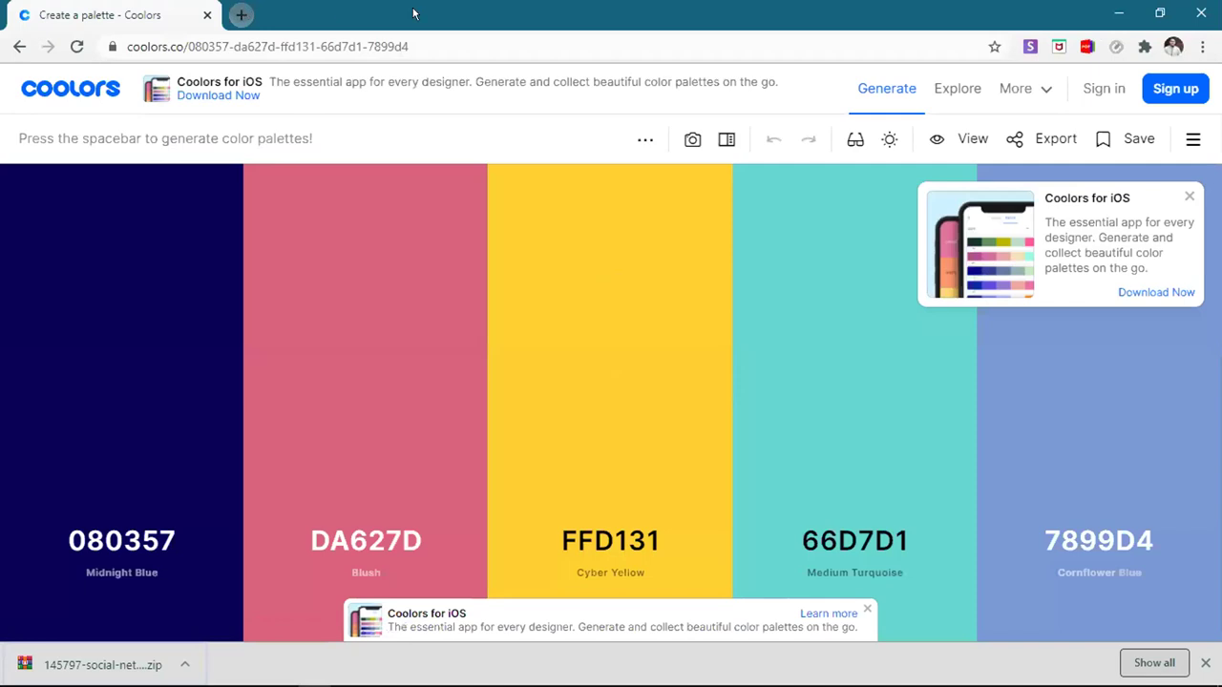
Load canva.com in a new browser tab, then restore the browser window to reveal Word.
{"action": "left_click", "coordinate": [241, 14]}
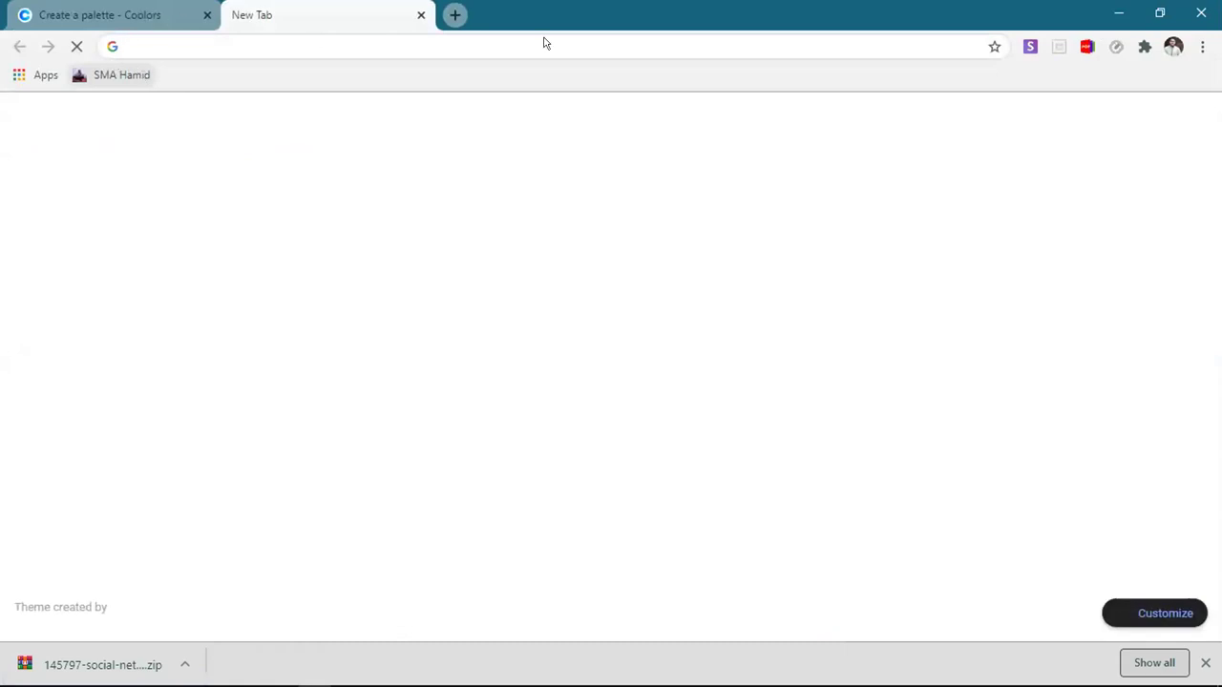
{"action": "type", "text": "canva"}
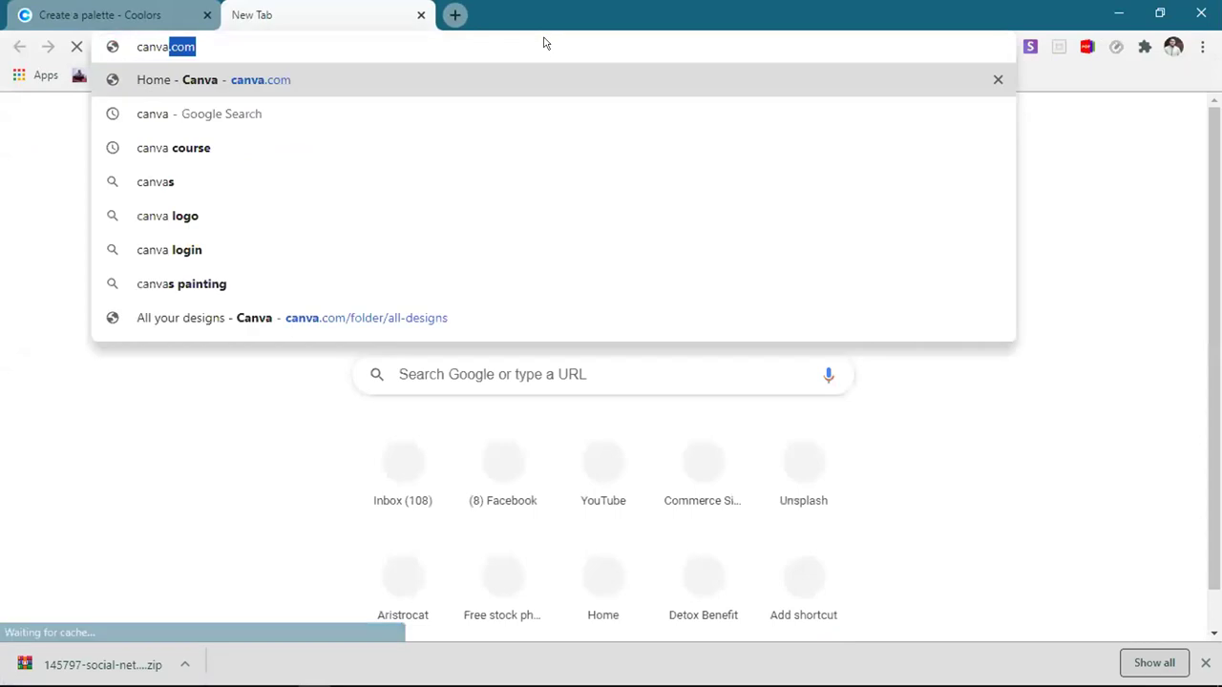
{"action": "key", "text": "Return"}
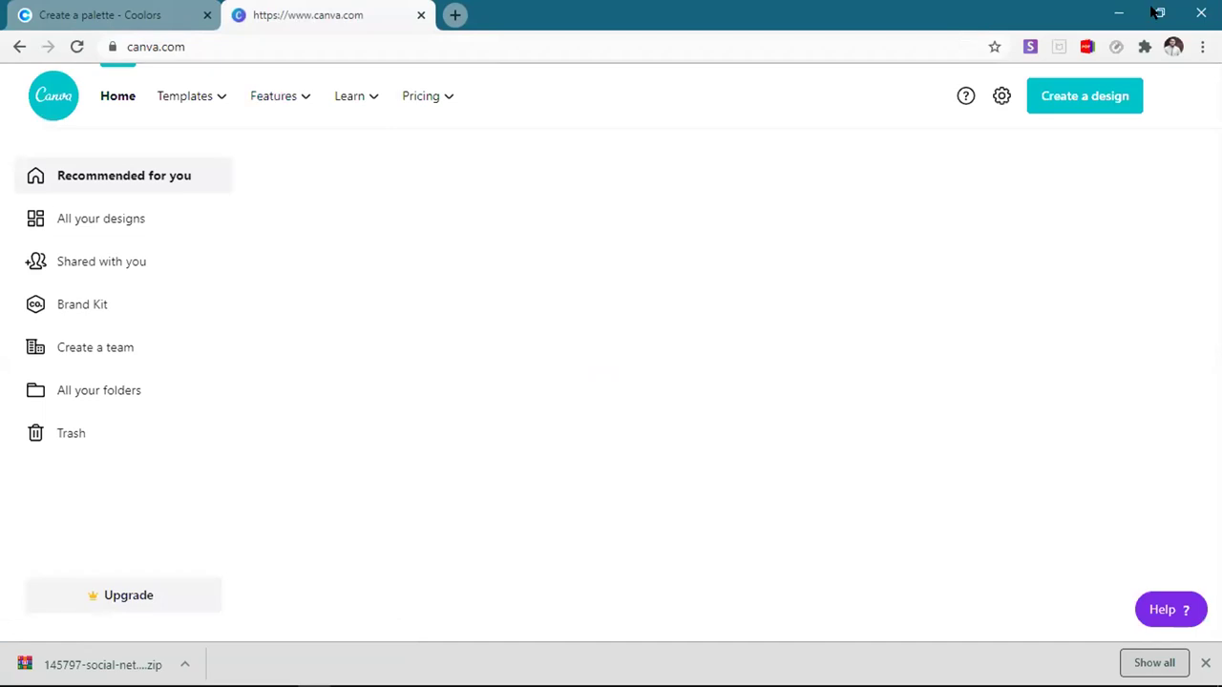
{"action": "left_click", "coordinate": [1157, 12]}
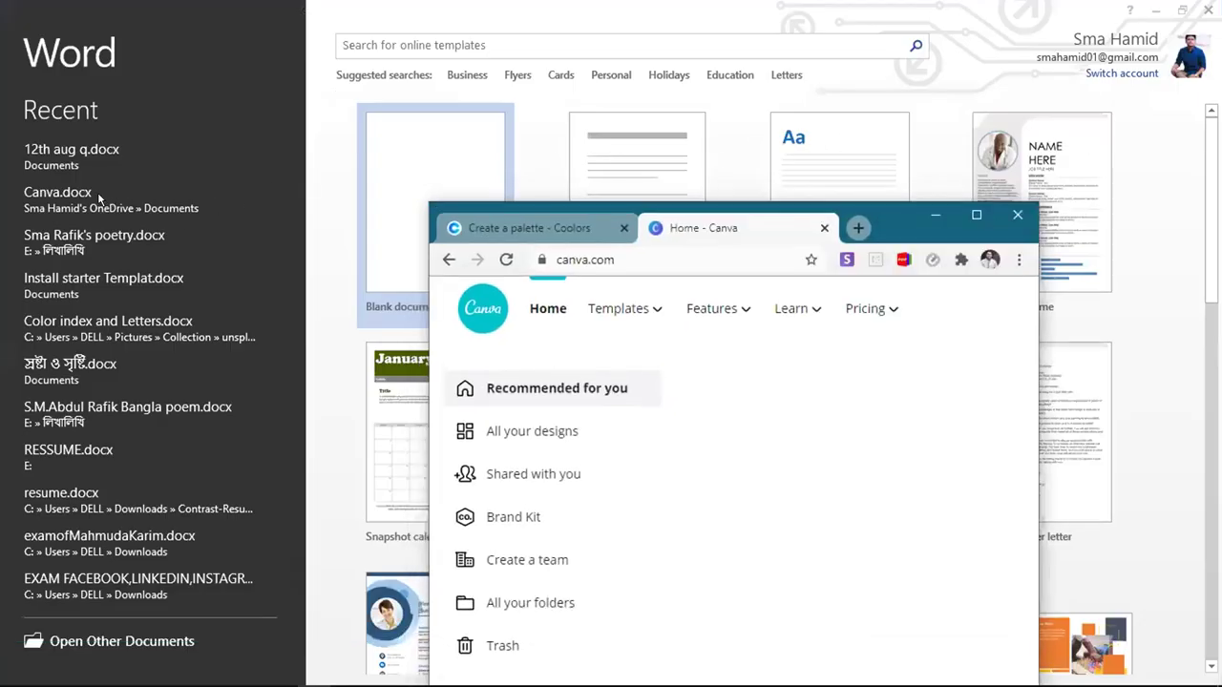
Open Canva.docx from Word's Recent list and lower the system volume.
{"action": "left_click", "coordinate": [99, 199]}
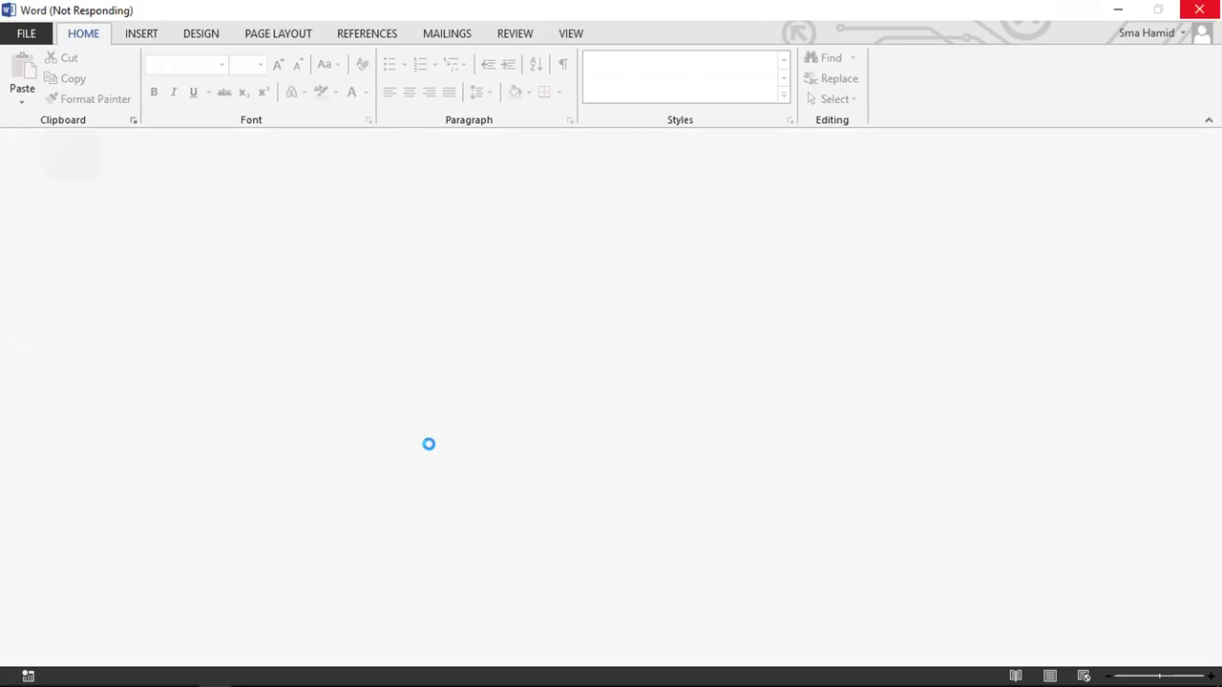
{"action": "key", "text": "XF86AudioLowerVolume"}
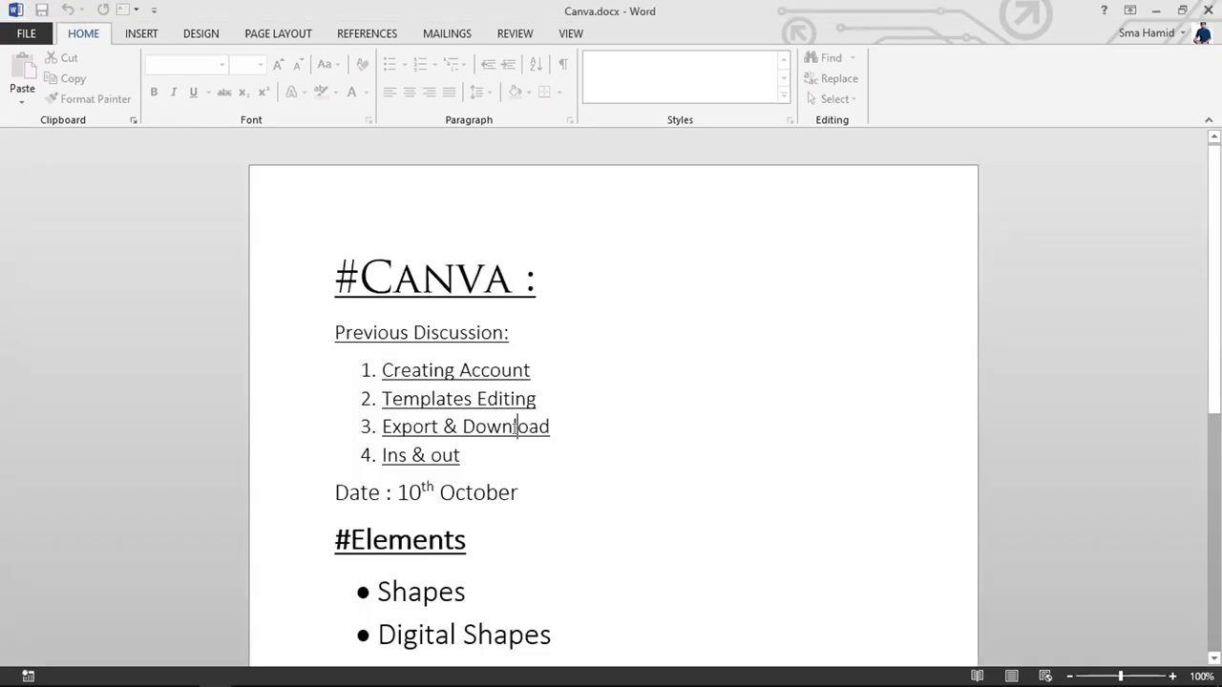
{"action": "scroll", "coordinate": [592, 368], "scroll_direction": "down", "scroll_amount": 2}
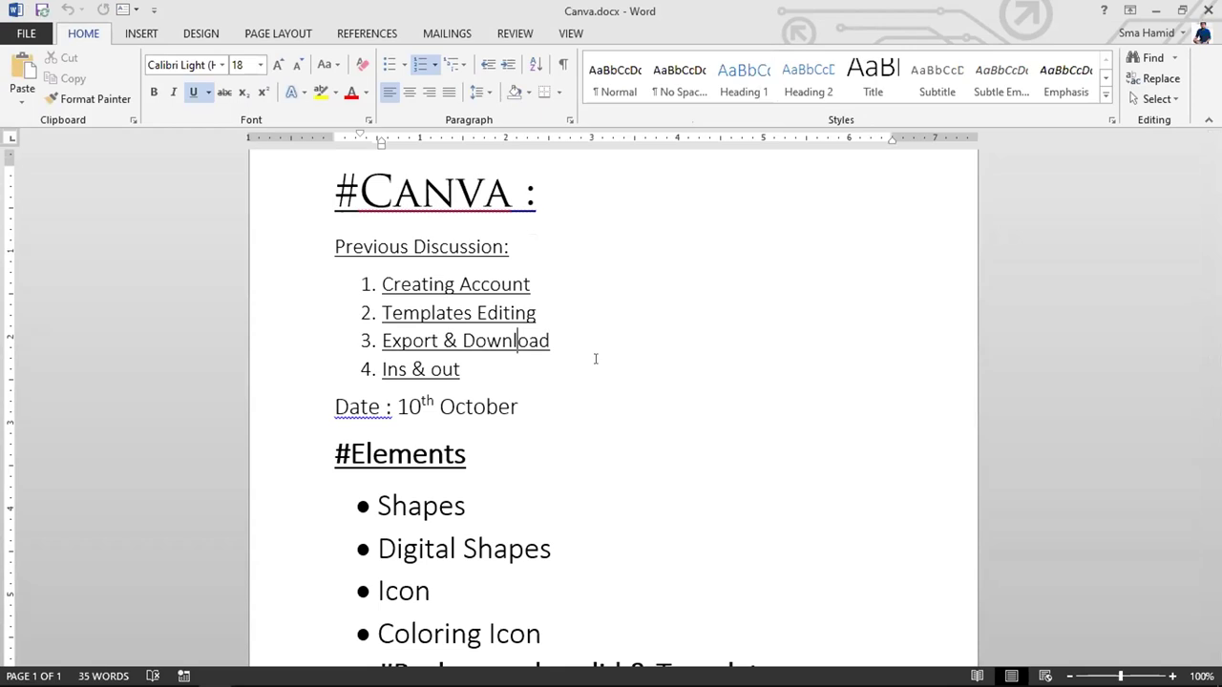
{"action": "scroll", "coordinate": [543, 409], "scroll_direction": "up", "scroll_amount": 2}
{"action": "scroll", "coordinate": [549, 413], "scroll_direction": "down", "scroll_amount": 4}
{"action": "scroll", "coordinate": [556, 414], "scroll_direction": "up", "scroll_amount": 3}
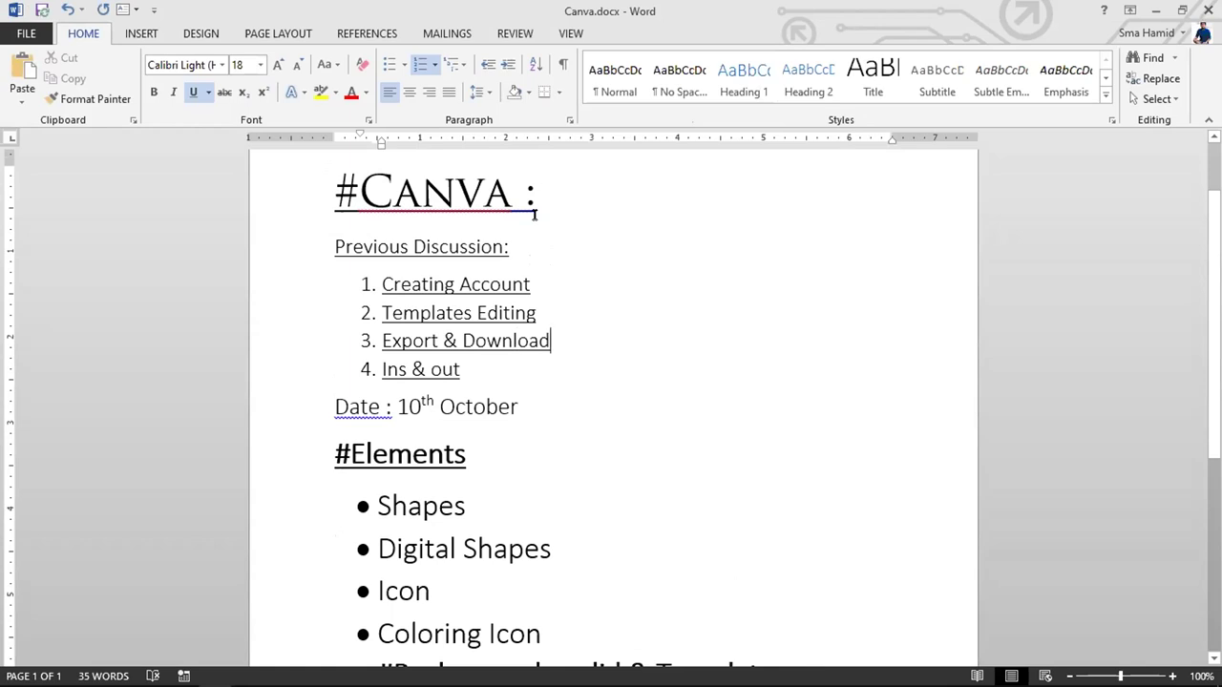
{"action": "left_click", "coordinate": [670, 298]}
{"action": "scroll", "coordinate": [558, 272], "scroll_direction": "down", "scroll_amount": 3}
{"action": "scroll", "coordinate": [568, 295], "scroll_direction": "down", "scroll_amount": 2}
{"action": "scroll", "coordinate": [568, 295], "scroll_direction": "up", "scroll_amount": 5}
{"action": "left_click", "coordinate": [339, 187]}
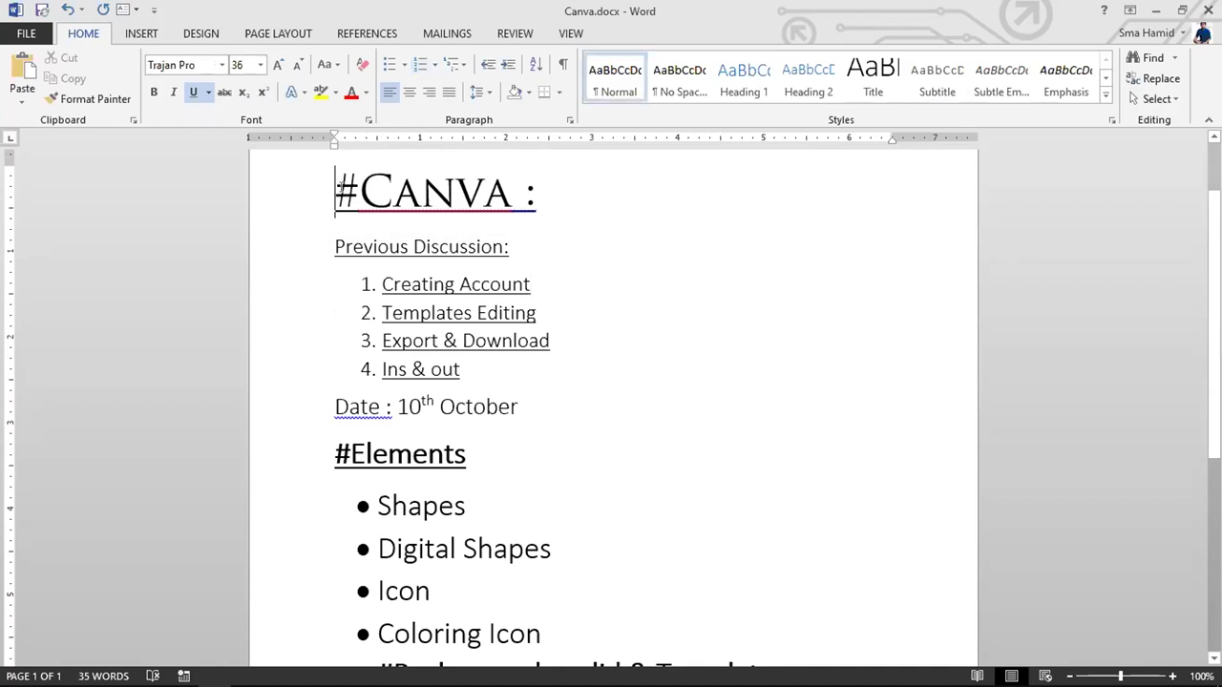
{"action": "scroll", "coordinate": [535, 260], "scroll_direction": "down", "scroll_amount": 2}
{"action": "scroll", "coordinate": [540, 264], "scroll_direction": "up", "scroll_amount": 2}
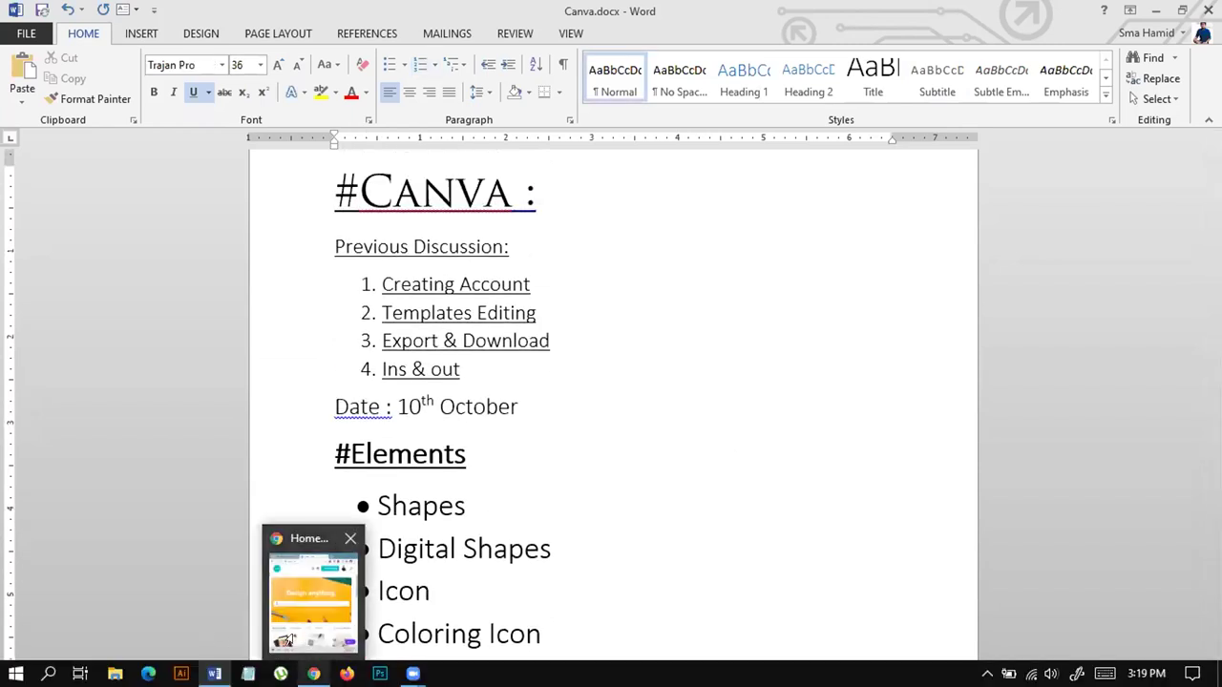
{"action": "left_click", "coordinate": [314, 597]}
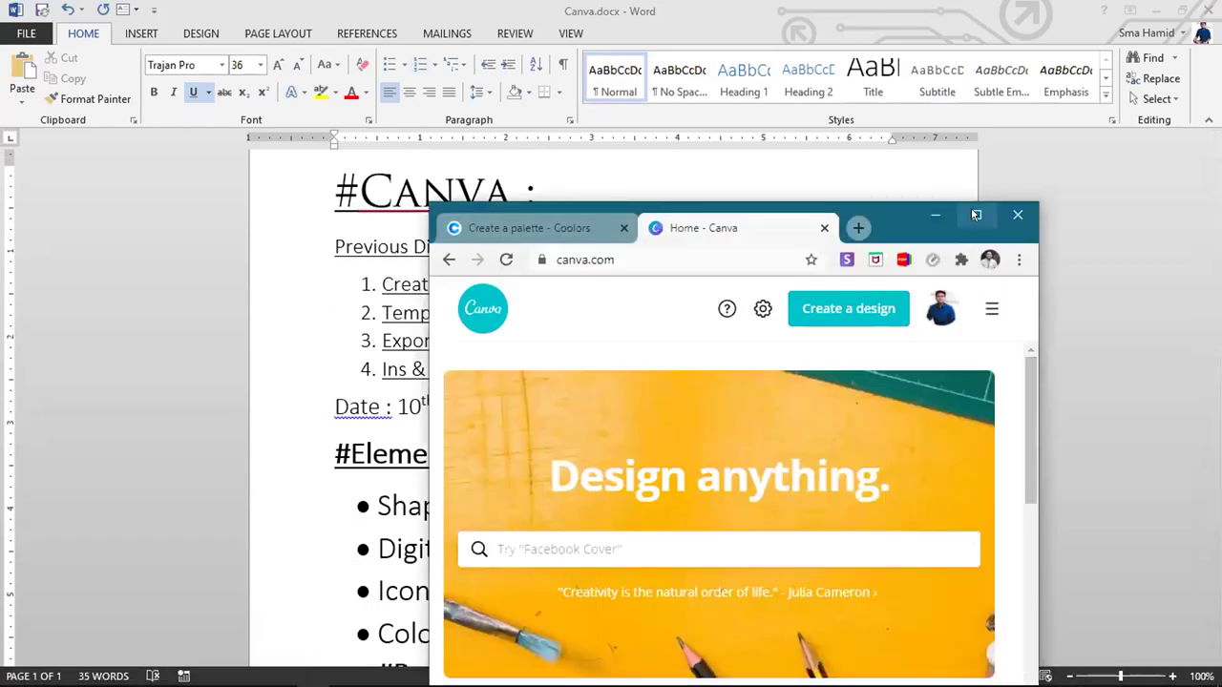
Maximize the Canva window and sign out of the current Canva account.
{"action": "double_click", "coordinate": [924, 205]}
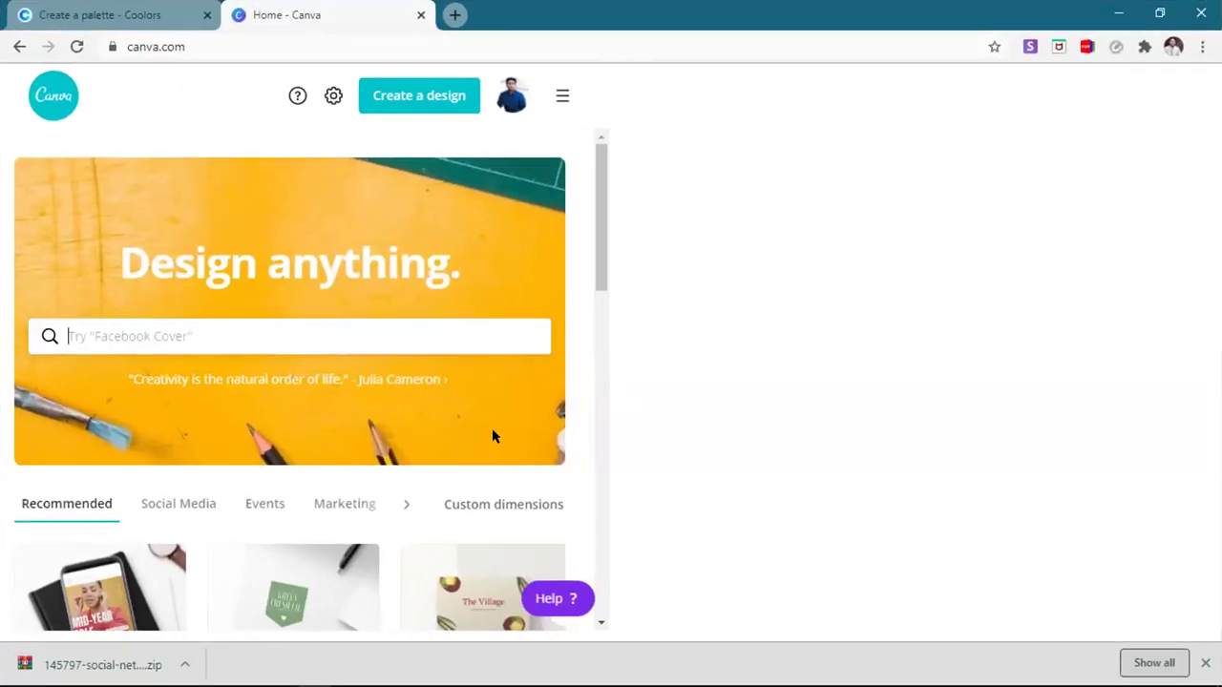
{"action": "scroll", "coordinate": [492, 436], "scroll_direction": "down", "scroll_amount": 5}
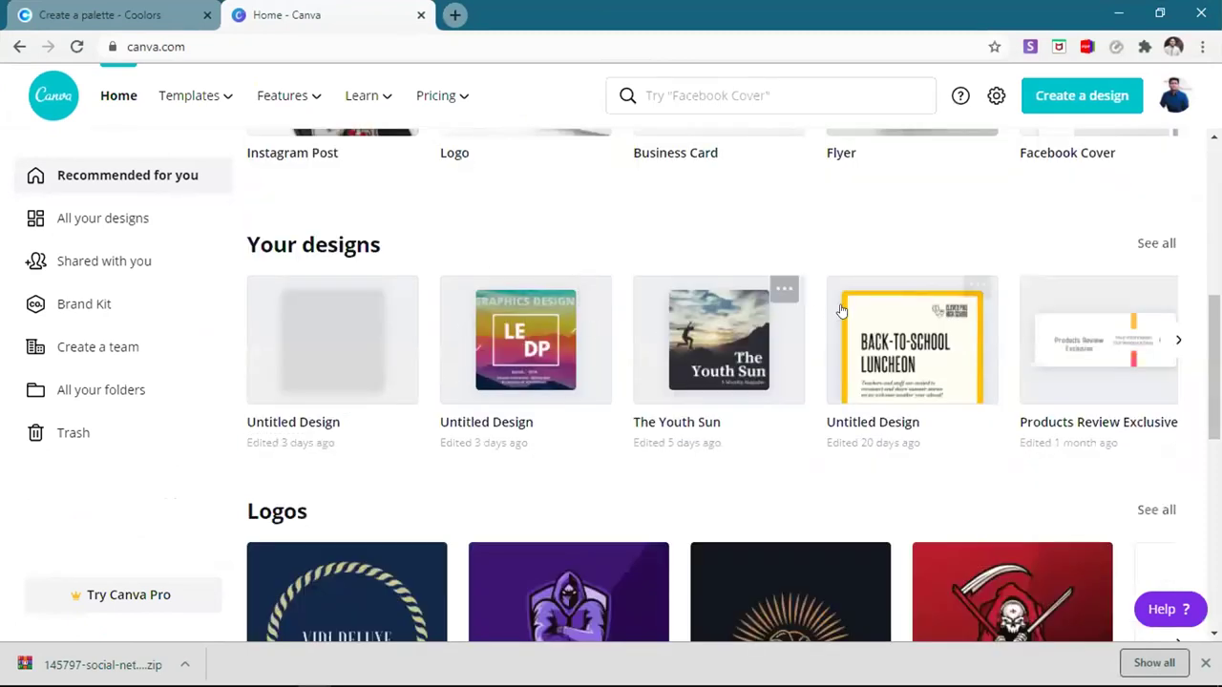
{"action": "scroll", "coordinate": [729, 395], "scroll_direction": "up", "scroll_amount": 1}
{"action": "scroll", "coordinate": [728, 395], "scroll_direction": "up", "scroll_amount": 4}
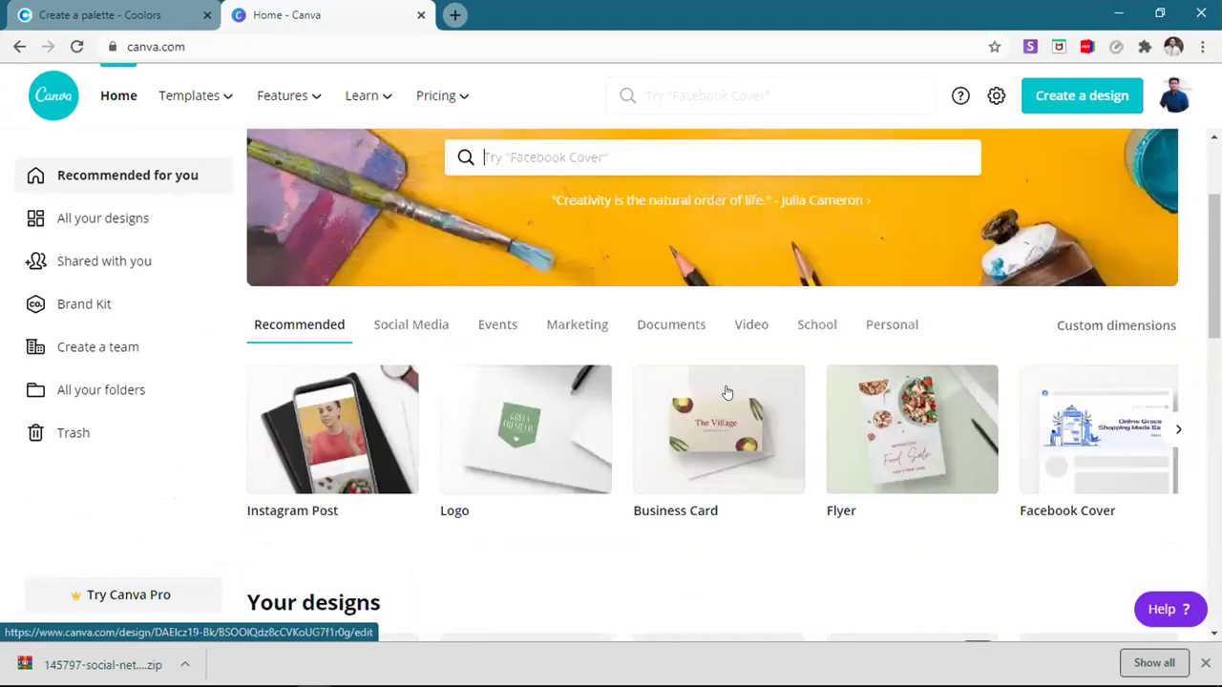
{"action": "scroll", "coordinate": [1085, 195], "scroll_direction": "down", "scroll_amount": 1}
{"action": "scroll", "coordinate": [1171, 100], "scroll_direction": "up", "scroll_amount": 1}
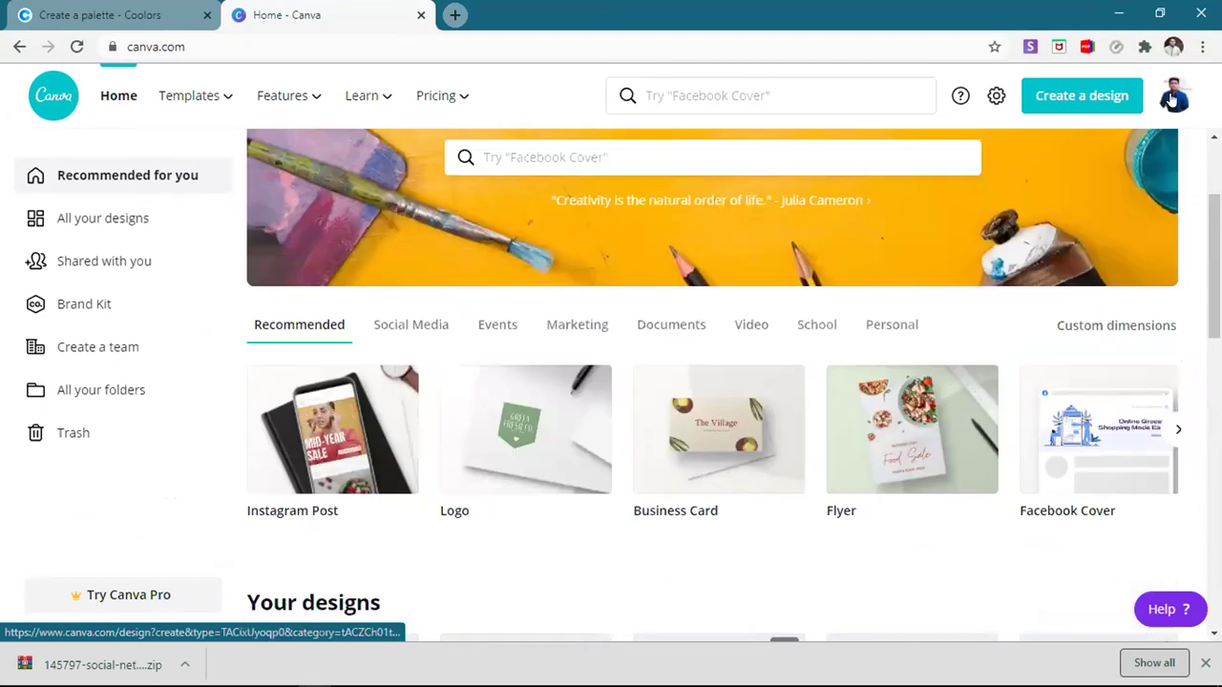
{"action": "left_click", "coordinate": [1171, 101]}
{"action": "left_click", "coordinate": [985, 351]}
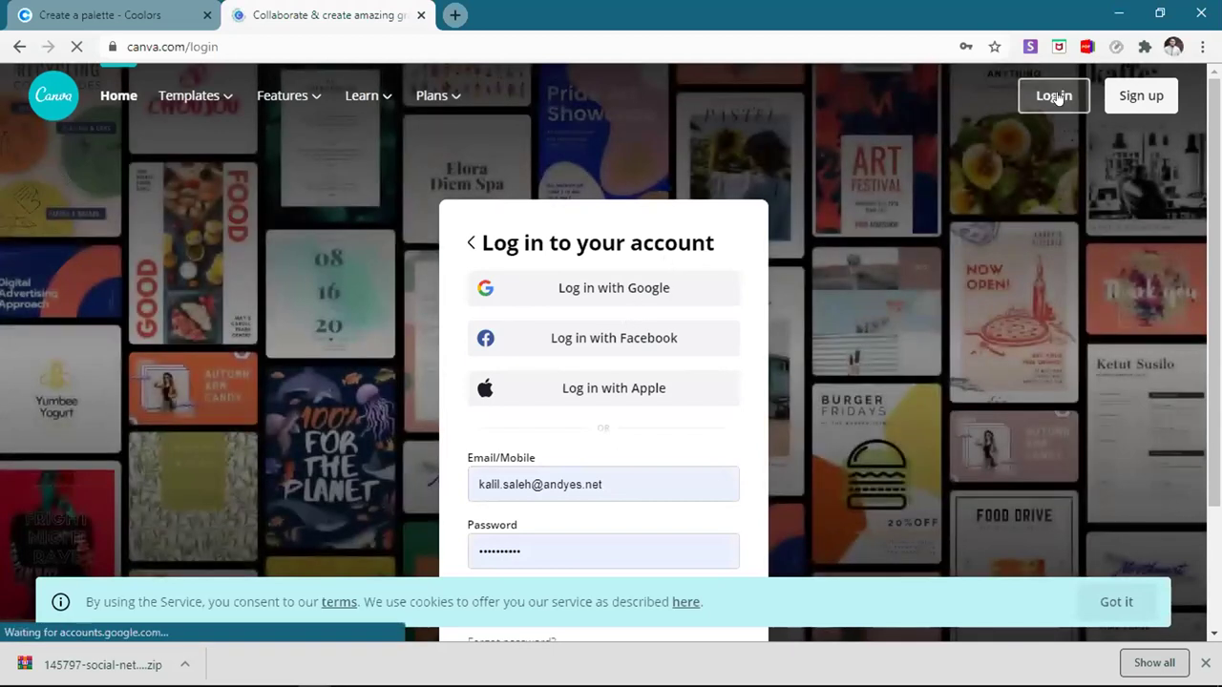
Replace the login e-mail with another account's saved address and log in to Canva.
{"action": "scroll", "coordinate": [666, 455], "scroll_direction": "down", "scroll_amount": 2}
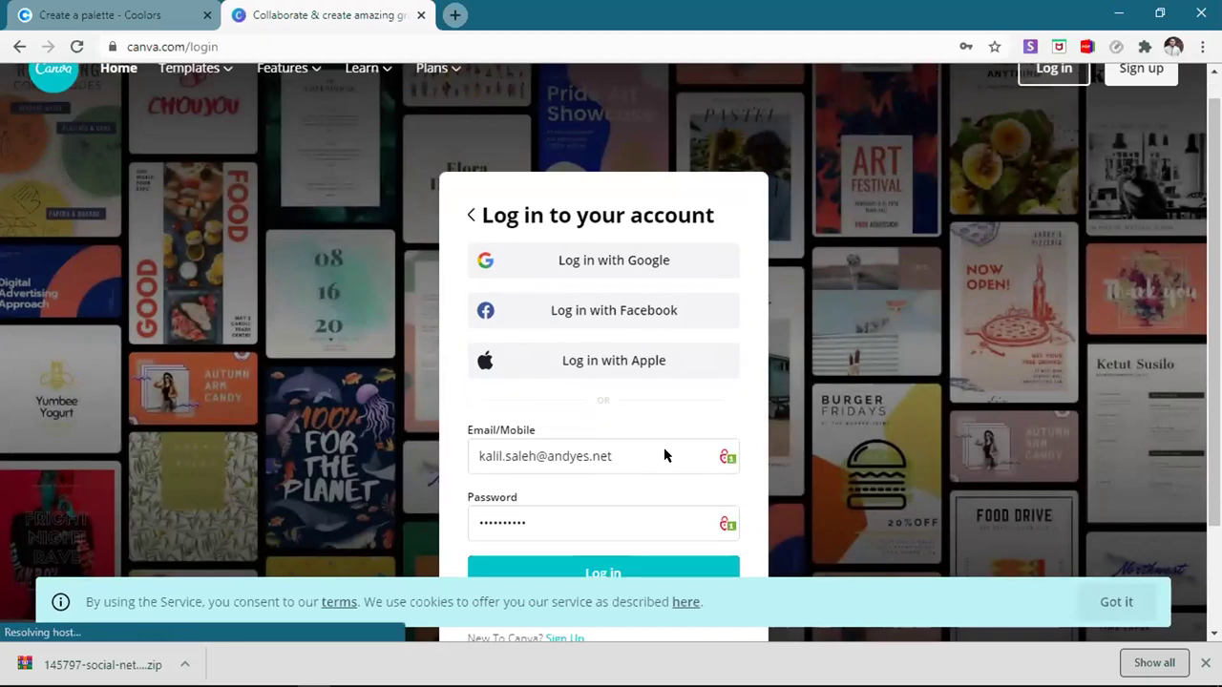
{"action": "triple_click", "coordinate": [668, 449]}
{"action": "type", "text": "kalil.sa"}
{"action": "left_click", "coordinate": [674, 431]}
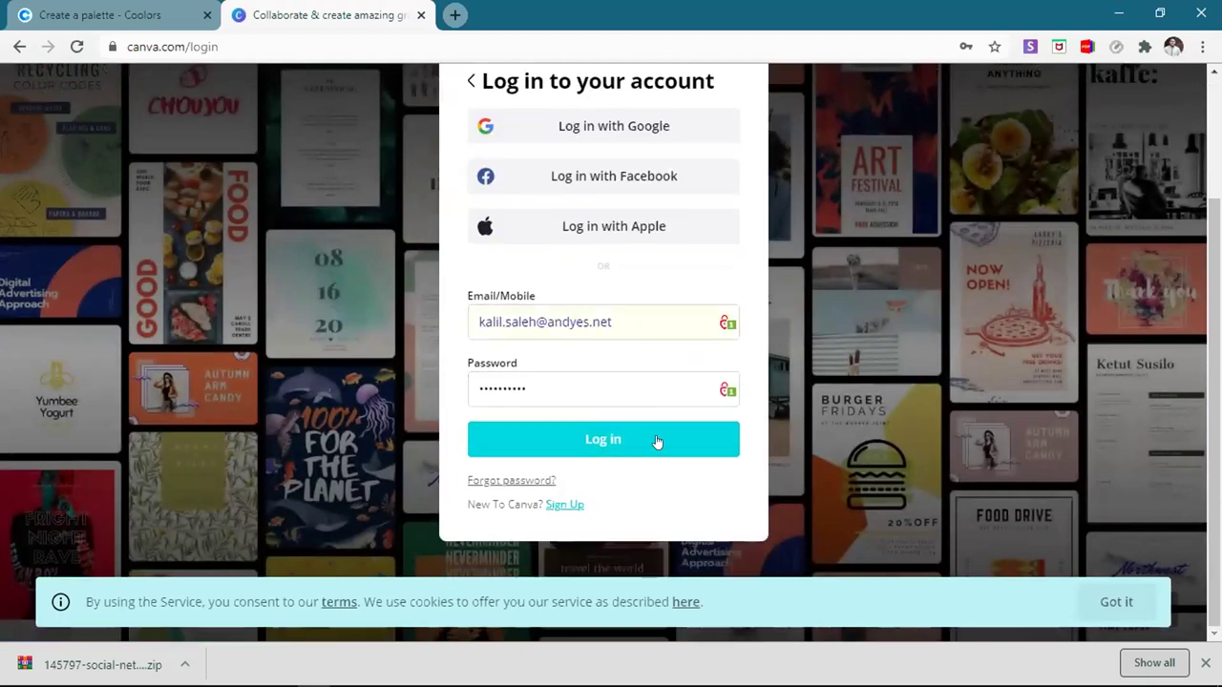
{"action": "left_click", "coordinate": [655, 441]}
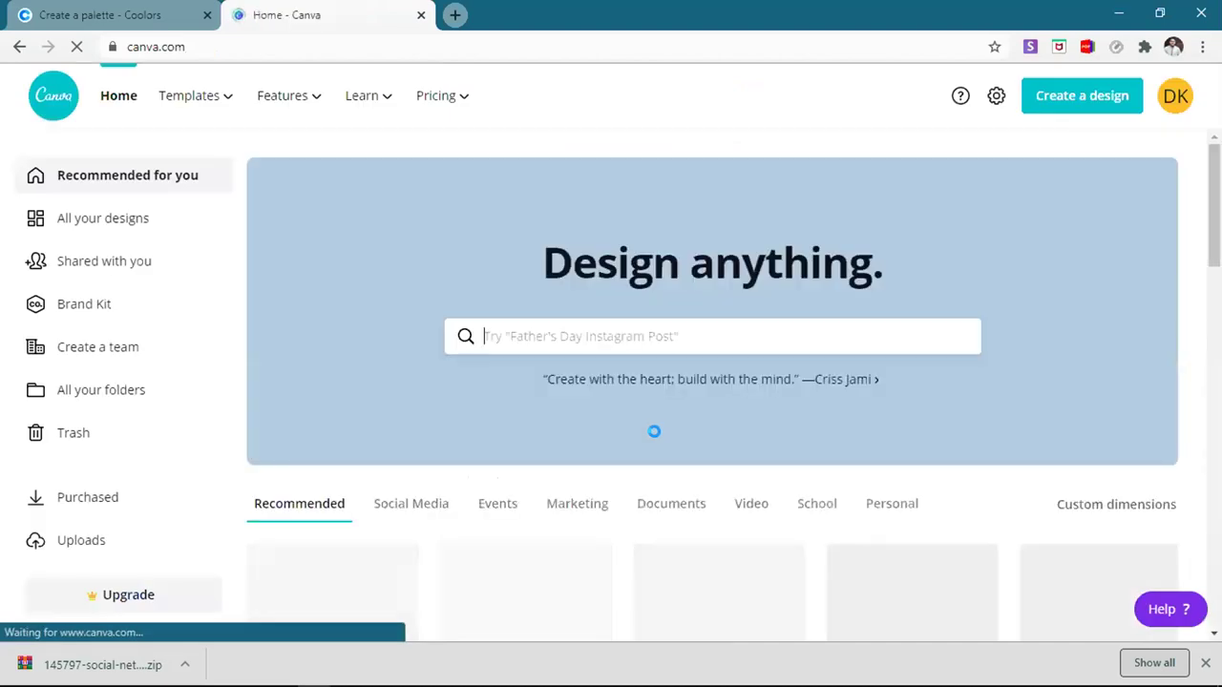
{"action": "scroll", "coordinate": [655, 427], "scroll_direction": "down", "scroll_amount": 2}
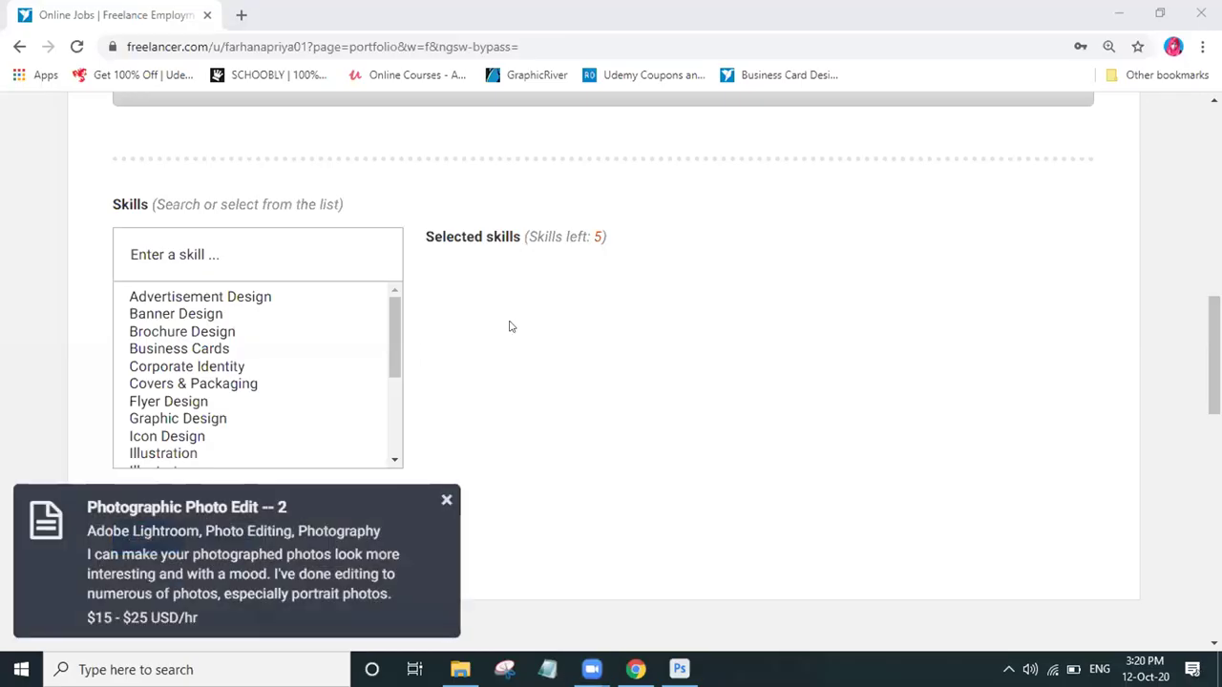
Dismiss the Freelancer job notification cards covering the portfolio form.
{"action": "left_click", "coordinate": [445, 500]}
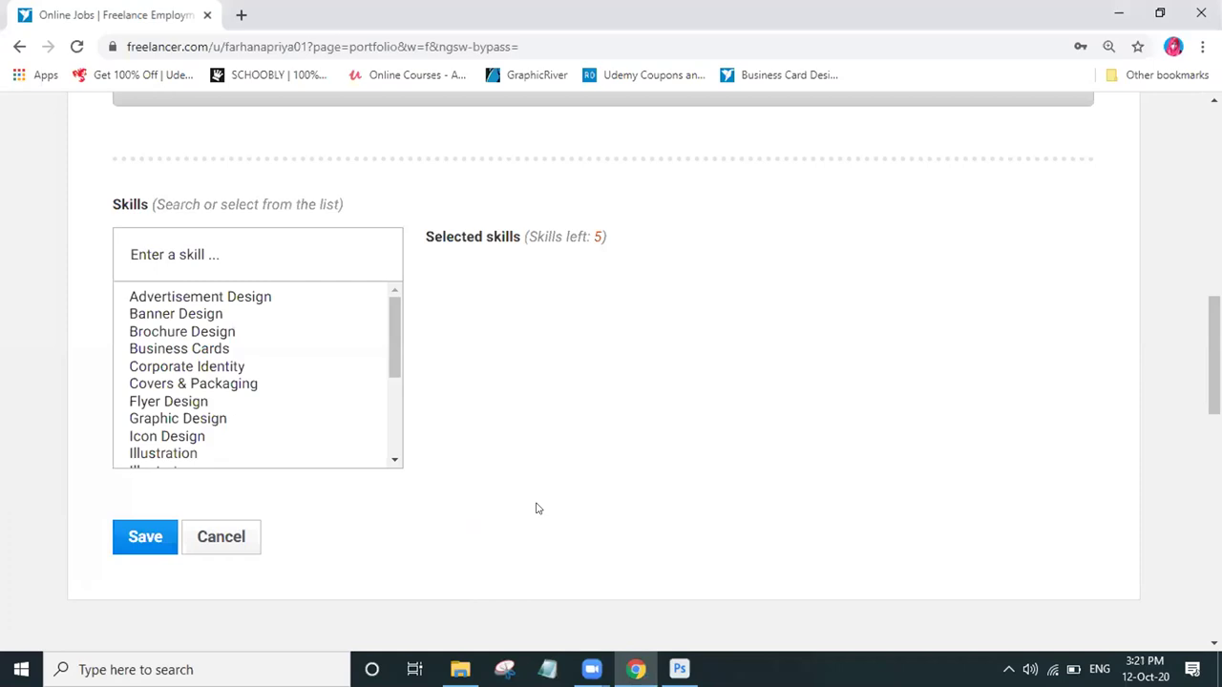
{"action": "scroll", "coordinate": [497, 506], "scroll_direction": "up", "scroll_amount": 1}
{"action": "left_click", "coordinate": [446, 500]}
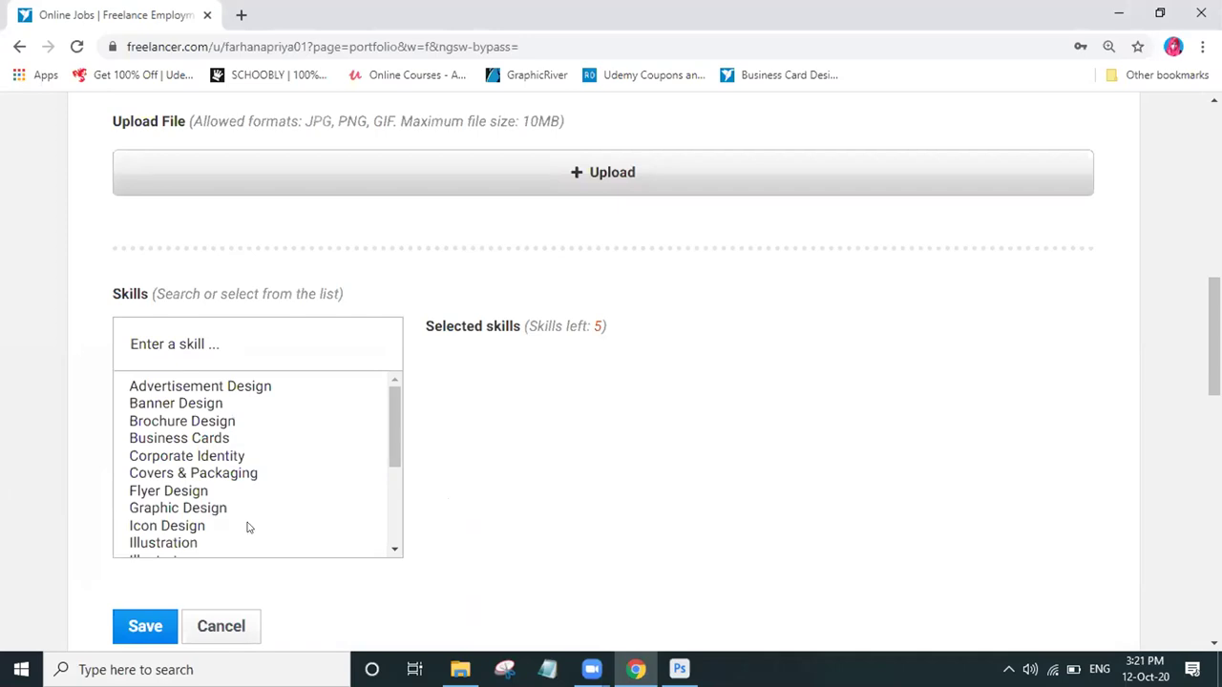
{"action": "scroll", "coordinate": [251, 403], "scroll_direction": "up", "scroll_amount": 3}
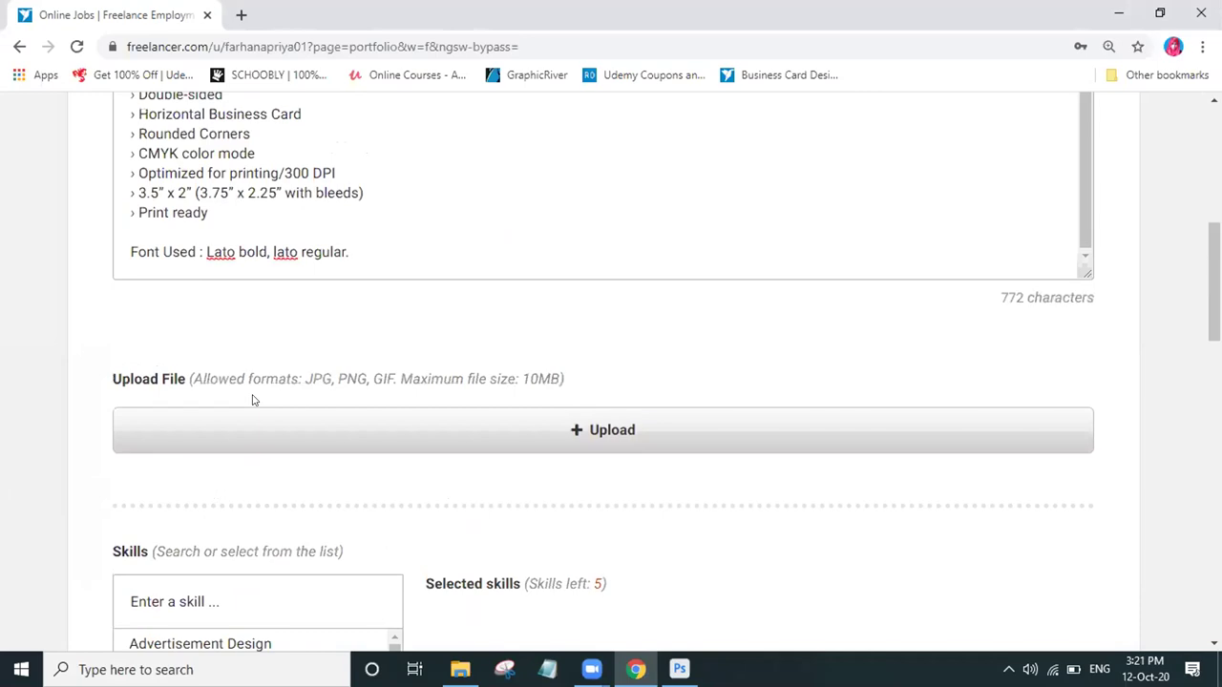
{"action": "scroll", "coordinate": [253, 400], "scroll_direction": "up", "scroll_amount": 4}
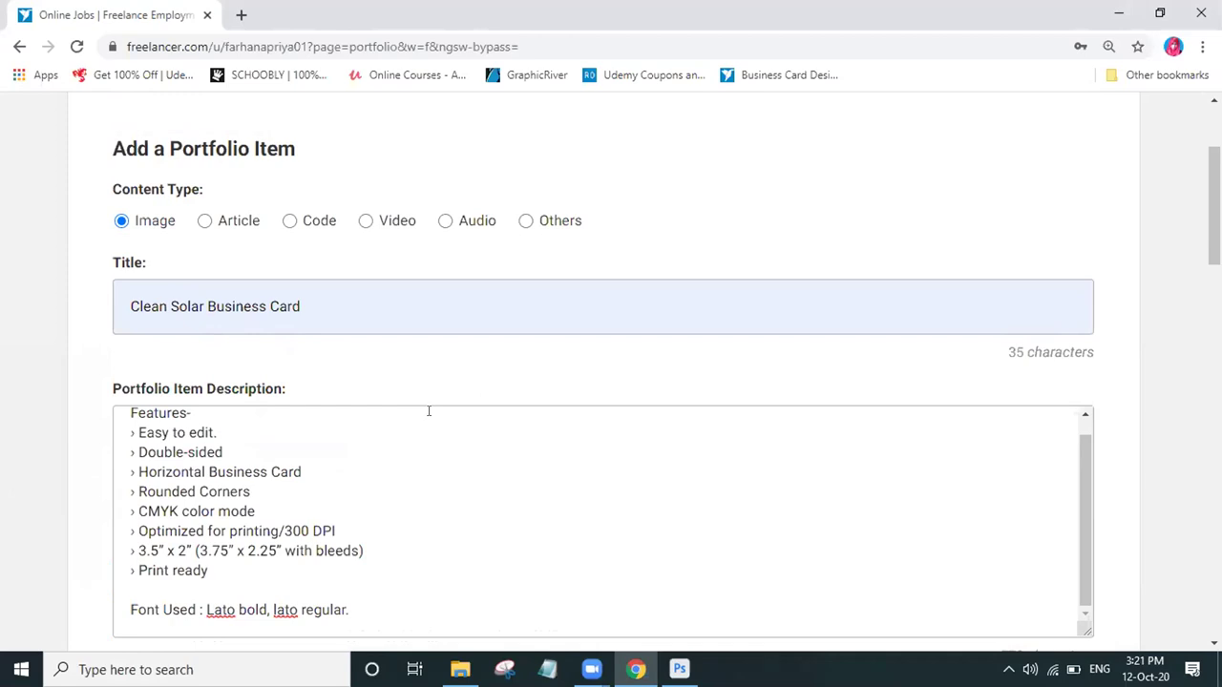
{"action": "scroll", "coordinate": [434, 411], "scroll_direction": "down", "scroll_amount": 8}
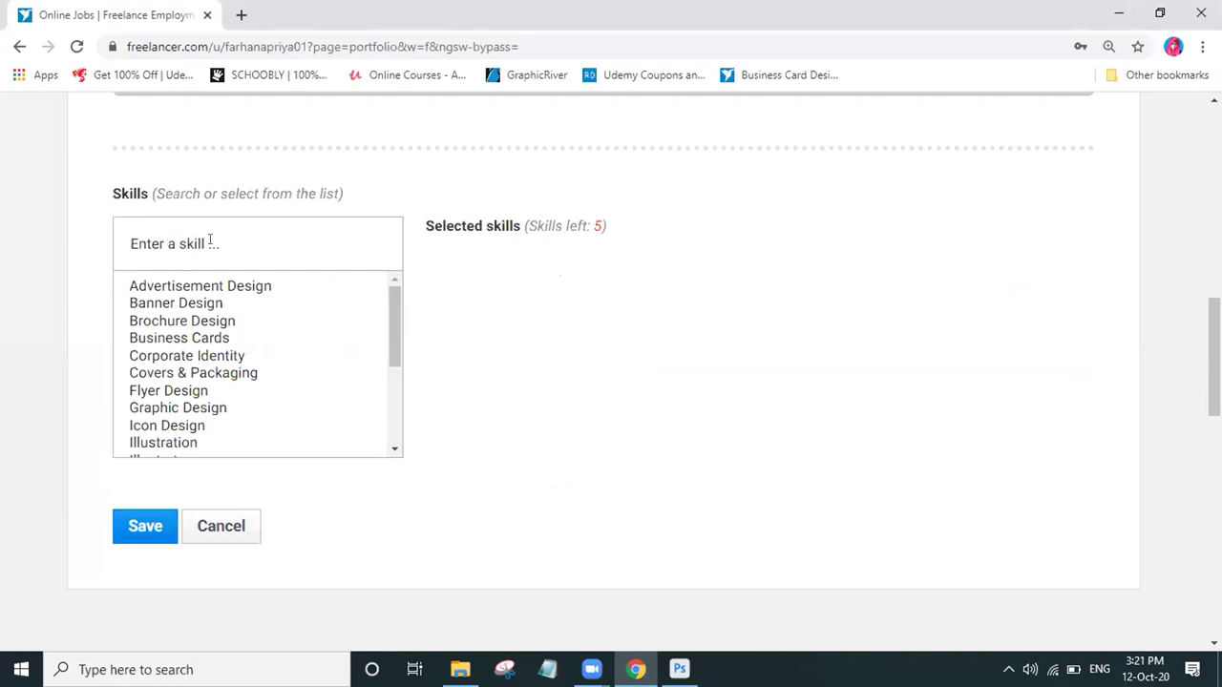
Add Business Cards, Corporate Identity and Graphic Design as the item's skills.
{"action": "left_click", "coordinate": [189, 340]}
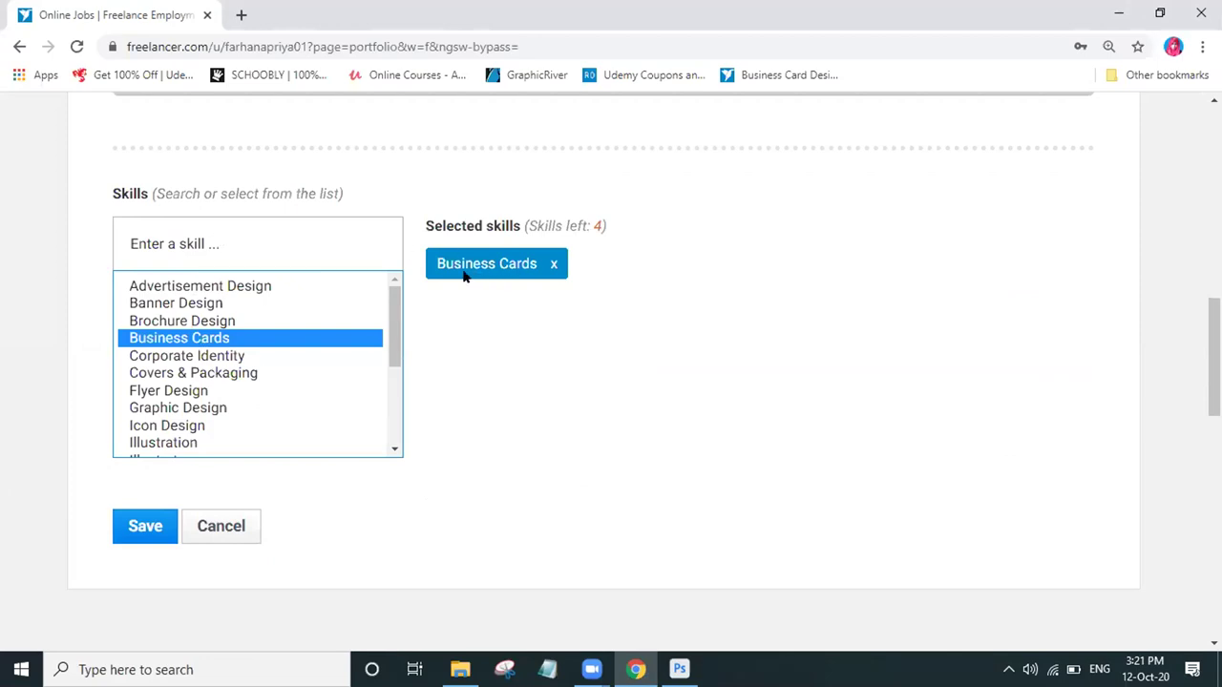
{"action": "left_click", "coordinate": [223, 361]}
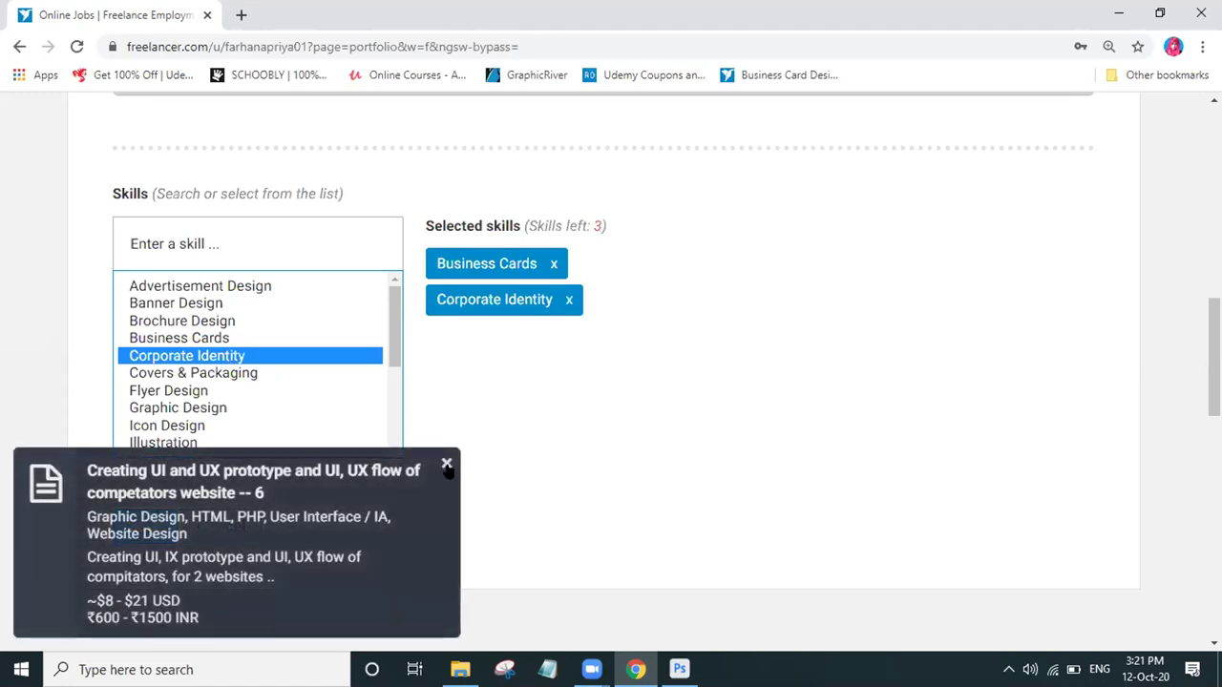
{"action": "left_click", "coordinate": [446, 463]}
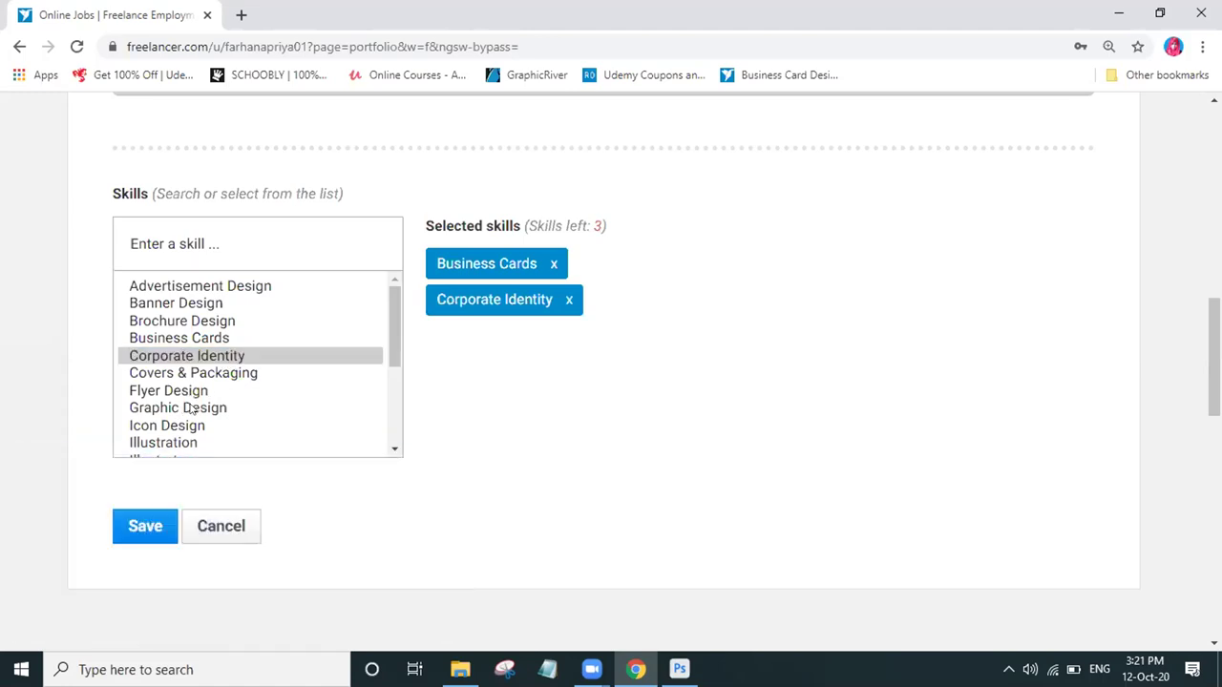
{"action": "left_click", "coordinate": [194, 410]}
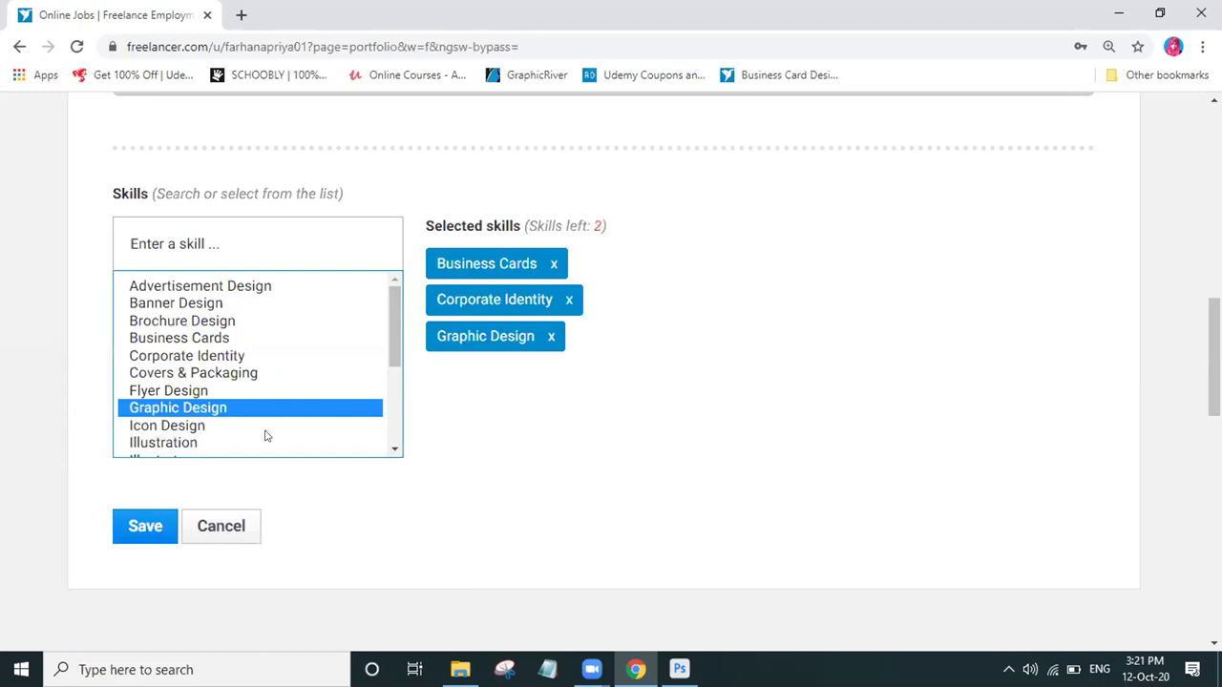
{"action": "scroll", "coordinate": [266, 436], "scroll_direction": "up", "scroll_amount": 1}
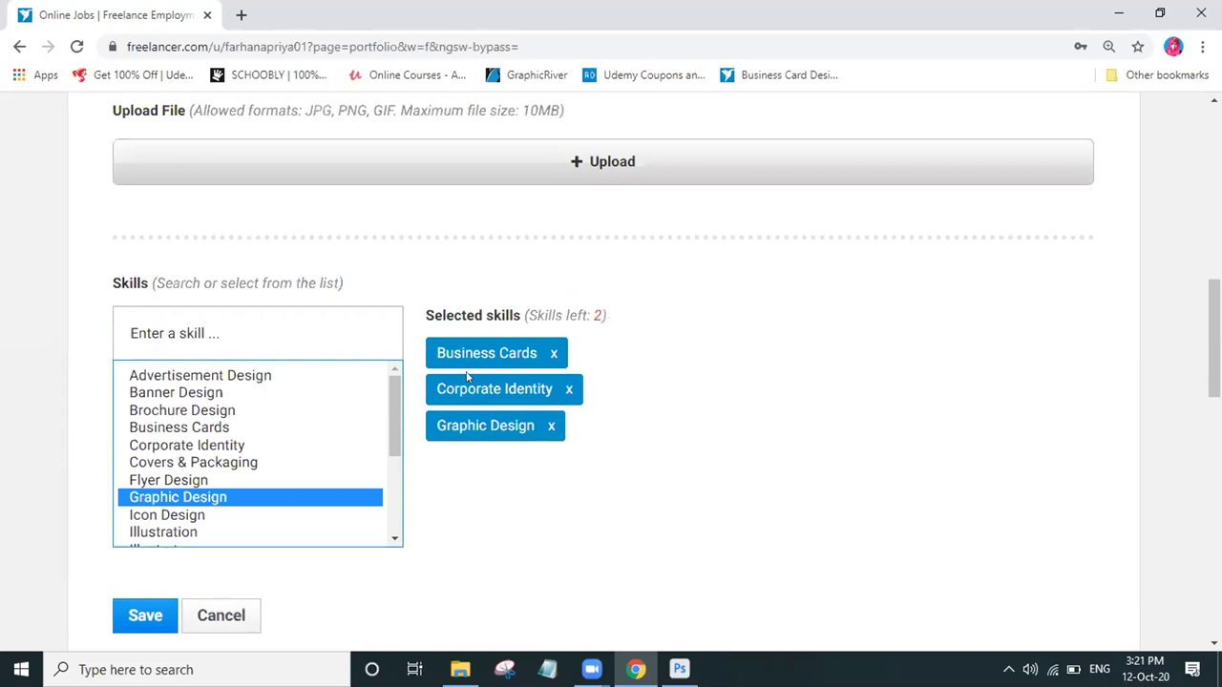
Upload b-card-0228-CARD-3 from F:\soler\card 2 as the portfolio item's file.
{"action": "left_click", "coordinate": [138, 616]}
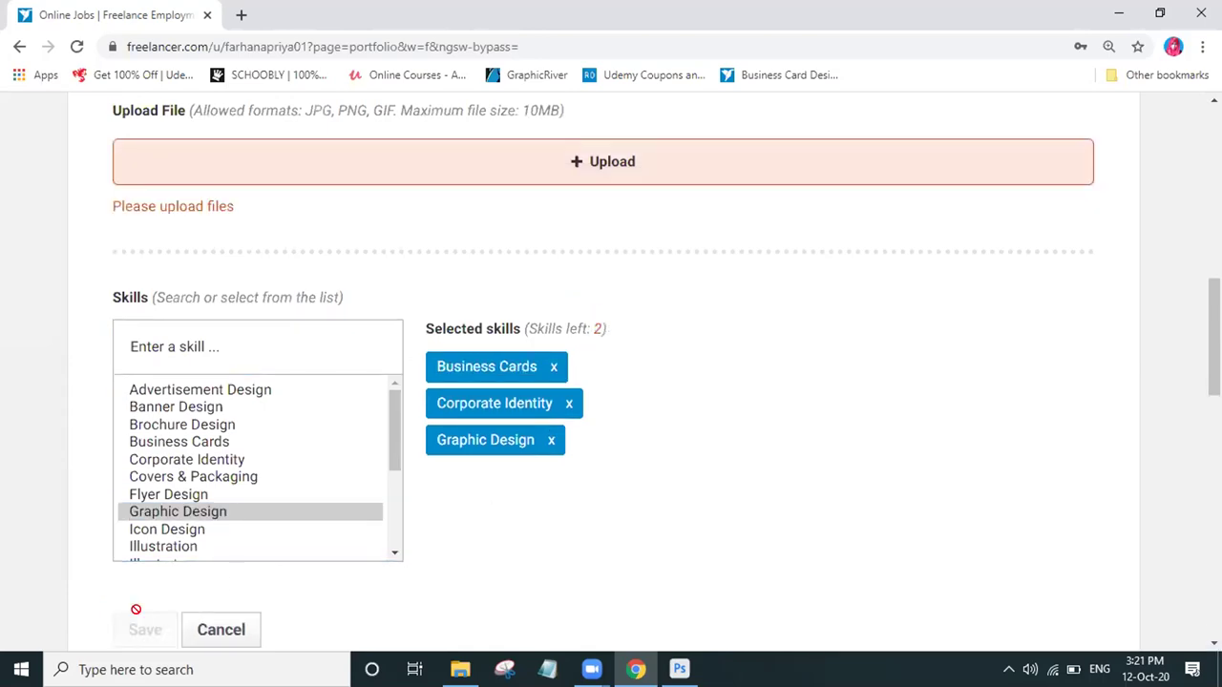
{"action": "left_click", "coordinate": [536, 166]}
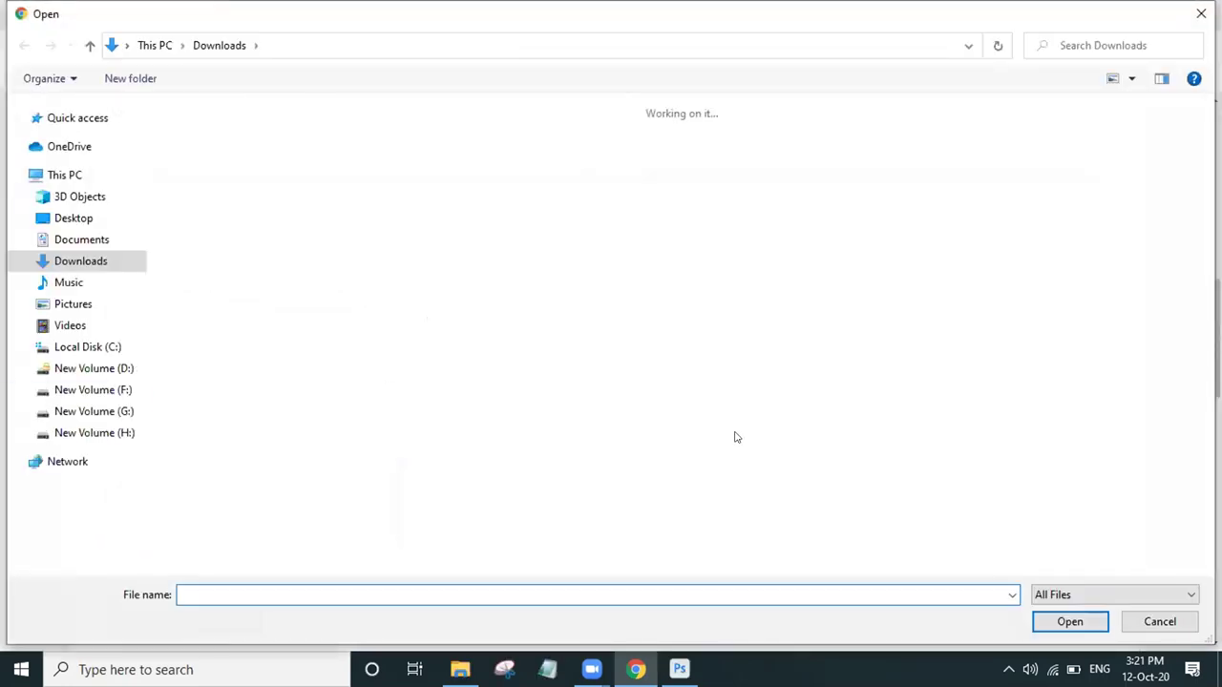
{"action": "left_click", "coordinate": [84, 392]}
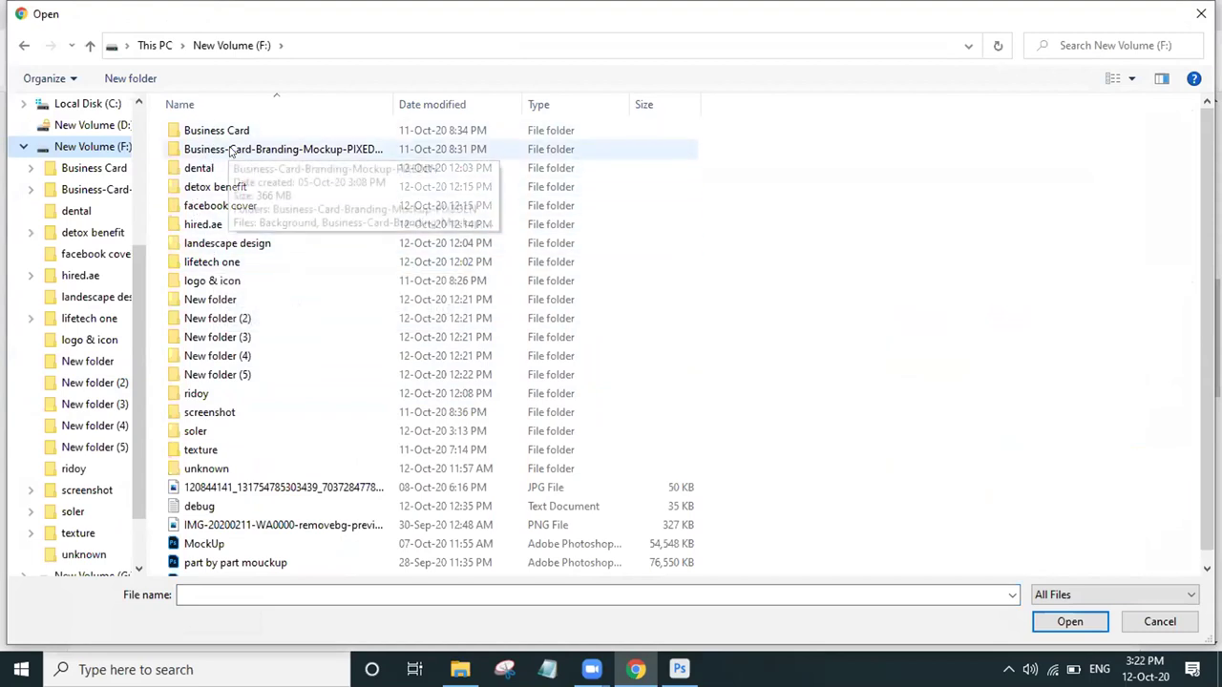
{"action": "double_click", "coordinate": [218, 436]}
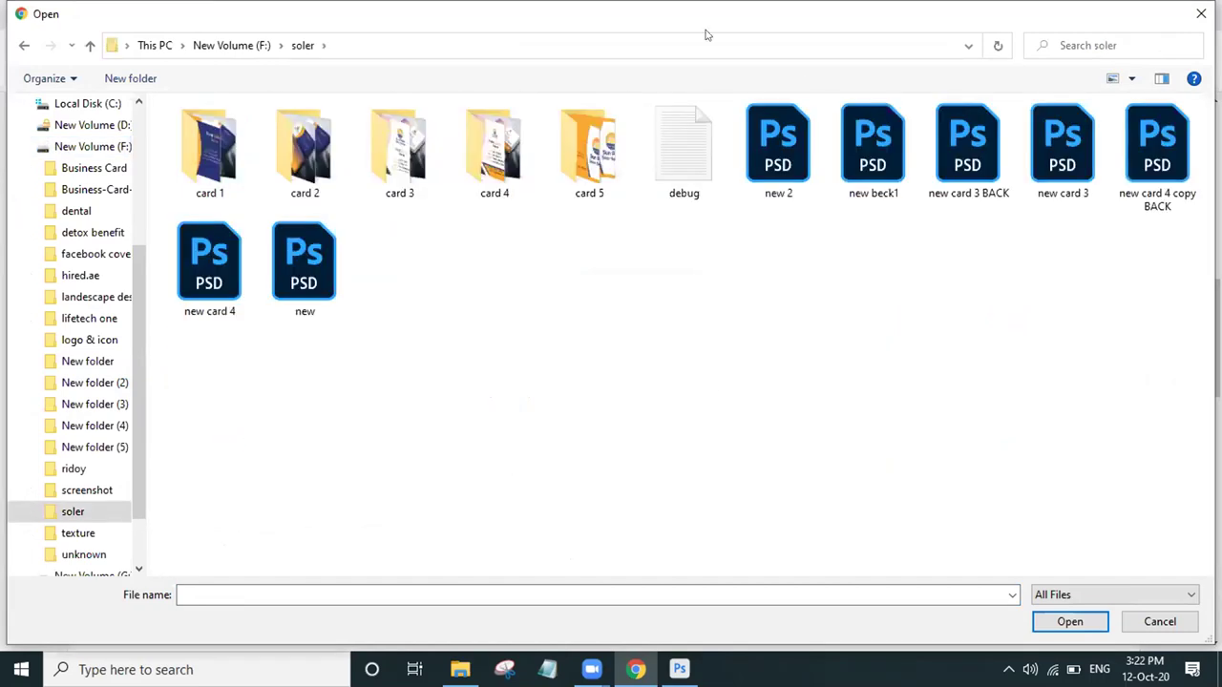
{"action": "double_click", "coordinate": [227, 165]}
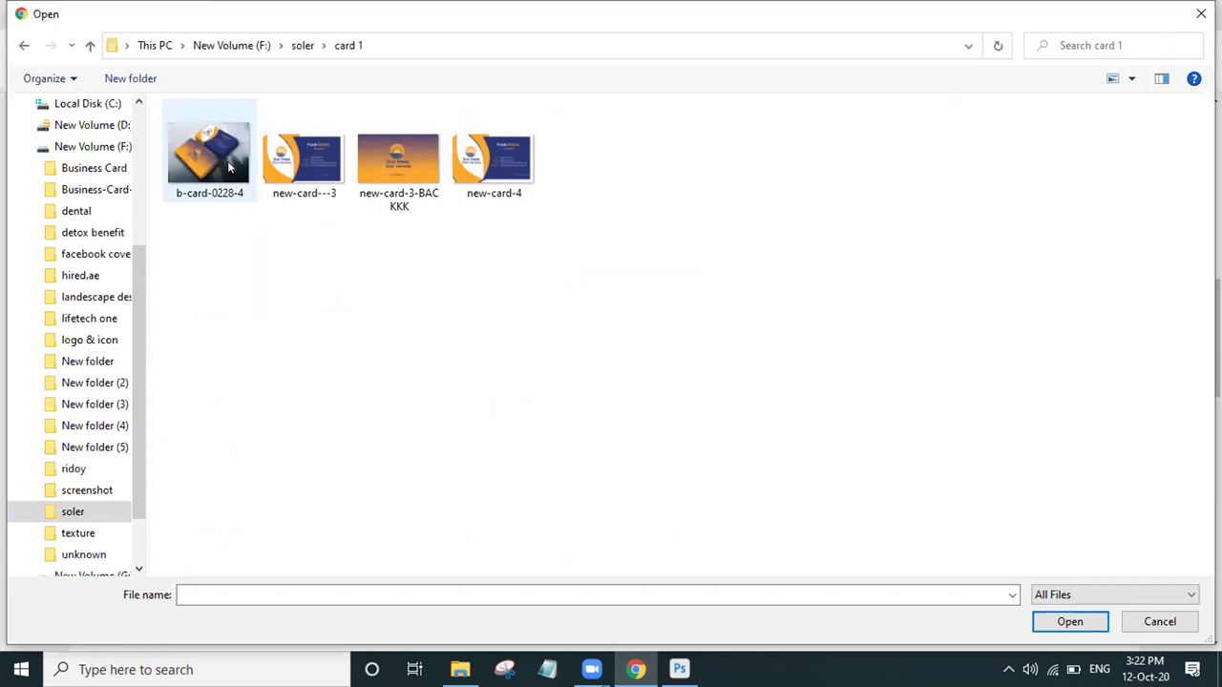
{"action": "left_click", "coordinate": [21, 46]}
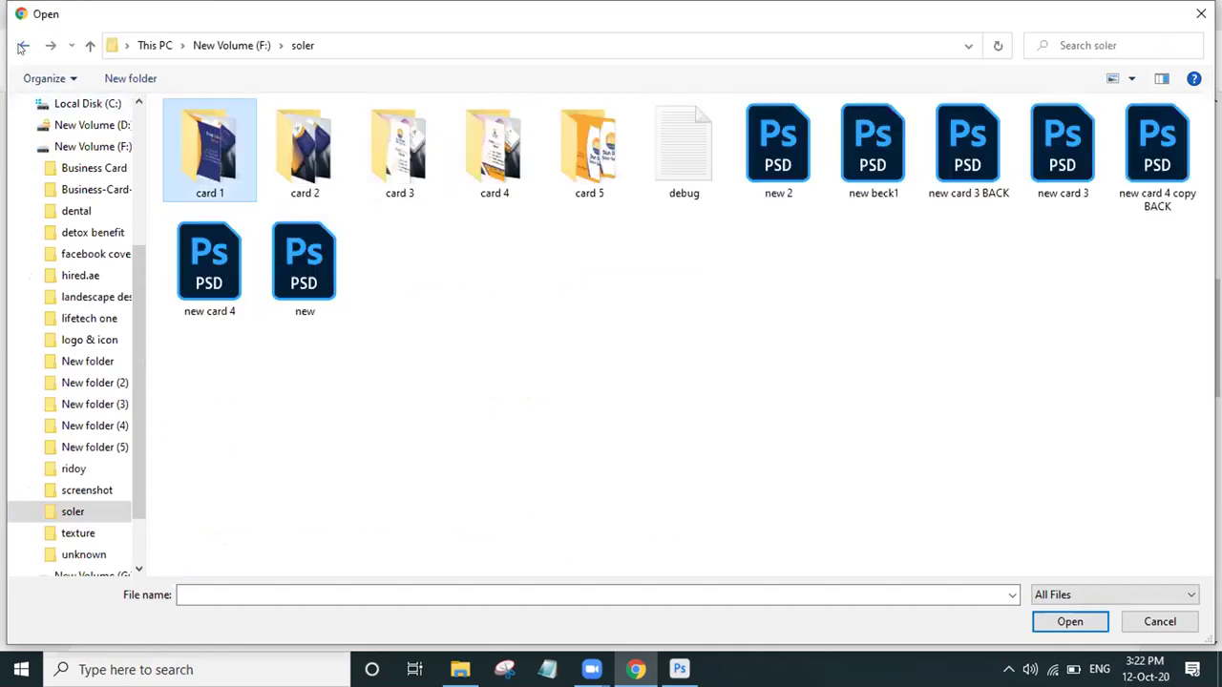
{"action": "left_click", "coordinate": [311, 162]}
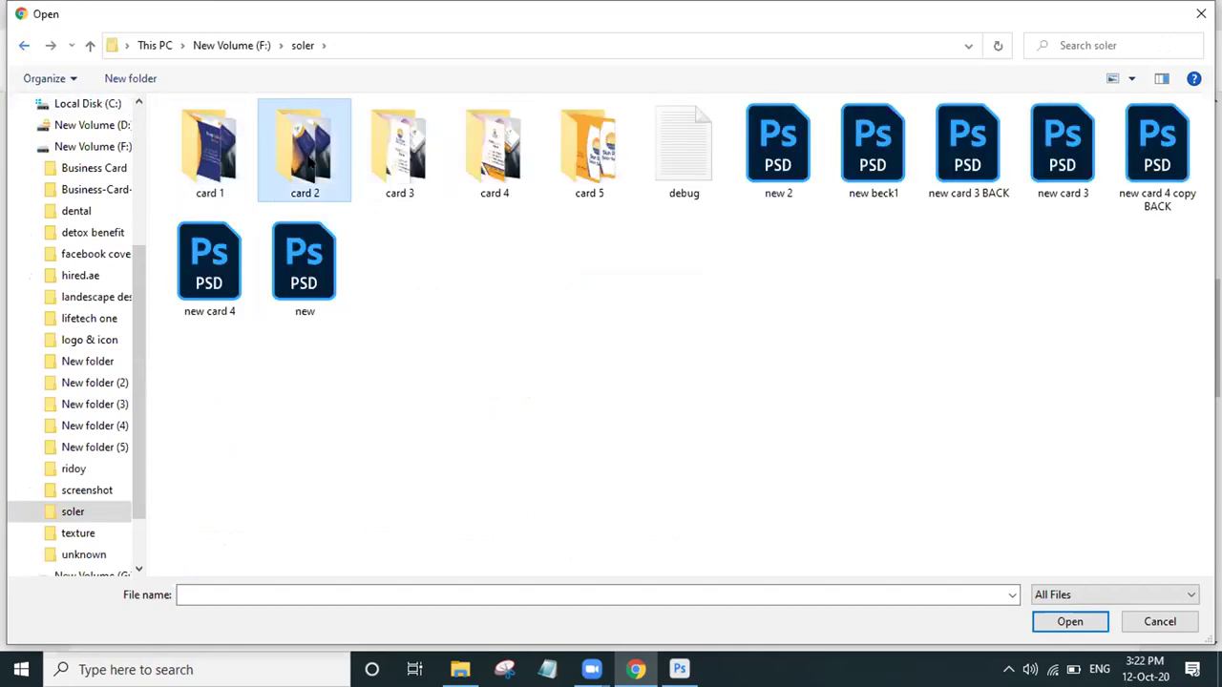
{"action": "double_click", "coordinate": [312, 162]}
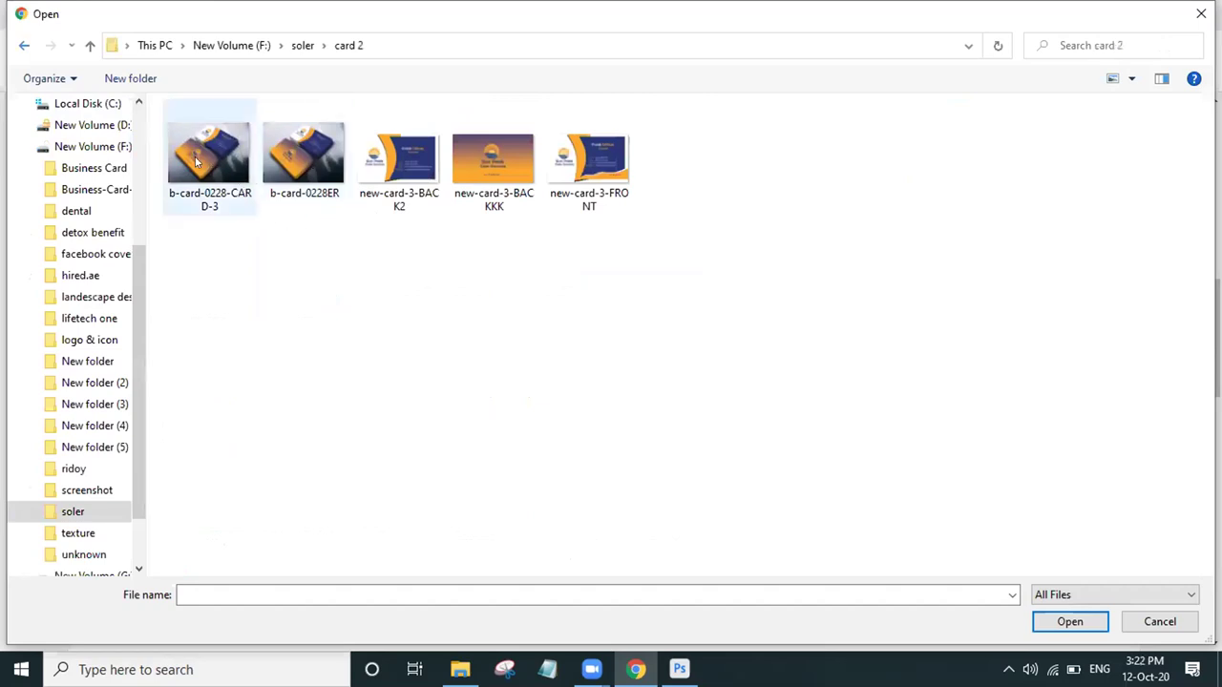
{"action": "left_click", "coordinate": [206, 162]}
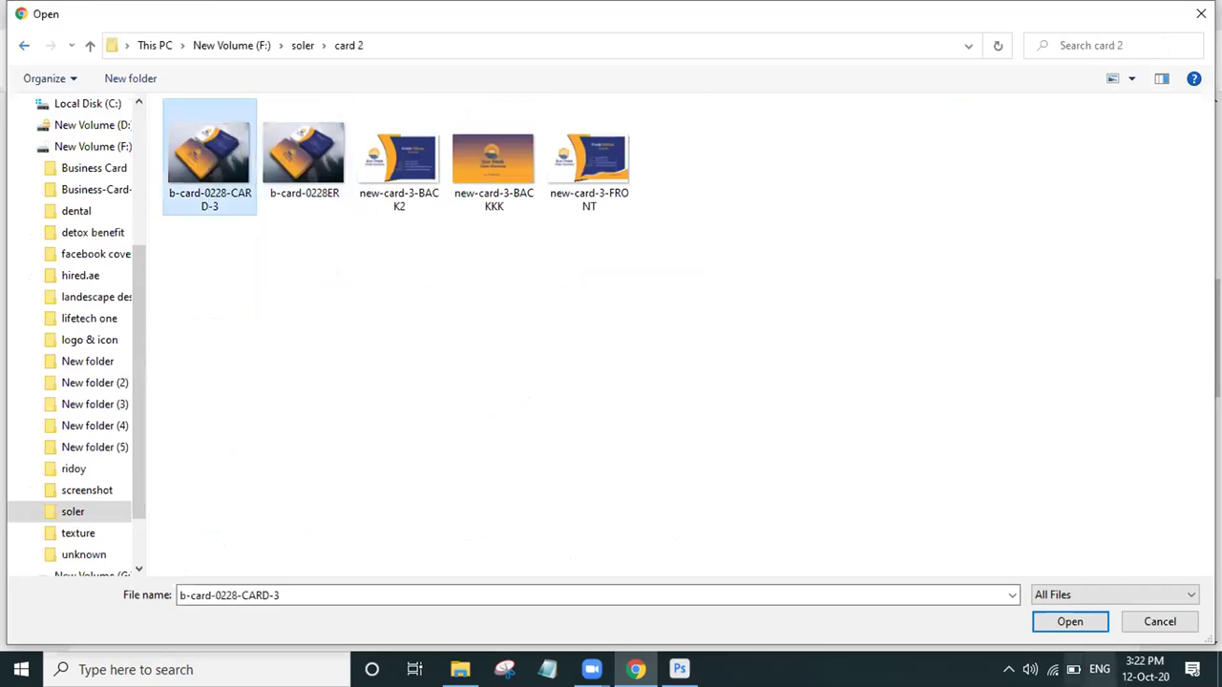
{"action": "left_click", "coordinate": [1066, 621]}
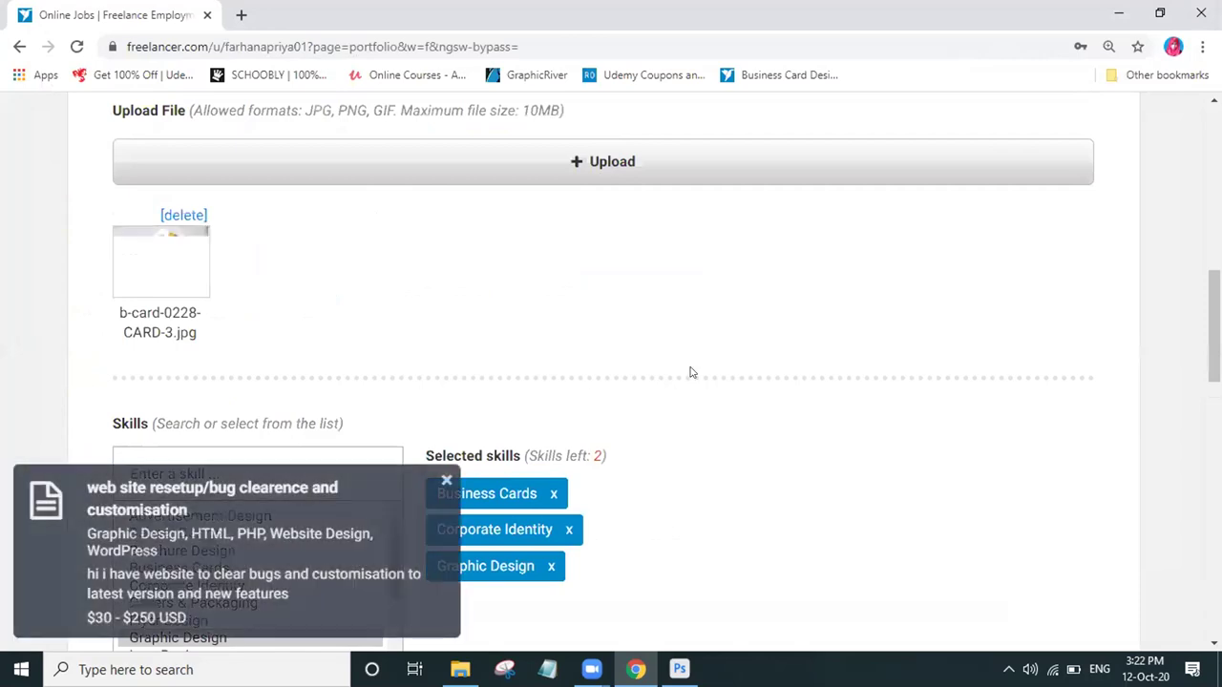
Save the Clean Solar Business Card portfolio item.
{"action": "scroll", "coordinate": [665, 364], "scroll_direction": "down", "scroll_amount": 2}
{"action": "scroll", "coordinate": [664, 364], "scroll_direction": "down", "scroll_amount": 4}
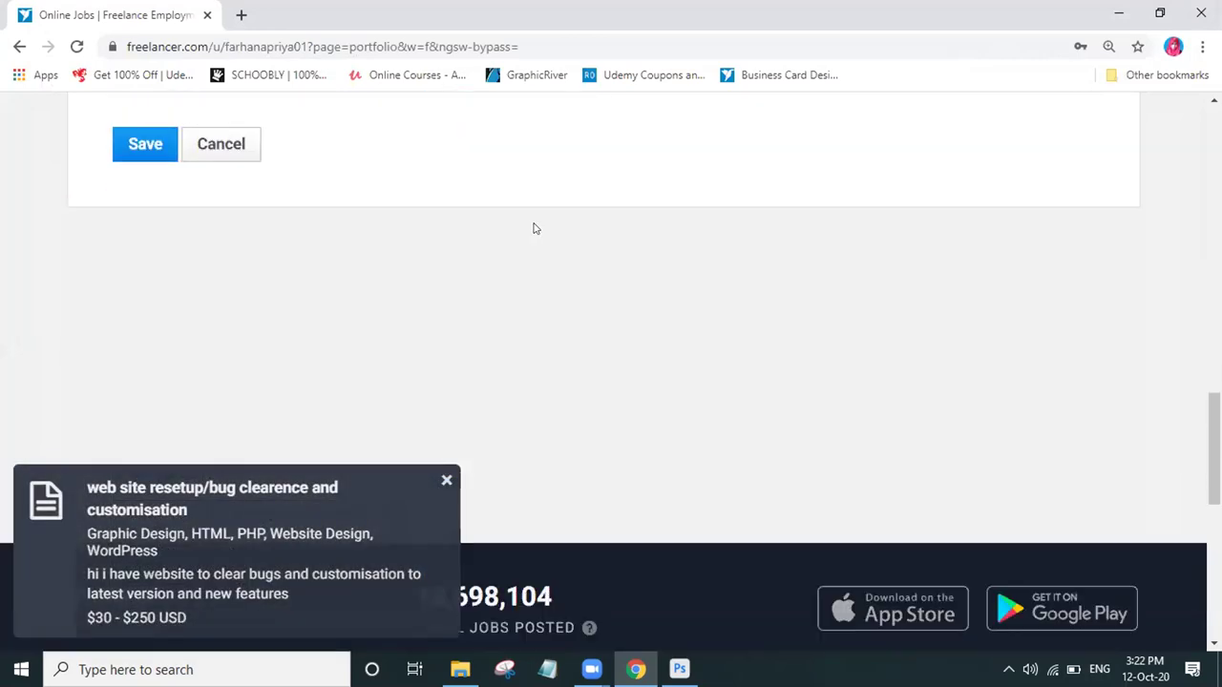
{"action": "scroll", "coordinate": [400, 292], "scroll_direction": "up", "scroll_amount": 3}
{"action": "scroll", "coordinate": [209, 370], "scroll_direction": "down", "scroll_amount": 2}
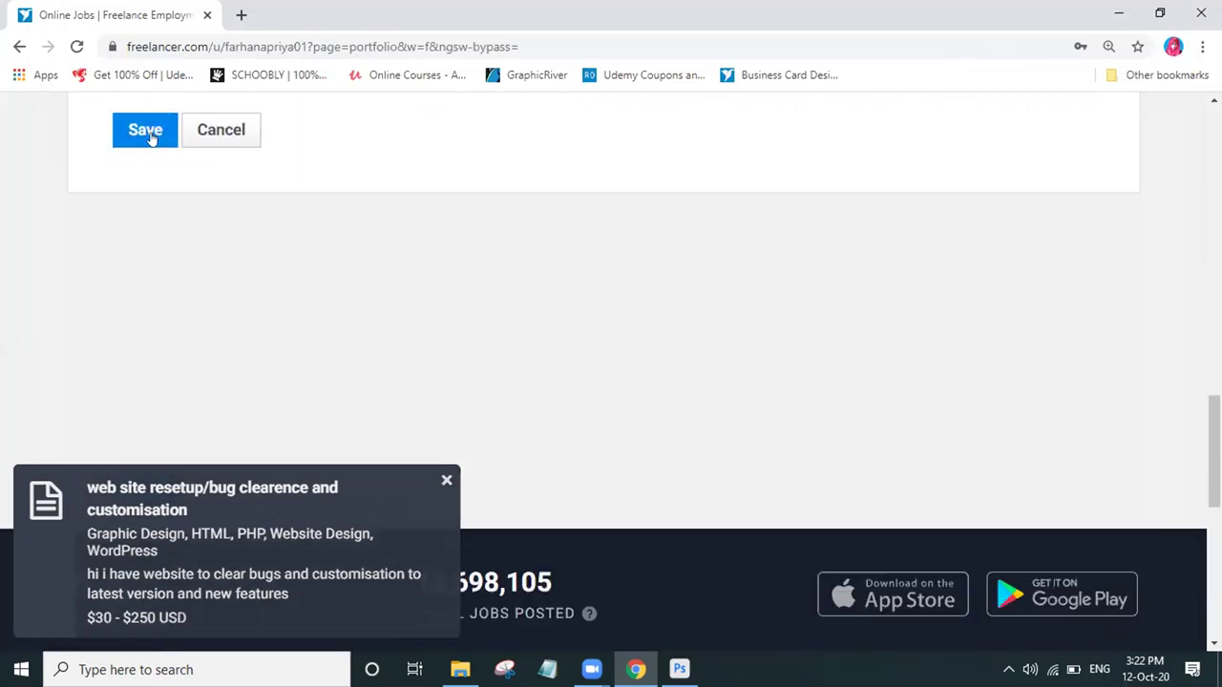
{"action": "left_click", "coordinate": [145, 132]}
Close the accidentally opened job tab and return to the portfolio page.
{"action": "left_click", "coordinate": [437, 481]}
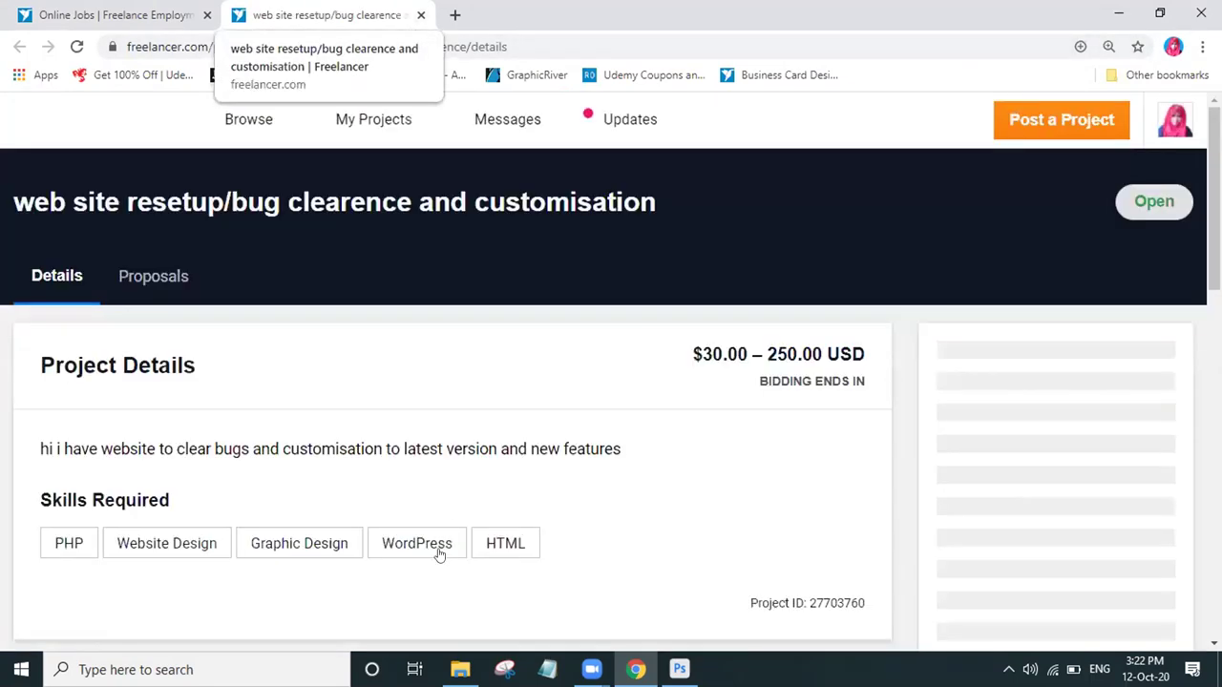
{"action": "left_click", "coordinate": [421, 15]}
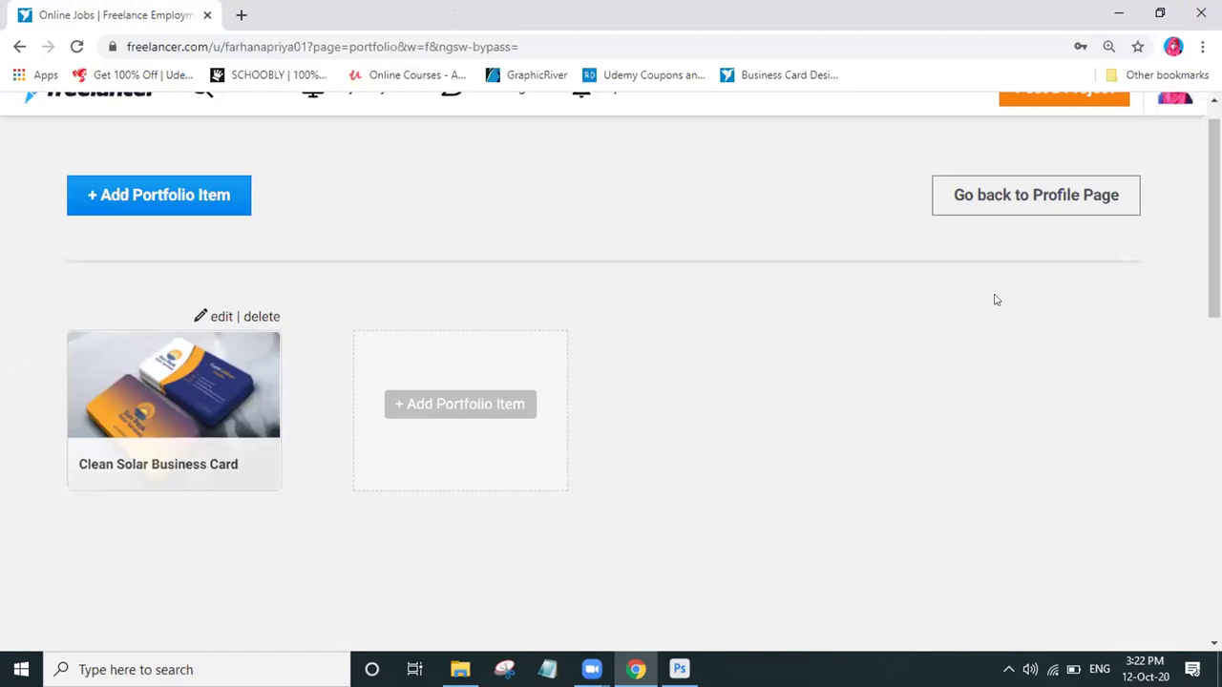
{"action": "scroll", "coordinate": [1017, 257], "scroll_direction": "up", "scroll_amount": 1}
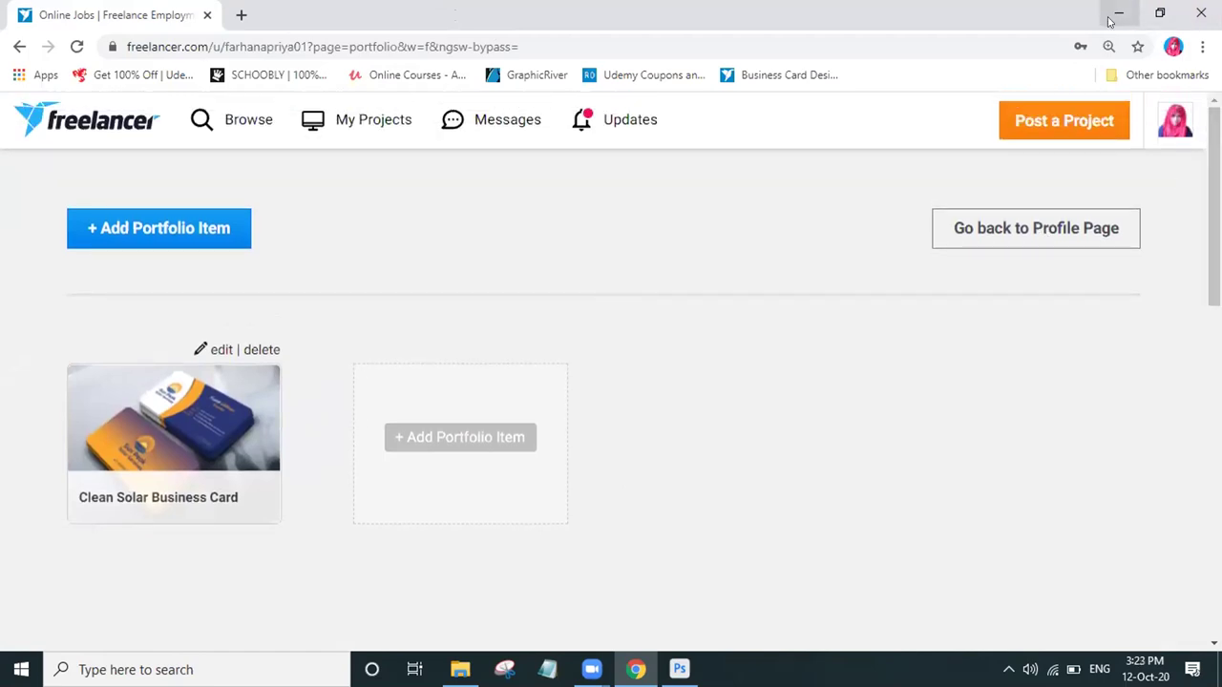
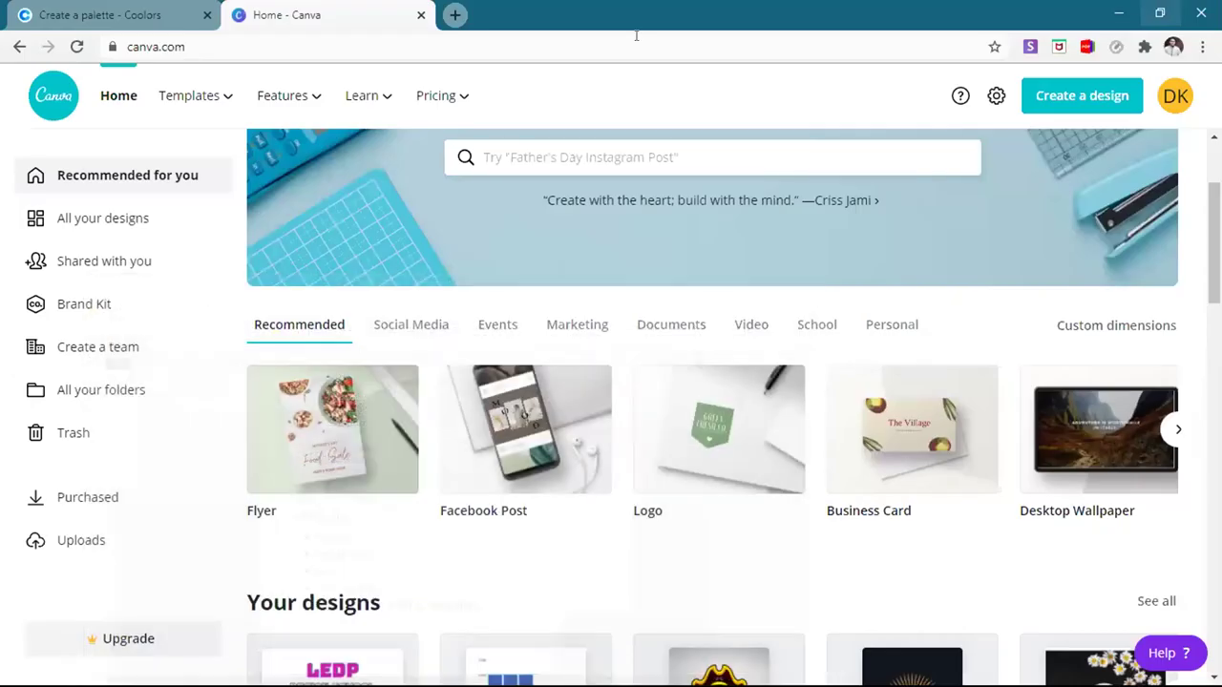
Create a new blank A4 Flyer design from the Create a design list.
{"action": "left_click", "coordinate": [1065, 100]}
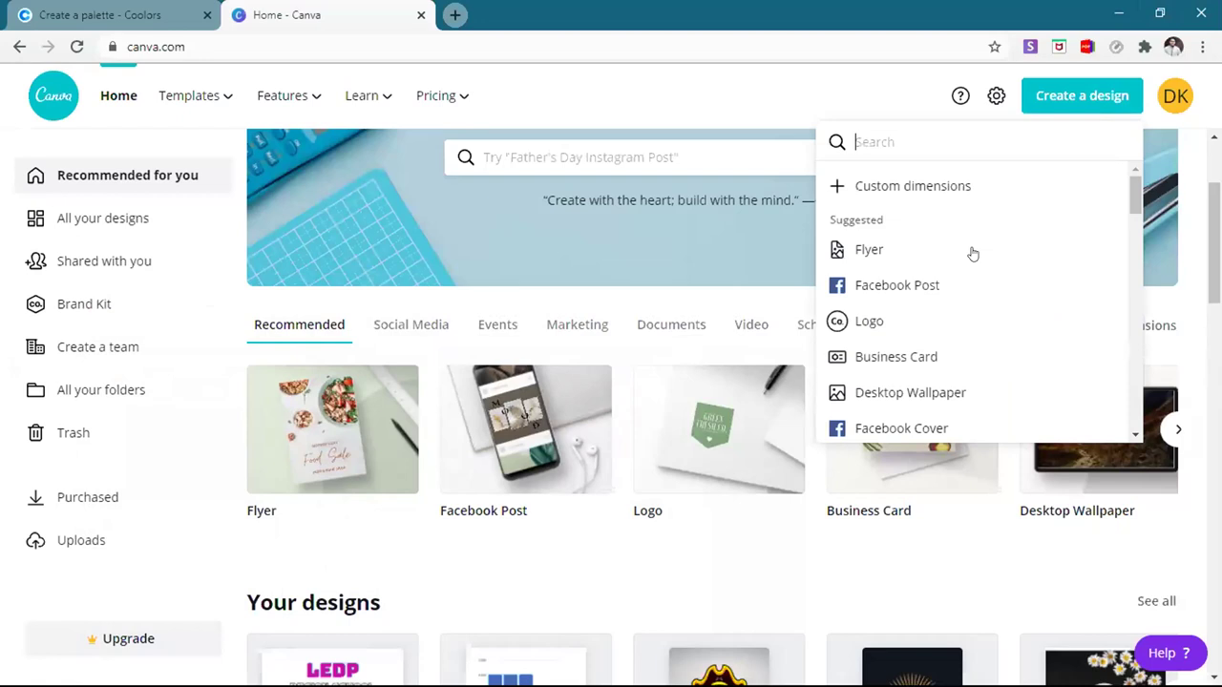
{"action": "left_click", "coordinate": [976, 292]}
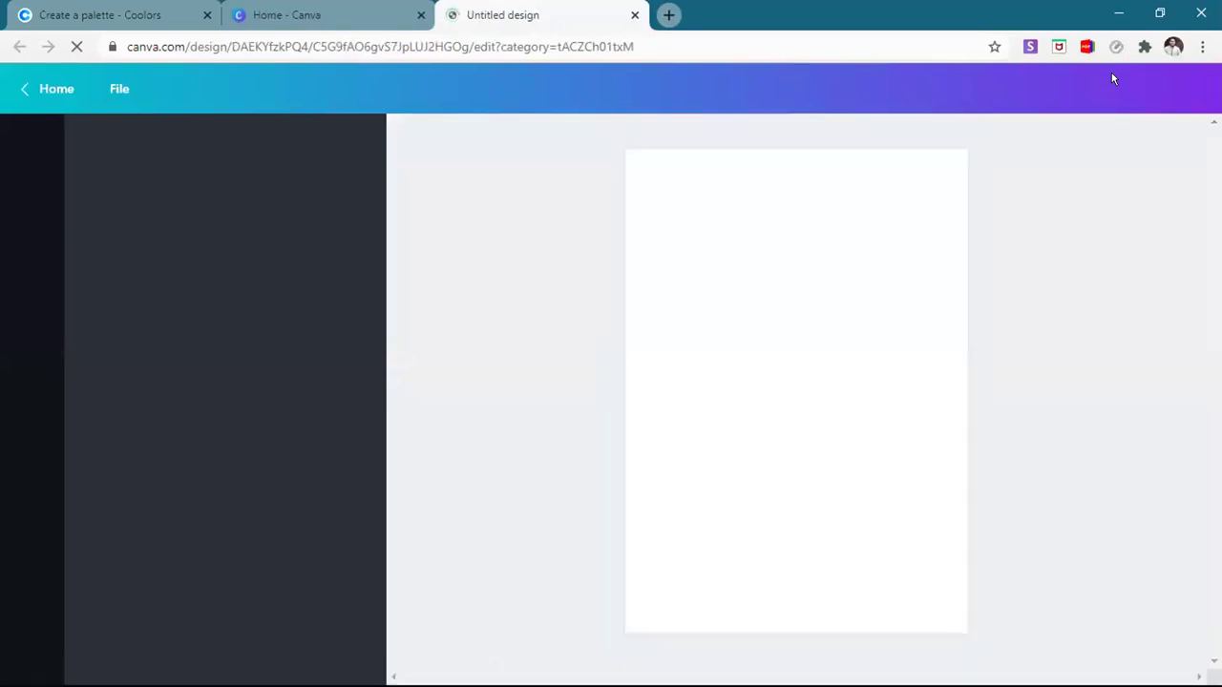
{"action": "key", "text": "XF86AudioRaiseVolume"}
{"action": "key", "text": "XF86AudioRaiseVolume"}
{"action": "key", "text": "XF86AudioRaiseVolume"}
{"action": "key", "text": "XF86AudioRaiseVolume"}
{"action": "key", "text": "XF86AudioRaiseVolume"}
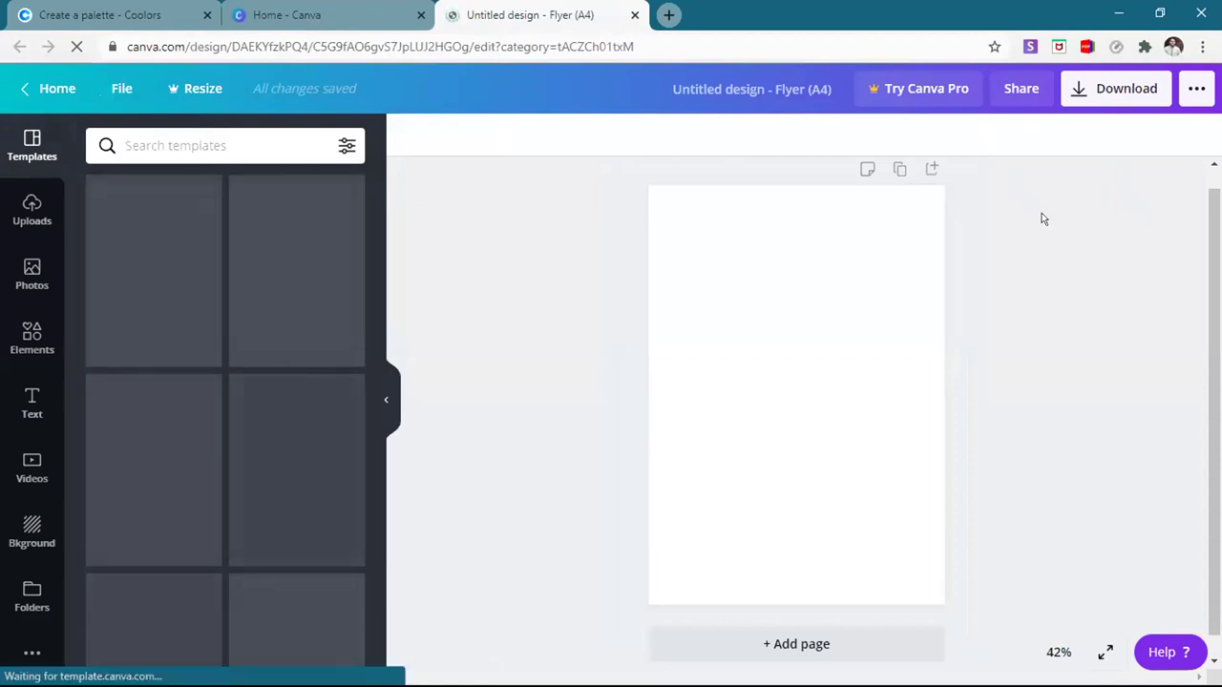
{"action": "key", "text": "XF86AudioRaiseVolume"}
{"action": "key", "text": "XF86AudioRaiseVolume"}
{"action": "key", "text": "XF86AudioRaiseVolume"}
{"action": "key", "text": "XF86AudioRaiseVolume"}
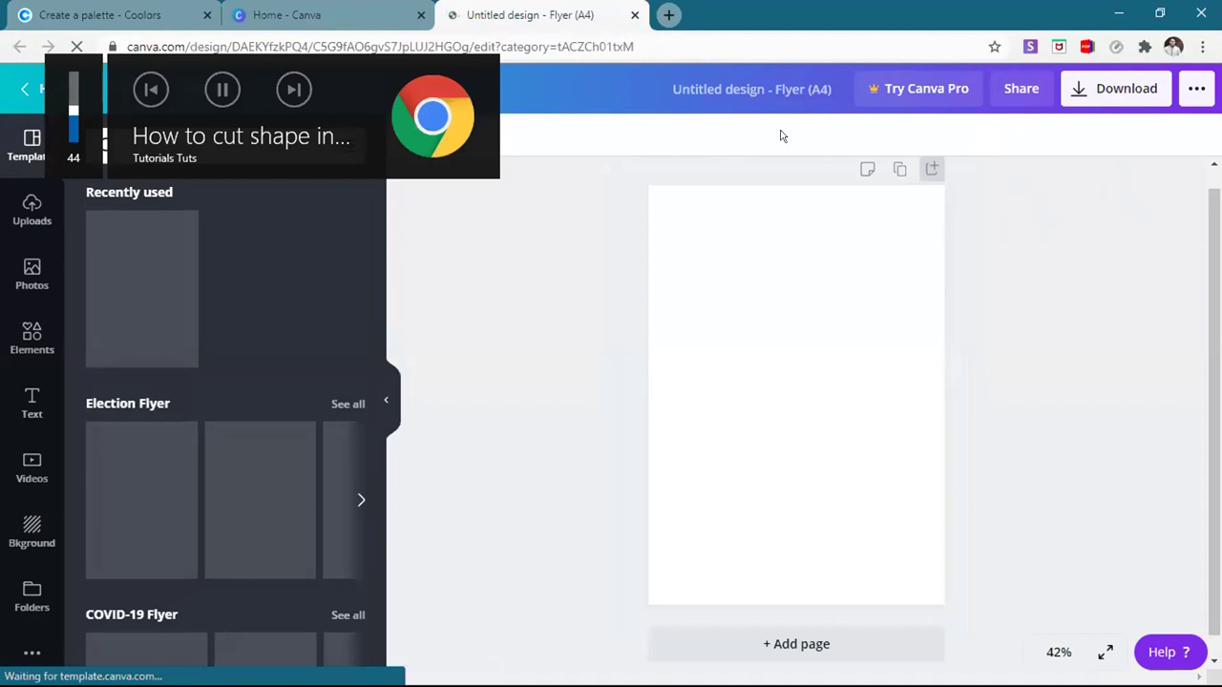
{"action": "key", "text": "XF86AudioLowerVolume"}
{"action": "key", "text": "XF86AudioLowerVolume"}
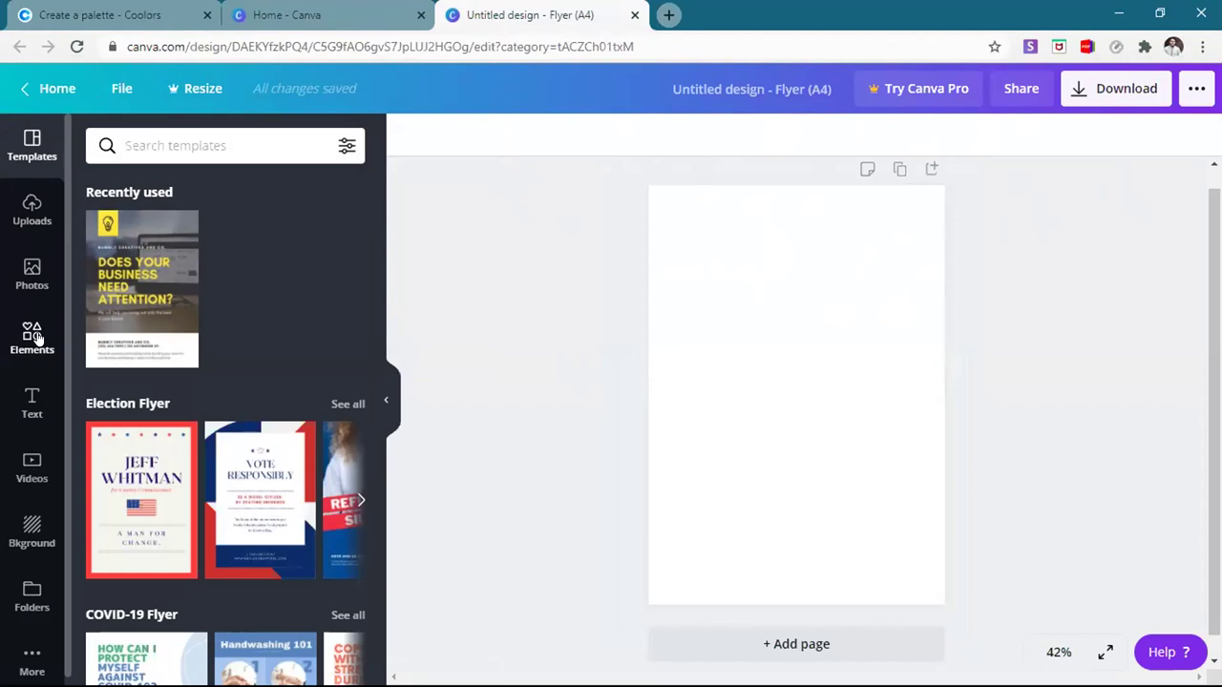
Add the PLAY text combination and retype its wording as LEDP.
{"action": "left_click", "coordinate": [27, 408]}
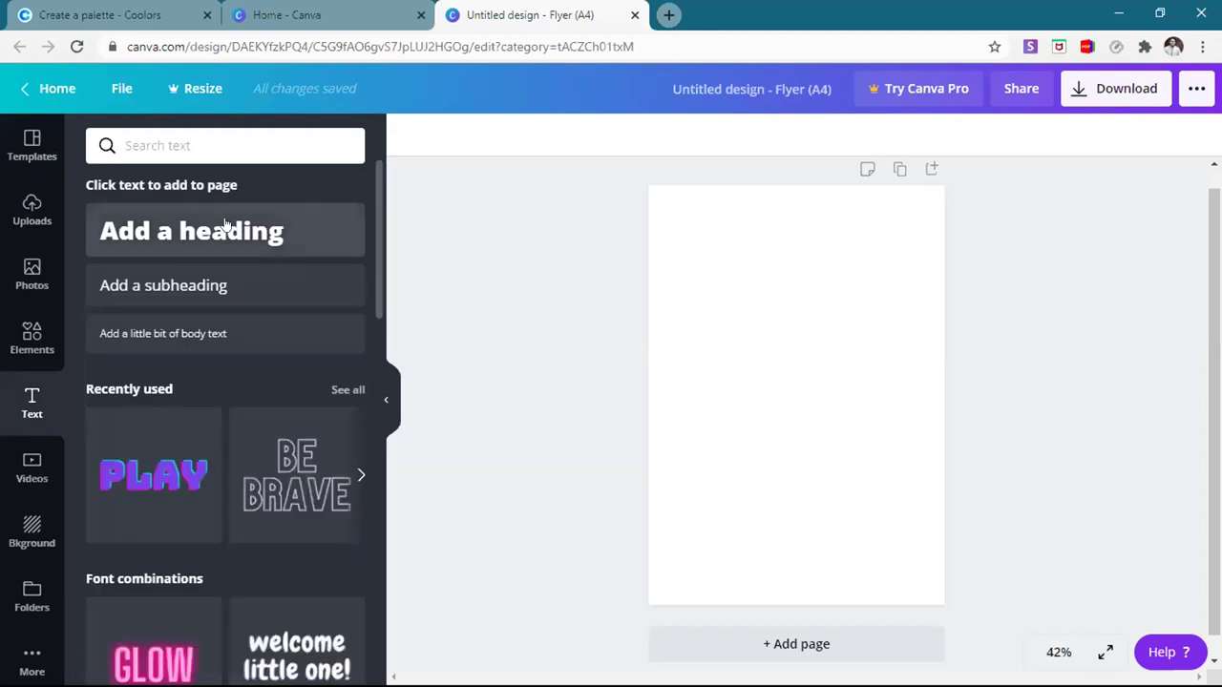
{"action": "scroll", "coordinate": [223, 389], "scroll_direction": "down", "scroll_amount": 3}
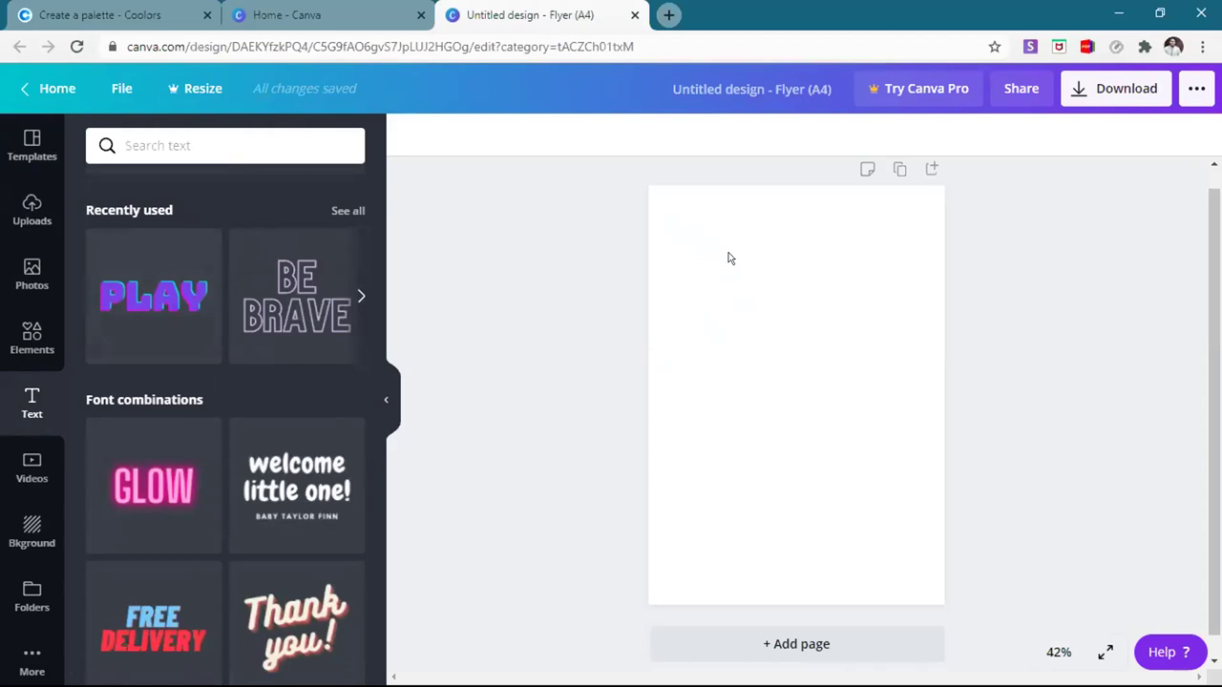
{"action": "double_click", "coordinate": [813, 401]}
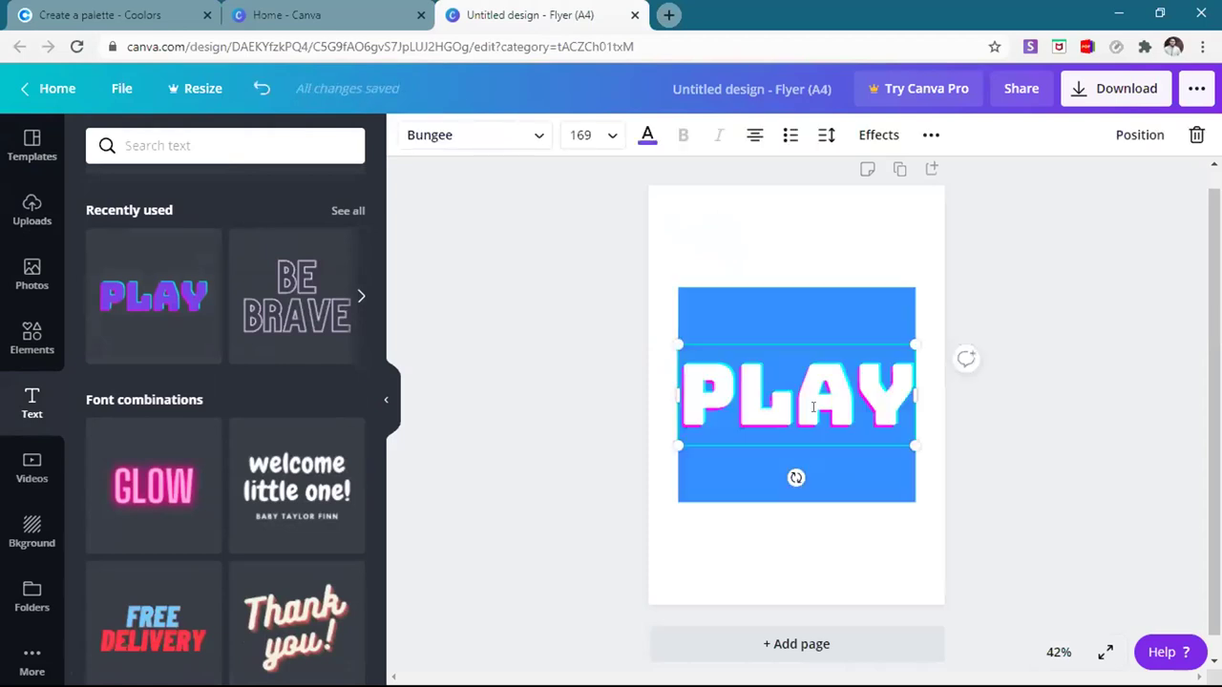
{"action": "key", "text": "BackSpace"}
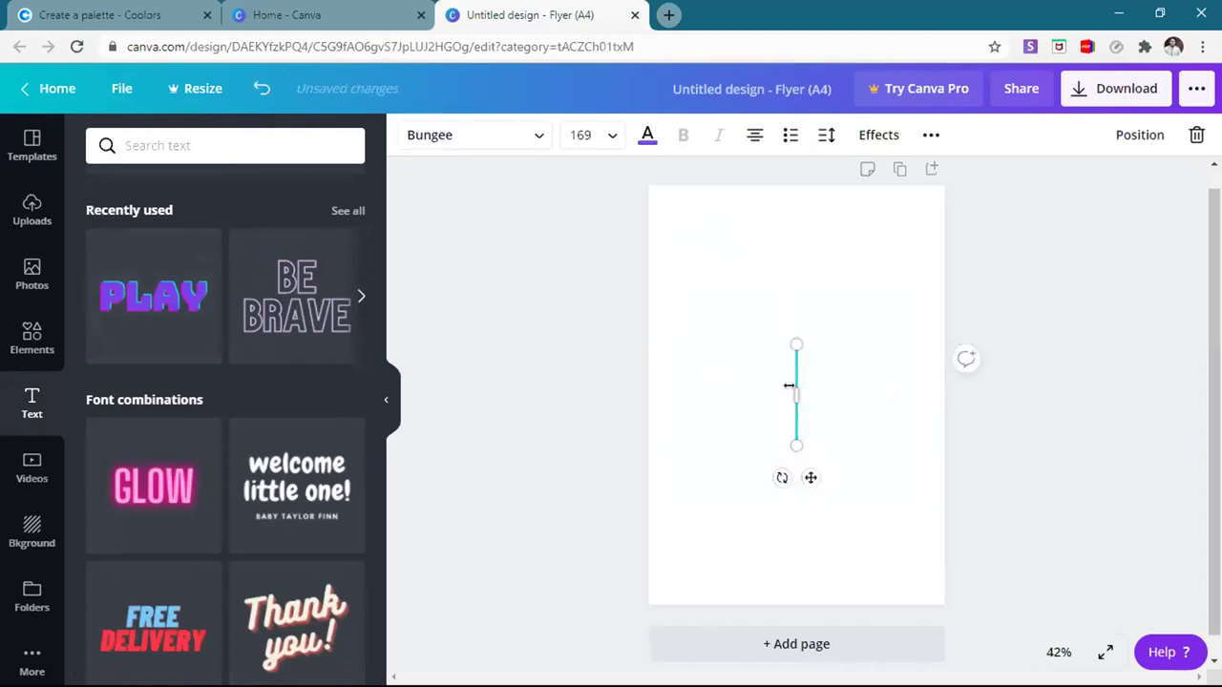
{"action": "type", "text": "LEDP"}
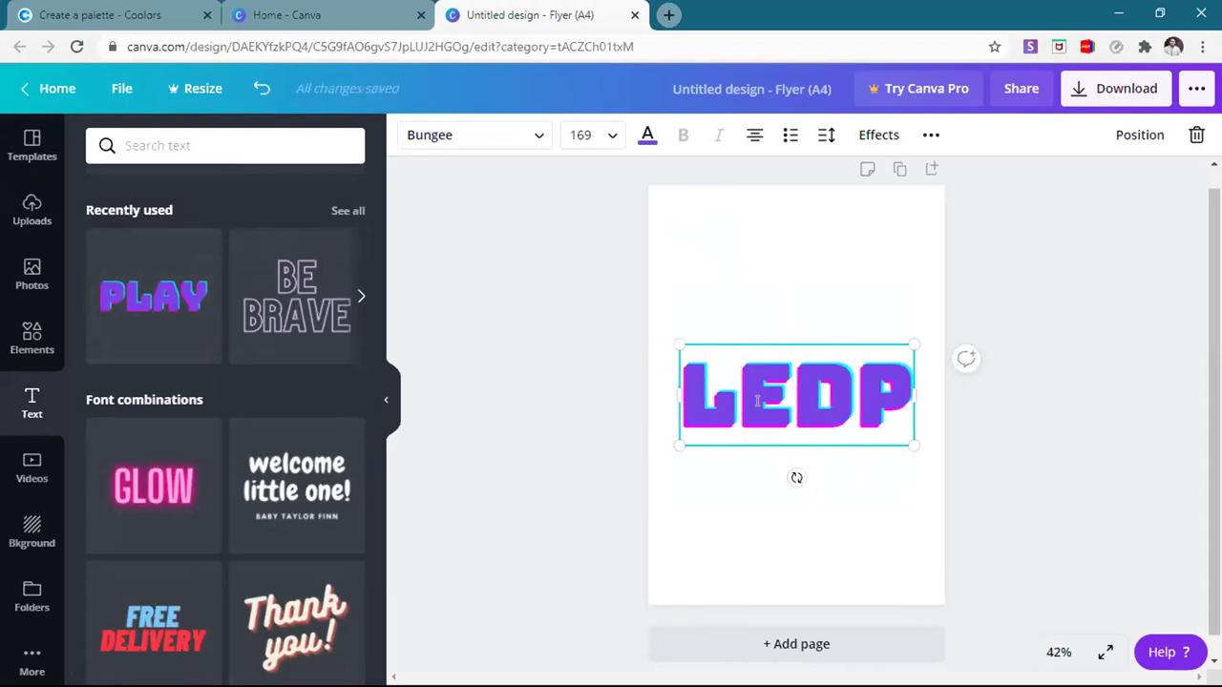
Set the LEDP heading to font size 88 and move it to the top of the page.
{"action": "key", "text": "ctrl+a"}
{"action": "left_click", "coordinate": [607, 137]}
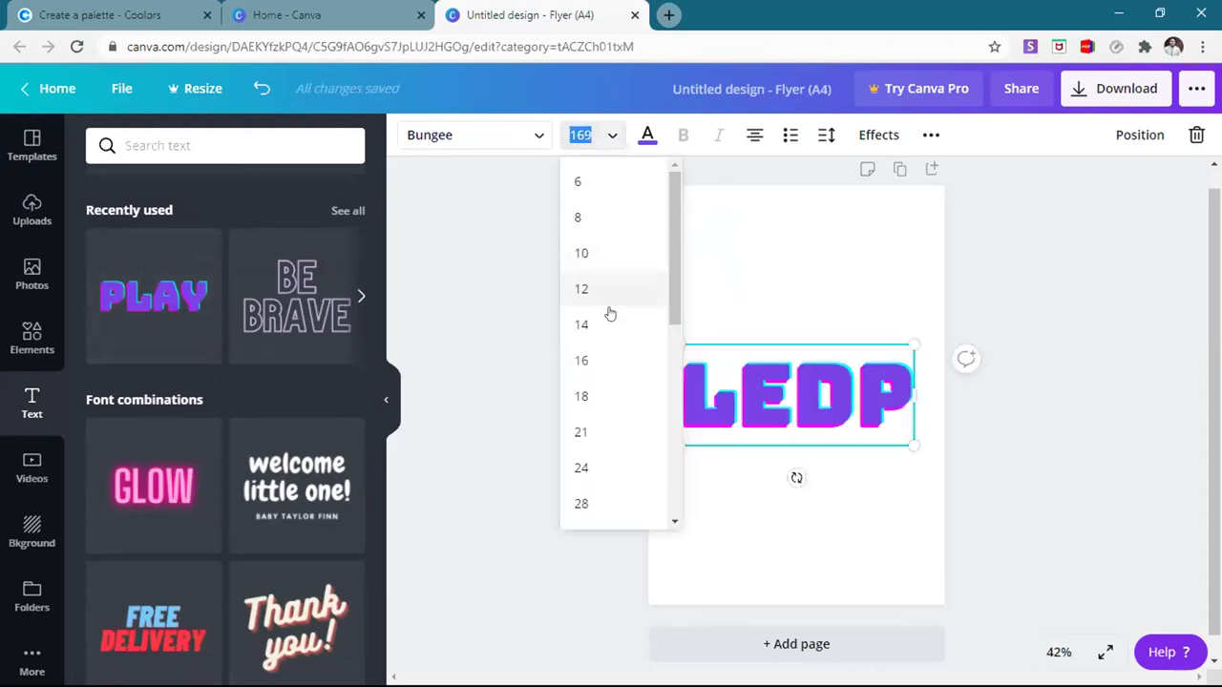
{"action": "left_click", "coordinate": [583, 502]}
{"action": "left_click", "coordinate": [607, 134]}
{"action": "scroll", "coordinate": [611, 401], "scroll_direction": "down", "scroll_amount": 4}
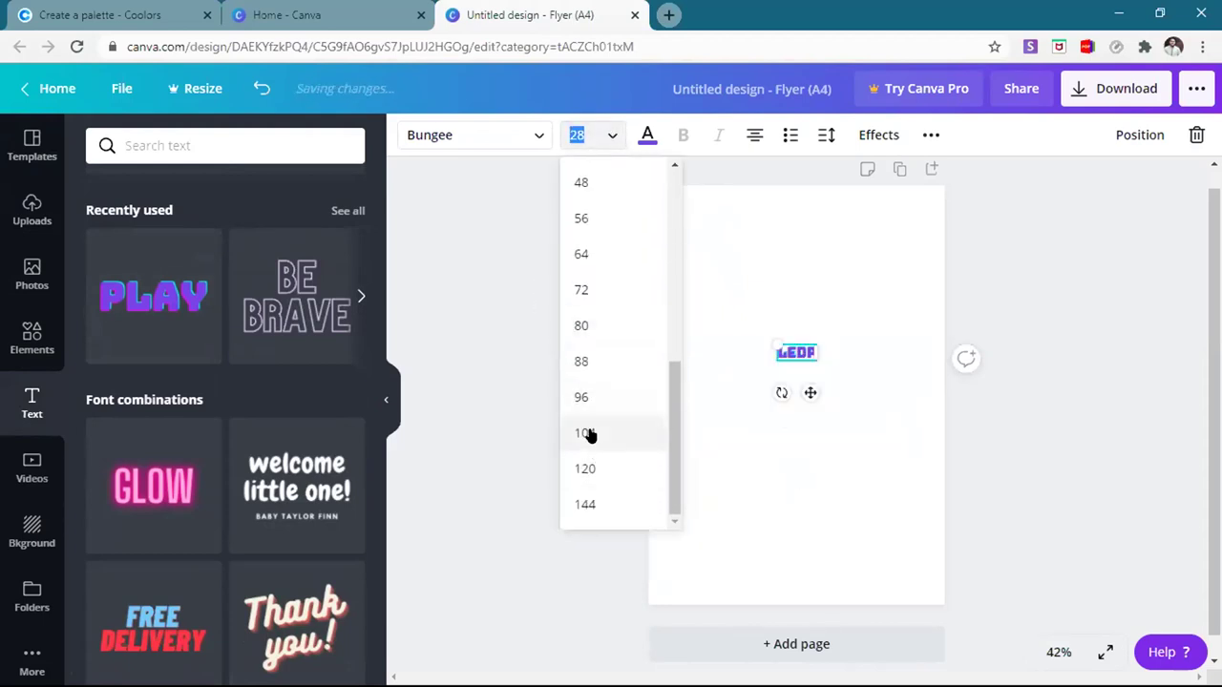
{"action": "left_click", "coordinate": [592, 360]}
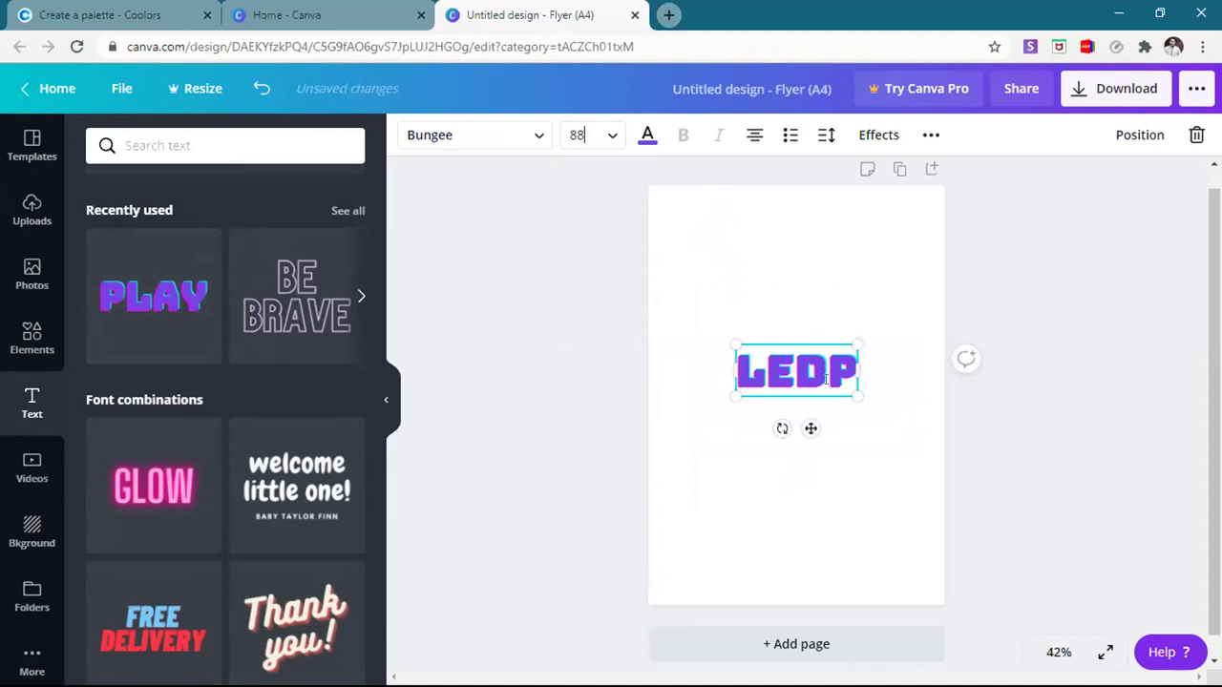
{"action": "left_click_drag", "start_coordinate": [811, 428], "coordinate": [812, 269]}
{"action": "left_click", "coordinate": [993, 301]}
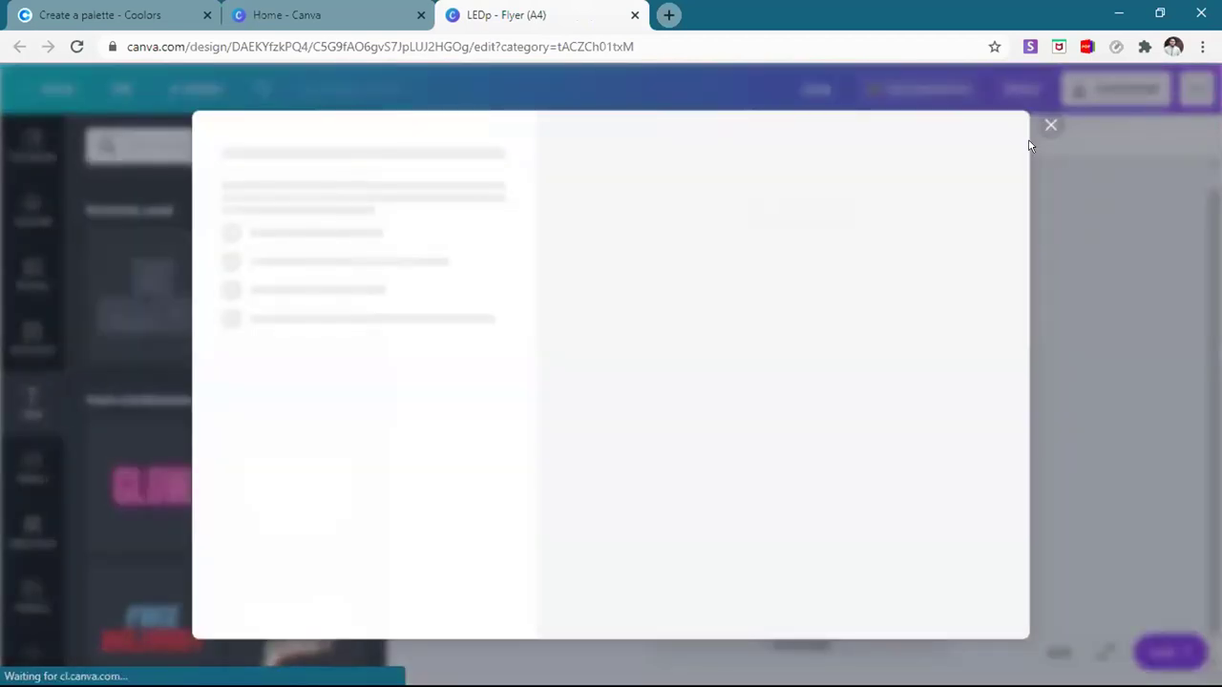
Close the Canva Pro upgrade offer and delete an extra PLAY text added to the page.
{"action": "left_click", "coordinate": [1051, 124]}
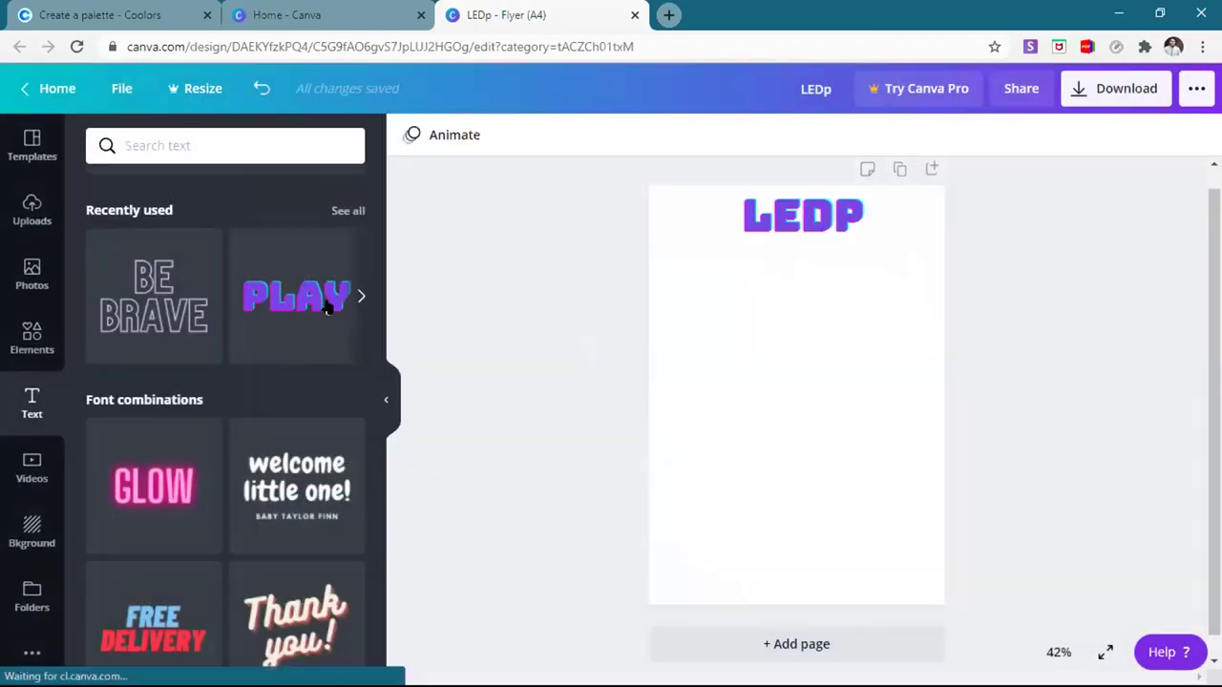
{"action": "left_click", "coordinate": [307, 286]}
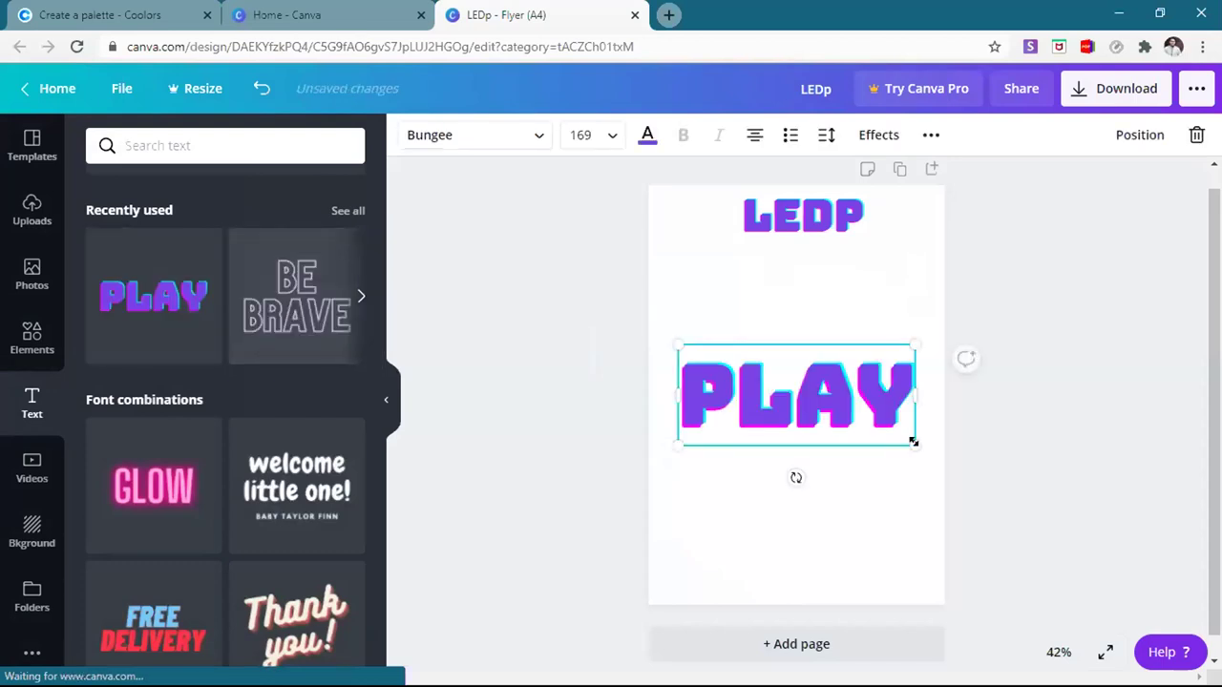
{"action": "key", "text": "Delete"}
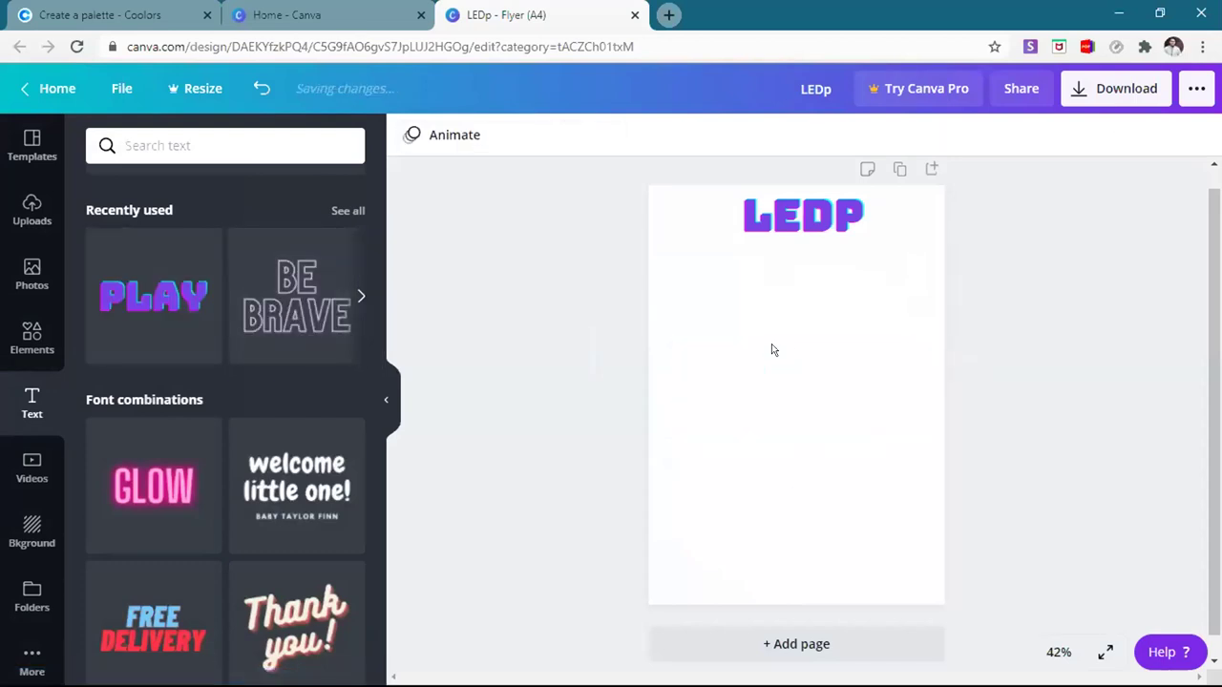
Try adding the BE BRAVE outlined text style, then close the upgrade offer again.
{"action": "left_click", "coordinate": [274, 289]}
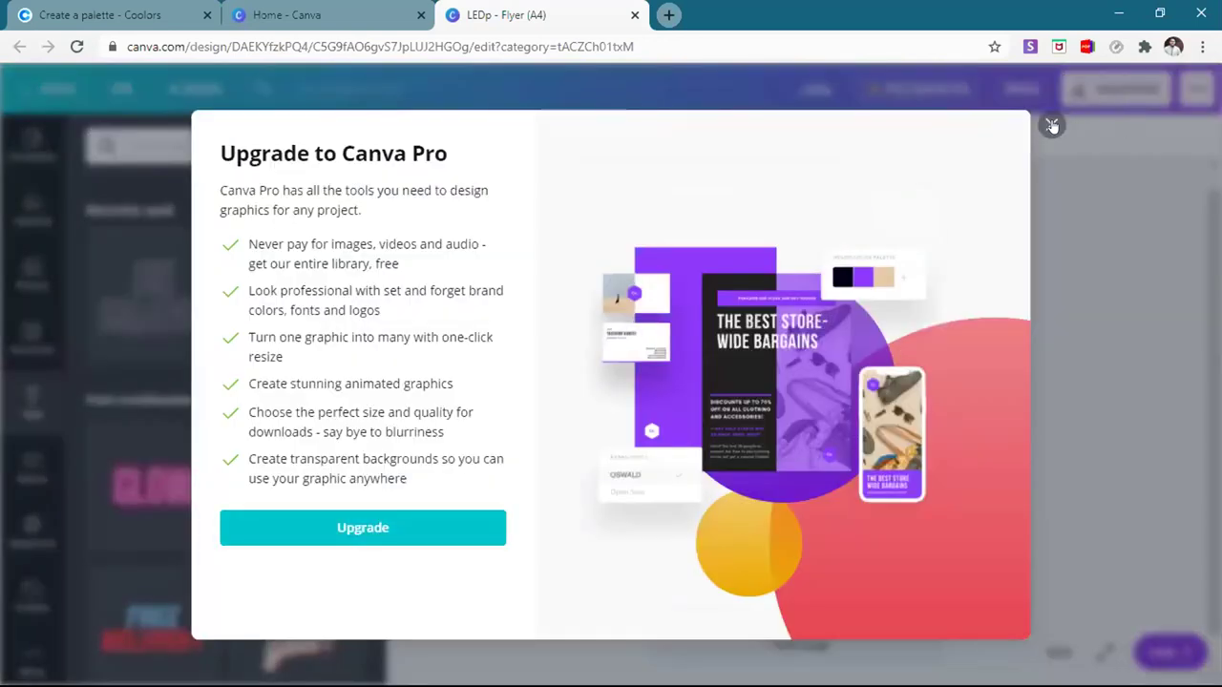
{"action": "left_click", "coordinate": [1051, 125]}
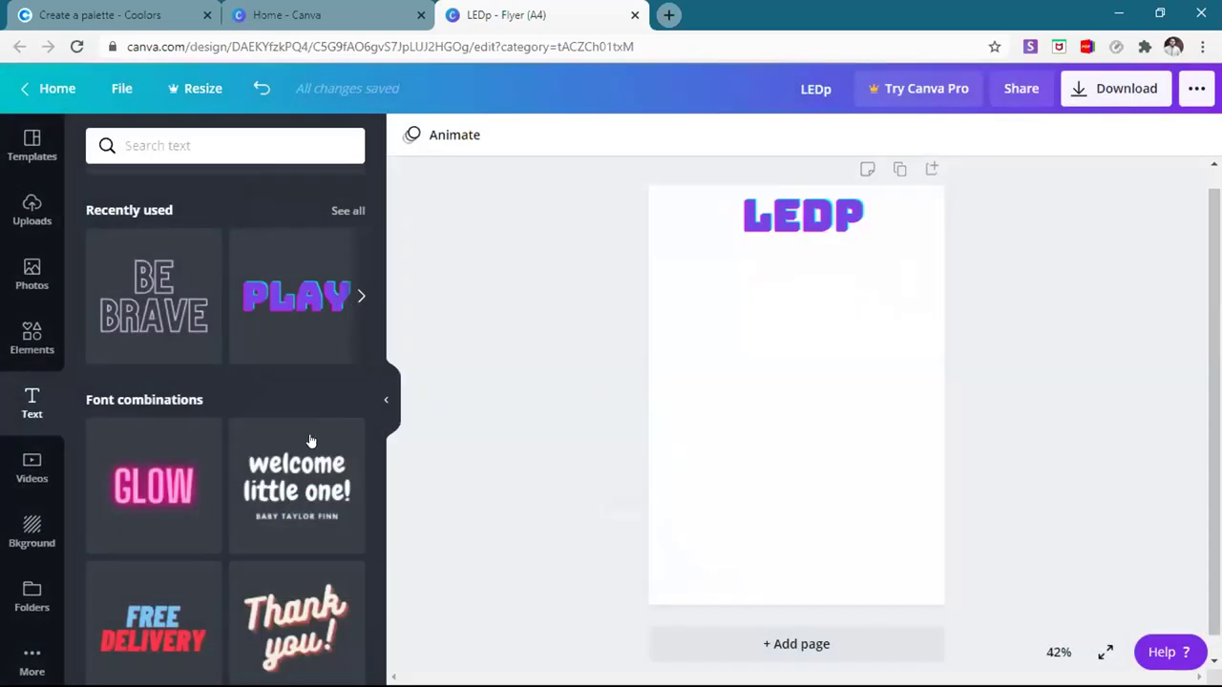
{"action": "scroll", "coordinate": [309, 436], "scroll_direction": "down", "scroll_amount": 2}
{"action": "scroll", "coordinate": [497, 488], "scroll_direction": "down", "scroll_amount": 1}
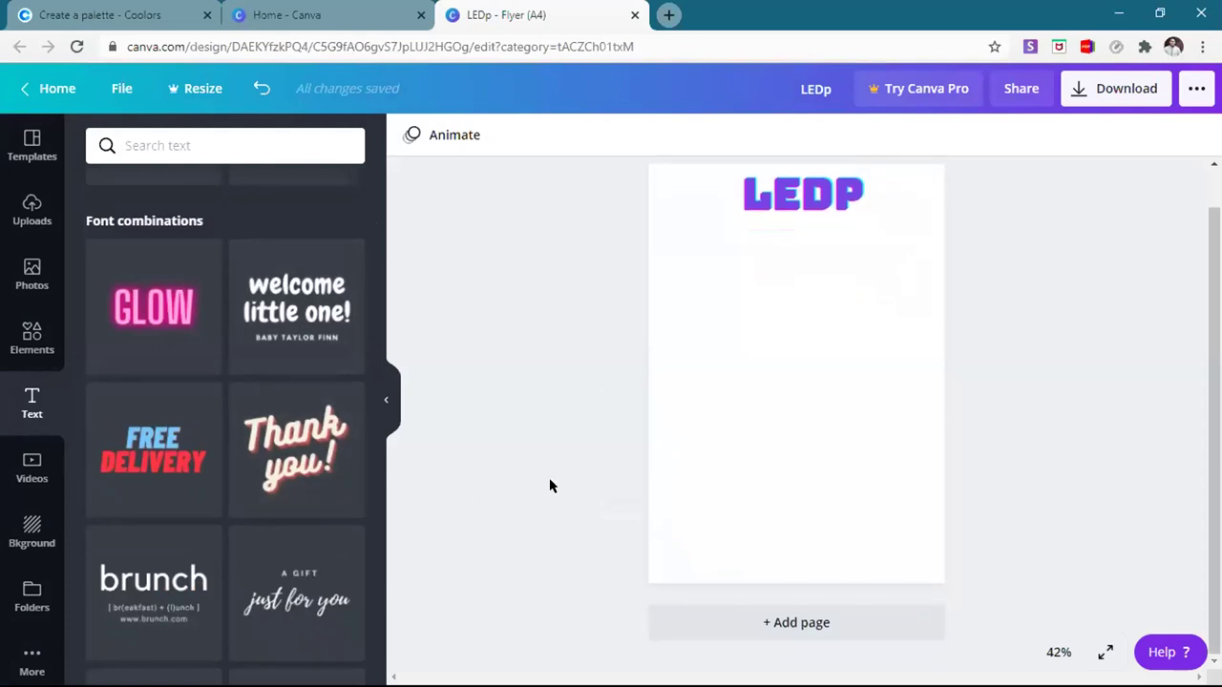
{"action": "scroll", "coordinate": [322, 490], "scroll_direction": "up", "scroll_amount": 4}
Place the BE BRAVE outlined text below LEDP and retype it as DESIGN SCHOOL.
{"action": "left_click_drag", "start_coordinate": [158, 492], "coordinate": [727, 335]}
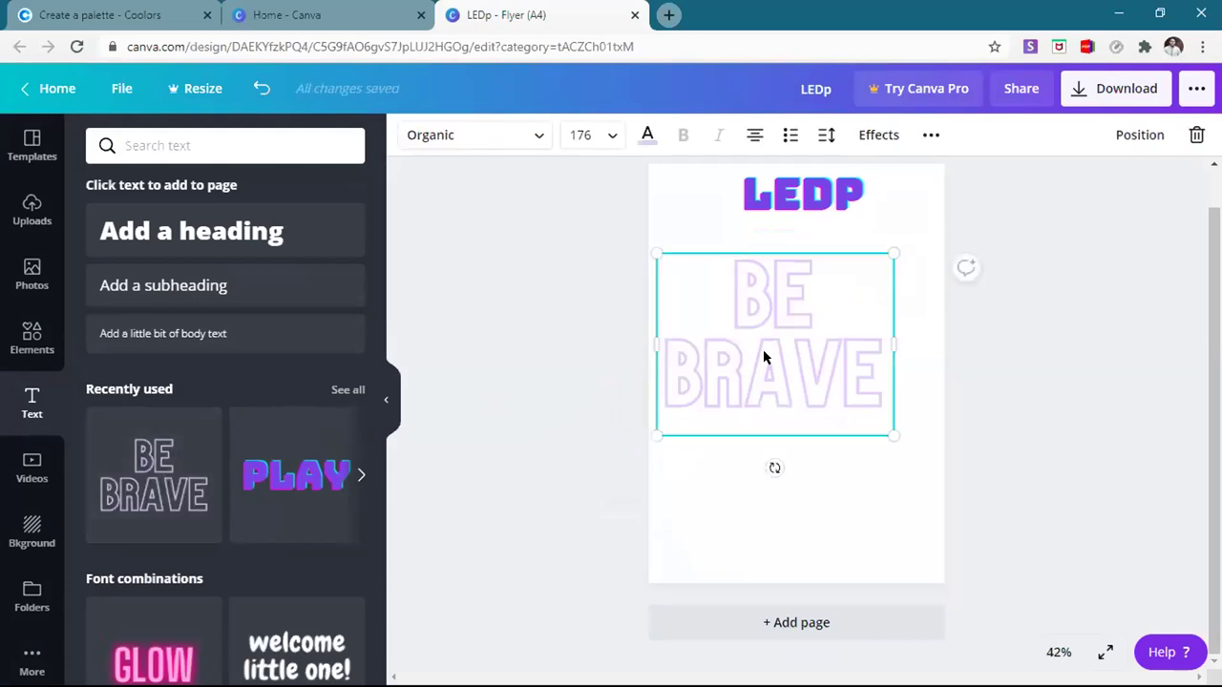
{"action": "double_click", "coordinate": [764, 352]}
{"action": "key", "text": "ctrl+a"}
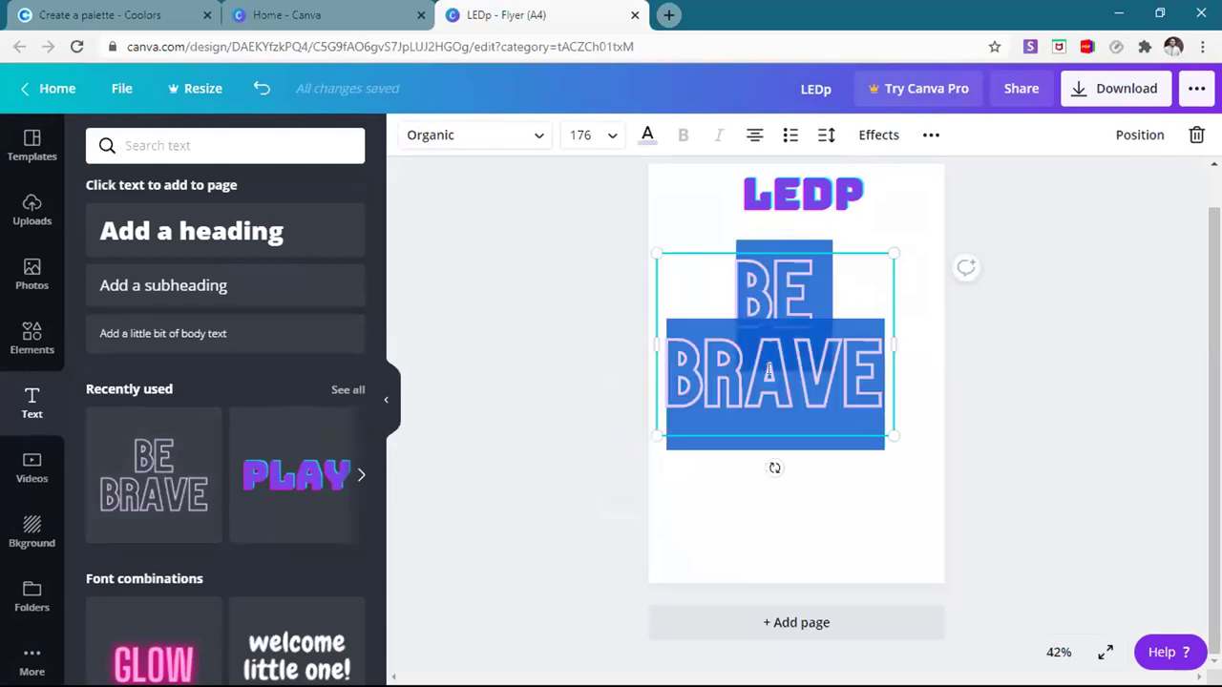
{"action": "key", "text": "BackSpace"}
{"action": "type", "text": "DES"}
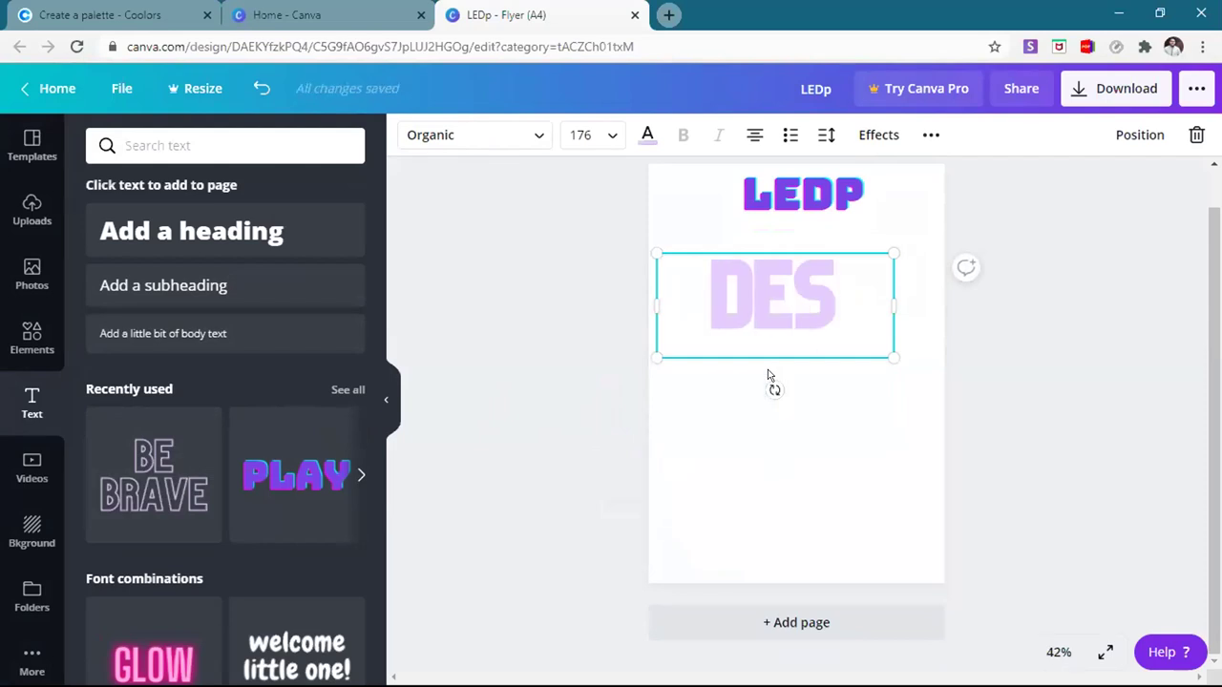
{"action": "type", "text": "I"}
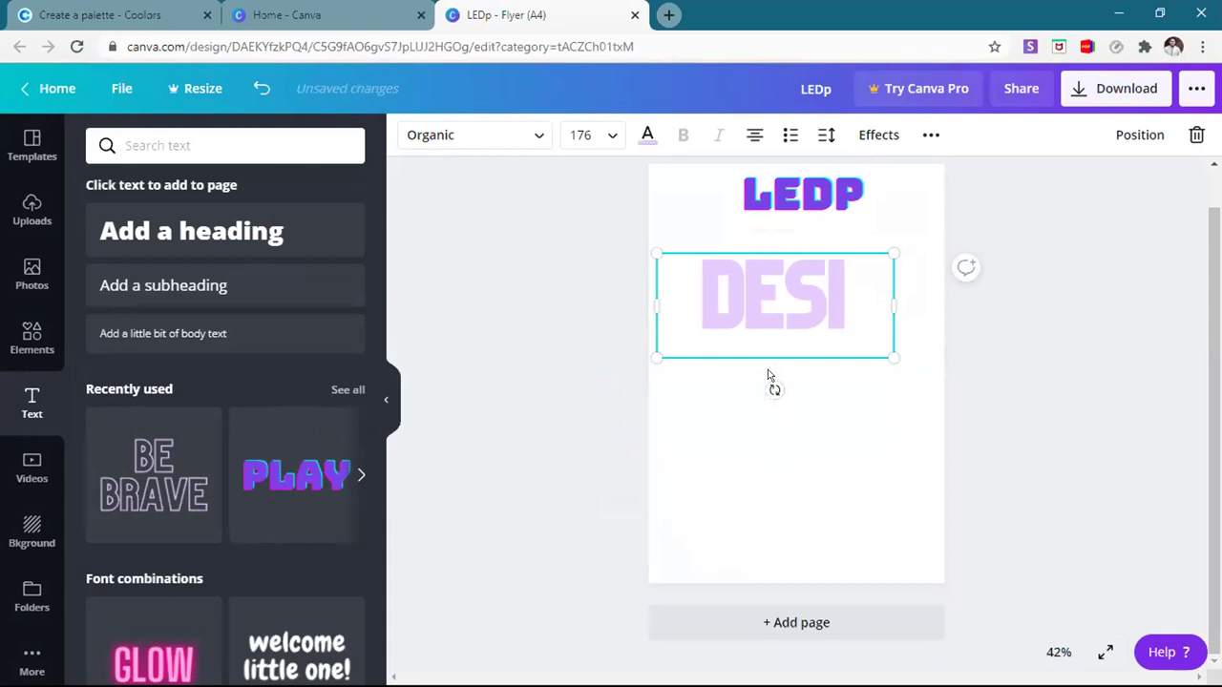
{"action": "type", "text": "GN"}
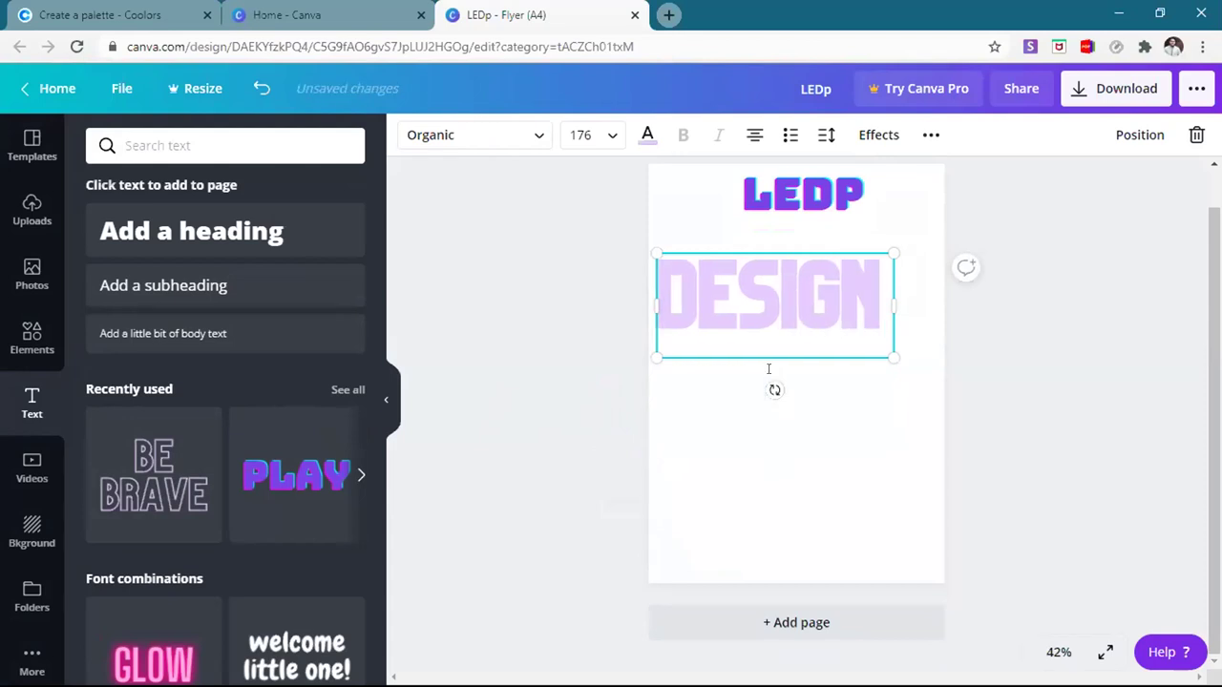
{"action": "type", "text": " SCHOOL"}
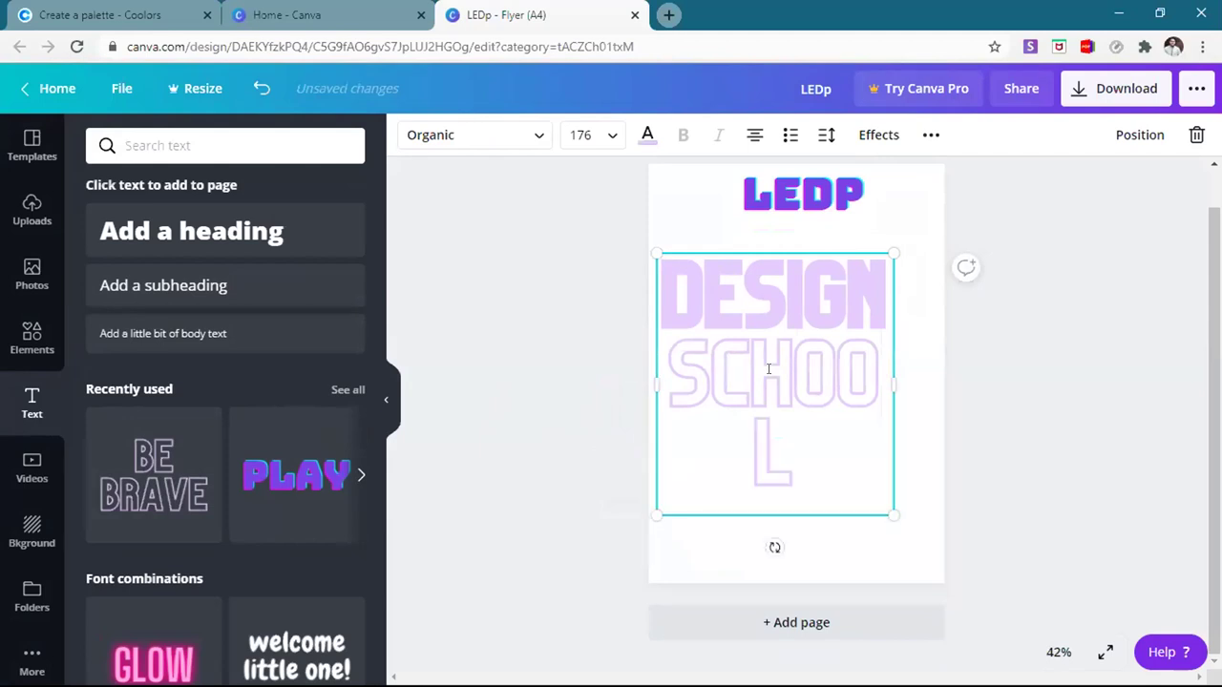
Widen the DESIGN SCHOOL text box so SCHOOL fits on one line.
{"action": "key", "text": "ctrl+a"}
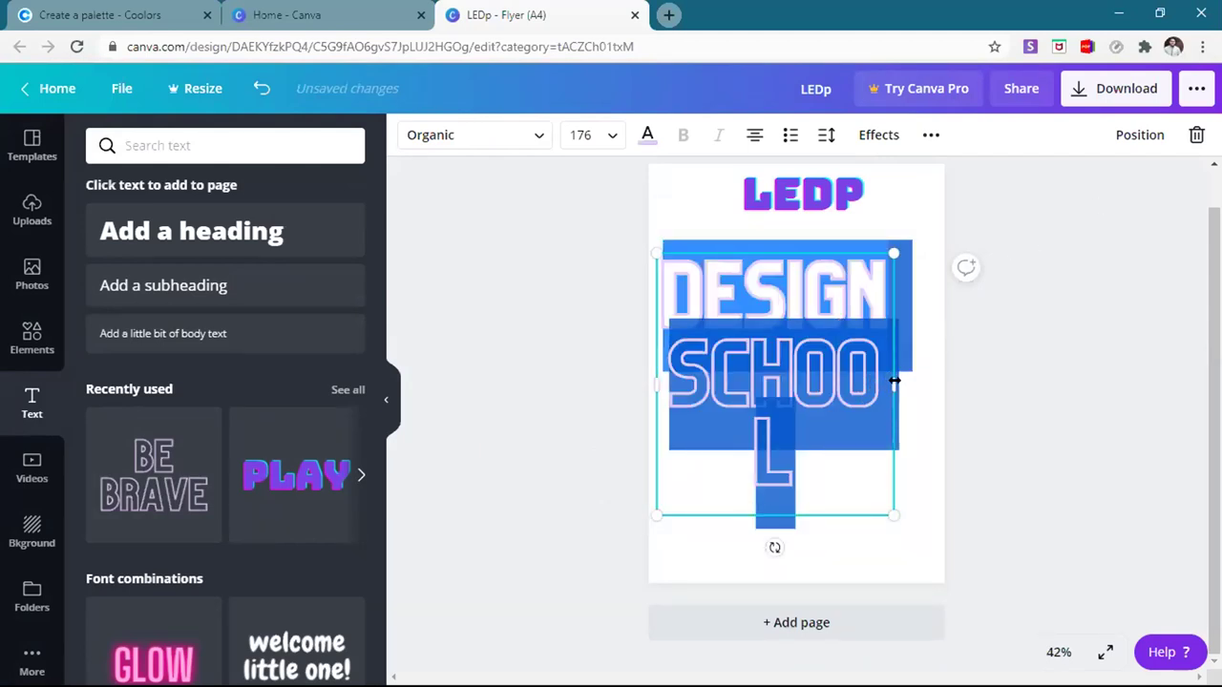
{"action": "left_click_drag", "start_coordinate": [916, 374], "coordinate": [945, 374]}
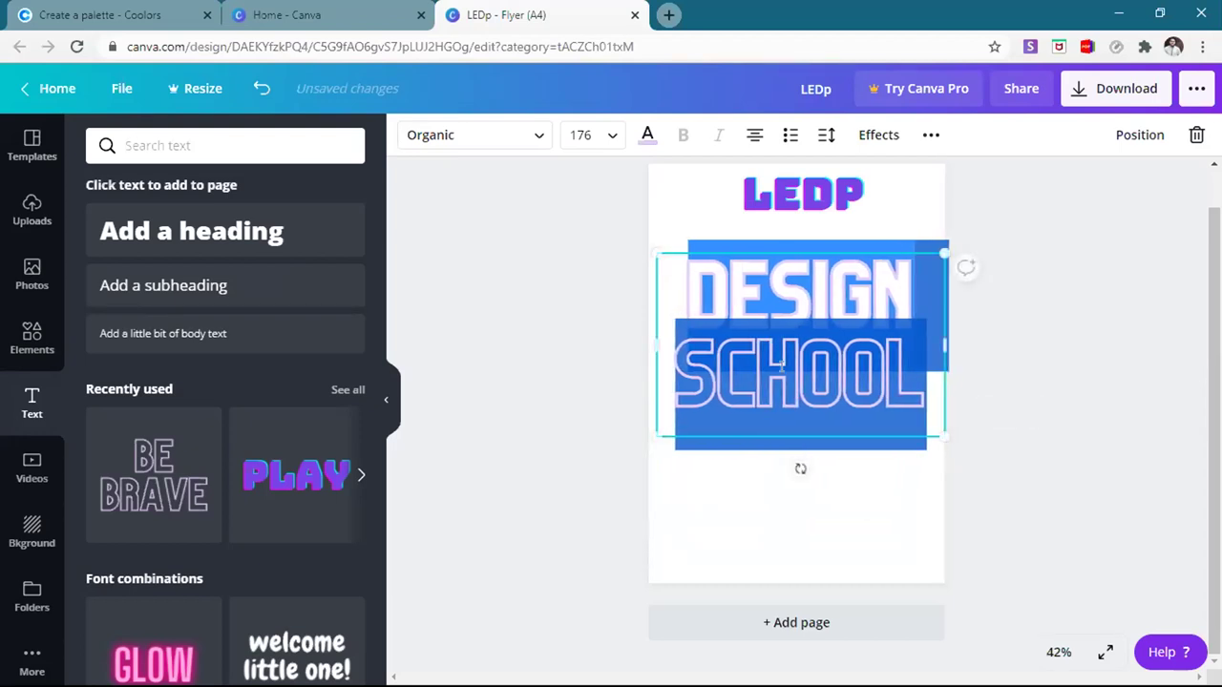
{"action": "left_click", "coordinate": [780, 365]}
{"action": "key", "text": "ctrl+a"}
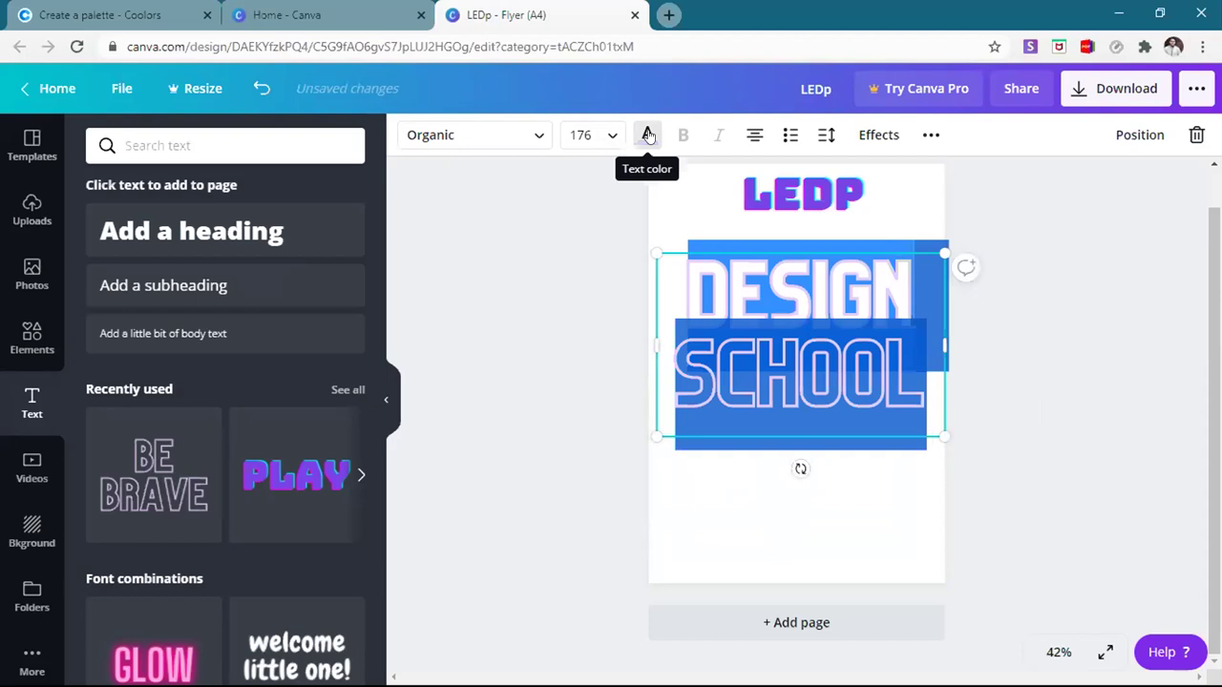
{"action": "left_click", "coordinate": [809, 358]}
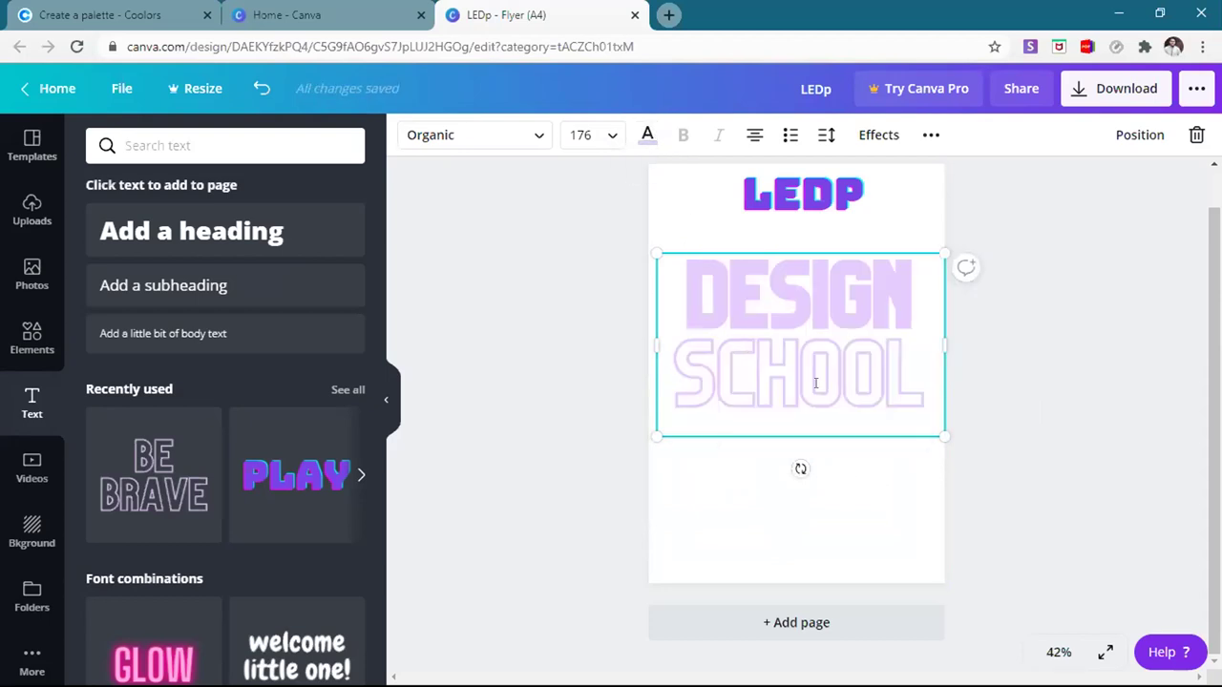
Change the DESIGN SCHOOL title's text colour to the black default swatch.
{"action": "double_click", "coordinate": [800, 298]}
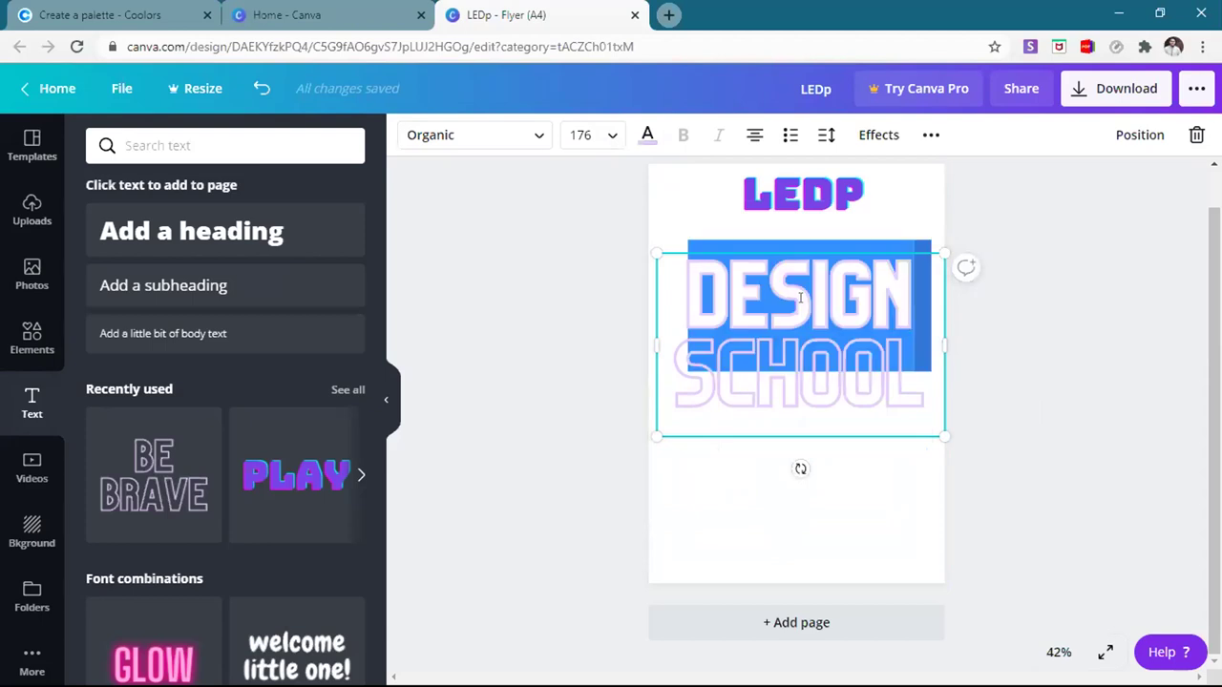
{"action": "left_click", "coordinate": [647, 135]}
{"action": "left_click", "coordinate": [104, 488]}
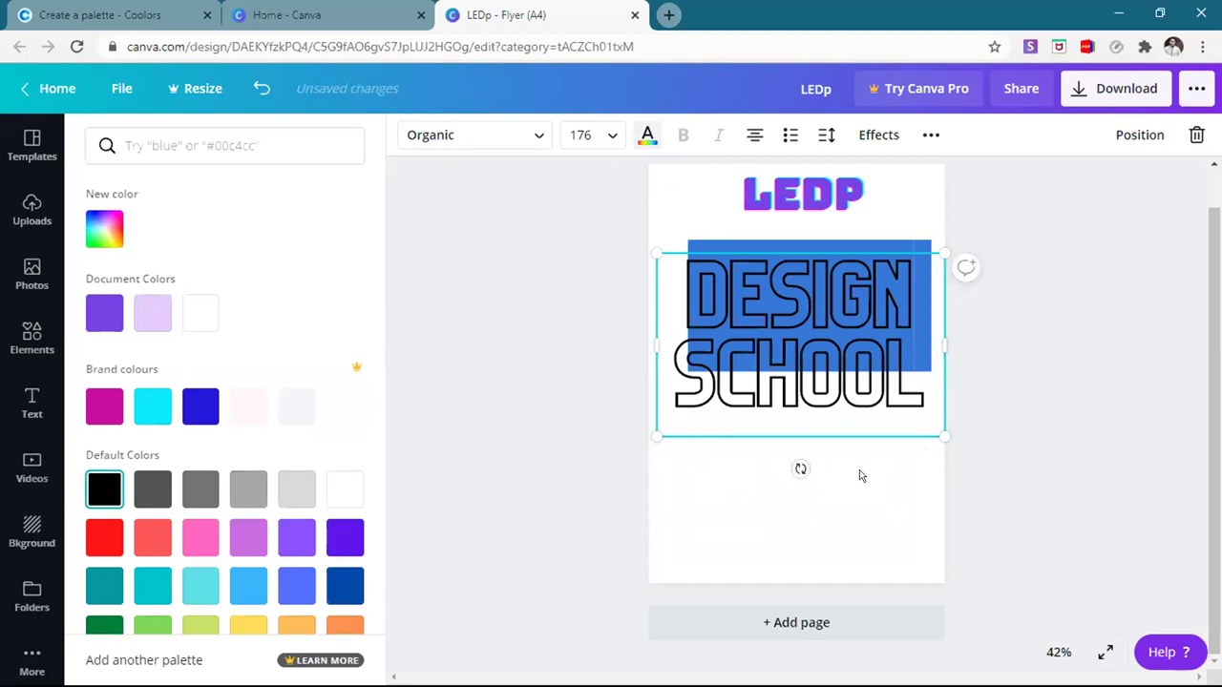
{"action": "left_click", "coordinate": [1056, 359]}
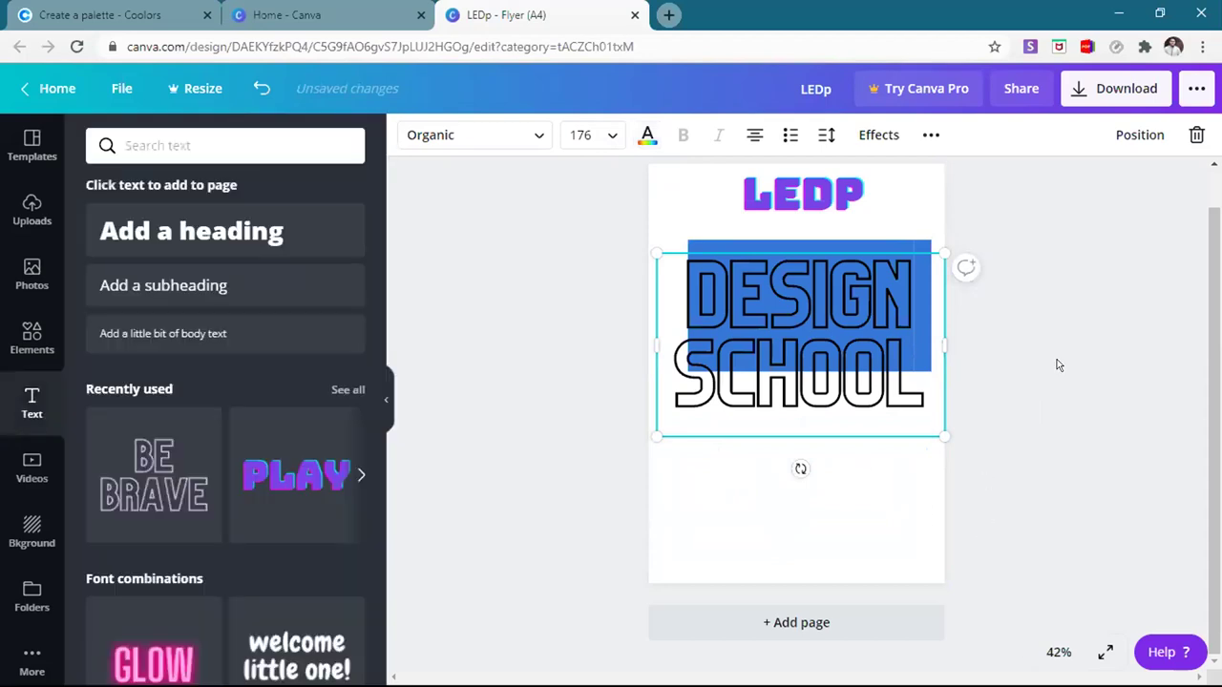
Reselect the title's words, then try dragging another BE BRAVE outlined style onto the page.
{"action": "left_click", "coordinate": [866, 385]}
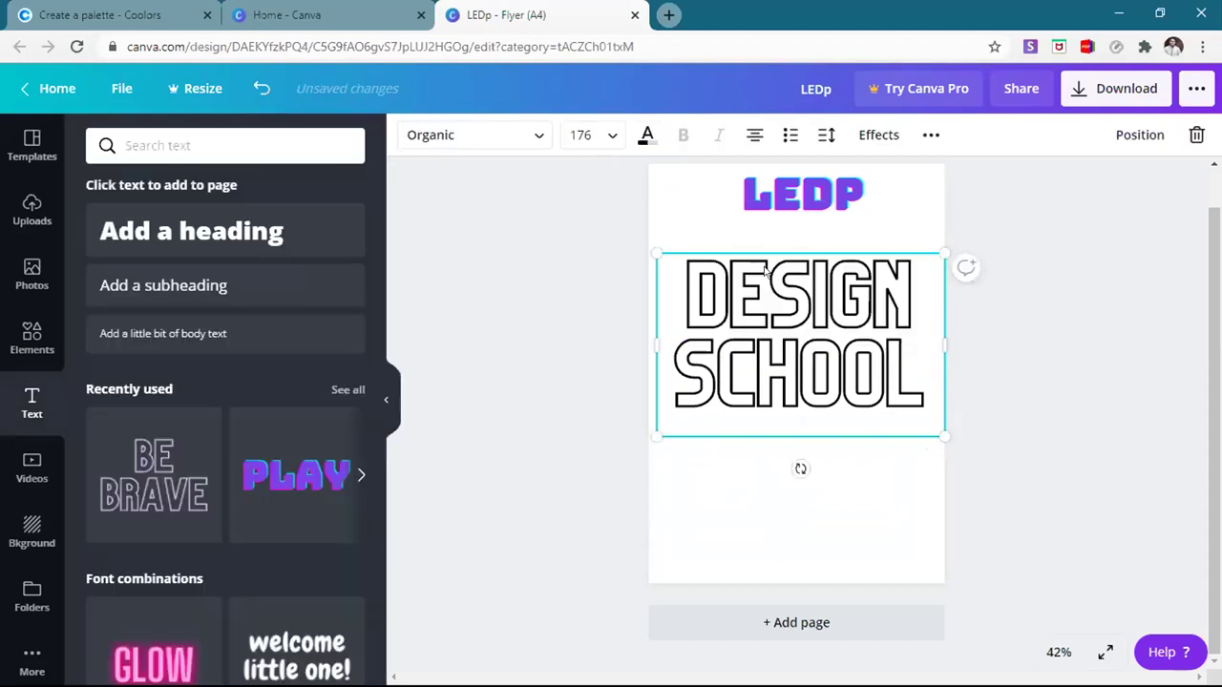
{"action": "double_click", "coordinate": [866, 360]}
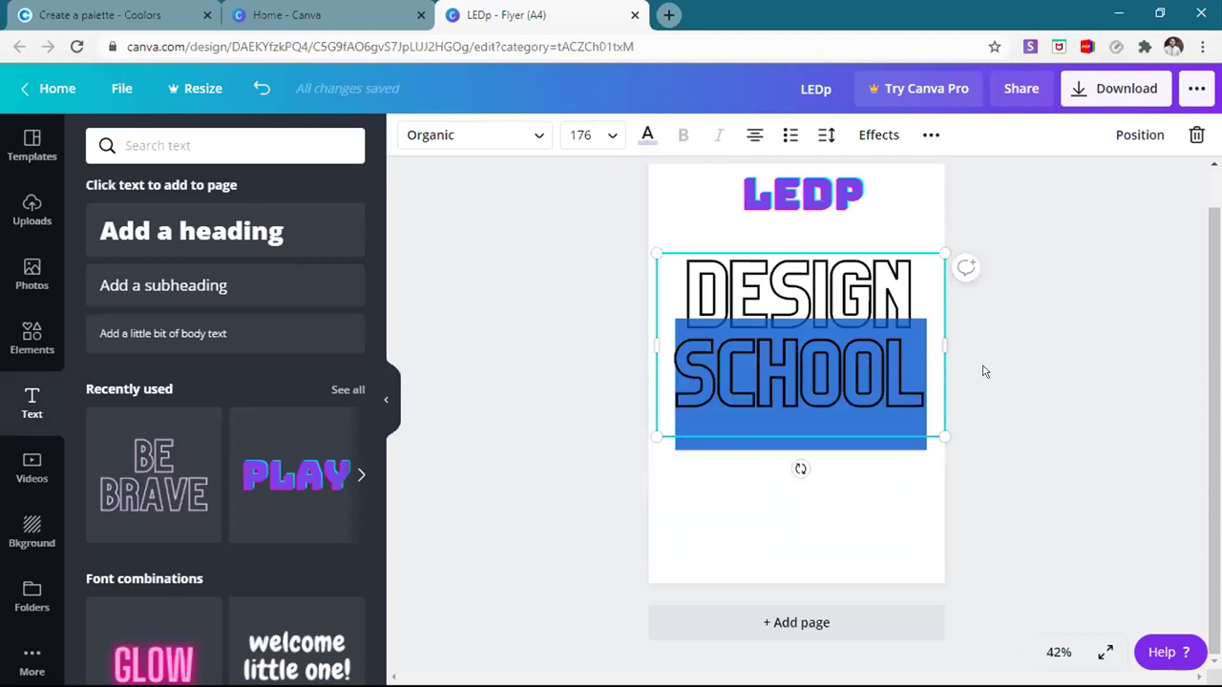
{"action": "left_click", "coordinate": [1054, 431]}
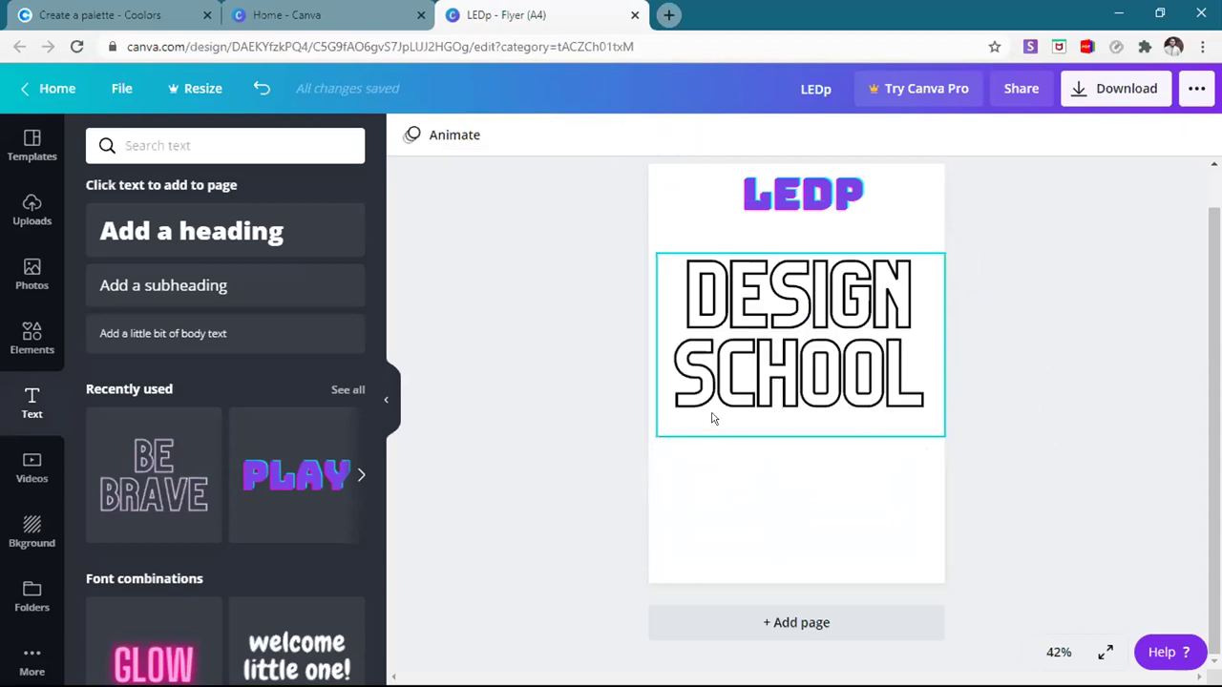
{"action": "left_click", "coordinate": [162, 483]}
{"action": "left_click_drag", "start_coordinate": [162, 483], "coordinate": [683, 494]}
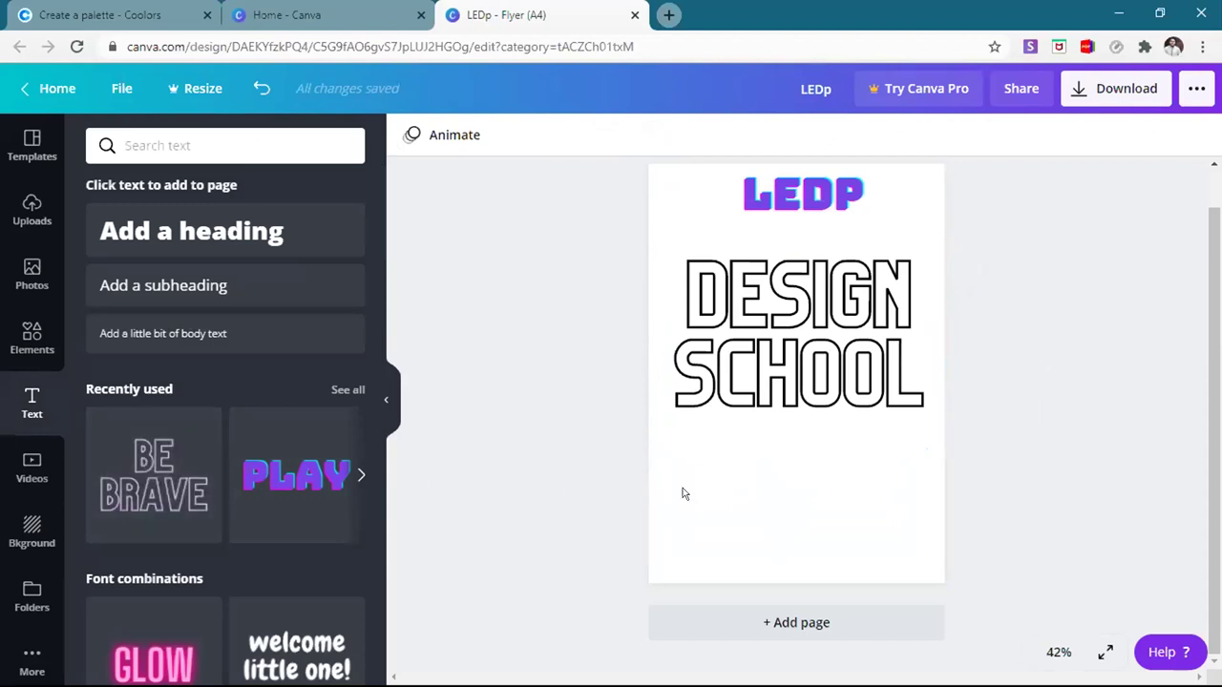
{"action": "left_click", "coordinate": [730, 477]}
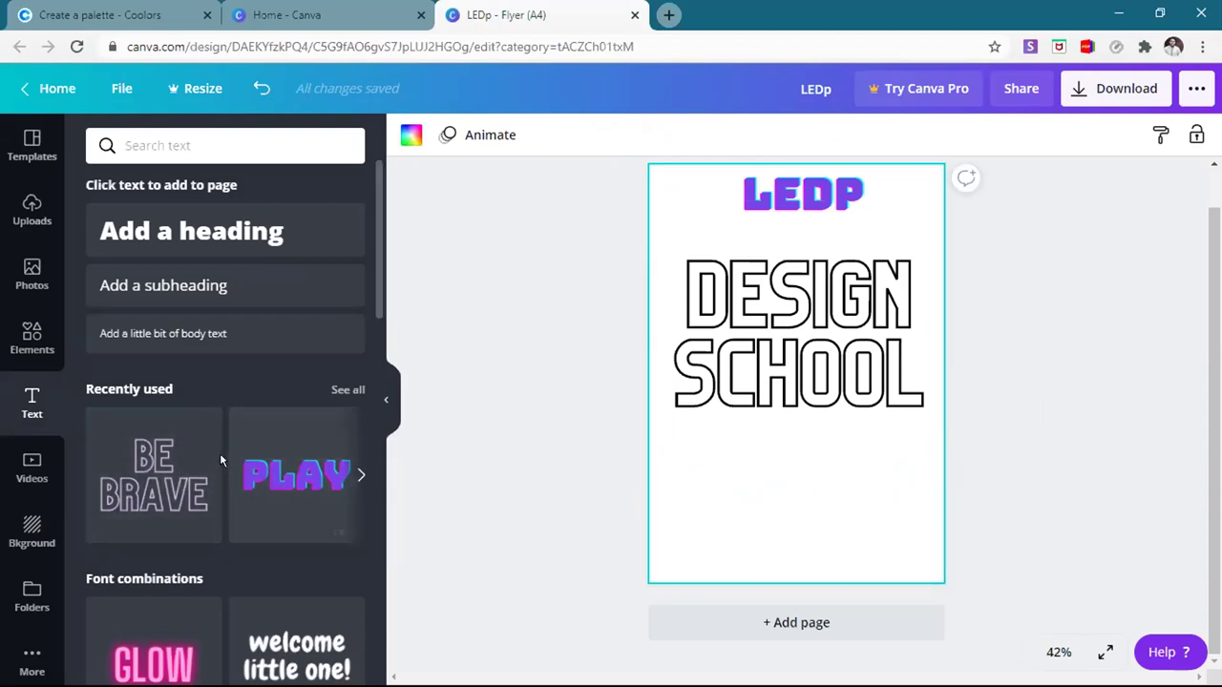
{"action": "scroll", "coordinate": [219, 453], "scroll_direction": "down", "scroll_amount": 2}
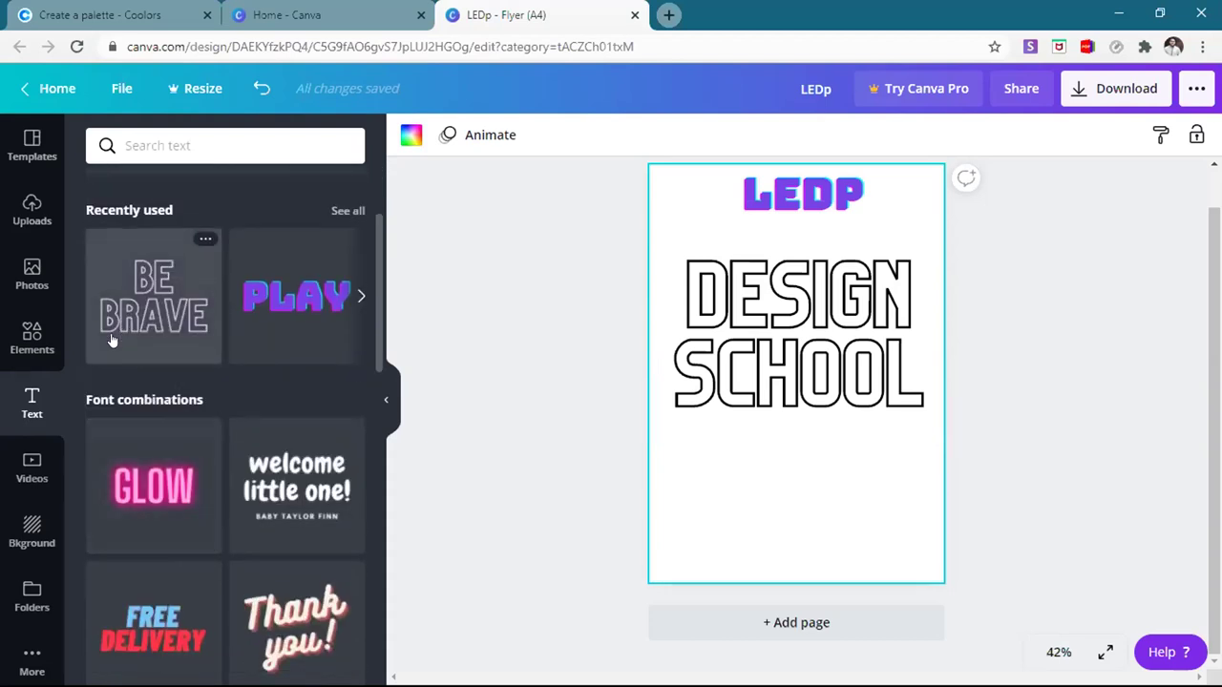
{"action": "scroll", "coordinate": [239, 420], "scroll_direction": "up", "scroll_amount": 2}
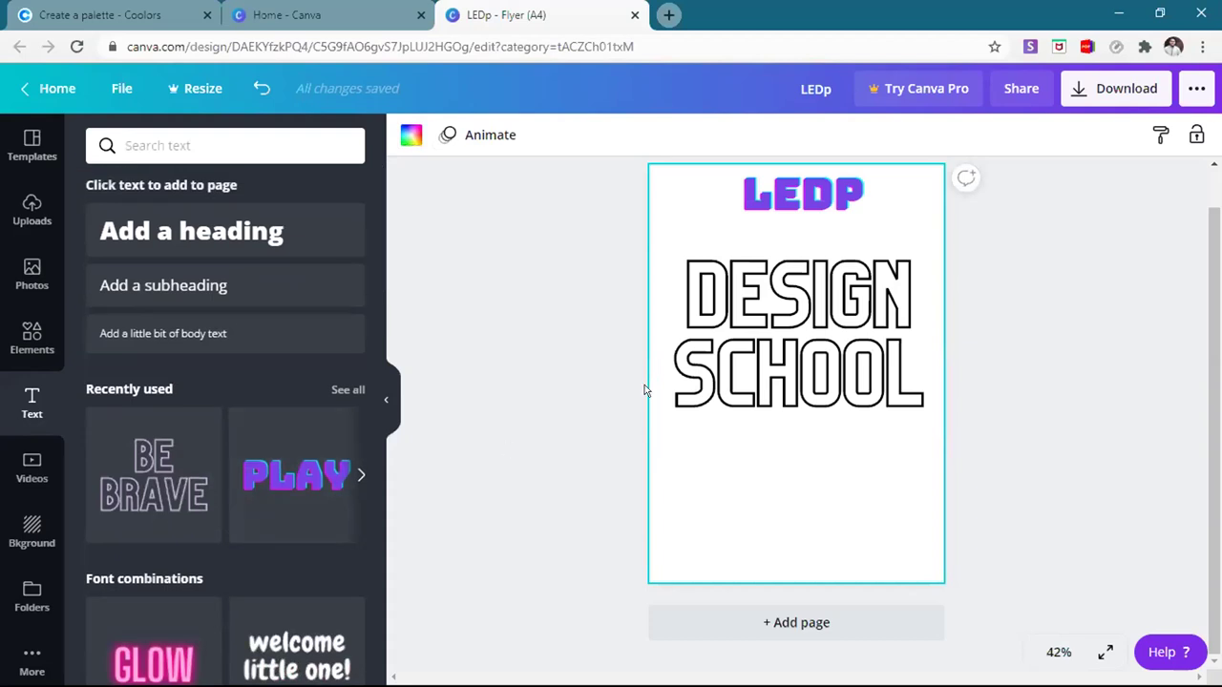
{"action": "scroll", "coordinate": [266, 455], "scroll_direction": "down", "scroll_amount": 1}
{"action": "scroll", "coordinate": [266, 455], "scroll_direction": "down", "scroll_amount": 2}
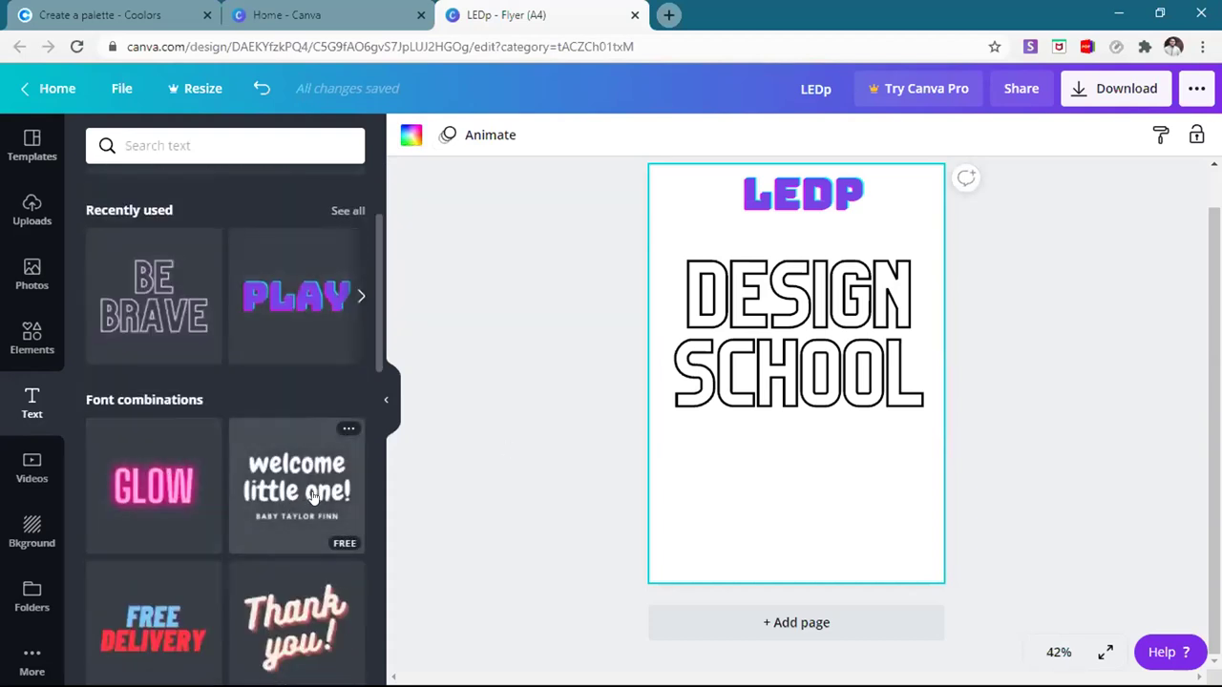
{"action": "scroll", "coordinate": [248, 464], "scroll_direction": "down", "scroll_amount": 1}
{"action": "scroll", "coordinate": [248, 465], "scroll_direction": "down", "scroll_amount": 3}
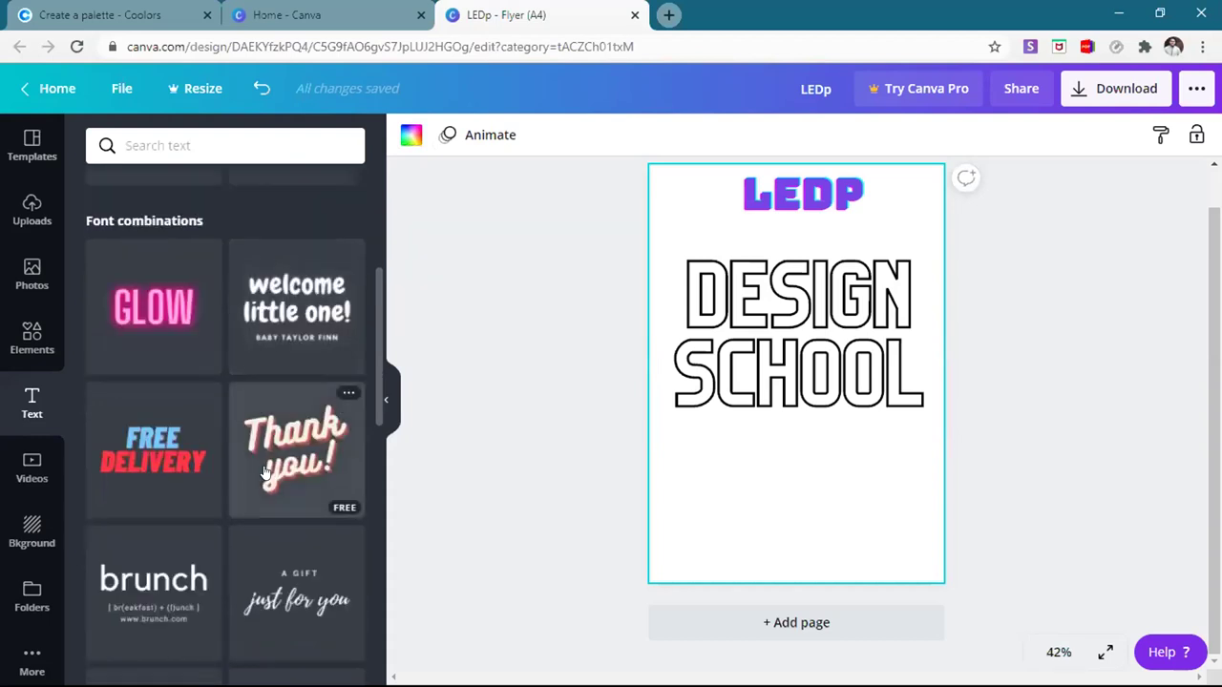
{"action": "scroll", "coordinate": [267, 458], "scroll_direction": "down", "scroll_amount": 6}
{"action": "scroll", "coordinate": [271, 451], "scroll_direction": "down", "scroll_amount": 5}
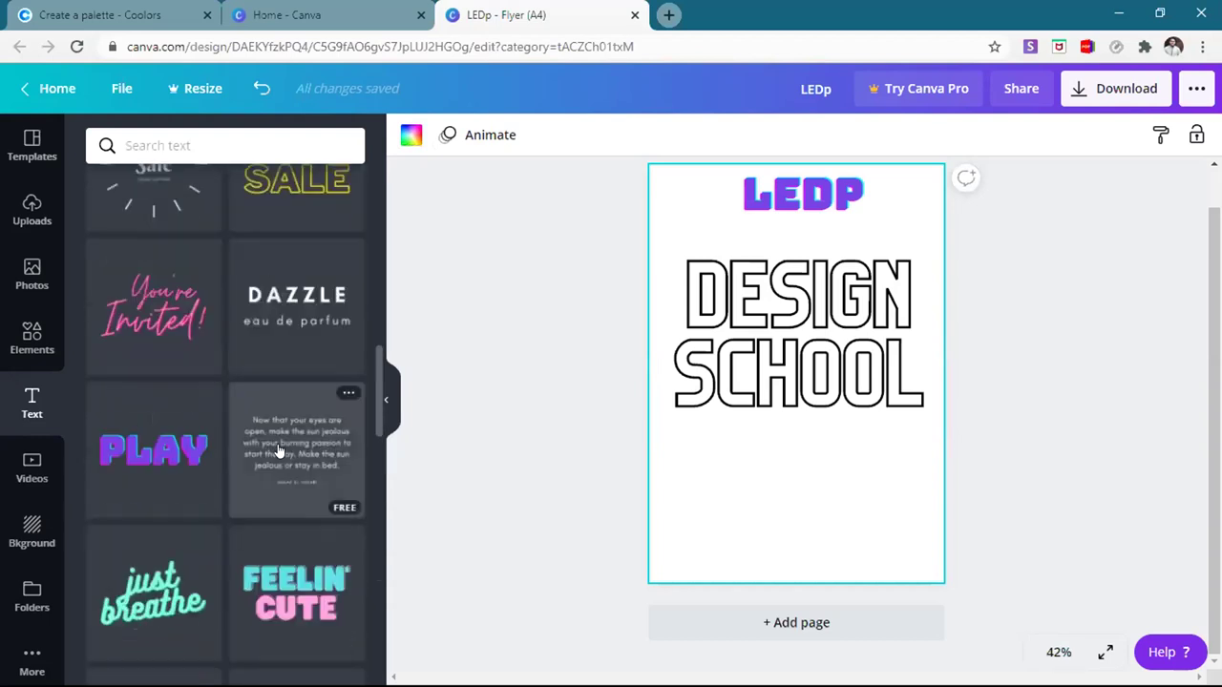
{"action": "scroll", "coordinate": [280, 423], "scroll_direction": "up", "scroll_amount": 5}
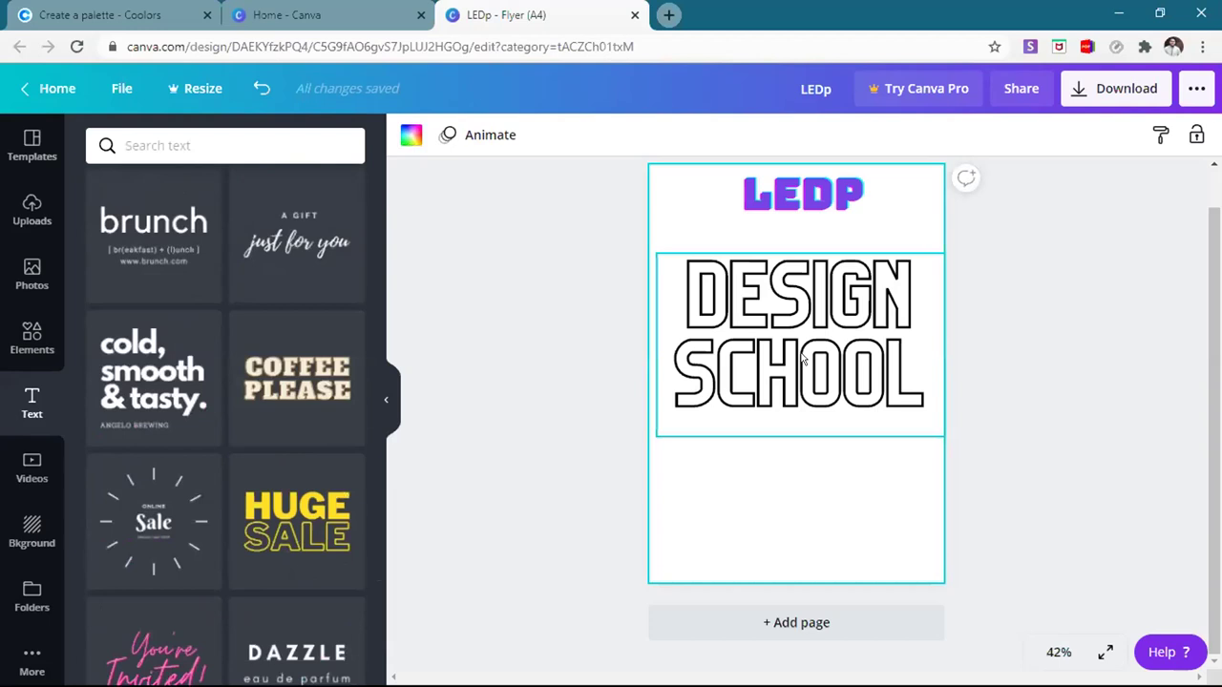
{"action": "scroll", "coordinate": [801, 358], "scroll_direction": "up", "scroll_amount": 1}
Set the DESIGN SCHOOL title's font size to 96.
{"action": "left_click", "coordinate": [817, 399]}
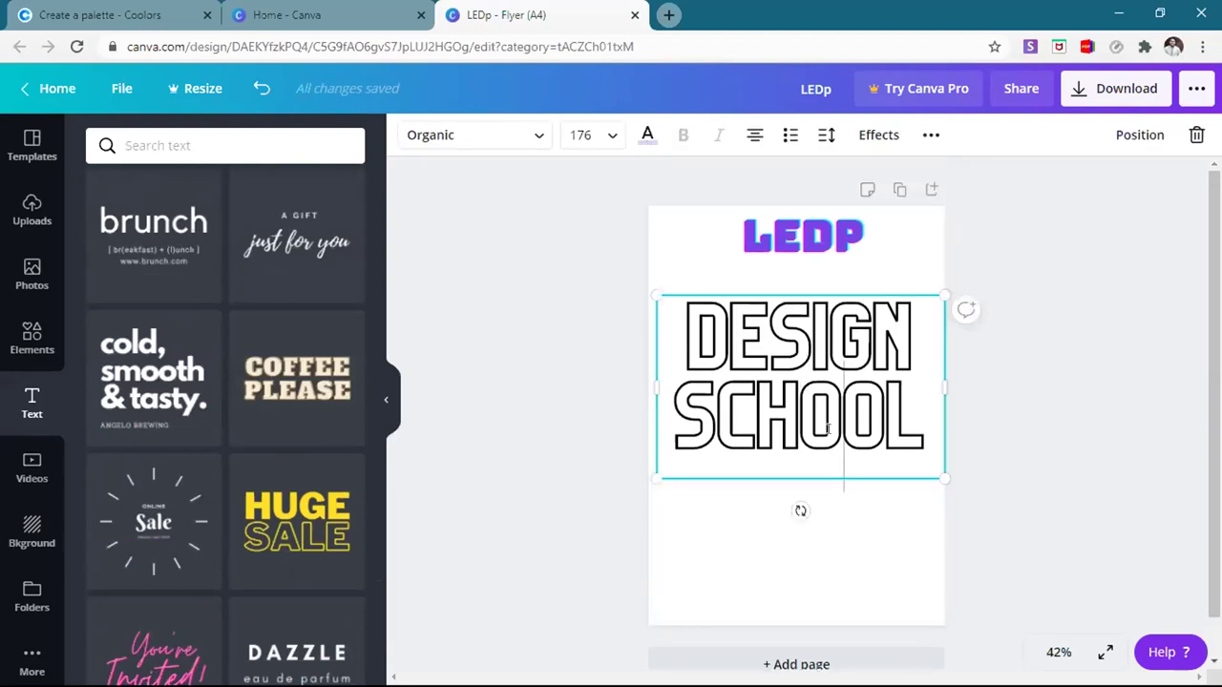
{"action": "left_click", "coordinate": [829, 429]}
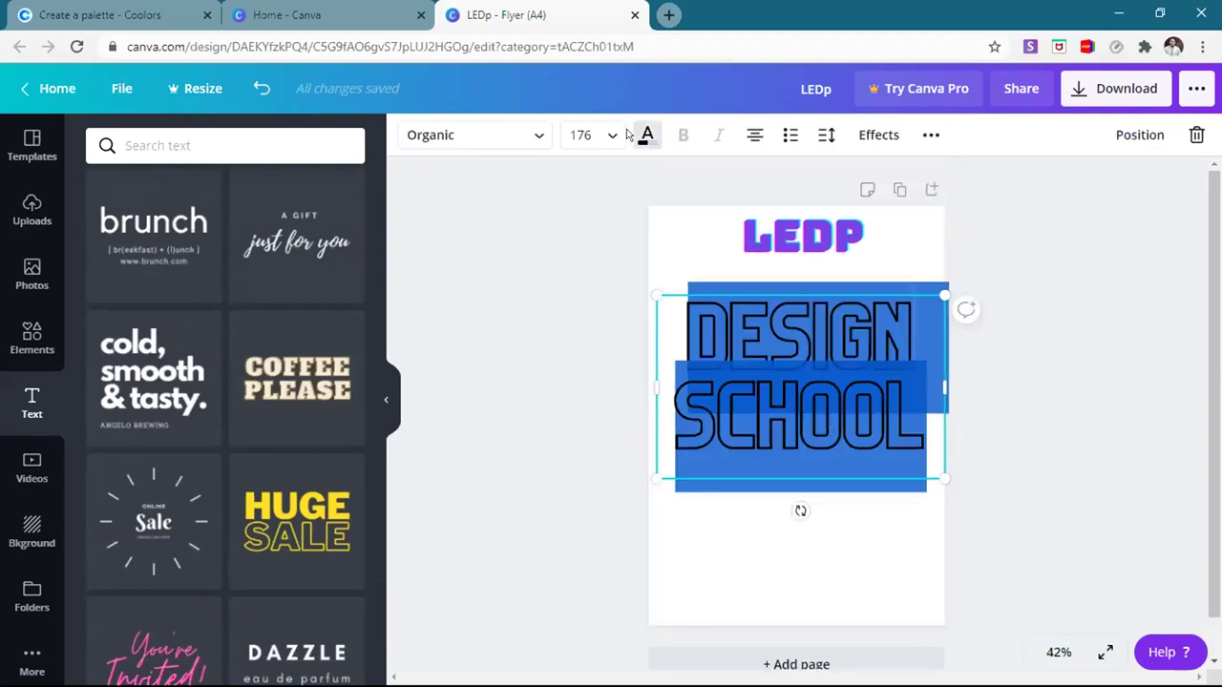
{"action": "left_click", "coordinate": [584, 134]}
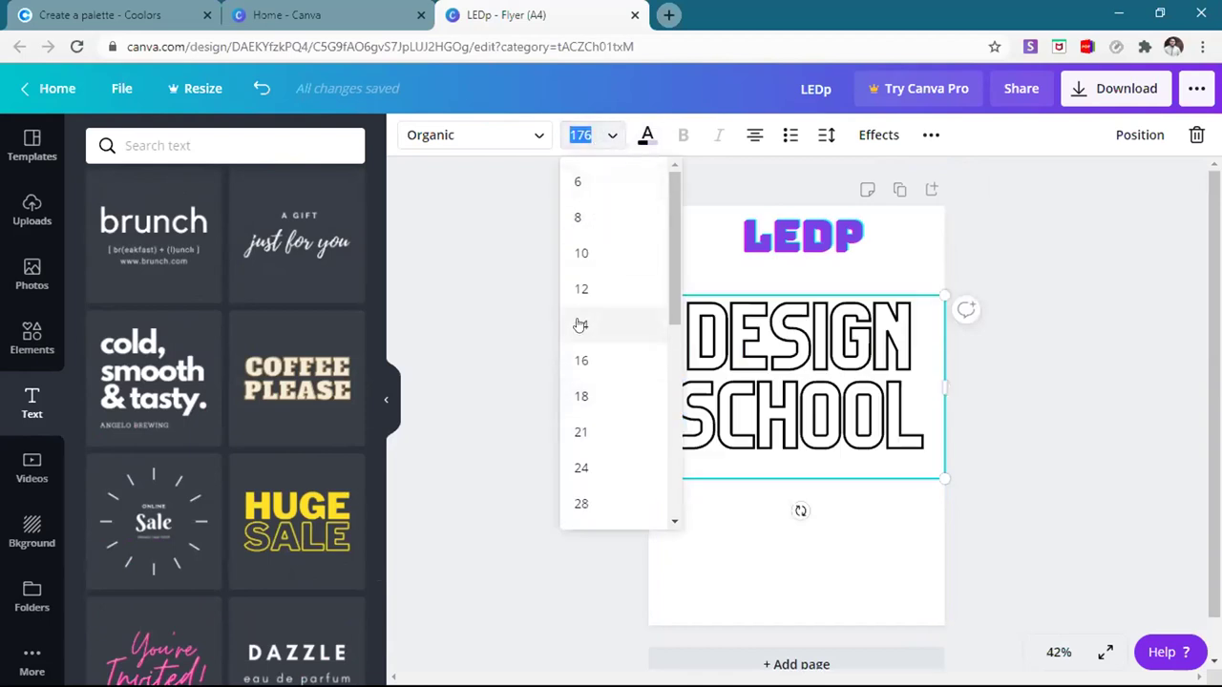
{"action": "scroll", "coordinate": [611, 423], "scroll_direction": "down", "scroll_amount": 2}
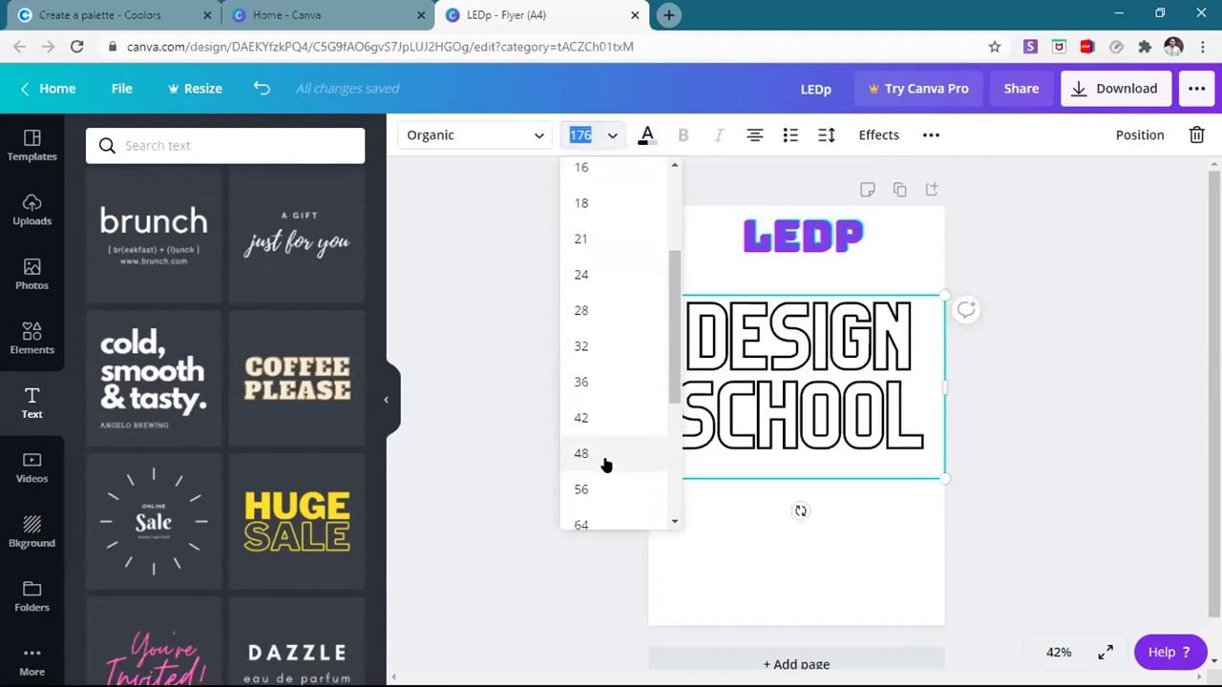
{"action": "scroll", "coordinate": [602, 464], "scroll_direction": "down", "scroll_amount": 2}
{"action": "left_click", "coordinate": [582, 505]}
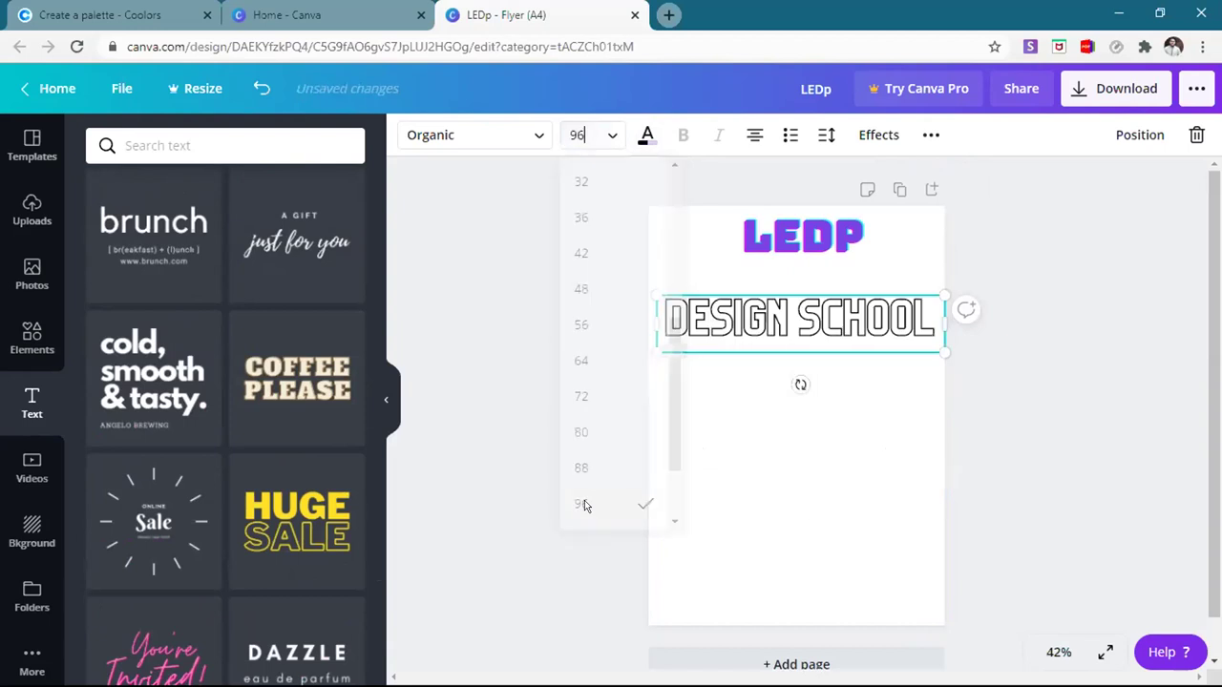
{"action": "left_click", "coordinate": [1125, 288]}
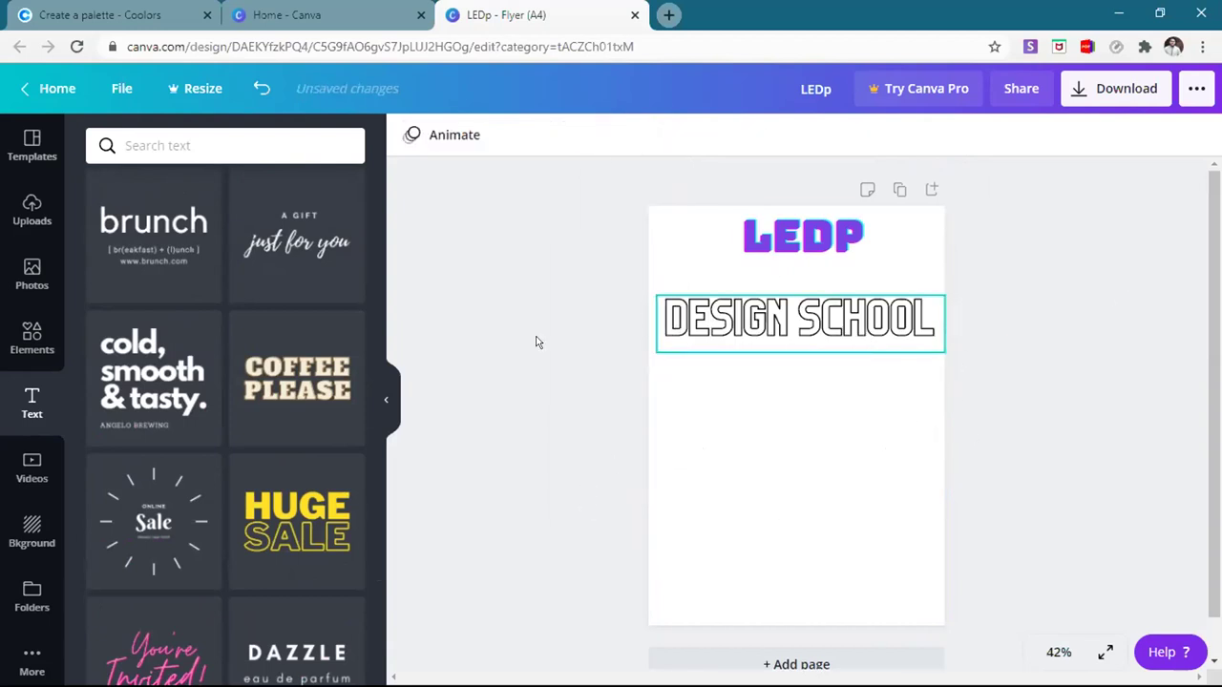
Move the DESIGN SCHOOL title up, centred just under the LEDP heading.
{"action": "left_click", "coordinate": [781, 327]}
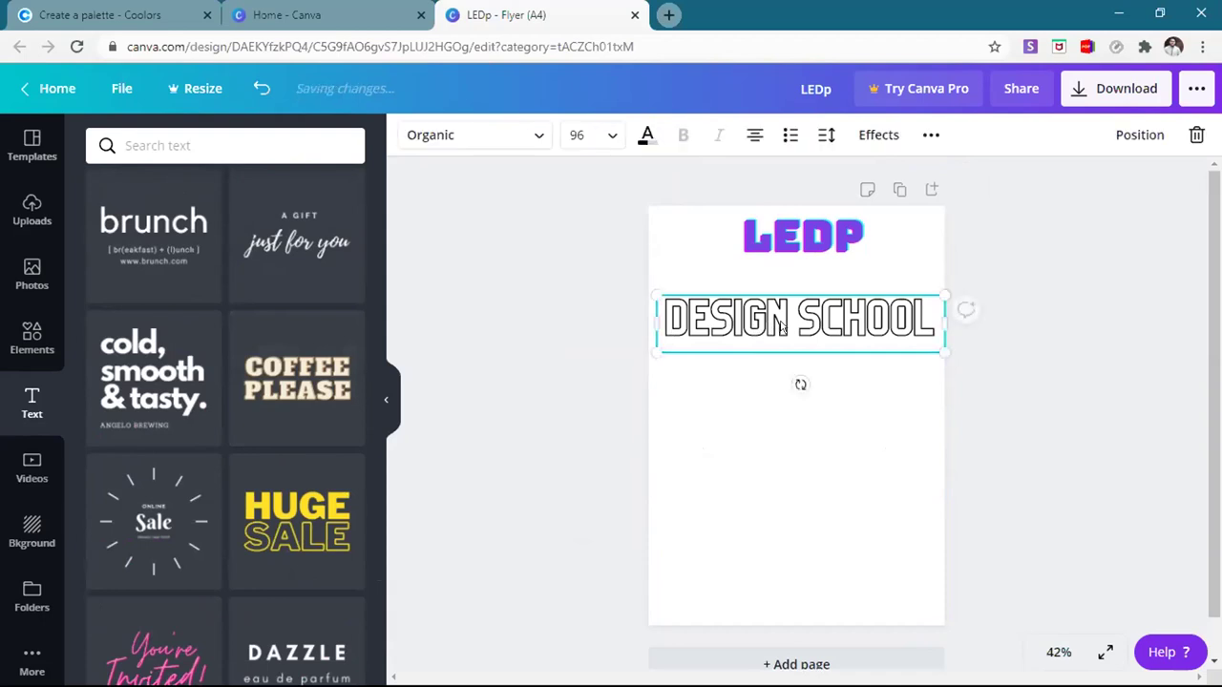
{"action": "left_click_drag", "start_coordinate": [781, 327], "coordinate": [782, 288]}
{"action": "left_click", "coordinate": [787, 343]}
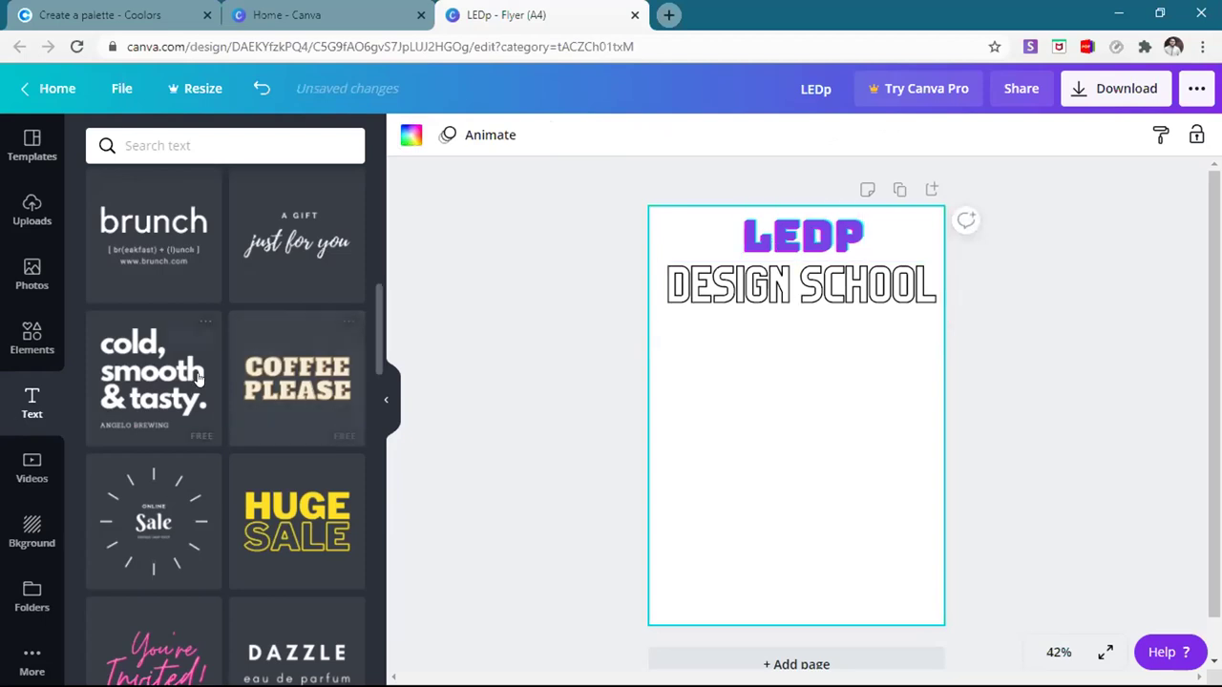
{"action": "scroll", "coordinate": [298, 449], "scroll_direction": "up", "scroll_amount": 5}
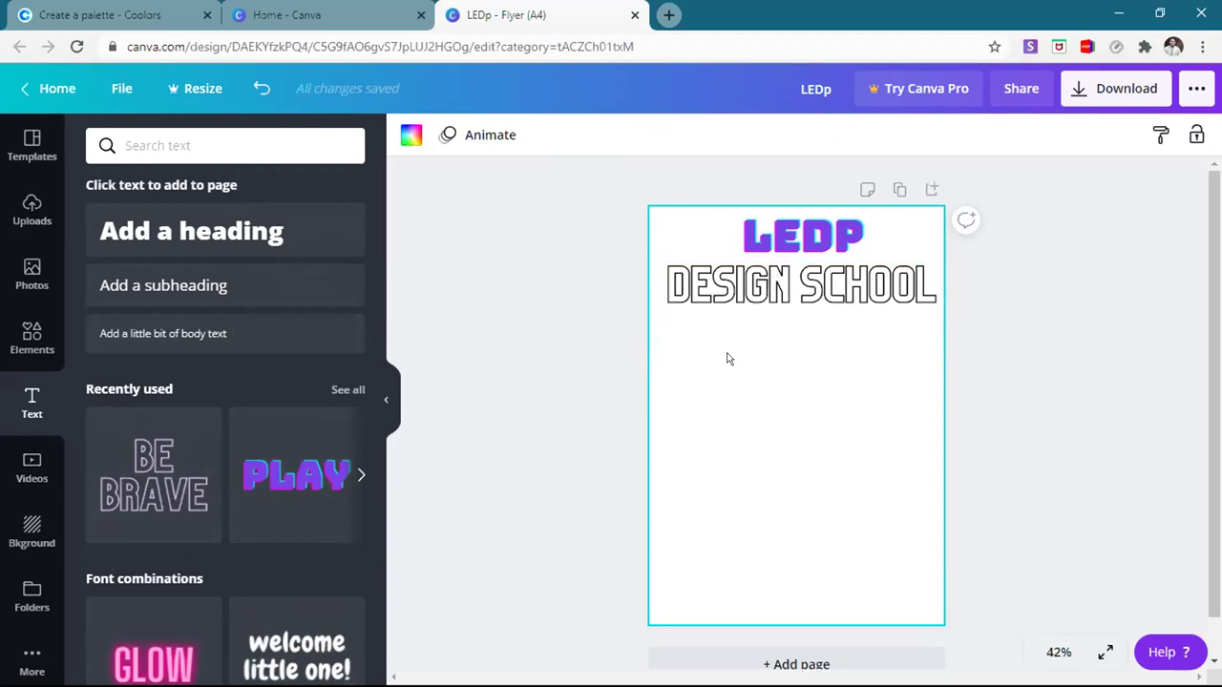
{"action": "left_click", "coordinate": [743, 291]}
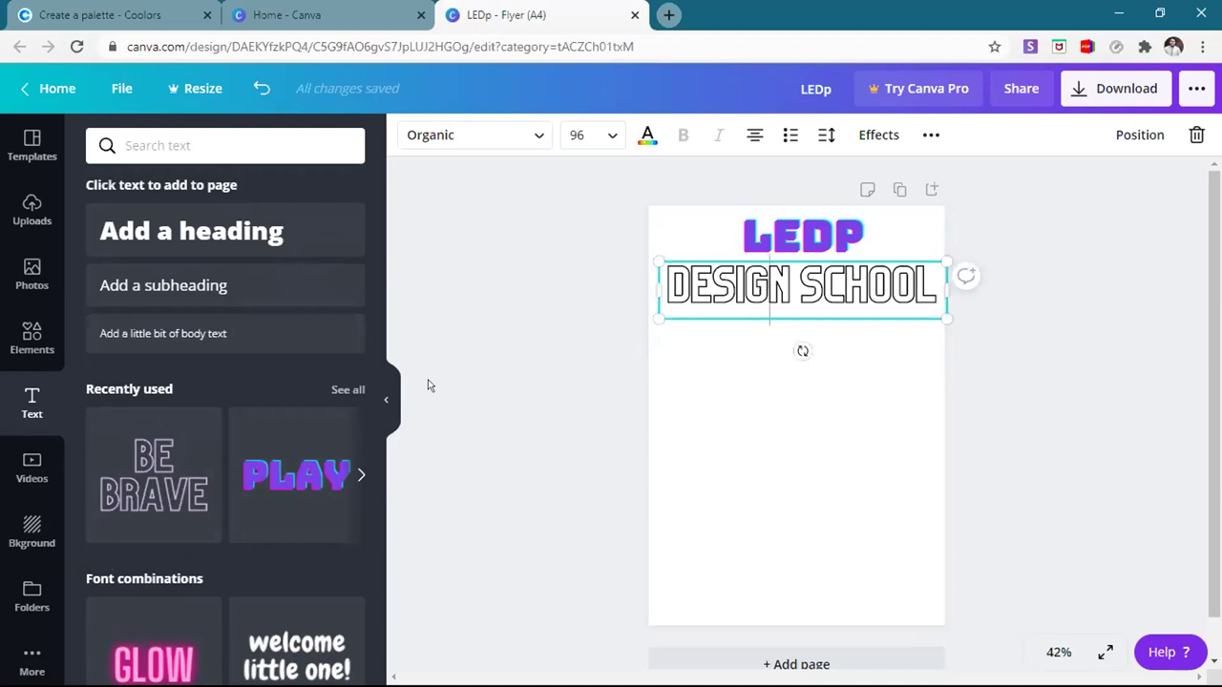
{"action": "left_click", "coordinate": [572, 425]}
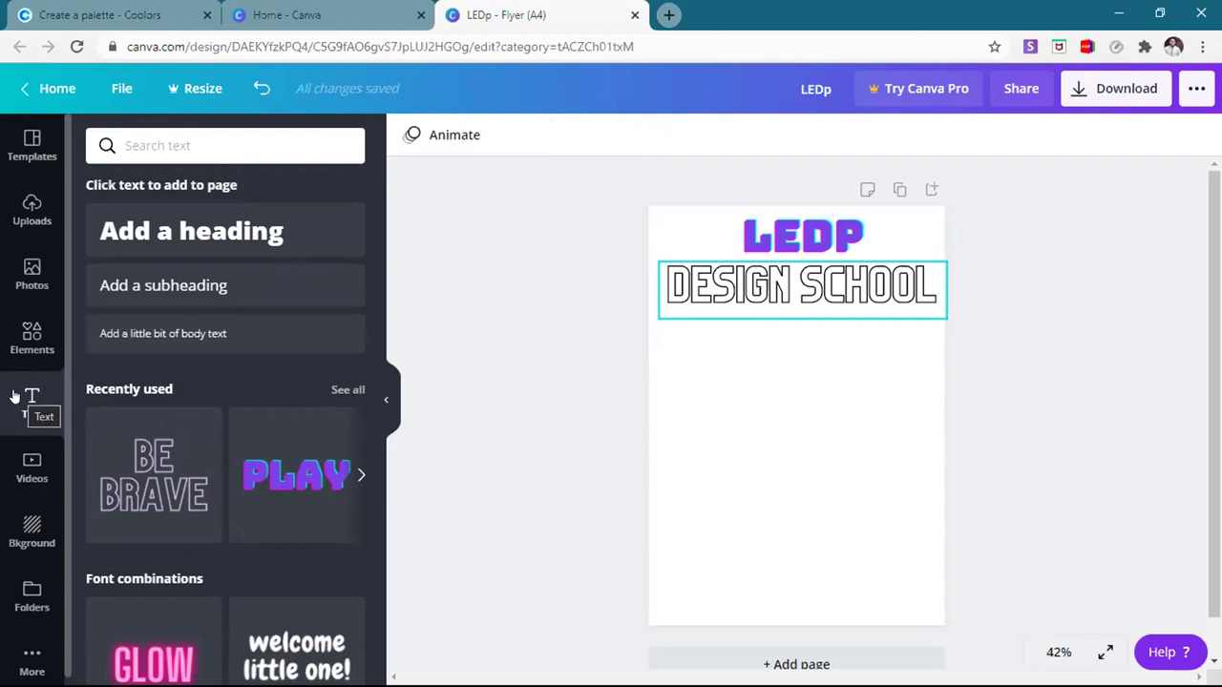
{"action": "left_click", "coordinate": [33, 339]}
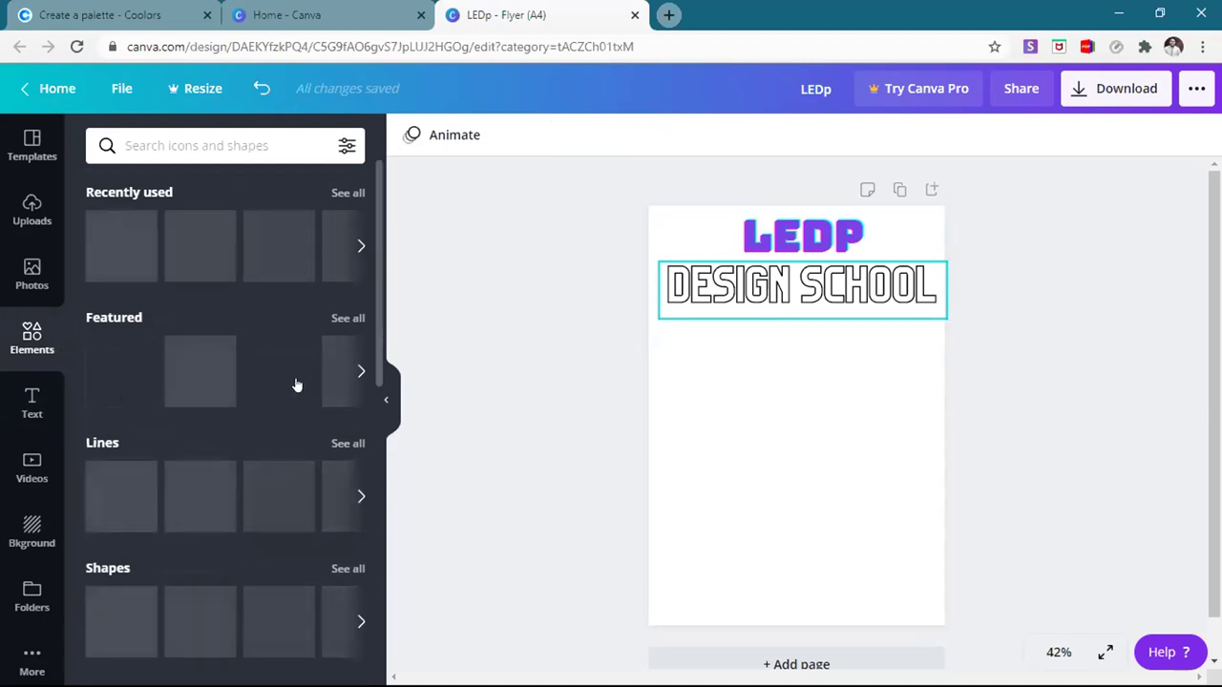
{"action": "scroll", "coordinate": [257, 414], "scroll_direction": "down", "scroll_amount": 2}
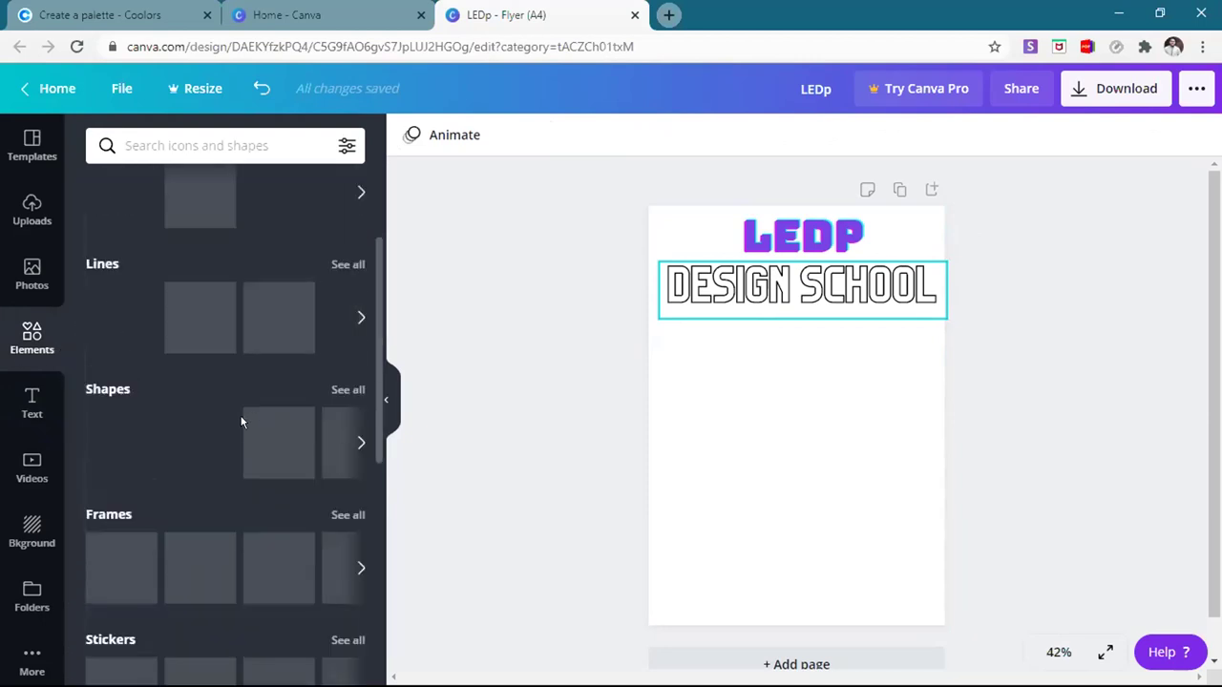
{"action": "scroll", "coordinate": [240, 426], "scroll_direction": "up", "scroll_amount": 2}
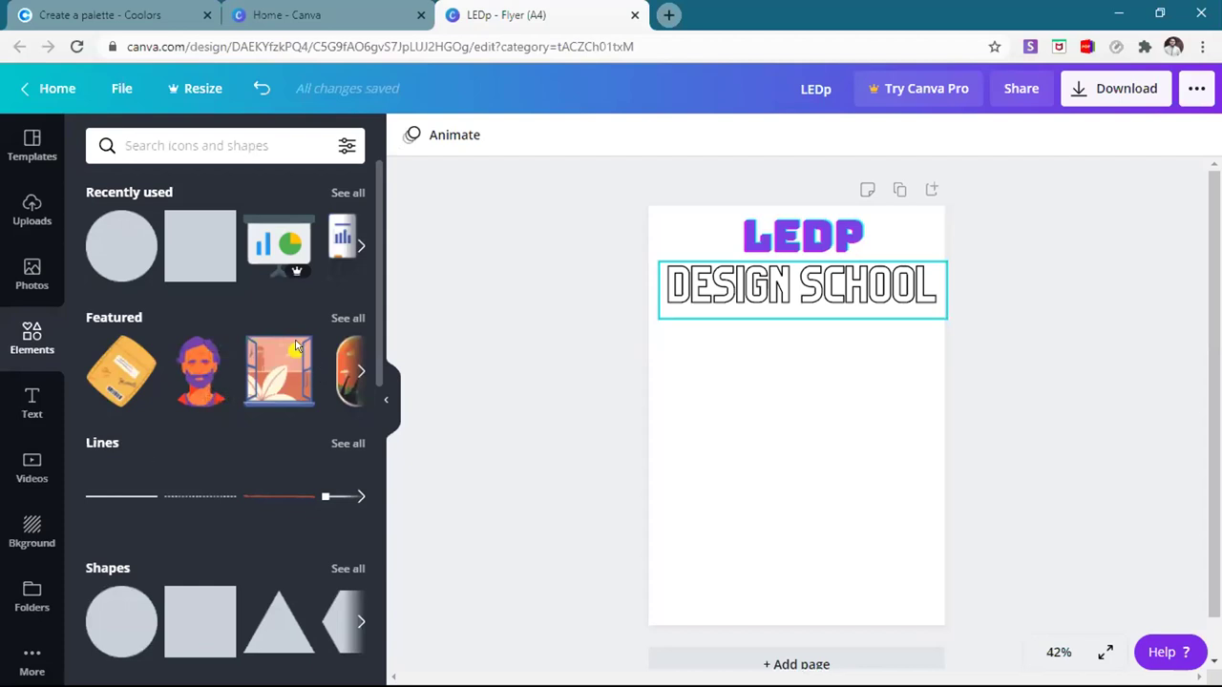
{"action": "scroll", "coordinate": [210, 408], "scroll_direction": "down", "scroll_amount": 2}
{"action": "scroll", "coordinate": [210, 408], "scroll_direction": "up", "scroll_amount": 2}
{"action": "scroll", "coordinate": [208, 409], "scroll_direction": "down", "scroll_amount": 2}
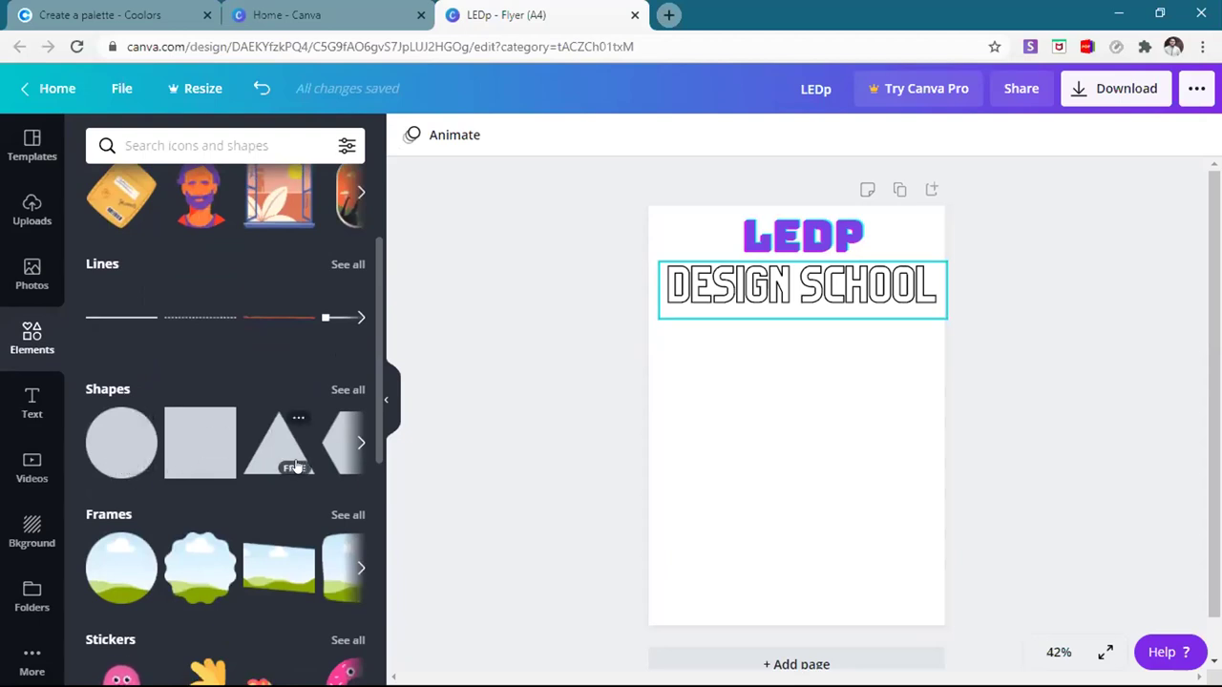
{"action": "scroll", "coordinate": [241, 571], "scroll_direction": "down", "scroll_amount": 2}
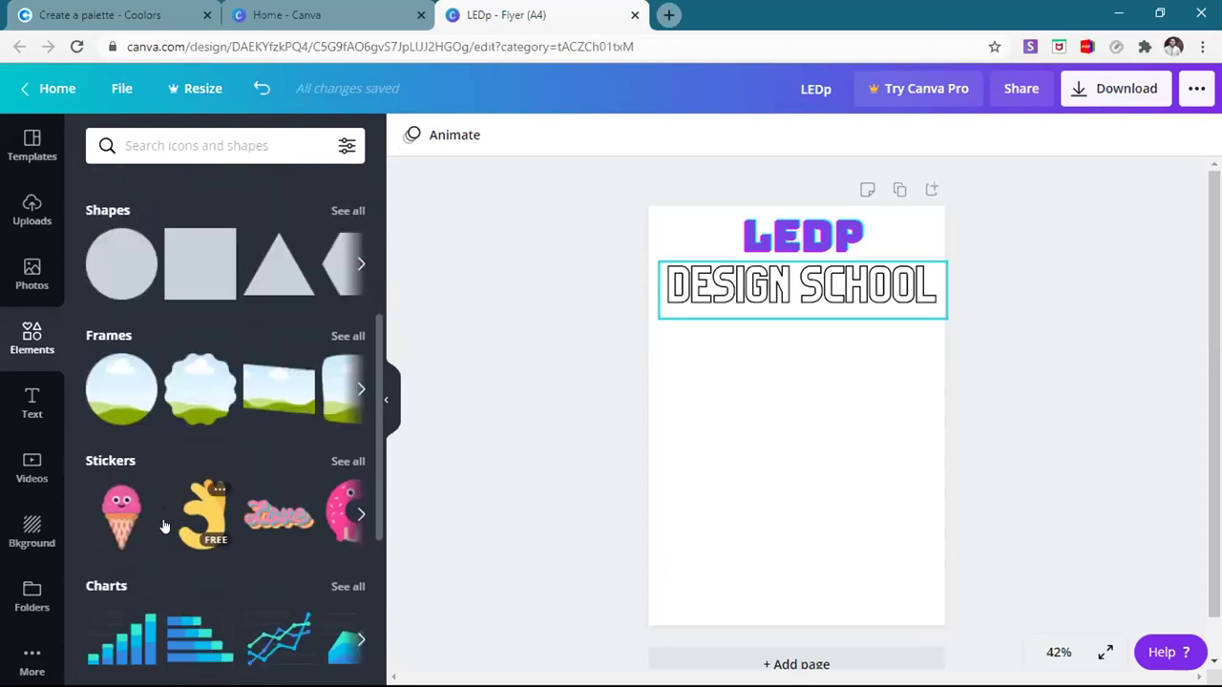
{"action": "scroll", "coordinate": [165, 531], "scroll_direction": "down", "scroll_amount": 1}
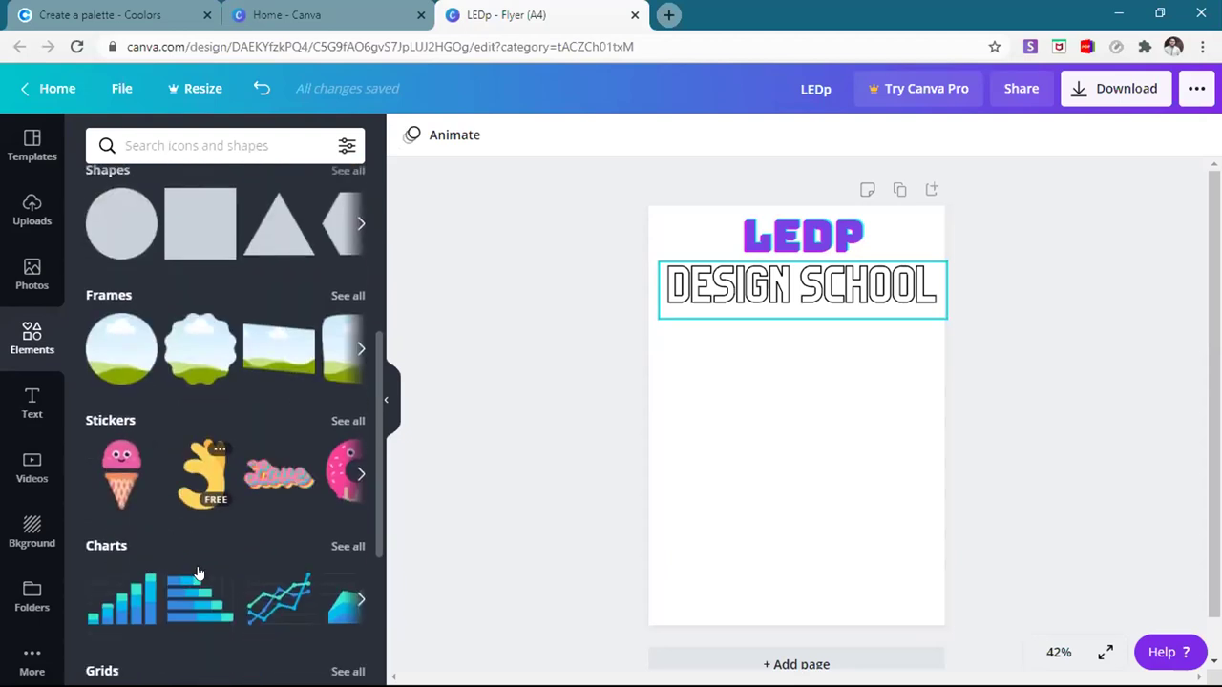
{"action": "scroll", "coordinate": [166, 482], "scroll_direction": "down", "scroll_amount": 8}
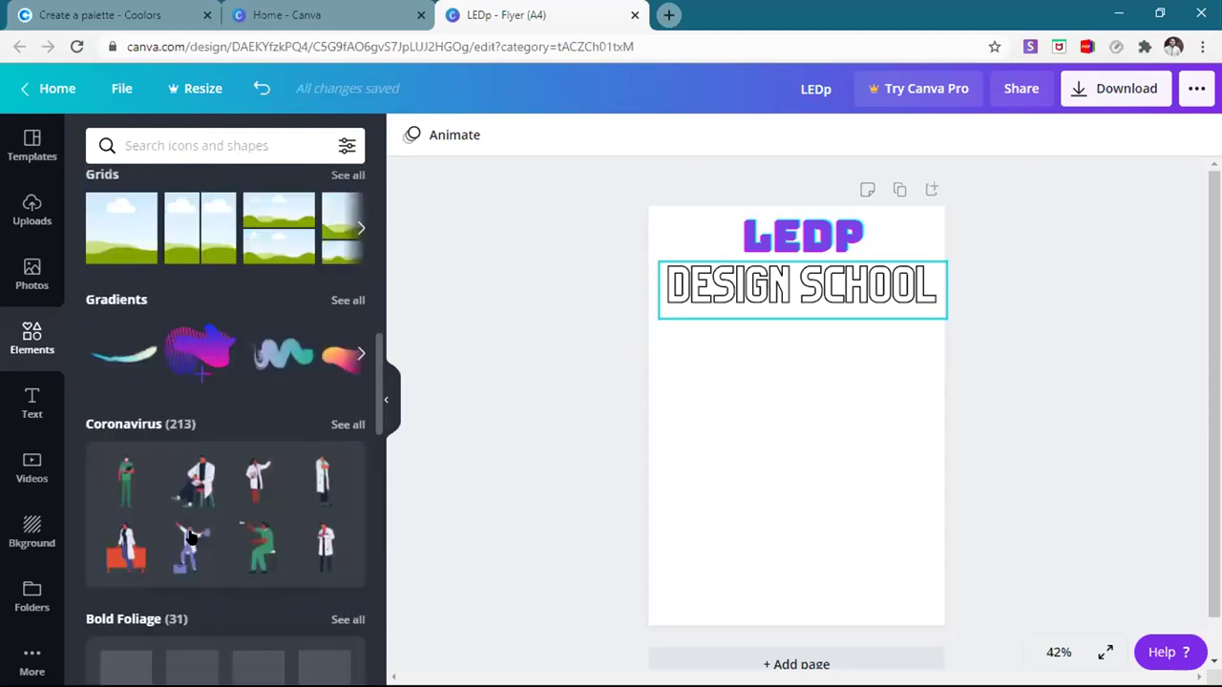
{"action": "scroll", "coordinate": [177, 466], "scroll_direction": "up", "scroll_amount": 2}
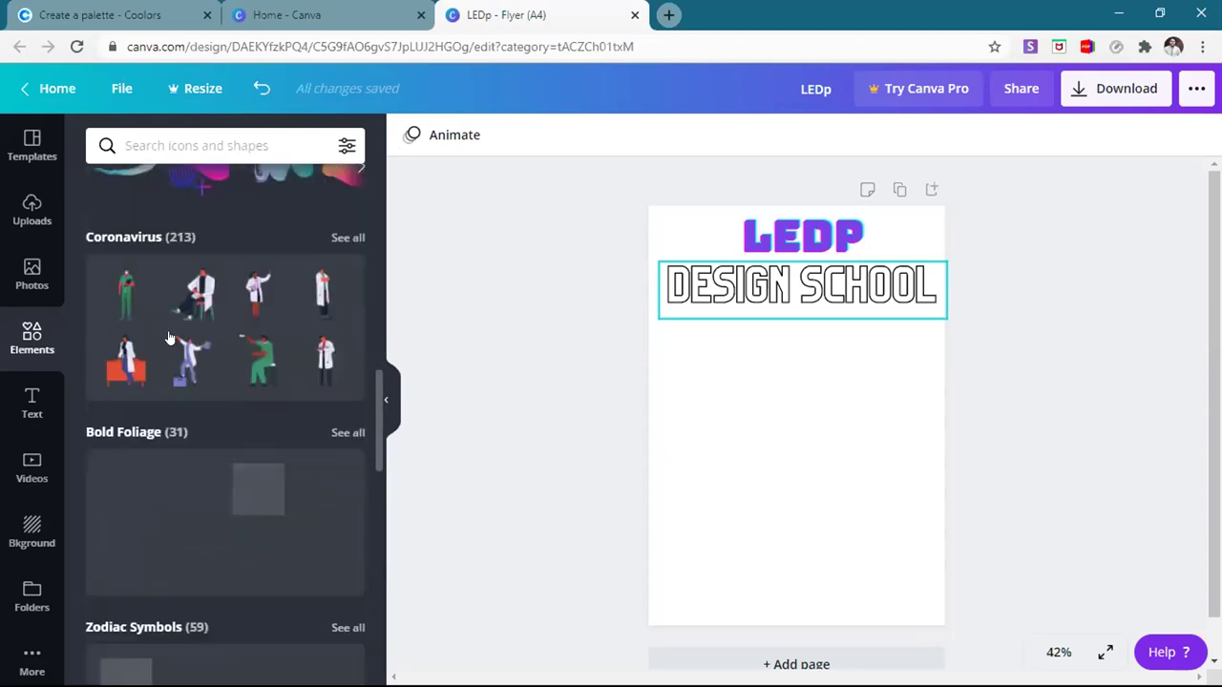
{"action": "left_click", "coordinate": [172, 141]}
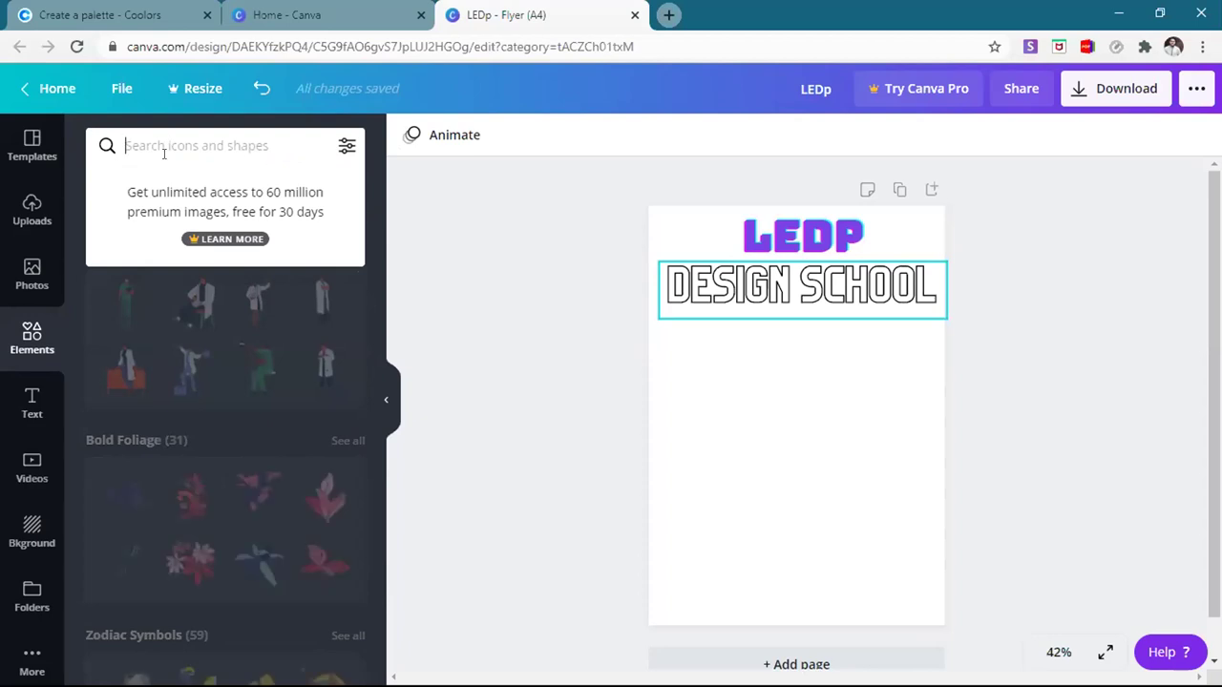
Search Elements for 'presentation' and place the presenter-with-chart illustration below the title.
{"action": "type", "text": "prese"}
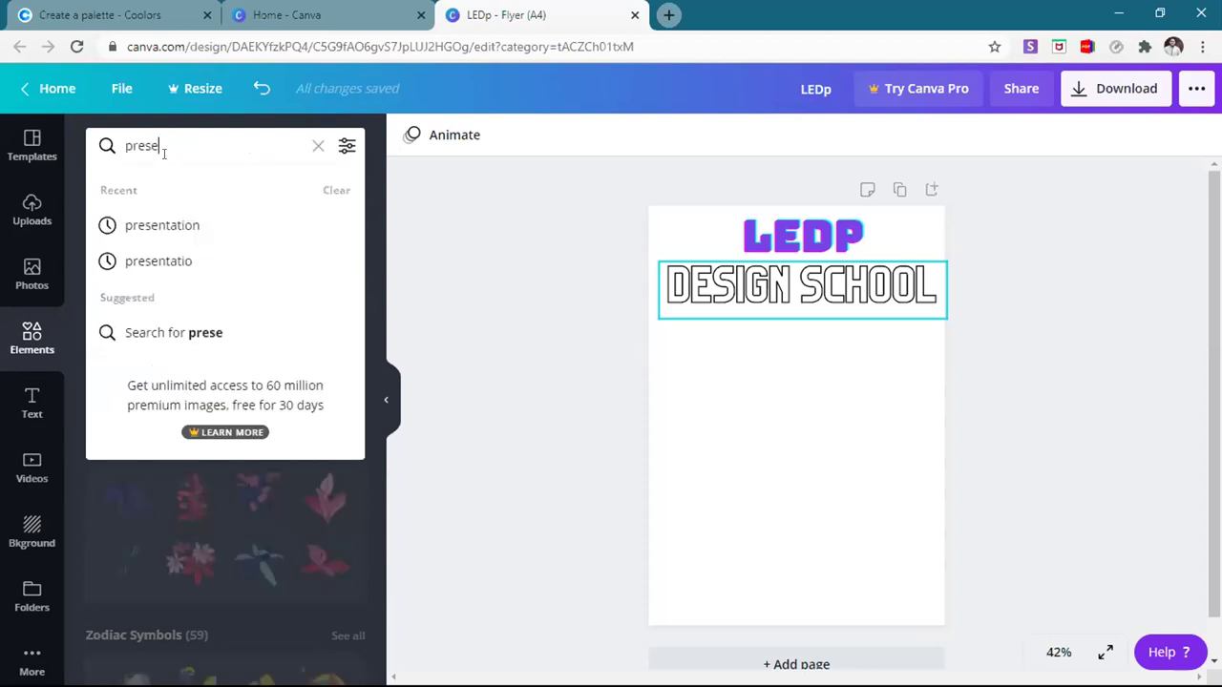
{"action": "left_click", "coordinate": [182, 227]}
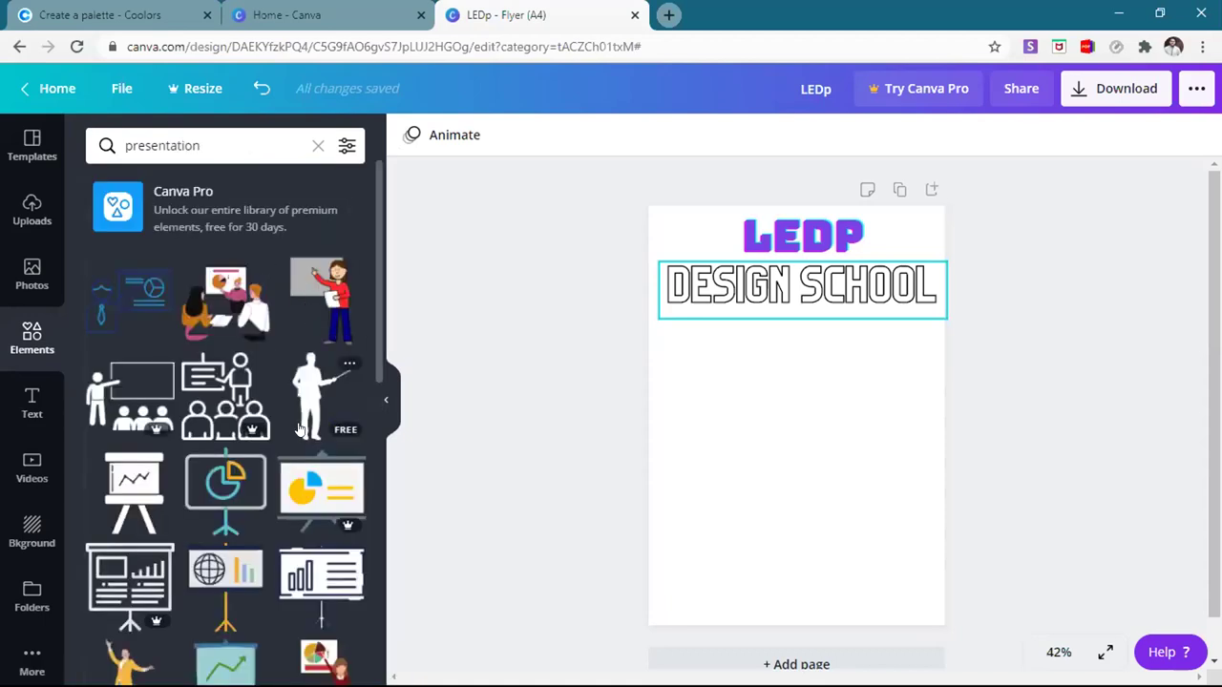
{"action": "scroll", "coordinate": [294, 481], "scroll_direction": "down", "scroll_amount": 3}
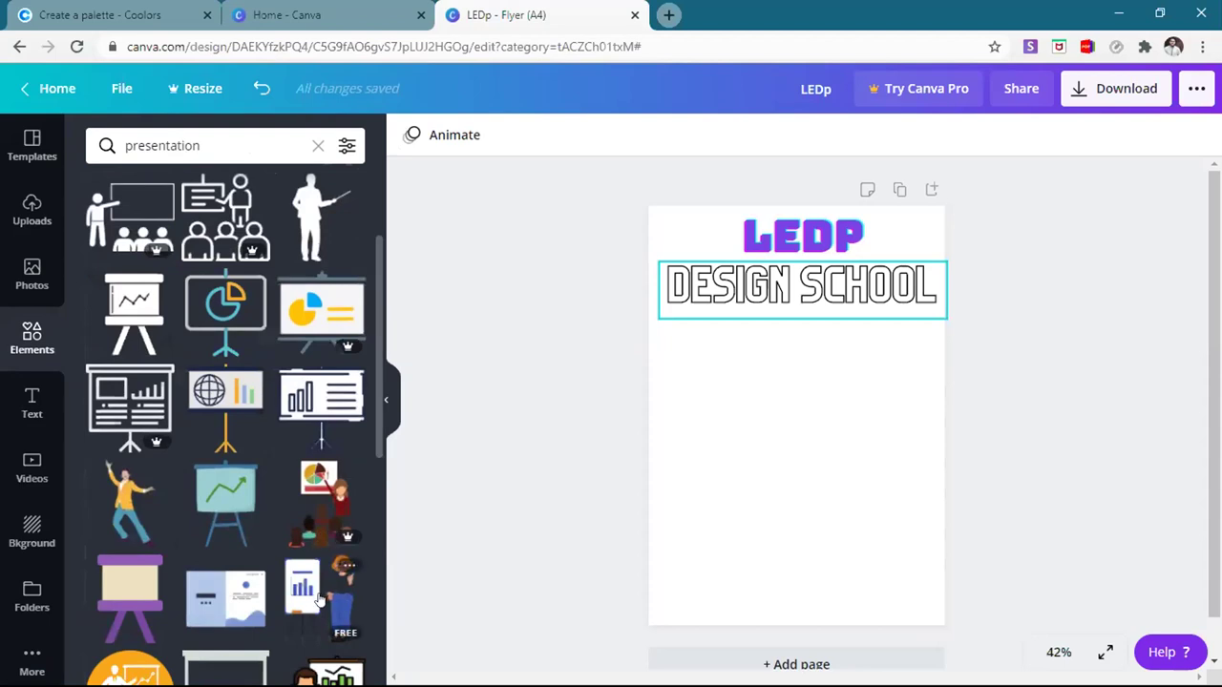
{"action": "left_click_drag", "start_coordinate": [311, 611], "coordinate": [801, 466]}
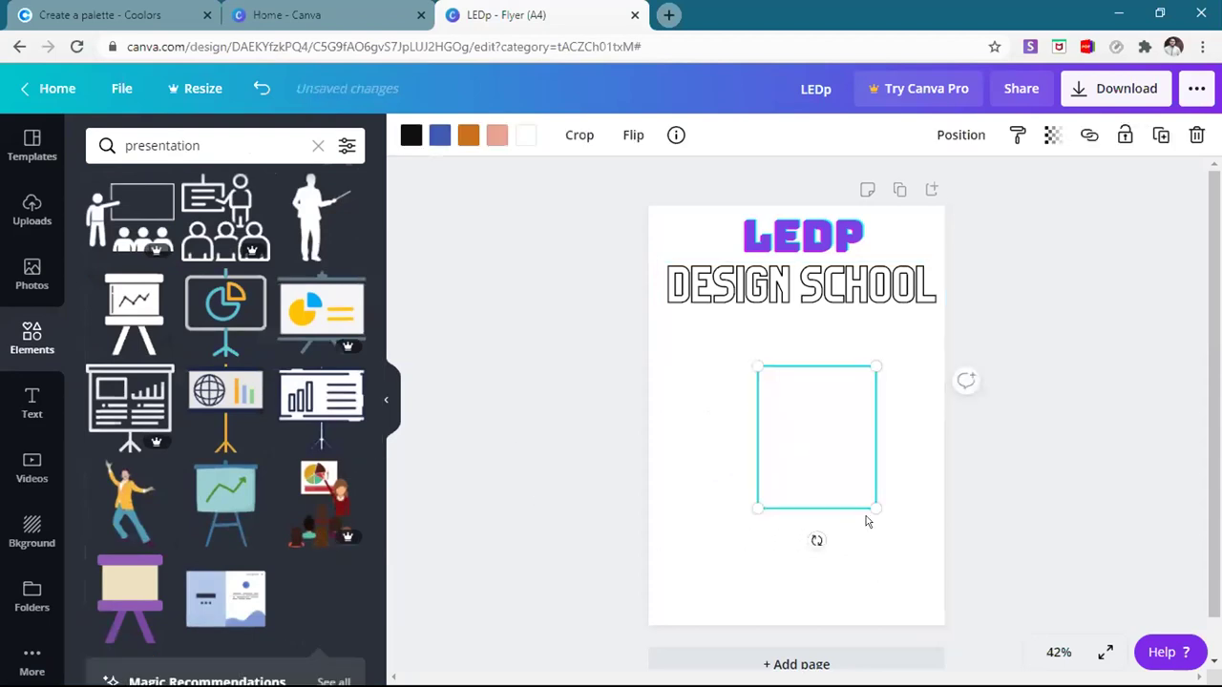
Resize the presenter illustration smaller and shift it toward the page's right side.
{"action": "left_click_drag", "start_coordinate": [878, 513], "coordinate": [858, 483]}
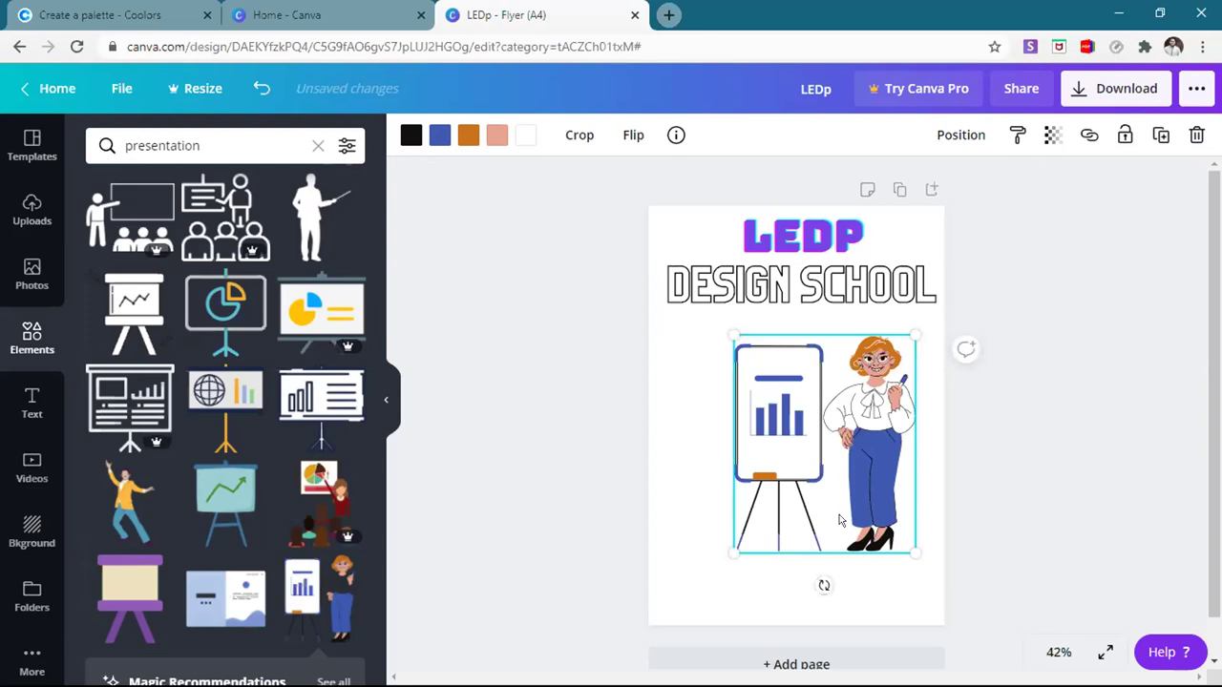
{"action": "left_click_drag", "start_coordinate": [852, 491], "coordinate": [875, 485]}
{"action": "left_click", "coordinate": [1098, 329]}
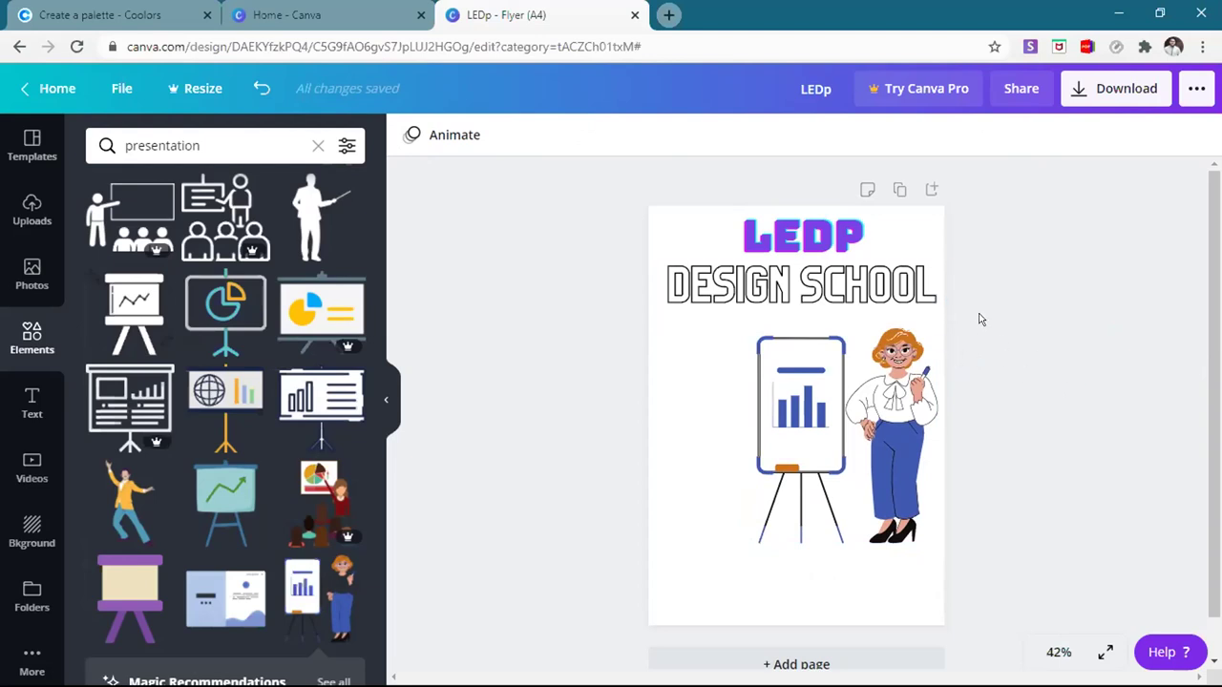
{"action": "left_click", "coordinate": [806, 430]}
{"action": "left_click_drag", "start_coordinate": [765, 528], "coordinate": [770, 494]}
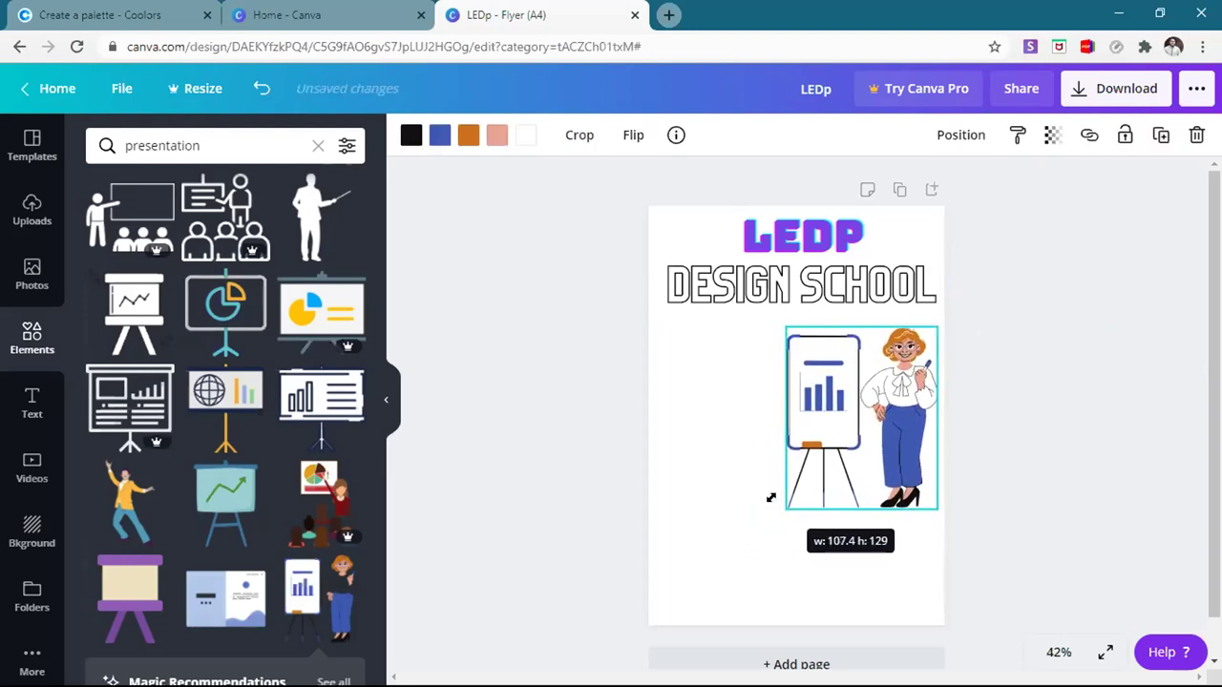
{"action": "left_click", "coordinate": [1095, 333]}
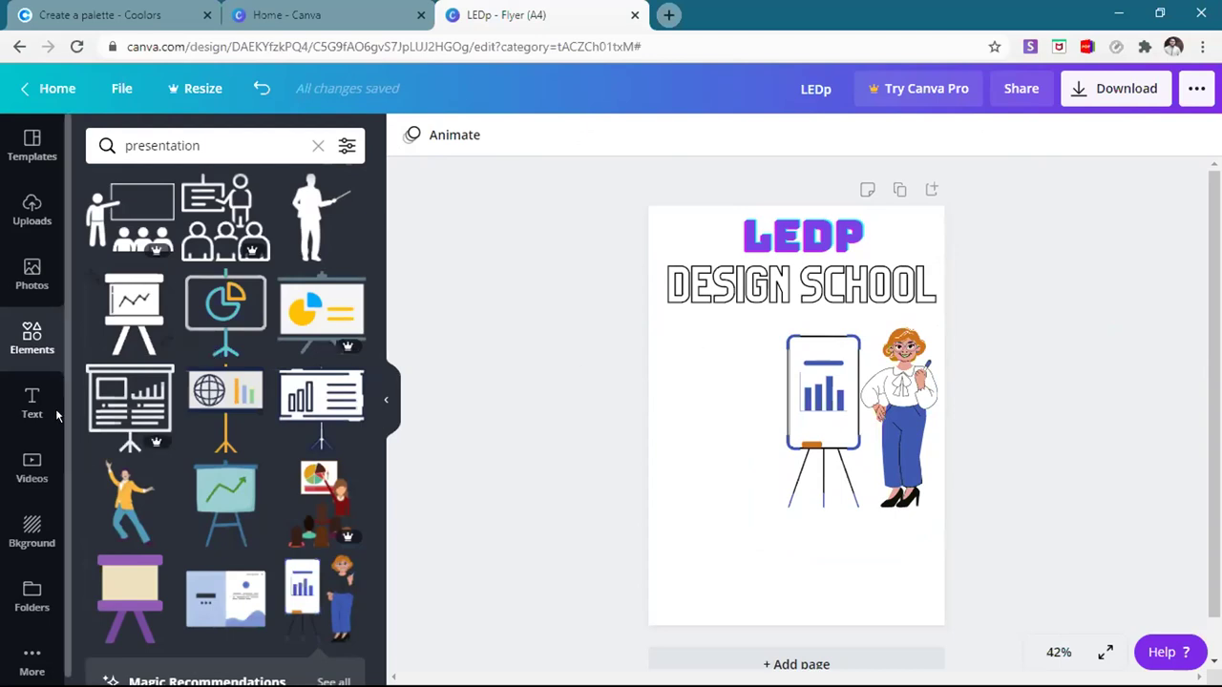
{"action": "scroll", "coordinate": [81, 307], "scroll_direction": "up", "scroll_amount": 3}
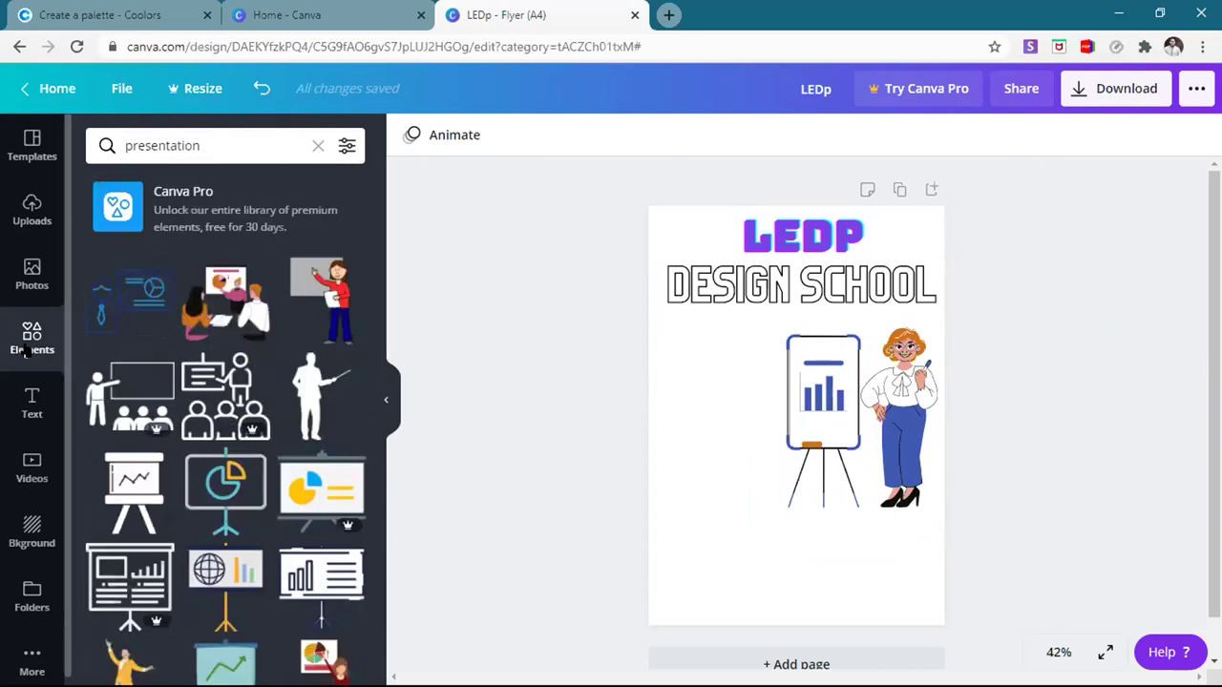
Clear the presentation search and show all Frames elements.
{"action": "left_click", "coordinate": [317, 146]}
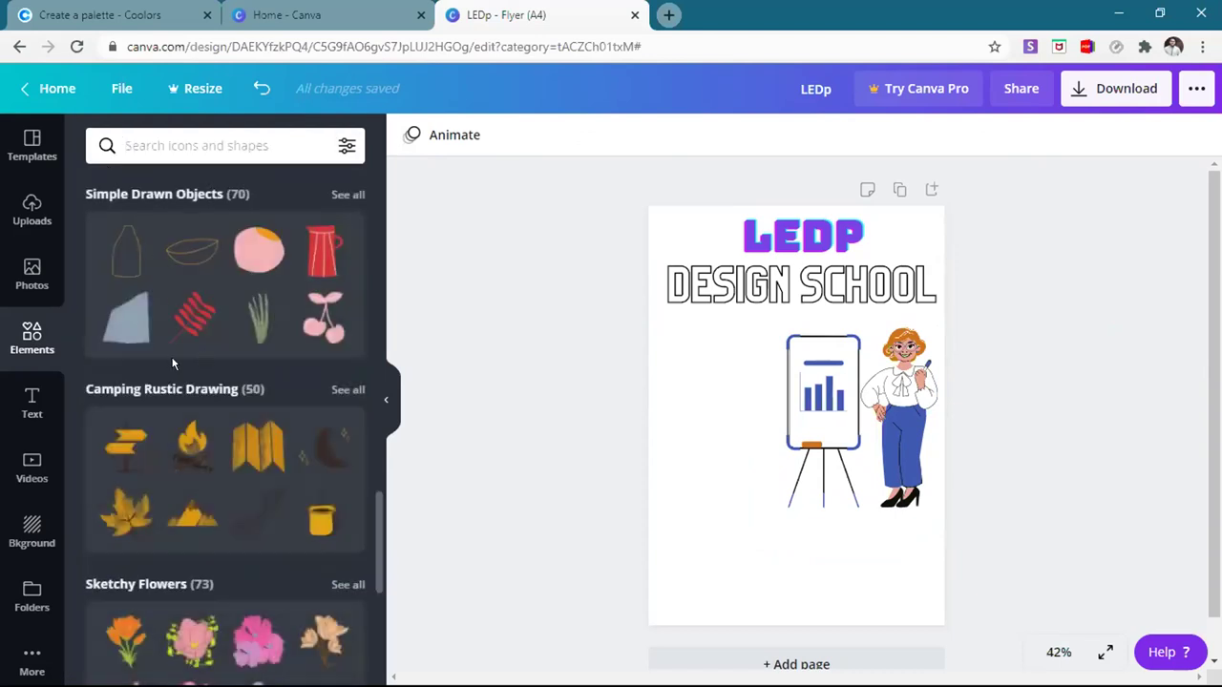
{"action": "scroll", "coordinate": [172, 362], "scroll_direction": "up", "scroll_amount": 4}
{"action": "scroll", "coordinate": [168, 373], "scroll_direction": "up", "scroll_amount": 10}
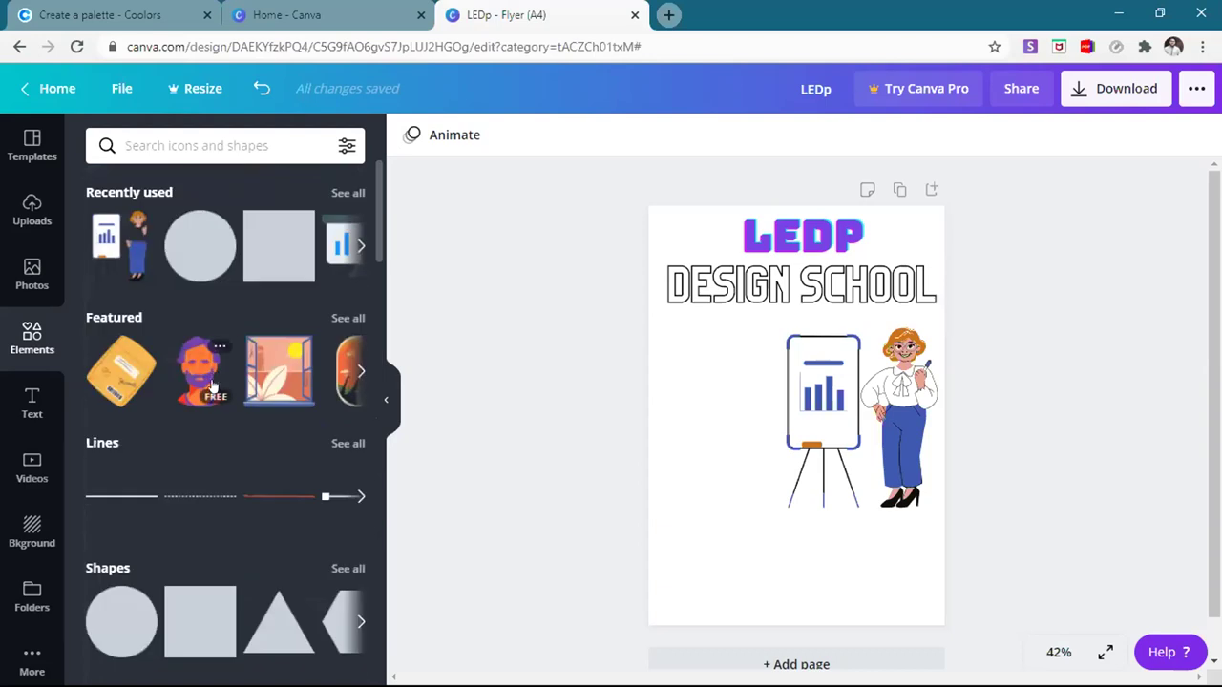
{"action": "scroll", "coordinate": [210, 399], "scroll_direction": "down", "scroll_amount": 2}
{"action": "scroll", "coordinate": [248, 440], "scroll_direction": "down", "scroll_amount": 2}
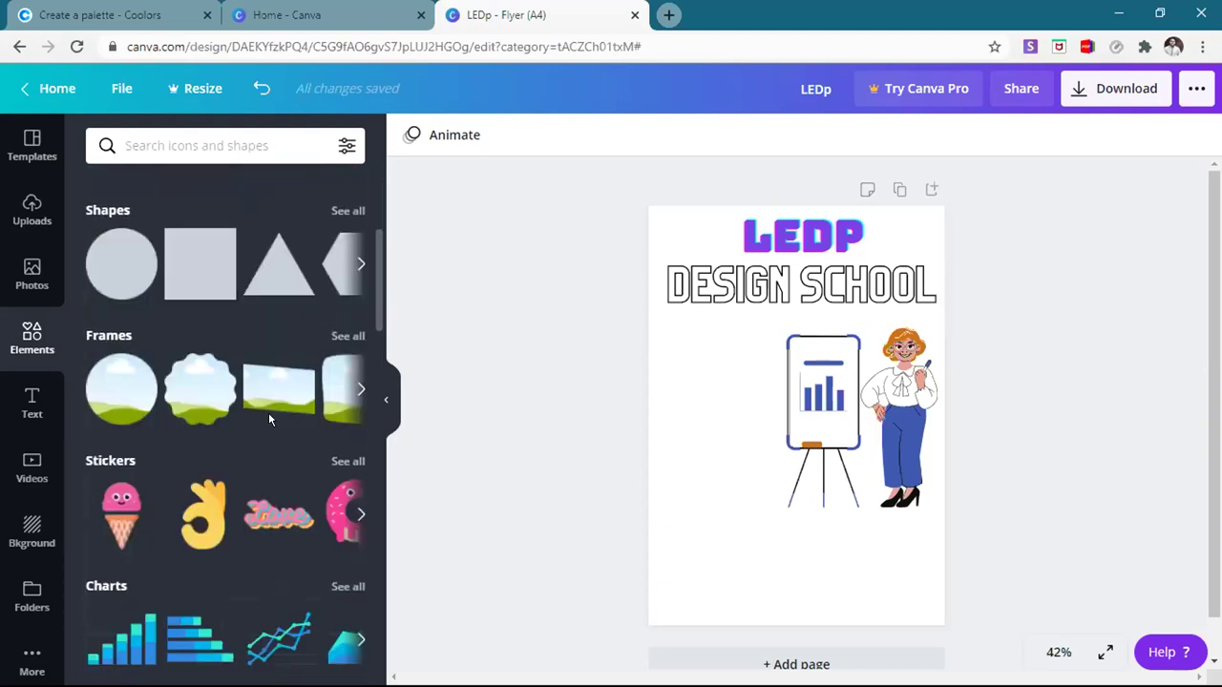
{"action": "left_click", "coordinate": [340, 336]}
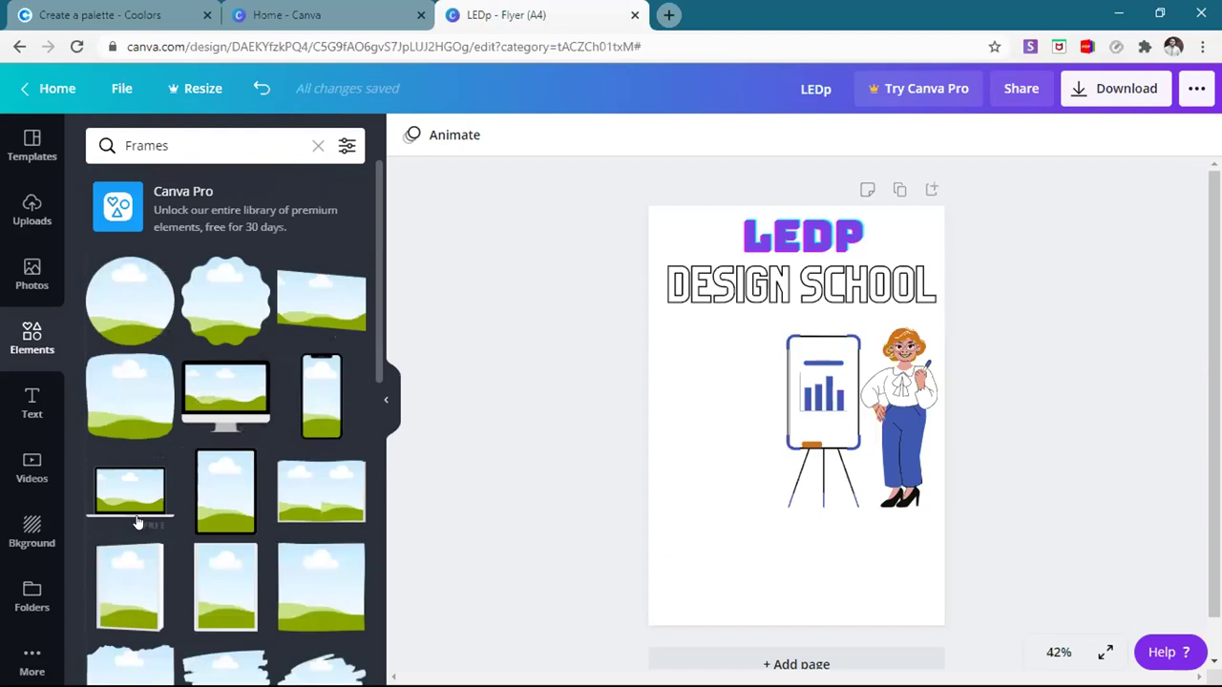
Browse the frame results and begin refining the search to 'Frames PC'.
{"action": "scroll", "coordinate": [167, 528], "scroll_direction": "down", "scroll_amount": 4}
{"action": "scroll", "coordinate": [167, 528], "scroll_direction": "up", "scroll_amount": 2}
{"action": "scroll", "coordinate": [200, 487], "scroll_direction": "down", "scroll_amount": 3}
{"action": "scroll", "coordinate": [201, 487], "scroll_direction": "down", "scroll_amount": 1}
{"action": "scroll", "coordinate": [191, 208], "scroll_direction": "up", "scroll_amount": 10}
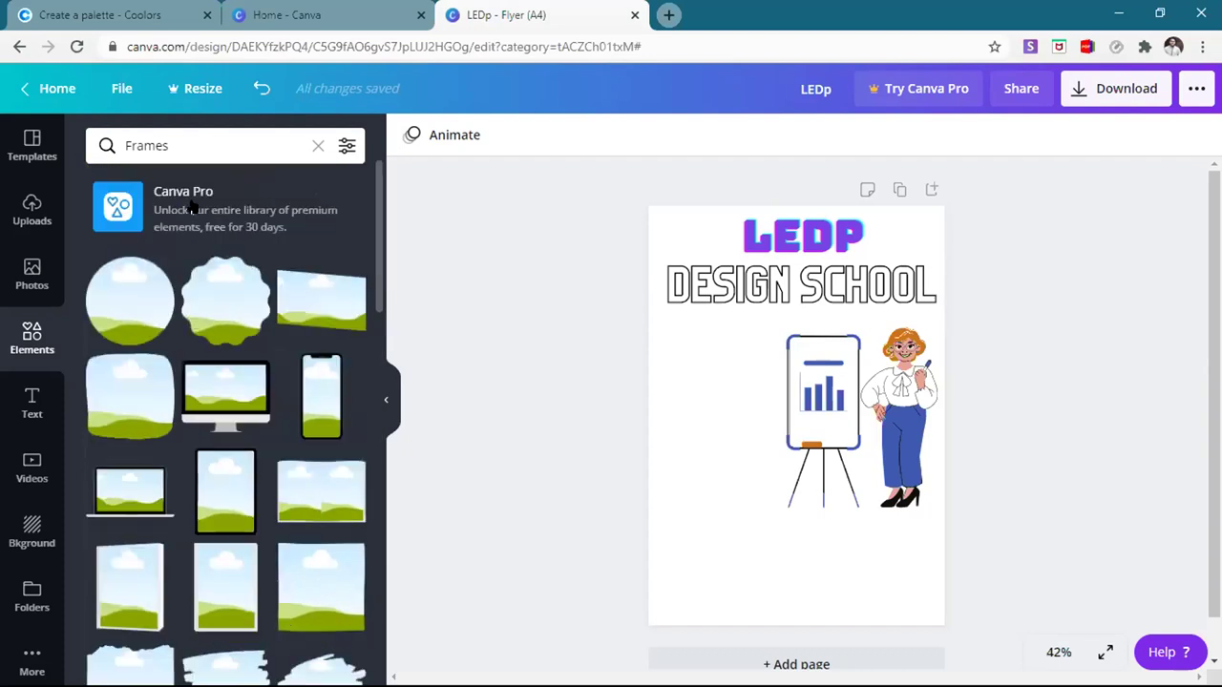
{"action": "left_click", "coordinate": [265, 149]}
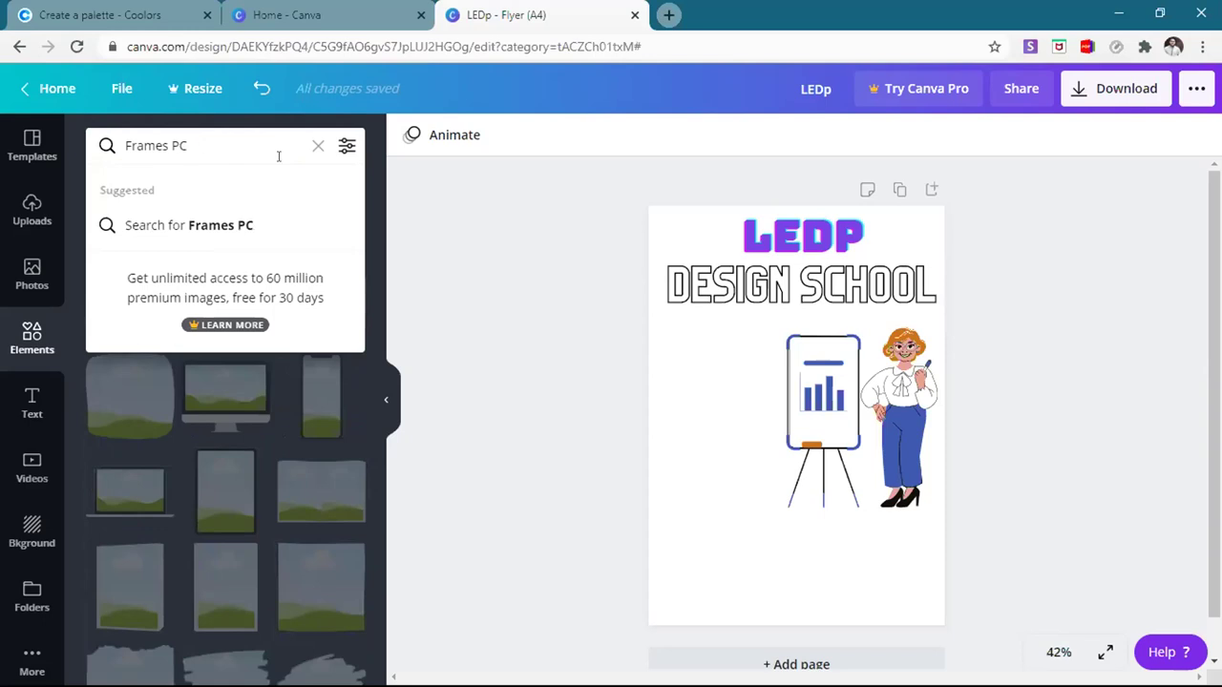
{"action": "key", "text": "Return"}
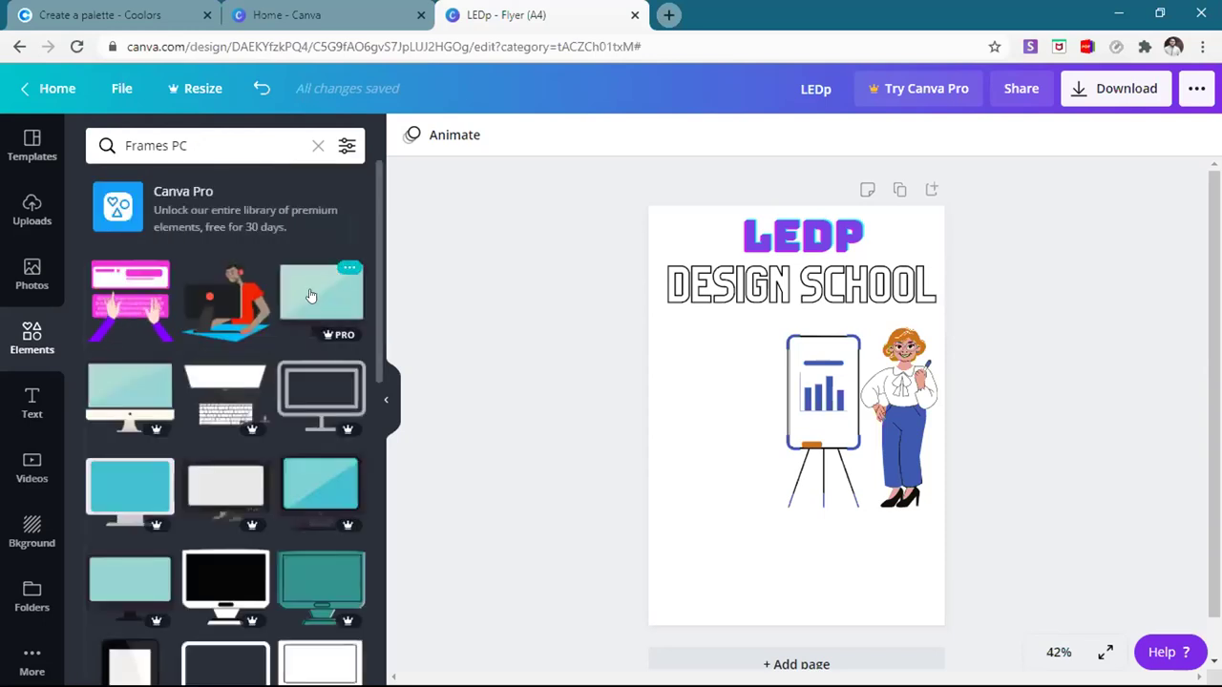
{"action": "scroll", "coordinate": [256, 585], "scroll_direction": "down", "scroll_amount": 3}
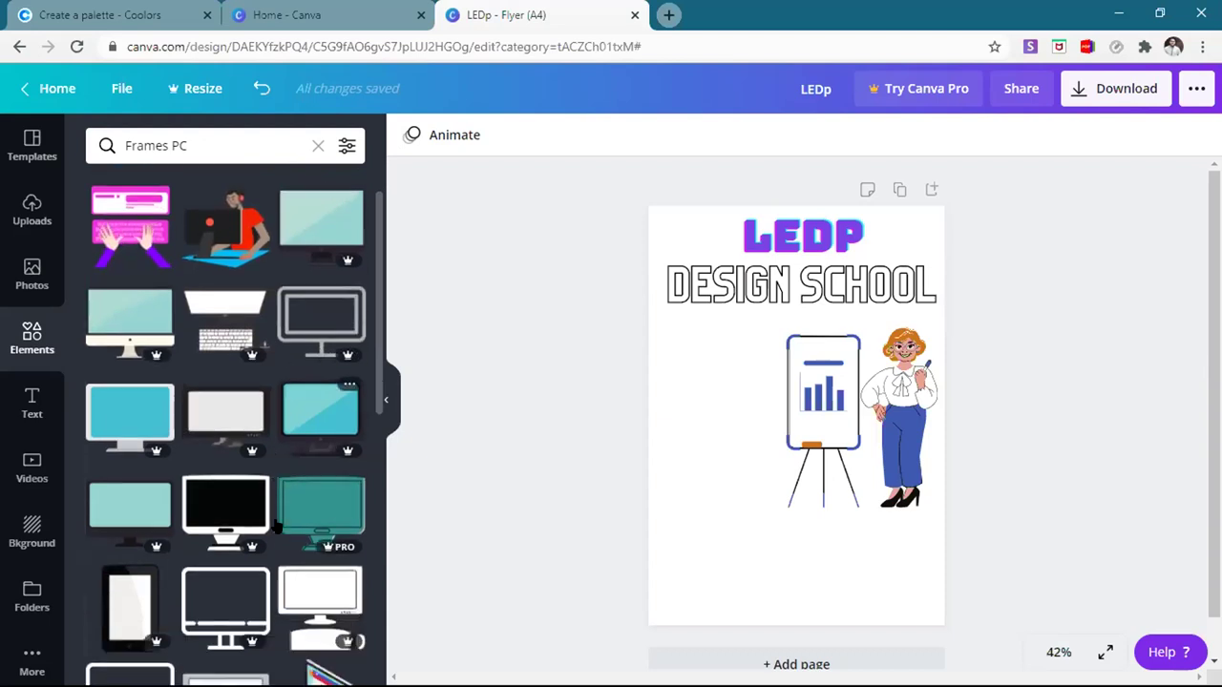
{"action": "scroll", "coordinate": [253, 561], "scroll_direction": "down", "scroll_amount": 6}
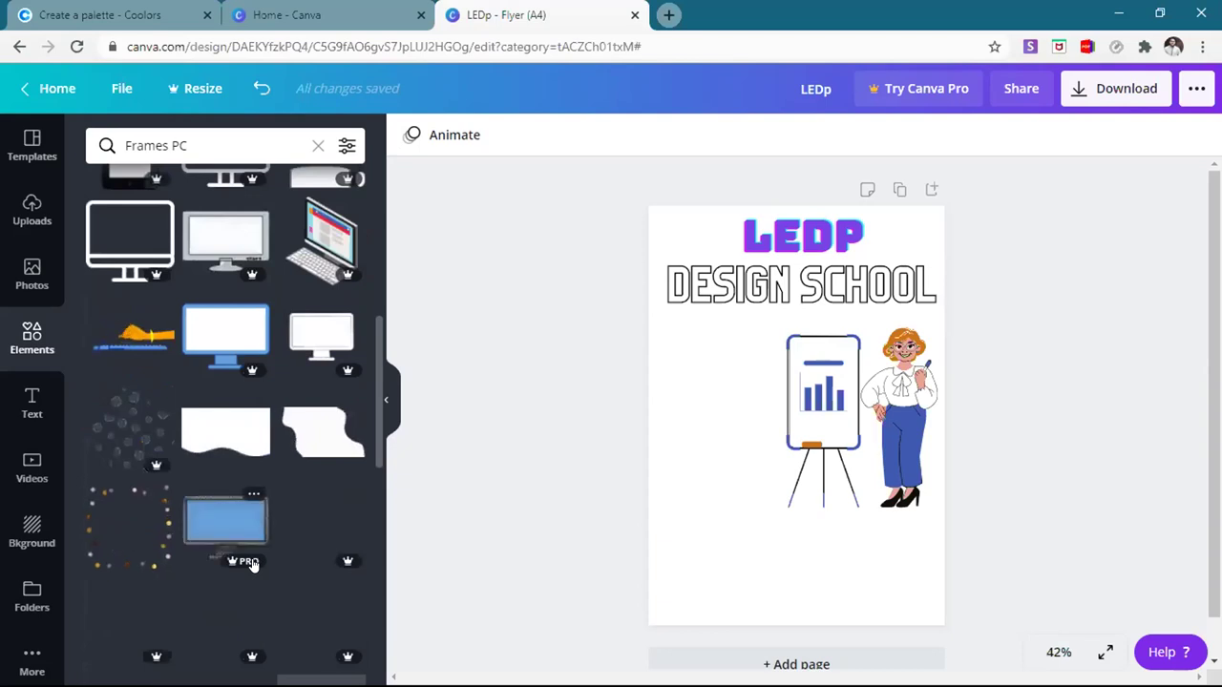
{"action": "scroll", "coordinate": [233, 487], "scroll_direction": "up", "scroll_amount": 6}
{"action": "scroll", "coordinate": [191, 420], "scroll_direction": "up", "scroll_amount": 2}
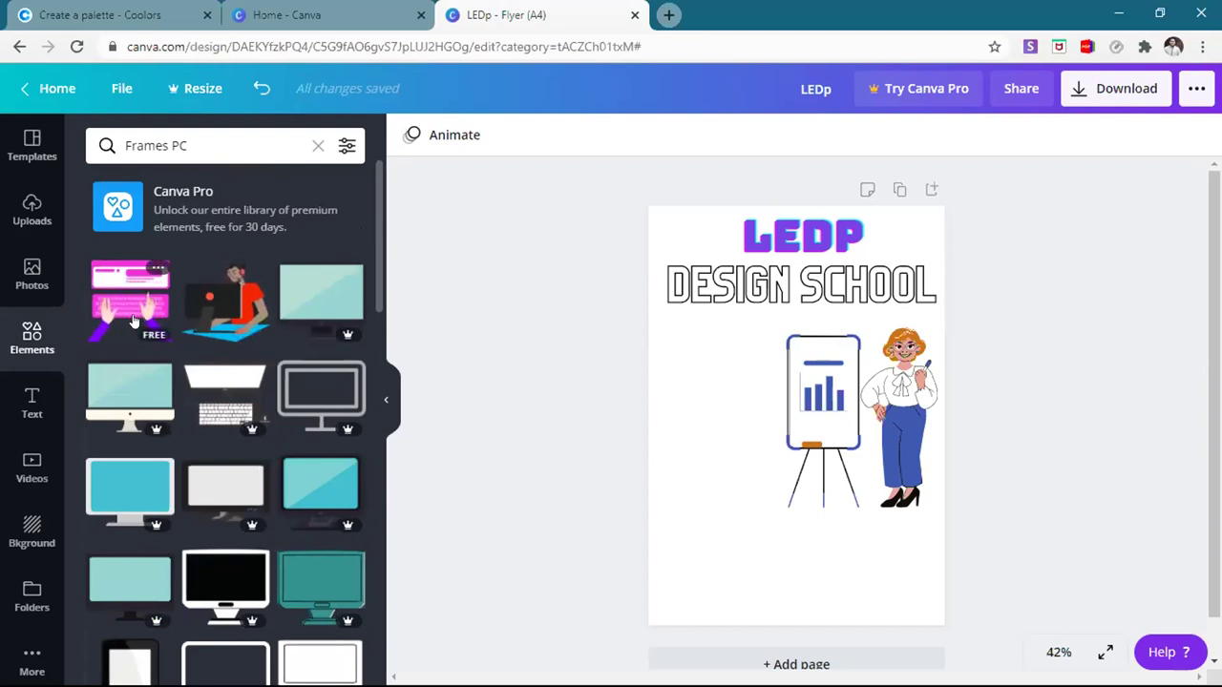
{"action": "left_click", "coordinate": [712, 382]}
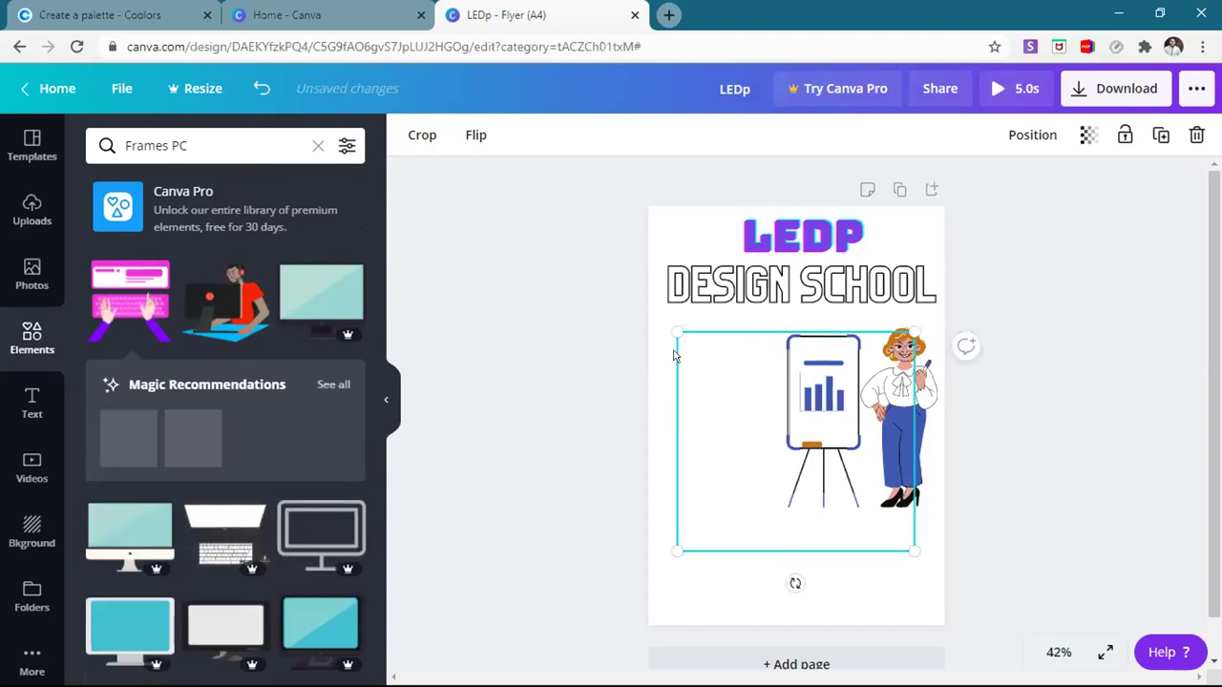
{"action": "left_click_drag", "start_coordinate": [670, 325], "coordinate": [701, 419]}
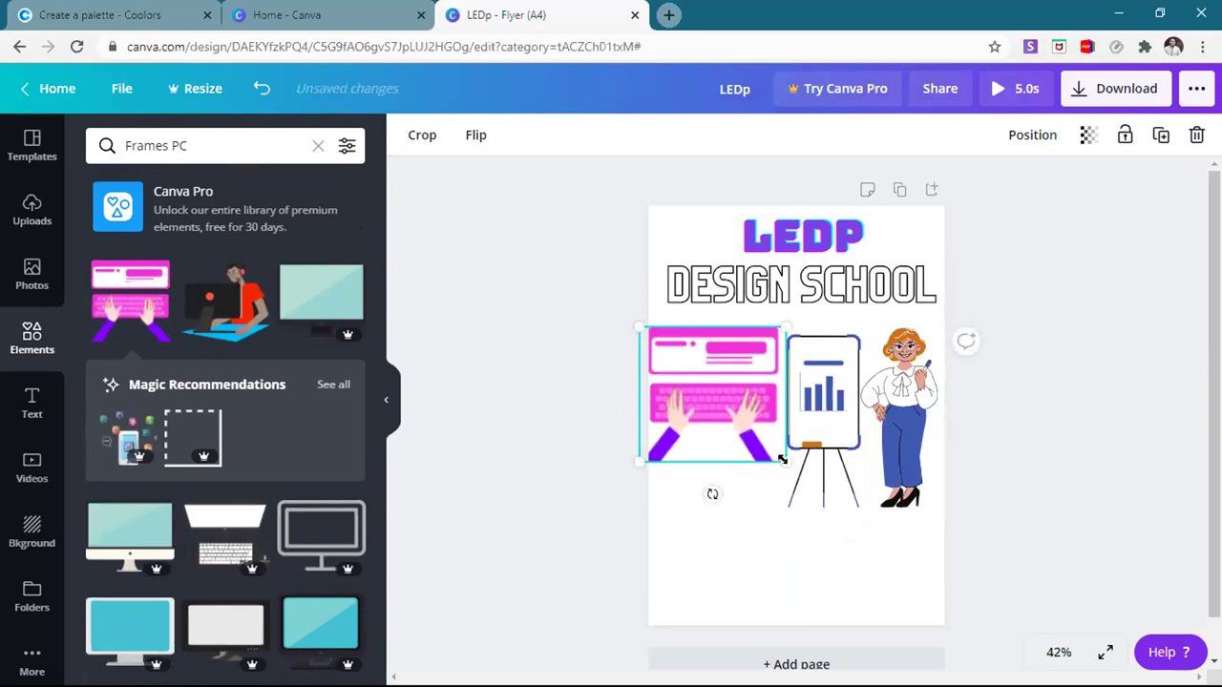
{"action": "left_click_drag", "start_coordinate": [794, 456], "coordinate": [739, 442]}
{"action": "left_click_drag", "start_coordinate": [686, 354], "coordinate": [713, 378]}
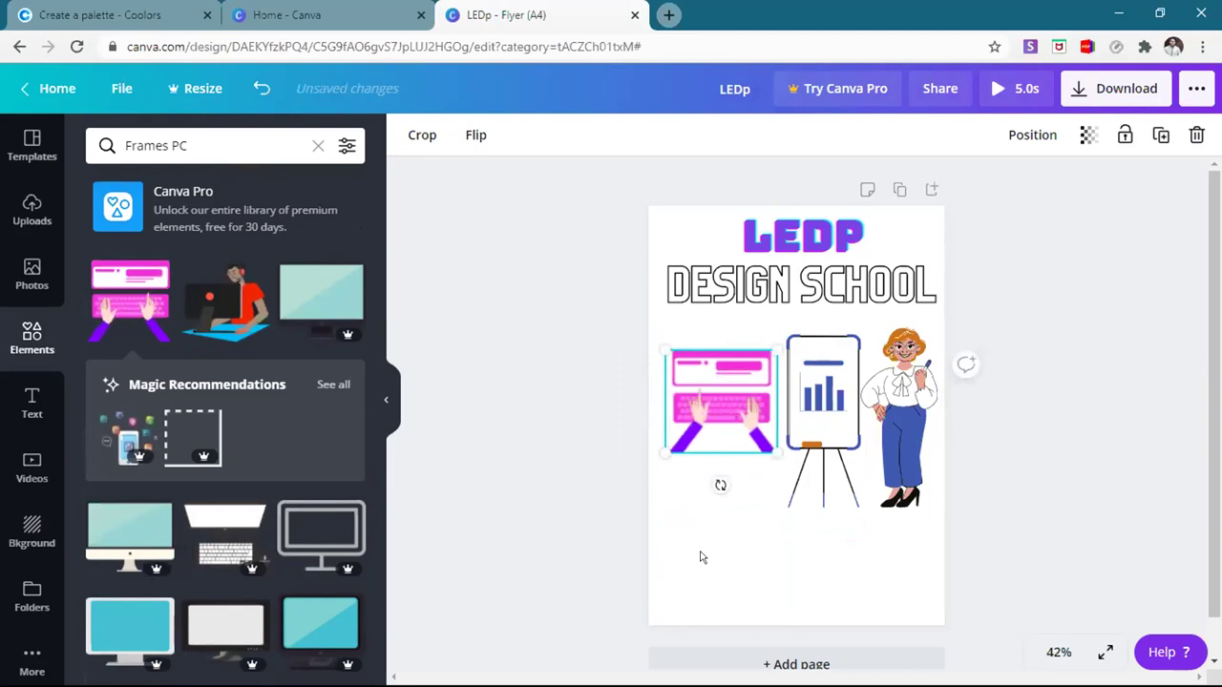
{"action": "key", "text": "Delete"}
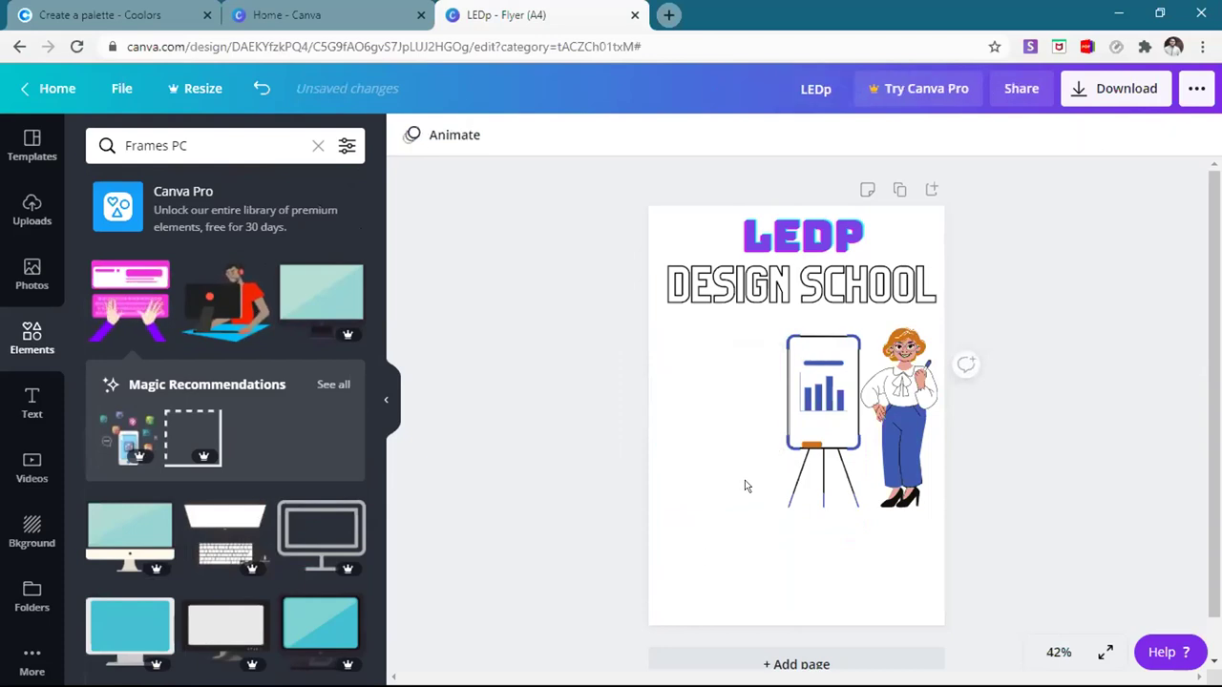
{"action": "scroll", "coordinate": [314, 403], "scroll_direction": "down", "scroll_amount": 4}
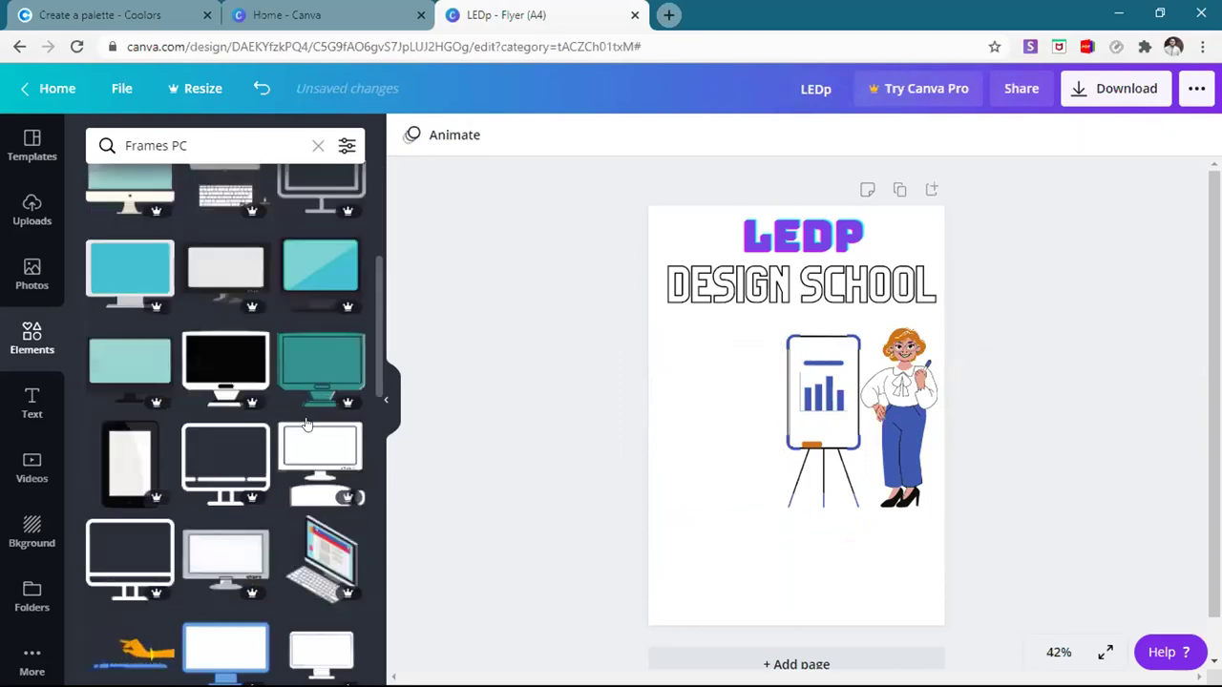
{"action": "scroll", "coordinate": [320, 363], "scroll_direction": "up", "scroll_amount": 4}
{"action": "scroll", "coordinate": [226, 414], "scroll_direction": "down", "scroll_amount": 3}
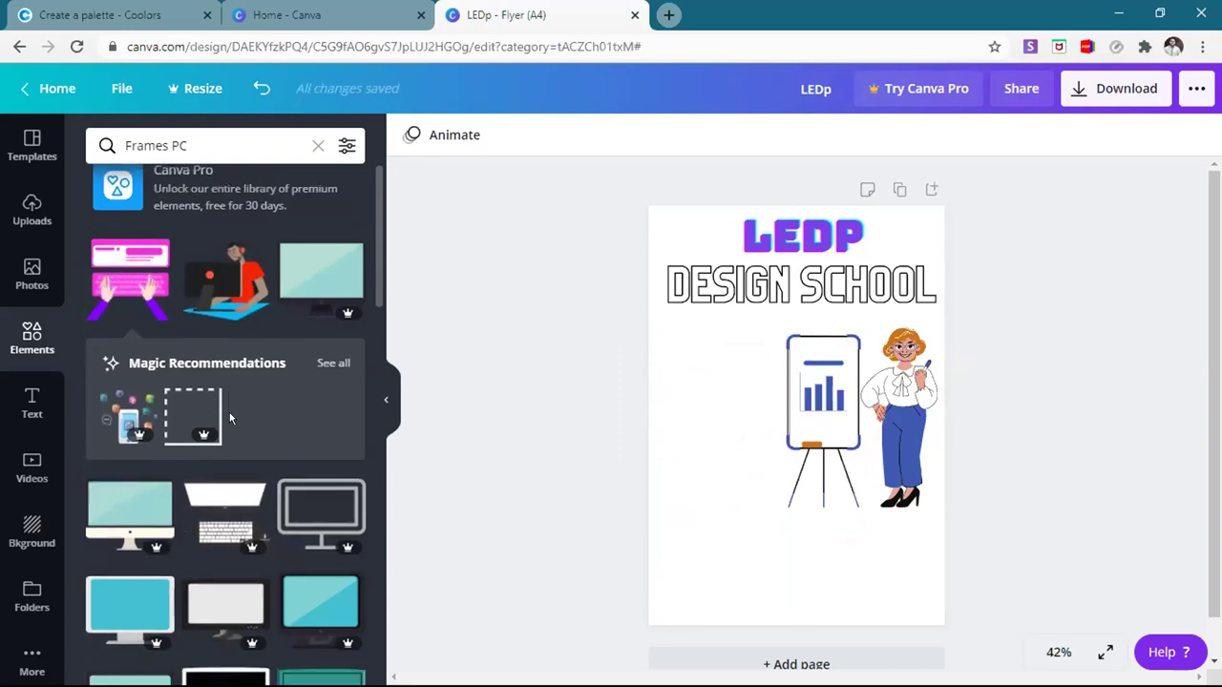
{"action": "left_click", "coordinate": [316, 146]}
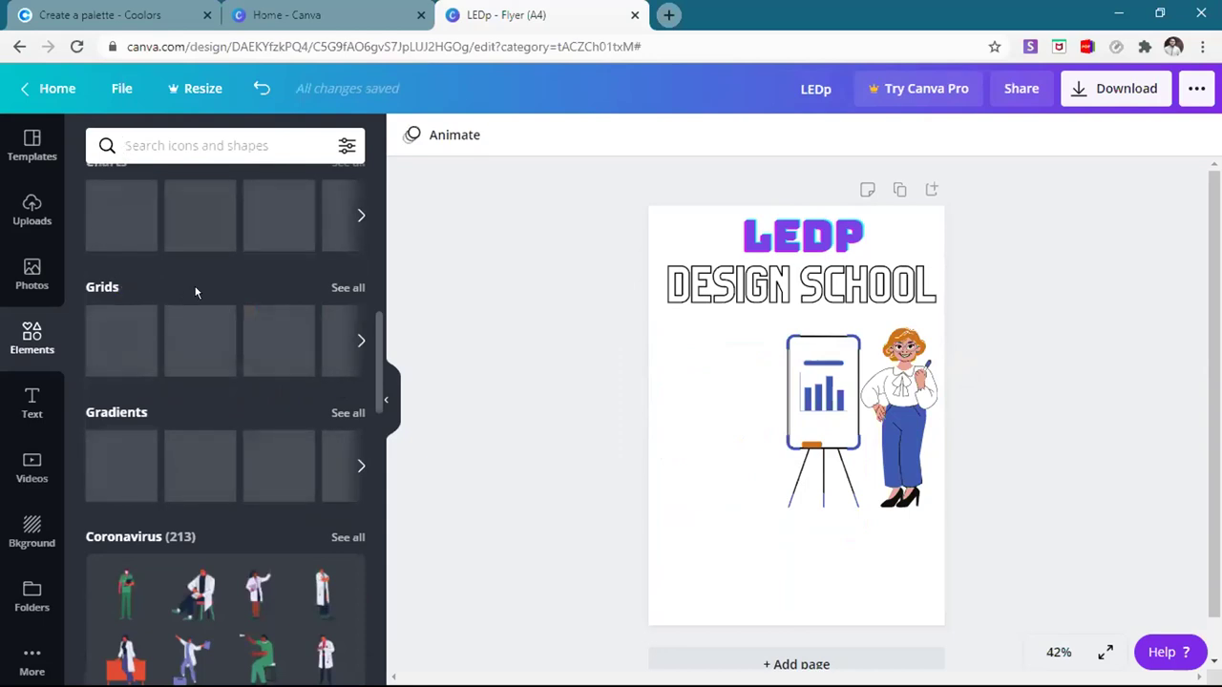
{"action": "scroll", "coordinate": [184, 415], "scroll_direction": "up", "scroll_amount": 6}
{"action": "scroll", "coordinate": [177, 358], "scroll_direction": "up", "scroll_amount": 5}
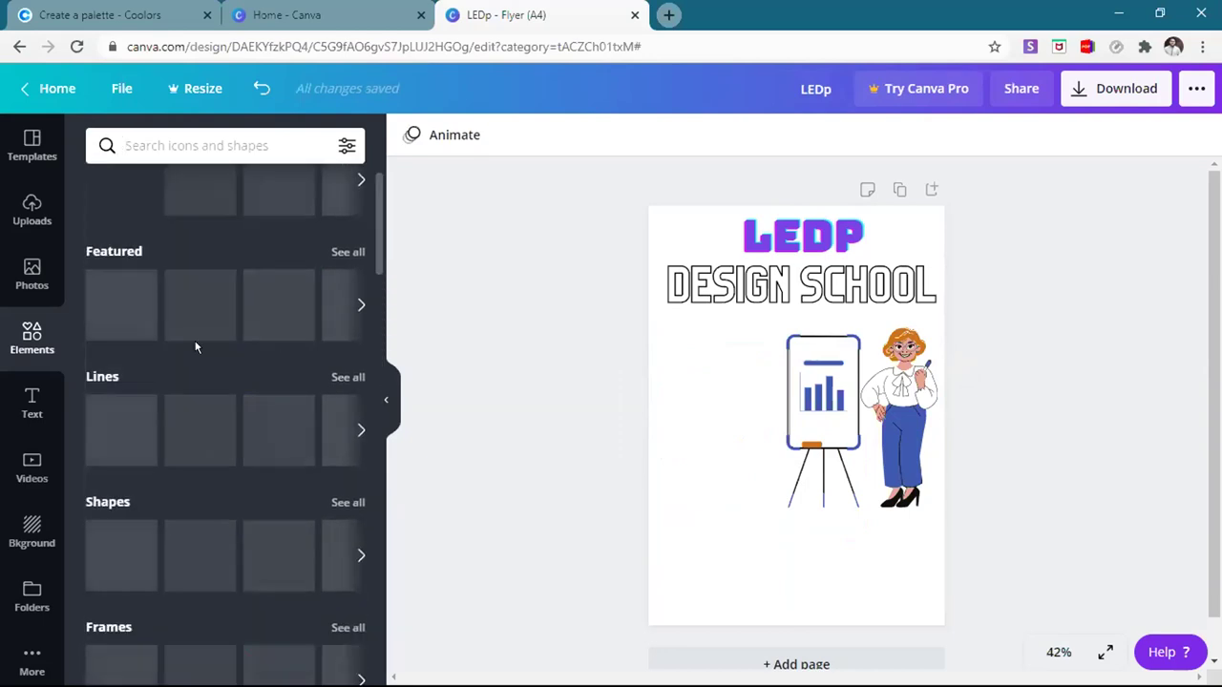
{"action": "scroll", "coordinate": [174, 423], "scroll_direction": "up", "scroll_amount": 2}
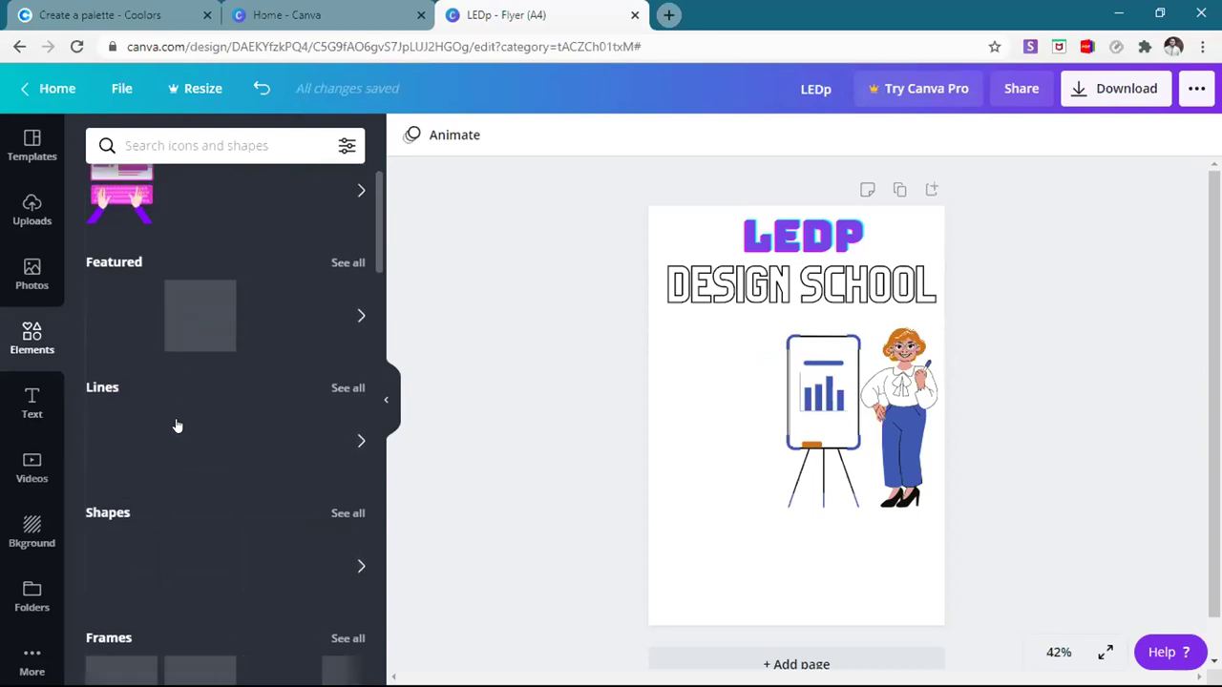
{"action": "left_click", "coordinate": [344, 567]}
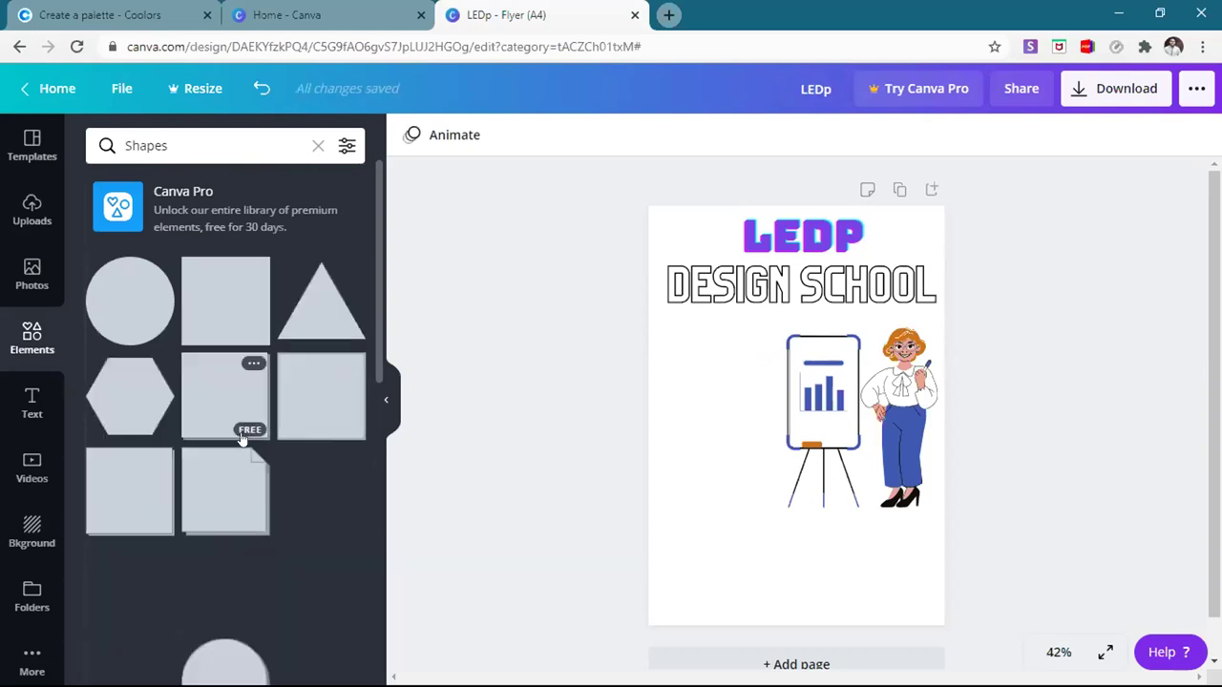
{"action": "scroll", "coordinate": [242, 442], "scroll_direction": "down", "scroll_amount": 1}
{"action": "scroll", "coordinate": [243, 442], "scroll_direction": "down", "scroll_amount": 10}
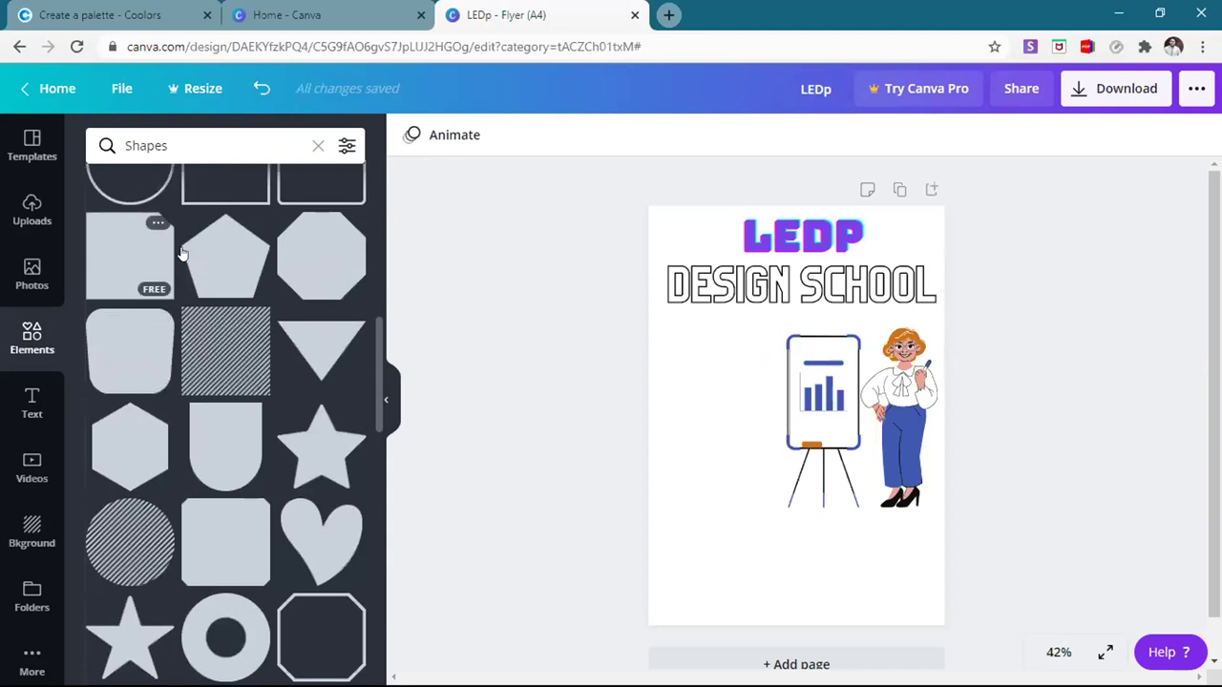
{"action": "scroll", "coordinate": [136, 273], "scroll_direction": "up", "scroll_amount": 2}
{"action": "scroll", "coordinate": [281, 153], "scroll_direction": "up", "scroll_amount": 2}
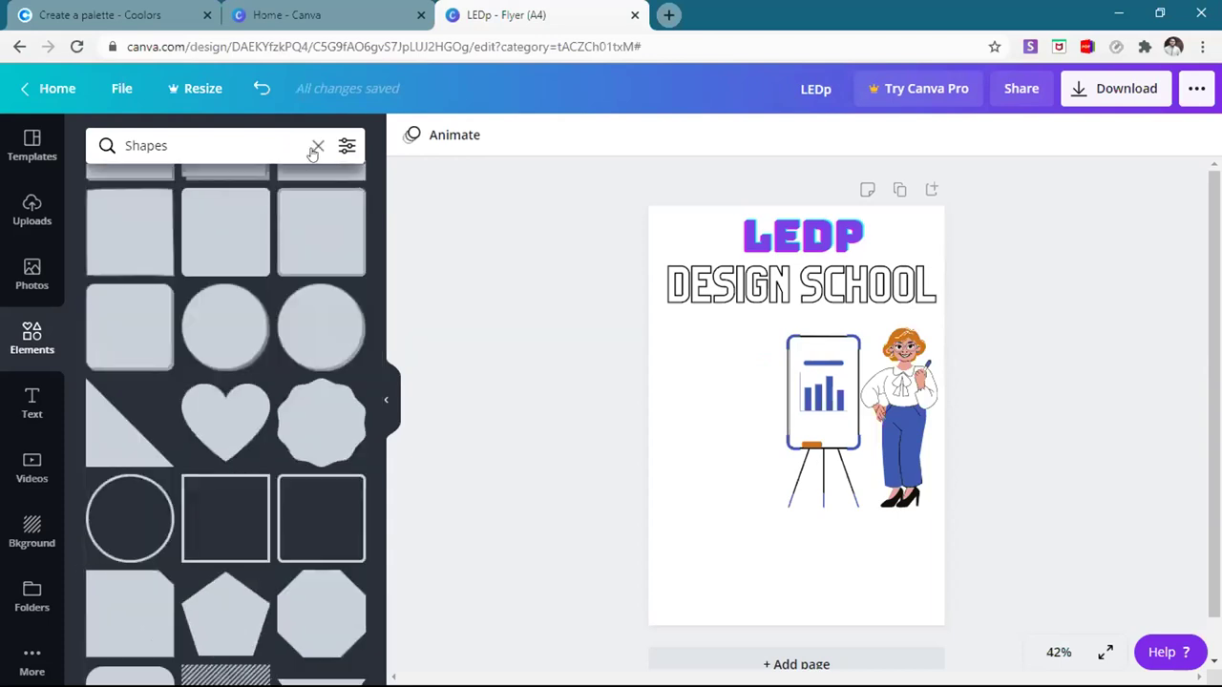
{"action": "left_click", "coordinate": [316, 146]}
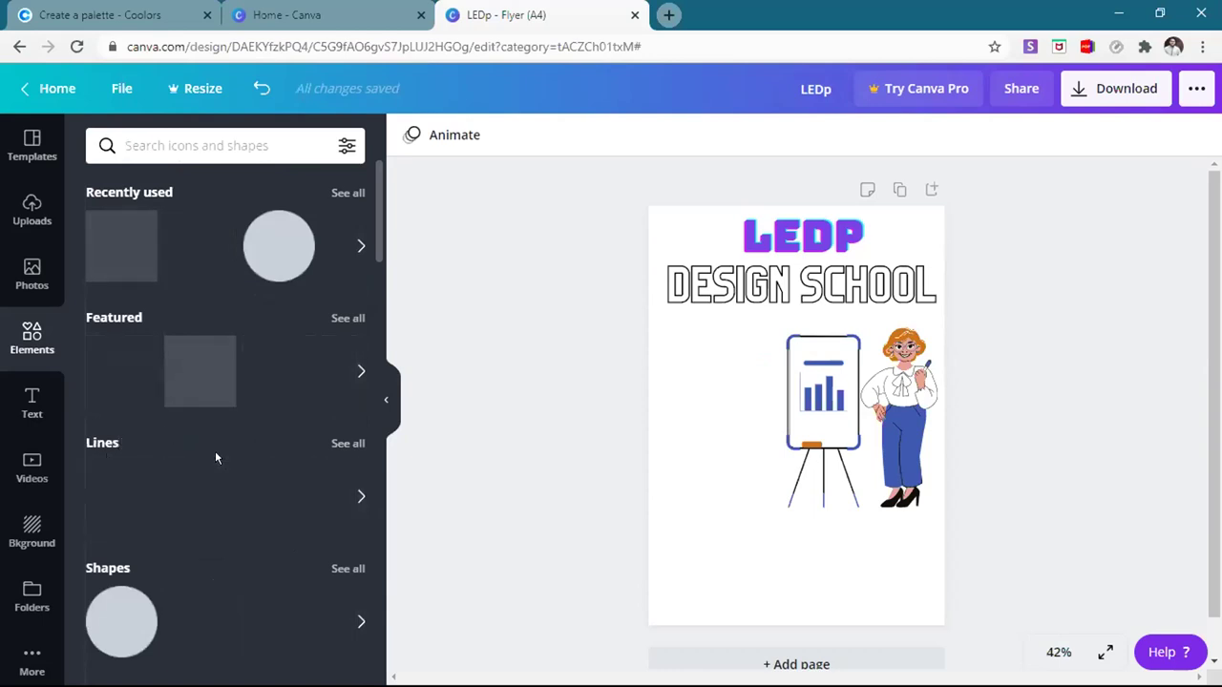
{"action": "scroll", "coordinate": [194, 427], "scroll_direction": "down", "scroll_amount": 6}
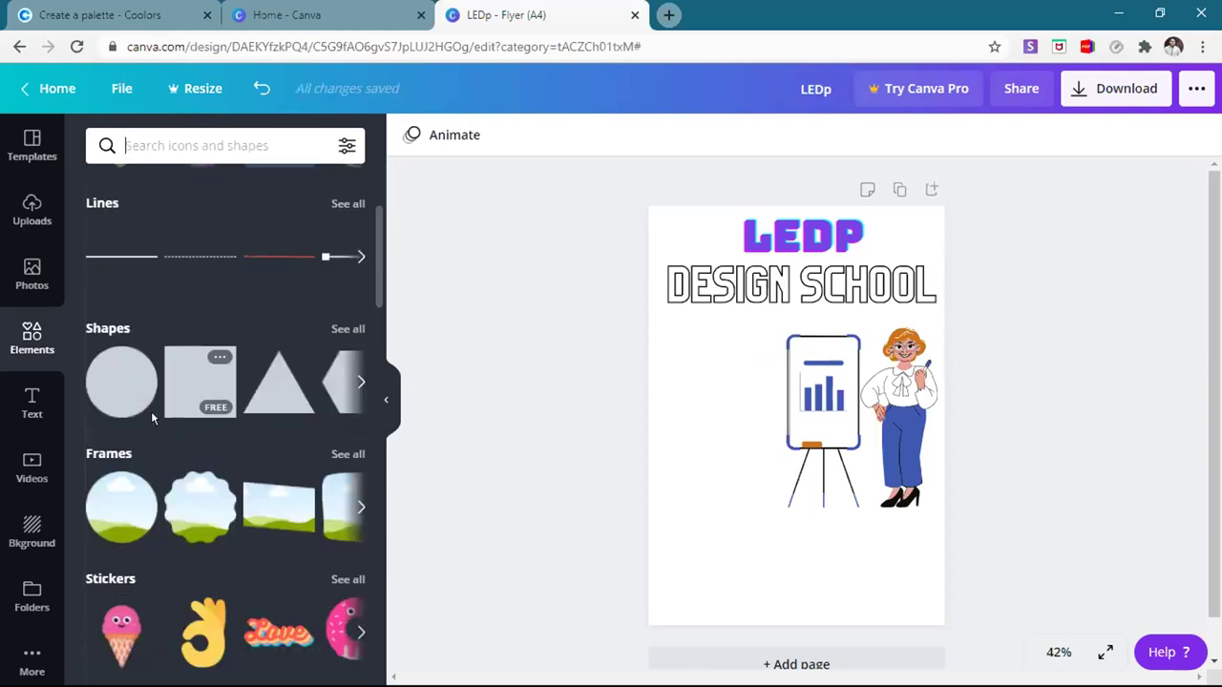
{"action": "scroll", "coordinate": [307, 277], "scroll_direction": "up", "scroll_amount": 2}
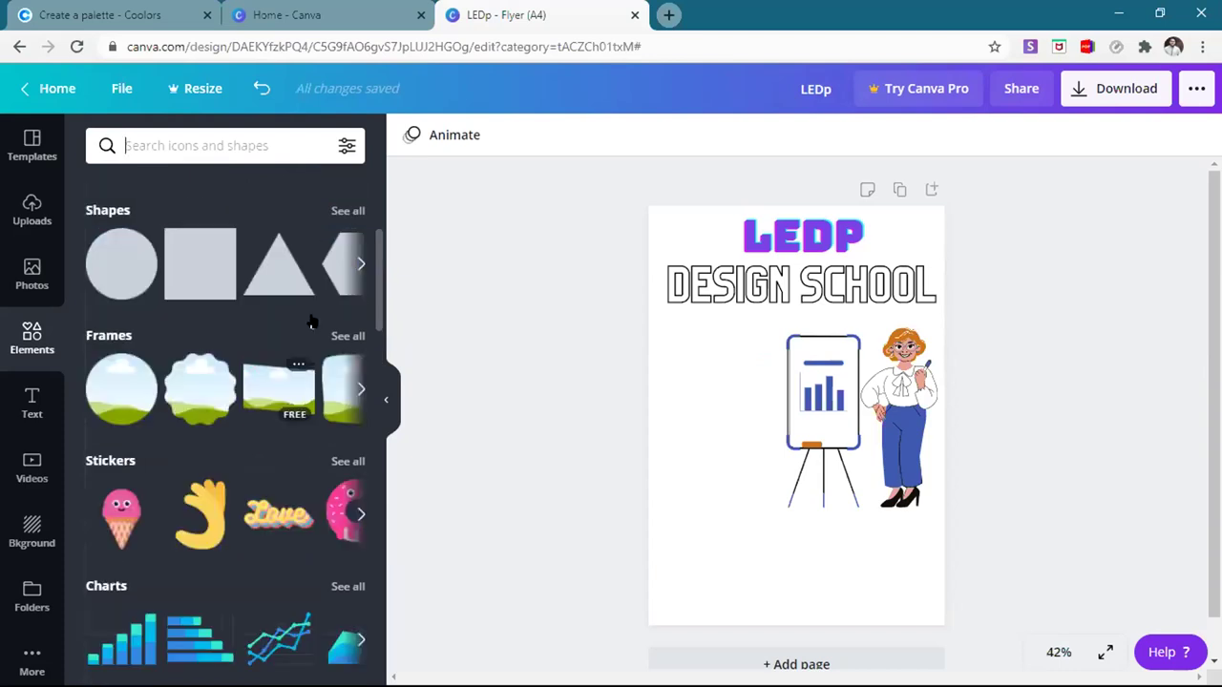
Place the monitor frame on the flyer, shrink it, and move it left of the whiteboard.
{"action": "left_click", "coordinate": [336, 333]}
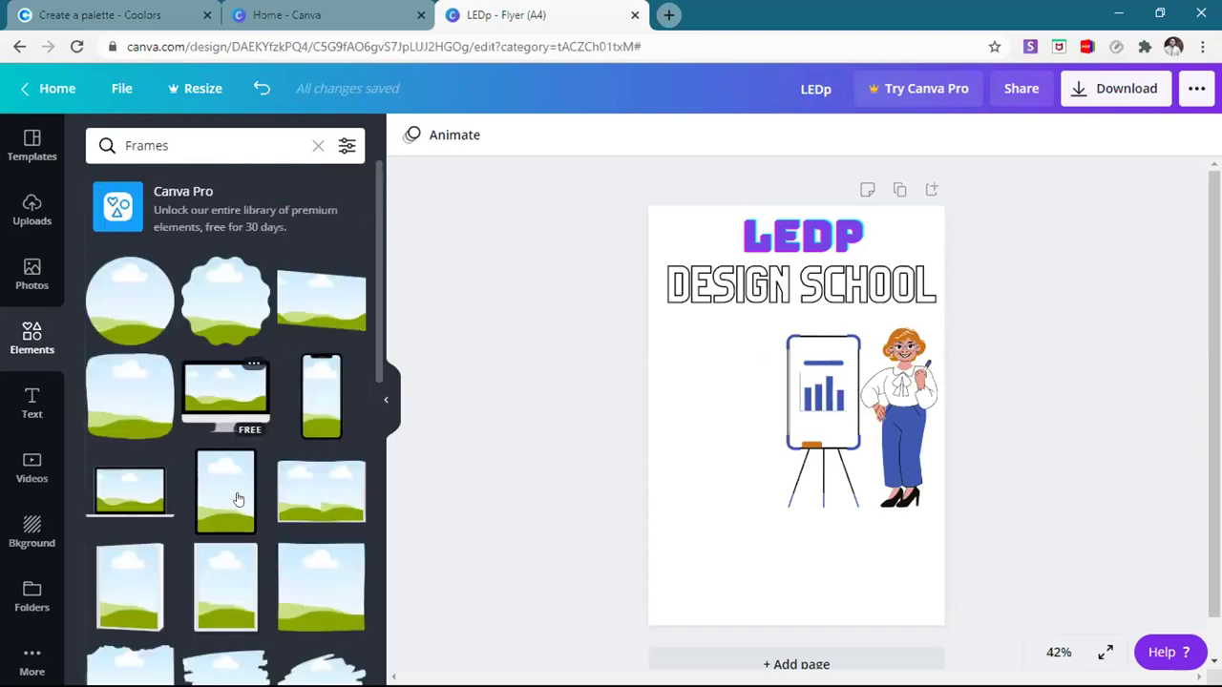
{"action": "left_click_drag", "start_coordinate": [226, 399], "coordinate": [680, 411]}
{"action": "left_click_drag", "start_coordinate": [684, 483], "coordinate": [714, 512]}
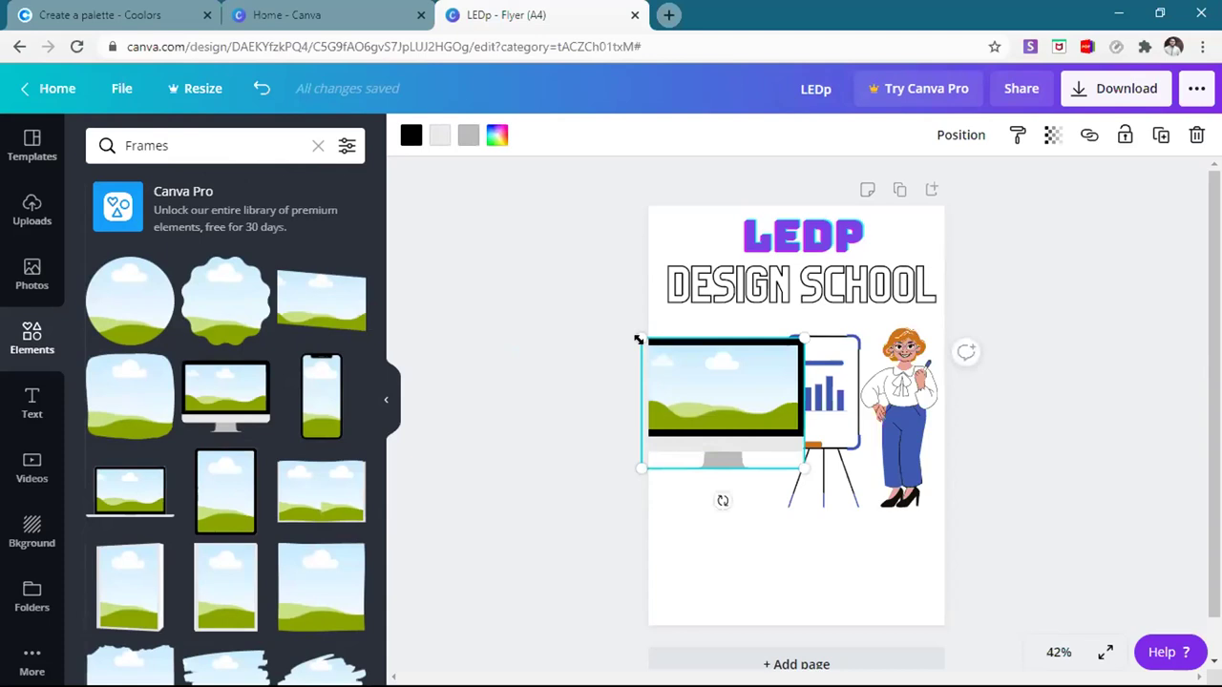
{"action": "left_click_drag", "start_coordinate": [638, 340], "coordinate": [697, 384]}
{"action": "left_click_drag", "start_coordinate": [746, 435], "coordinate": [736, 440]}
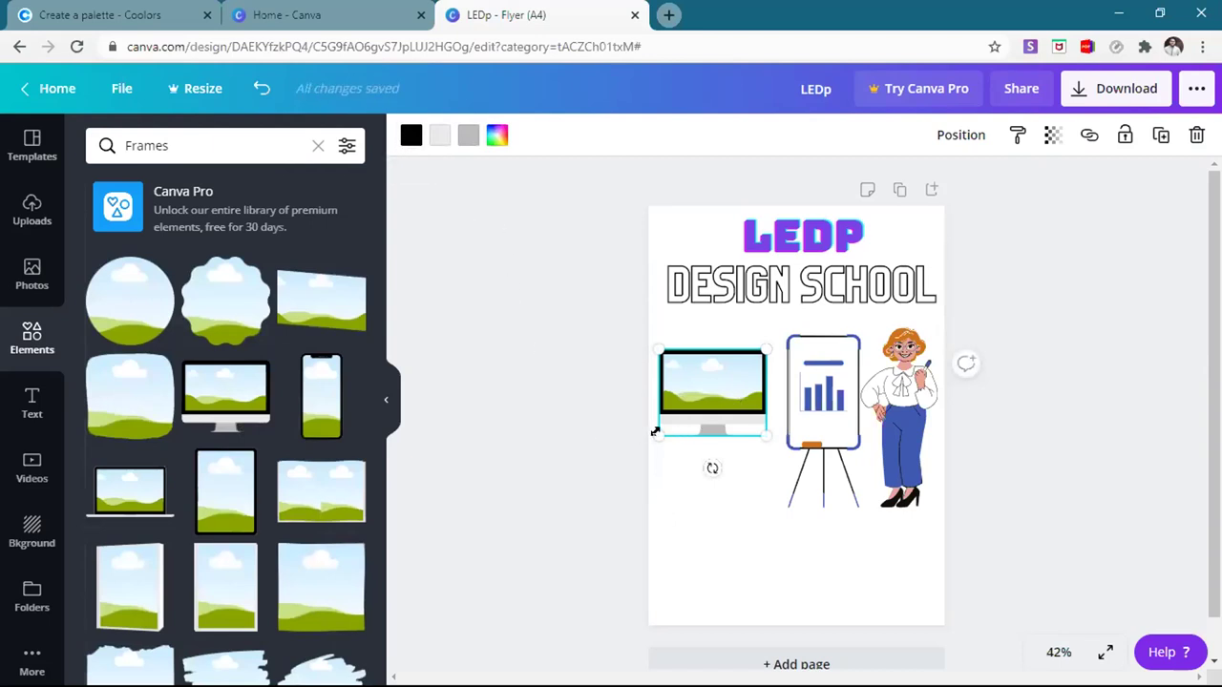
Fine-tune the monitor frame's size, undoing two resizes, and nudge it slightly upward.
{"action": "mouse_move", "coordinate": [657, 423]}
{"action": "left_mouse_down"}
{"action": "mouse_move", "coordinate": [685, 415]}
{"action": "mouse_move", "coordinate": [655, 429]}
{"action": "mouse_move", "coordinate": [682, 429]}
{"action": "mouse_move", "coordinate": [667, 430]}
{"action": "left_mouse_up"}
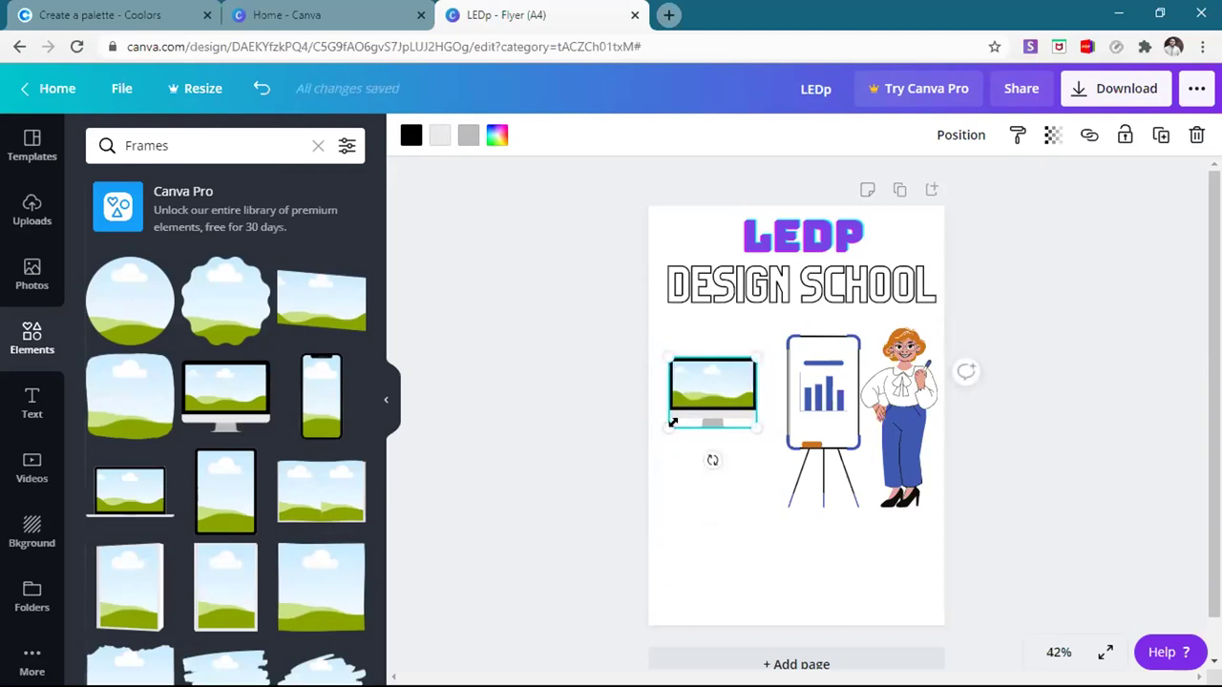
{"action": "left_click_drag", "start_coordinate": [659, 424], "coordinate": [714, 403]}
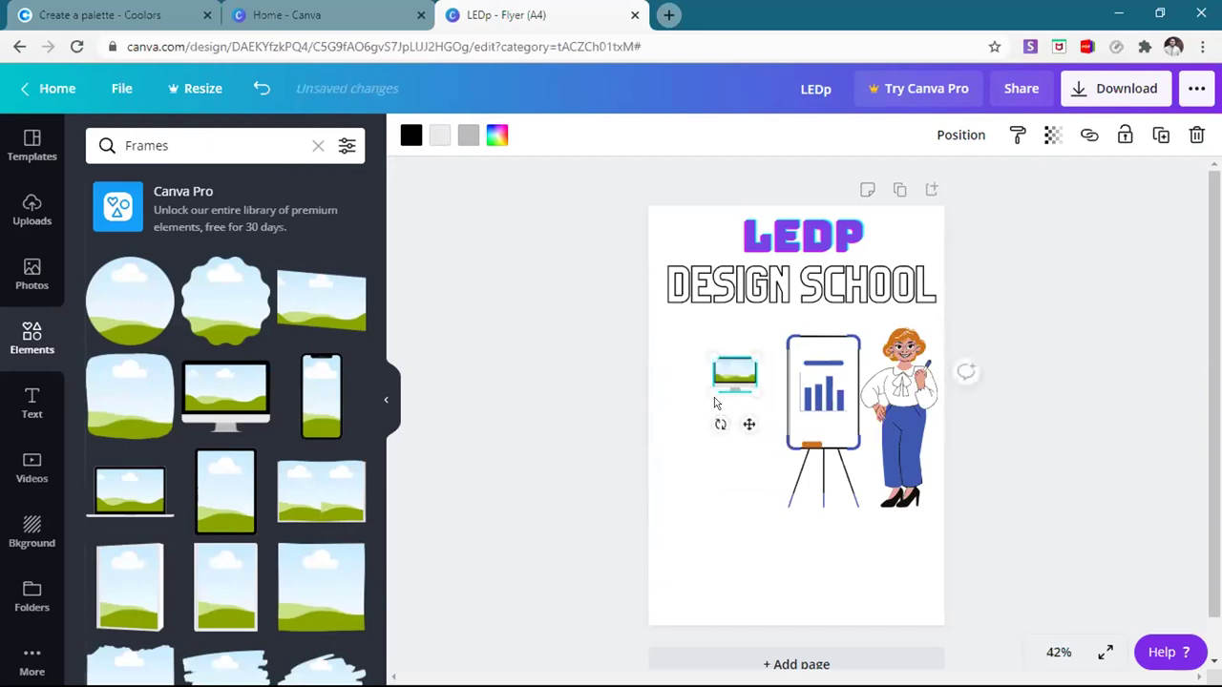
{"action": "key", "text": "ctrl+z"}
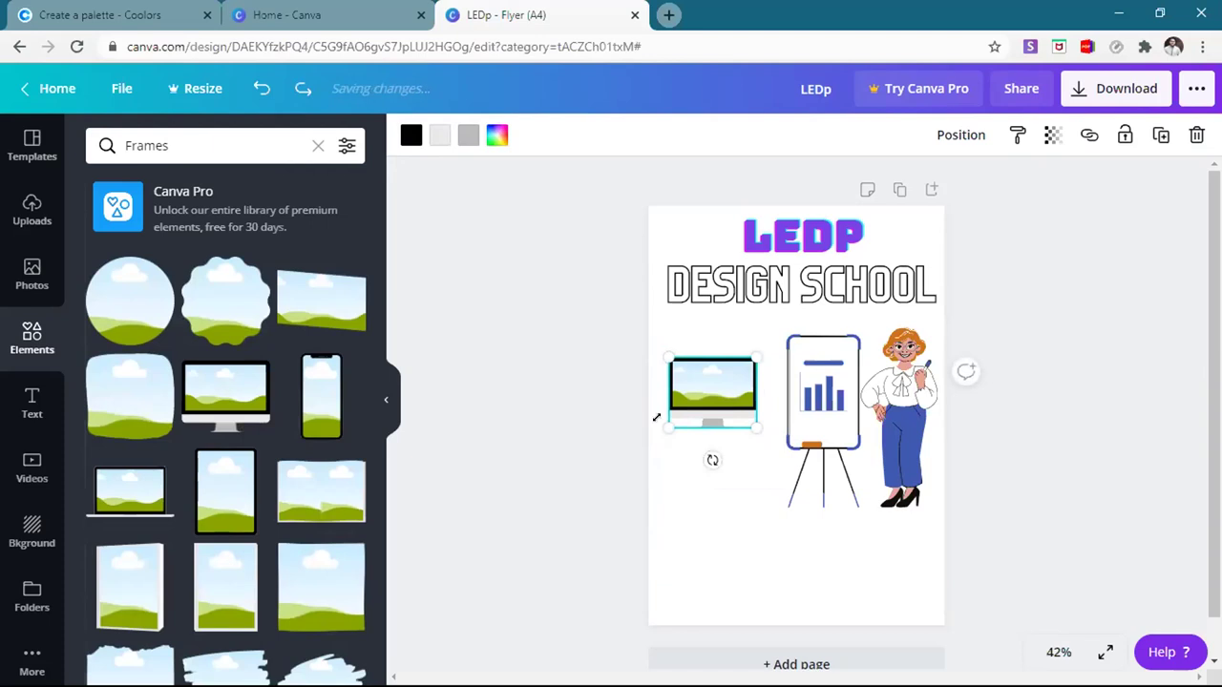
{"action": "left_click_drag", "start_coordinate": [668, 426], "coordinate": [686, 414]}
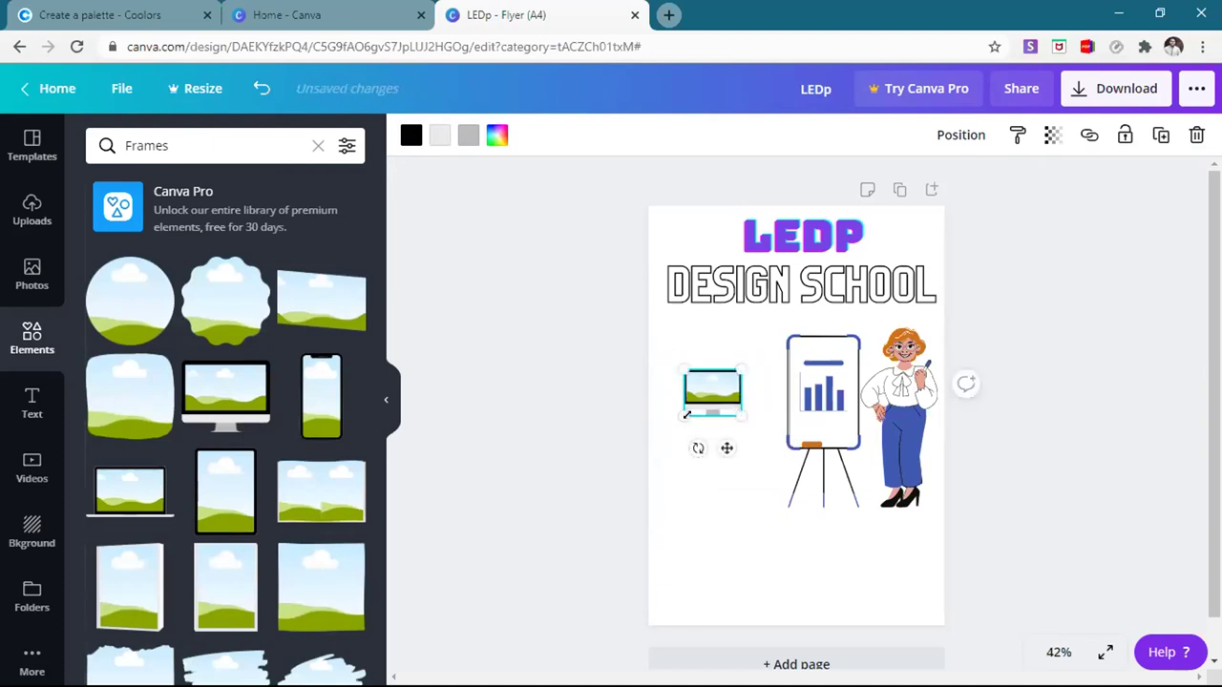
{"action": "key", "text": "ctrl+z"}
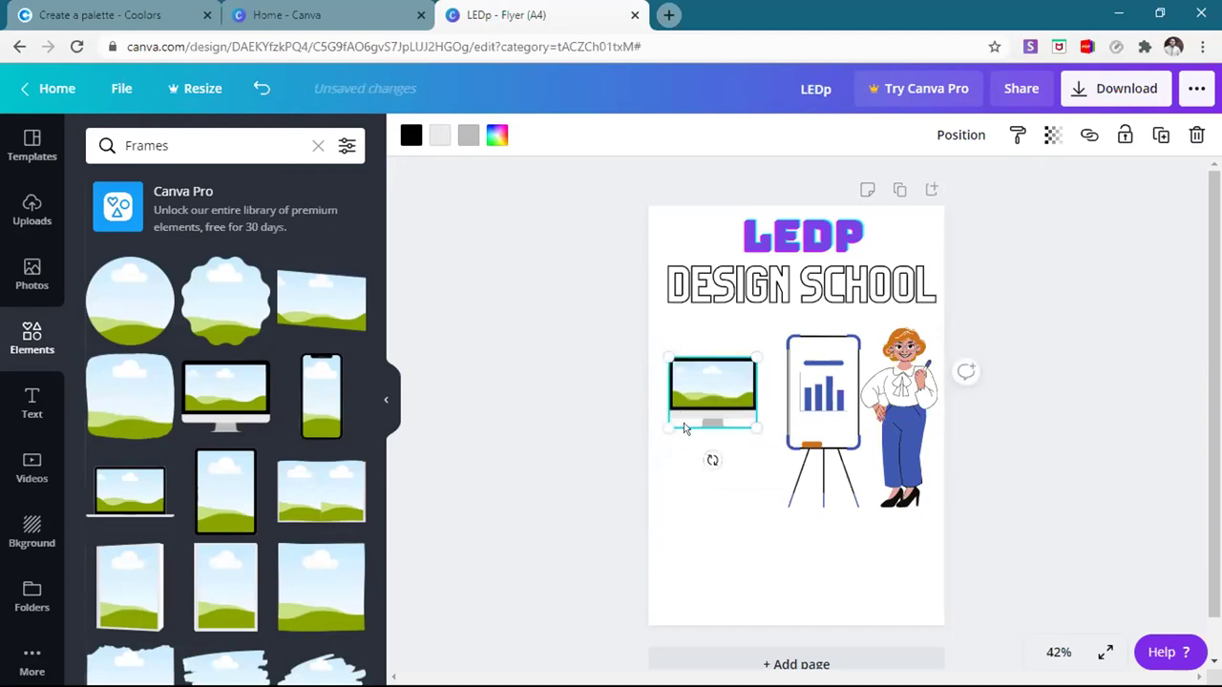
{"action": "left_click_drag", "start_coordinate": [696, 387], "coordinate": [697, 374]}
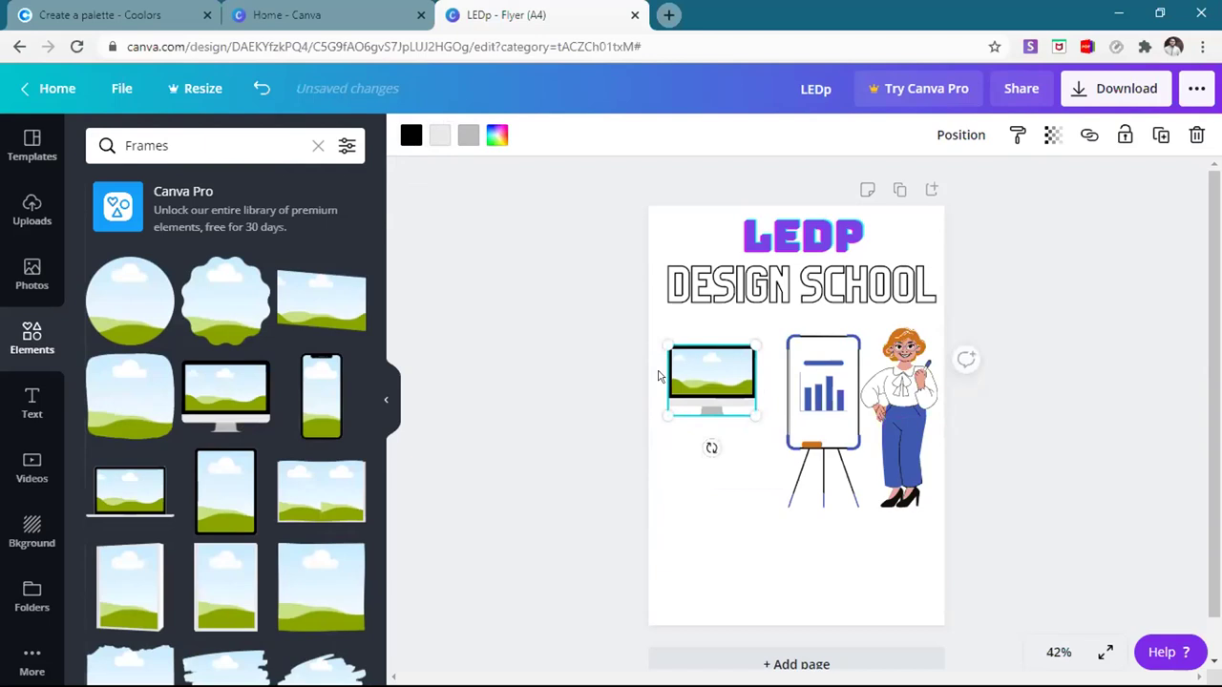
Make the monitor frame's body orange from Document Colors.
{"action": "left_click", "coordinate": [409, 138]}
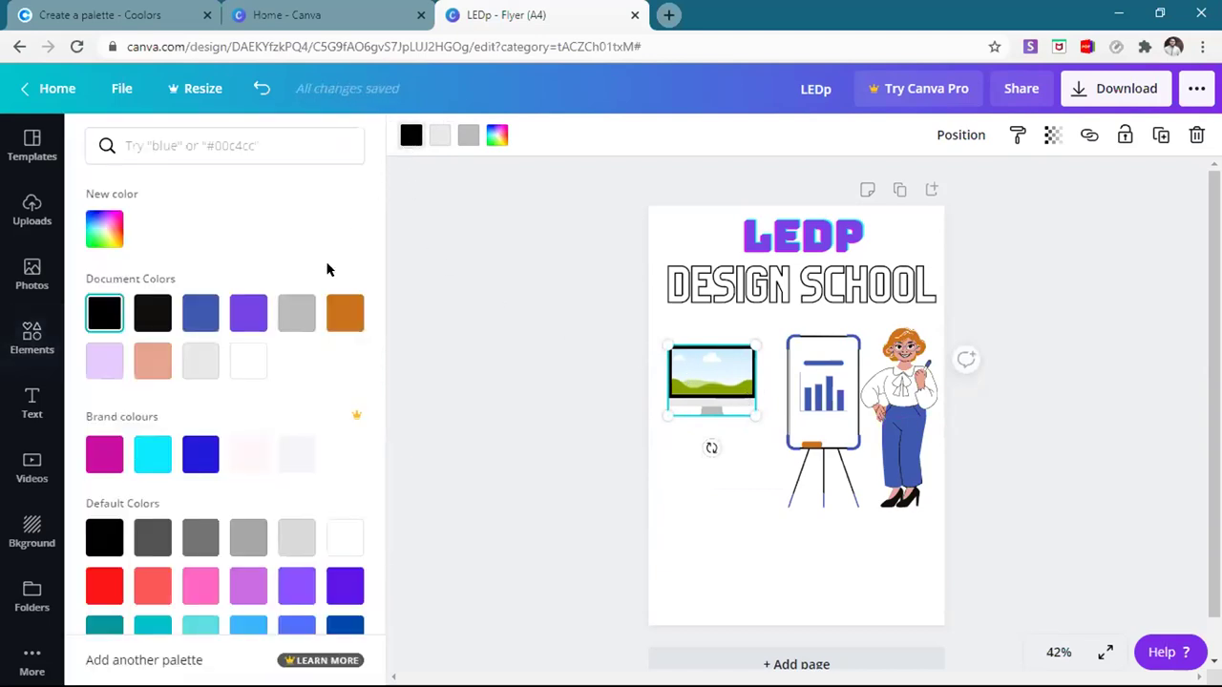
{"action": "left_click", "coordinate": [205, 452]}
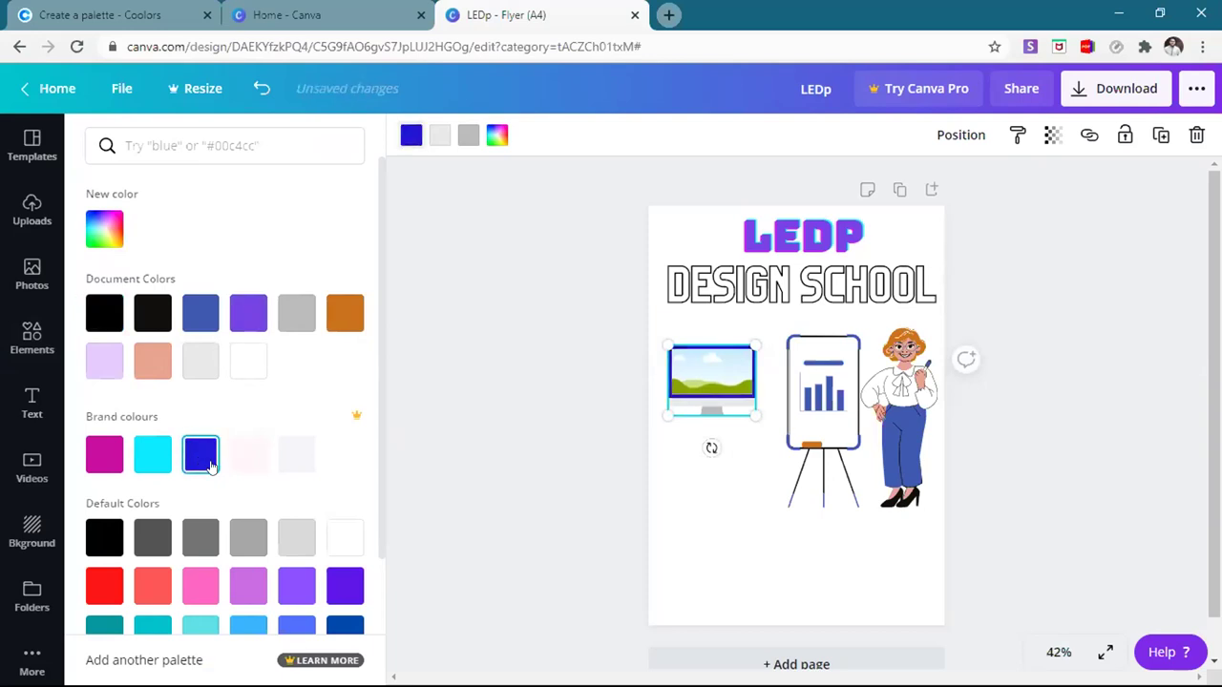
{"action": "left_click", "coordinate": [344, 313]}
{"action": "left_click", "coordinate": [711, 448]}
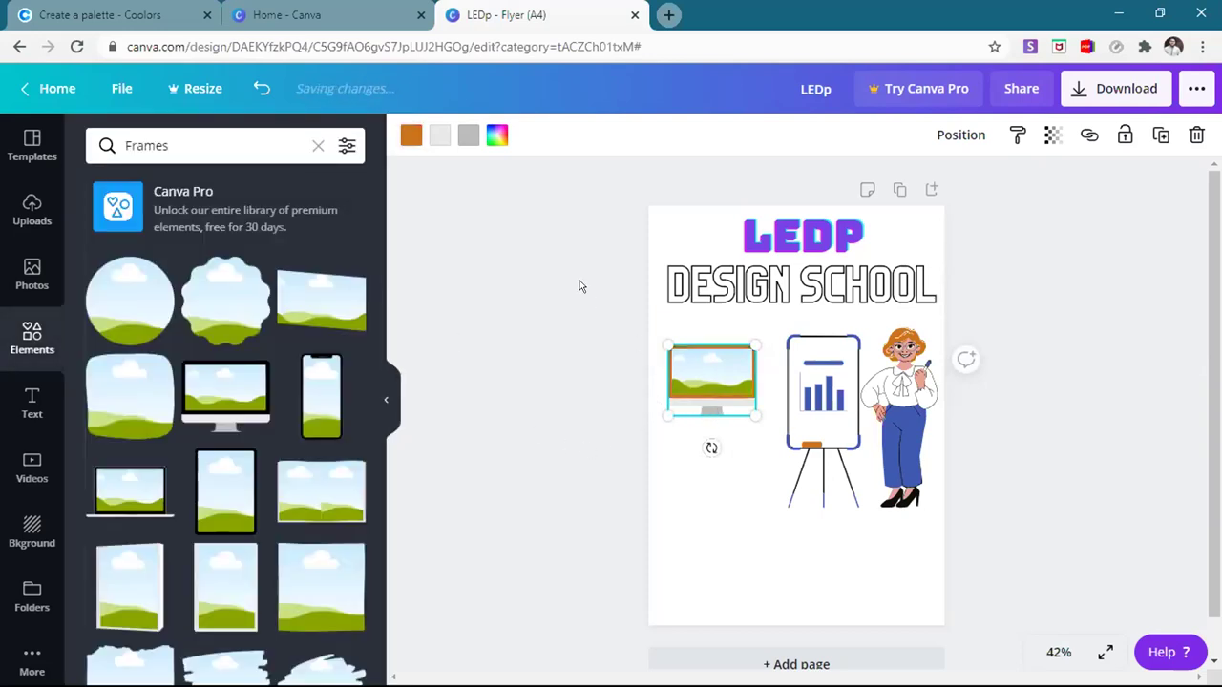
Set the monitor stand's colour to white, hex #FFFFFF.
{"action": "left_click", "coordinate": [467, 142]}
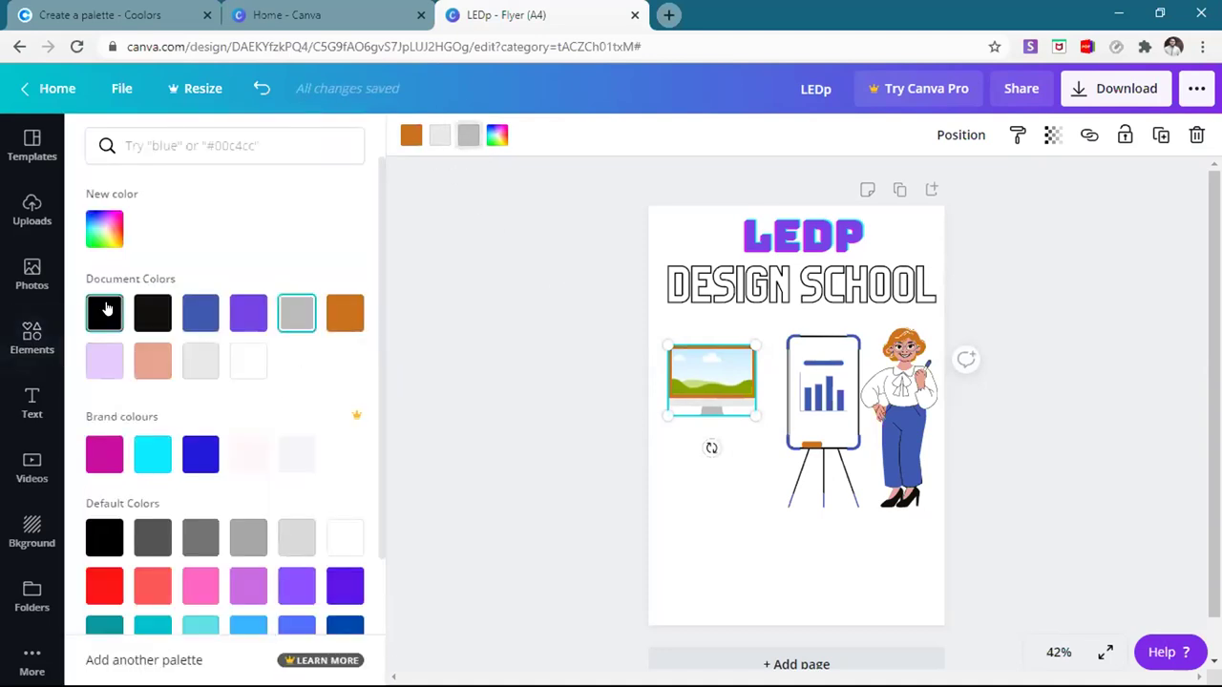
{"action": "left_click", "coordinate": [148, 325]}
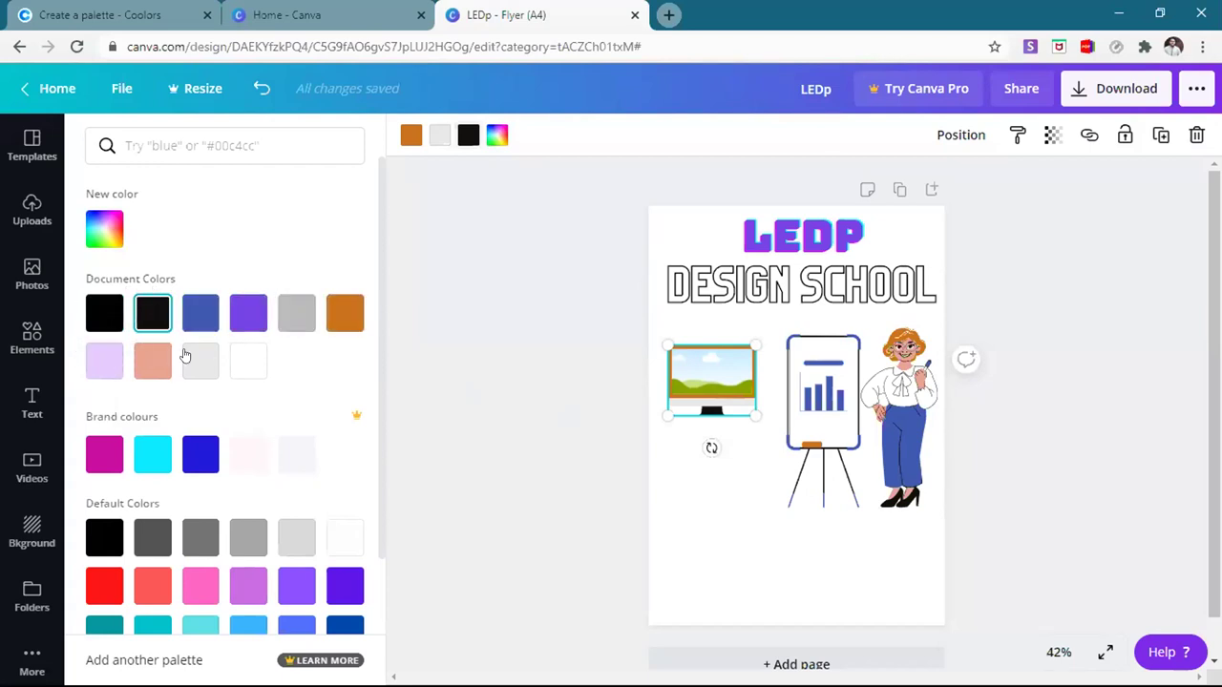
{"action": "left_click", "coordinate": [105, 228]}
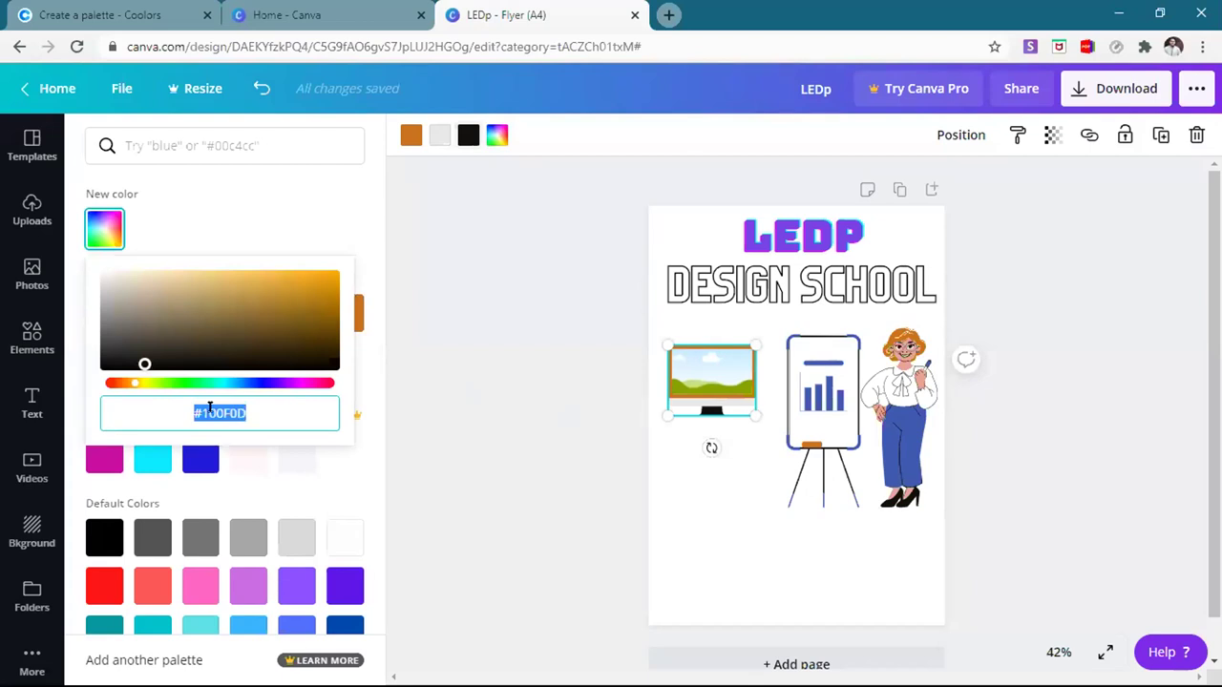
{"action": "left_click", "coordinate": [265, 413]}
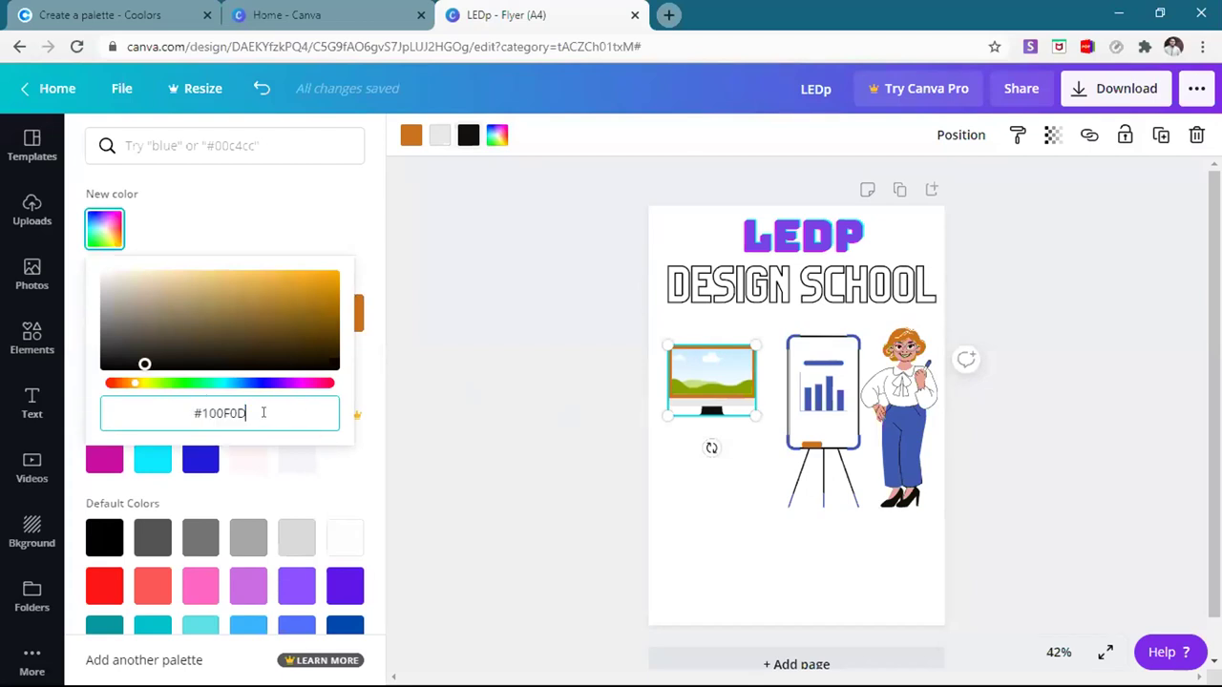
{"action": "double_click", "coordinate": [257, 413]}
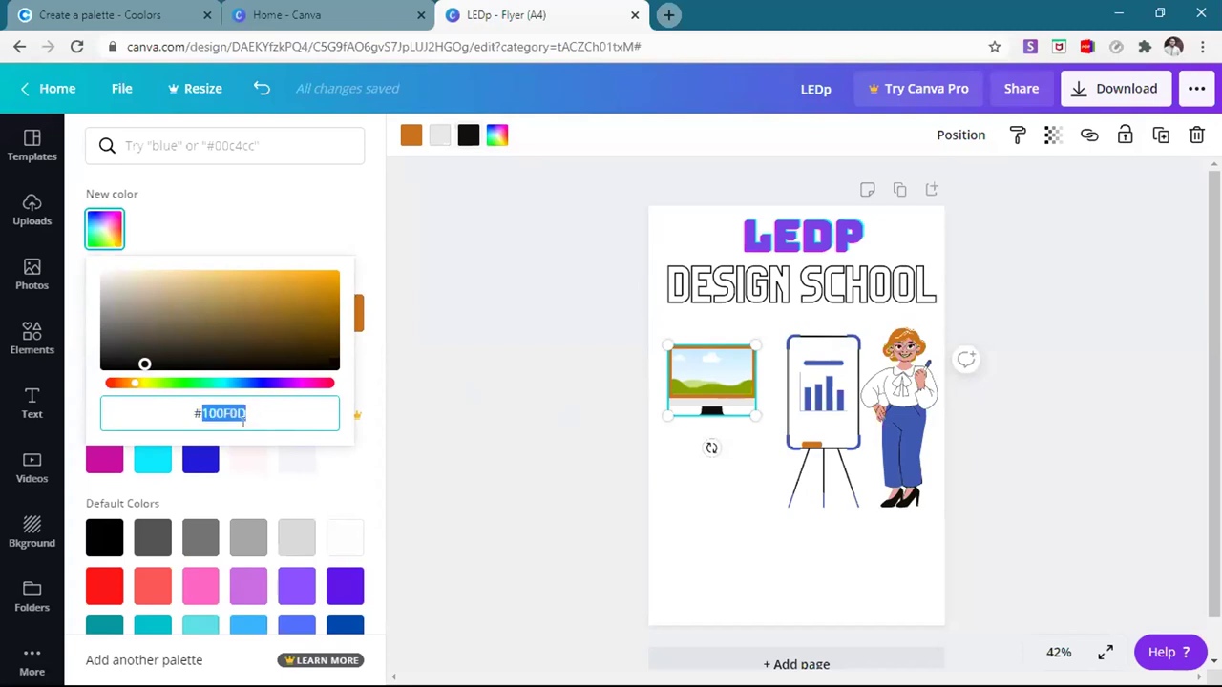
{"action": "type", "text": "ffffff"}
{"action": "key", "text": "Return"}
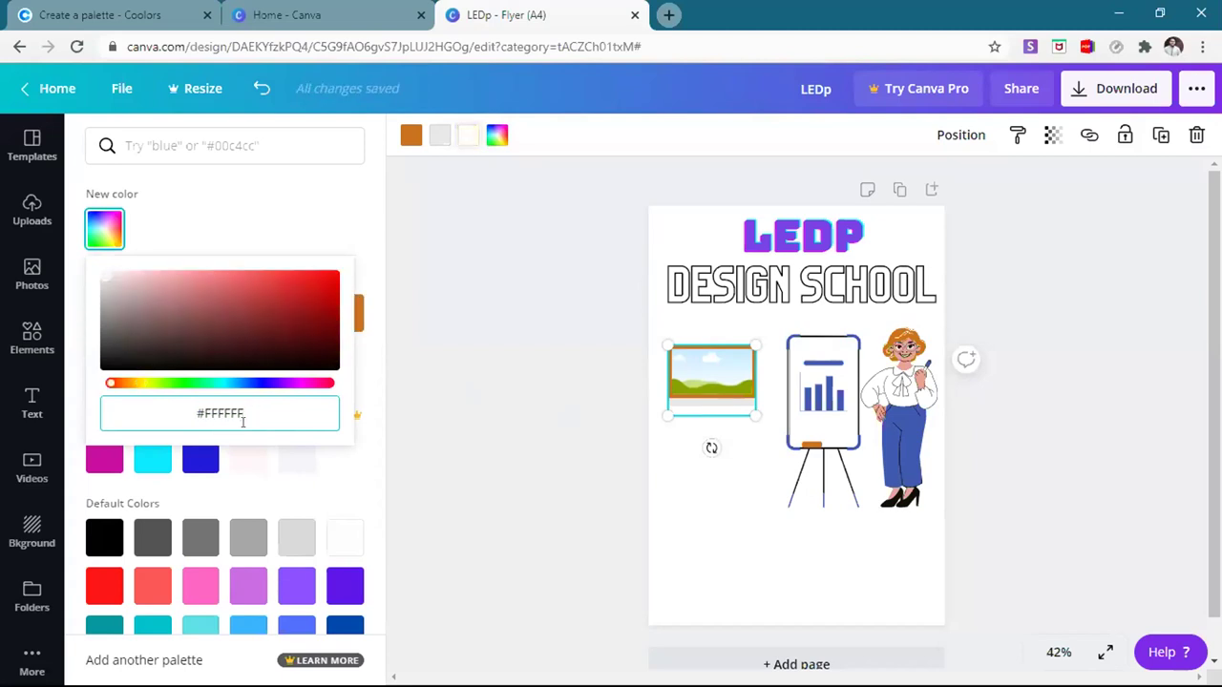
{"action": "key", "text": "BackSpace"}
{"action": "key", "text": "BackSpace"}
{"action": "key", "text": "BackSpace"}
{"action": "key", "text": "BackSpace"}
{"action": "key", "text": "BackSpace"}
{"action": "key", "text": "BackSpace"}
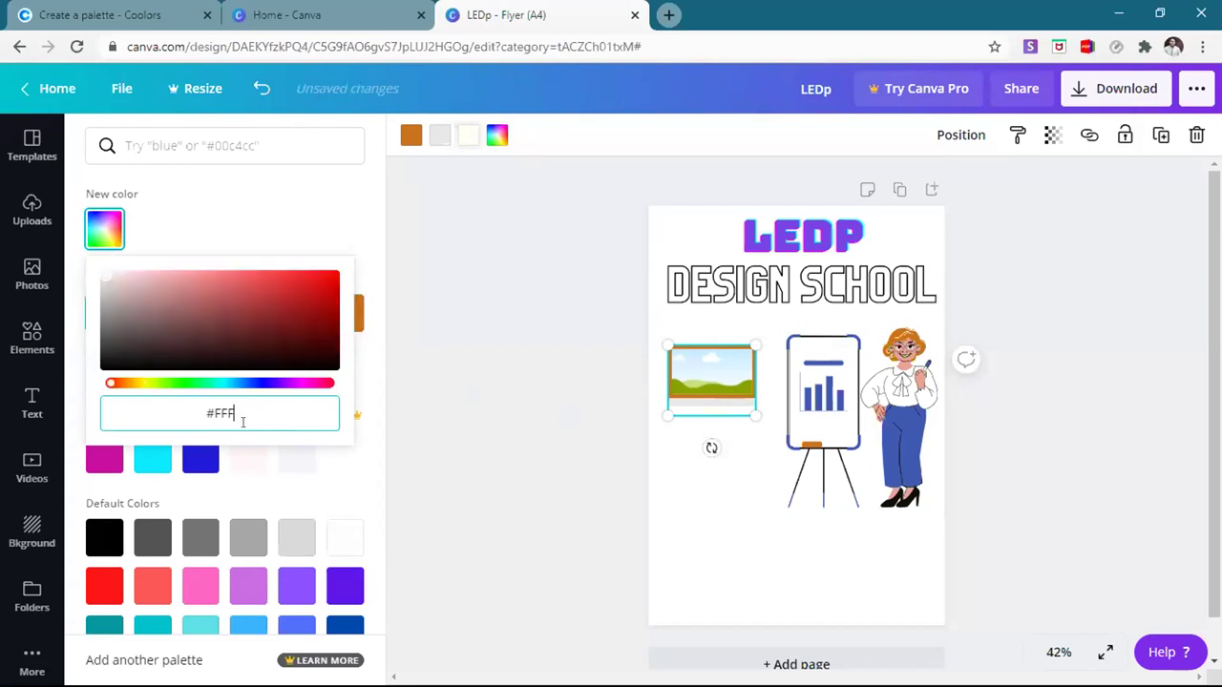
{"action": "left_click", "coordinate": [451, 258]}
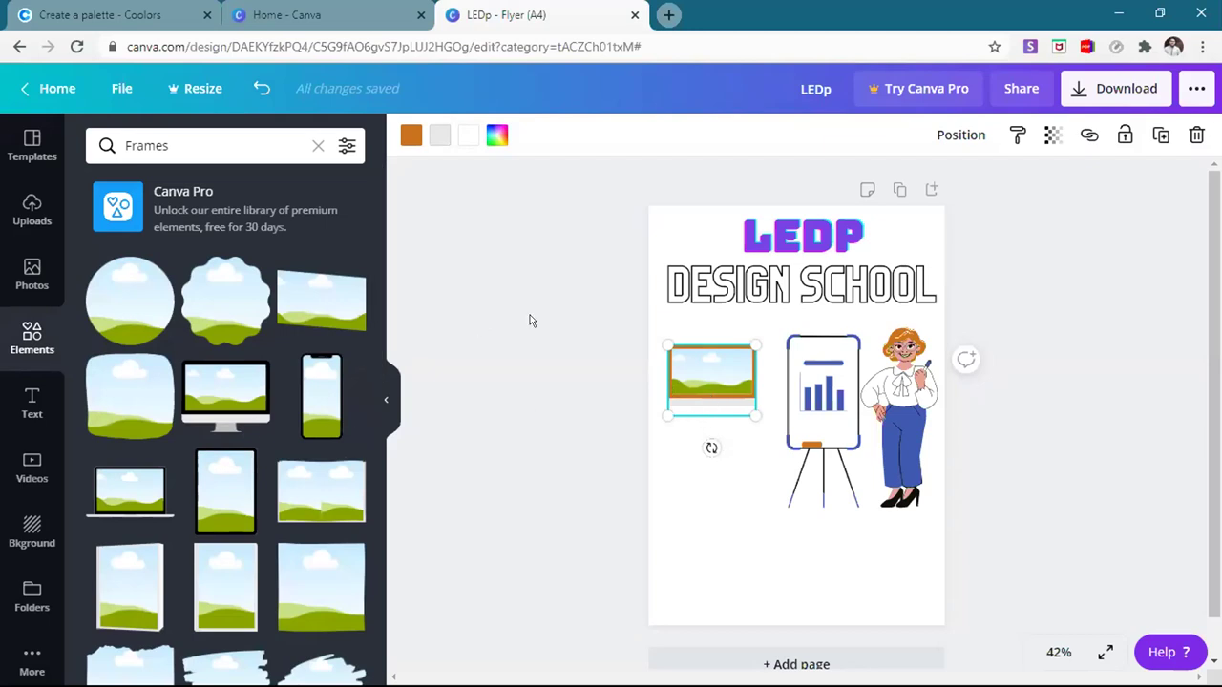
Make the monitor frame's lower band light grey and its white border black.
{"action": "left_click", "coordinate": [440, 135]}
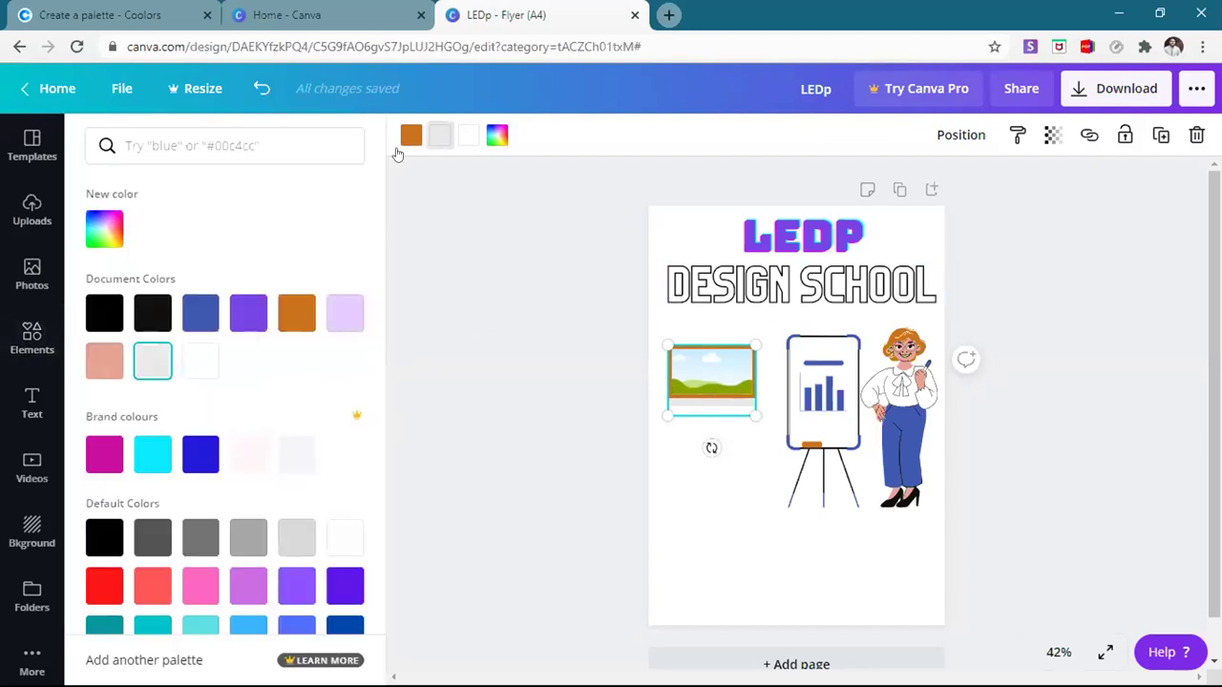
{"action": "left_click", "coordinate": [153, 313]}
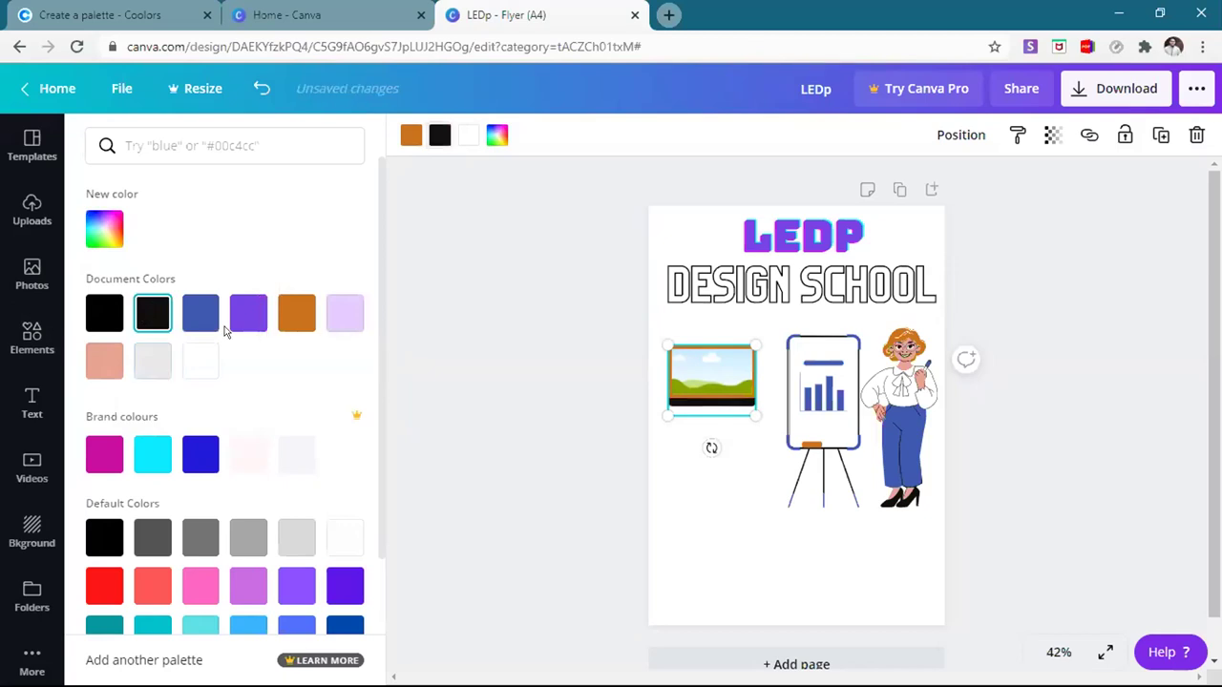
{"action": "left_click", "coordinate": [153, 359]}
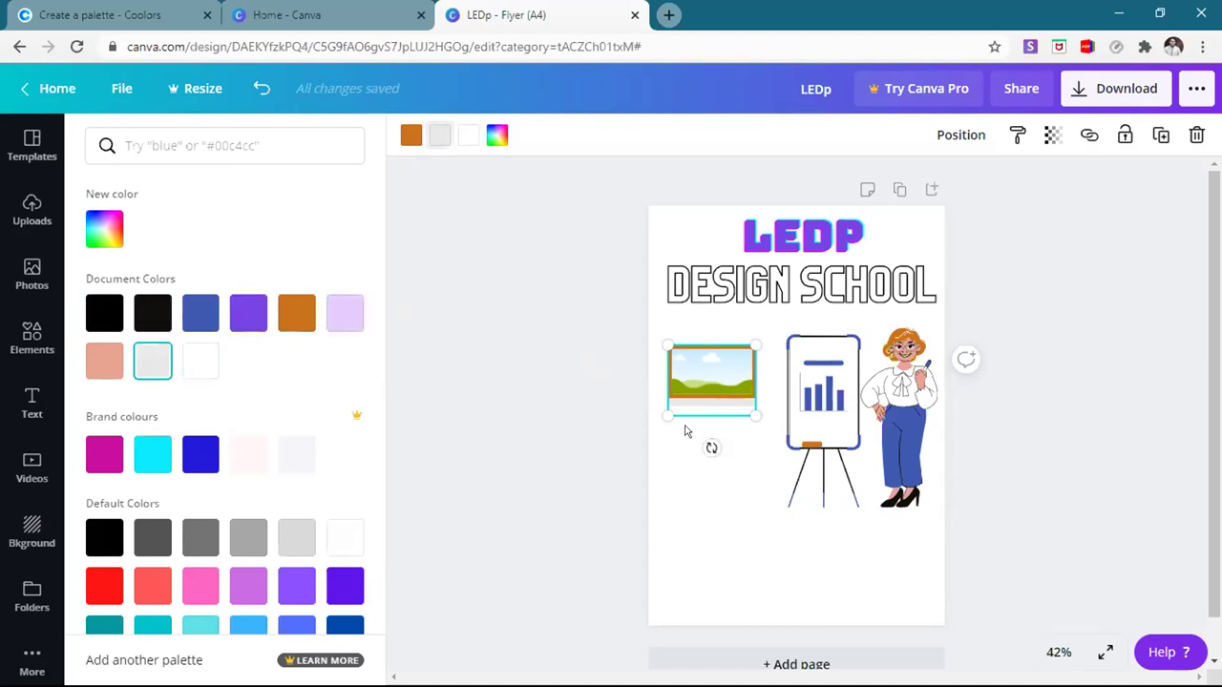
{"action": "left_click", "coordinate": [467, 145]}
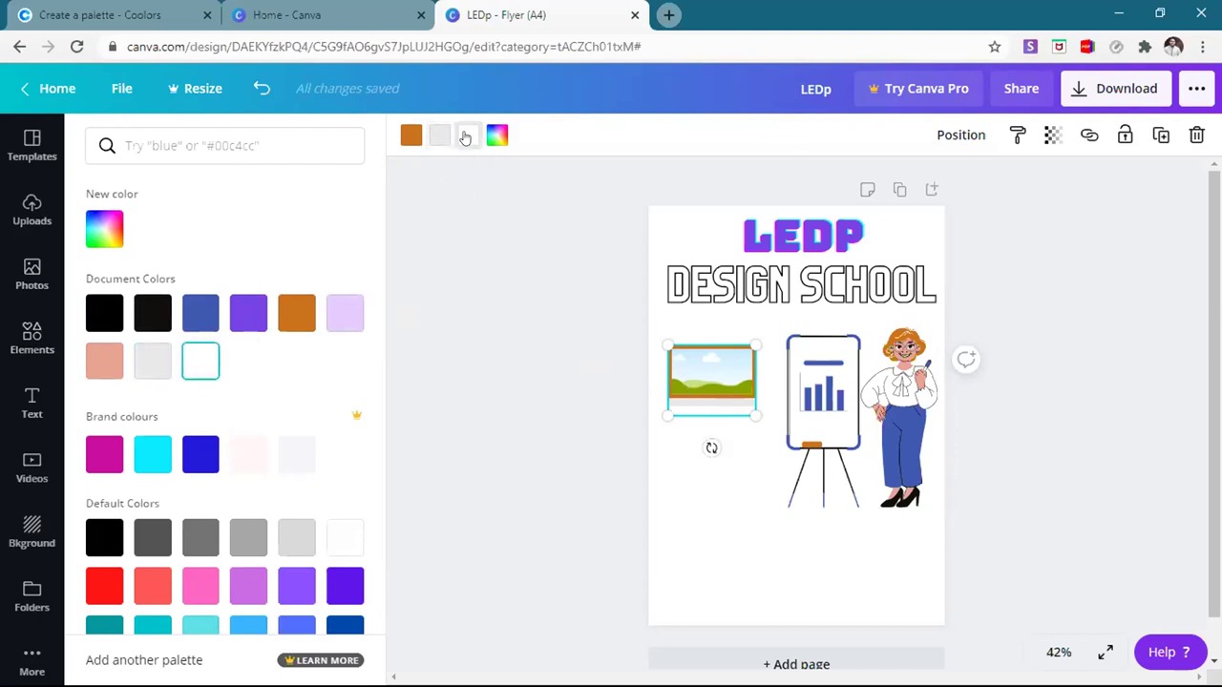
{"action": "left_click", "coordinate": [463, 135]}
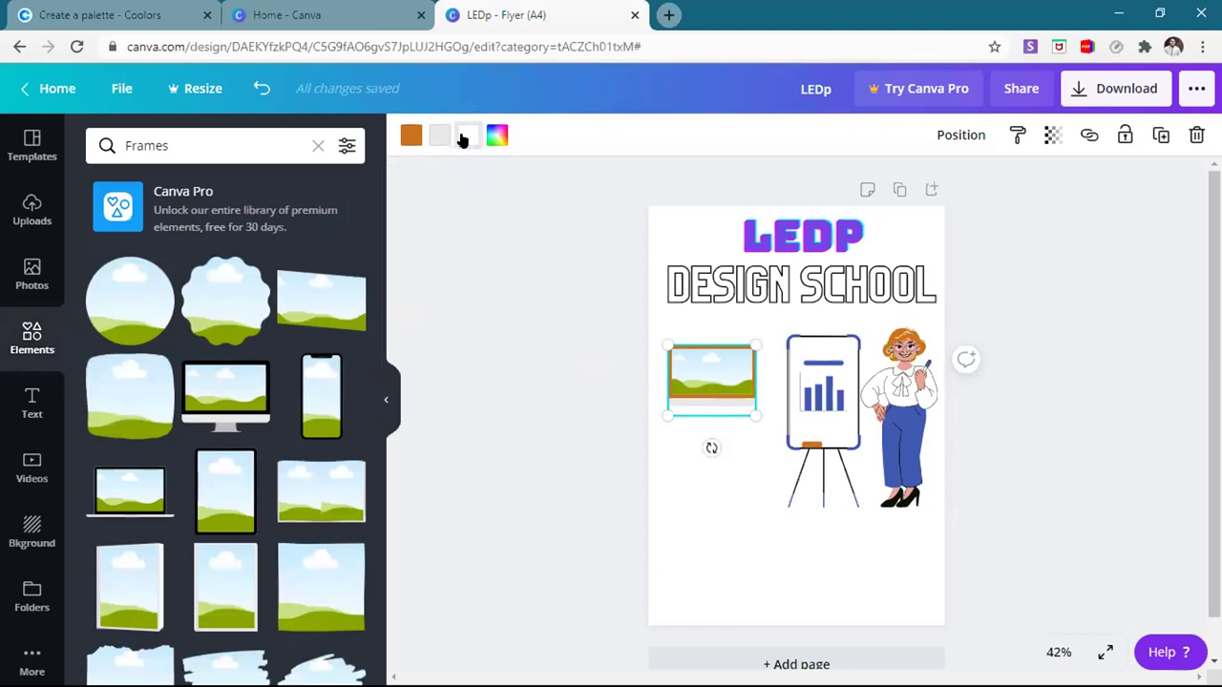
{"action": "left_click", "coordinate": [444, 137]}
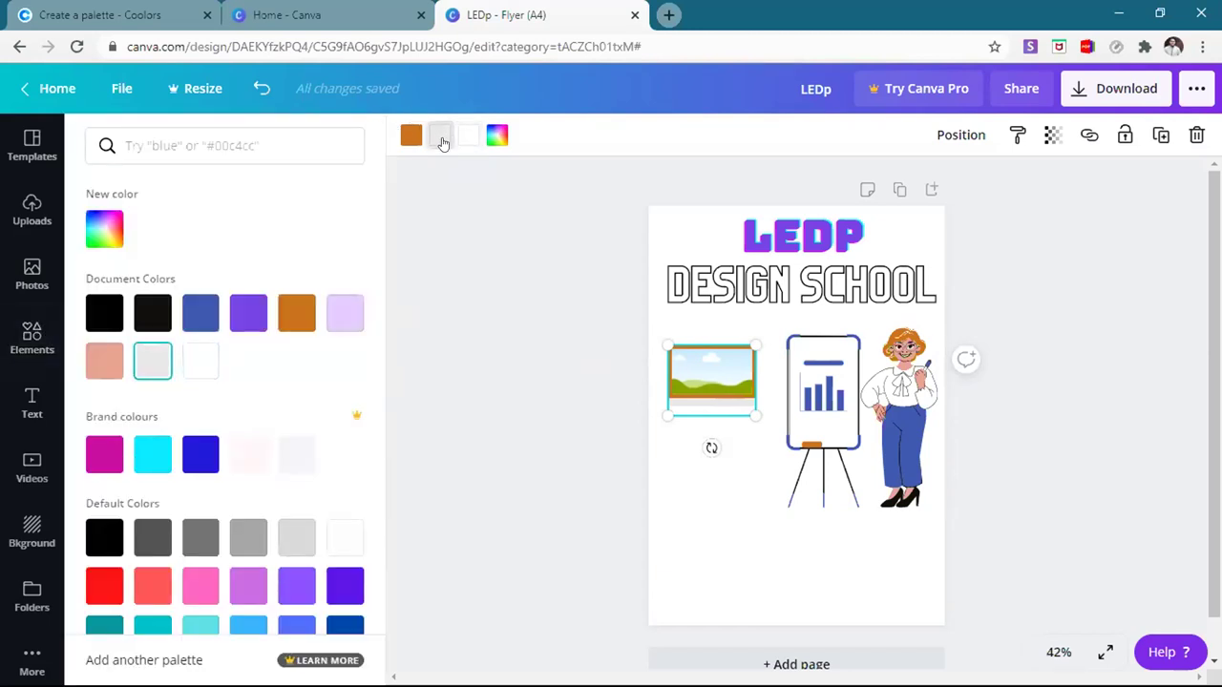
{"action": "left_click", "coordinate": [462, 136]}
{"action": "left_click", "coordinate": [153, 319]}
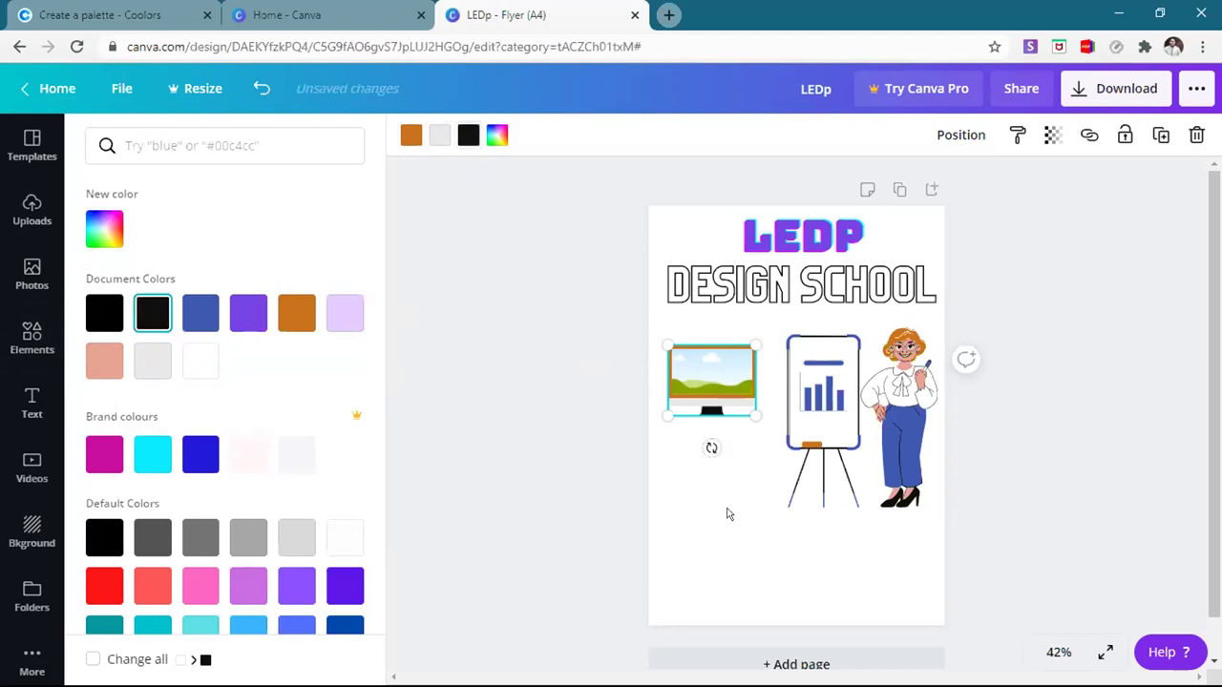
{"action": "key", "text": "Escape"}
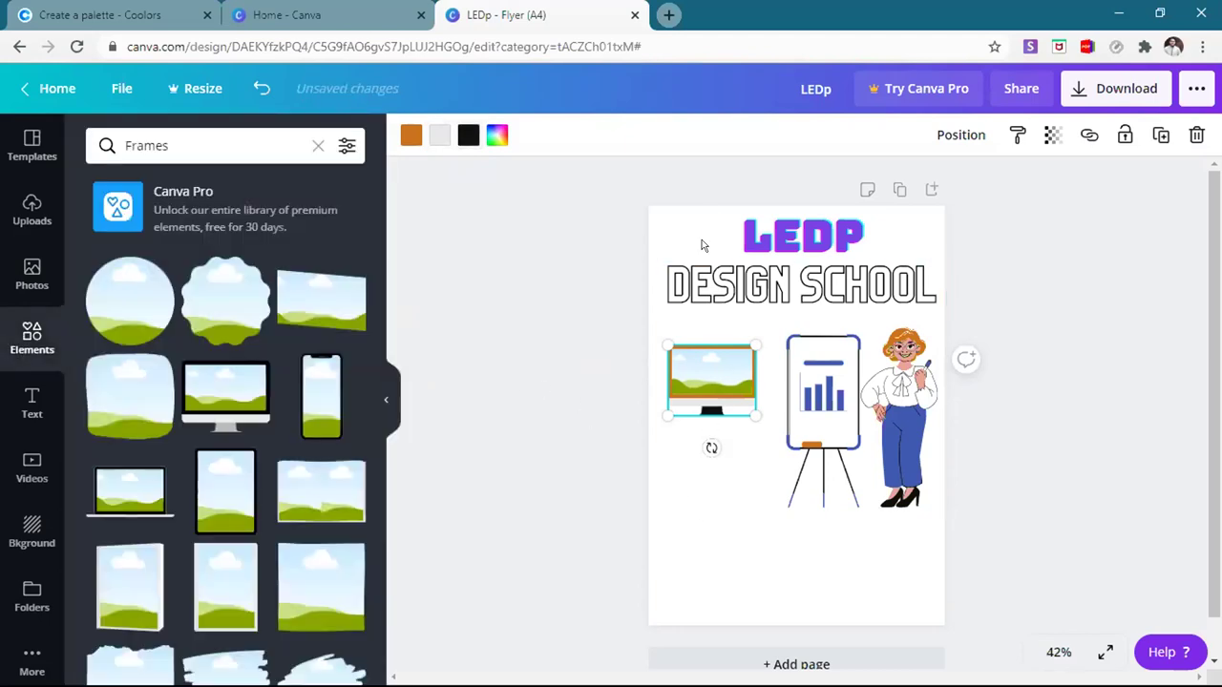
Turn the monitor frame's orange body black from Document Colors.
{"action": "left_click", "coordinate": [701, 245]}
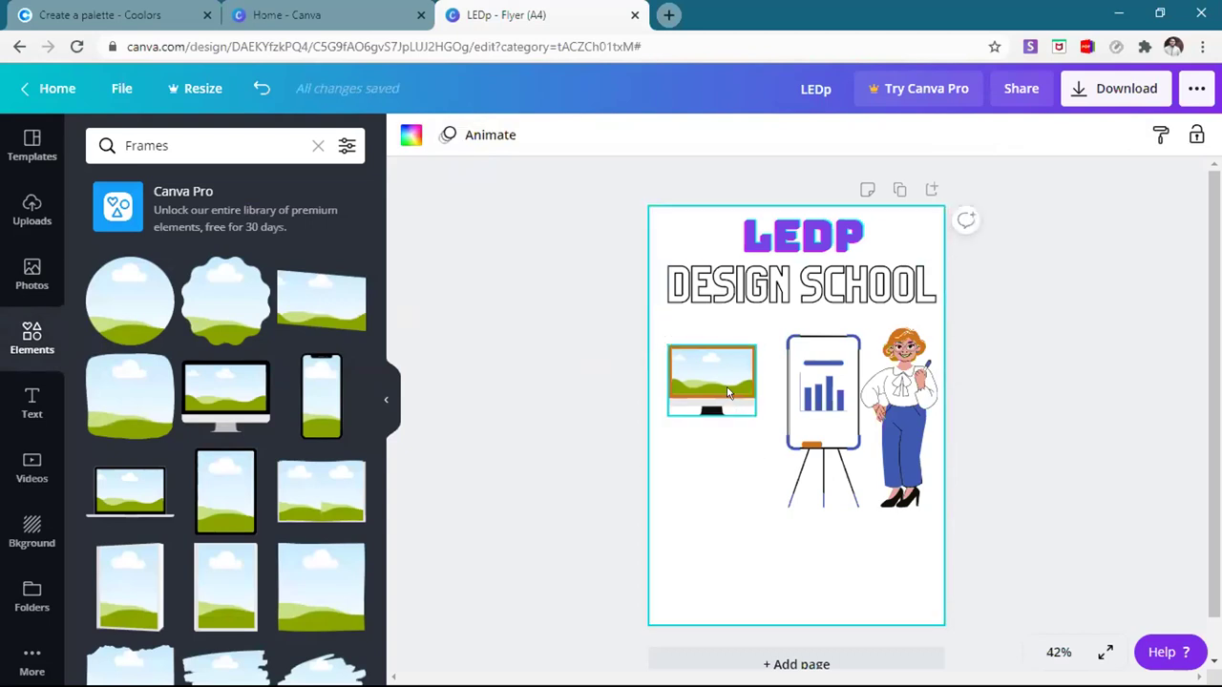
{"action": "left_click", "coordinate": [704, 360]}
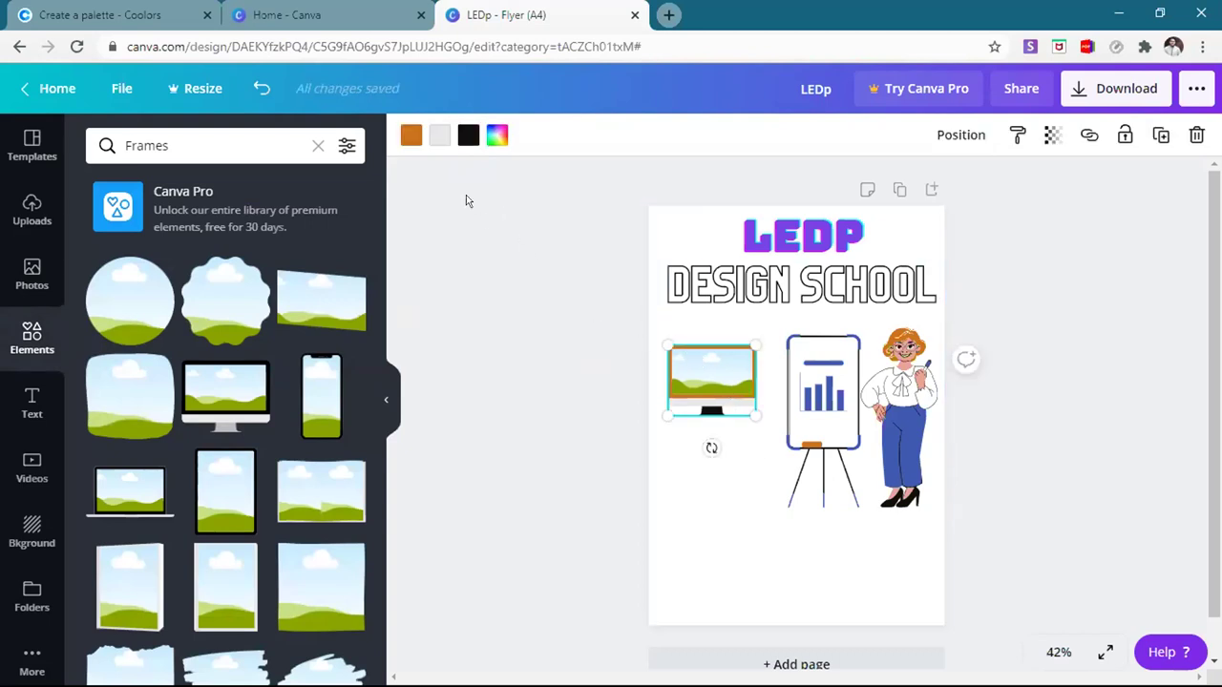
{"action": "left_click", "coordinate": [412, 136]}
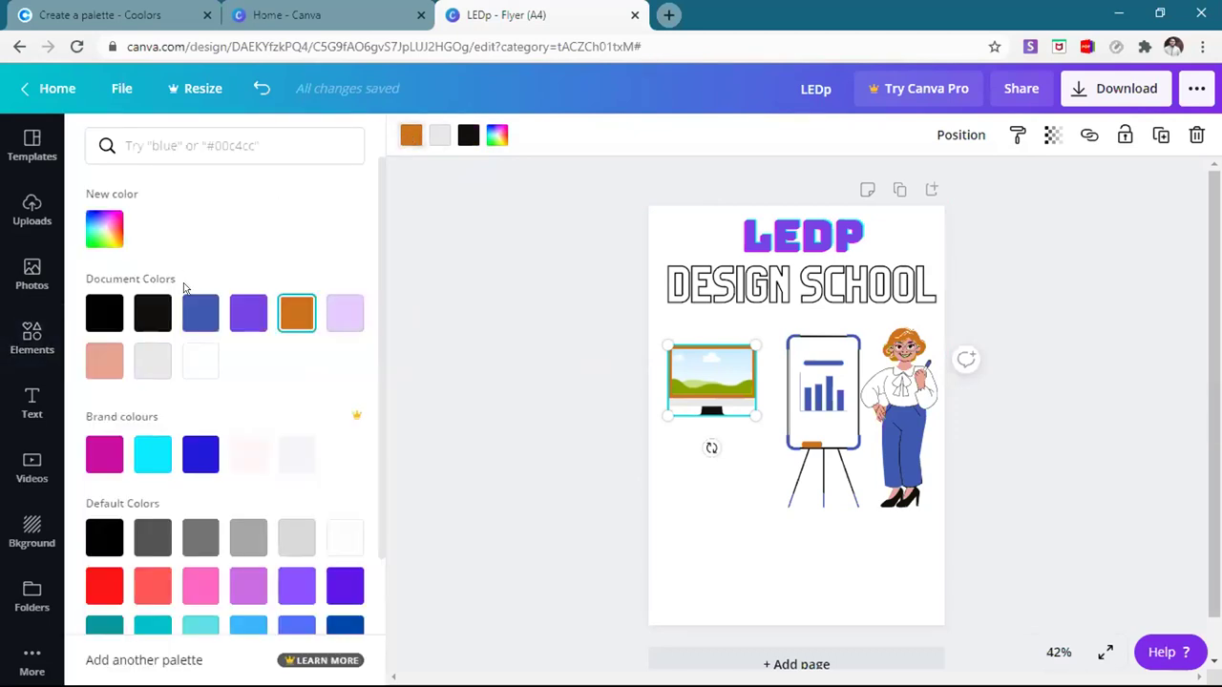
{"action": "left_click", "coordinate": [101, 319]}
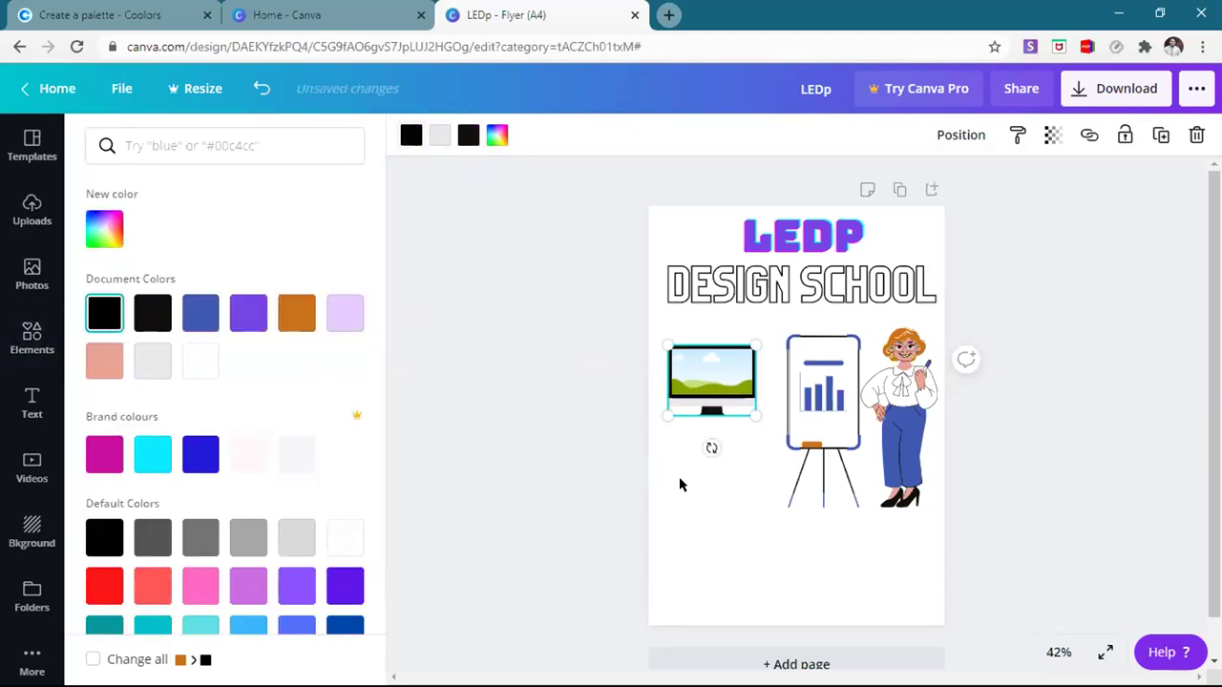
{"action": "left_click", "coordinate": [708, 387]}
{"action": "left_click", "coordinate": [731, 530]}
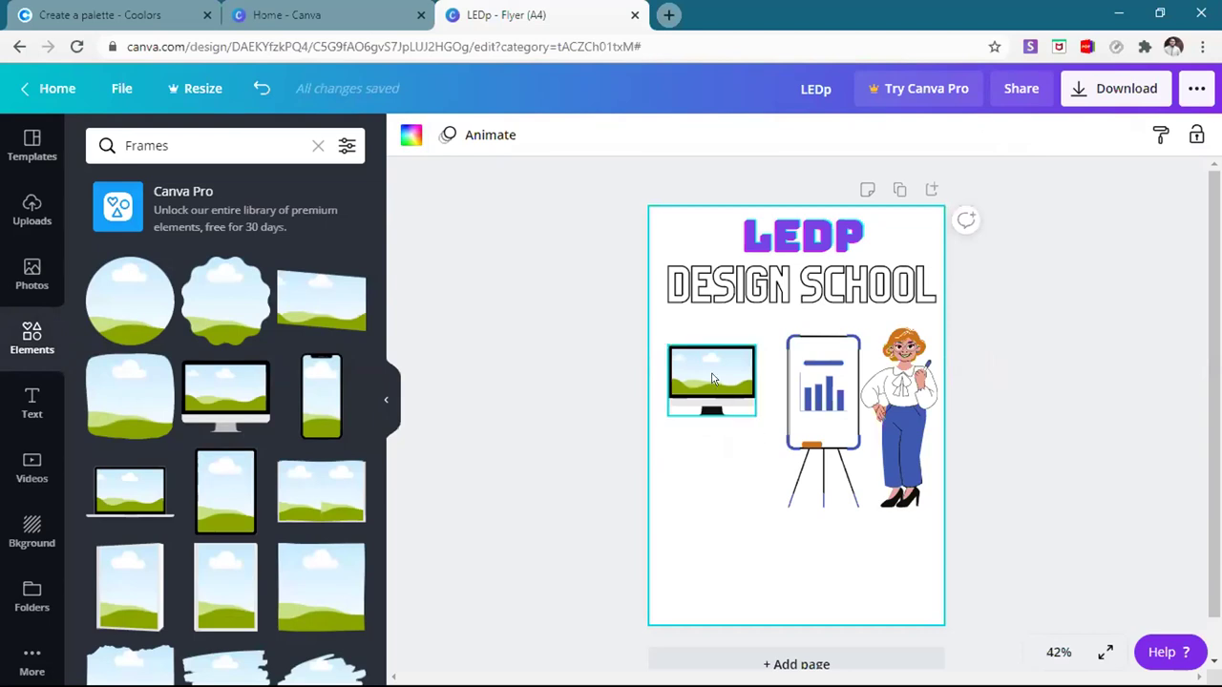
Search stock photos for 'design', then for 'design + pencile'.
{"action": "left_click", "coordinate": [33, 270]}
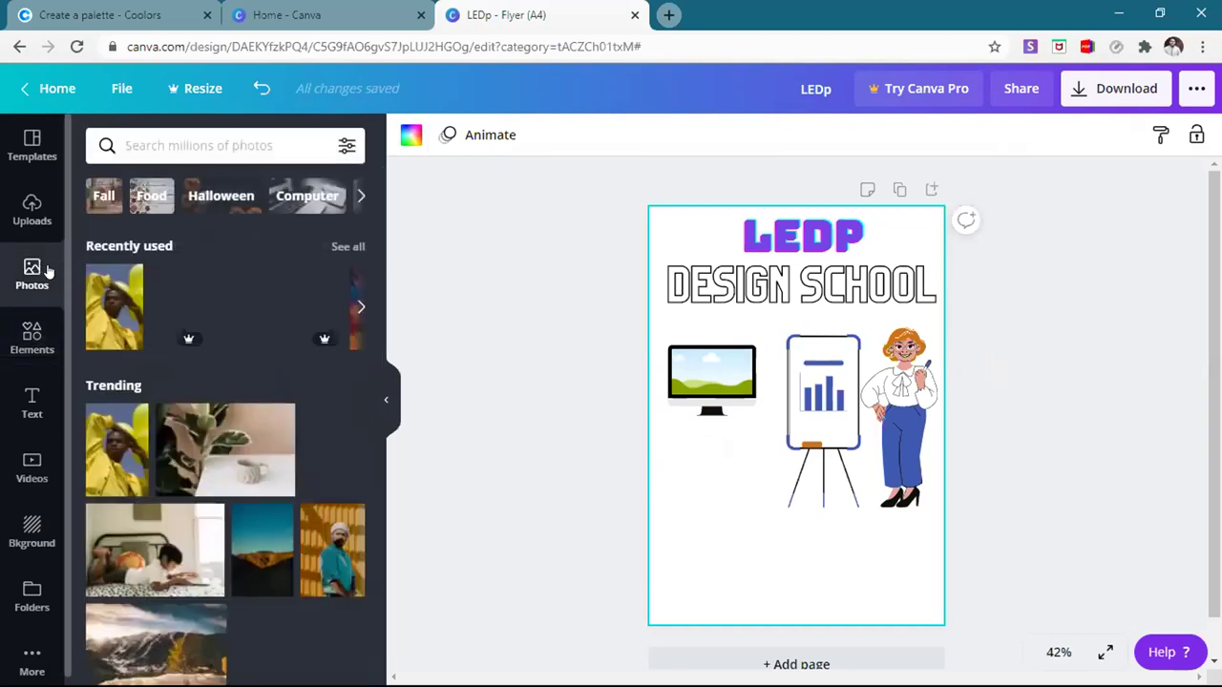
{"action": "left_click", "coordinate": [186, 141]}
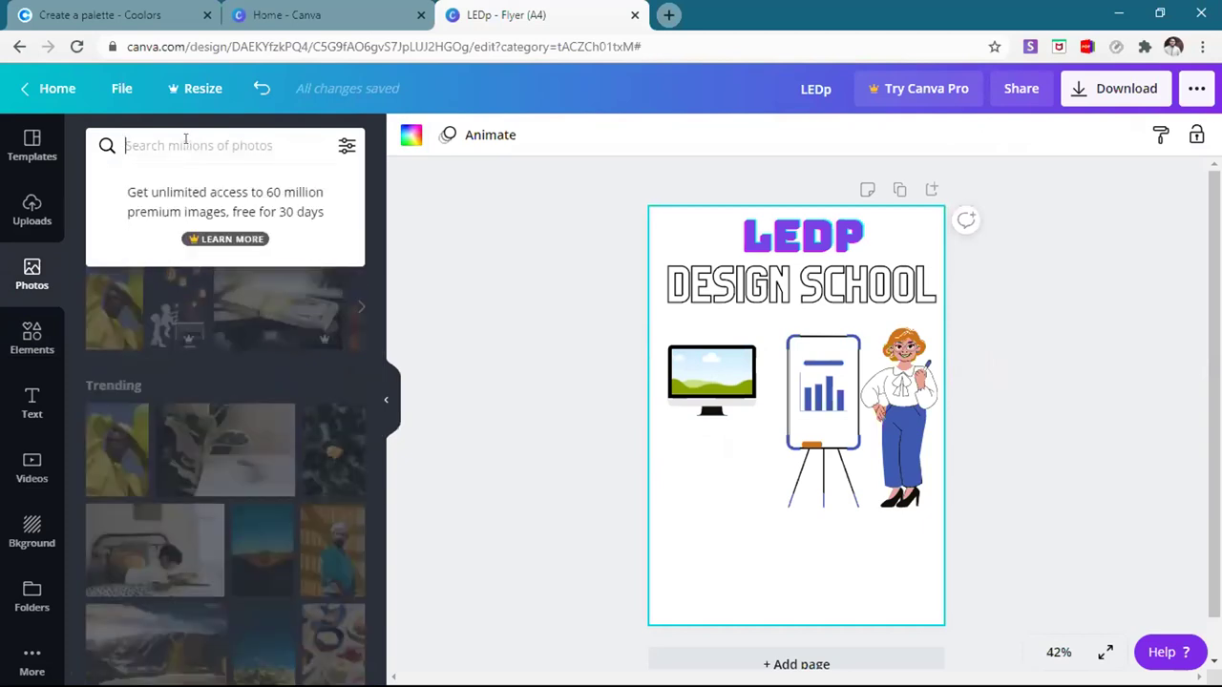
{"action": "type", "text": "de"}
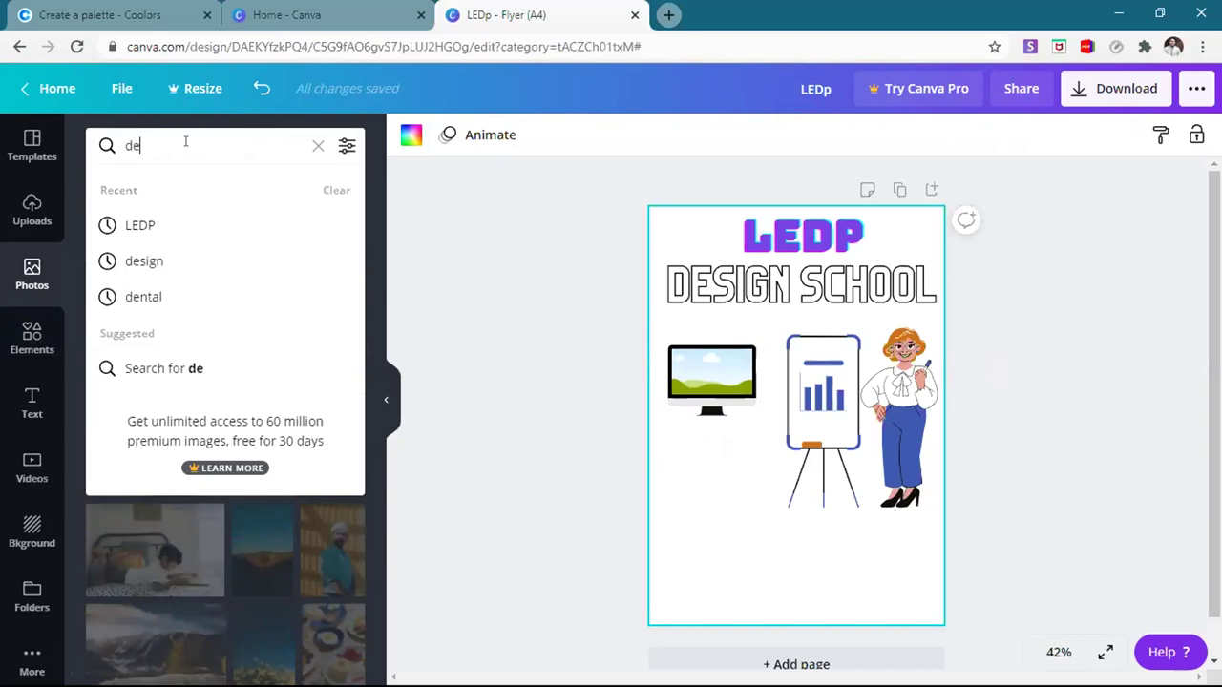
{"action": "type", "text": "sign"}
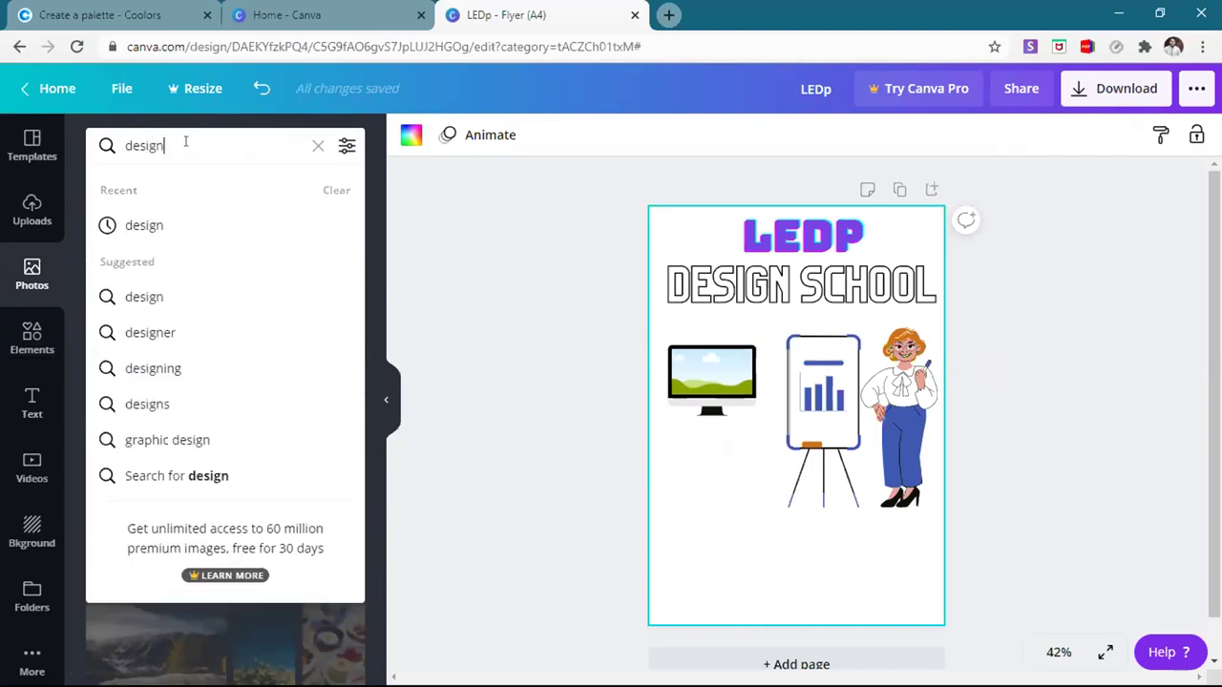
{"action": "key", "text": "Return"}
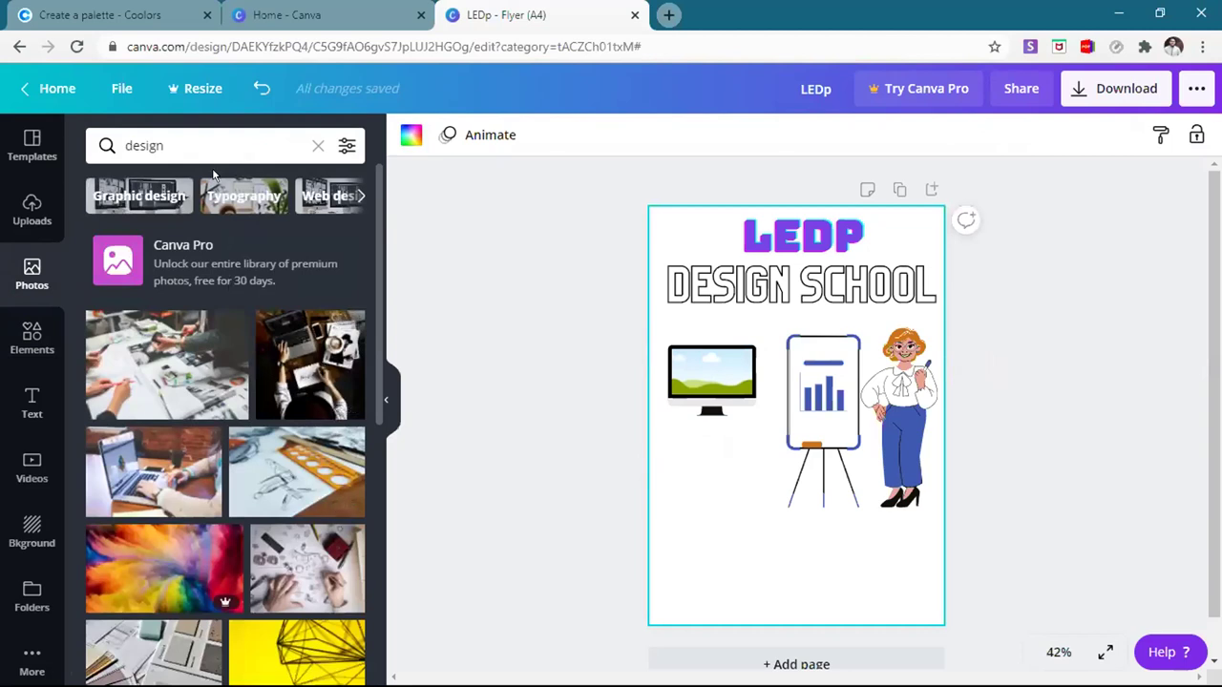
{"action": "left_click", "coordinate": [182, 142]}
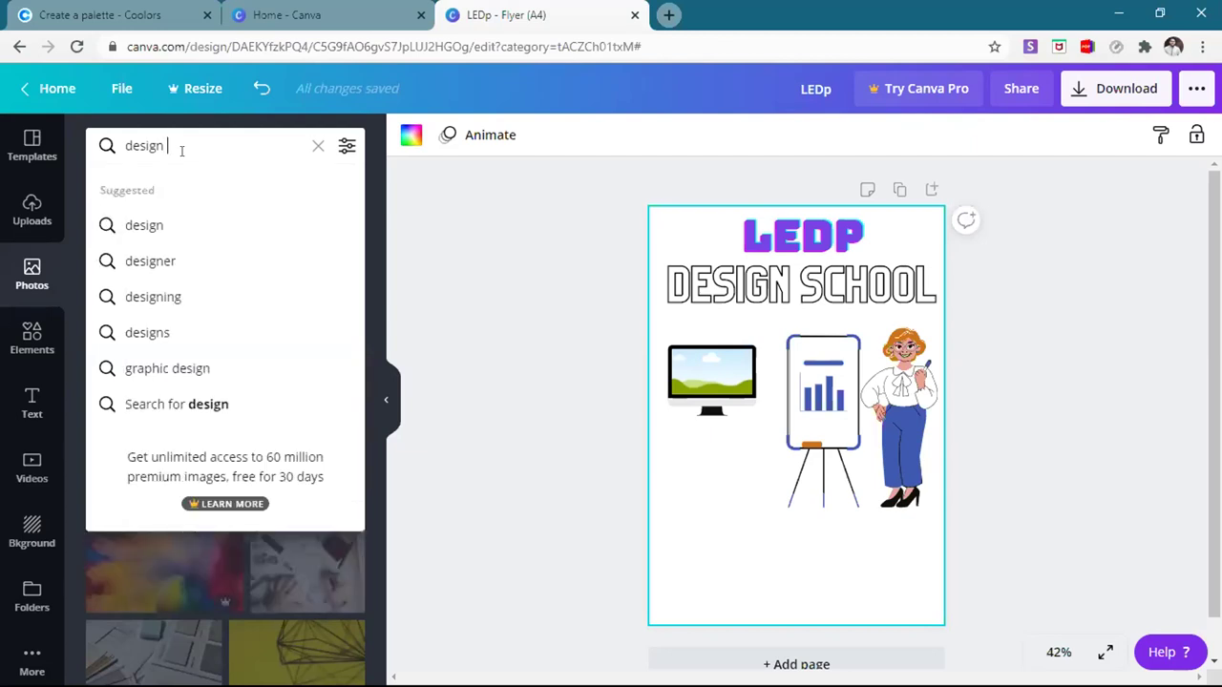
{"action": "type", "text": "+ pencile"}
{"action": "key", "text": "Return"}
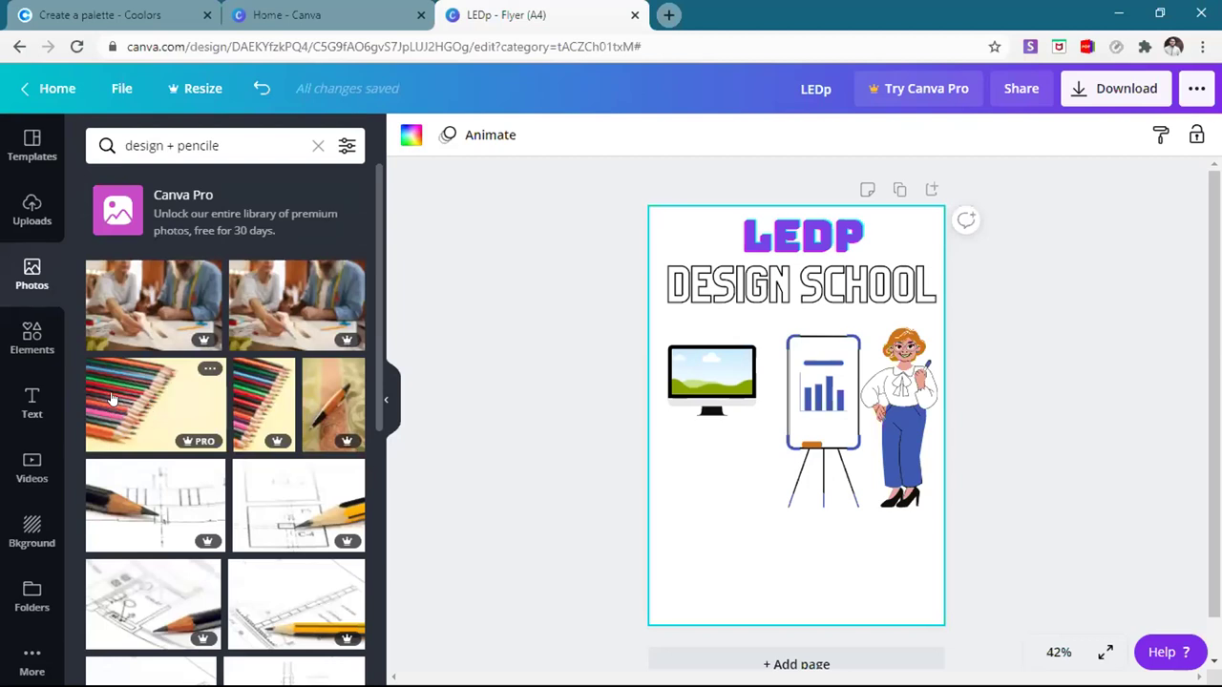
{"action": "scroll", "coordinate": [236, 515], "scroll_direction": "down", "scroll_amount": 2}
{"action": "scroll", "coordinate": [236, 516], "scroll_direction": "down", "scroll_amount": 6}
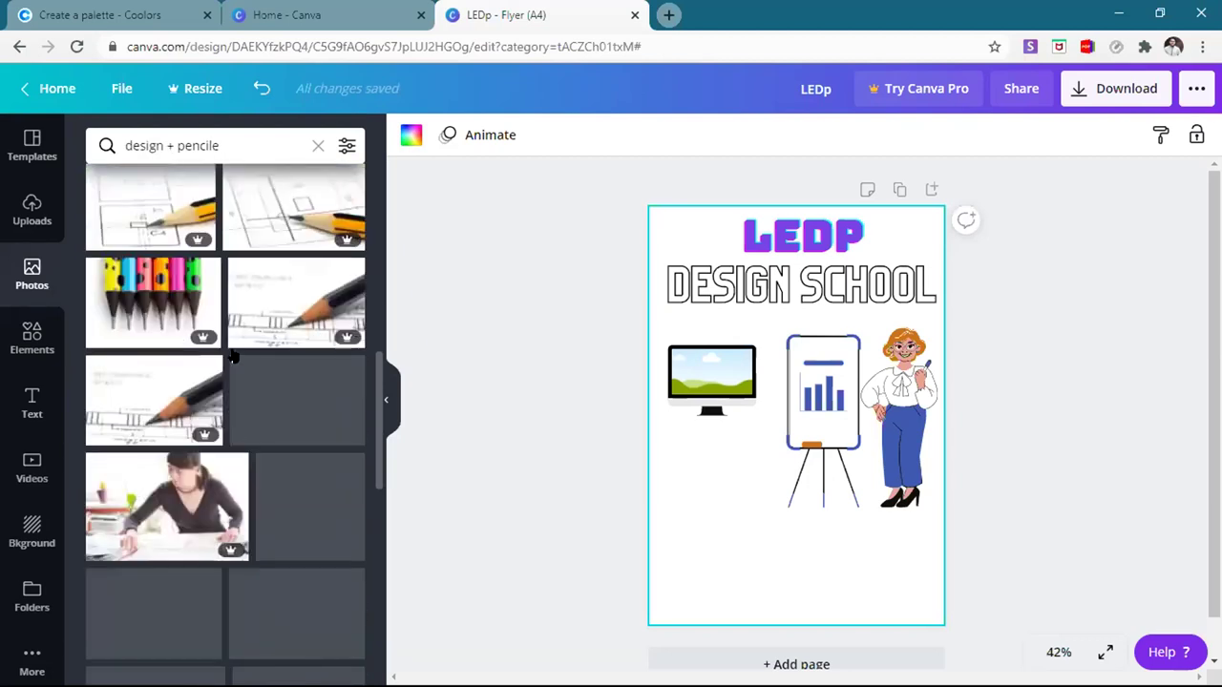
{"action": "scroll", "coordinate": [233, 408], "scroll_direction": "up", "scroll_amount": 8}
Return the photo search to just 'design' and browse the results.
{"action": "left_click", "coordinate": [222, 143]}
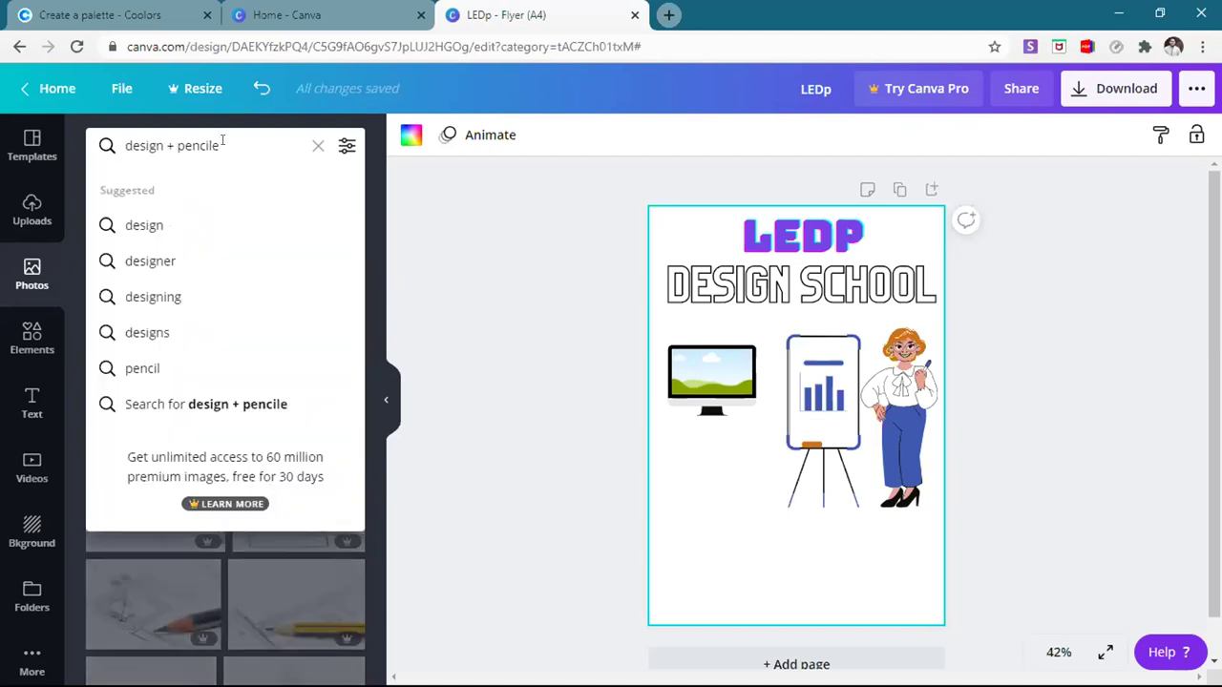
{"action": "key", "text": "BackSpace"}
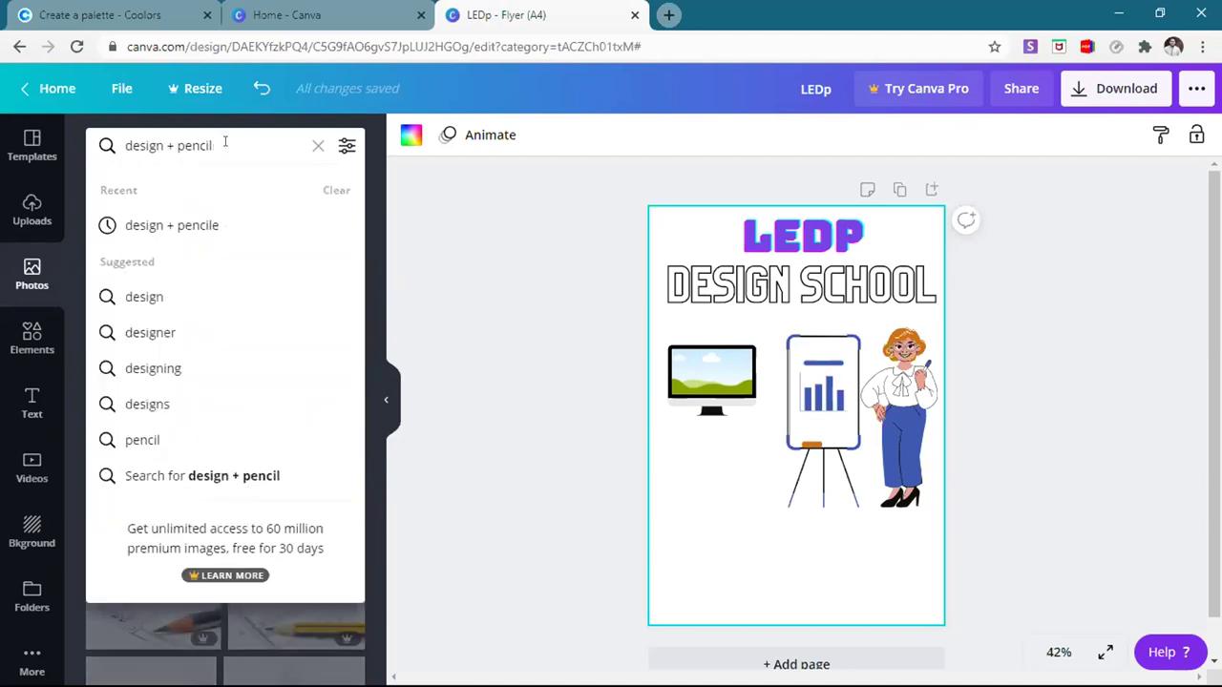
{"action": "key", "text": "BackSpace"}
{"action": "key", "text": "BackSpace"}
{"action": "key", "text": "BackSpace"}
{"action": "key", "text": "BackSpace"}
{"action": "key", "text": "BackSpace"}
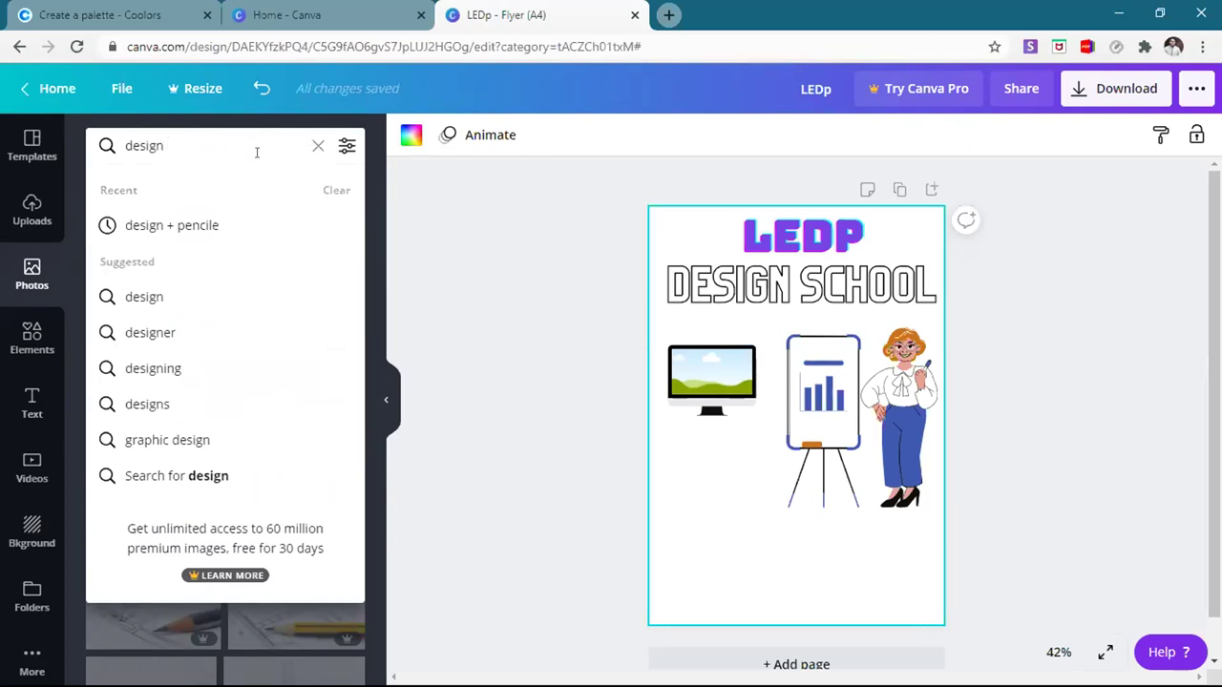
{"action": "key", "text": "Return"}
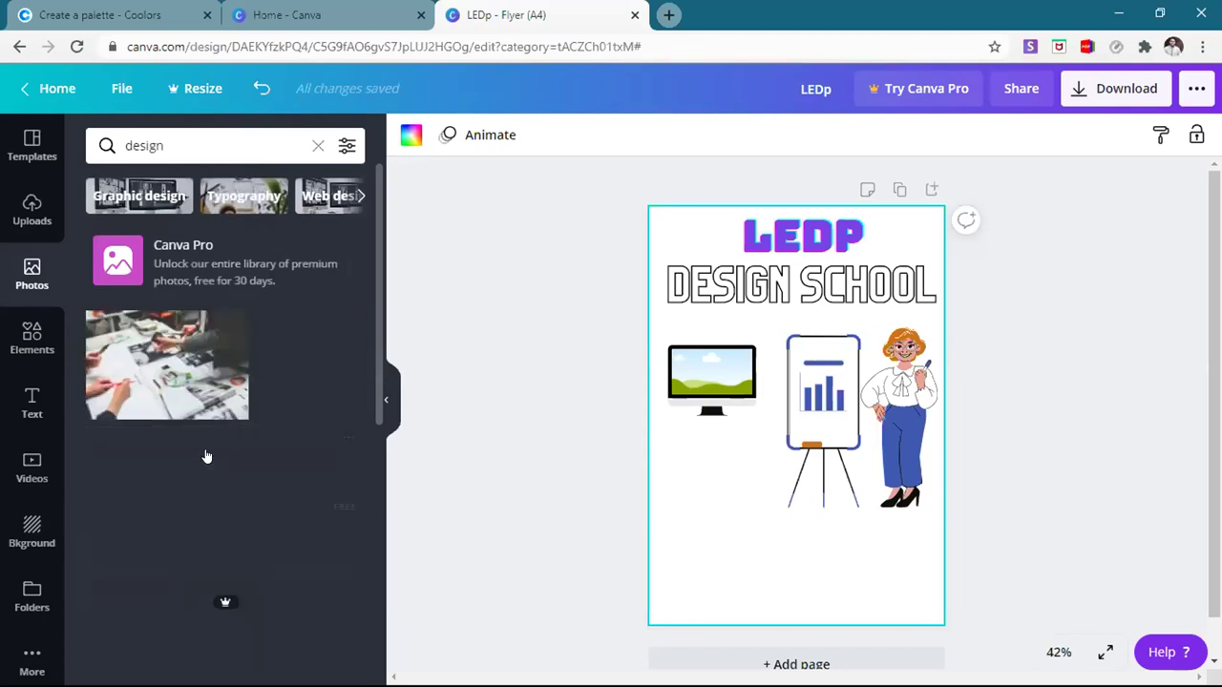
{"action": "scroll", "coordinate": [265, 571], "scroll_direction": "down", "scroll_amount": 2}
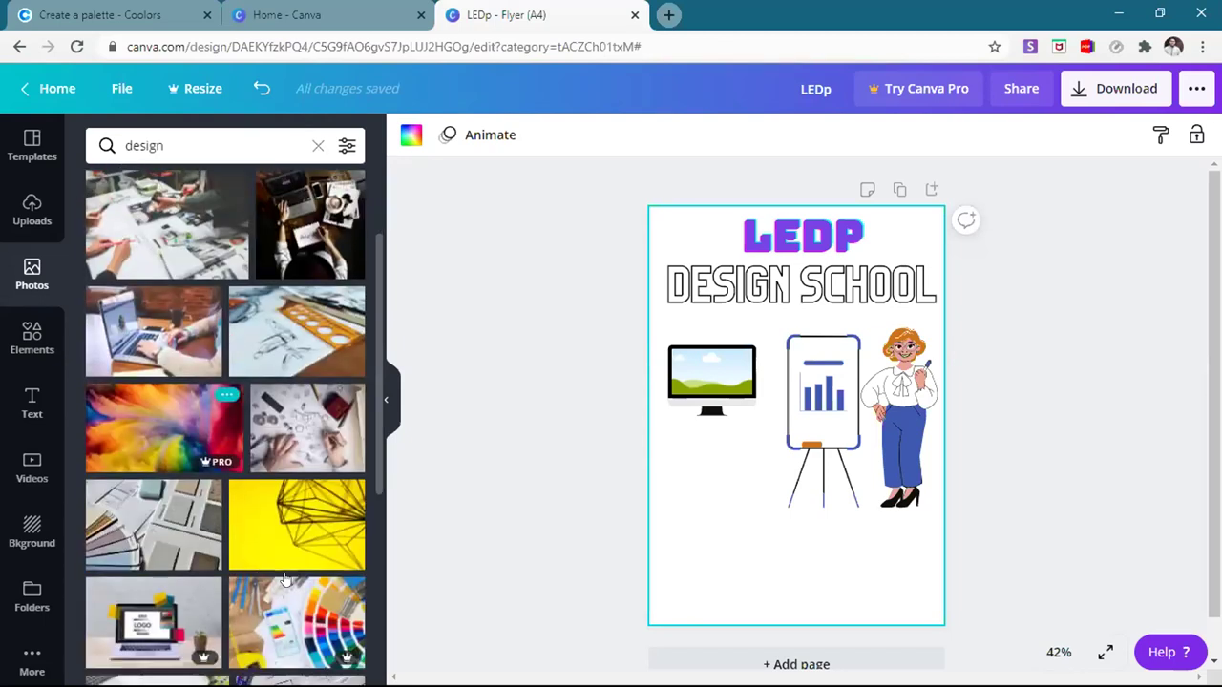
{"action": "scroll", "coordinate": [265, 571], "scroll_direction": "down", "scroll_amount": 1}
{"action": "scroll", "coordinate": [277, 566], "scroll_direction": "down", "scroll_amount": 2}
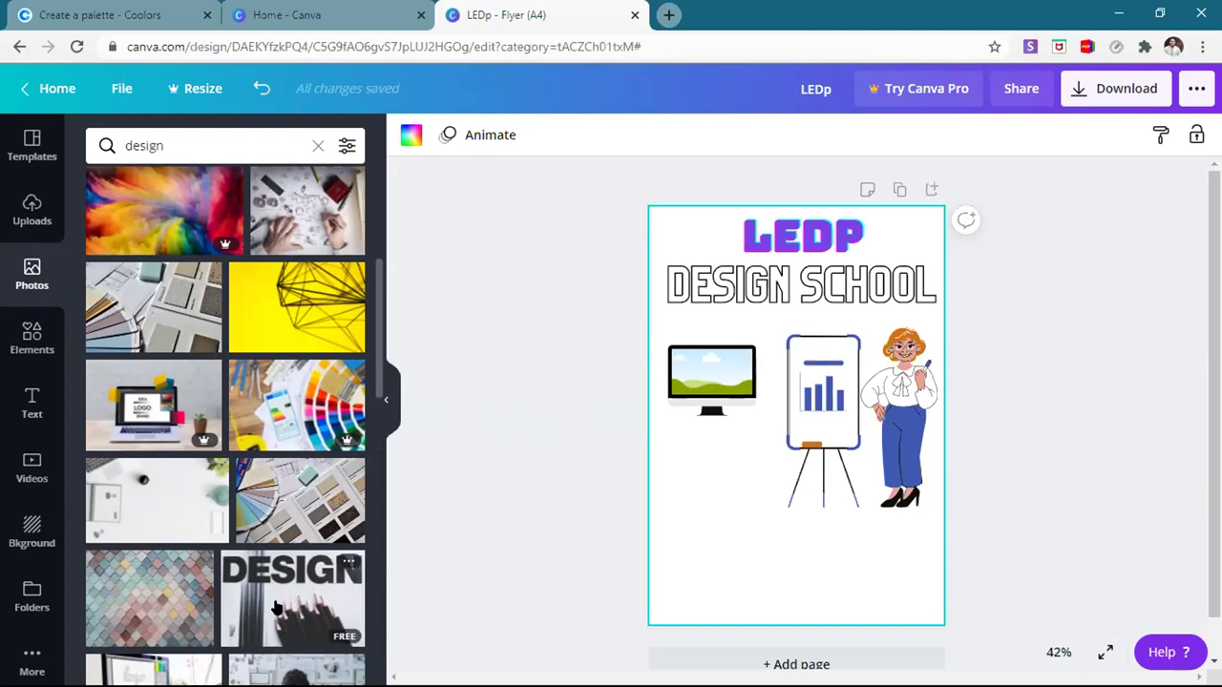
{"action": "scroll", "coordinate": [277, 587], "scroll_direction": "up", "scroll_amount": 2}
{"action": "scroll", "coordinate": [277, 611], "scroll_direction": "down", "scroll_amount": 2}
Drop the black-and-white DESIGN photo into the monitor frame, undoing a slight resize.
{"action": "left_click_drag", "start_coordinate": [277, 611], "coordinate": [683, 379]}
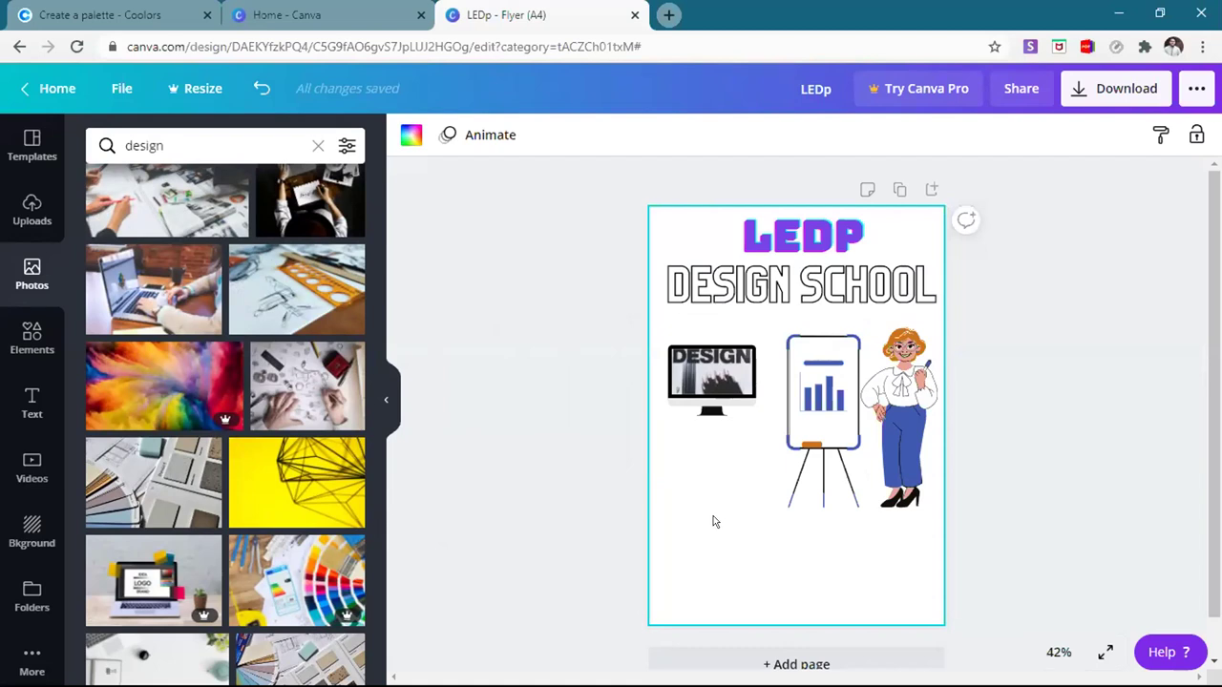
{"action": "left_click", "coordinate": [709, 373]}
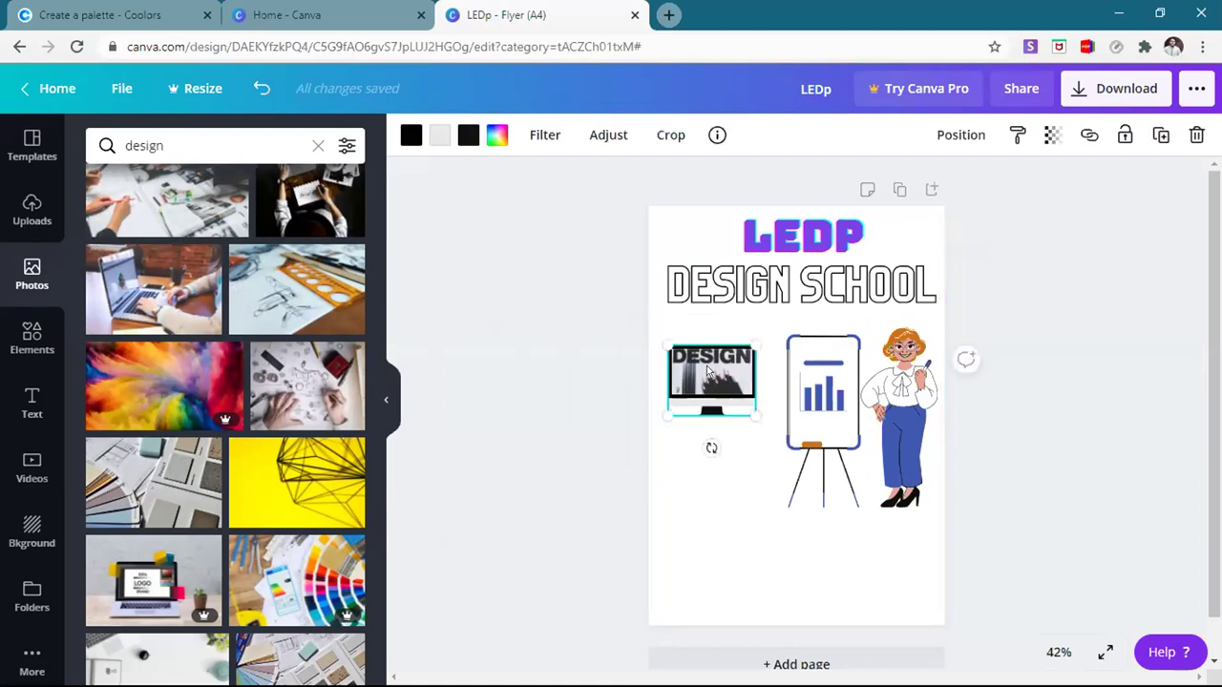
{"action": "left_click_drag", "start_coordinate": [667, 408], "coordinate": [685, 401]}
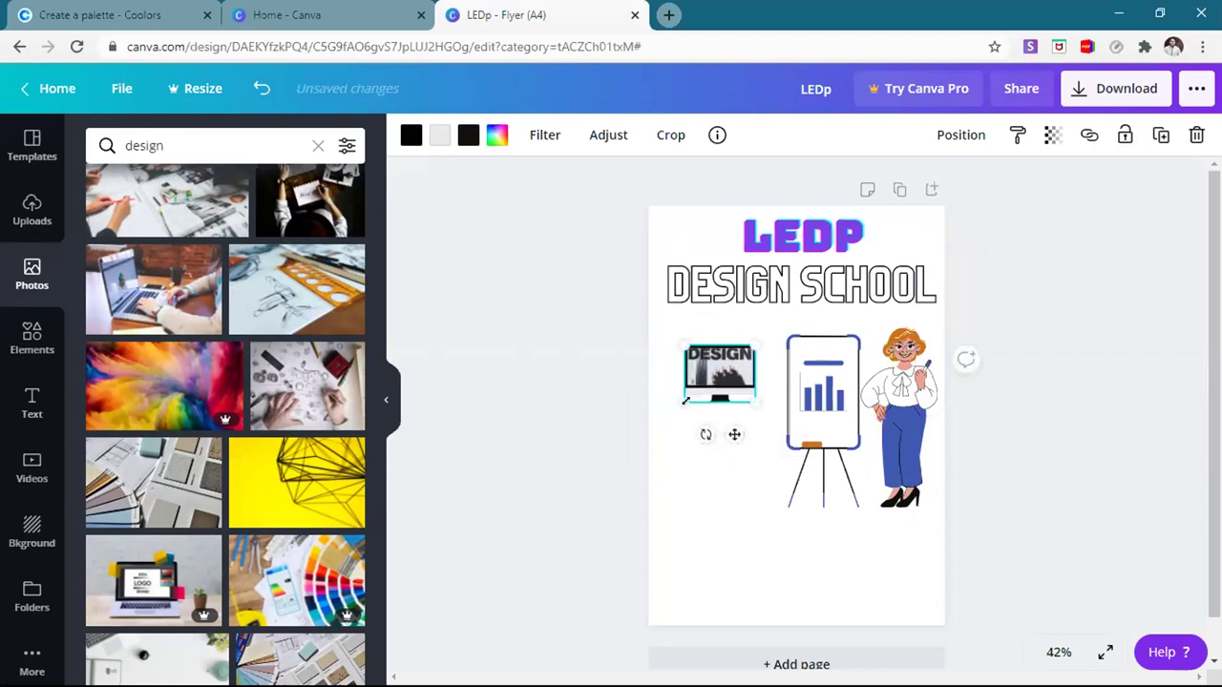
{"action": "key", "text": "ctrl+z"}
{"action": "left_click", "coordinate": [701, 563]}
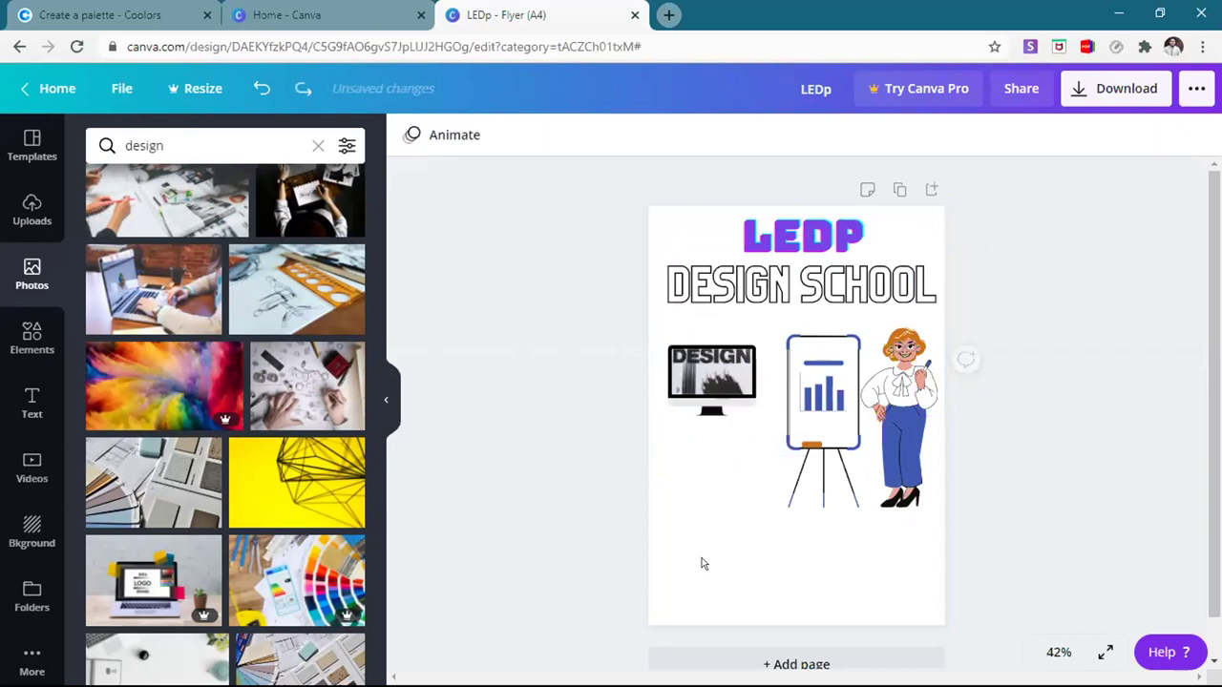
{"action": "left_click", "coordinate": [700, 362]}
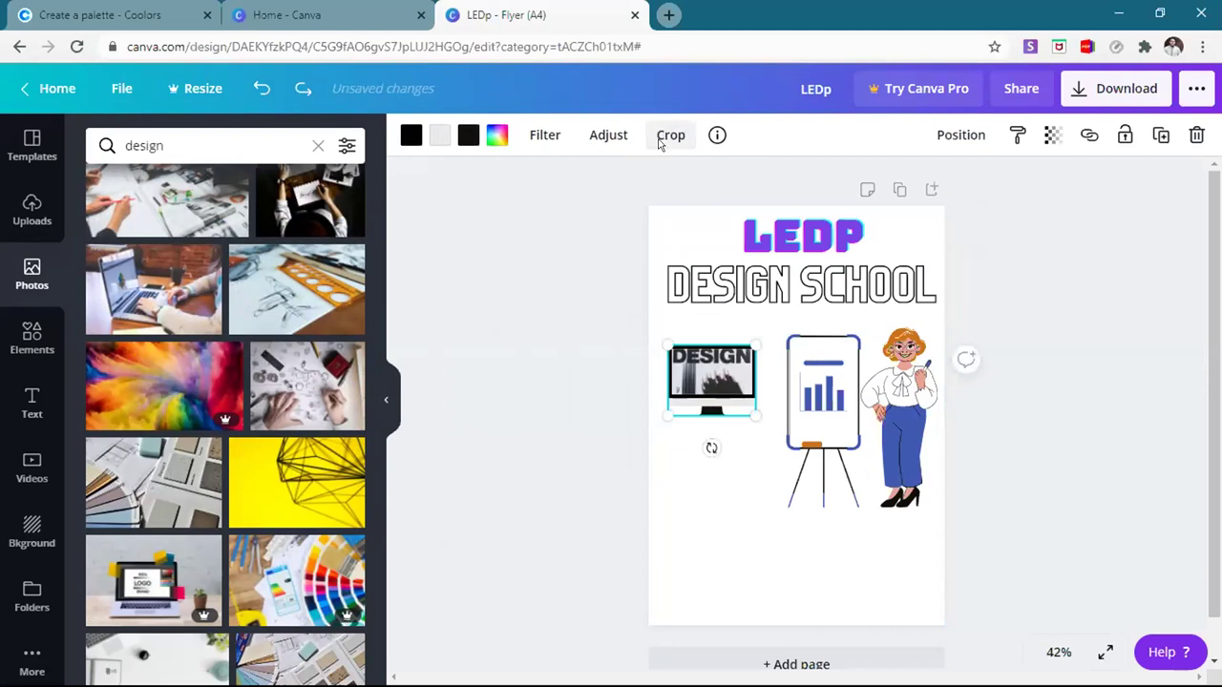
Crop the DESIGN photo larger and reposition it to fill the monitor screen, in two passes.
{"action": "left_click", "coordinate": [669, 134]}
{"action": "mouse_move", "coordinate": [723, 366]}
{"action": "left_mouse_down"}
{"action": "mouse_move", "coordinate": [742, 373]}
{"action": "mouse_move", "coordinate": [715, 374]}
{"action": "mouse_move", "coordinate": [713, 353]}
{"action": "mouse_move", "coordinate": [728, 371]}
{"action": "mouse_move", "coordinate": [727, 357]}
{"action": "left_mouse_up"}
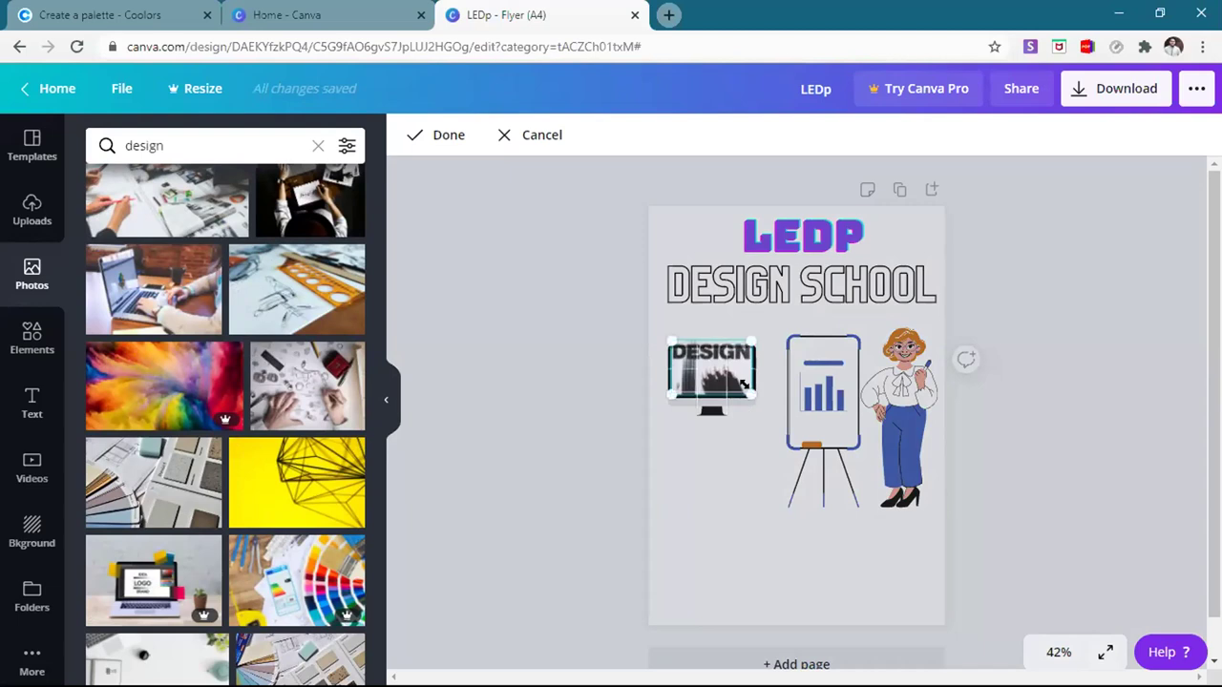
{"action": "mouse_move", "coordinate": [755, 404]}
{"action": "left_mouse_down"}
{"action": "mouse_move", "coordinate": [853, 446]}
{"action": "mouse_move", "coordinate": [738, 403]}
{"action": "left_mouse_up"}
{"action": "left_click", "coordinate": [420, 134]}
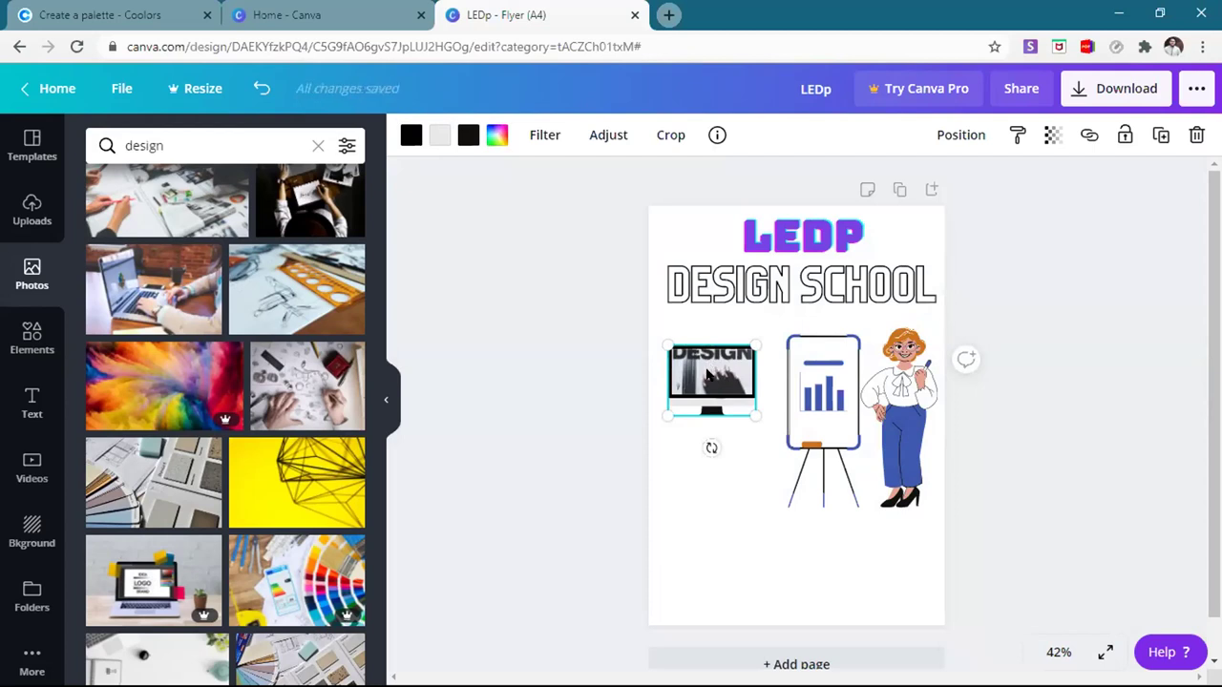
{"action": "left_click", "coordinate": [670, 134]}
{"action": "mouse_move", "coordinate": [711, 362]}
{"action": "left_mouse_down"}
{"action": "mouse_move", "coordinate": [712, 378]}
{"action": "mouse_move", "coordinate": [728, 380]}
{"action": "left_mouse_up"}
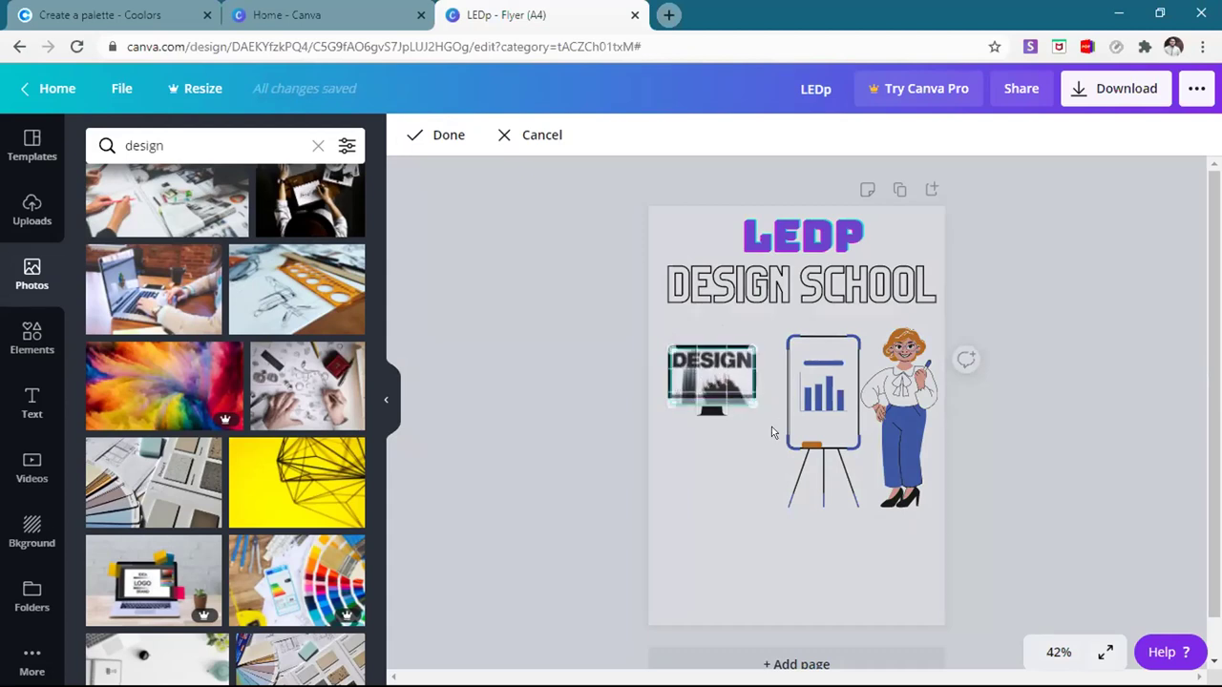
{"action": "left_click", "coordinate": [429, 134]}
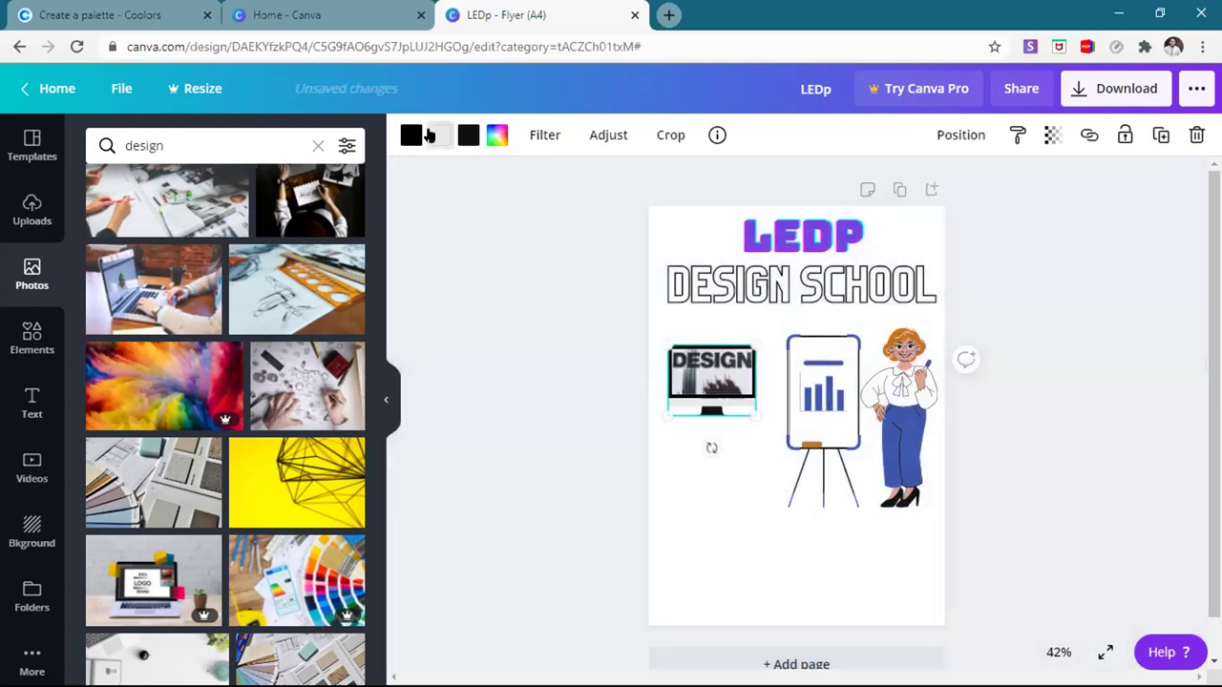
{"action": "left_click", "coordinate": [701, 487]}
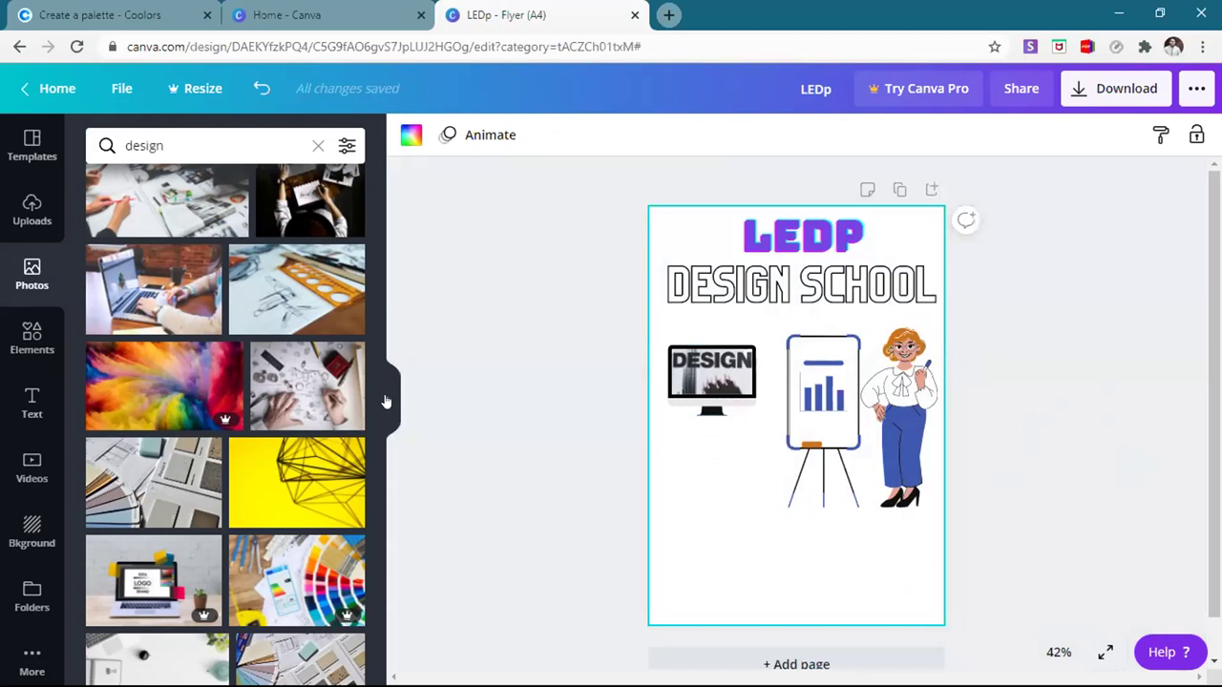
{"action": "scroll", "coordinate": [281, 464], "scroll_direction": "down", "scroll_amount": 3}
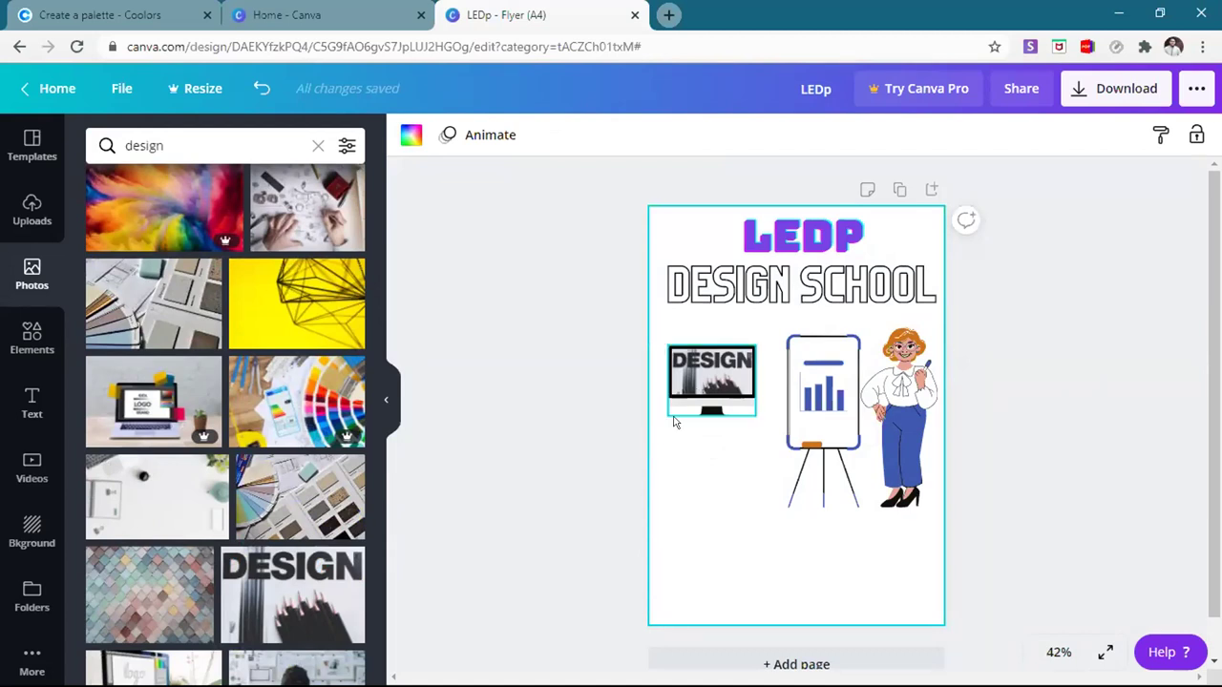
Replace the photo search with 'design pencil' and run it.
{"action": "scroll", "coordinate": [241, 252], "scroll_direction": "up", "scroll_amount": 1}
{"action": "left_click", "coordinate": [178, 143]}
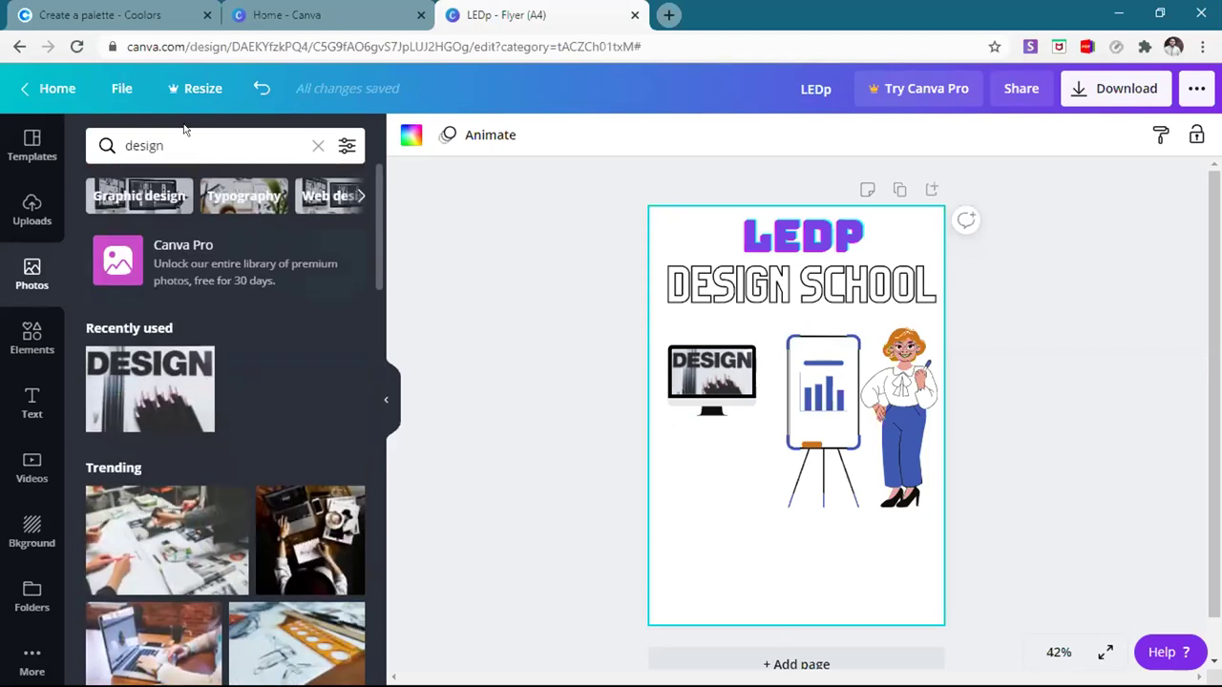
{"action": "left_click", "coordinate": [318, 145]}
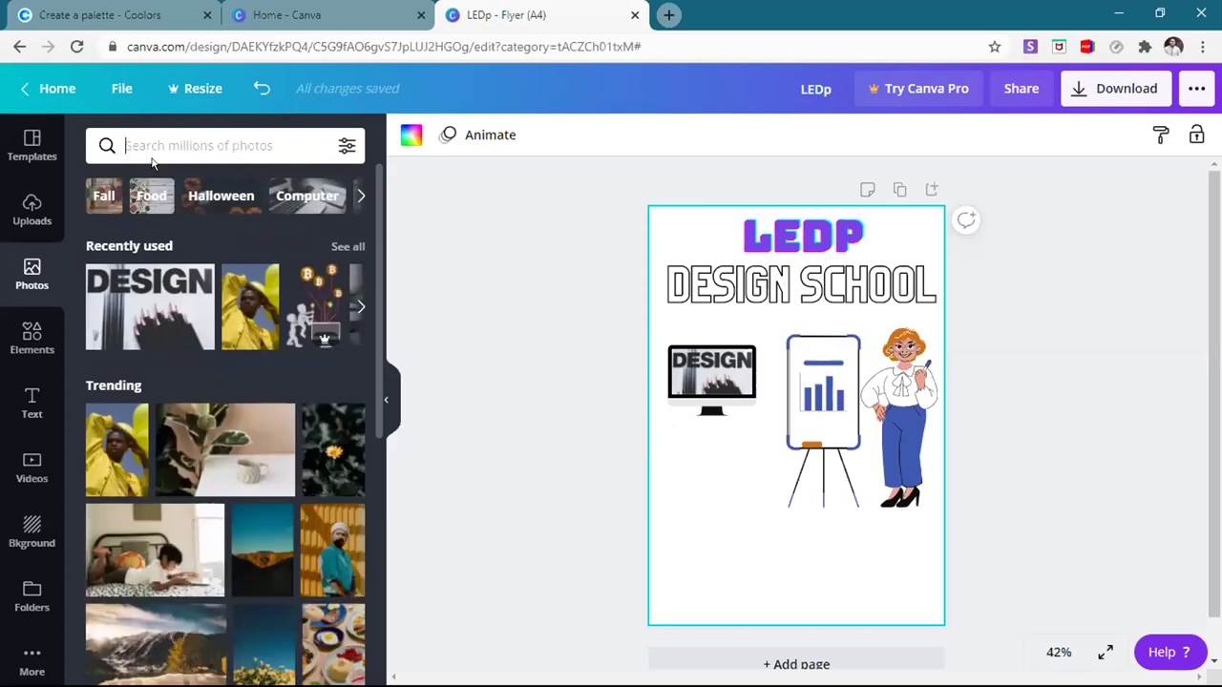
{"action": "type", "text": "design pencile"}
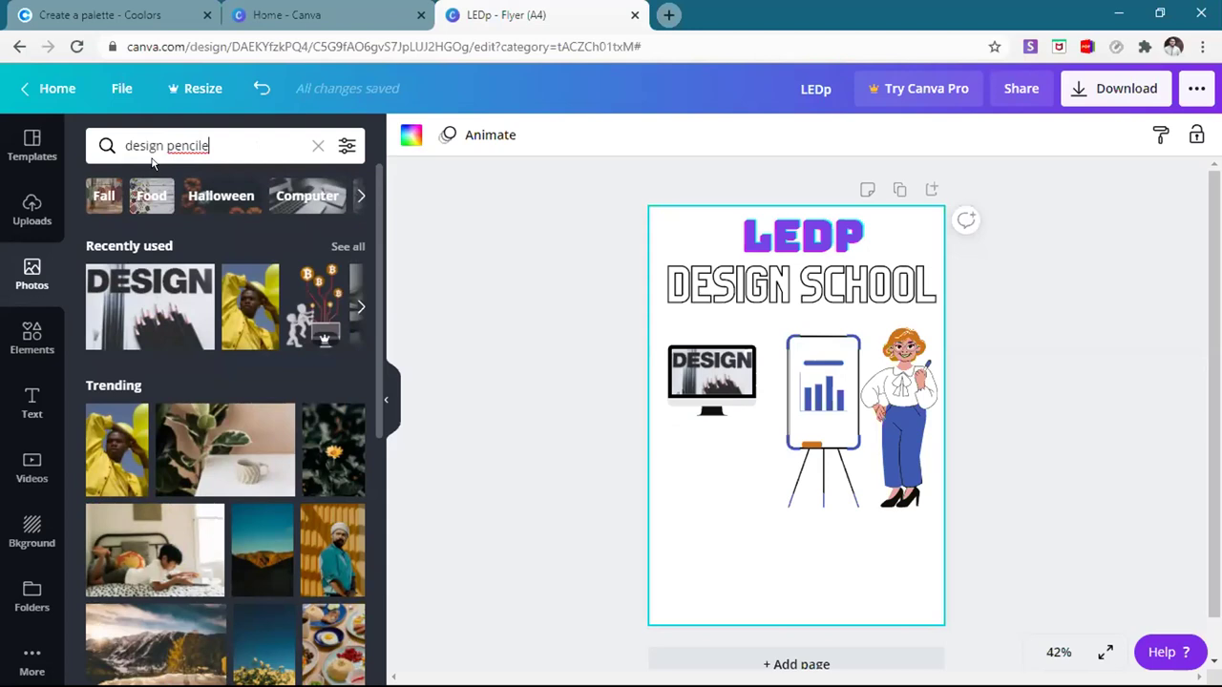
{"action": "key", "text": "BackSpace"}
{"action": "key", "text": "Return"}
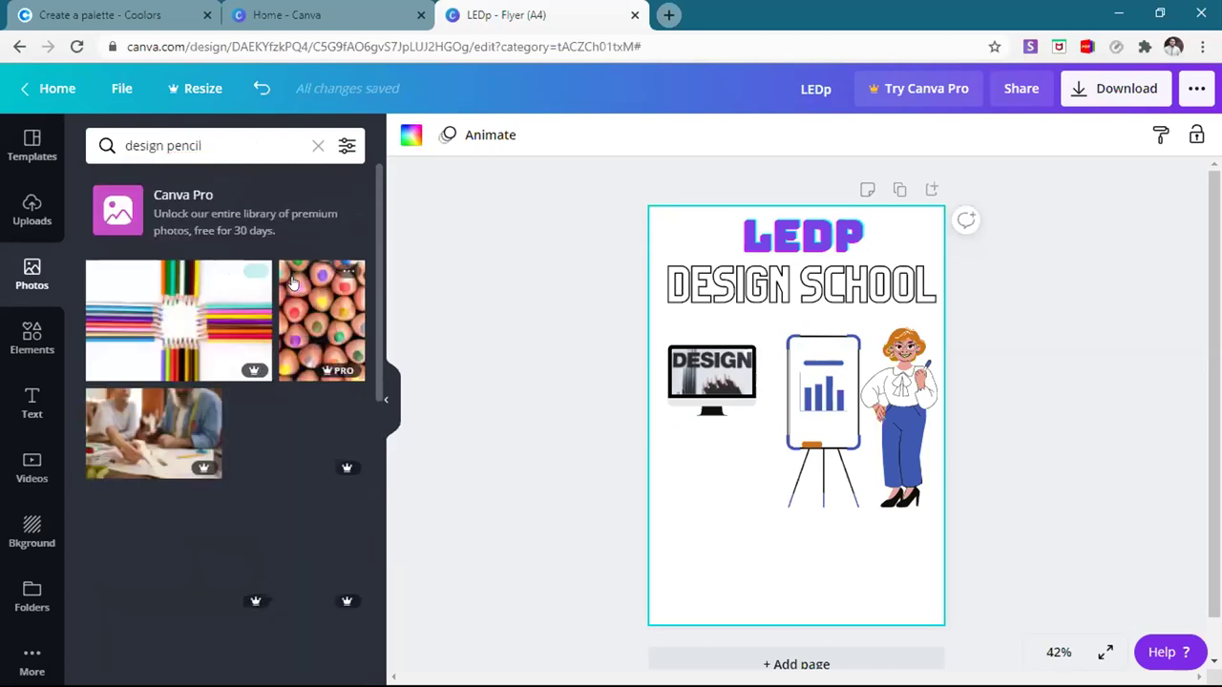
Browse the 'design pencil' photo results, then clear the search.
{"action": "scroll", "coordinate": [249, 369], "scroll_direction": "down", "scroll_amount": 3}
{"action": "scroll", "coordinate": [249, 369], "scroll_direction": "down", "scroll_amount": 5}
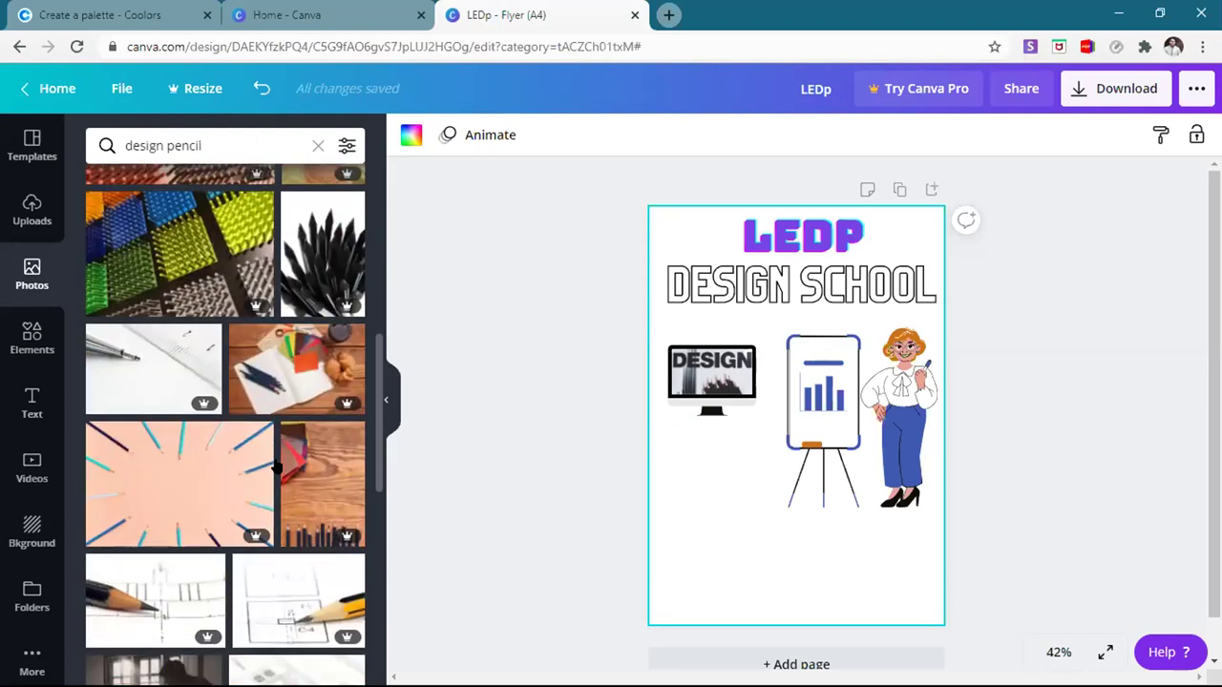
{"action": "scroll", "coordinate": [276, 468], "scroll_direction": "down", "scroll_amount": 5}
{"action": "scroll", "coordinate": [226, 378], "scroll_direction": "up", "scroll_amount": 5}
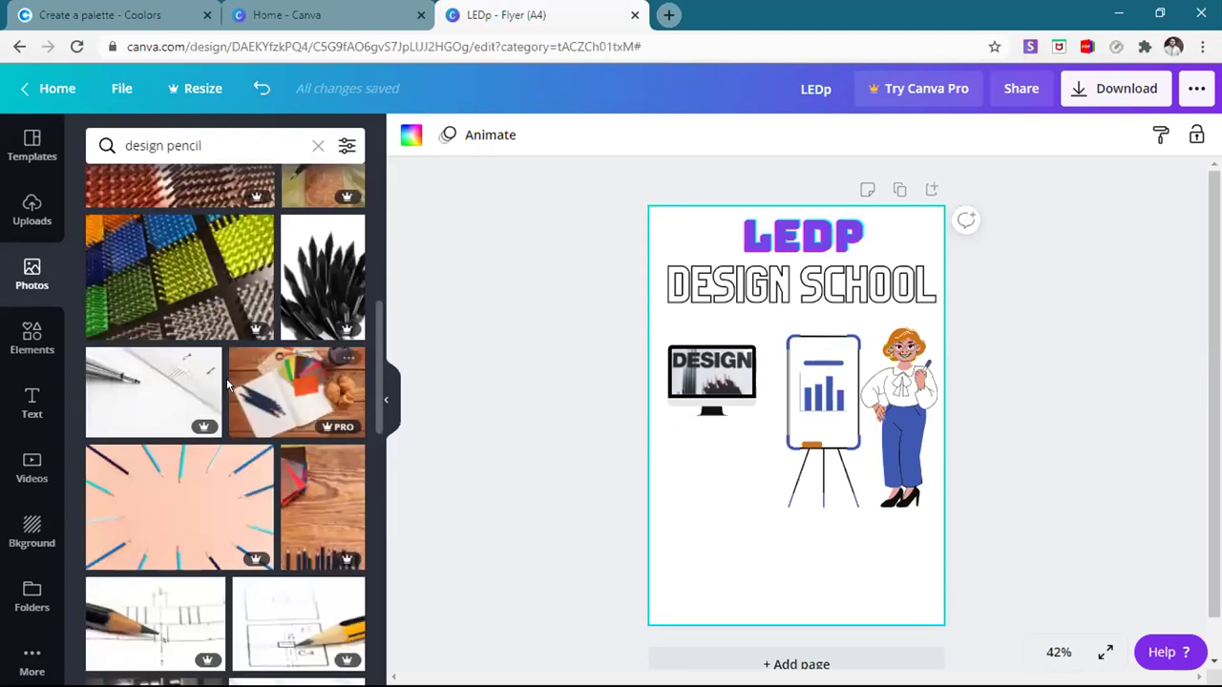
{"action": "scroll", "coordinate": [226, 378], "scroll_direction": "up", "scroll_amount": 4}
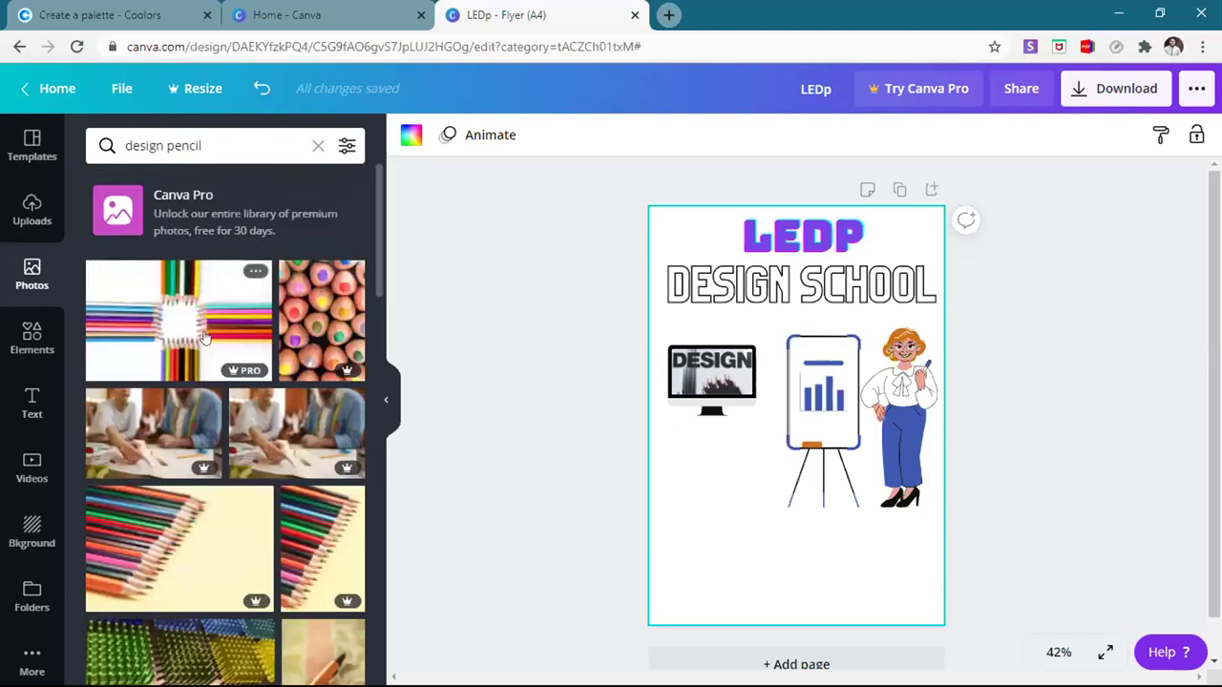
{"action": "scroll", "coordinate": [221, 350], "scroll_direction": "down", "scroll_amount": 5}
{"action": "scroll", "coordinate": [214, 346], "scroll_direction": "down", "scroll_amount": 10}
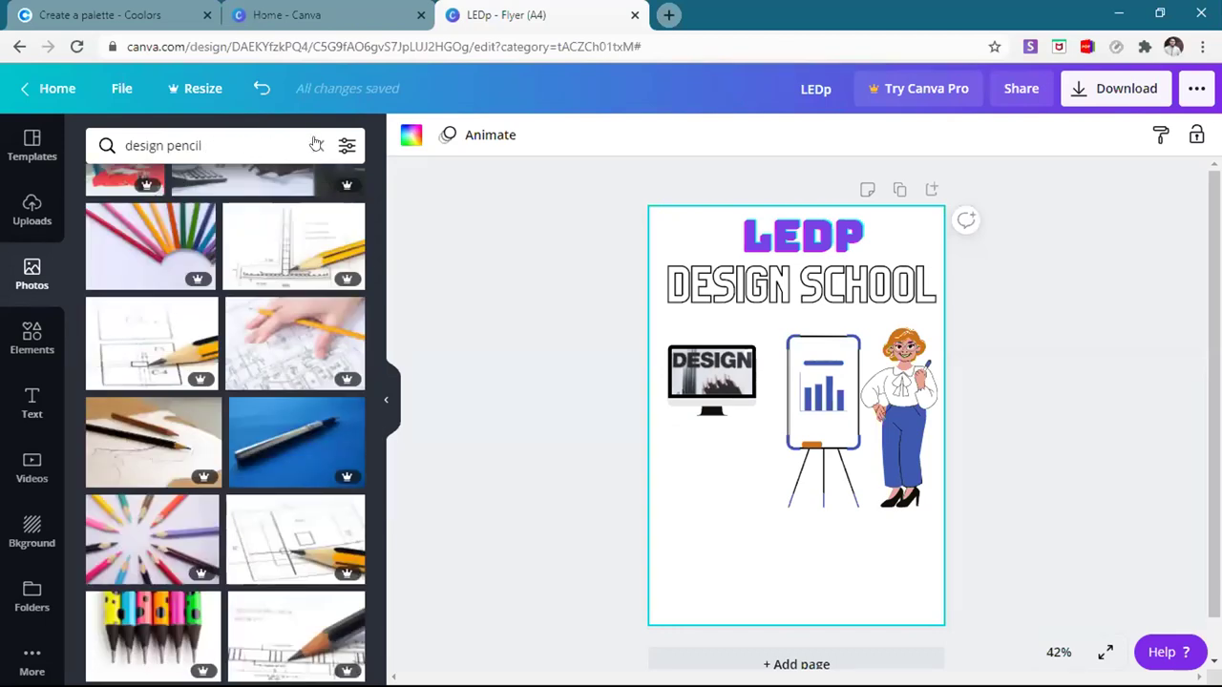
{"action": "left_click", "coordinate": [316, 144]}
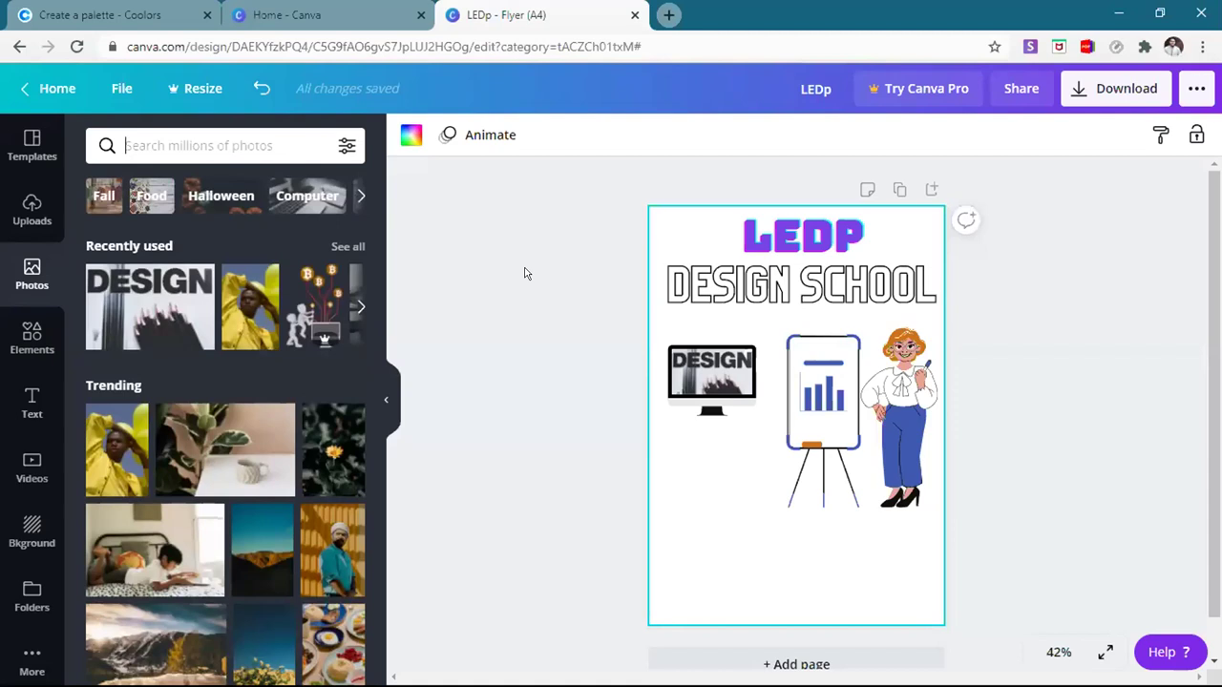
{"action": "type", "text": "cat dogs"}
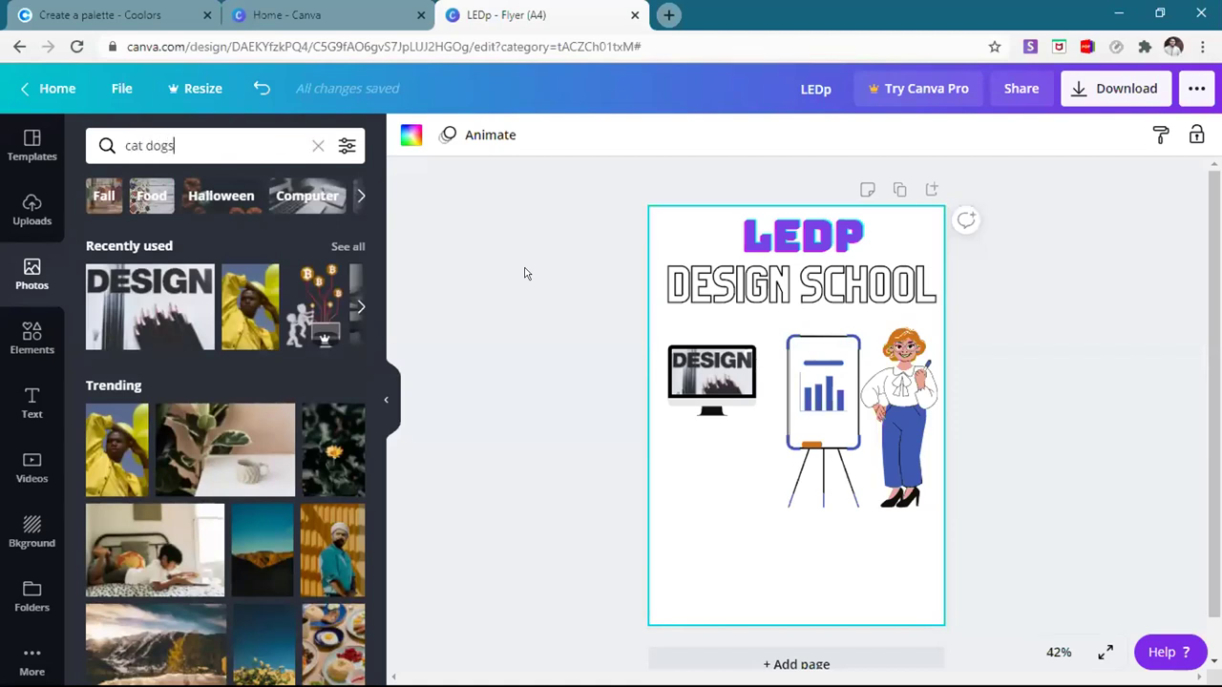
{"action": "key", "text": "Return"}
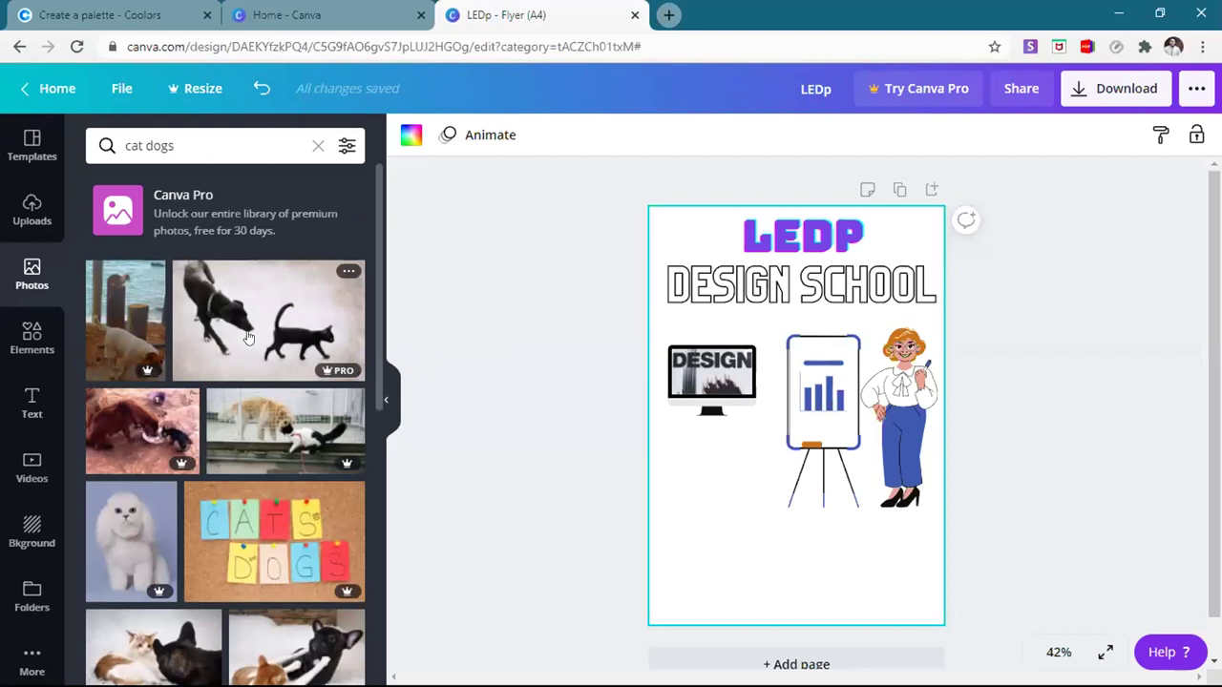
{"action": "scroll", "coordinate": [280, 353], "scroll_direction": "down", "scroll_amount": 5}
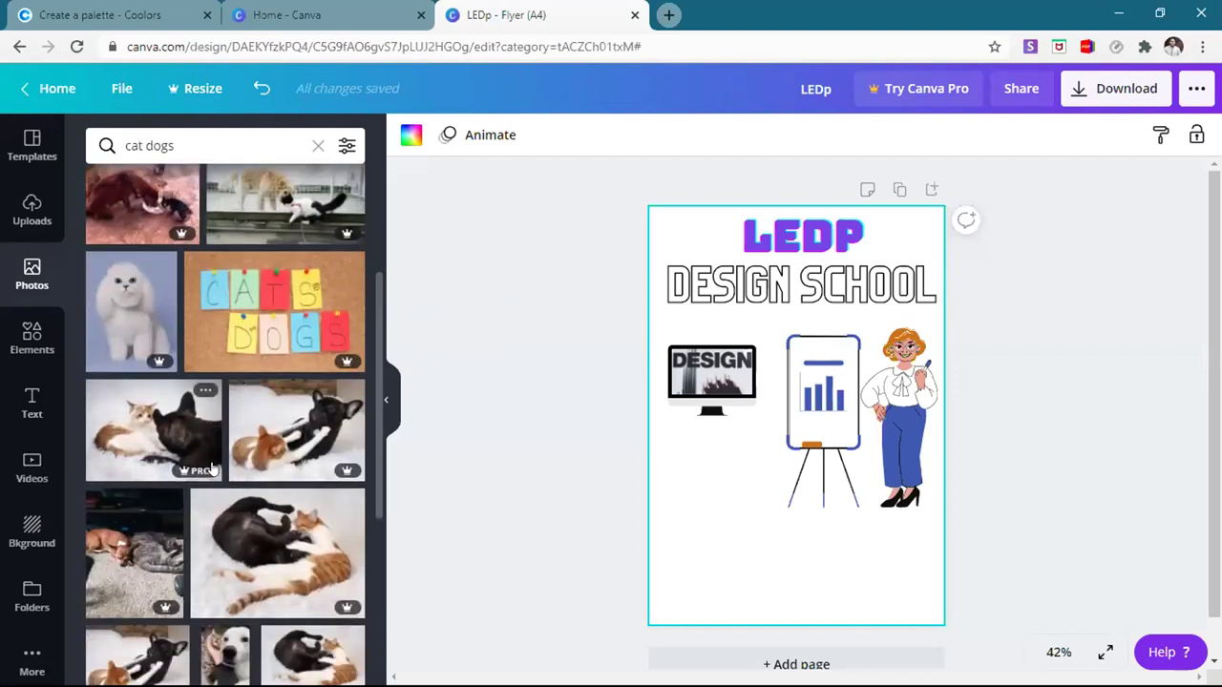
{"action": "scroll", "coordinate": [281, 364], "scroll_direction": "down", "scroll_amount": 3}
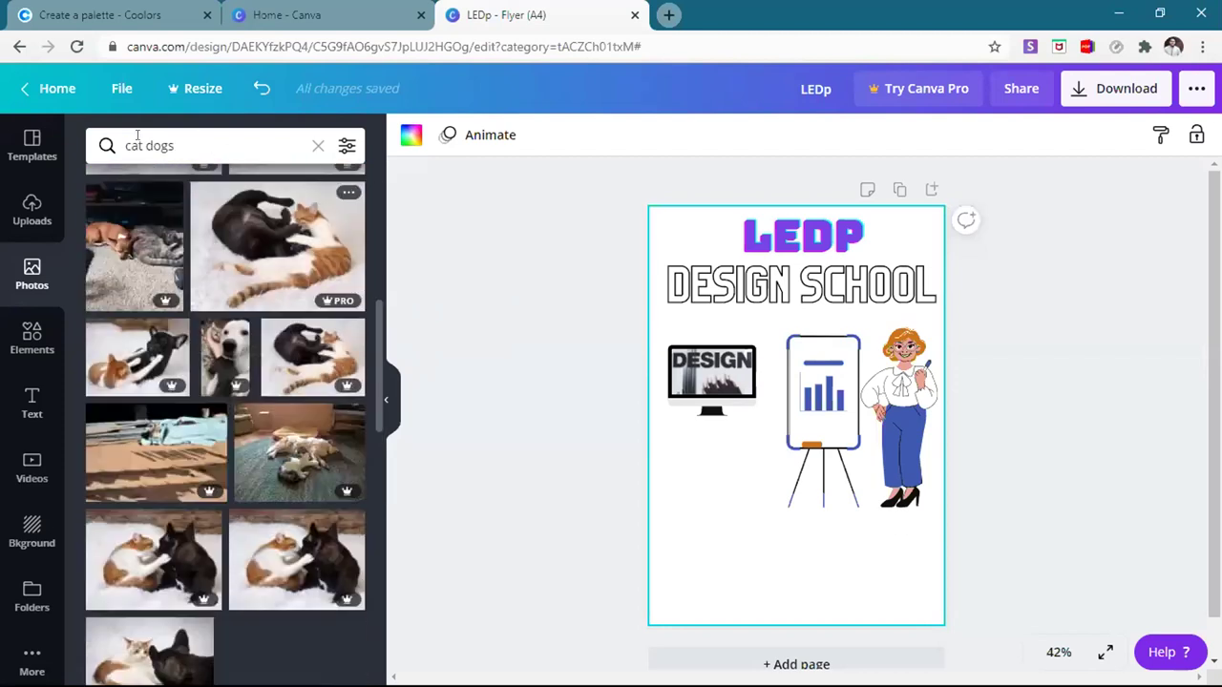
{"action": "left_click", "coordinate": [139, 145]}
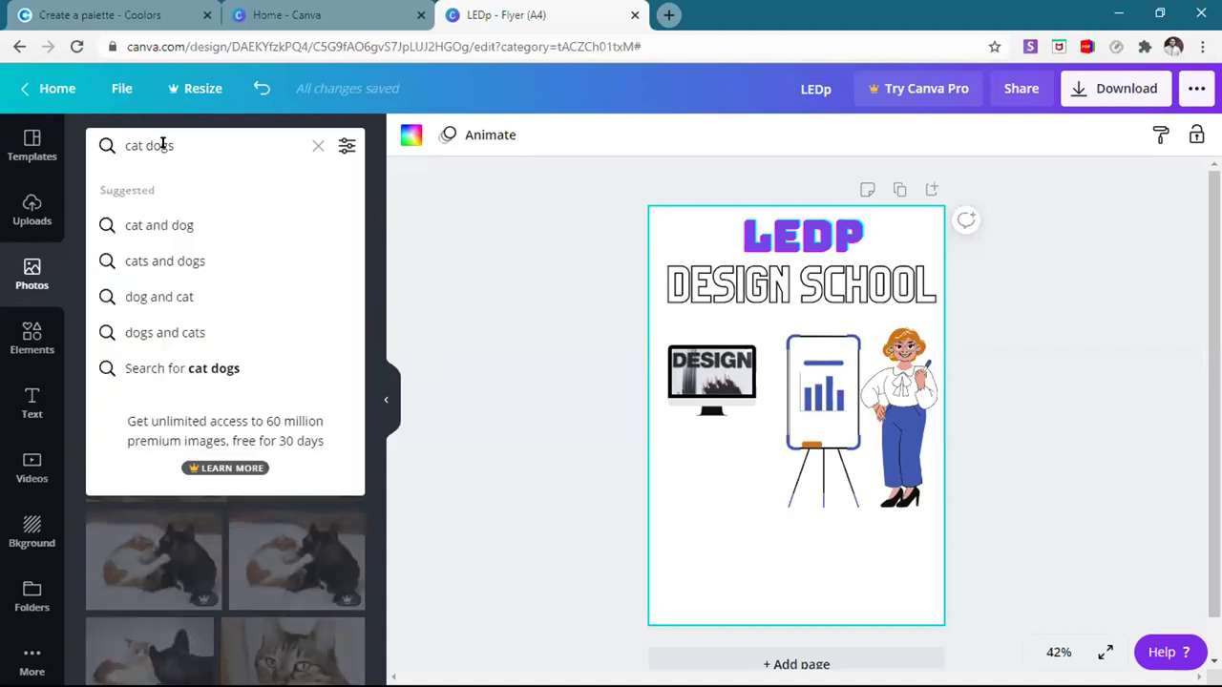
{"action": "type", "text": "+"}
{"action": "key", "text": "Return"}
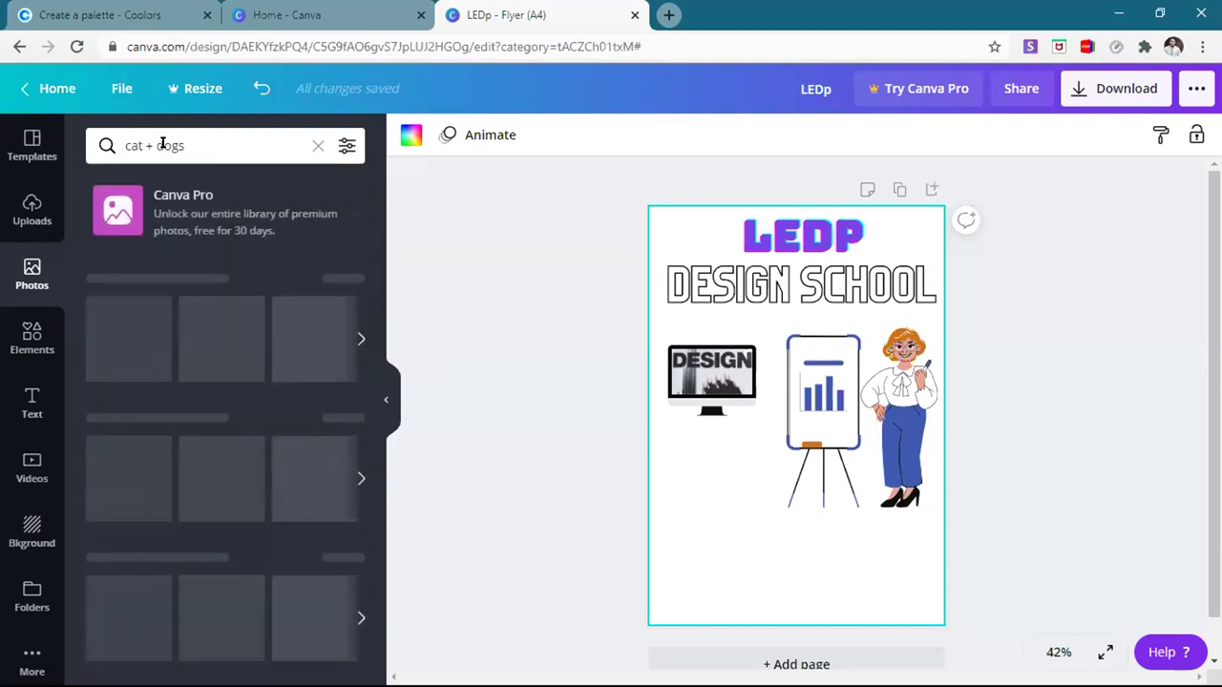
{"action": "scroll", "coordinate": [225, 451], "scroll_direction": "down", "scroll_amount": 3}
{"action": "scroll", "coordinate": [225, 450], "scroll_direction": "down", "scroll_amount": 5}
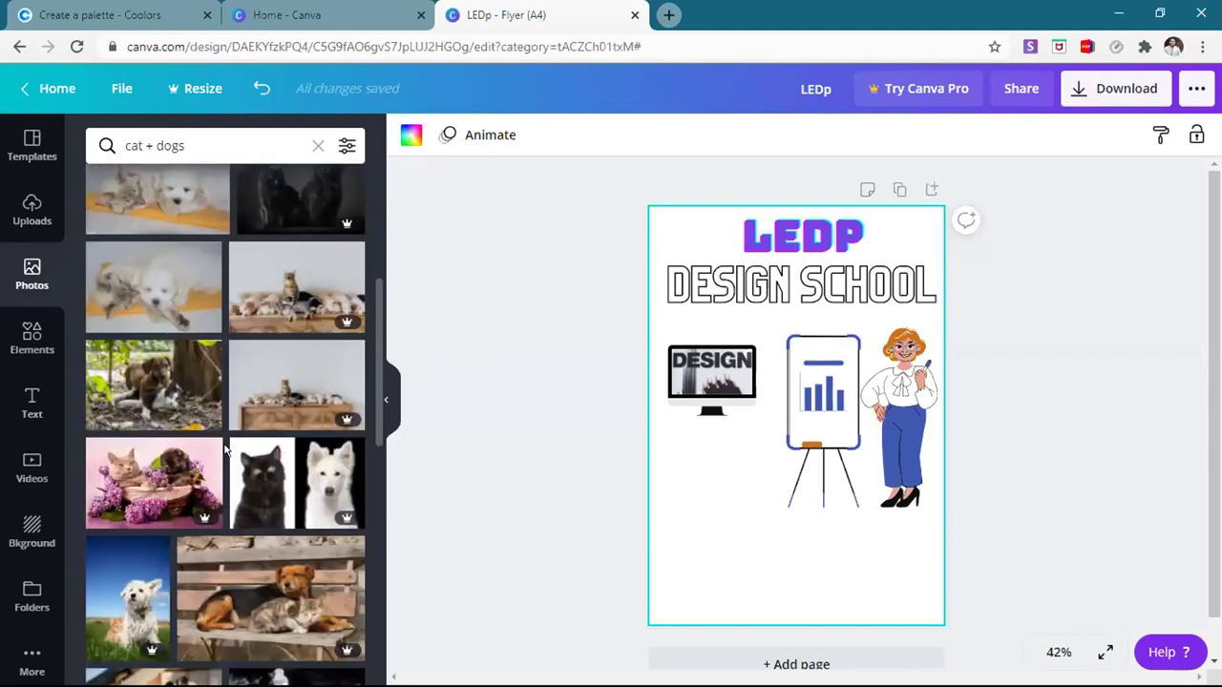
{"action": "scroll", "coordinate": [221, 457], "scroll_direction": "down", "scroll_amount": 5}
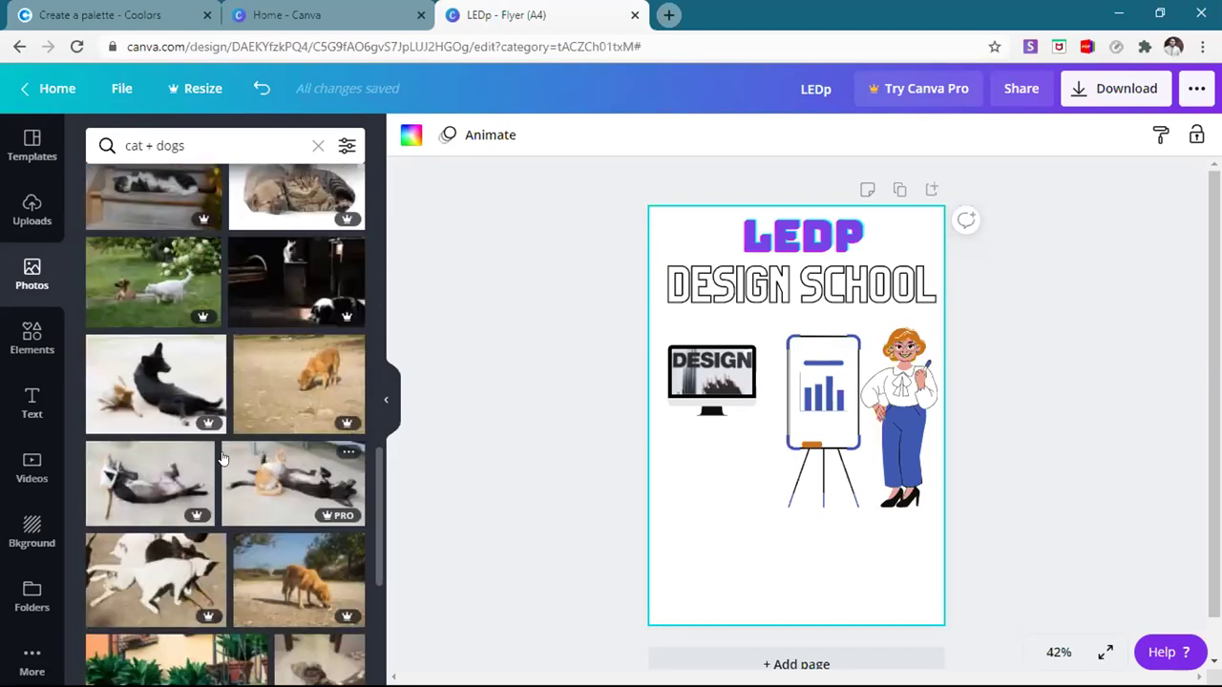
{"action": "scroll", "coordinate": [220, 457], "scroll_direction": "down", "scroll_amount": 4}
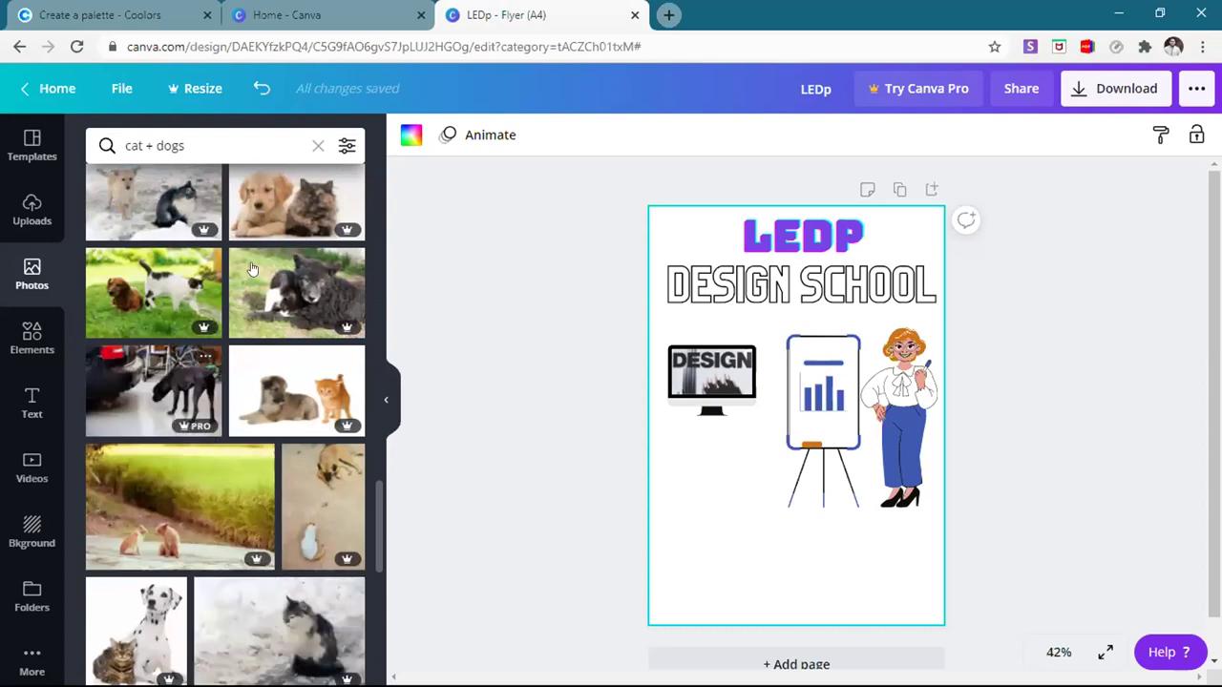
{"action": "left_click", "coordinate": [316, 146]}
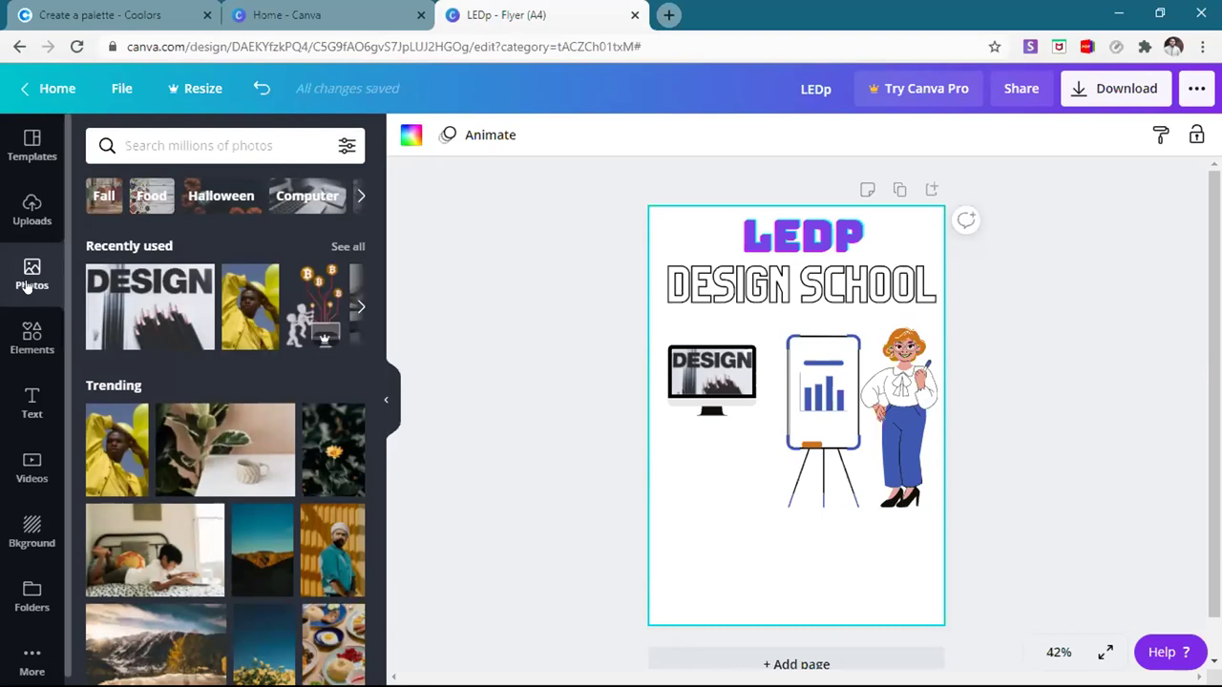
{"action": "left_click", "coordinate": [34, 339]}
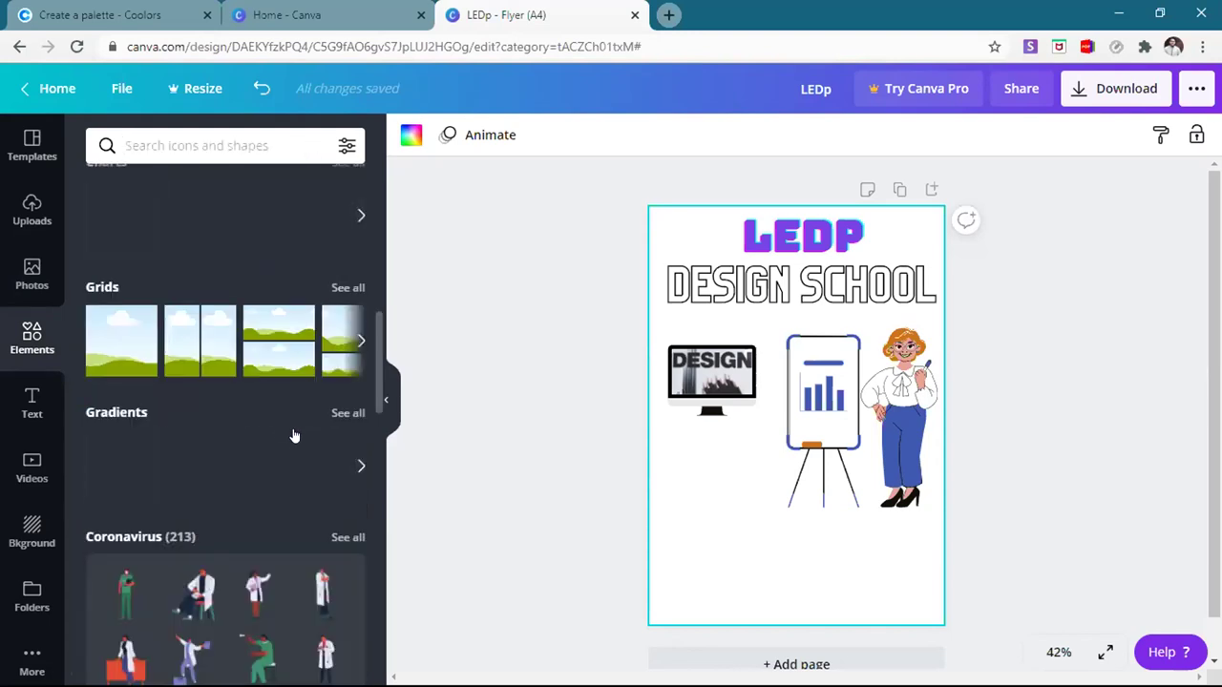
{"action": "scroll", "coordinate": [235, 363], "scroll_direction": "up", "scroll_amount": 2}
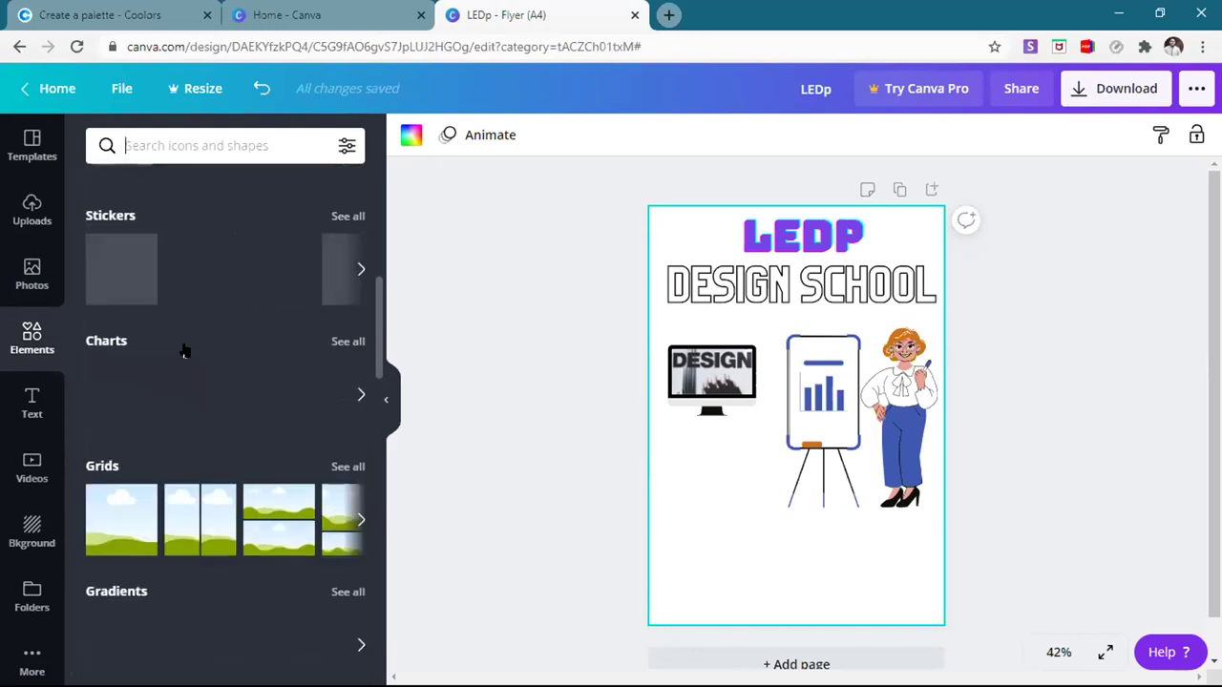
{"action": "scroll", "coordinate": [154, 321], "scroll_direction": "up", "scroll_amount": 4}
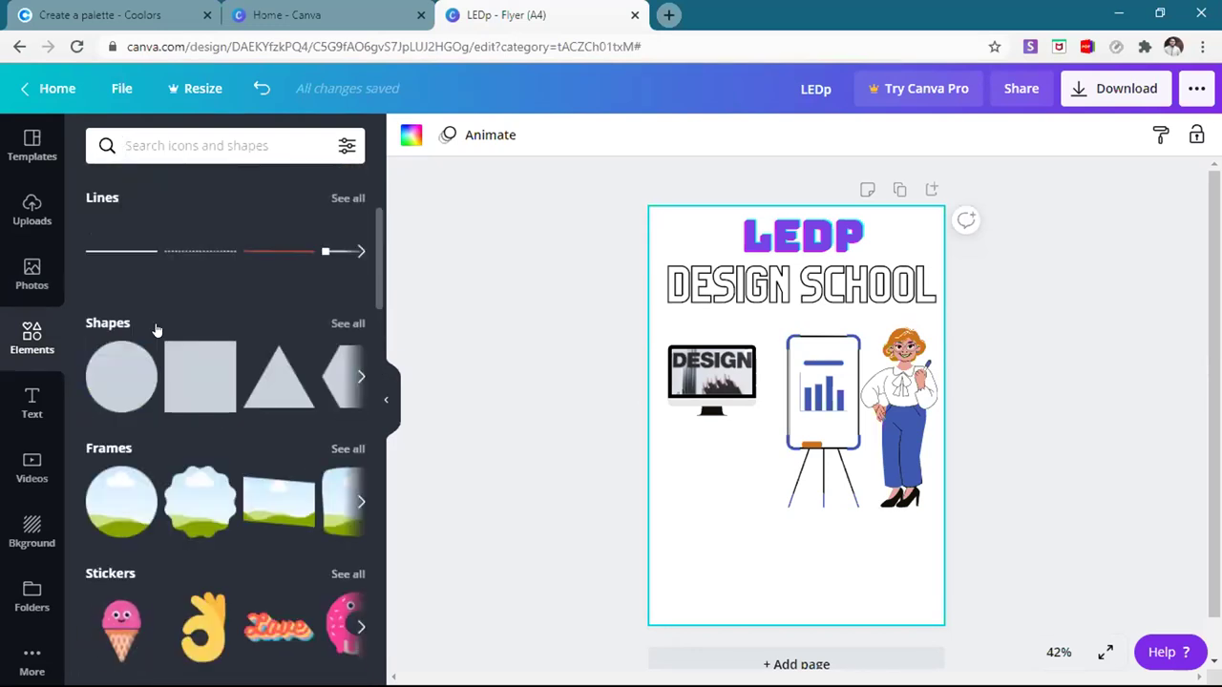
{"action": "left_click", "coordinate": [190, 384]}
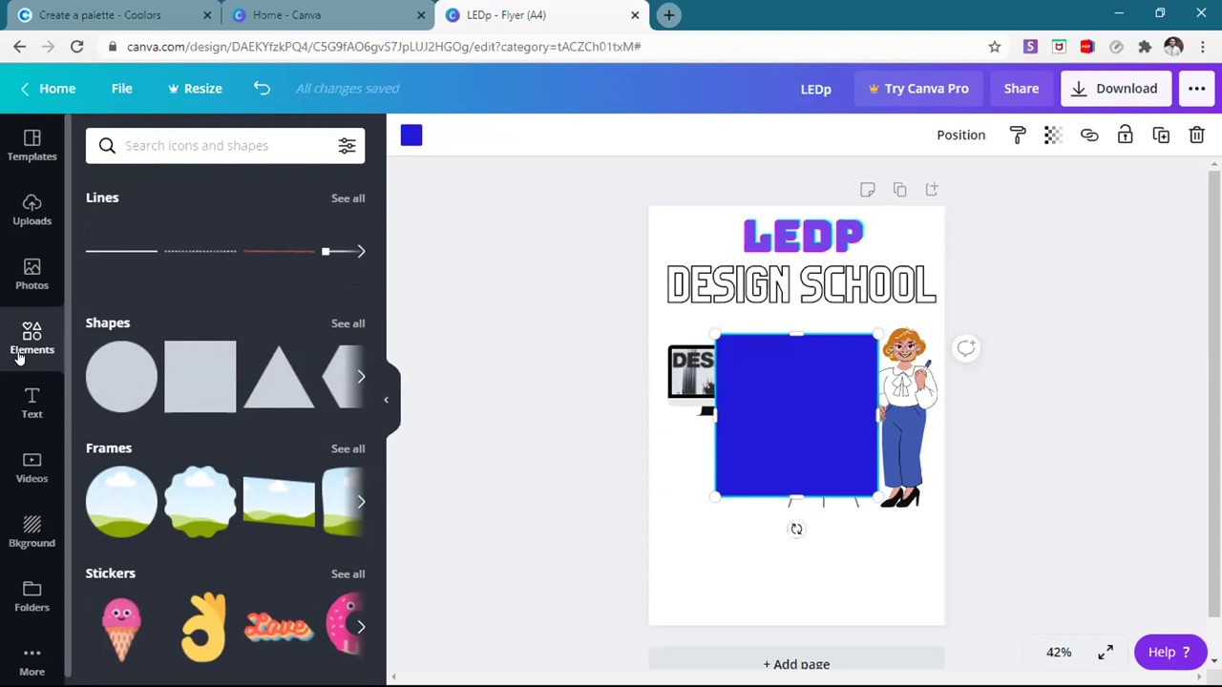
{"action": "scroll", "coordinate": [150, 285], "scroll_direction": "down", "scroll_amount": 3}
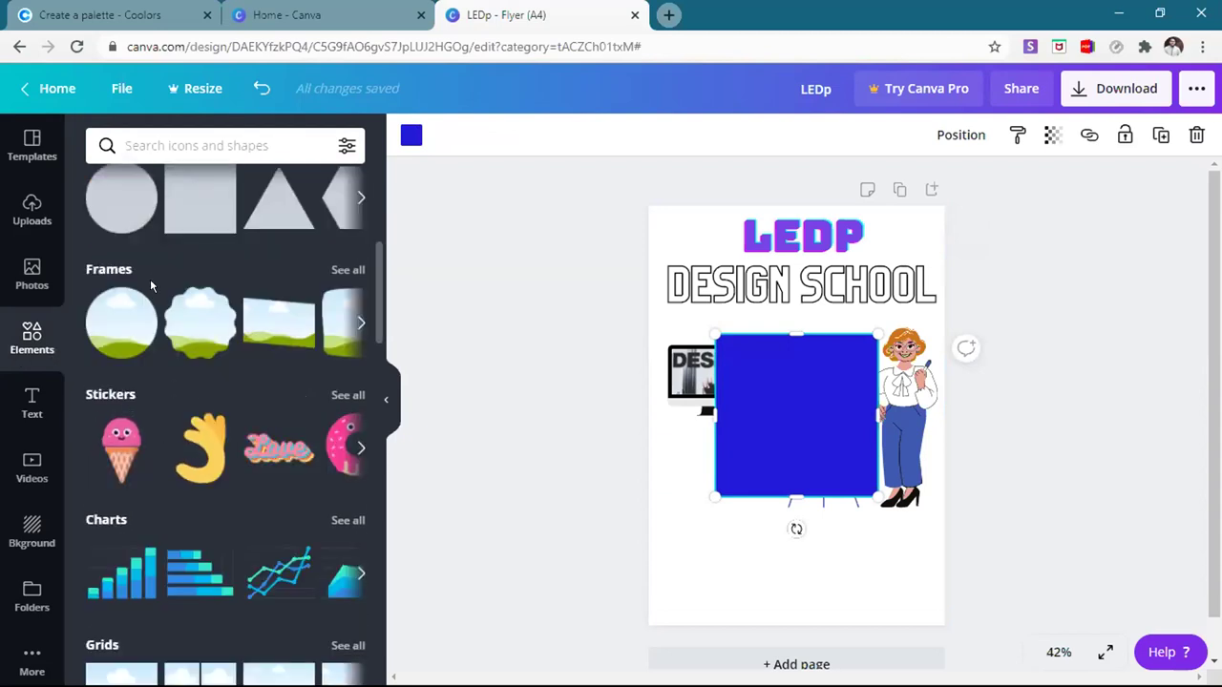
{"action": "scroll", "coordinate": [150, 284], "scroll_direction": "up", "scroll_amount": 4}
{"action": "scroll", "coordinate": [139, 220], "scroll_direction": "up", "scroll_amount": 1}
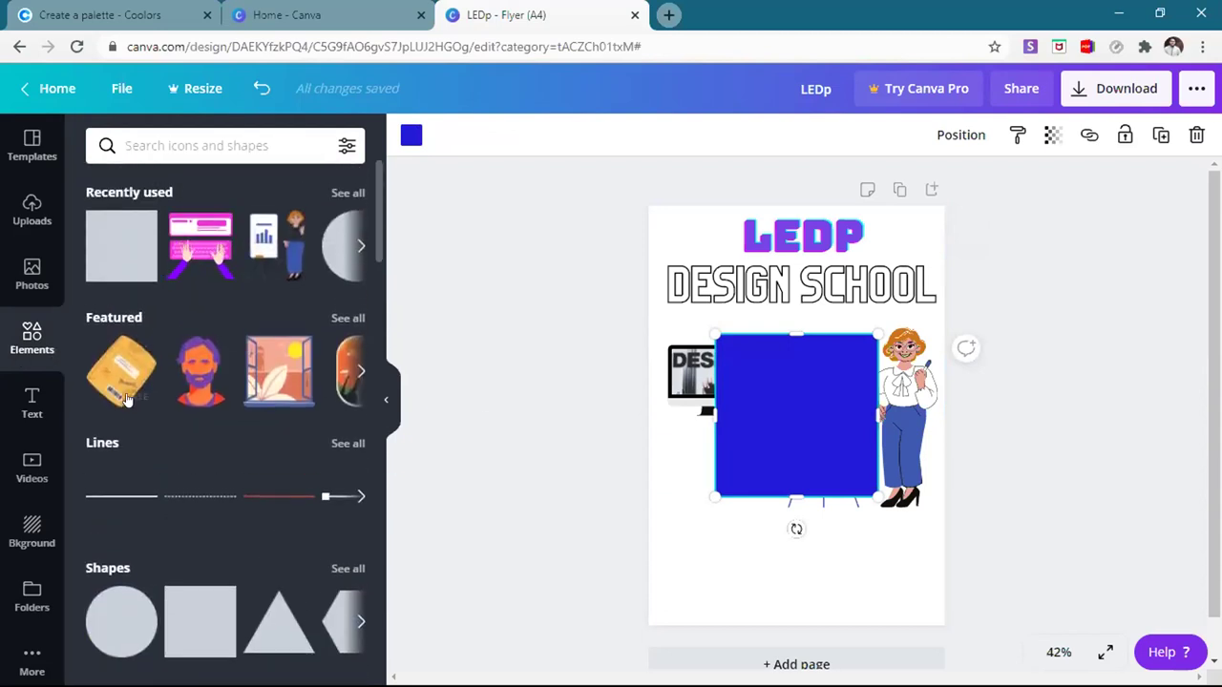
{"action": "scroll", "coordinate": [133, 401], "scroll_direction": "down", "scroll_amount": 7}
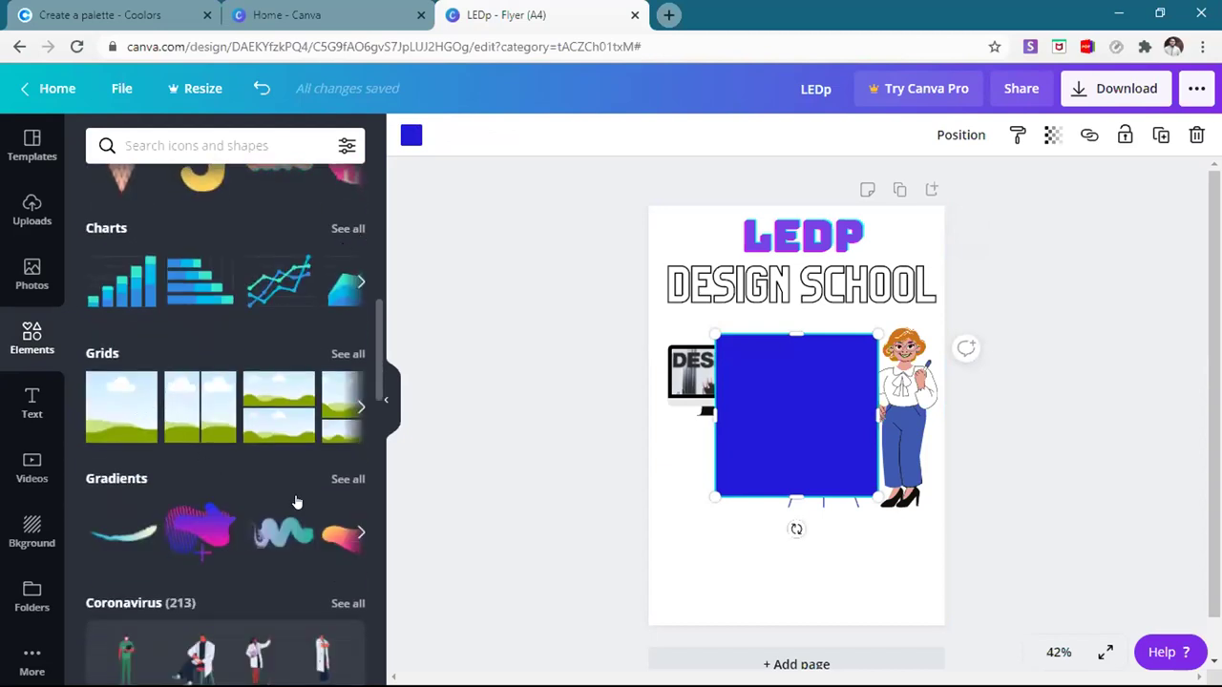
Reshape the blue square into a thin full-width bar along the page bottom.
{"action": "left_click_drag", "start_coordinate": [786, 447], "coordinate": [730, 567]}
{"action": "left_click_drag", "start_coordinate": [732, 477], "coordinate": [753, 573]}
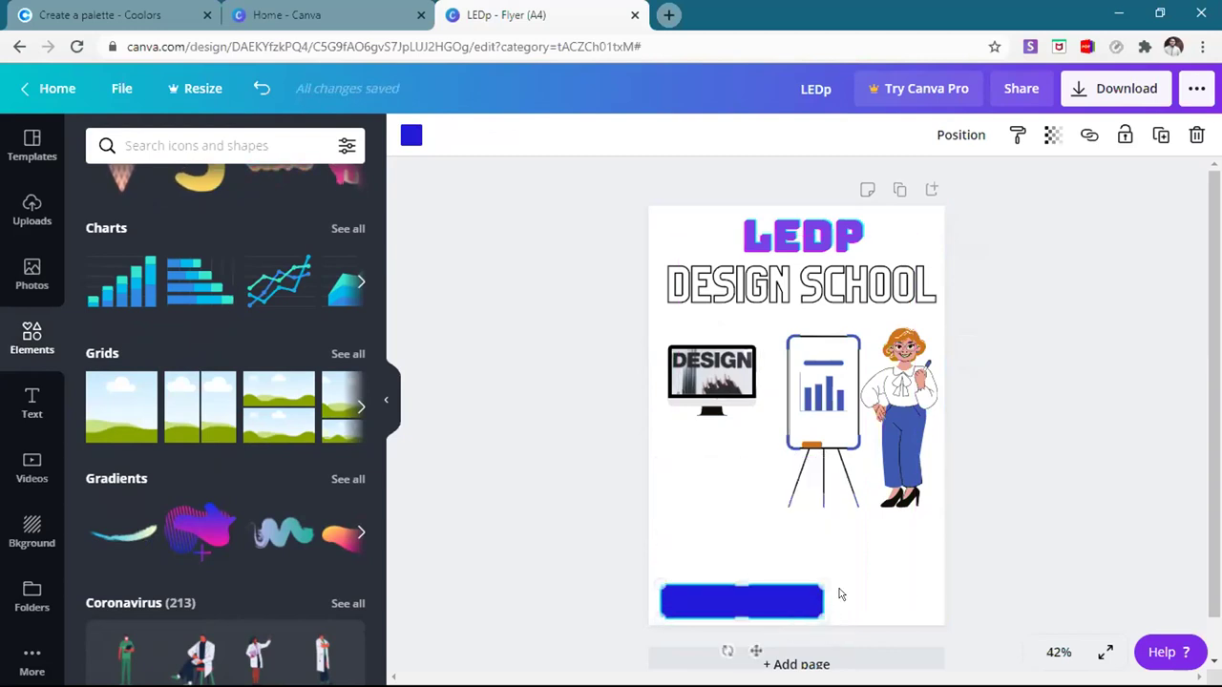
{"action": "left_click_drag", "start_coordinate": [838, 580], "coordinate": [959, 594]}
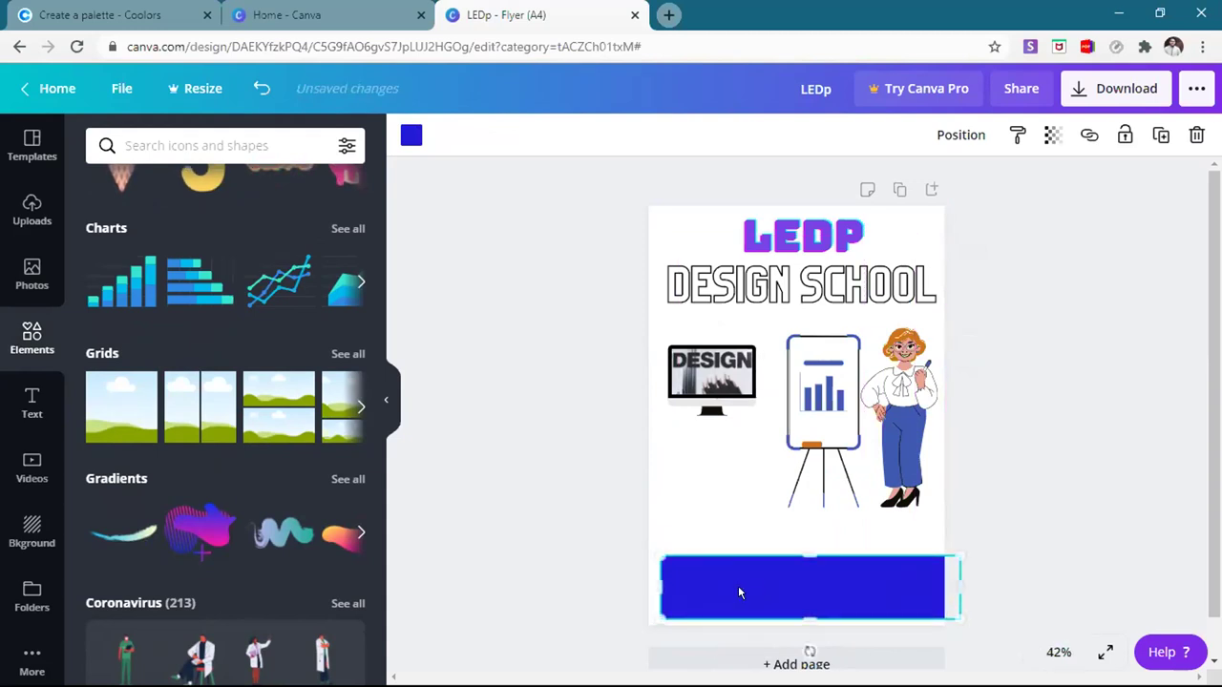
{"action": "left_click_drag", "start_coordinate": [818, 580], "coordinate": [799, 586]}
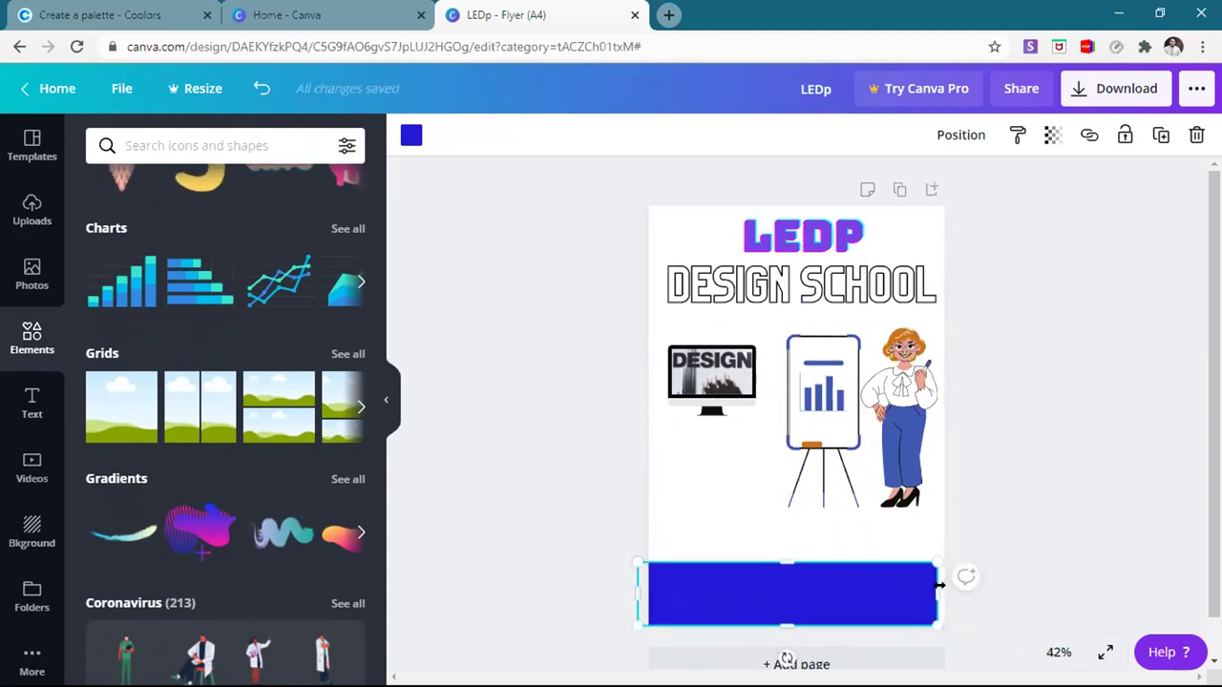
{"action": "left_click_drag", "start_coordinate": [952, 588], "coordinate": [958, 588]}
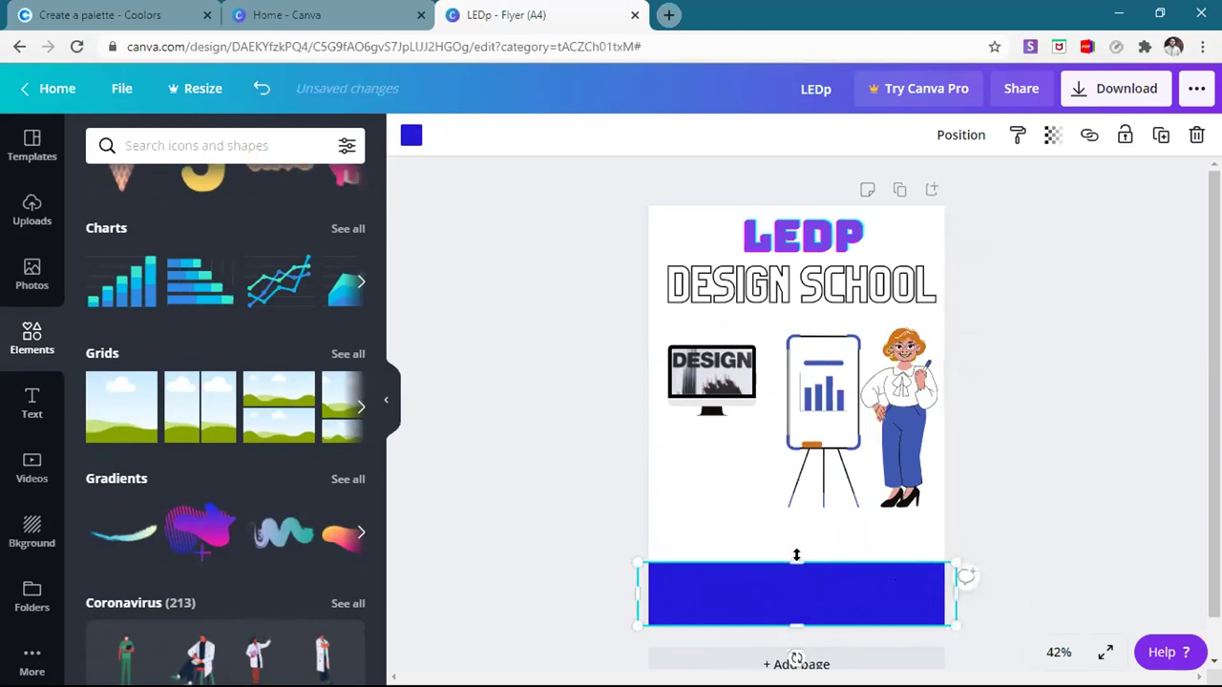
{"action": "left_click_drag", "start_coordinate": [799, 567], "coordinate": [801, 586]}
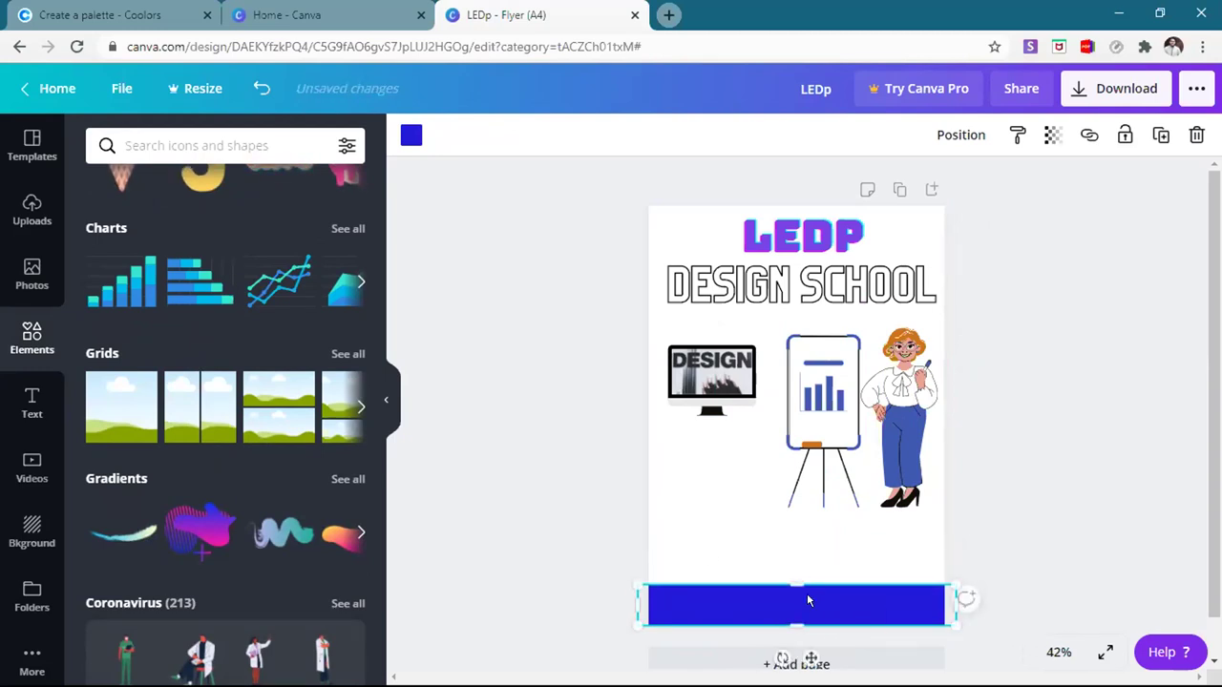
Recolour the bottom bar Violet from Default Colors.
{"action": "left_click", "coordinate": [410, 136]}
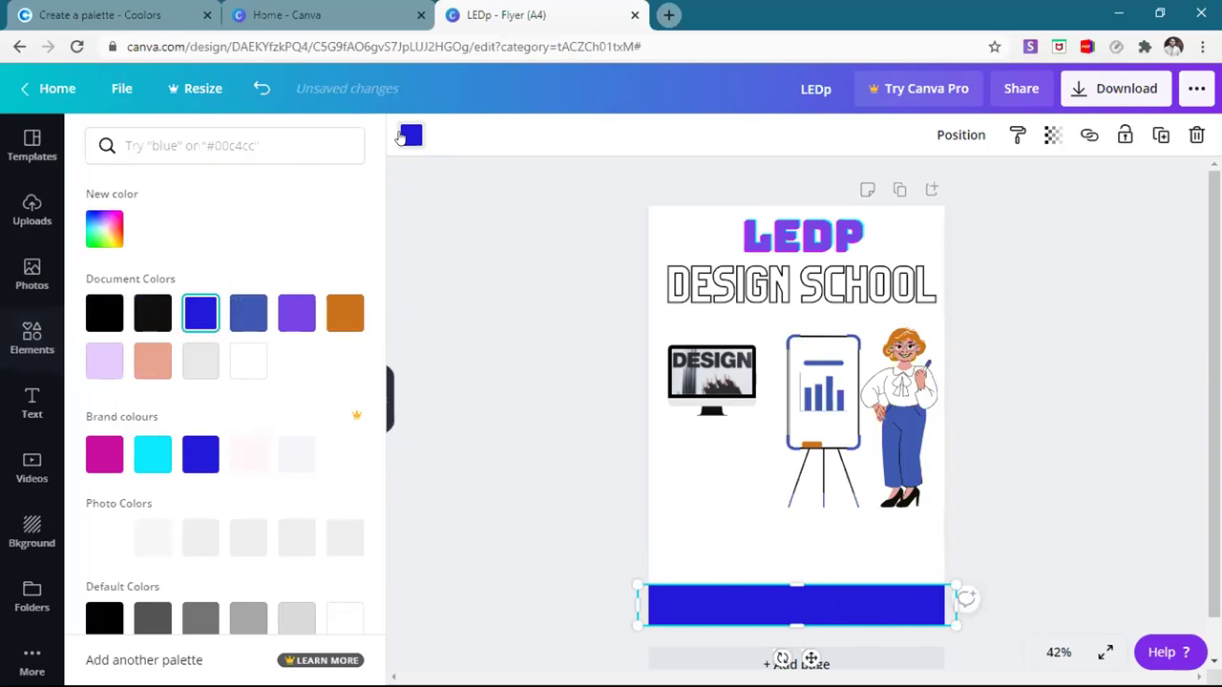
{"action": "scroll", "coordinate": [177, 358], "scroll_direction": "down", "scroll_amount": 2}
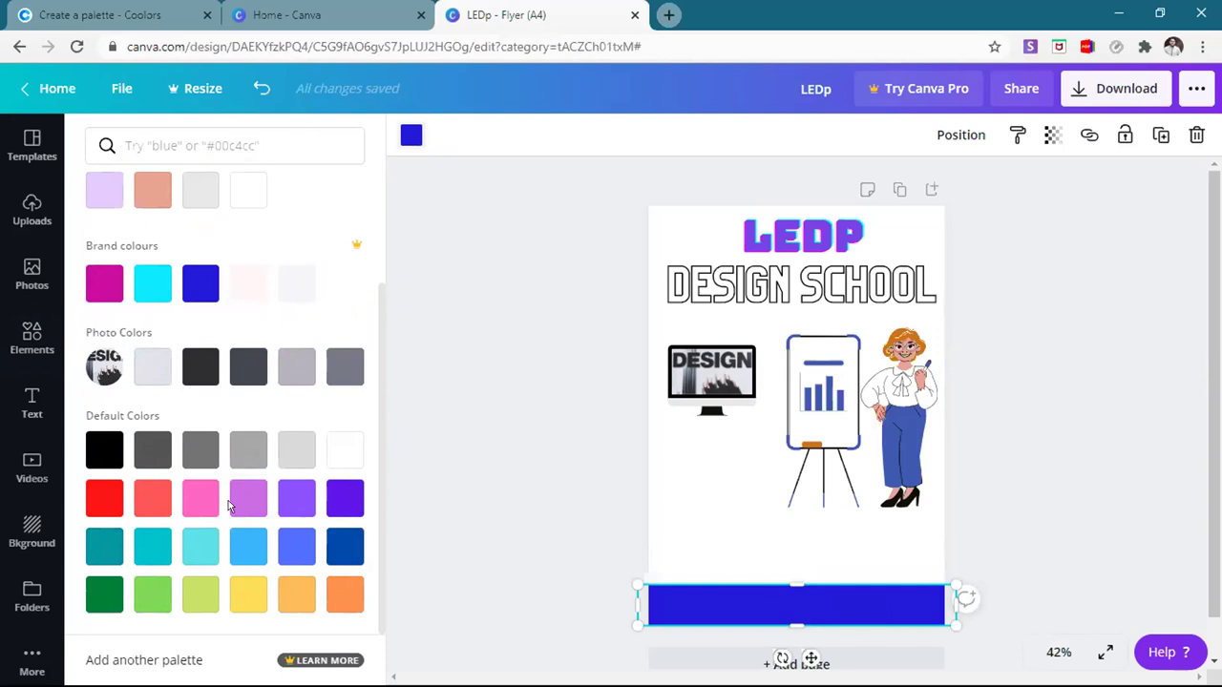
{"action": "left_click", "coordinate": [346, 501]}
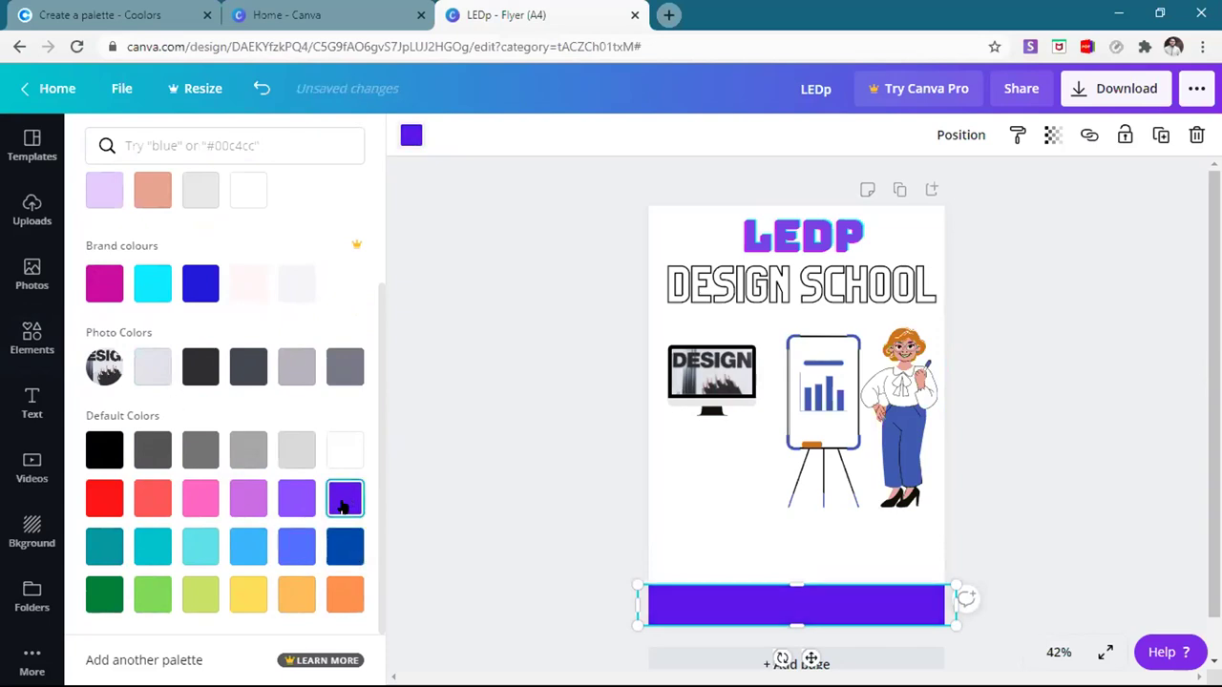
{"action": "left_click", "coordinate": [671, 517]}
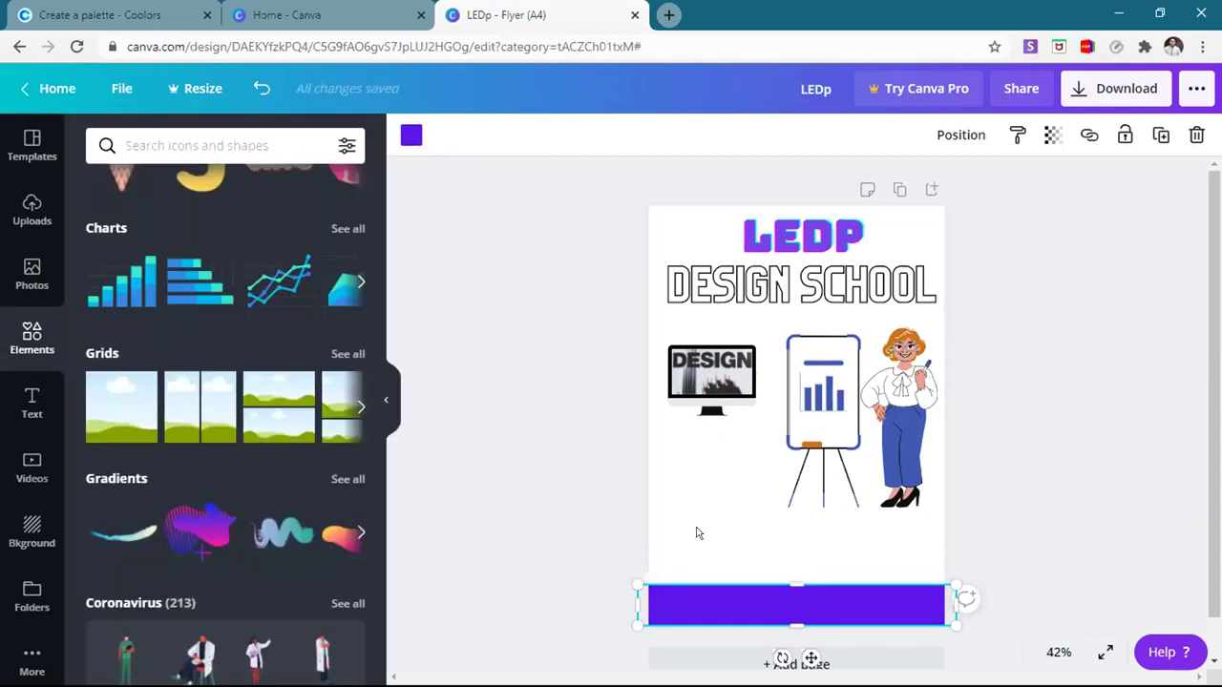
{"action": "left_click", "coordinate": [743, 542]}
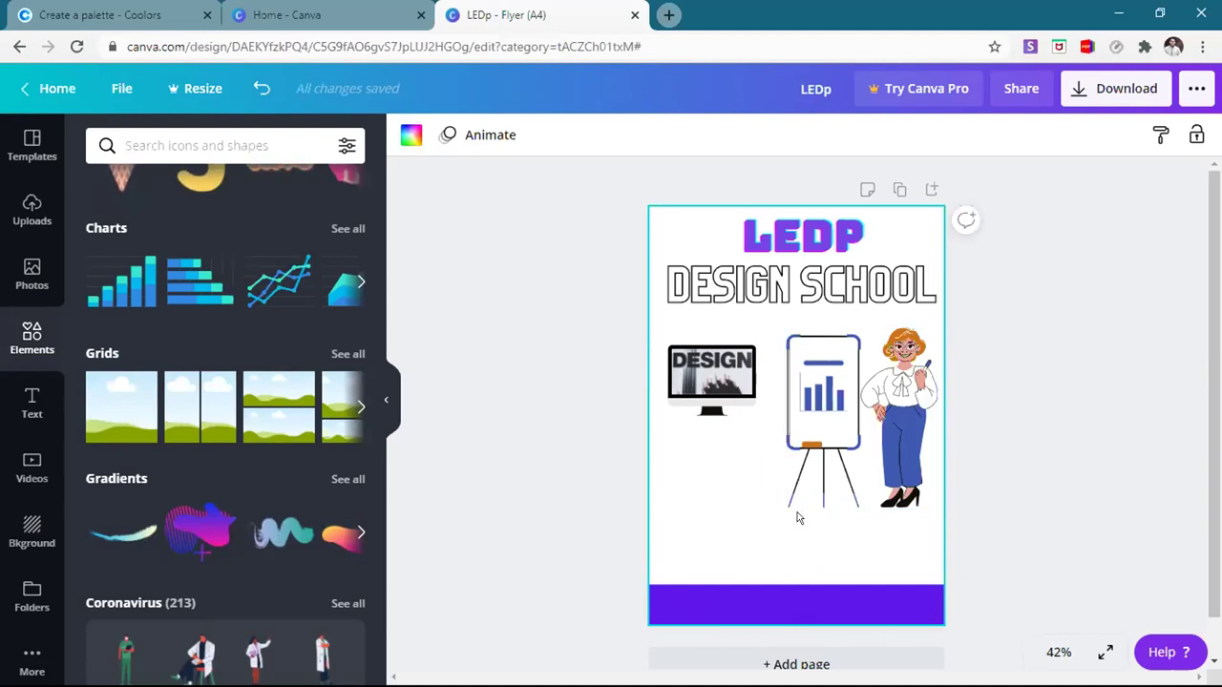
Collapse the side panel and preview the whole flyer full screen.
{"action": "scroll", "coordinate": [196, 528], "scroll_direction": "down", "scroll_amount": 1}
{"action": "scroll", "coordinate": [197, 527], "scroll_direction": "down", "scroll_amount": 3}
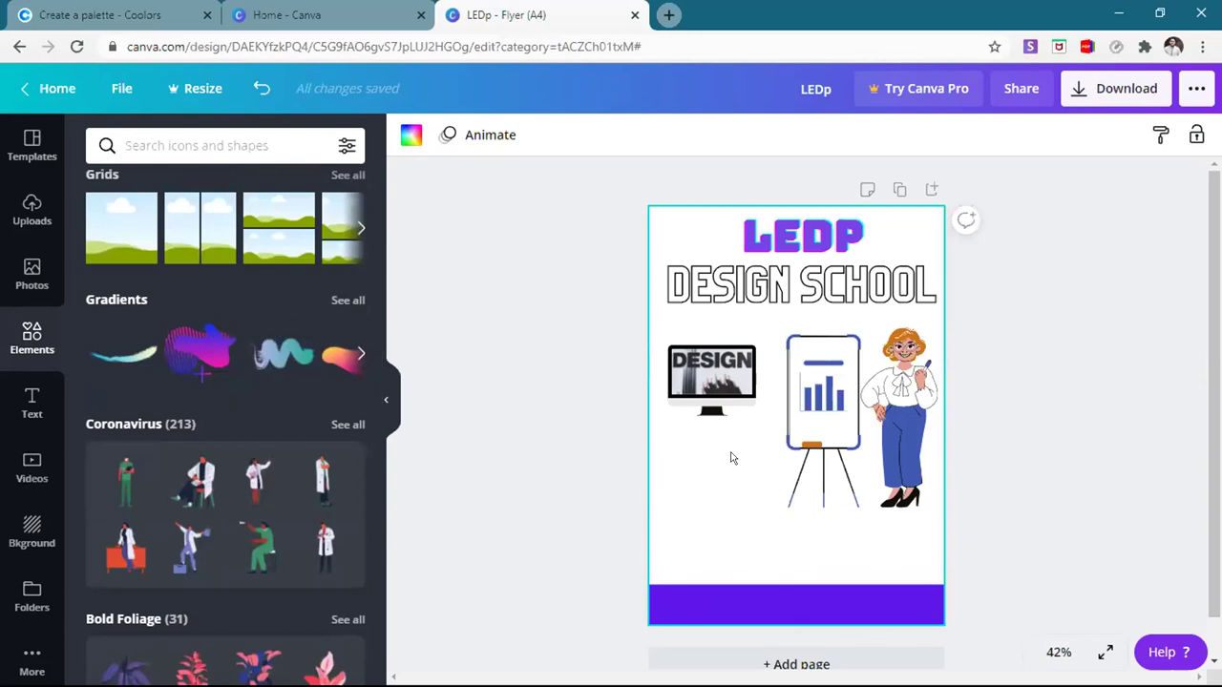
{"action": "left_click", "coordinate": [389, 403]}
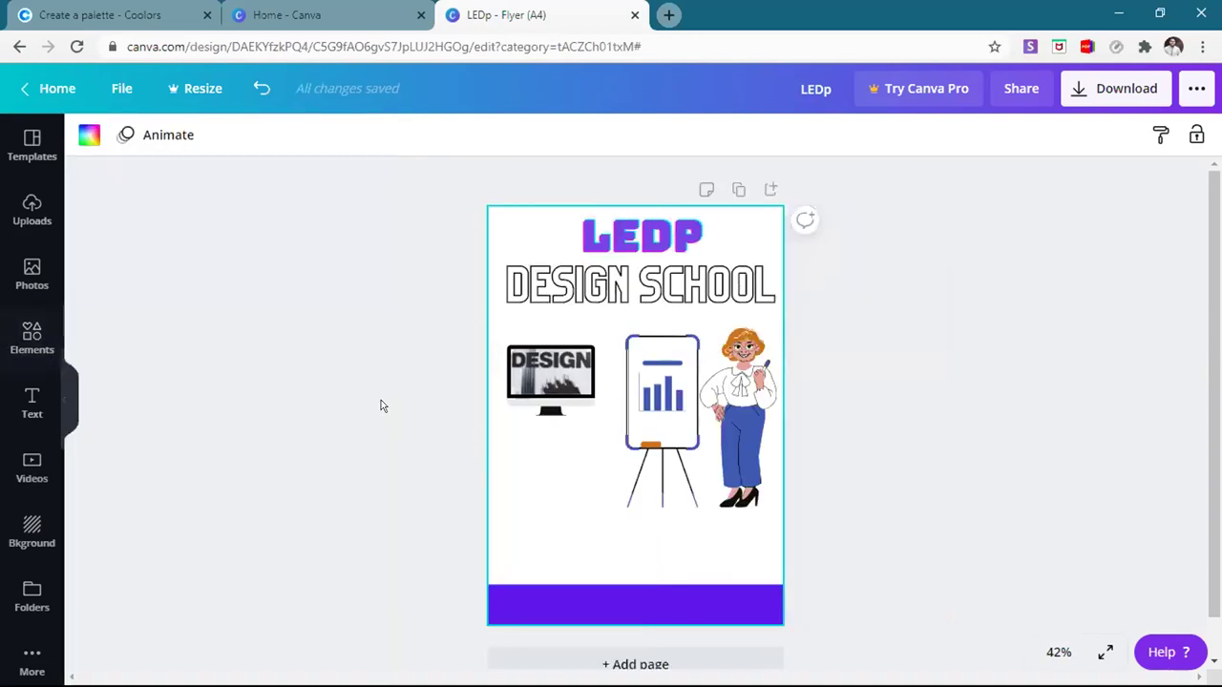
{"action": "left_click", "coordinate": [1105, 652]}
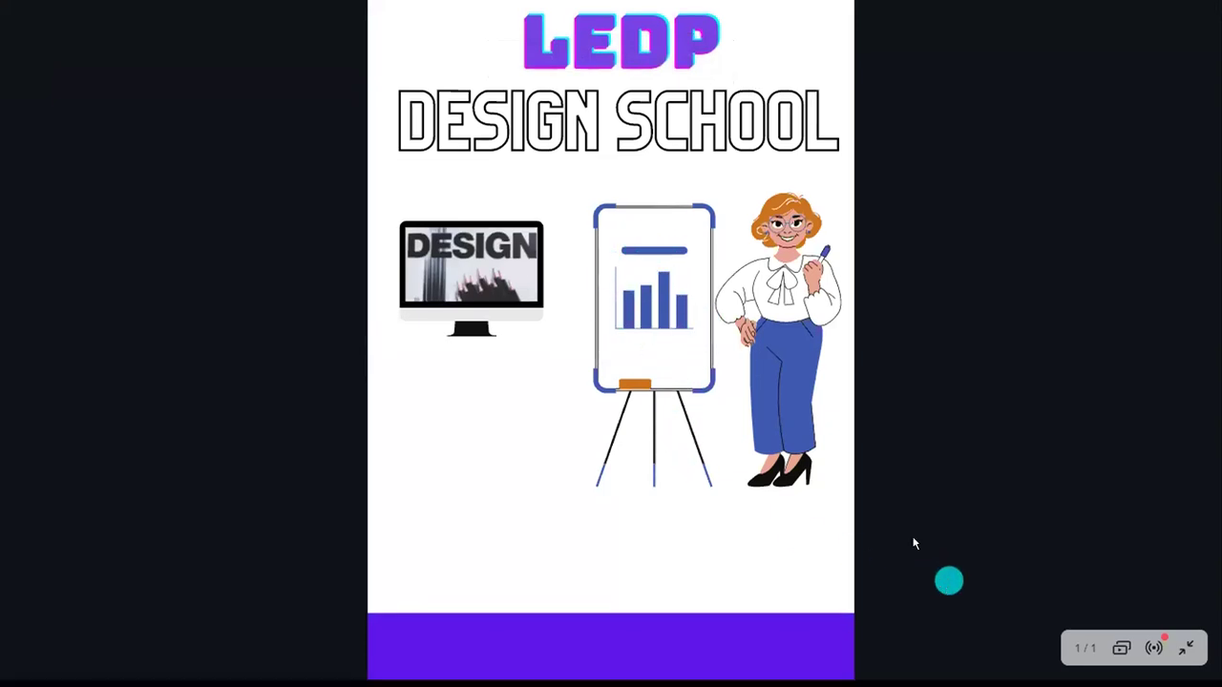
{"action": "key", "text": "Escape"}
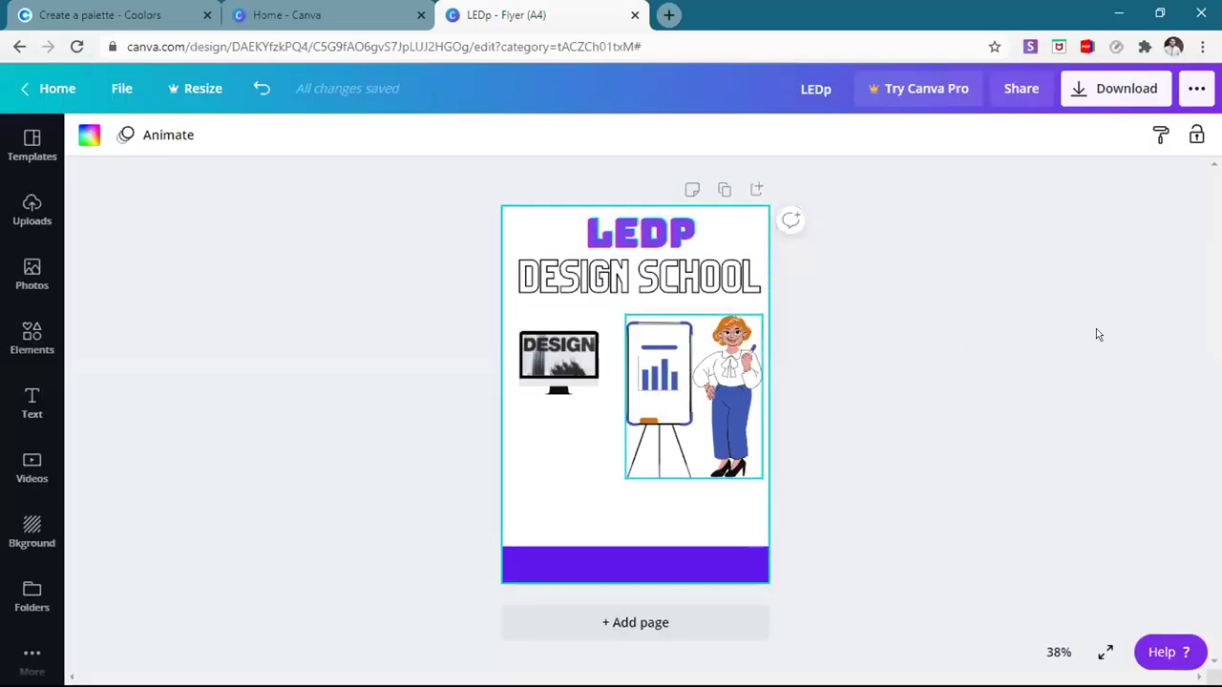
Zoom to 100% and back out to fit the page, then select the presenter illustration.
{"action": "key", "text": "ctrl+0"}
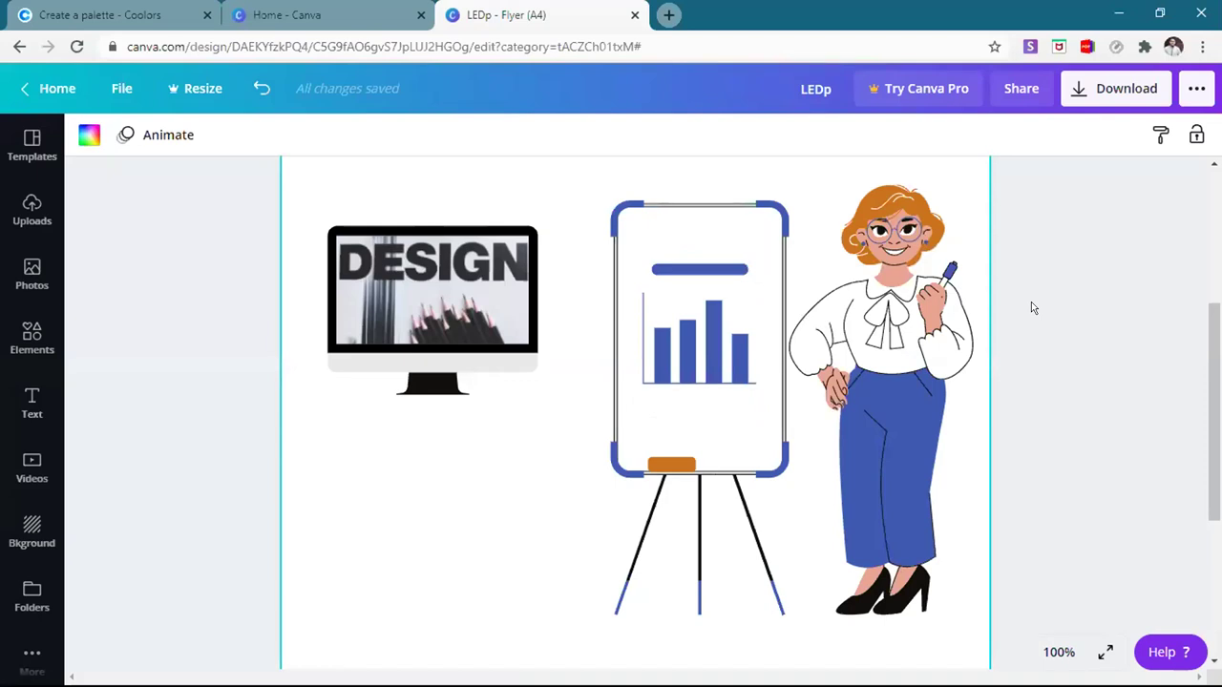
{"action": "key", "text": "ctrl+minus"}
{"action": "key", "text": "ctrl+minus"}
{"action": "key", "text": "ctrl+minus"}
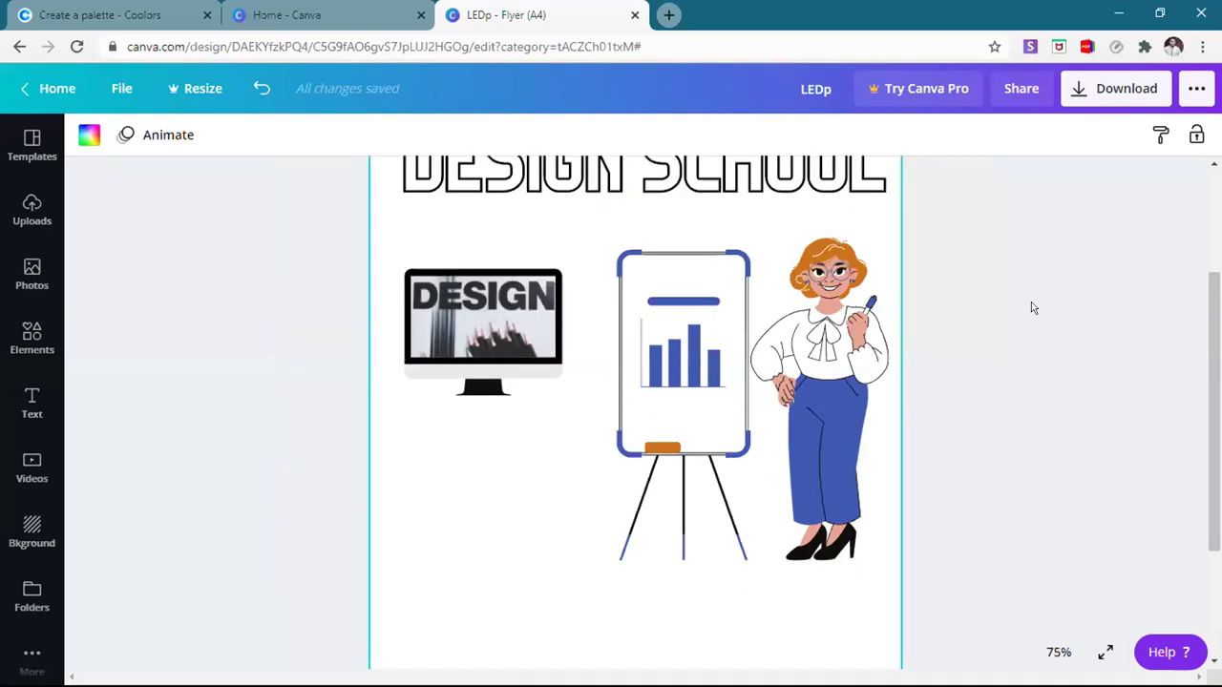
{"action": "key", "text": "ctrl+minus"}
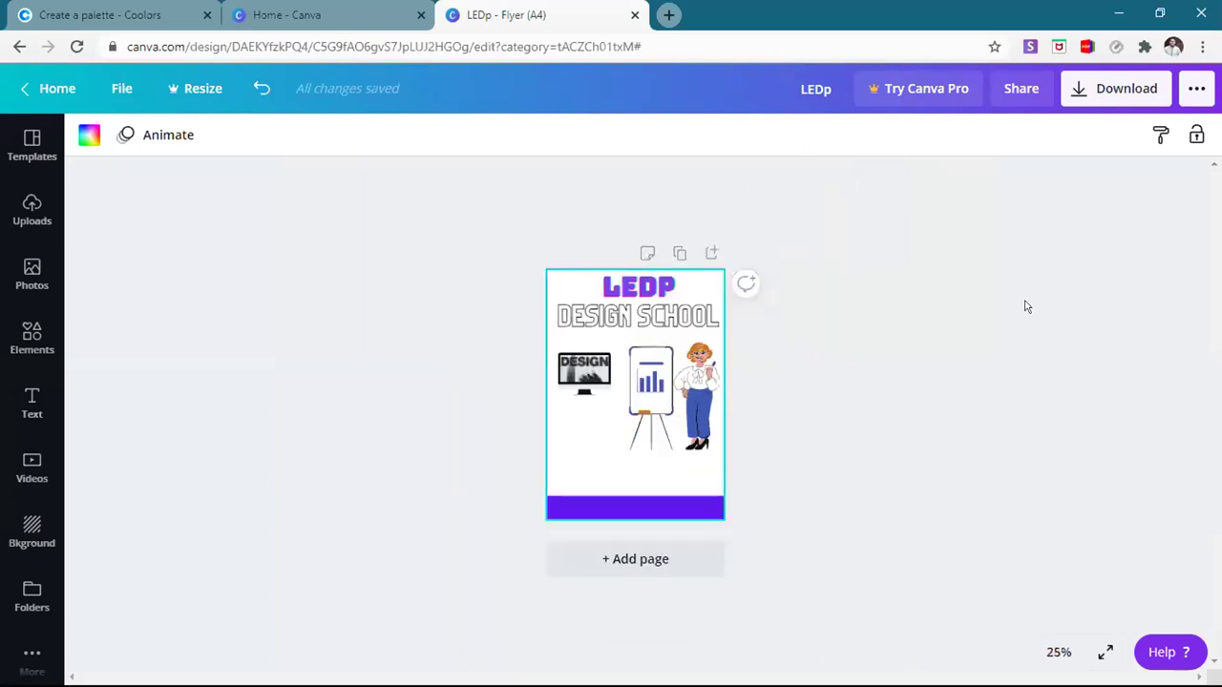
{"action": "key", "text": "ctrl+plus"}
{"action": "key", "text": "ctrl+plus"}
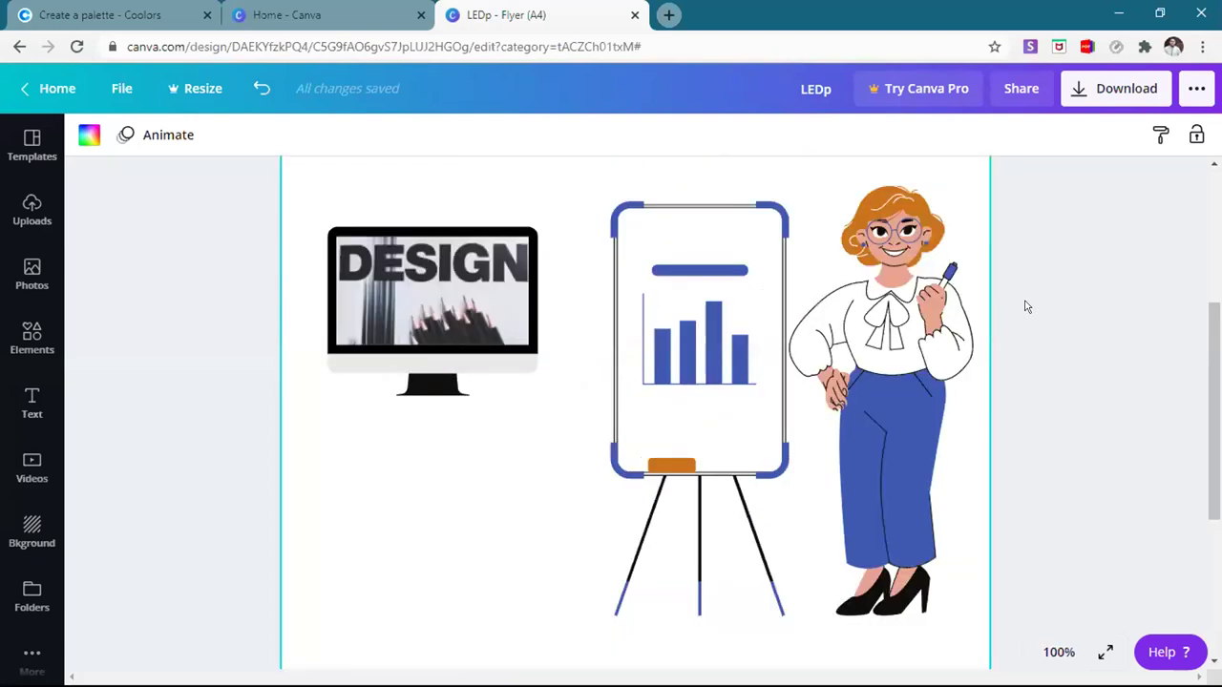
{"action": "key", "text": "ctrl+minus"}
{"action": "key", "text": "ctrl+minus"}
{"action": "key", "text": "ctrl+minus"}
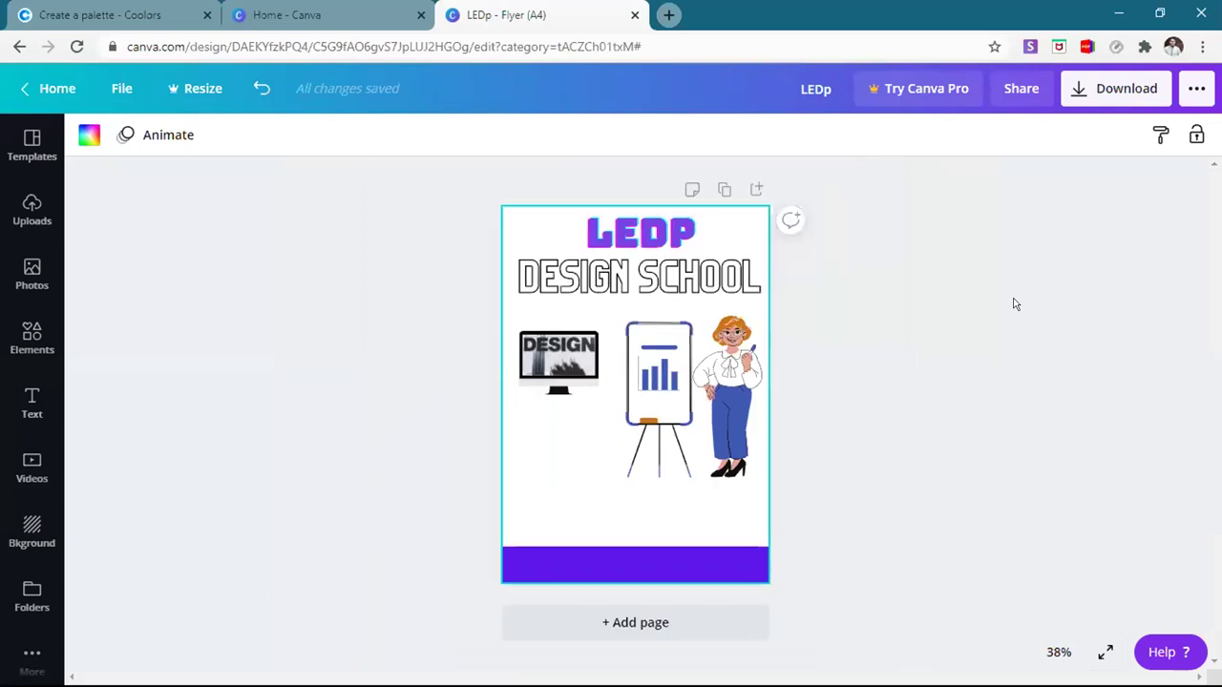
{"action": "left_click", "coordinate": [672, 365]}
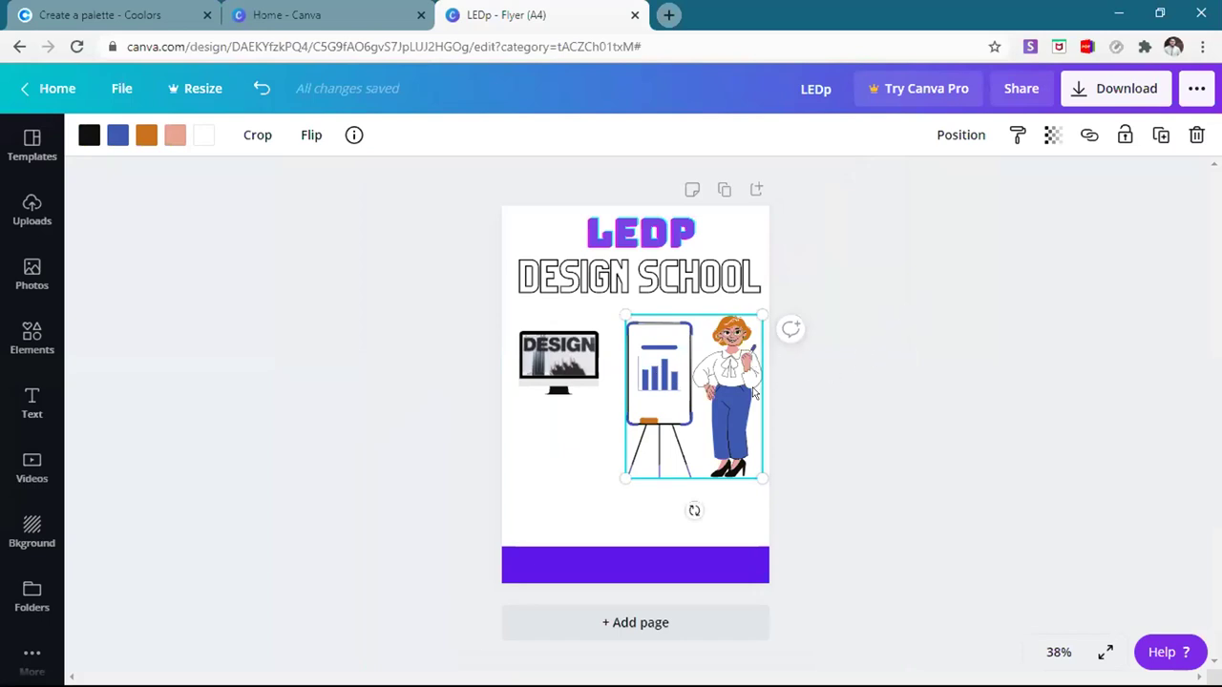
{"action": "left_click", "coordinate": [247, 137]}
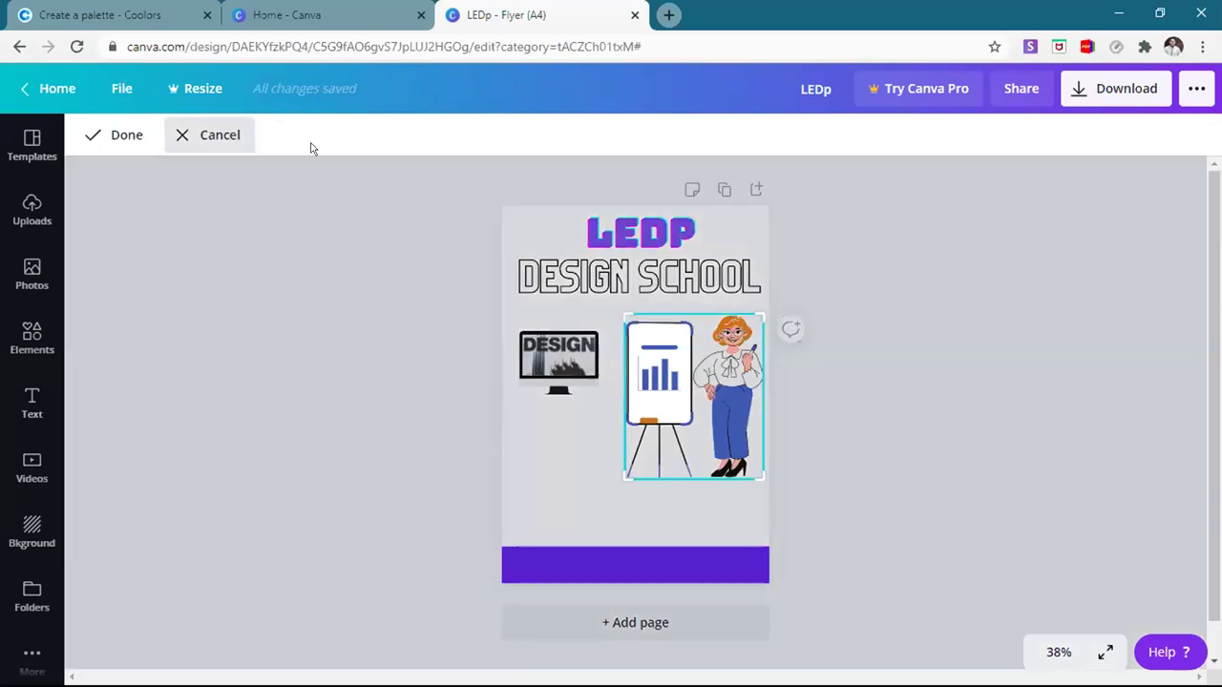
{"action": "left_click_drag", "start_coordinate": [626, 316], "coordinate": [687, 305]}
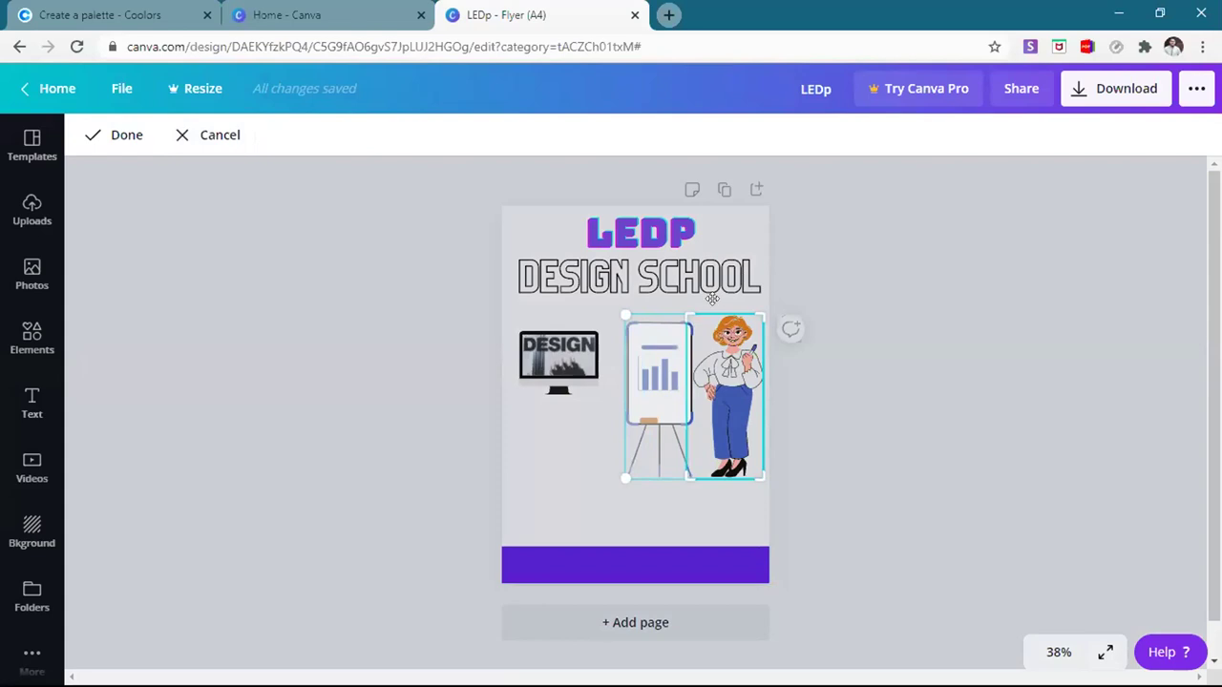
{"action": "left_click_drag", "start_coordinate": [680, 314], "coordinate": [689, 313]}
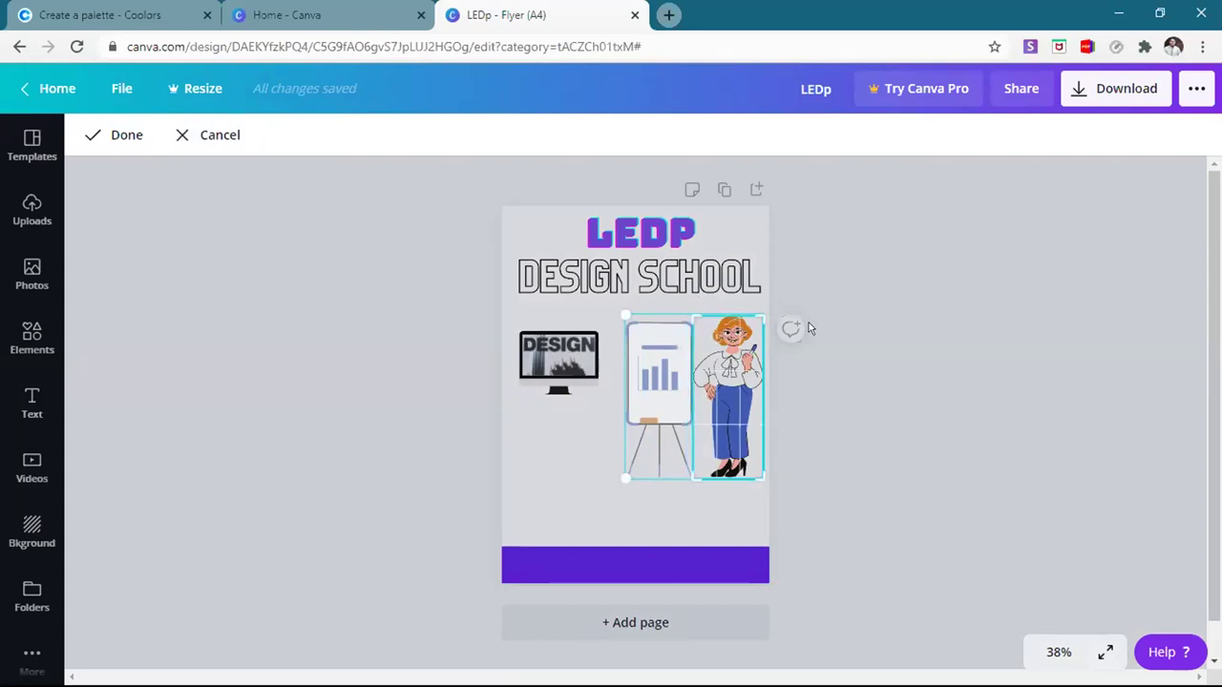
{"action": "left_click", "coordinate": [808, 329]}
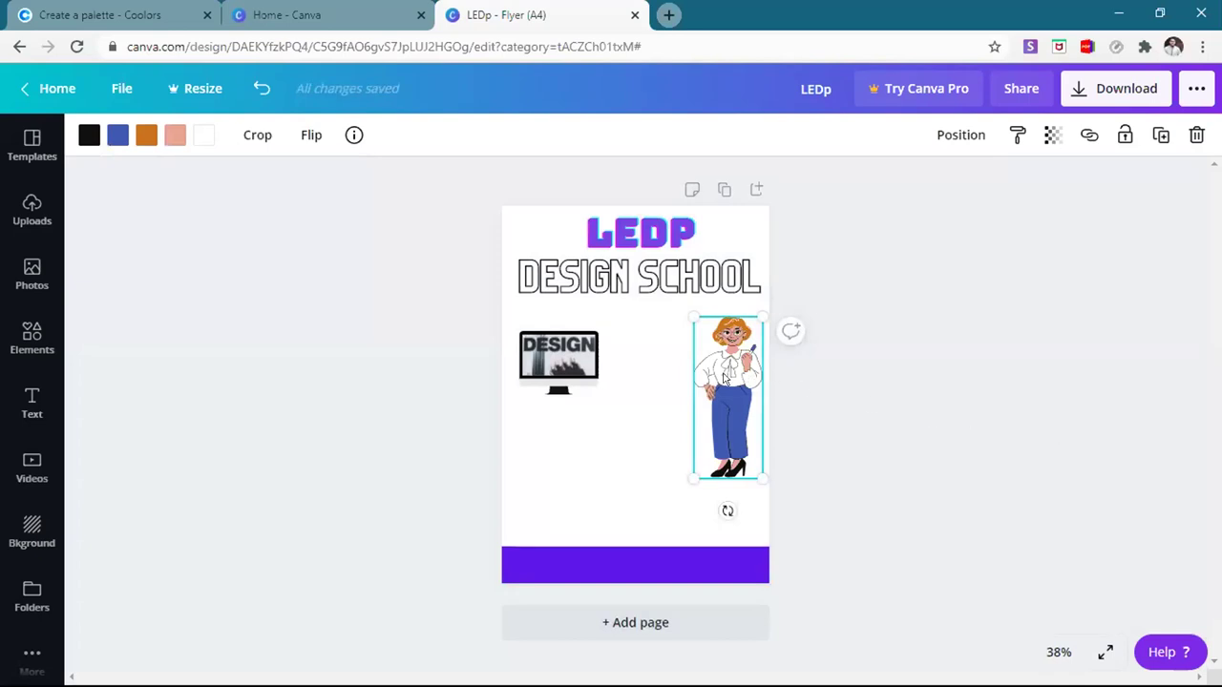
{"action": "key", "text": "ctrl+z"}
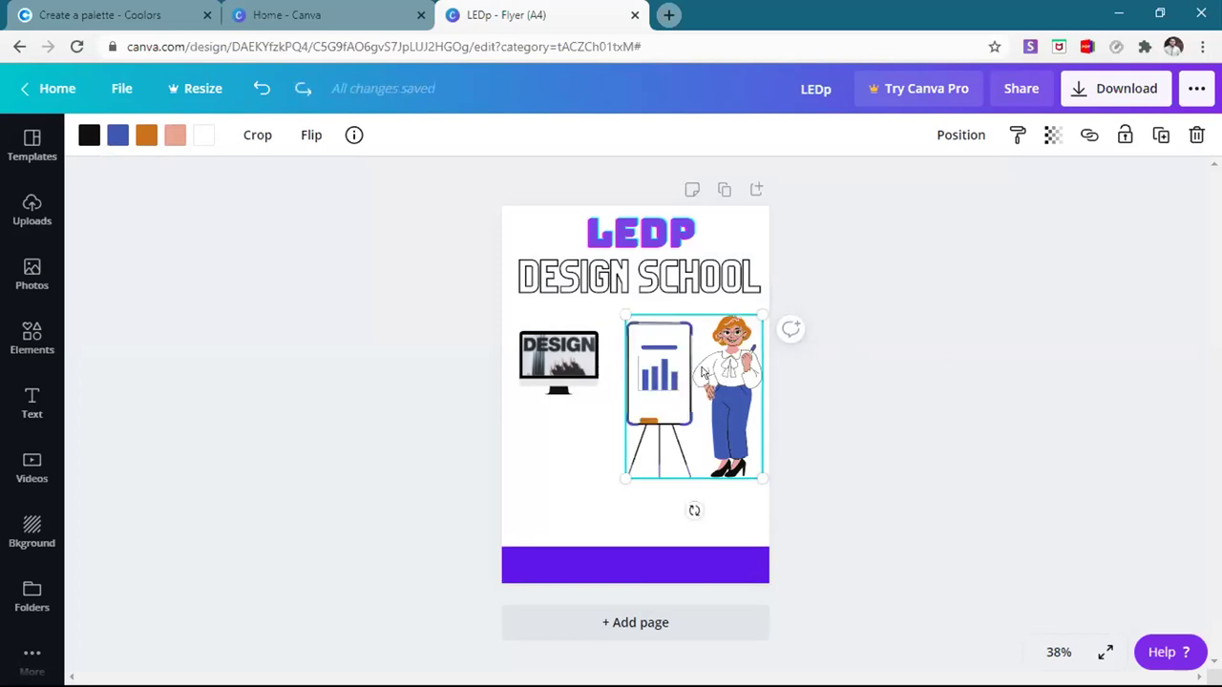
{"action": "left_click", "coordinate": [311, 135]}
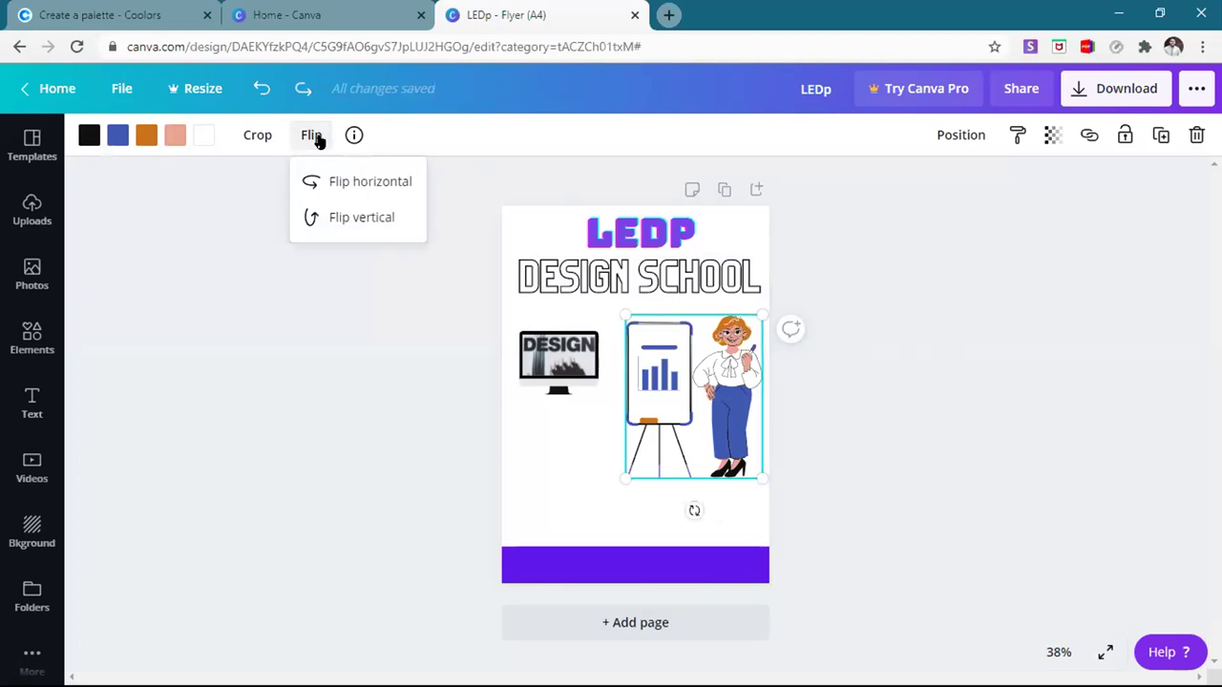
{"action": "left_click", "coordinate": [350, 181]}
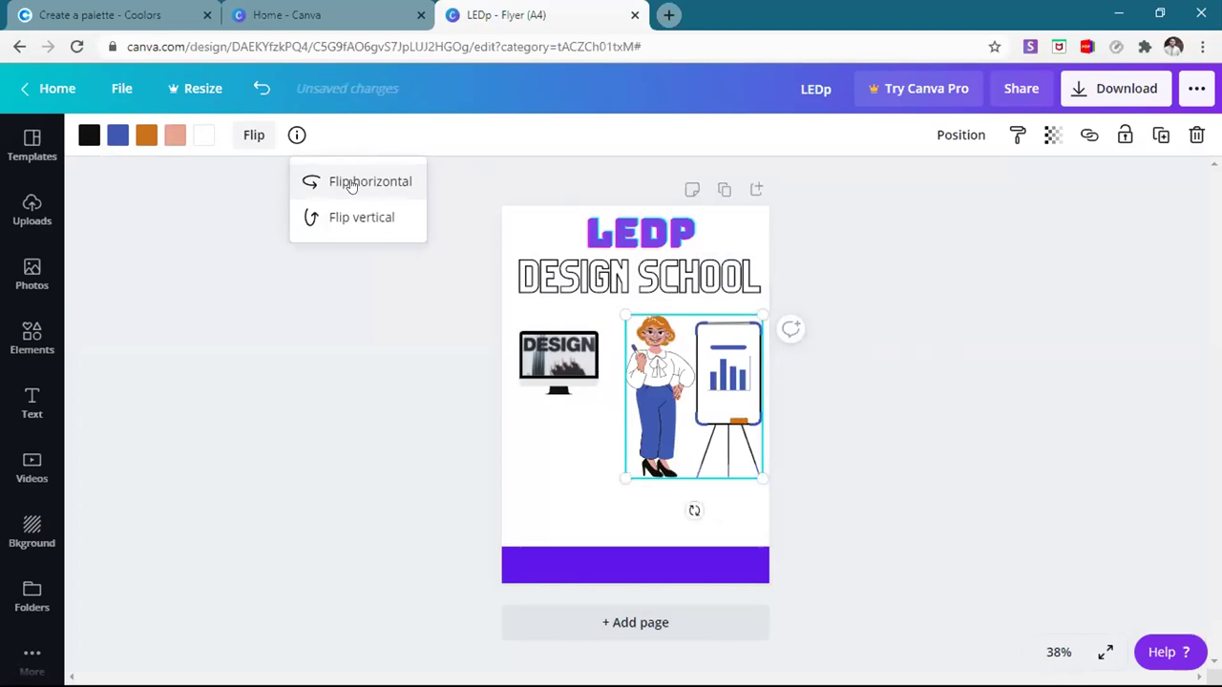
{"action": "left_click", "coordinate": [350, 182]}
{"action": "left_click", "coordinate": [351, 182]}
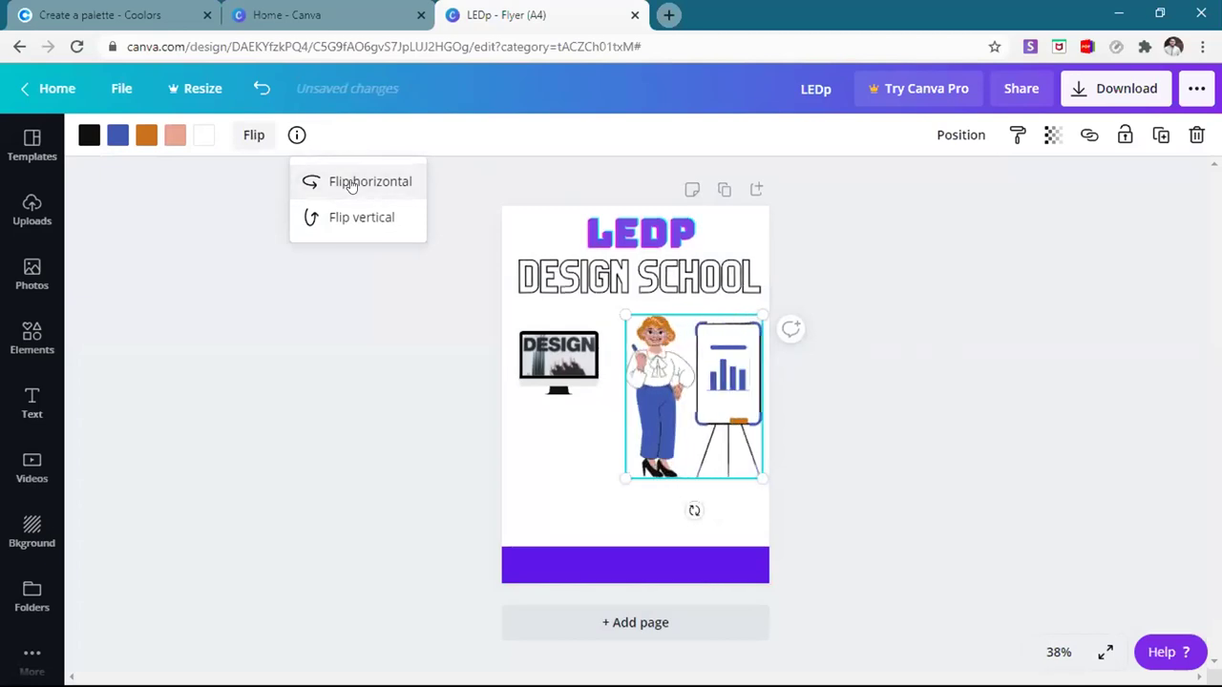
{"action": "left_click", "coordinate": [363, 213]}
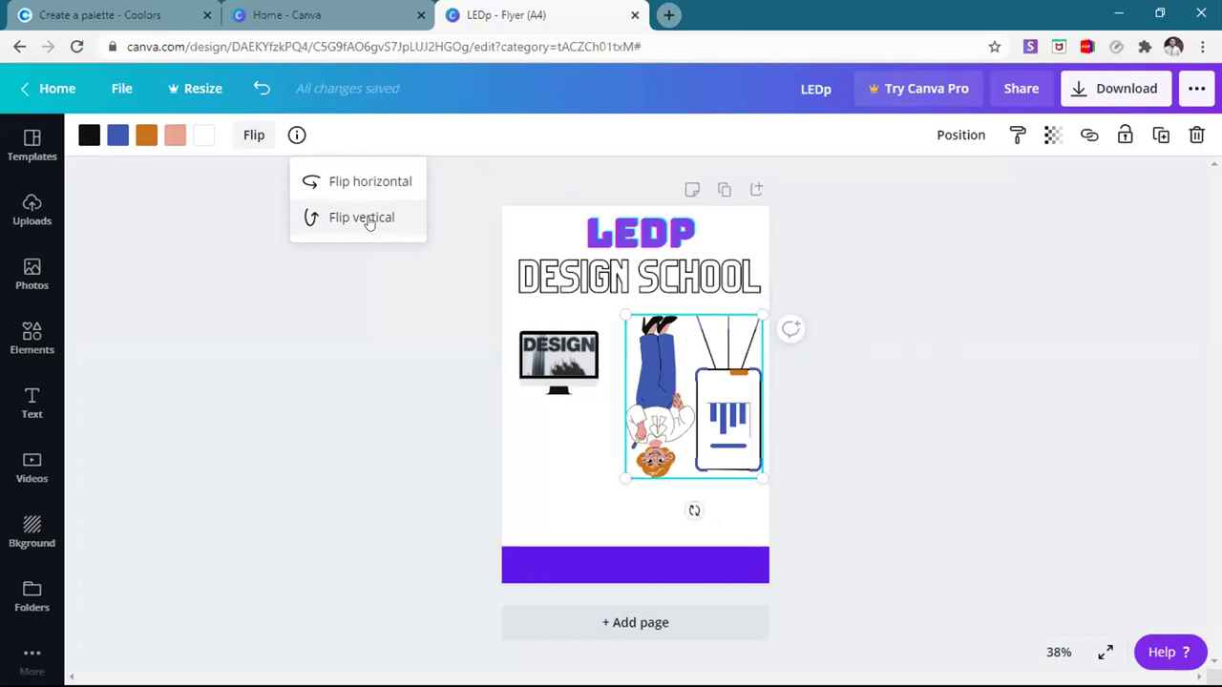
{"action": "left_click", "coordinate": [368, 222]}
{"action": "left_click", "coordinate": [980, 318]}
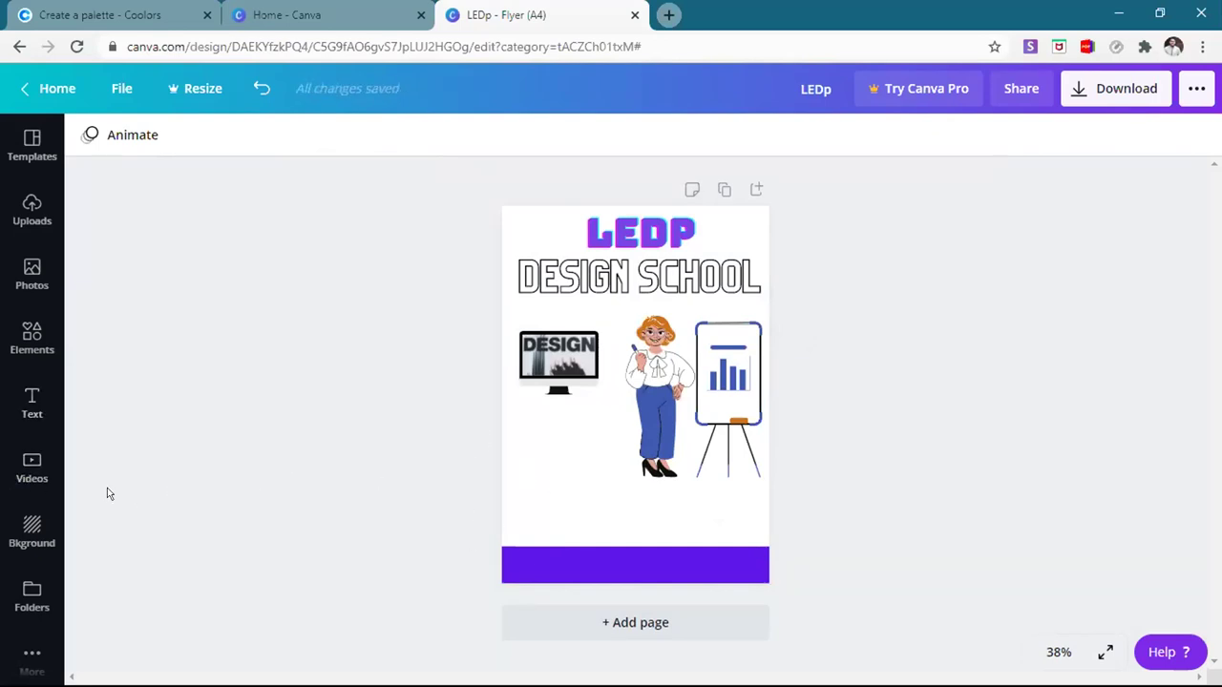
Try black, blue, lavender, deep blue, red and white page background colours.
{"action": "left_click", "coordinate": [29, 541]}
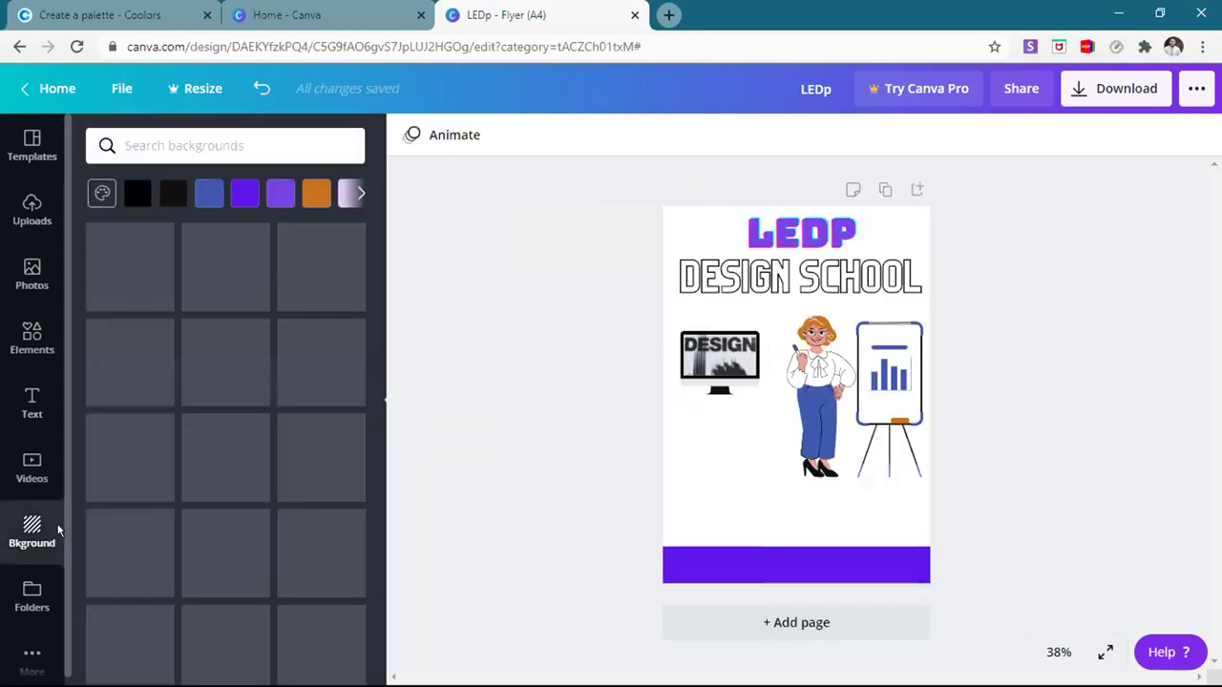
{"action": "left_click", "coordinate": [160, 199]}
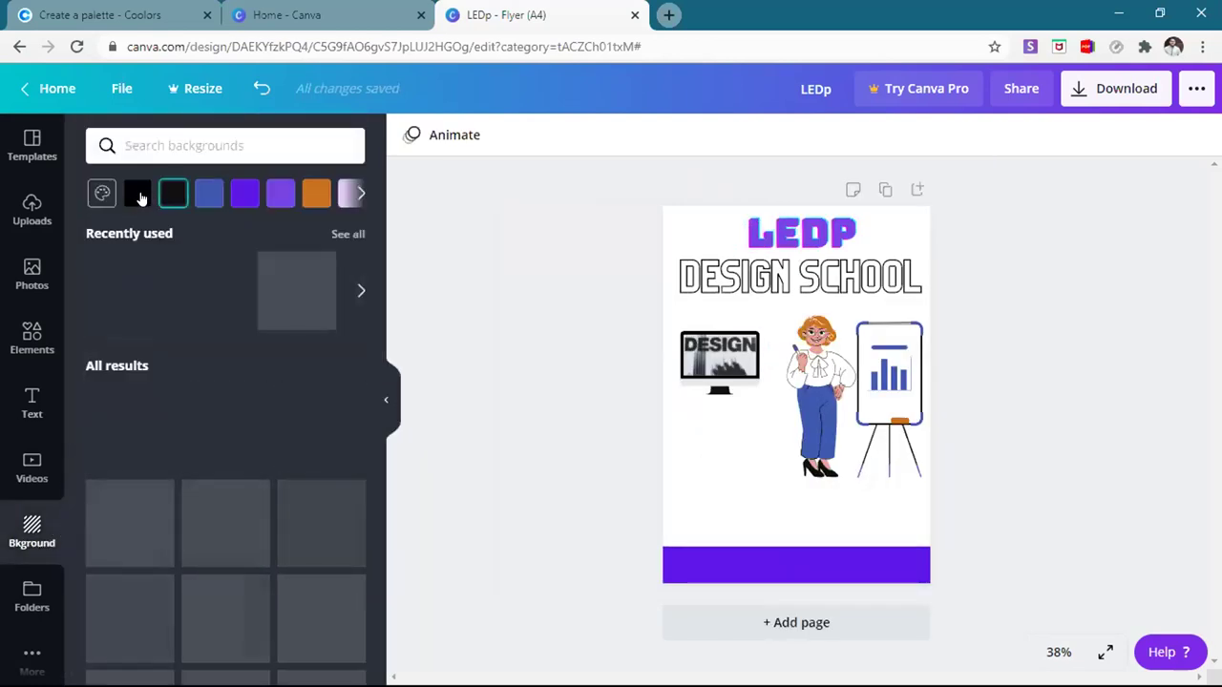
{"action": "left_click", "coordinate": [200, 202]}
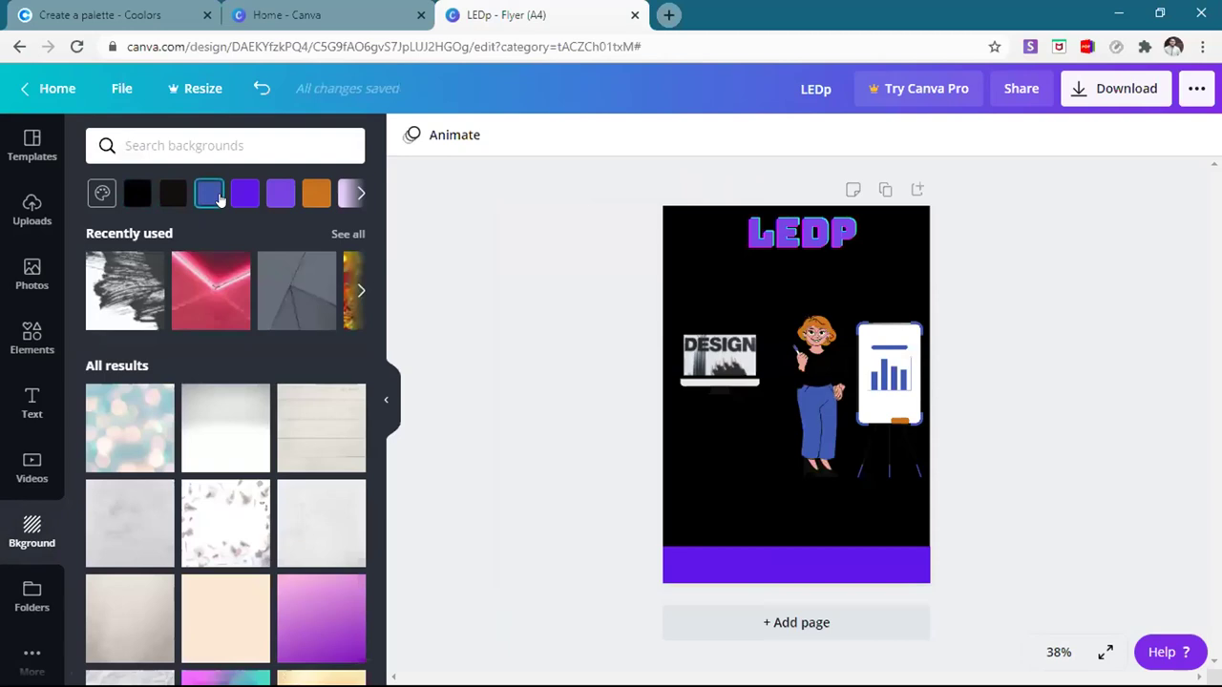
{"action": "left_click", "coordinate": [344, 198]}
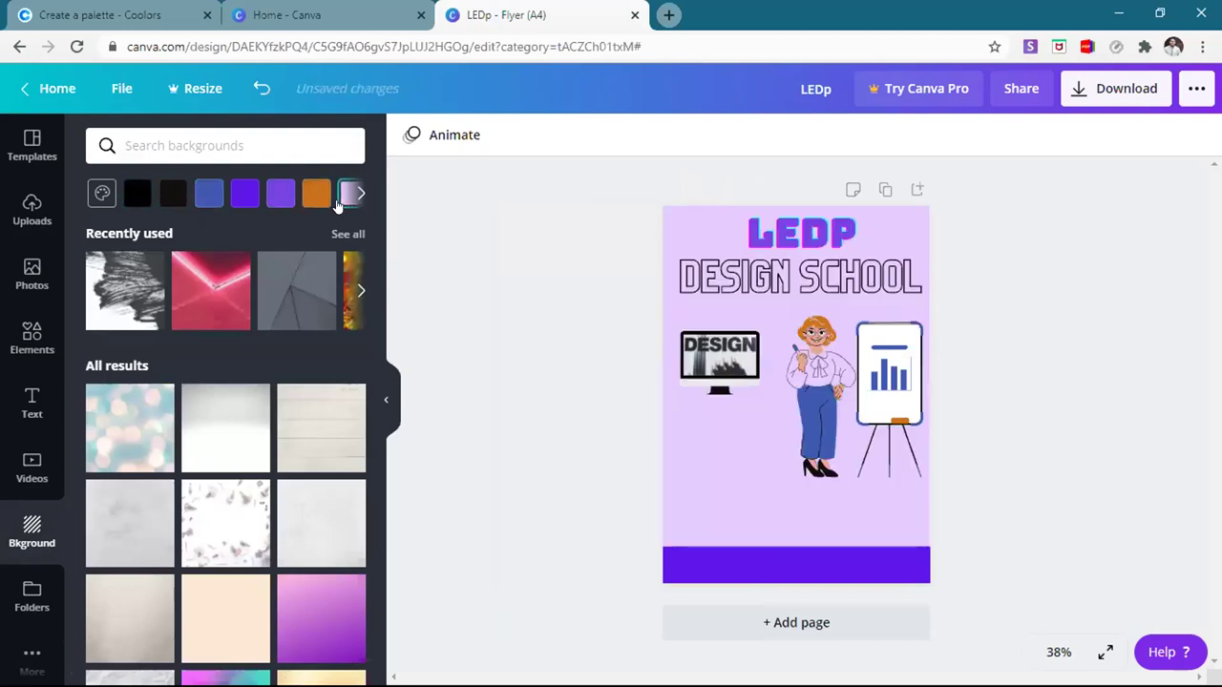
{"action": "left_click", "coordinate": [355, 196]}
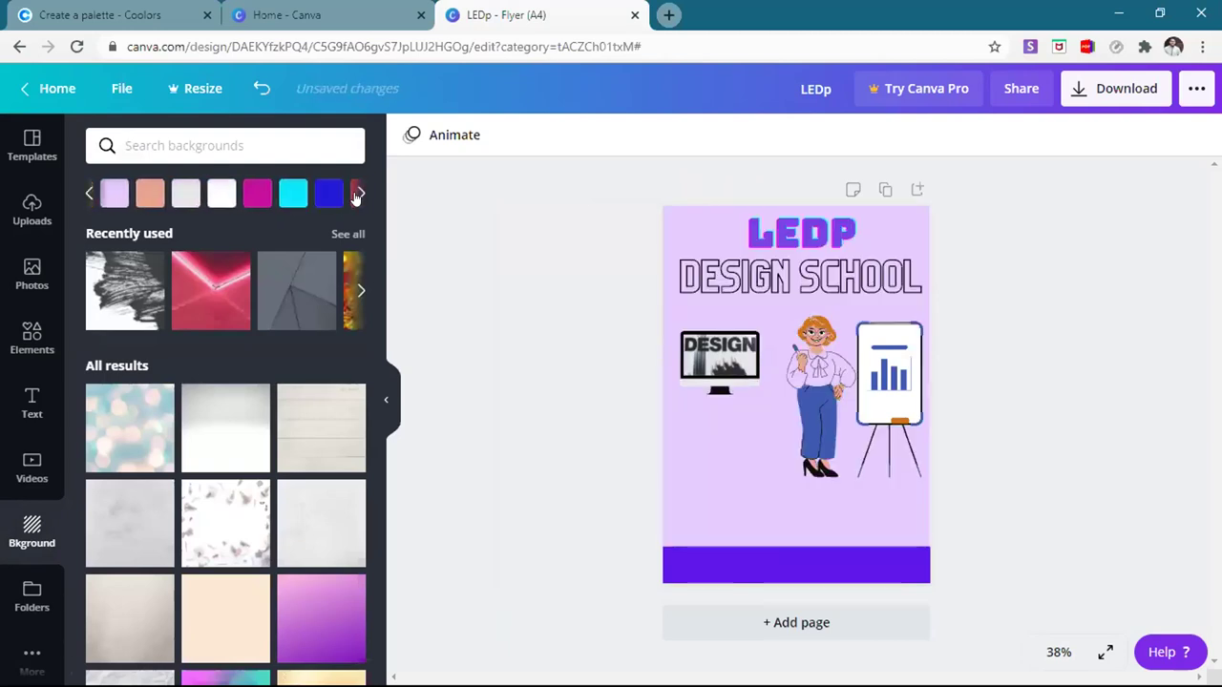
{"action": "left_click", "coordinate": [308, 194]}
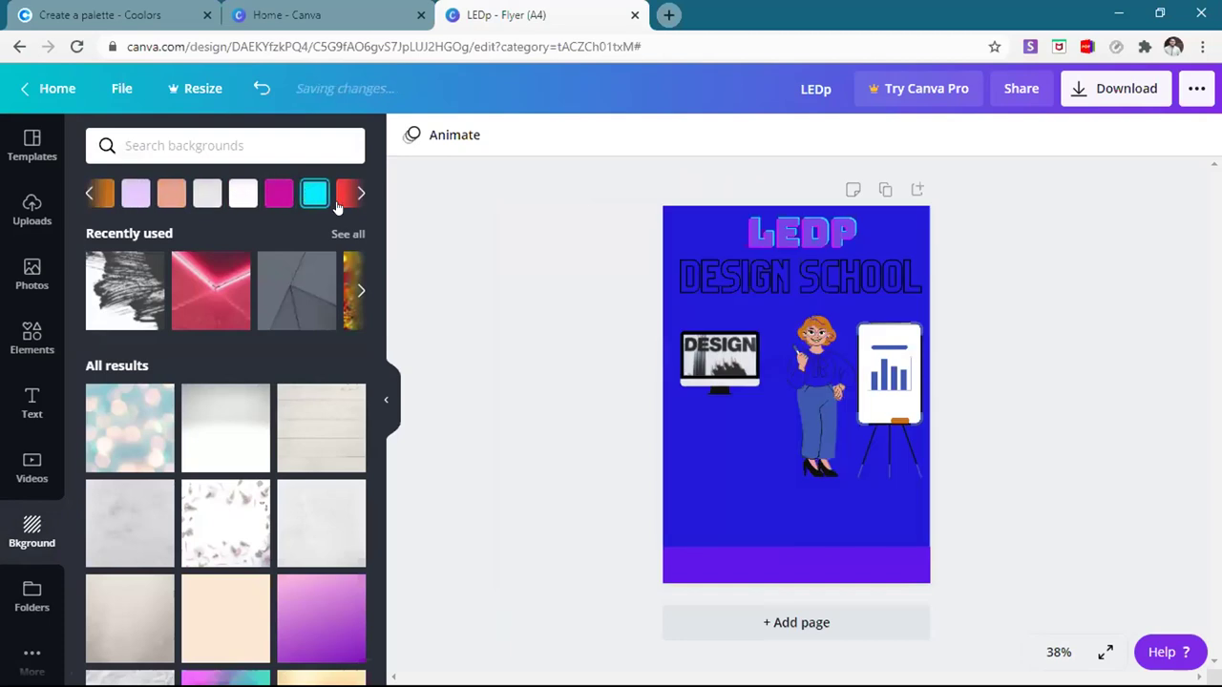
{"action": "left_click", "coordinate": [346, 196]}
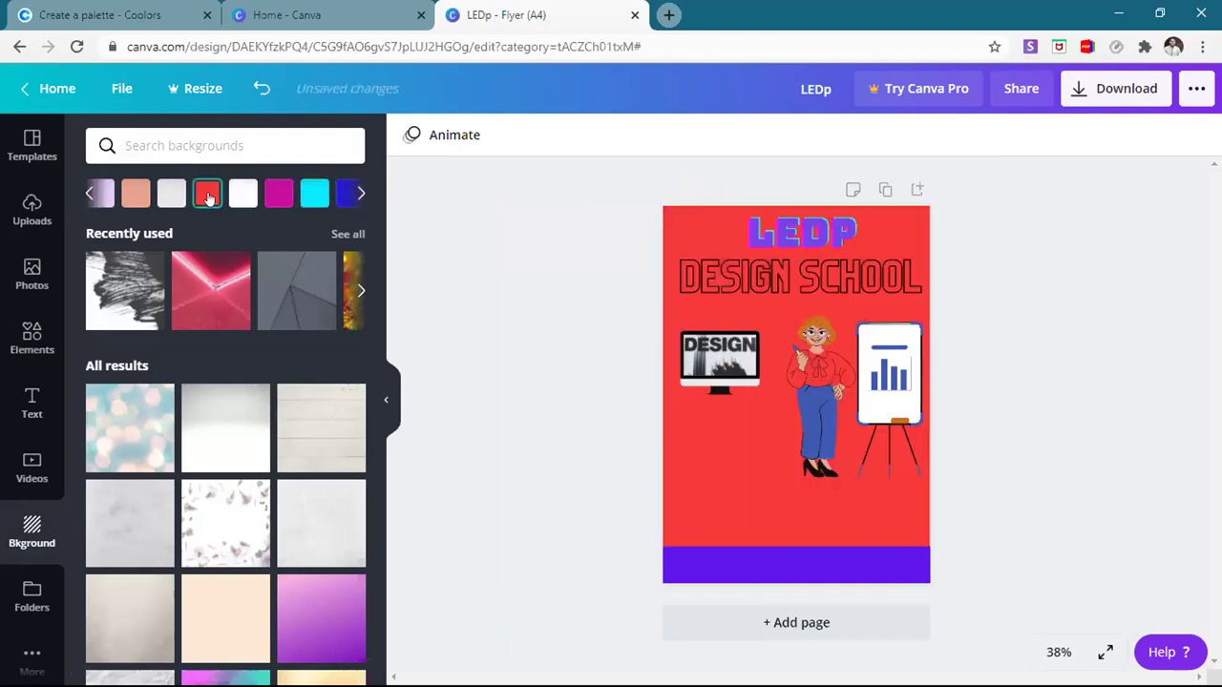
{"action": "left_click", "coordinate": [246, 196]}
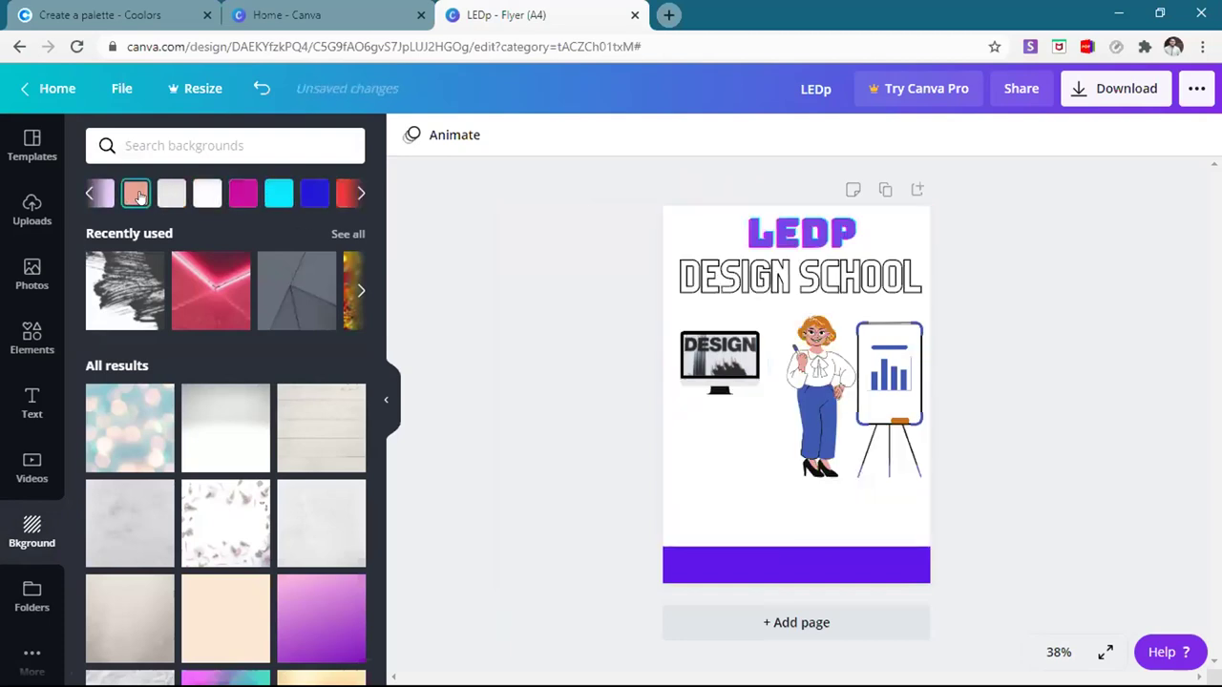
Settle on a light lavender background, then apply the brush-stroke background image.
{"action": "left_click", "coordinate": [136, 195]}
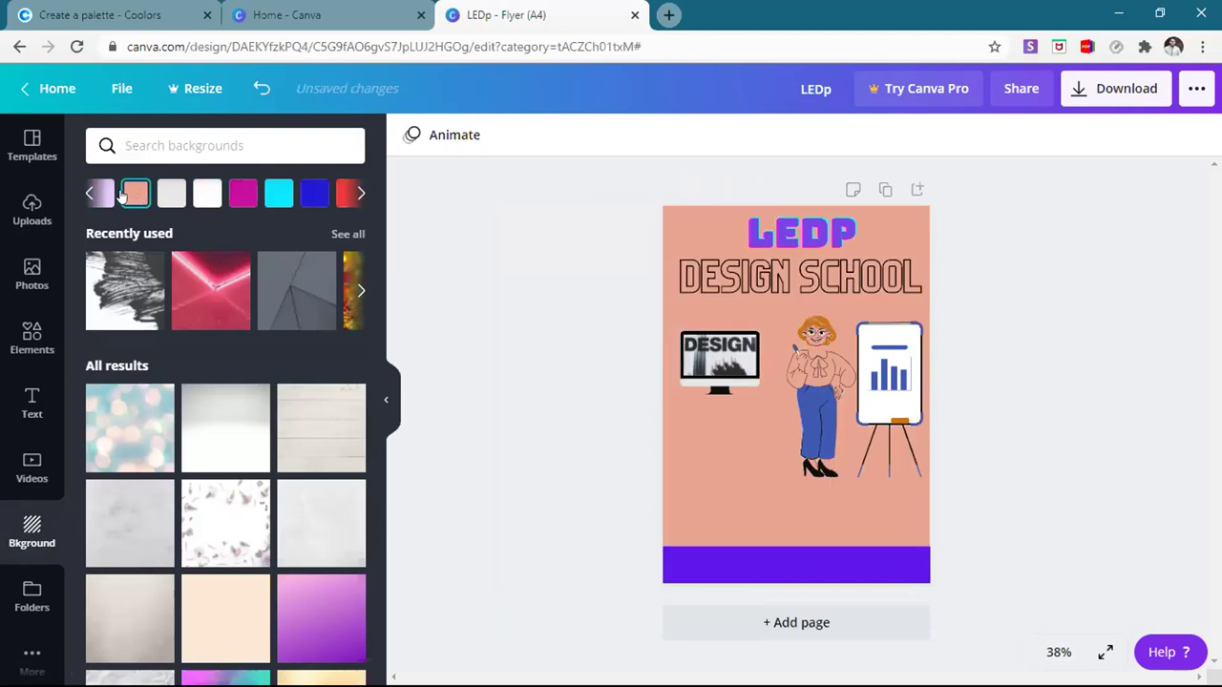
{"action": "left_click", "coordinate": [103, 194]}
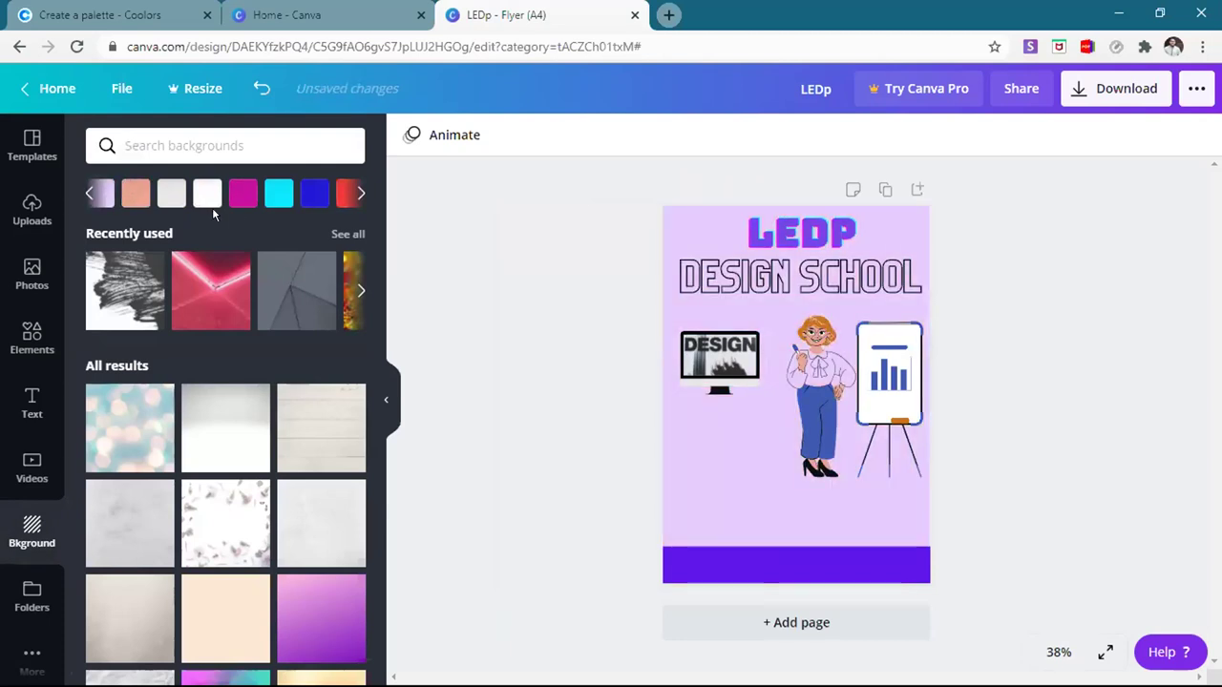
{"action": "left_click", "coordinate": [240, 196]}
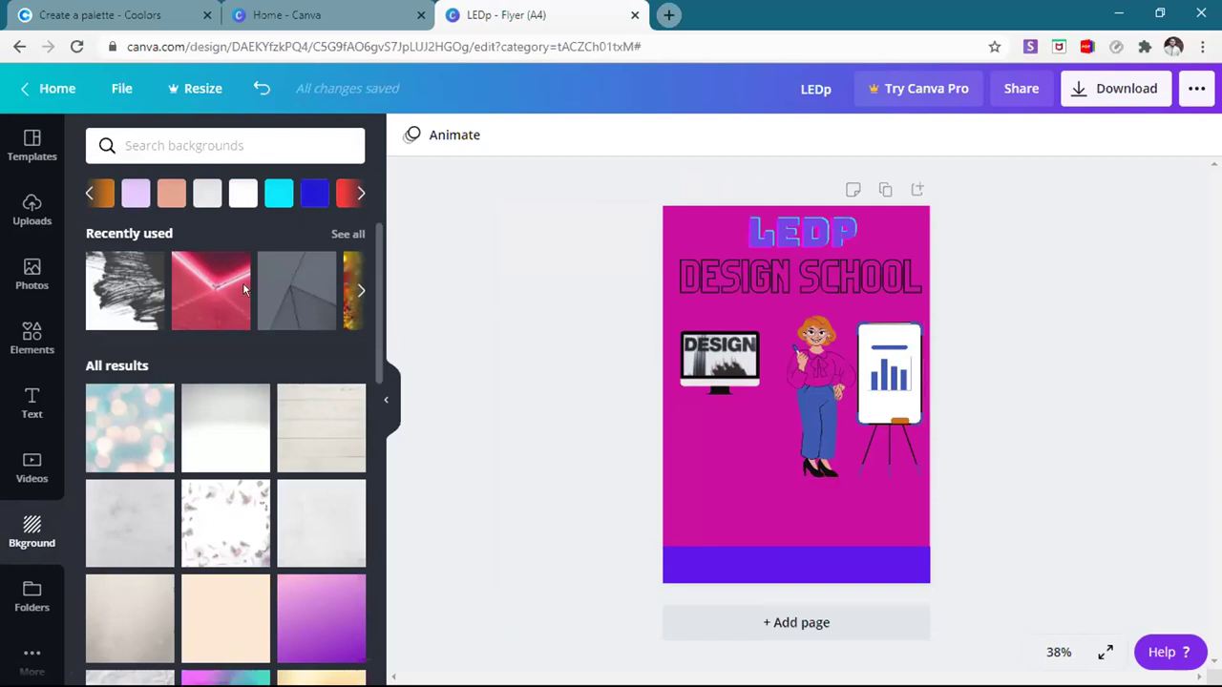
{"action": "left_click", "coordinate": [278, 194]}
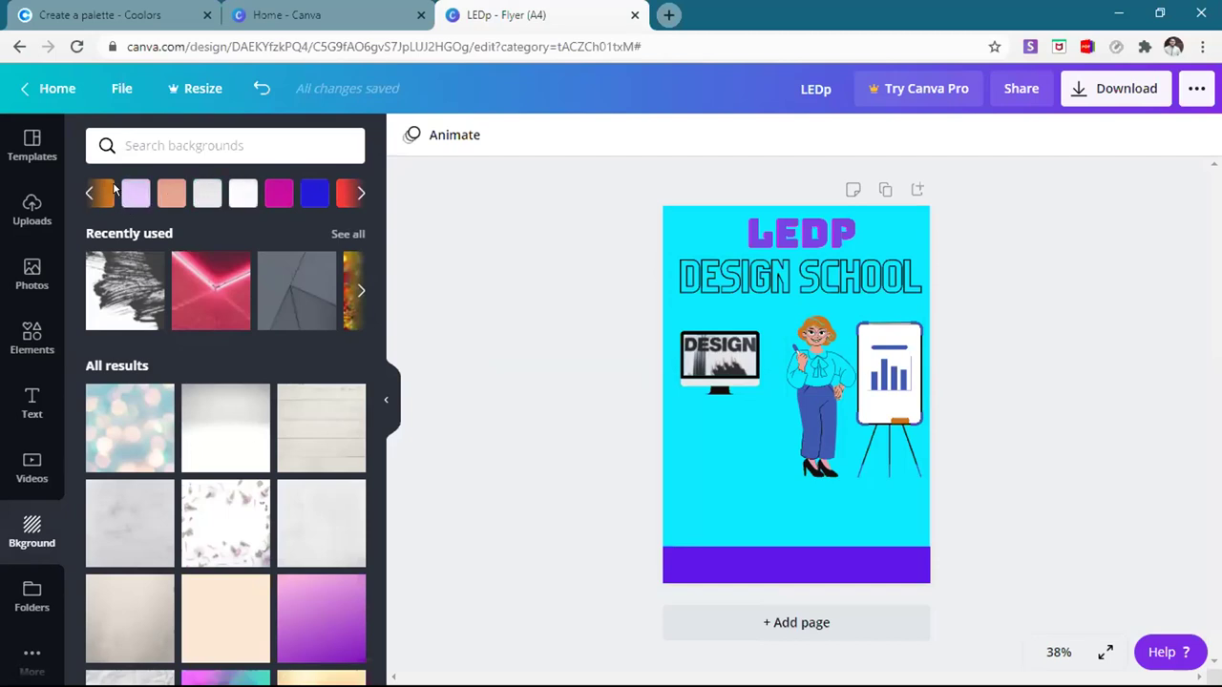
{"action": "left_click", "coordinate": [134, 194]}
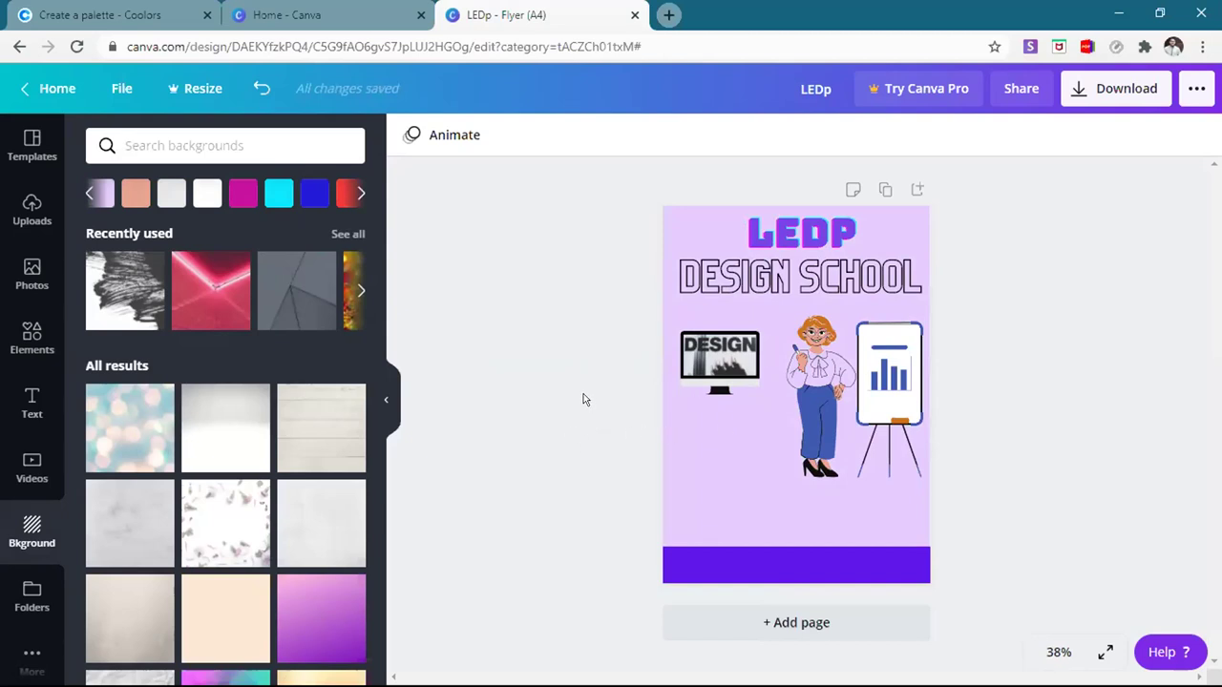
{"action": "mouse_move", "coordinate": [131, 295]}
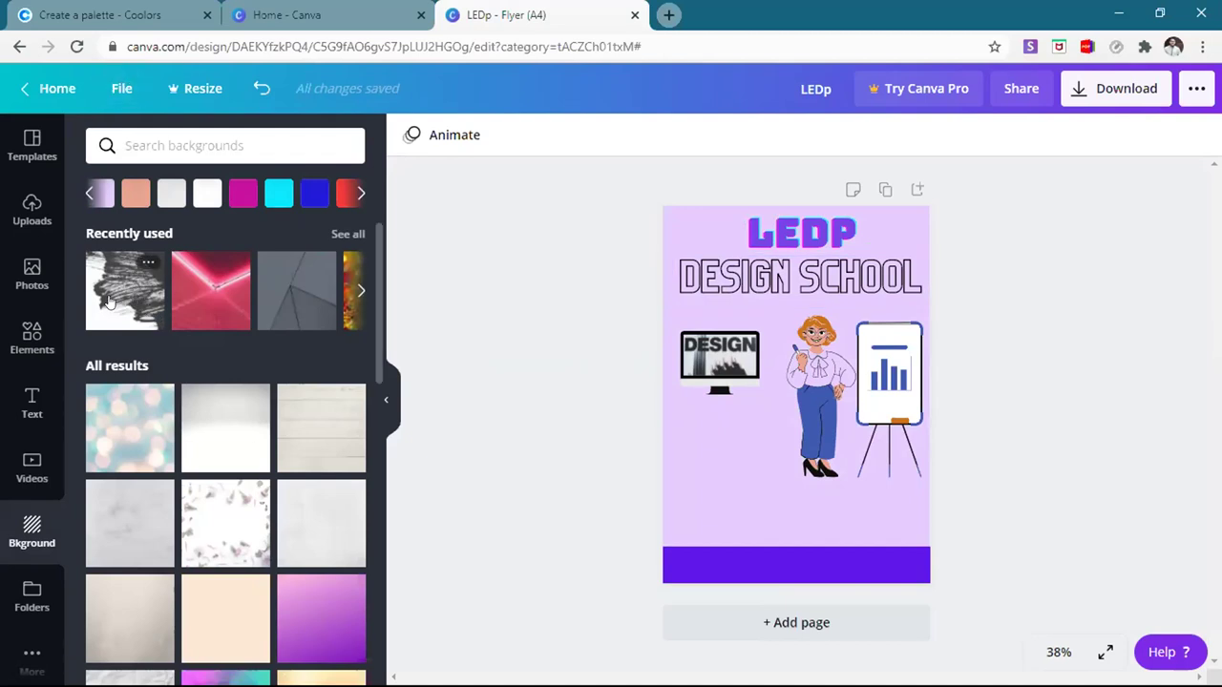
{"action": "left_click", "coordinate": [108, 301]}
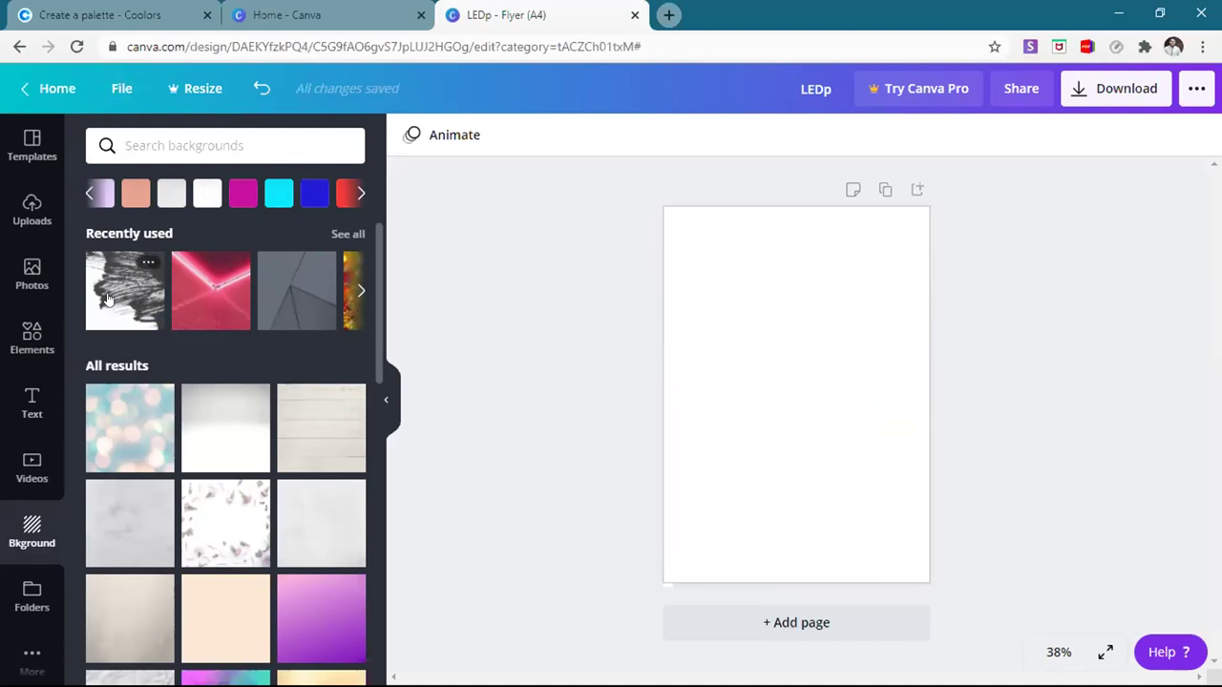
Replace the brush-stroke background with the grey geometric background image.
{"action": "key", "text": "ctrl+z"}
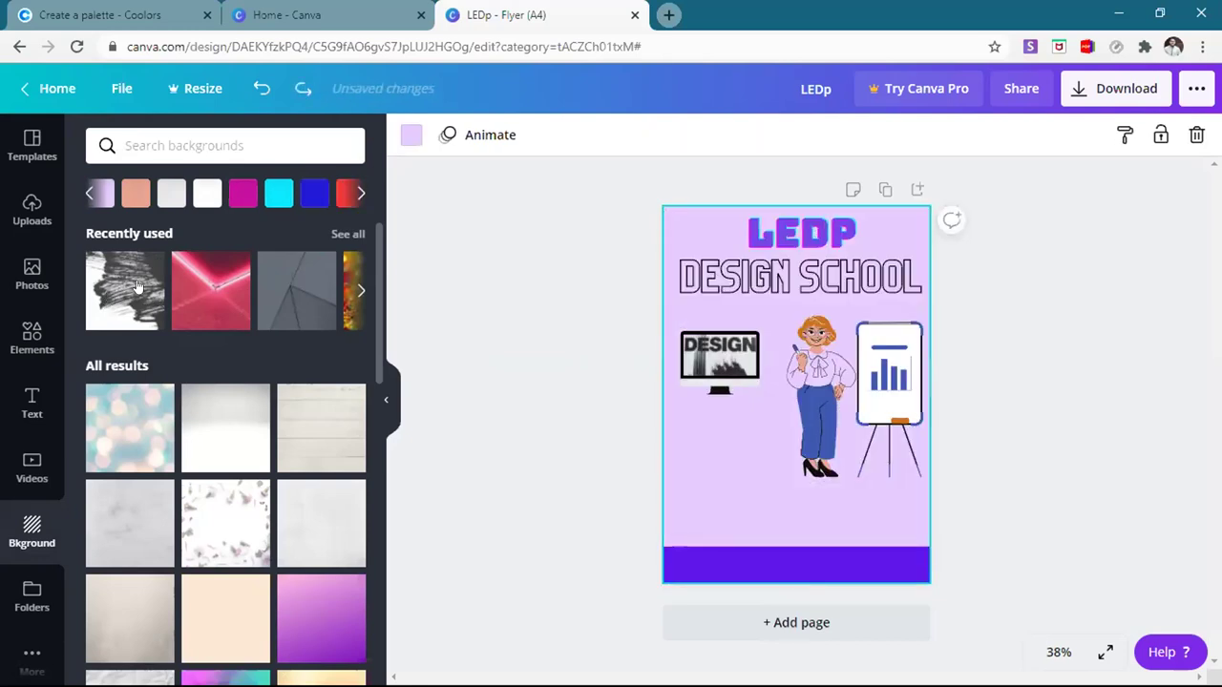
{"action": "left_click", "coordinate": [137, 286]}
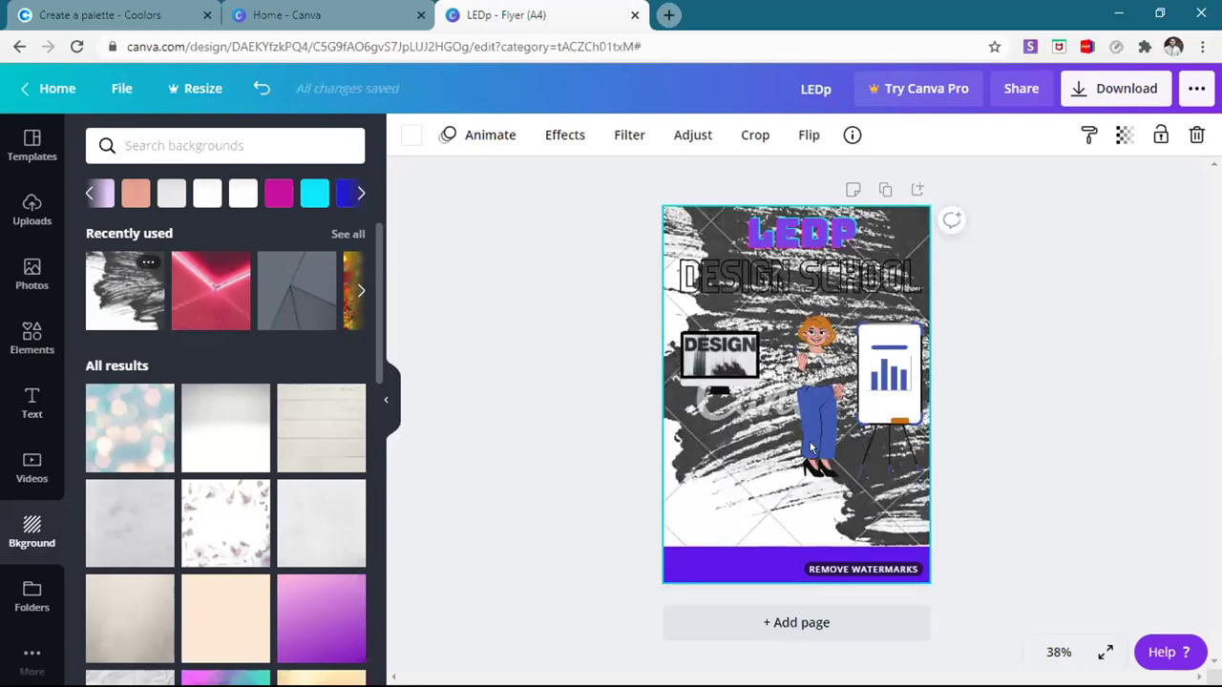
{"action": "left_click", "coordinate": [294, 297]}
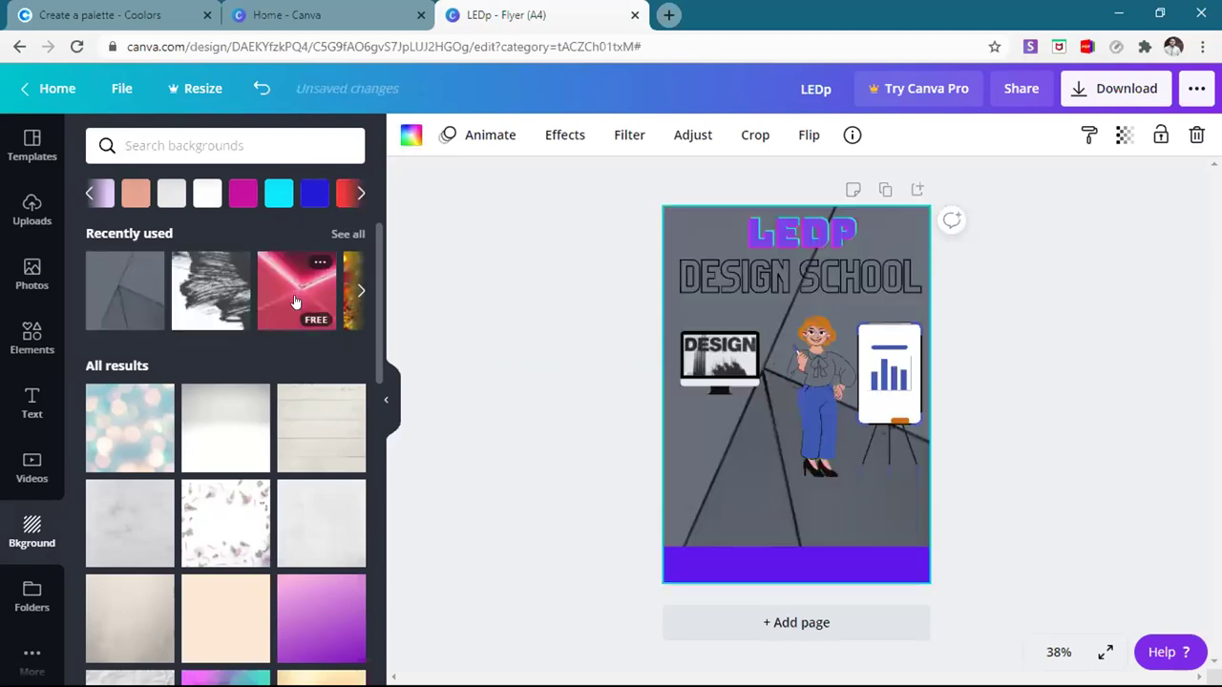
{"action": "scroll", "coordinate": [234, 409], "scroll_direction": "down", "scroll_amount": 3}
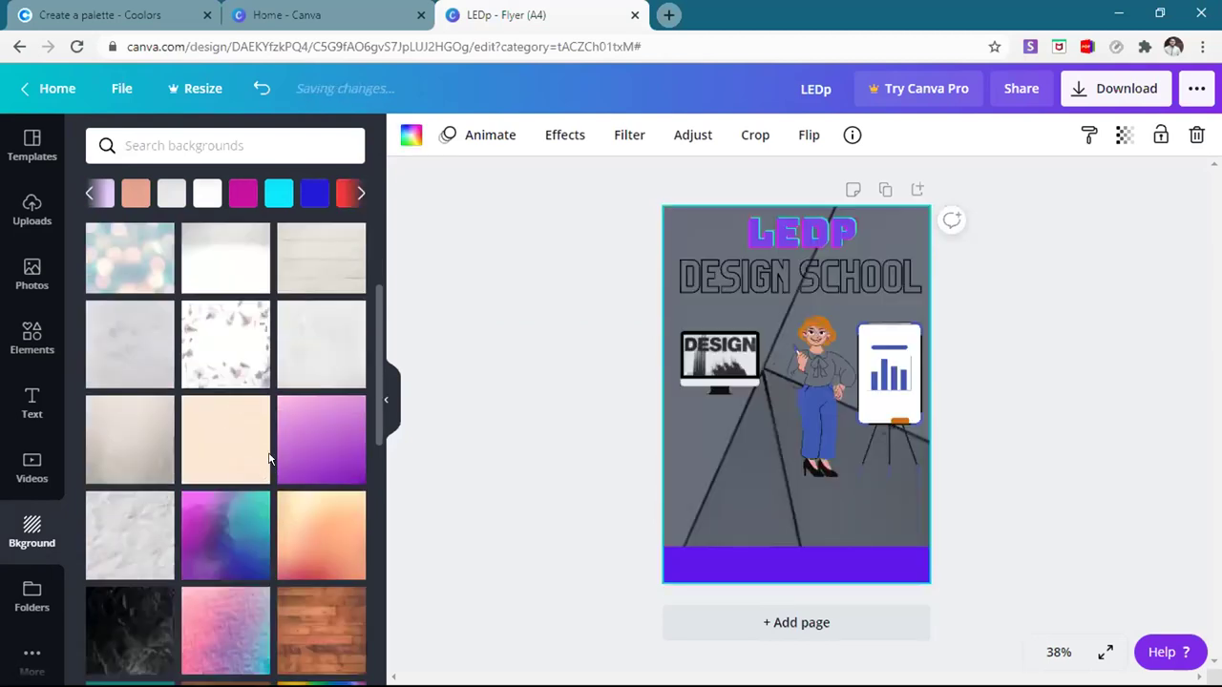
{"action": "scroll", "coordinate": [234, 409], "scroll_direction": "down", "scroll_amount": 3}
Try marble, pink, glitter and wood backgrounds, undo them, and reload the page.
{"action": "left_click", "coordinate": [123, 454]}
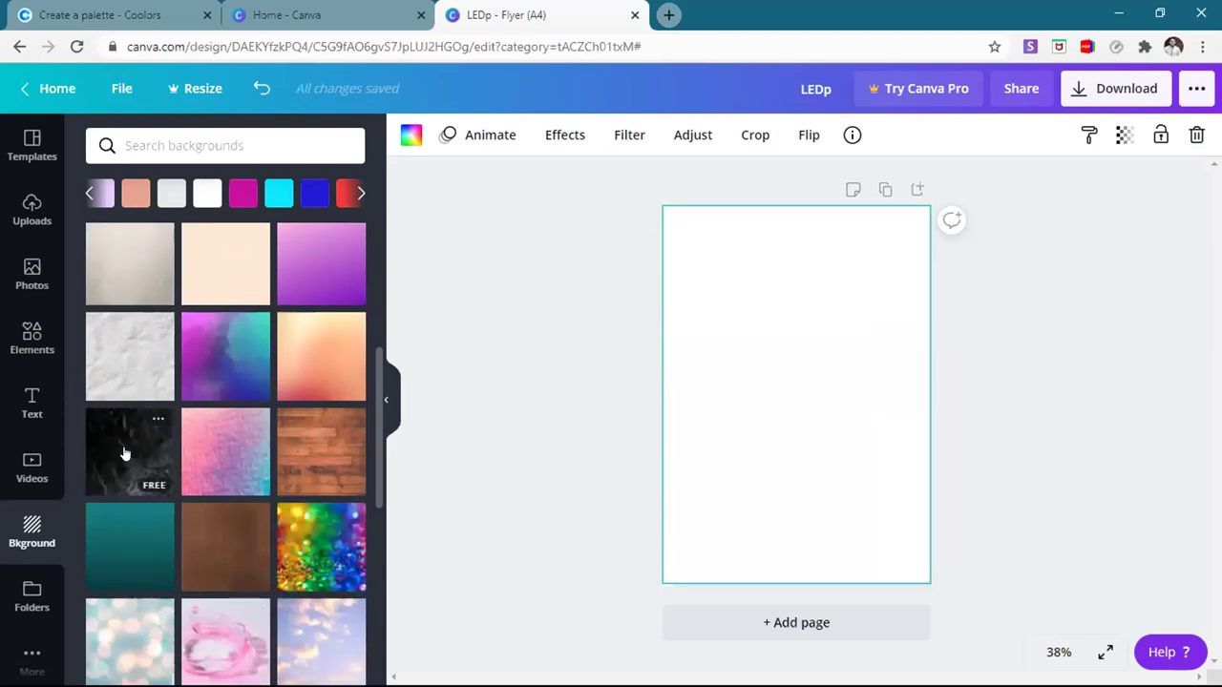
{"action": "left_click", "coordinate": [226, 471]}
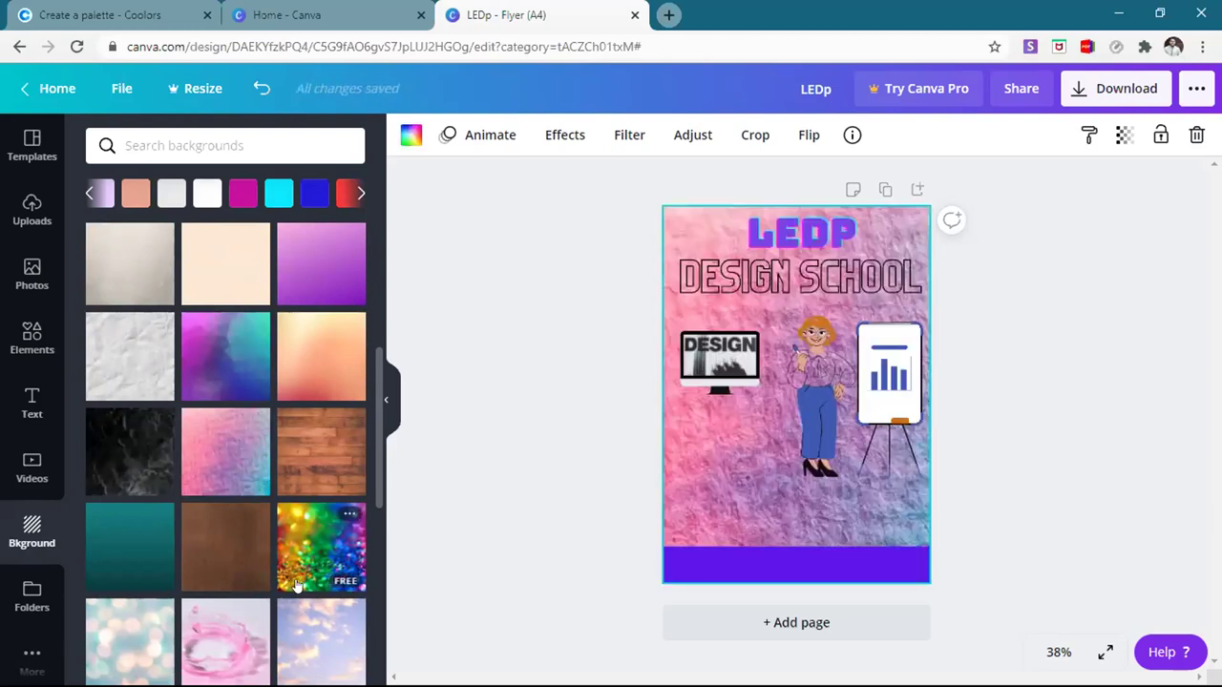
{"action": "left_click", "coordinate": [311, 554]}
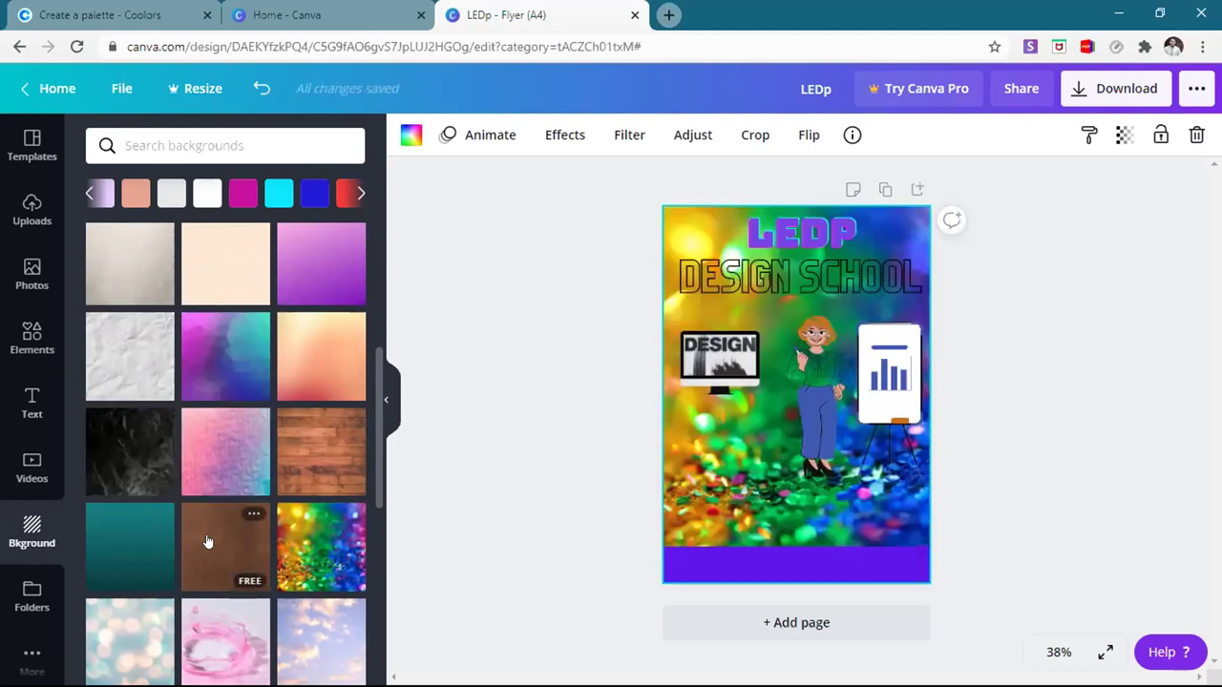
{"action": "left_click", "coordinate": [300, 469]}
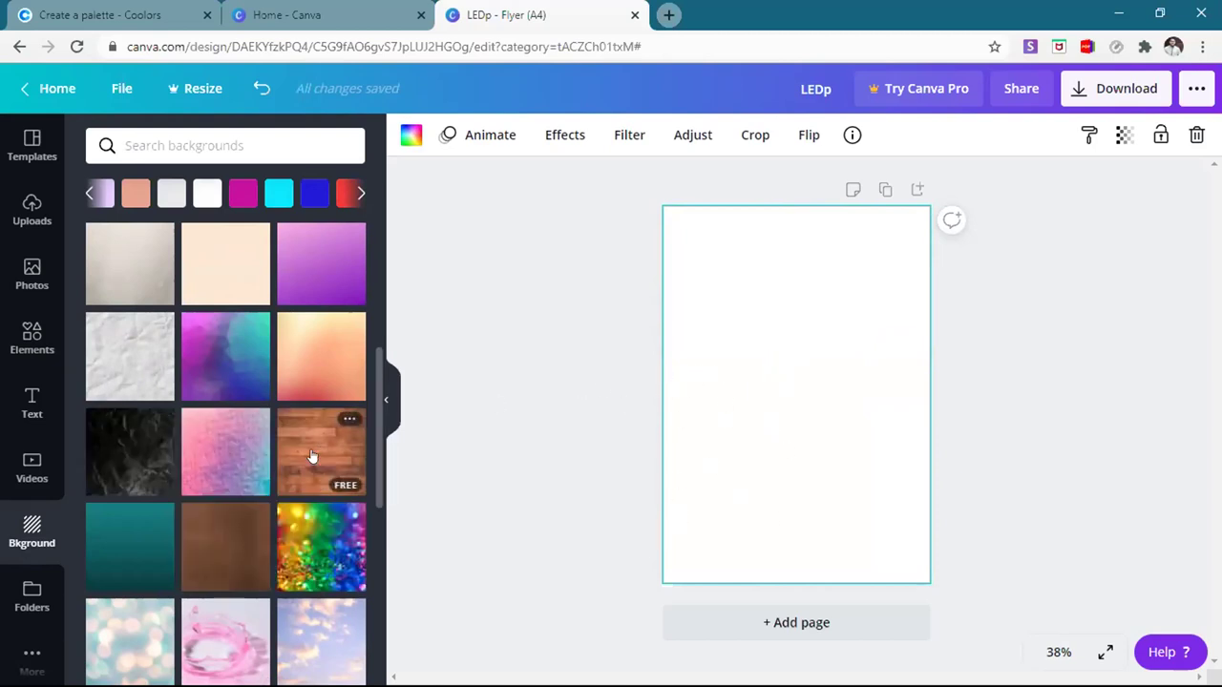
{"action": "key", "text": "ctrl+z"}
{"action": "left_click", "coordinate": [1057, 290]}
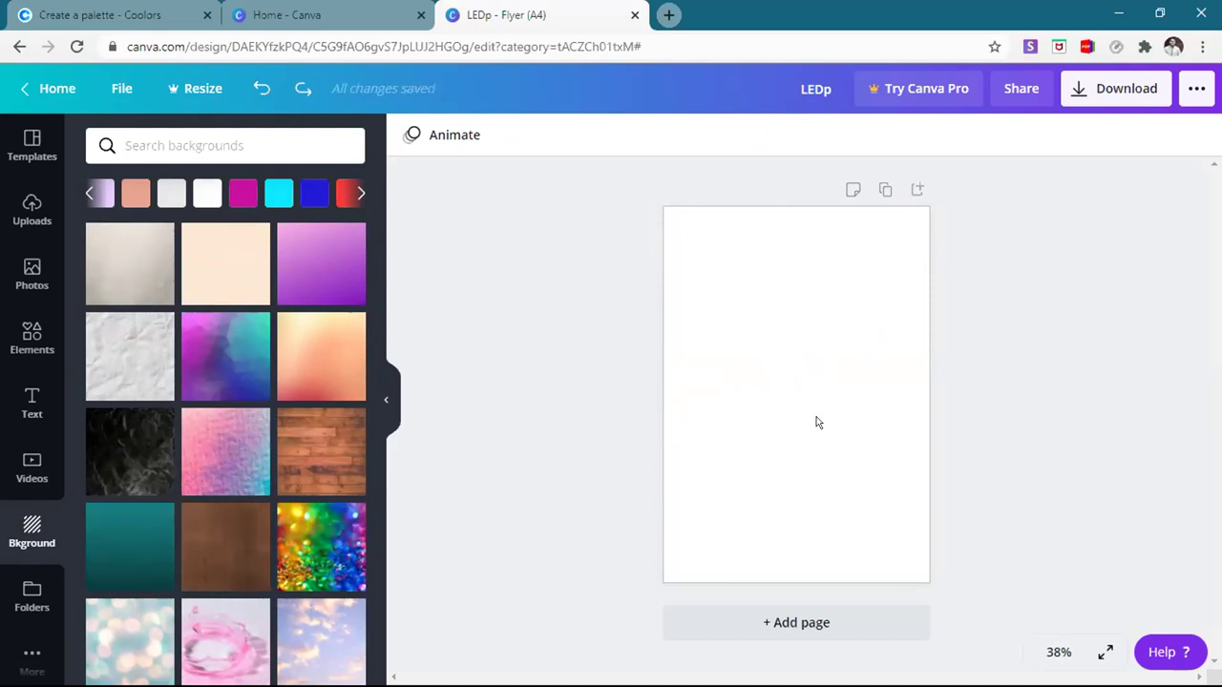
{"action": "key", "text": "ctrl+z"}
{"action": "left_click", "coordinate": [78, 37]}
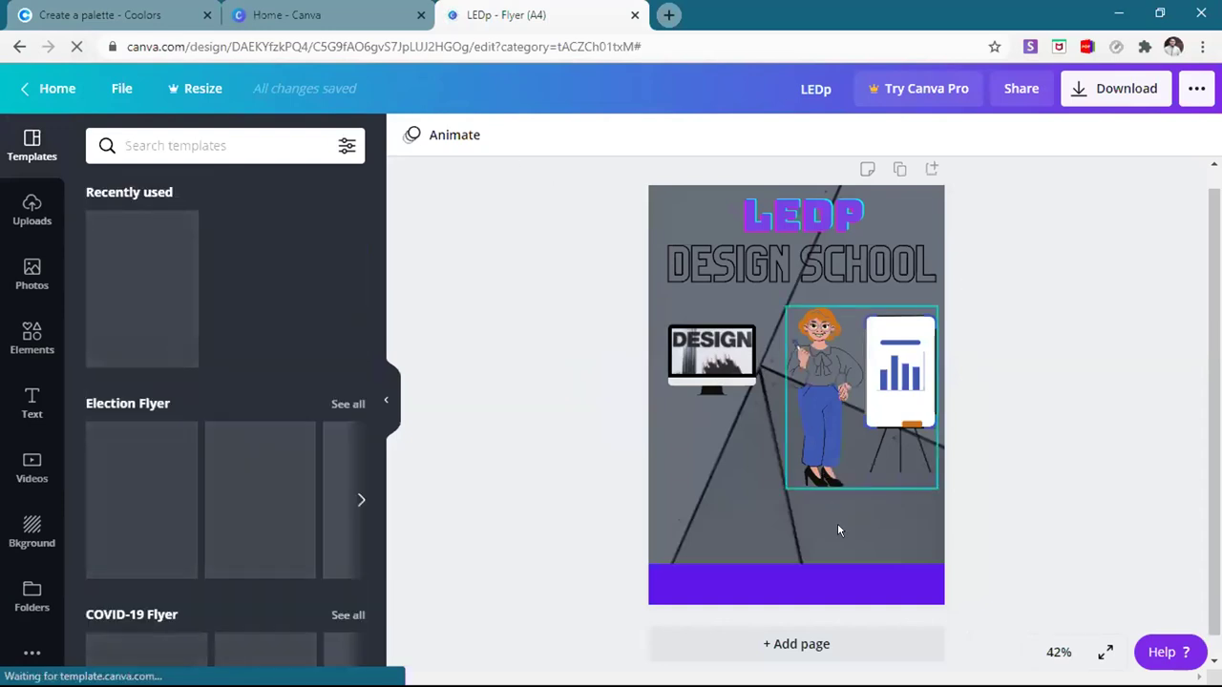
Give the flyer the brown wood-plank background image.
{"action": "left_click", "coordinate": [799, 515]}
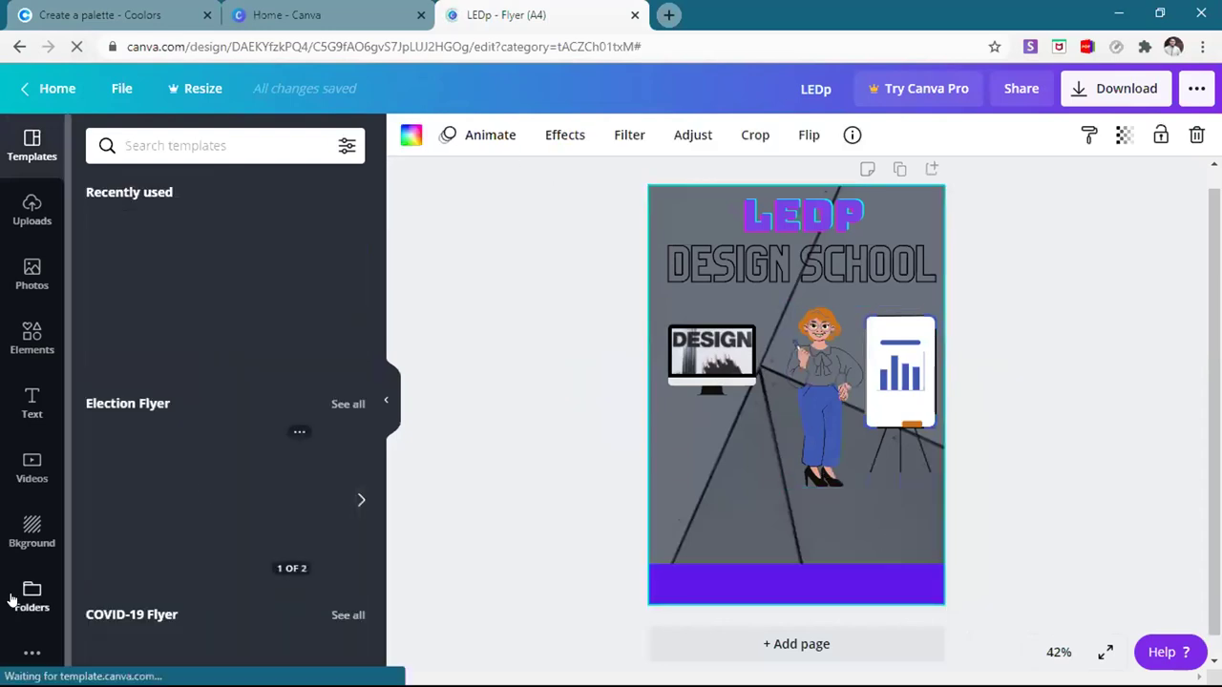
{"action": "left_click", "coordinate": [32, 535]}
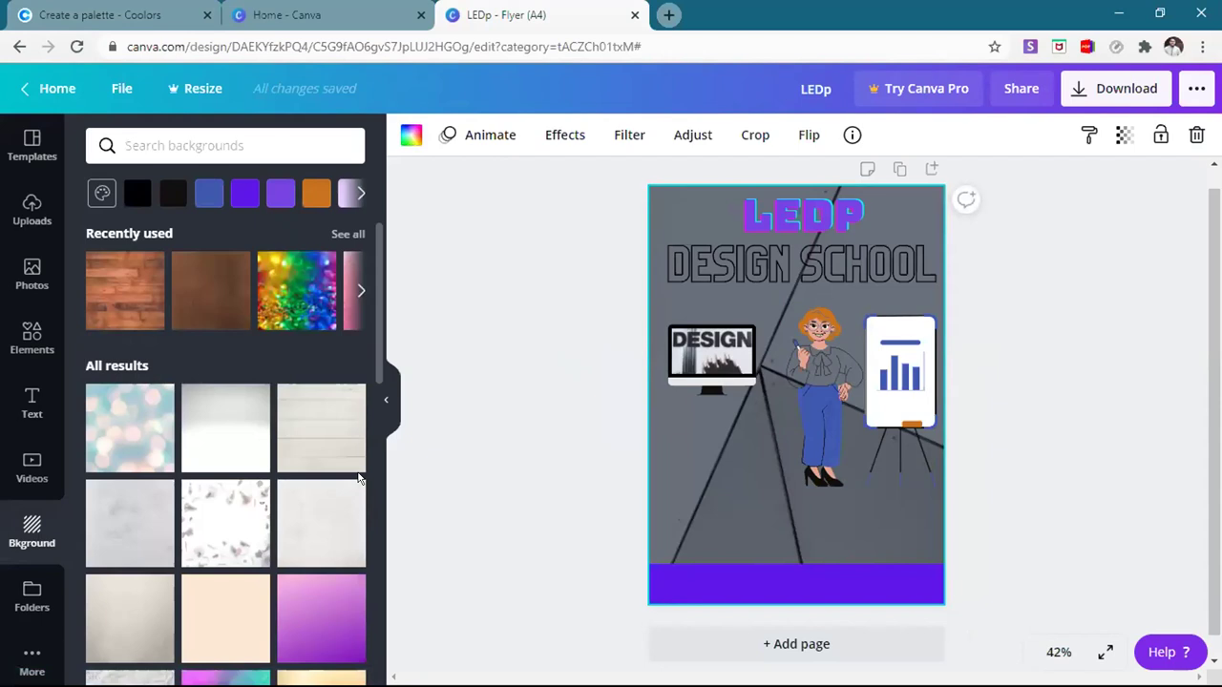
{"action": "scroll", "coordinate": [355, 473], "scroll_direction": "down", "scroll_amount": 5}
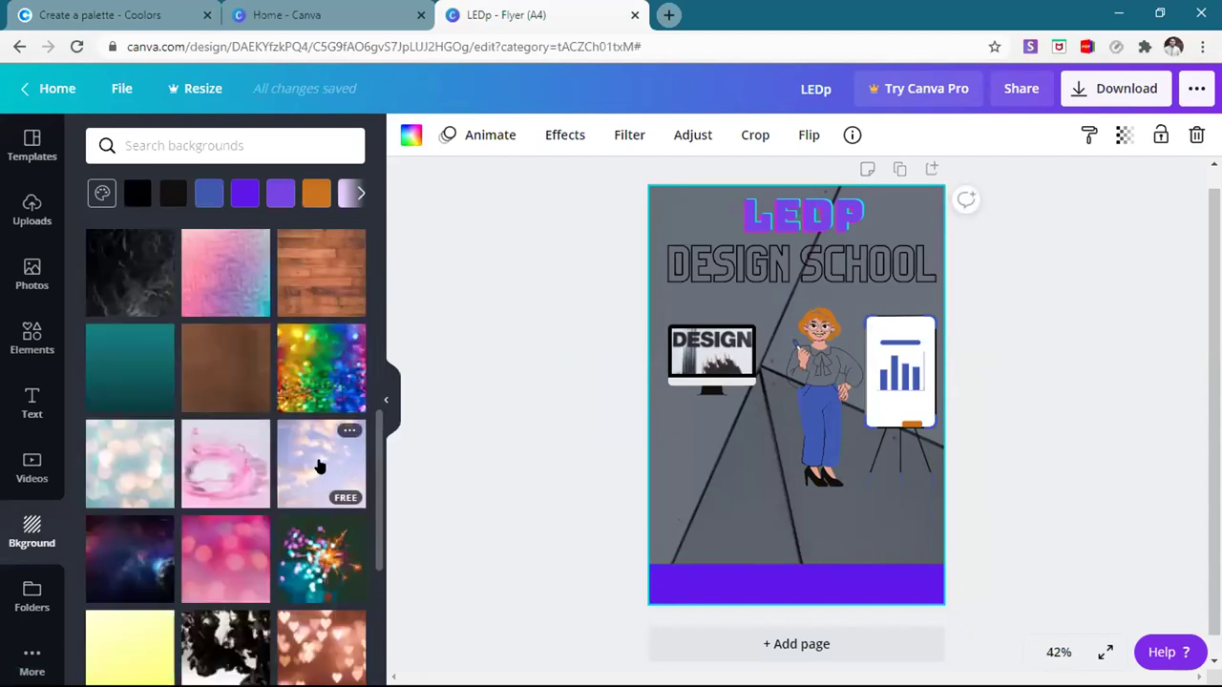
{"action": "scroll", "coordinate": [321, 464], "scroll_direction": "up", "scroll_amount": 3}
{"action": "scroll", "coordinate": [320, 464], "scroll_direction": "down", "scroll_amount": 4}
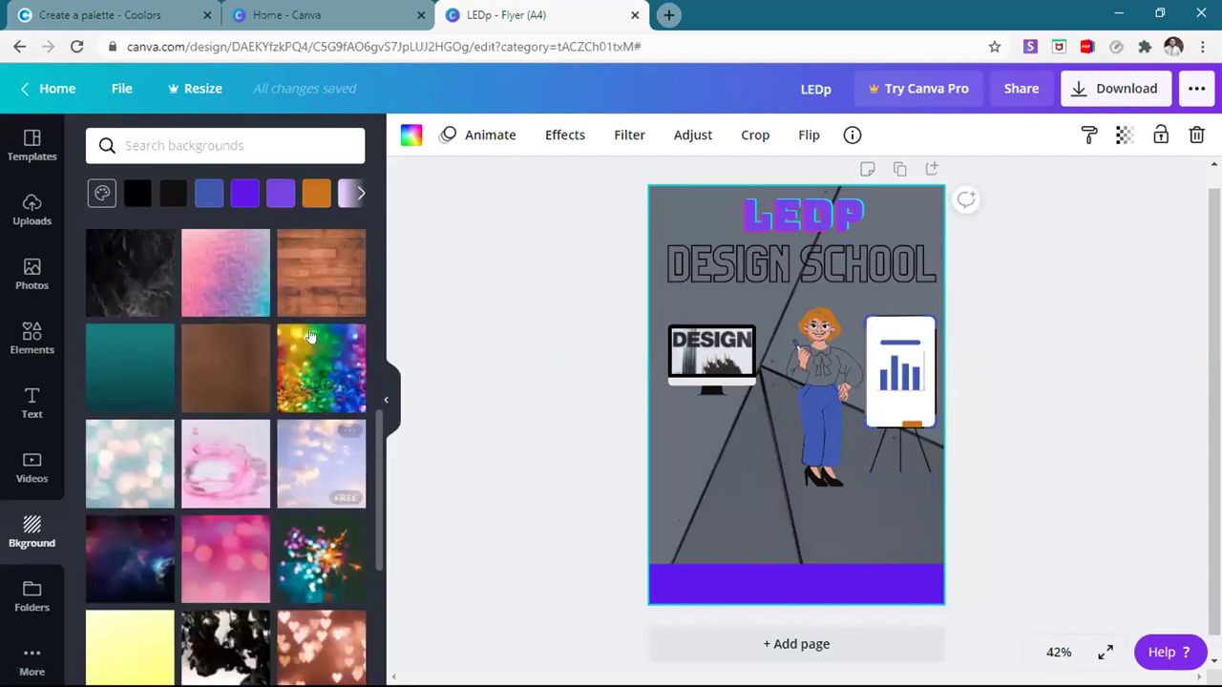
{"action": "left_click", "coordinate": [306, 291]}
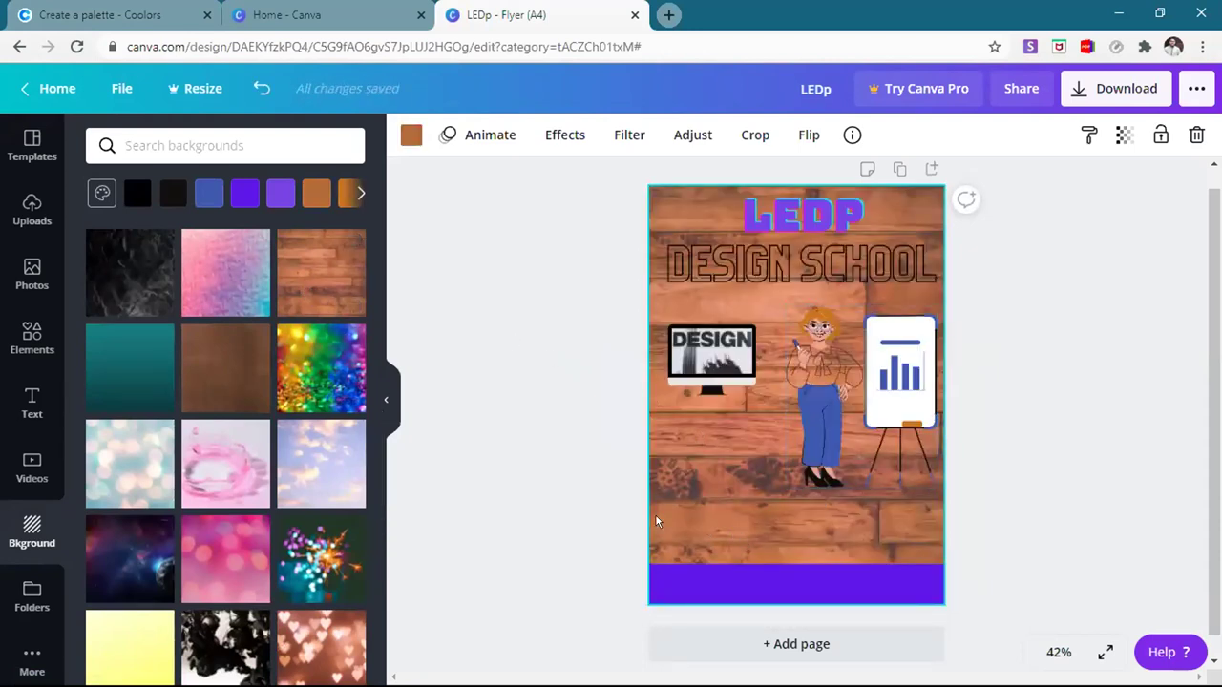
{"action": "scroll", "coordinate": [497, 575], "scroll_direction": "down", "scroll_amount": 1}
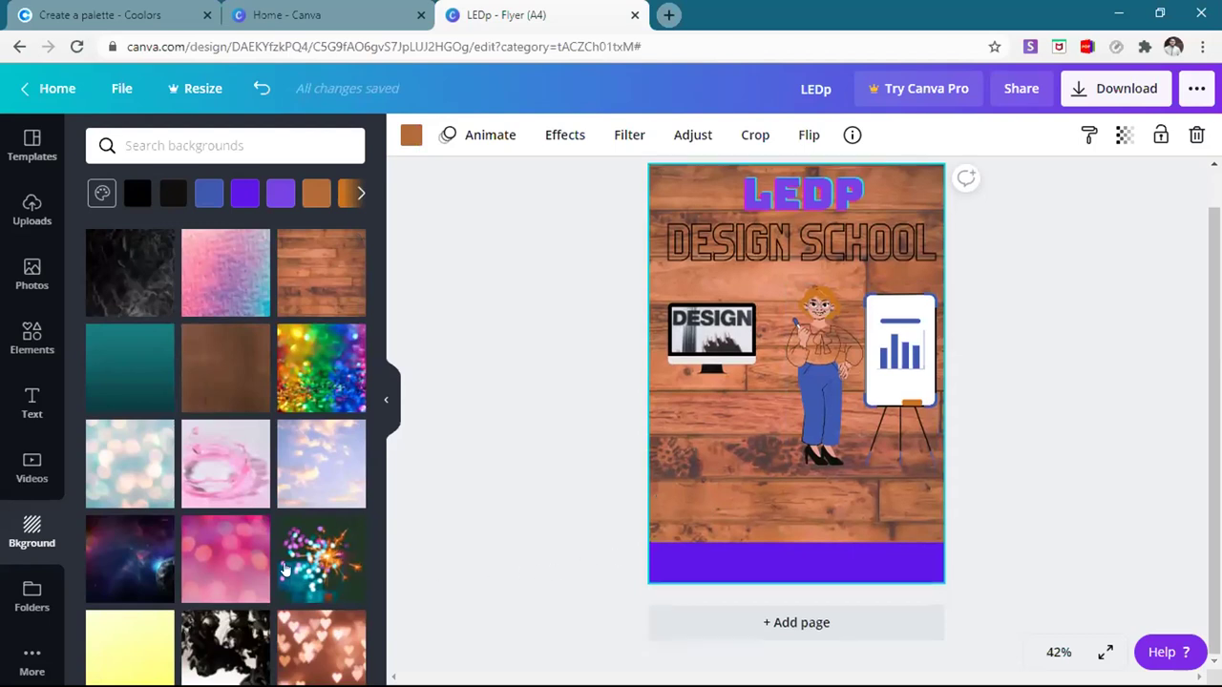
Move the presenter illustration down onto the footer bar and recolour the bar brown.
{"action": "left_click_drag", "start_coordinate": [839, 365], "coordinate": [839, 441]}
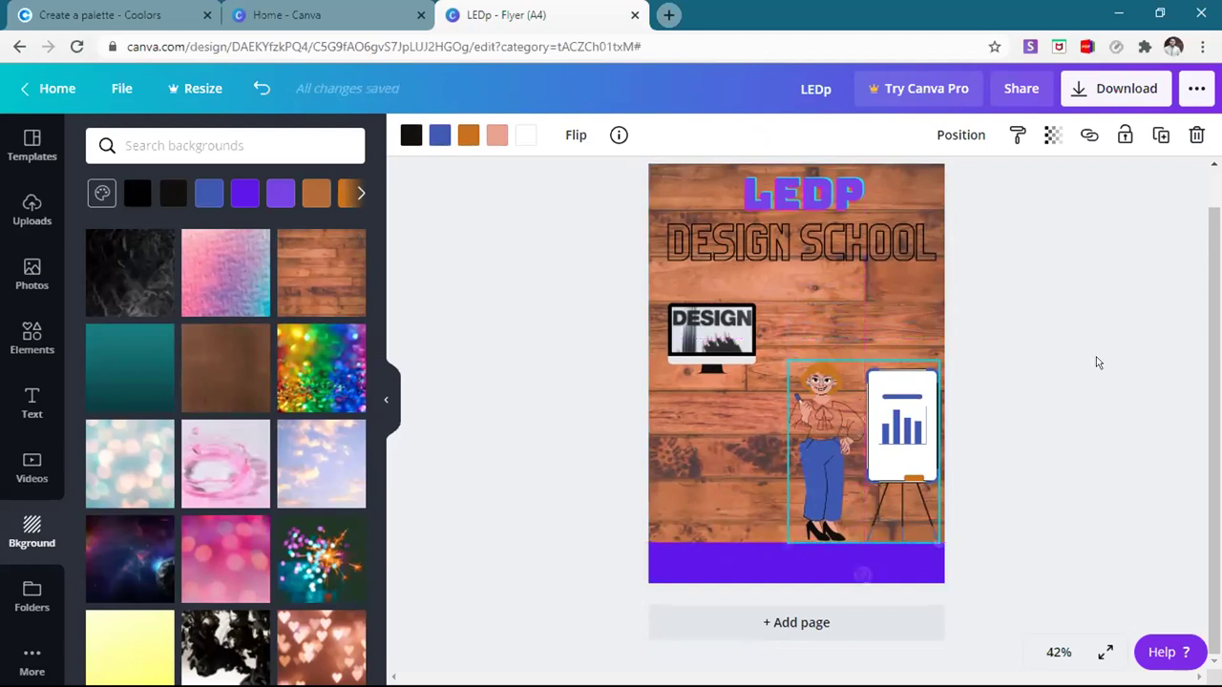
{"action": "left_click", "coordinate": [859, 571]}
{"action": "left_click", "coordinate": [411, 136]}
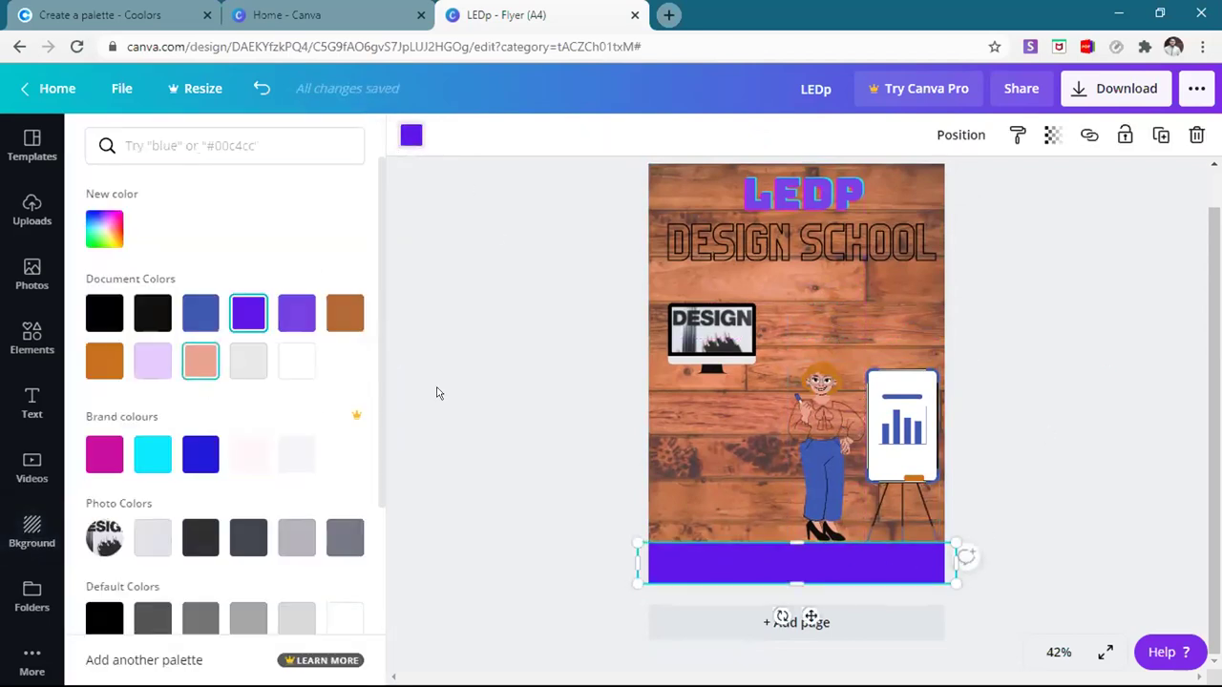
{"action": "left_click", "coordinate": [342, 315]}
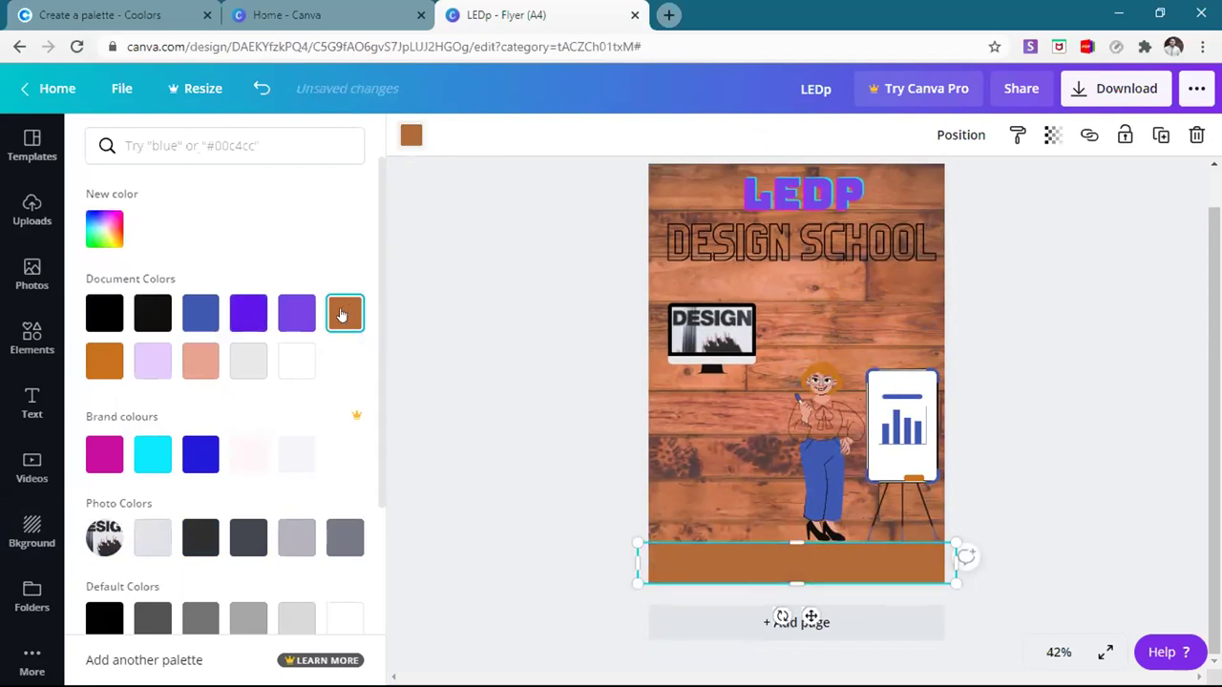
{"action": "left_click", "coordinate": [551, 310]}
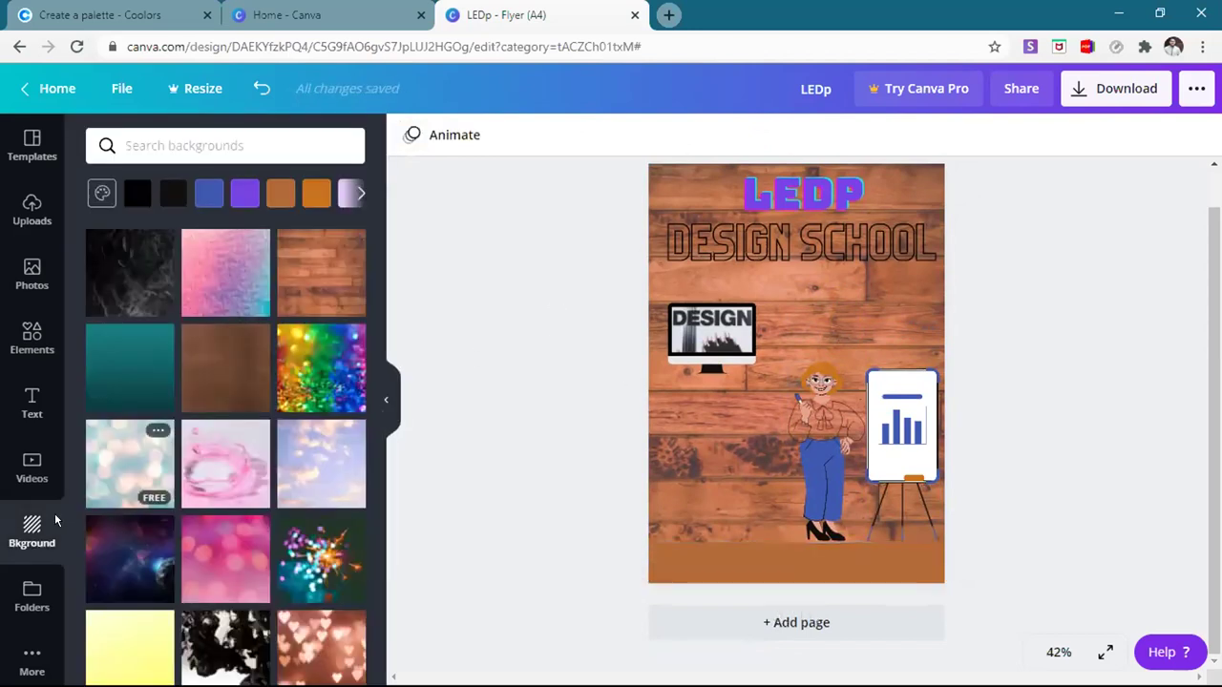
{"action": "scroll", "coordinate": [134, 478], "scroll_direction": "down", "scroll_amount": 2}
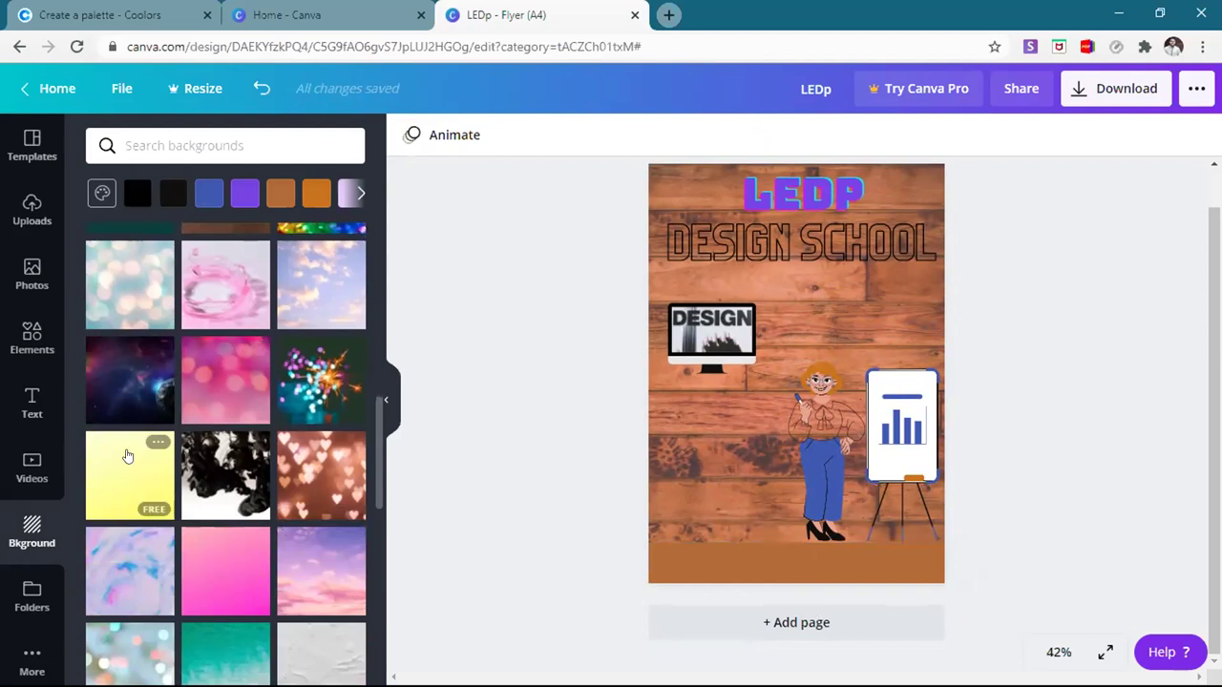
Try the pale yellow background, undo it, then apply the grey wood-plank background.
{"action": "left_click", "coordinate": [127, 456]}
{"action": "left_click", "coordinate": [127, 456]}
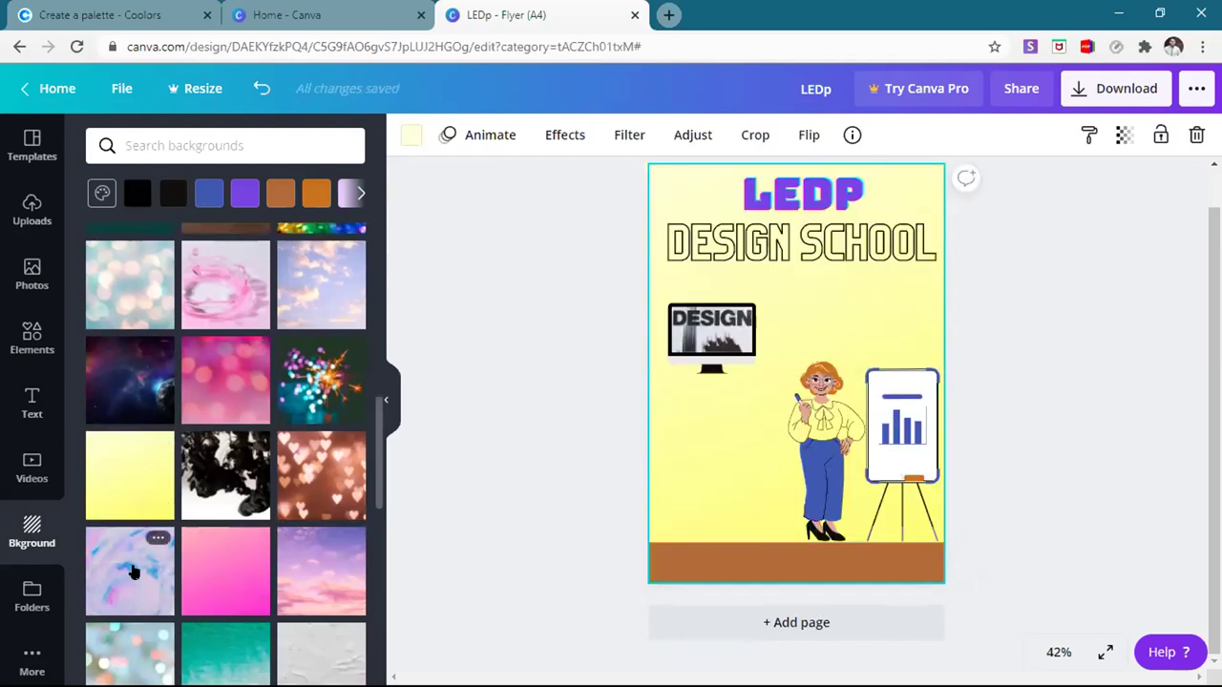
{"action": "scroll", "coordinate": [200, 544], "scroll_direction": "down", "scroll_amount": 2}
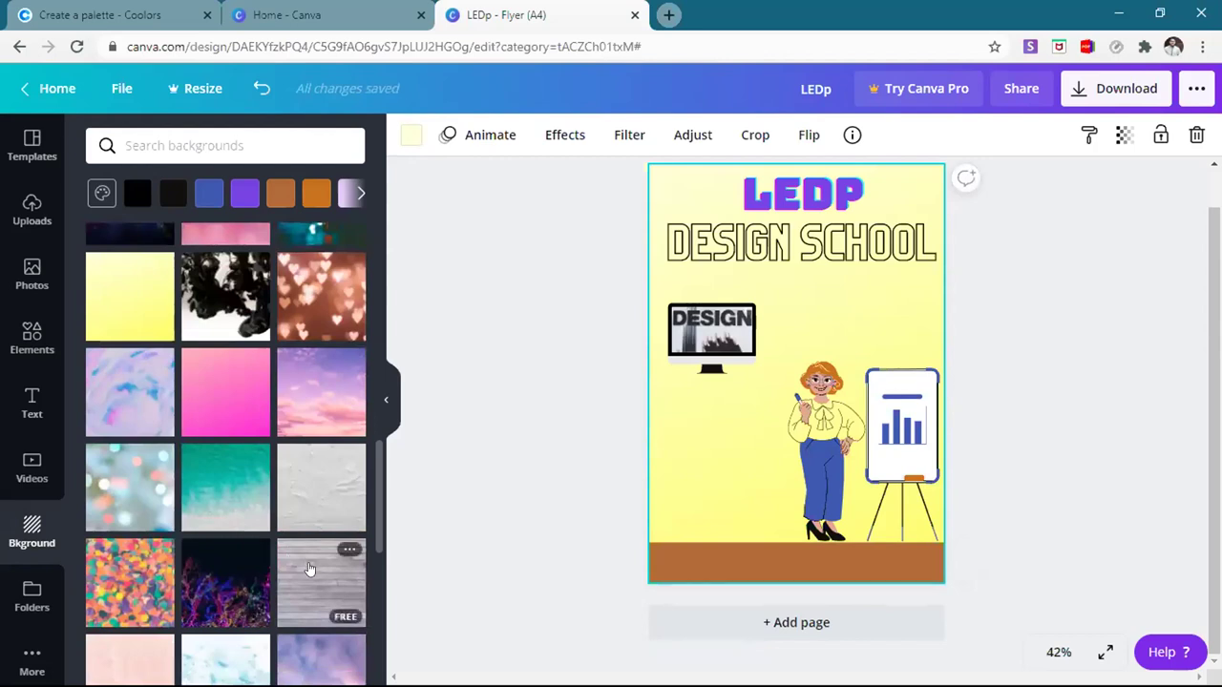
{"action": "key", "text": "ctrl+z"}
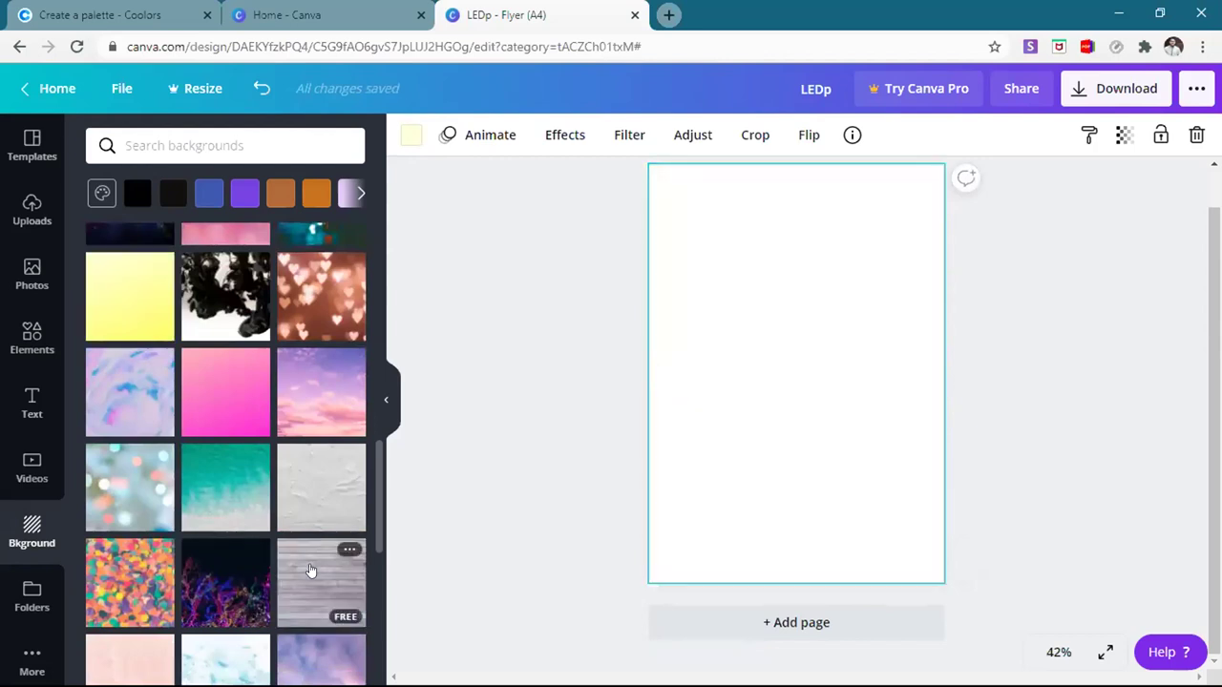
{"action": "left_click", "coordinate": [311, 571]}
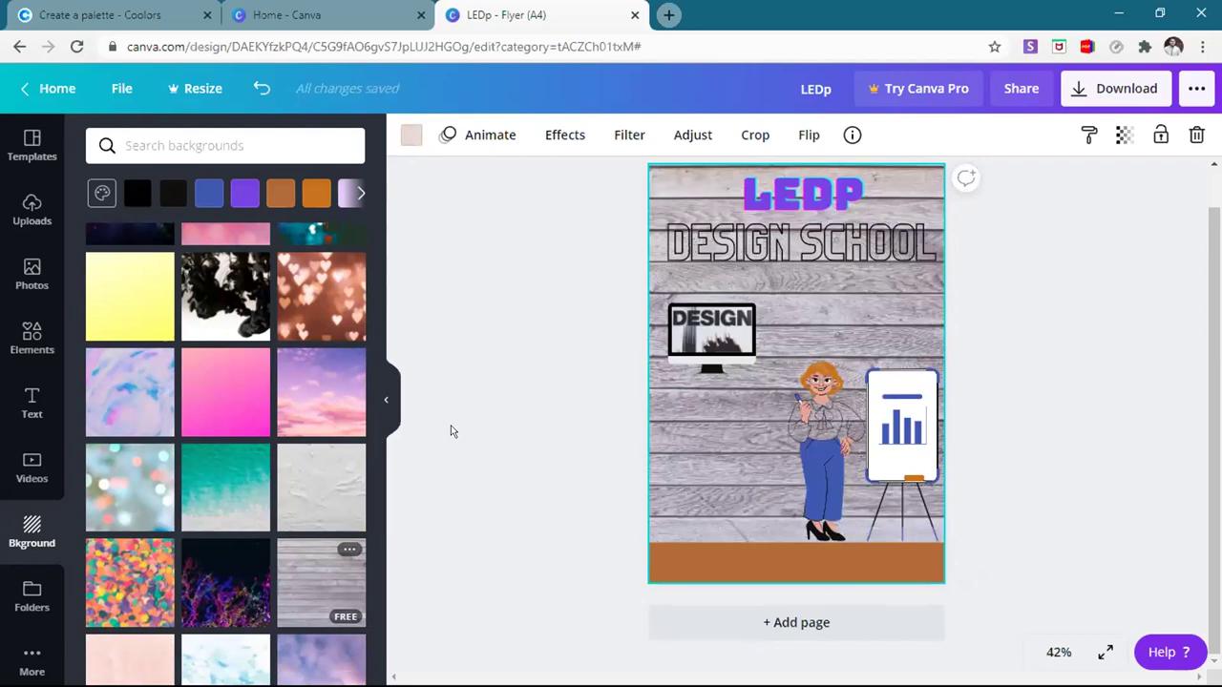
Select the LEDP heading and the presenter-and-whiteboard group to check them against the grey background.
{"action": "left_click", "coordinate": [800, 243]}
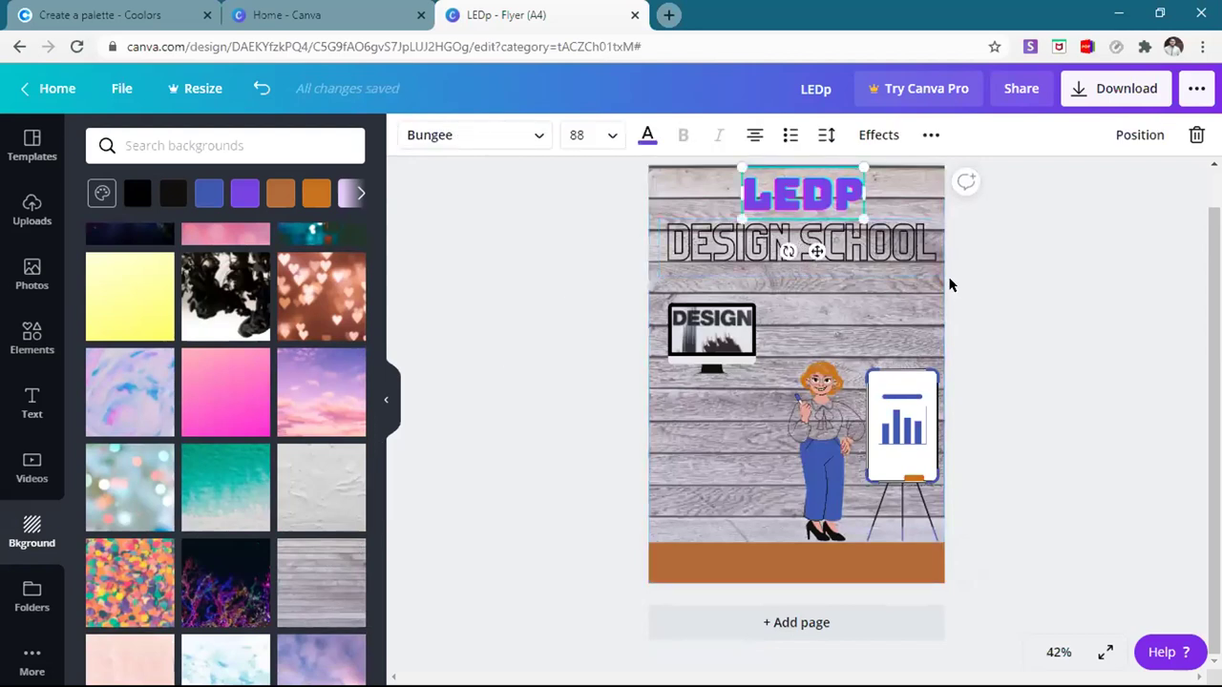
{"action": "left_click", "coordinate": [1054, 294]}
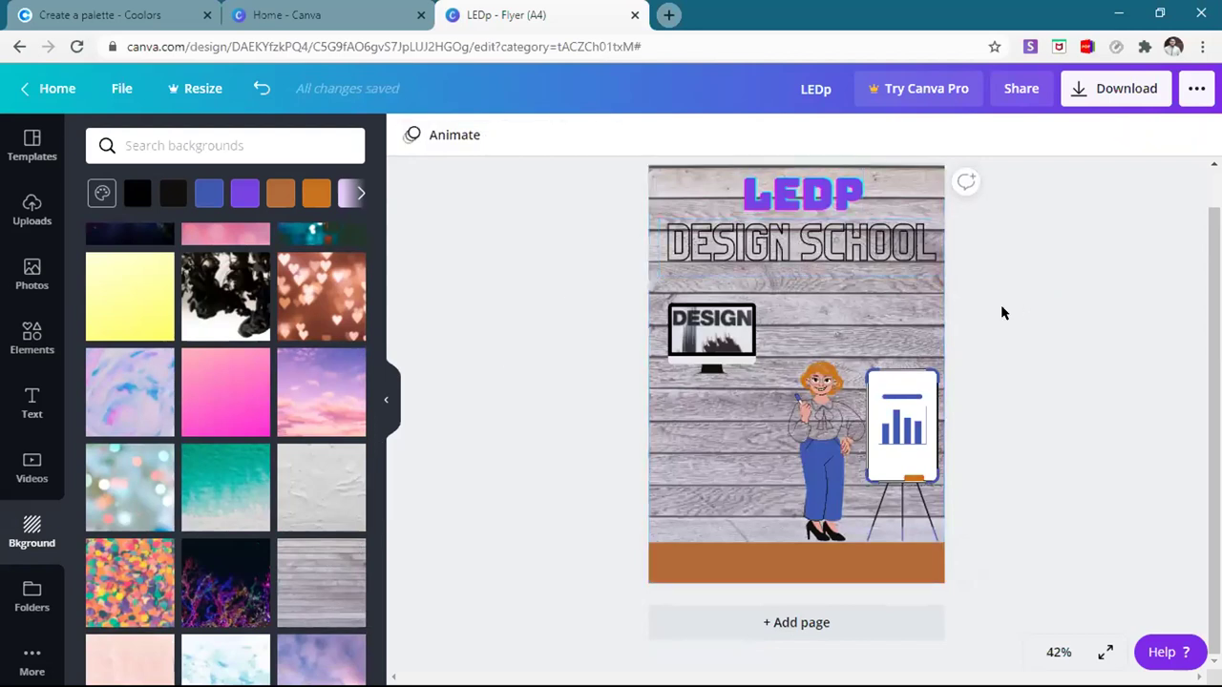
{"action": "left_click", "coordinate": [813, 246]}
{"action": "left_click", "coordinate": [1056, 256]}
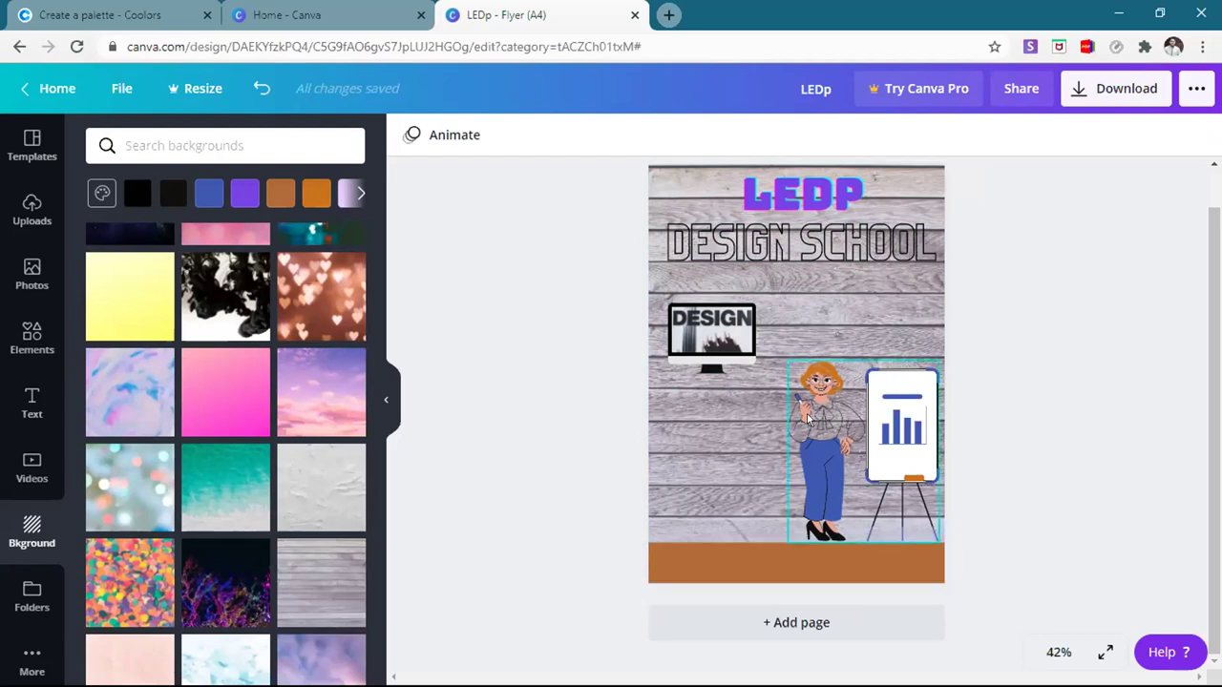
{"action": "left_click", "coordinate": [846, 429]}
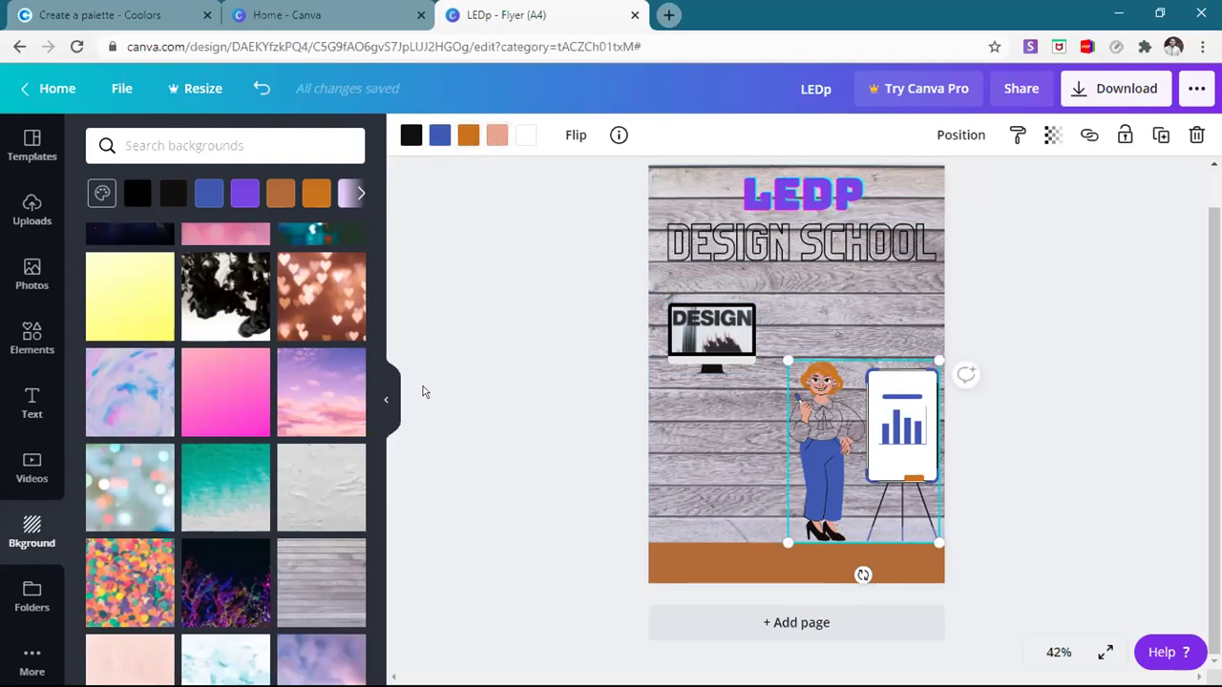
Apply the pink gradient background, then check the LEDP heading and page background on it.
{"action": "scroll", "coordinate": [138, 338], "scroll_direction": "up", "scroll_amount": 4}
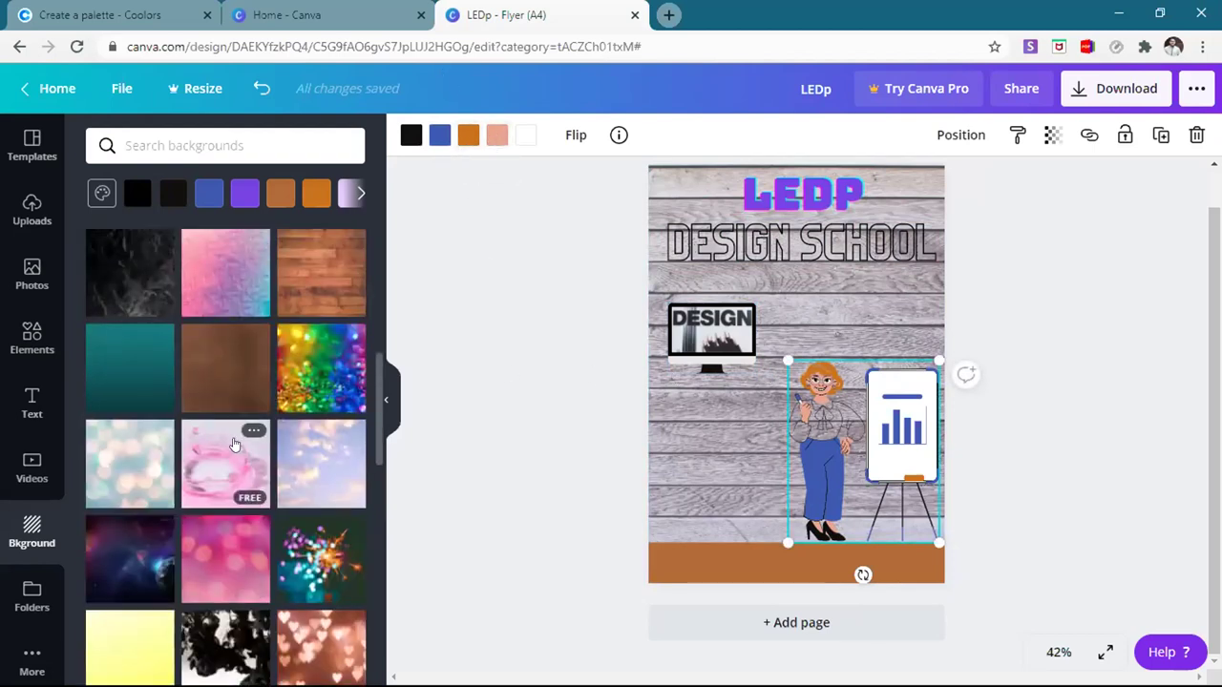
{"action": "scroll", "coordinate": [234, 444], "scroll_direction": "up", "scroll_amount": 3}
{"action": "scroll", "coordinate": [204, 519], "scroll_direction": "down", "scroll_amount": 3}
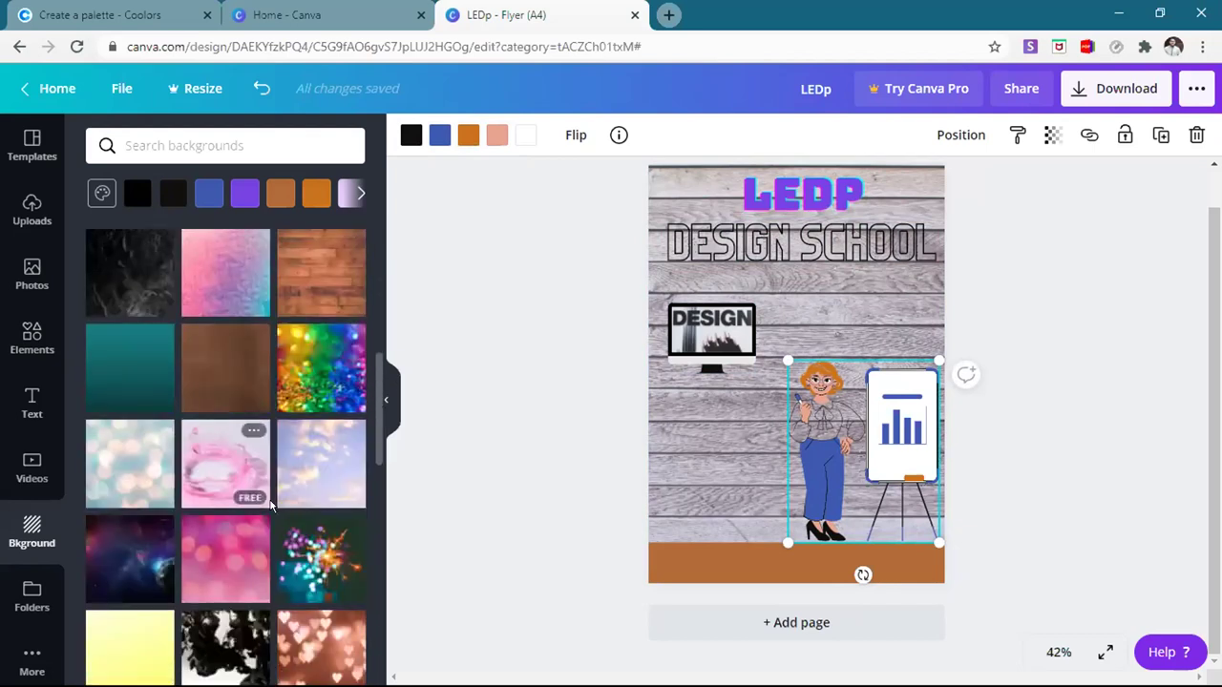
{"action": "scroll", "coordinate": [229, 580], "scroll_direction": "down", "scroll_amount": 2}
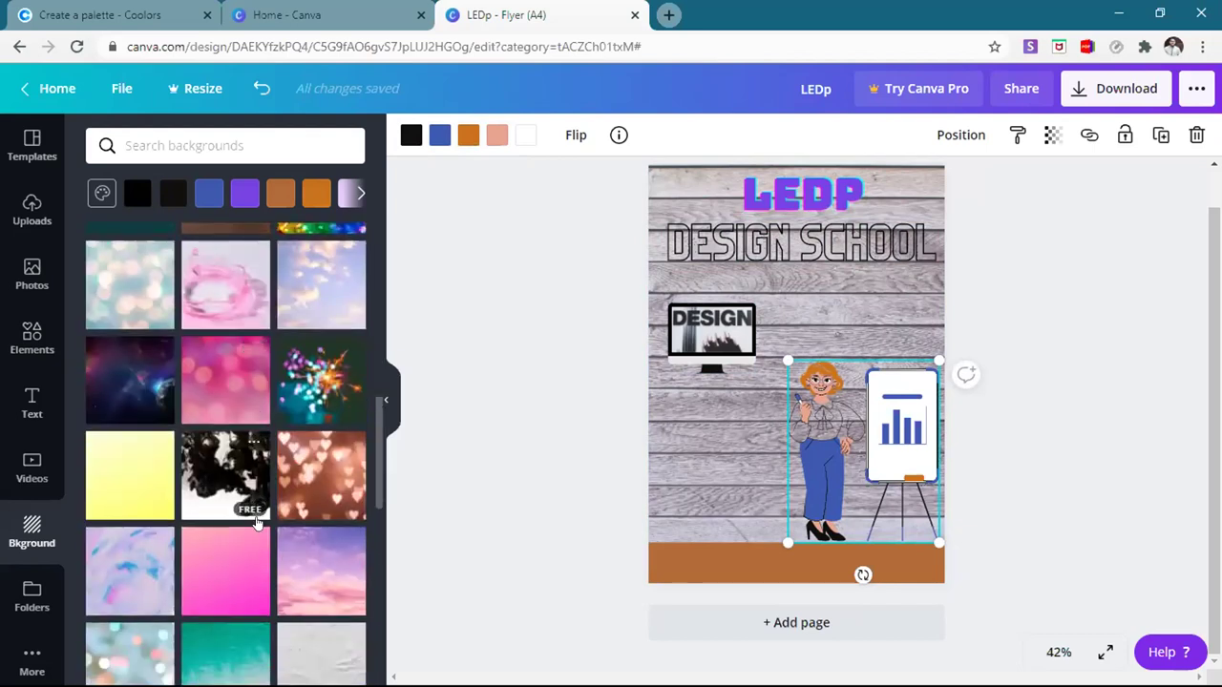
{"action": "left_click", "coordinate": [227, 581]}
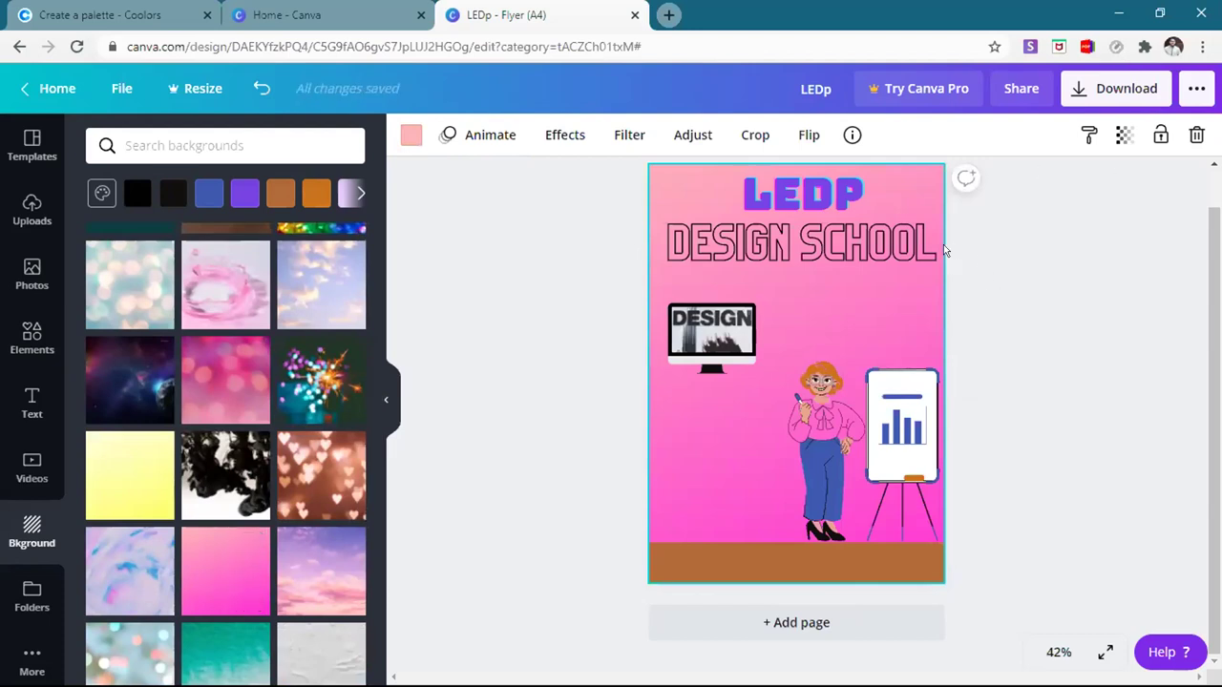
{"action": "left_click", "coordinate": [1012, 244]}
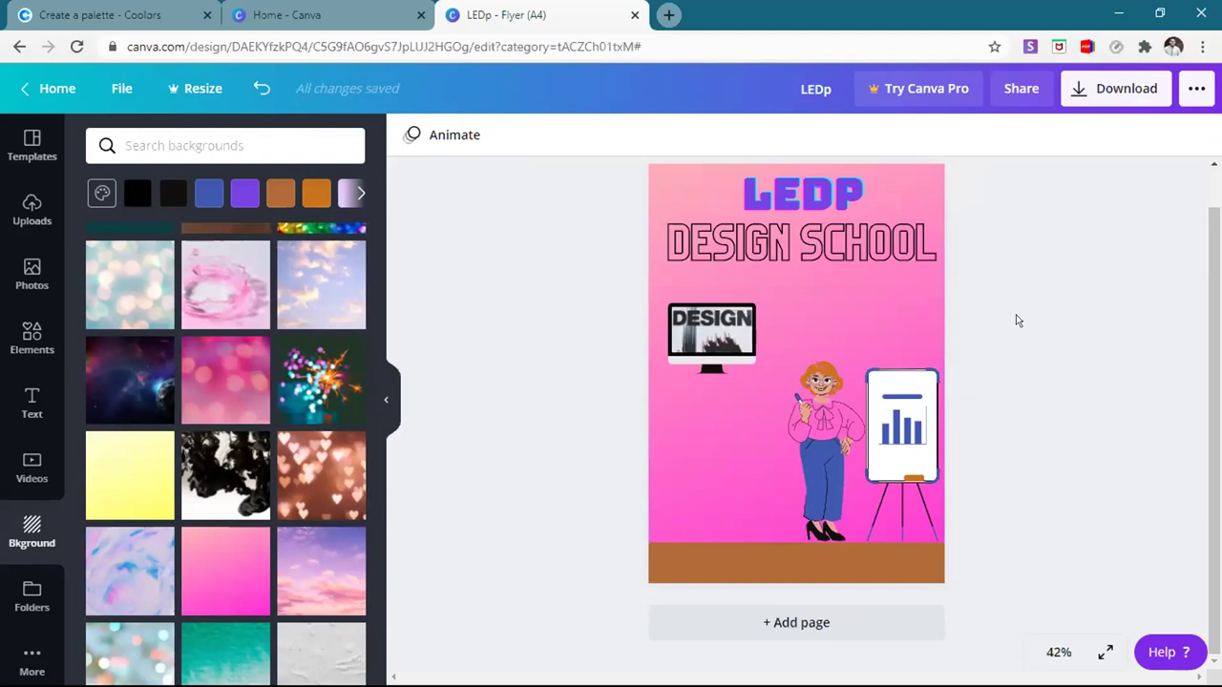
{"action": "left_click", "coordinate": [844, 222]}
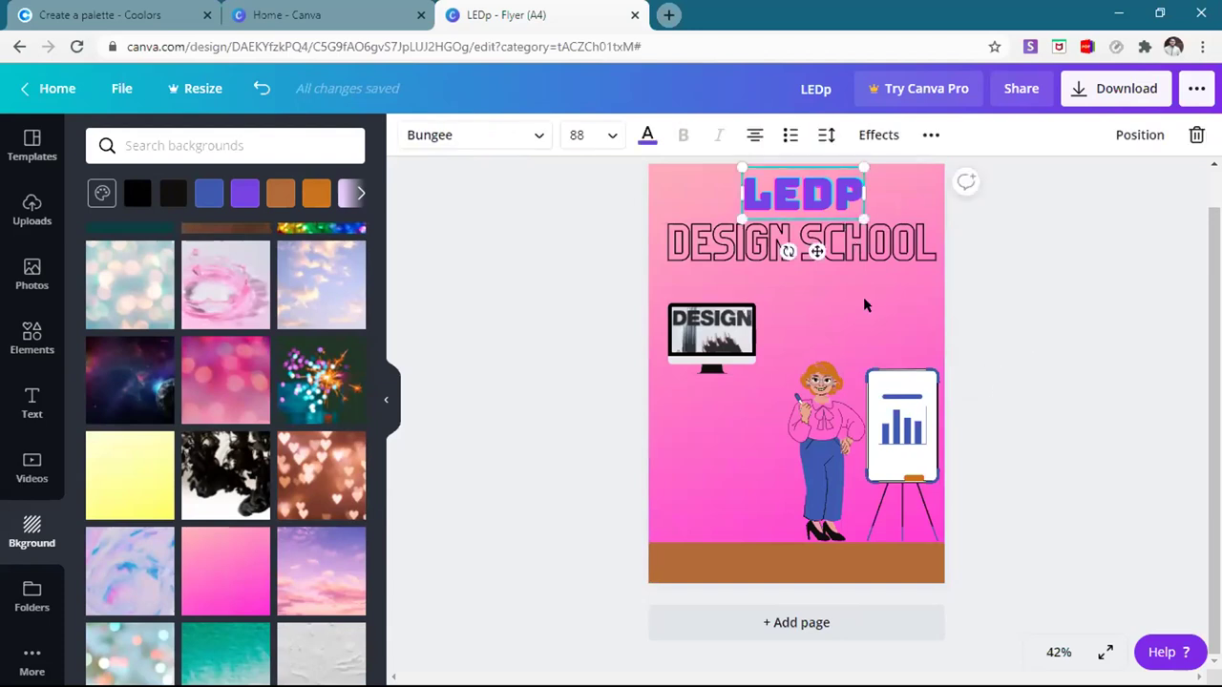
{"action": "left_click", "coordinate": [865, 303]}
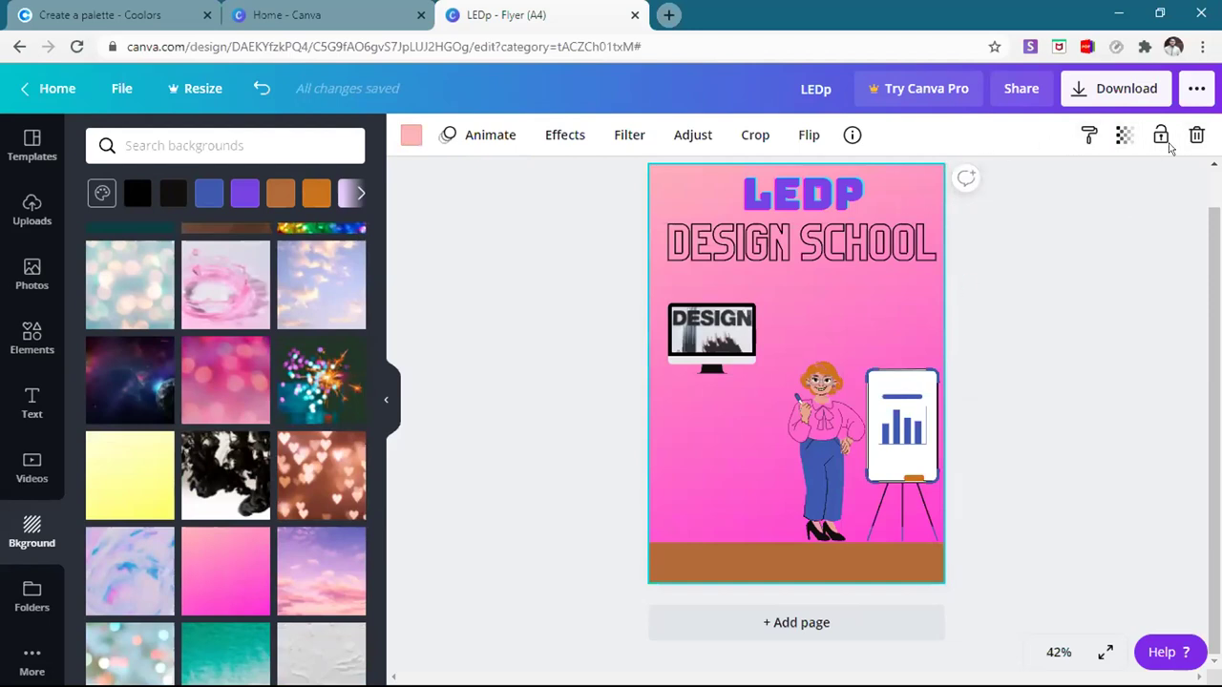
Add a blank second page below the pink-gradient flyer and return to the first page's background.
{"action": "left_click", "coordinate": [1193, 89]}
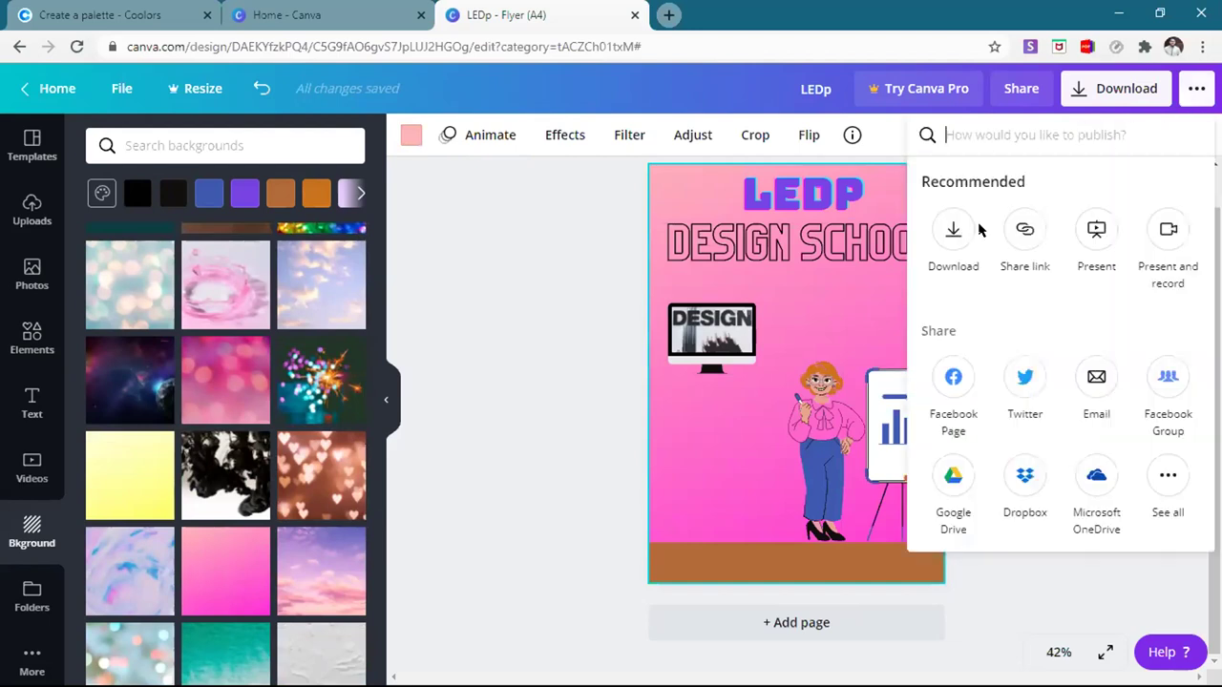
{"action": "left_click", "coordinate": [516, 340]}
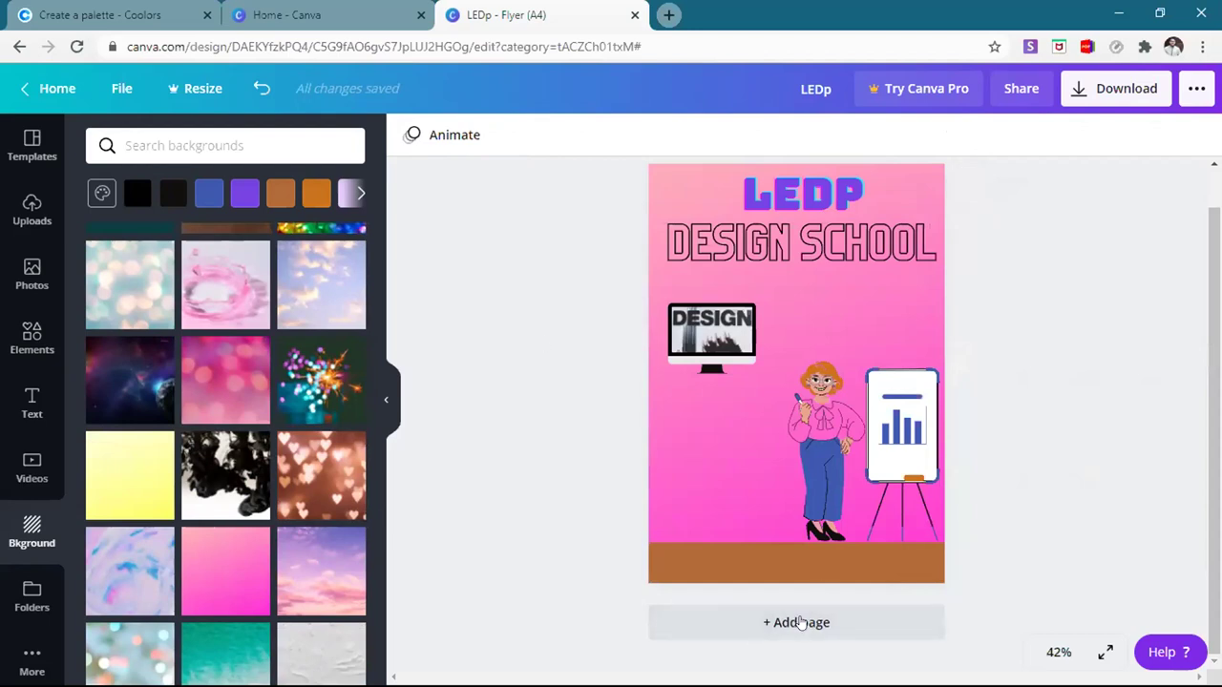
{"action": "left_click", "coordinate": [792, 621]}
{"action": "scroll", "coordinate": [807, 388], "scroll_direction": "up", "scroll_amount": 5}
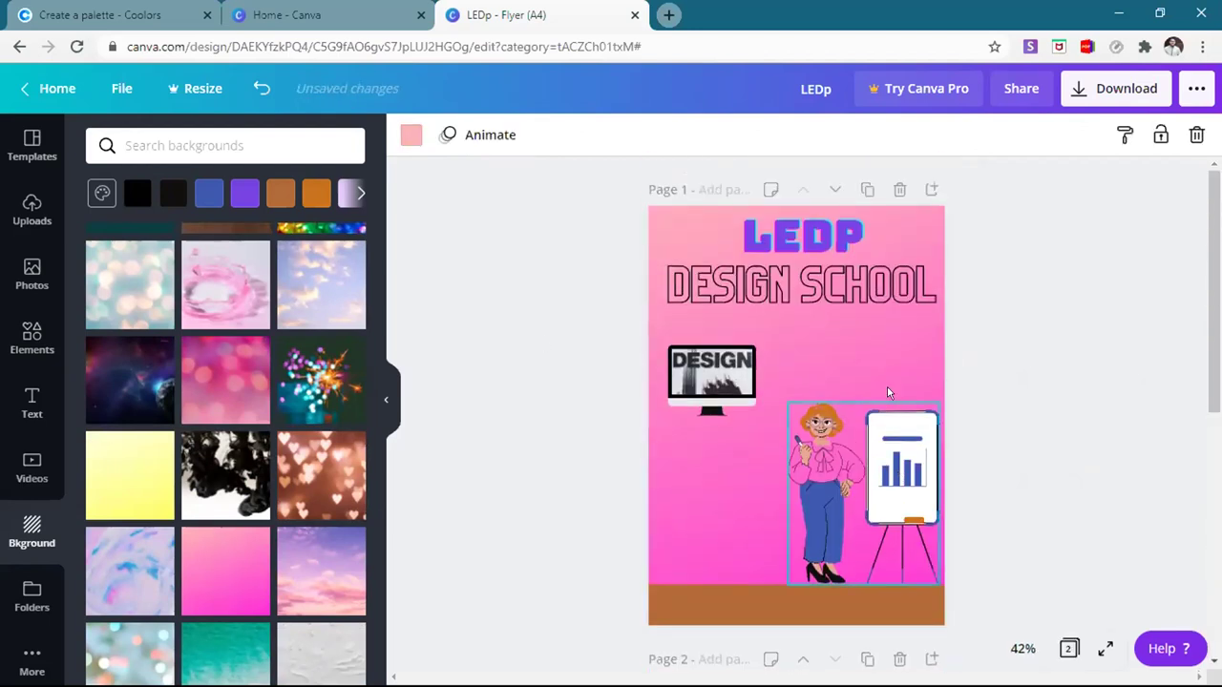
{"action": "left_click", "coordinate": [912, 239]}
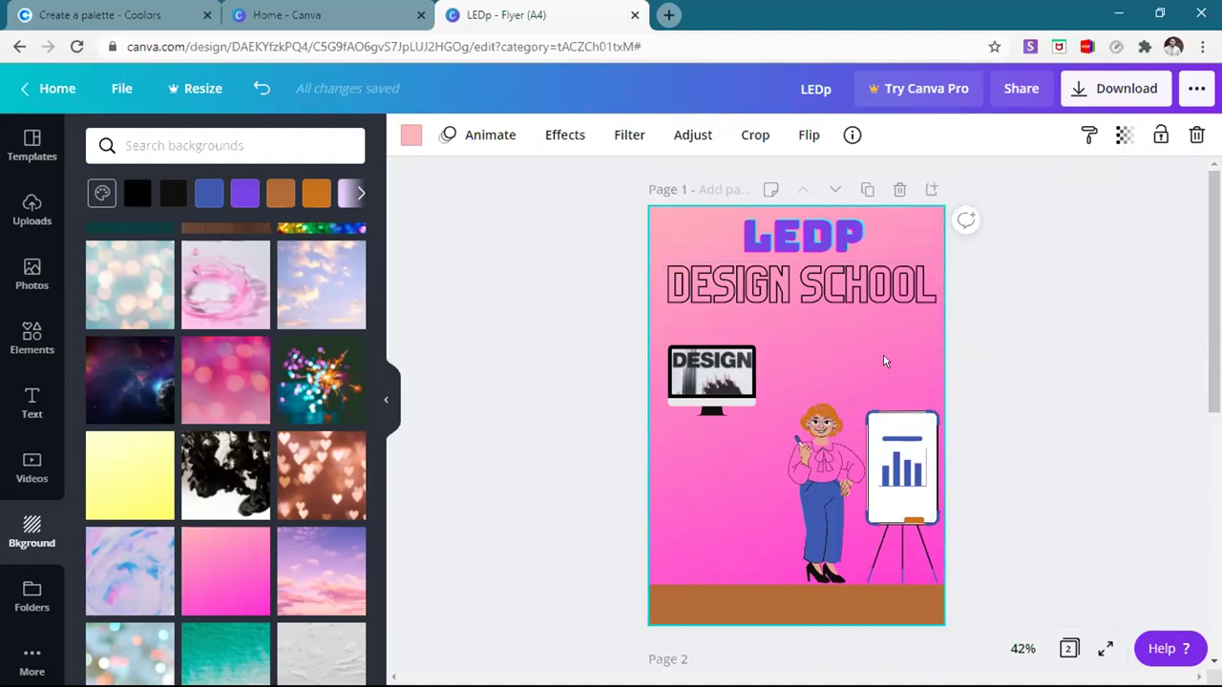
Replace page 1's pink gradient with the white background swatch.
{"action": "scroll", "coordinate": [220, 344], "scroll_direction": "up", "scroll_amount": 10}
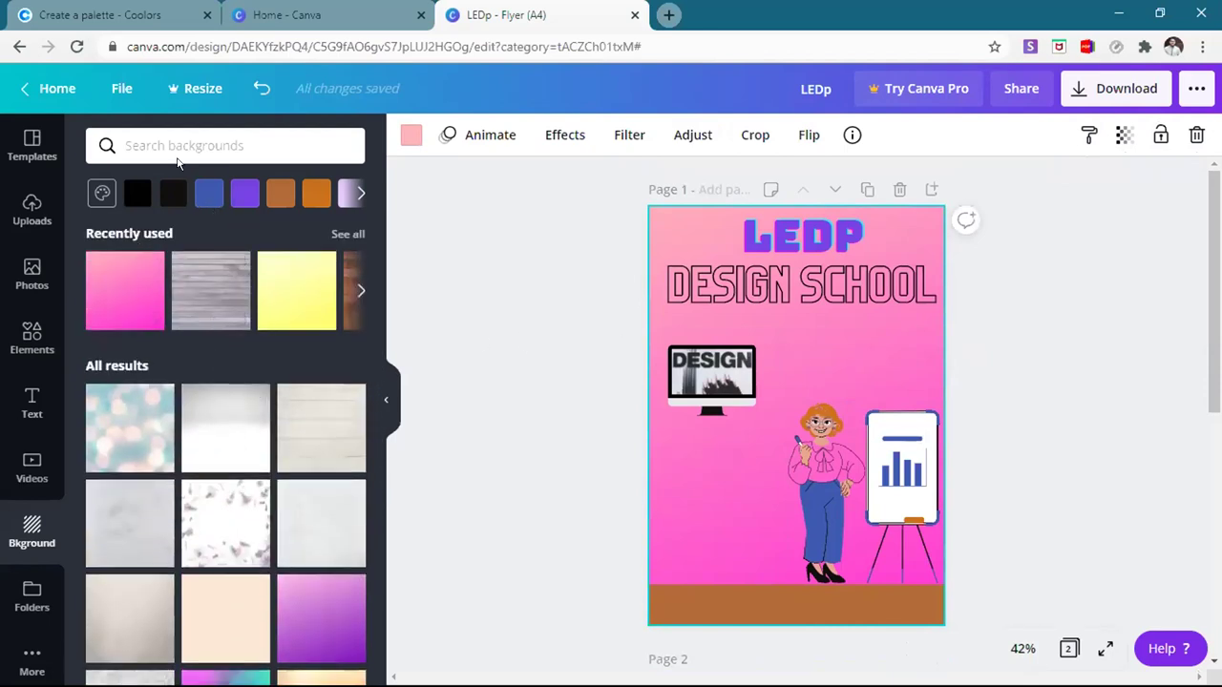
{"action": "left_click", "coordinate": [359, 194]}
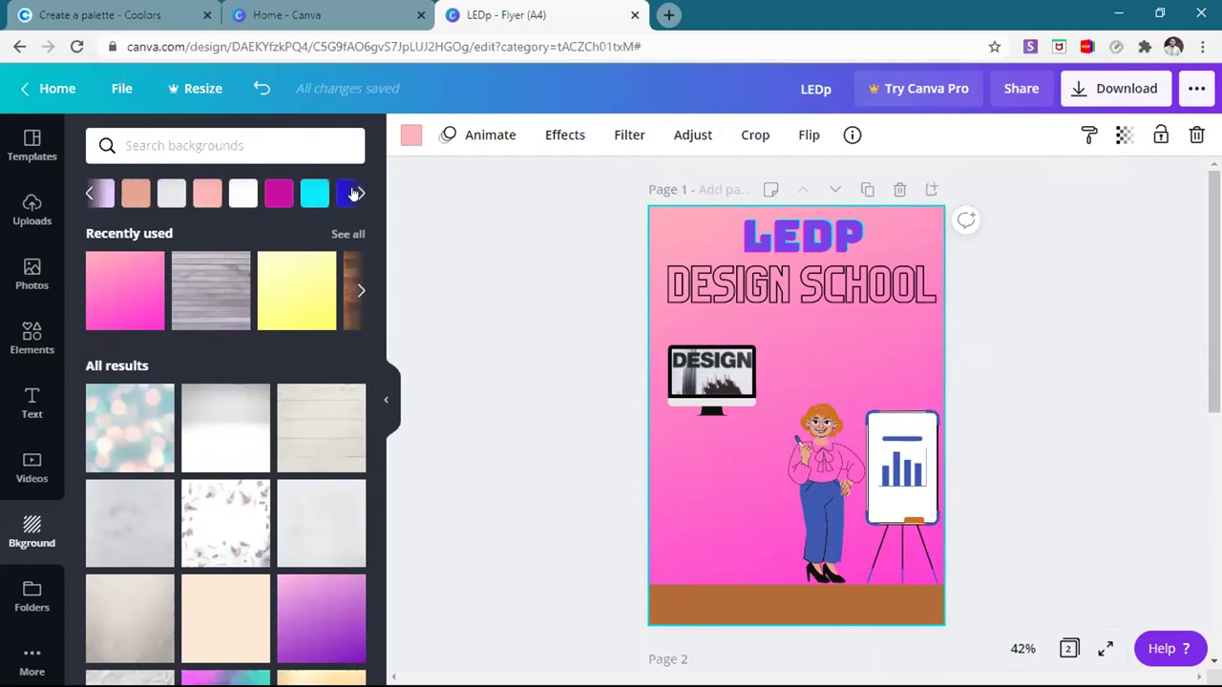
{"action": "left_click", "coordinate": [241, 198]}
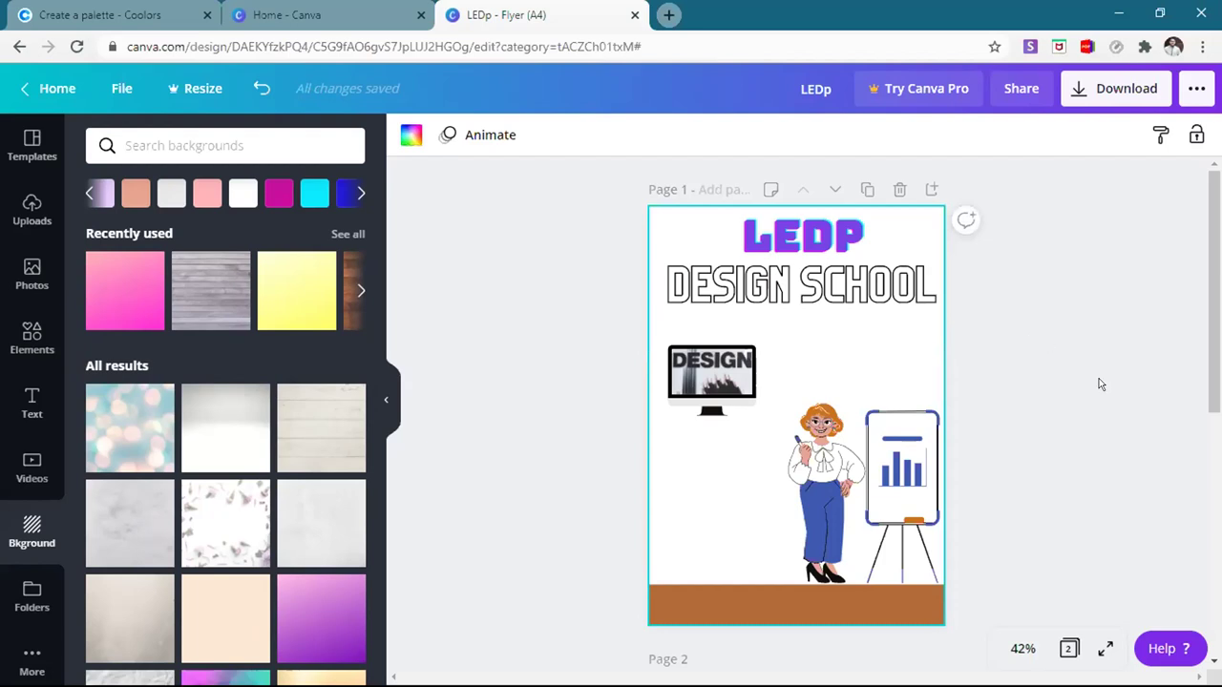
Move the flyer design page below the empty pink page.
{"action": "left_click", "coordinate": [1042, 301]}
{"action": "left_click", "coordinate": [857, 343]}
{"action": "left_click", "coordinate": [834, 189]}
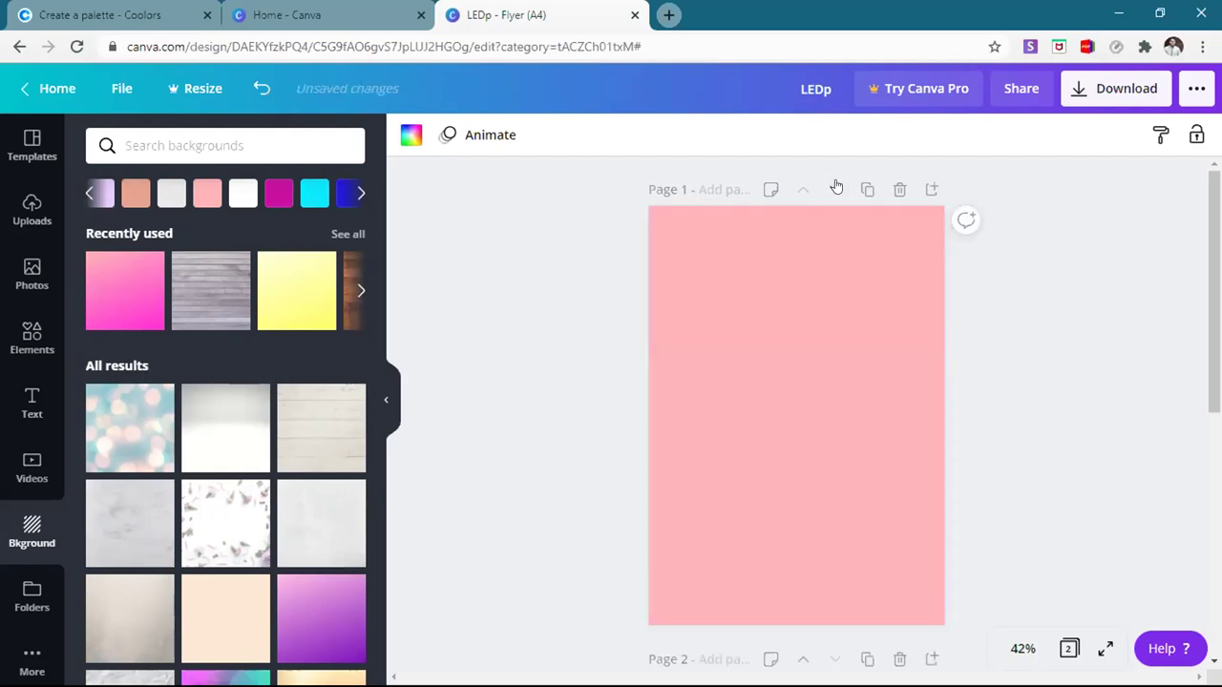
{"action": "scroll", "coordinate": [867, 334], "scroll_direction": "up", "scroll_amount": 5}
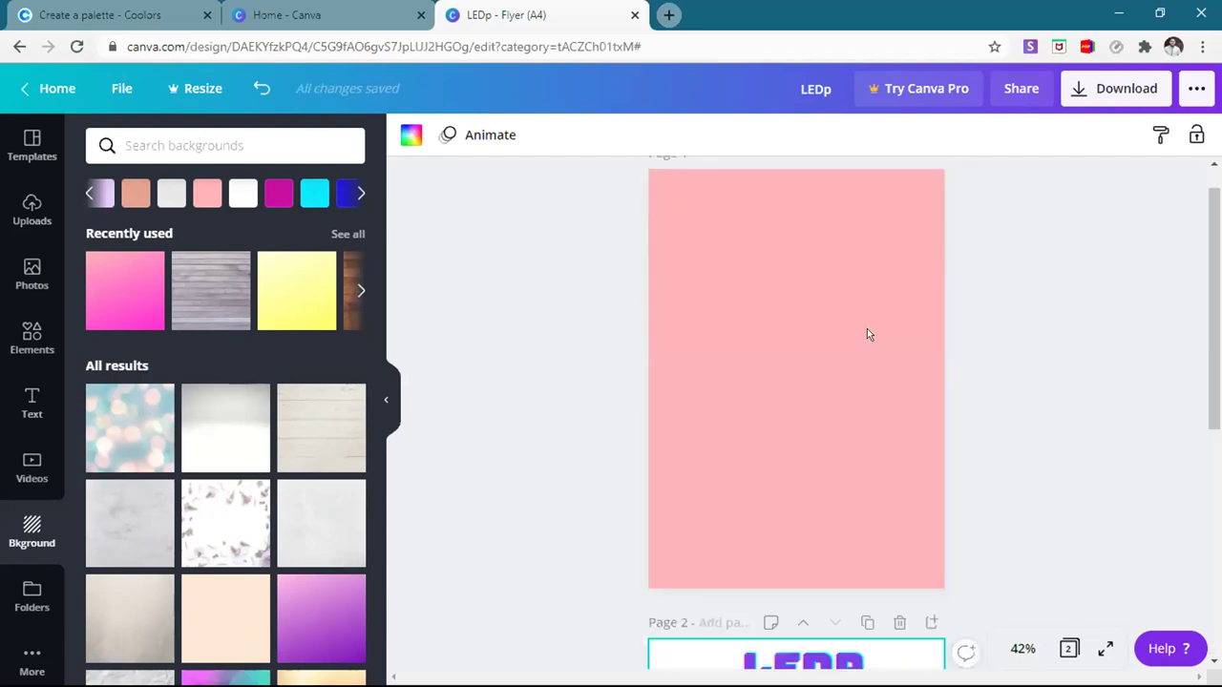
{"action": "scroll", "coordinate": [872, 315], "scroll_direction": "down", "scroll_amount": 5}
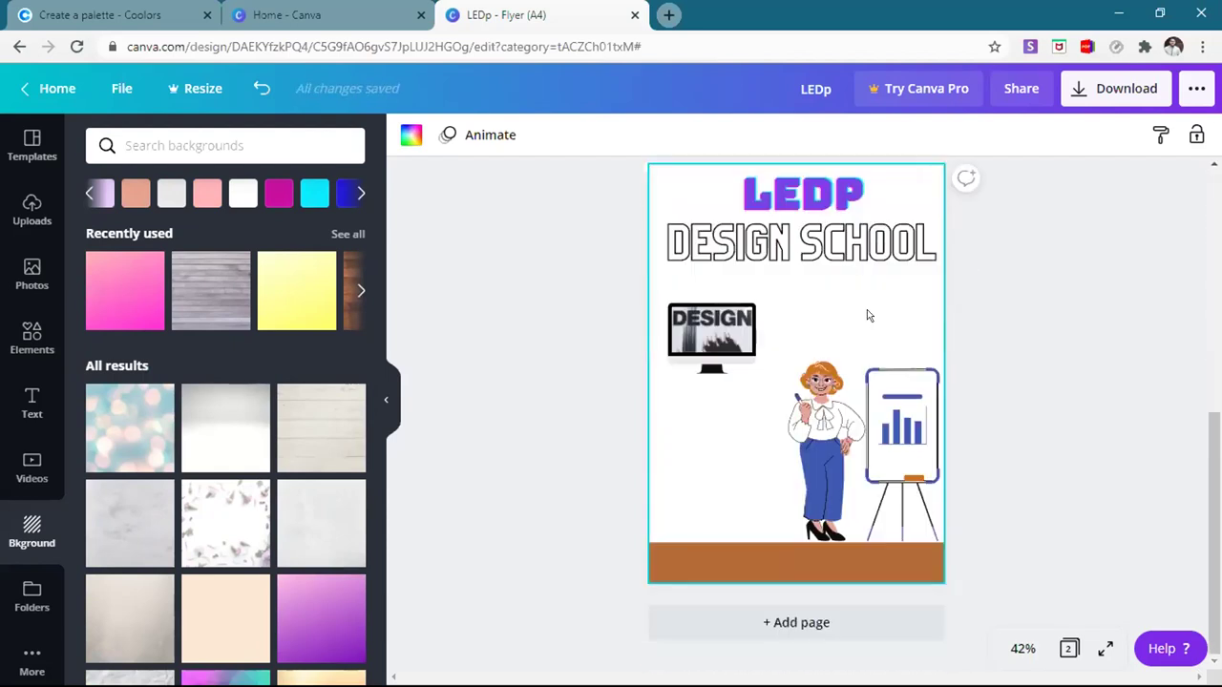
{"action": "scroll", "coordinate": [859, 284], "scroll_direction": "up", "scroll_amount": 3}
{"action": "scroll", "coordinate": [868, 373], "scroll_direction": "down", "scroll_amount": 5}
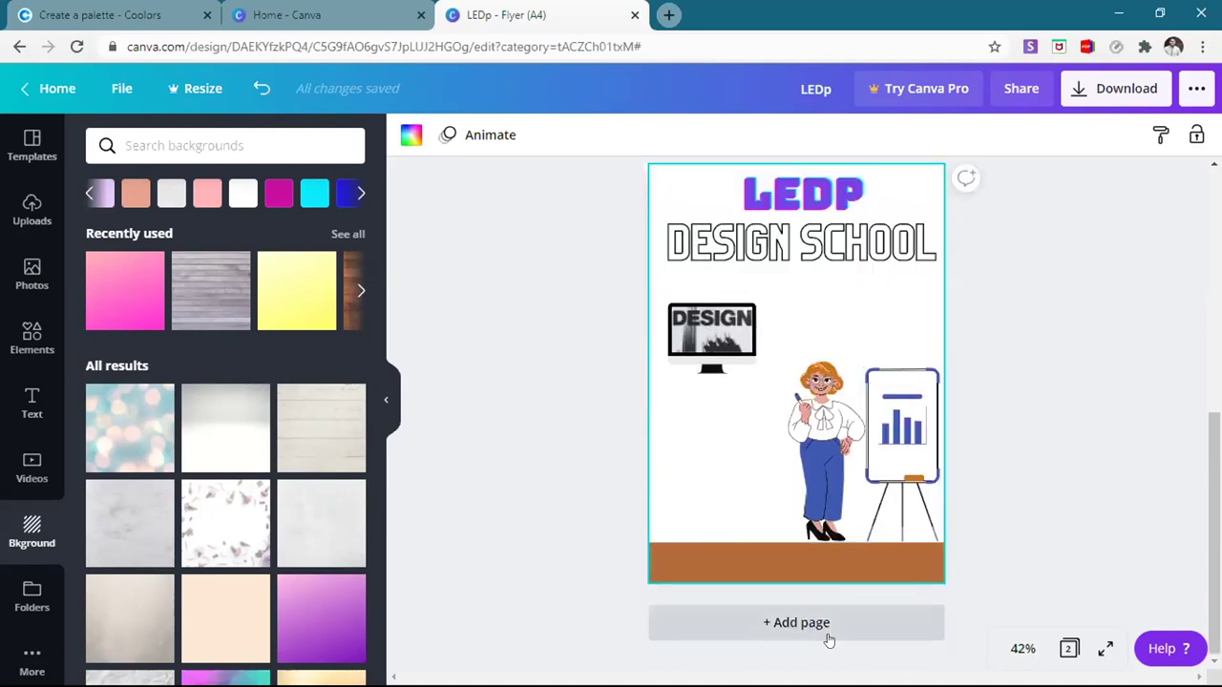
Add a blank page after the design and duplicate the flyer design page.
{"action": "left_click", "coordinate": [796, 622]}
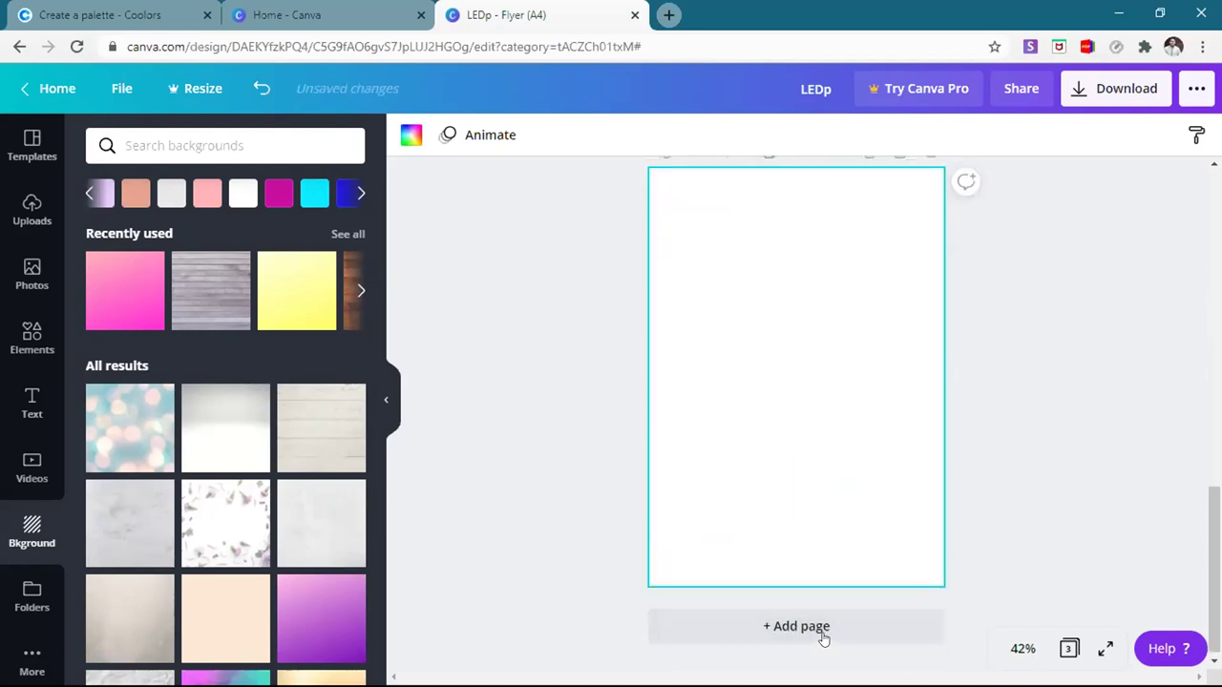
{"action": "scroll", "coordinate": [838, 523], "scroll_direction": "up", "scroll_amount": 3}
{"action": "scroll", "coordinate": [843, 573], "scroll_direction": "up", "scroll_amount": 3}
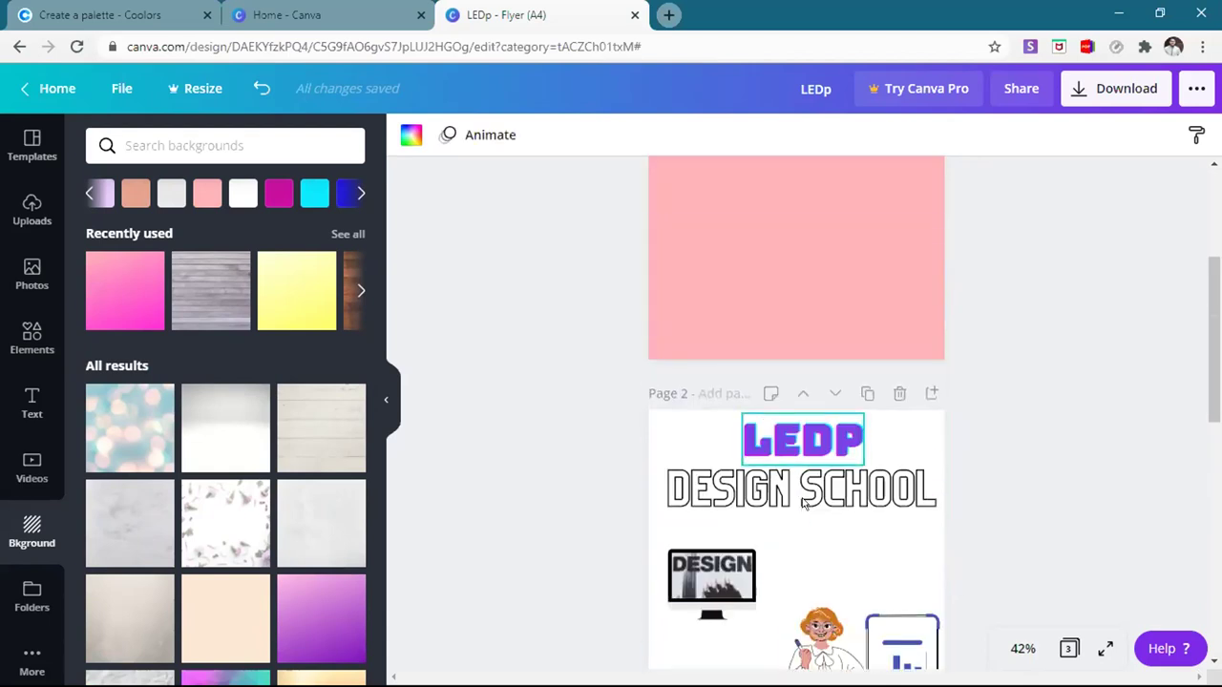
{"action": "left_click", "coordinate": [866, 395]}
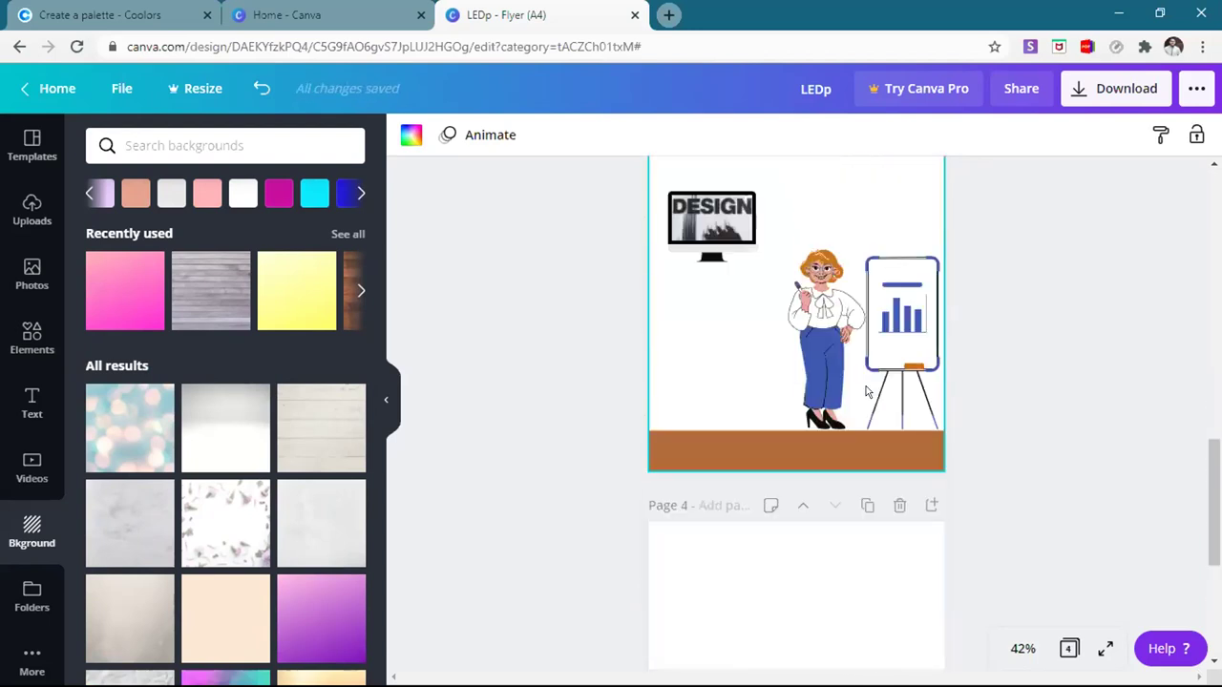
Delete the empty pink page.
{"action": "scroll", "coordinate": [866, 392], "scroll_direction": "down", "scroll_amount": 3}
{"action": "scroll", "coordinate": [867, 390], "scroll_direction": "up", "scroll_amount": 5}
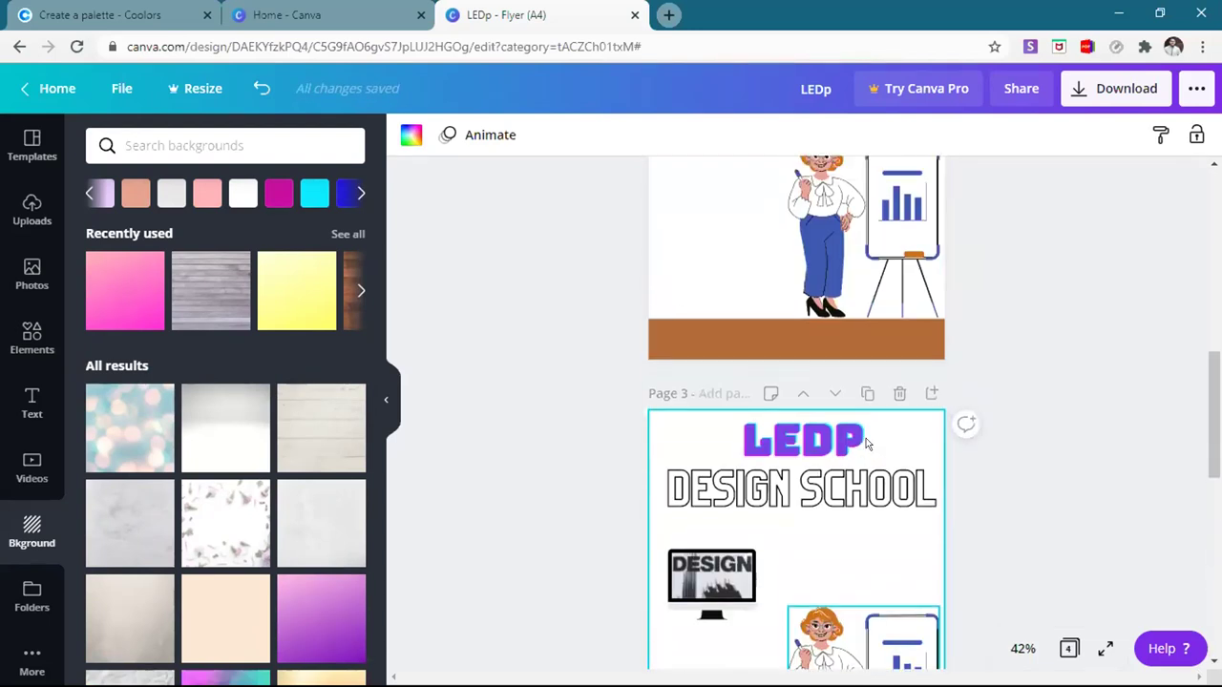
{"action": "scroll", "coordinate": [865, 441], "scroll_direction": "up", "scroll_amount": 8}
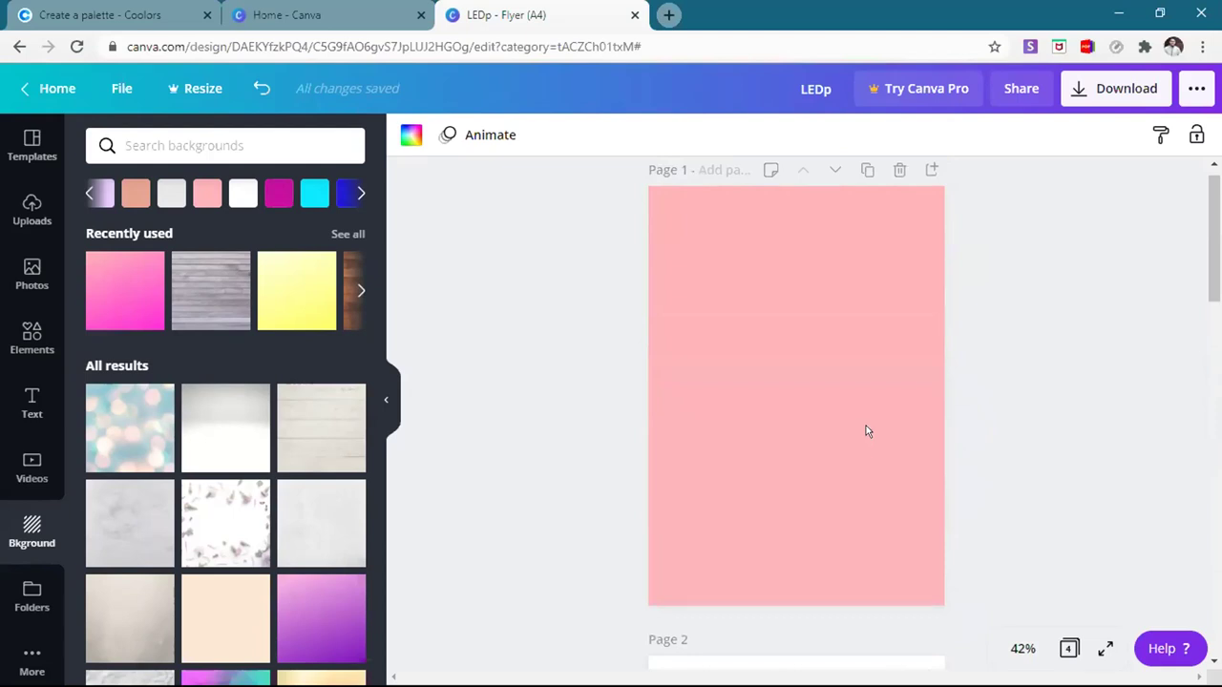
{"action": "left_click", "coordinate": [866, 431]}
{"action": "left_click", "coordinate": [900, 190]}
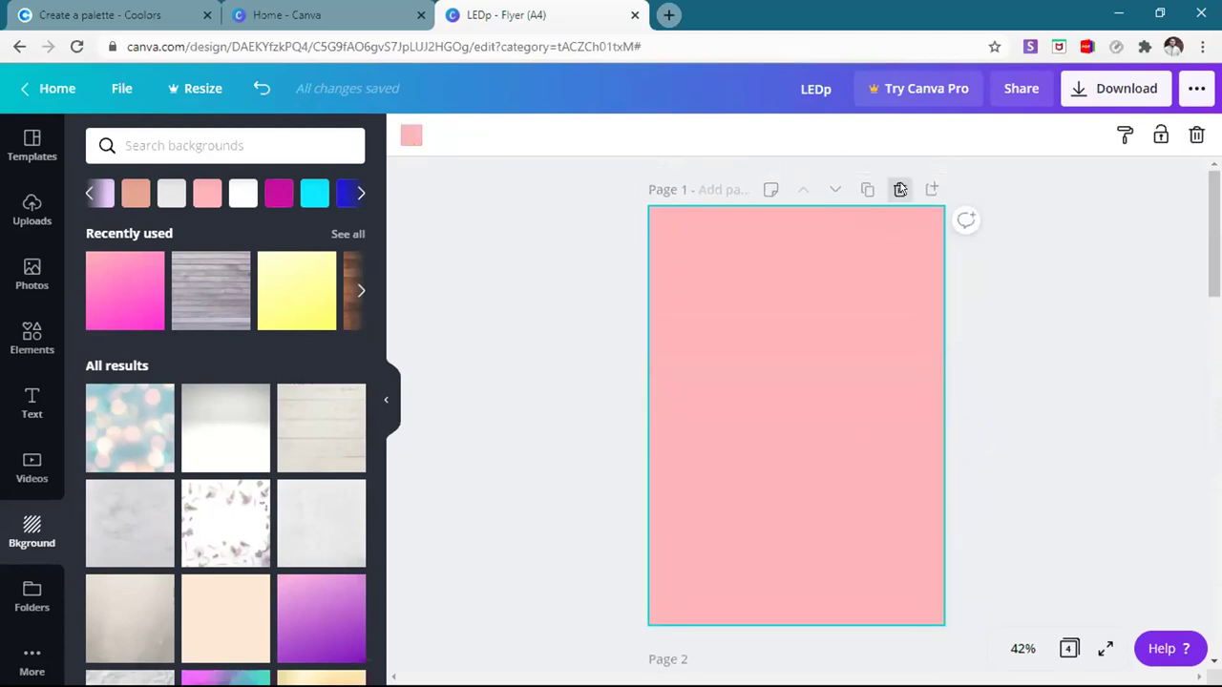
{"action": "scroll", "coordinate": [954, 448], "scroll_direction": "down", "scroll_amount": 2}
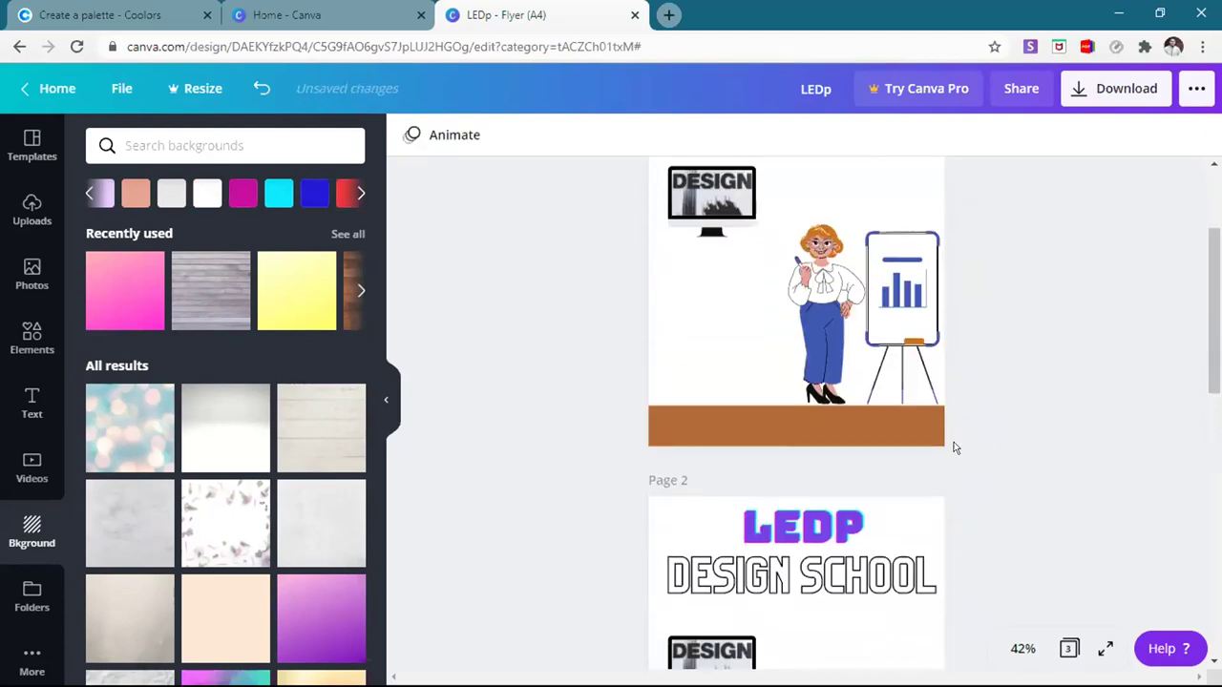
Delete the woman-and-easel illustration from page 2.
{"action": "left_click", "coordinate": [840, 437]}
{"action": "scroll", "coordinate": [840, 443], "scroll_direction": "up", "scroll_amount": 2}
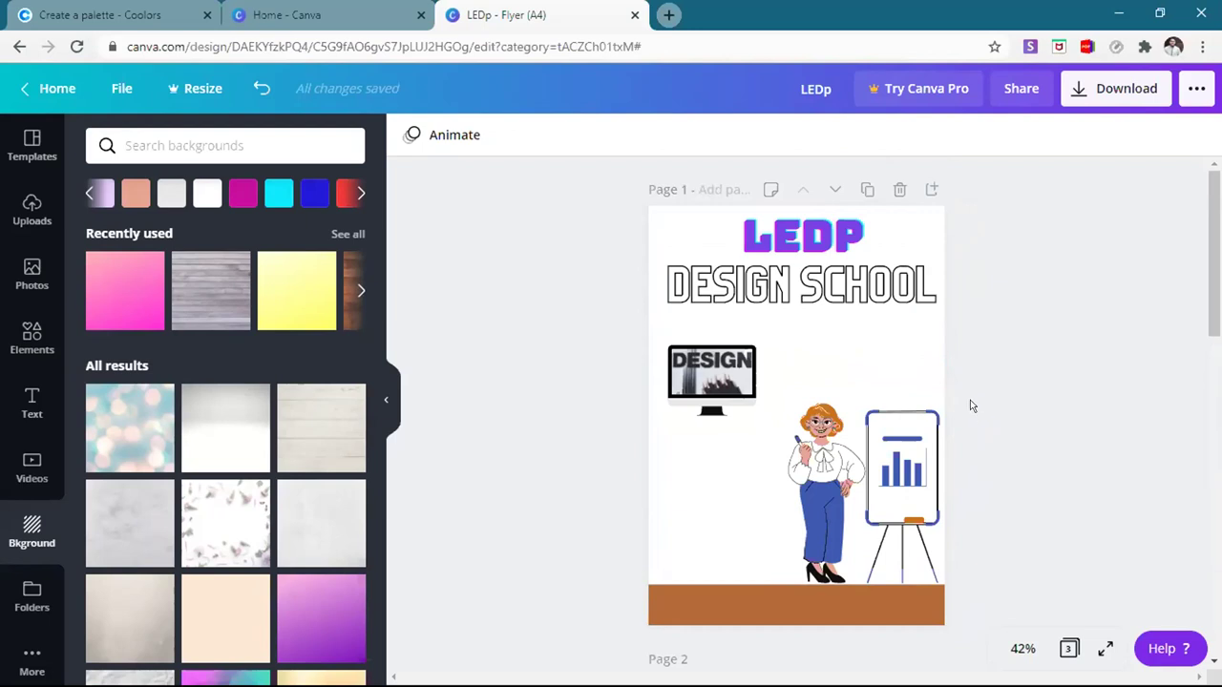
{"action": "scroll", "coordinate": [965, 417], "scroll_direction": "down", "scroll_amount": 2}
{"action": "scroll", "coordinate": [977, 458], "scroll_direction": "up", "scroll_amount": 2}
{"action": "scroll", "coordinate": [1003, 543], "scroll_direction": "down", "scroll_amount": 4}
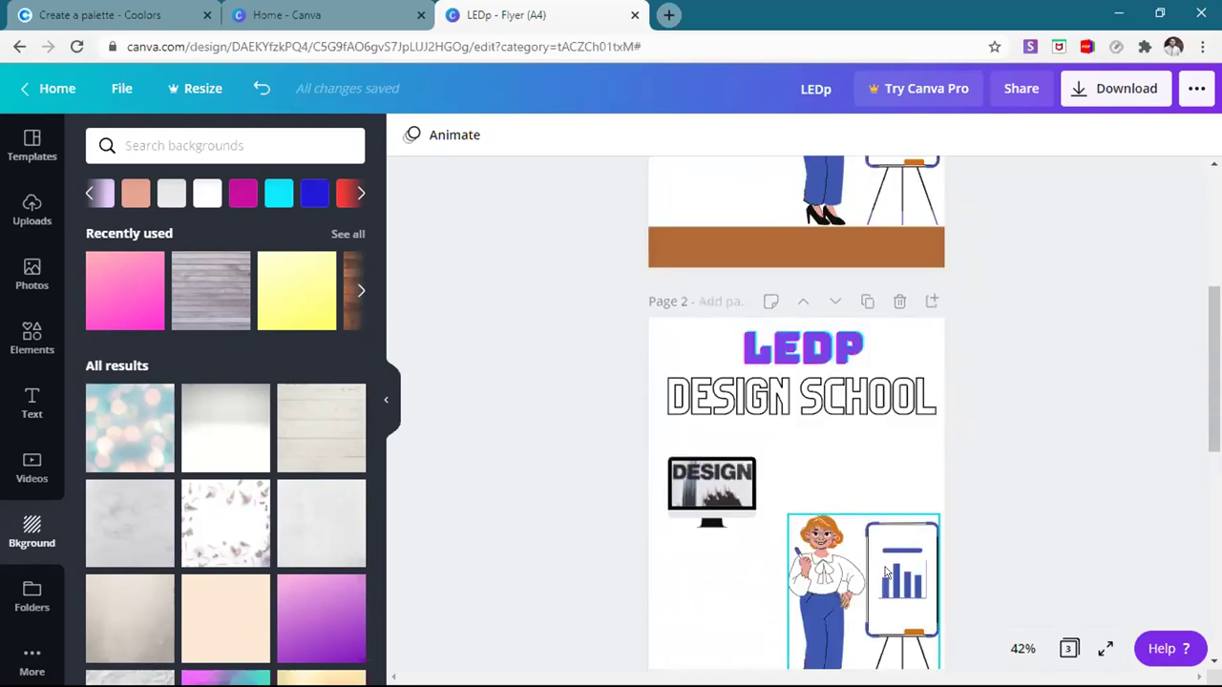
{"action": "left_click", "coordinate": [883, 573]}
{"action": "key", "text": "Delete"}
{"action": "scroll", "coordinate": [867, 536], "scroll_direction": "down", "scroll_amount": 2}
Enlarge the DESIGN monitor on page 2 and centre it horizontally.
{"action": "left_click", "coordinate": [711, 303]}
{"action": "left_click_drag", "start_coordinate": [716, 318], "coordinate": [892, 390]}
{"action": "left_click_drag", "start_coordinate": [831, 339], "coordinate": [796, 329]}
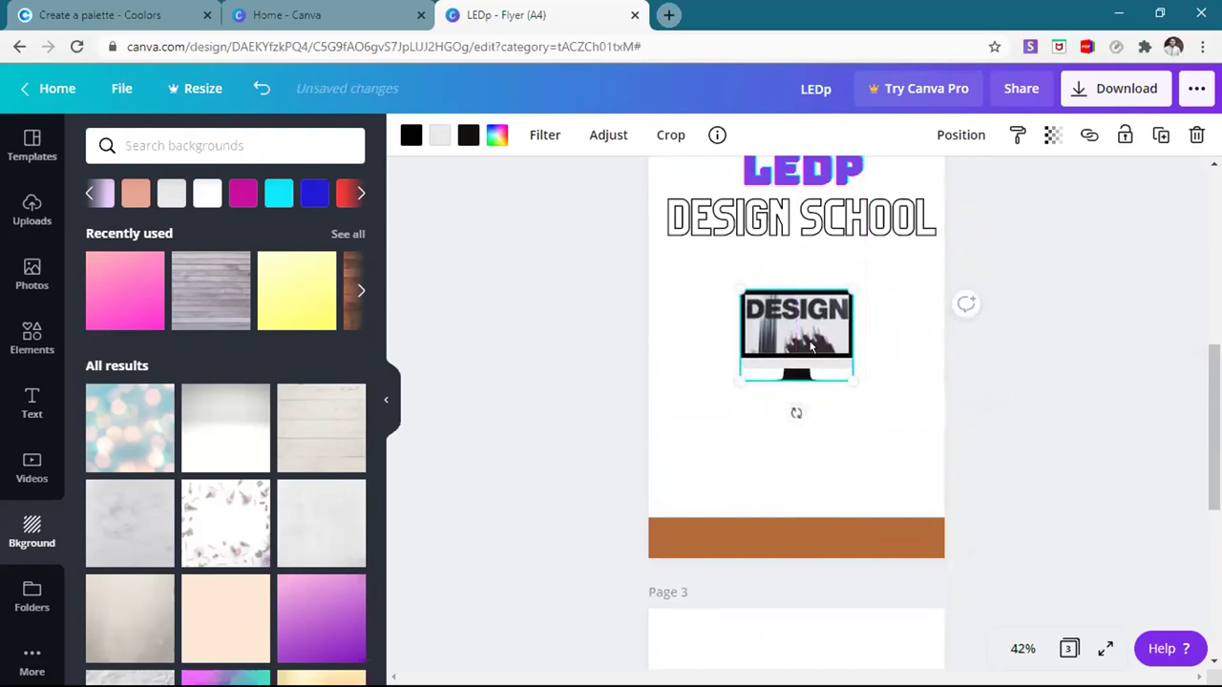
{"action": "scroll", "coordinate": [806, 381], "scroll_direction": "up", "scroll_amount": 4}
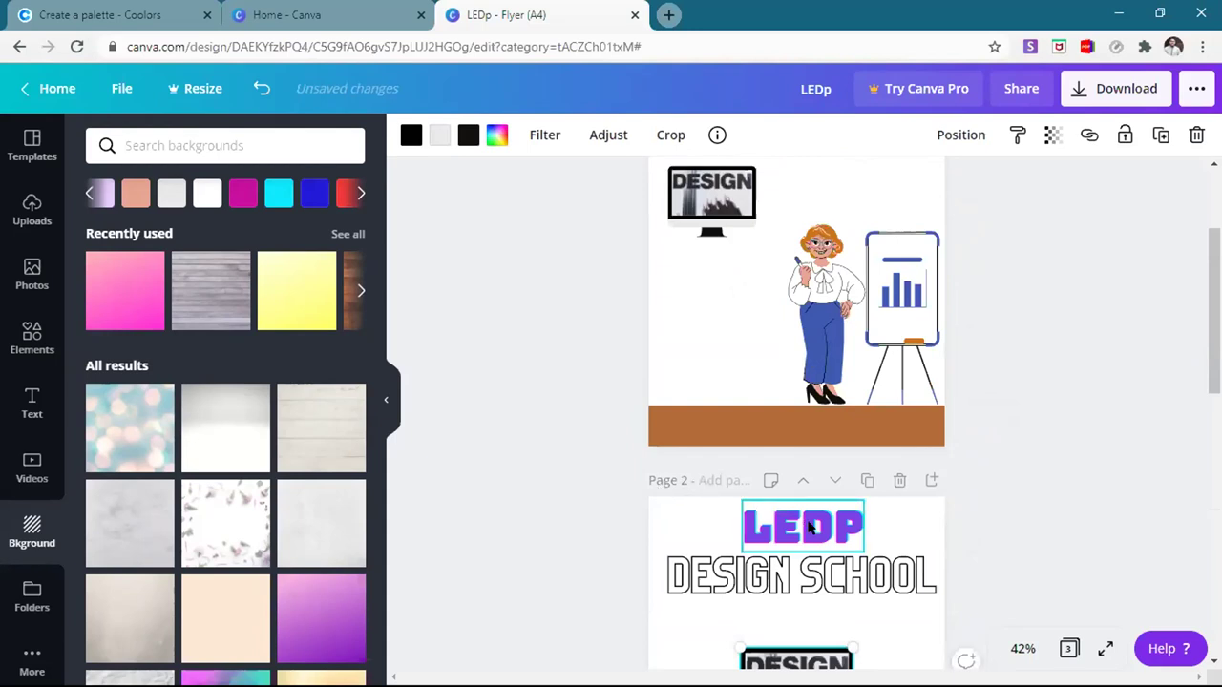
{"action": "scroll", "coordinate": [842, 527], "scroll_direction": "down", "scroll_amount": 3}
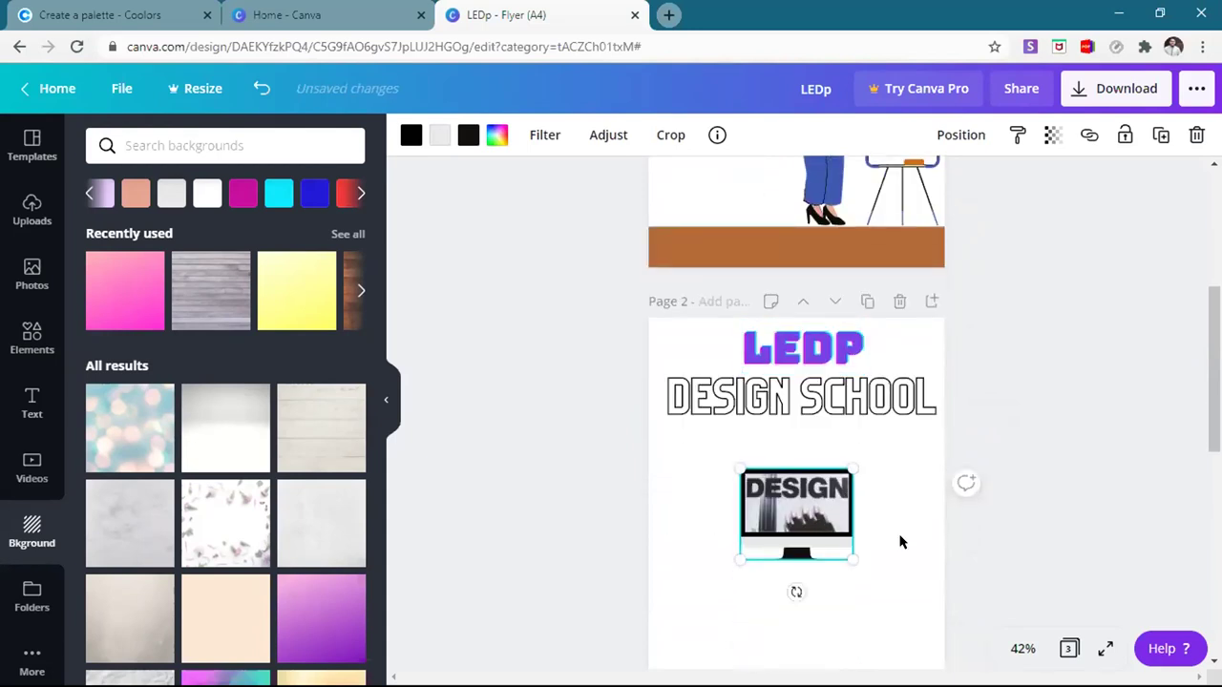
{"action": "scroll", "coordinate": [899, 542], "scroll_direction": "down", "scroll_amount": 6}
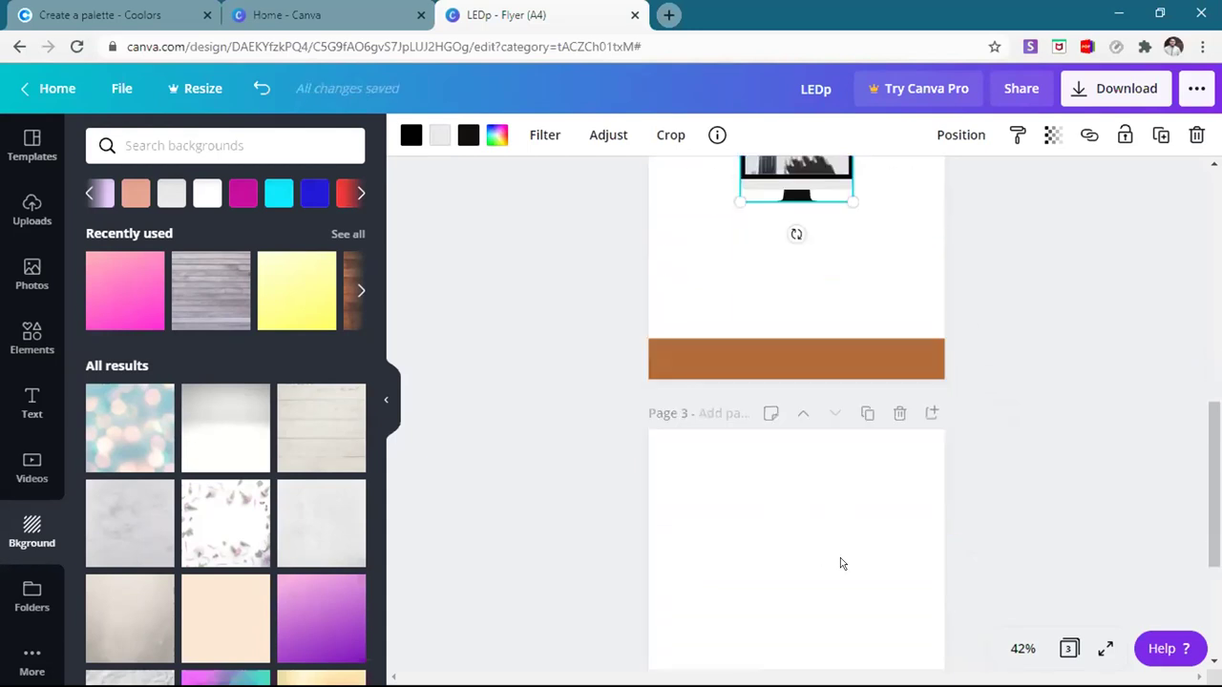
{"action": "scroll", "coordinate": [840, 563], "scroll_direction": "up", "scroll_amount": 9}
{"action": "scroll", "coordinate": [872, 558], "scroll_direction": "down", "scroll_amount": 3}
{"action": "left_click", "coordinate": [880, 513]}
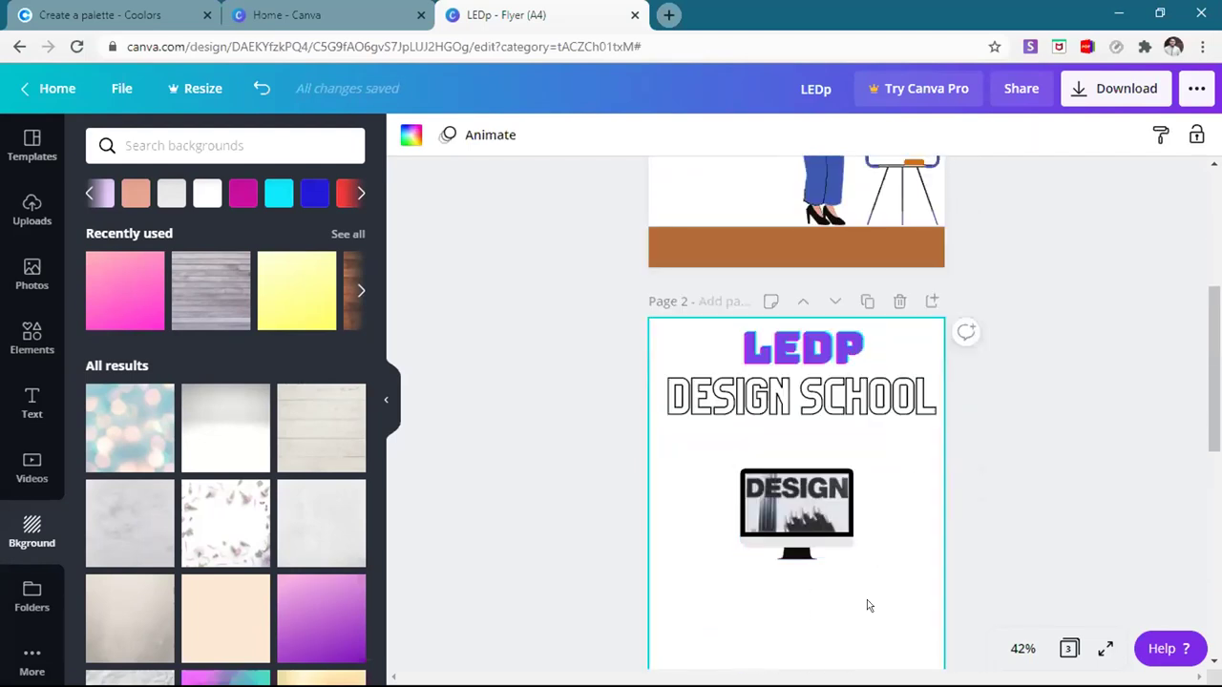
Add a new blank page 4 after page 3.
{"action": "scroll", "coordinate": [859, 573], "scroll_direction": "down", "scroll_amount": 6}
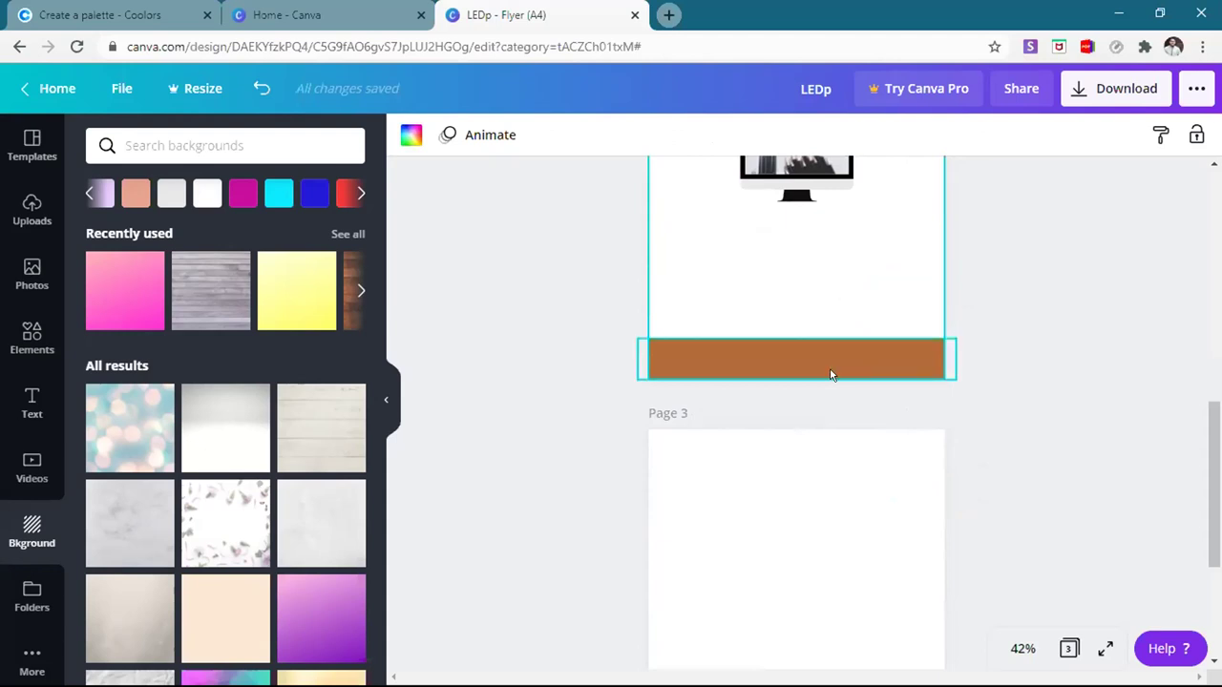
{"action": "scroll", "coordinate": [831, 371], "scroll_direction": "up", "scroll_amount": 3}
{"action": "scroll", "coordinate": [983, 373], "scroll_direction": "up", "scroll_amount": 1}
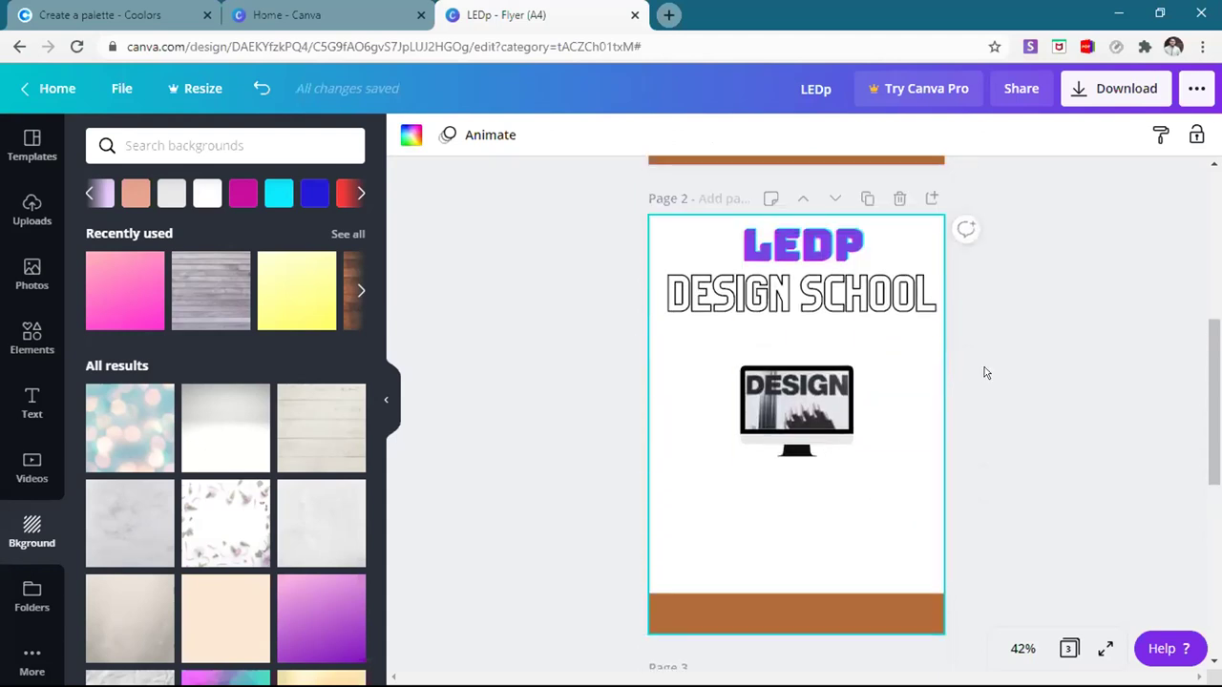
{"action": "scroll", "coordinate": [882, 486], "scroll_direction": "down", "scroll_amount": 7}
{"action": "left_click", "coordinate": [845, 448]}
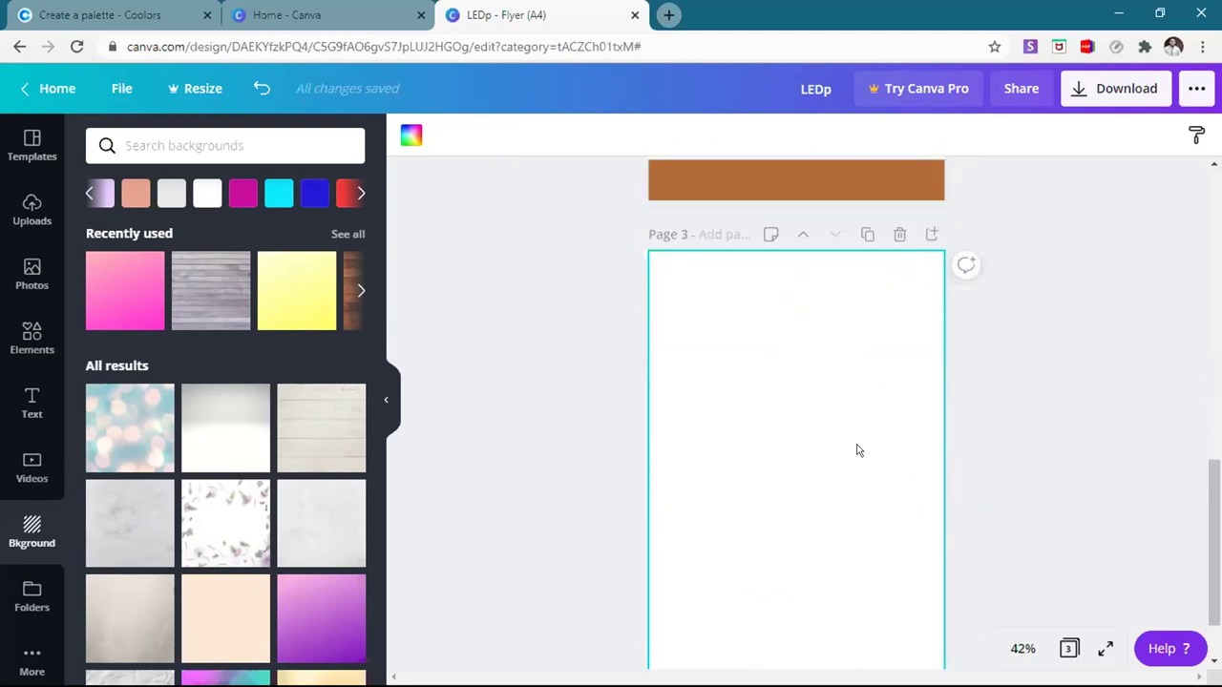
{"action": "scroll", "coordinate": [844, 506], "scroll_direction": "down", "scroll_amount": 1}
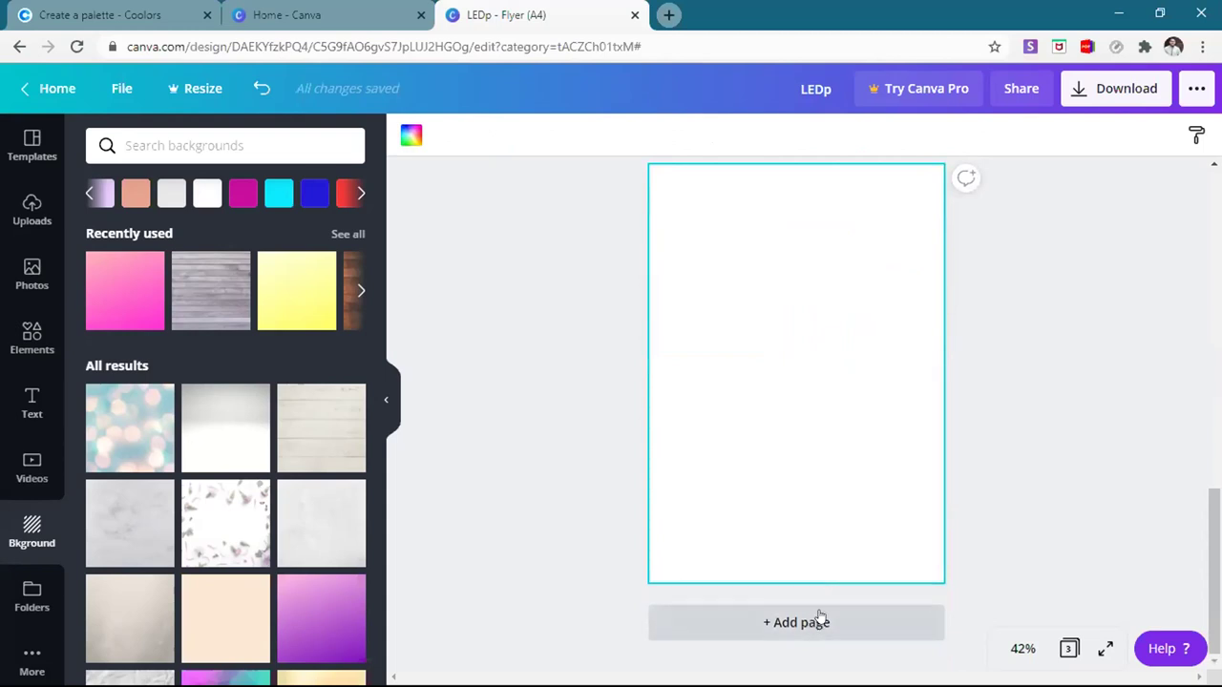
{"action": "left_click", "coordinate": [812, 610]}
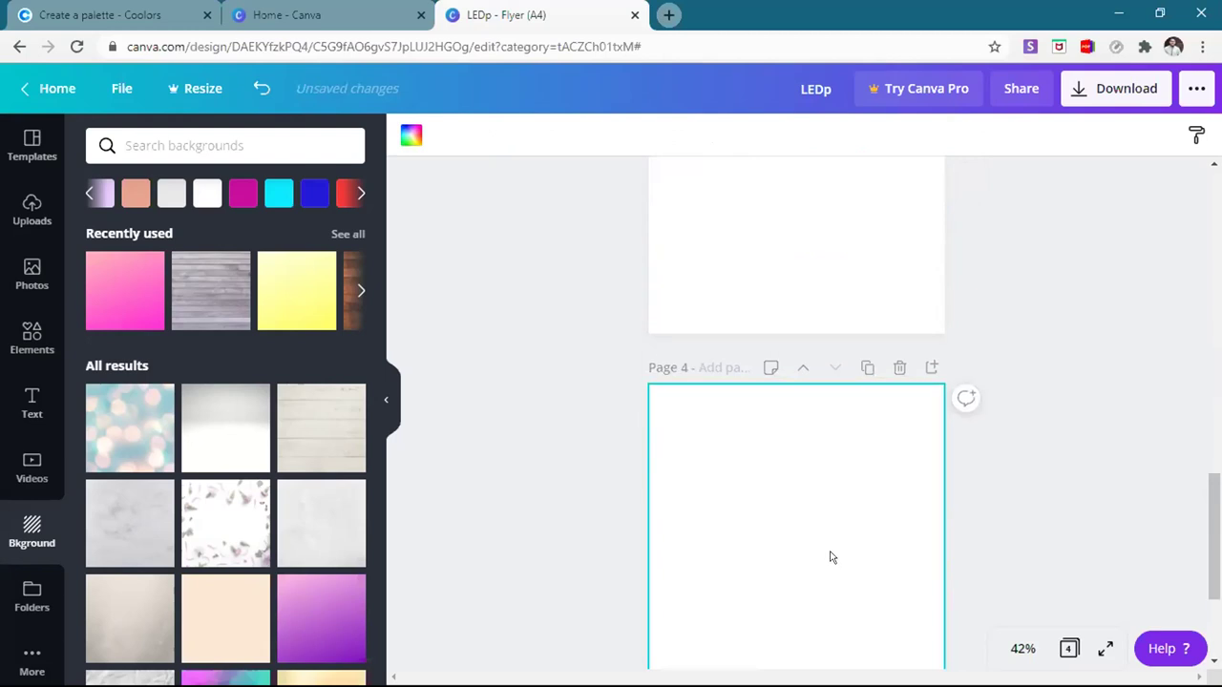
Duplicate page 2 with its centred monitor.
{"action": "scroll", "coordinate": [830, 558], "scroll_direction": "up", "scroll_amount": 5}
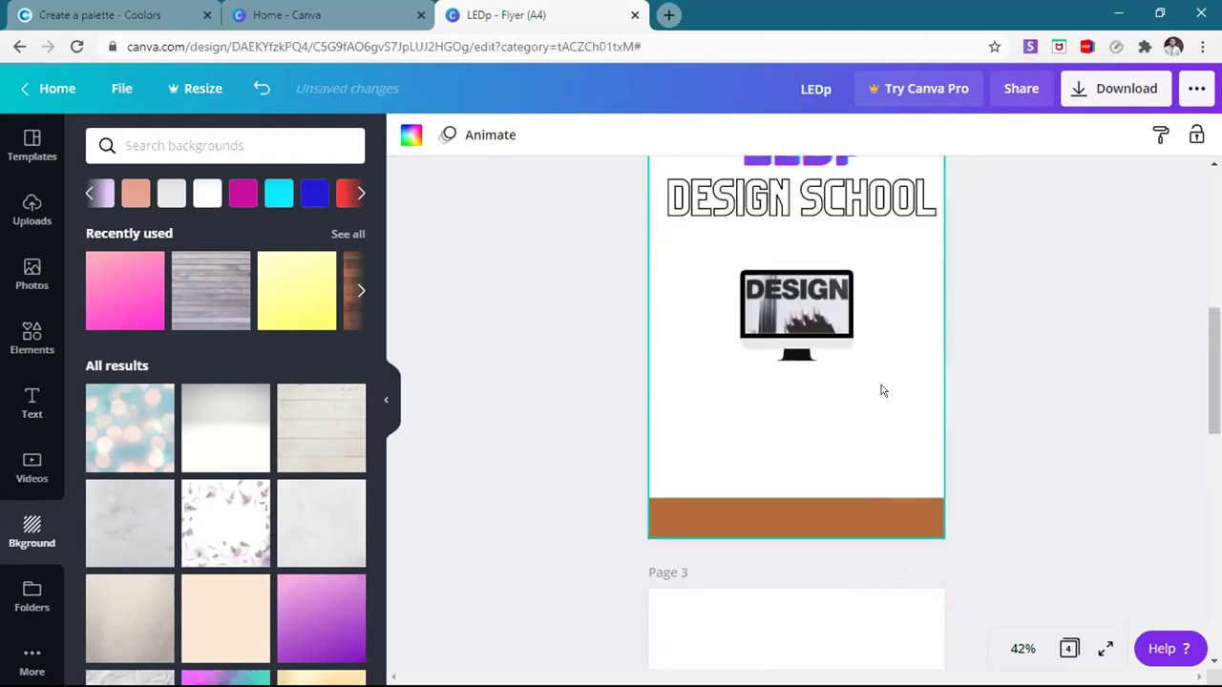
{"action": "scroll", "coordinate": [881, 393], "scroll_direction": "up", "scroll_amount": 2}
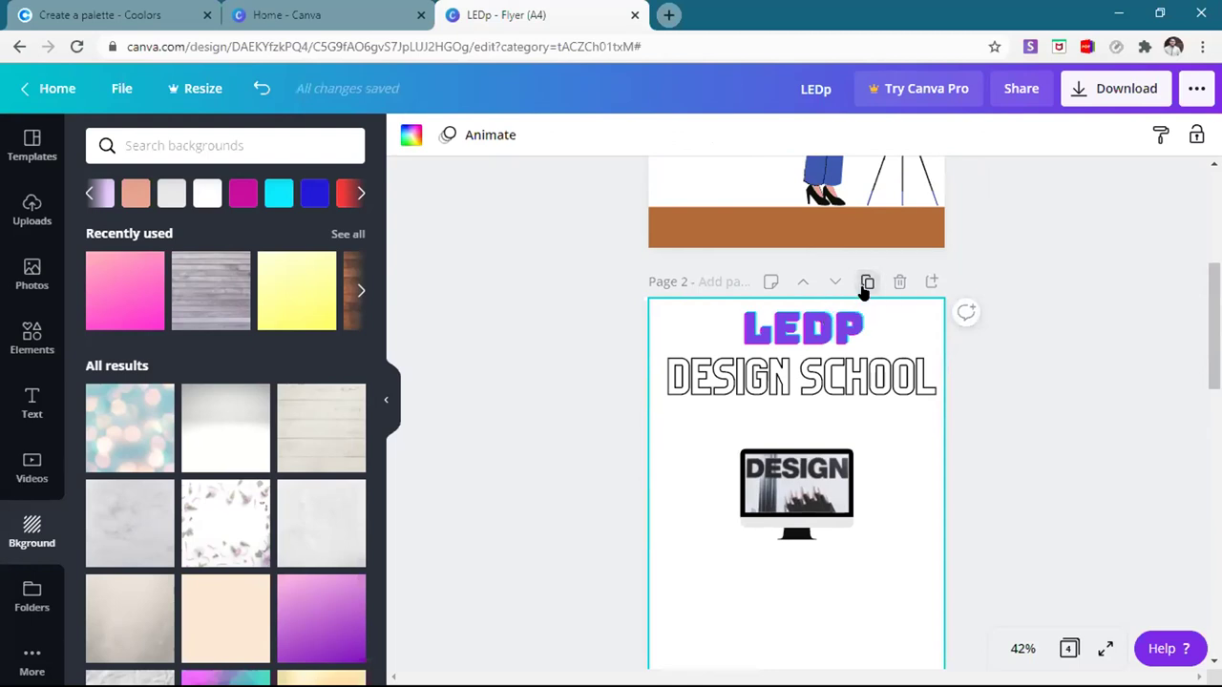
{"action": "left_click", "coordinate": [866, 283]}
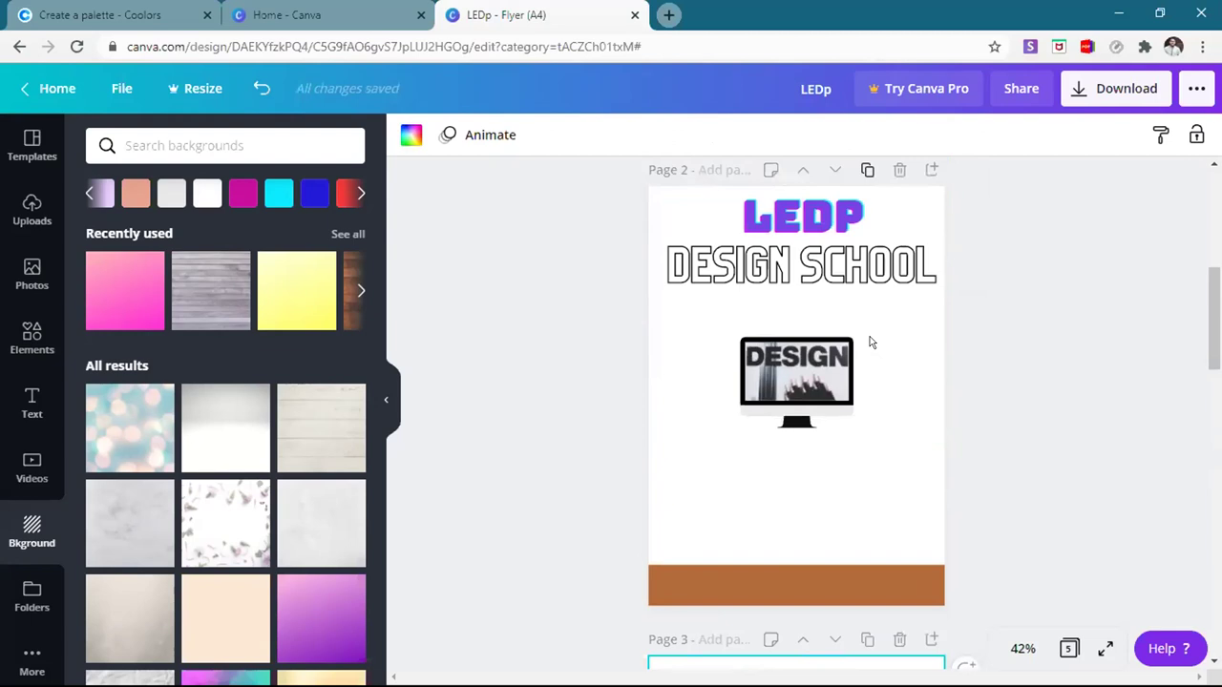
{"action": "scroll", "coordinate": [856, 503], "scroll_direction": "down", "scroll_amount": 2}
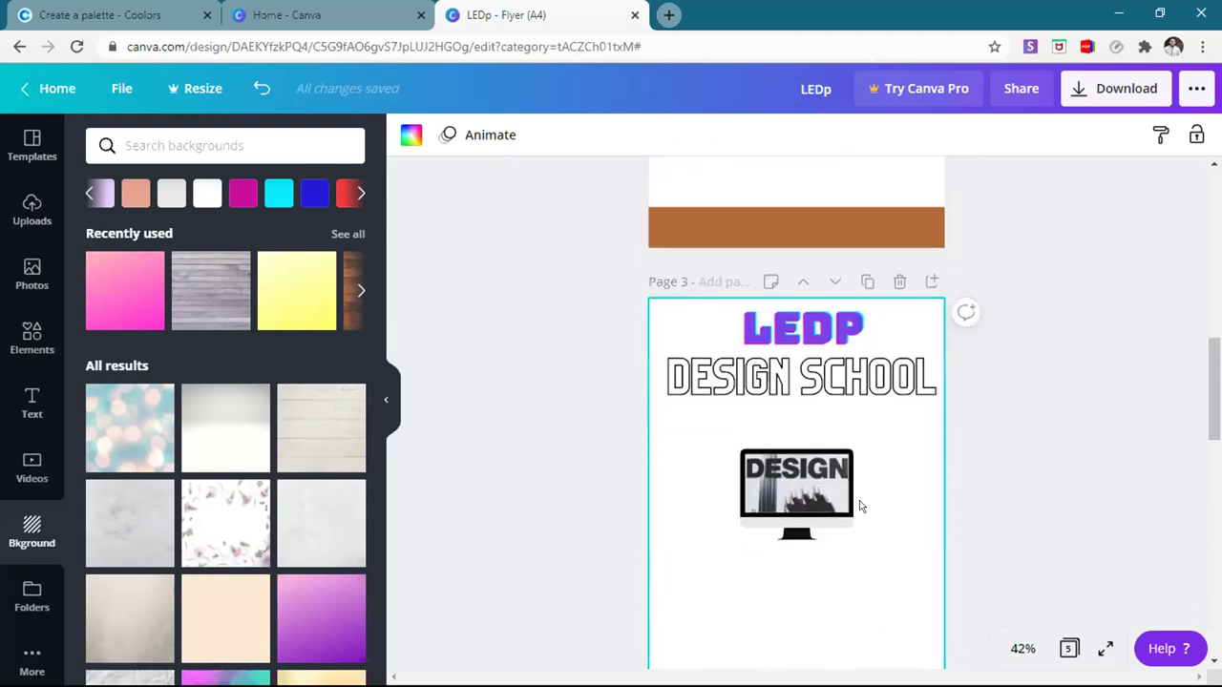
{"action": "scroll", "coordinate": [870, 521], "scroll_direction": "up", "scroll_amount": 4}
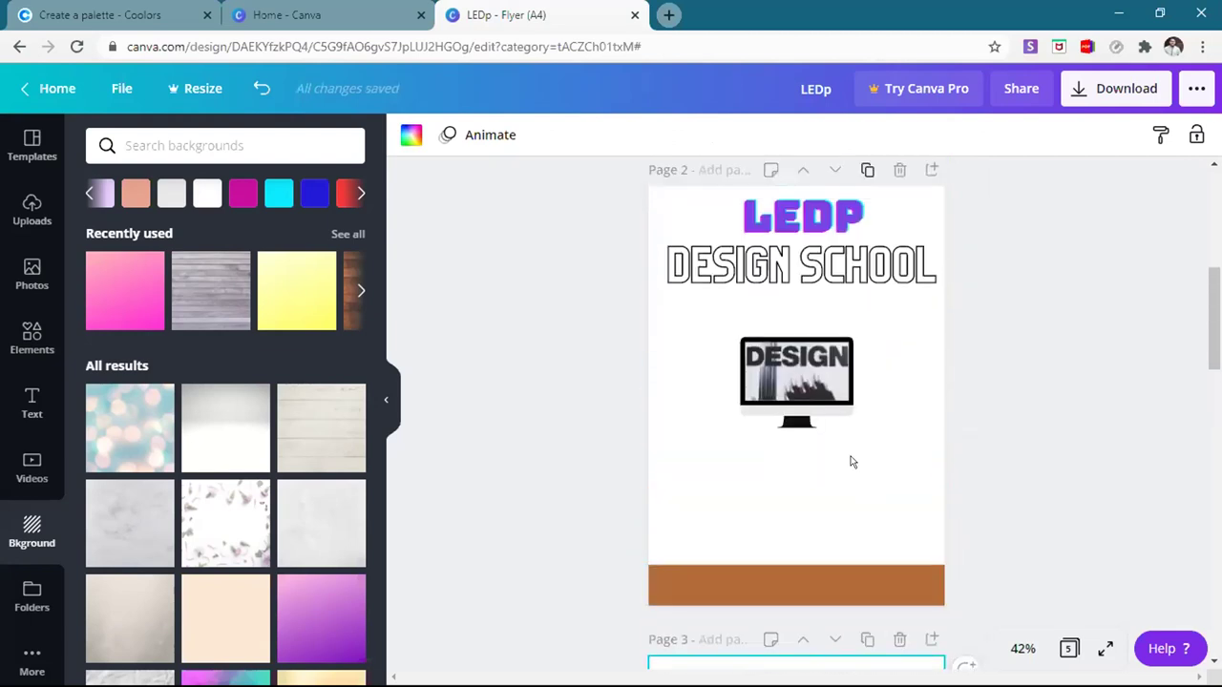
{"action": "scroll", "coordinate": [911, 468], "scroll_direction": "up", "scroll_amount": 5}
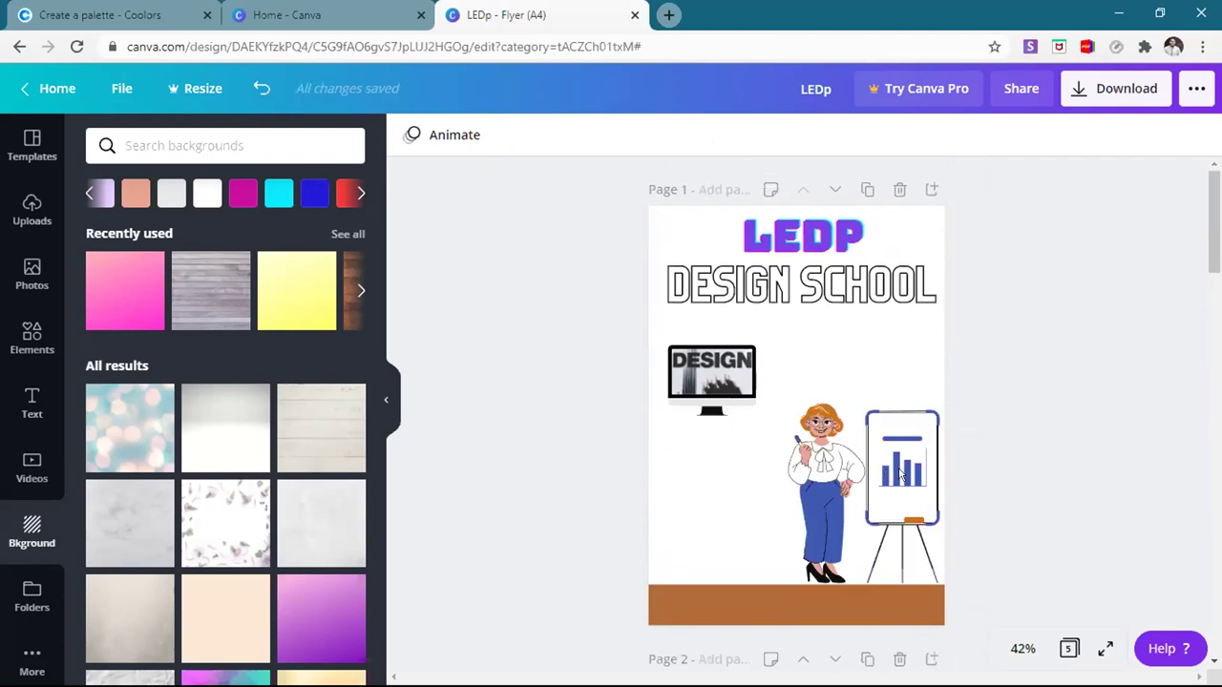
Move the woman-and-whiteboard illustration higher on page 1.
{"action": "left_click_drag", "start_coordinate": [884, 474], "coordinate": [884, 417]}
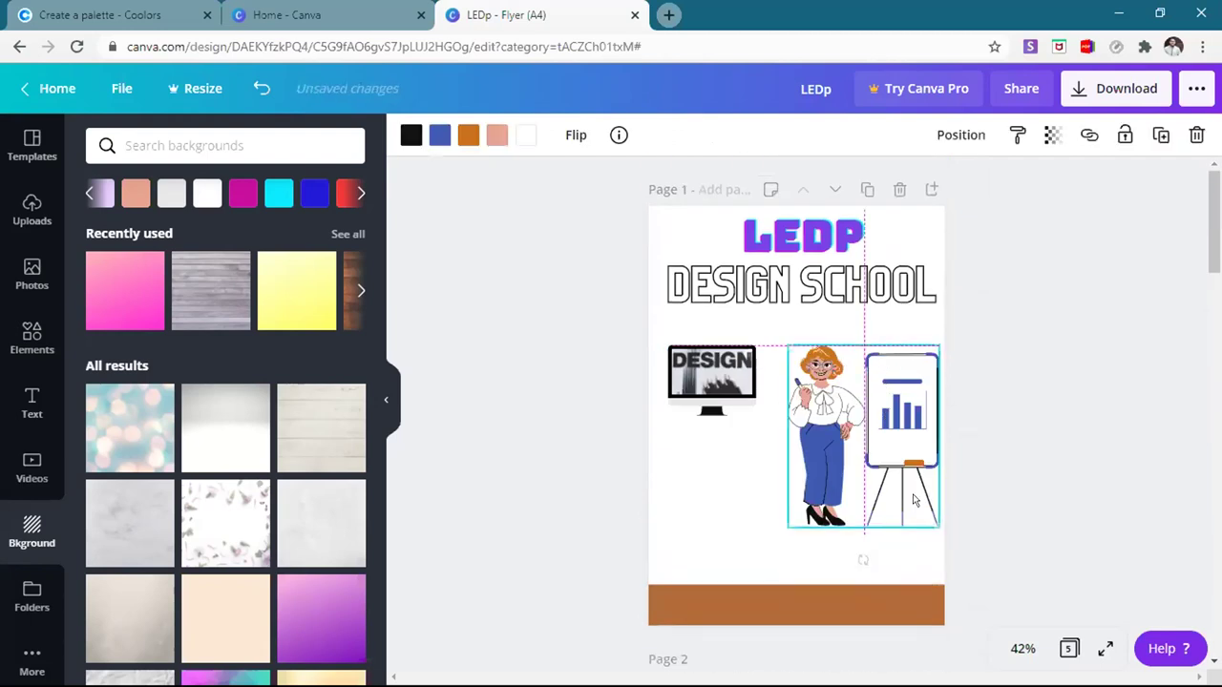
{"action": "scroll", "coordinate": [913, 500], "scroll_direction": "down", "scroll_amount": 4}
{"action": "left_click_drag", "start_coordinate": [779, 497], "coordinate": [727, 494]}
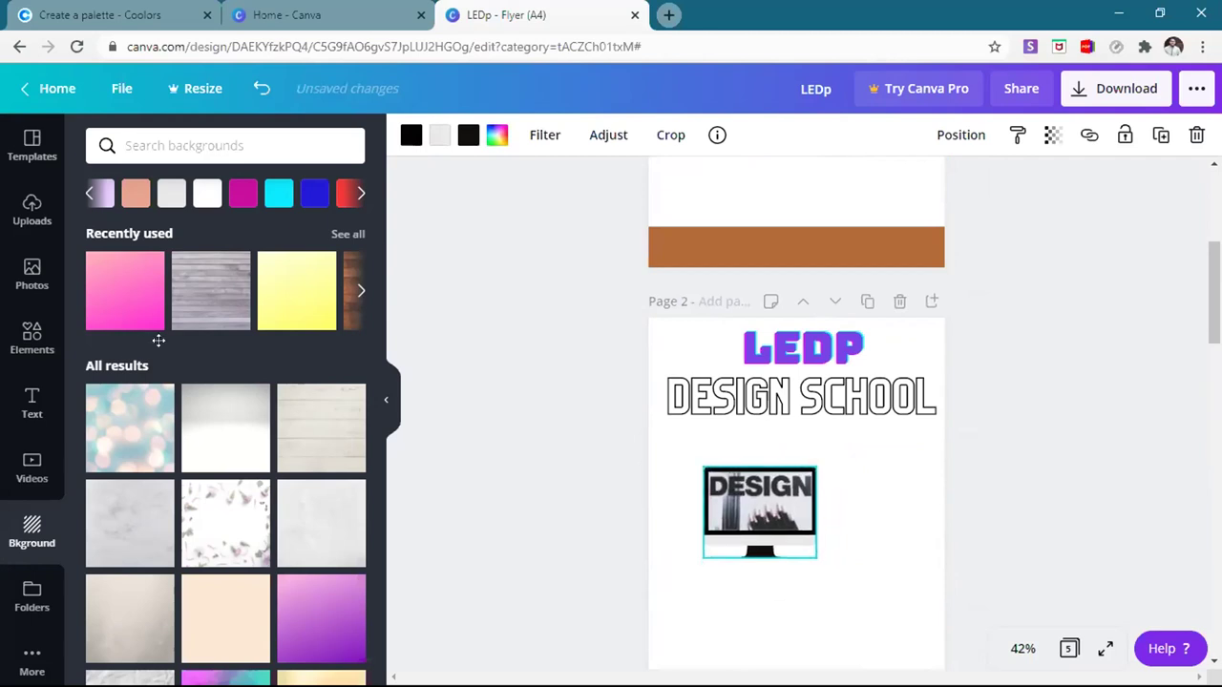
Copy the woman-and-whiteboard illustration onto page 2, then delete the pasted copy.
{"action": "left_click", "coordinate": [29, 340]}
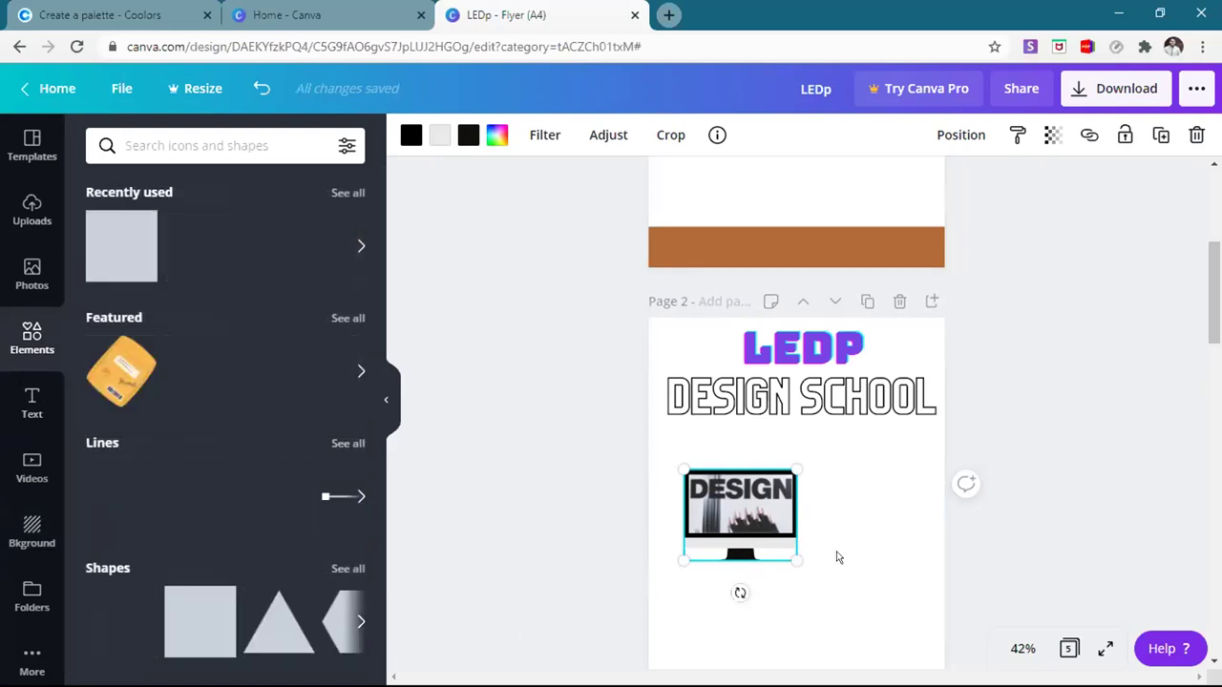
{"action": "scroll", "coordinate": [870, 491], "scroll_direction": "up", "scroll_amount": 5}
{"action": "left_click", "coordinate": [847, 430]}
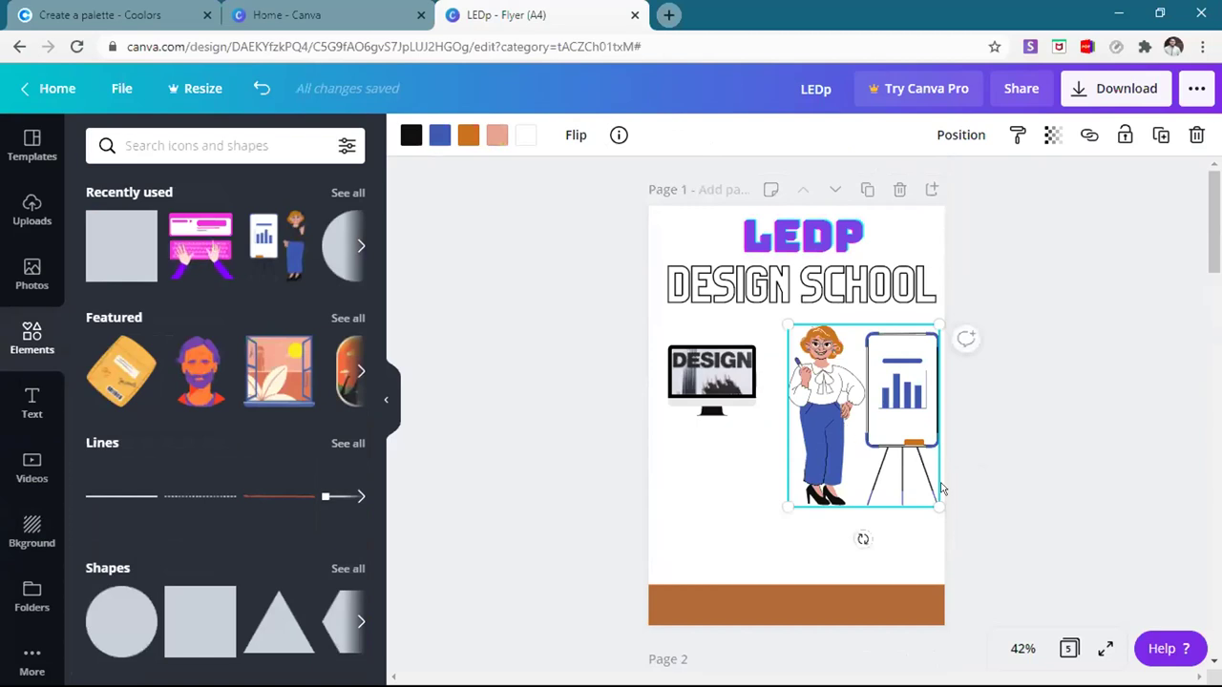
{"action": "key", "text": "ctrl+z"}
{"action": "key", "text": "ctrl+z"}
{"action": "scroll", "coordinate": [867, 477], "scroll_direction": "down", "scroll_amount": 1}
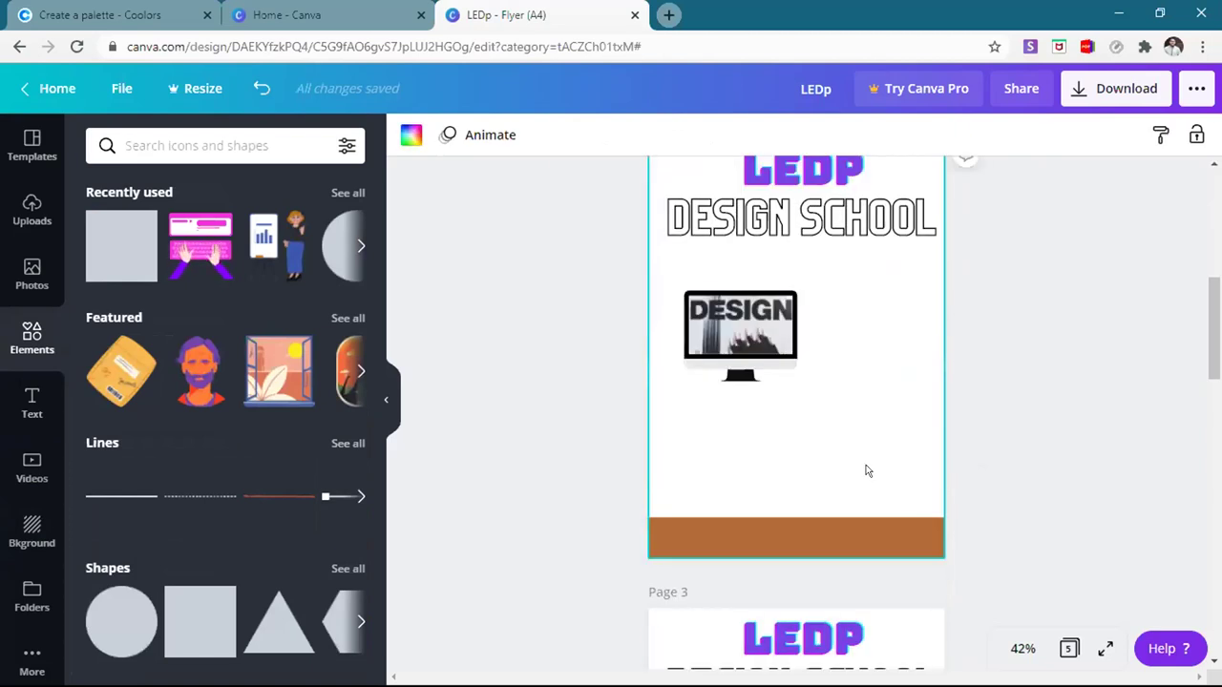
{"action": "key", "text": "ctrl+y"}
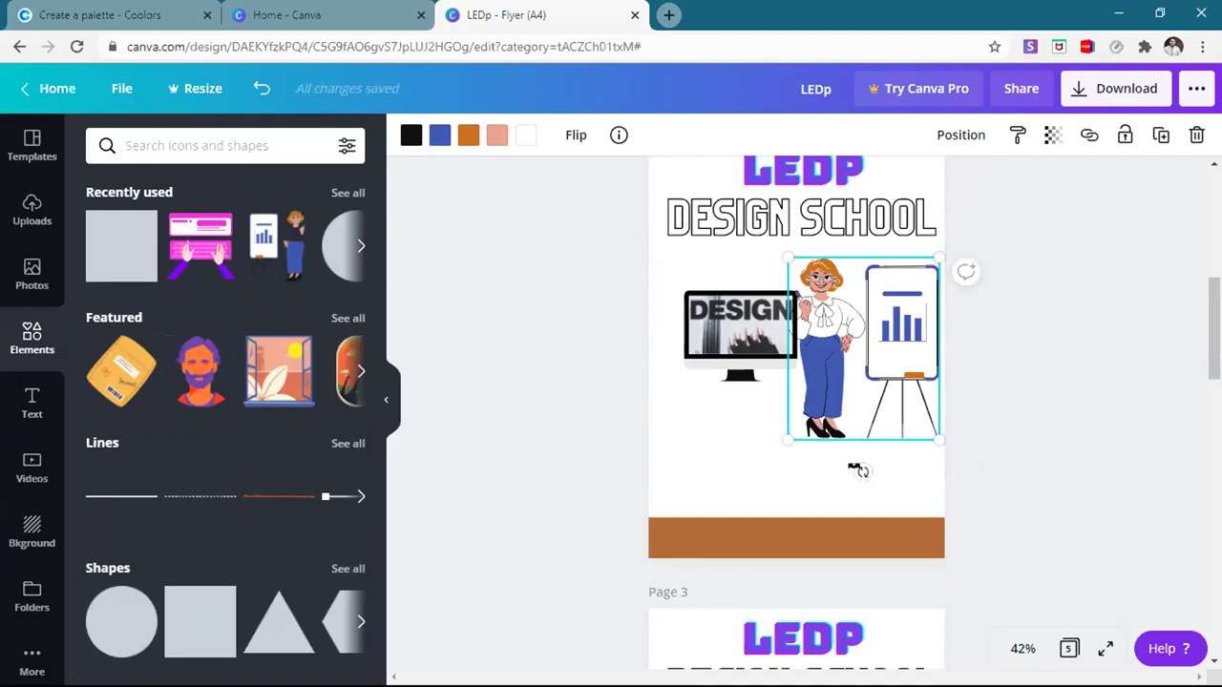
{"action": "key", "text": "Delete"}
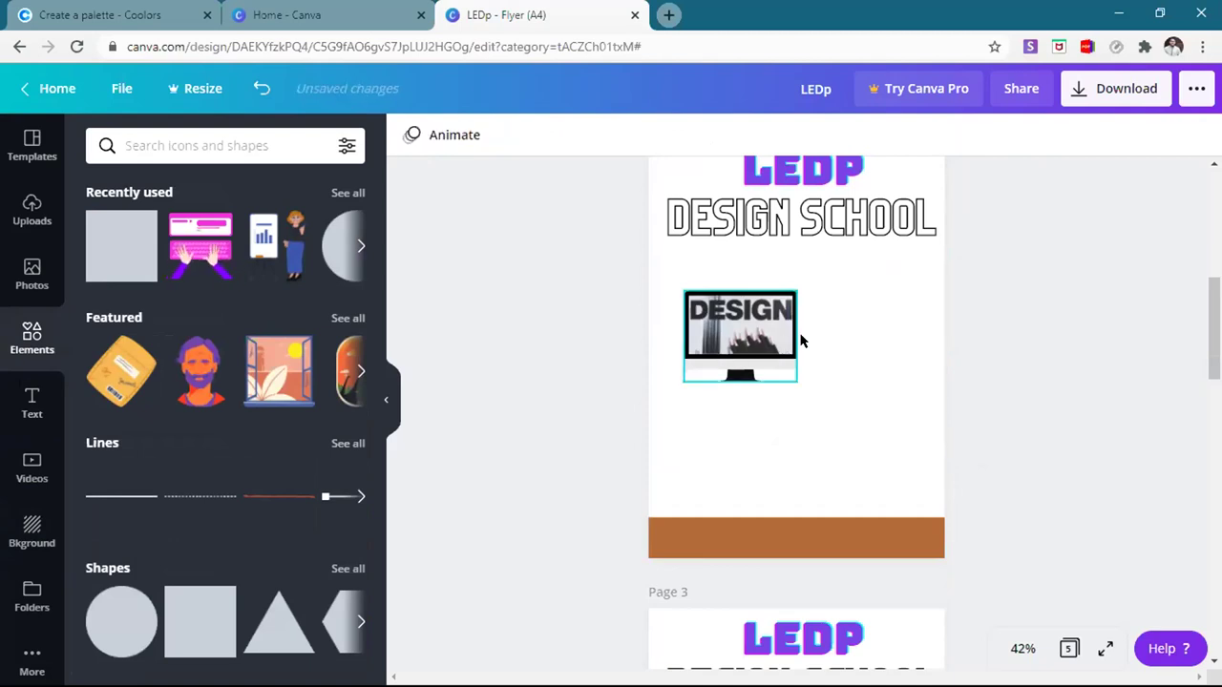
Centre the DESIGN monitor on page 2, nudging it left and down.
{"action": "left_click_drag", "start_coordinate": [694, 337], "coordinate": [761, 345]}
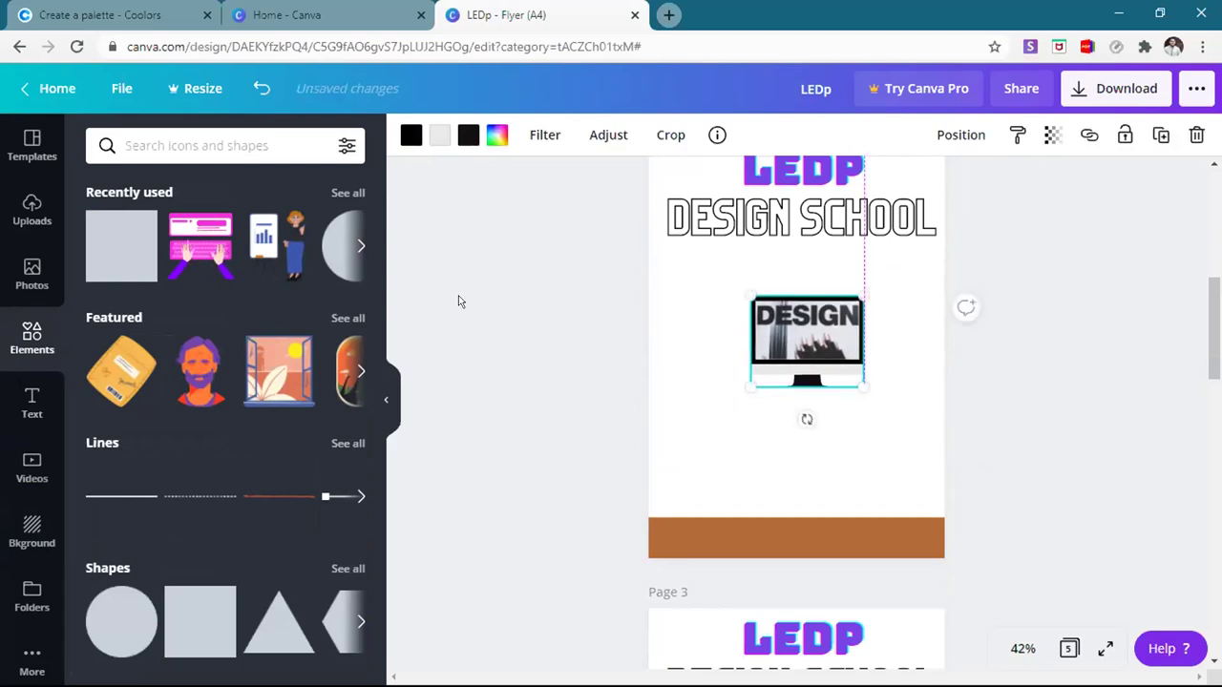
{"action": "key", "text": "shift+Left"}
{"action": "key", "text": "shift+Down"}
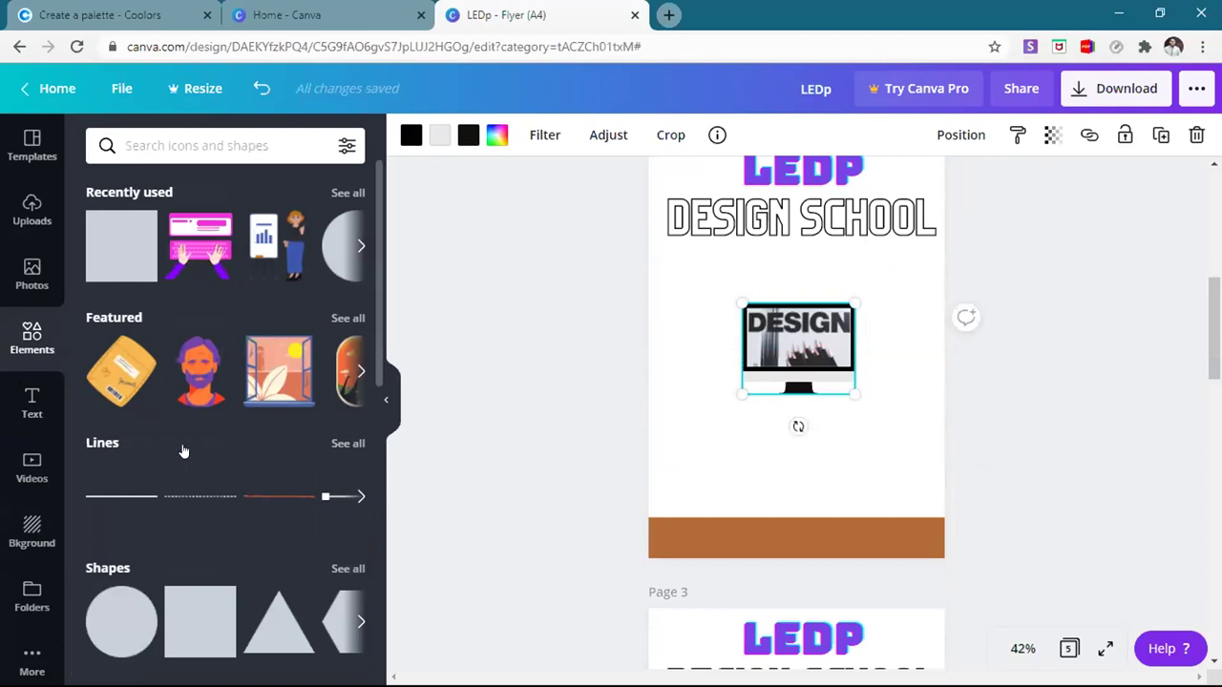
Show the full Coronavirus collection of doctor and nurse figures in the Elements panel.
{"action": "scroll", "coordinate": [343, 399], "scroll_direction": "down", "scroll_amount": 3}
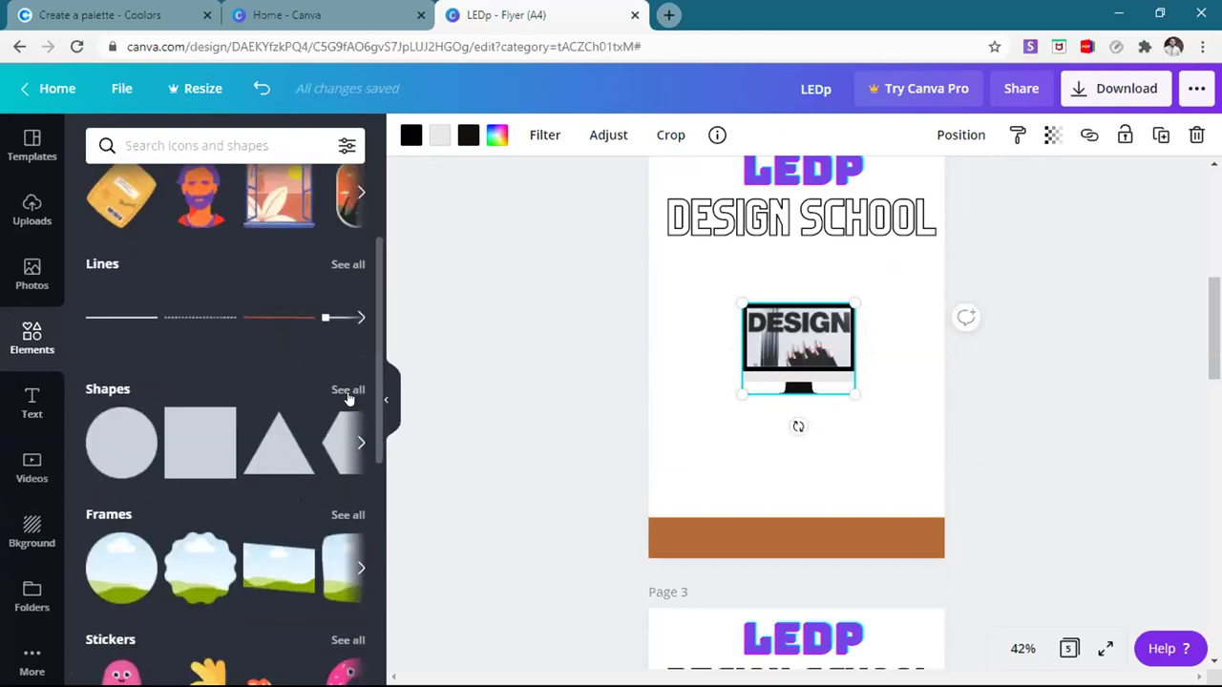
{"action": "scroll", "coordinate": [196, 428], "scroll_direction": "down", "scroll_amount": 3}
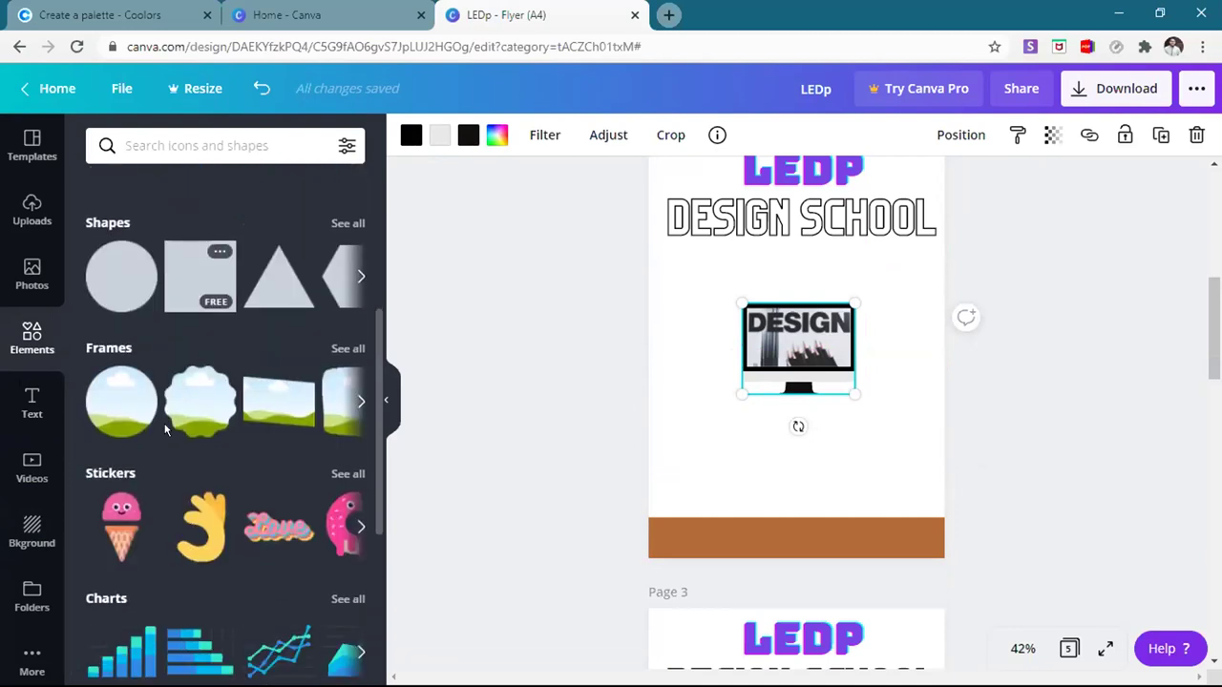
{"action": "scroll", "coordinate": [167, 439], "scroll_direction": "down", "scroll_amount": 3}
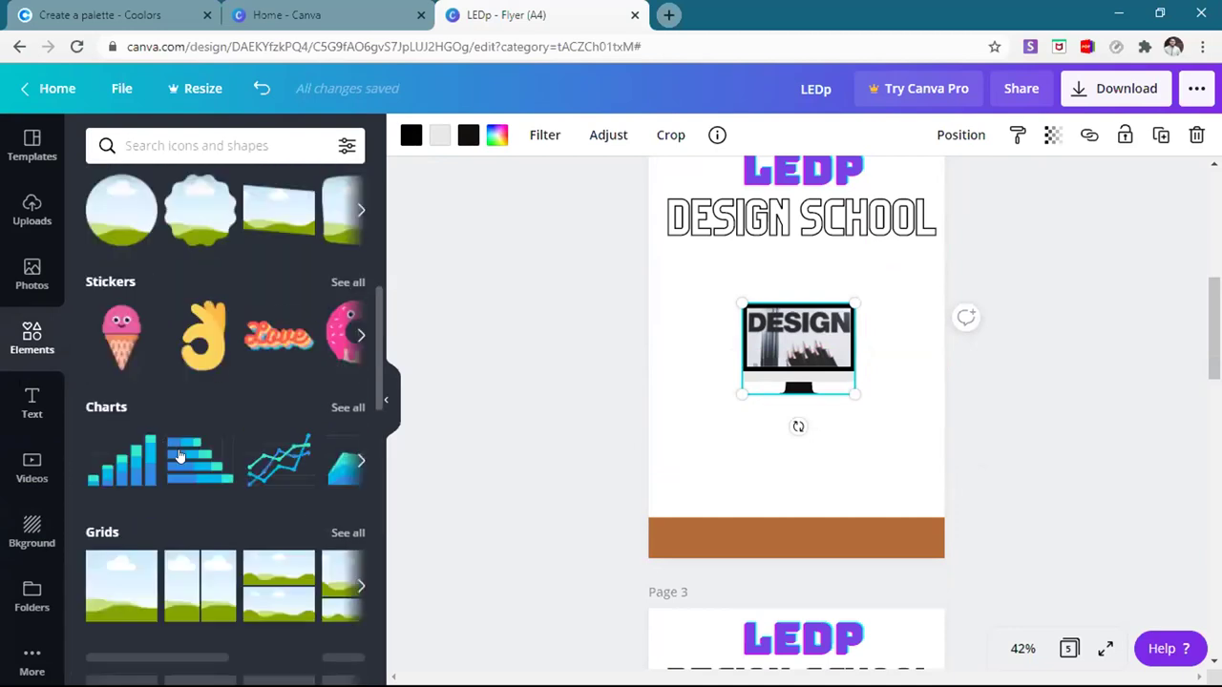
{"action": "scroll", "coordinate": [186, 461], "scroll_direction": "down", "scroll_amount": 2}
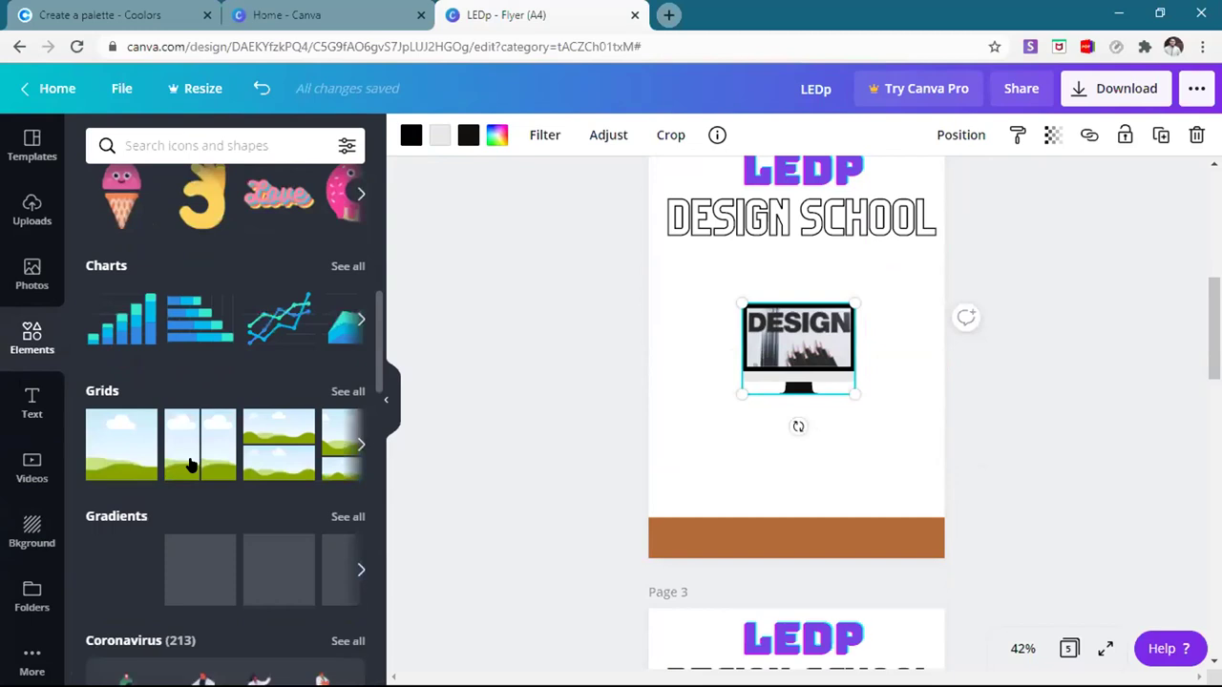
{"action": "scroll", "coordinate": [189, 464], "scroll_direction": "down", "scroll_amount": 3}
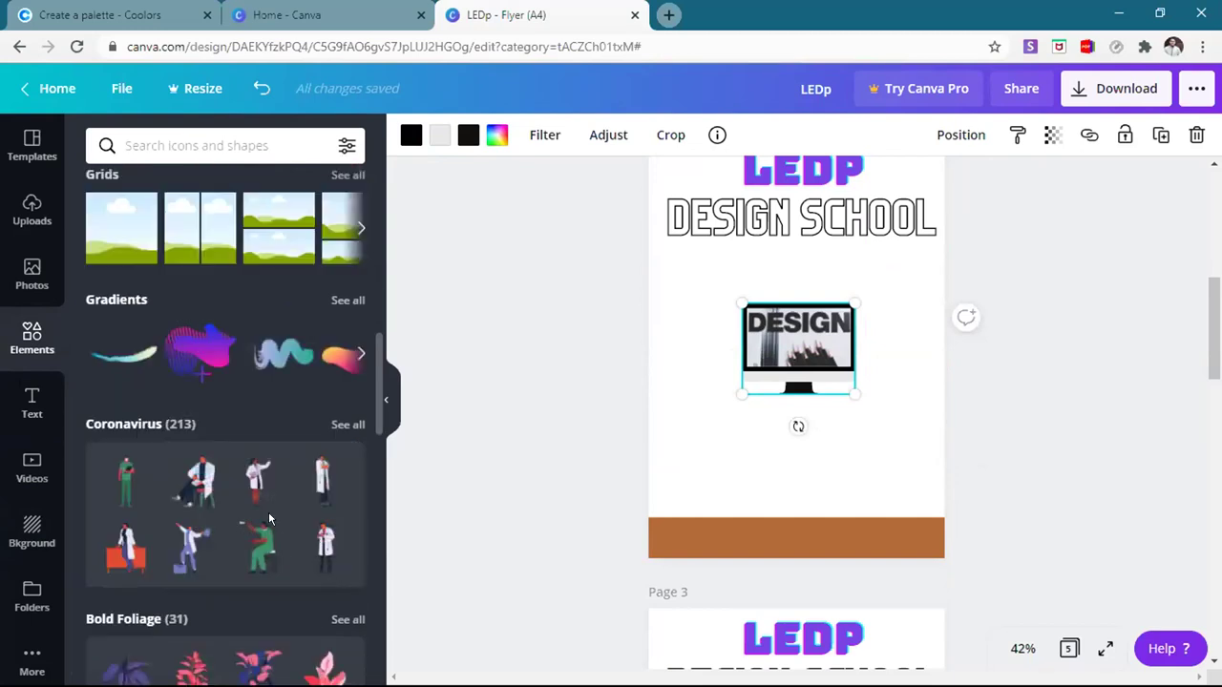
{"action": "left_click", "coordinate": [329, 429]}
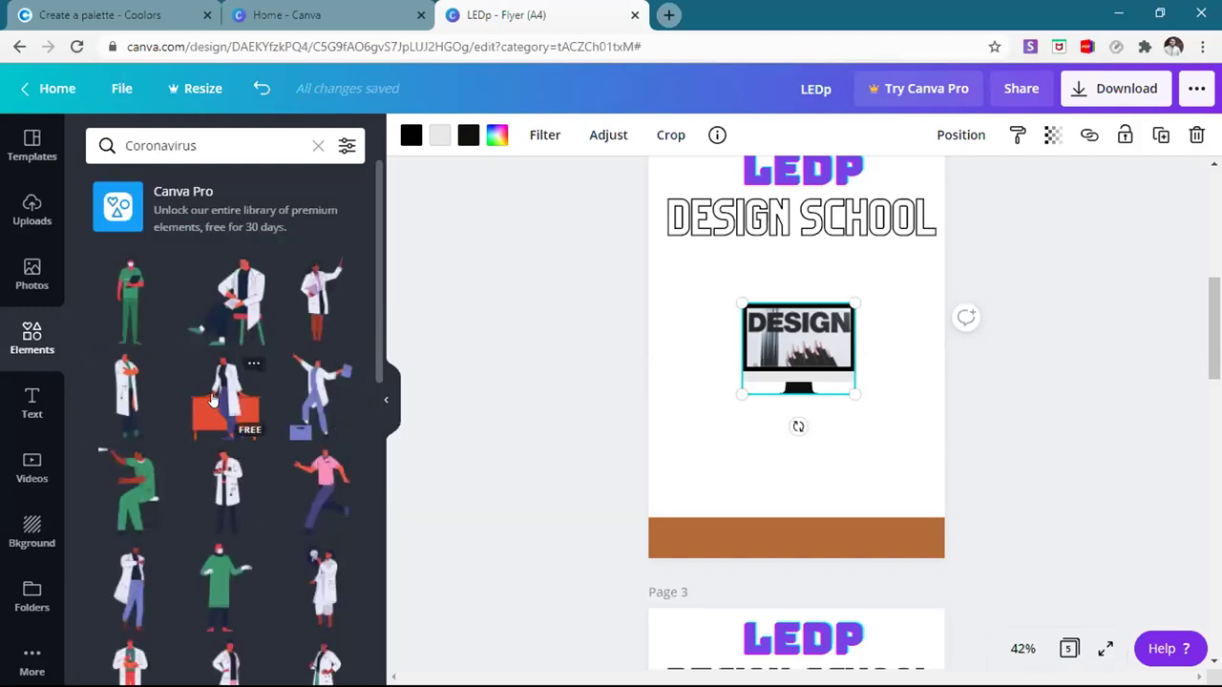
Add the doctor-at-desk figure to page 2, beside the DESIGN monitor shifted left.
{"action": "left_click_drag", "start_coordinate": [214, 401], "coordinate": [816, 387]}
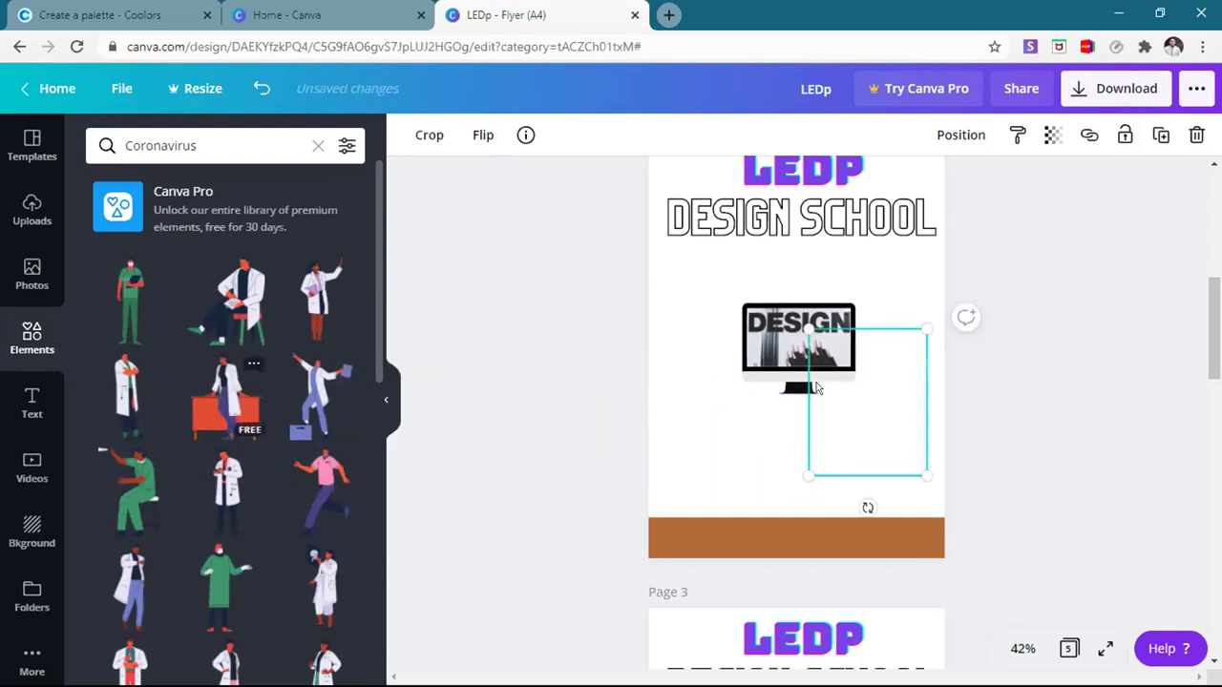
{"action": "left_click_drag", "start_coordinate": [770, 343], "coordinate": [694, 344]}
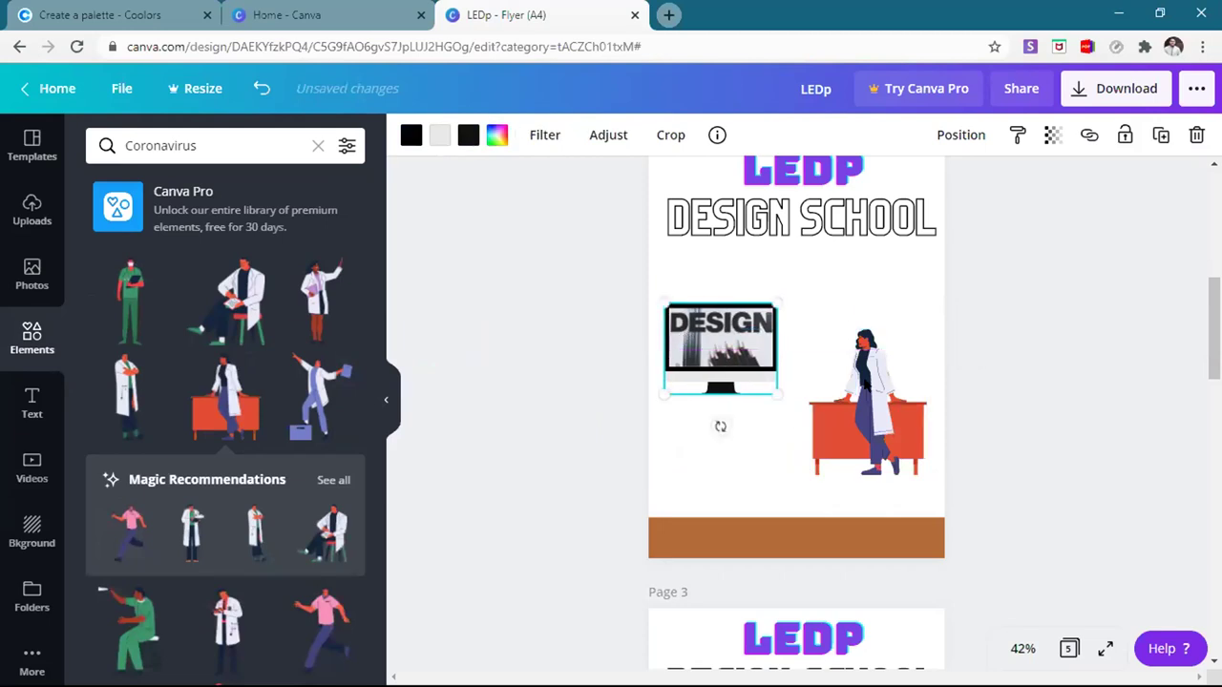
{"action": "left_click_drag", "start_coordinate": [867, 380], "coordinate": [870, 358]}
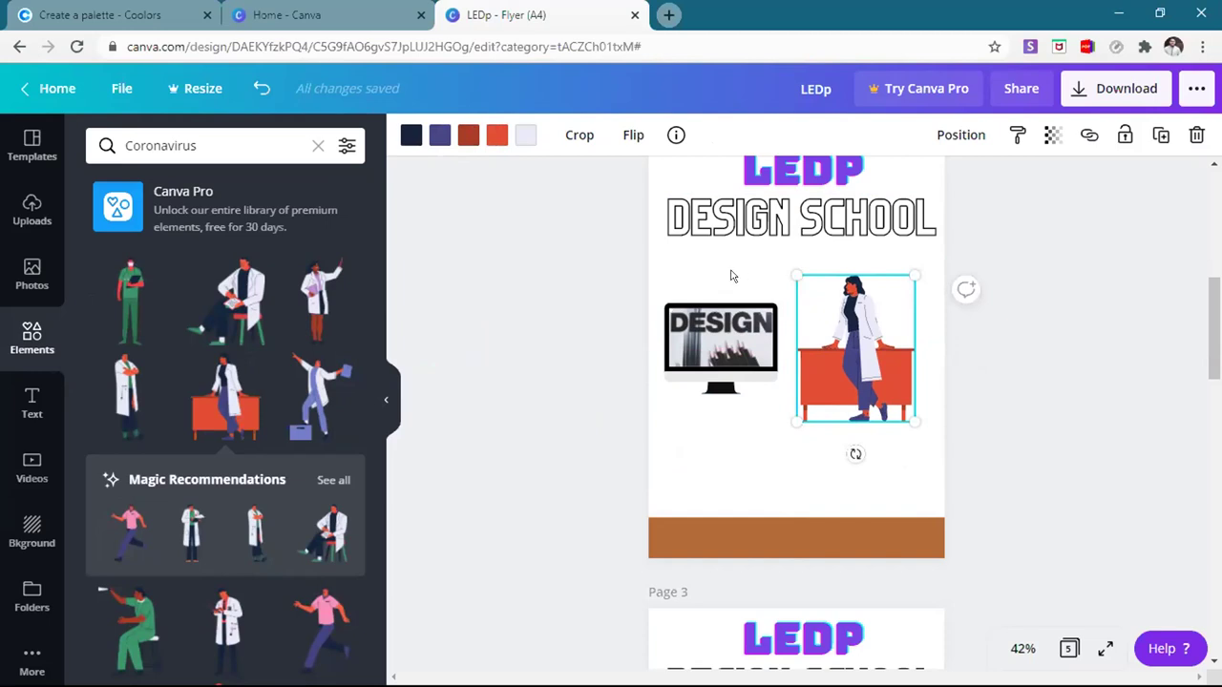
{"action": "scroll", "coordinate": [811, 284], "scroll_direction": "down", "scroll_amount": 2}
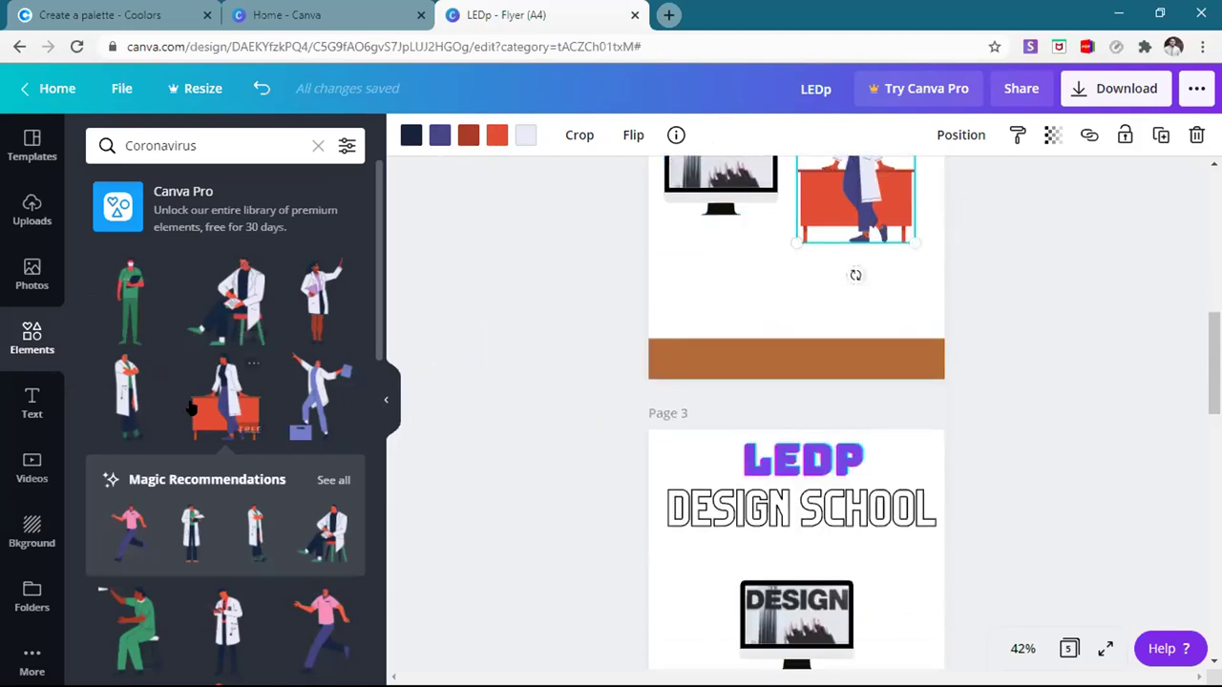
{"action": "scroll", "coordinate": [212, 452], "scroll_direction": "down", "scroll_amount": 10}
{"action": "scroll", "coordinate": [212, 453], "scroll_direction": "down", "scroll_amount": 5}
{"action": "scroll", "coordinate": [234, 466], "scroll_direction": "up", "scroll_amount": 10}
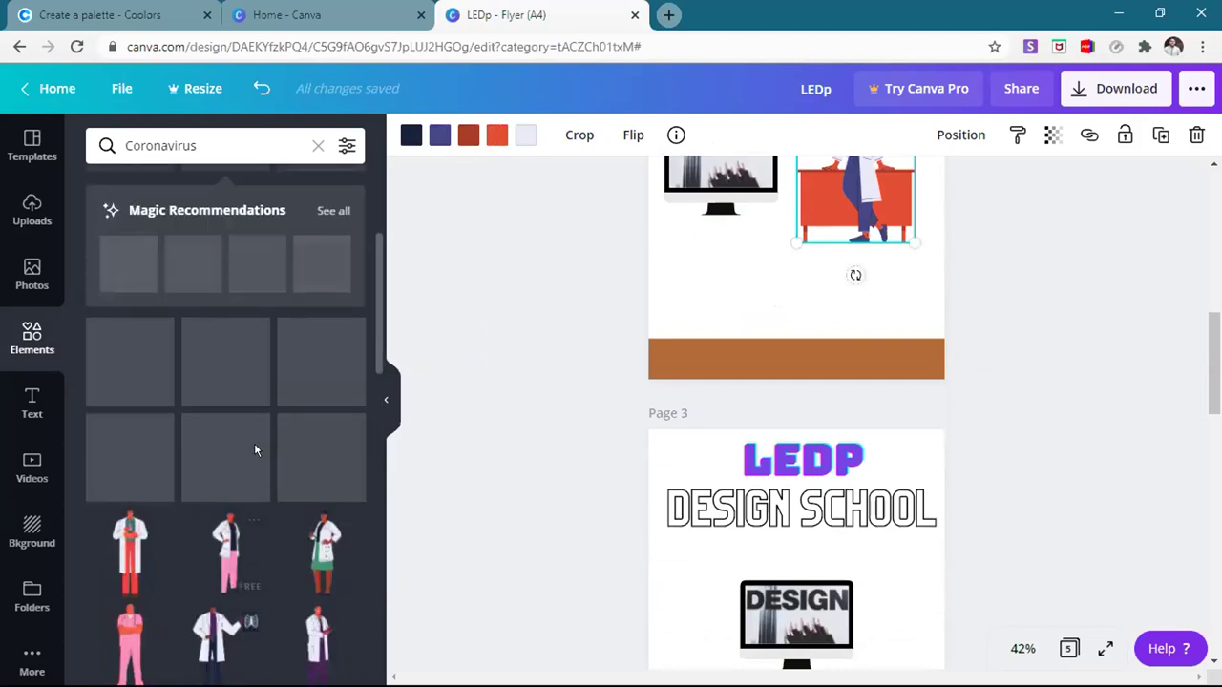
{"action": "scroll", "coordinate": [983, 401], "scroll_direction": "up", "scroll_amount": 4}
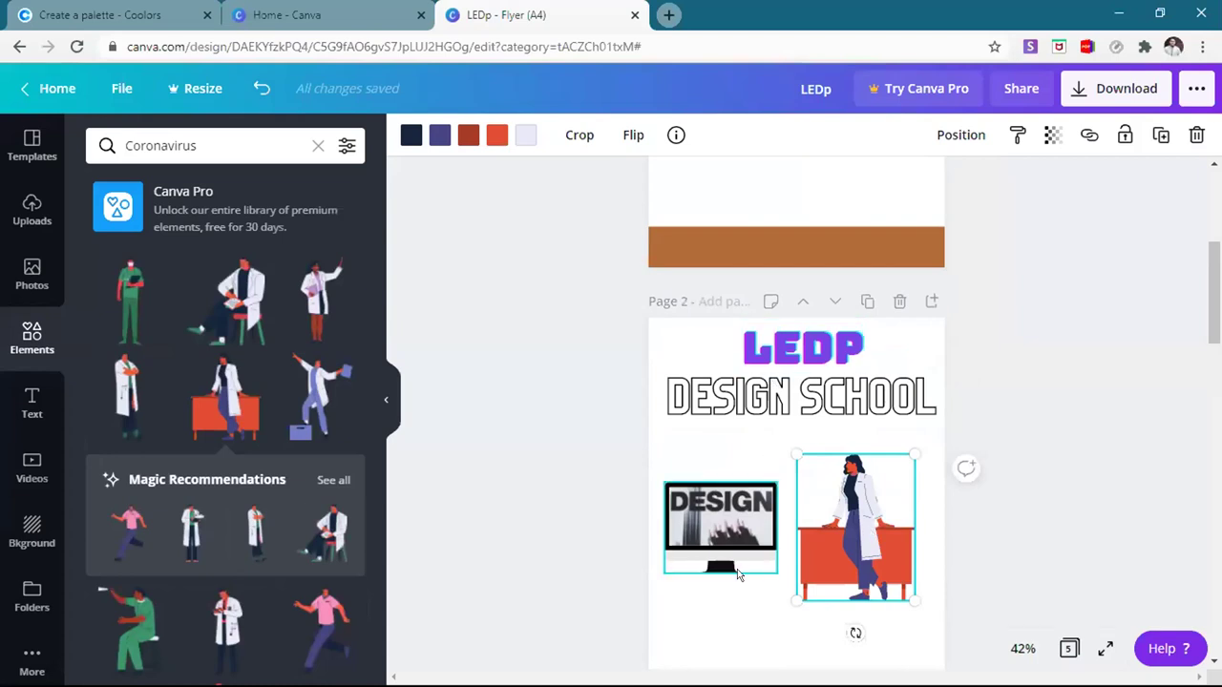
{"action": "left_click", "coordinate": [679, 594]}
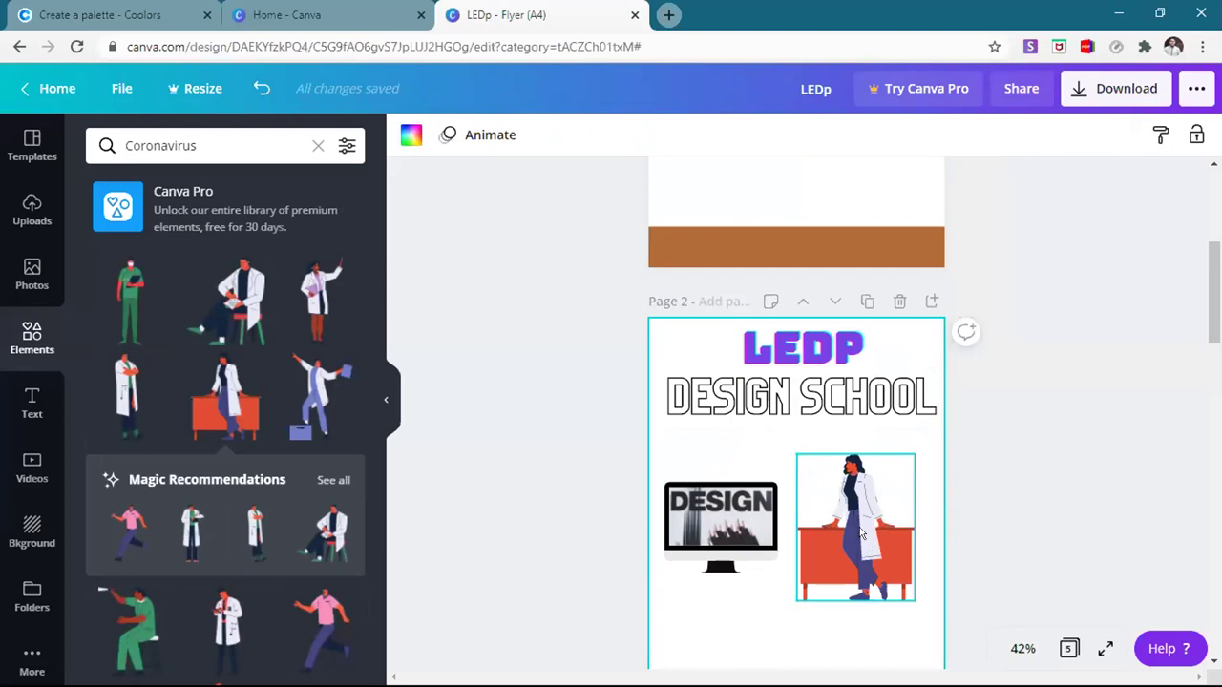
{"action": "scroll", "coordinate": [843, 534], "scroll_direction": "down", "scroll_amount": 2}
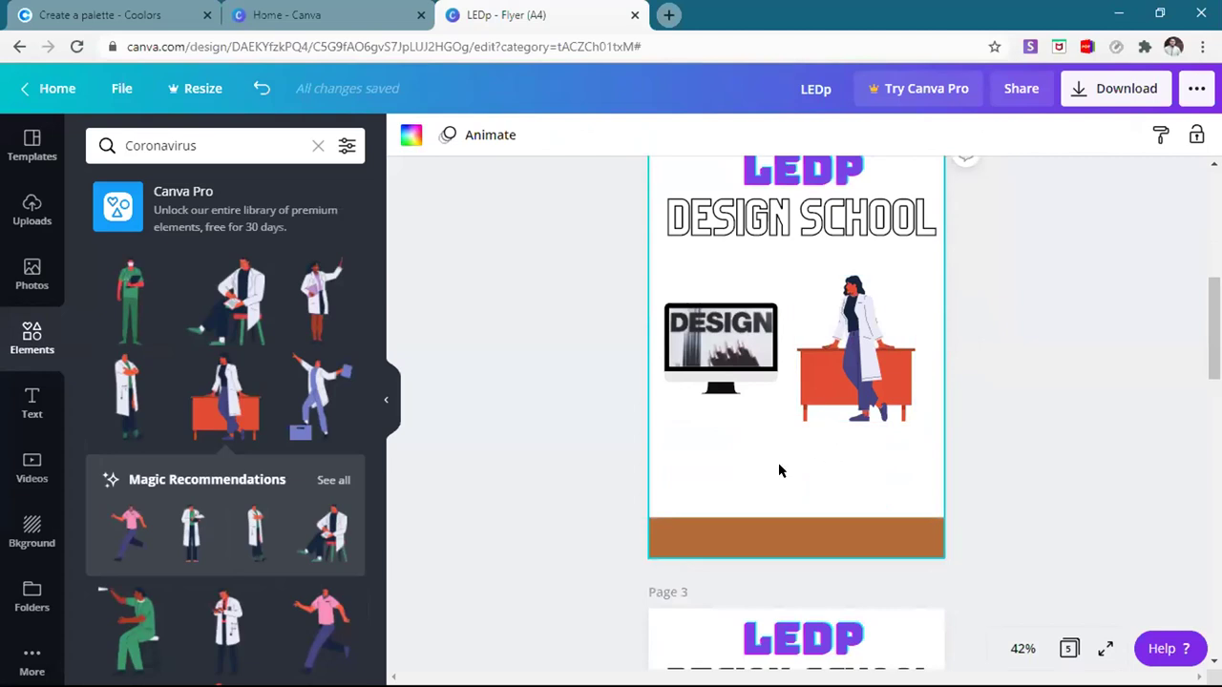
Try wood texture and pale pink backgrounds on page 2, then restore plain white.
{"action": "left_click", "coordinate": [32, 528]}
{"action": "left_click", "coordinate": [179, 273]}
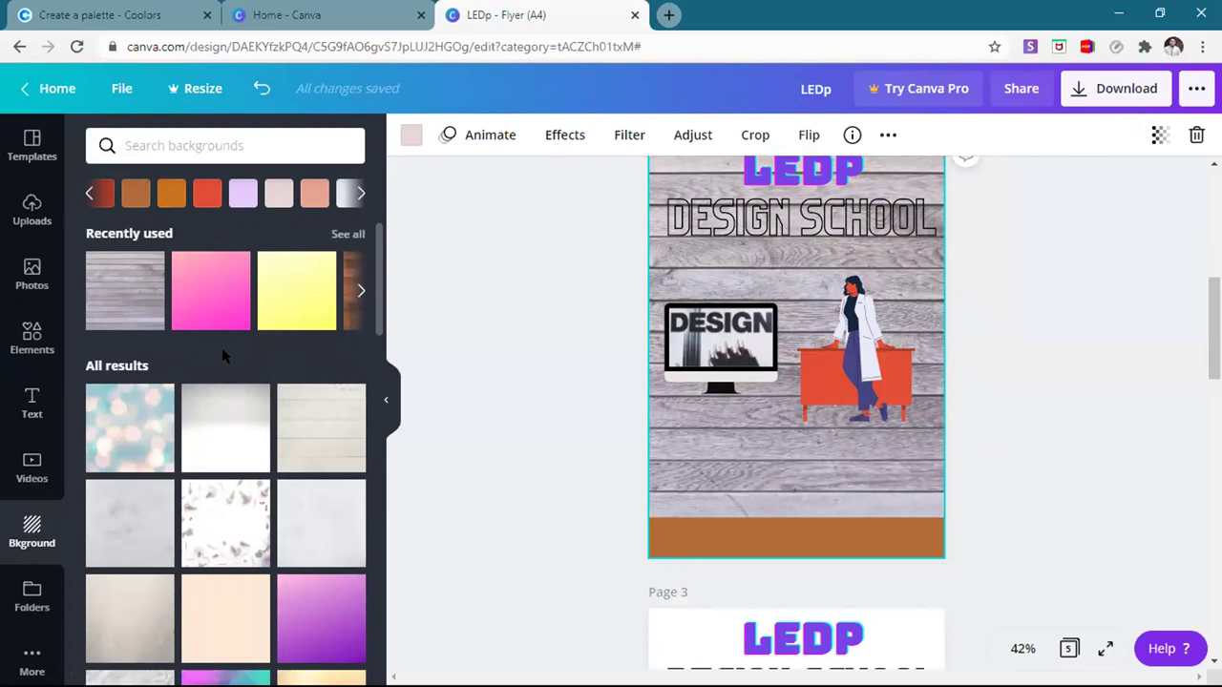
{"action": "left_click", "coordinate": [280, 194]}
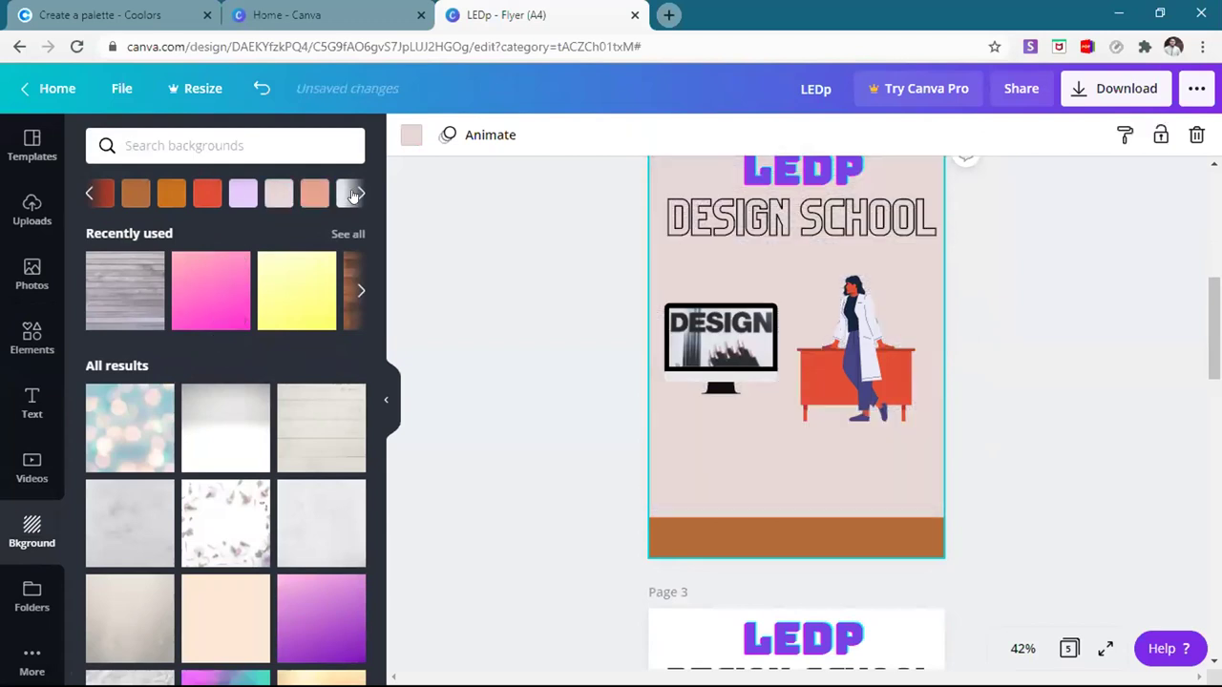
{"action": "left_click", "coordinate": [359, 194]}
{"action": "left_click", "coordinate": [171, 194]}
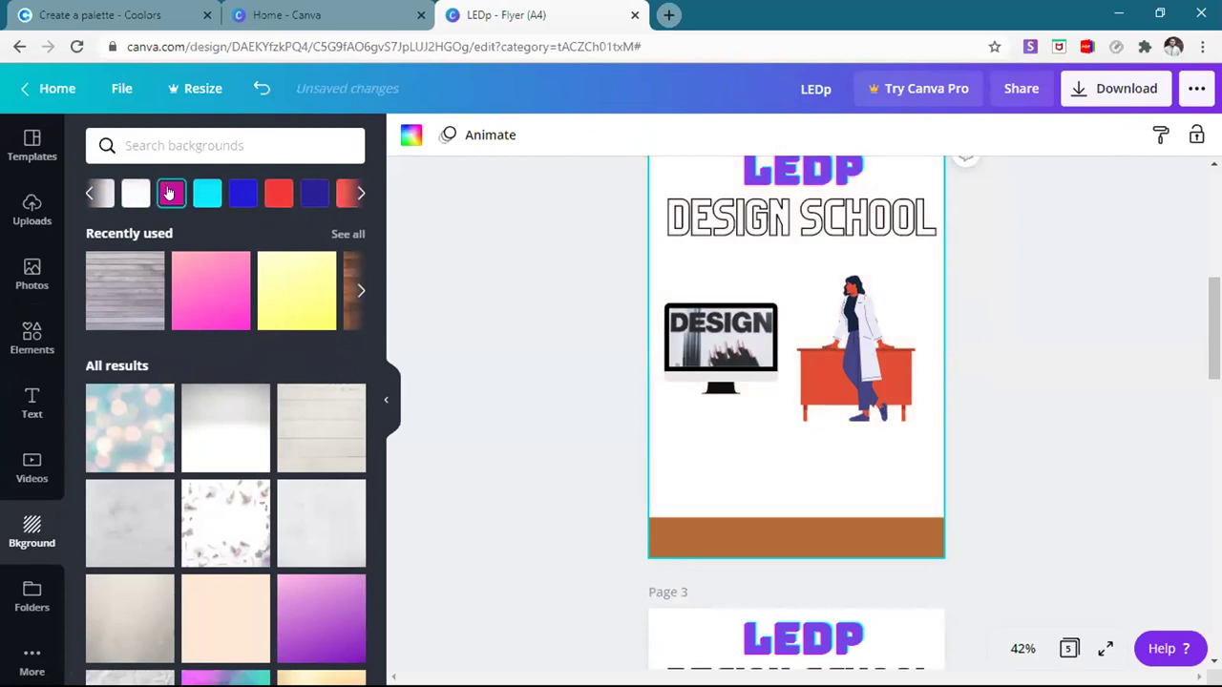
{"action": "scroll", "coordinate": [755, 471], "scroll_direction": "up", "scroll_amount": 2}
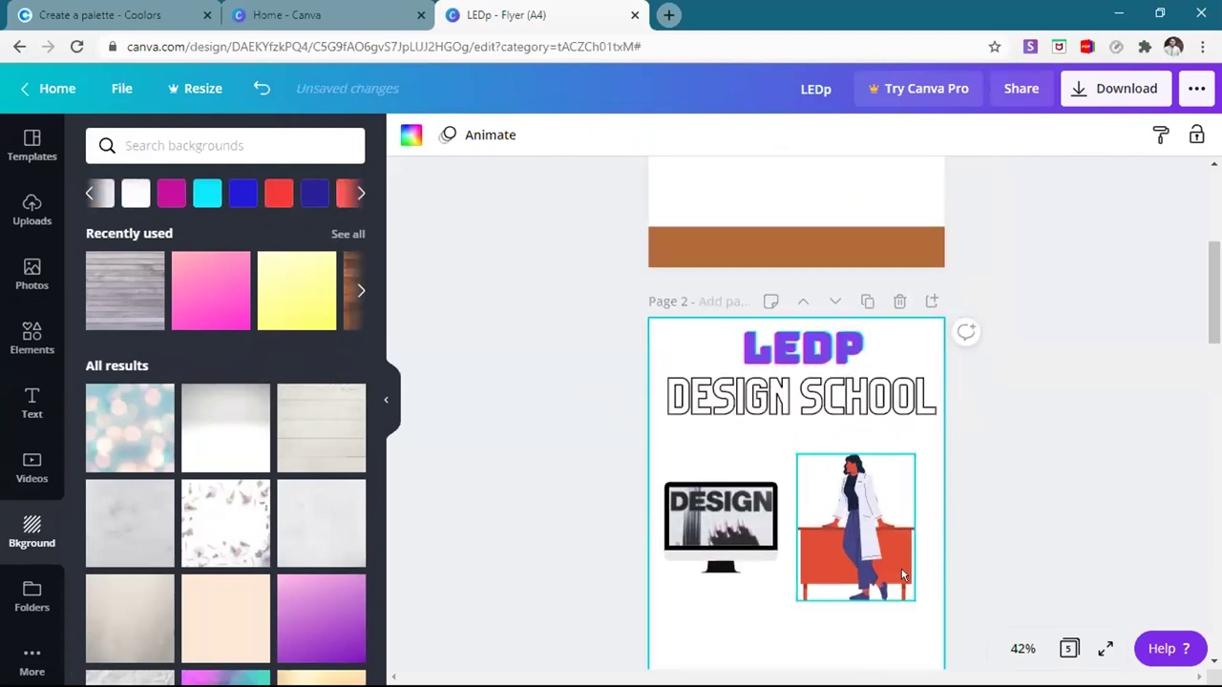
{"action": "scroll", "coordinate": [783, 565], "scroll_direction": "down", "scroll_amount": 6}
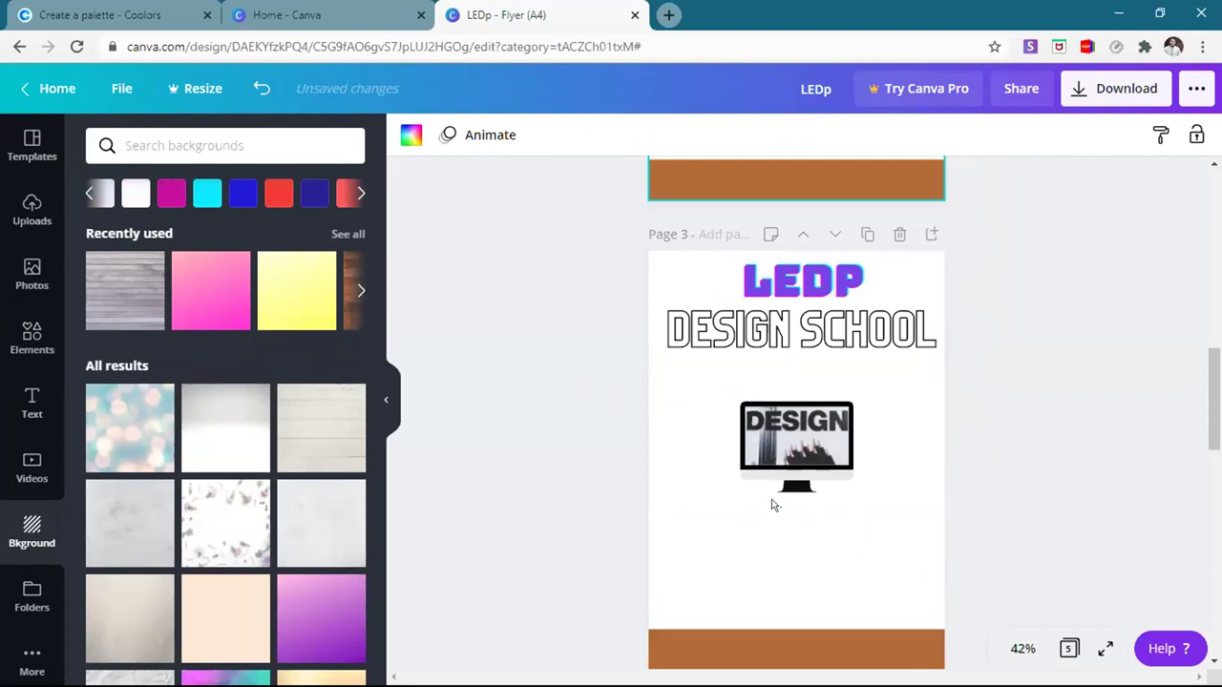
Delete the monitor photo and its empty frame from page 3.
{"action": "left_click", "coordinate": [788, 471]}
{"action": "key", "text": "Delete"}
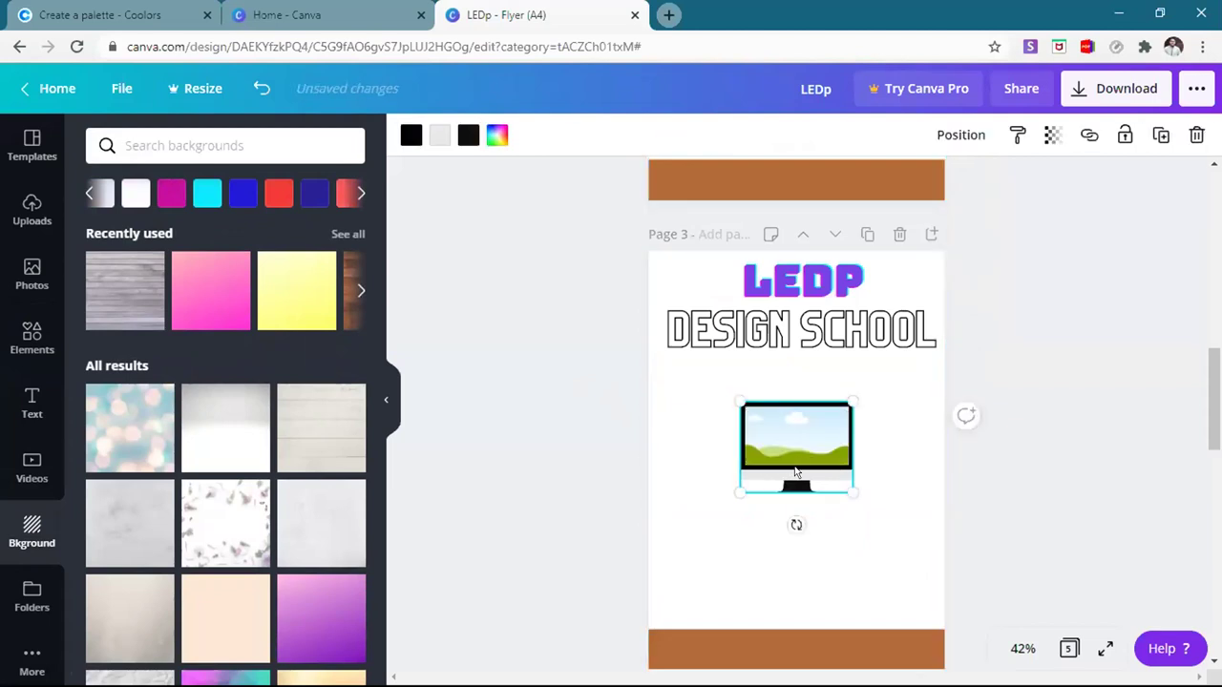
{"action": "key", "text": "Delete"}
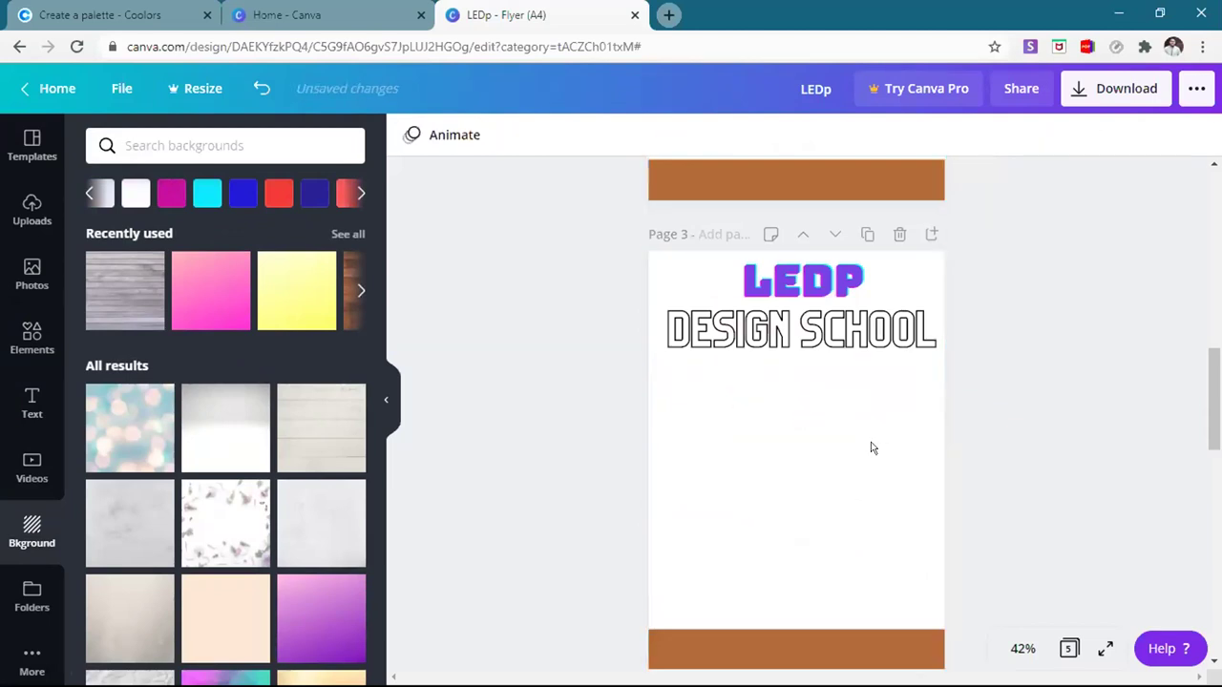
Try red on page 1's whiteboard, then undo it back to white.
{"action": "scroll", "coordinate": [870, 448], "scroll_direction": "up", "scroll_amount": 1}
{"action": "scroll", "coordinate": [860, 504], "scroll_direction": "up", "scroll_amount": 3}
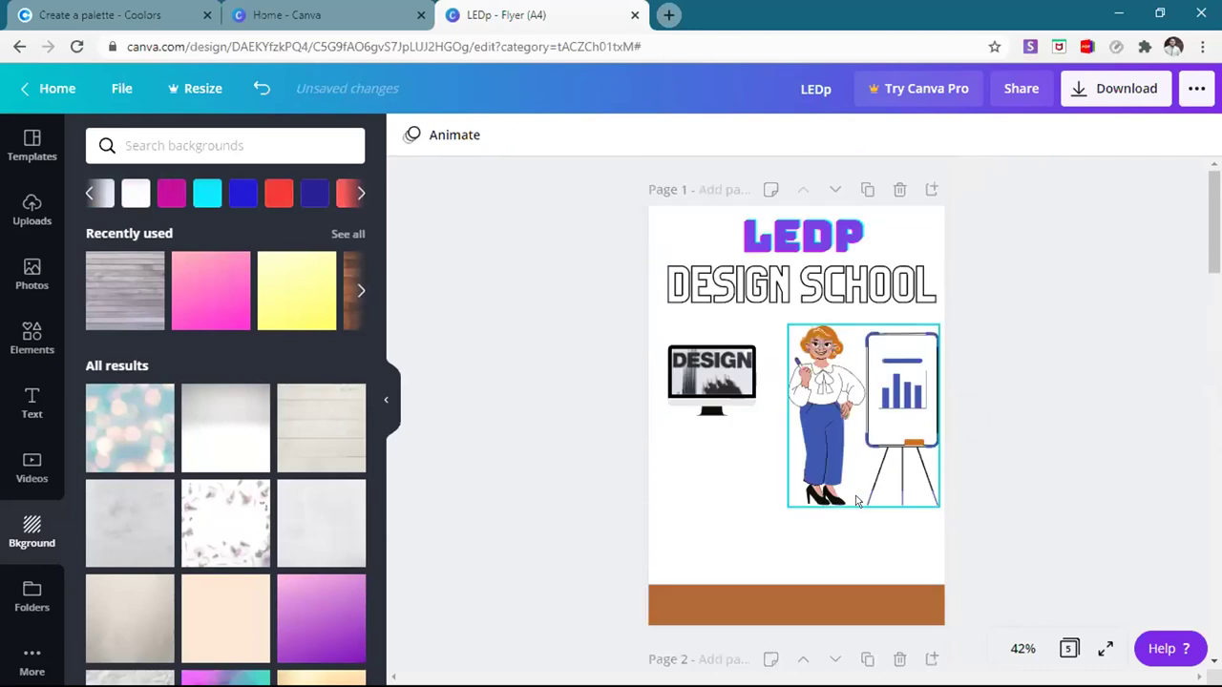
{"action": "left_click", "coordinate": [823, 419]}
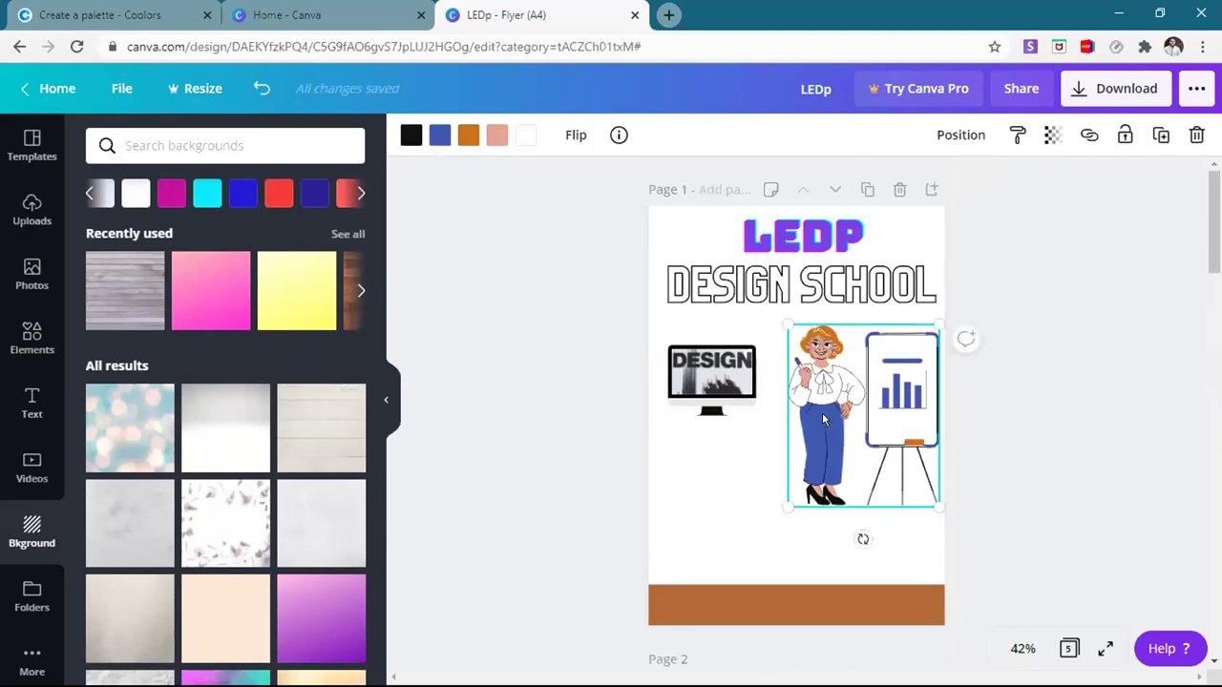
{"action": "left_click", "coordinate": [525, 135]}
{"action": "left_click", "coordinate": [248, 356]}
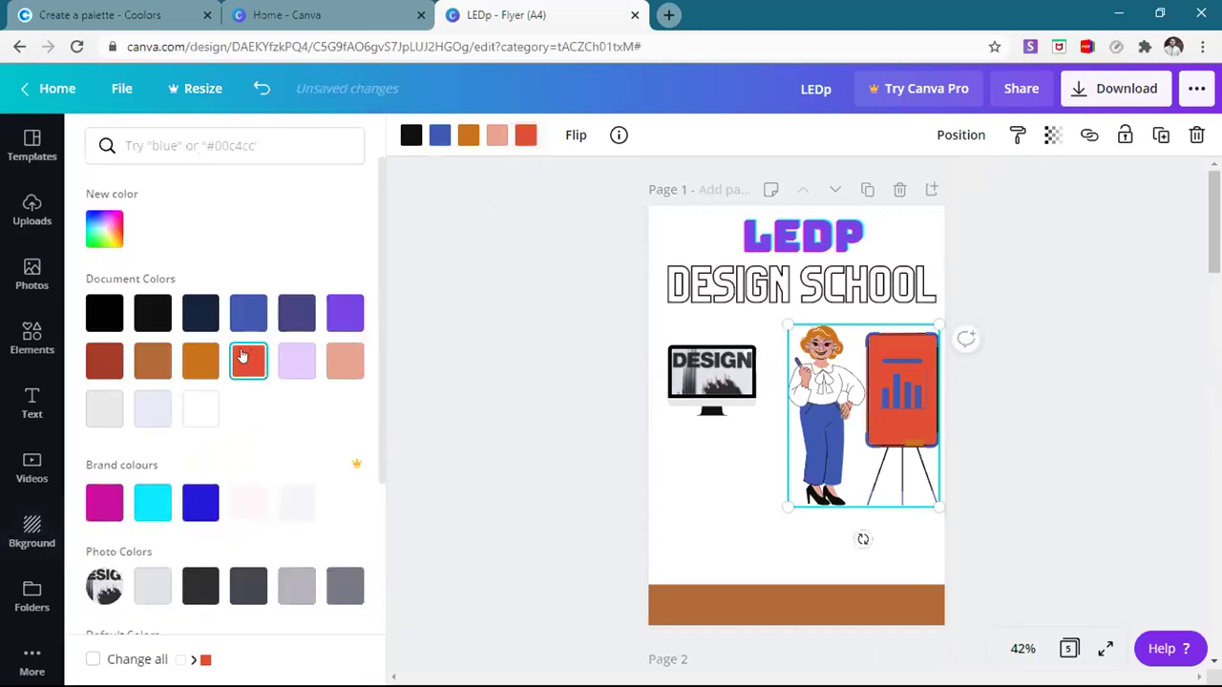
{"action": "key", "text": "ctrl+z"}
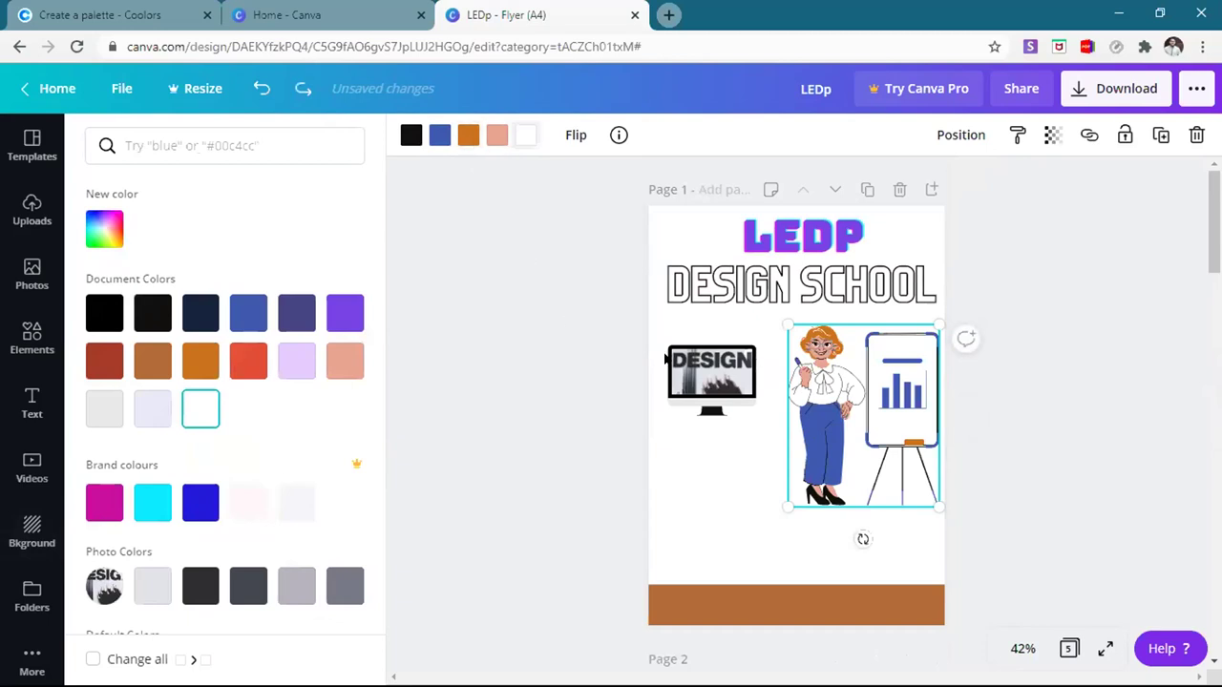
{"action": "scroll", "coordinate": [821, 423], "scroll_direction": "down", "scroll_amount": 5}
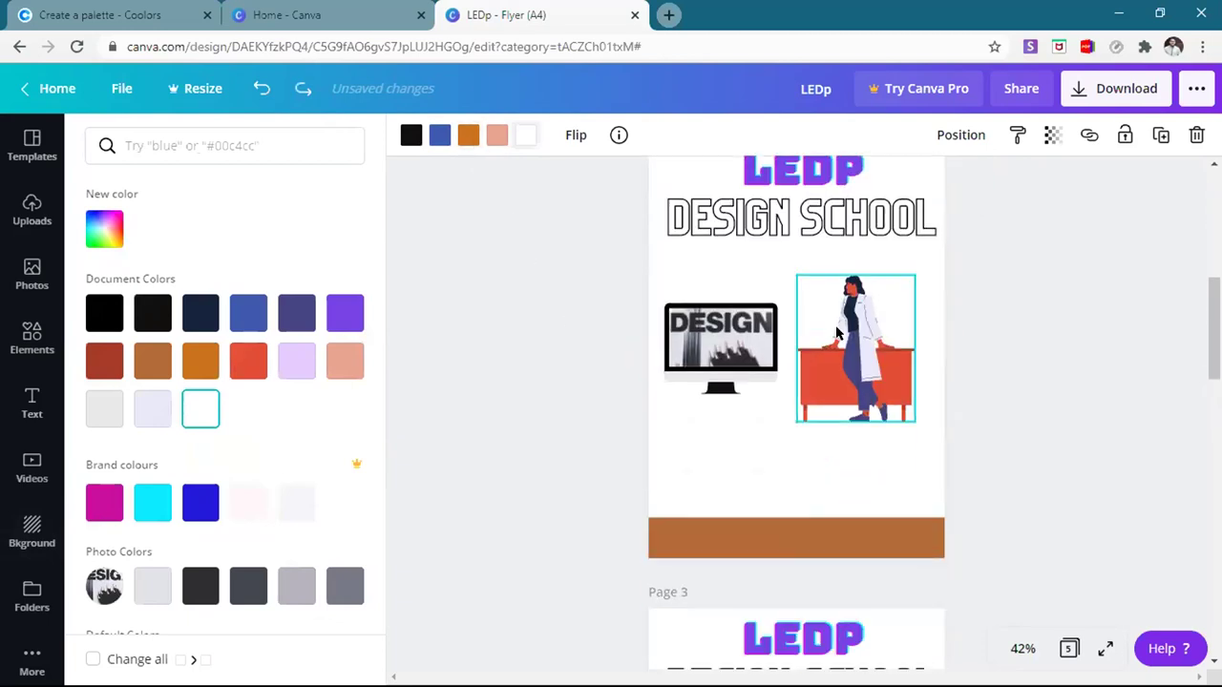
Select the page 2 desk illustration and close the colour options.
{"action": "left_click", "coordinate": [834, 339]}
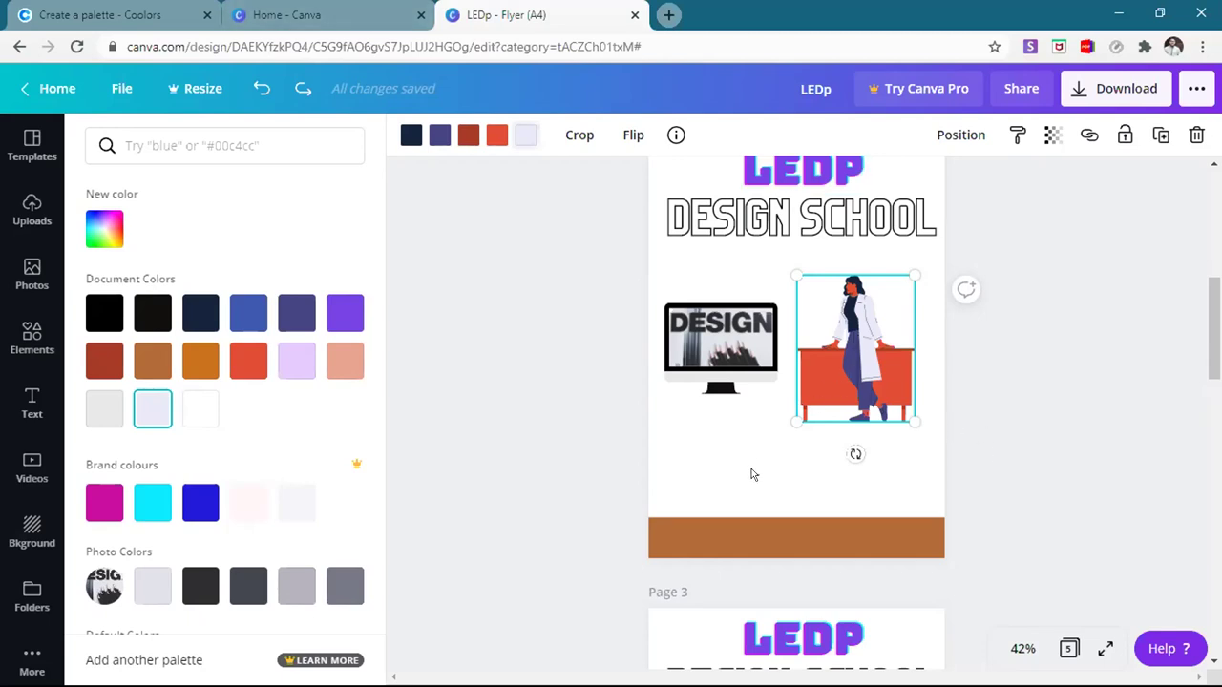
{"action": "key", "text": "Escape"}
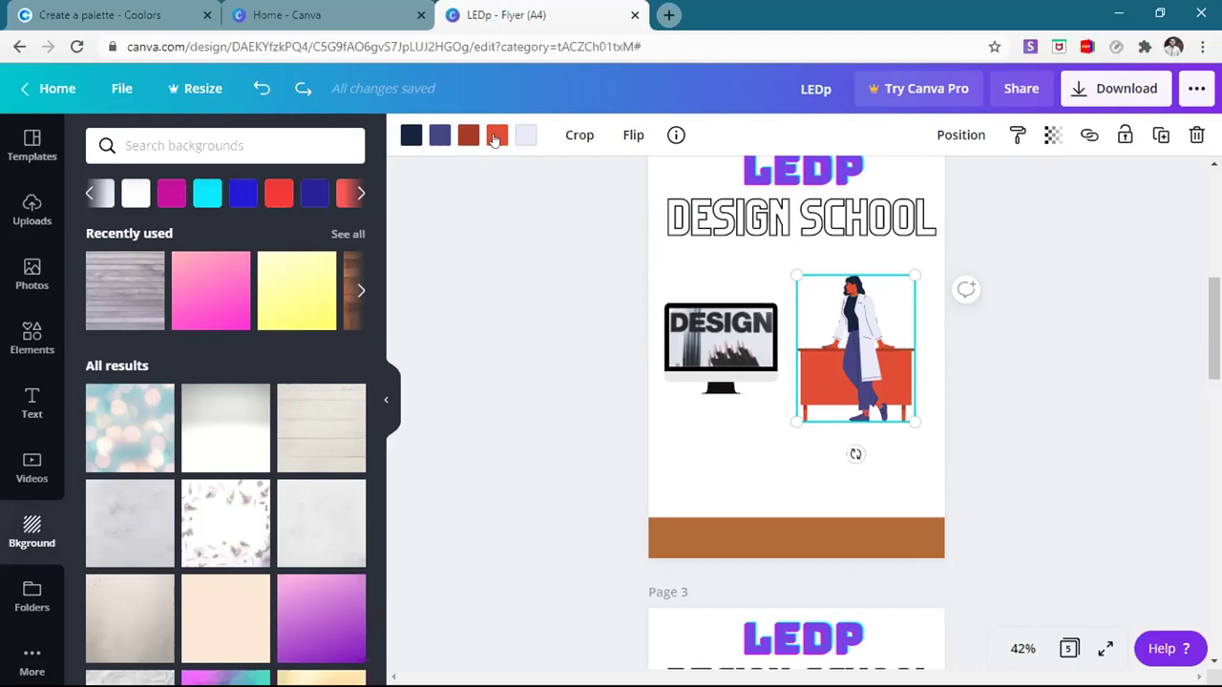
Recolour the purple trousers, trying black, blue, red, orange and brown before settling on mid grey.
{"action": "left_click", "coordinate": [440, 137]}
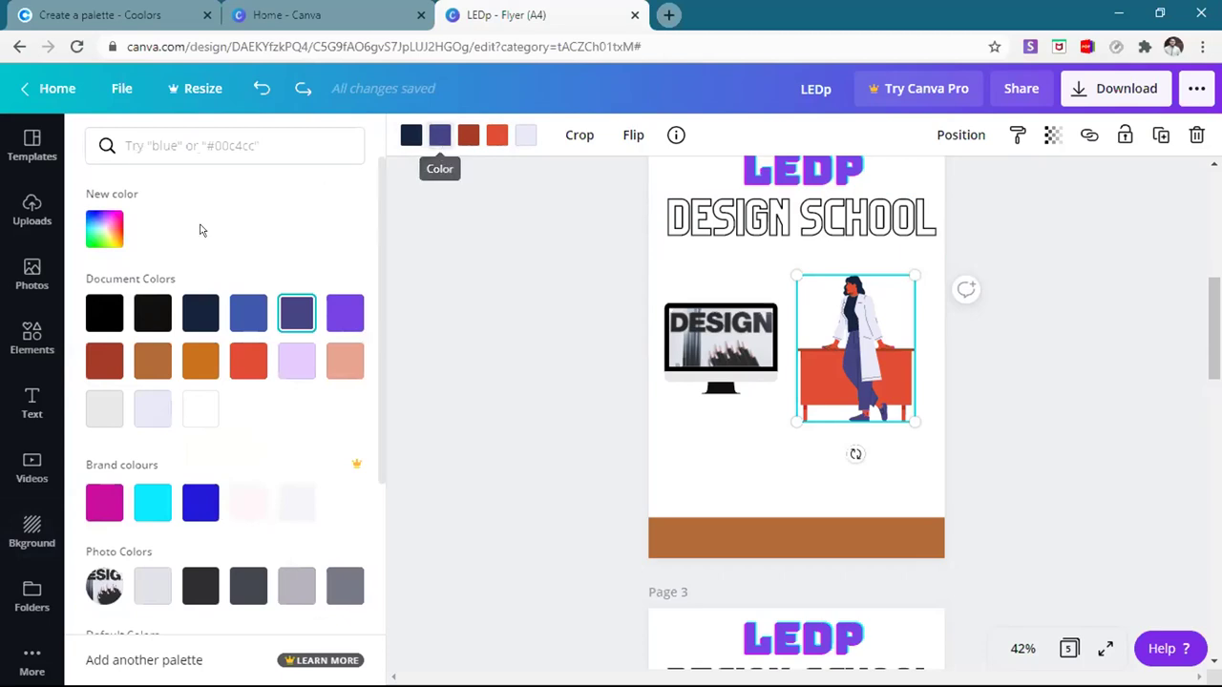
{"action": "scroll", "coordinate": [212, 389], "scroll_direction": "down", "scroll_amount": 2}
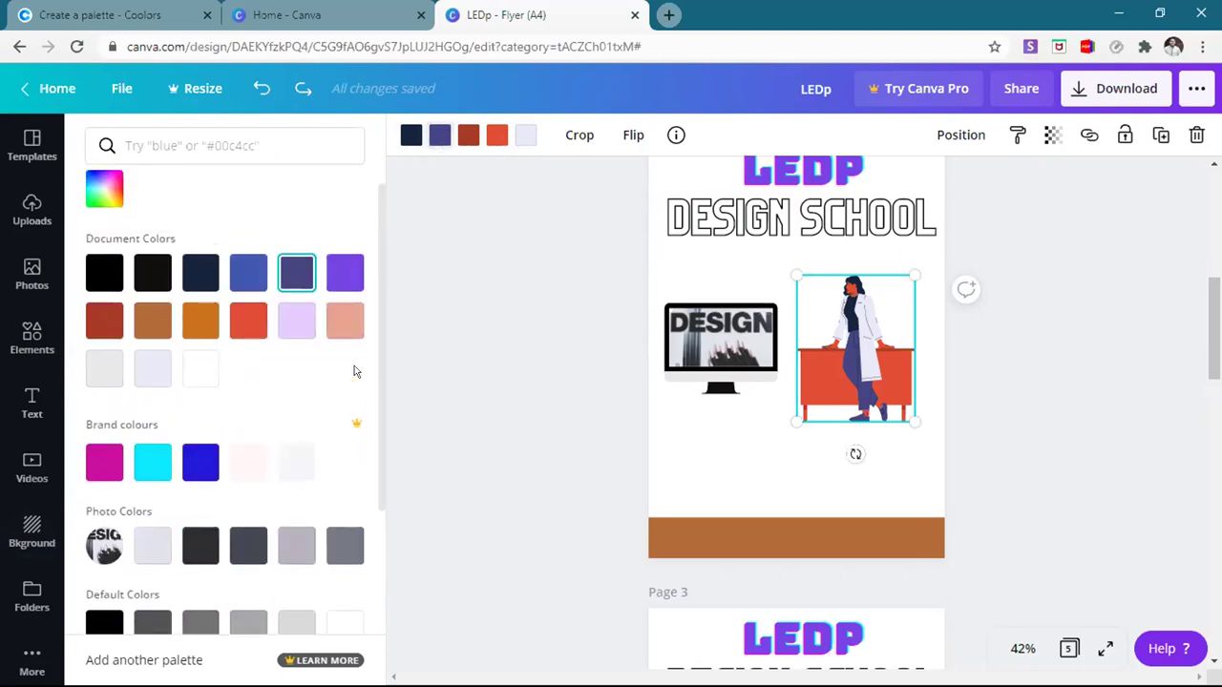
{"action": "left_click", "coordinate": [105, 275]}
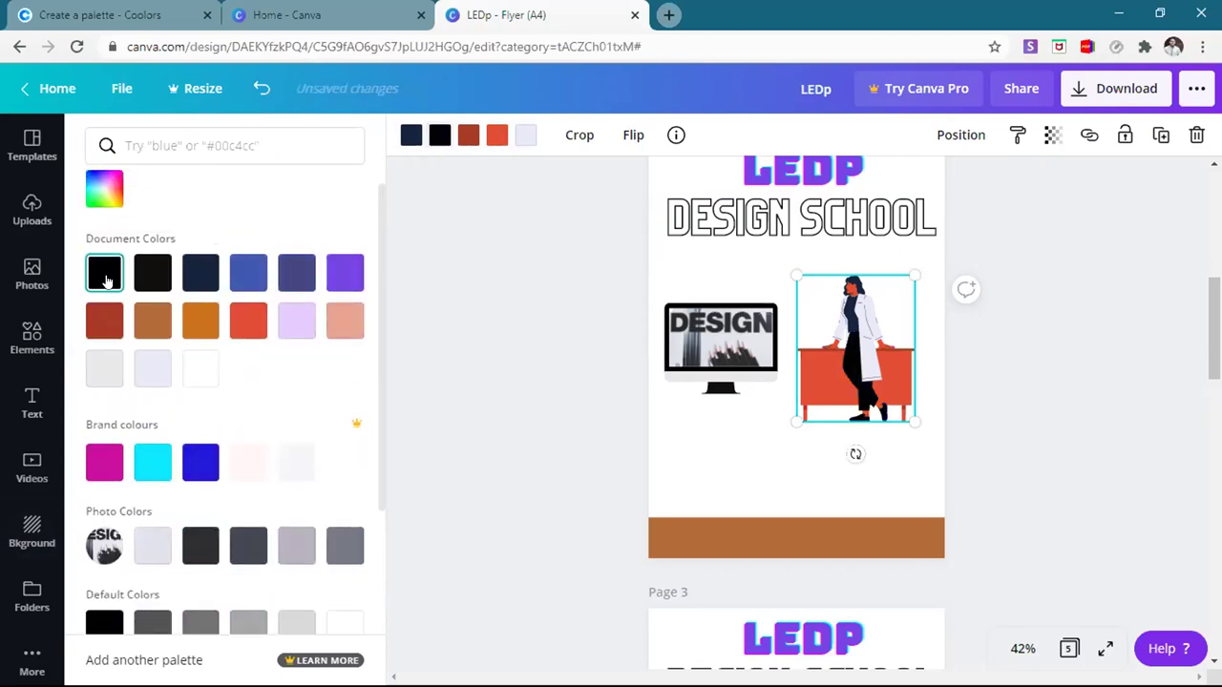
{"action": "left_click", "coordinate": [248, 285]}
{"action": "left_click", "coordinate": [237, 322]}
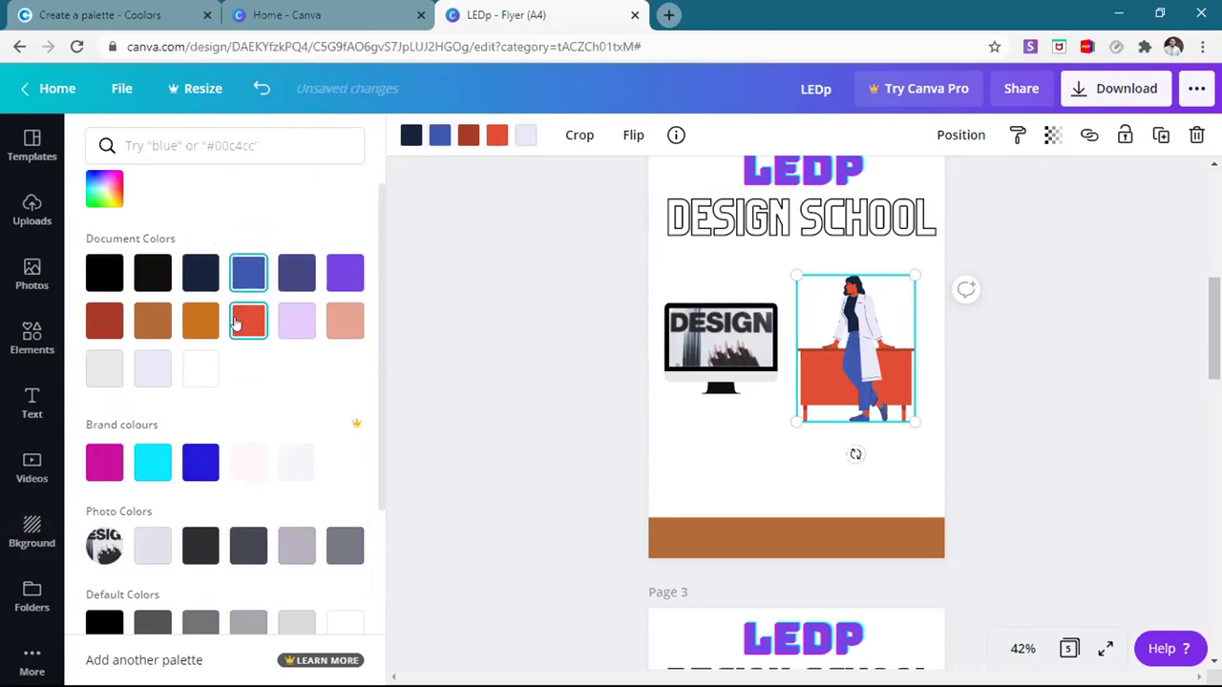
{"action": "left_click", "coordinate": [201, 320]}
{"action": "left_click", "coordinate": [153, 320]}
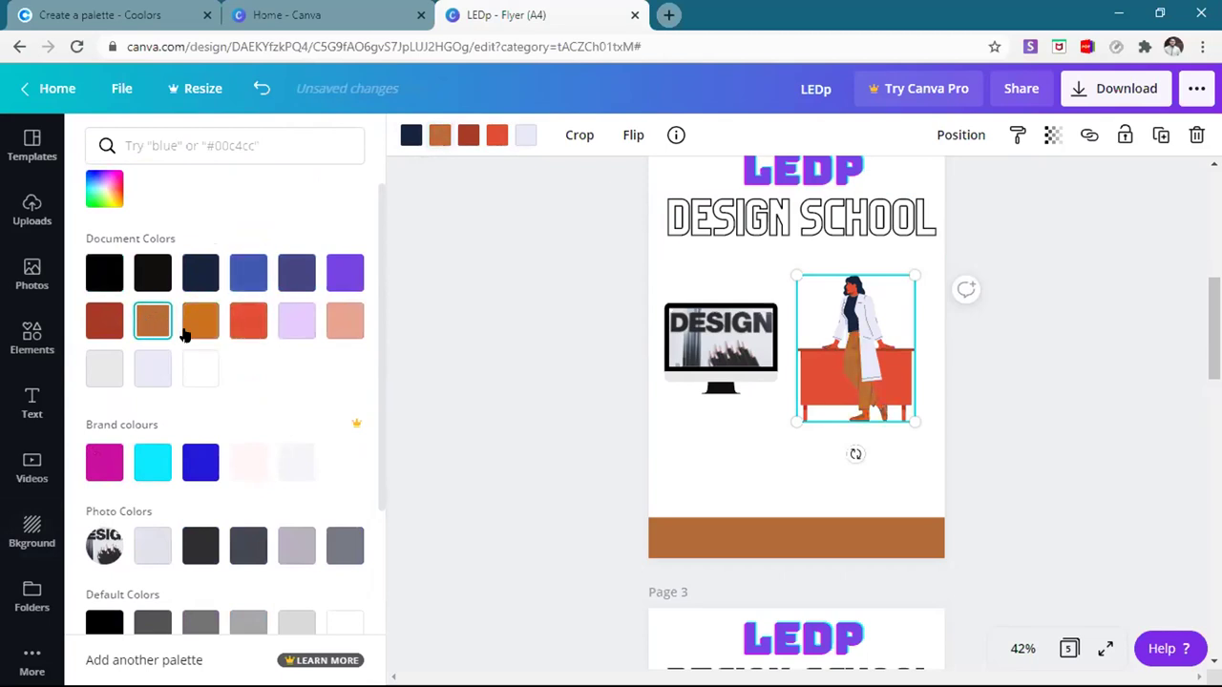
{"action": "scroll", "coordinate": [236, 377], "scroll_direction": "down", "scroll_amount": 2}
{"action": "left_click", "coordinate": [152, 450]}
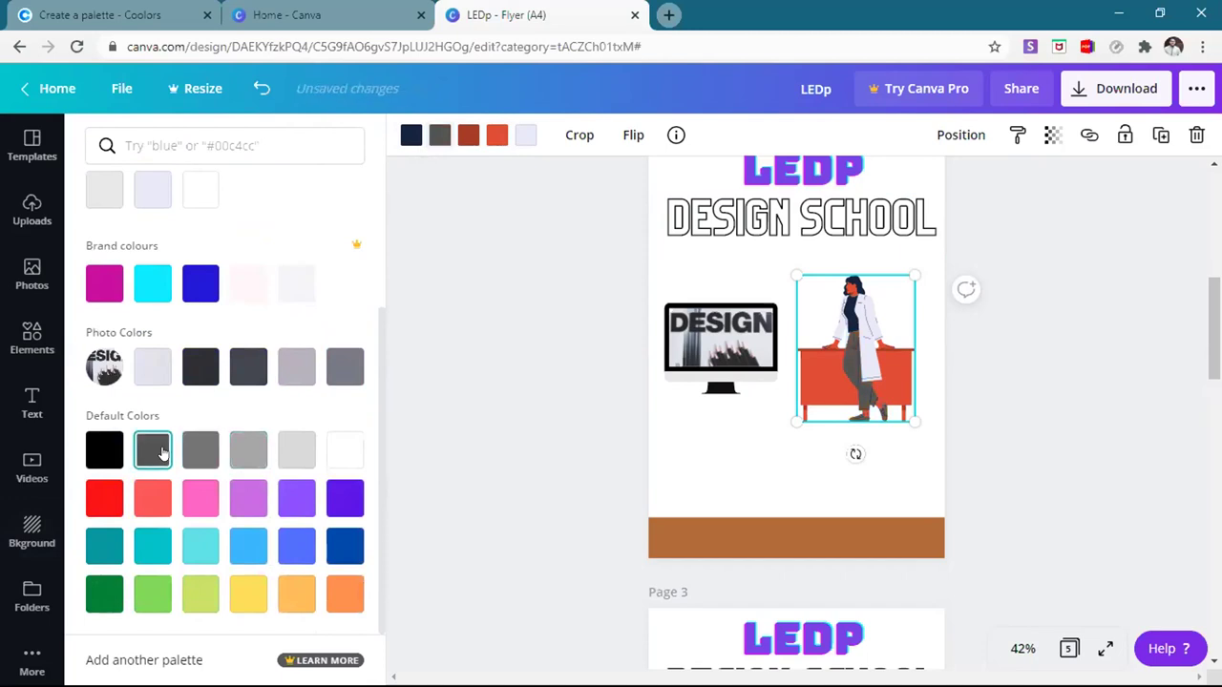
{"action": "left_click", "coordinate": [202, 445]}
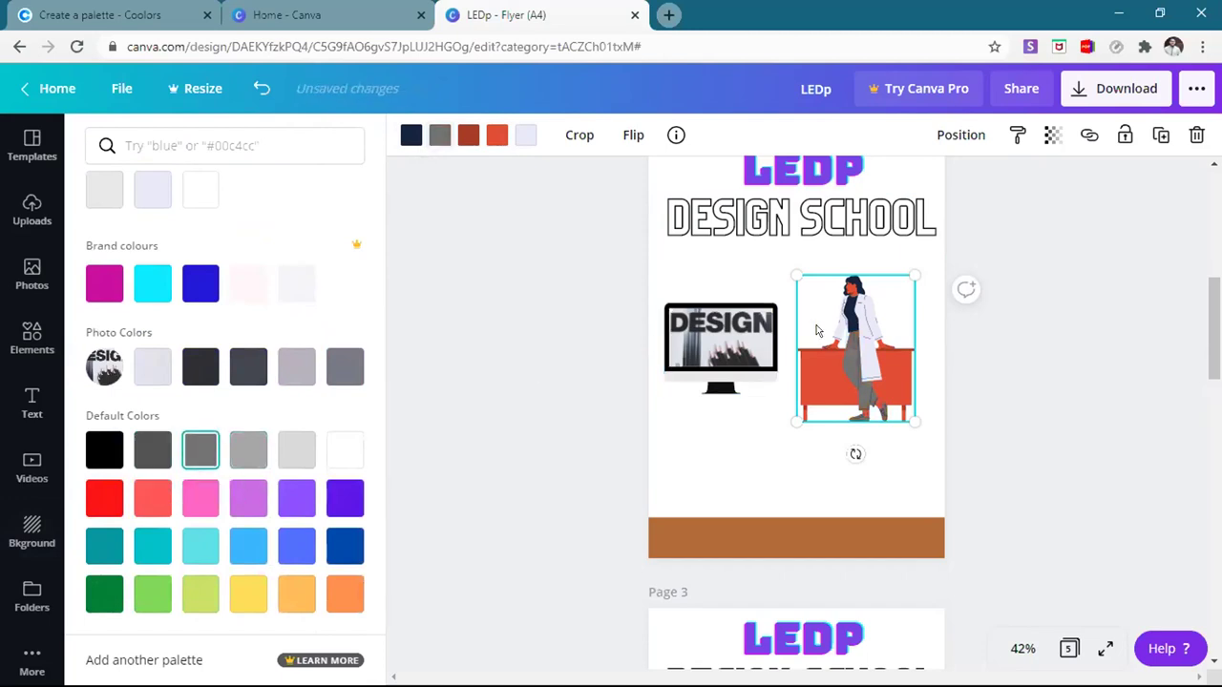
{"action": "left_click", "coordinate": [436, 140]}
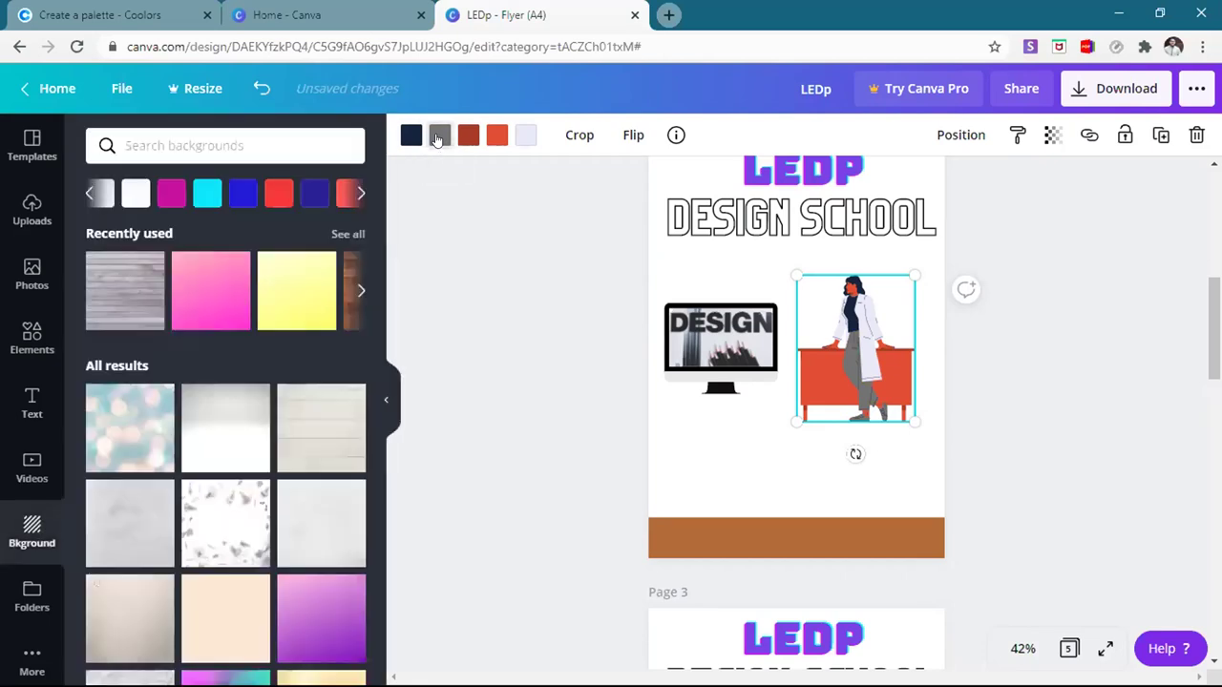
{"action": "left_click", "coordinate": [436, 139]}
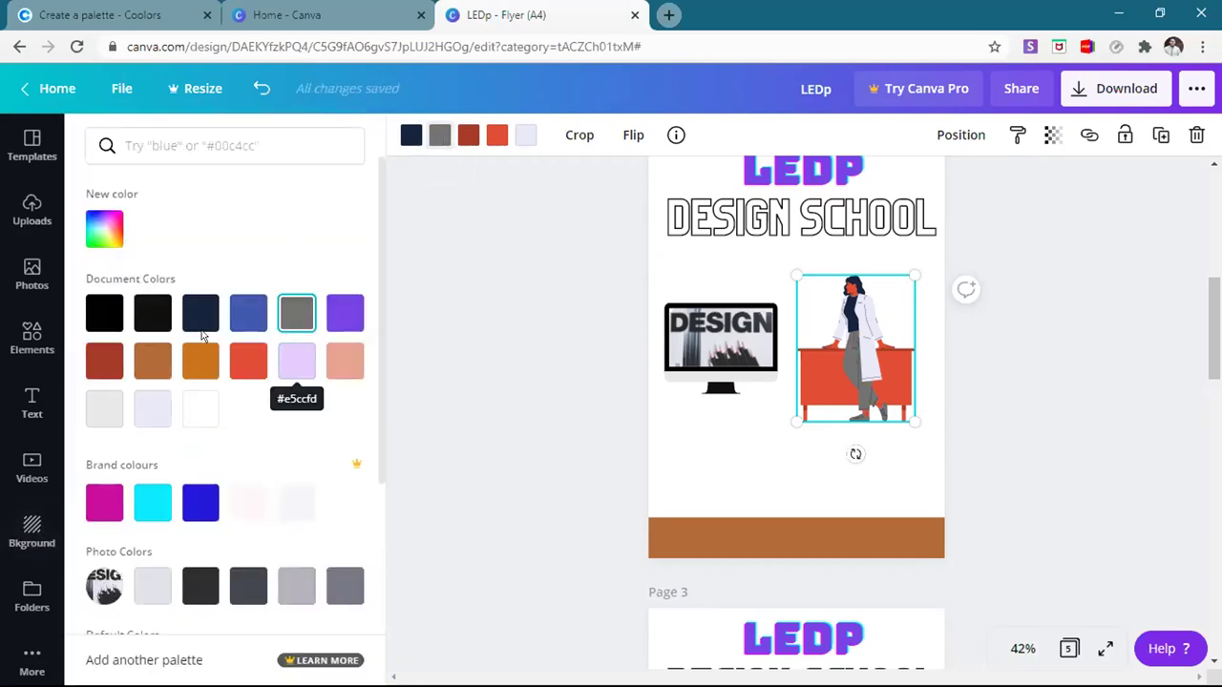
{"action": "scroll", "coordinate": [220, 381], "scroll_direction": "down", "scroll_amount": 3}
{"action": "scroll", "coordinate": [219, 382], "scroll_direction": "up", "scroll_amount": 2}
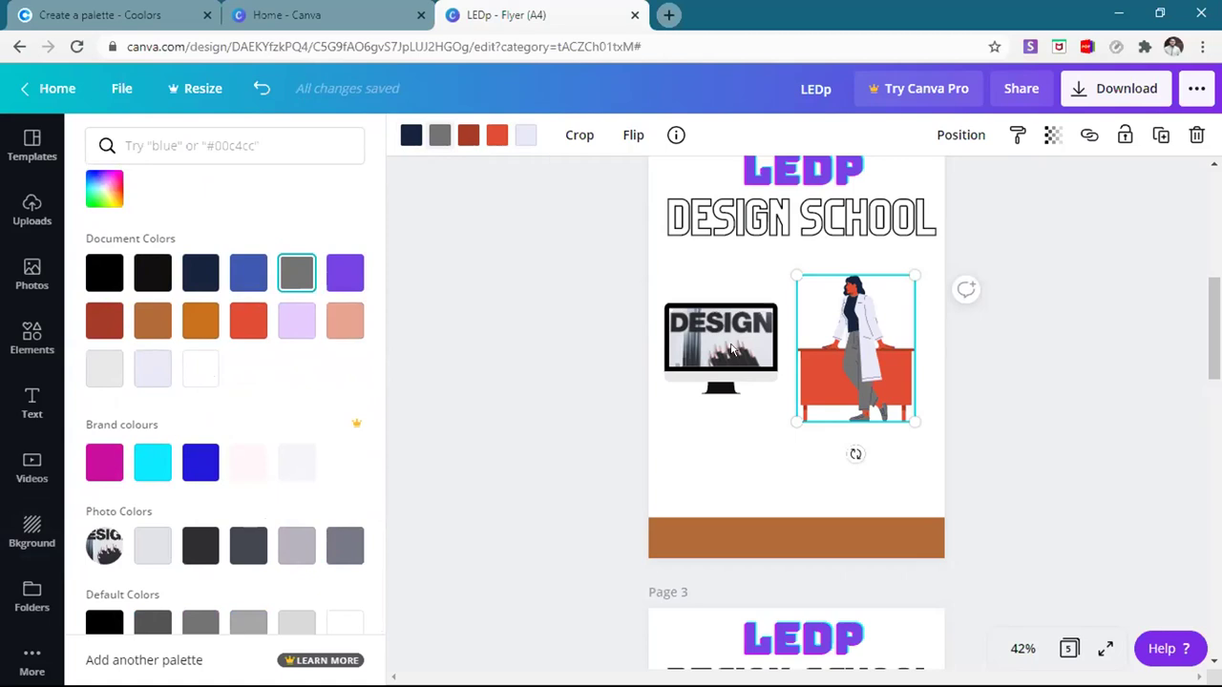
Try black on the orange-red desk via the 'black' colour search, then undo it.
{"action": "left_click", "coordinate": [496, 136]}
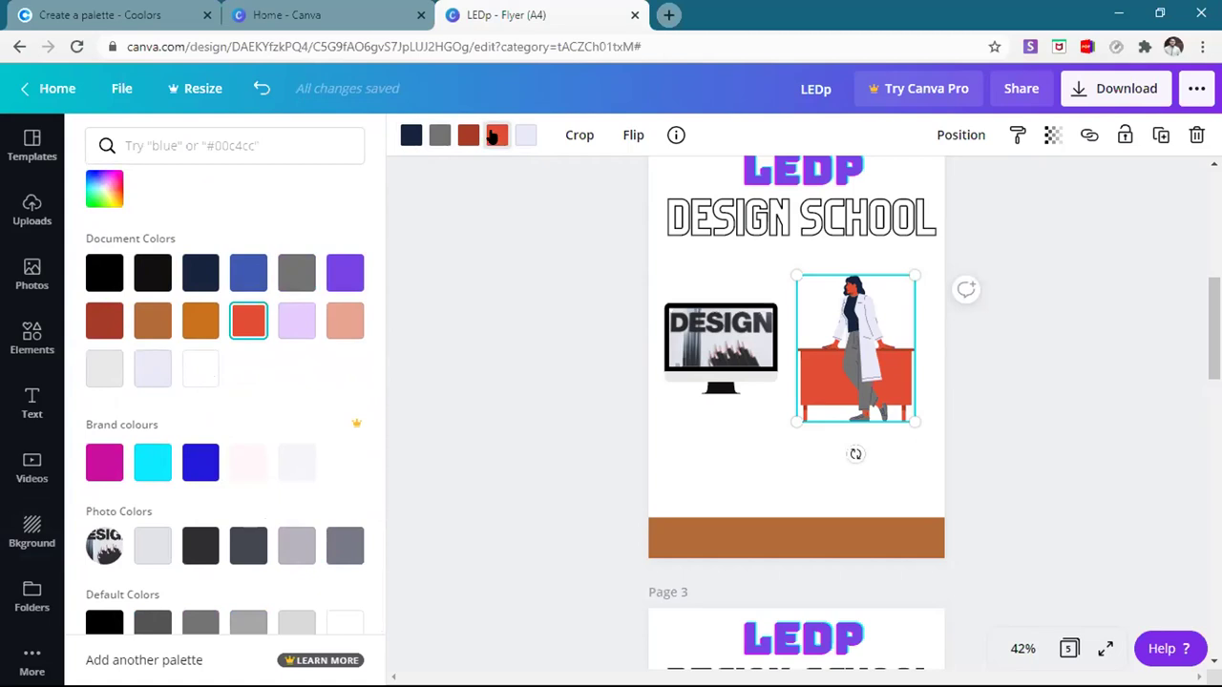
{"action": "left_click", "coordinate": [212, 141]}
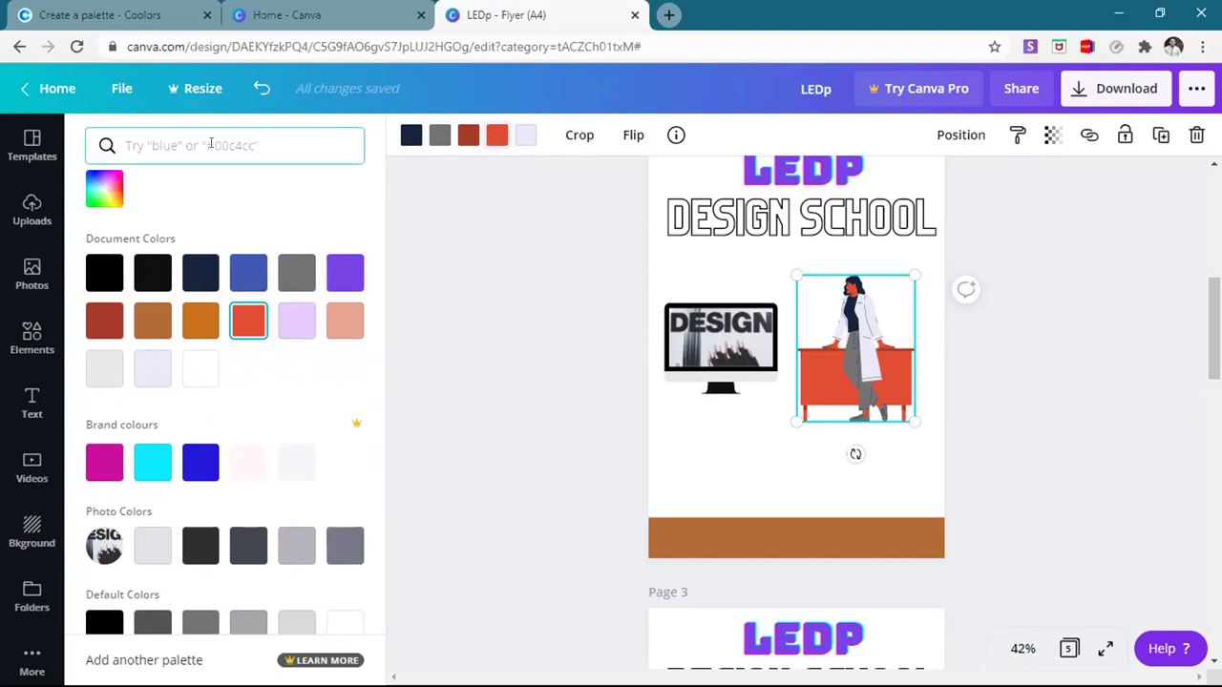
{"action": "type", "text": "black"}
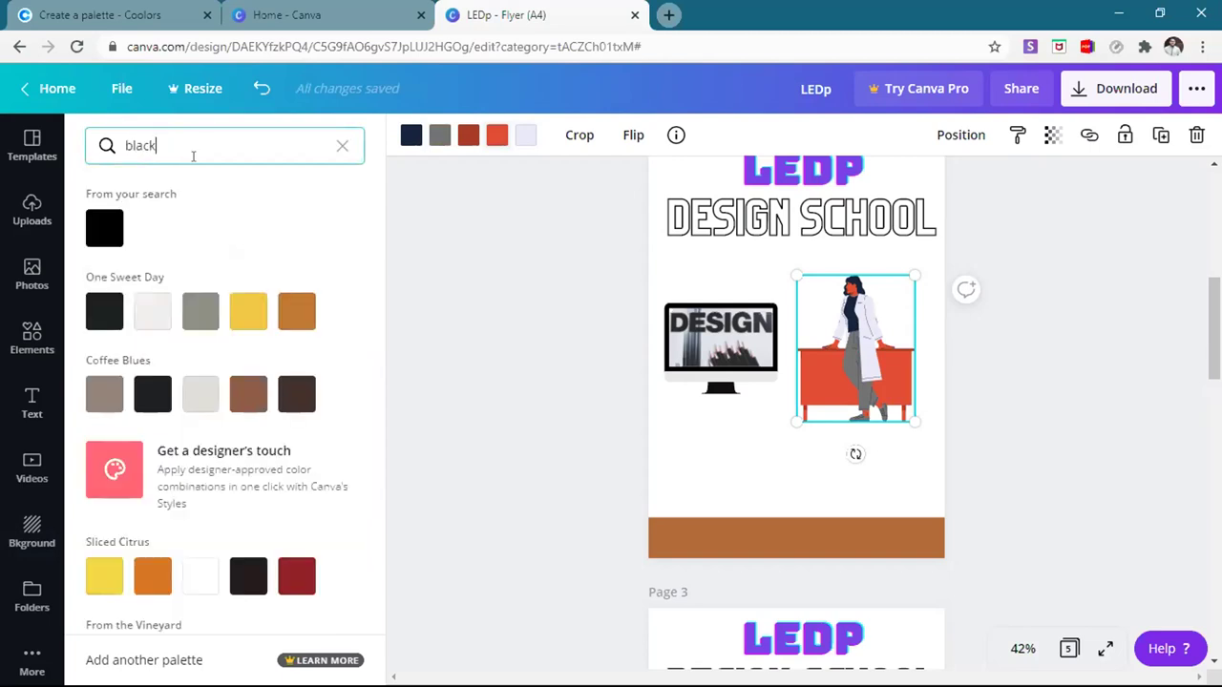
{"action": "scroll", "coordinate": [111, 276], "scroll_direction": "down", "scroll_amount": 2}
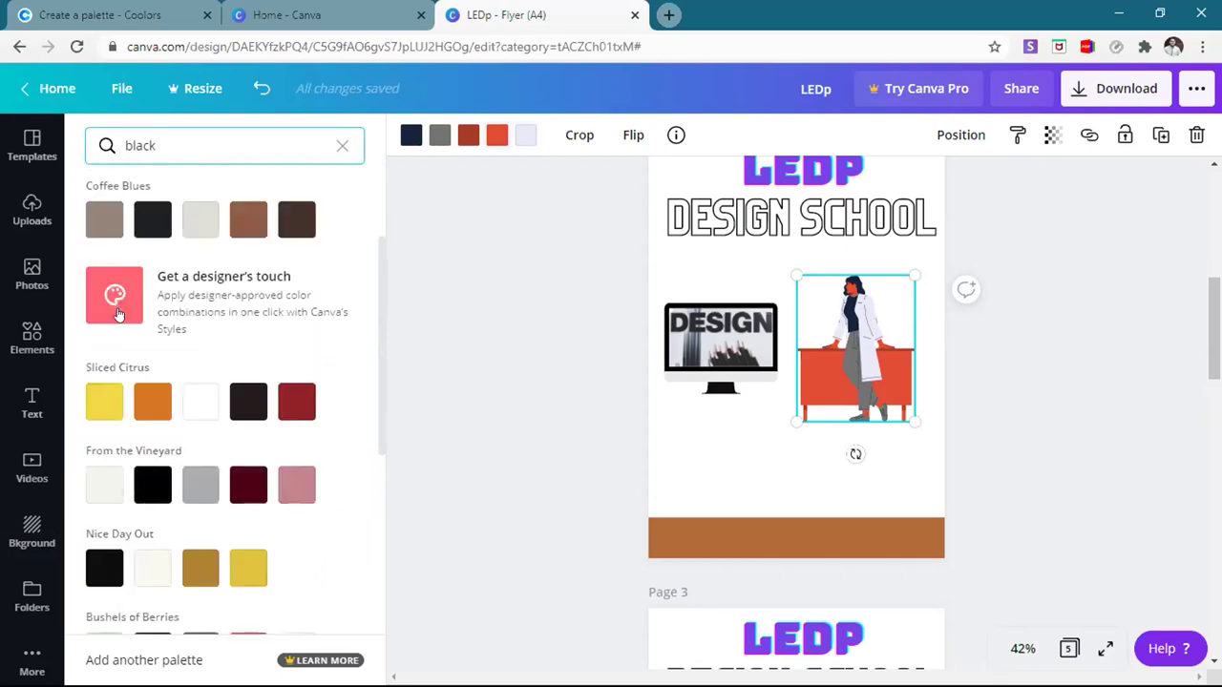
{"action": "scroll", "coordinate": [150, 335], "scroll_direction": "up", "scroll_amount": 2}
{"action": "left_click", "coordinate": [99, 238]}
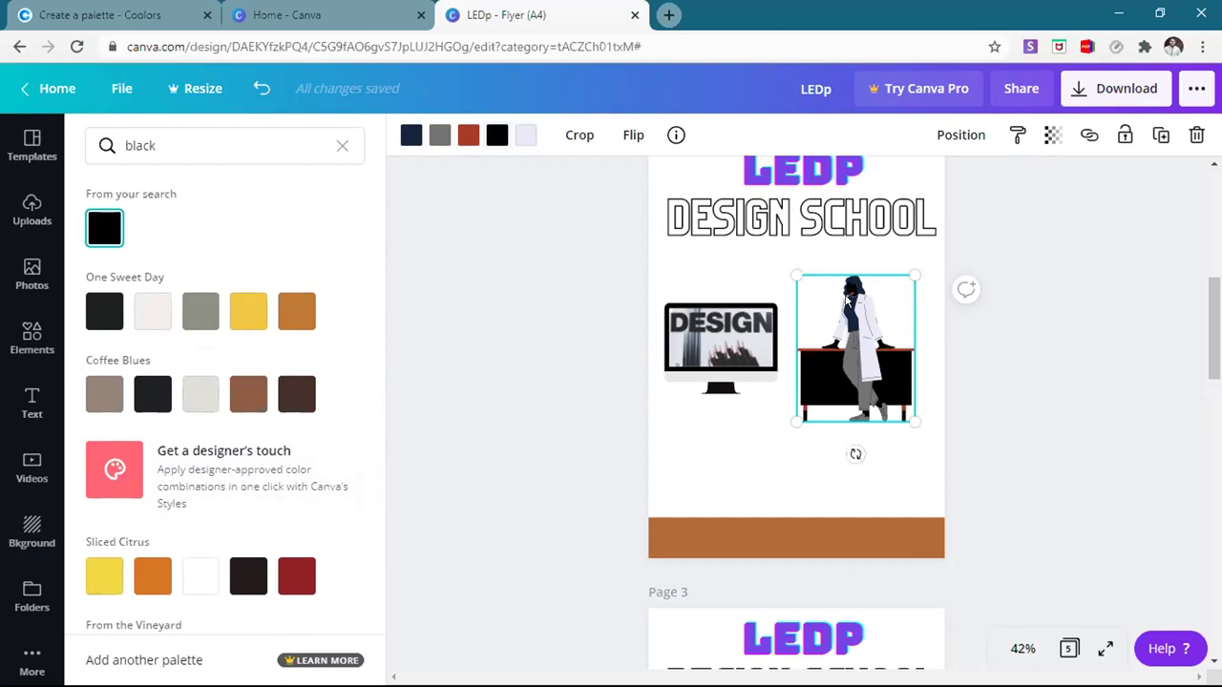
{"action": "key", "text": "ctrl+z"}
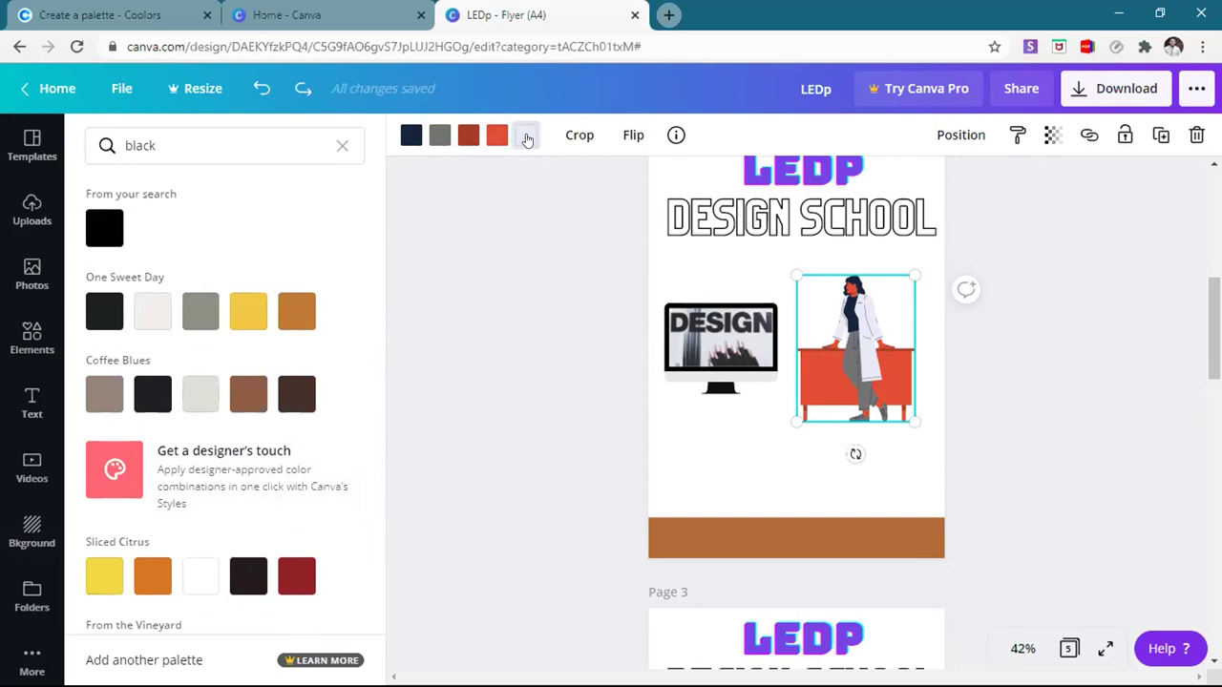
Try blue, light blue, teal, bright cyan and then green on the woman's coat.
{"action": "left_click", "coordinate": [527, 140]}
{"action": "left_click", "coordinate": [527, 140]}
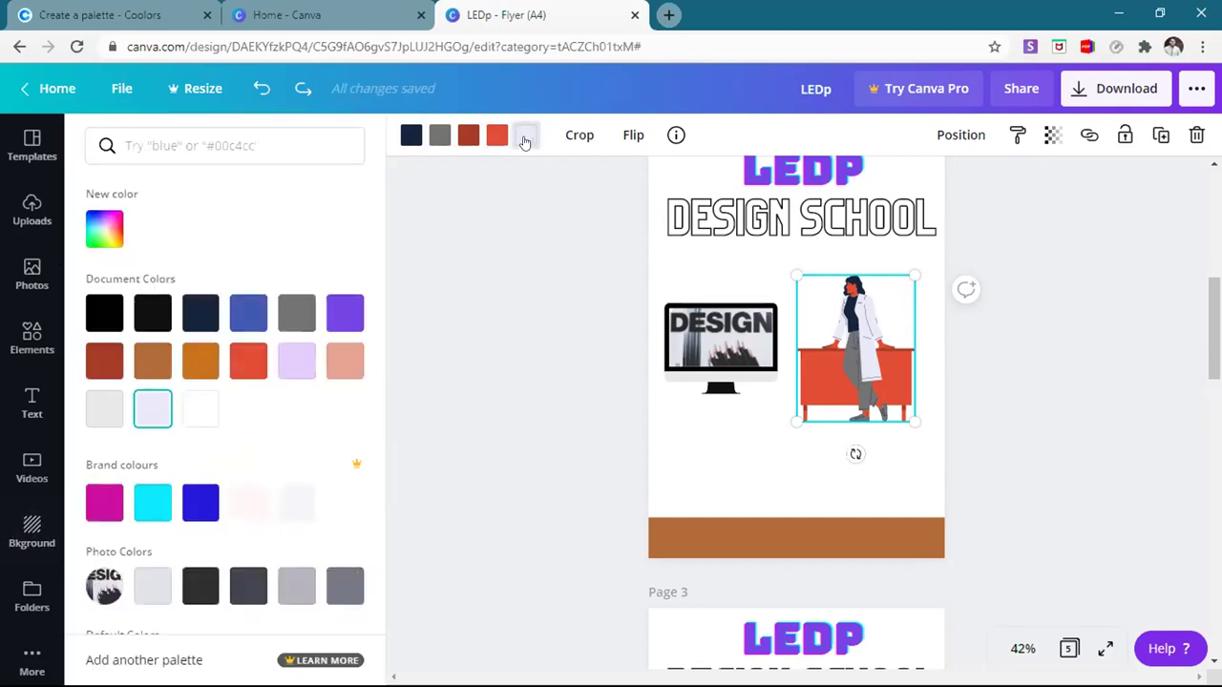
{"action": "scroll", "coordinate": [212, 375], "scroll_direction": "down", "scroll_amount": 2}
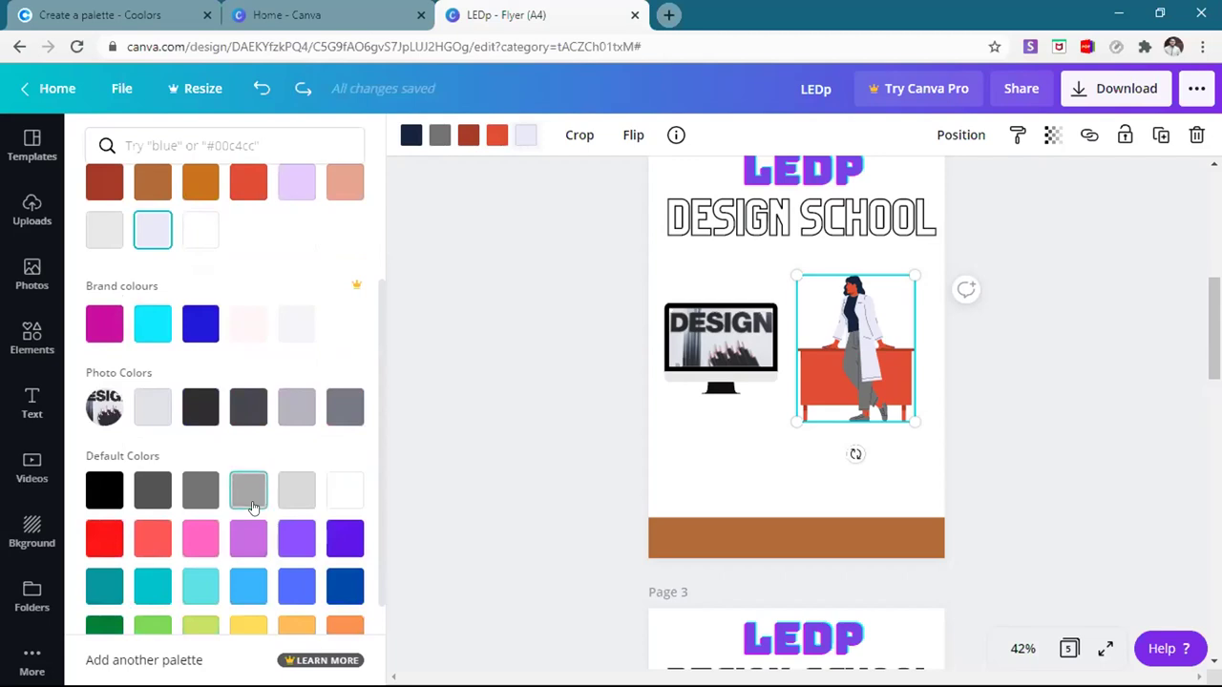
{"action": "left_click", "coordinate": [300, 586]}
{"action": "left_click", "coordinate": [249, 591]}
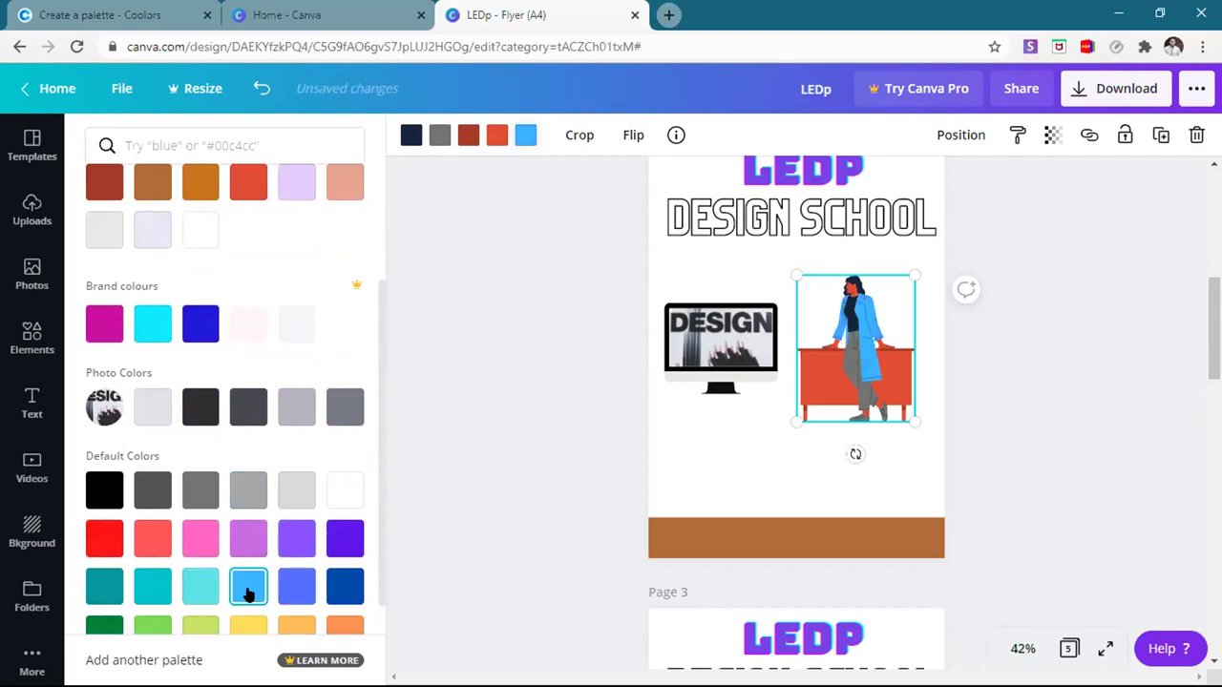
{"action": "left_click", "coordinate": [105, 585]}
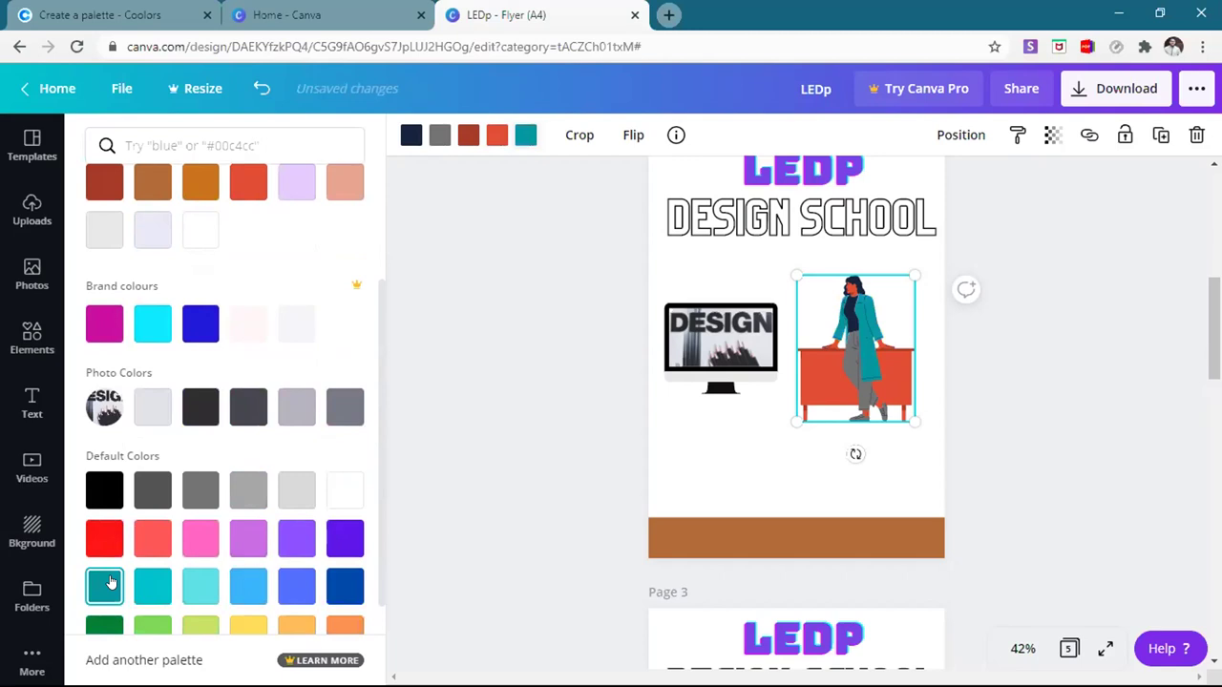
{"action": "left_click", "coordinate": [158, 587]}
{"action": "scroll", "coordinate": [267, 573], "scroll_direction": "down", "scroll_amount": 1}
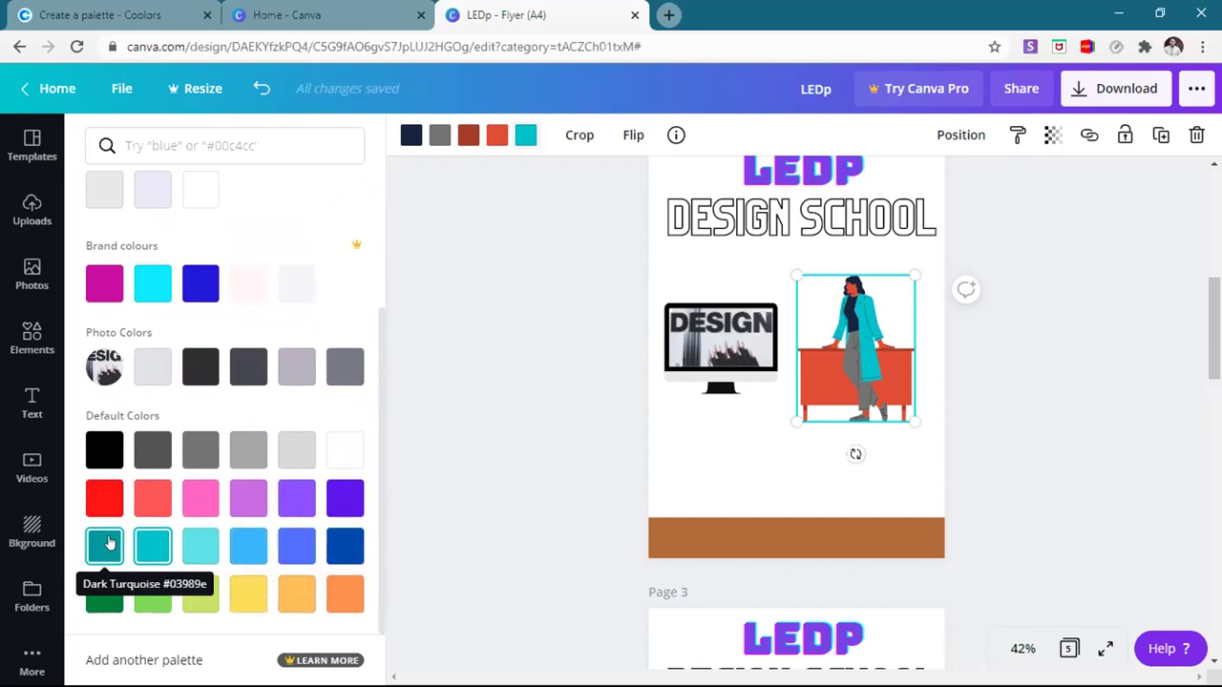
{"action": "left_click", "coordinate": [105, 593]}
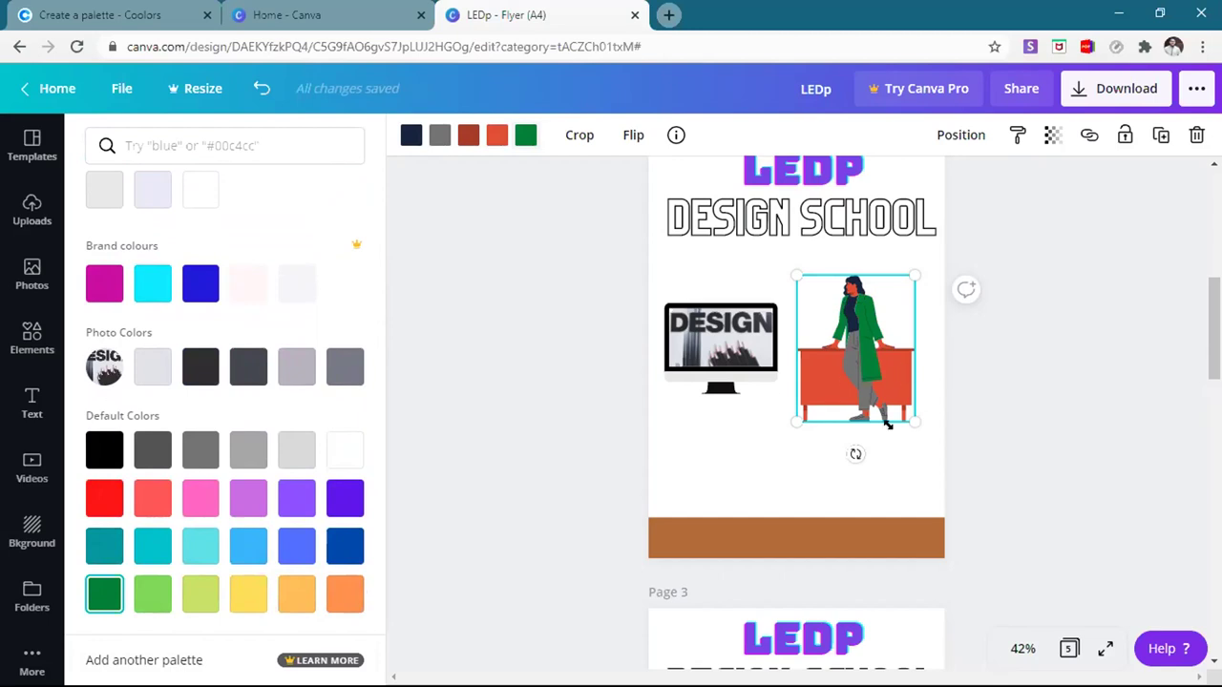
Try aqua, darker teal and light grey, then make the coat white.
{"action": "scroll", "coordinate": [888, 434], "scroll_direction": "up", "scroll_amount": 2}
{"action": "scroll", "coordinate": [726, 487], "scroll_direction": "down", "scroll_amount": 2}
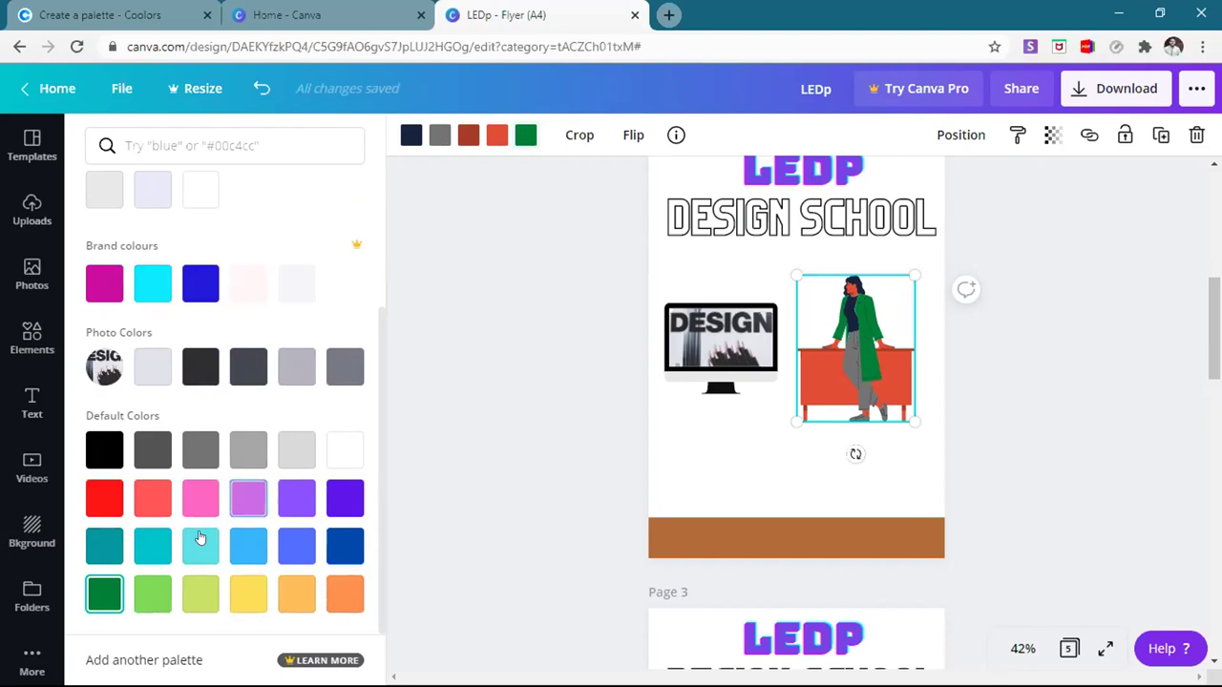
{"action": "left_click", "coordinate": [150, 543]}
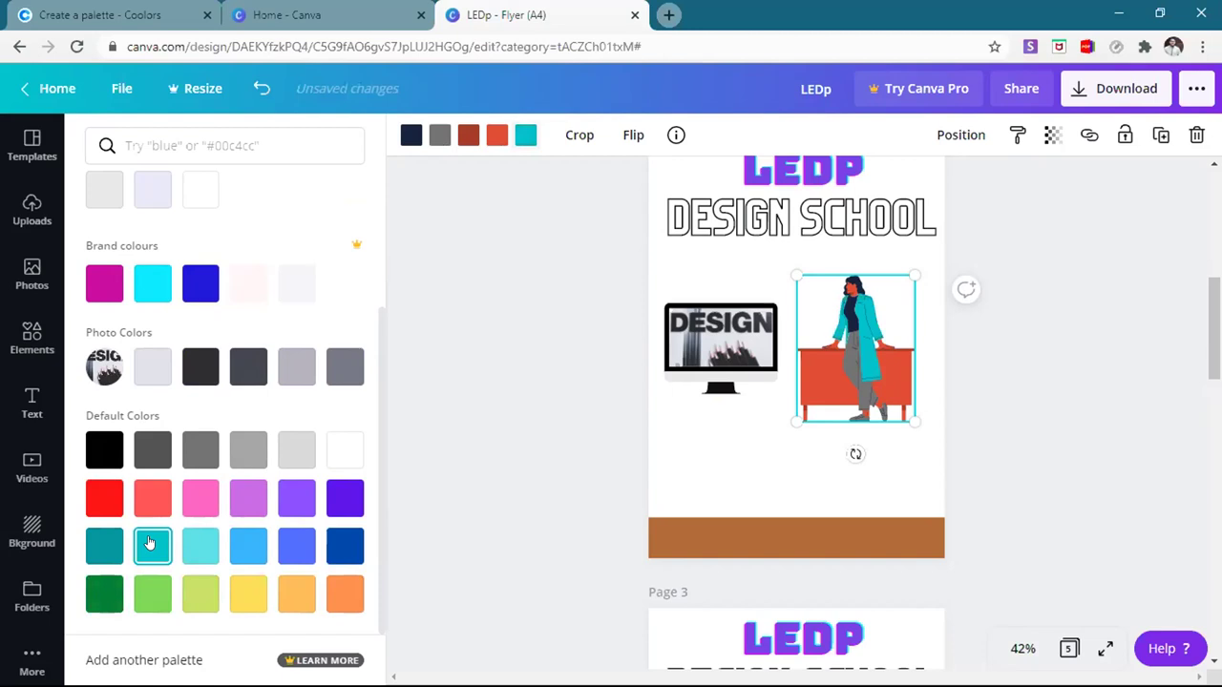
{"action": "left_click", "coordinate": [92, 552]}
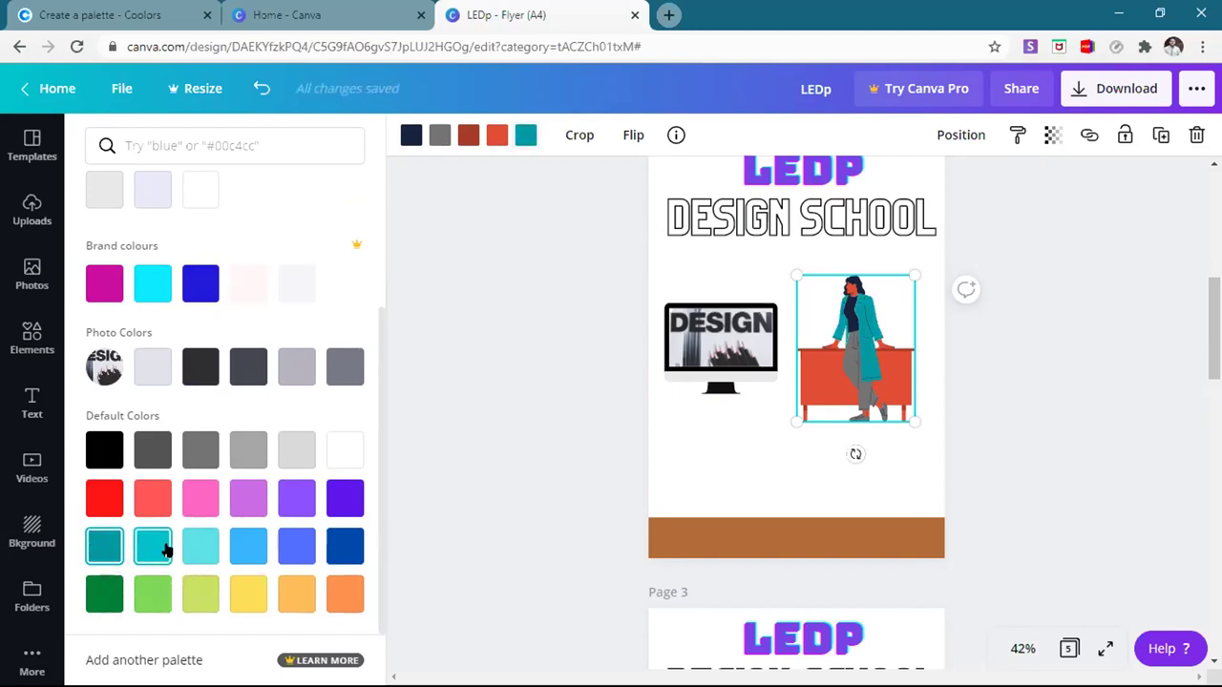
{"action": "left_click", "coordinate": [297, 449]}
{"action": "left_click", "coordinate": [341, 454]}
{"action": "key", "text": "Escape"}
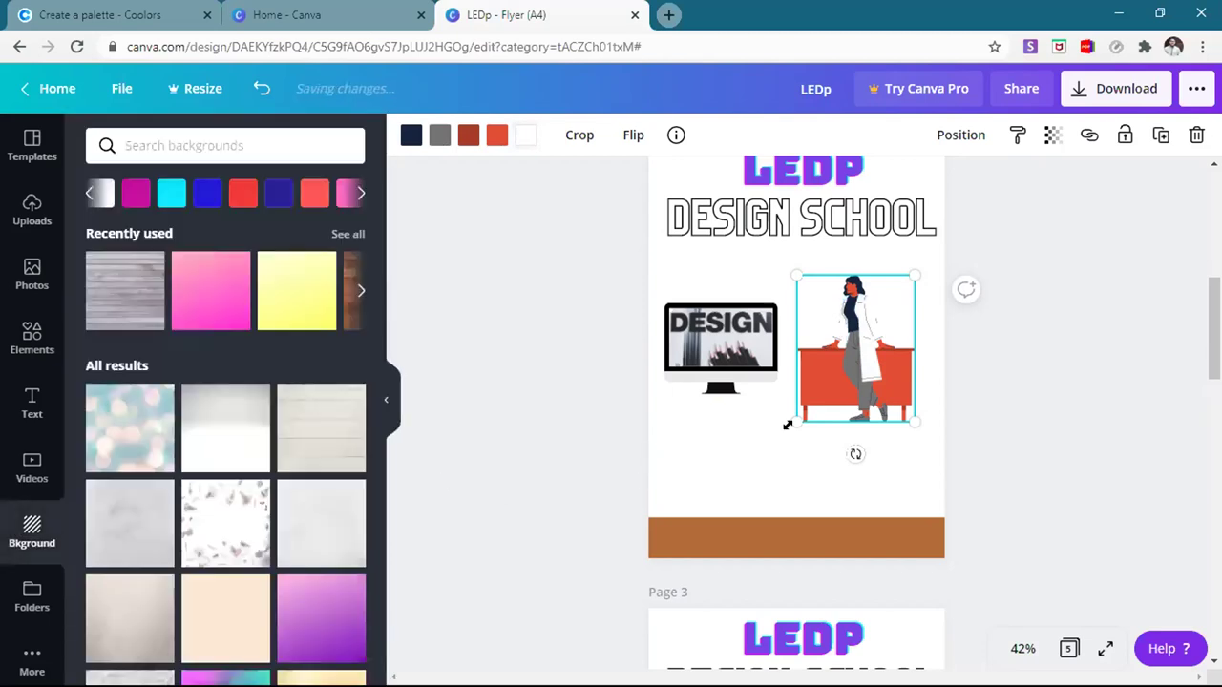
Scroll down to page 3 of the flyer and select it.
{"action": "scroll", "coordinate": [855, 430], "scroll_direction": "down", "scroll_amount": 2}
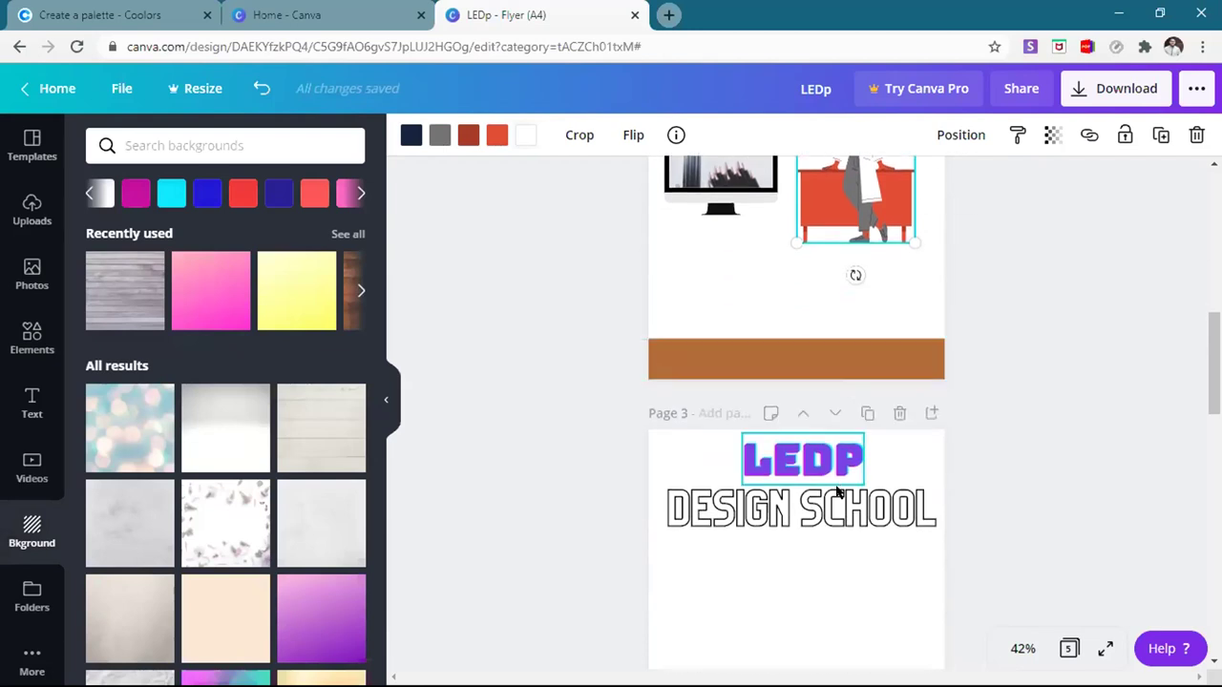
{"action": "scroll", "coordinate": [836, 491], "scroll_direction": "down", "scroll_amount": 2}
{"action": "scroll", "coordinate": [843, 499], "scroll_direction": "up", "scroll_amount": 4}
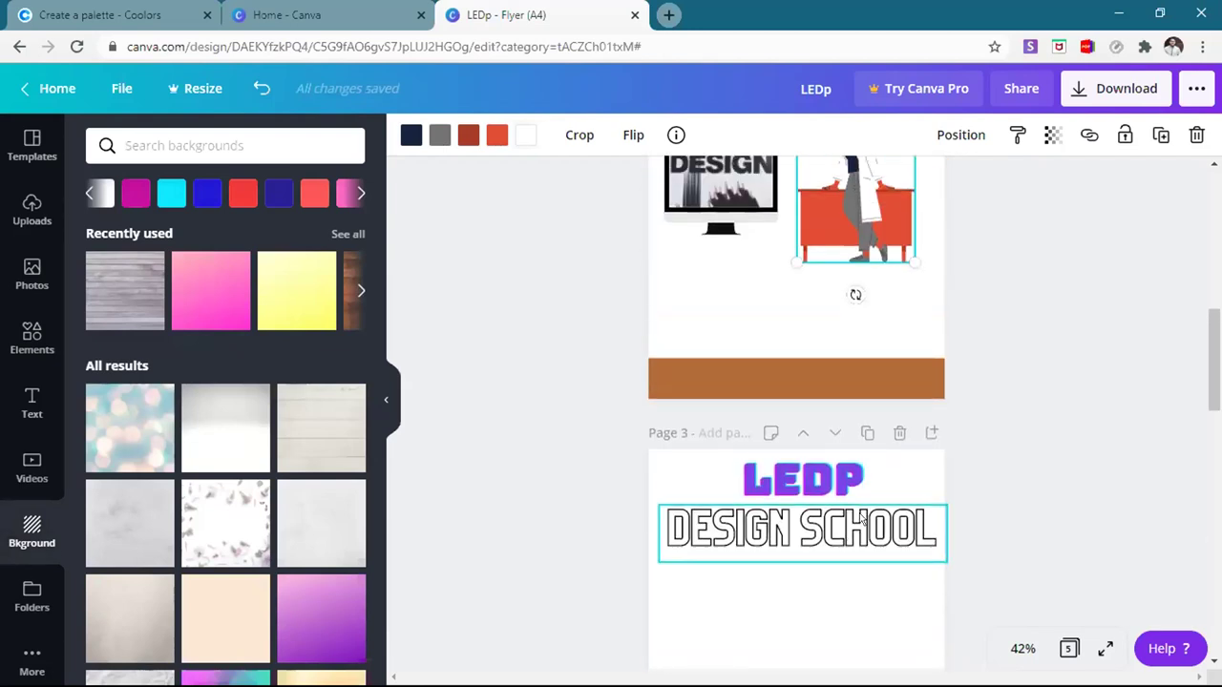
{"action": "scroll", "coordinate": [853, 571], "scroll_direction": "down", "scroll_amount": 1}
{"action": "scroll", "coordinate": [853, 571], "scroll_direction": "down", "scroll_amount": 2}
{"action": "left_click", "coordinate": [796, 516]}
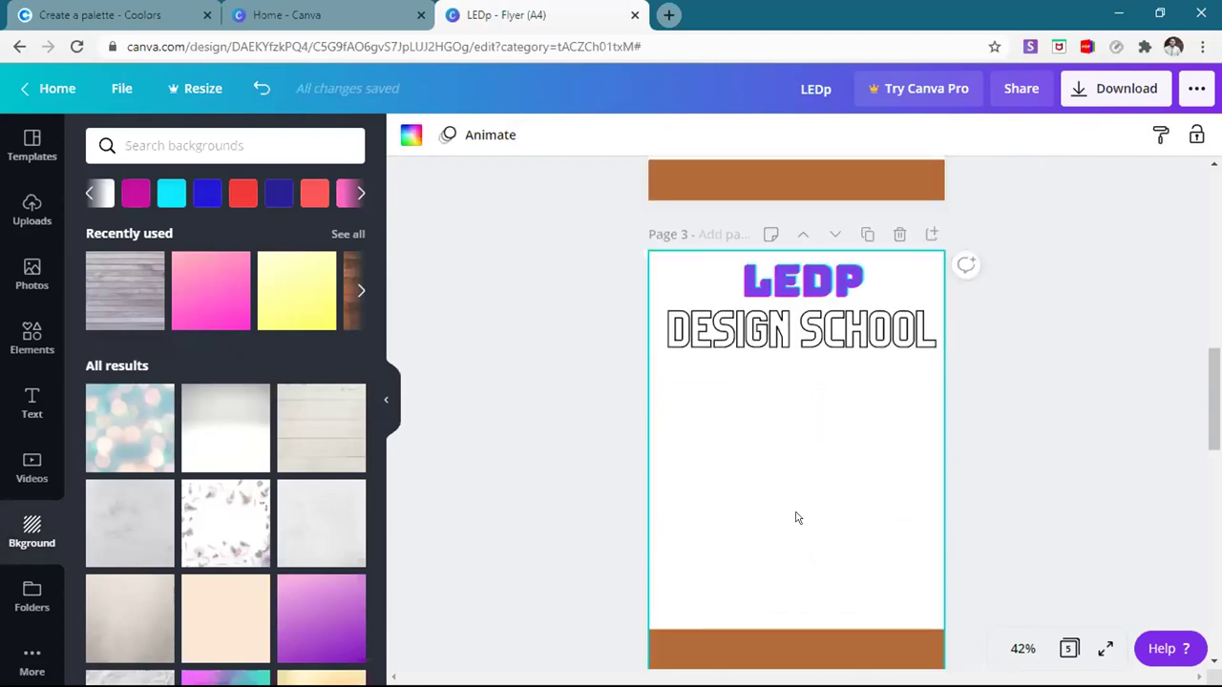
{"action": "scroll", "coordinate": [799, 516], "scroll_direction": "down", "scroll_amount": 2}
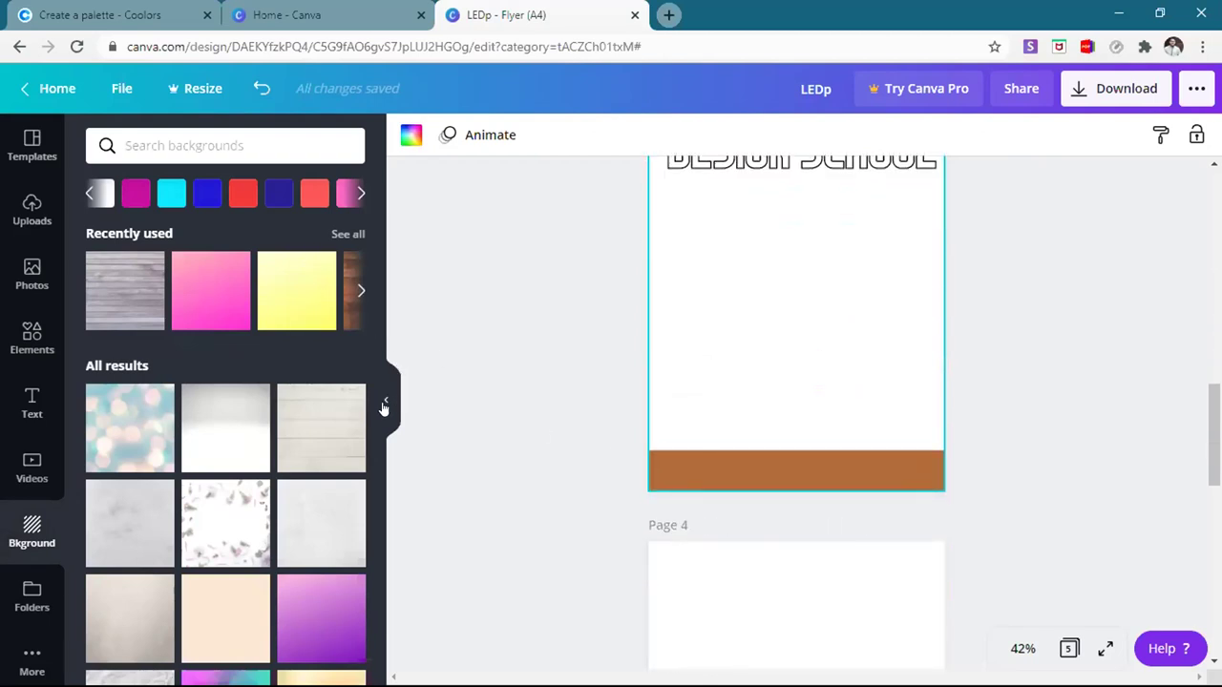
Clear the Coronavirus search in Elements and browse the general element categories.
{"action": "left_click", "coordinate": [29, 336]}
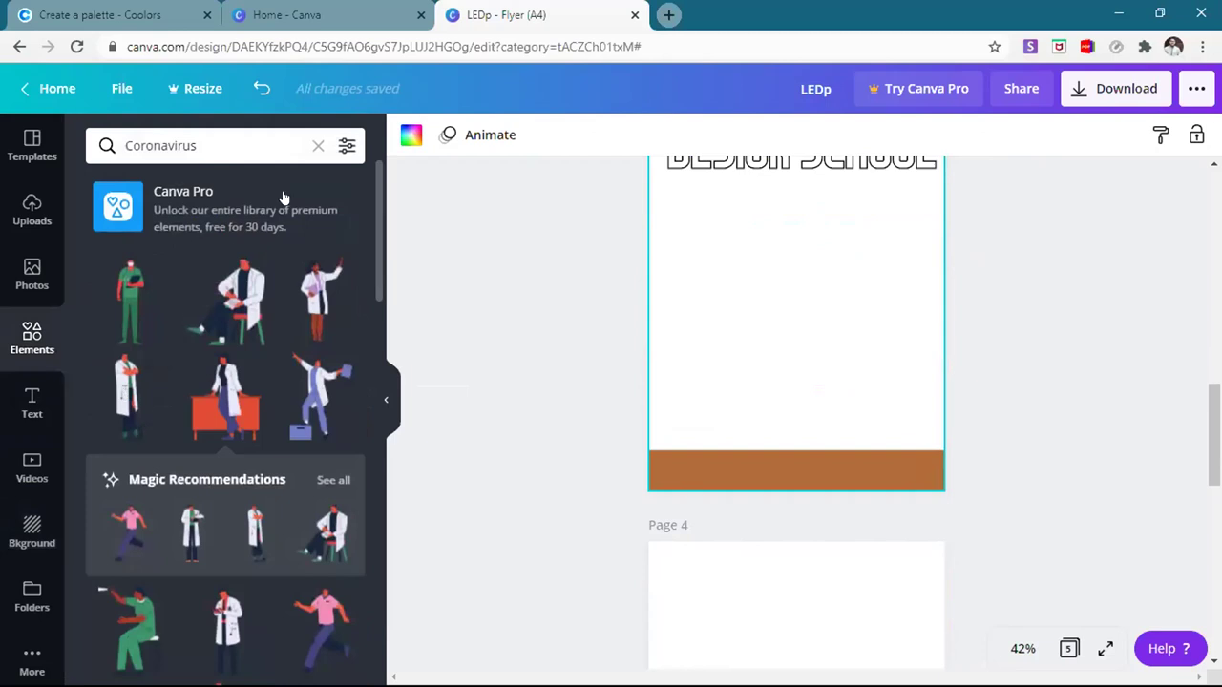
{"action": "left_click", "coordinate": [318, 146]}
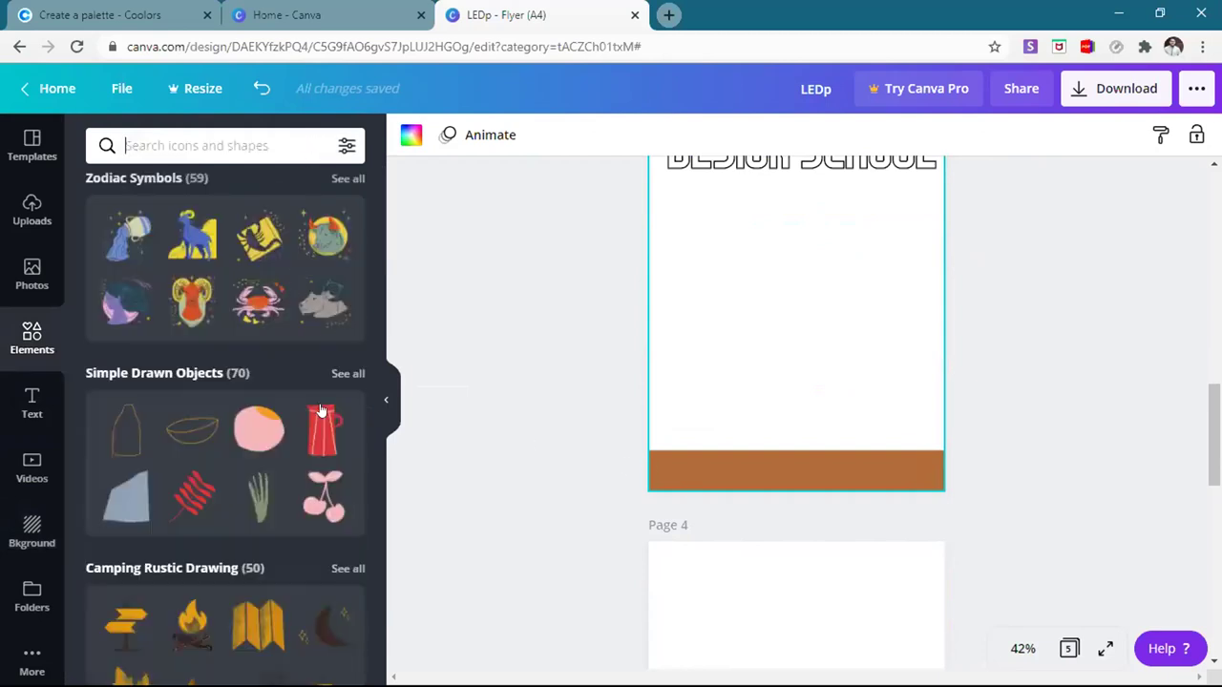
{"action": "scroll", "coordinate": [171, 382], "scroll_direction": "up", "scroll_amount": 5}
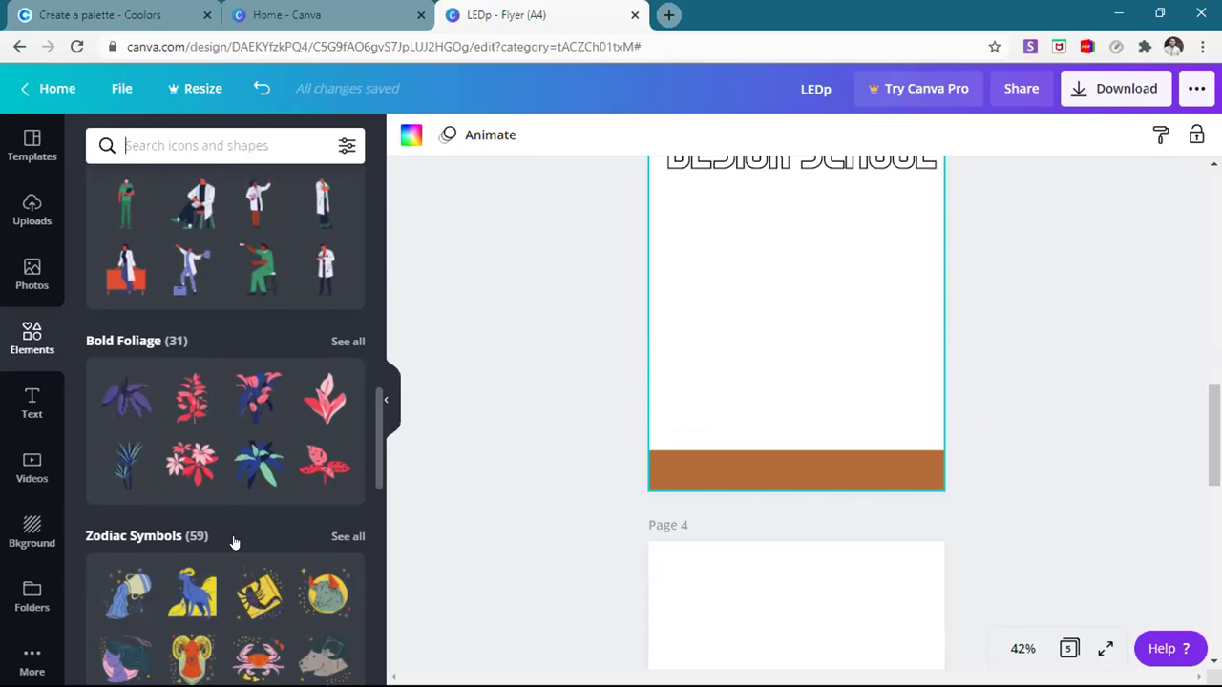
{"action": "scroll", "coordinate": [229, 536], "scroll_direction": "down", "scroll_amount": 2}
{"action": "scroll", "coordinate": [229, 534], "scroll_direction": "up", "scroll_amount": 5}
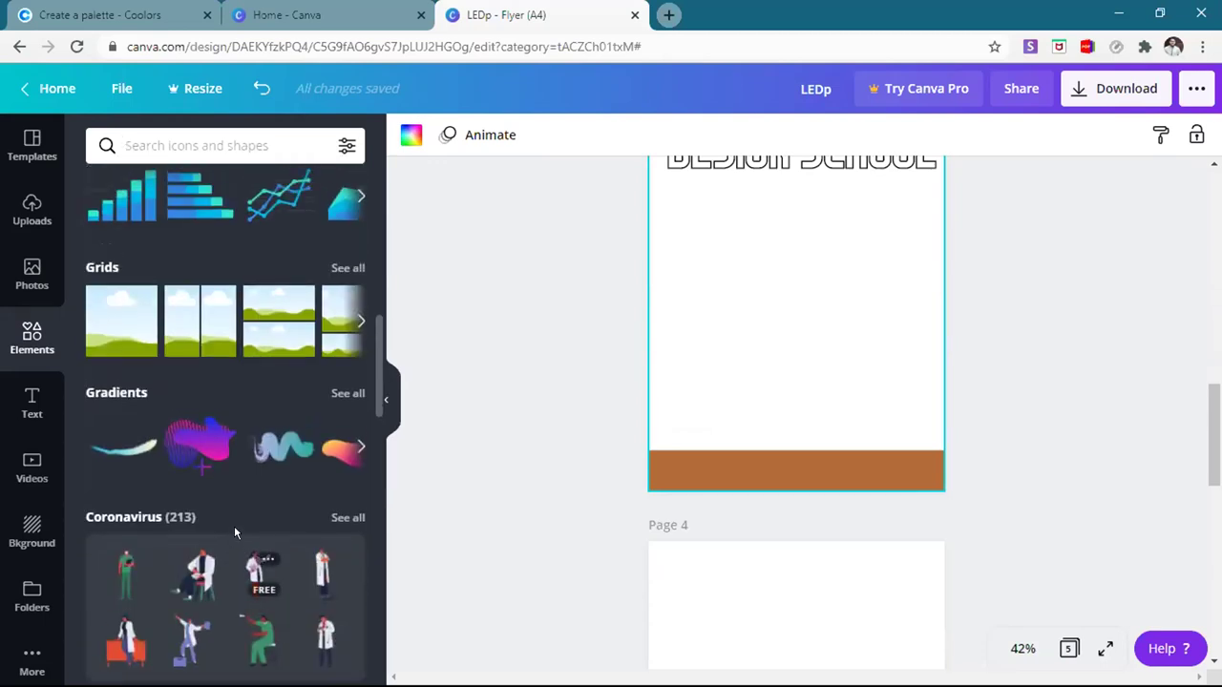
{"action": "scroll", "coordinate": [234, 525], "scroll_direction": "up", "scroll_amount": 8}
{"action": "scroll", "coordinate": [233, 530], "scroll_direction": "up", "scroll_amount": 1}
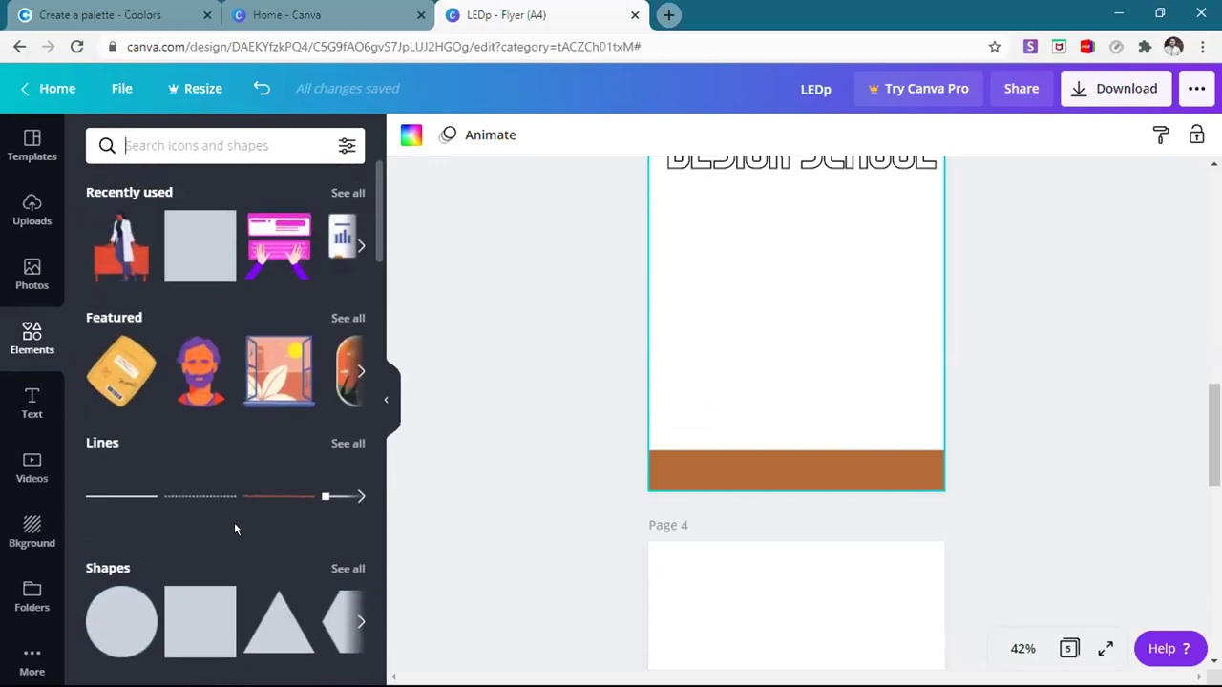
{"action": "scroll", "coordinate": [234, 525], "scroll_direction": "down", "scroll_amount": 2}
{"action": "scroll", "coordinate": [233, 525], "scroll_direction": "down", "scroll_amount": 2}
{"action": "scroll", "coordinate": [234, 527], "scroll_direction": "up", "scroll_amount": 2}
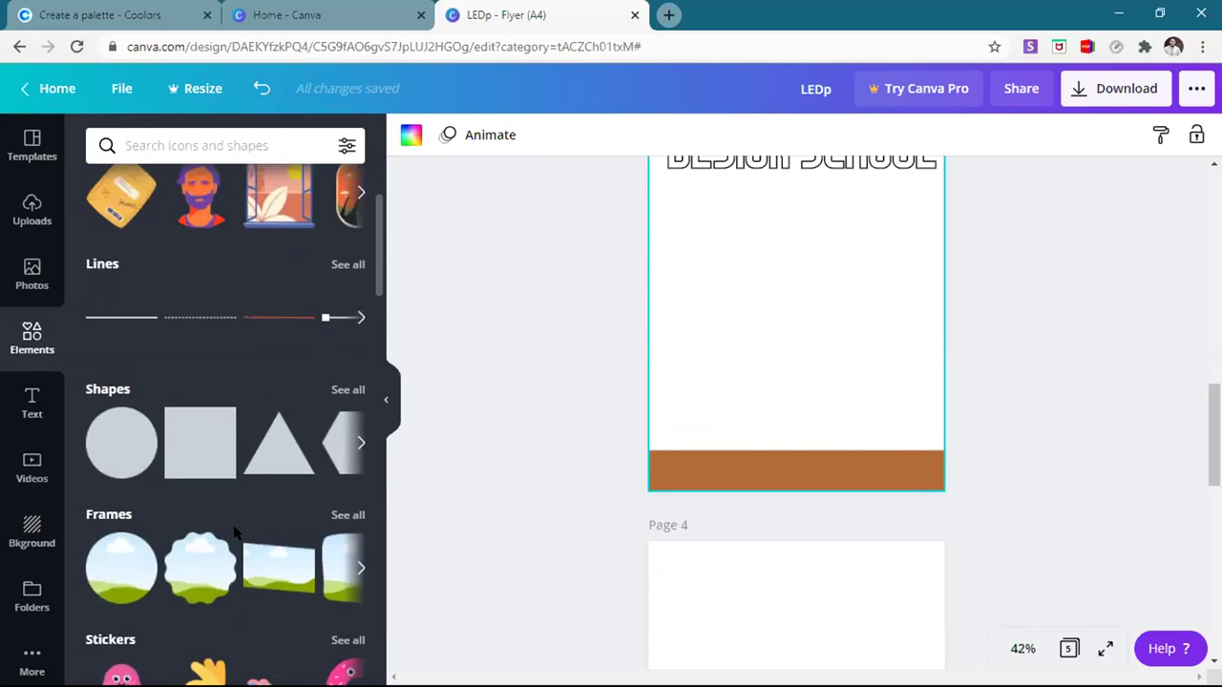
{"action": "scroll", "coordinate": [233, 528], "scroll_direction": "up", "scroll_amount": 2}
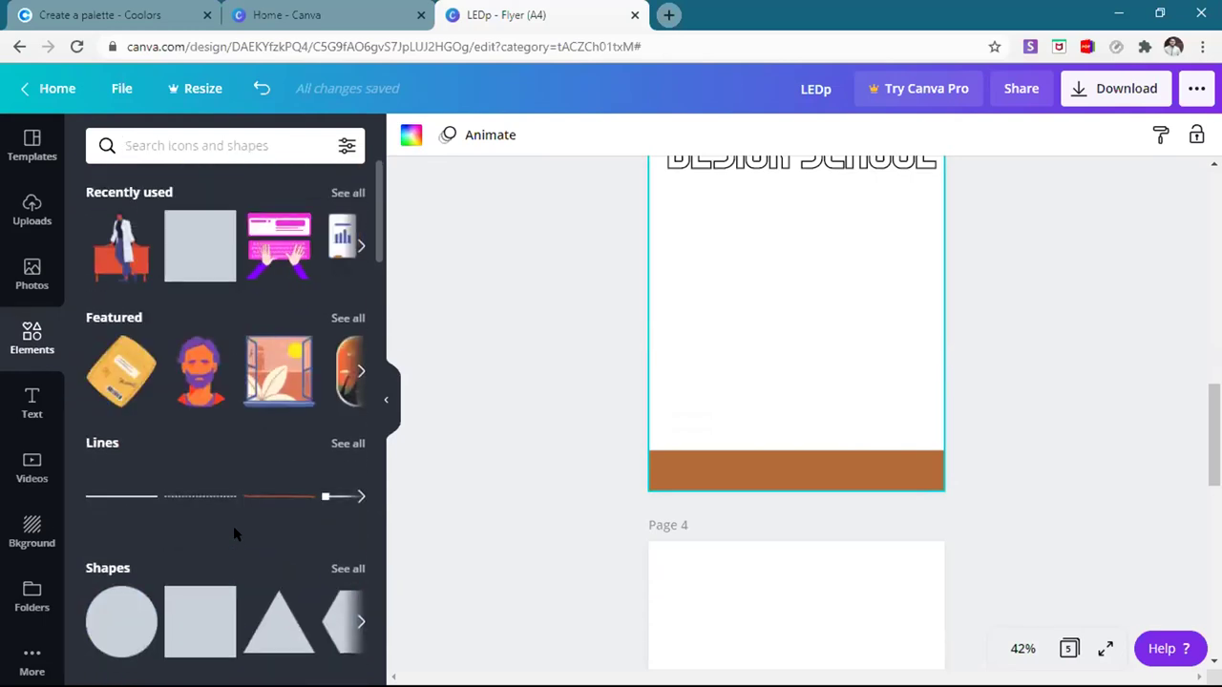
{"action": "scroll", "coordinate": [234, 532], "scroll_direction": "down", "scroll_amount": 3}
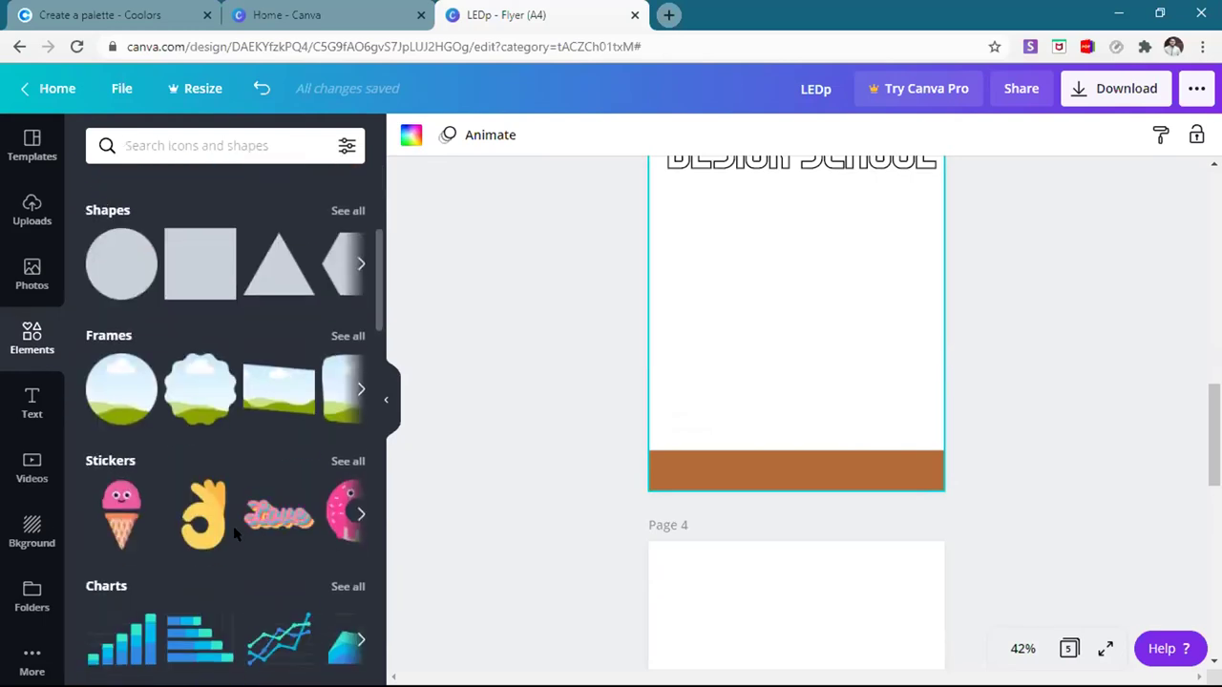
From all Charts graphics, add the outlined green bar chart with rising arrow to page 3.
{"action": "left_click", "coordinate": [341, 589]}
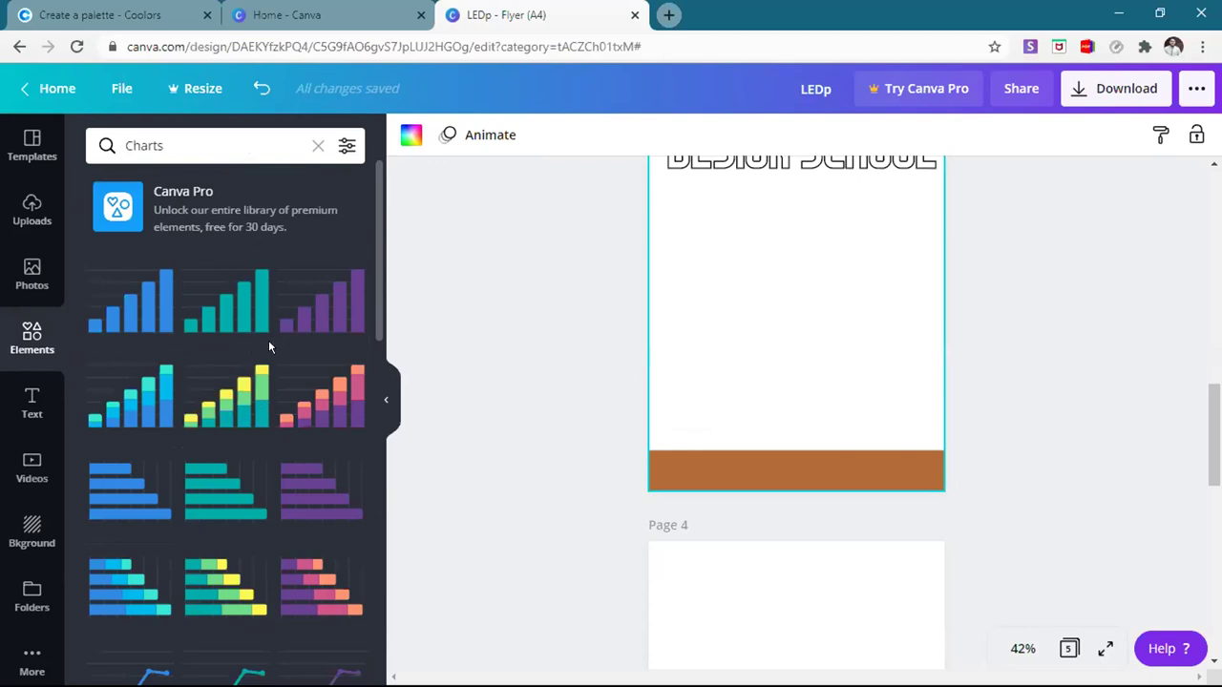
{"action": "scroll", "coordinate": [269, 353], "scroll_direction": "down", "scroll_amount": 2}
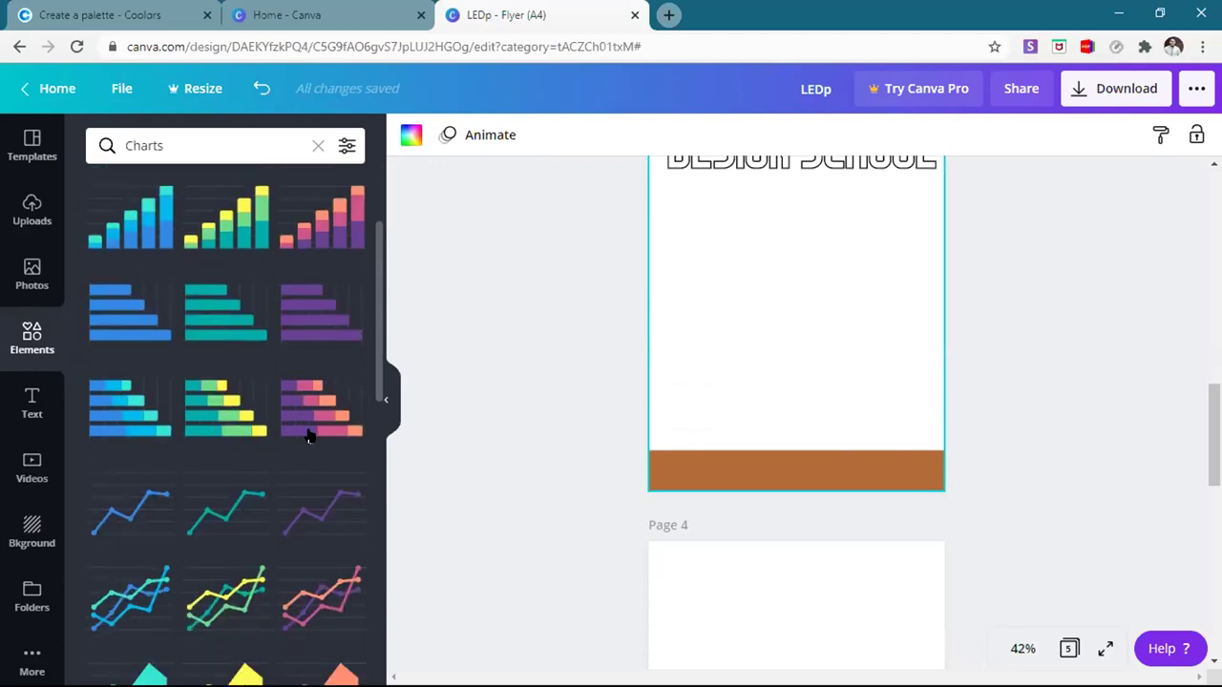
{"action": "scroll", "coordinate": [305, 436], "scroll_direction": "down", "scroll_amount": 4}
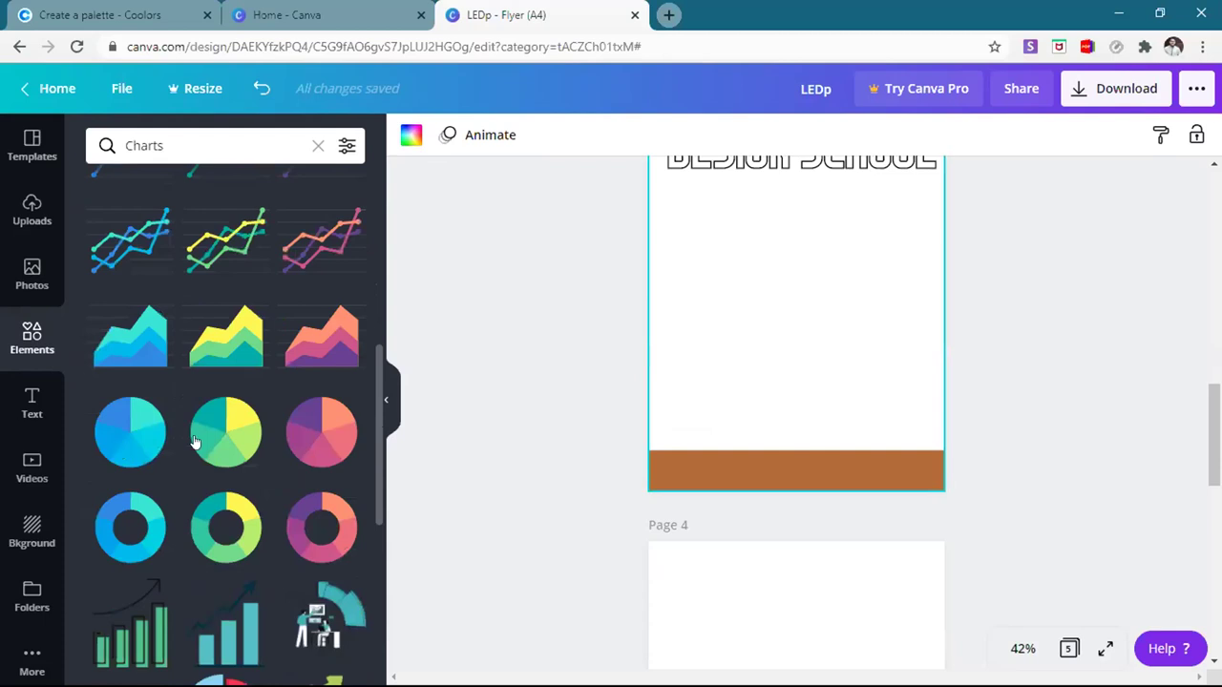
{"action": "left_click", "coordinate": [133, 625]}
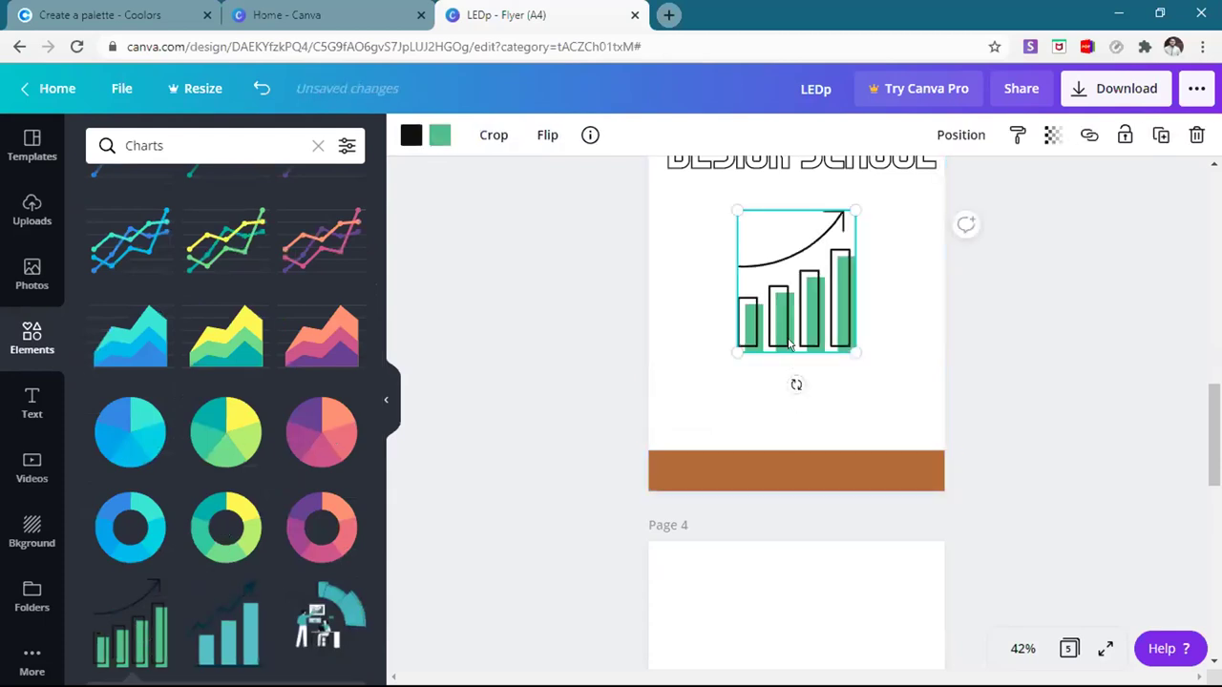
{"action": "left_click", "coordinate": [682, 356]}
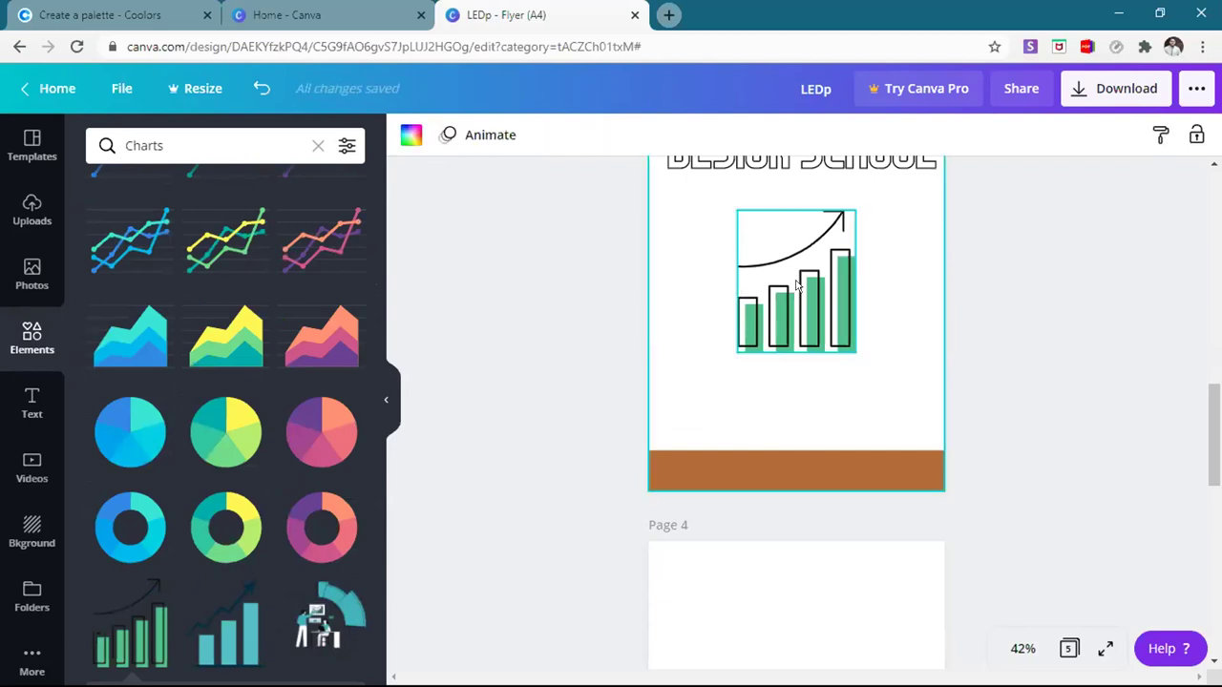
Hide the side panel and zoom to 100% and back out to inspect the chart.
{"action": "left_click", "coordinate": [385, 400]}
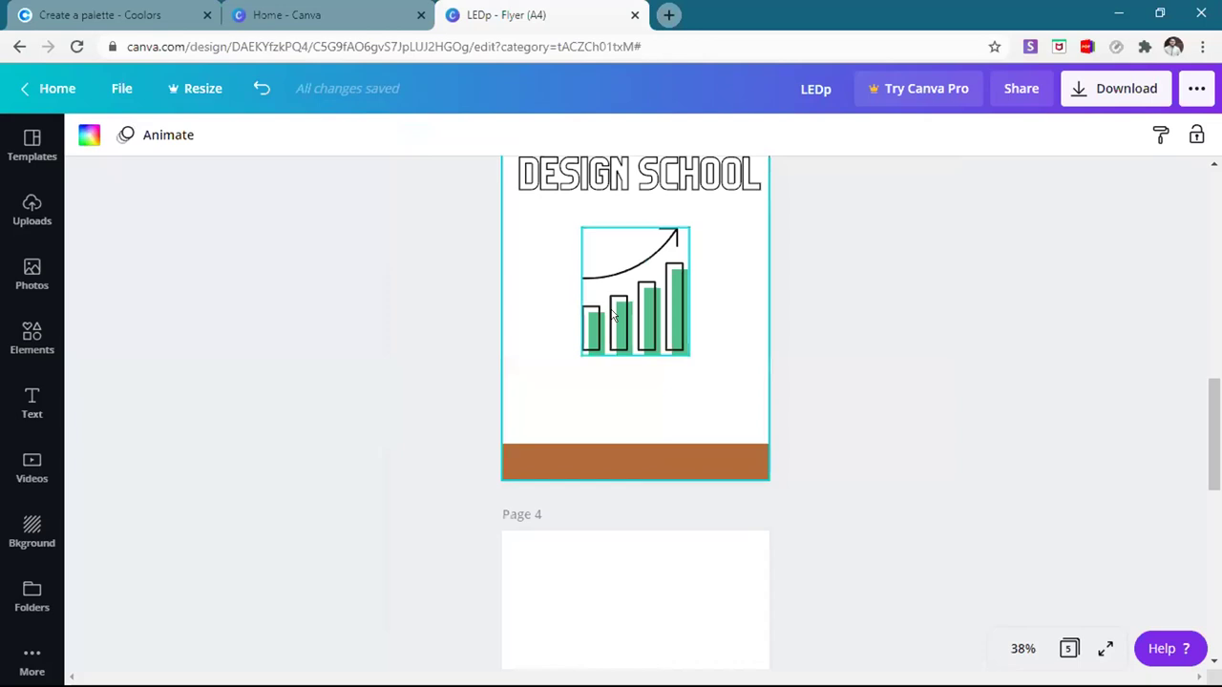
{"action": "key", "text": "ctrl+0"}
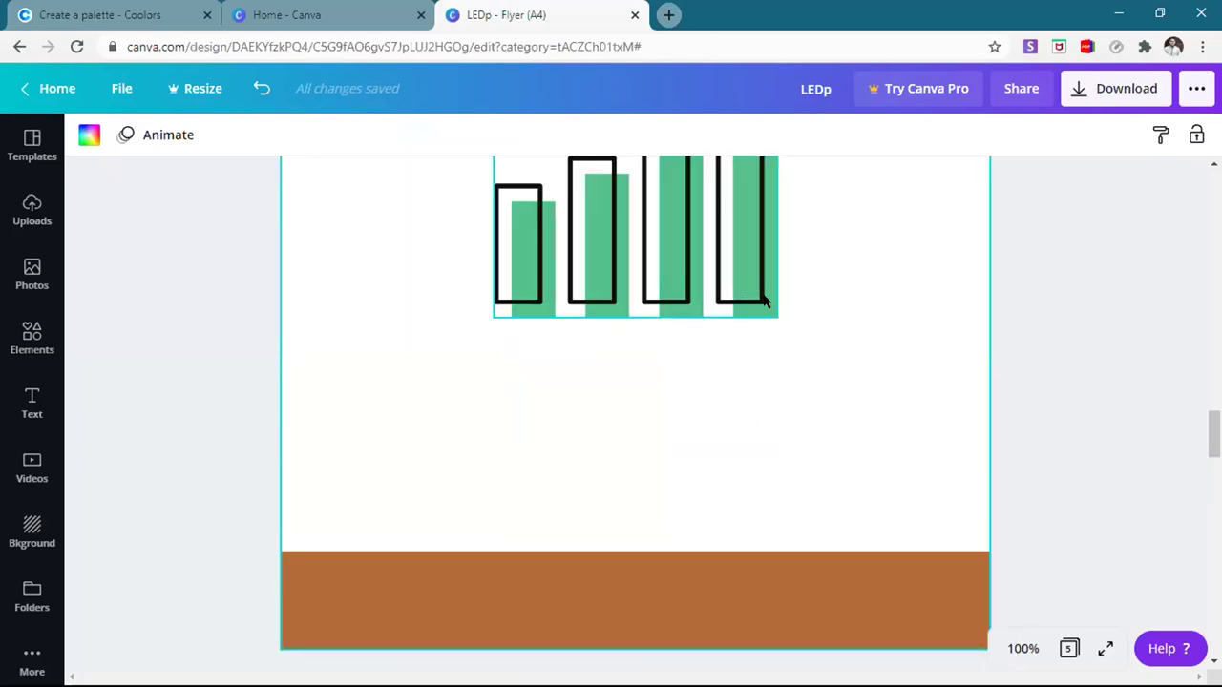
{"action": "key", "text": "ctrl+minus"}
{"action": "key", "text": "ctrl+minus"}
{"action": "scroll", "coordinate": [868, 272], "scroll_direction": "up", "scroll_amount": 4}
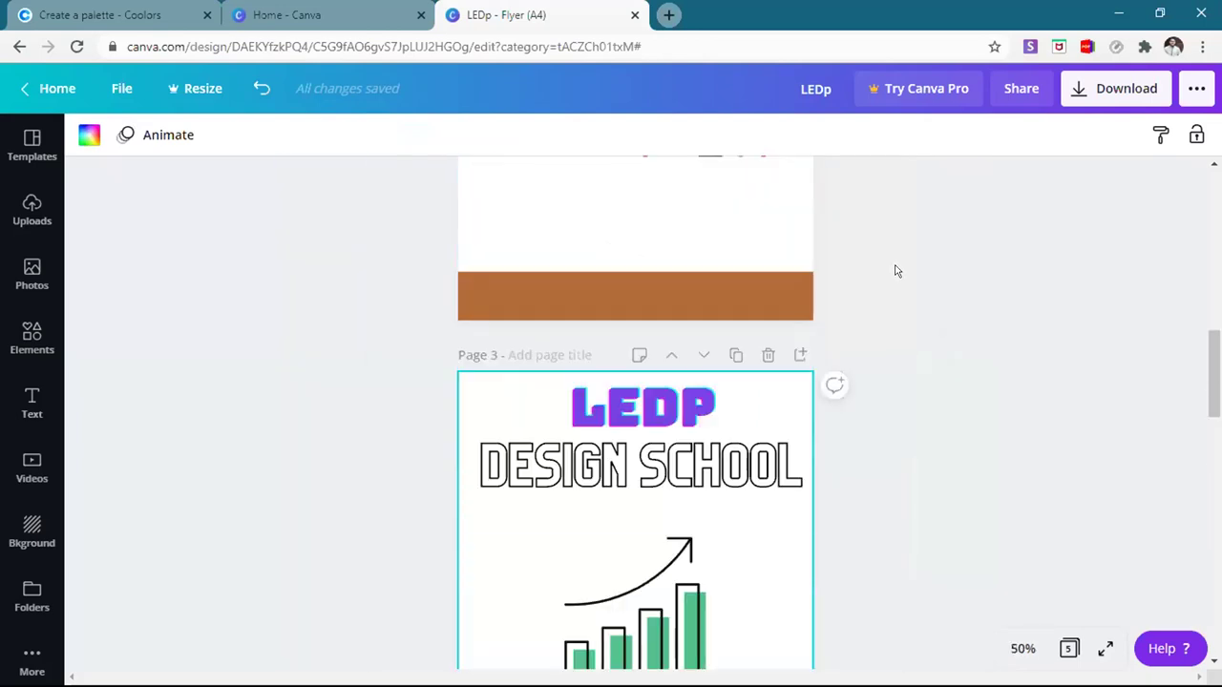
{"action": "scroll", "coordinate": [800, 336], "scroll_direction": "down", "scroll_amount": 2}
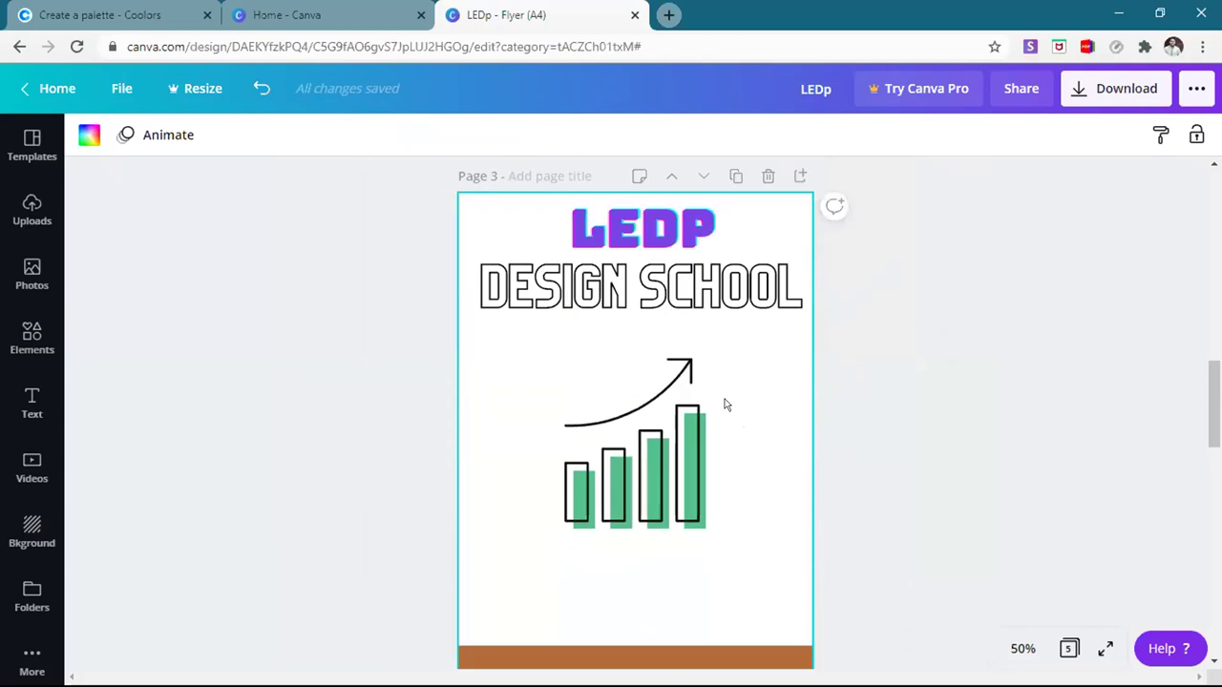
Delete the bar chart illustration from page 3.
{"action": "double_click", "coordinate": [637, 485]}
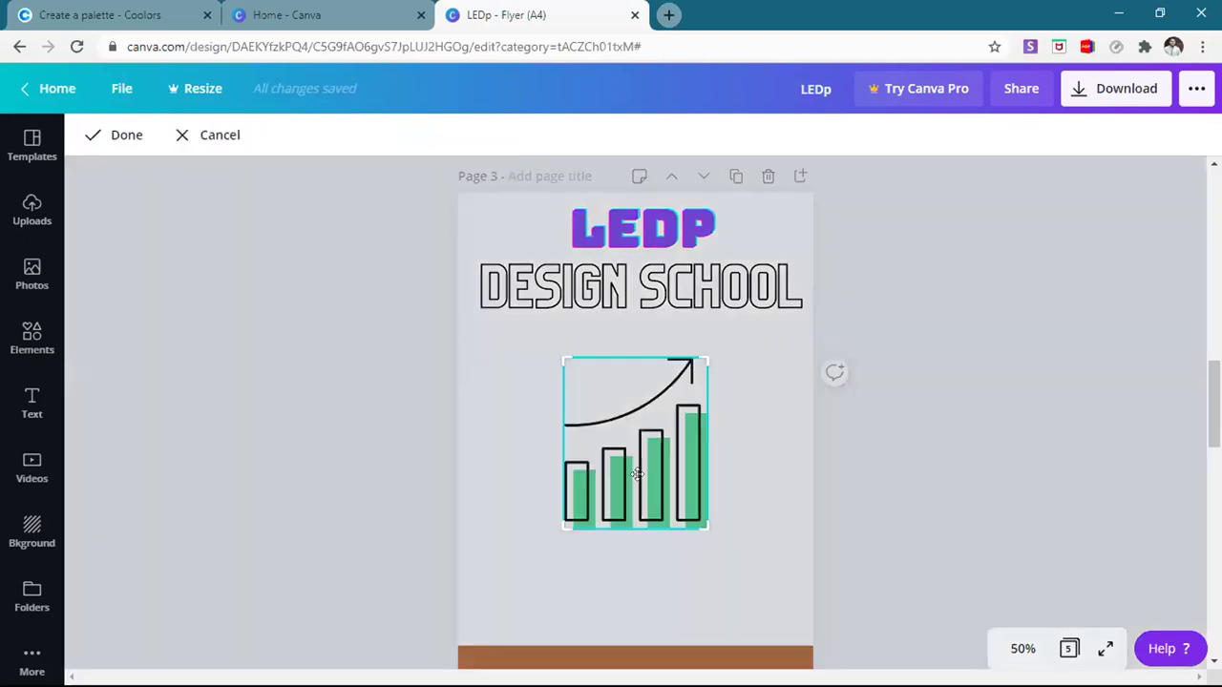
{"action": "key", "text": "Escape"}
{"action": "key", "text": "Delete"}
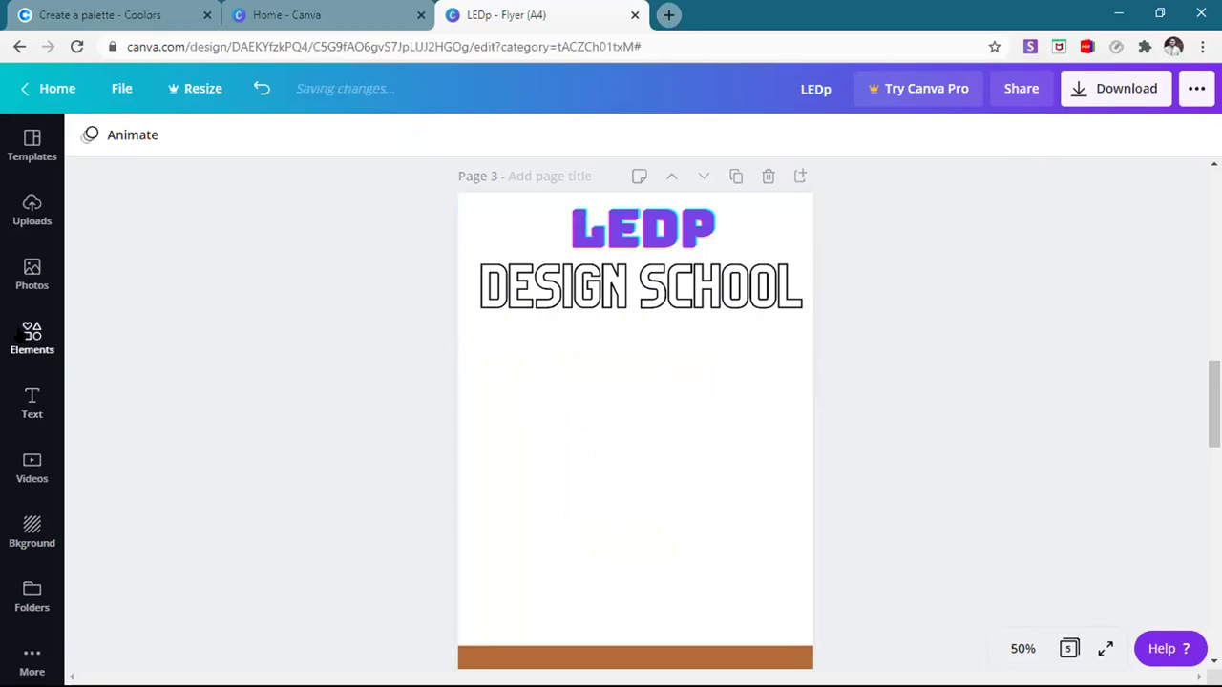
Add the first editable bar chart from Charts, plotting Item 1–4 at 10–40.
{"action": "left_click", "coordinate": [52, 336]}
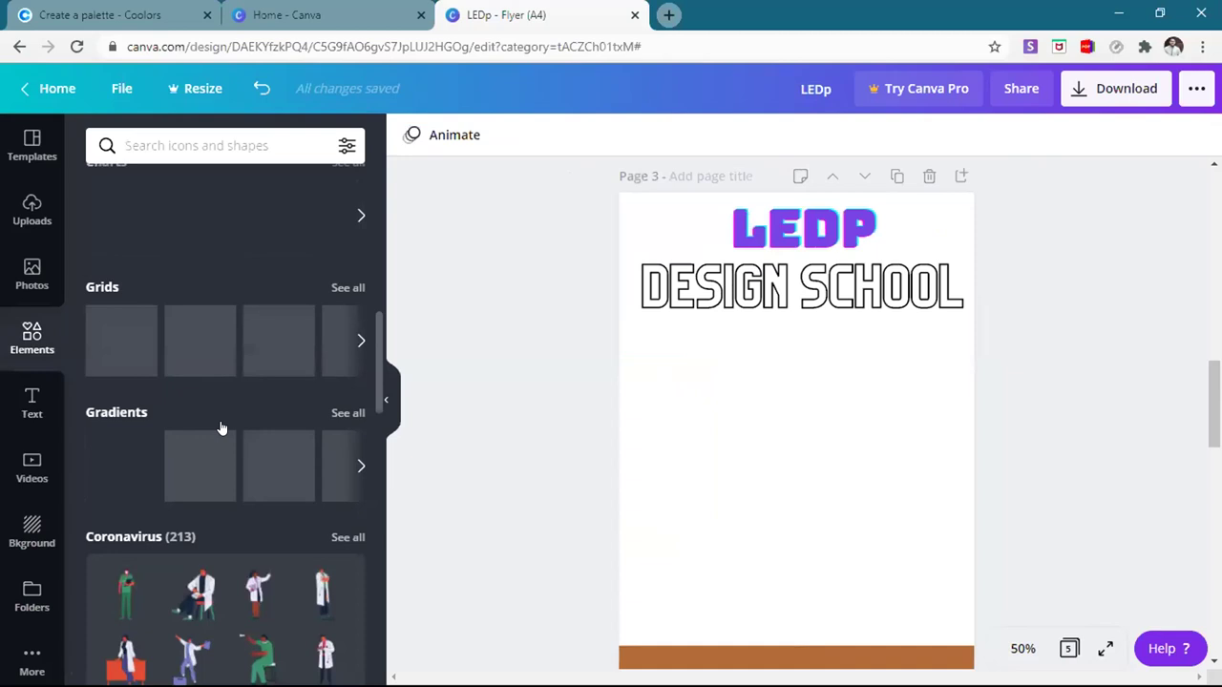
{"action": "scroll", "coordinate": [229, 429], "scroll_direction": "up", "scroll_amount": 2}
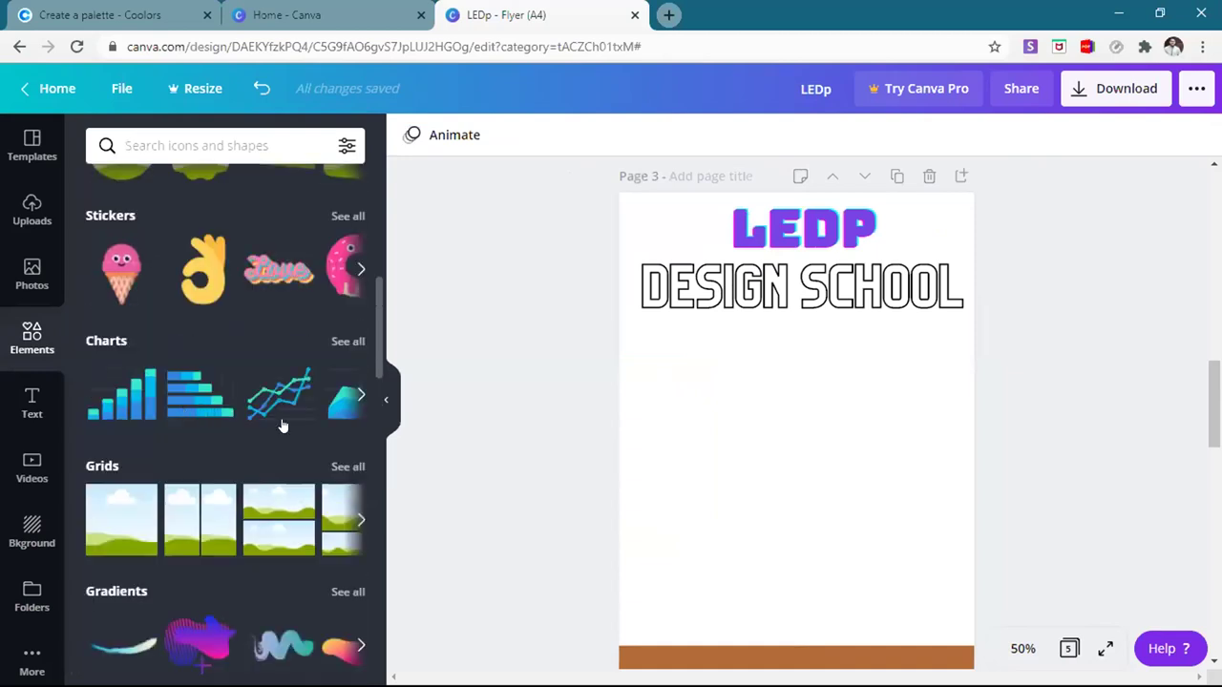
{"action": "left_click", "coordinate": [347, 342]}
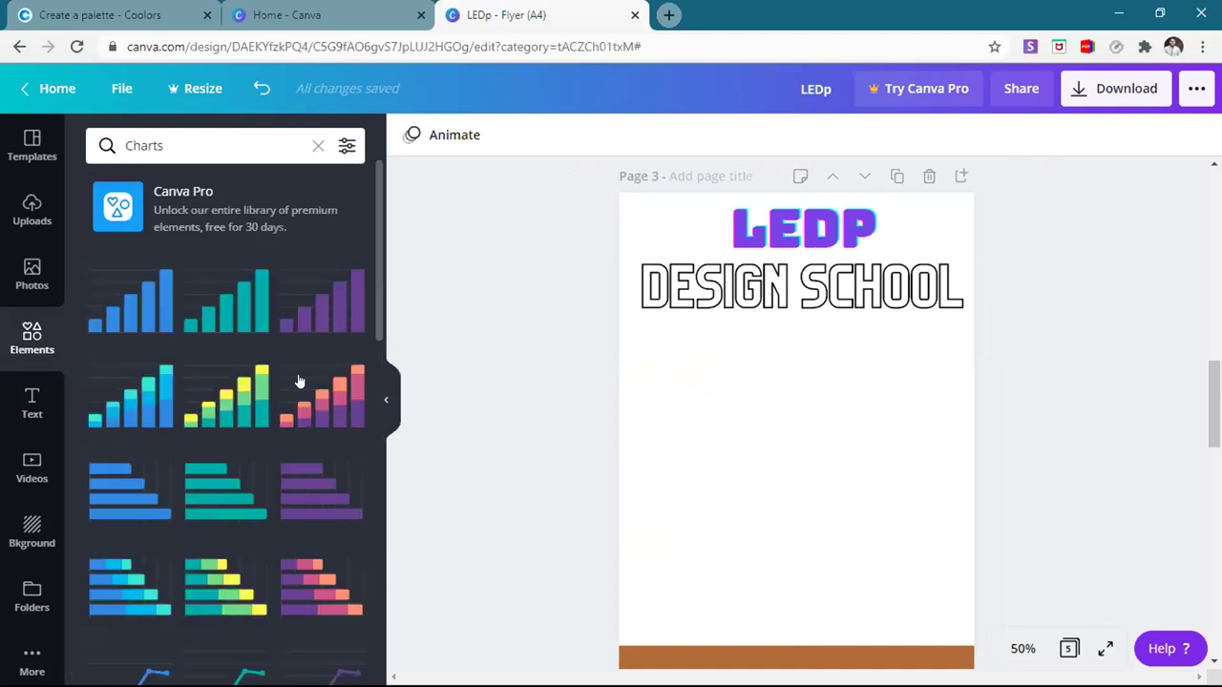
{"action": "scroll", "coordinate": [225, 344], "scroll_direction": "down", "scroll_amount": 2}
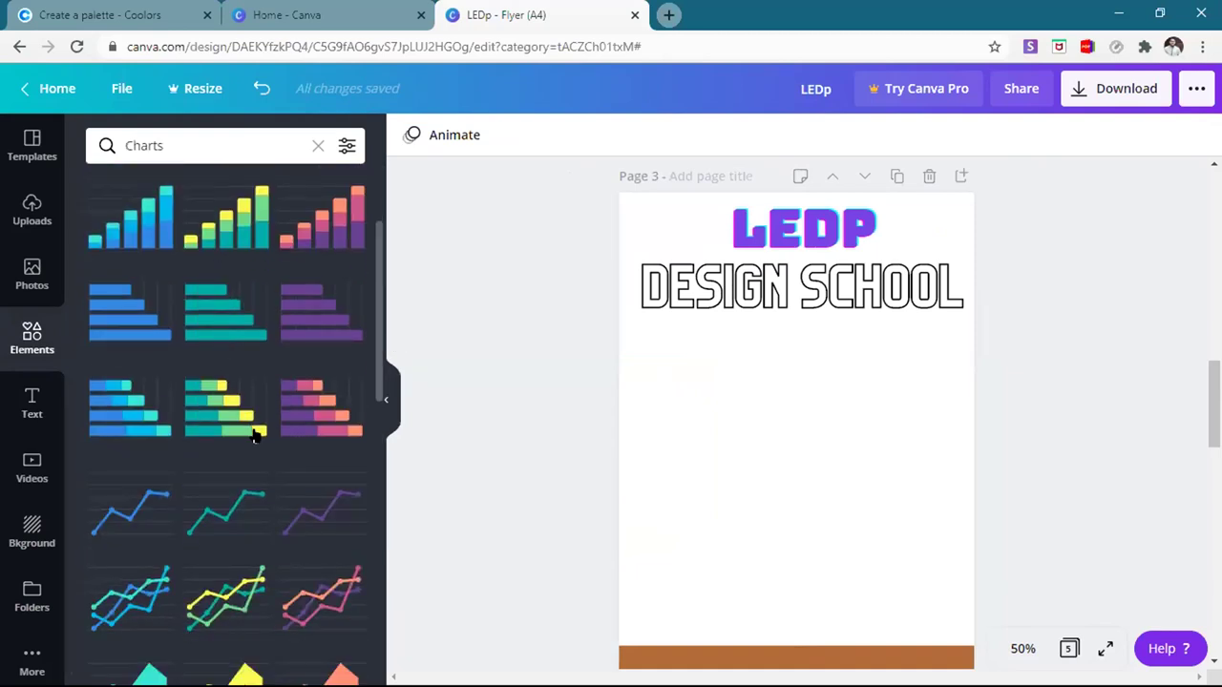
{"action": "scroll", "coordinate": [253, 435], "scroll_direction": "up", "scroll_amount": 2}
{"action": "left_click", "coordinate": [117, 319]}
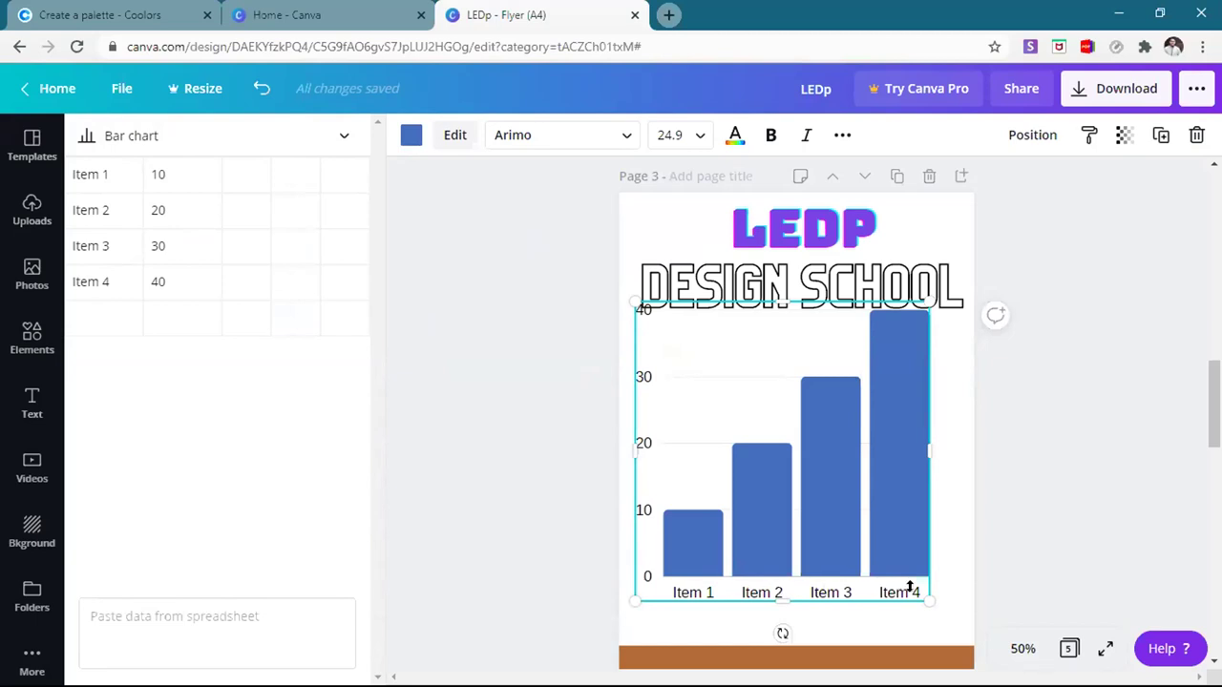
In the chart data table, change Item 1 to Chittagong and Item 2 to Dhaka.
{"action": "left_click", "coordinate": [84, 171]}
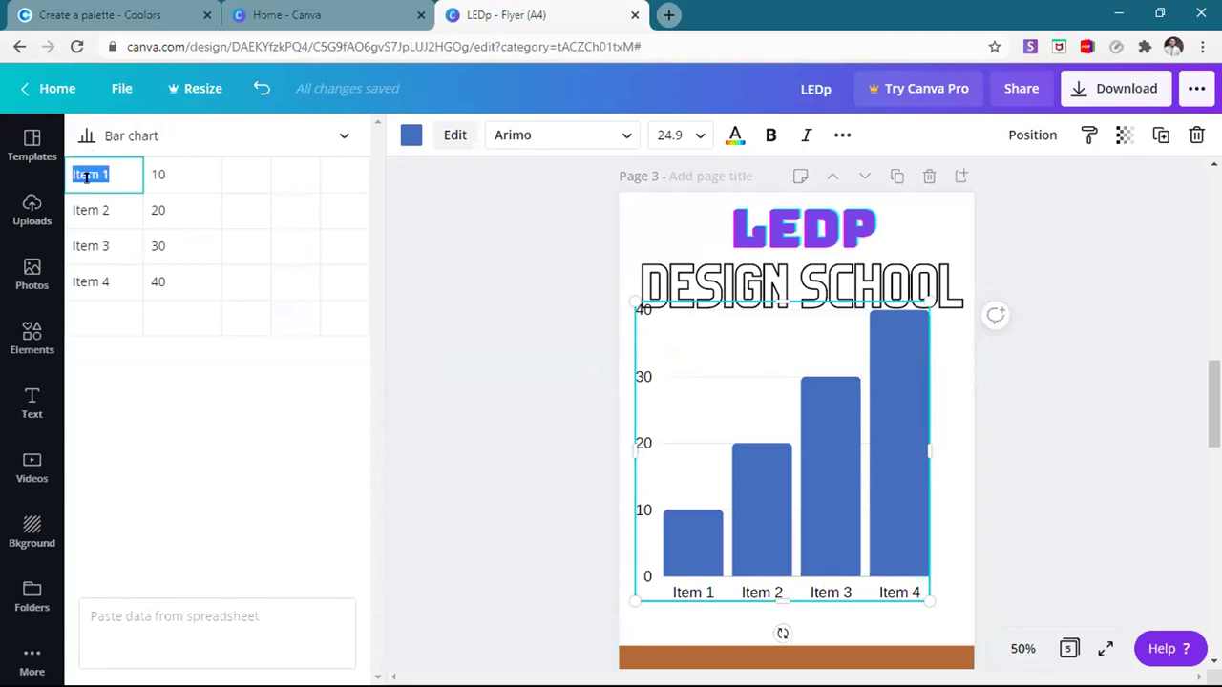
{"action": "key", "text": "BackSpace"}
{"action": "type", "text": "Cho"}
{"action": "key", "text": "BackSpace"}
{"action": "type", "text": "ittagong"}
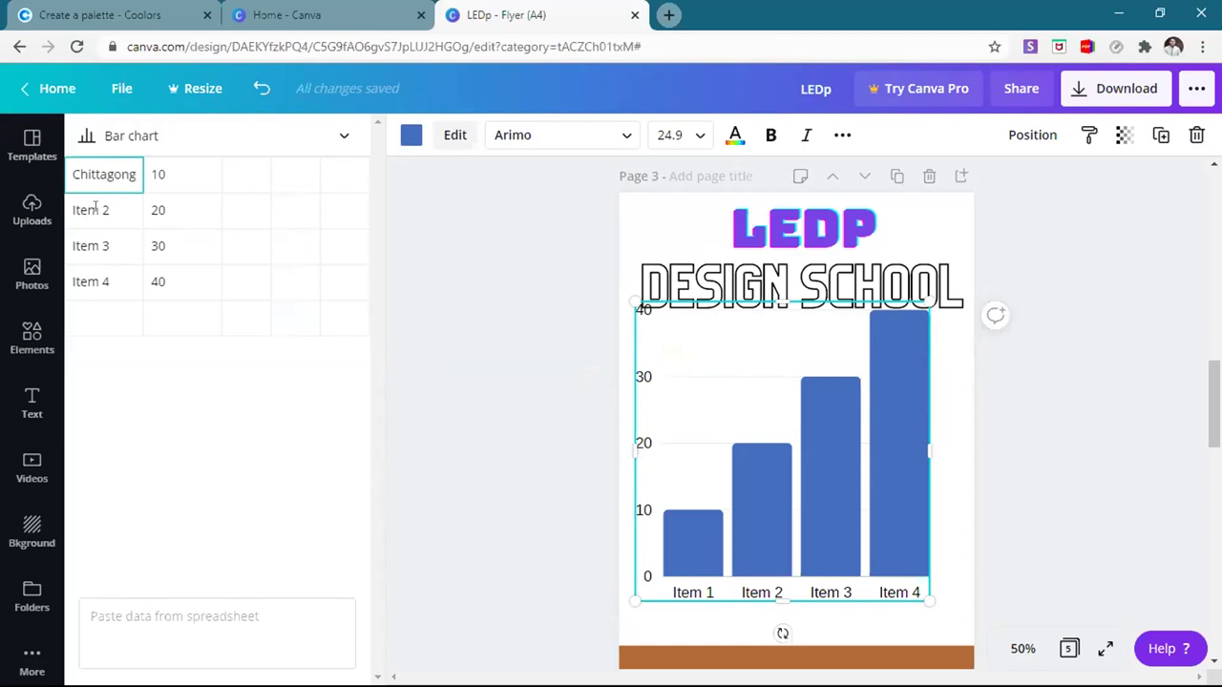
{"action": "left_click", "coordinate": [120, 209]}
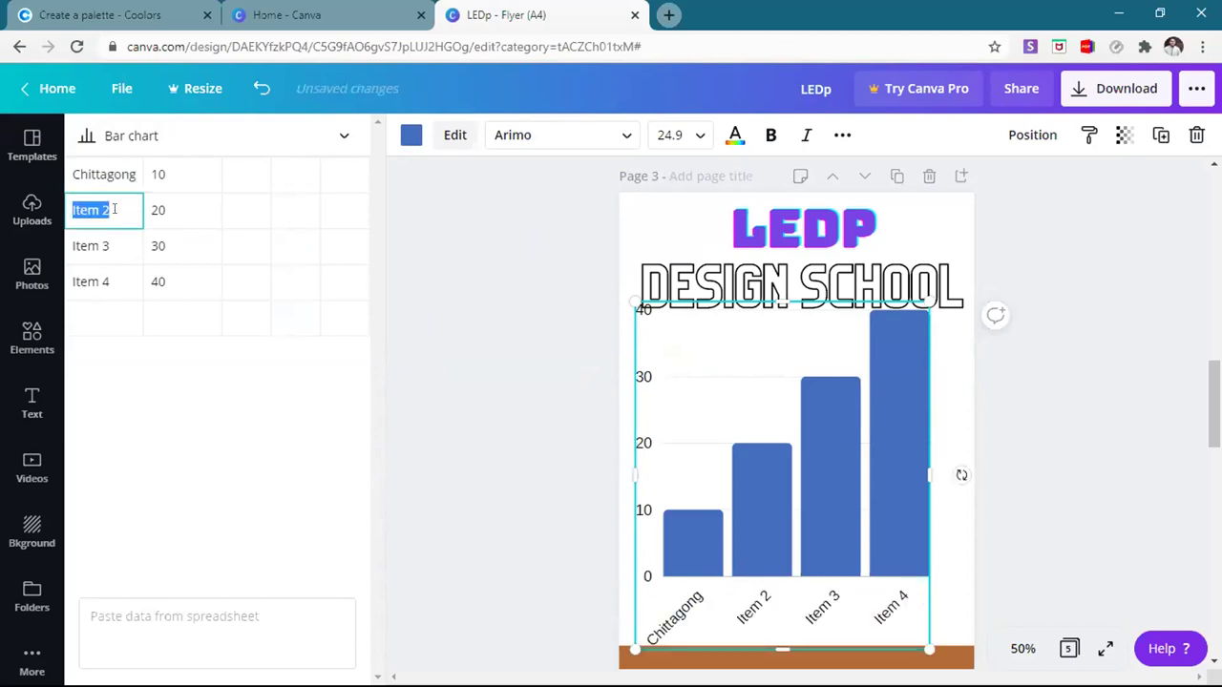
{"action": "key", "text": "BackSpace"}
{"action": "type", "text": "Dhaka"}
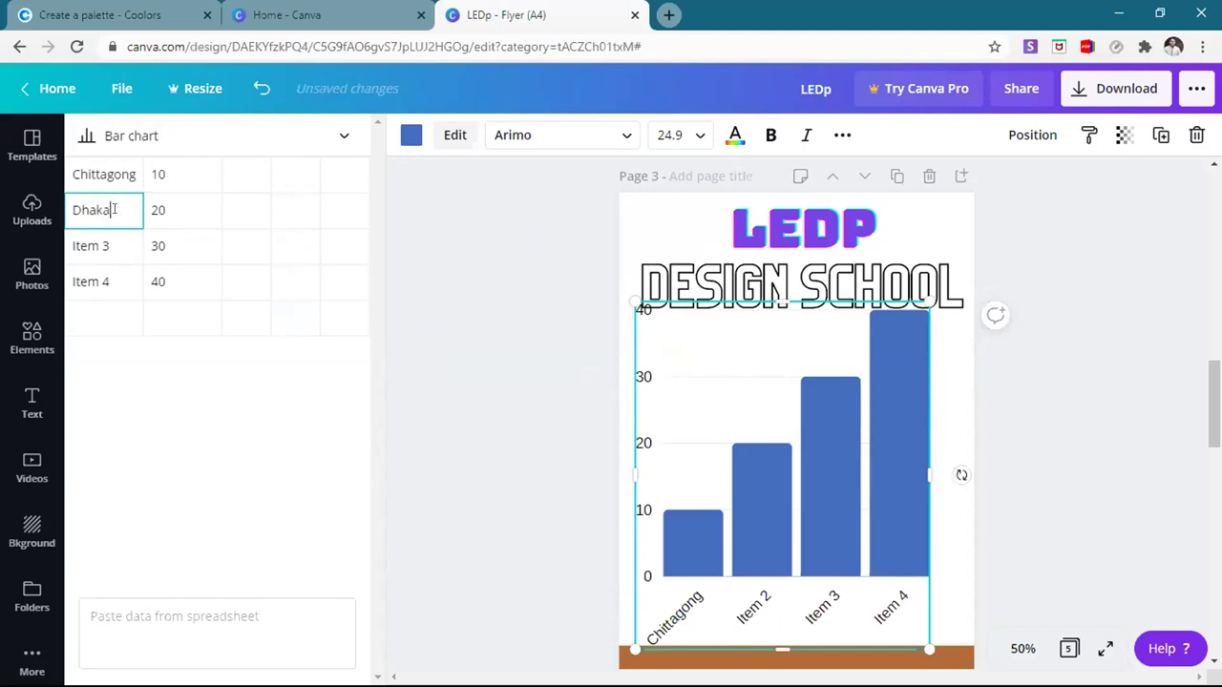
{"action": "left_click", "coordinate": [106, 245]}
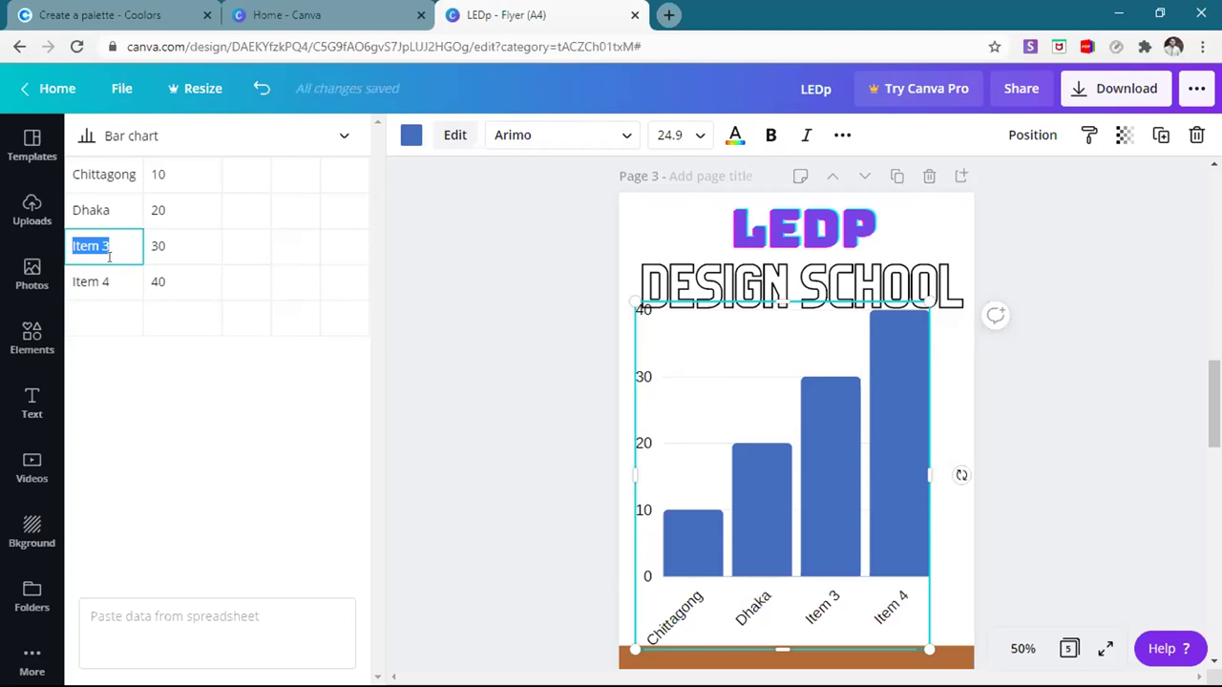
{"action": "left_click", "coordinate": [335, 139]}
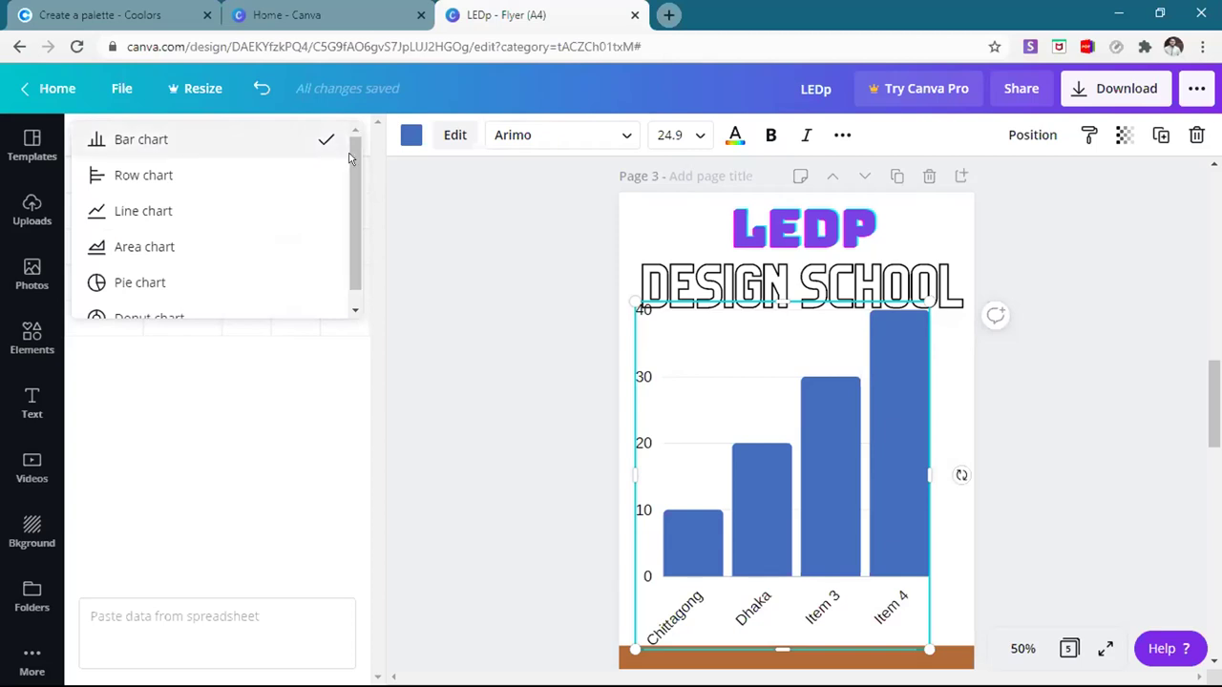
Keep the bar chart type and rename the third category to Rajshahi.
{"action": "left_click", "coordinate": [414, 216]}
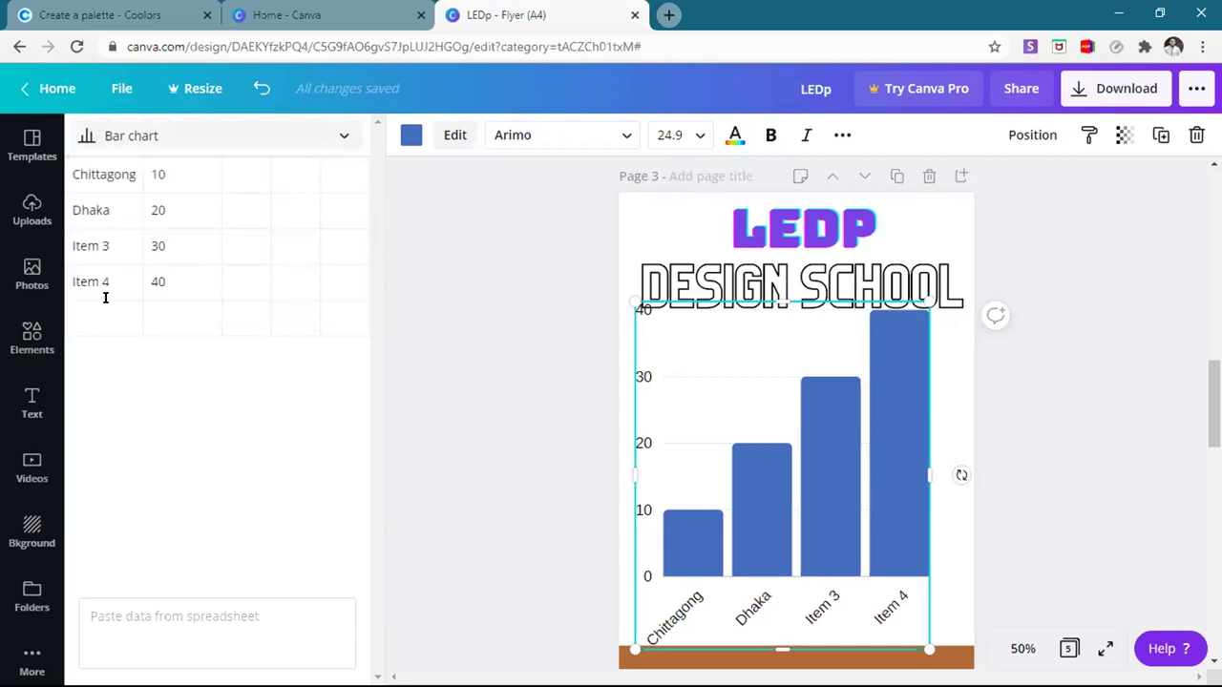
{"action": "left_click", "coordinate": [167, 625]}
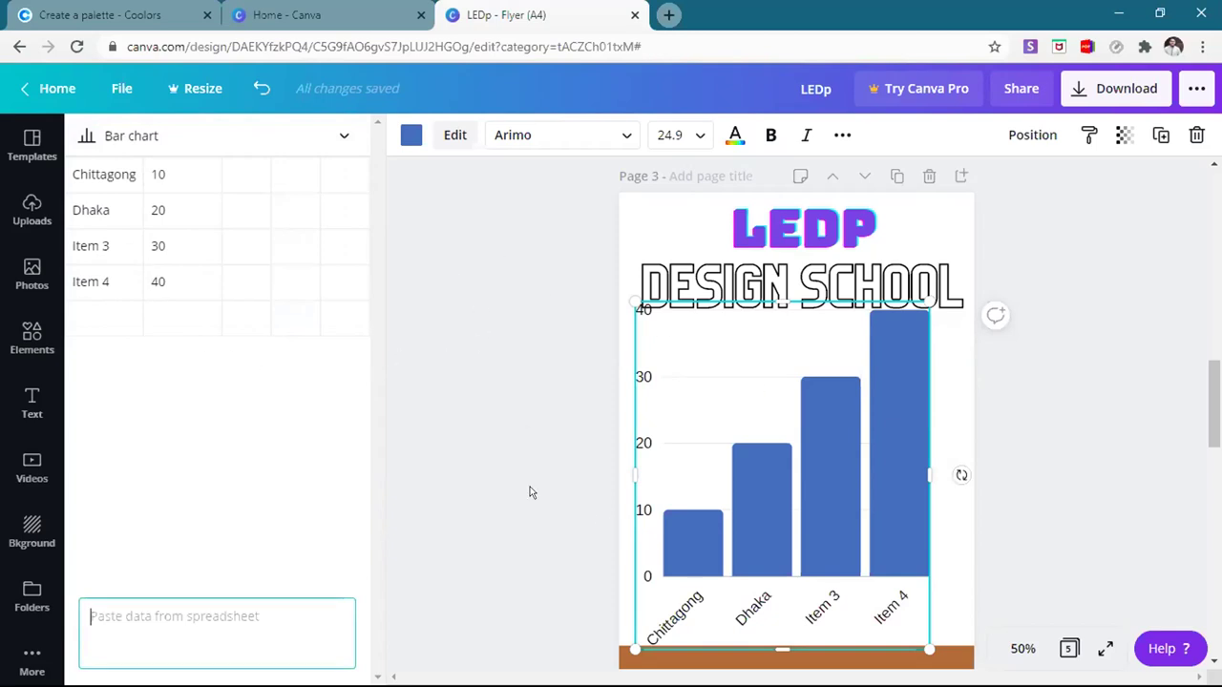
{"action": "left_click", "coordinate": [95, 245]}
{"action": "key", "text": "BackSpace"}
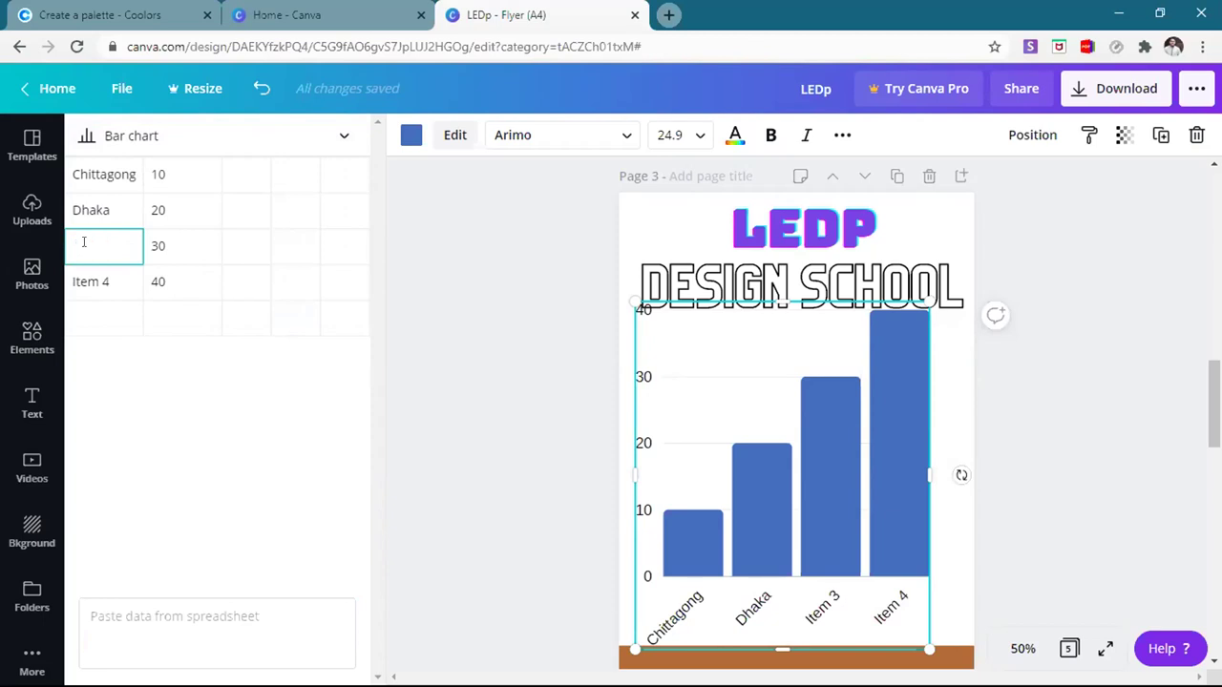
{"action": "type", "text": "na"}
{"action": "key", "text": "BackSpace"}
{"action": "key", "text": "BackSpace"}
{"action": "type", "text": "Rajshahi"}
Rename the fourth category to Sylhet and add a new fifth row, Item 5.
{"action": "left_click", "coordinate": [112, 276]}
{"action": "key", "text": "BackSpace"}
{"action": "type", "text": "Sy"}
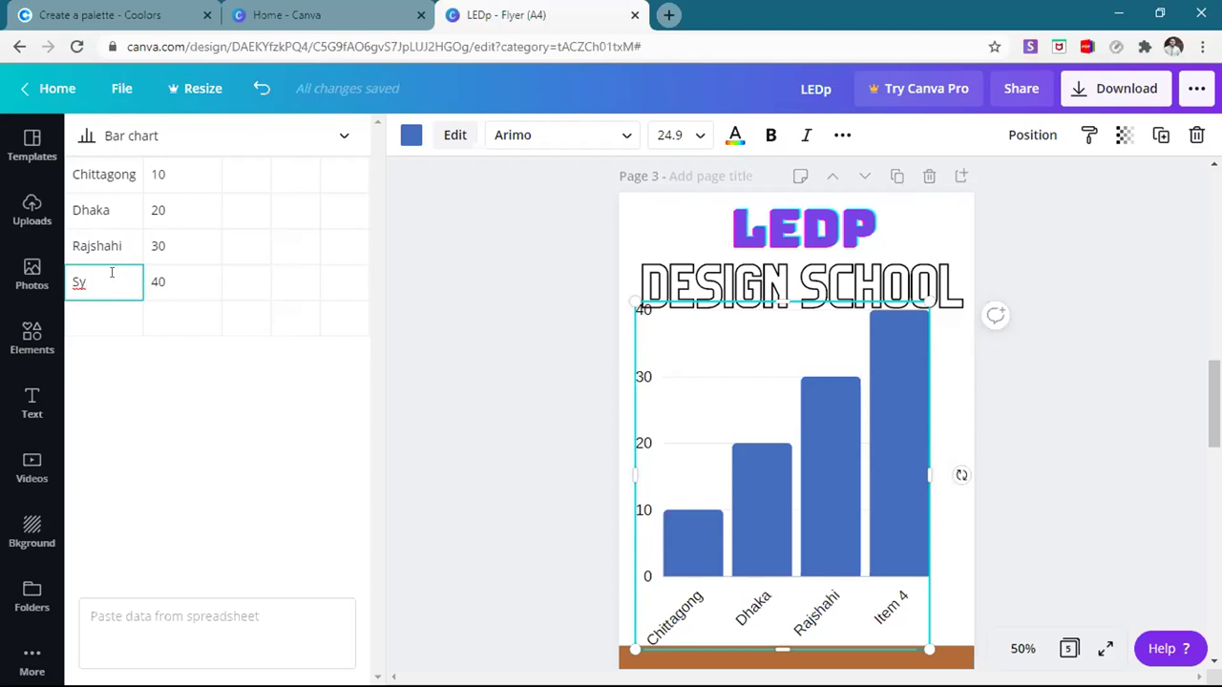
{"action": "type", "text": "lhet"}
{"action": "key", "text": "Return"}
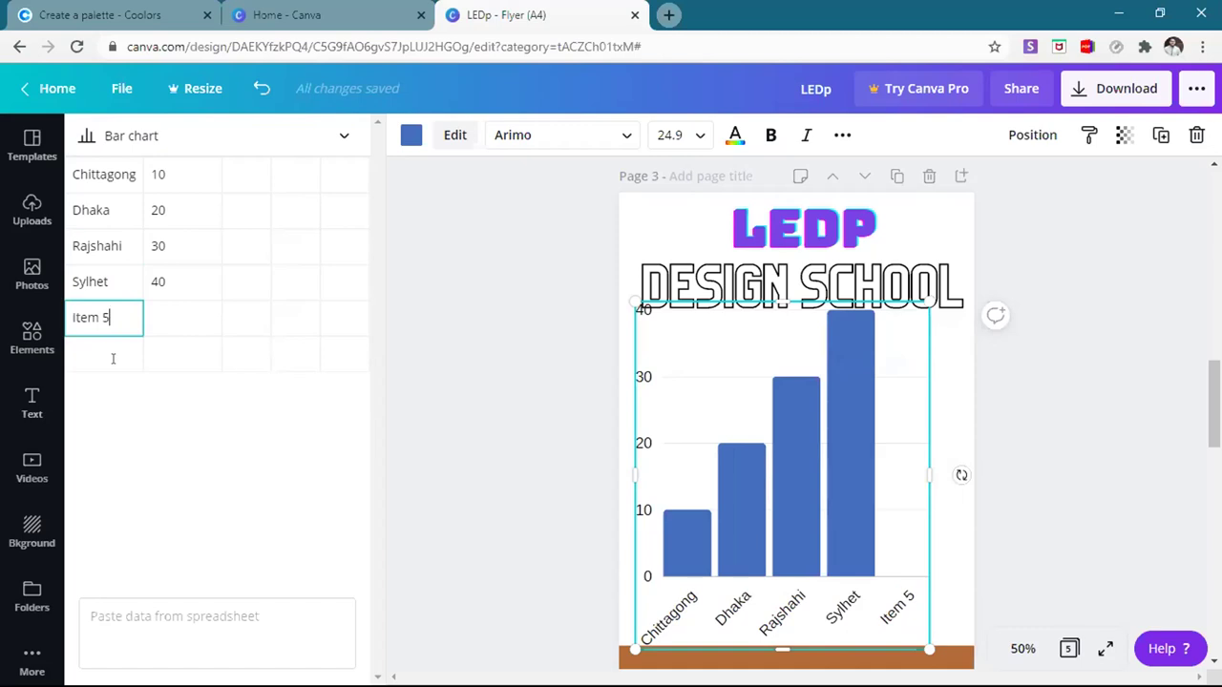
Add rows Item 6 and Item 7, then erase them and the empty fifth row.
{"action": "left_click", "coordinate": [109, 416]}
{"action": "left_click", "coordinate": [114, 319]}
{"action": "key", "text": "Return"}
{"action": "key", "text": "Return"}
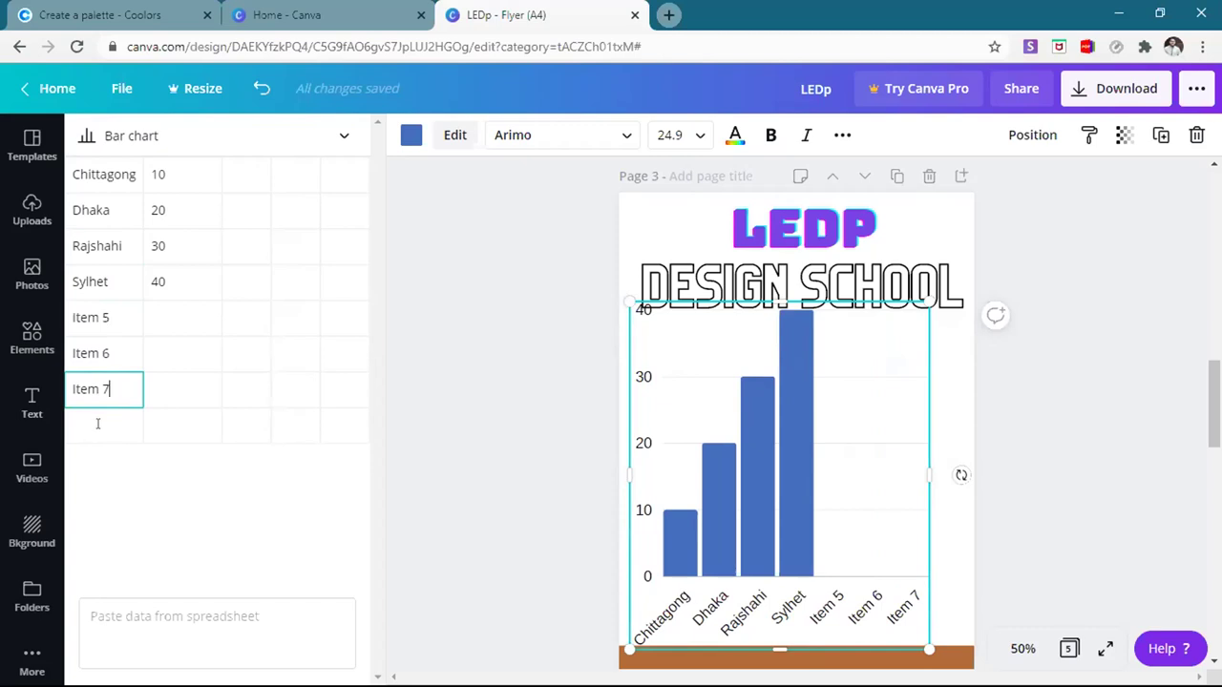
{"action": "key", "text": "XF86MonBrightnessUp"}
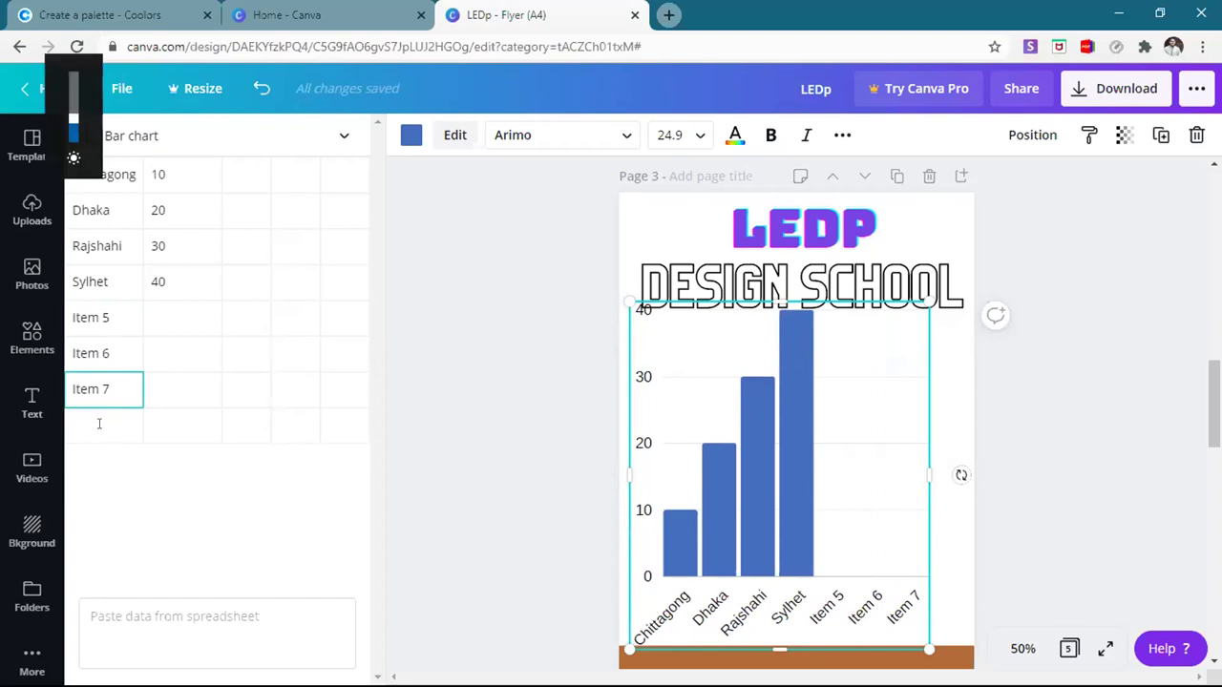
{"action": "key", "text": "XF86MonBrightnessDown"}
{"action": "key", "text": "XF86MonBrightnessDown"}
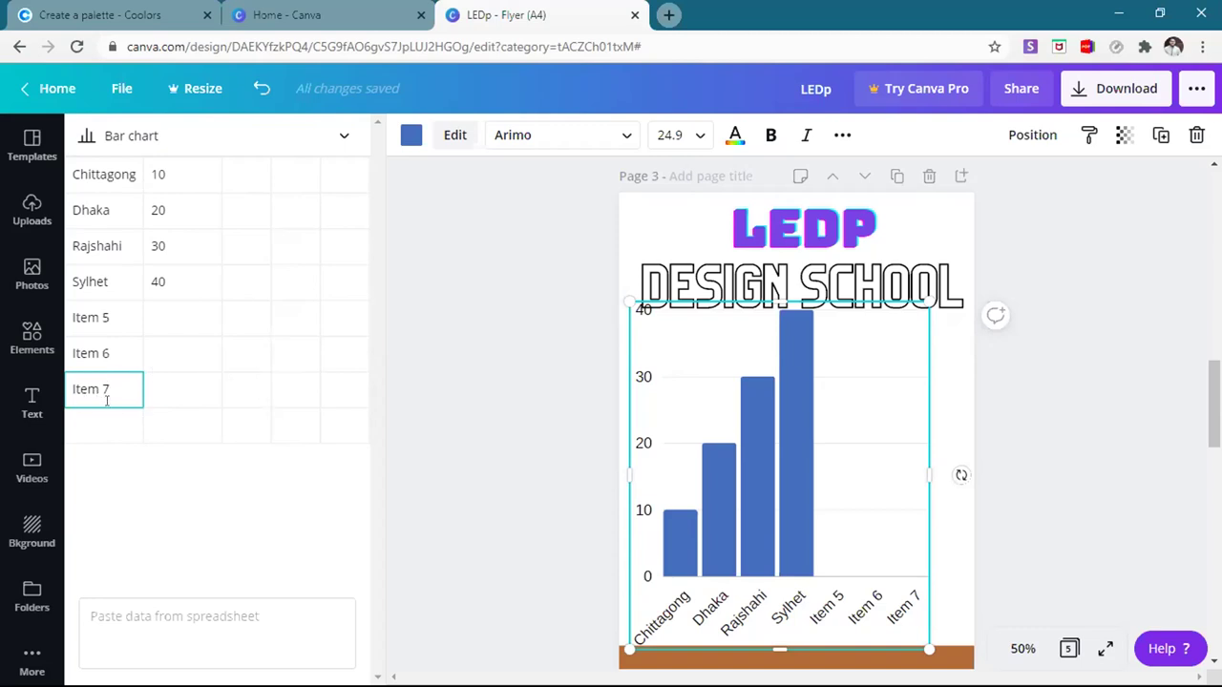
{"action": "key", "text": "BackSpace"}
{"action": "key", "text": "BackSpace"}
{"action": "key", "text": "BackSpace"}
{"action": "key", "text": "BackSpace"}
{"action": "key", "text": "BackSpace"}
{"action": "key", "text": "BackSpace"}
{"action": "key", "text": "BackSpace"}
{"action": "key", "text": "BackSpace"}
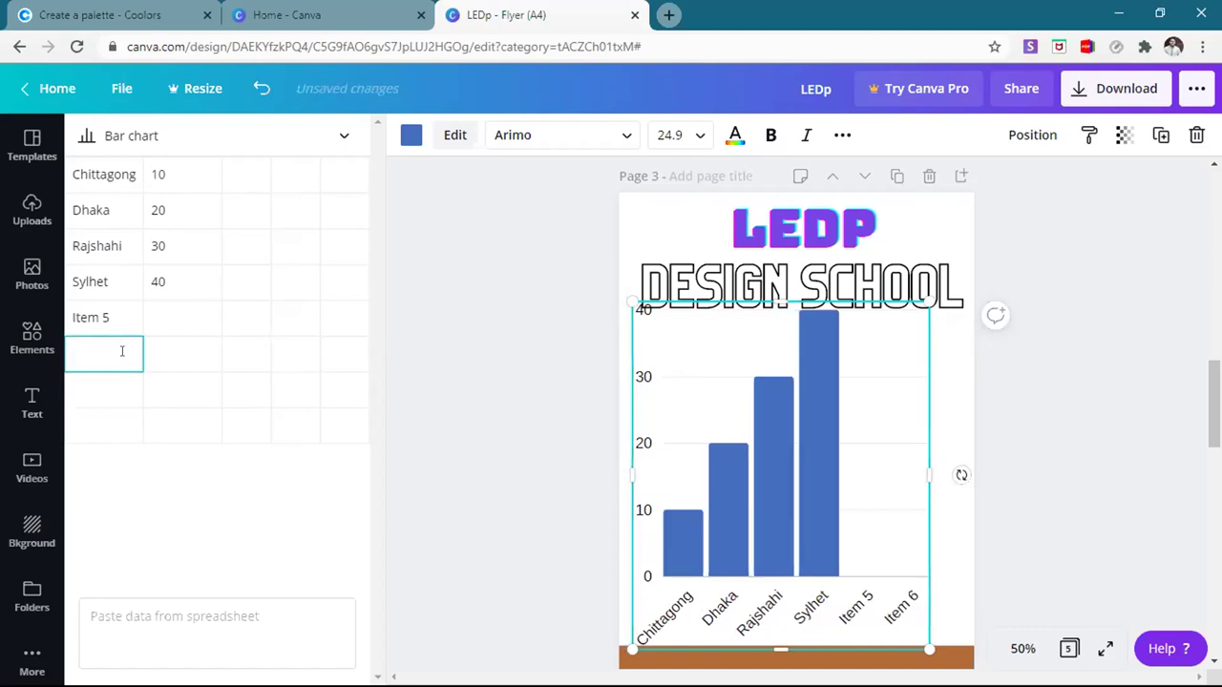
{"action": "key", "text": "BackSpace"}
{"action": "key", "text": "BackSpace"}
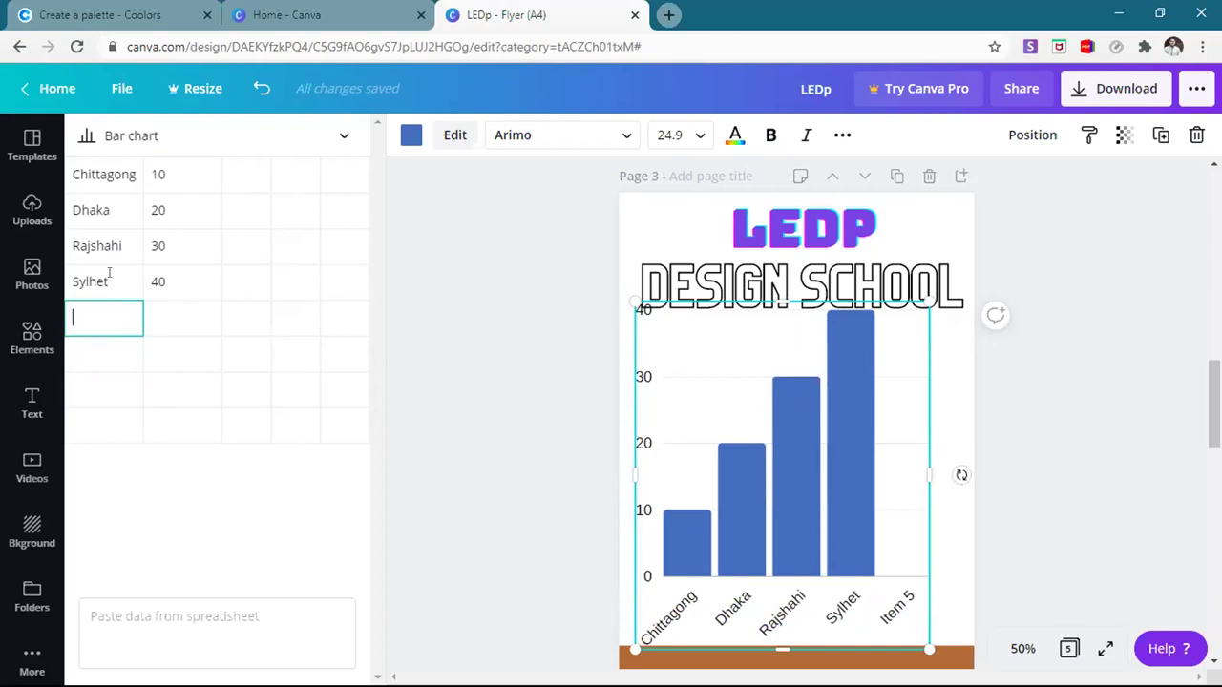
{"action": "key", "text": "BackSpace"}
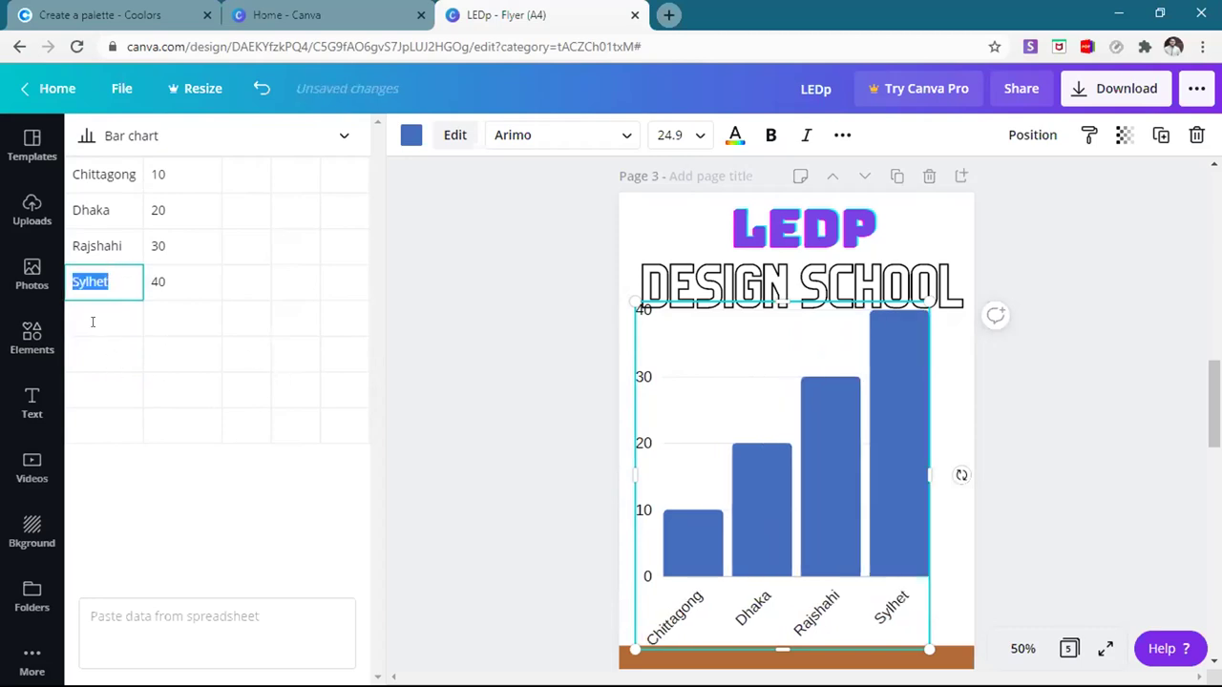
Type a test label into a new row below Sylhet and erase stray letters.
{"action": "left_click", "coordinate": [132, 281]}
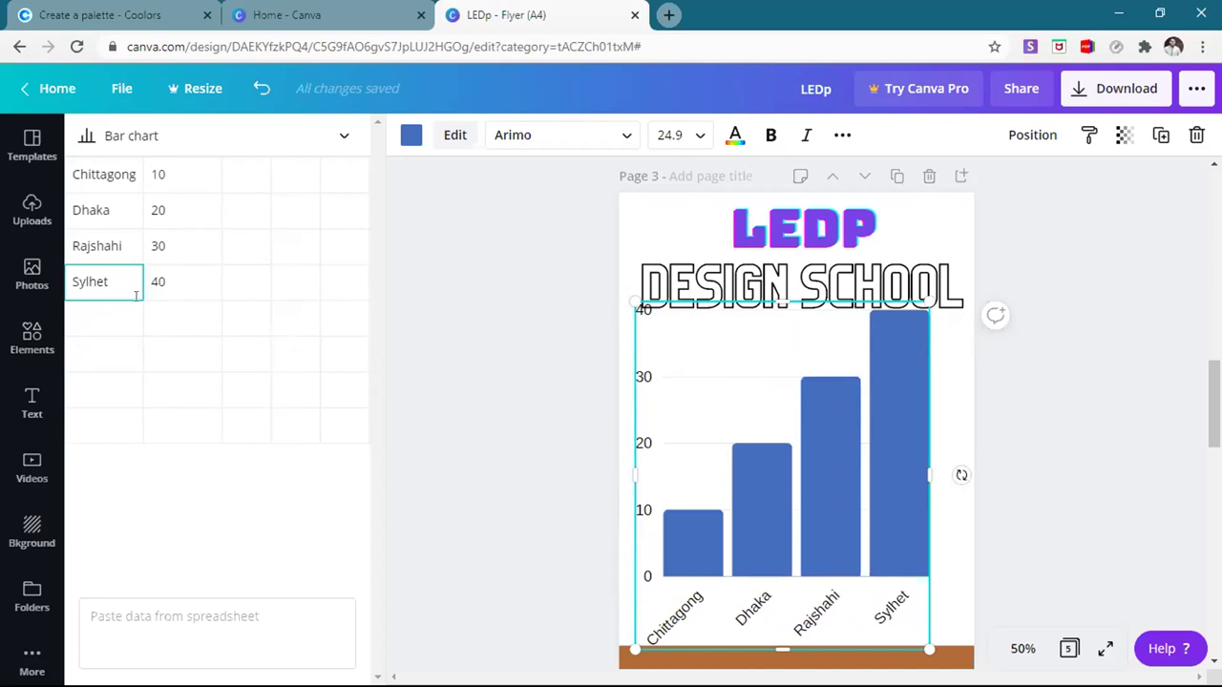
{"action": "left_click", "coordinate": [94, 311]}
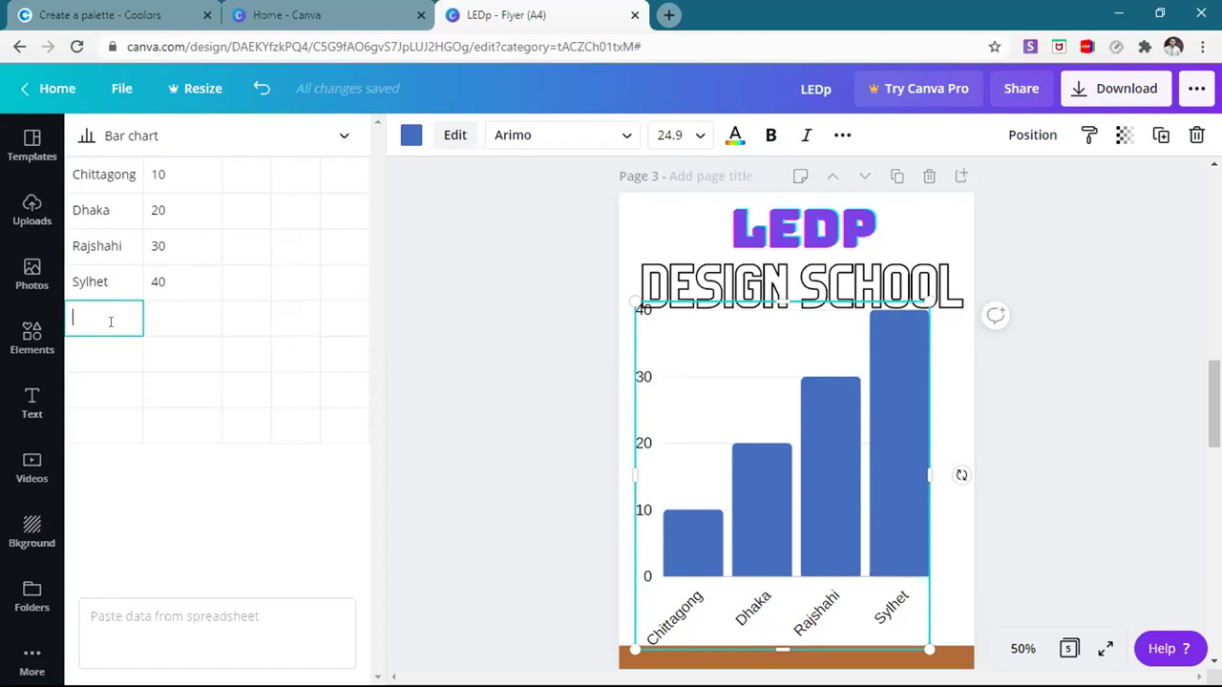
{"action": "type", "text": "priya"}
{"action": "left_click", "coordinate": [94, 358]}
{"action": "type", "text": "hhh"}
{"action": "key", "text": "BackSpace"}
{"action": "key", "text": "BackSpace"}
{"action": "key", "text": "BackSpace"}
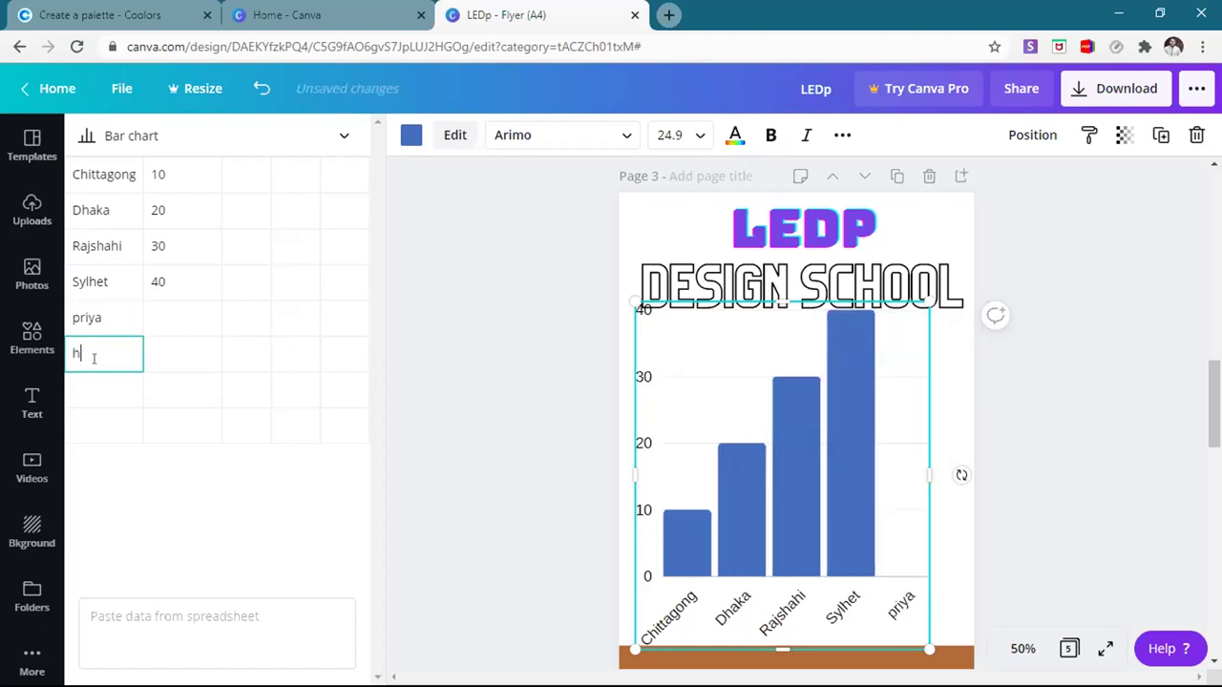
Delete the fifth category so four bars remain, checking values 20, 30 and 40.
{"action": "left_click", "coordinate": [107, 318]}
{"action": "key", "text": "BackSpace"}
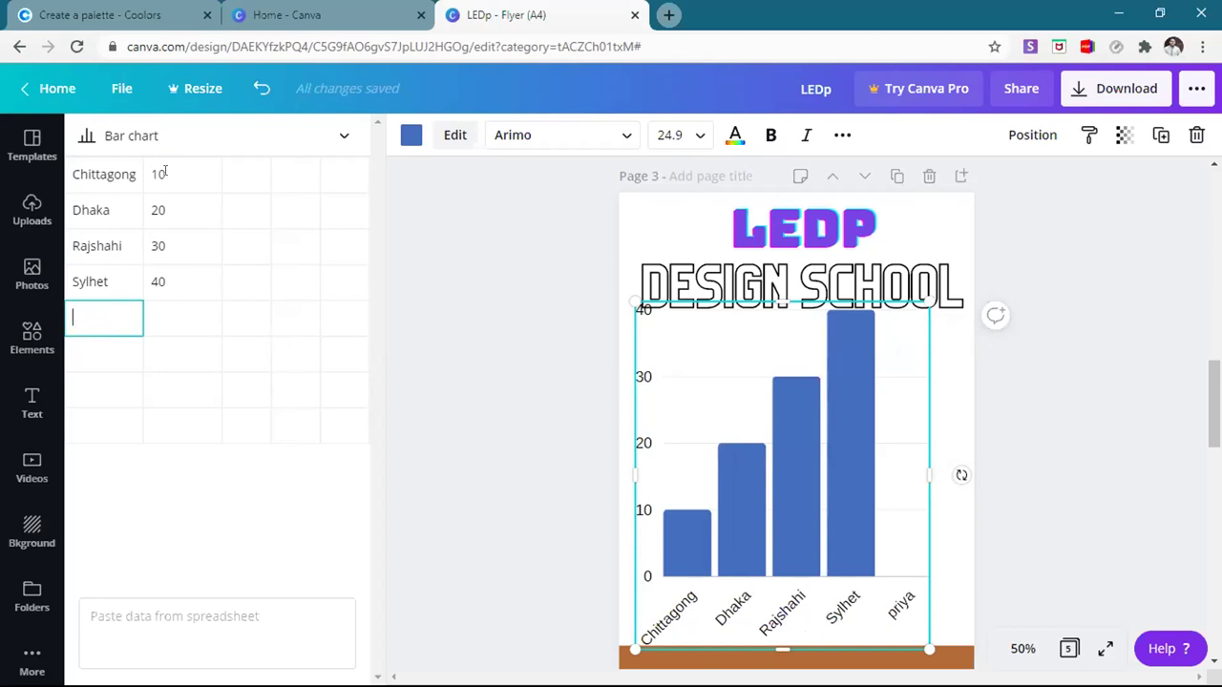
{"action": "left_click", "coordinate": [164, 172]}
{"action": "left_click", "coordinate": [167, 212]}
{"action": "left_click", "coordinate": [167, 246]}
{"action": "left_click", "coordinate": [172, 284]}
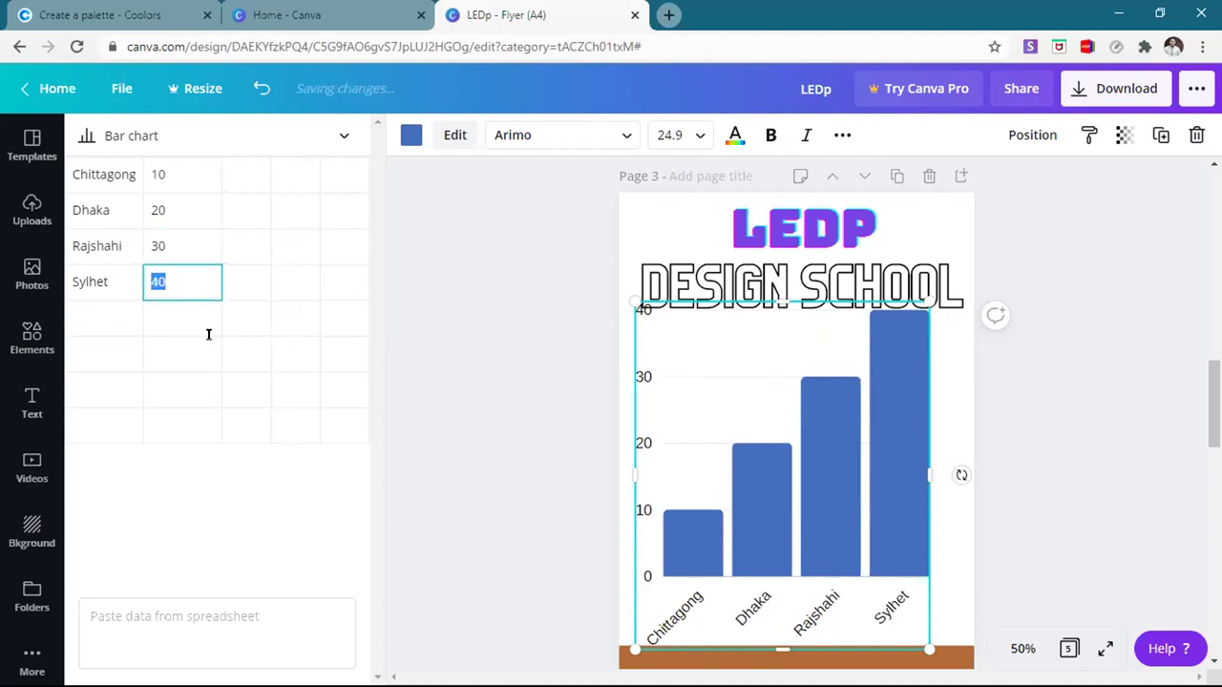
Deselect the chart and scroll through pages 4, 3 and 2 back to page 1.
{"action": "left_click", "coordinate": [1109, 275]}
{"action": "scroll", "coordinate": [815, 387], "scroll_direction": "down", "scroll_amount": 3}
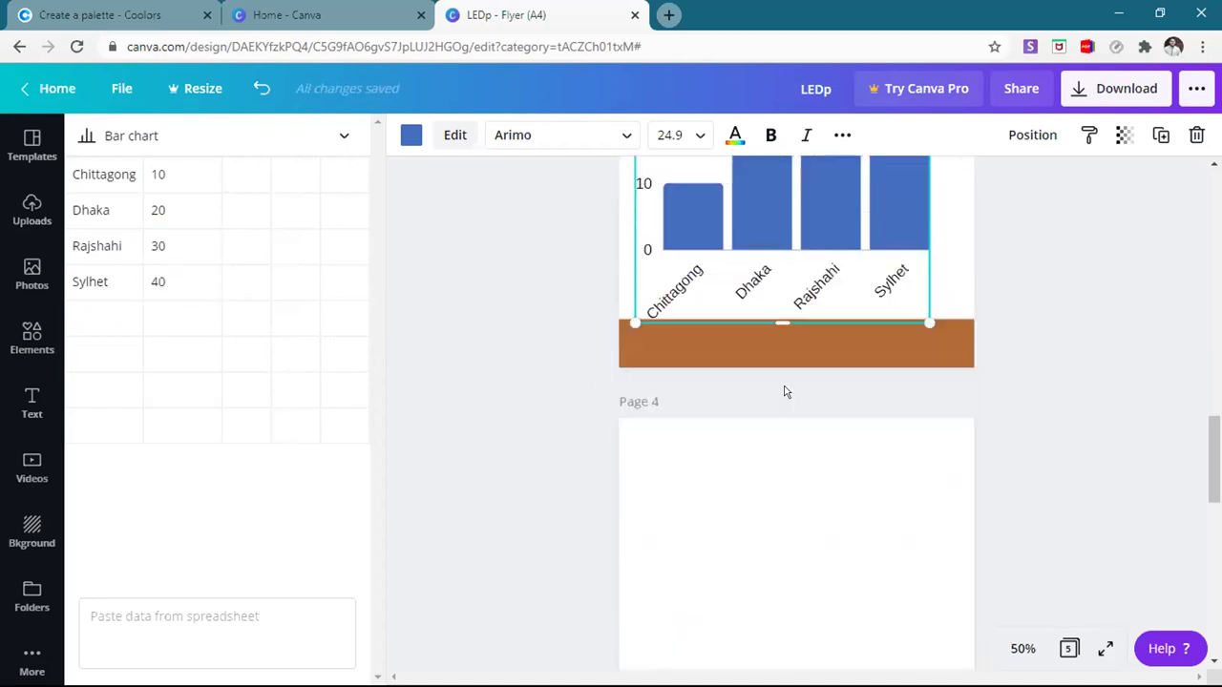
{"action": "scroll", "coordinate": [878, 442], "scroll_direction": "up", "scroll_amount": 3}
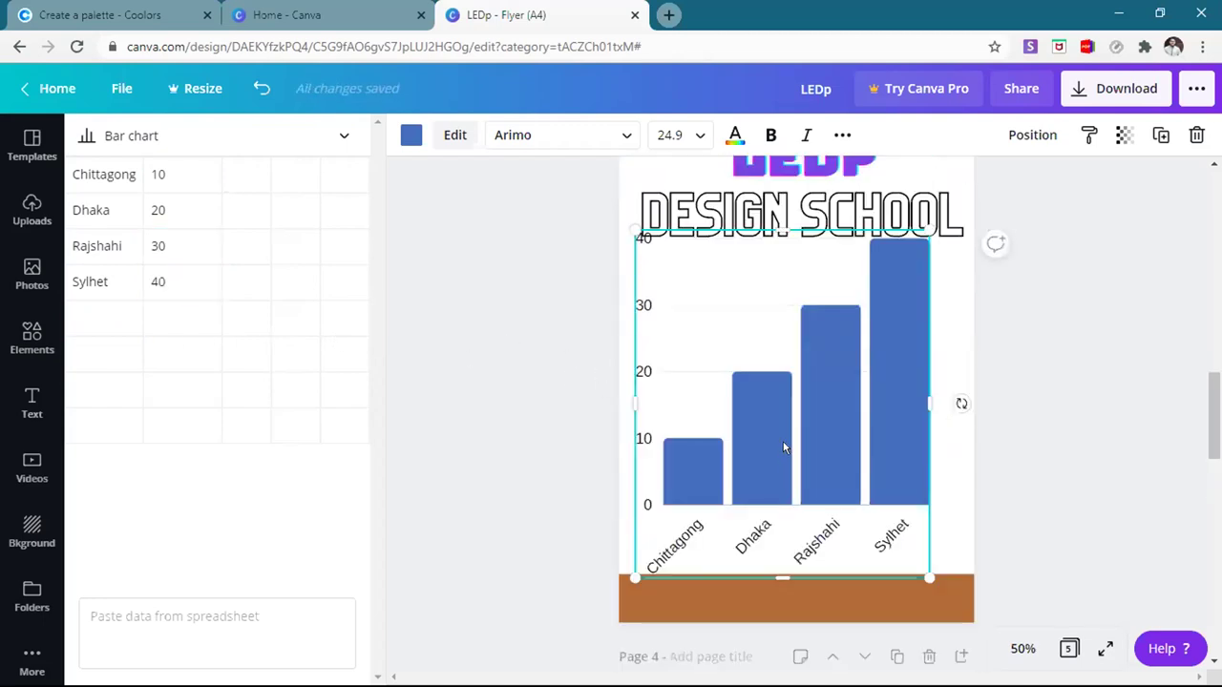
{"action": "scroll", "coordinate": [783, 446], "scroll_direction": "up", "scroll_amount": 15}
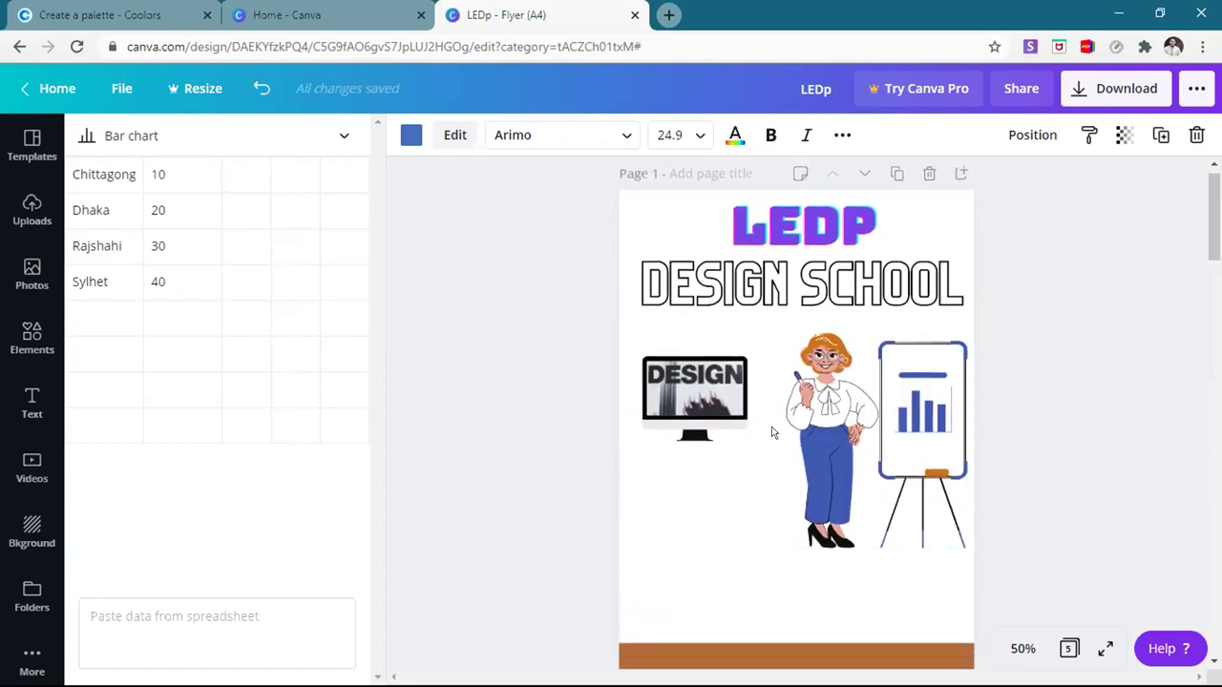
{"action": "scroll", "coordinate": [778, 434], "scroll_direction": "down", "scroll_amount": 10}
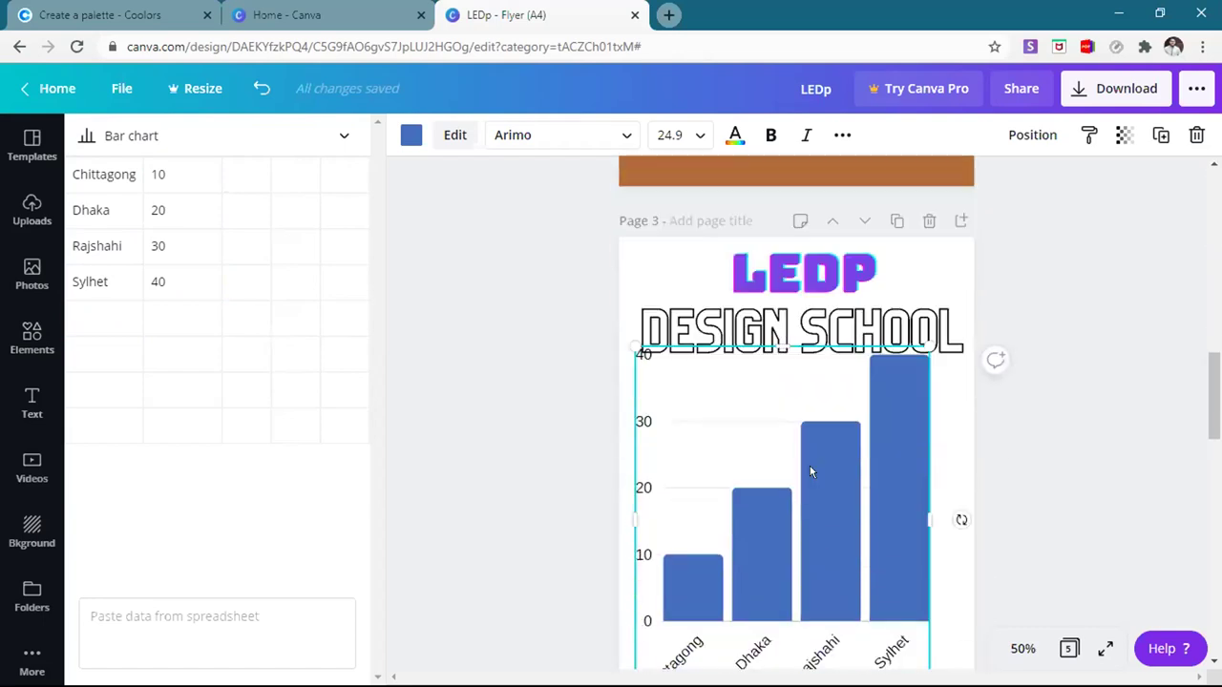
{"action": "scroll", "coordinate": [813, 452], "scroll_direction": "up", "scroll_amount": 9}
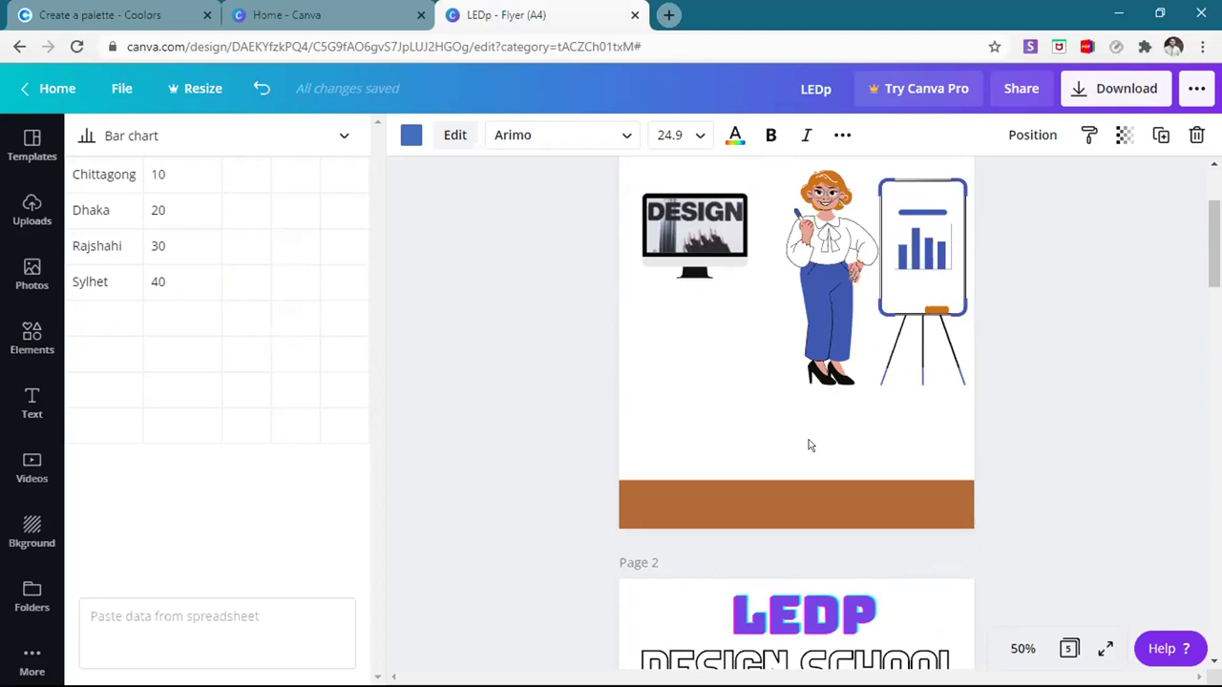
{"action": "scroll", "coordinate": [24, 530], "scroll_direction": "down", "scroll_amount": 1}
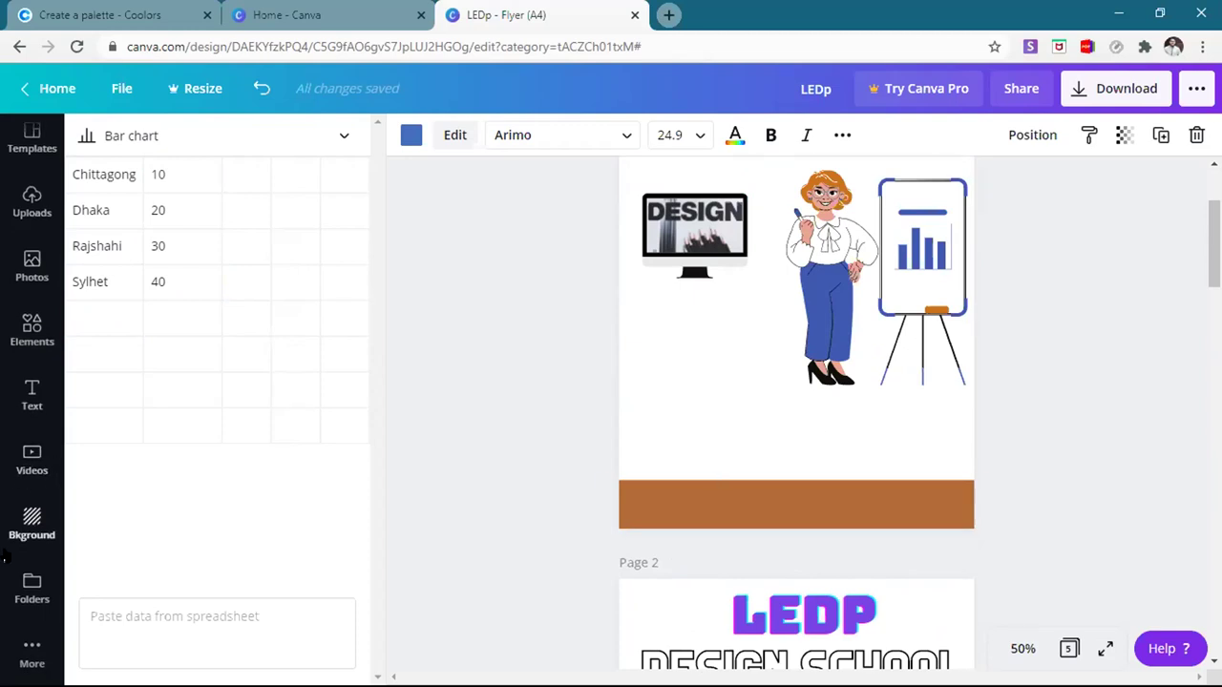
{"action": "left_click", "coordinate": [26, 327]}
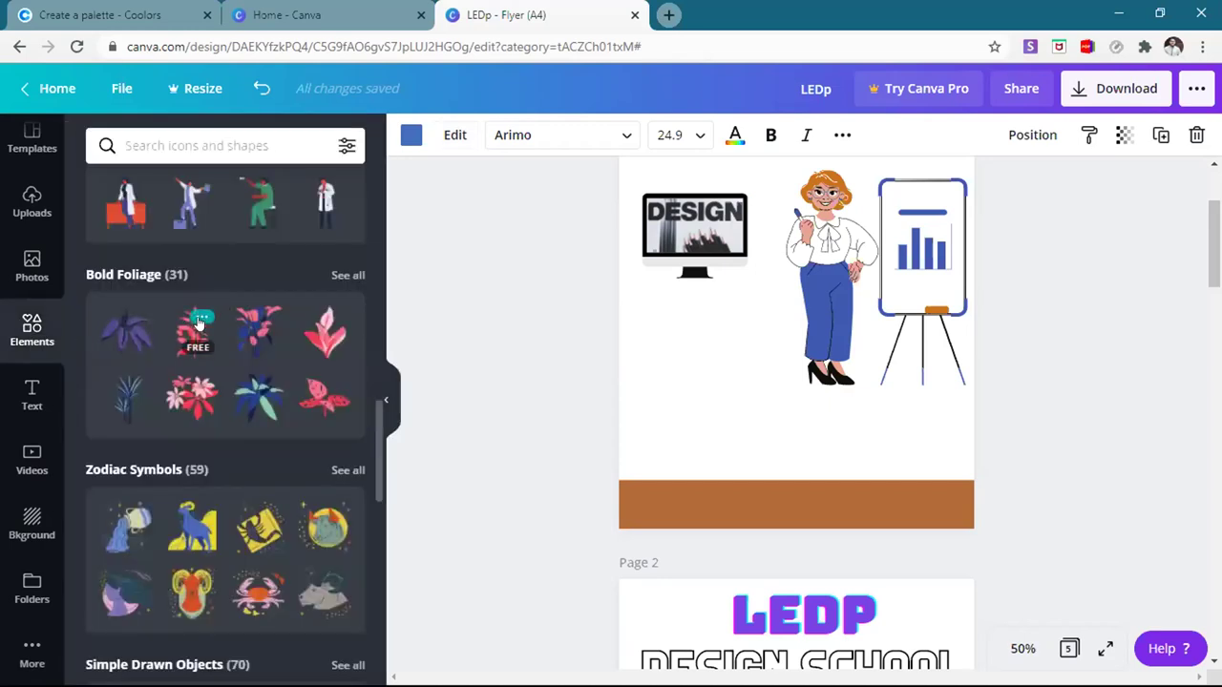
{"action": "scroll", "coordinate": [229, 324], "scroll_direction": "up", "scroll_amount": 5}
{"action": "scroll", "coordinate": [253, 382], "scroll_direction": "up", "scroll_amount": 5}
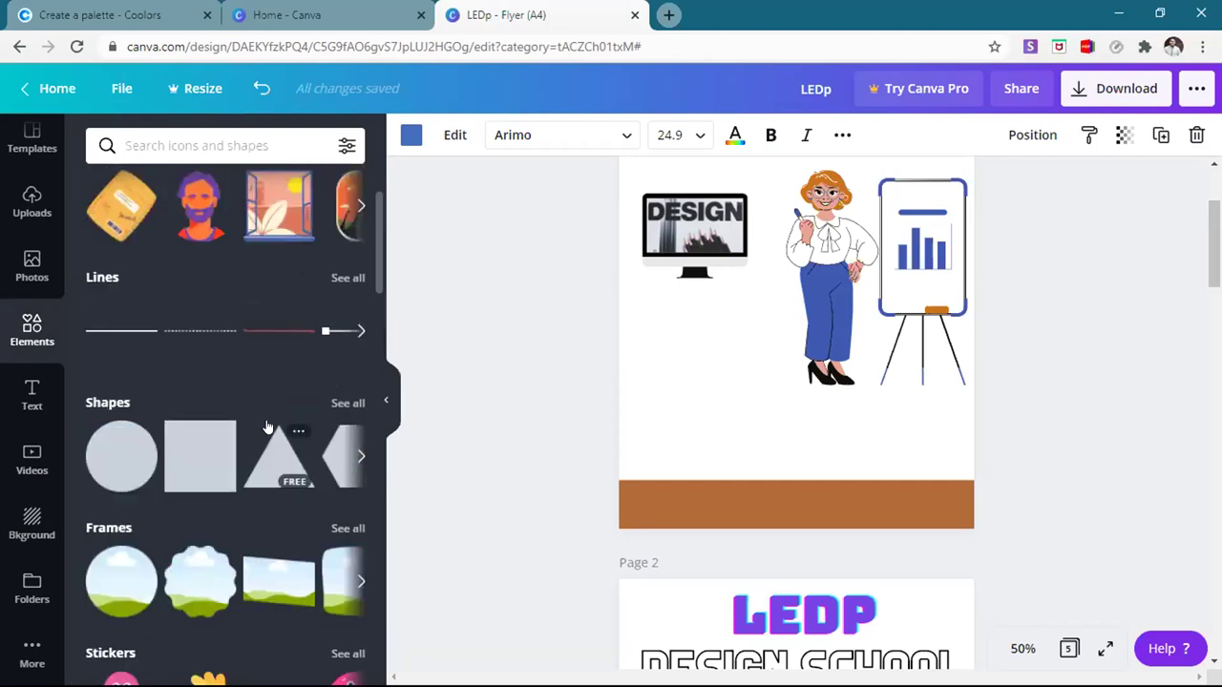
{"action": "scroll", "coordinate": [253, 440], "scroll_direction": "up", "scroll_amount": 2}
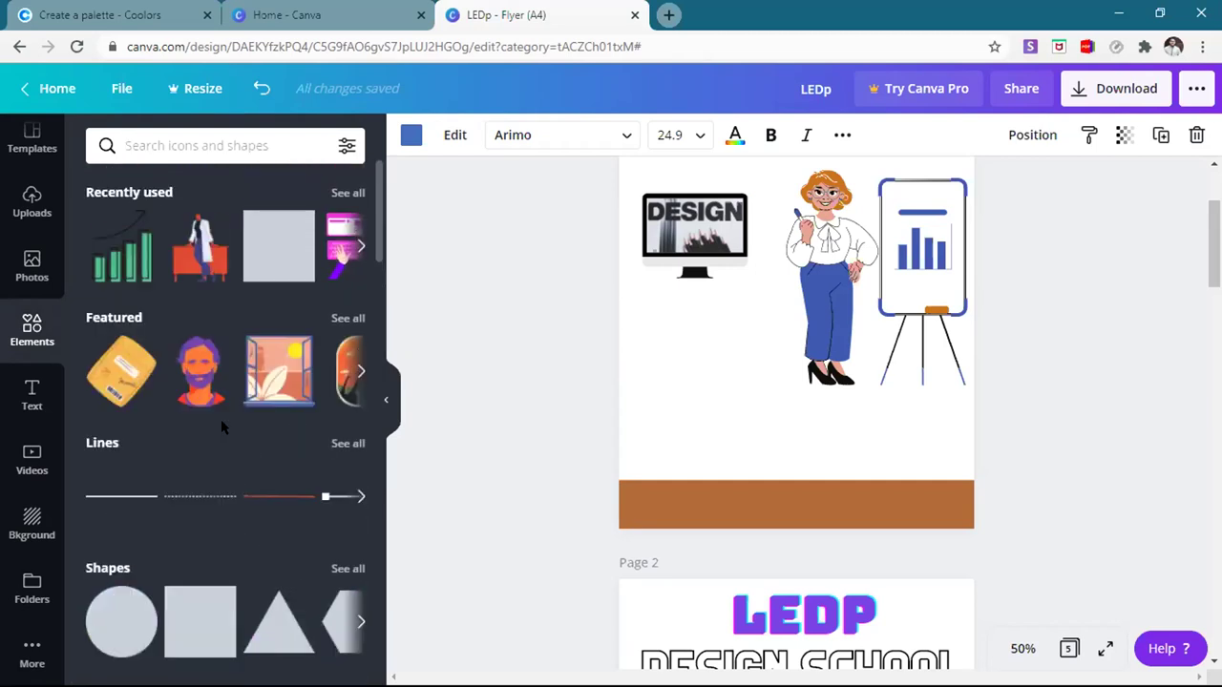
{"action": "scroll", "coordinate": [223, 430], "scroll_direction": "down", "scroll_amount": 5}
{"action": "scroll", "coordinate": [226, 444], "scroll_direction": "down", "scroll_amount": 8}
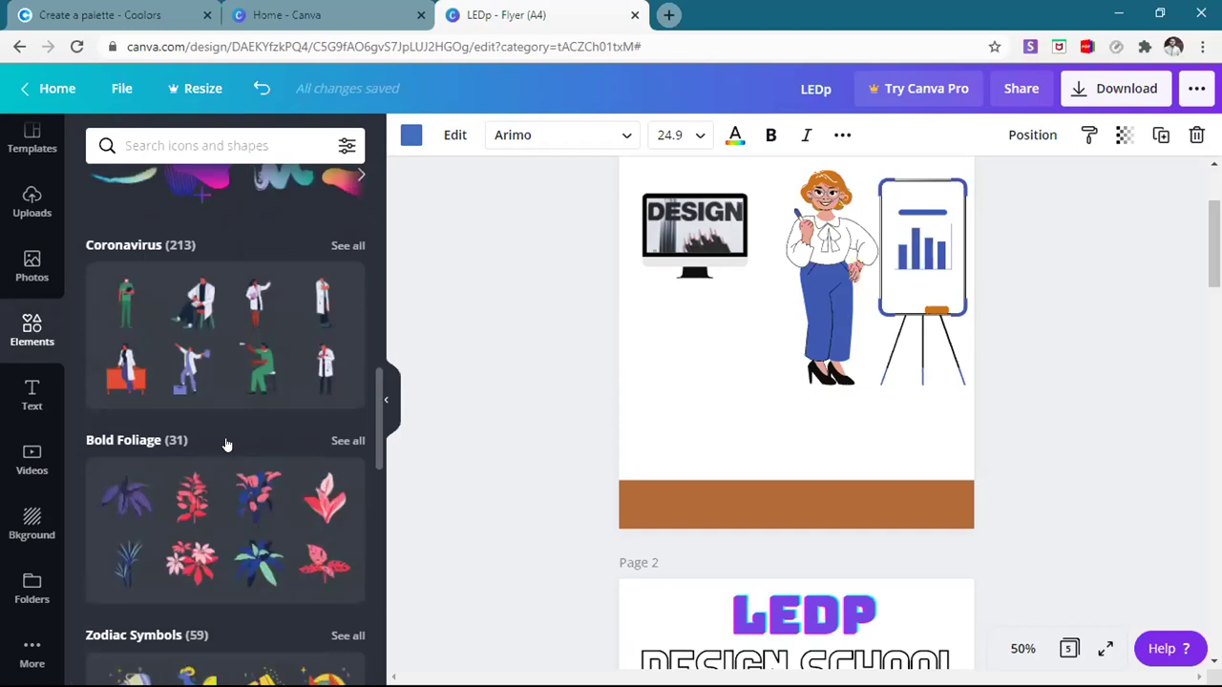
{"action": "scroll", "coordinate": [227, 445], "scroll_direction": "down", "scroll_amount": 4}
{"action": "scroll", "coordinate": [824, 484], "scroll_direction": "down", "scroll_amount": 5}
{"action": "scroll", "coordinate": [822, 483], "scroll_direction": "down", "scroll_amount": 7}
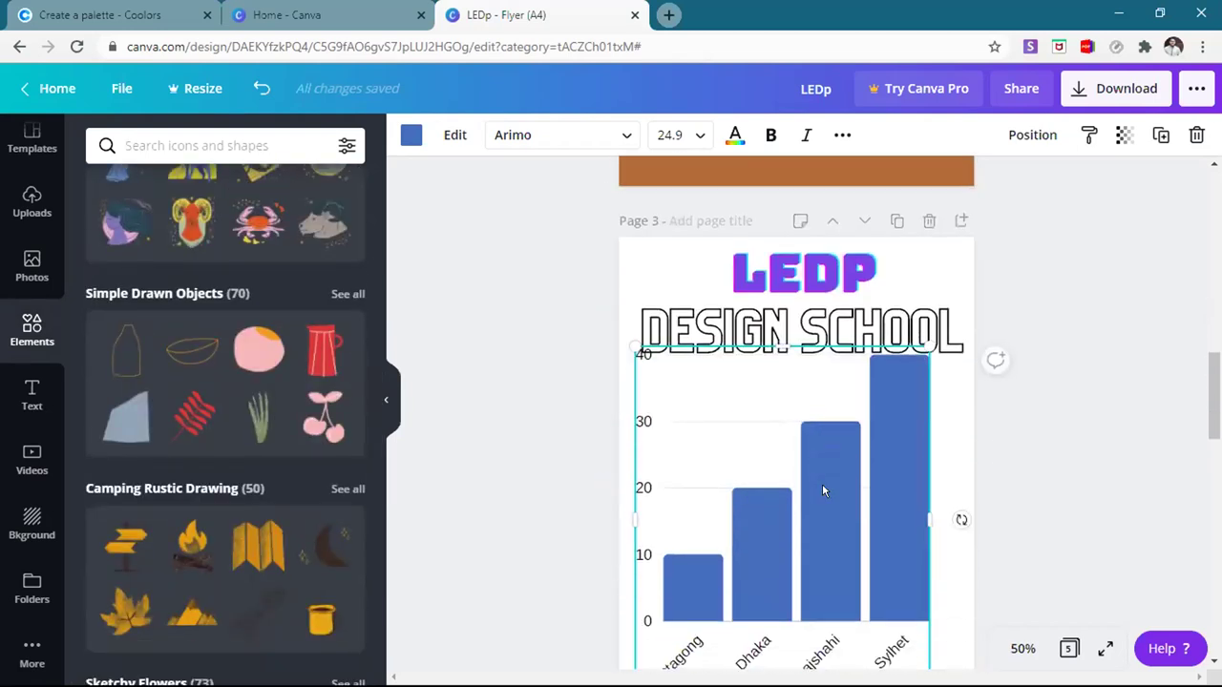
{"action": "scroll", "coordinate": [815, 492], "scroll_direction": "up", "scroll_amount": 5}
{"action": "scroll", "coordinate": [636, 226], "scroll_direction": "up", "scroll_amount": 5}
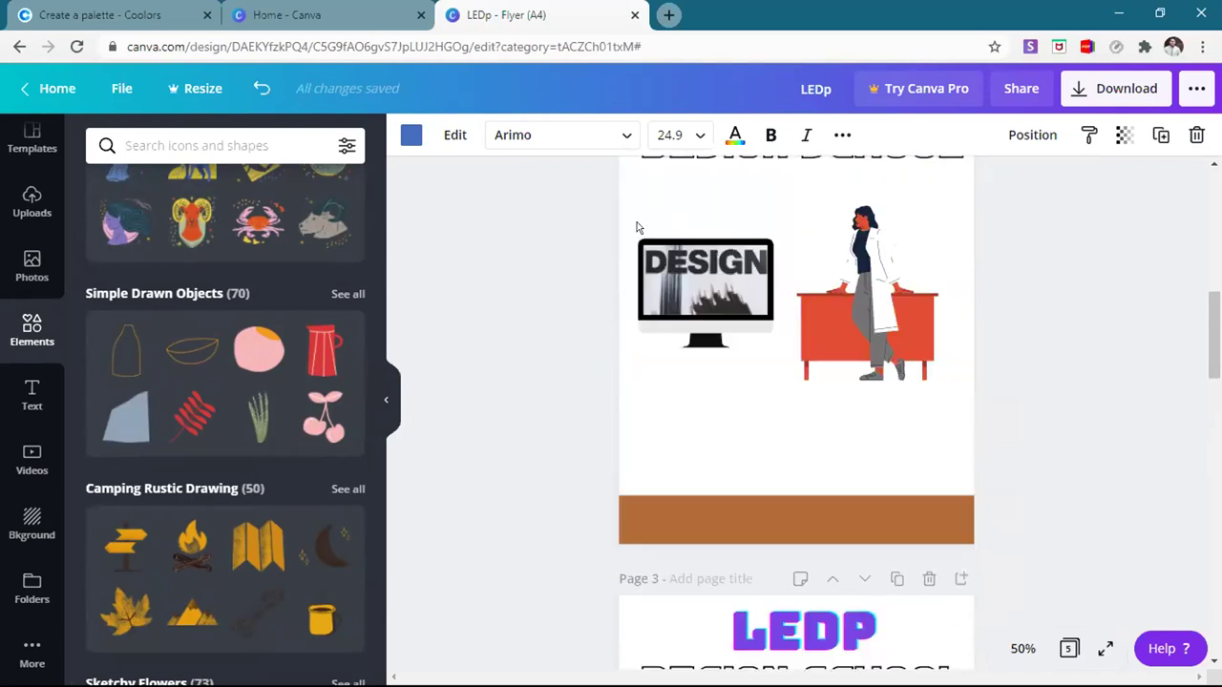
{"action": "scroll", "coordinate": [638, 228], "scroll_direction": "up", "scroll_amount": 2}
{"action": "scroll", "coordinate": [639, 228], "scroll_direction": "up", "scroll_amount": 5}
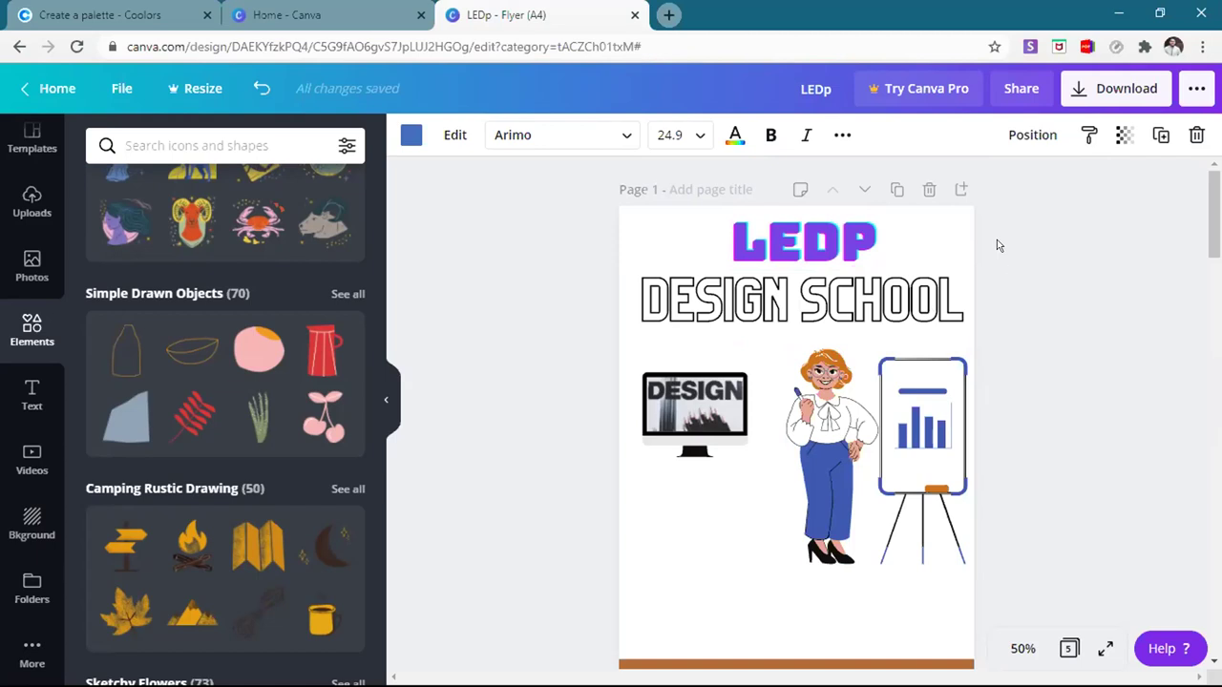
Present the flyer full screen, exit with Esc, present again, and return to editing.
{"action": "left_click", "coordinate": [1104, 649]}
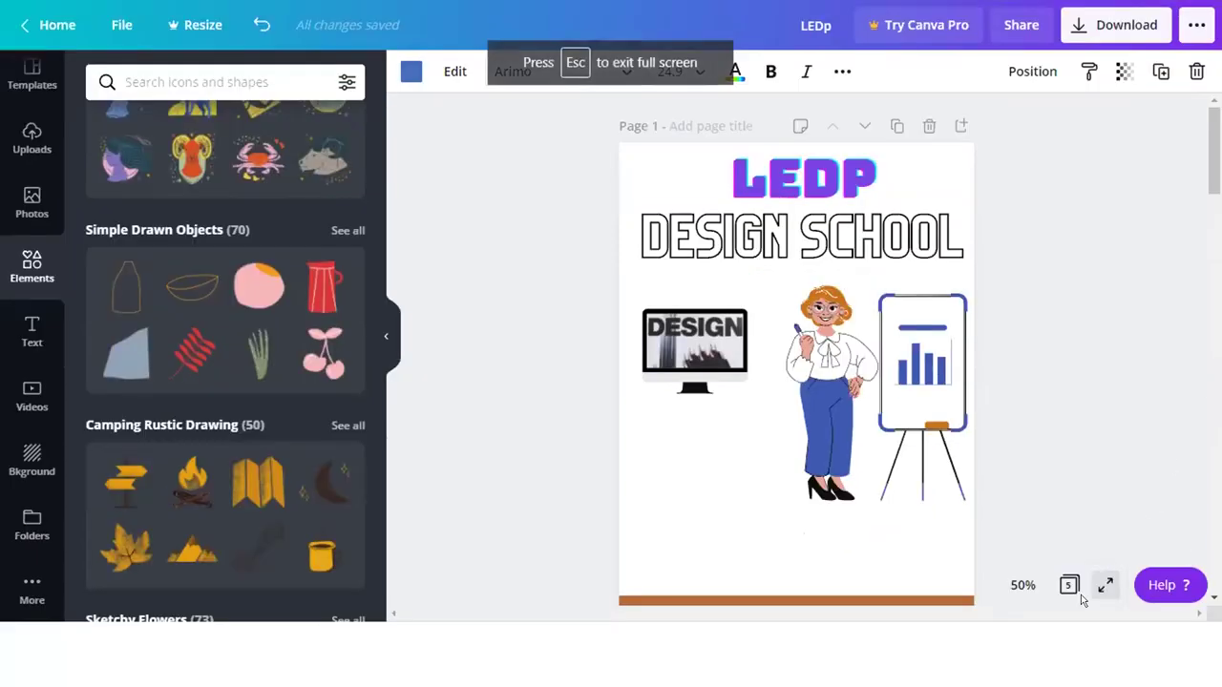
{"action": "left_click", "coordinate": [1103, 587]}
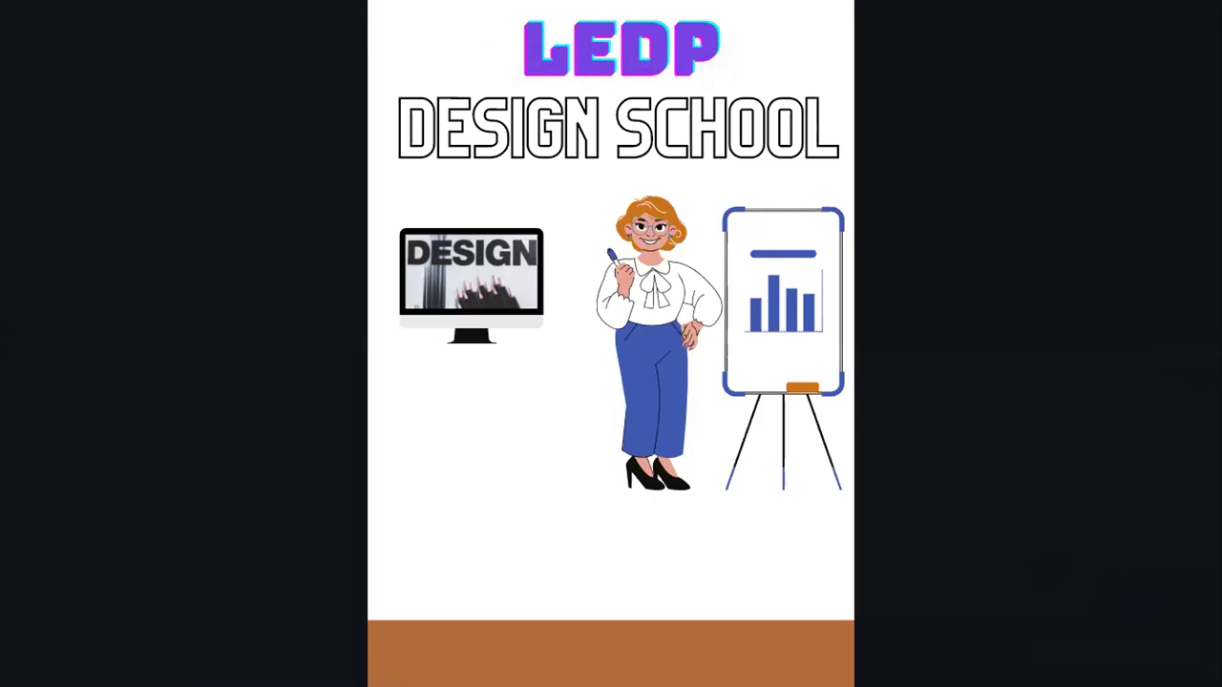
{"action": "key", "text": "Escape"}
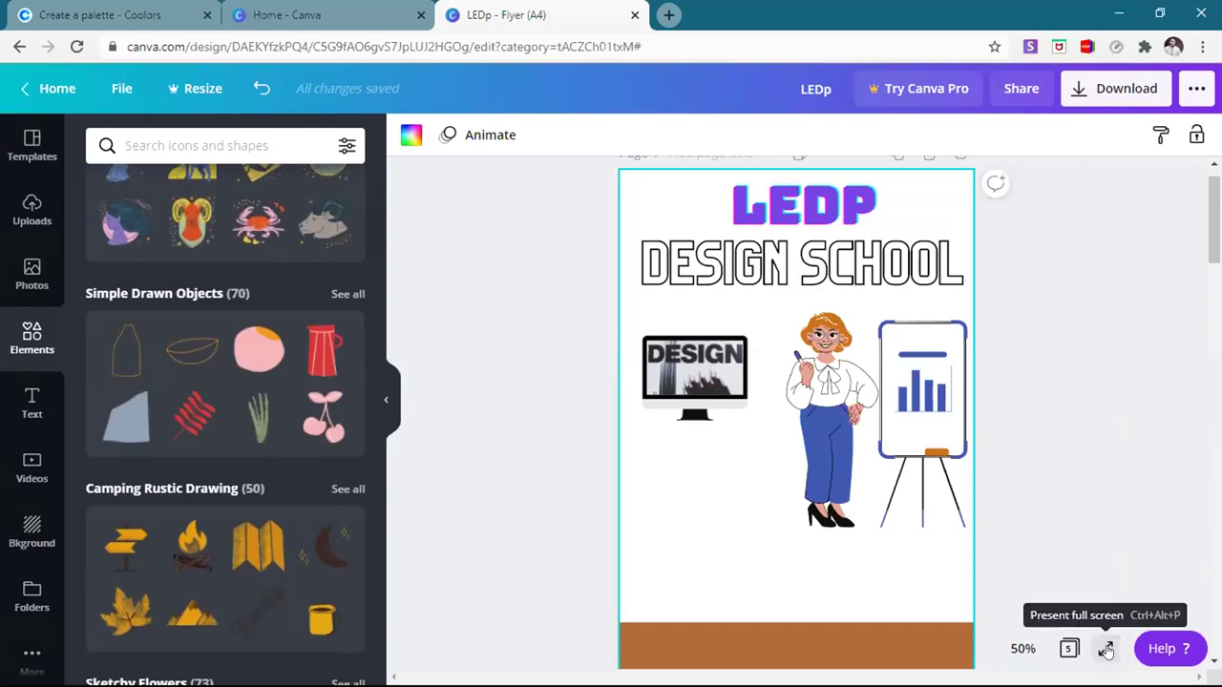
{"action": "left_click", "coordinate": [1105, 650]}
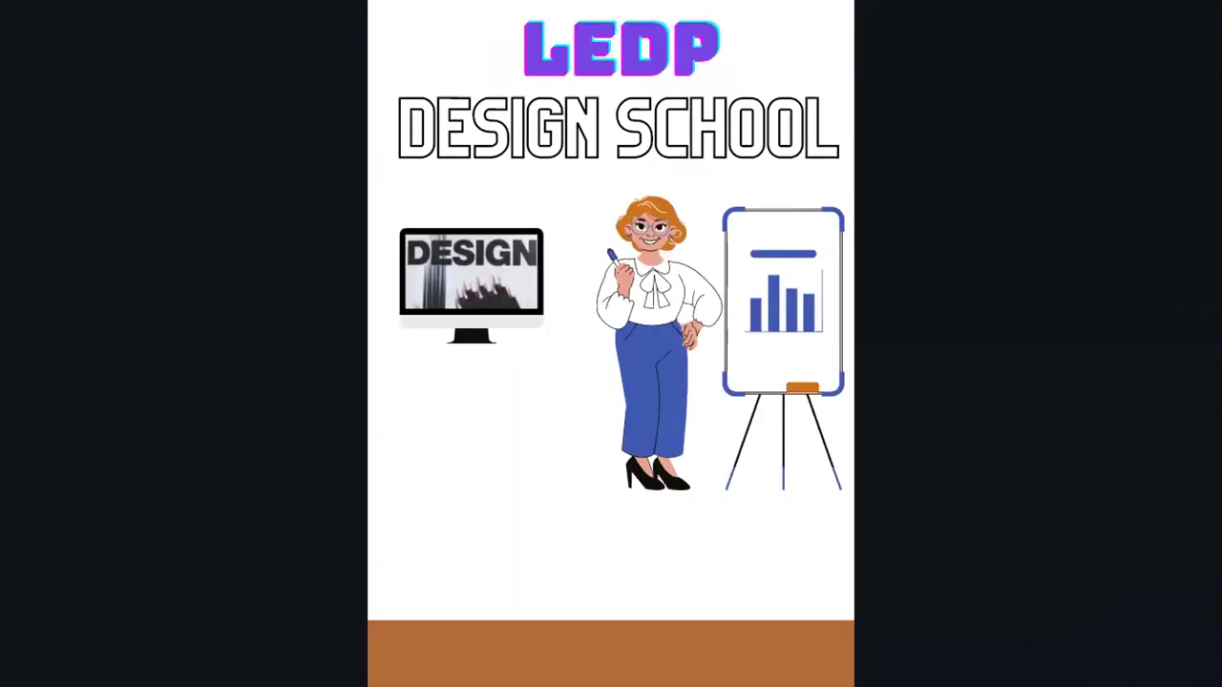
{"action": "left_click", "coordinate": [1107, 646]}
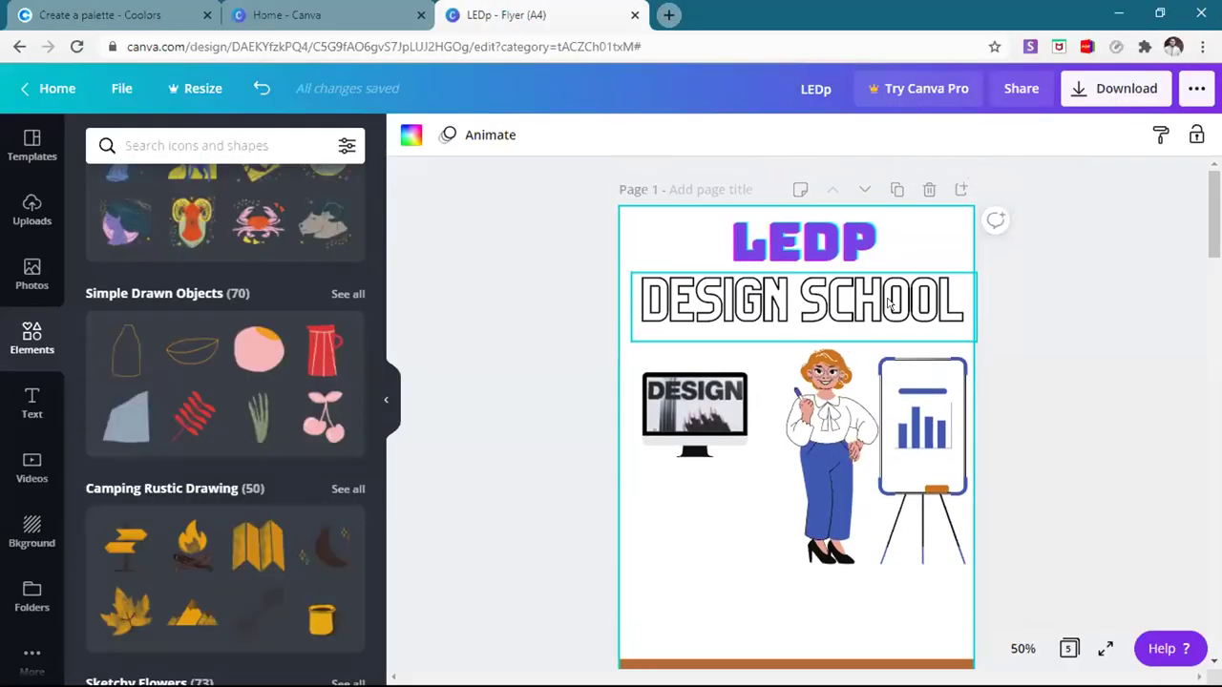
Select page 3 and bring up the flyer's download options.
{"action": "scroll", "coordinate": [880, 302], "scroll_direction": "down", "scroll_amount": 15}
{"action": "scroll", "coordinate": [887, 347], "scroll_direction": "up", "scroll_amount": 9}
{"action": "scroll", "coordinate": [872, 417], "scroll_direction": "down", "scroll_amount": 4}
{"action": "left_click", "coordinate": [922, 460]}
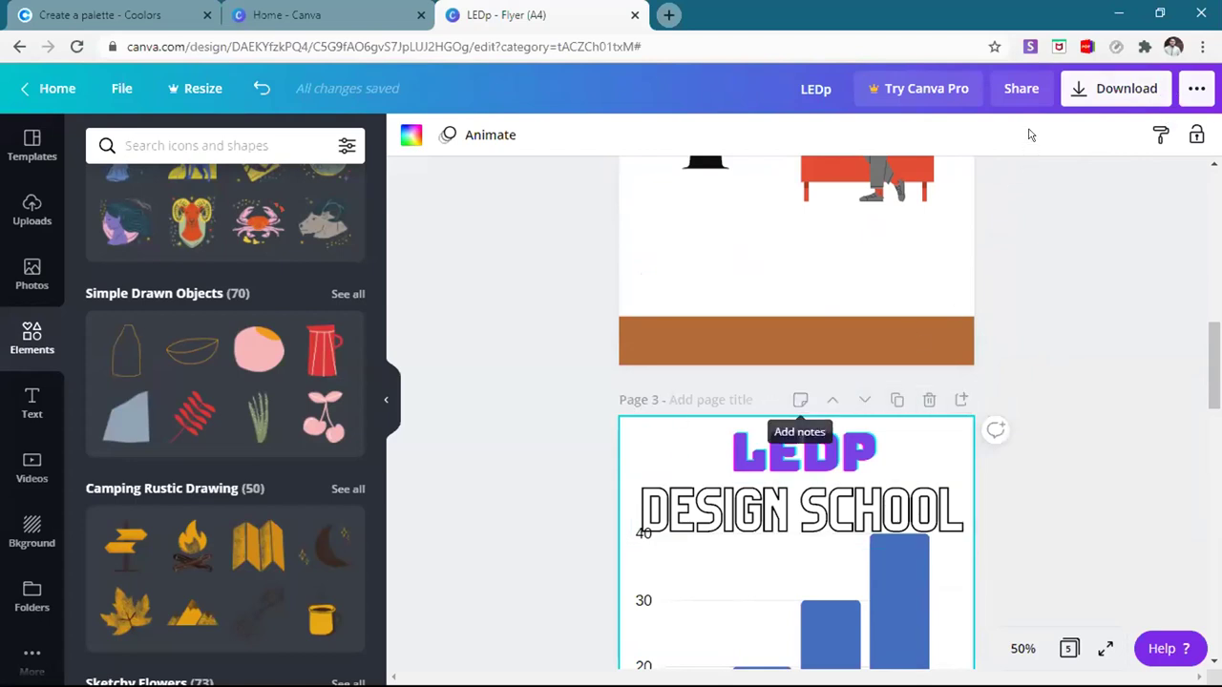
{"action": "left_click", "coordinate": [1143, 97]}
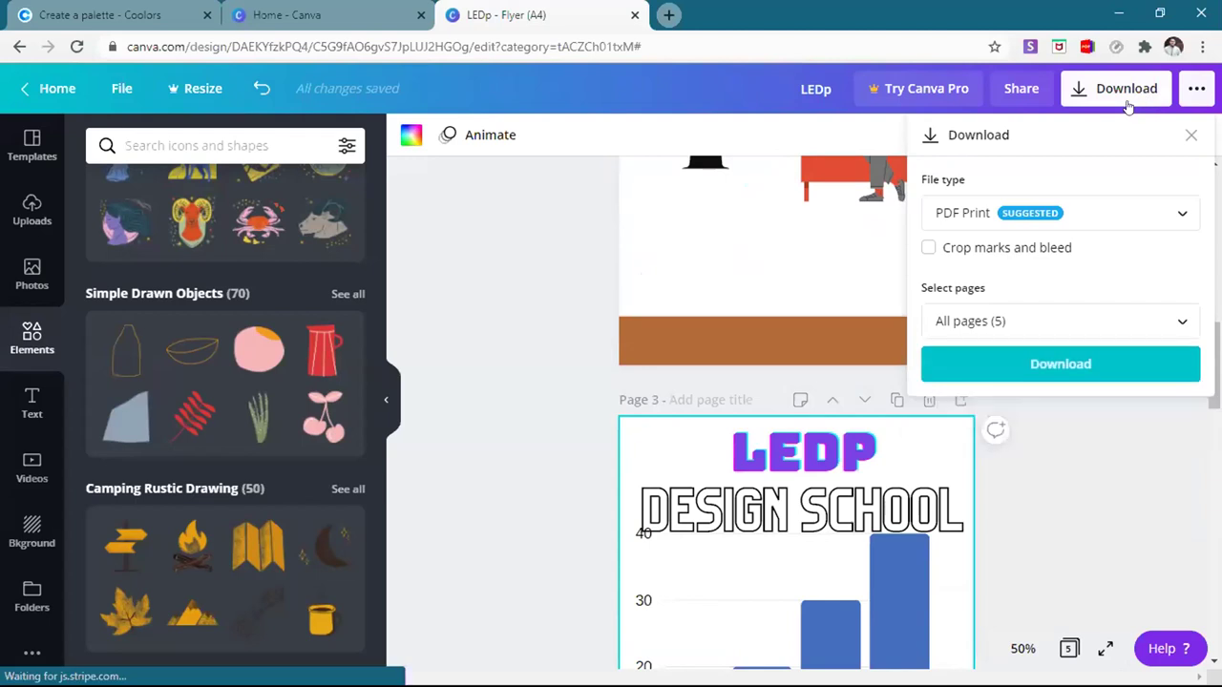
Try PNG and JPG, then download all pages as PDF Standard.
{"action": "left_click", "coordinate": [1180, 214]}
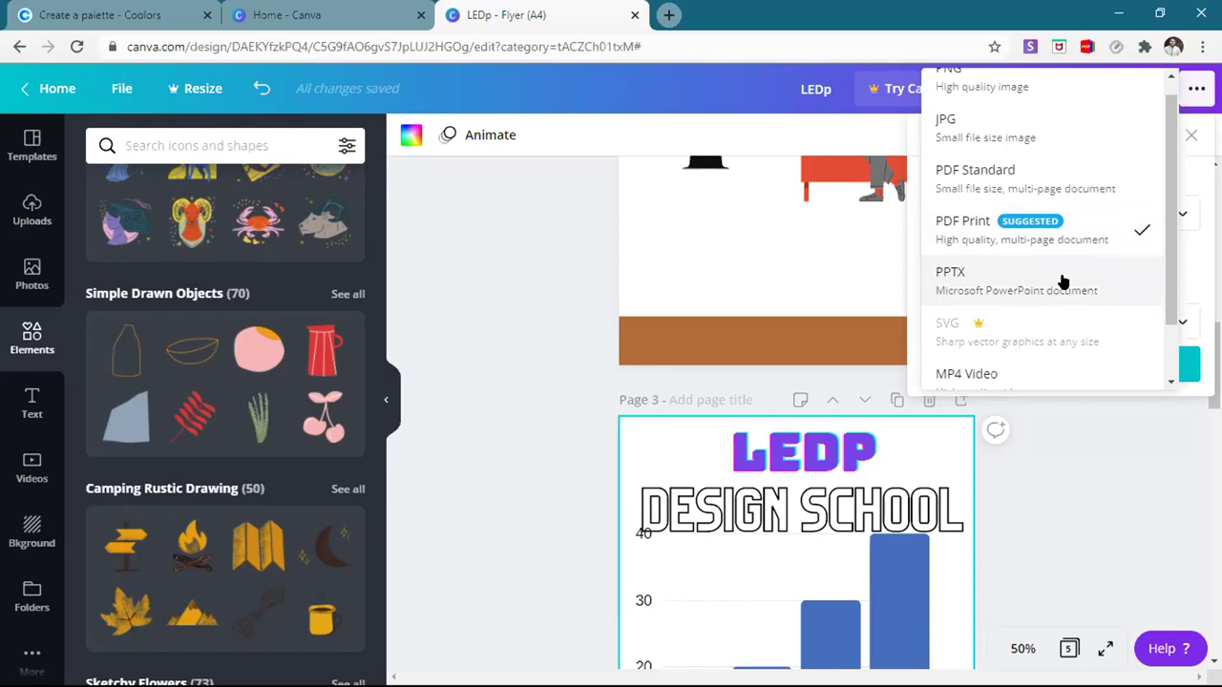
{"action": "scroll", "coordinate": [1063, 281], "scroll_direction": "up", "scroll_amount": 1}
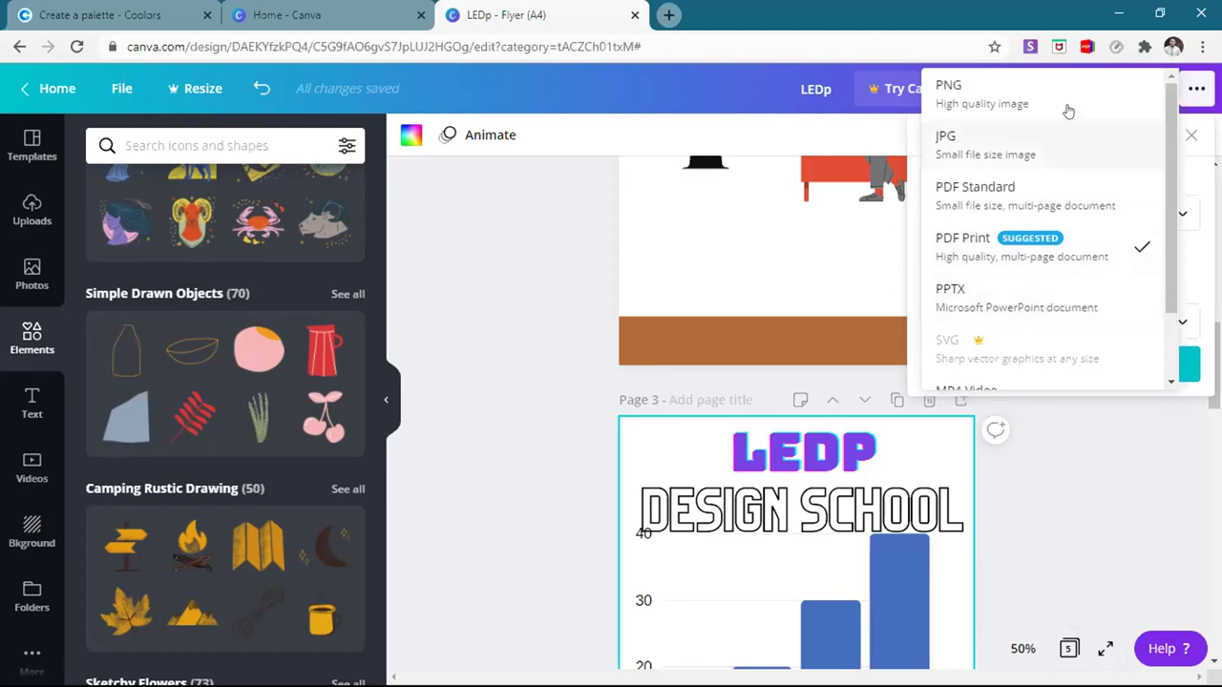
{"action": "left_click", "coordinate": [987, 103]}
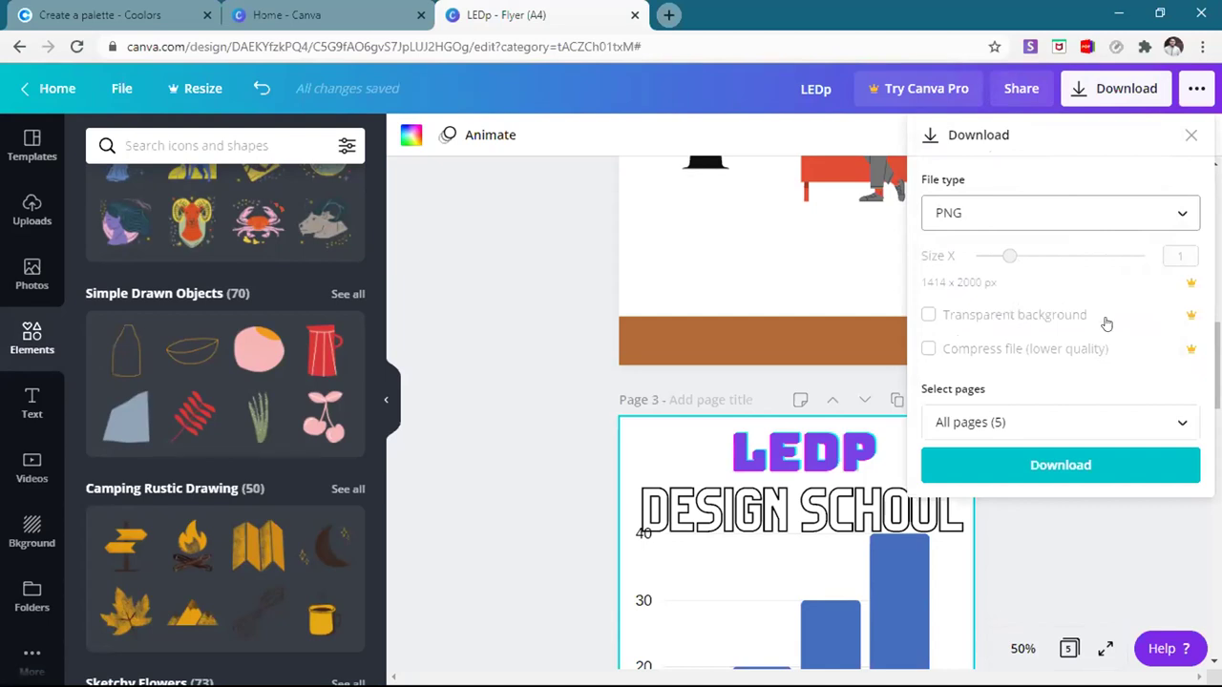
{"action": "left_click", "coordinate": [1165, 221]}
{"action": "scroll", "coordinate": [1047, 377], "scroll_direction": "down", "scroll_amount": 2}
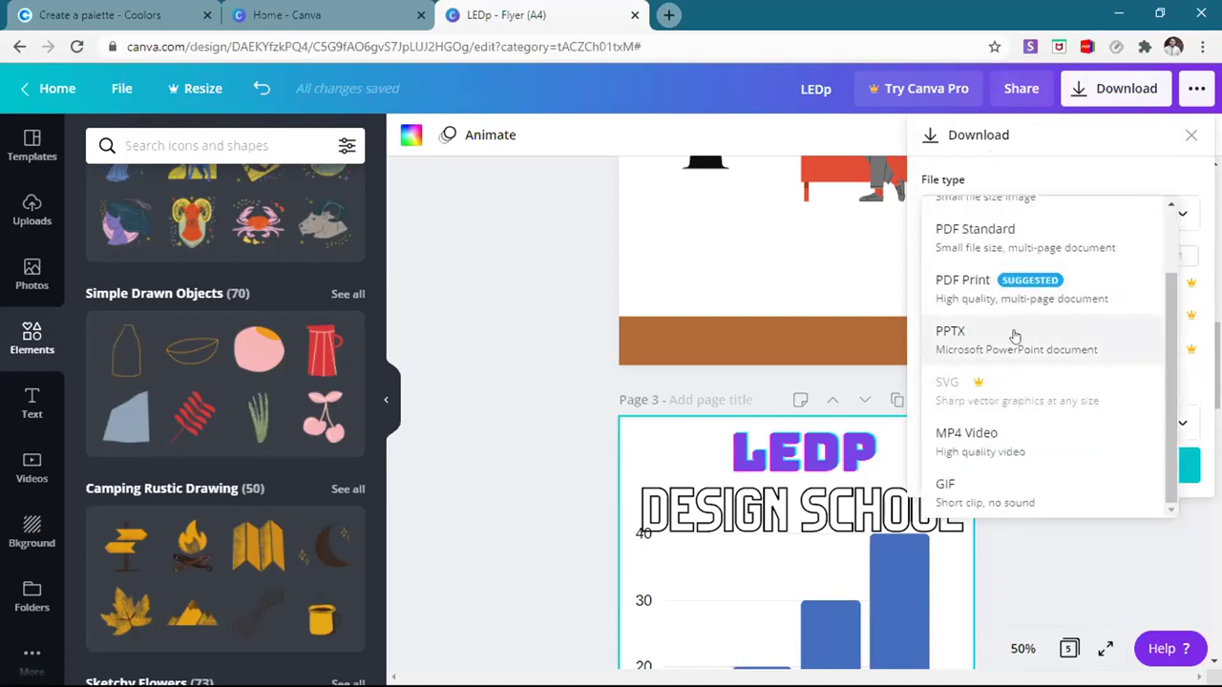
{"action": "scroll", "coordinate": [1010, 342], "scroll_direction": "up", "scroll_amount": 2}
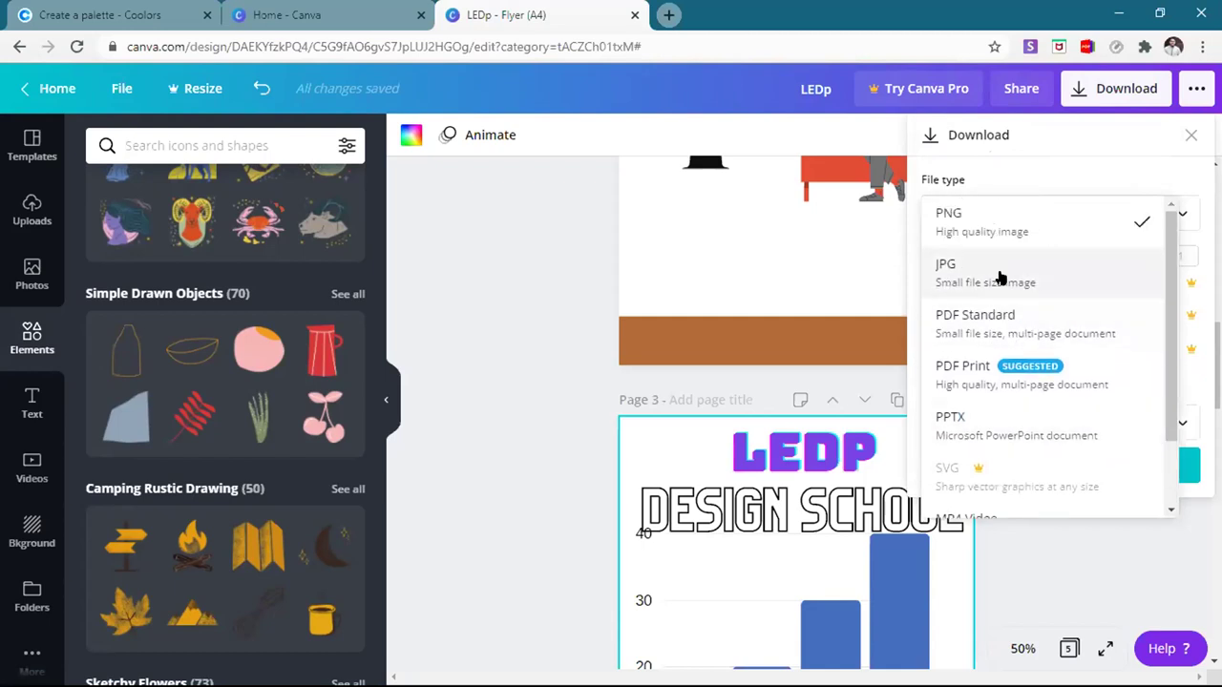
{"action": "left_click", "coordinate": [998, 277]}
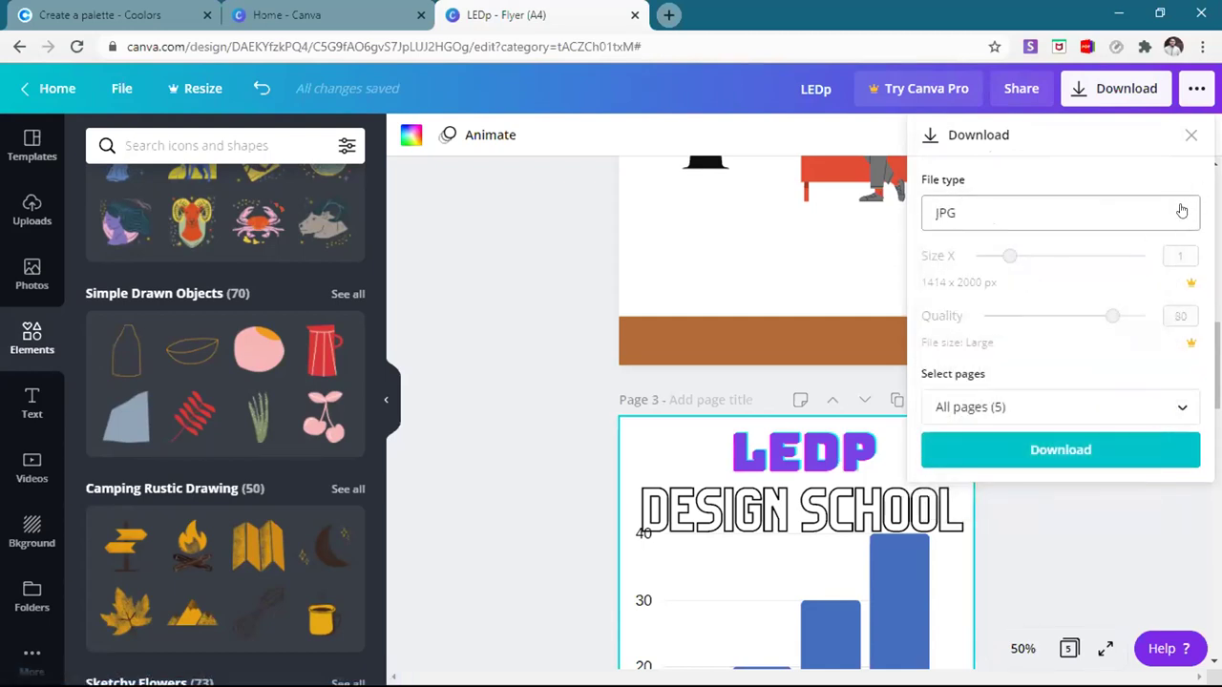
{"action": "left_click", "coordinate": [1177, 210]}
{"action": "left_click", "coordinate": [1029, 265]}
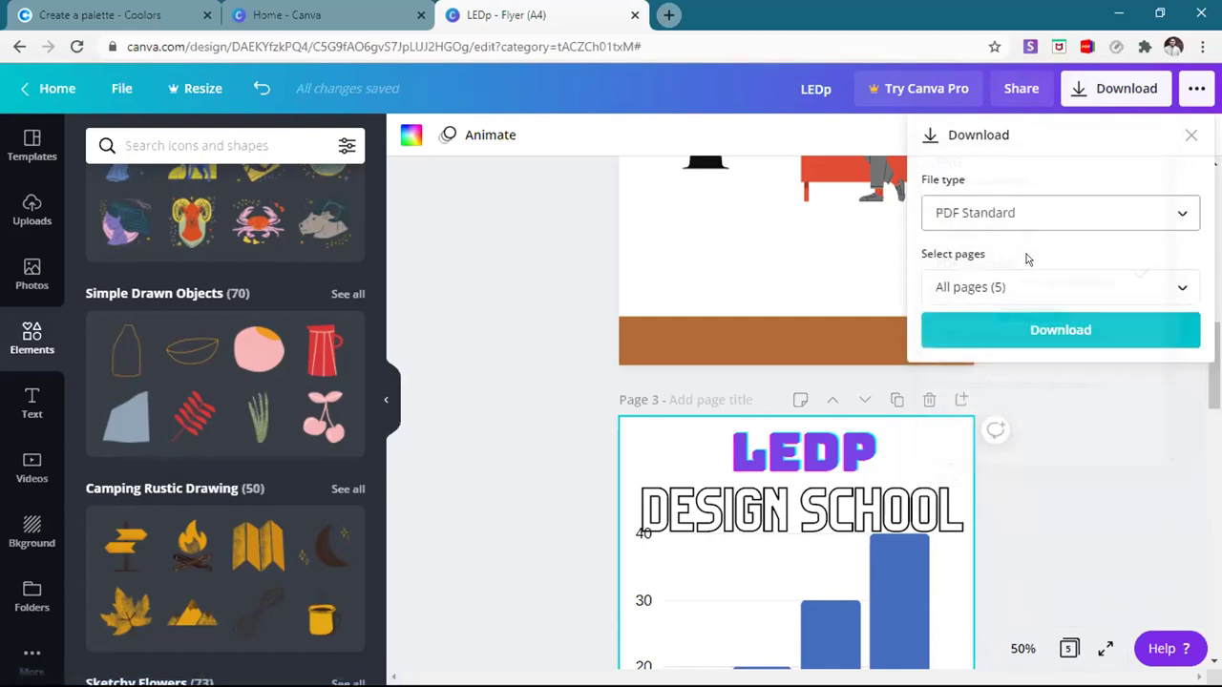
{"action": "left_click", "coordinate": [1118, 326]}
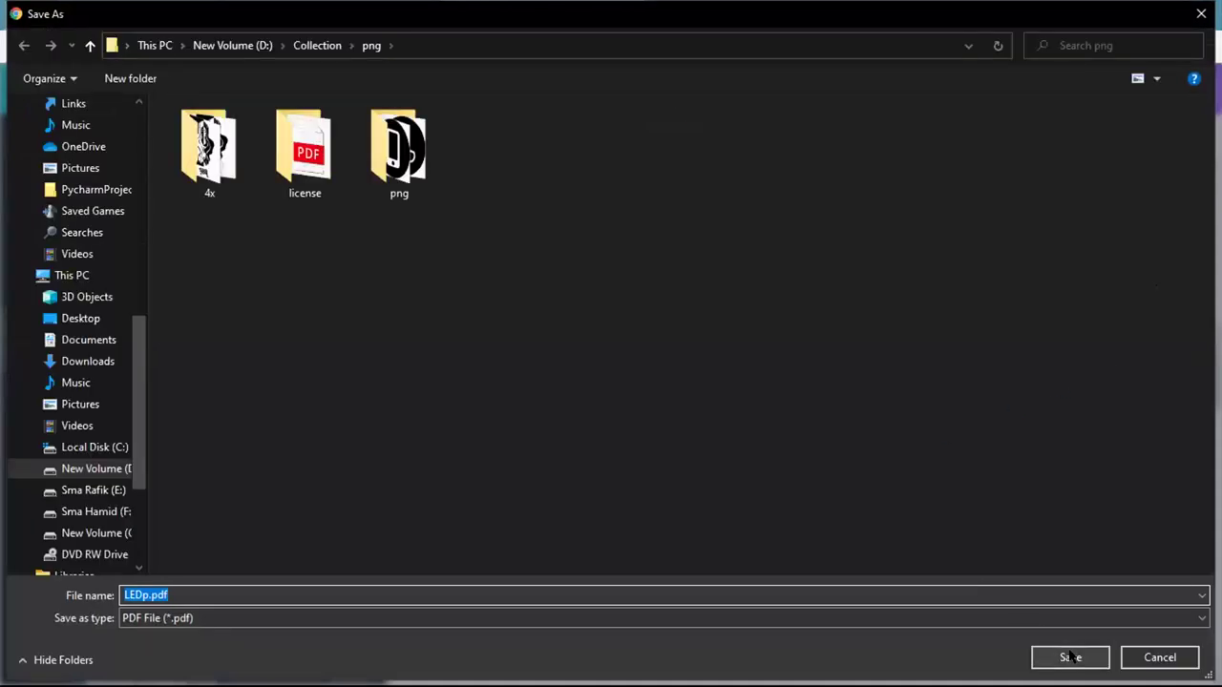
Save the export as LEDp.pdf and close the Canva Pro upgrade popup.
{"action": "left_click", "coordinate": [1070, 657]}
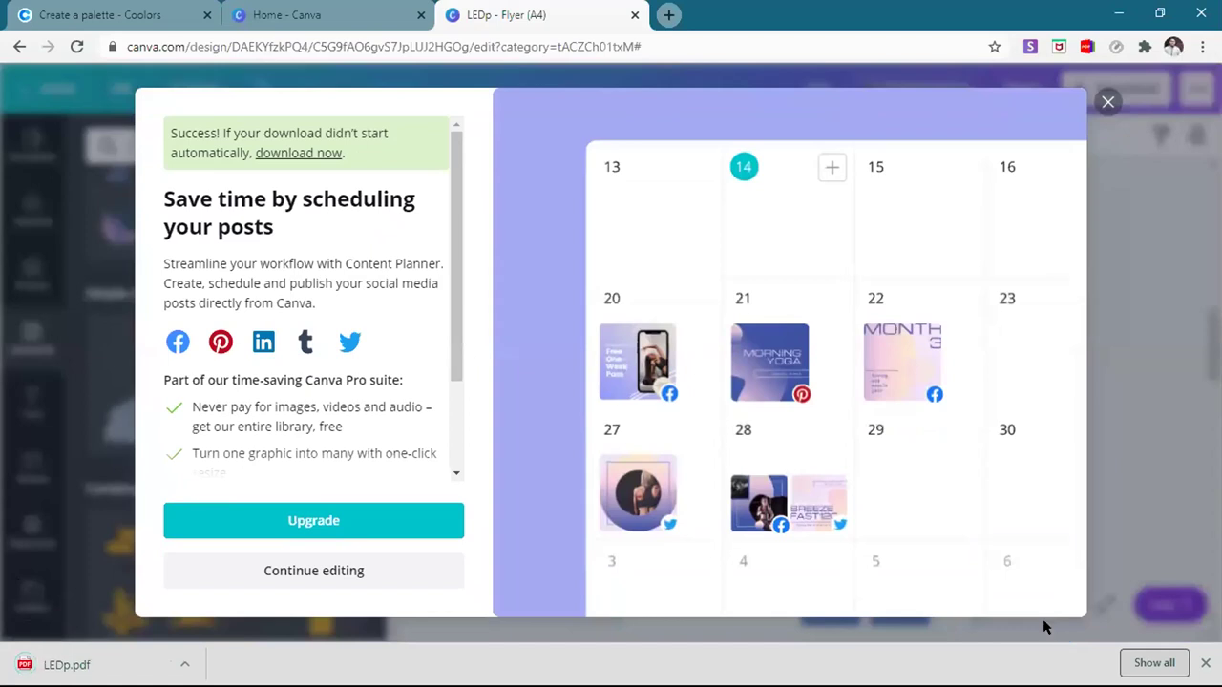
{"action": "left_click", "coordinate": [1103, 95]}
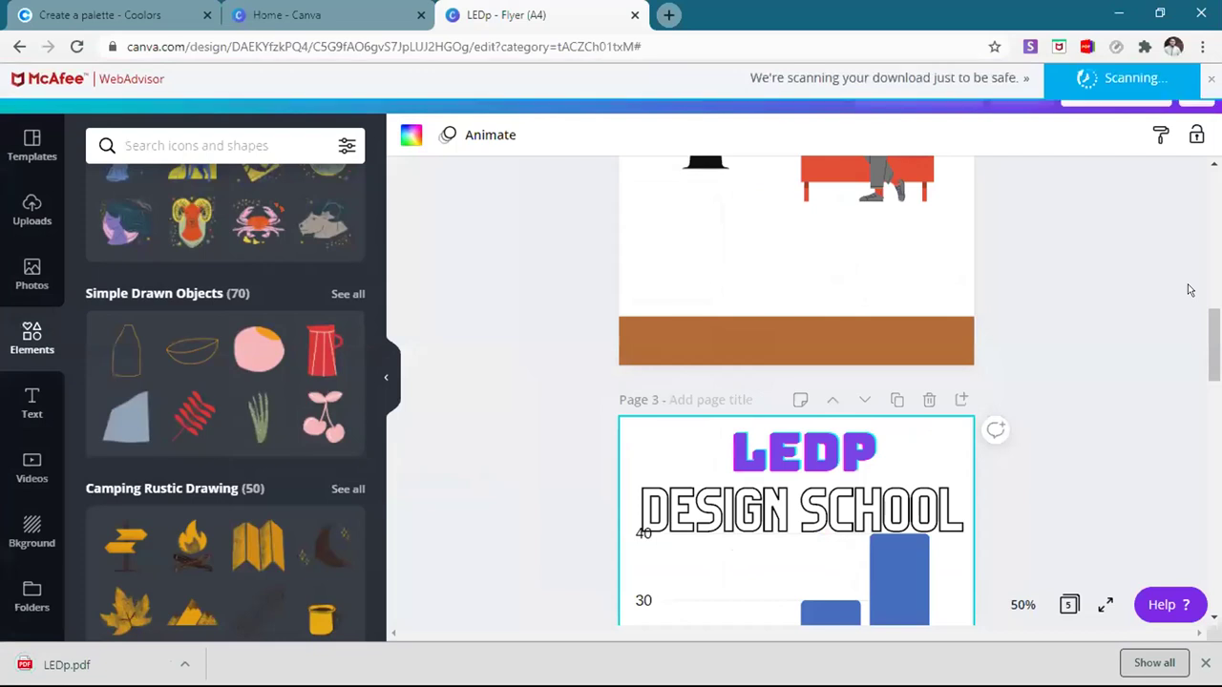
Try Resize, dismiss its upgrade prompt, and bring up the options for the downloaded LEDp.pdf.
{"action": "scroll", "coordinate": [859, 357], "scroll_direction": "down", "scroll_amount": 2}
{"action": "scroll", "coordinate": [902, 359], "scroll_direction": "down", "scroll_amount": 4}
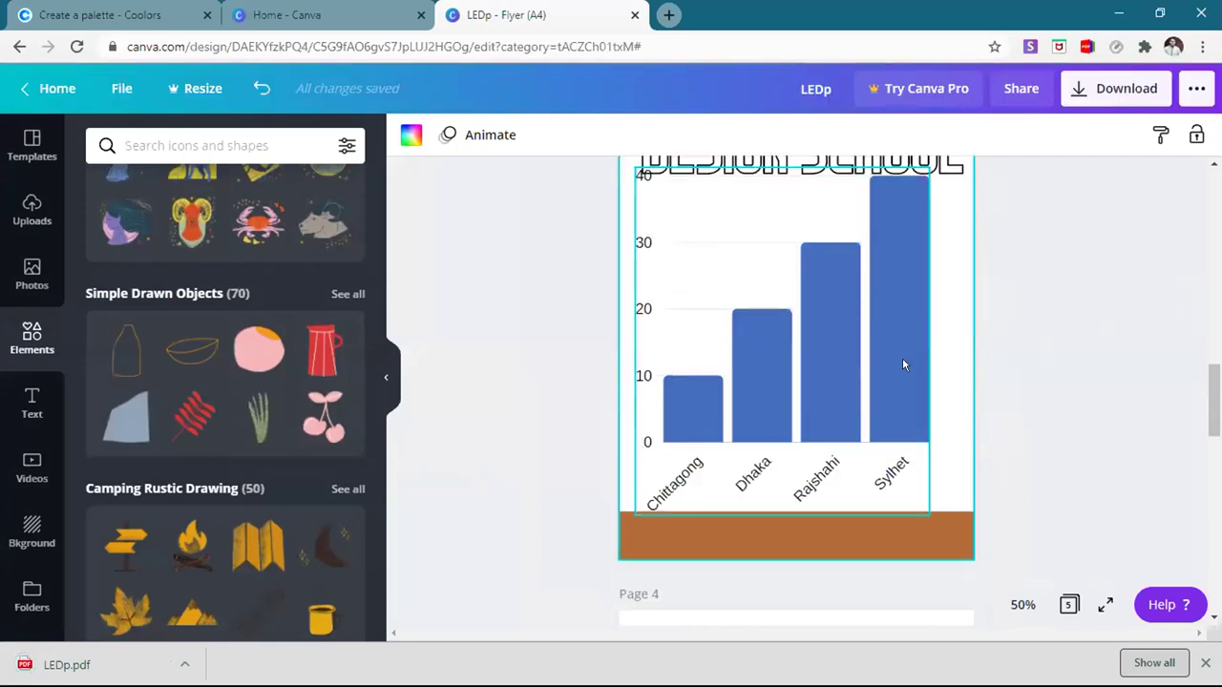
{"action": "scroll", "coordinate": [964, 363], "scroll_direction": "up", "scroll_amount": 3}
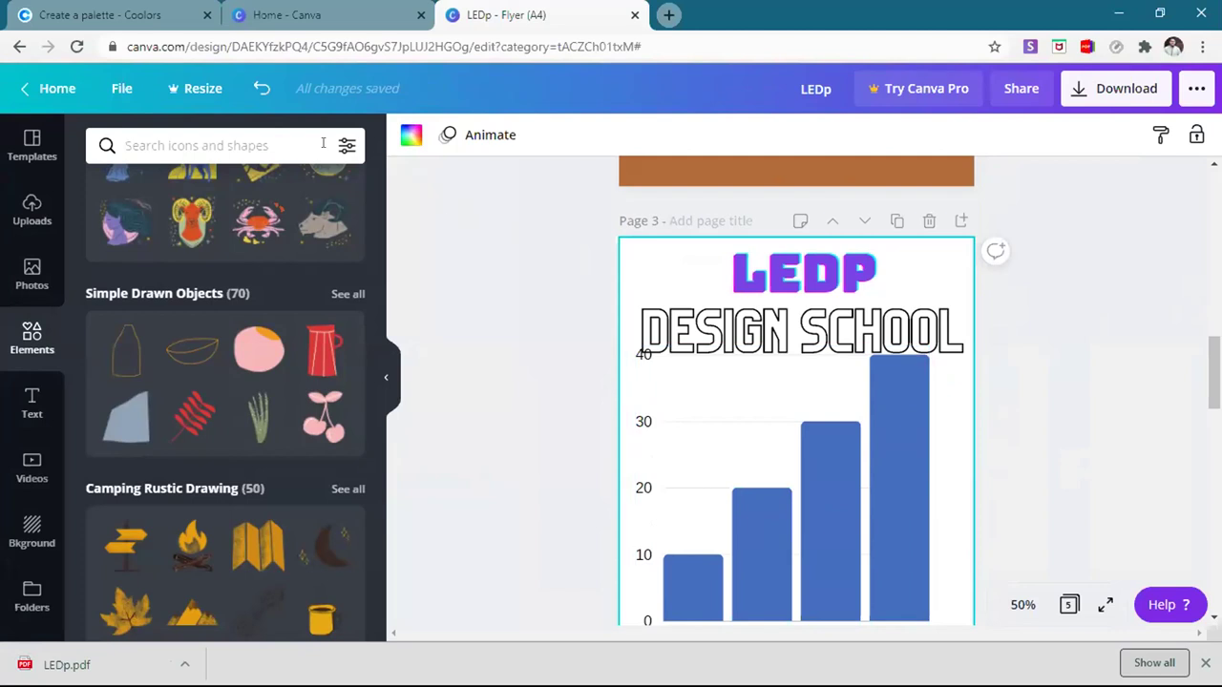
{"action": "left_click", "coordinate": [194, 86]}
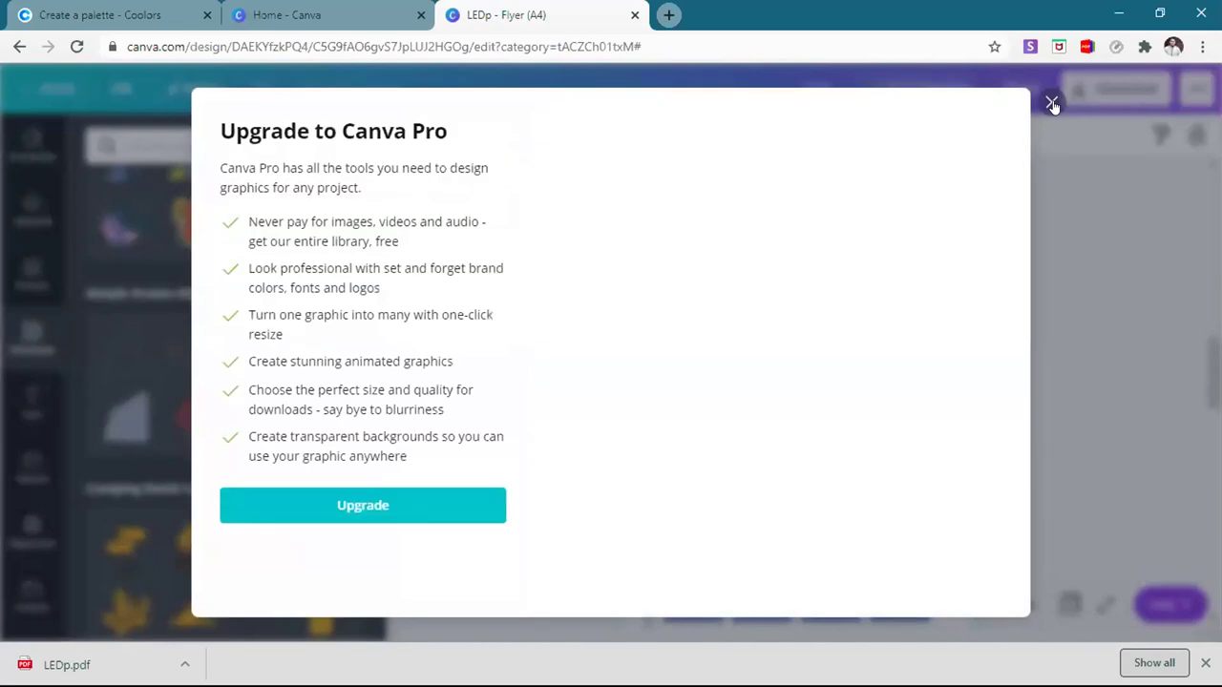
{"action": "left_click", "coordinate": [1051, 102]}
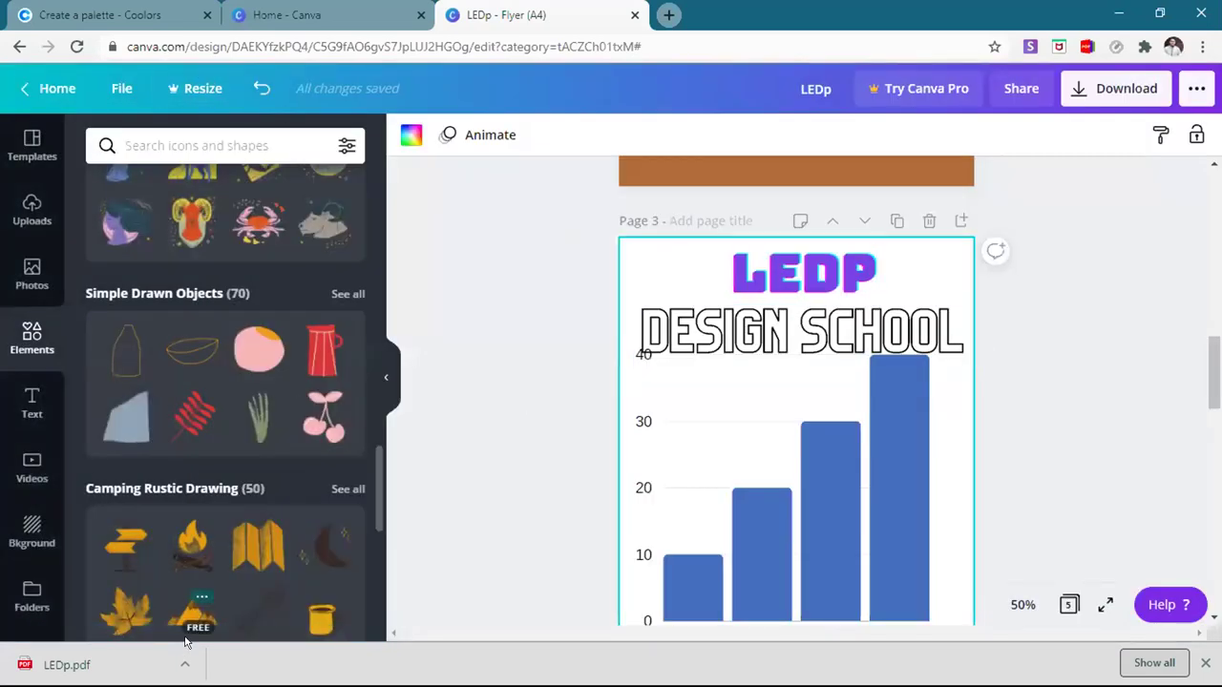
{"action": "left_click", "coordinate": [182, 665]}
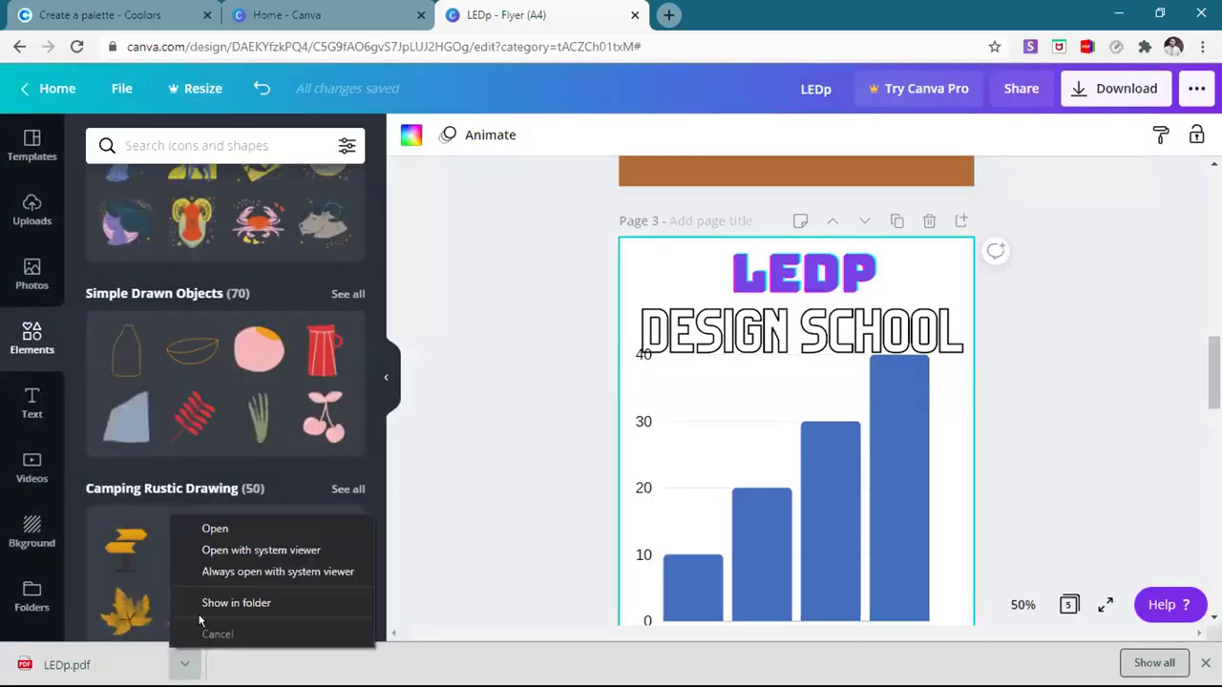
Open LEDp.pdf in Chrome, scroll through its pages, and close the PDF tab.
{"action": "left_click", "coordinate": [216, 528]}
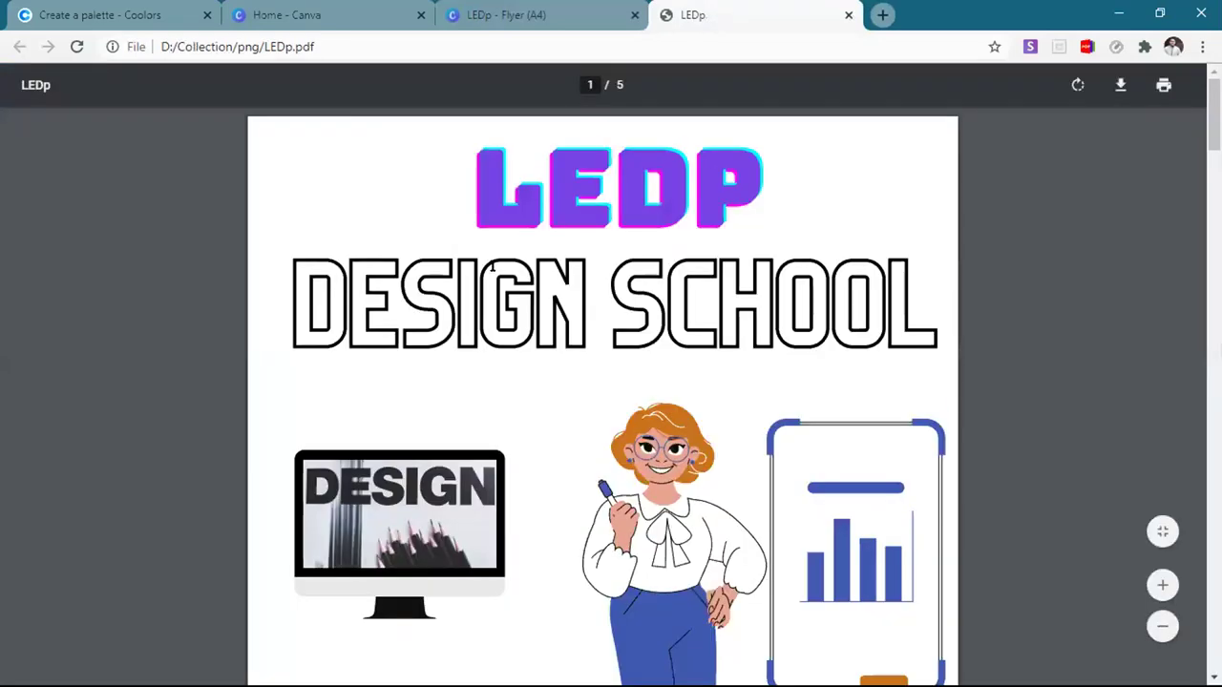
{"action": "scroll", "coordinate": [500, 244], "scroll_direction": "down", "scroll_amount": 10}
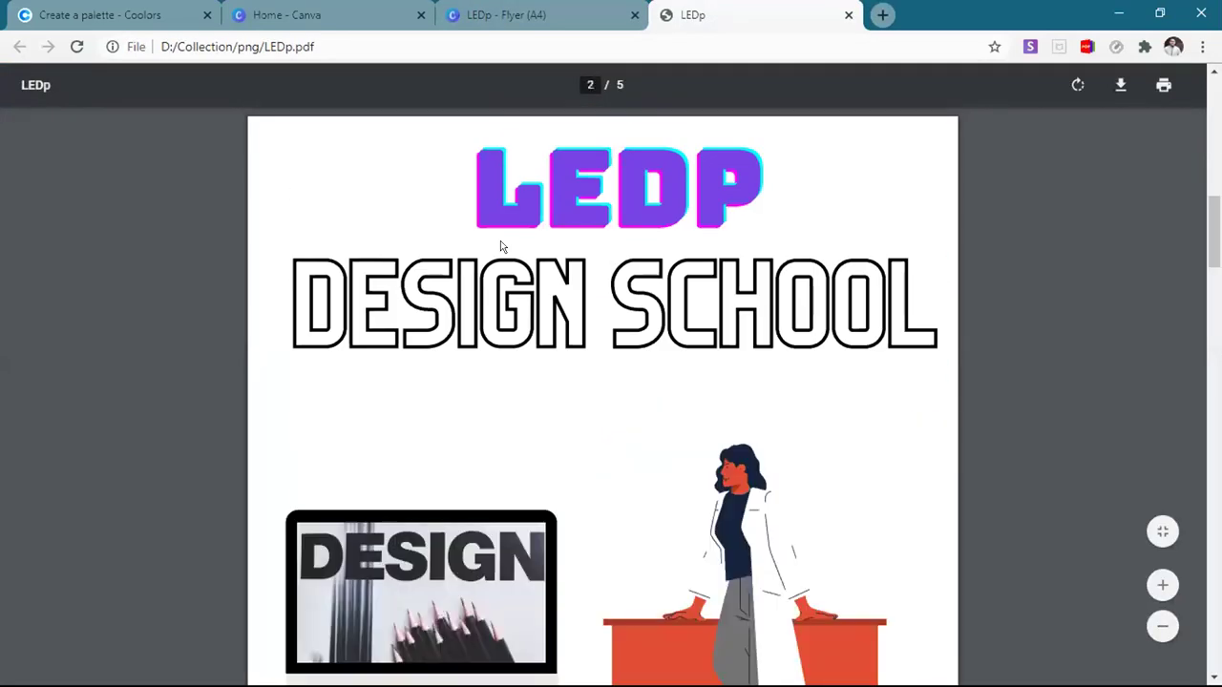
{"action": "scroll", "coordinate": [500, 245], "scroll_direction": "down", "scroll_amount": 20}
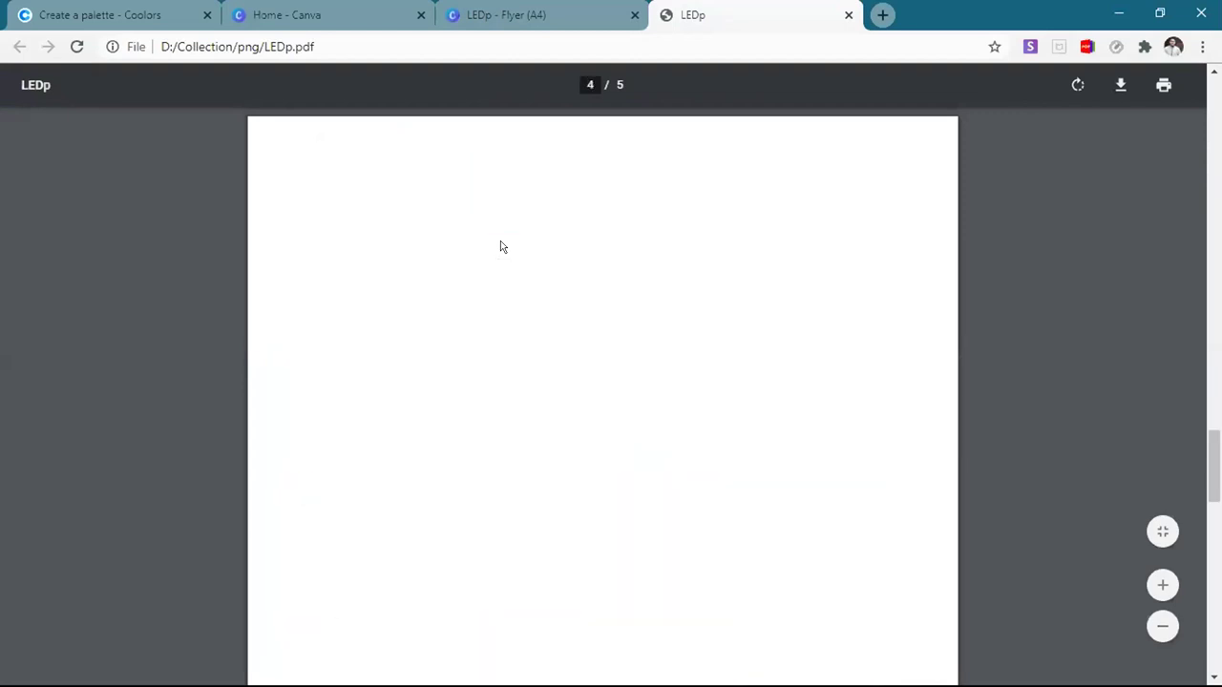
{"action": "scroll", "coordinate": [501, 247], "scroll_direction": "up", "scroll_amount": 20}
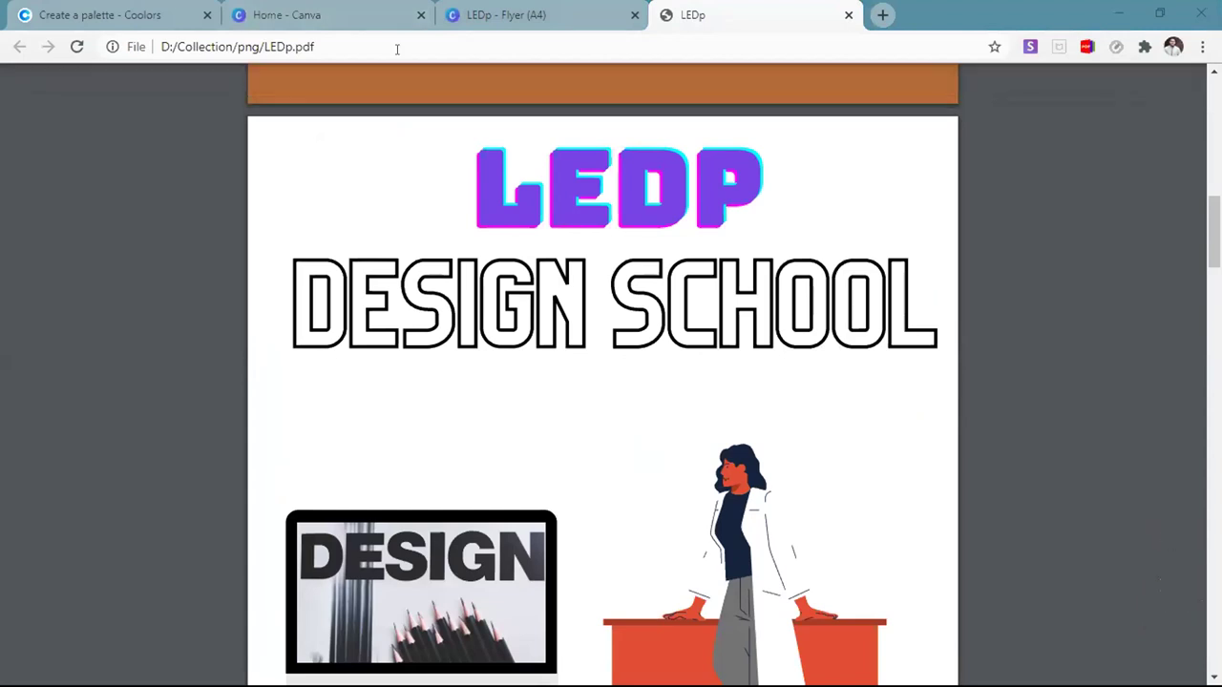
{"action": "left_click", "coordinate": [847, 14]}
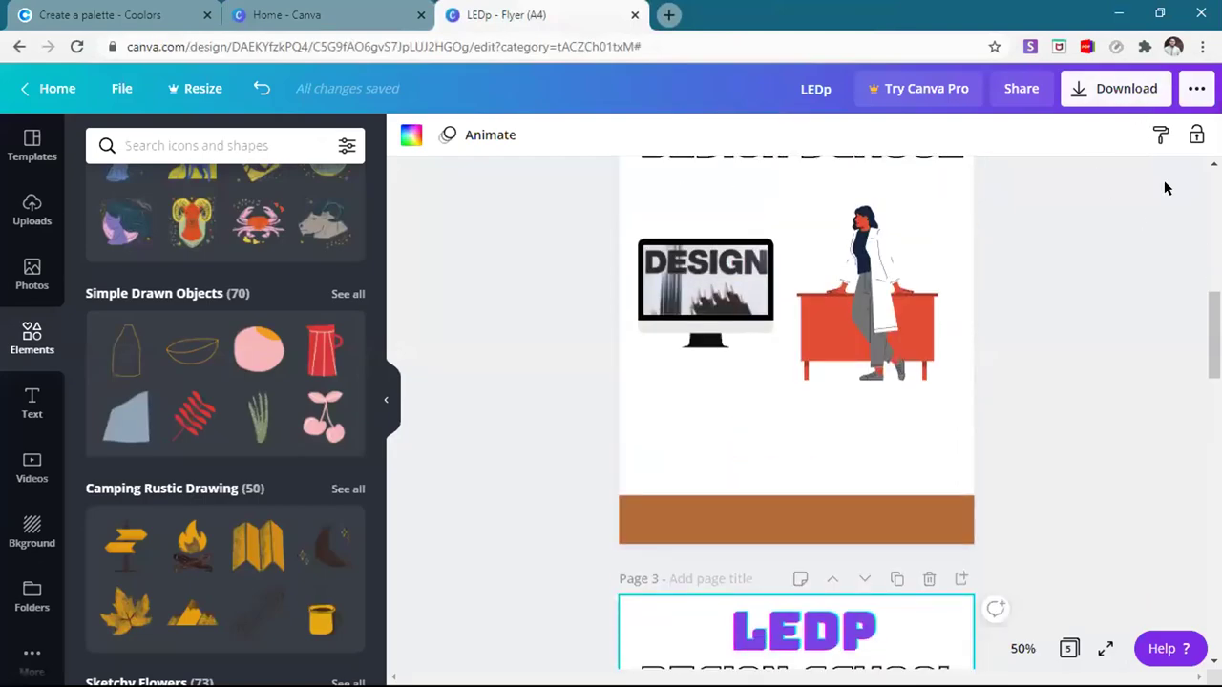
Delete blank pages 5 and 4, leaving three pages, and open the Download settings.
{"action": "scroll", "coordinate": [1083, 318], "scroll_direction": "down", "scroll_amount": 15}
{"action": "scroll", "coordinate": [903, 322], "scroll_direction": "up", "scroll_amount": 10}
{"action": "scroll", "coordinate": [903, 321], "scroll_direction": "down", "scroll_amount": 9}
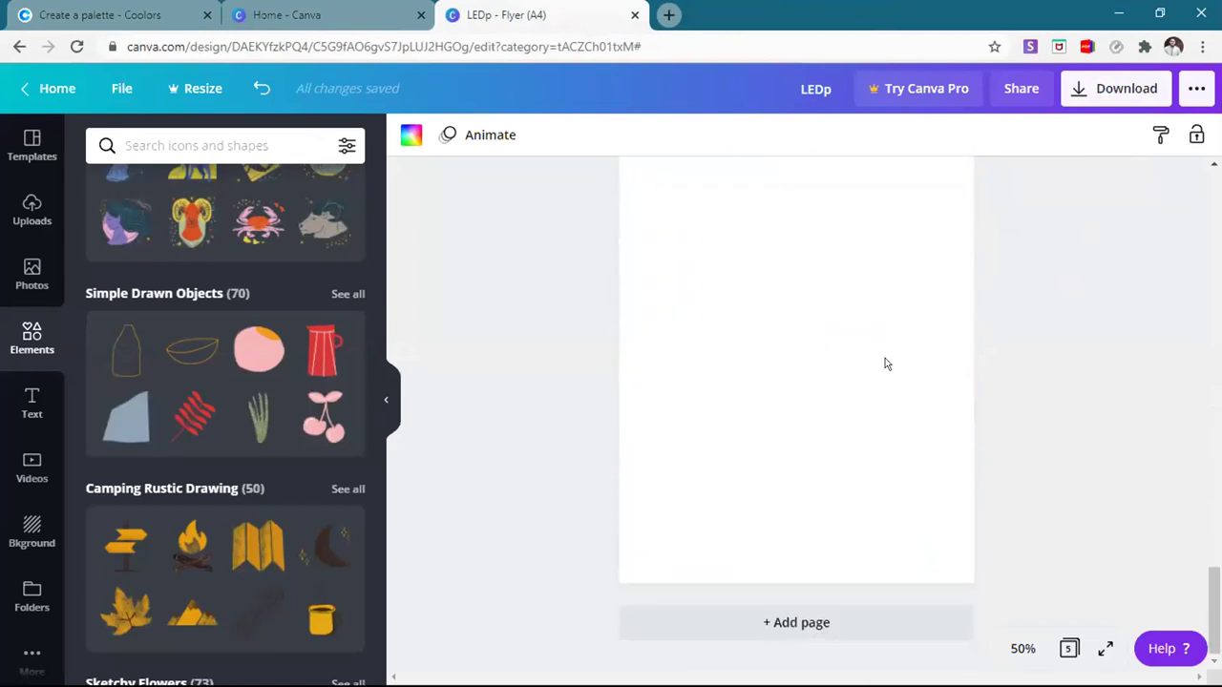
{"action": "scroll", "coordinate": [885, 363], "scroll_direction": "up", "scroll_amount": 5}
{"action": "left_click", "coordinate": [924, 420]}
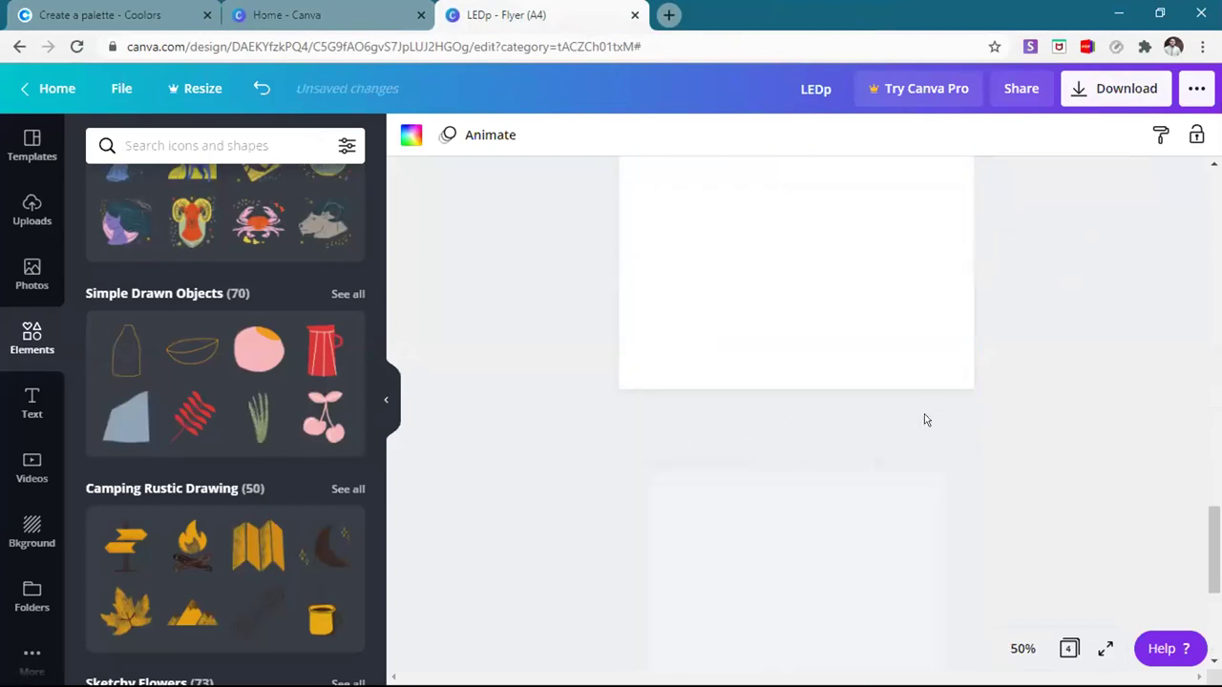
{"action": "scroll", "coordinate": [915, 393], "scroll_direction": "up", "scroll_amount": 3}
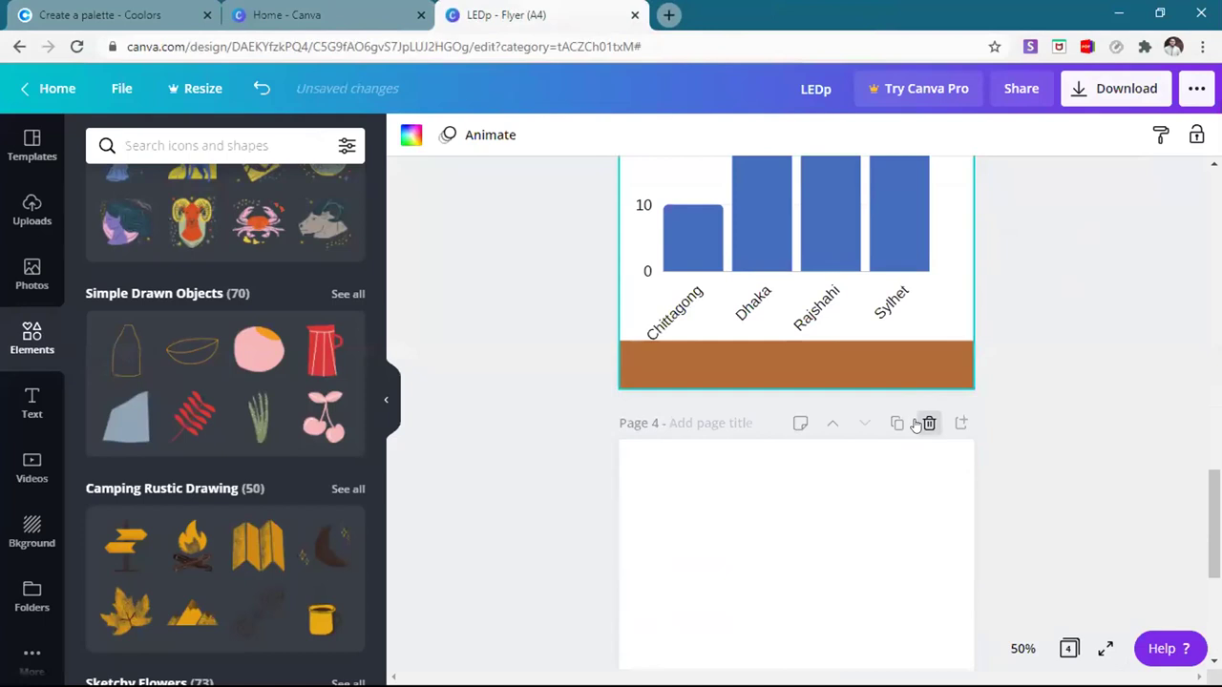
{"action": "left_click", "coordinate": [927, 423]}
{"action": "scroll", "coordinate": [1172, 230], "scroll_direction": "up", "scroll_amount": 4}
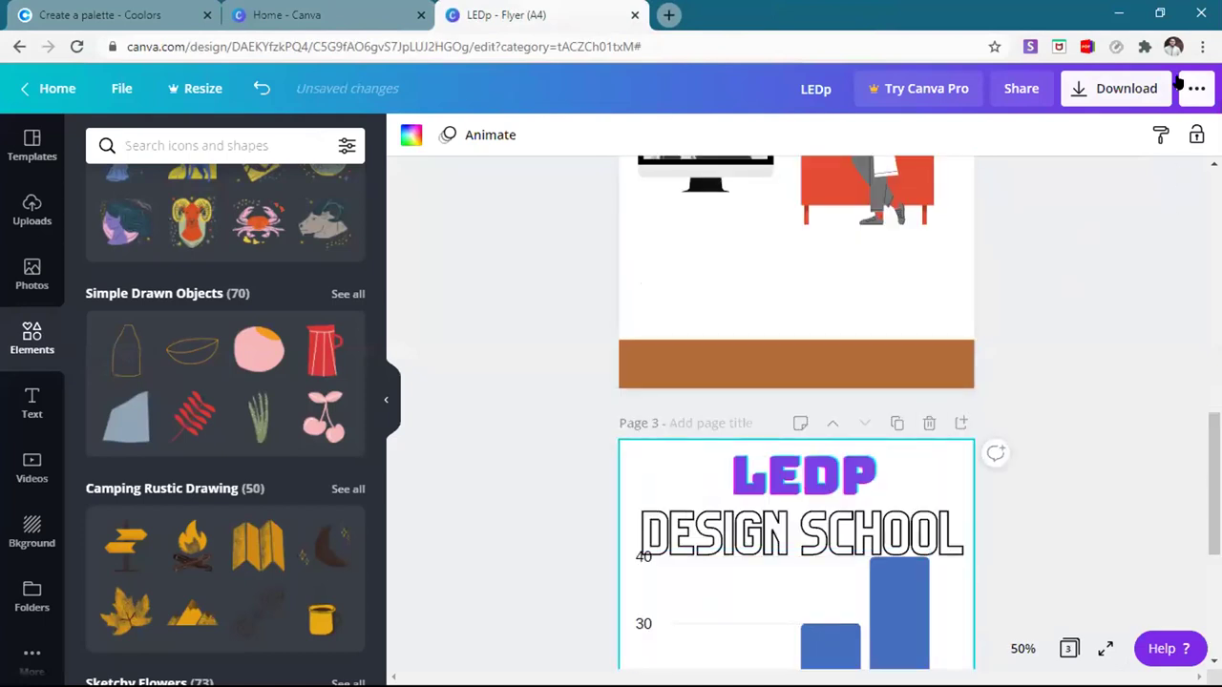
{"action": "left_click", "coordinate": [1142, 89]}
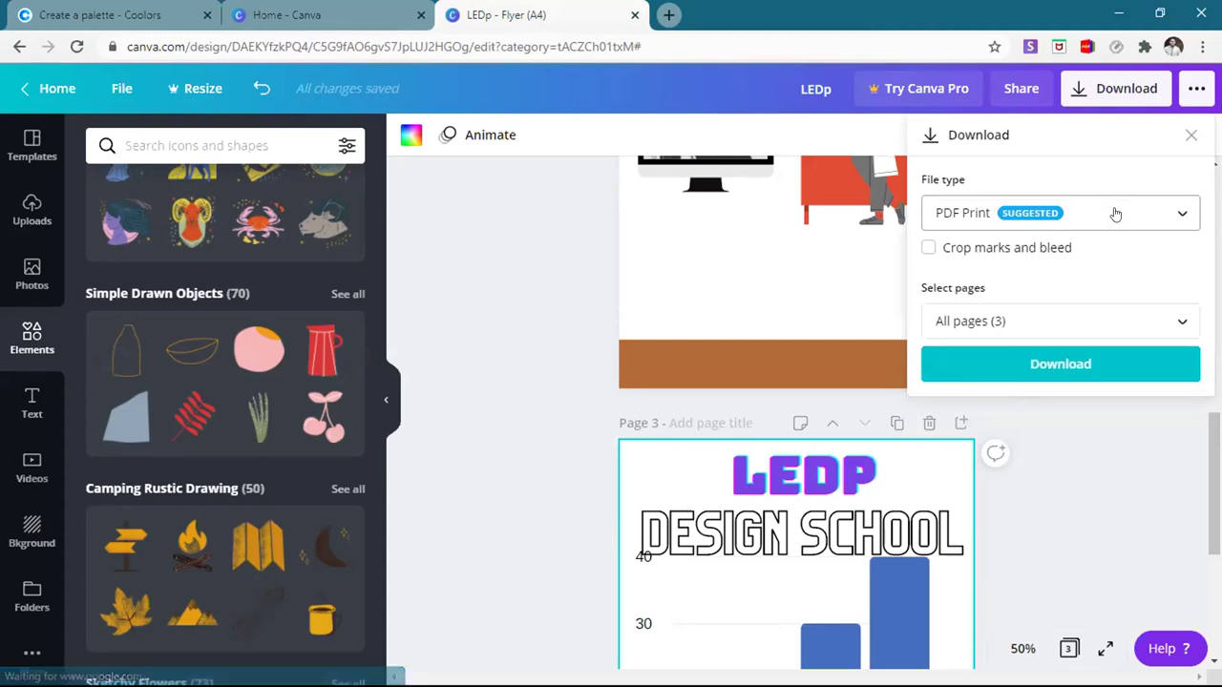
Set the download file type to PNG with only page 3 selected, and start the download.
{"action": "left_click", "coordinate": [1114, 213]}
{"action": "scroll", "coordinate": [1088, 205], "scroll_direction": "up", "scroll_amount": 1}
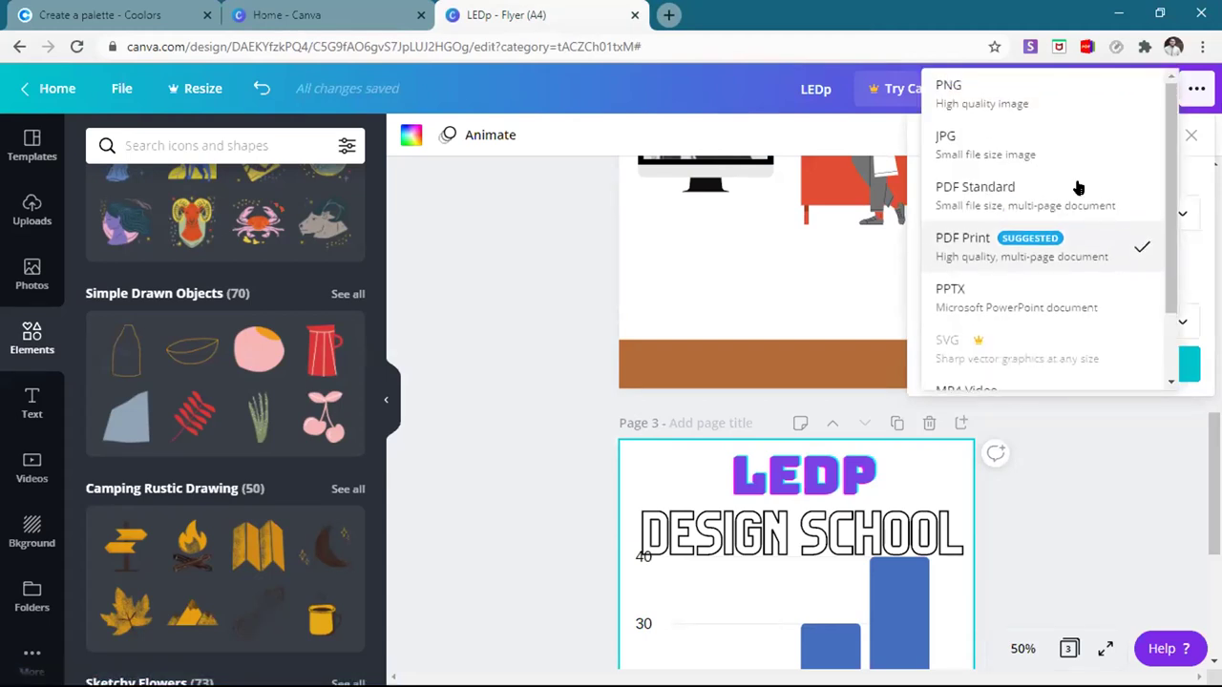
{"action": "left_click", "coordinate": [999, 105]}
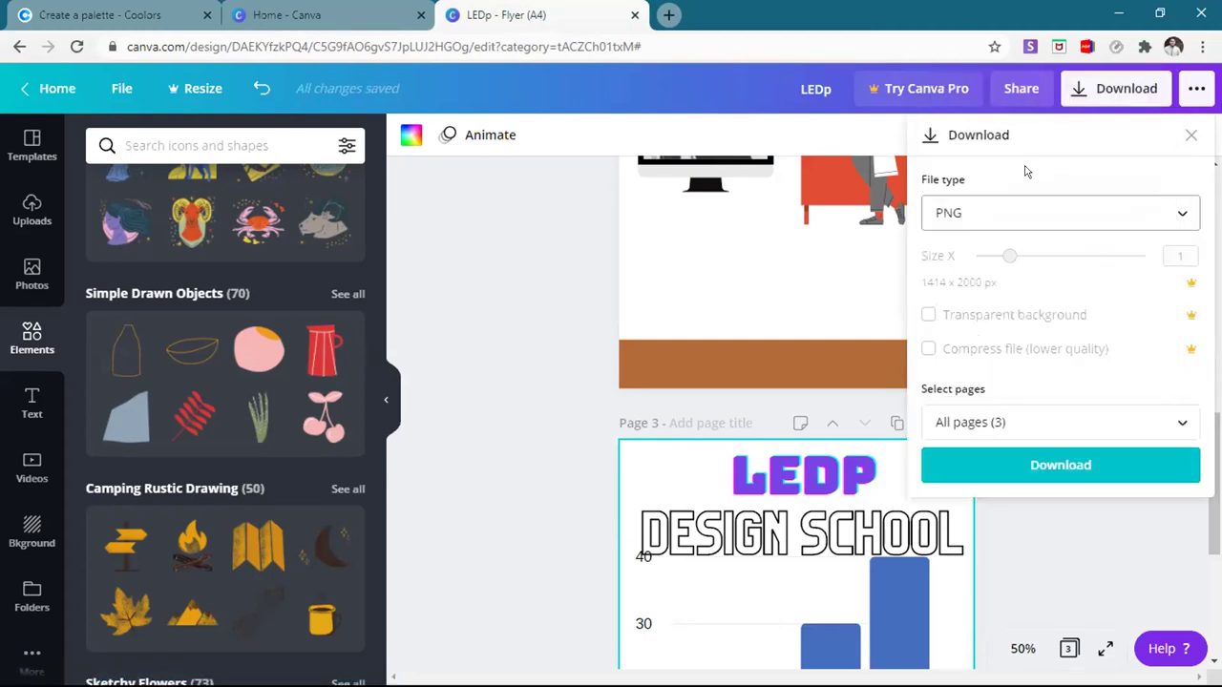
{"action": "left_click", "coordinate": [1038, 421]}
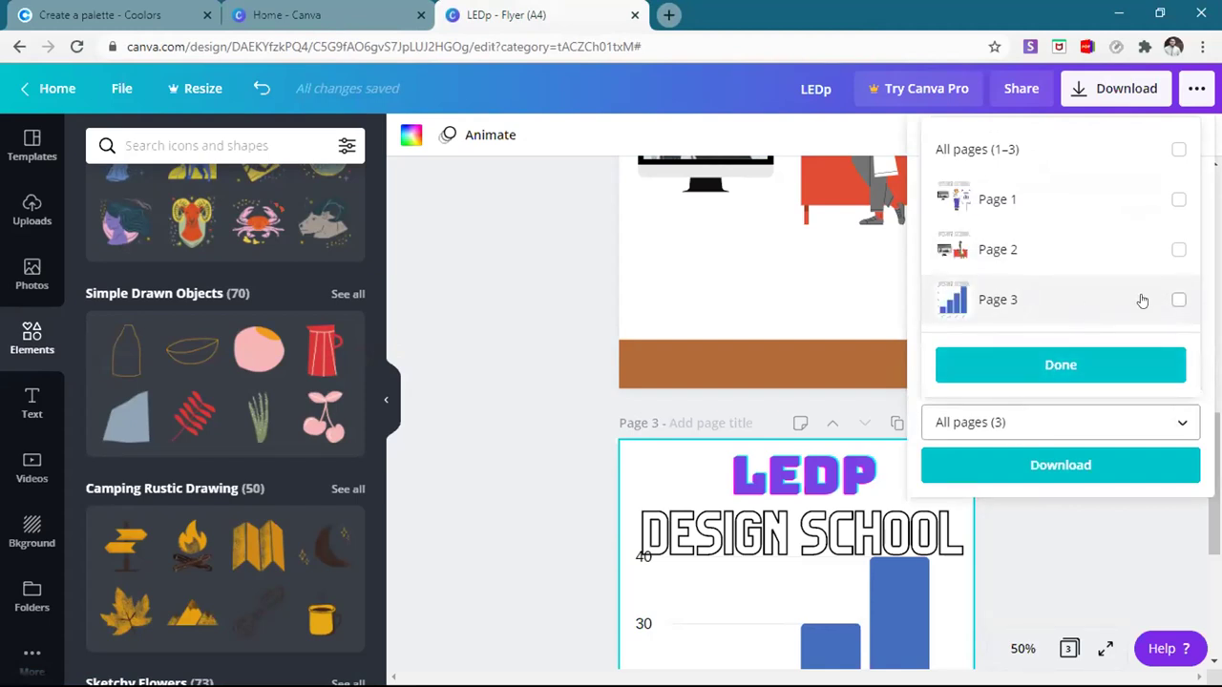
{"action": "left_click", "coordinate": [1179, 299]}
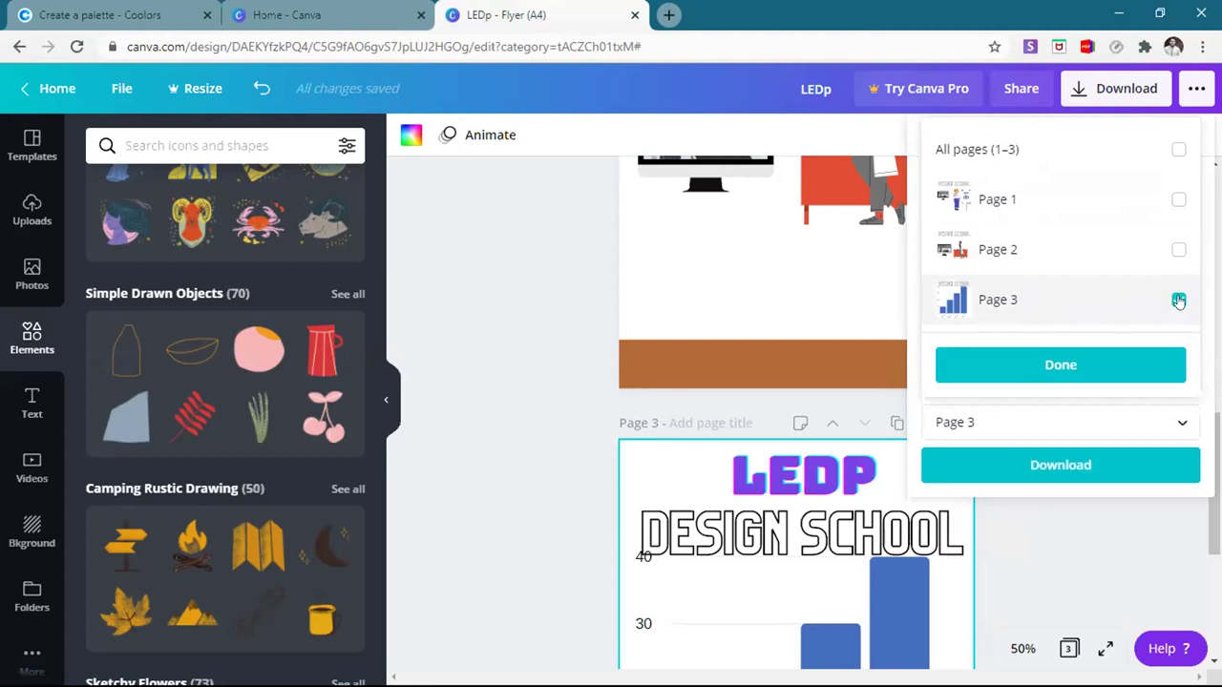
{"action": "left_click", "coordinate": [1110, 467]}
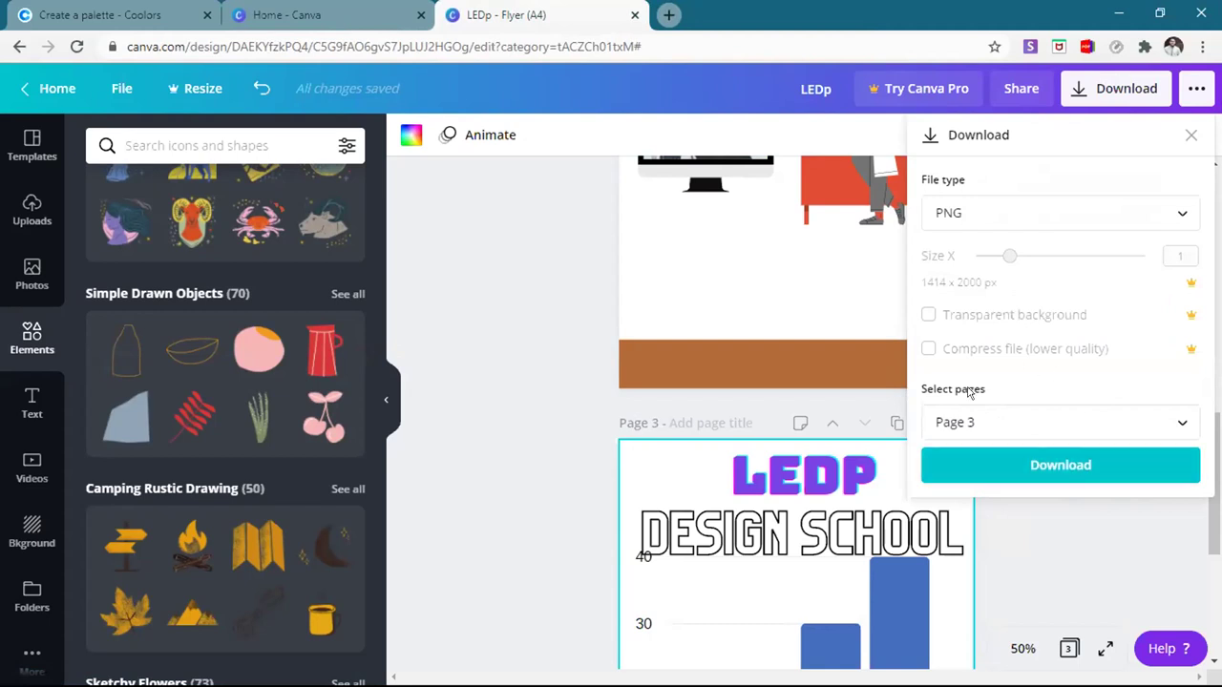
{"action": "left_click", "coordinate": [1110, 462]}
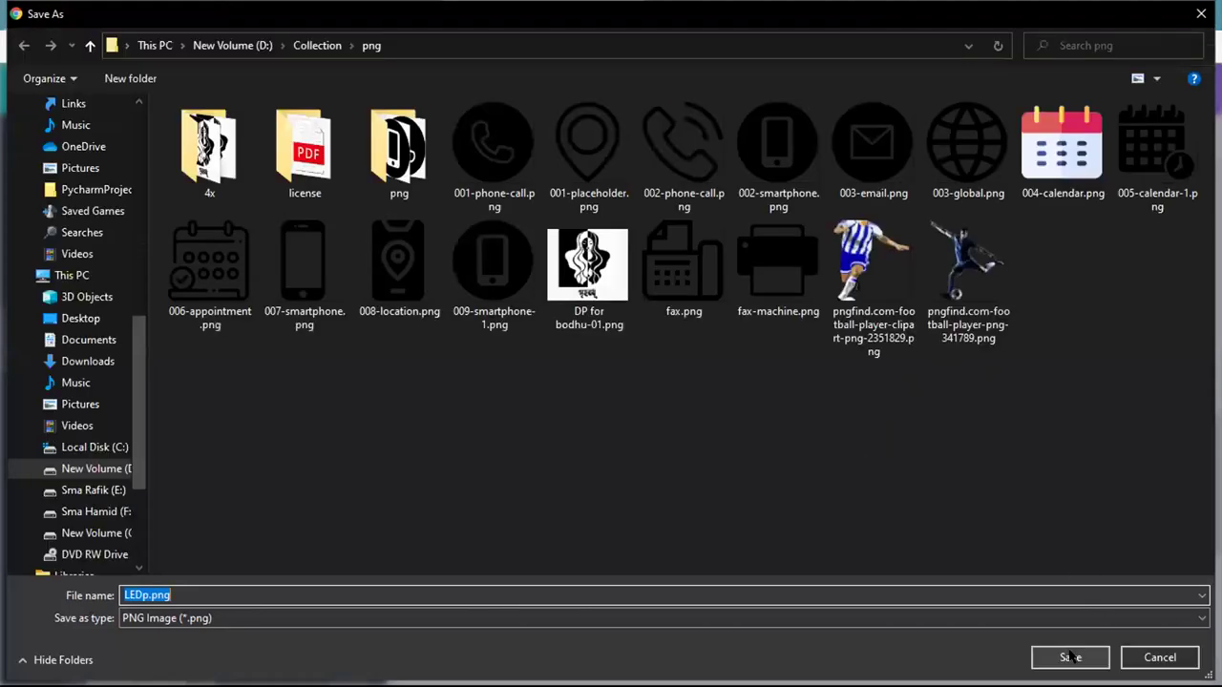
Save the export as LEDp.png, open it from the downloads bar, and dismiss the success message.
{"action": "left_click", "coordinate": [1070, 657]}
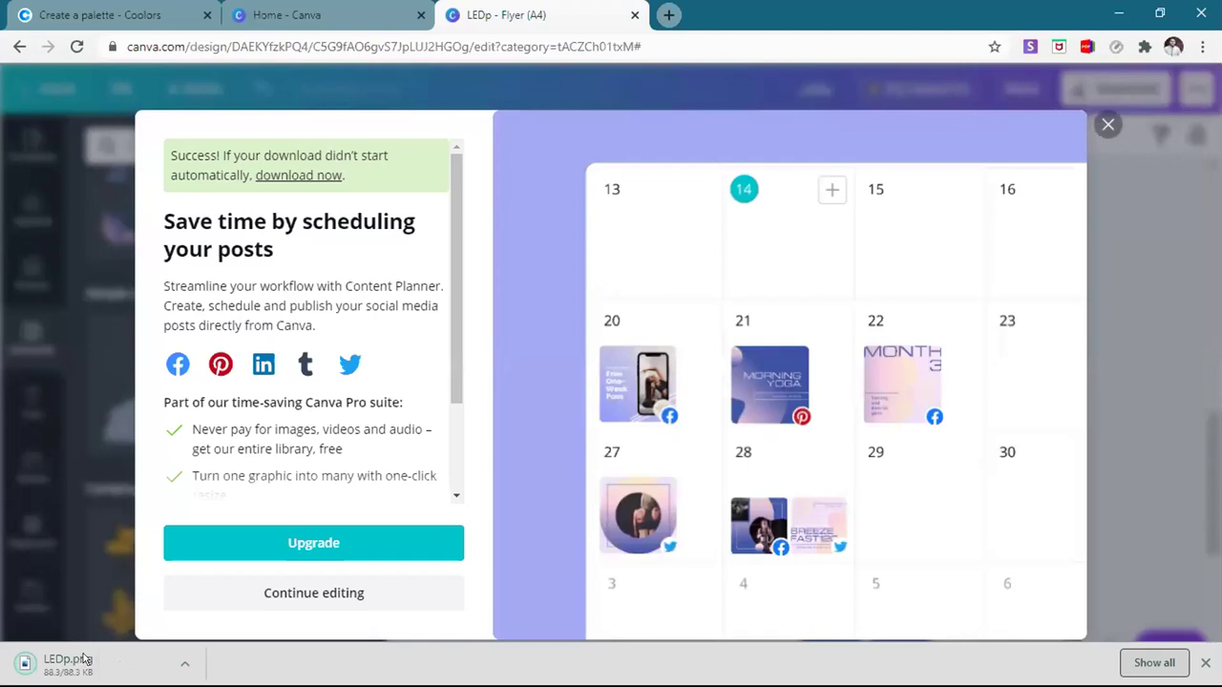
{"action": "left_click", "coordinate": [182, 663]}
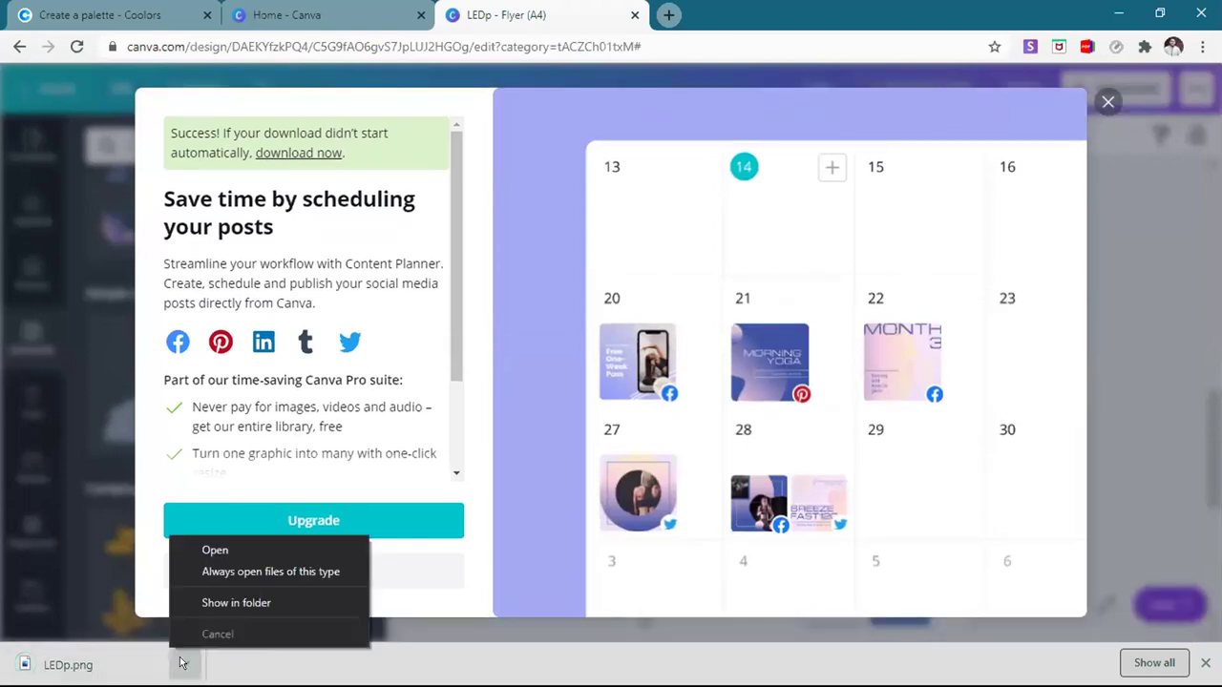
{"action": "left_click", "coordinate": [215, 552]}
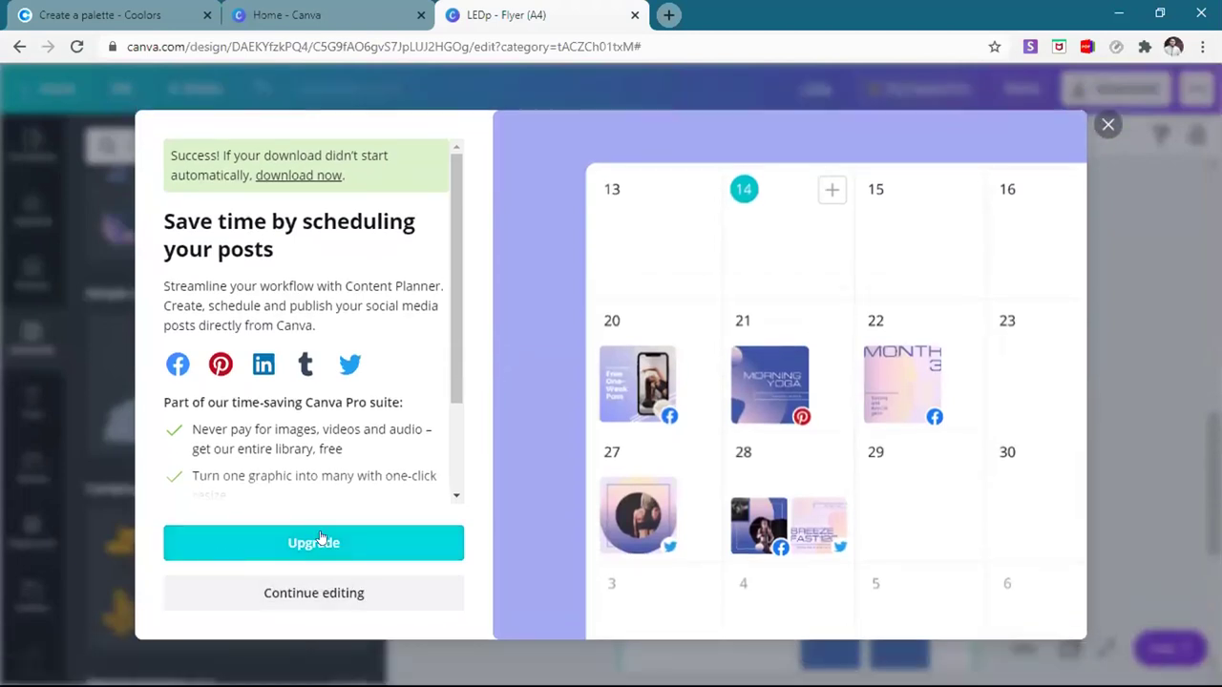
{"action": "left_click", "coordinate": [1107, 128]}
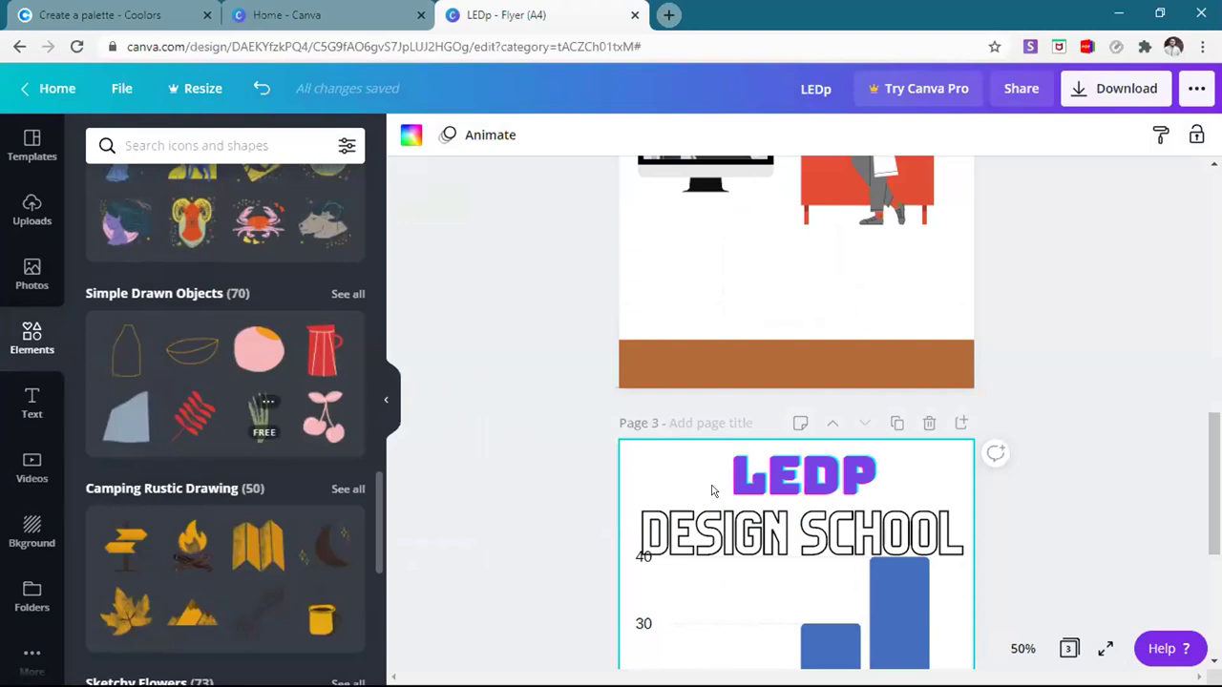
Review the flyer, check the Share menu, then show the uploaded images library.
{"action": "scroll", "coordinate": [181, 438], "scroll_direction": "up", "scroll_amount": 5}
{"action": "scroll", "coordinate": [725, 460], "scroll_direction": "down", "scroll_amount": 2}
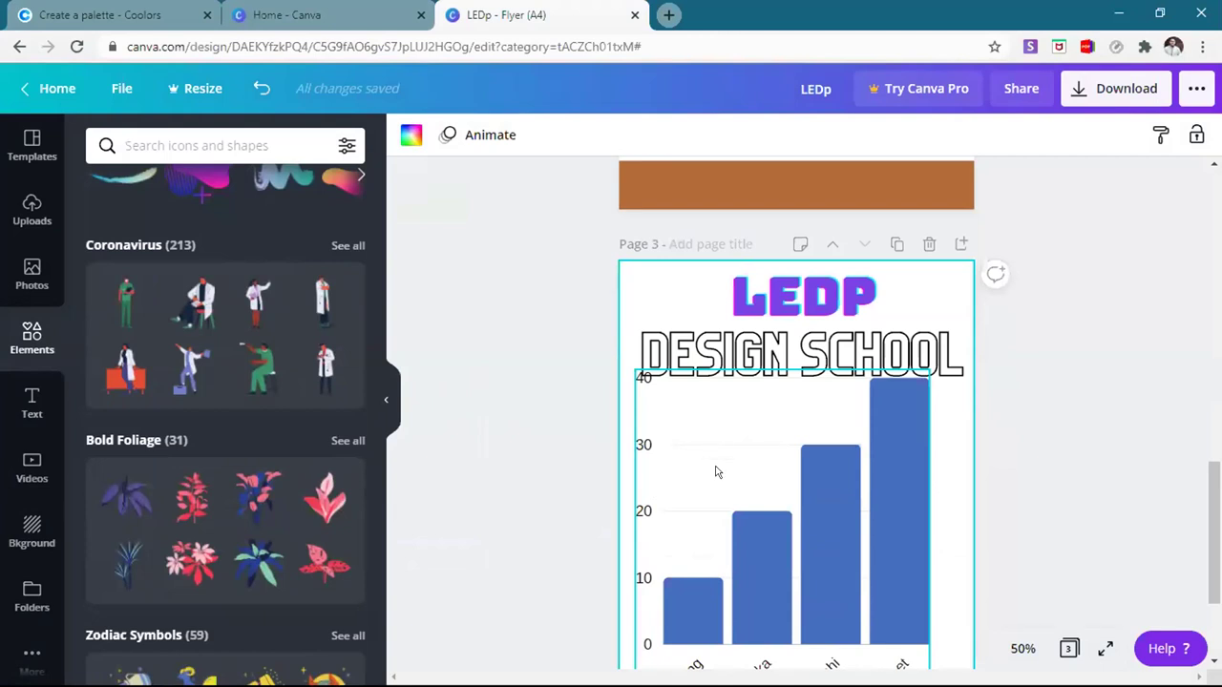
{"action": "scroll", "coordinate": [774, 478], "scroll_direction": "up", "scroll_amount": 10}
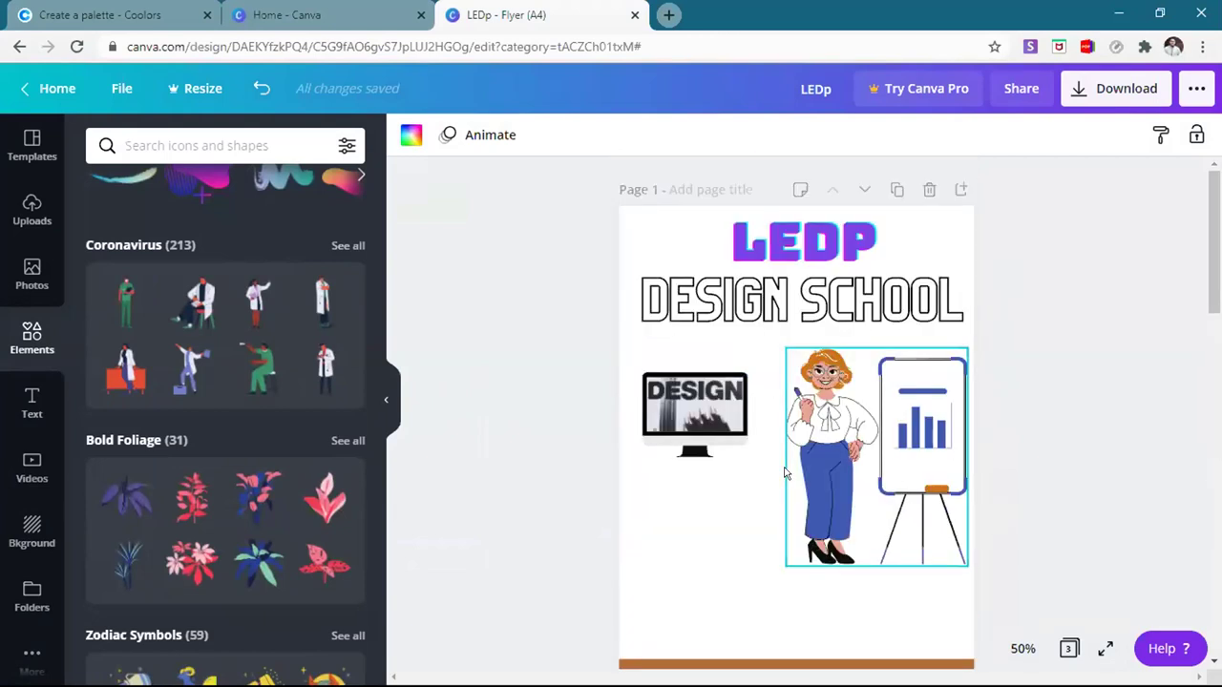
{"action": "scroll", "coordinate": [785, 473], "scroll_direction": "down", "scroll_amount": 2}
{"action": "scroll", "coordinate": [223, 482], "scroll_direction": "up", "scroll_amount": 4}
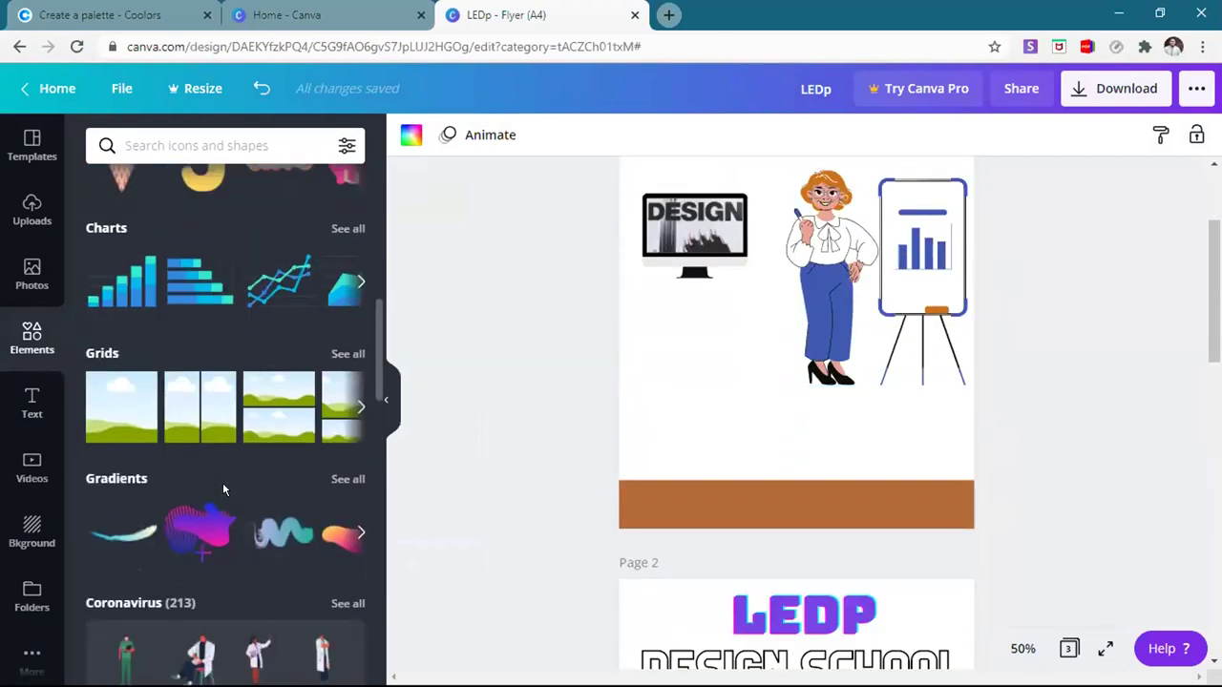
{"action": "scroll", "coordinate": [222, 482], "scroll_direction": "up", "scroll_amount": 5}
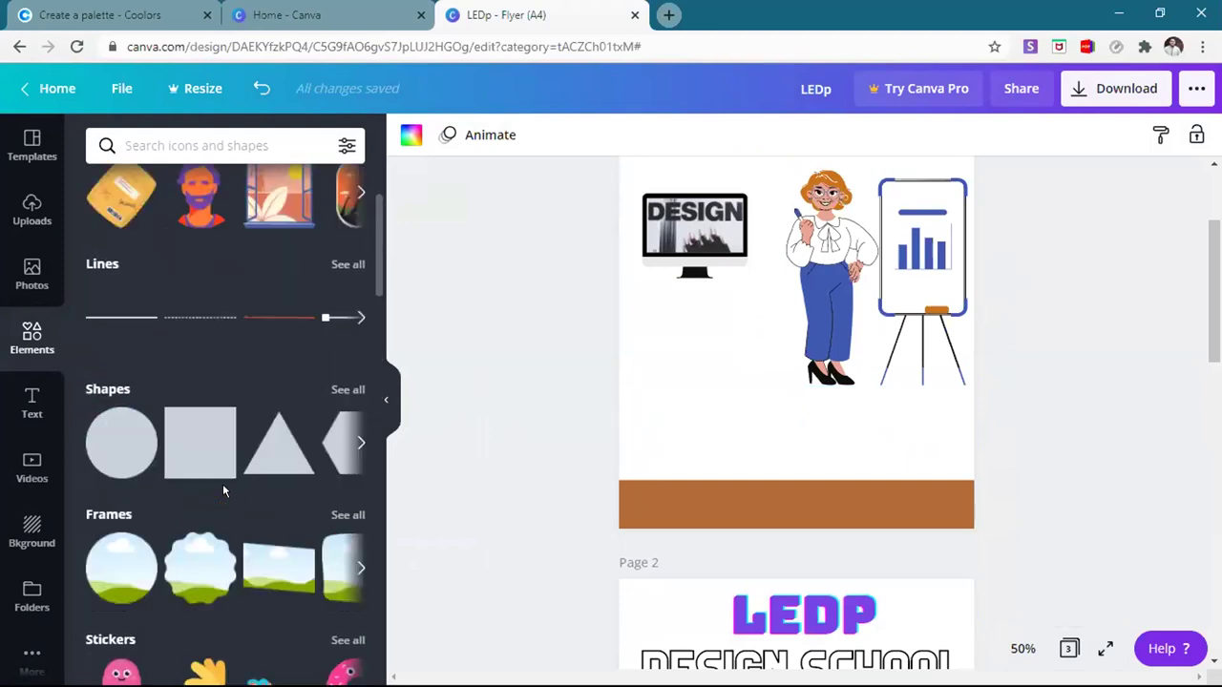
{"action": "scroll", "coordinate": [222, 484], "scroll_direction": "up", "scroll_amount": 2}
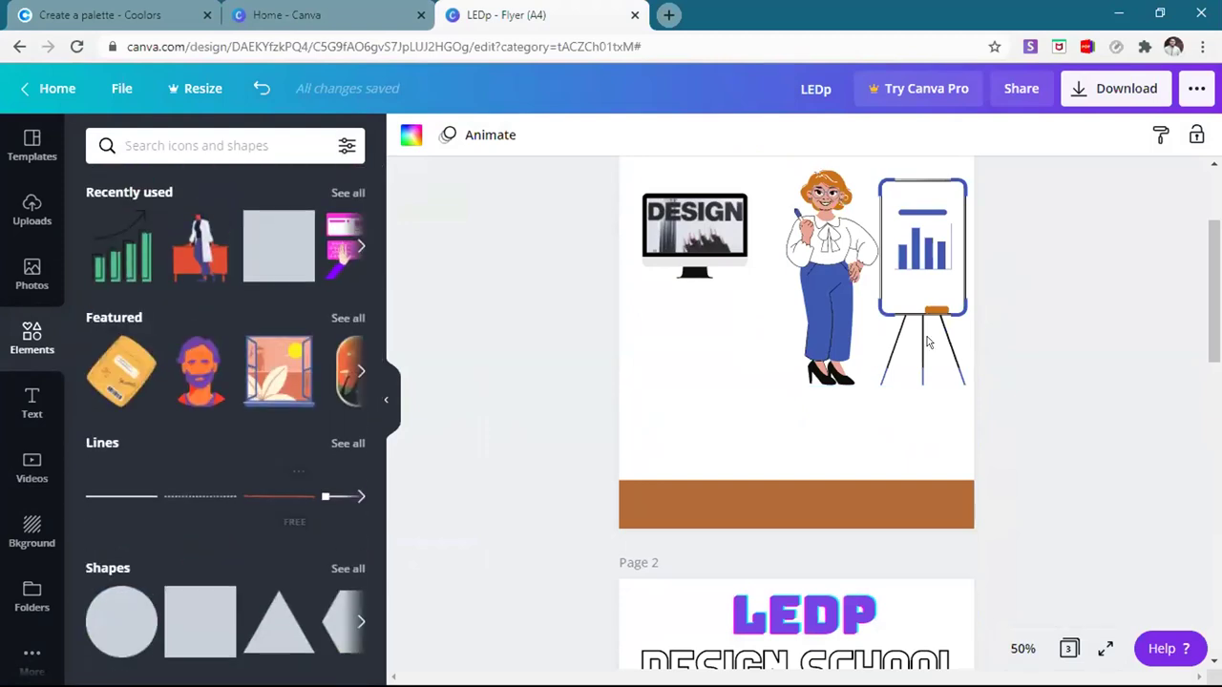
{"action": "scroll", "coordinate": [927, 342], "scroll_direction": "down", "scroll_amount": 7}
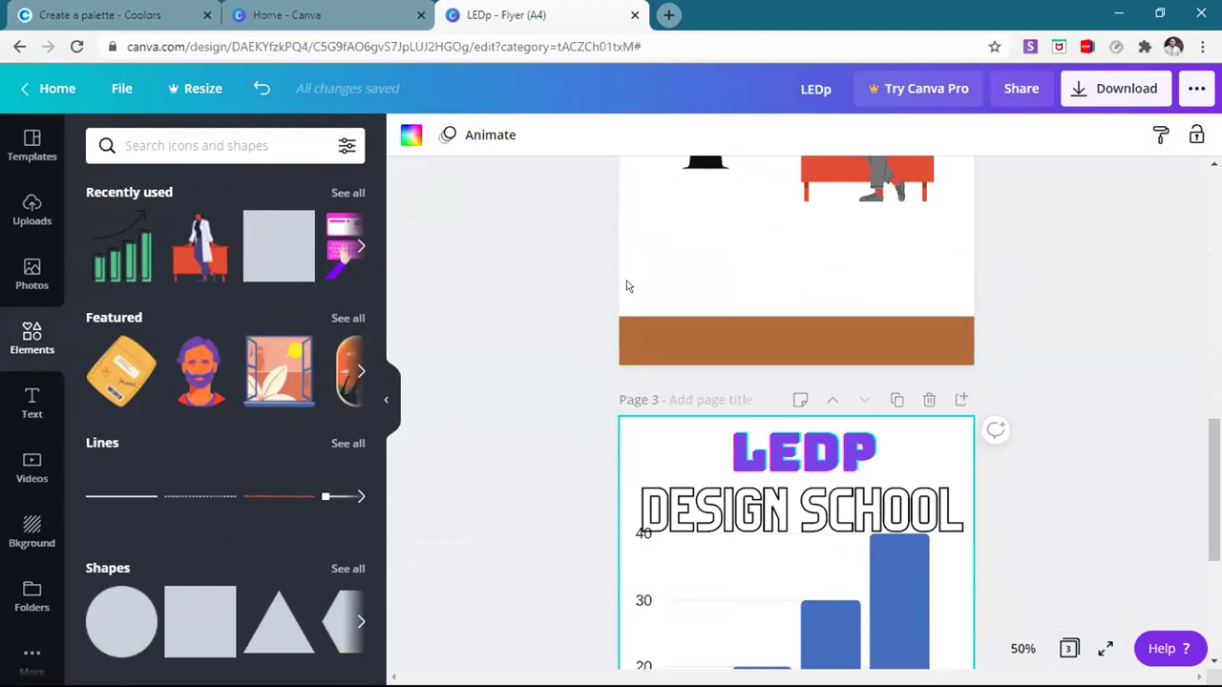
{"action": "scroll", "coordinate": [668, 300], "scroll_direction": "up", "scroll_amount": 5}
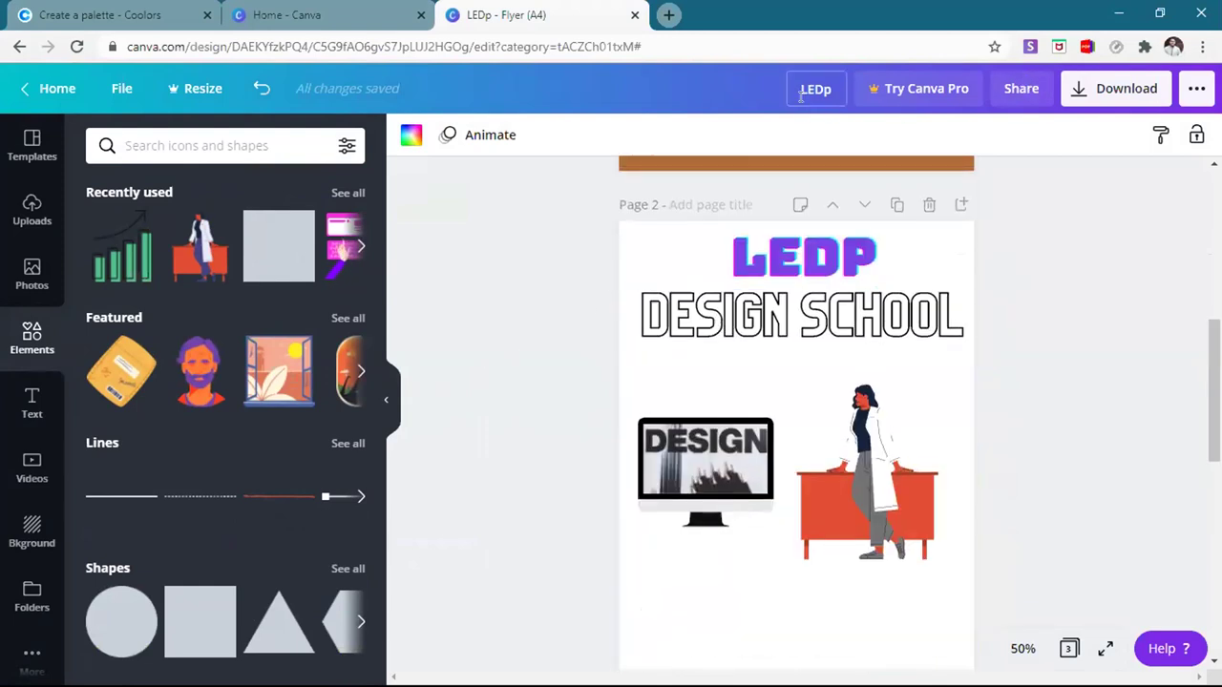
{"action": "scroll", "coordinate": [752, 293], "scroll_direction": "up", "scroll_amount": 4}
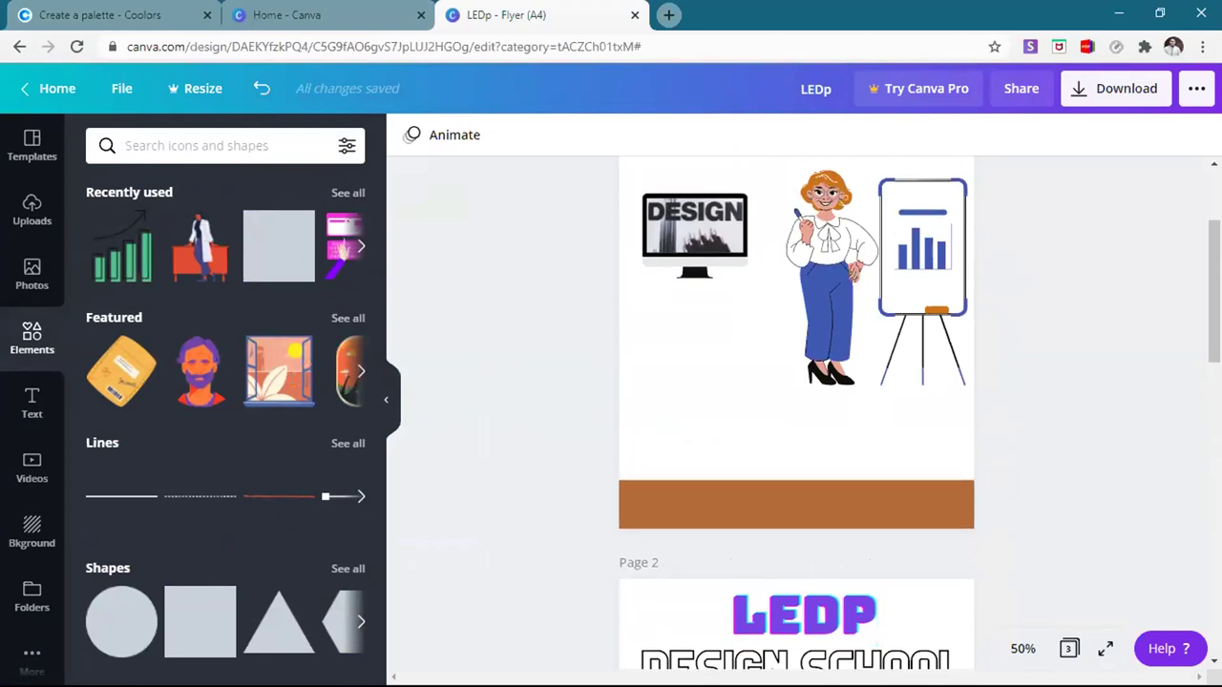
{"action": "left_click", "coordinate": [1196, 88]}
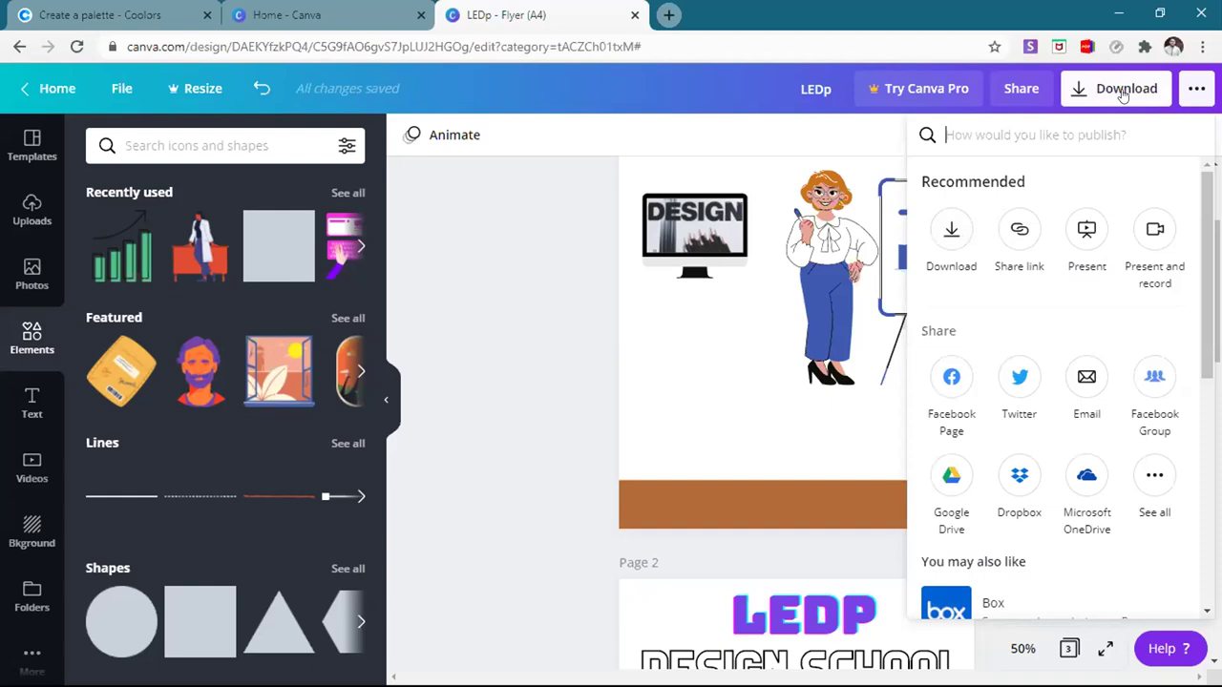
{"action": "left_click", "coordinate": [25, 217]}
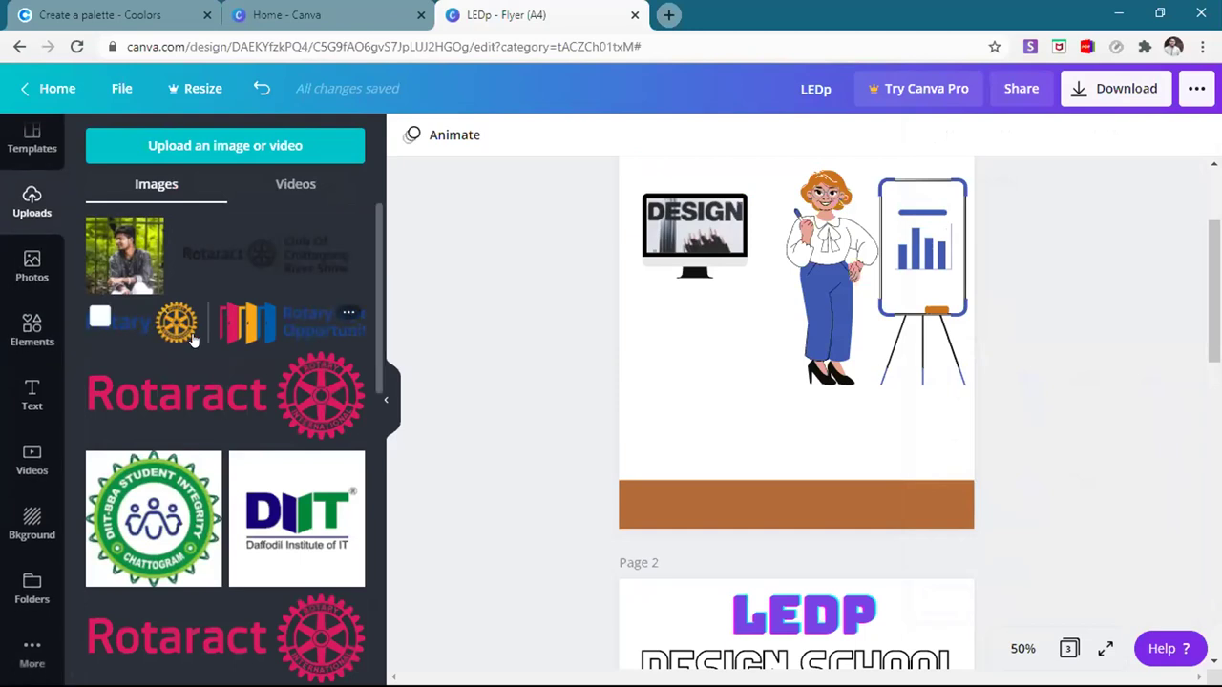
Place the Rotaract logo below the woman on page 1 and shrink it to about 63.5 by 21.
{"action": "scroll", "coordinate": [186, 353], "scroll_direction": "down", "scroll_amount": 5}
{"action": "scroll", "coordinate": [237, 395], "scroll_direction": "up", "scroll_amount": 5}
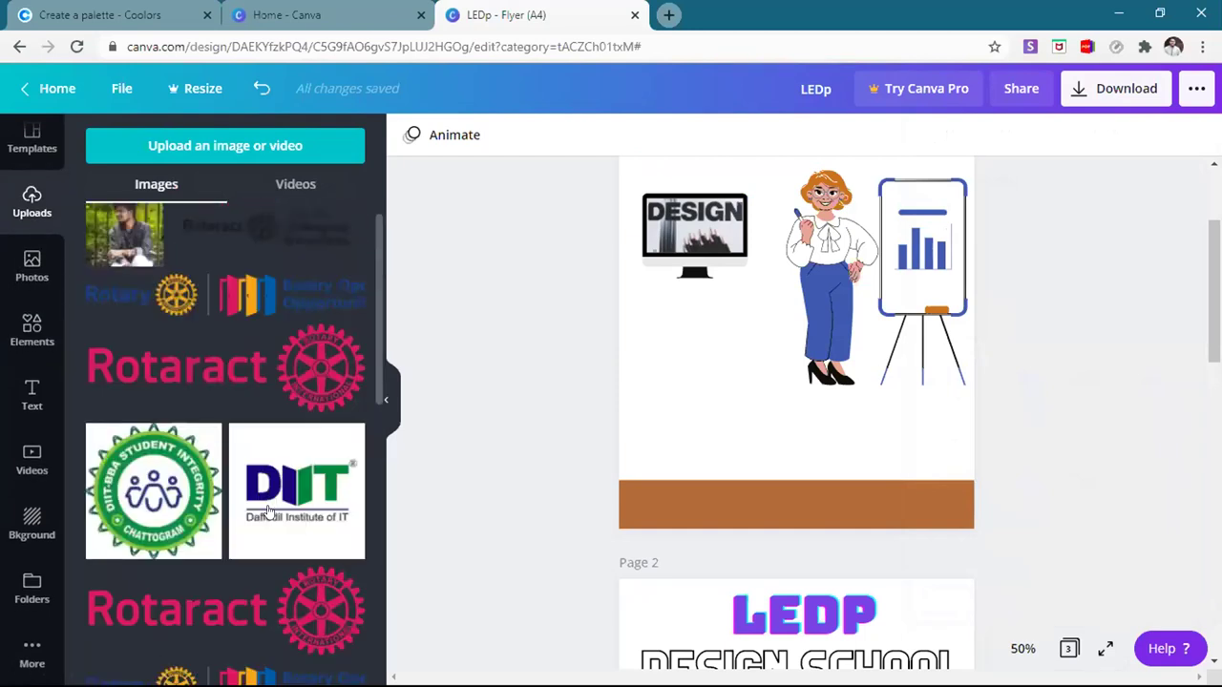
{"action": "scroll", "coordinate": [252, 436], "scroll_direction": "down", "scroll_amount": 2}
{"action": "scroll", "coordinate": [257, 443], "scroll_direction": "up", "scroll_amount": 2}
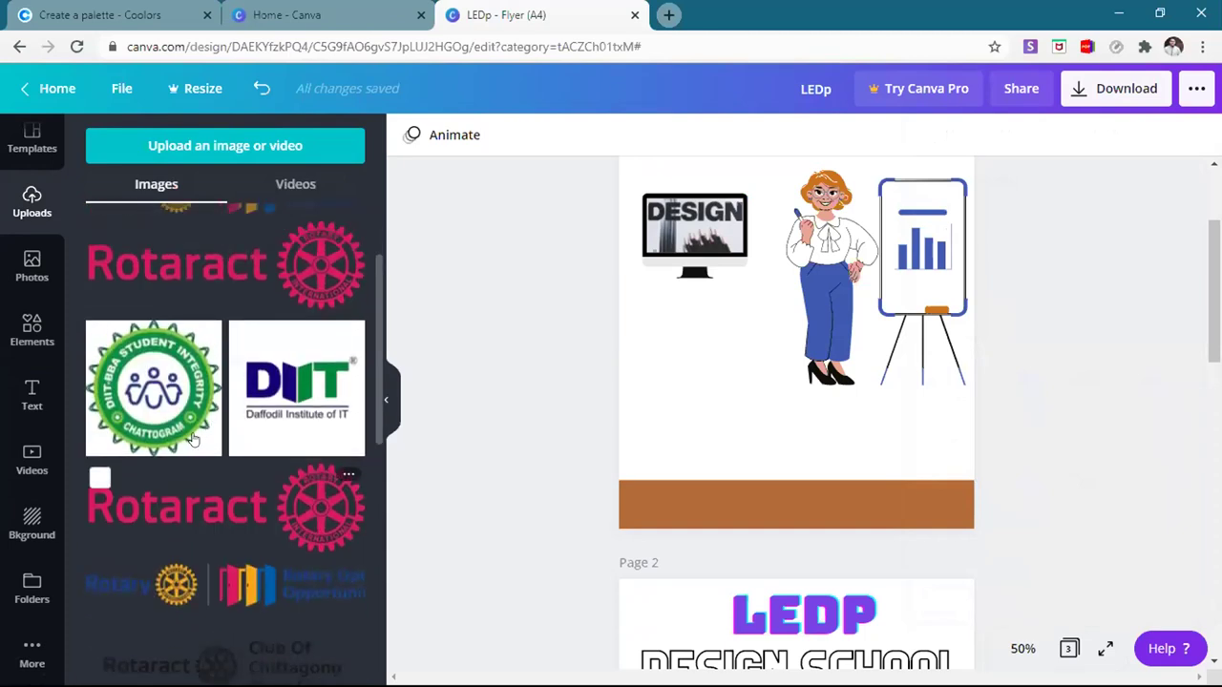
{"action": "scroll", "coordinate": [253, 534], "scroll_direction": "down", "scroll_amount": 2}
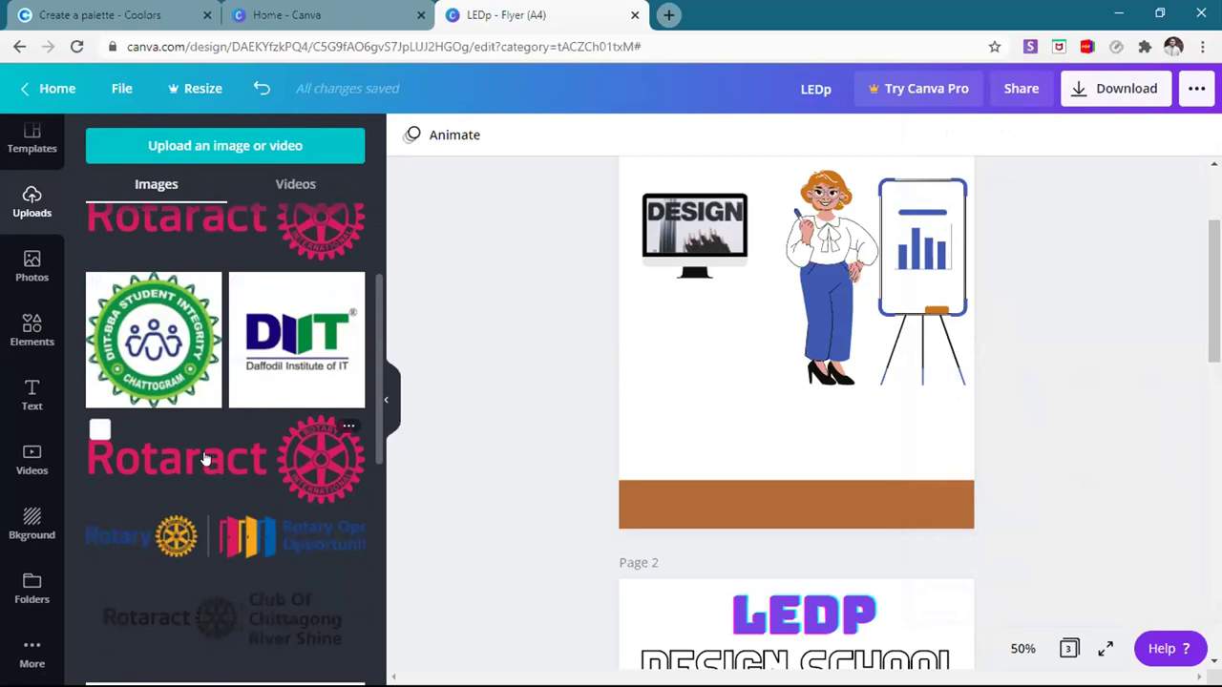
{"action": "left_click_drag", "start_coordinate": [204, 459], "coordinate": [760, 395]}
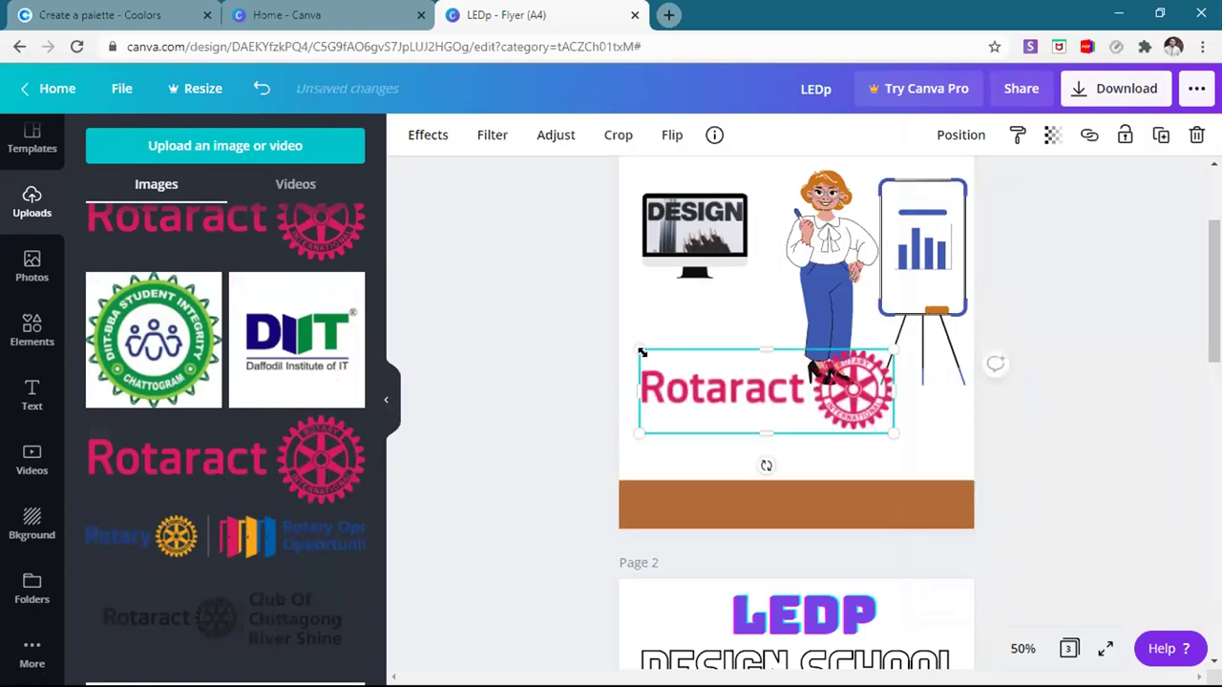
{"action": "left_click_drag", "start_coordinate": [639, 349], "coordinate": [784, 399]}
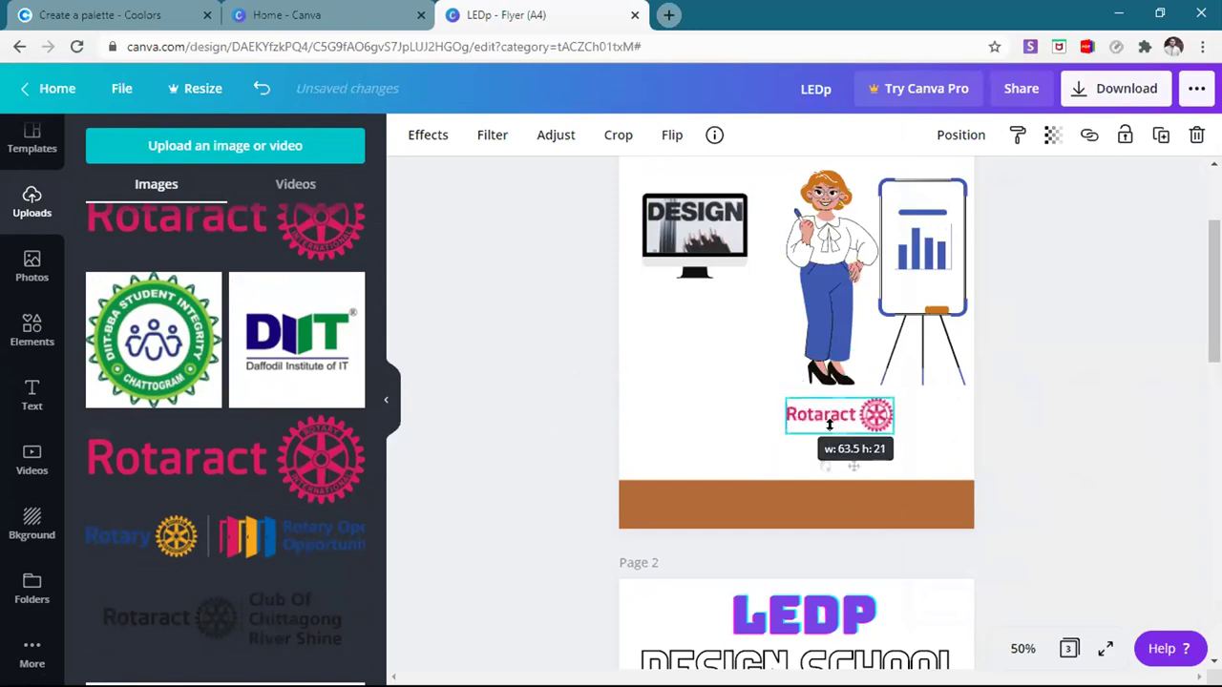
Select the Rotaract logo, nudge it upward, then delete it from page 1.
{"action": "left_click", "coordinate": [955, 410]}
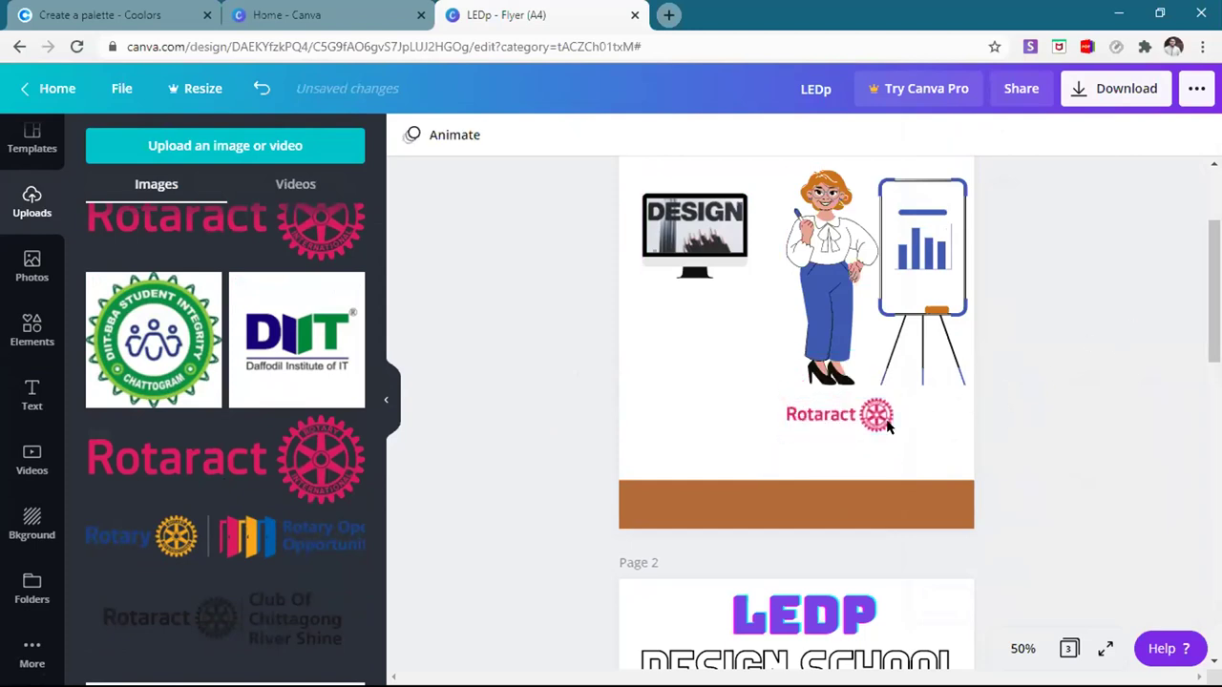
{"action": "left_click", "coordinate": [837, 416]}
{"action": "scroll", "coordinate": [838, 500], "scroll_direction": "up", "scroll_amount": 2}
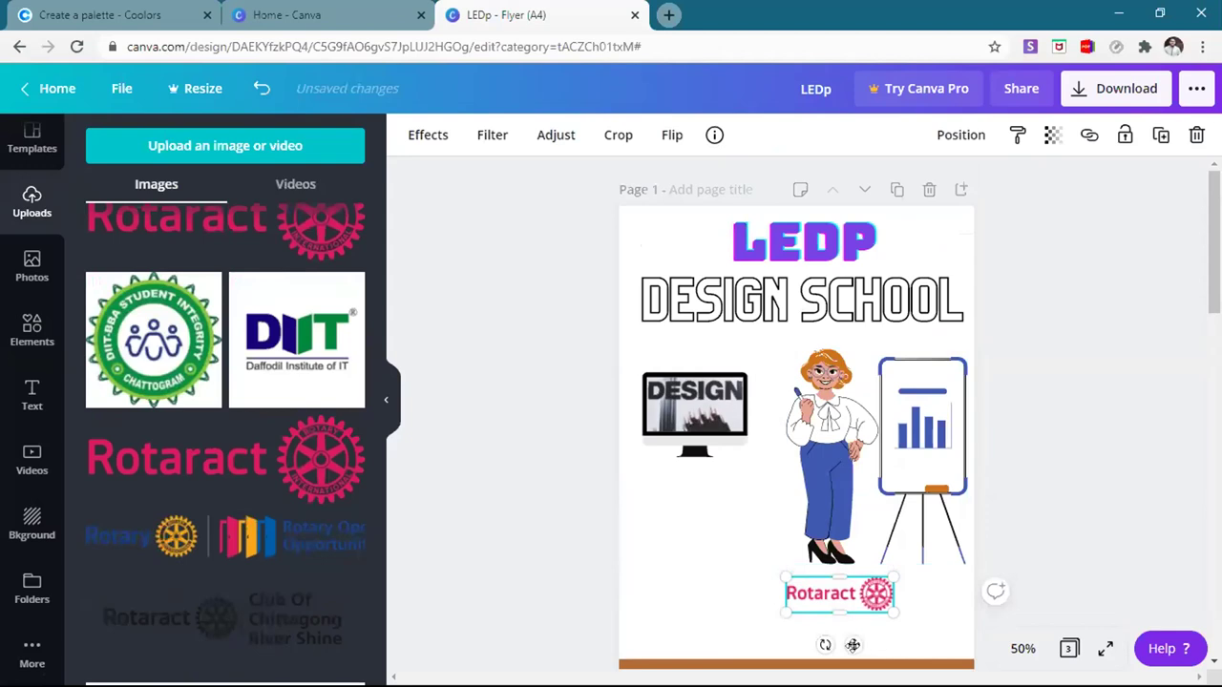
{"action": "left_click_drag", "start_coordinate": [854, 645], "coordinate": [712, 555]}
{"action": "key", "text": "Delete"}
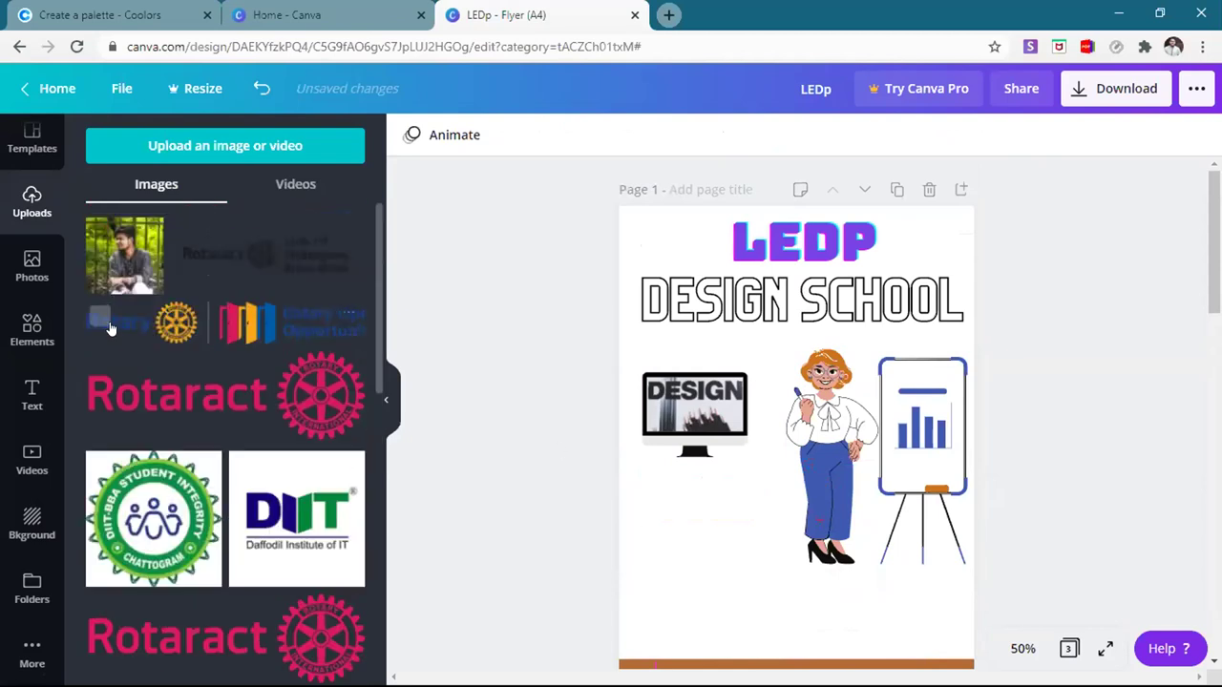
{"action": "scroll", "coordinate": [8, 276], "scroll_direction": "up", "scroll_amount": 1}
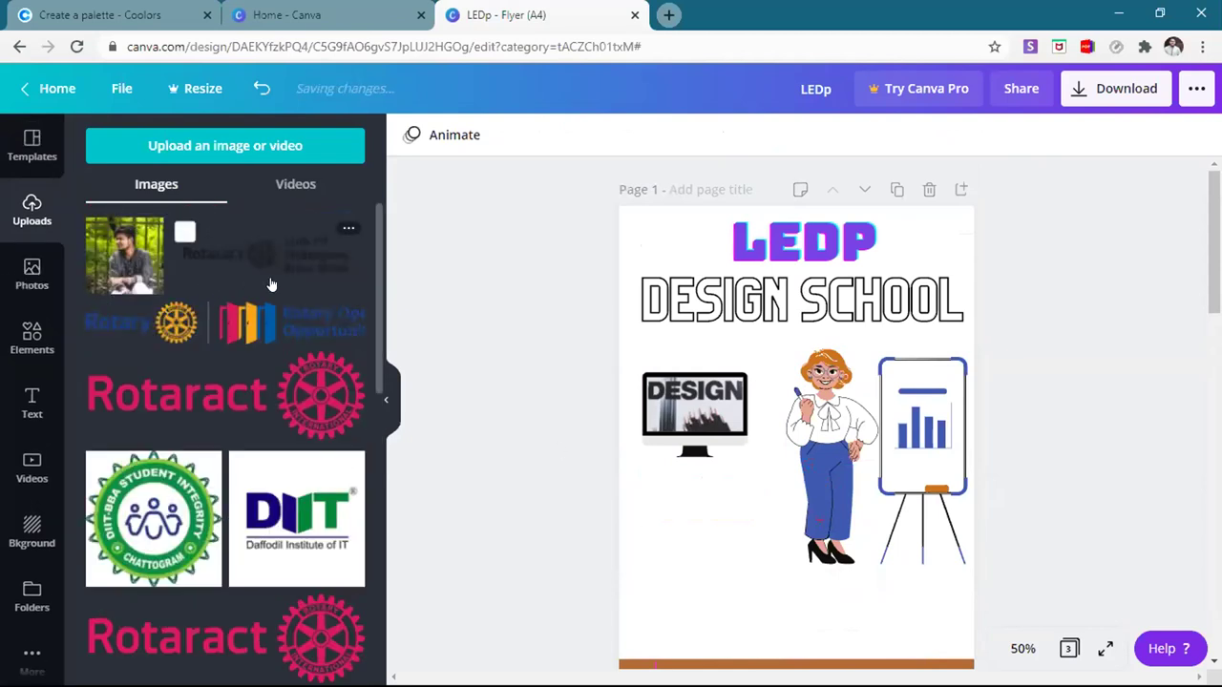
Add a new blank page after page 3 with Elements open in the sidebar.
{"action": "left_click", "coordinate": [29, 339]}
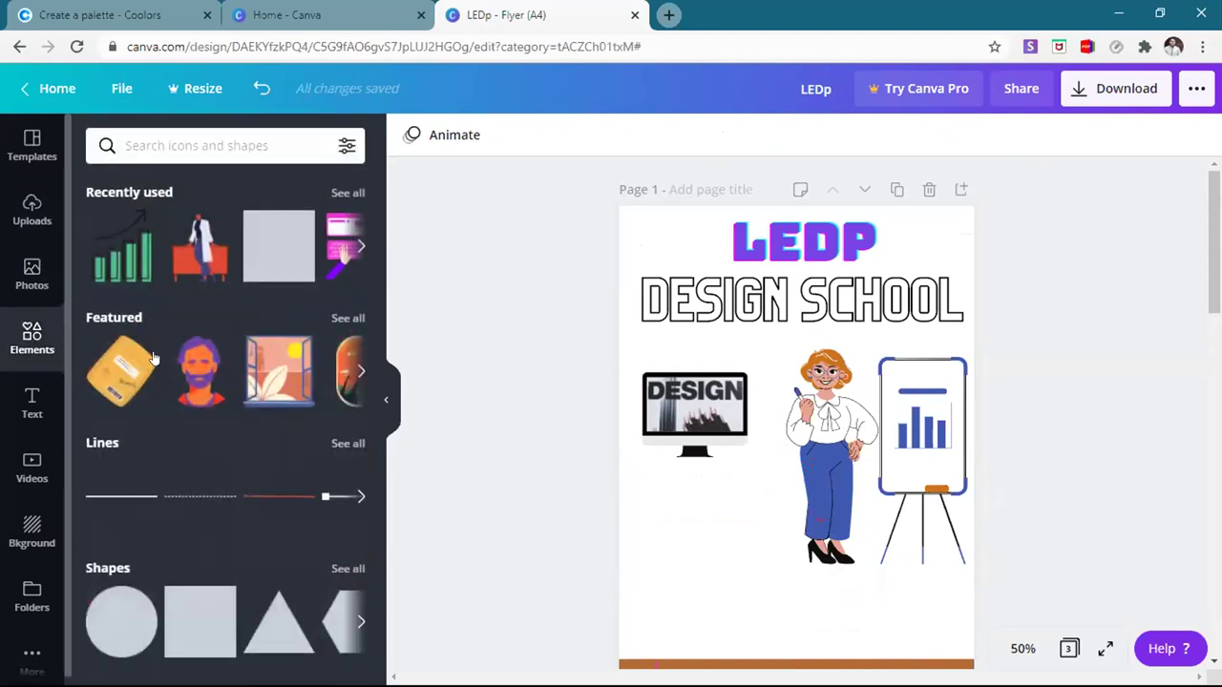
{"action": "scroll", "coordinate": [154, 350], "scroll_direction": "down", "scroll_amount": 2}
{"action": "scroll", "coordinate": [722, 575], "scroll_direction": "down", "scroll_amount": 10}
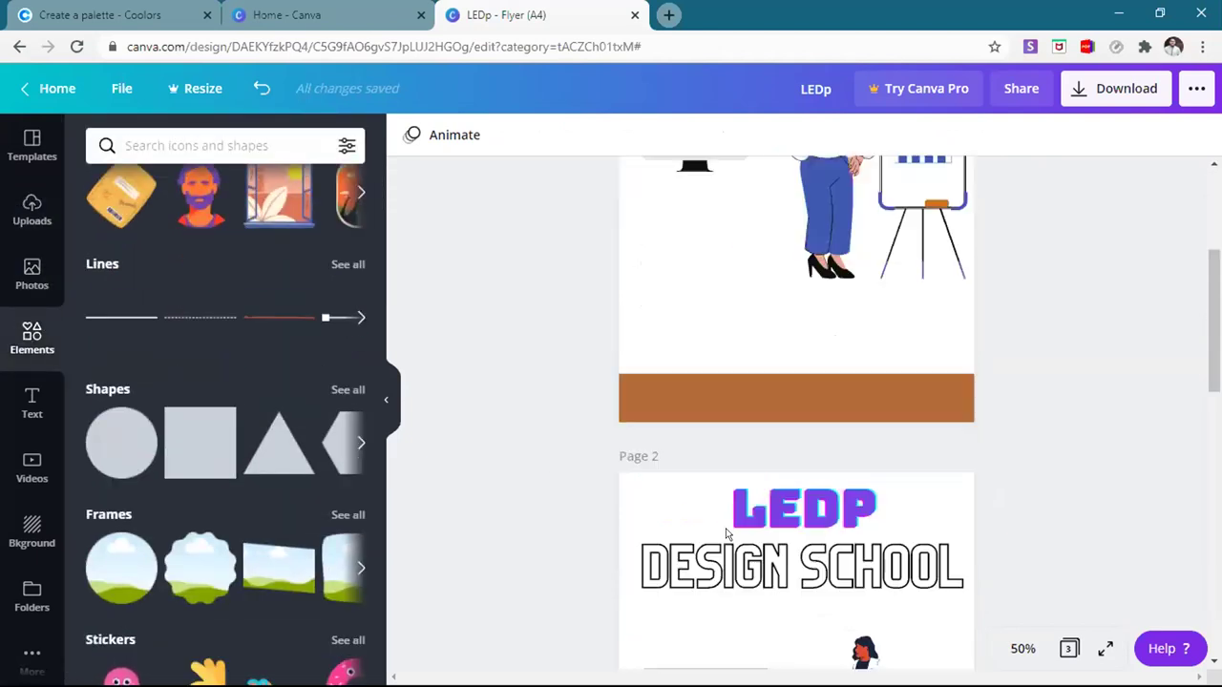
{"action": "scroll", "coordinate": [763, 521], "scroll_direction": "down", "scroll_amount": 3}
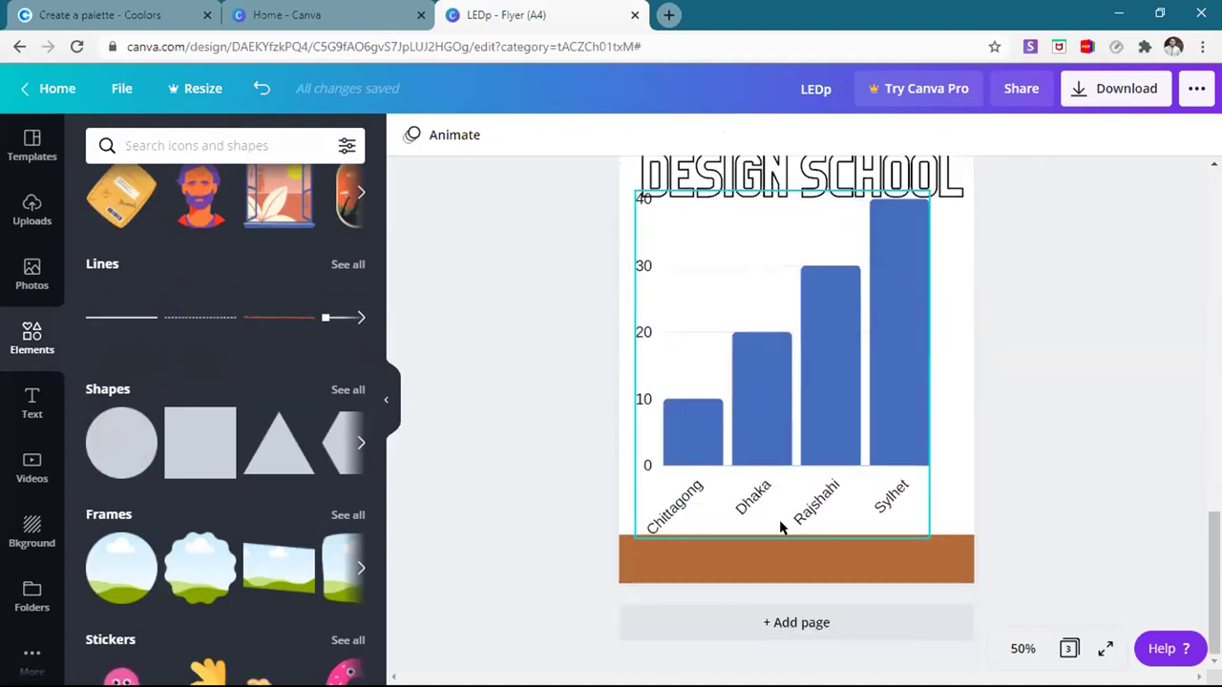
{"action": "left_click", "coordinate": [819, 627]}
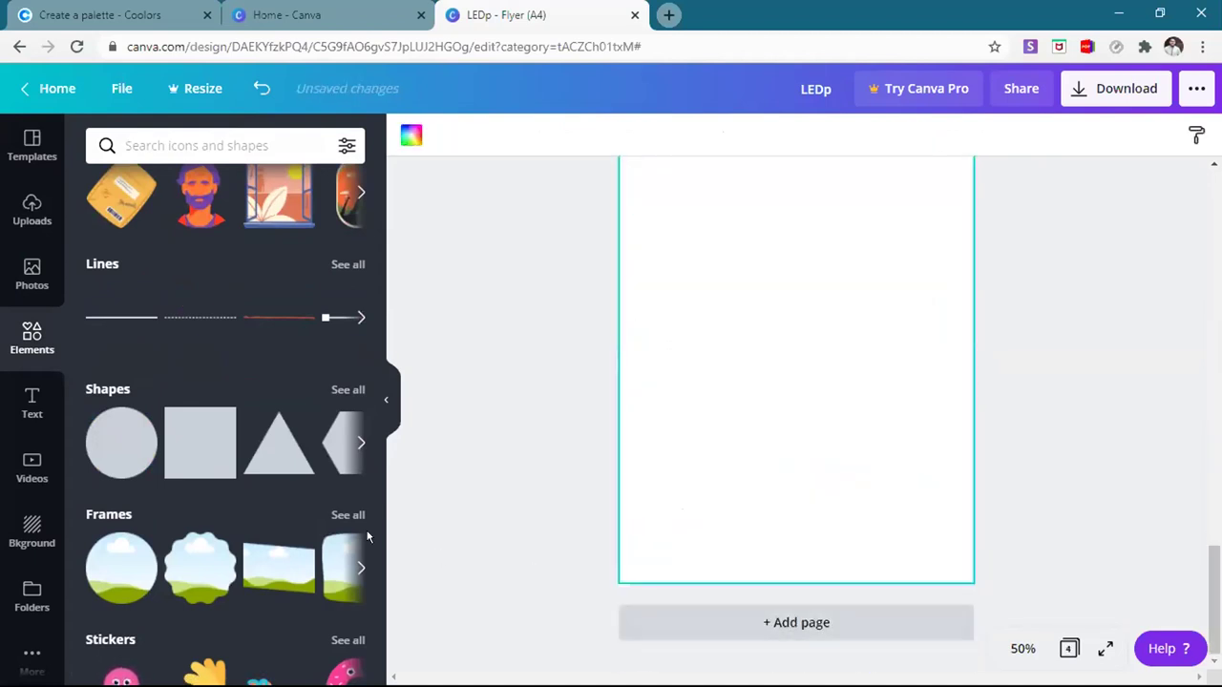
Select the bar chart on page 3.
{"action": "scroll", "coordinate": [742, 382], "scroll_direction": "up", "scroll_amount": 2}
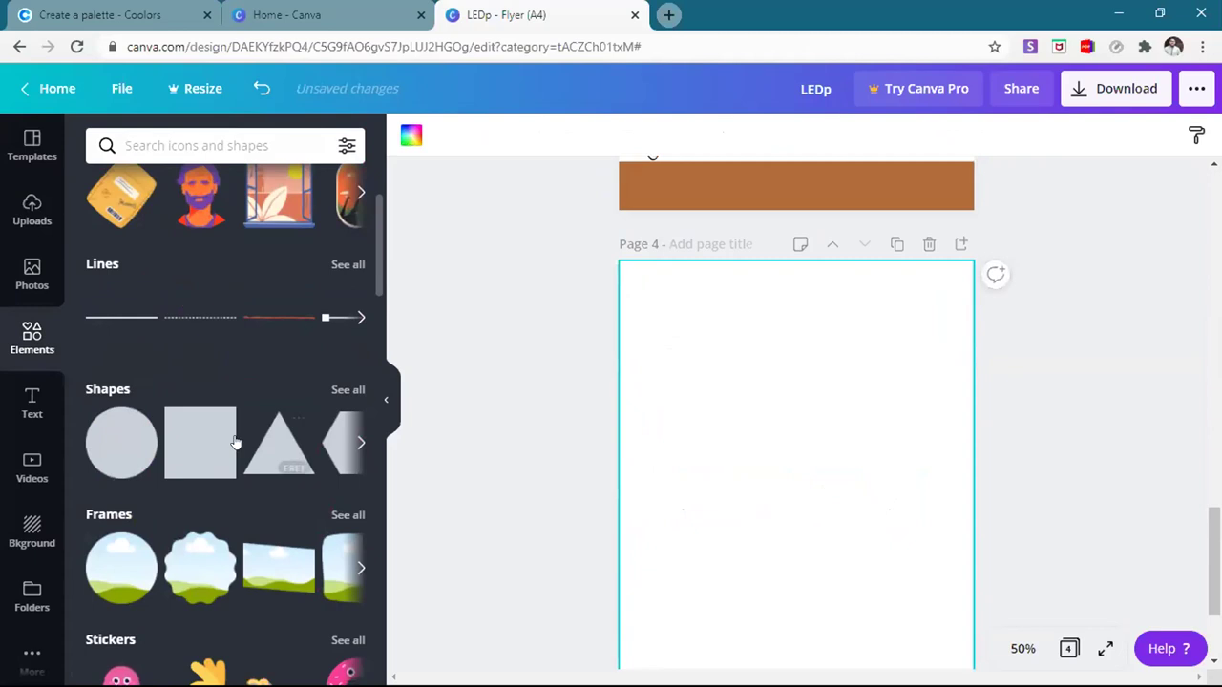
{"action": "scroll", "coordinate": [192, 467], "scroll_direction": "down", "scroll_amount": 6}
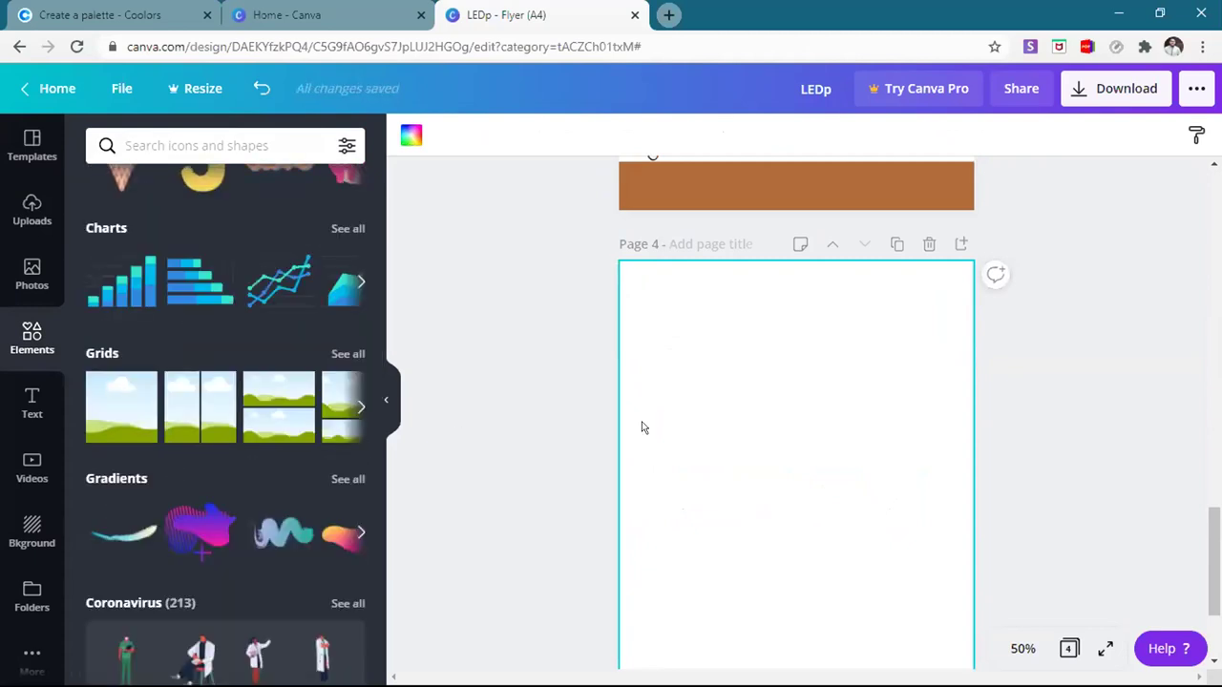
{"action": "scroll", "coordinate": [668, 430], "scroll_direction": "up", "scroll_amount": 5}
{"action": "left_click", "coordinate": [823, 548]}
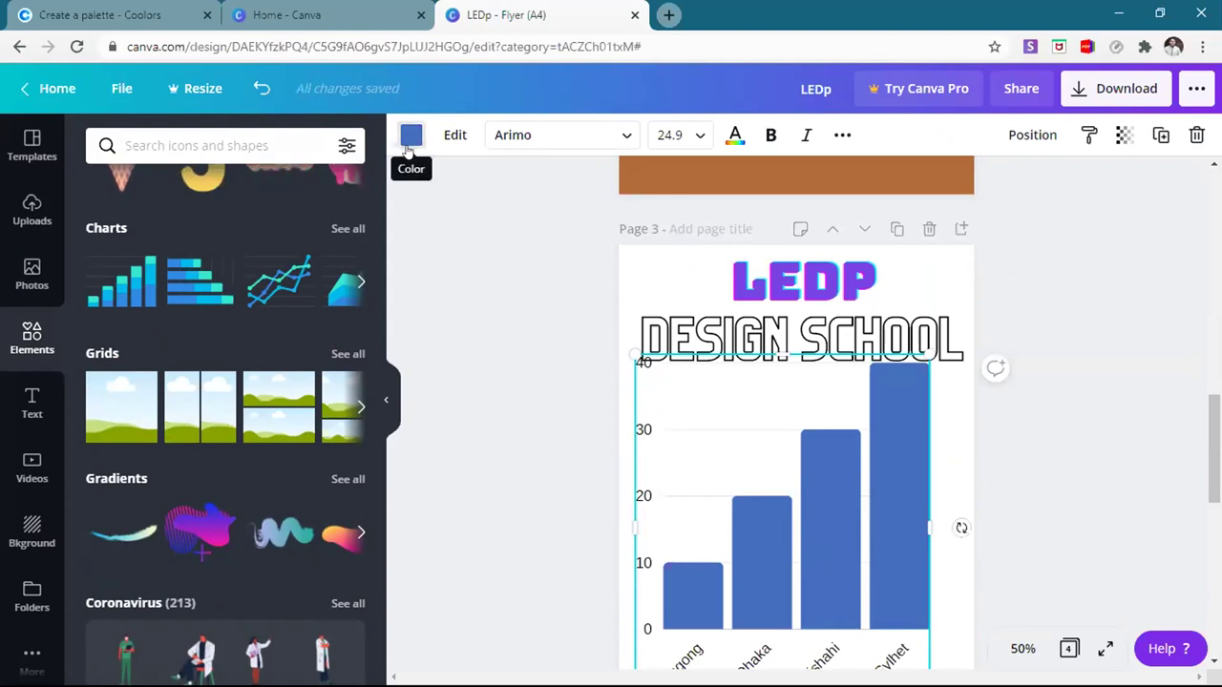
Recolour the page 3 chart bars from navy through dark slate to medium grey.
{"action": "scroll", "coordinate": [511, 314], "scroll_direction": "up", "scroll_amount": 3}
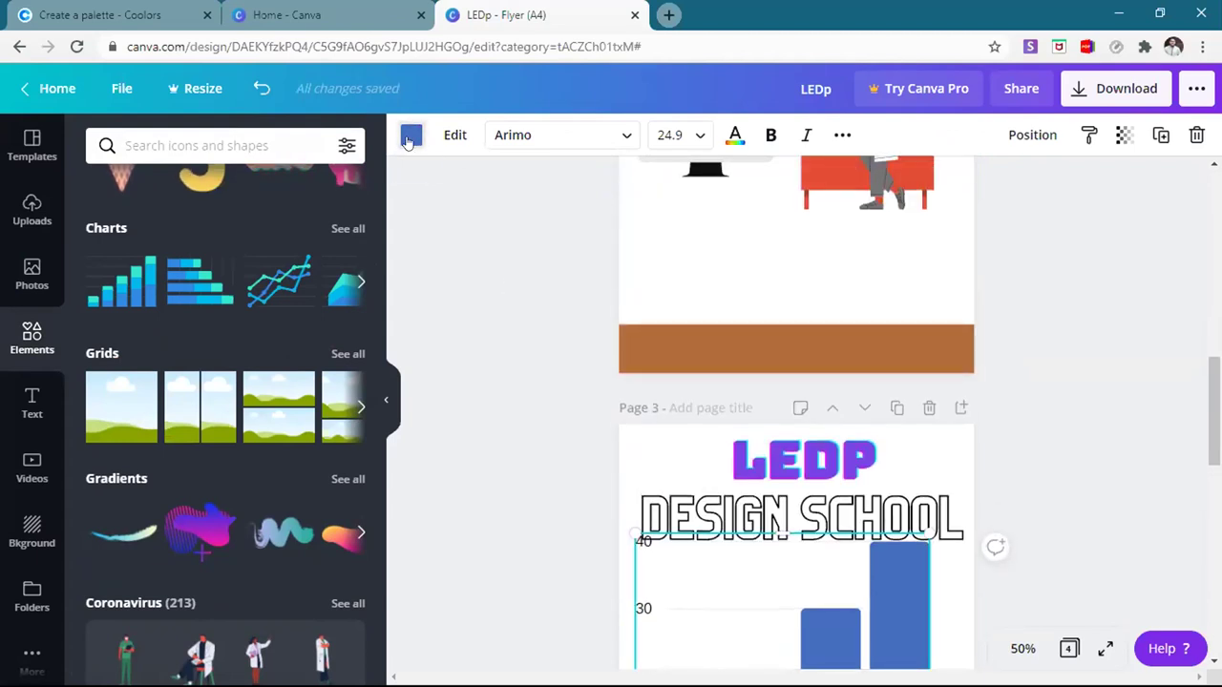
{"action": "left_click", "coordinate": [409, 140]}
{"action": "left_click", "coordinate": [200, 313]}
{"action": "scroll", "coordinate": [298, 327], "scroll_direction": "down", "scroll_amount": 2}
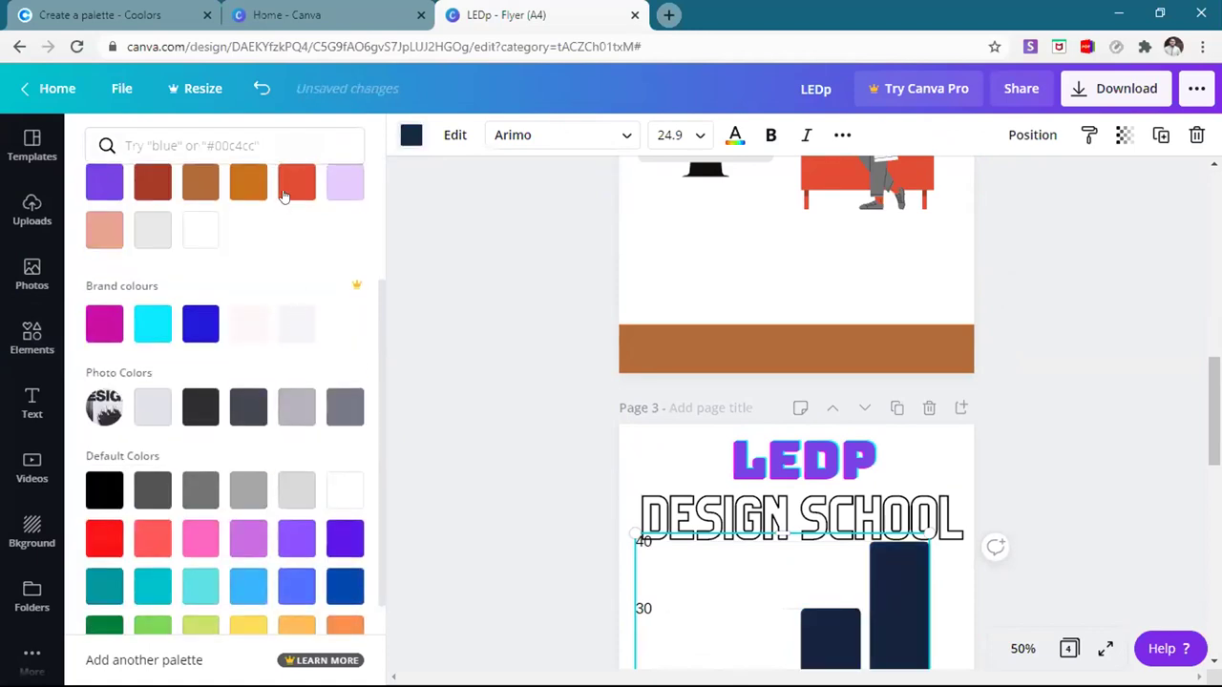
{"action": "left_click", "coordinate": [248, 408]}
{"action": "left_click", "coordinate": [342, 409]}
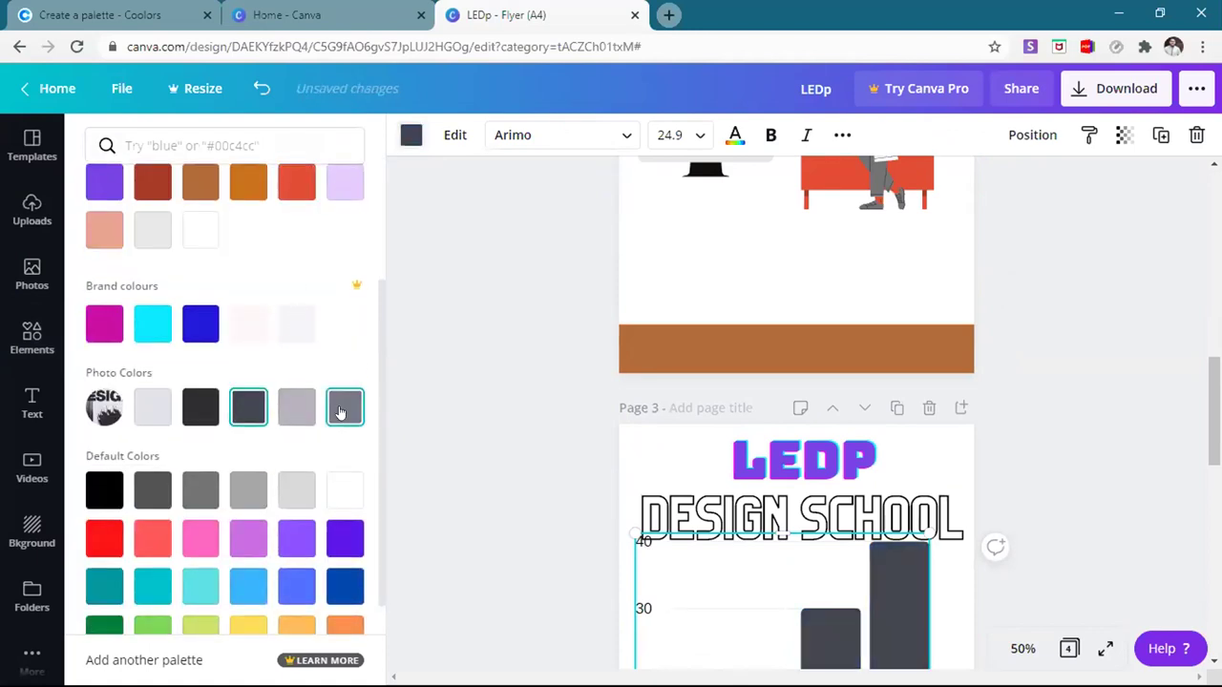
{"action": "scroll", "coordinate": [496, 403], "scroll_direction": "up", "scroll_amount": 4}
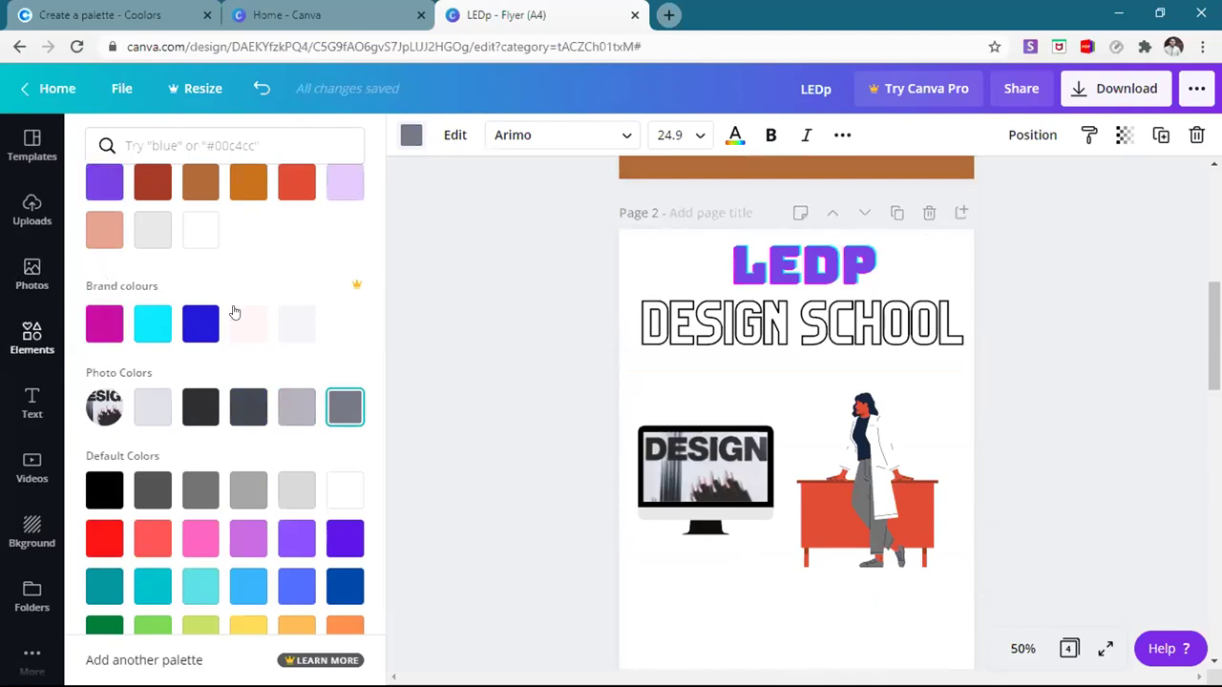
{"action": "scroll", "coordinate": [580, 297], "scroll_direction": "down", "scroll_amount": 10}
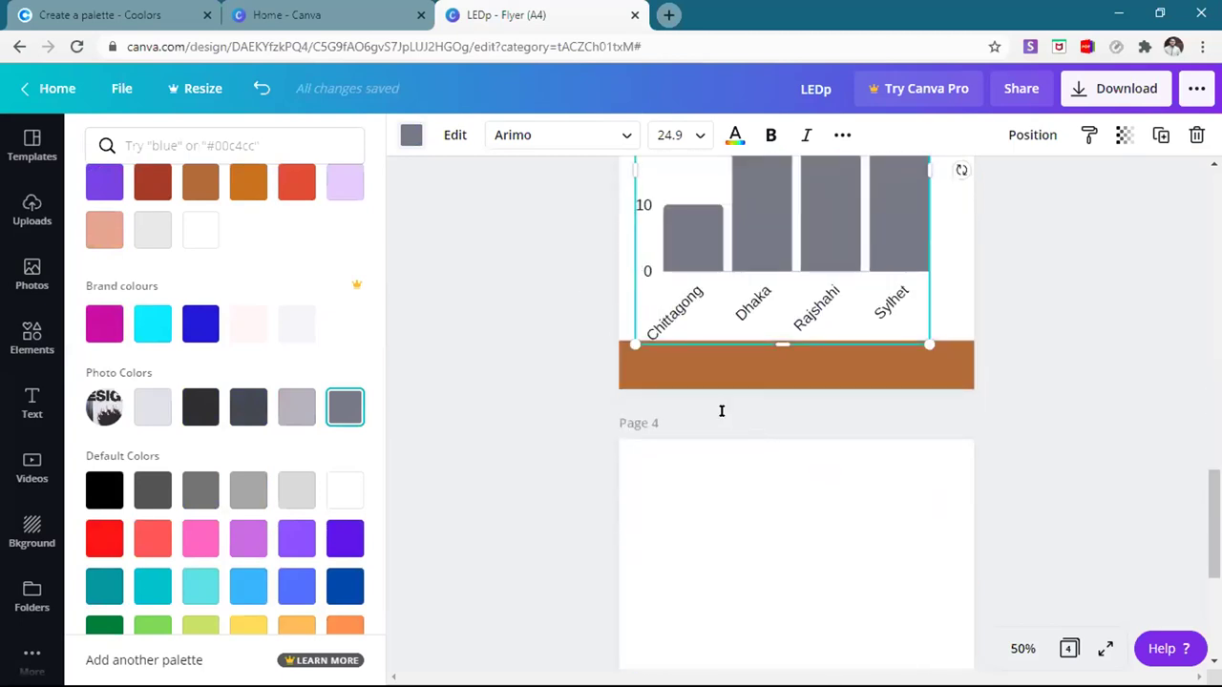
{"action": "key", "text": "Escape"}
{"action": "scroll", "coordinate": [683, 369], "scroll_direction": "down", "scroll_amount": 2}
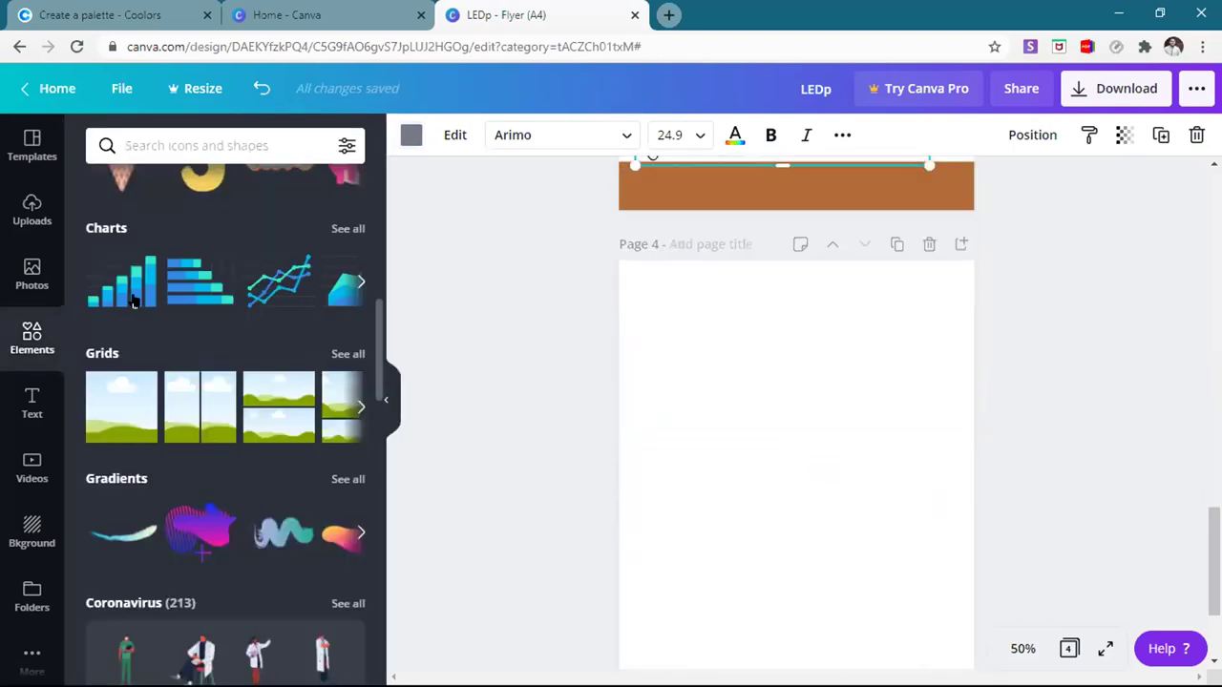
Show all chart graphics in Elements and scroll through the results for page 4.
{"action": "left_click", "coordinate": [335, 231]}
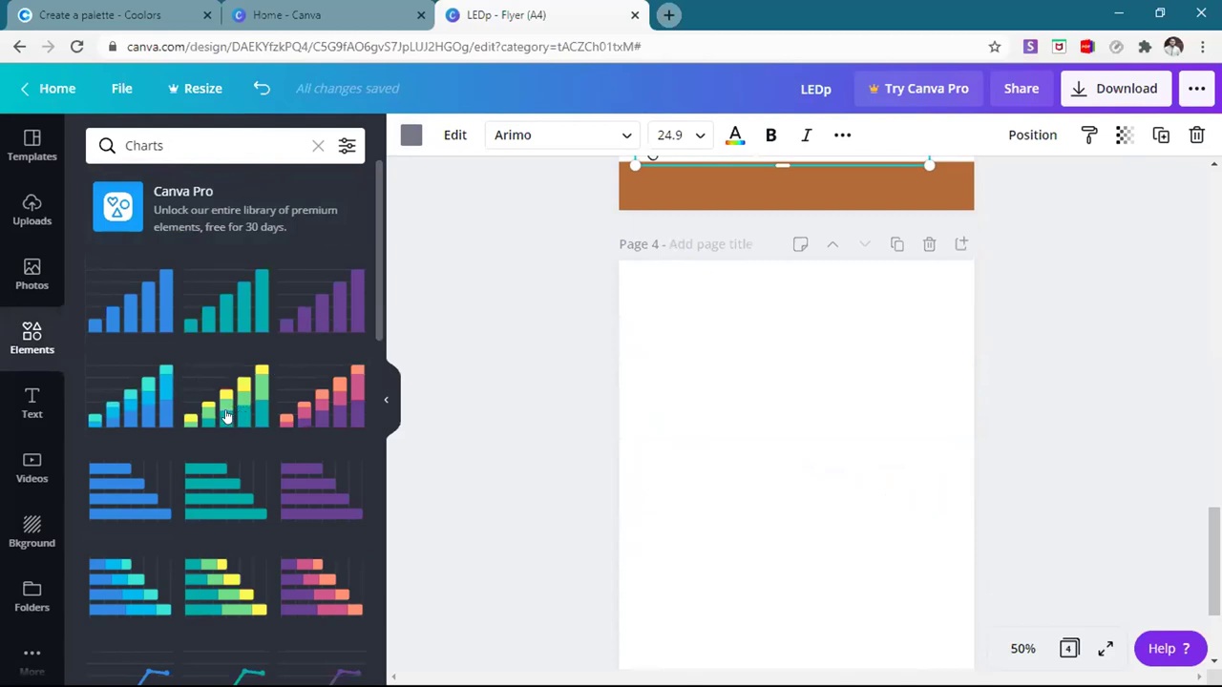
{"action": "scroll", "coordinate": [227, 414], "scroll_direction": "down", "scroll_amount": 5}
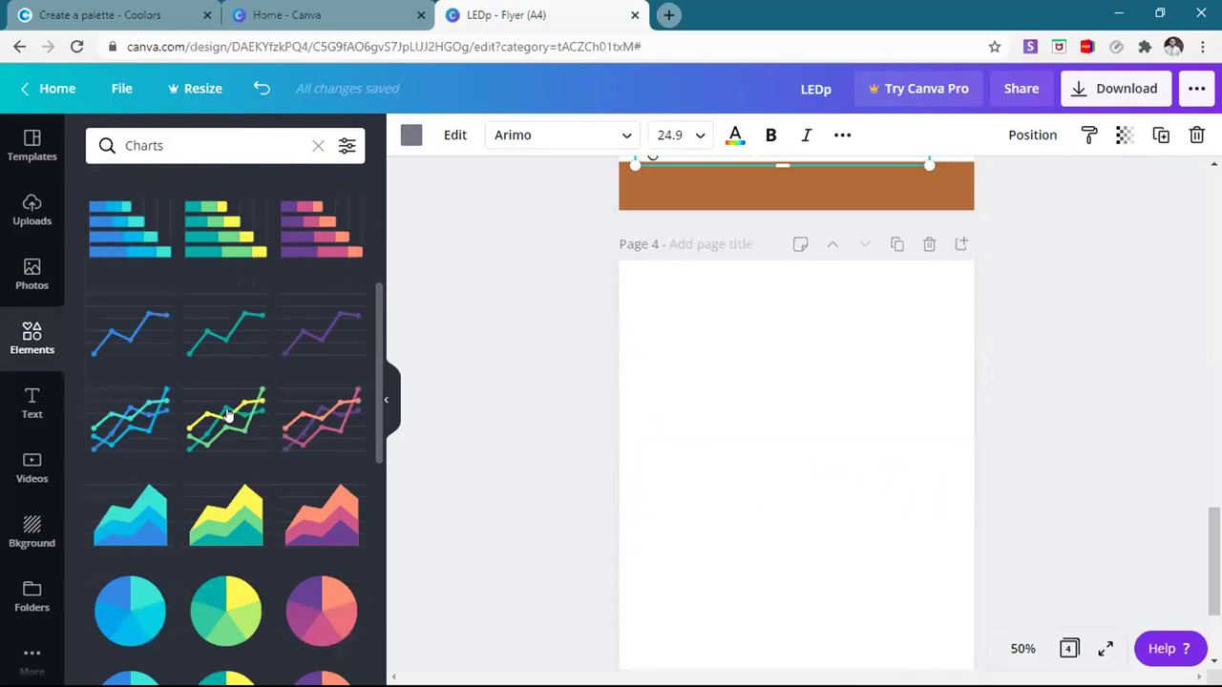
{"action": "scroll", "coordinate": [227, 415], "scroll_direction": "down", "scroll_amount": 2}
{"action": "scroll", "coordinate": [227, 415], "scroll_direction": "down", "scroll_amount": 4}
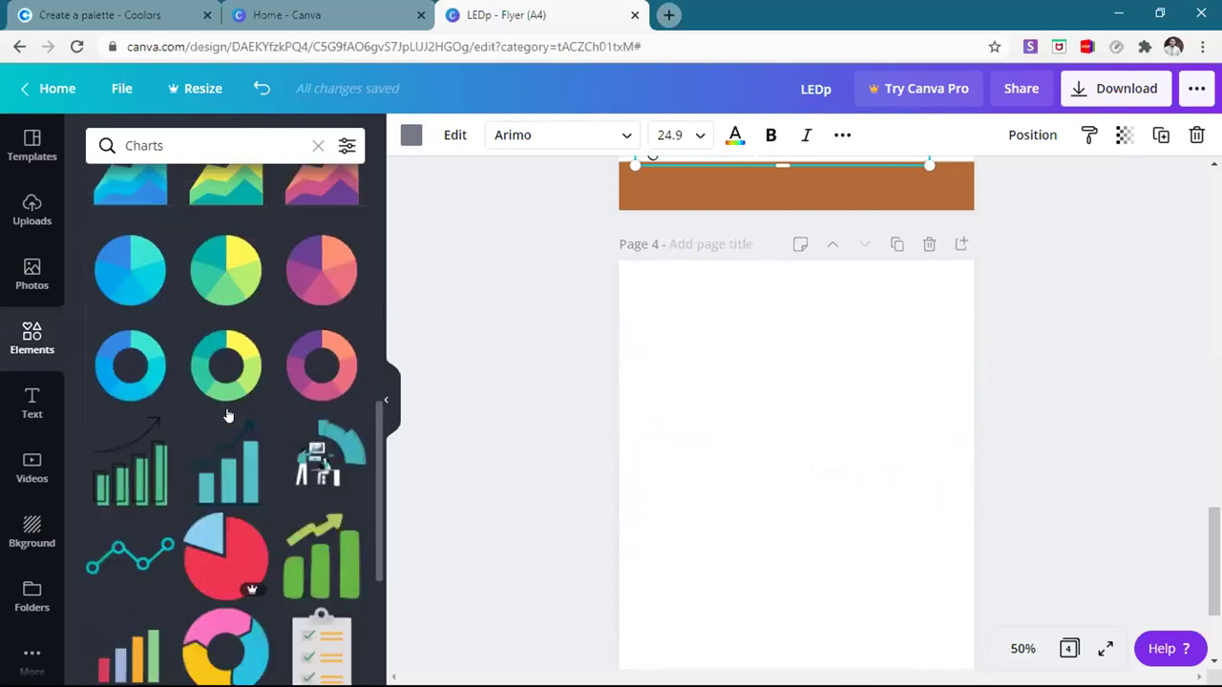
{"action": "scroll", "coordinate": [225, 425], "scroll_direction": "down", "scroll_amount": 2}
{"action": "scroll", "coordinate": [224, 431], "scroll_direction": "down", "scroll_amount": 2}
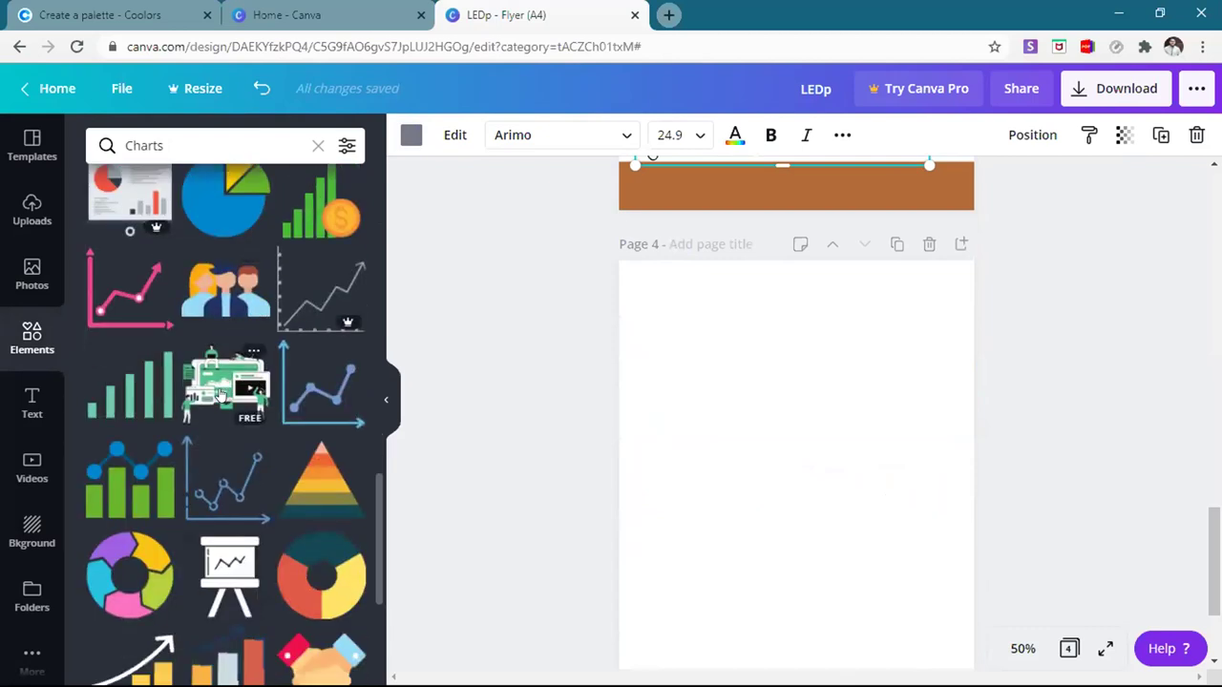
{"action": "scroll", "coordinate": [221, 394], "scroll_direction": "down", "scroll_amount": 2}
{"action": "scroll", "coordinate": [220, 394], "scroll_direction": "up", "scroll_amount": 2}
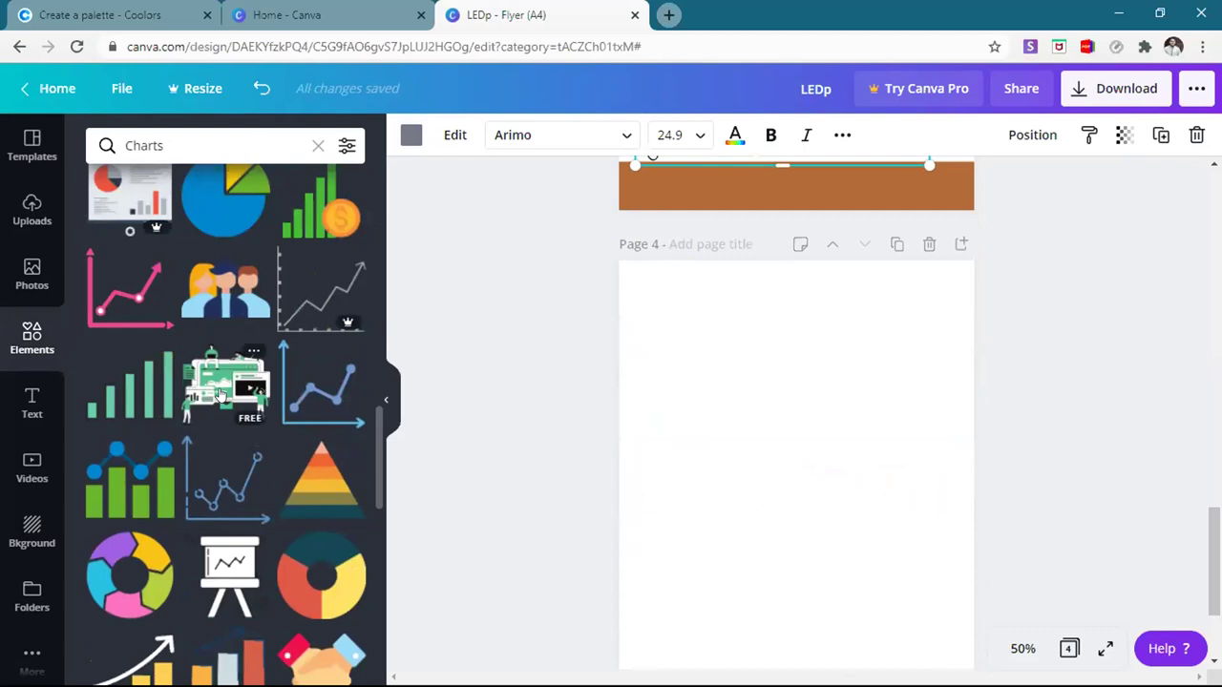
{"action": "scroll", "coordinate": [220, 395], "scroll_direction": "up", "scroll_amount": 4}
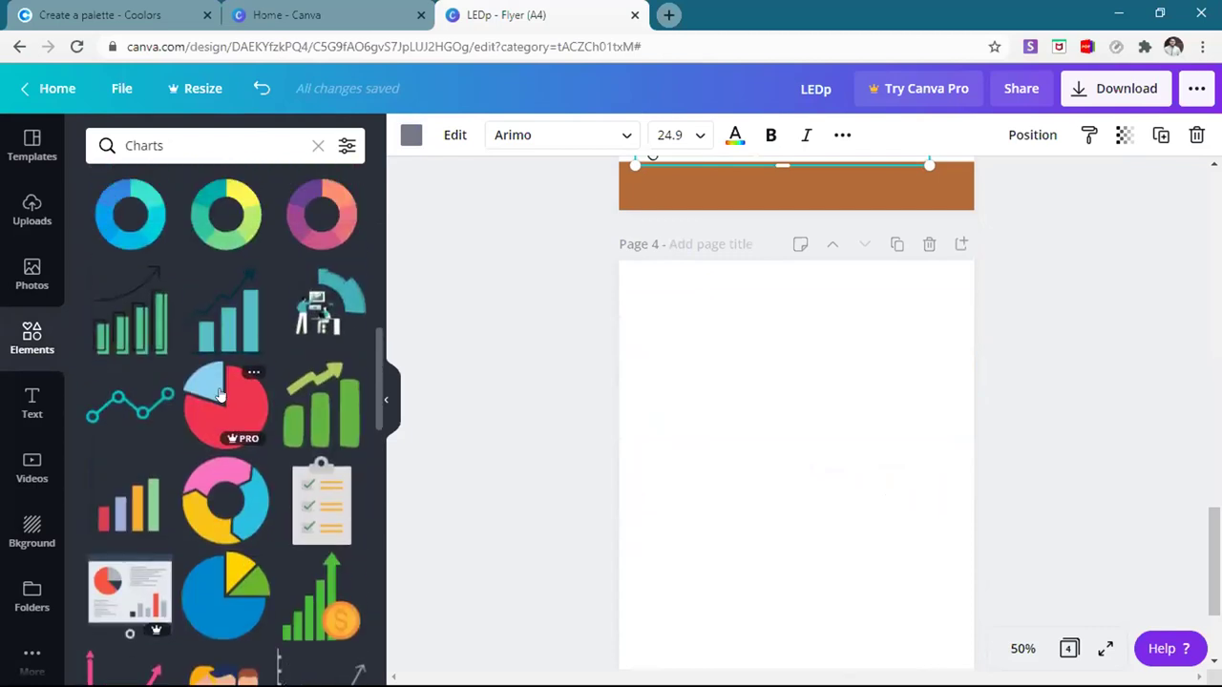
{"action": "scroll", "coordinate": [219, 394], "scroll_direction": "up", "scroll_amount": 3}
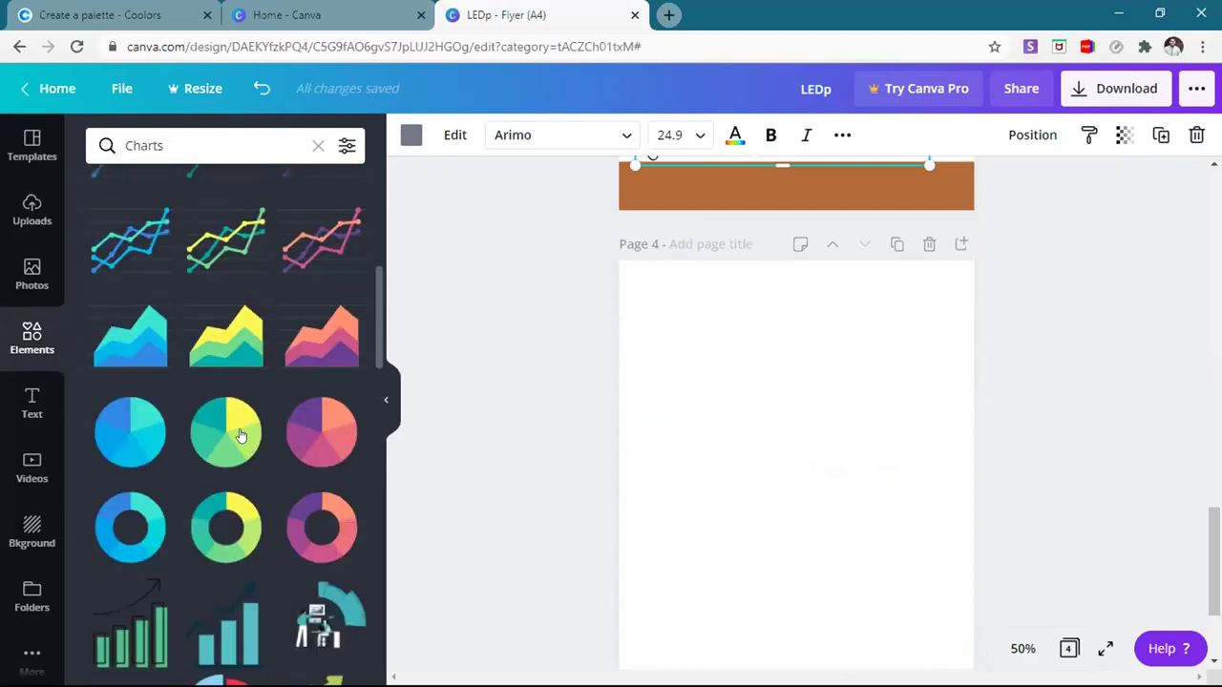
{"action": "scroll", "coordinate": [314, 439], "scroll_direction": "down", "scroll_amount": 2}
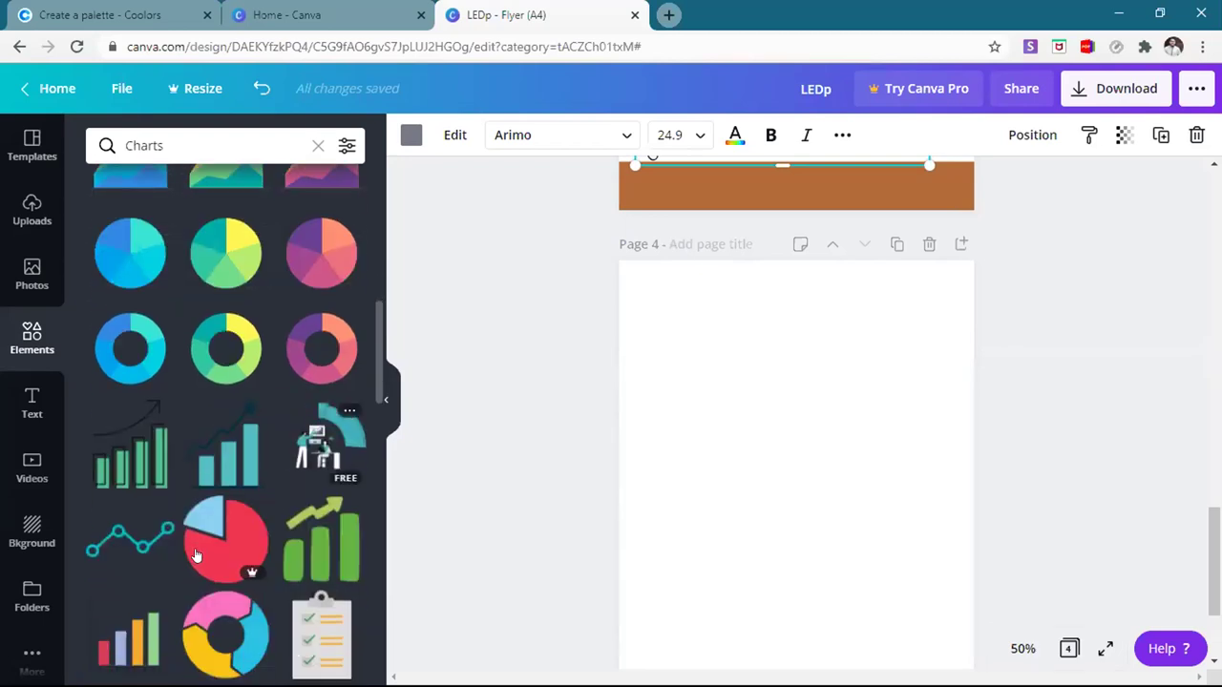
{"action": "scroll", "coordinate": [236, 440], "scroll_direction": "down", "scroll_amount": 2}
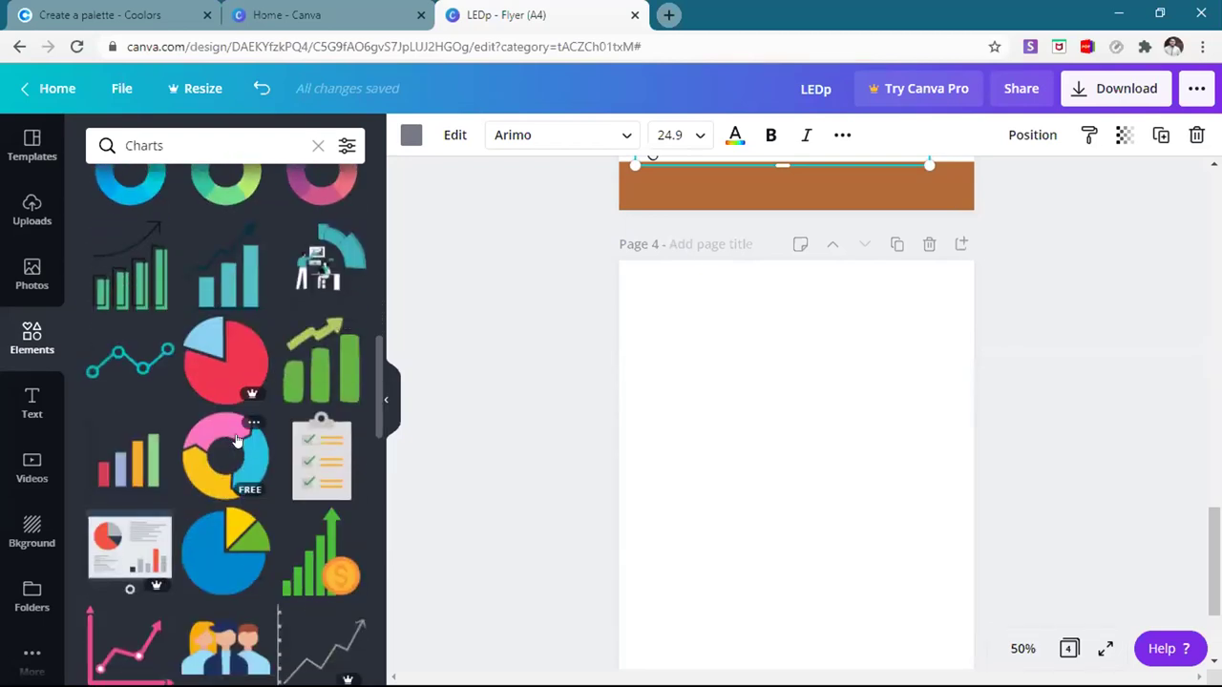
Add the red, lavender, orange and green rising-arrow bar chart graphic to page 4, leaving its crop unchanged.
{"action": "left_click", "coordinate": [135, 459]}
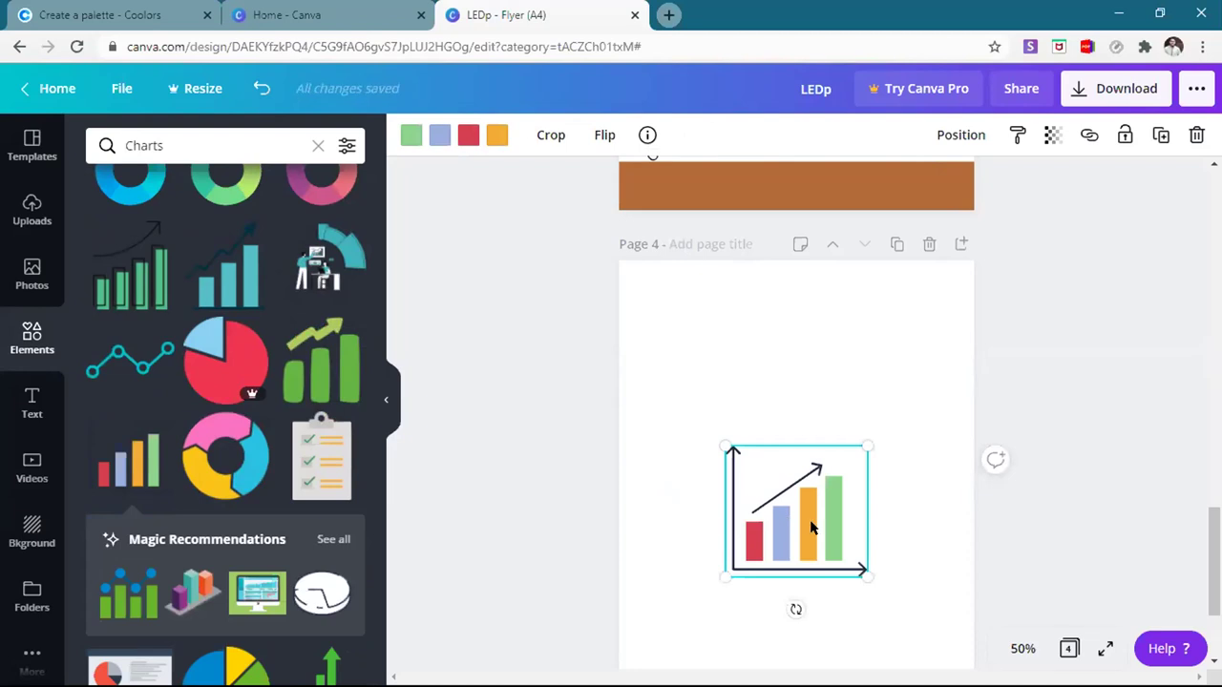
{"action": "left_click", "coordinate": [393, 394]}
{"action": "double_click", "coordinate": [681, 533]}
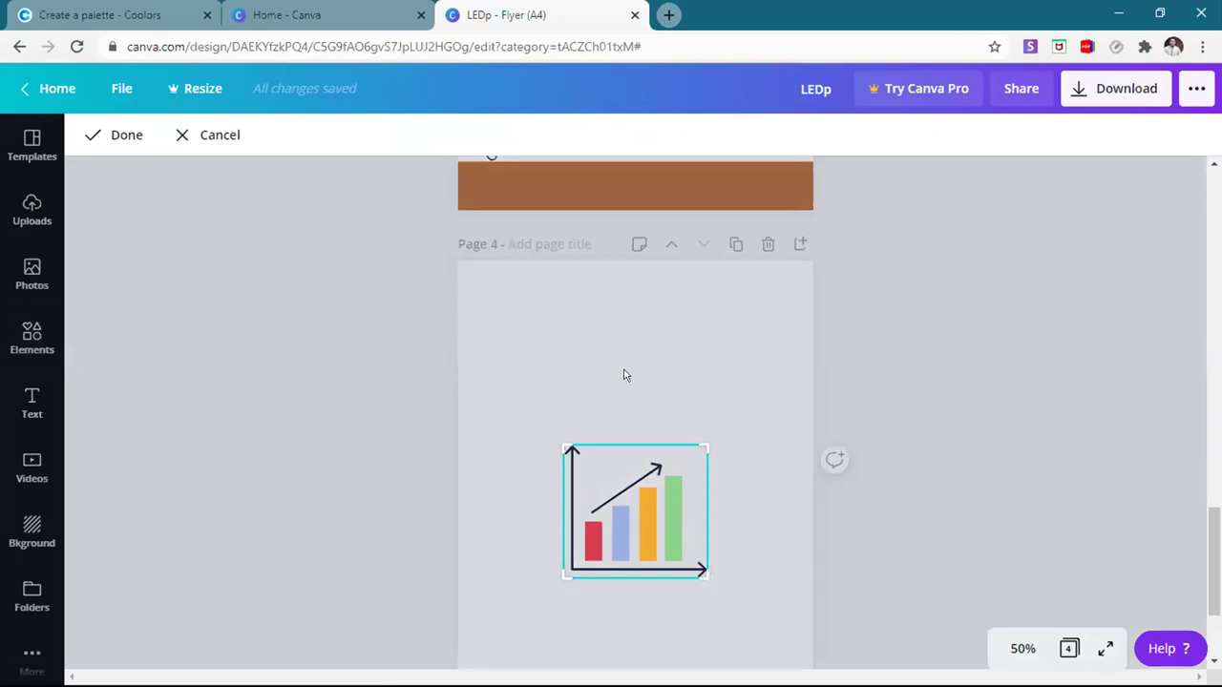
{"action": "key", "text": "Escape"}
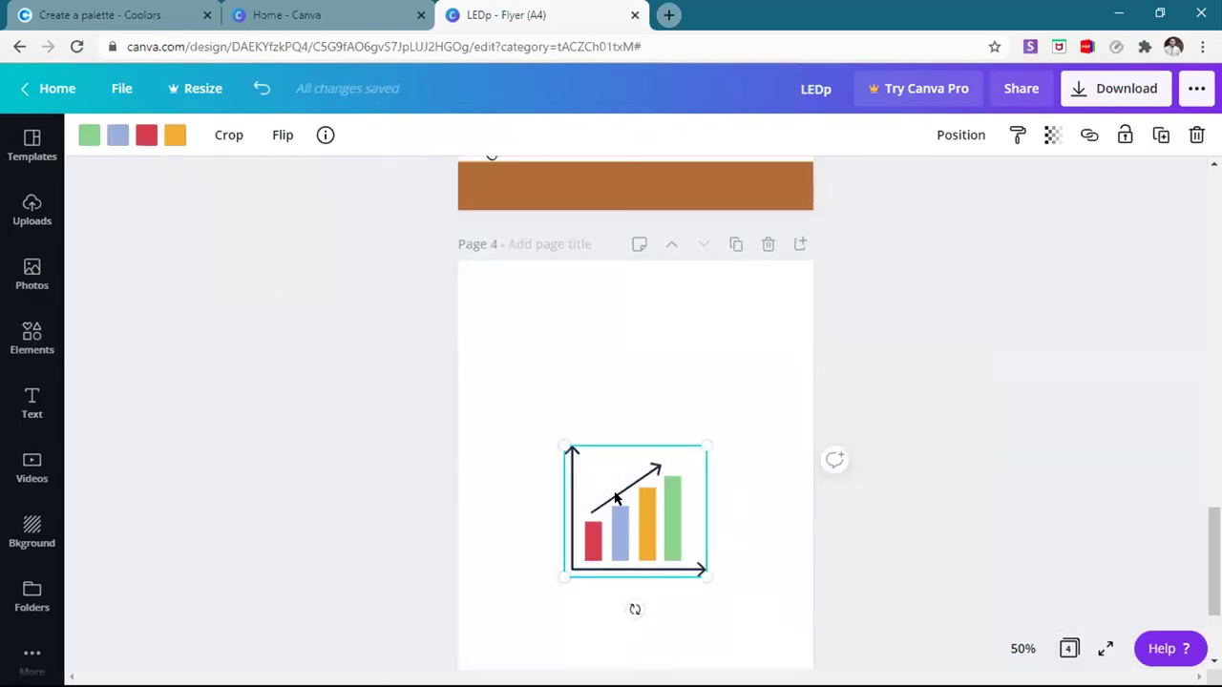
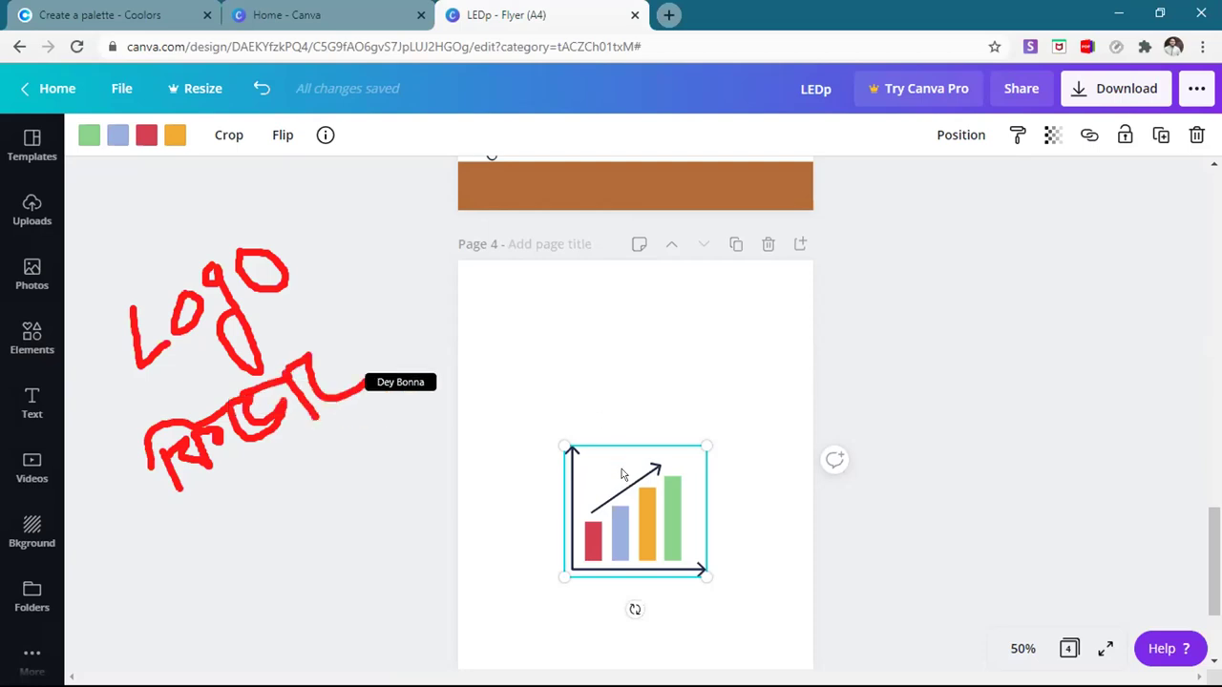
Delete the bar-chart graphic from page 4, leaving the page empty.
{"action": "key", "text": "Delete"}
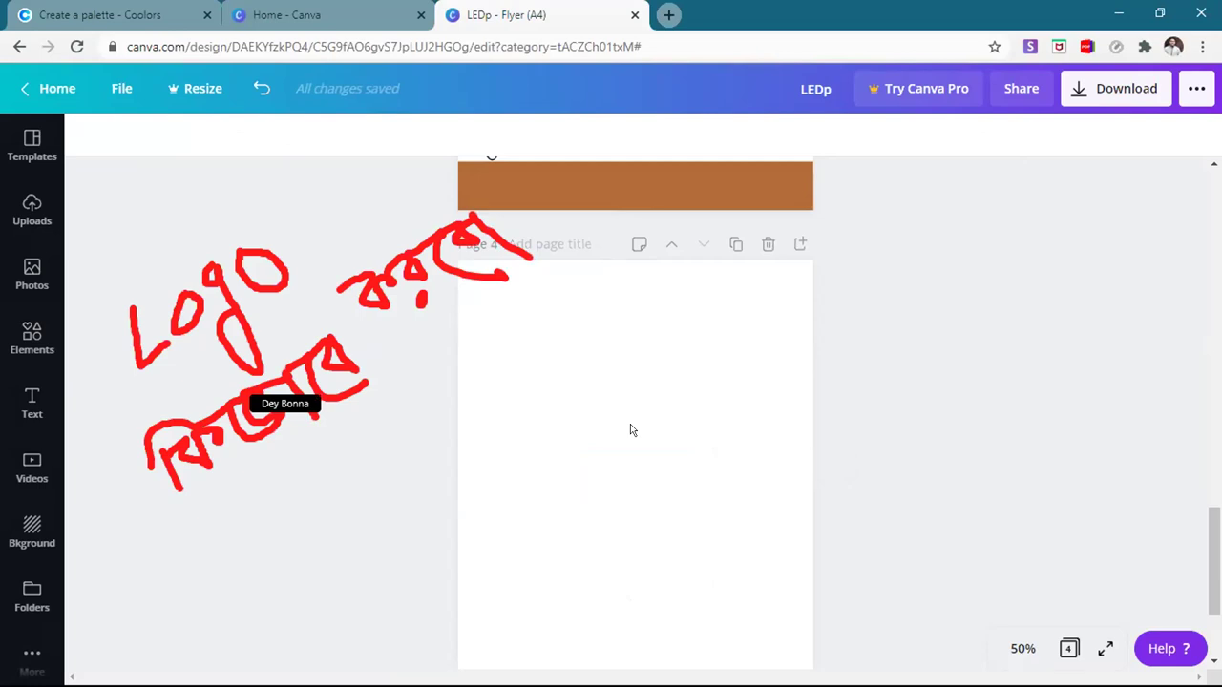
{"action": "scroll", "coordinate": [258, 449], "scroll_direction": "up", "scroll_amount": 7}
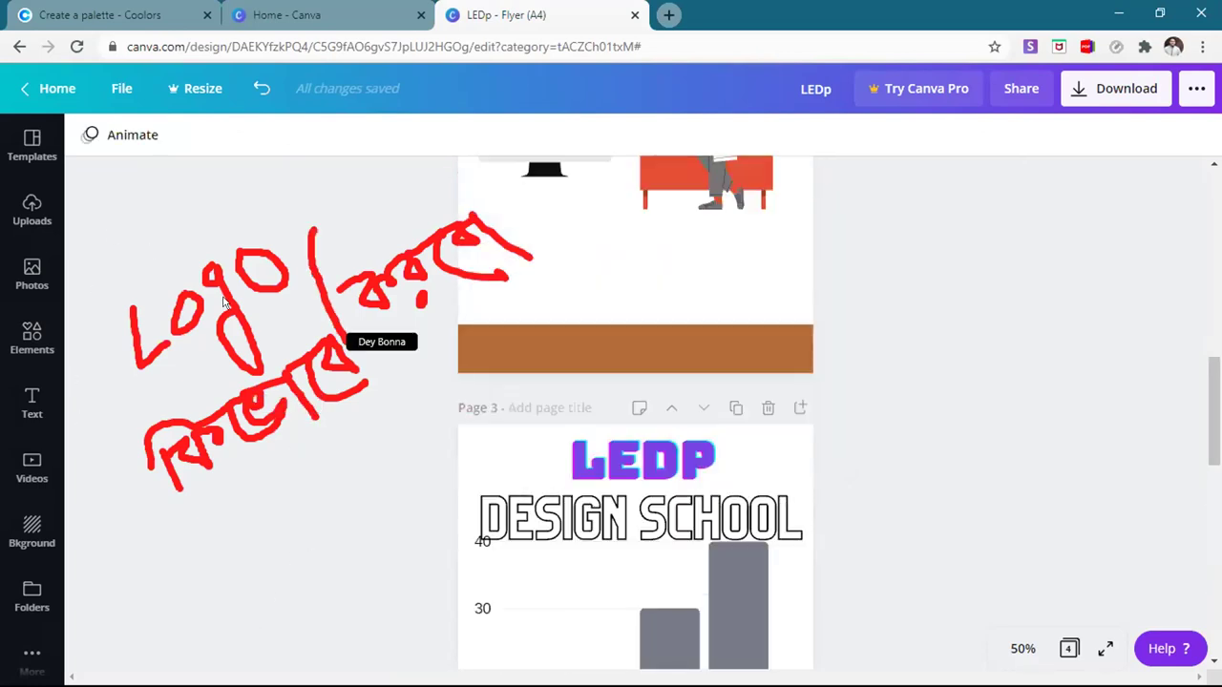
{"action": "scroll", "coordinate": [238, 344], "scroll_direction": "down", "scroll_amount": 4}
{"action": "scroll", "coordinate": [497, 491], "scroll_direction": "down", "scroll_amount": 2}
{"action": "left_click", "coordinate": [697, 521]}
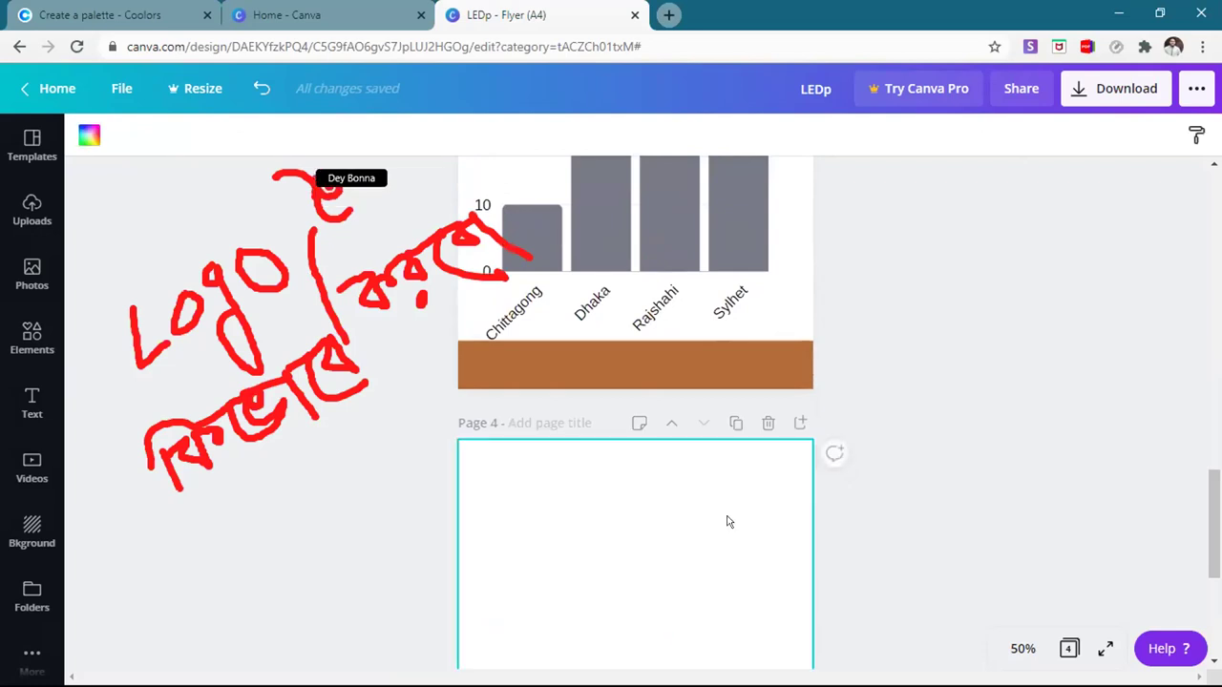
{"action": "scroll", "coordinate": [698, 518], "scroll_direction": "down", "scroll_amount": 2}
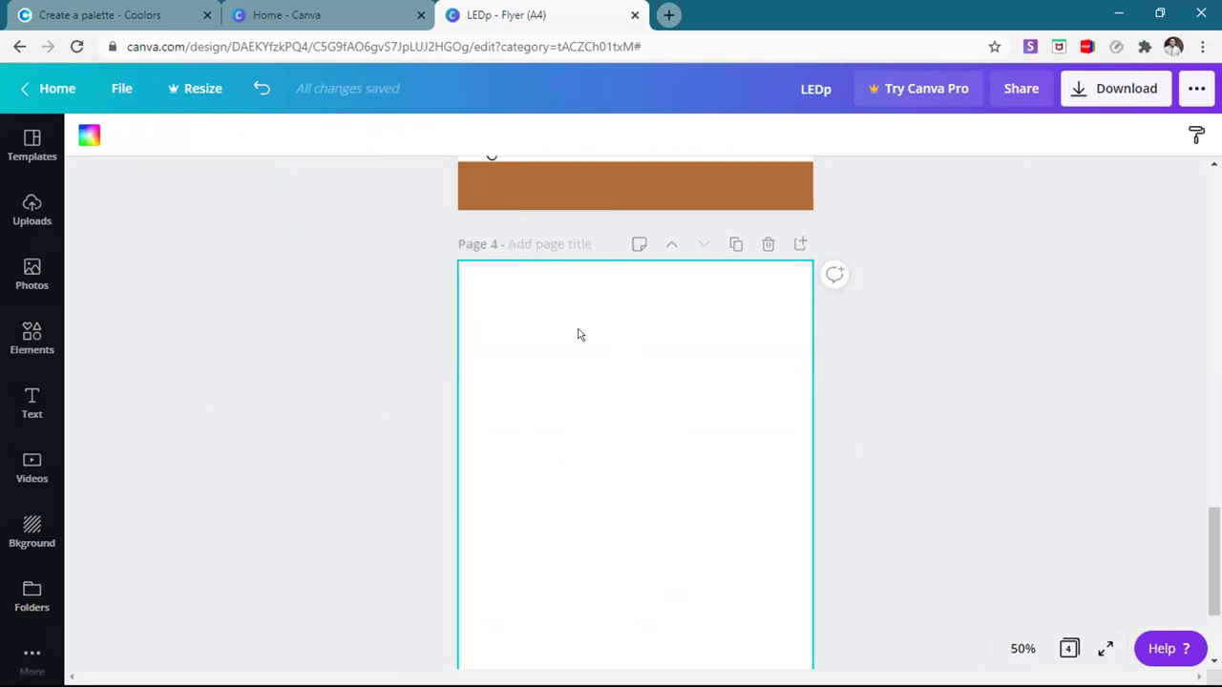
Open the Elements library and browse Shapes, Frames, Stickers and Charts.
{"action": "scroll", "coordinate": [577, 334], "scroll_direction": "down", "scroll_amount": 2}
{"action": "scroll", "coordinate": [594, 347], "scroll_direction": "up", "scroll_amount": 2}
{"action": "left_click", "coordinate": [31, 340]}
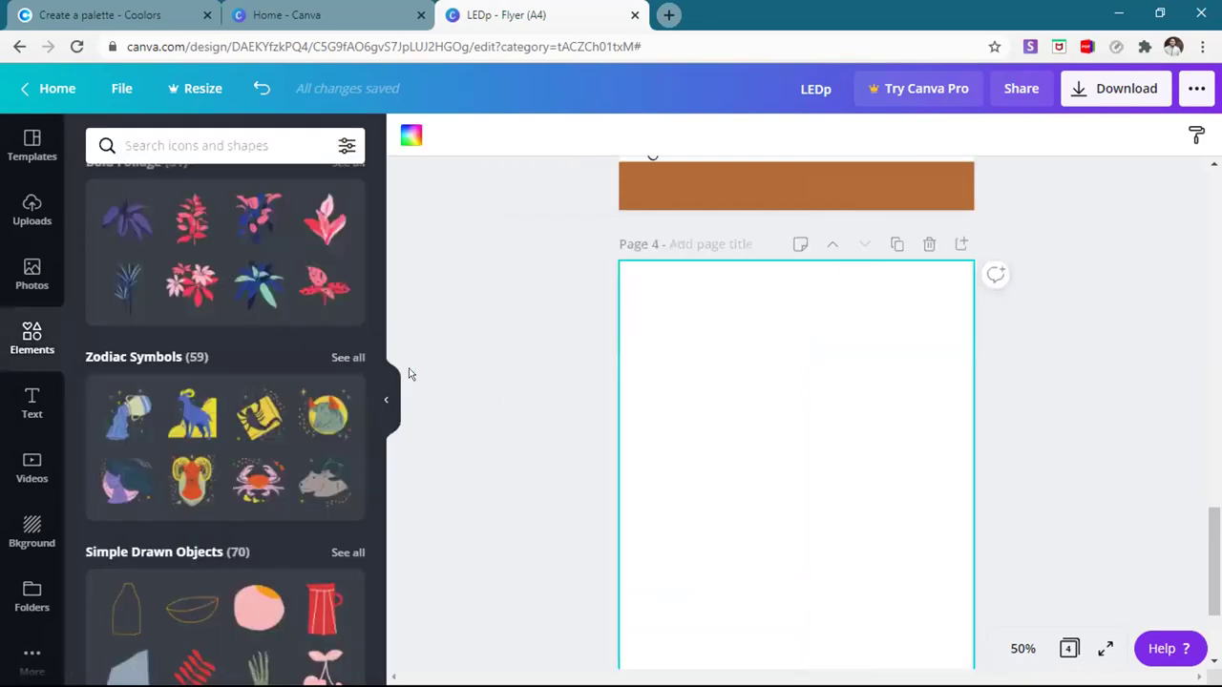
{"action": "scroll", "coordinate": [477, 341], "scroll_direction": "up", "scroll_amount": 5}
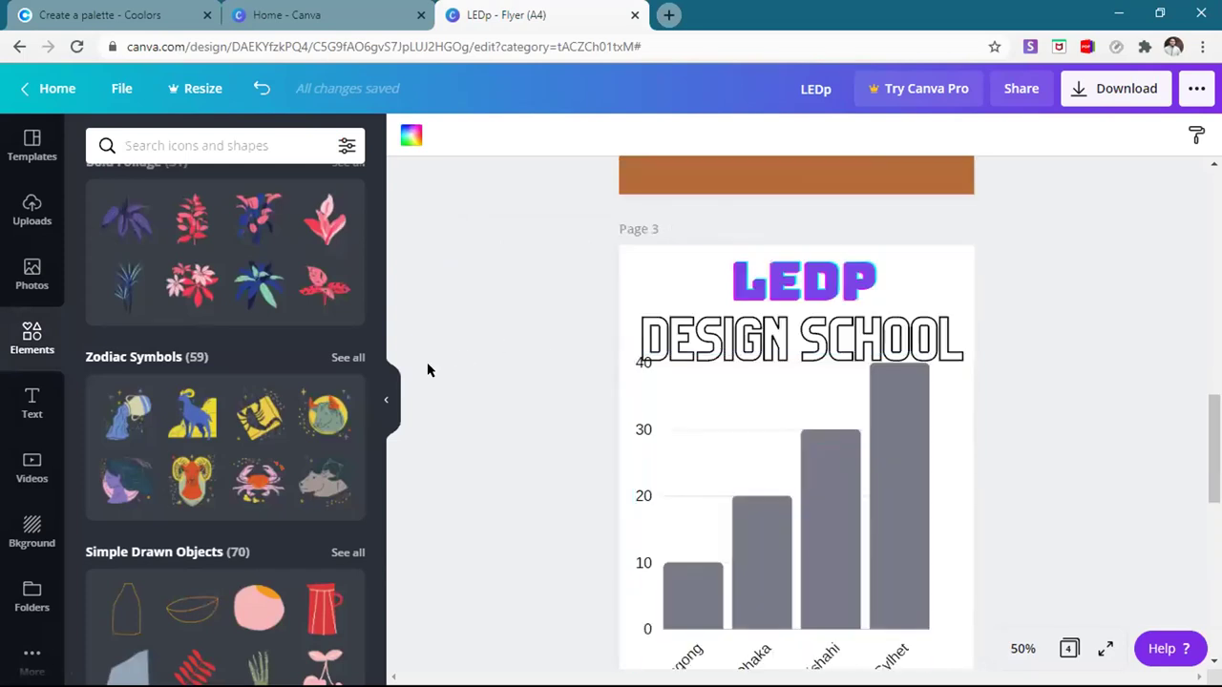
{"action": "scroll", "coordinate": [207, 356], "scroll_direction": "up", "scroll_amount": 15}
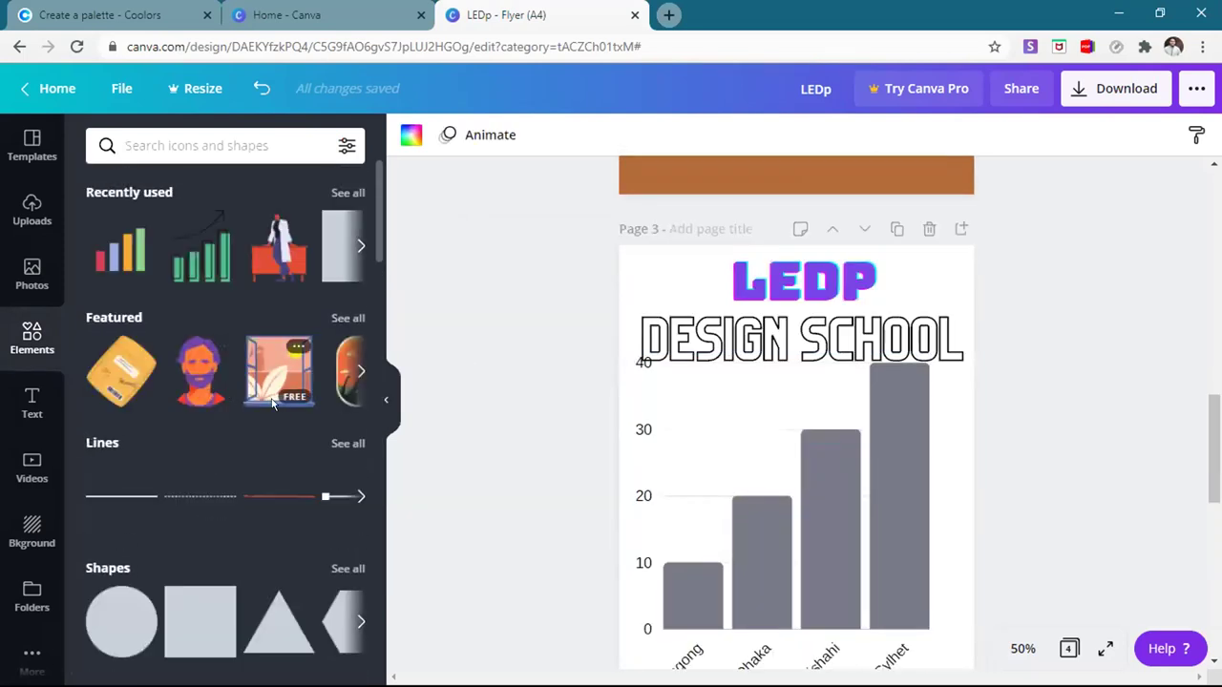
{"action": "scroll", "coordinate": [286, 401], "scroll_direction": "down", "scroll_amount": 2}
{"action": "scroll", "coordinate": [275, 410], "scroll_direction": "down", "scroll_amount": 2}
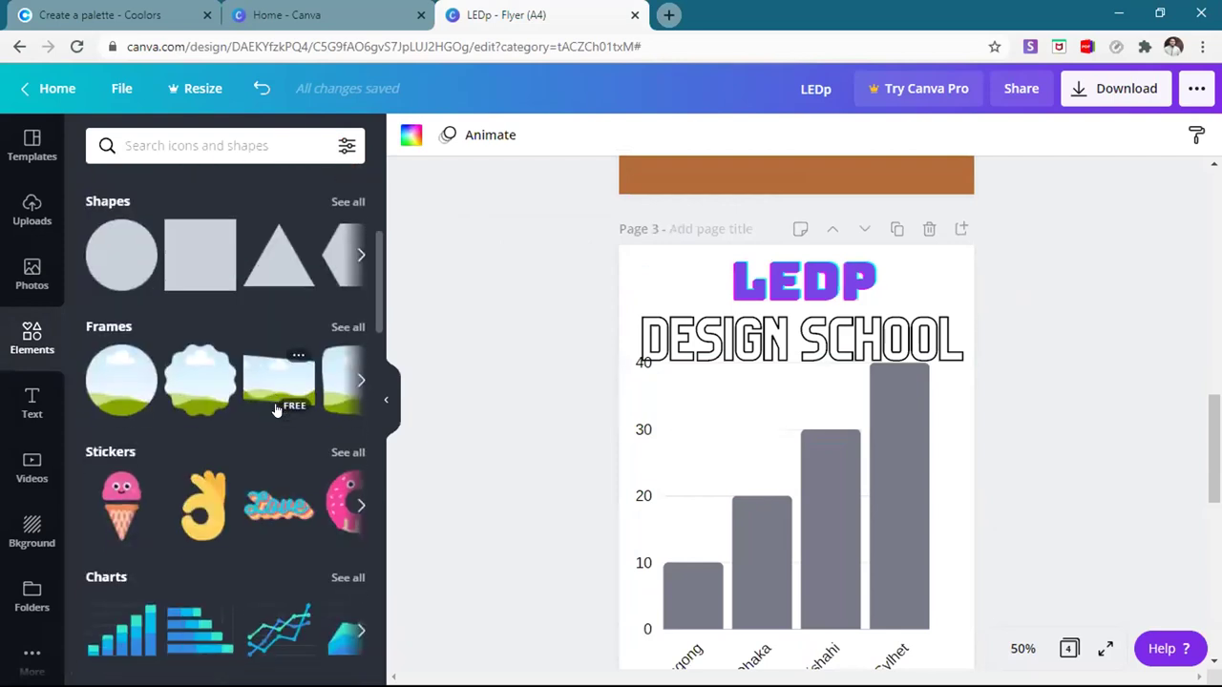
{"action": "scroll", "coordinate": [276, 420], "scroll_direction": "down", "scroll_amount": 2}
{"action": "scroll", "coordinate": [279, 449], "scroll_direction": "up", "scroll_amount": 4}
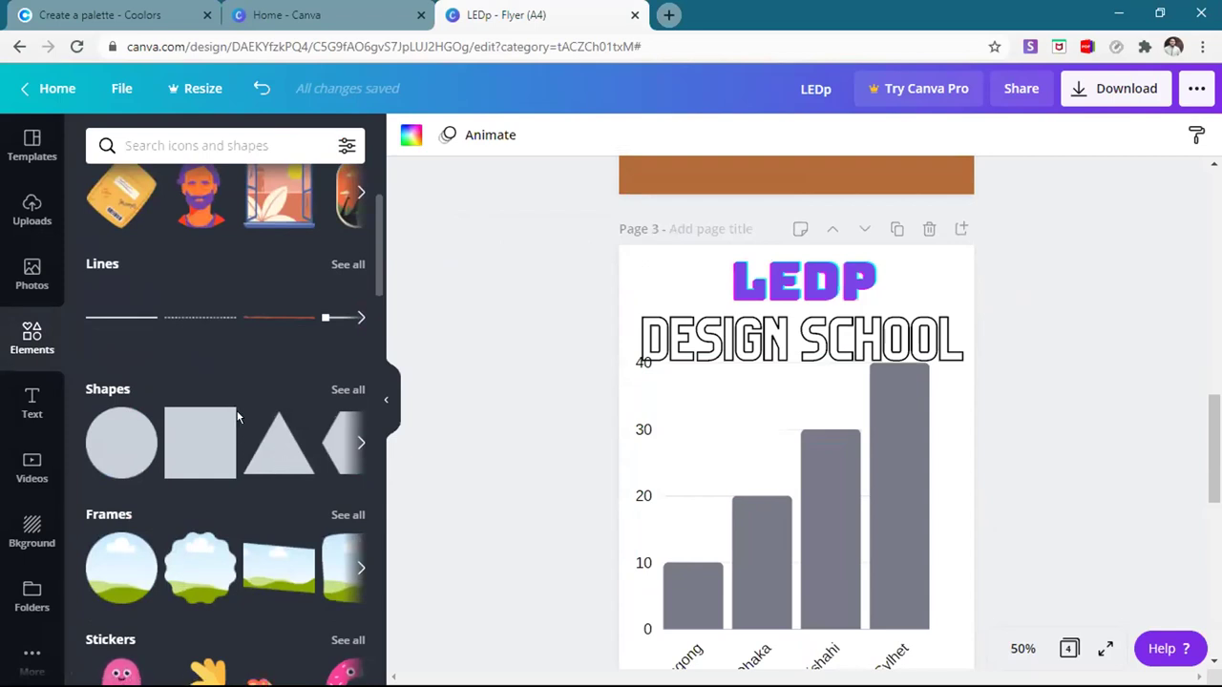
{"action": "scroll", "coordinate": [238, 433], "scroll_direction": "down", "scroll_amount": 2}
{"action": "scroll", "coordinate": [234, 408], "scroll_direction": "down", "scroll_amount": 2}
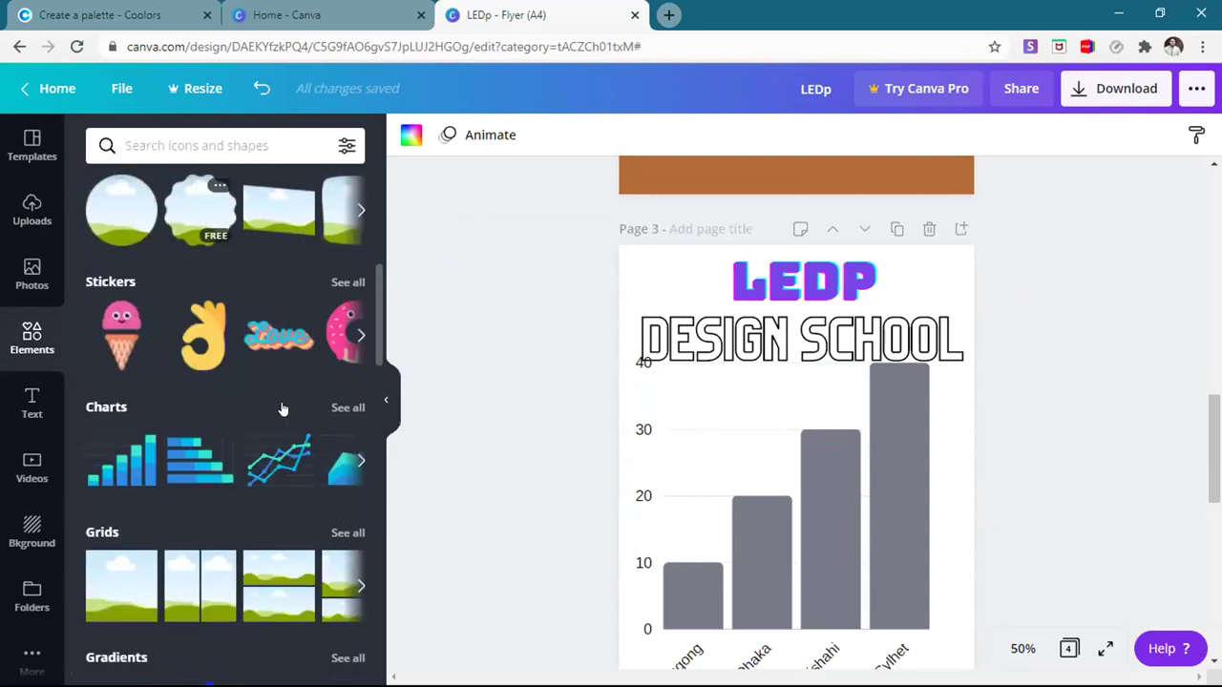
{"action": "scroll", "coordinate": [701, 468], "scroll_direction": "down", "scroll_amount": 4}
{"action": "scroll", "coordinate": [666, 502], "scroll_direction": "down", "scroll_amount": 2}
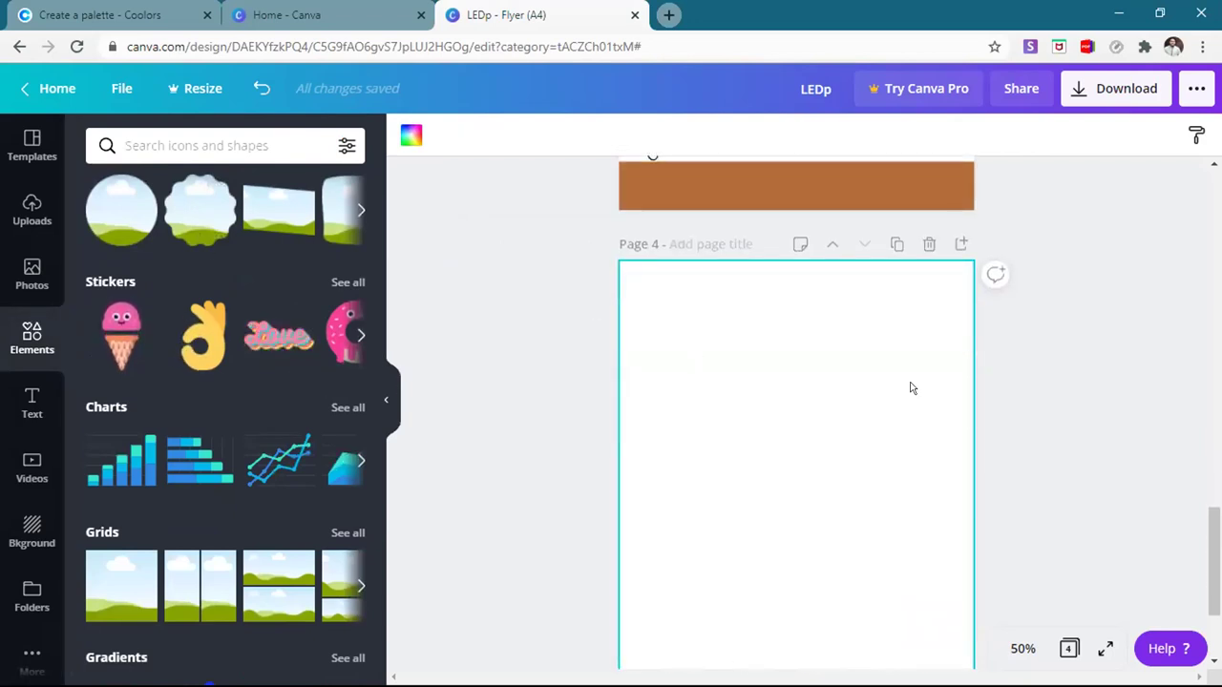
{"action": "scroll", "coordinate": [798, 385], "scroll_direction": "up", "scroll_amount": 2}
{"action": "scroll", "coordinate": [799, 384], "scroll_direction": "down", "scroll_amount": 2}
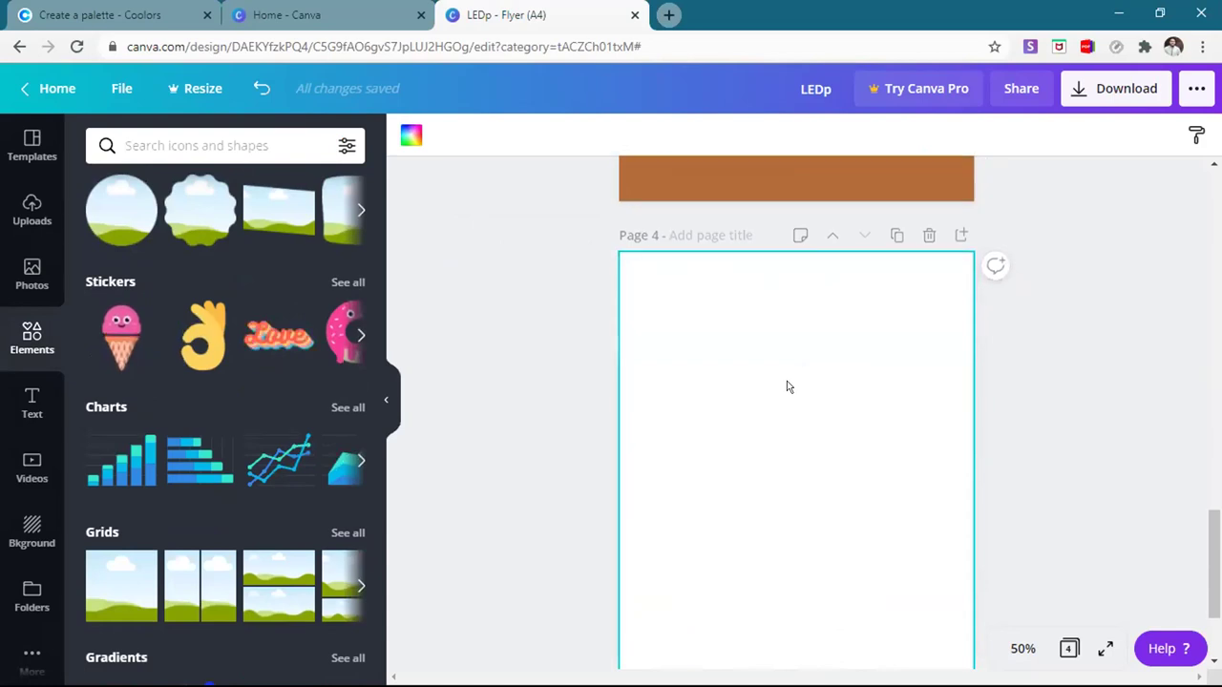
{"action": "scroll", "coordinate": [837, 429], "scroll_direction": "up", "scroll_amount": 8}
{"action": "scroll", "coordinate": [844, 434], "scroll_direction": "up", "scroll_amount": 7}
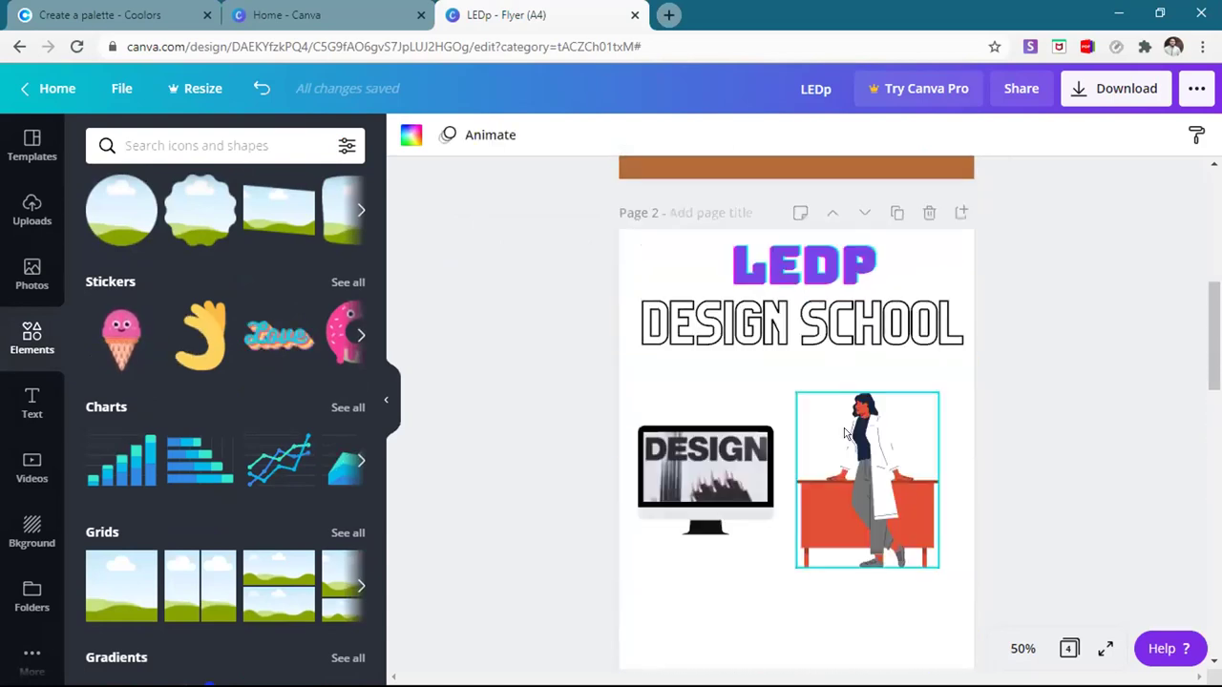
{"action": "scroll", "coordinate": [844, 435], "scroll_direction": "up", "scroll_amount": 2}
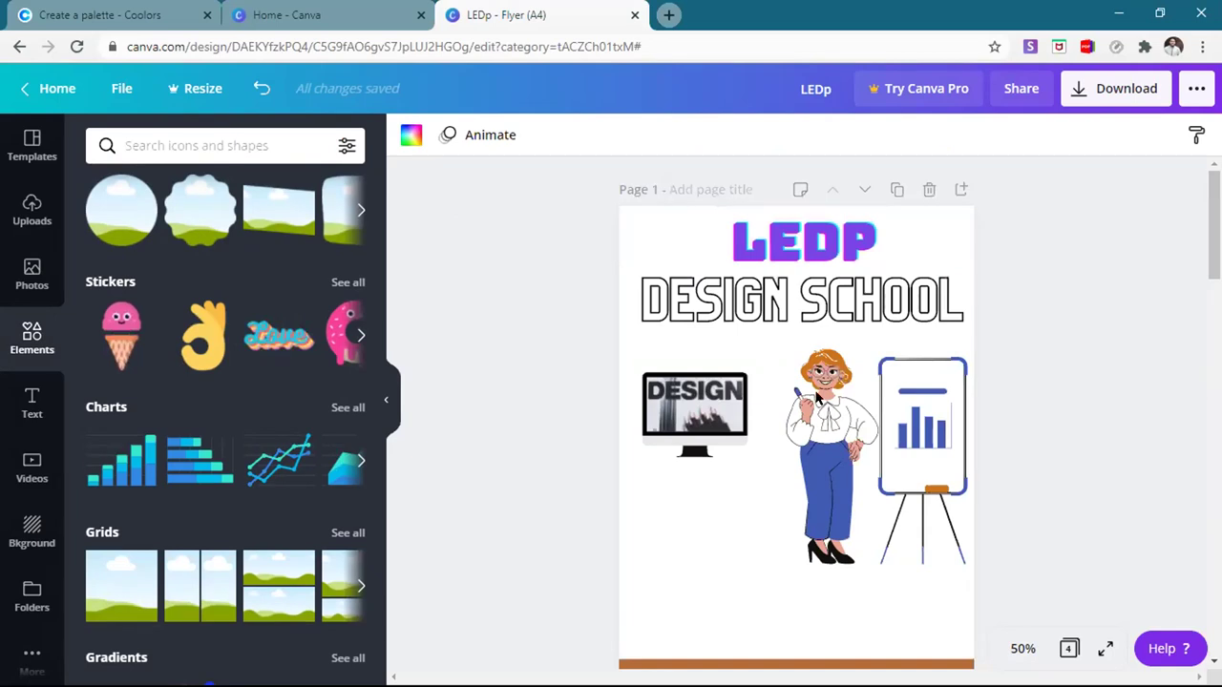
Review the pages and bring up the Download panel with PDF Print and all 4 pages.
{"action": "left_click", "coordinate": [817, 401]}
{"action": "scroll", "coordinate": [811, 417], "scroll_direction": "down", "scroll_amount": 3}
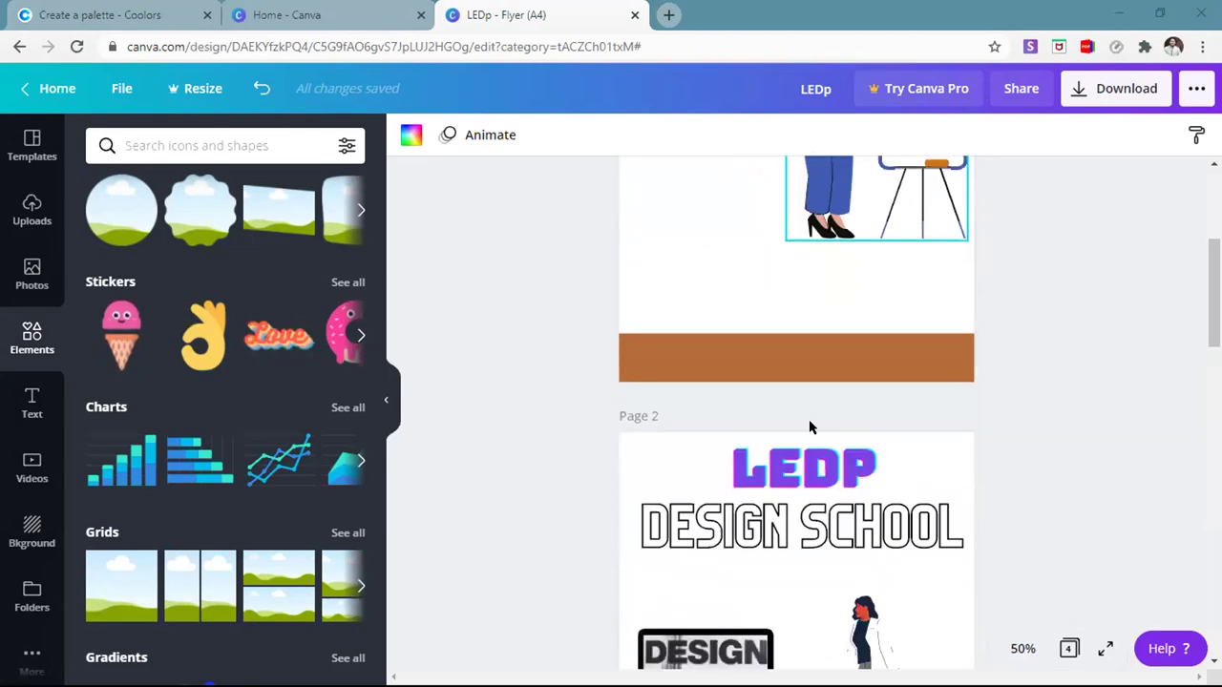
{"action": "scroll", "coordinate": [810, 421], "scroll_direction": "down", "scroll_amount": 5}
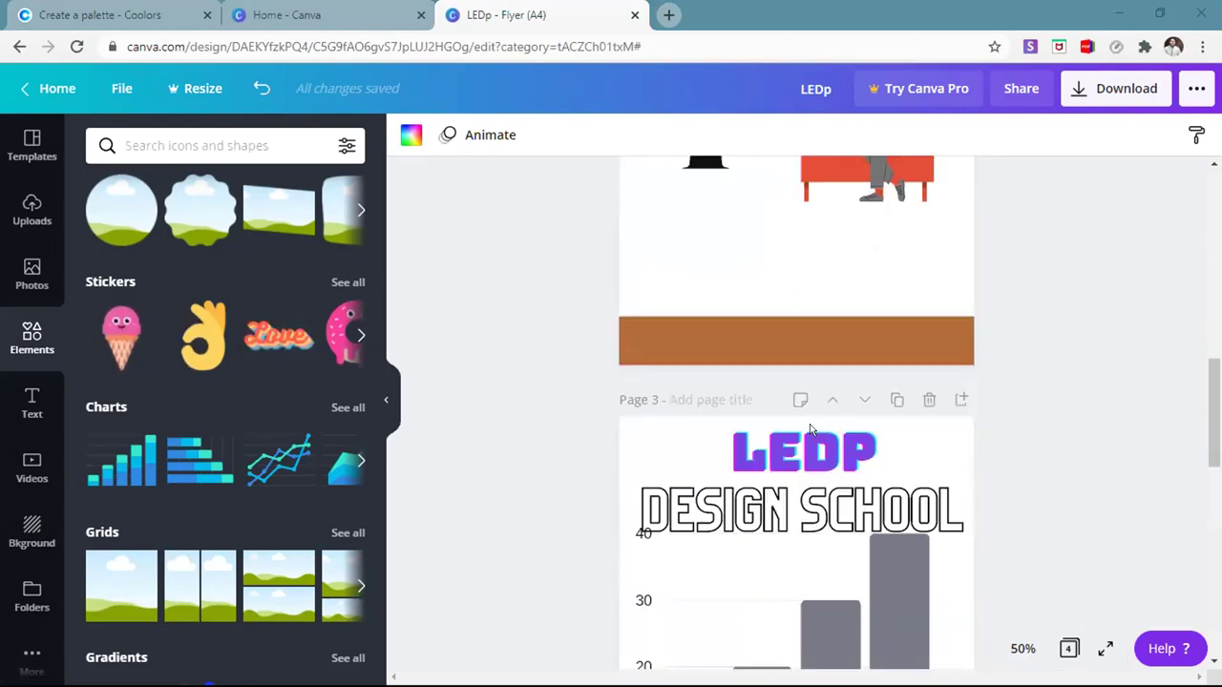
{"action": "scroll", "coordinate": [766, 453], "scroll_direction": "down", "scroll_amount": 2}
{"action": "scroll", "coordinate": [768, 307], "scroll_direction": "up", "scroll_amount": 5}
{"action": "scroll", "coordinate": [768, 310], "scroll_direction": "up", "scroll_amount": 2}
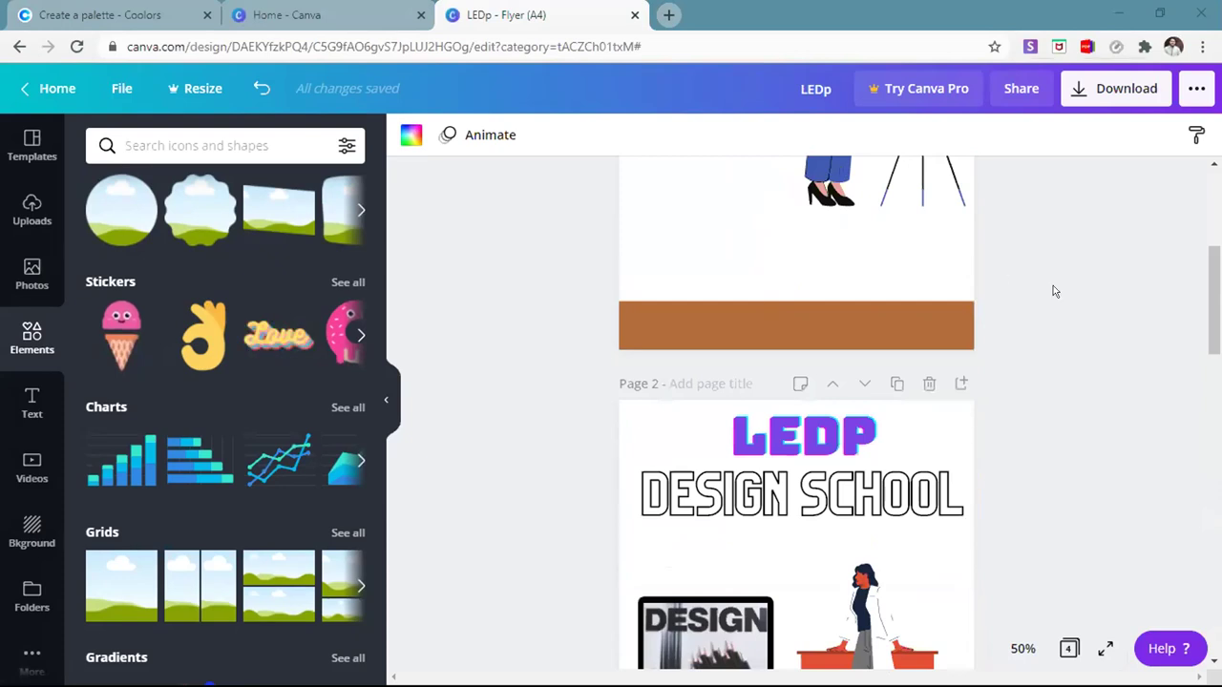
{"action": "left_click", "coordinate": [1127, 89]}
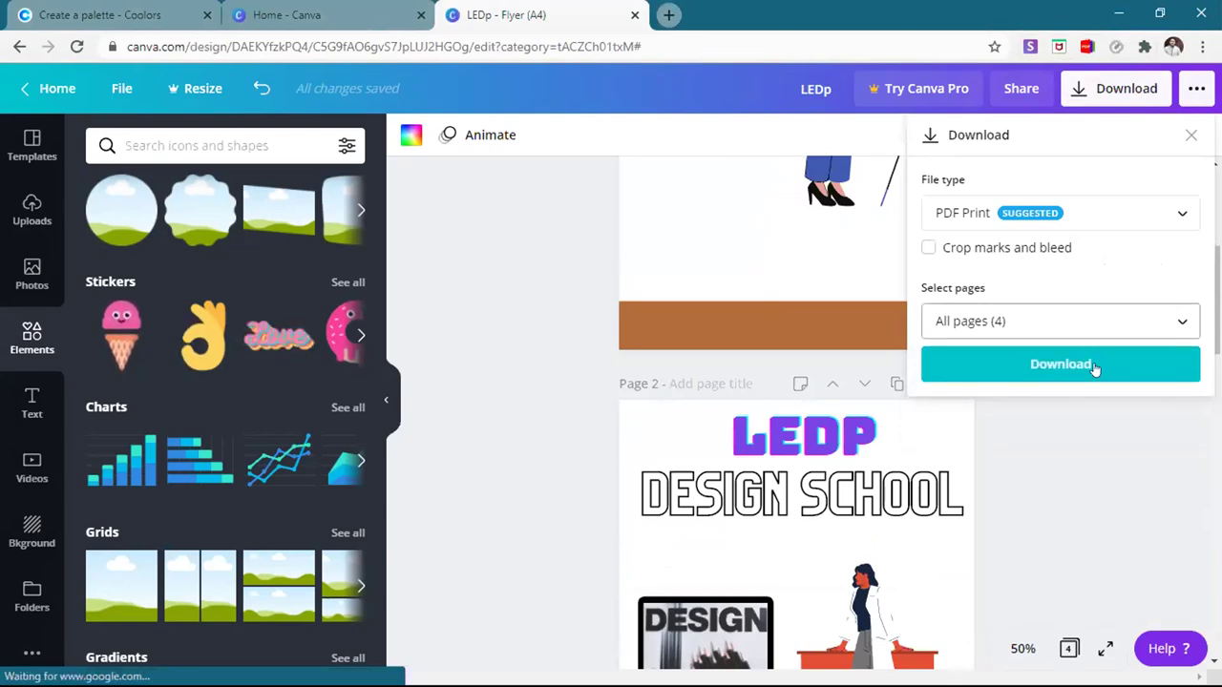
Download all four pages as PDF Print, then cancel the Save As dialog at This PC.
{"action": "left_click", "coordinate": [1094, 362]}
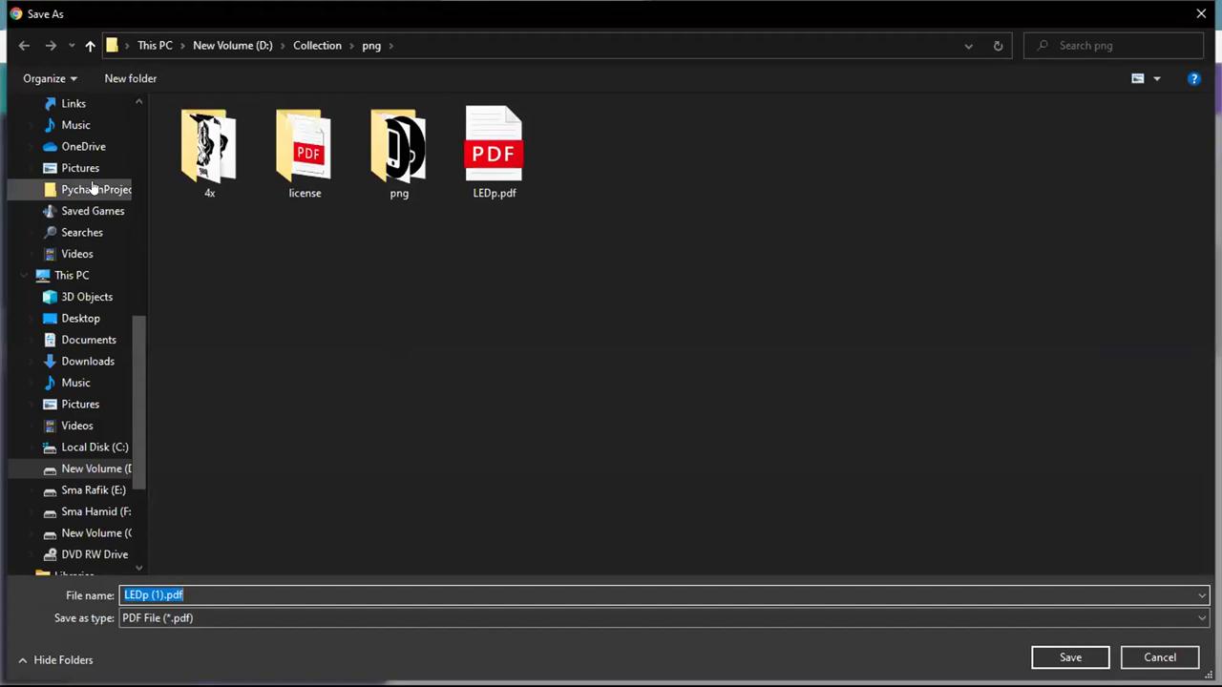
{"action": "scroll", "coordinate": [86, 286], "scroll_direction": "up", "scroll_amount": 3}
{"action": "left_click", "coordinate": [77, 446]}
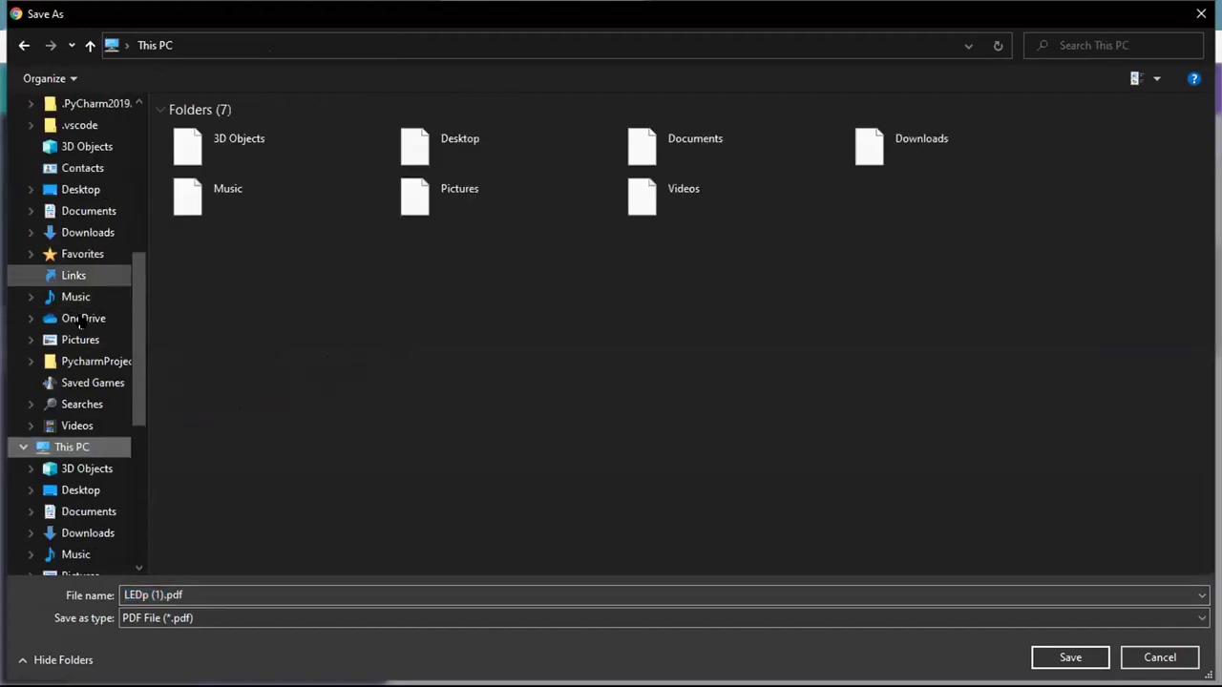
{"action": "left_click", "coordinate": [1159, 657]}
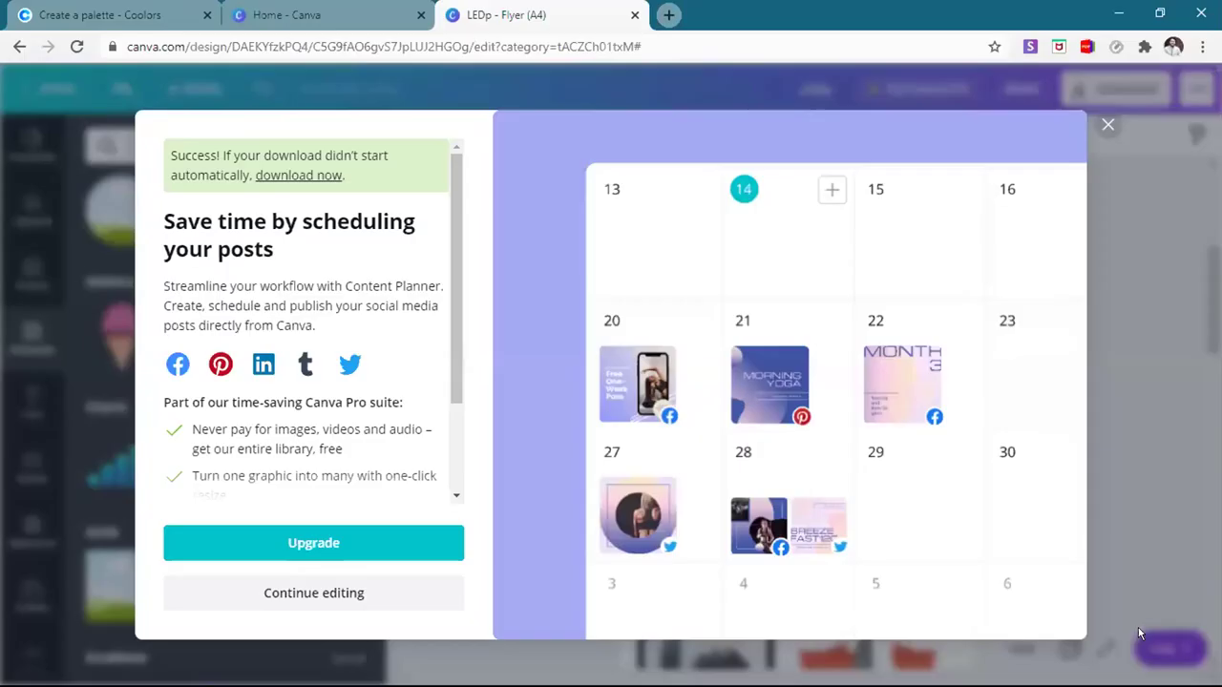
Dismiss the success message and switch the download file type to PNG.
{"action": "left_click", "coordinate": [1105, 125]}
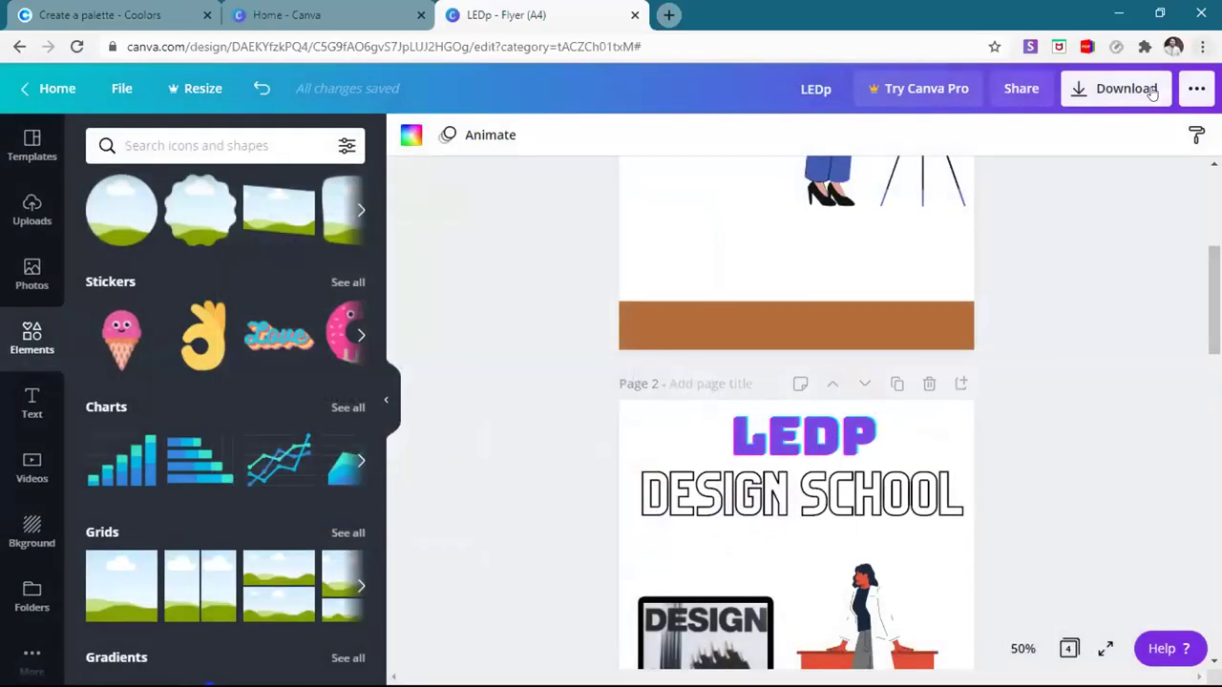
{"action": "left_click", "coordinate": [1152, 90]}
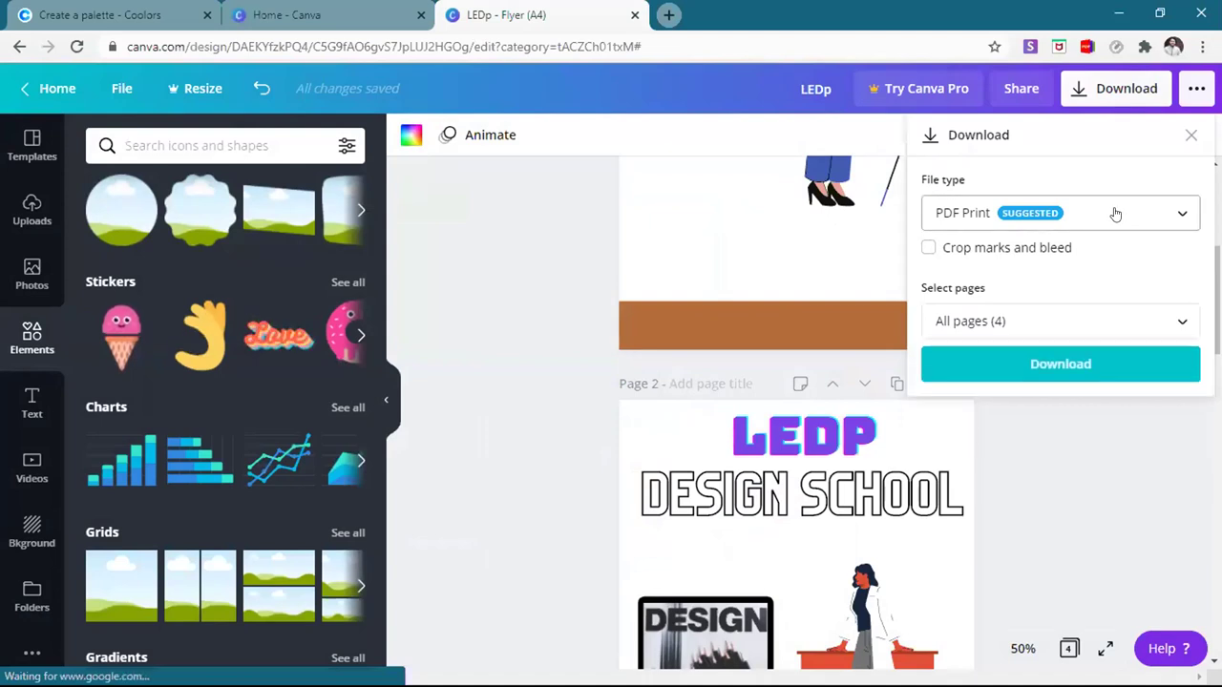
{"action": "left_click", "coordinate": [1113, 210]}
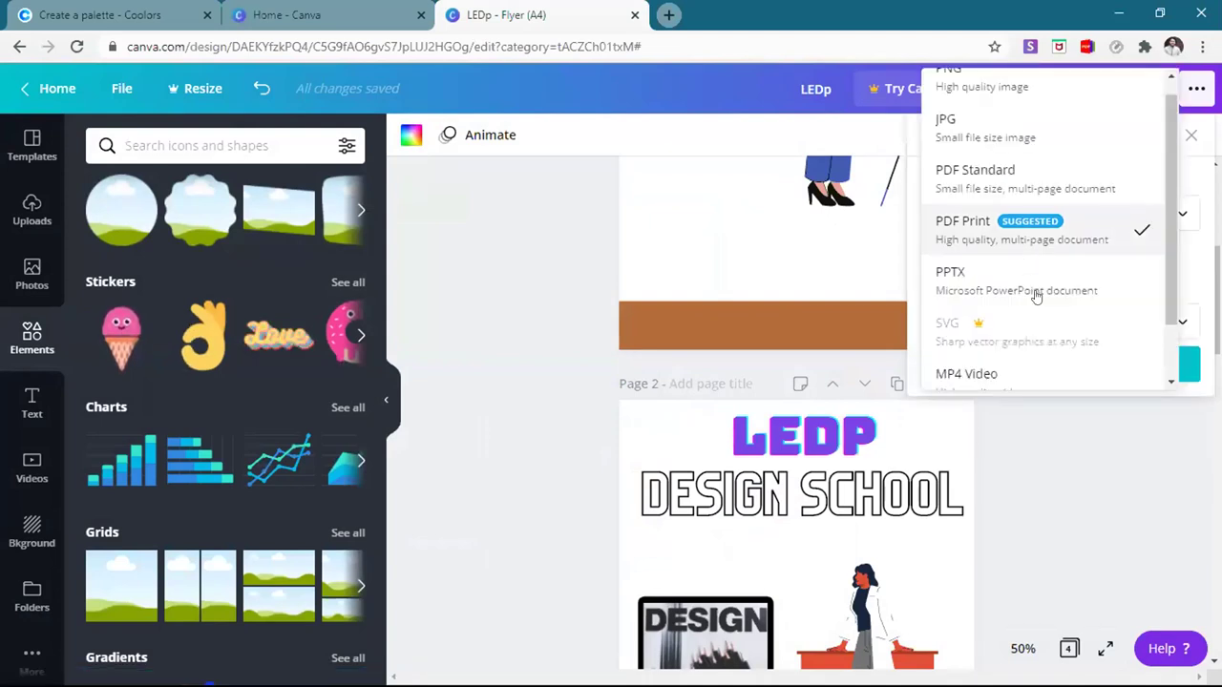
{"action": "scroll", "coordinate": [1036, 296], "scroll_direction": "down", "scroll_amount": 1}
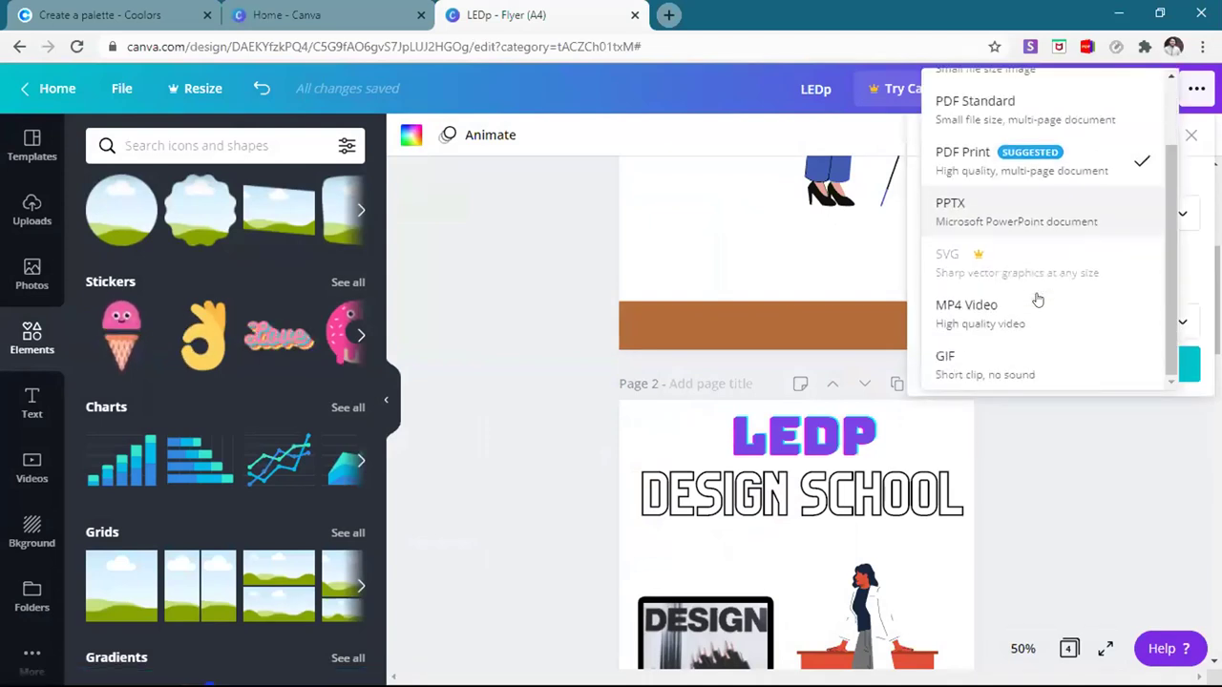
{"action": "scroll", "coordinate": [1030, 291], "scroll_direction": "up", "scroll_amount": 2}
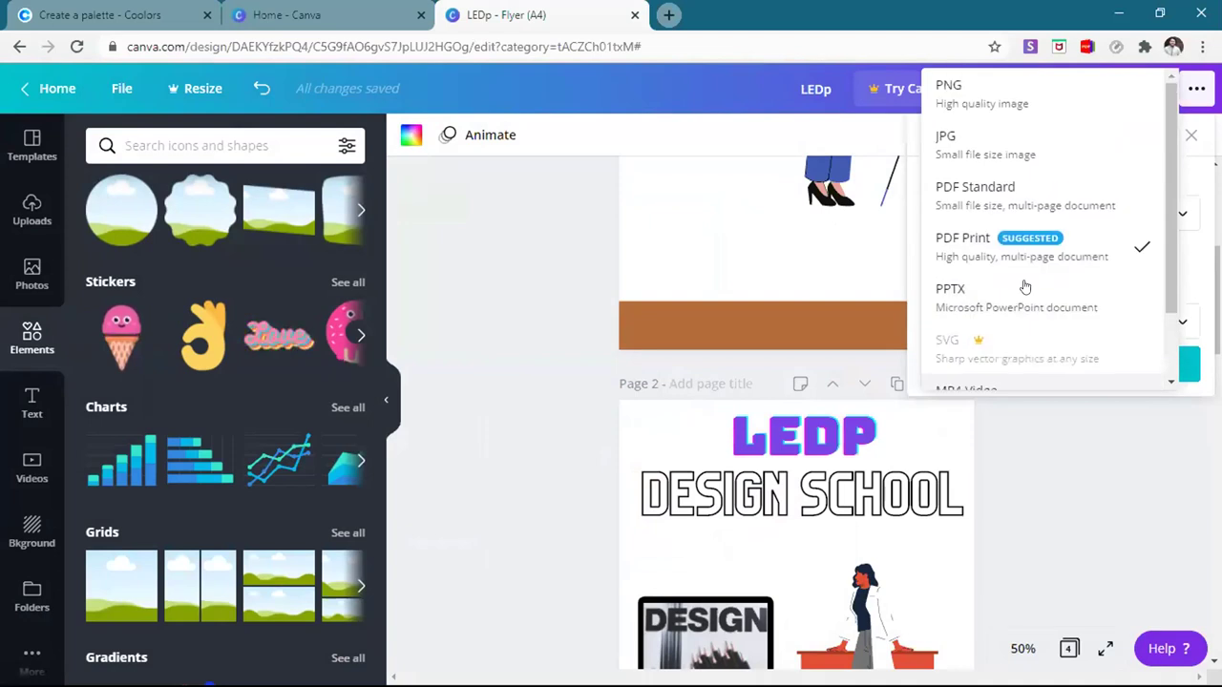
{"action": "left_click", "coordinate": [980, 102]}
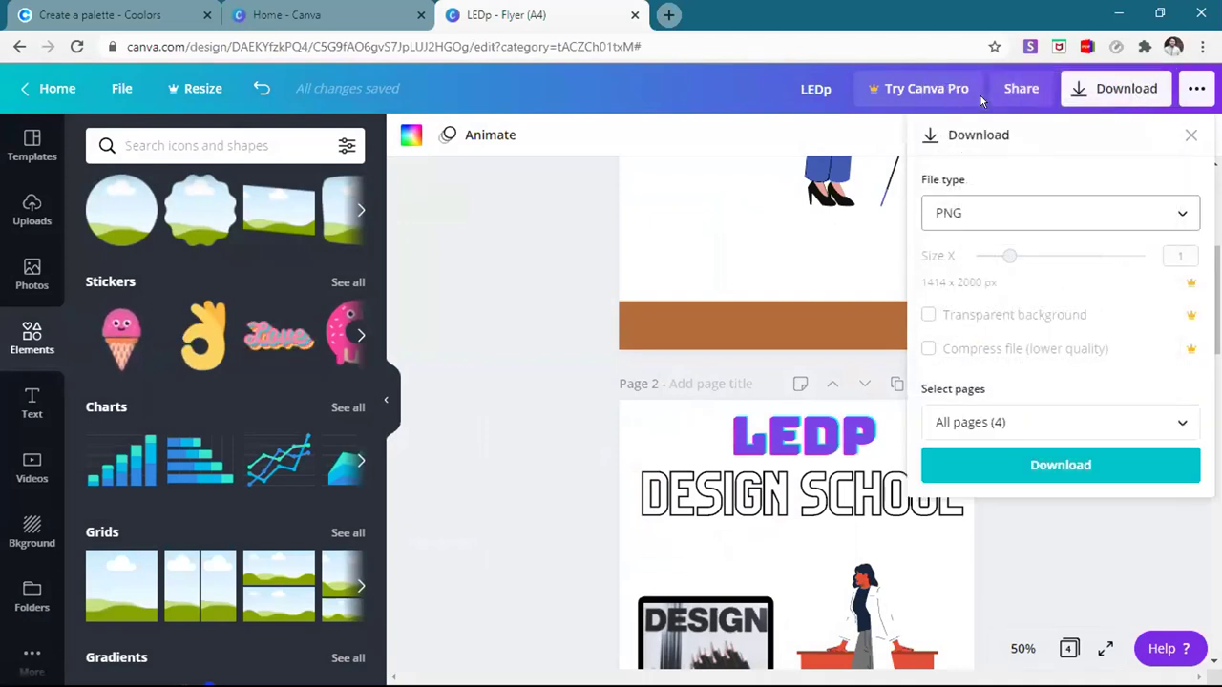
Keep all pages selected and save the download as LEDp.zip in D:\Collection\png.
{"action": "left_click", "coordinate": [1092, 420]}
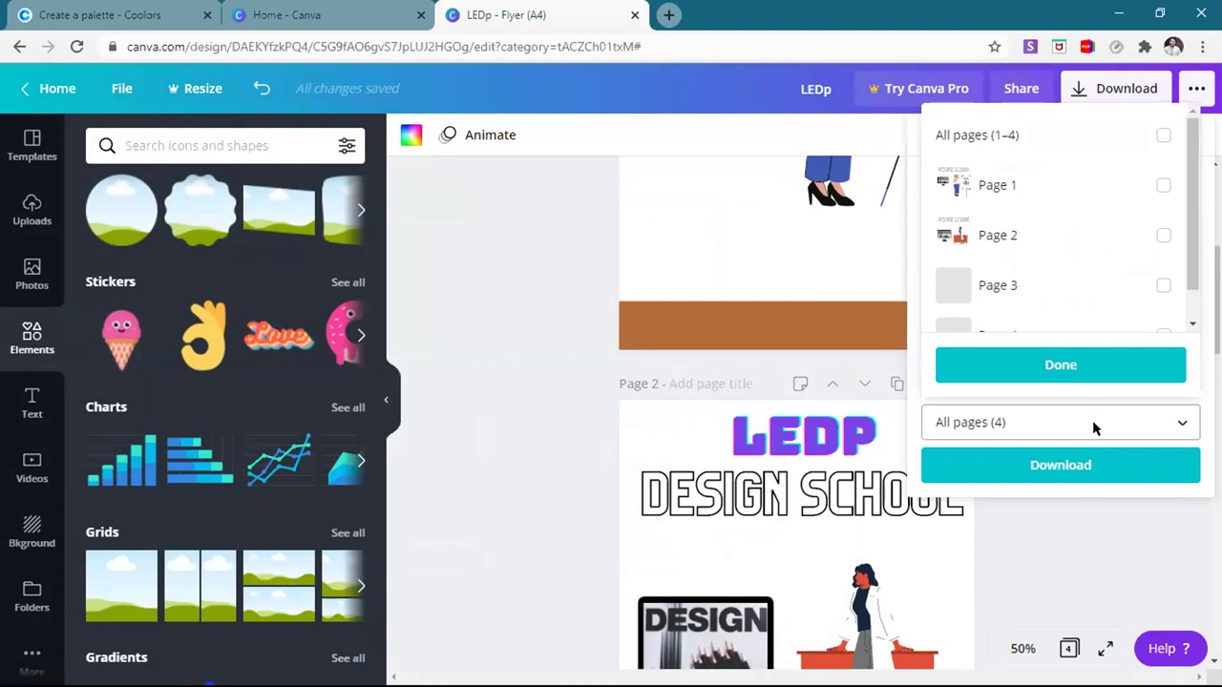
{"action": "left_click", "coordinate": [1092, 420]}
{"action": "left_click", "coordinate": [1091, 420]}
{"action": "left_click", "coordinate": [1092, 419]}
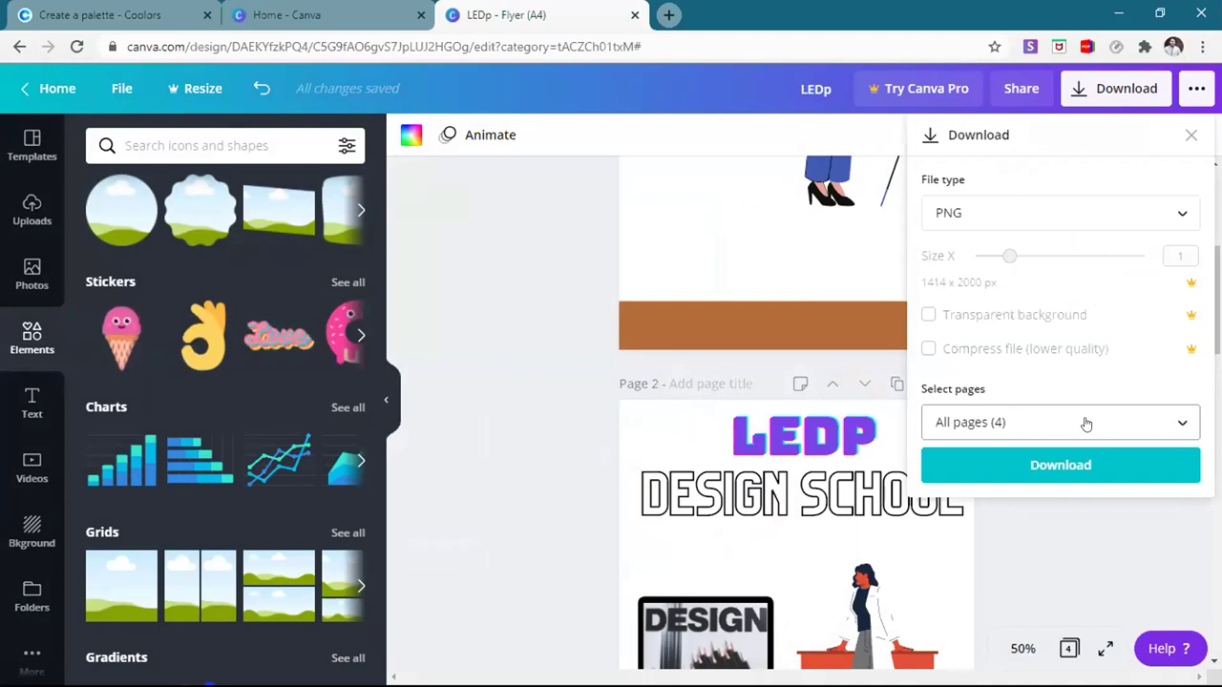
{"action": "left_click", "coordinate": [1095, 466]}
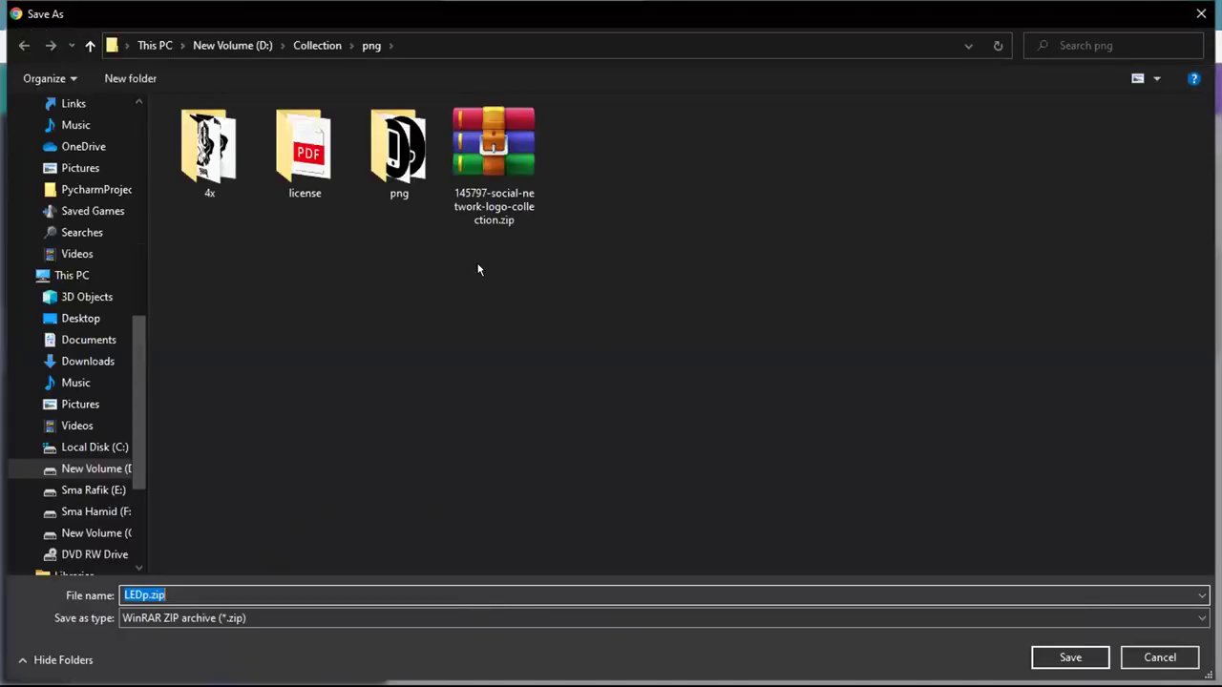
{"action": "left_click", "coordinate": [567, 397]}
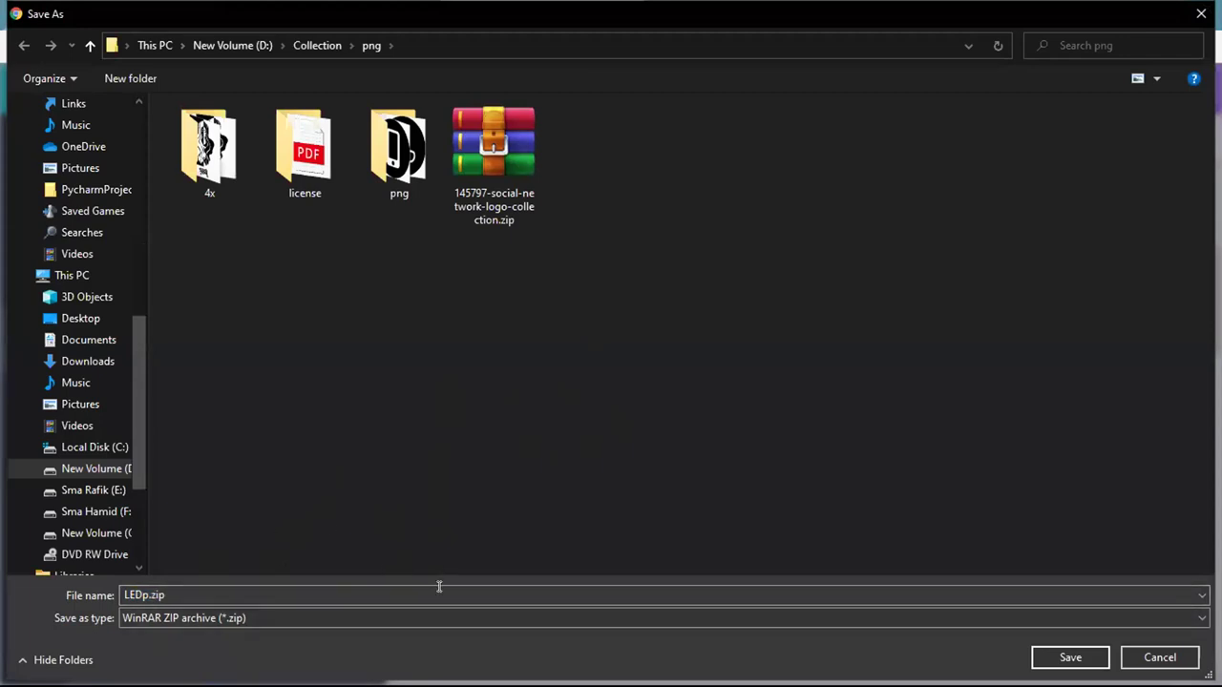
{"action": "left_click", "coordinate": [1048, 657]}
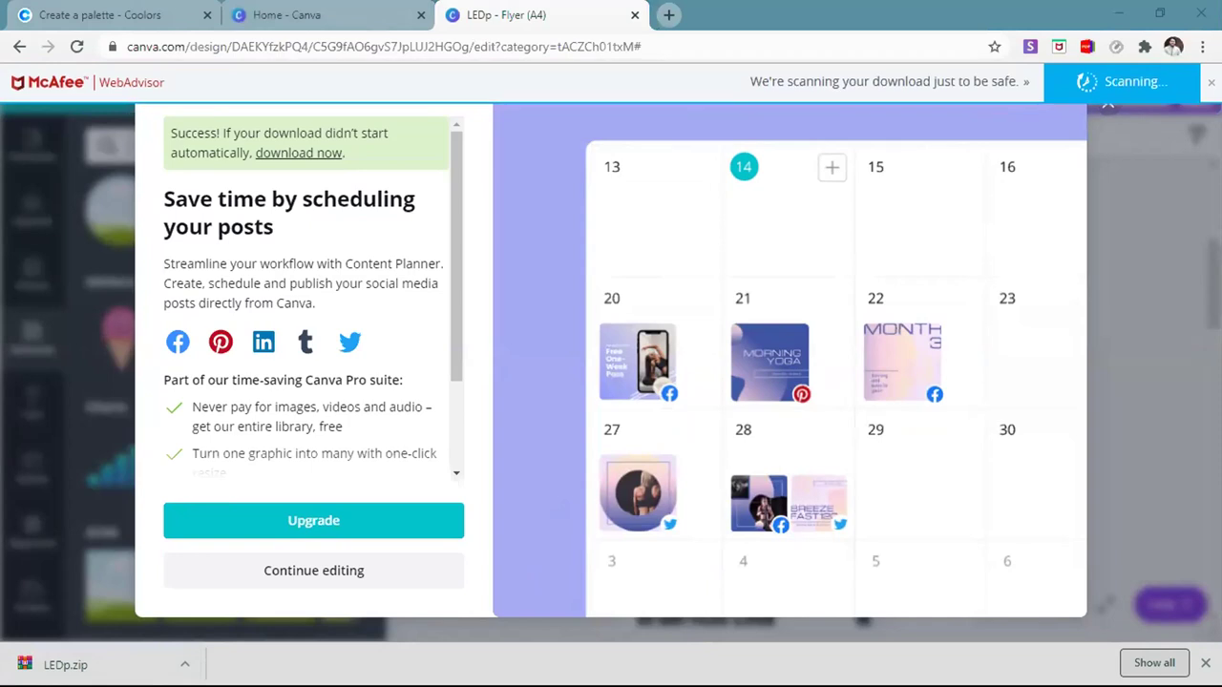
Close both Canva tabs and go to canva.com in a new browser tab.
{"action": "left_click", "coordinate": [1107, 101]}
{"action": "scroll", "coordinate": [687, 273], "scroll_direction": "up", "scroll_amount": 3}
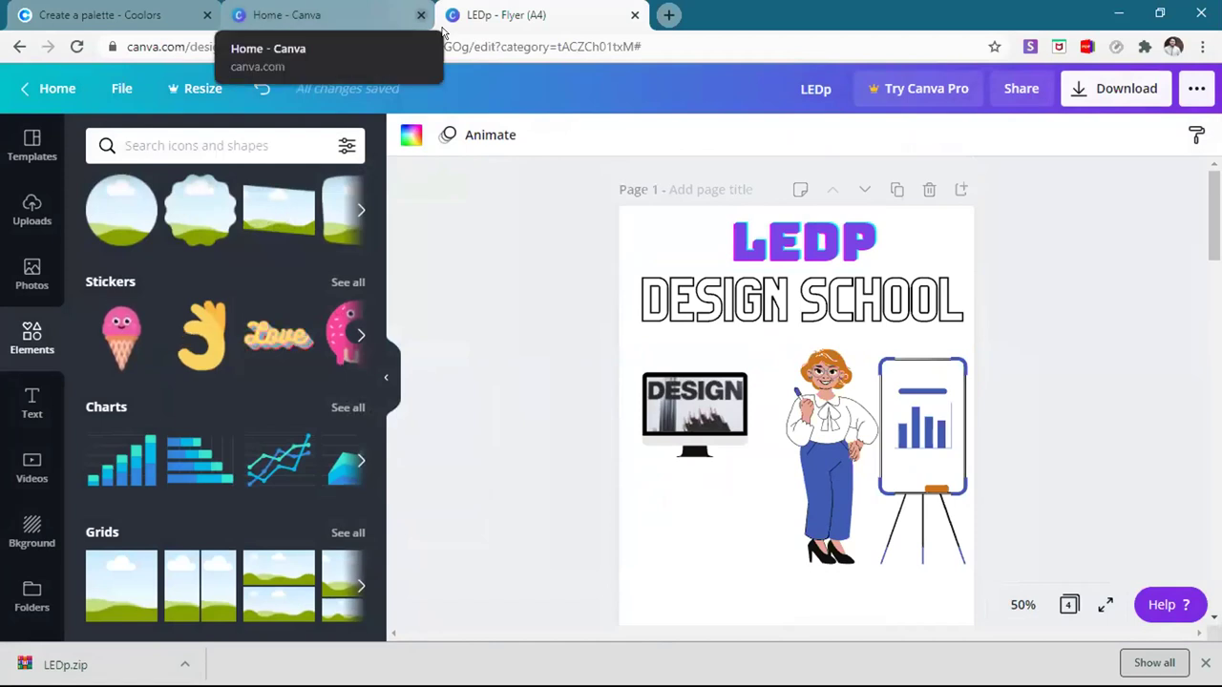
{"action": "middle_click", "coordinate": [441, 30]}
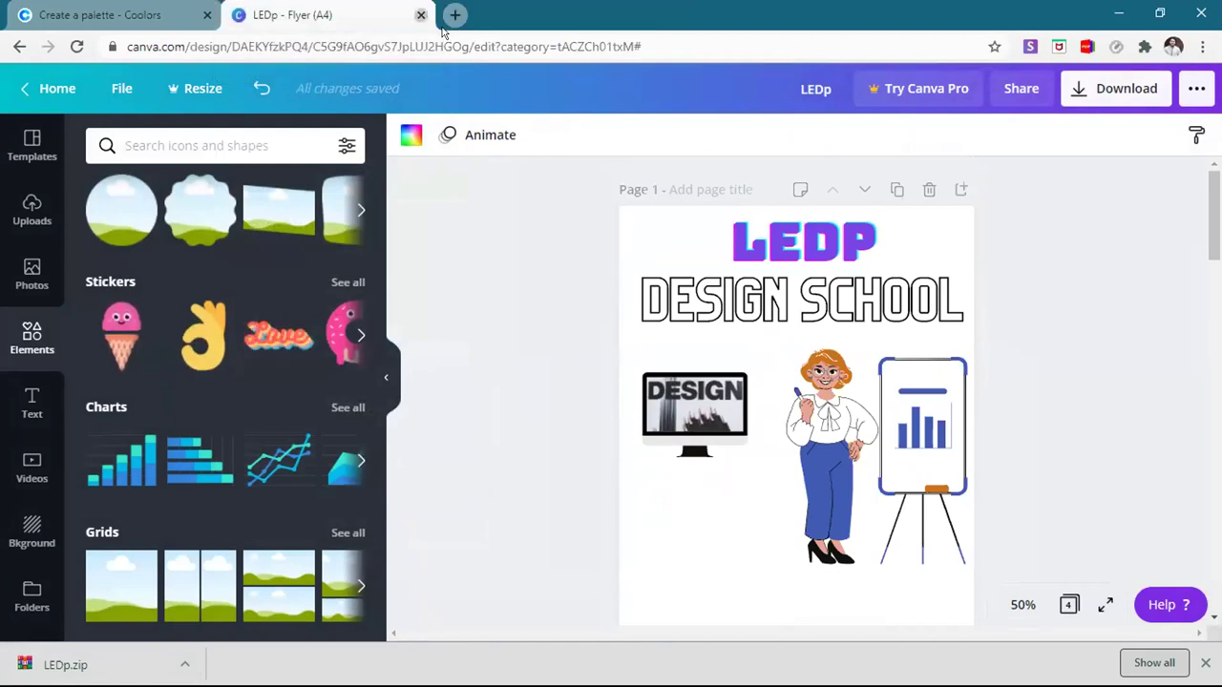
{"action": "left_click", "coordinate": [421, 14]}
{"action": "left_click", "coordinate": [240, 15]}
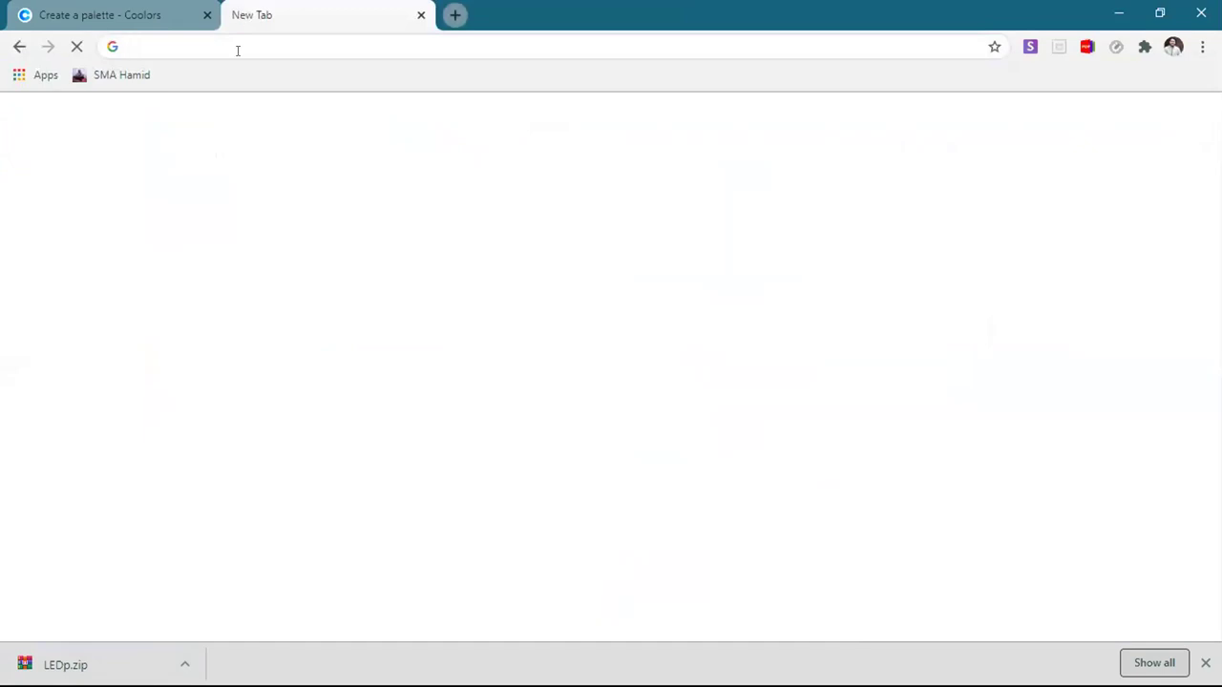
{"action": "type", "text": "ca"}
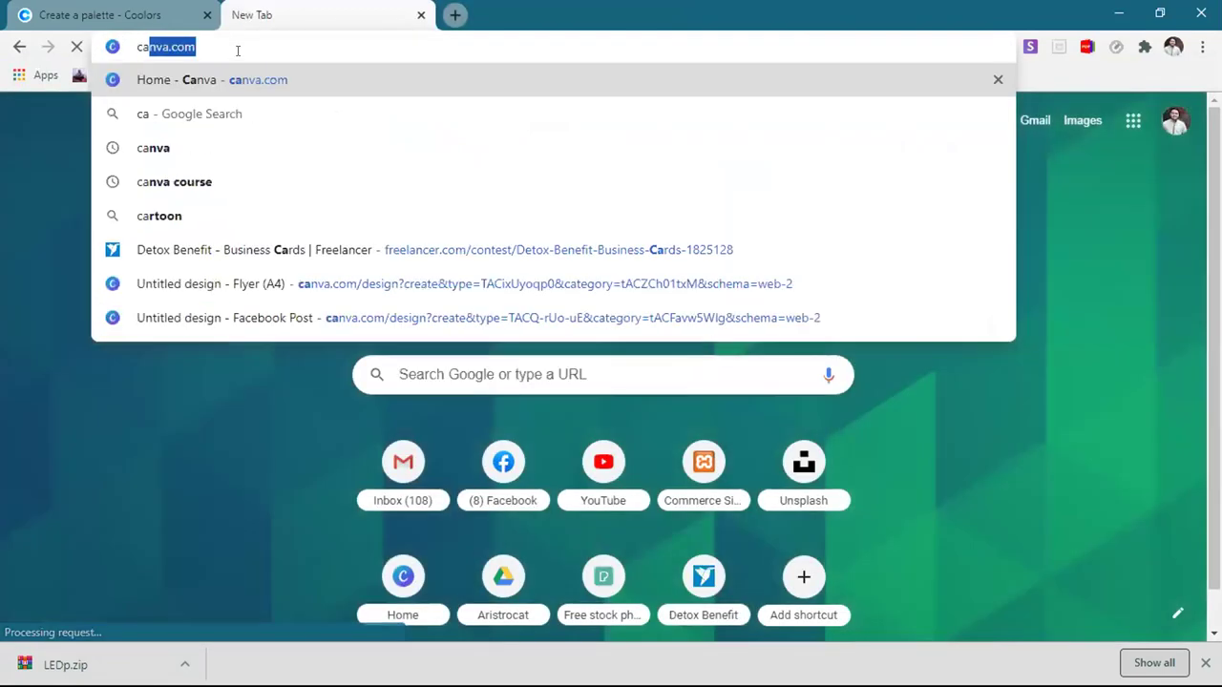
{"action": "key", "text": "Return"}
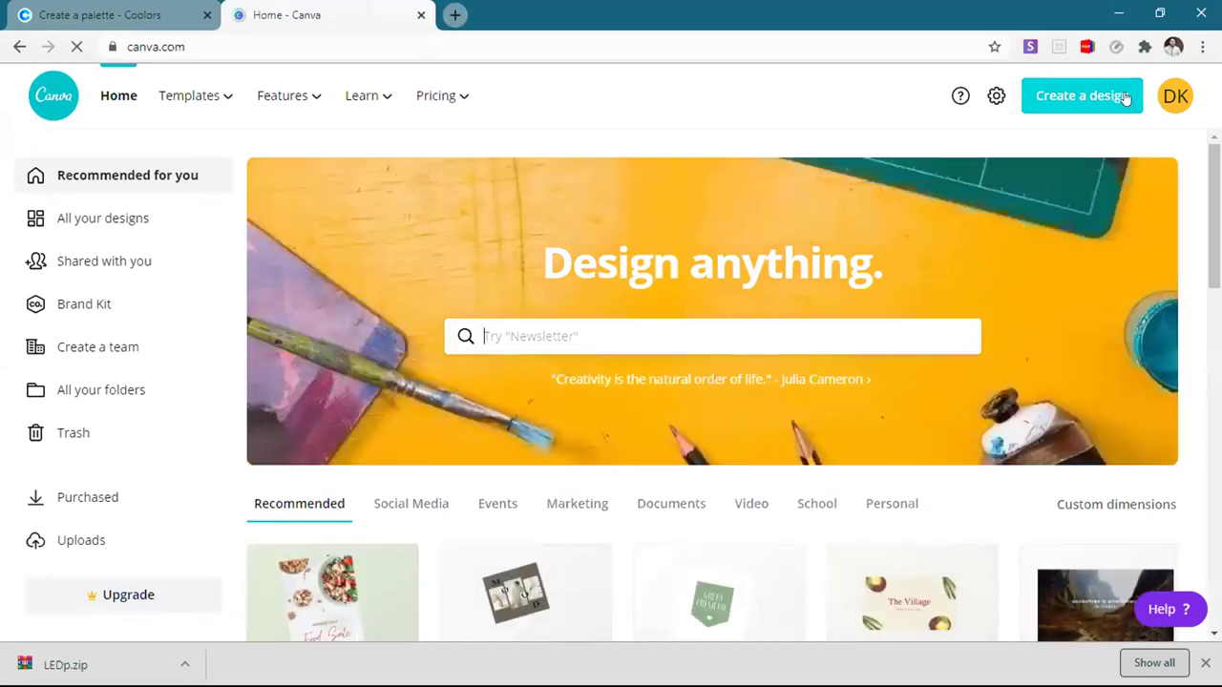
Create a new Logo design at 500 × 500 px.
{"action": "left_click", "coordinate": [1126, 100]}
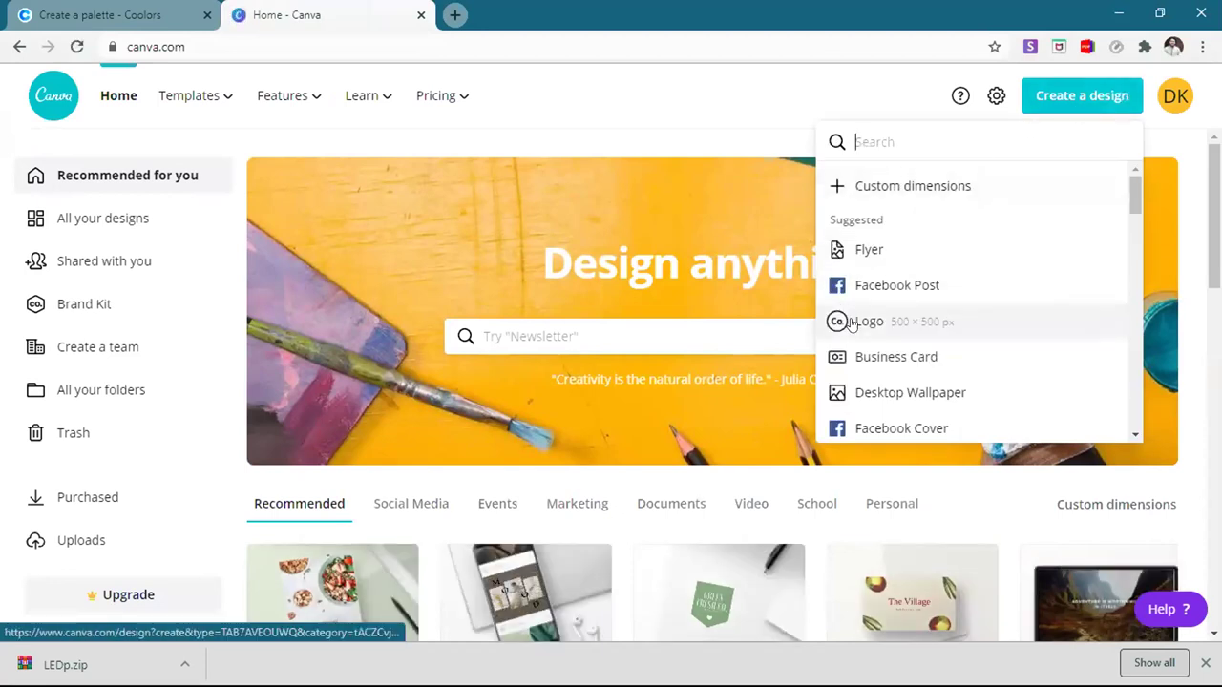
{"action": "left_click", "coordinate": [937, 316]}
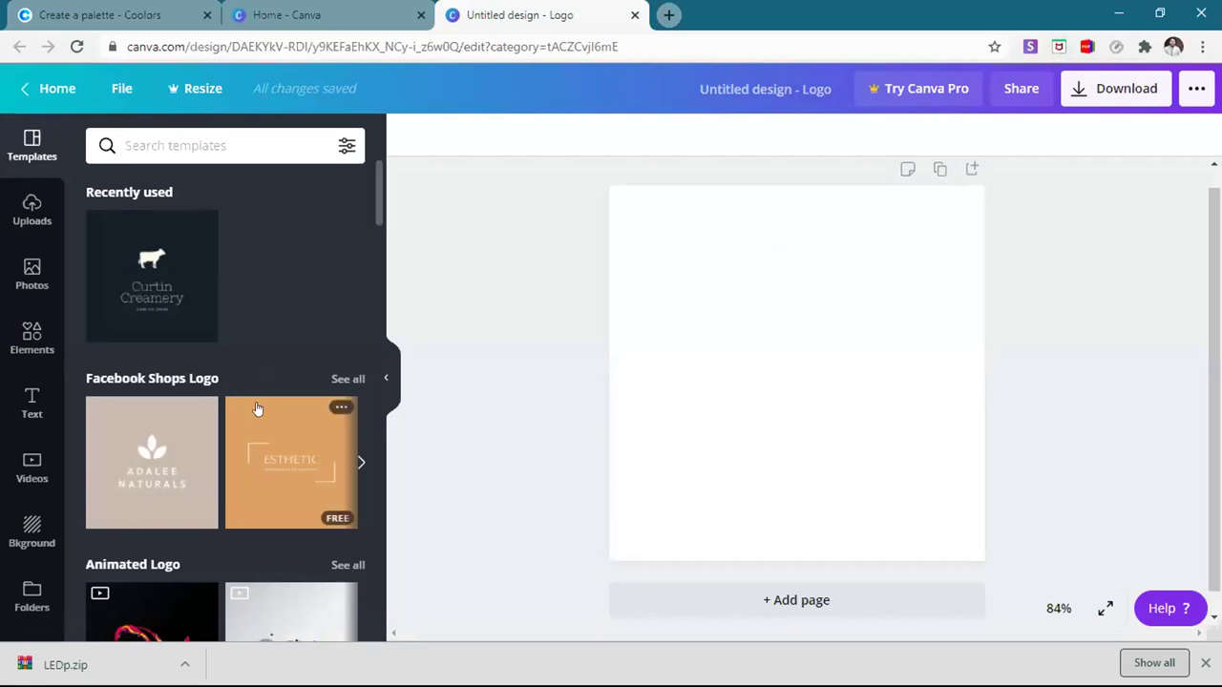
{"action": "scroll", "coordinate": [259, 409], "scroll_direction": "down", "scroll_amount": 2}
{"action": "scroll", "coordinate": [246, 415], "scroll_direction": "down", "scroll_amount": 4}
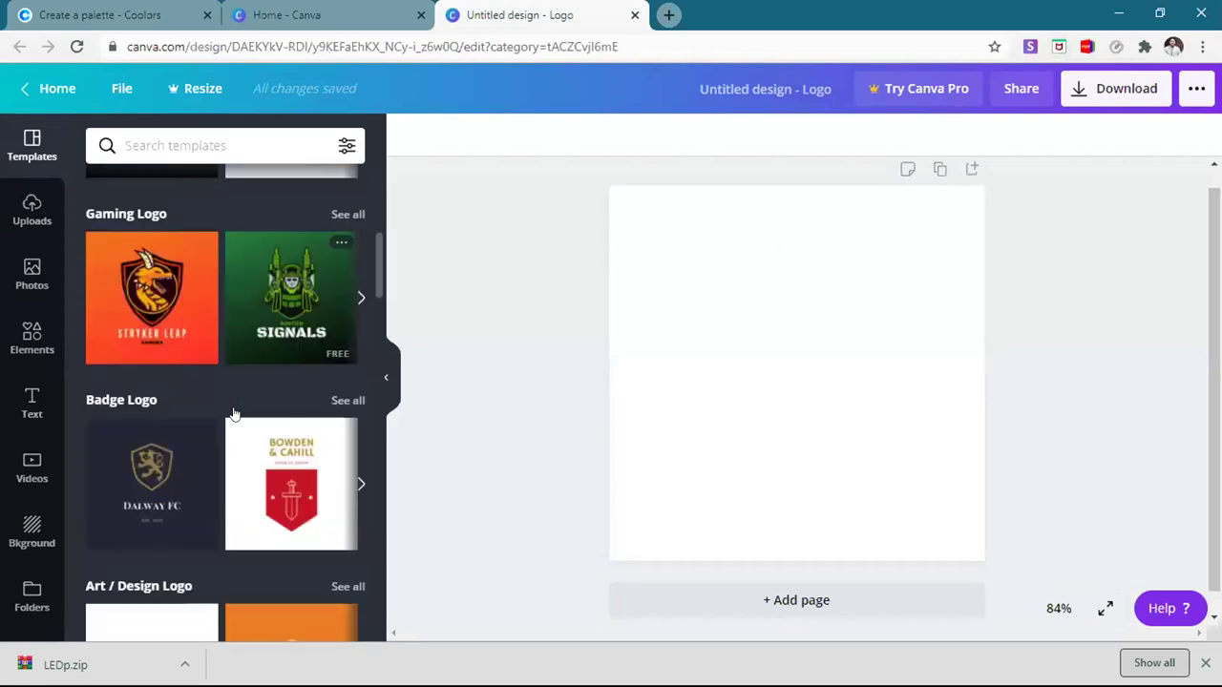
{"action": "scroll", "coordinate": [232, 417], "scroll_direction": "up", "scroll_amount": 6}
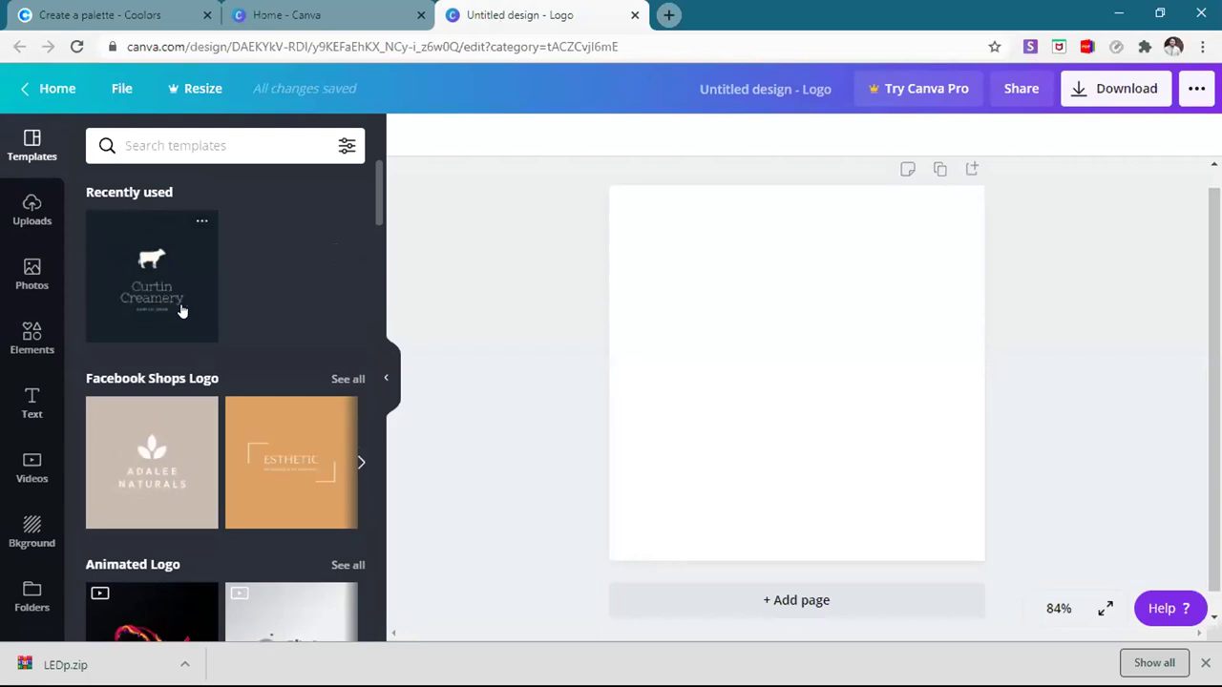
Browse the Gaming Logo templates, clear that search, then show all Art / Design Logo templates.
{"action": "scroll", "coordinate": [229, 391], "scroll_direction": "down", "scroll_amount": 6}
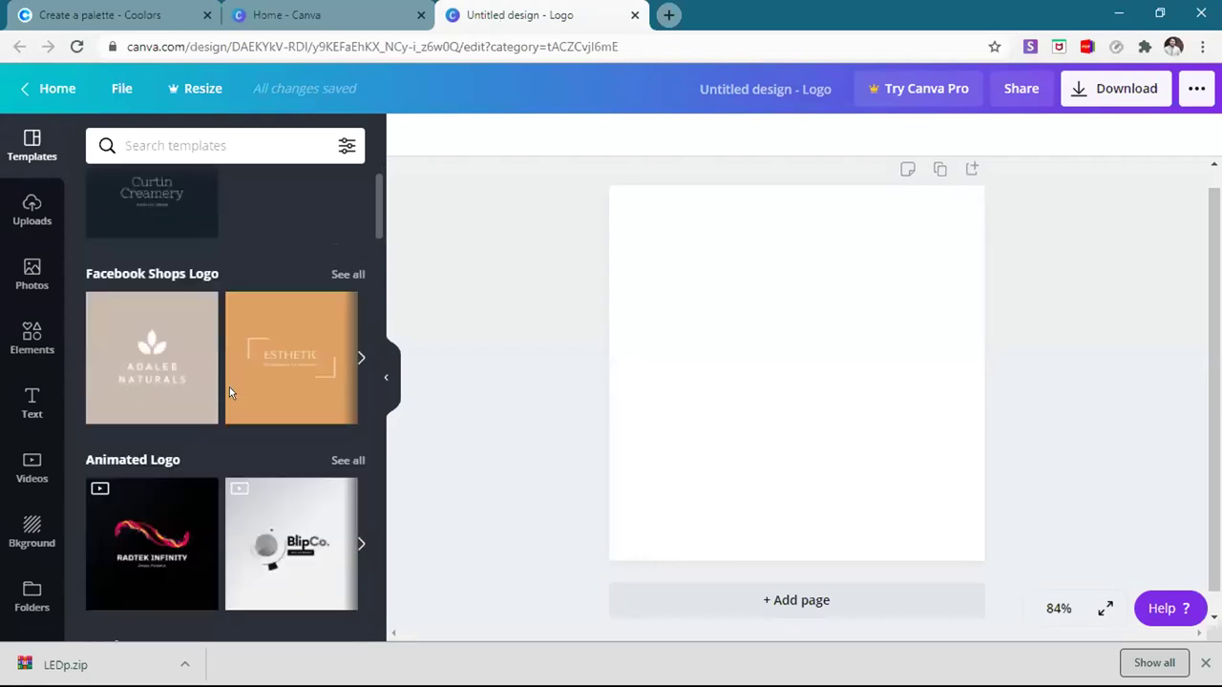
{"action": "scroll", "coordinate": [239, 459], "scroll_direction": "up", "scroll_amount": 4}
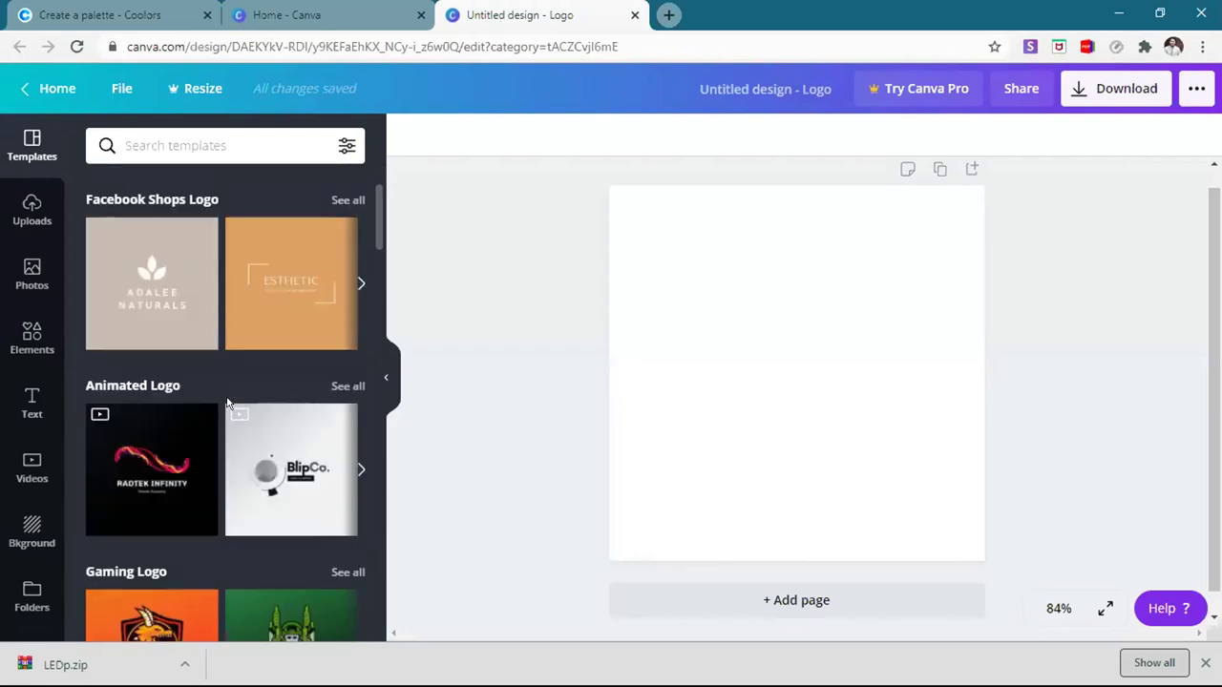
{"action": "scroll", "coordinate": [225, 498], "scroll_direction": "down", "scroll_amount": 2}
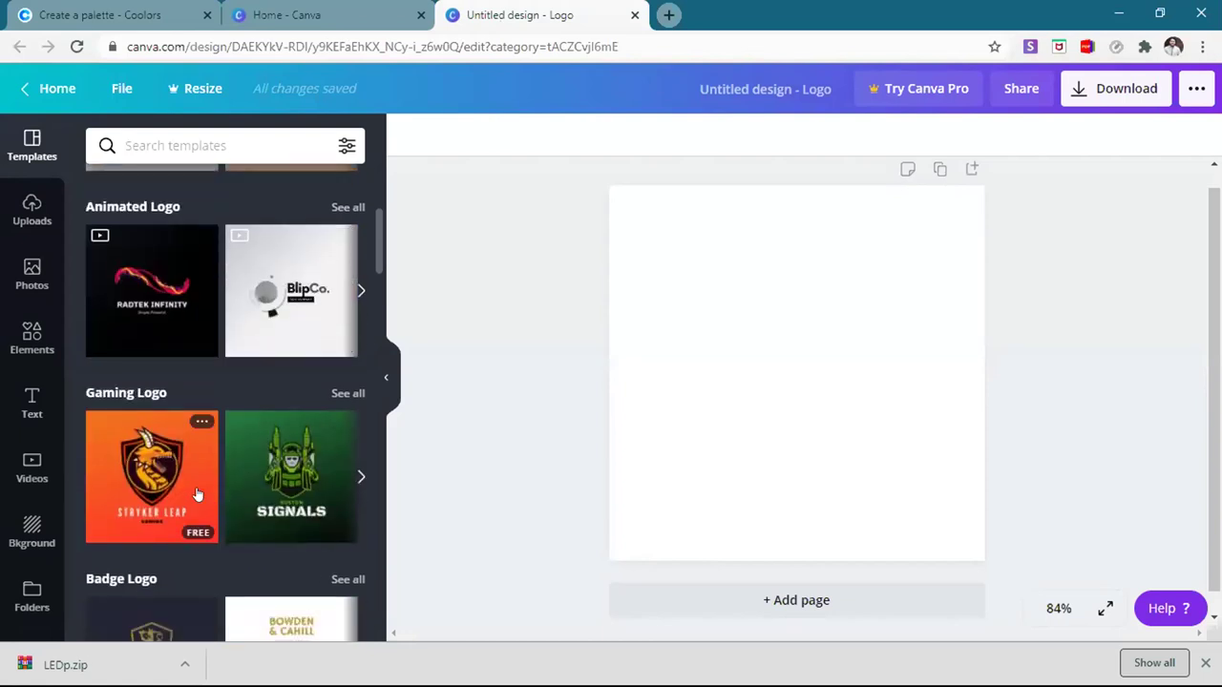
{"action": "left_click", "coordinate": [347, 394]}
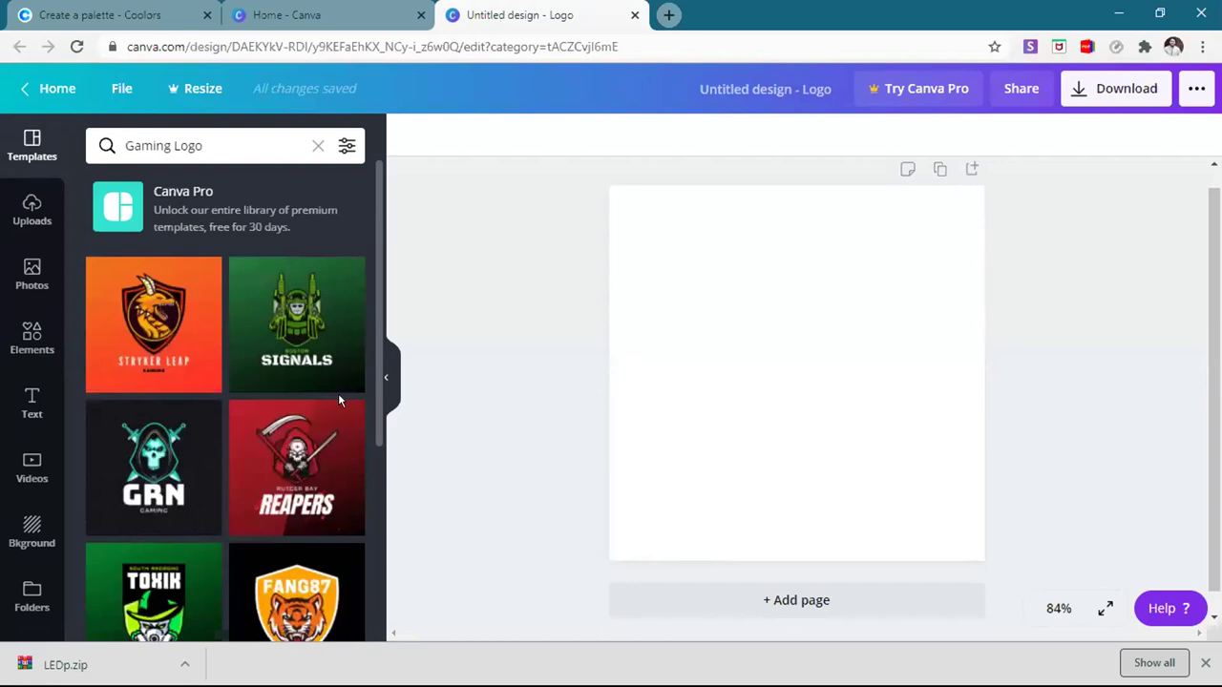
{"action": "scroll", "coordinate": [278, 431], "scroll_direction": "down", "scroll_amount": 2}
{"action": "scroll", "coordinate": [265, 513], "scroll_direction": "down", "scroll_amount": 2}
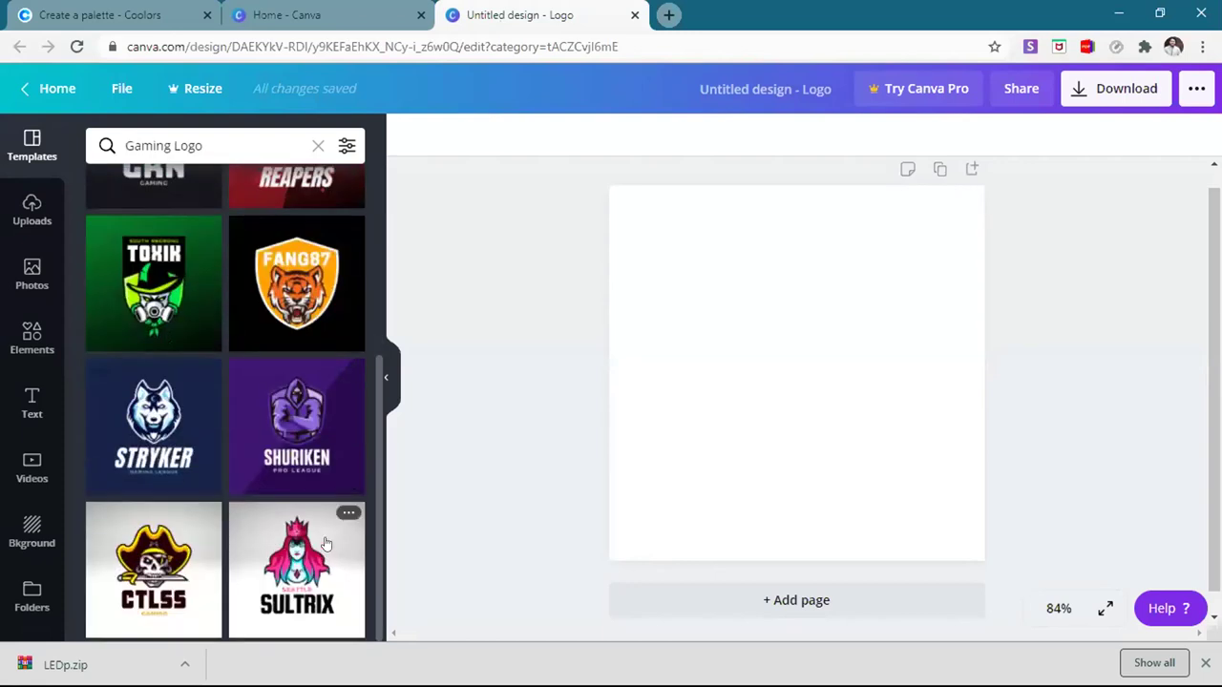
{"action": "scroll", "coordinate": [253, 465], "scroll_direction": "up", "scroll_amount": 4}
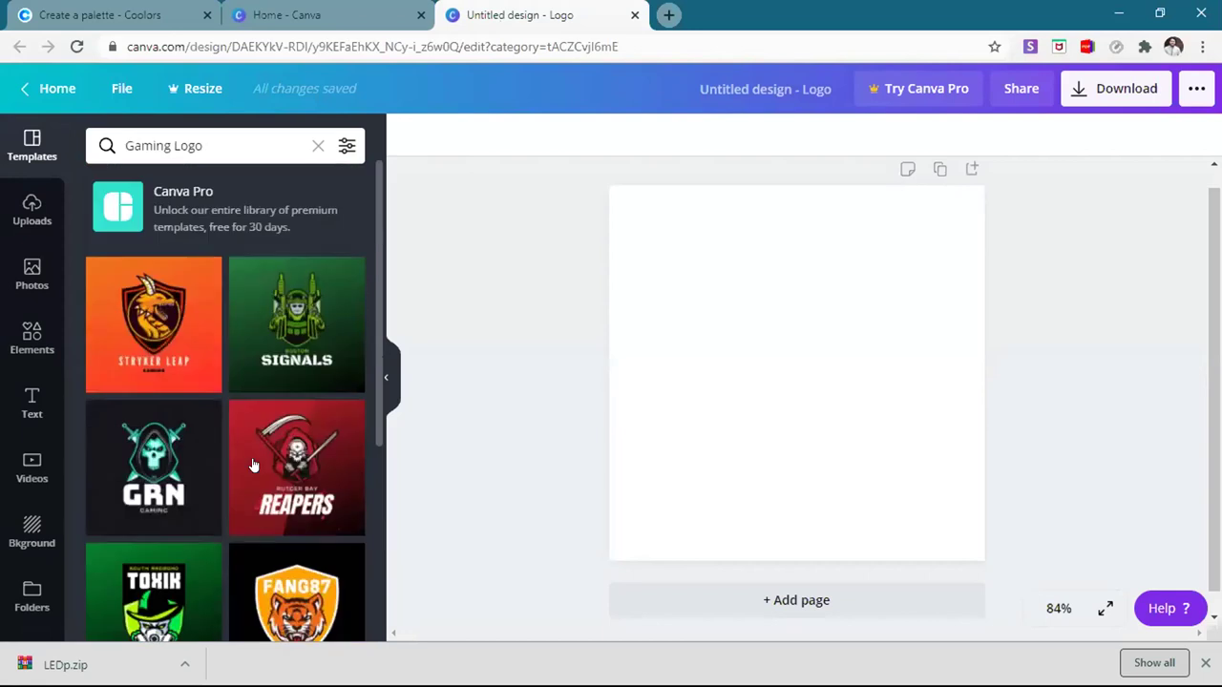
{"action": "left_click", "coordinate": [316, 146]}
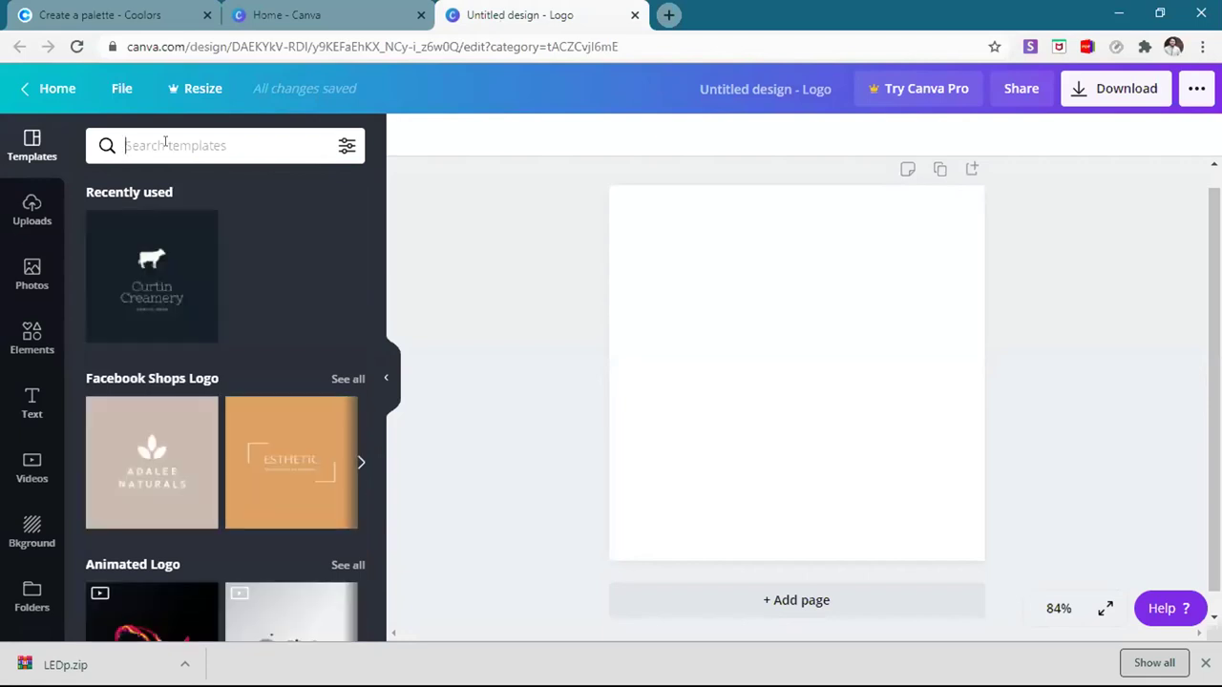
{"action": "scroll", "coordinate": [164, 193], "scroll_direction": "down", "scroll_amount": 7}
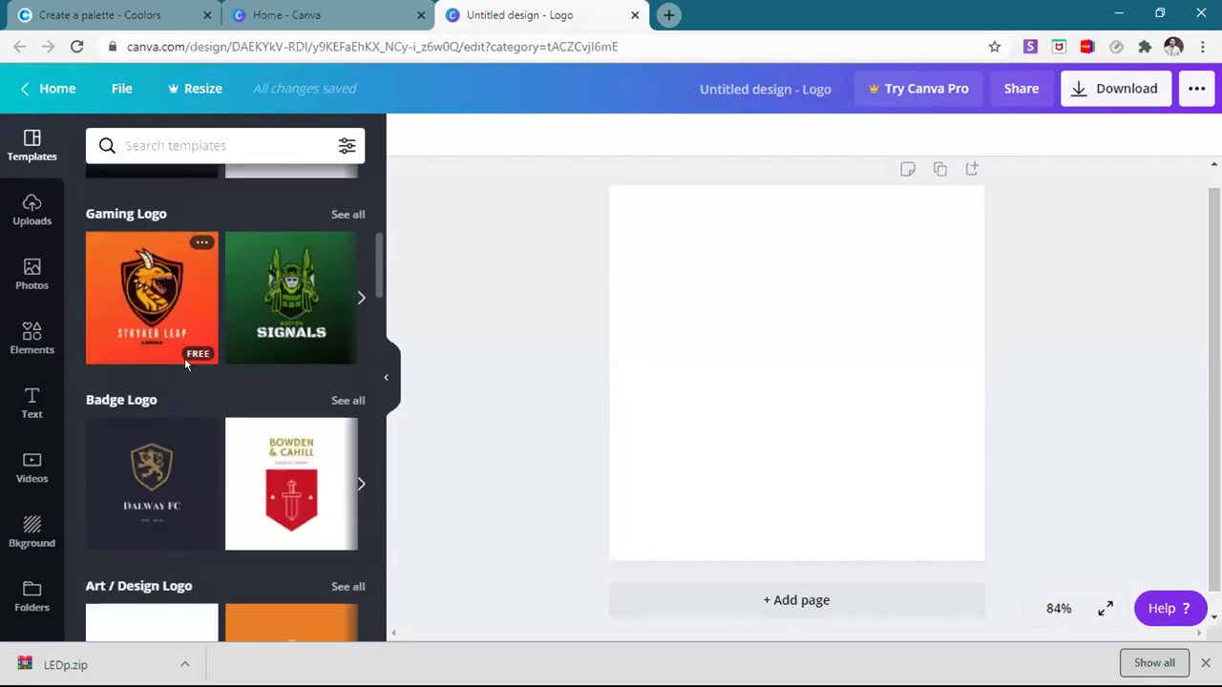
{"action": "left_click", "coordinate": [343, 408]}
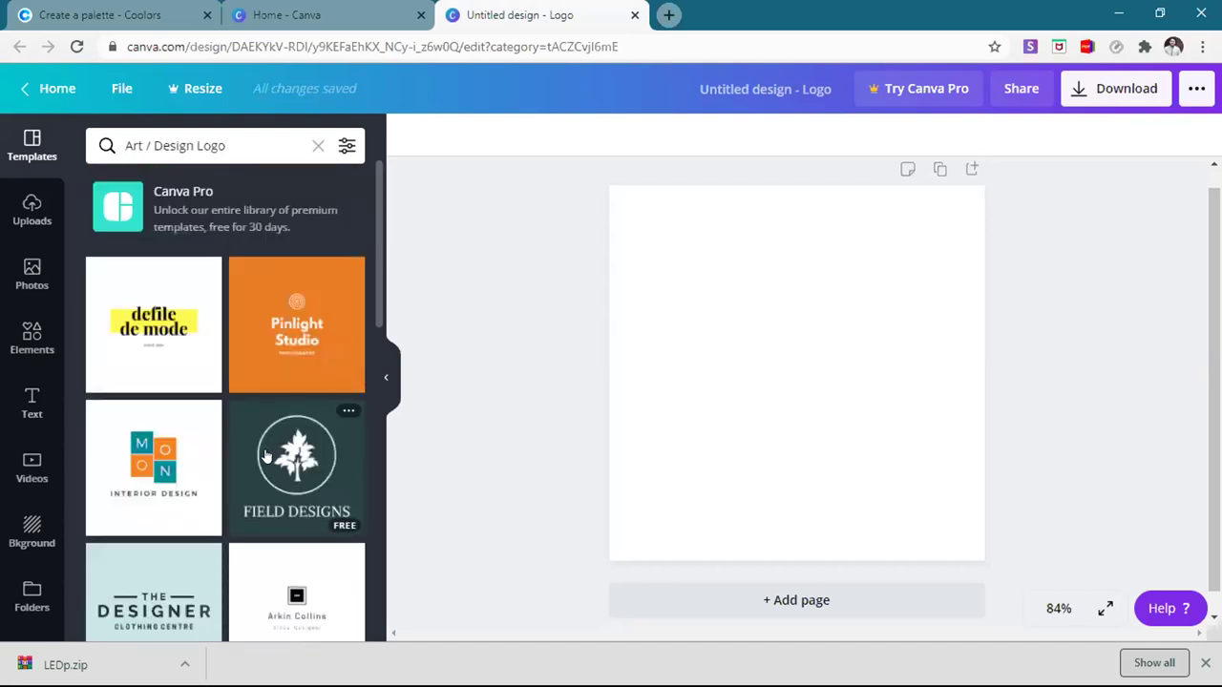
{"action": "scroll", "coordinate": [243, 429], "scroll_direction": "down", "scroll_amount": 8}
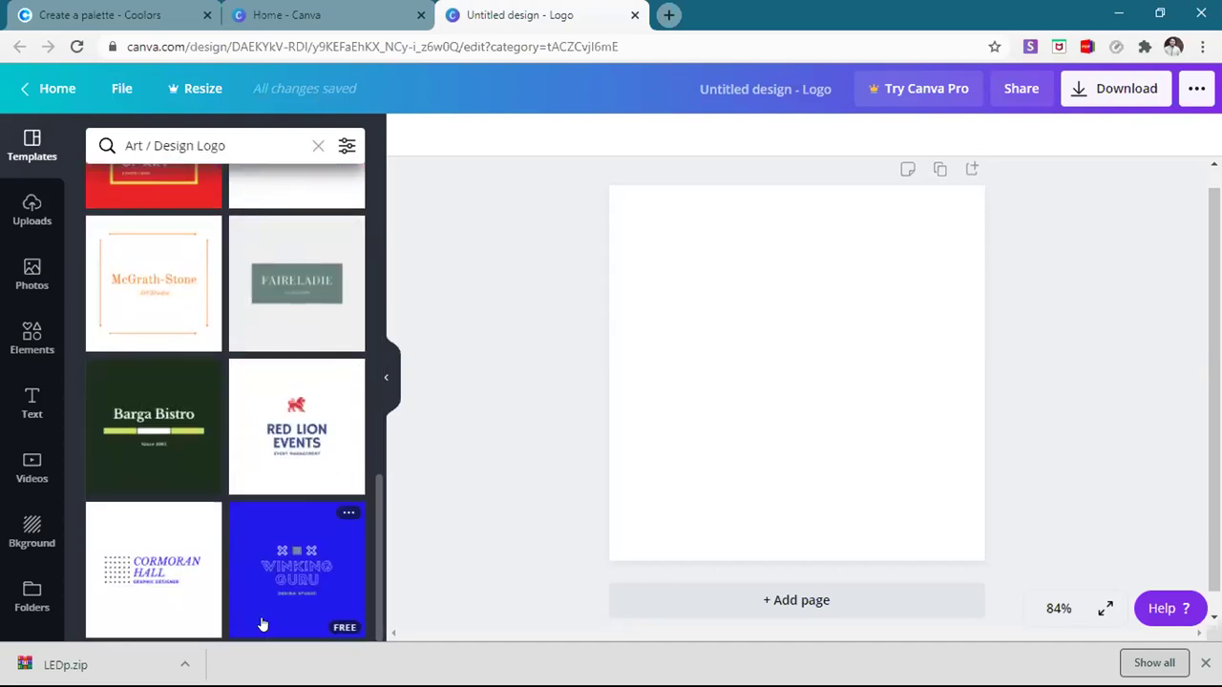
Apply the Red Lion Events template, delete and restore the lion, then reselect it.
{"action": "left_click", "coordinate": [296, 431]}
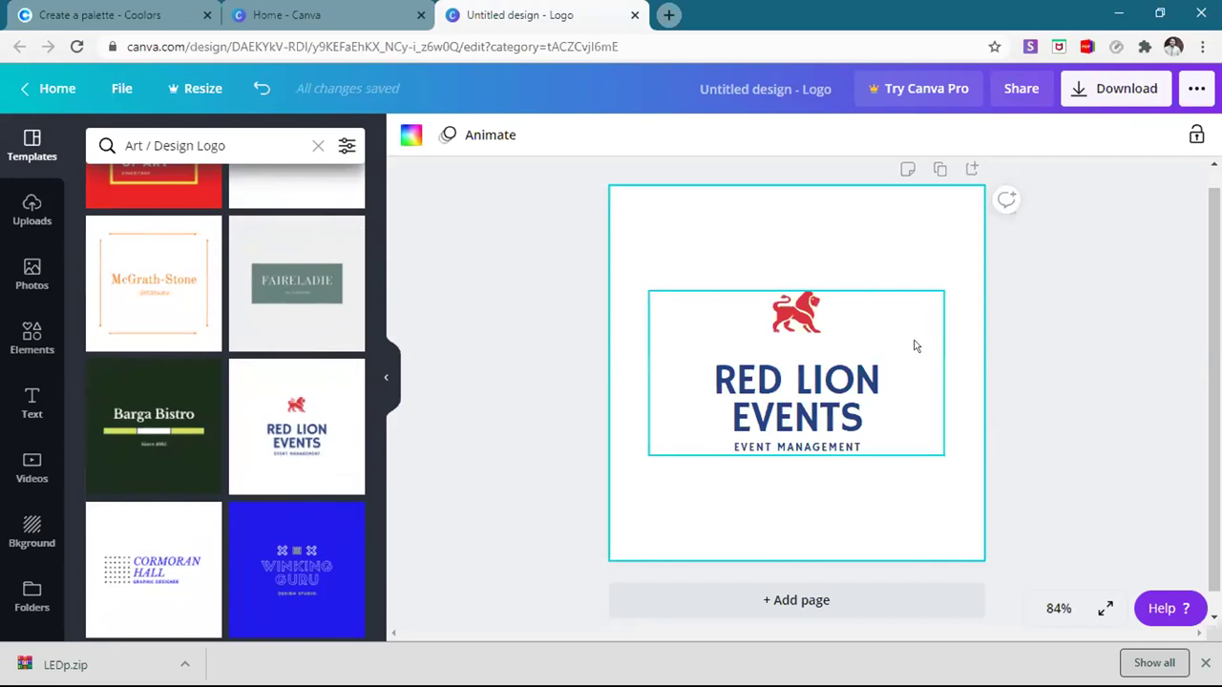
{"action": "left_click", "coordinate": [801, 308]}
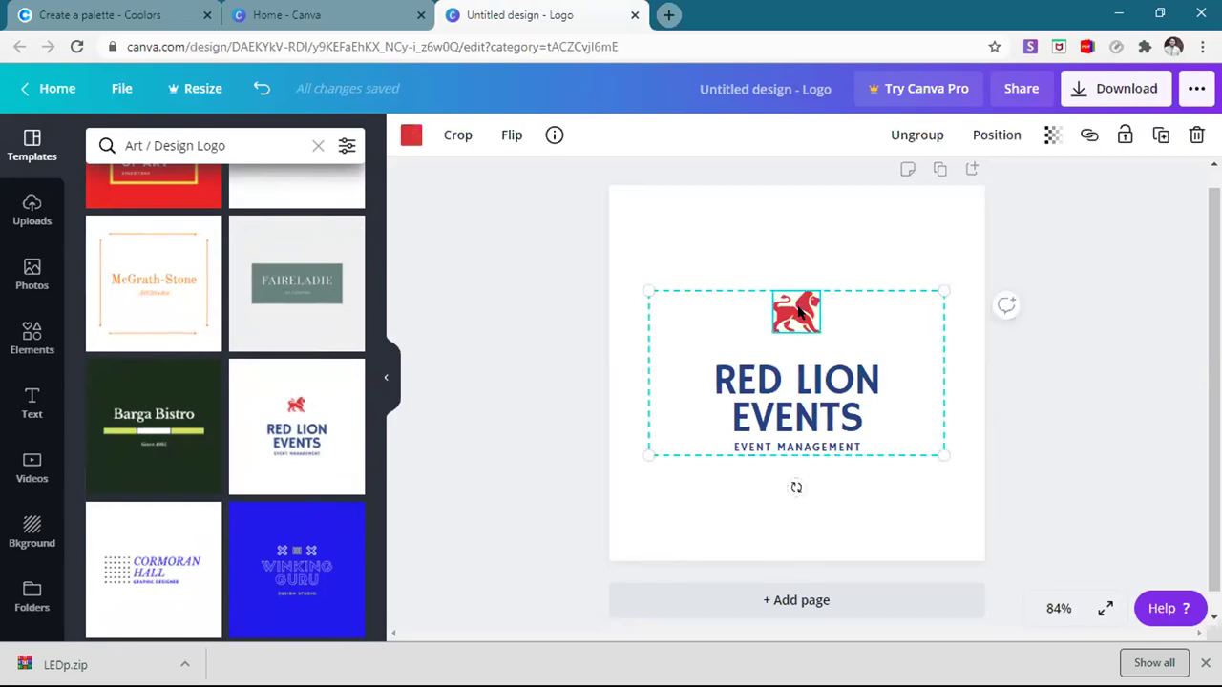
{"action": "key", "text": "Delete"}
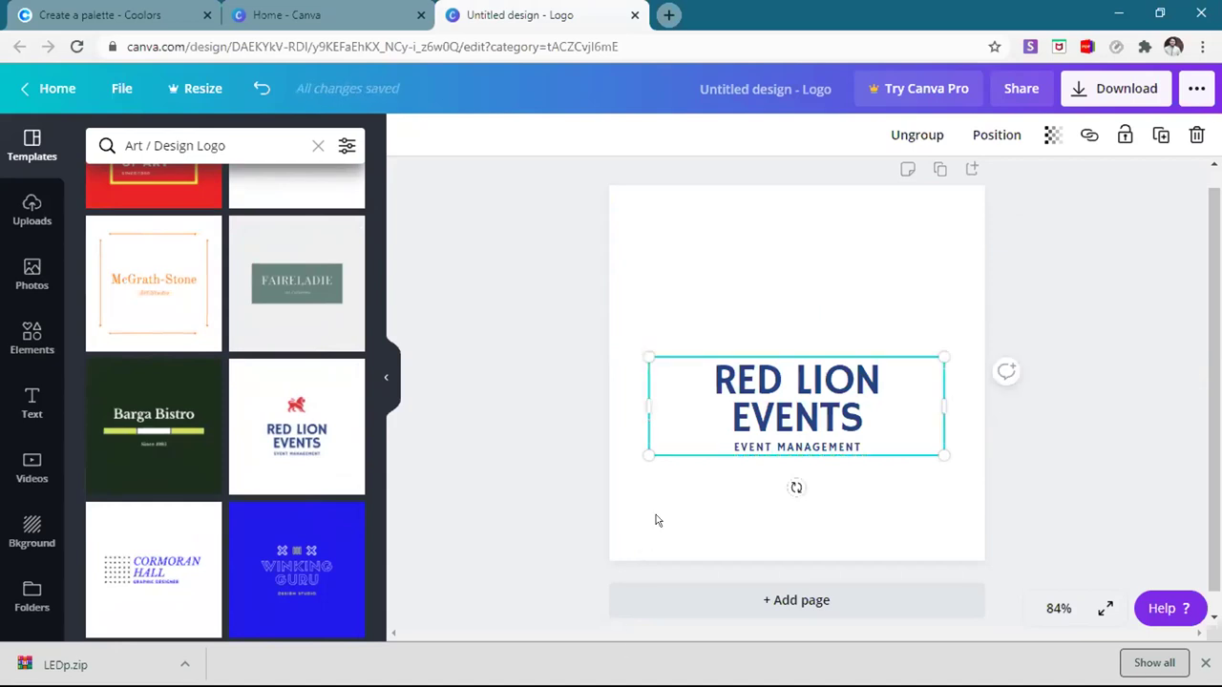
{"action": "key", "text": "ctrl+z"}
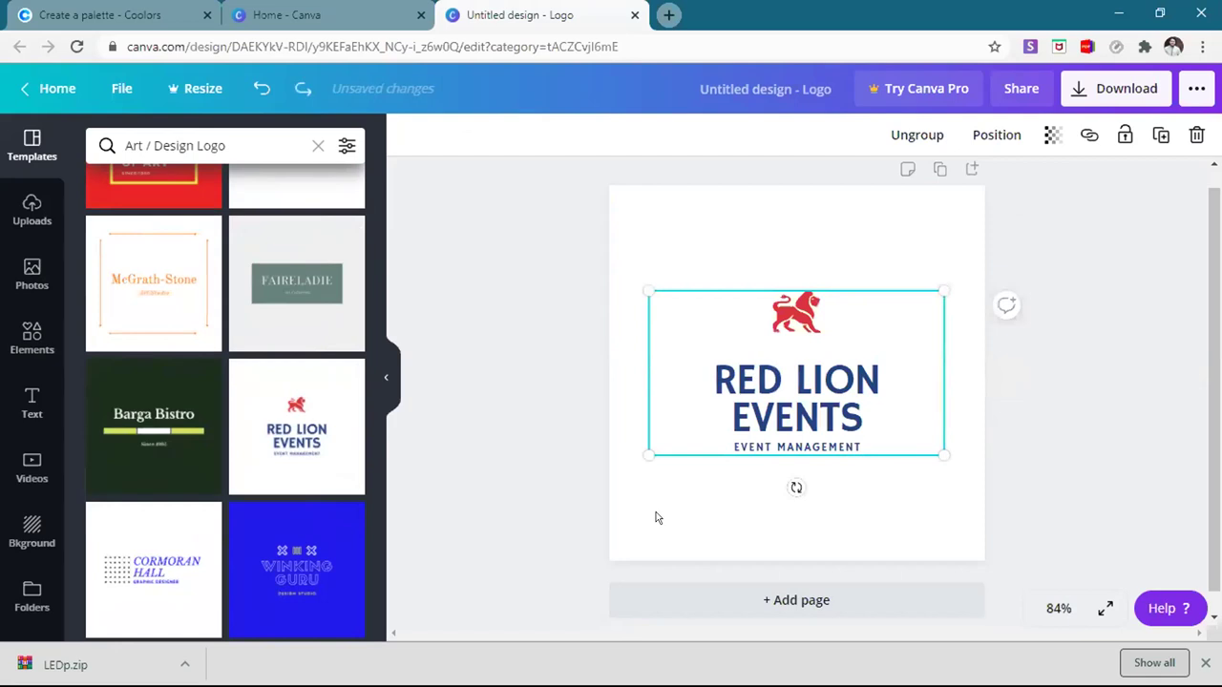
{"action": "left_click", "coordinate": [787, 317]}
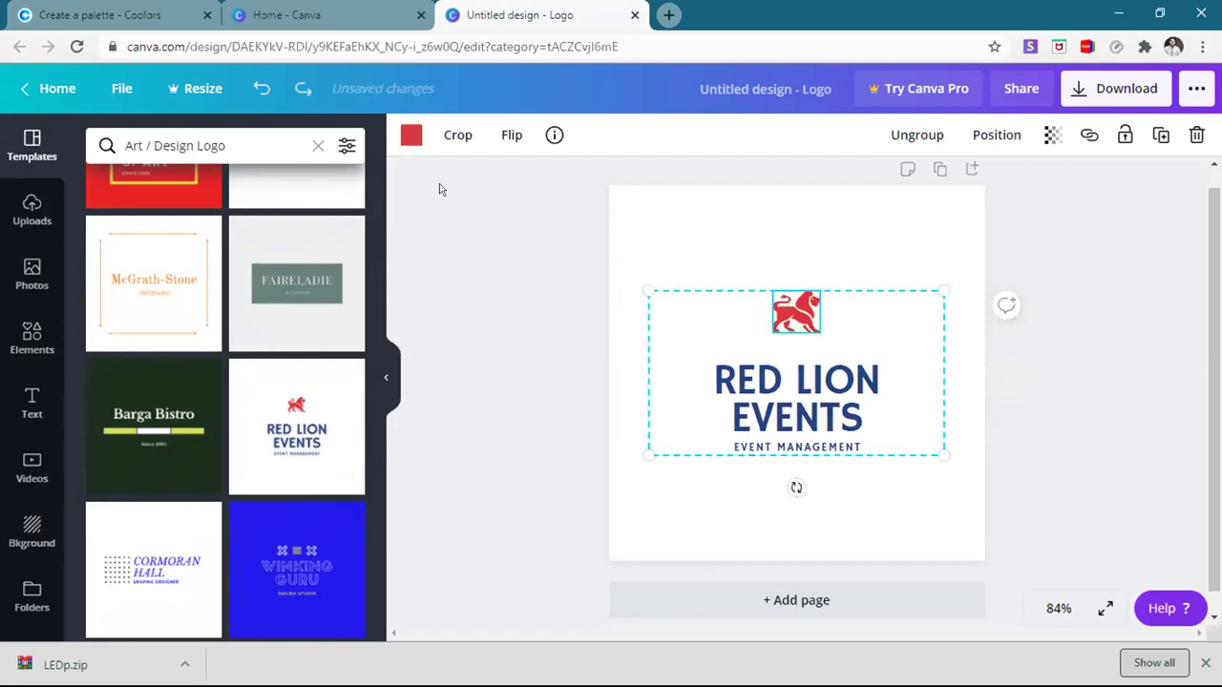
Try red, black and navy on the lion, then settle on custom purple #5E1CB2.
{"action": "left_click", "coordinate": [410, 136]}
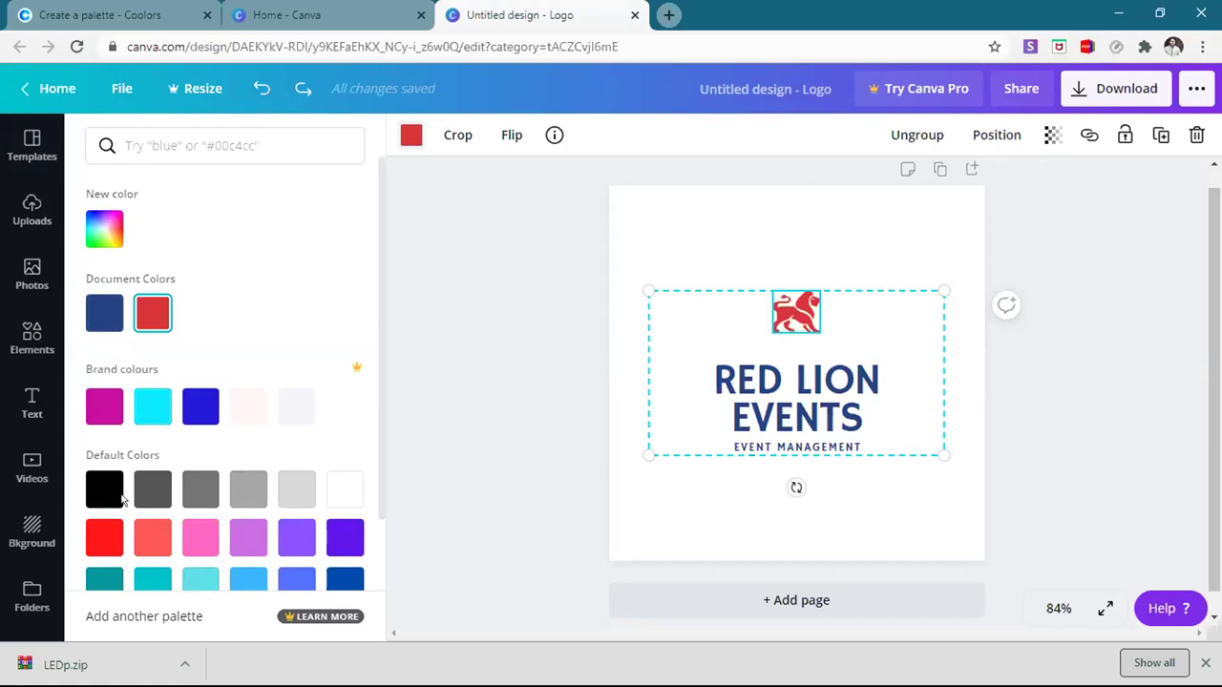
{"action": "left_click", "coordinate": [106, 537]}
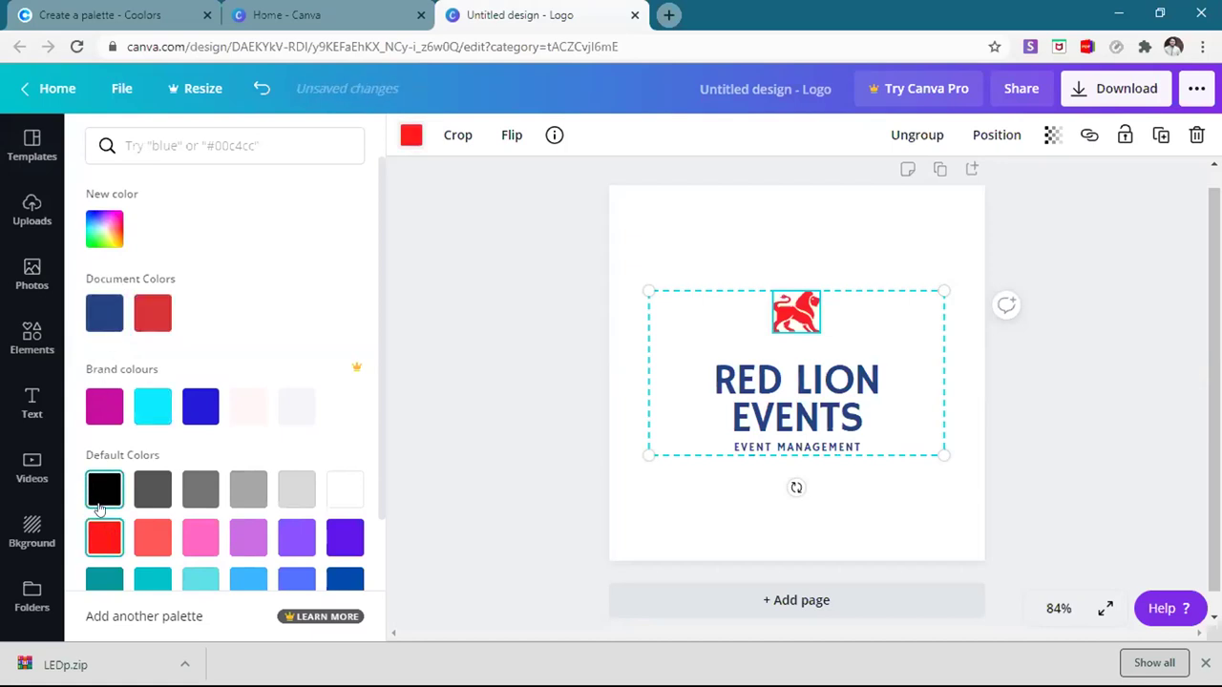
{"action": "left_click", "coordinate": [102, 491]}
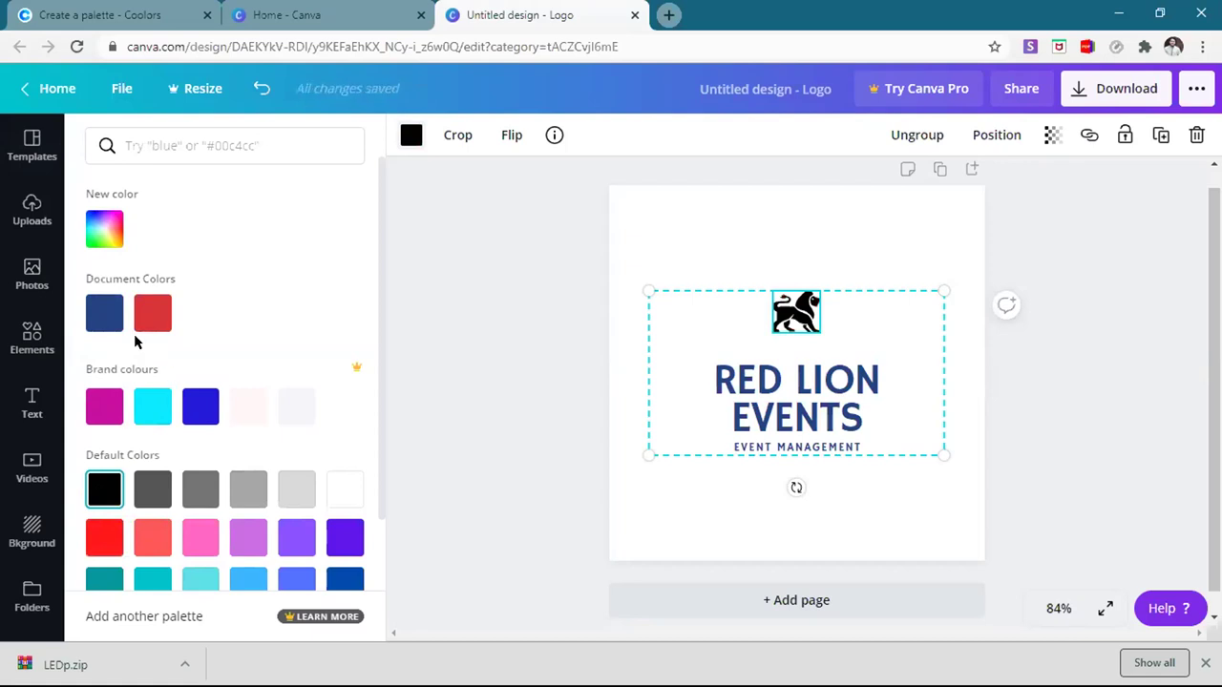
{"action": "left_click", "coordinate": [104, 313]}
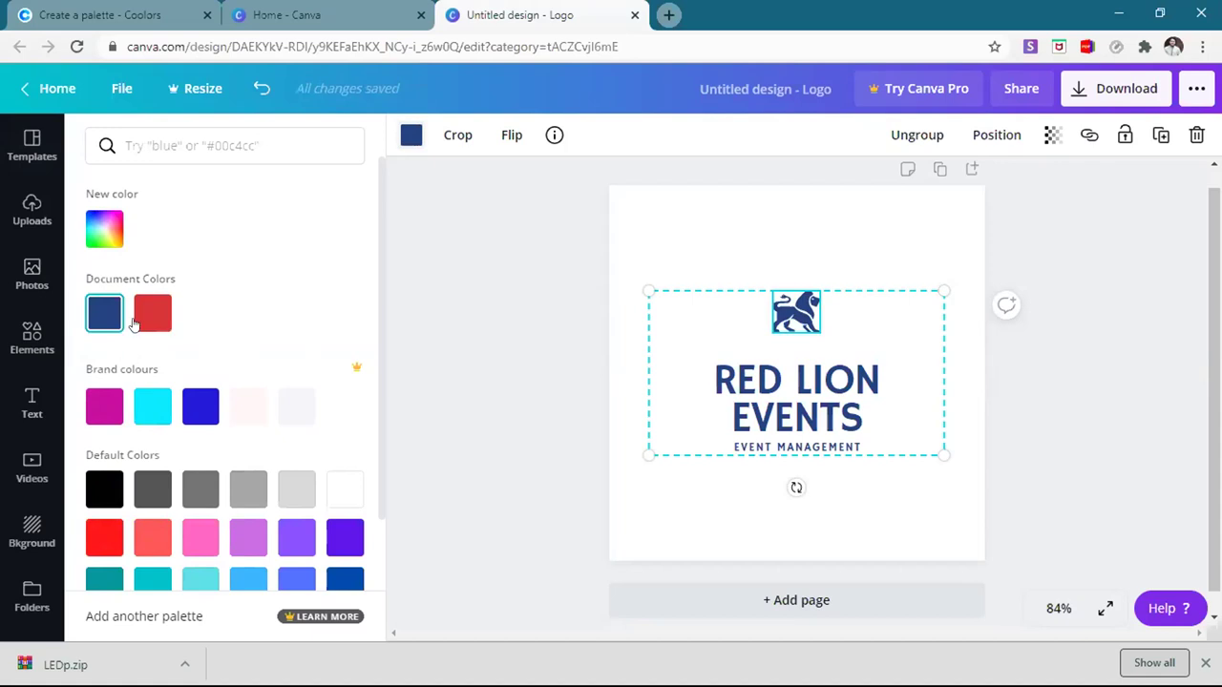
{"action": "left_click", "coordinate": [104, 229]}
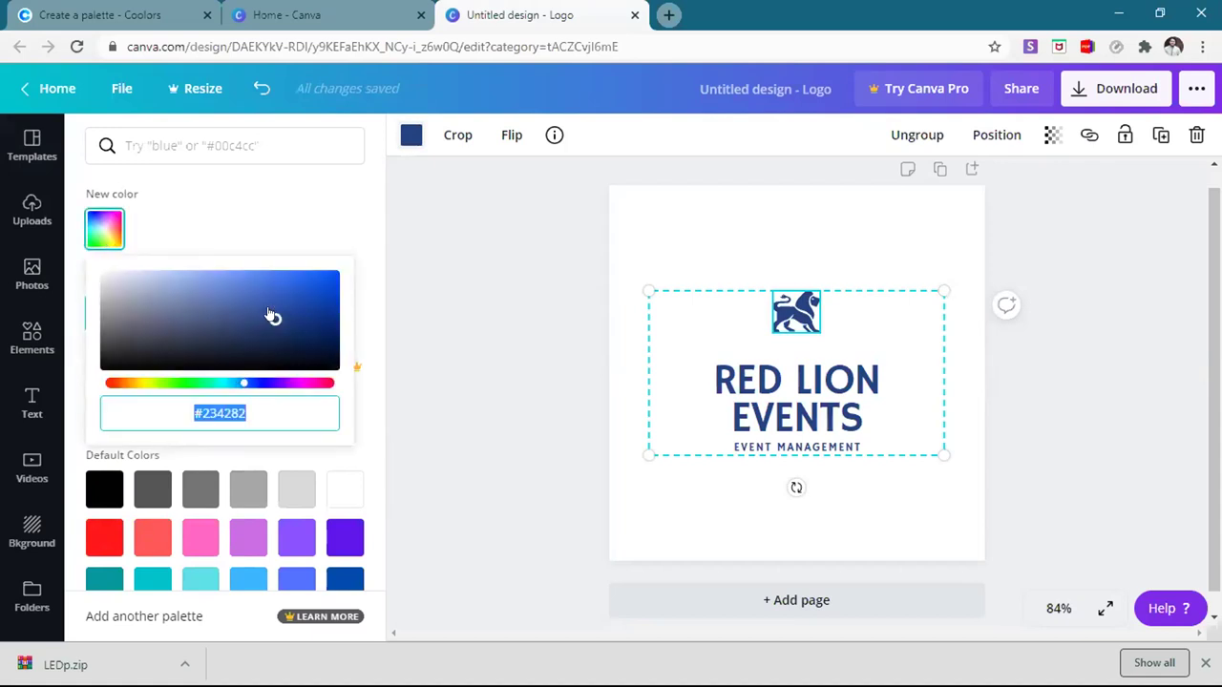
{"action": "left_click_drag", "start_coordinate": [275, 318], "coordinate": [302, 301]}
{"action": "left_click_drag", "start_coordinate": [243, 383], "coordinate": [269, 383]}
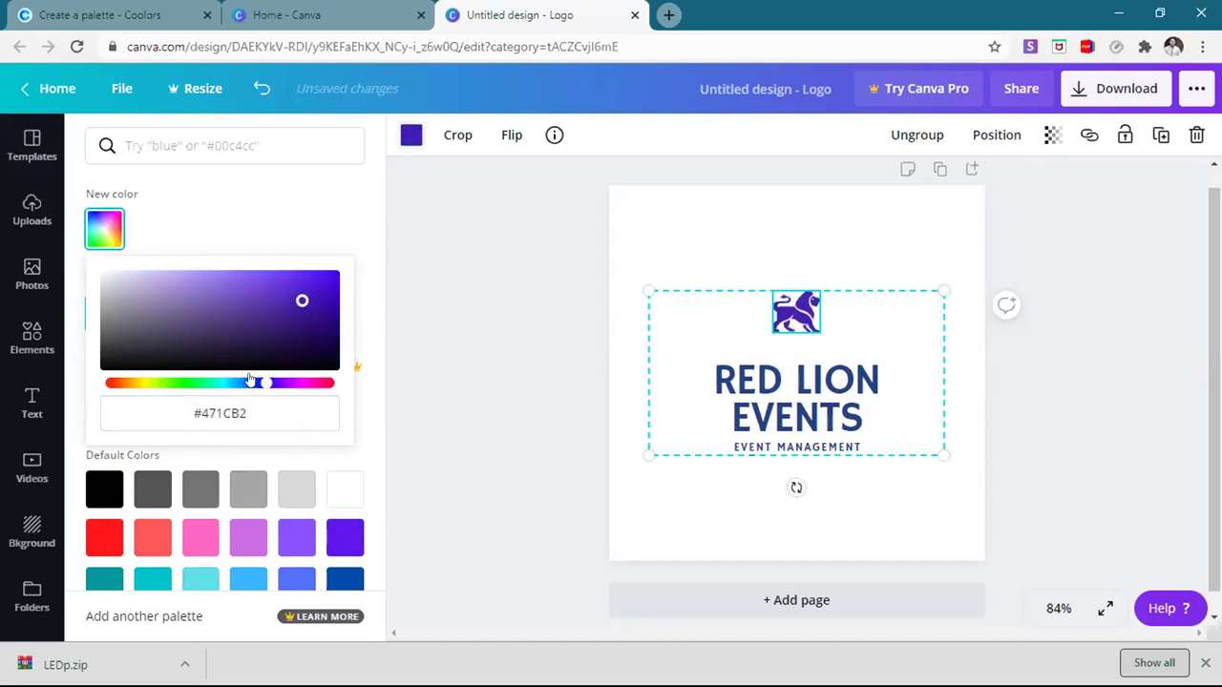
{"action": "left_click_drag", "start_coordinate": [244, 383], "coordinate": [274, 392]}
{"action": "left_click", "coordinate": [440, 257]}
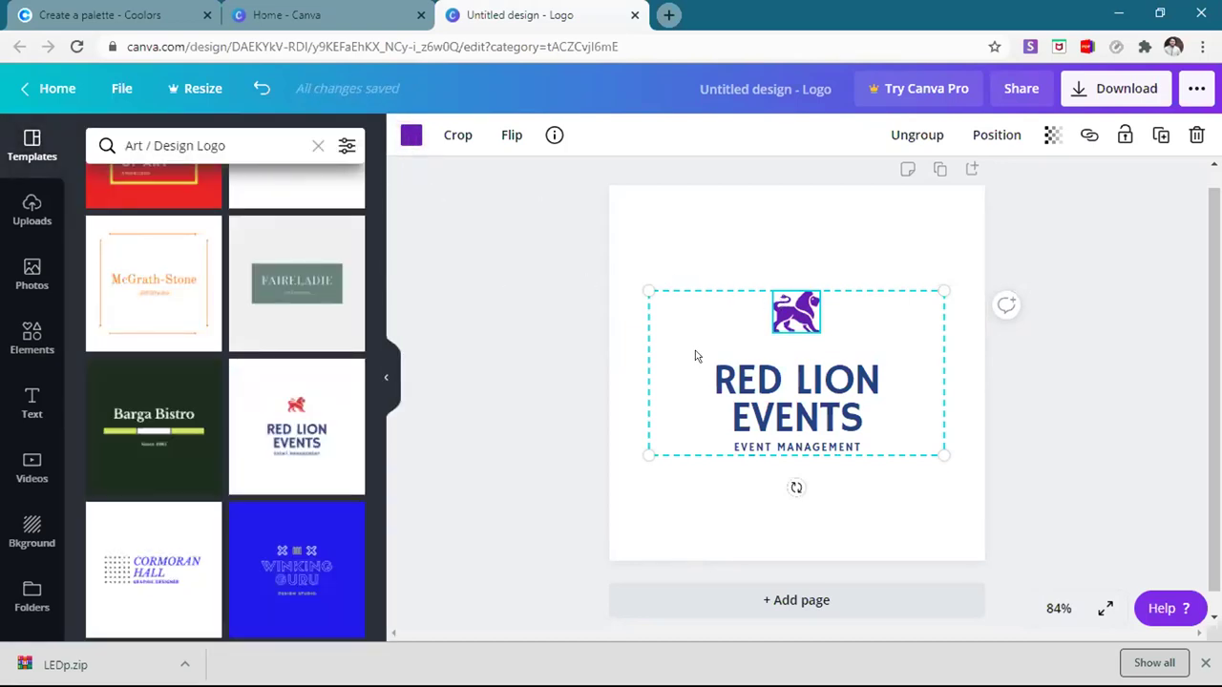
Select the RED LION EVENTS title and clear the logo template search.
{"action": "left_click", "coordinate": [873, 382]}
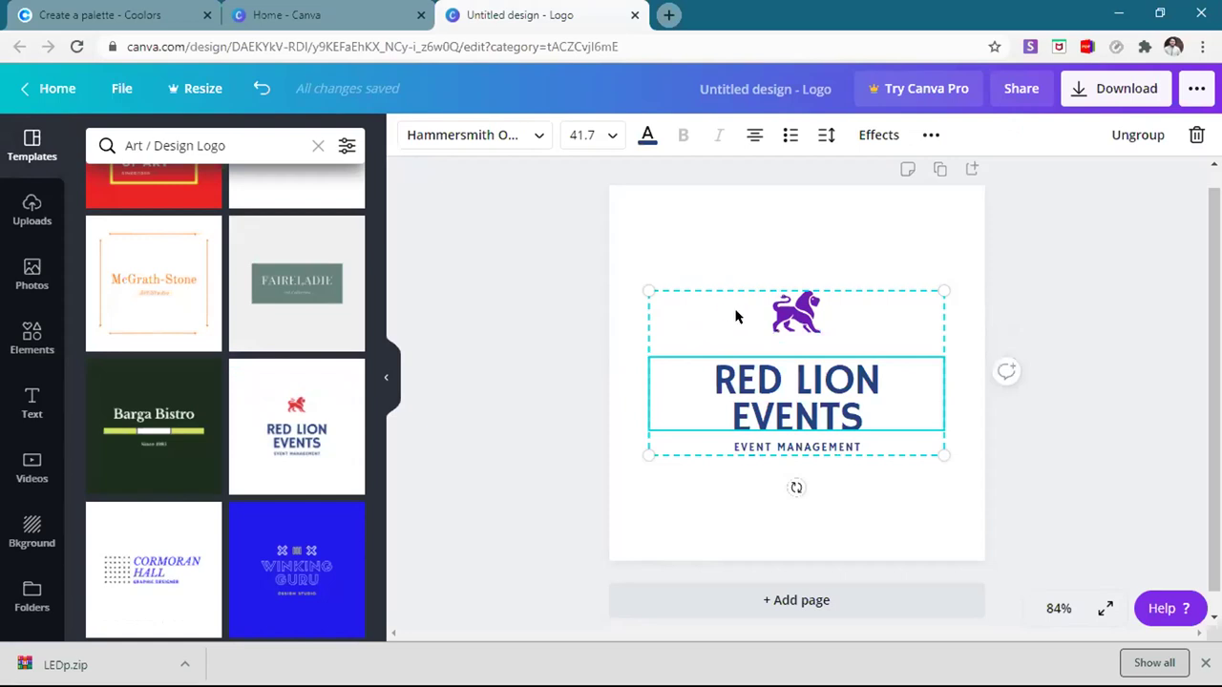
{"action": "scroll", "coordinate": [326, 305], "scroll_direction": "down", "scroll_amount": 5}
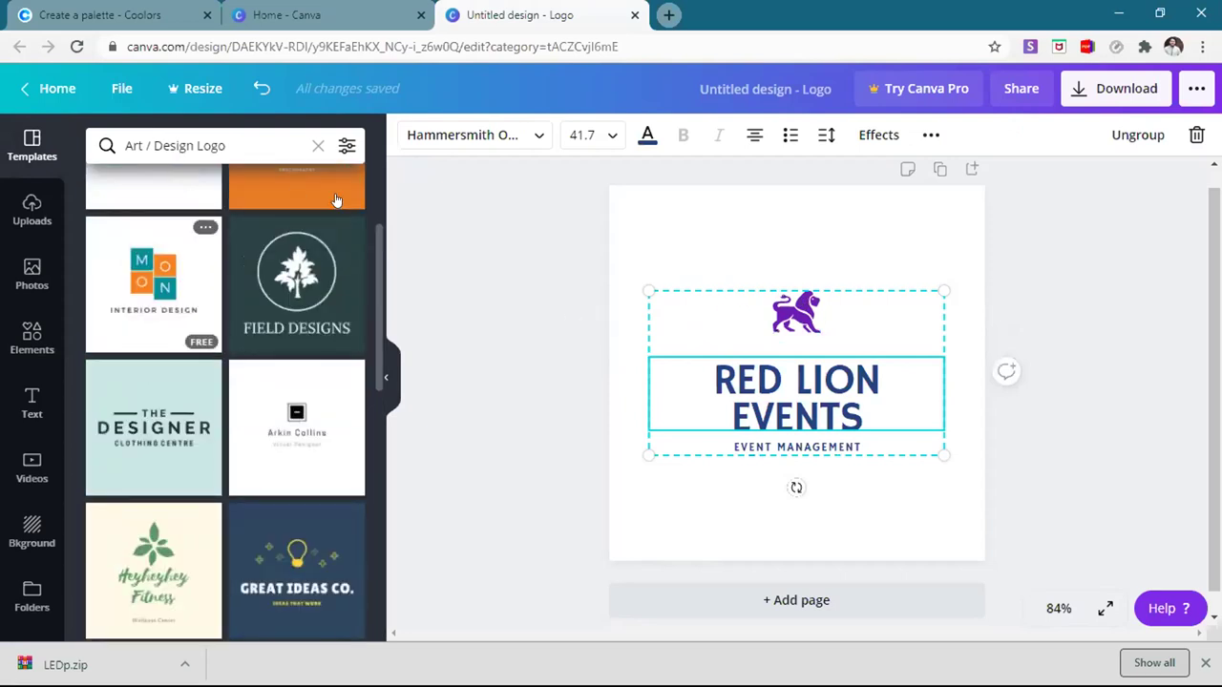
{"action": "left_click", "coordinate": [316, 146]}
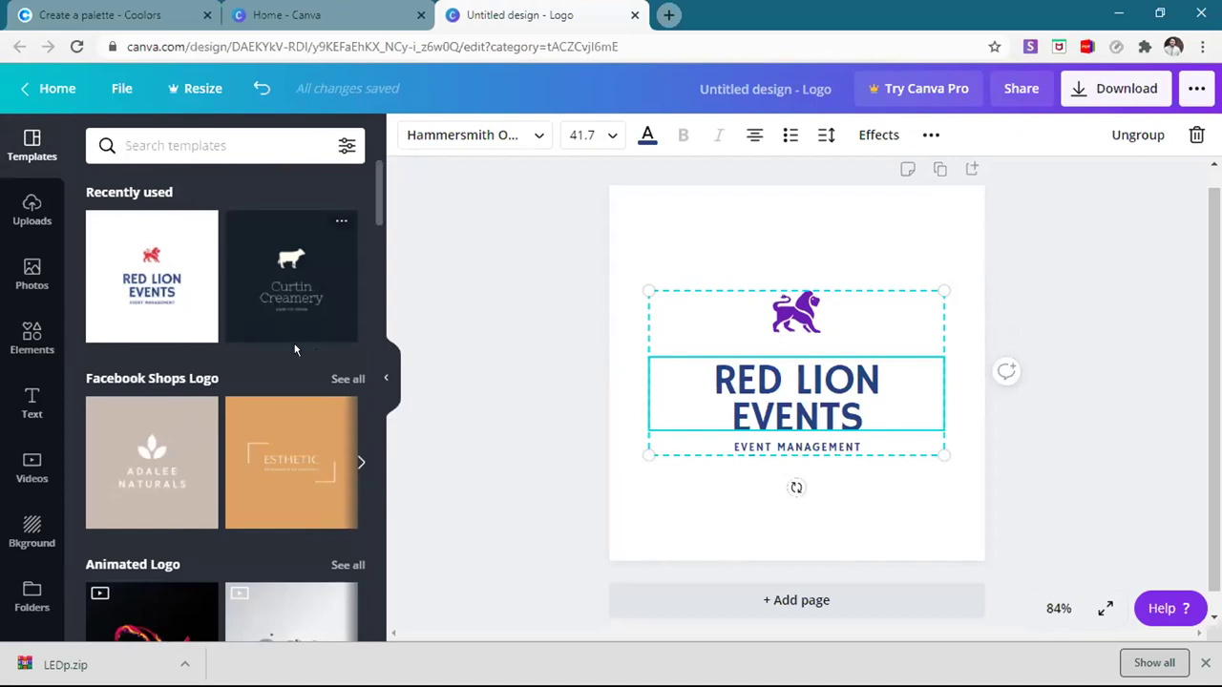
{"action": "scroll", "coordinate": [212, 411], "scroll_direction": "down", "scroll_amount": 3}
{"action": "scroll", "coordinate": [210, 406], "scroll_direction": "down", "scroll_amount": 4}
{"action": "scroll", "coordinate": [199, 407], "scroll_direction": "up", "scroll_amount": 7}
Shrink and recentre the logo group, undo the change, and deselect.
{"action": "left_click_drag", "start_coordinate": [643, 283], "coordinate": [720, 332]}
{"action": "left_click_drag", "start_coordinate": [842, 405], "coordinate": [806, 385]}
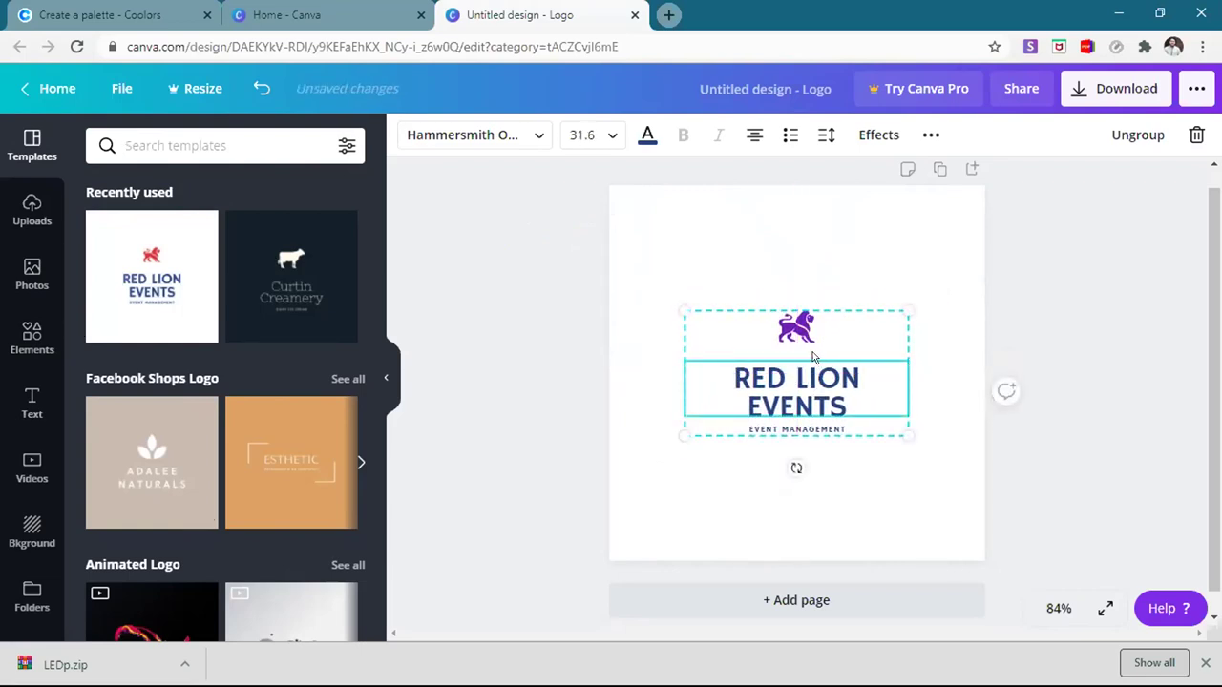
{"action": "key", "text": "ctrl+z"}
{"action": "key", "text": "ctrl+z"}
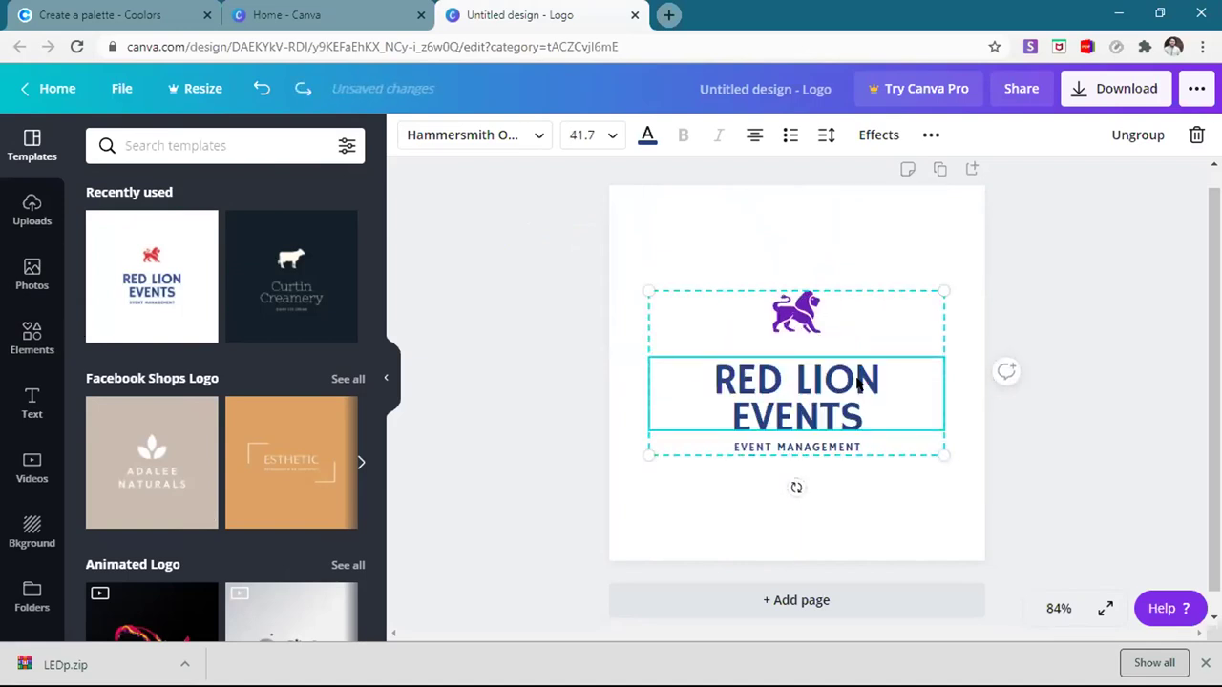
{"action": "left_click", "coordinate": [559, 374]}
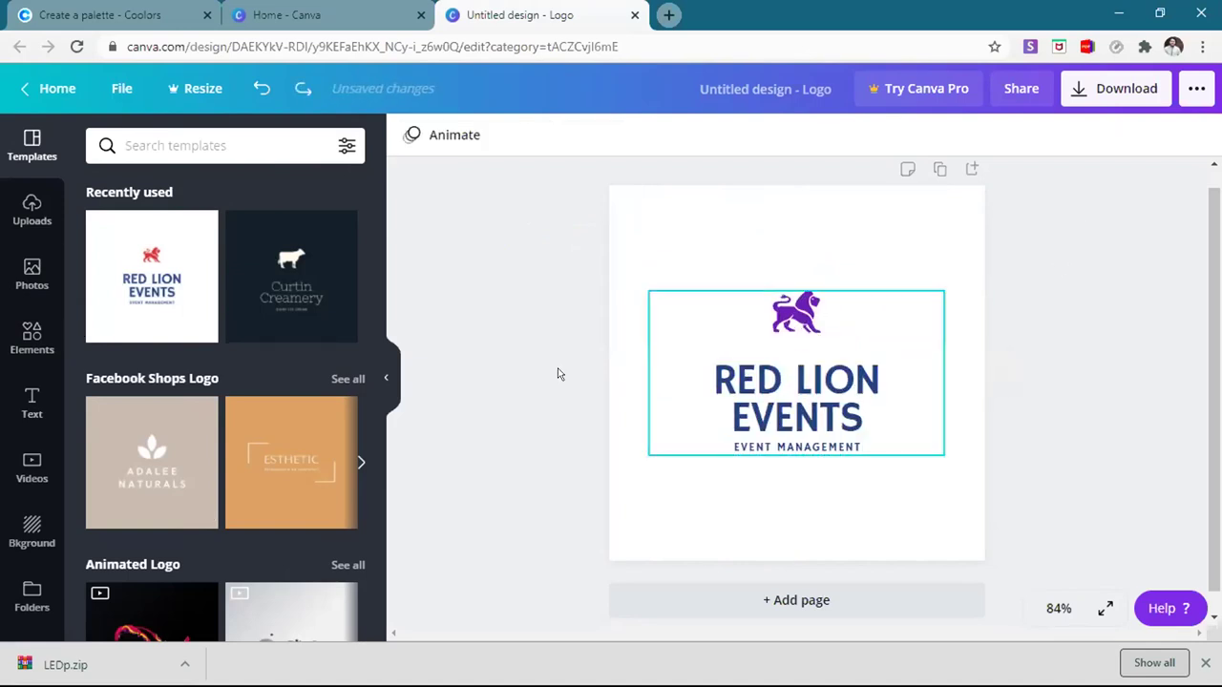
Browse the Elements library and its full Frames collection, then clear the Frames search.
{"action": "left_click", "coordinate": [32, 334]}
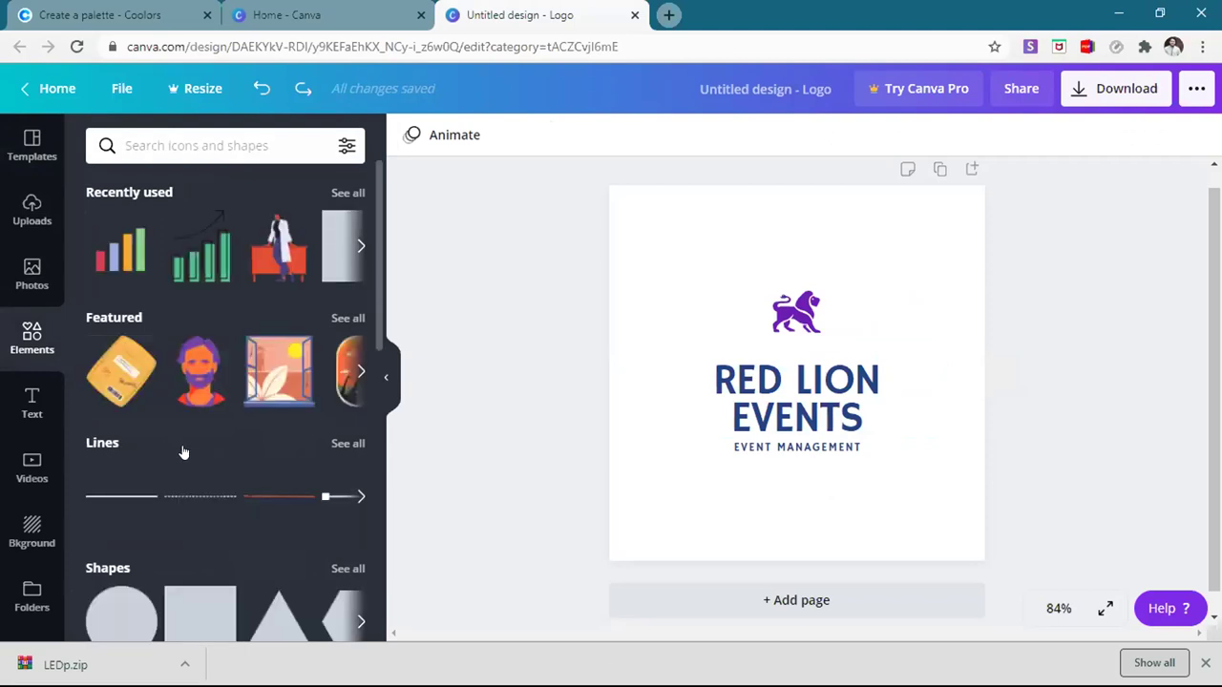
{"action": "scroll", "coordinate": [198, 450], "scroll_direction": "down", "scroll_amount": 2}
{"action": "scroll", "coordinate": [228, 482], "scroll_direction": "down", "scroll_amount": 3}
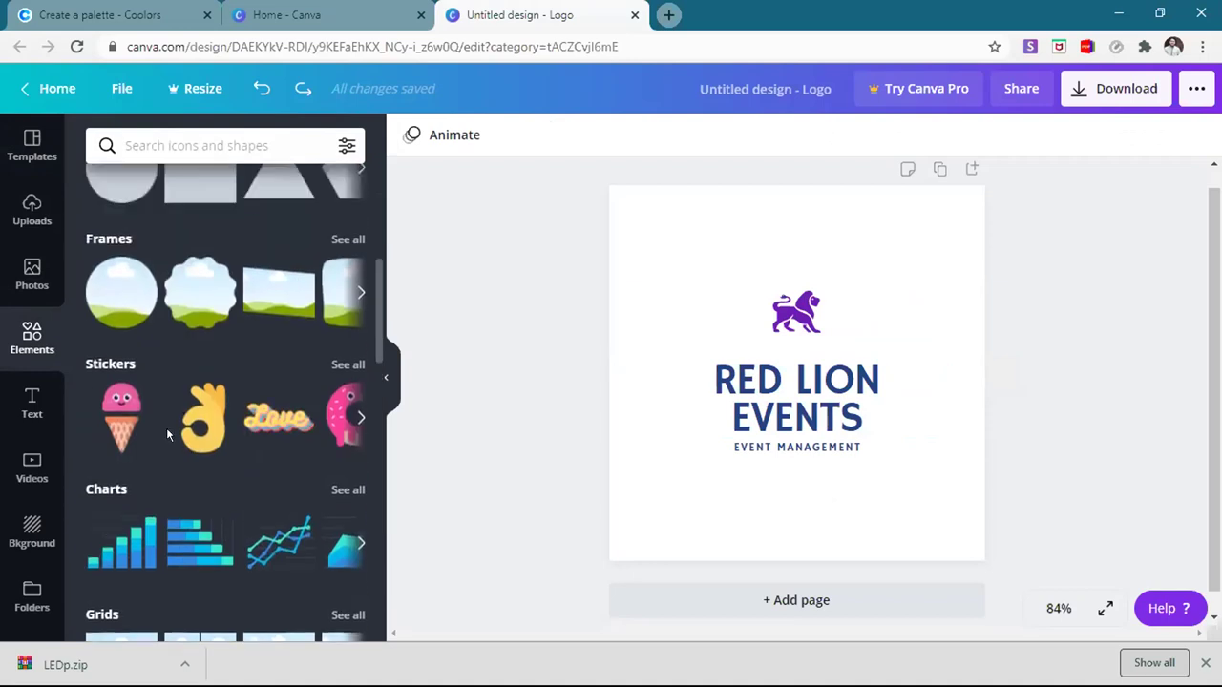
{"action": "scroll", "coordinate": [340, 339], "scroll_direction": "up", "scroll_amount": 2}
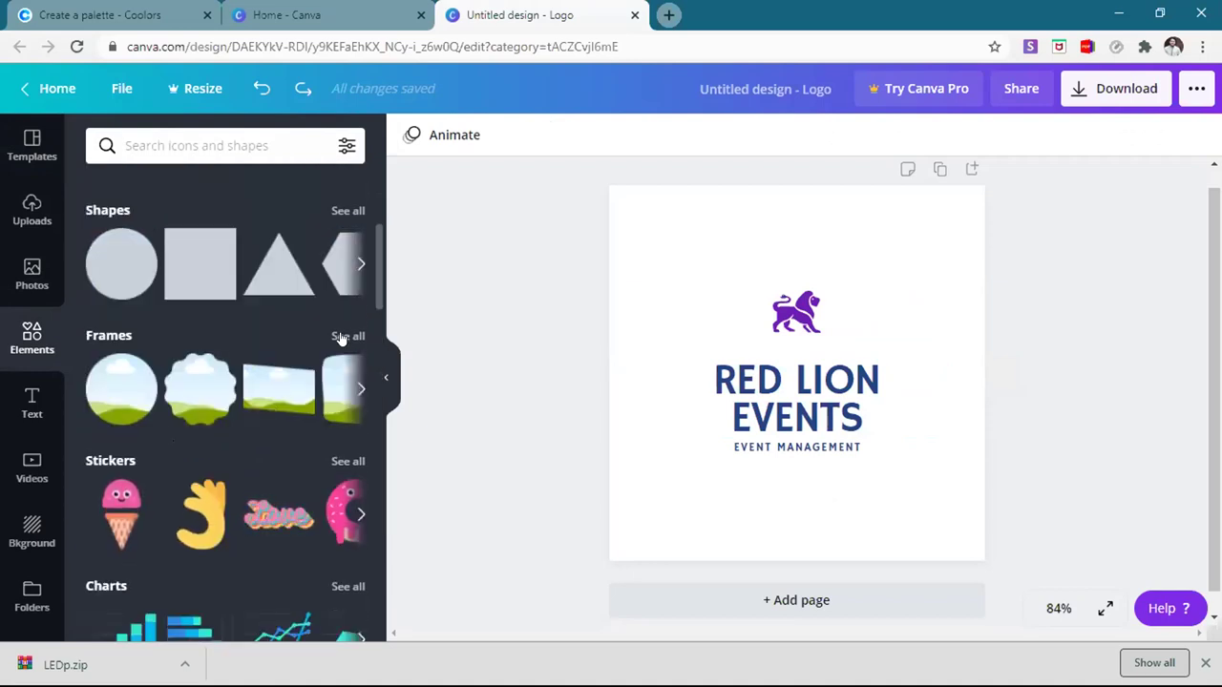
{"action": "left_click", "coordinate": [341, 339]}
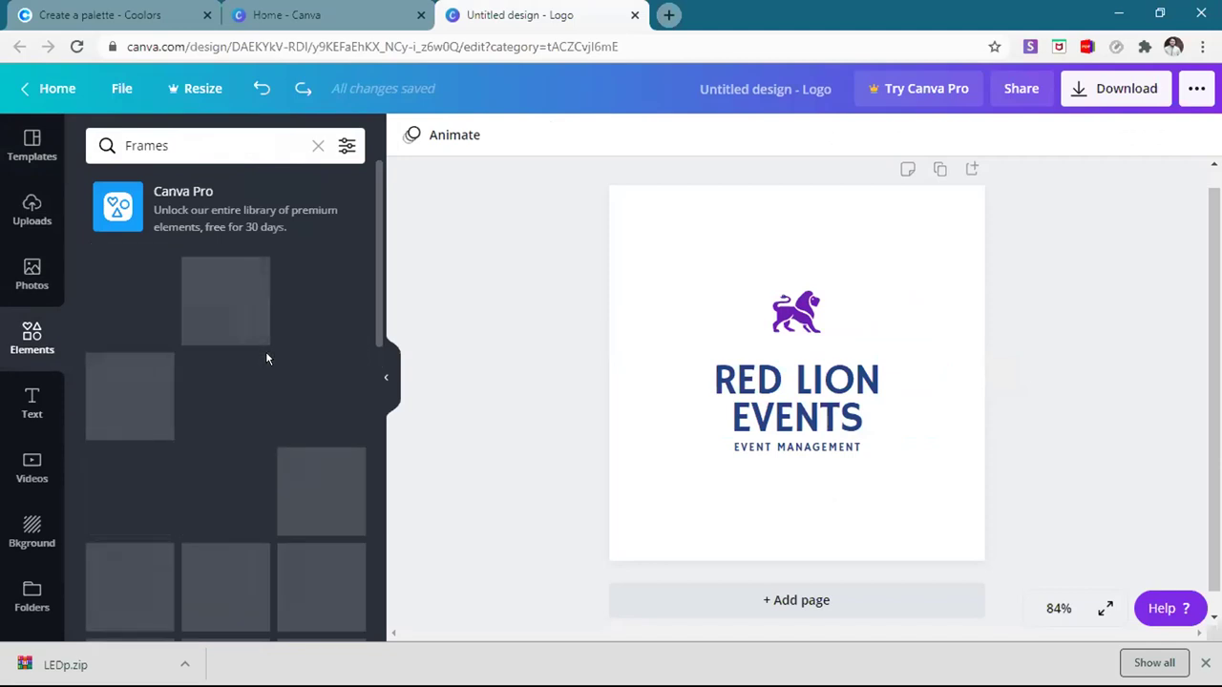
{"action": "scroll", "coordinate": [265, 351], "scroll_direction": "down", "scroll_amount": 5}
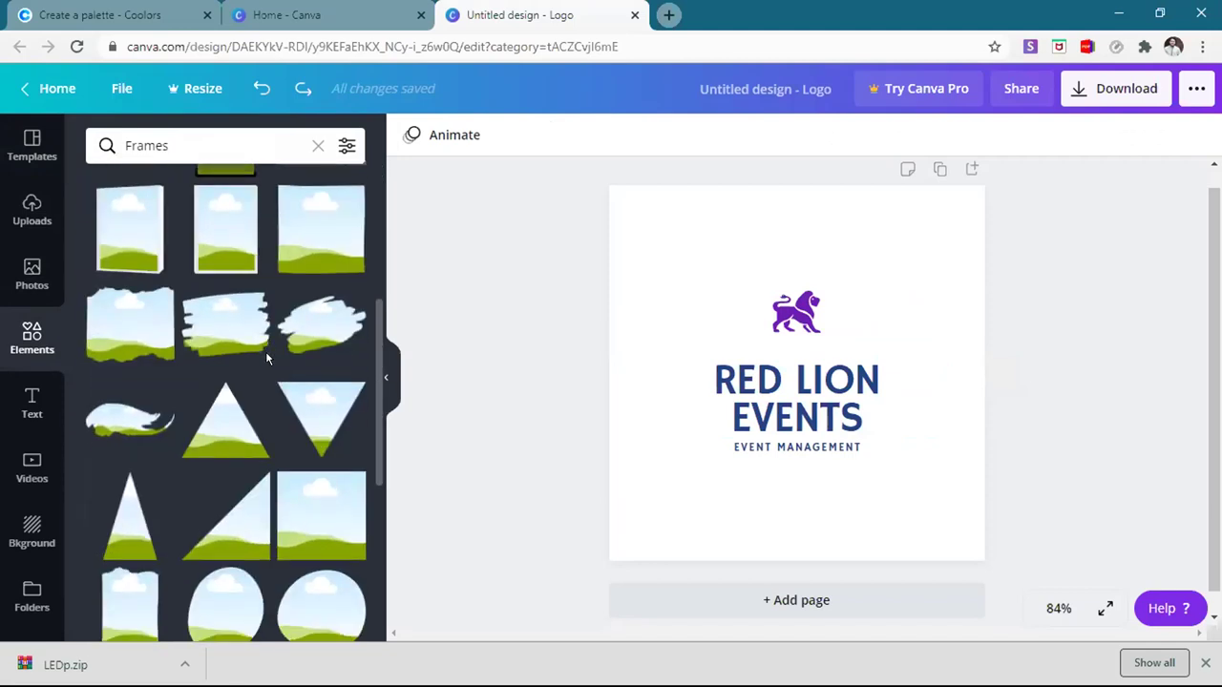
{"action": "scroll", "coordinate": [238, 430], "scroll_direction": "up", "scroll_amount": 5}
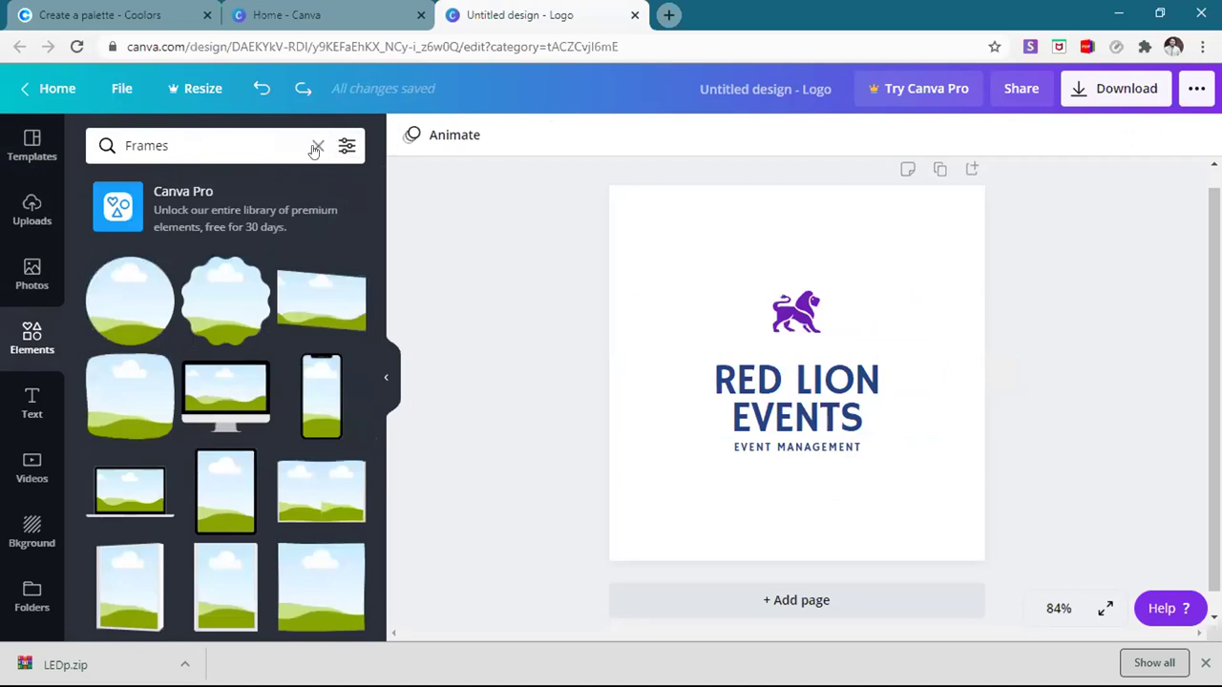
{"action": "left_click", "coordinate": [316, 148]}
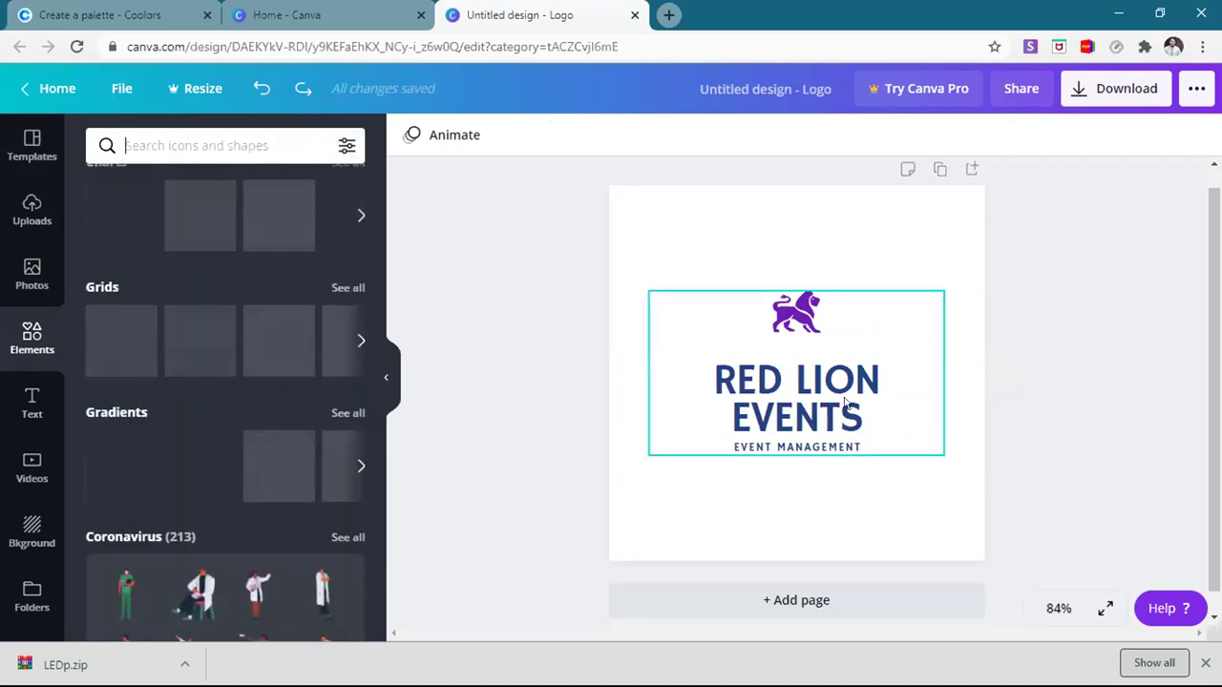
Reposition the Red Lion Events logo group slightly on page 1.
{"action": "left_click", "coordinate": [799, 320]}
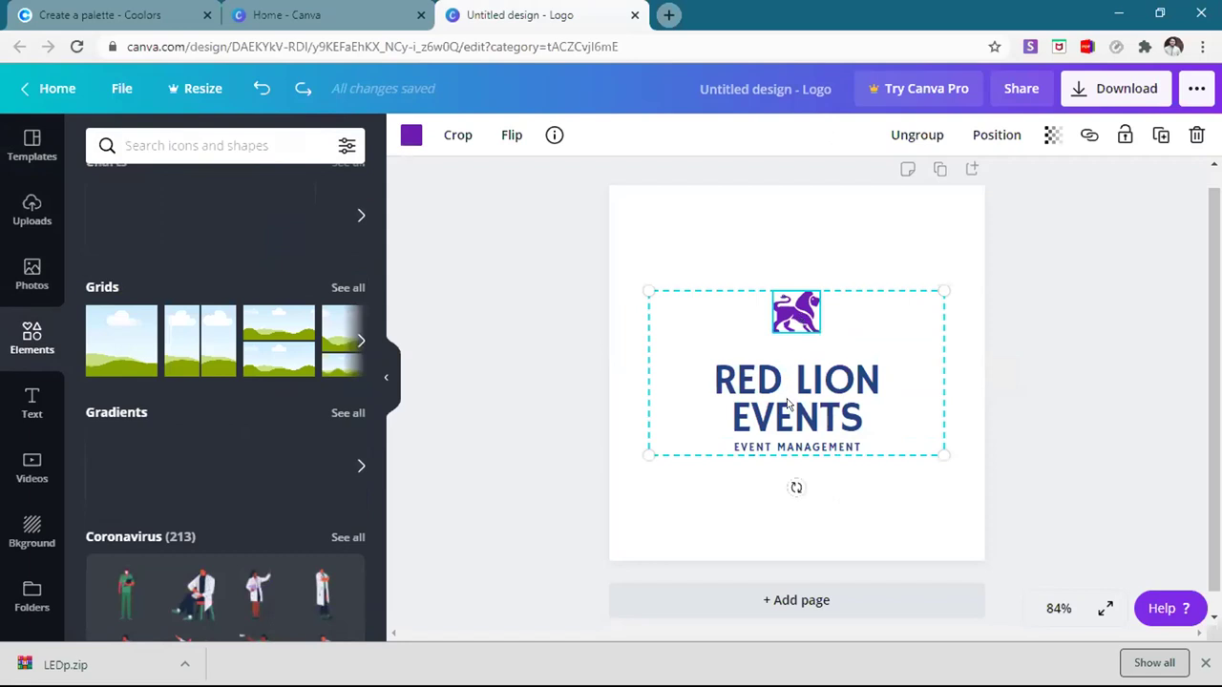
{"action": "key", "text": "ctrl+y"}
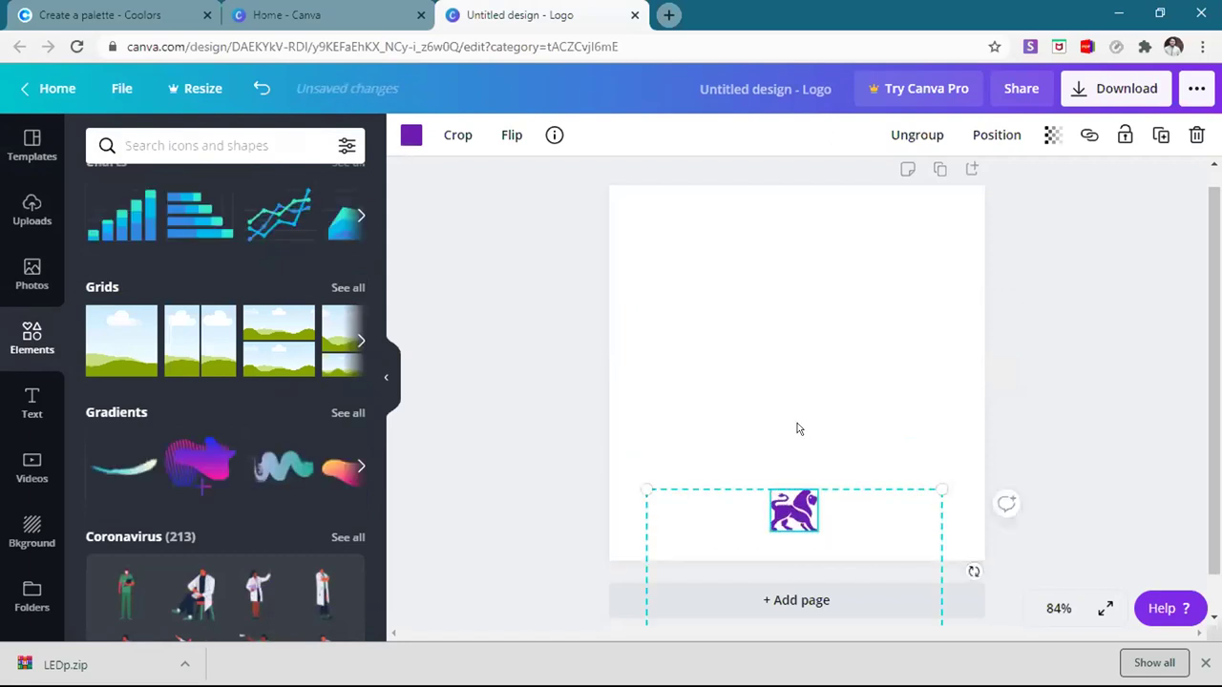
{"action": "key", "text": "ctrl+z"}
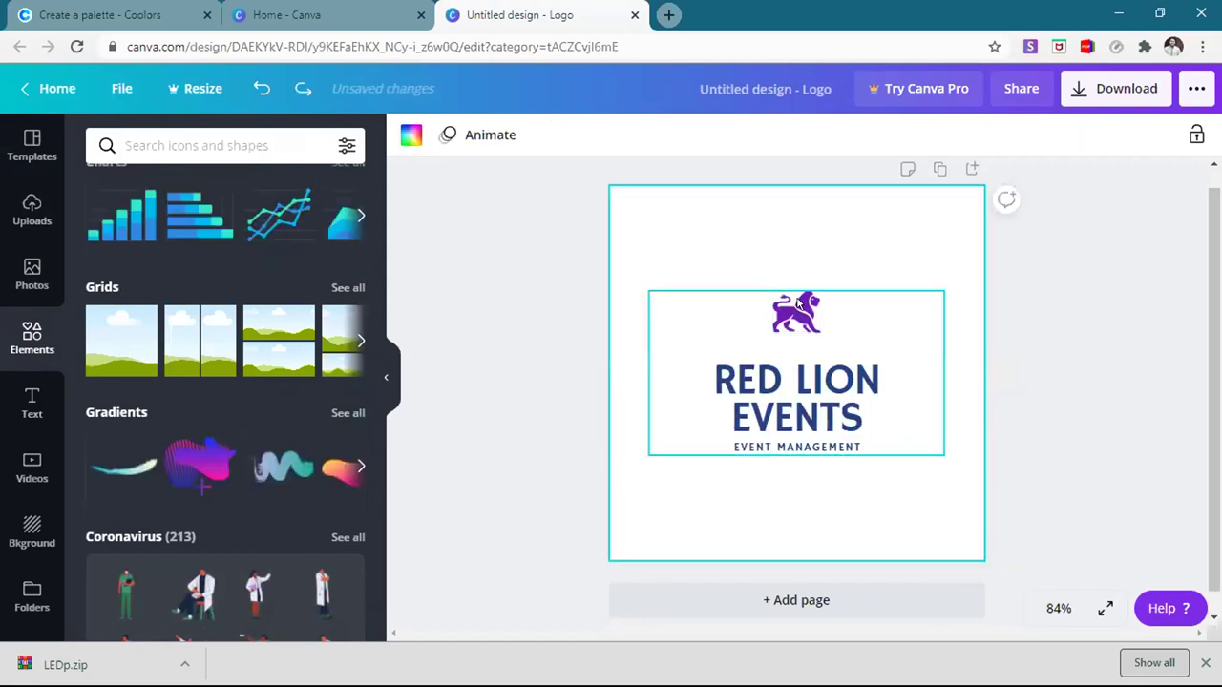
{"action": "double_click", "coordinate": [800, 304]}
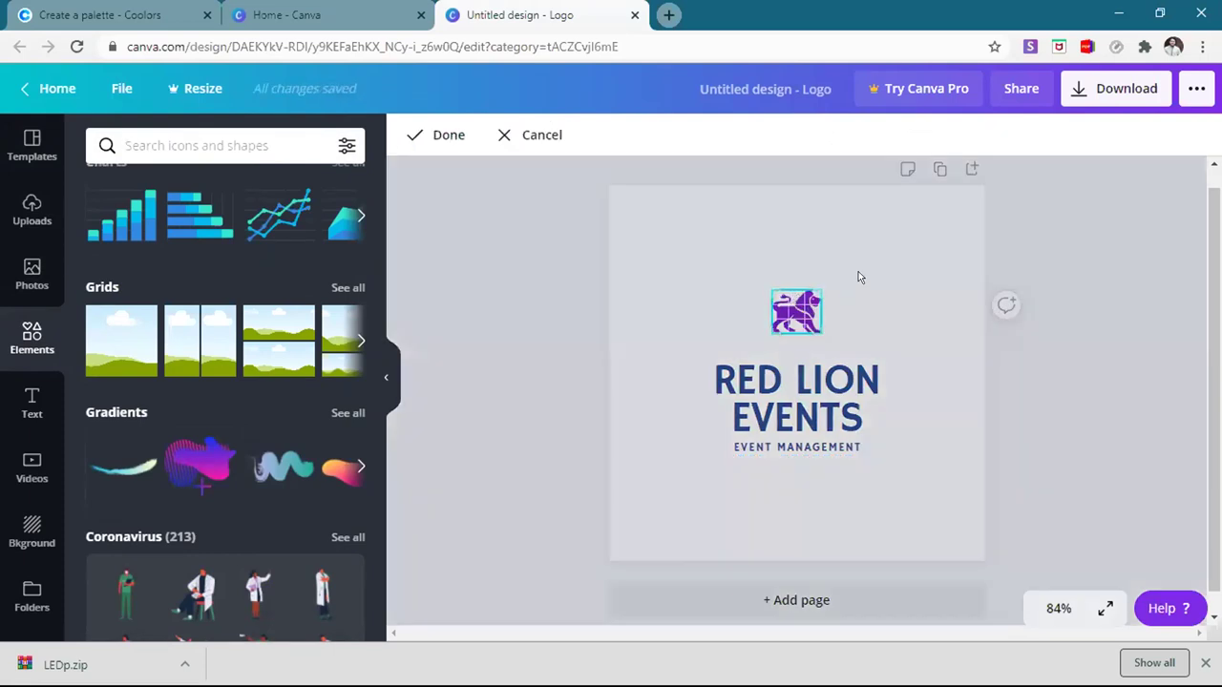
{"action": "left_click", "coordinate": [858, 270]}
{"action": "left_click", "coordinate": [816, 248]}
{"action": "left_click", "coordinate": [794, 304]}
{"action": "left_click_drag", "start_coordinate": [798, 304], "coordinate": [825, 334]}
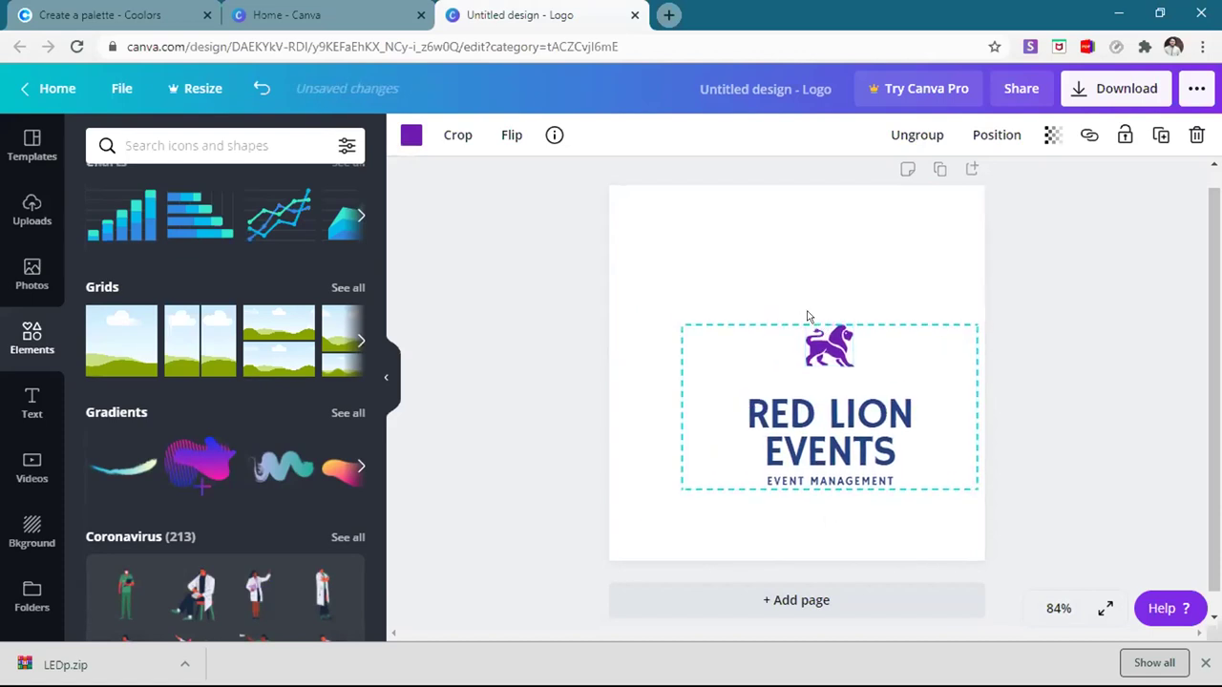
{"action": "double_click", "coordinate": [809, 324]}
{"action": "left_click", "coordinate": [428, 141]}
{"action": "left_click", "coordinate": [894, 282]}
{"action": "left_click", "coordinate": [835, 332]}
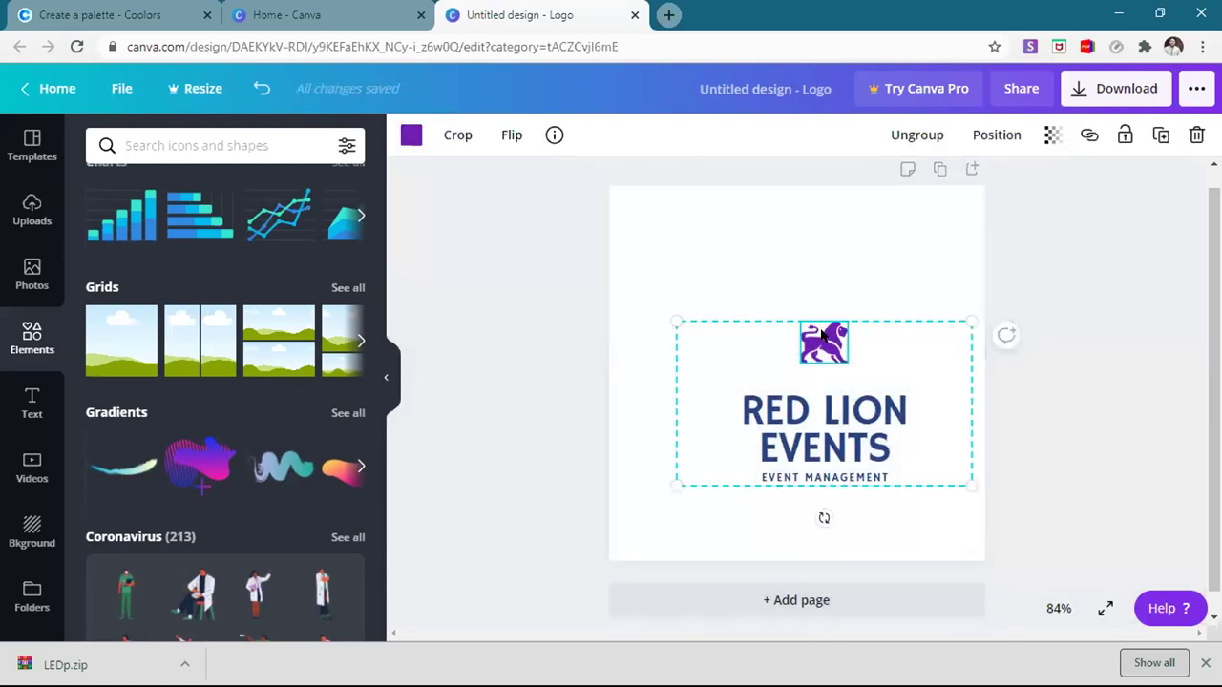
{"action": "left_click_drag", "start_coordinate": [822, 332], "coordinate": [807, 277]}
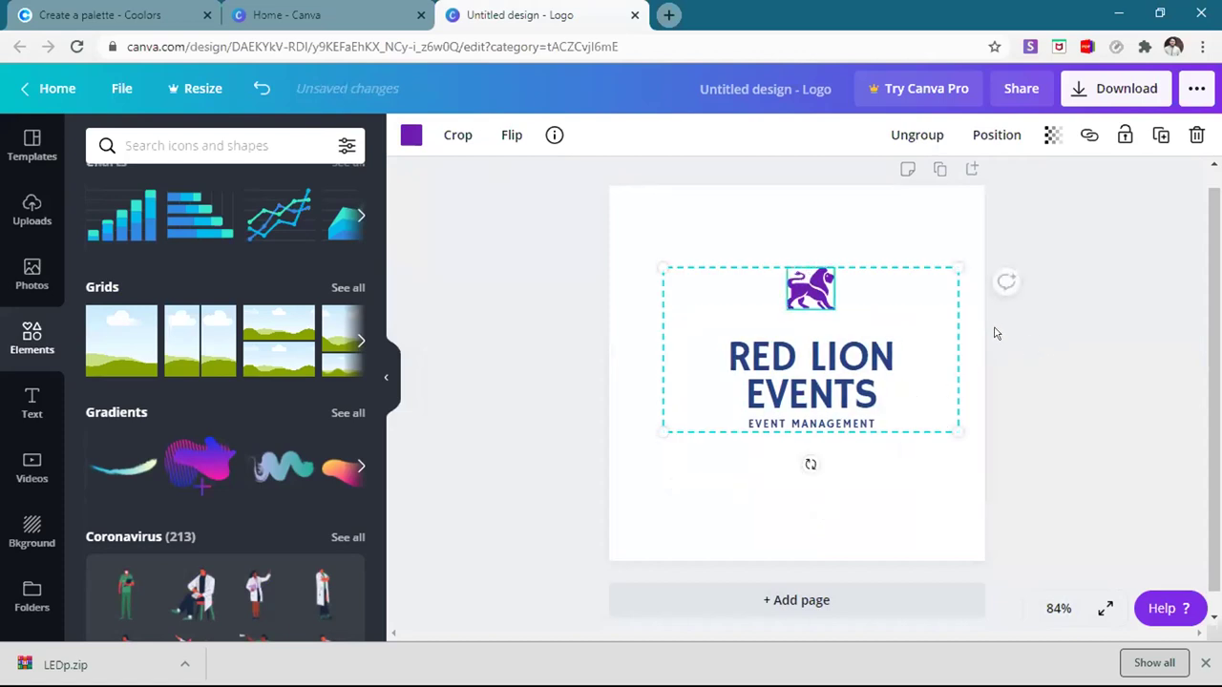
Ungroup the logo, reposition the lion icon, and regroup lion, title and tagline.
{"action": "left_click", "coordinate": [917, 135]}
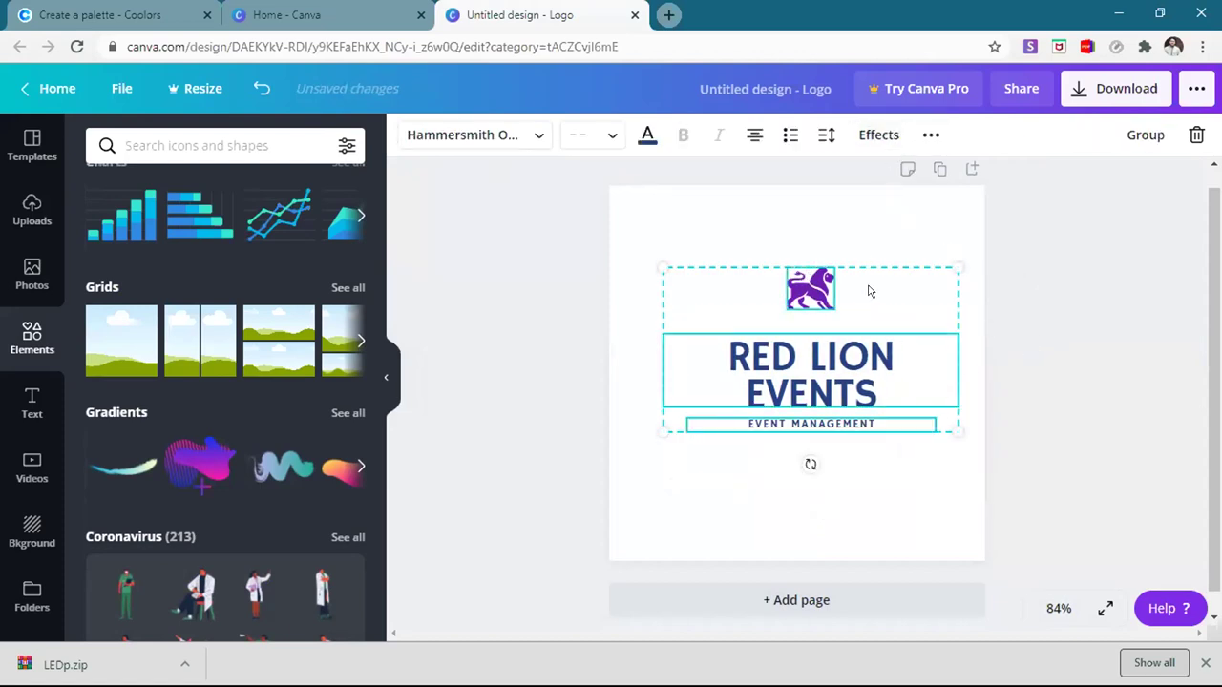
{"action": "left_click", "coordinate": [882, 226]}
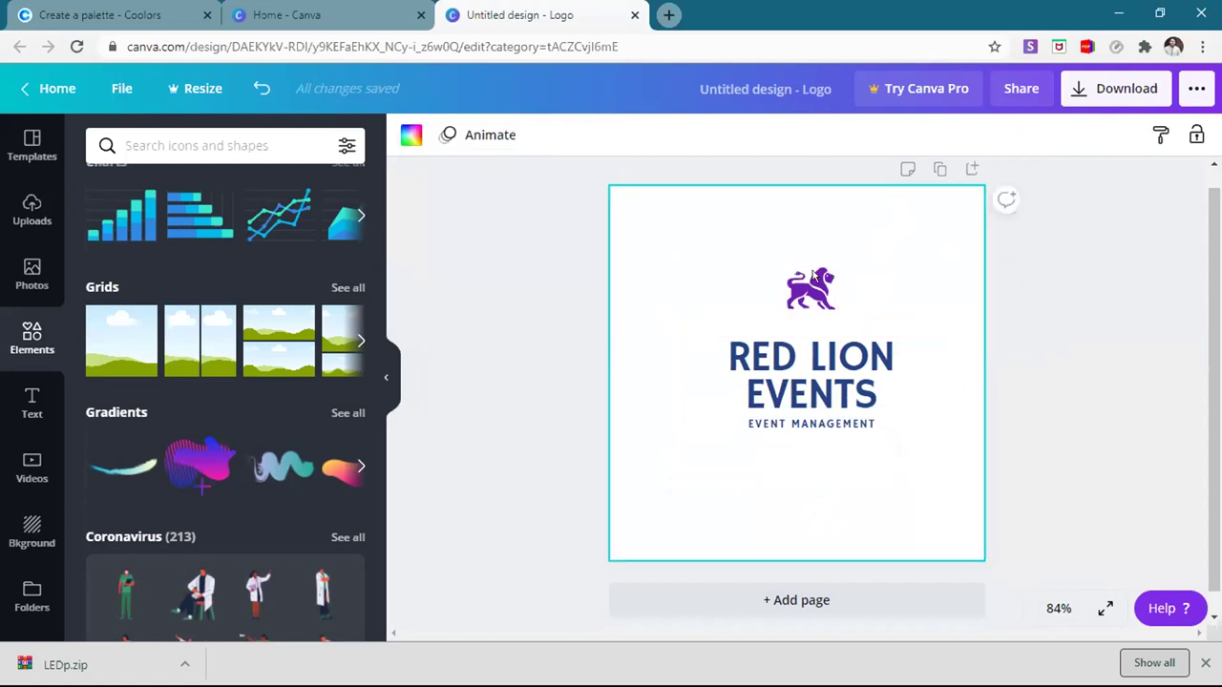
{"action": "left_click", "coordinate": [812, 282]}
{"action": "mouse_move", "coordinate": [794, 292]}
{"action": "left_mouse_down"}
{"action": "mouse_move", "coordinate": [759, 298]}
{"action": "mouse_move", "coordinate": [735, 408]}
{"action": "mouse_move", "coordinate": [796, 471]}
{"action": "mouse_move", "coordinate": [897, 429]}
{"action": "mouse_move", "coordinate": [876, 308]}
{"action": "mouse_move", "coordinate": [809, 300]}
{"action": "left_mouse_up"}
{"action": "left_click", "coordinate": [881, 289]}
{"action": "key", "text": "ctrl+a"}
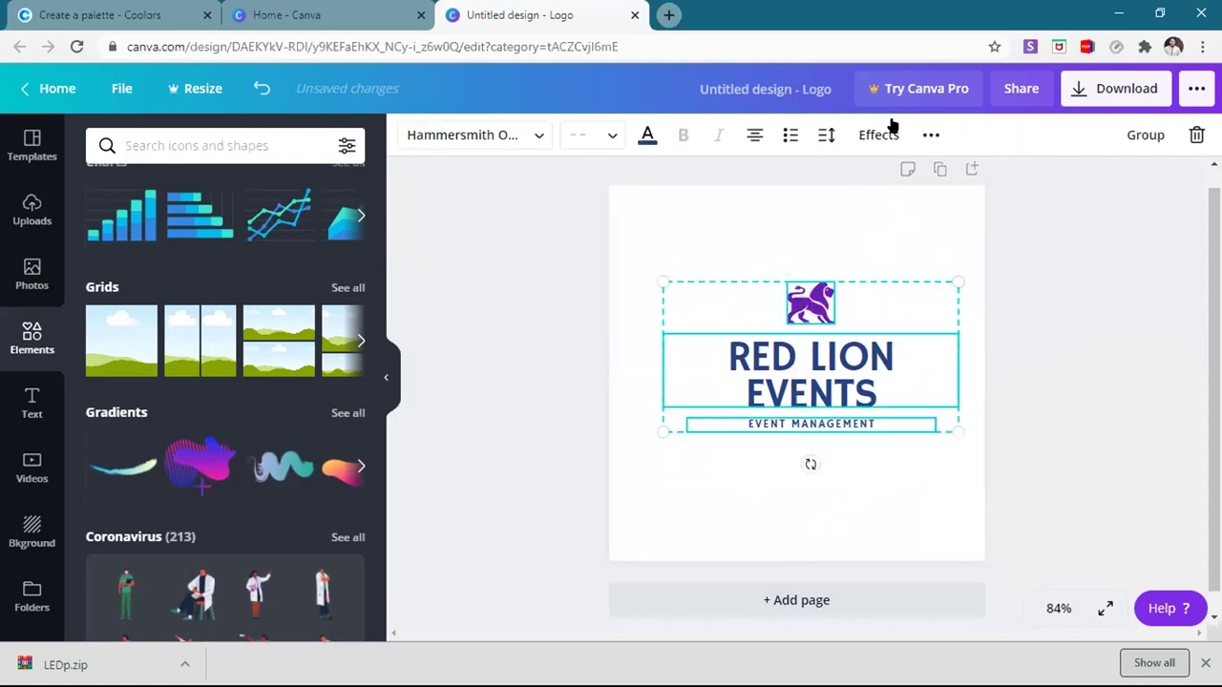
{"action": "key", "text": "ctrl+g"}
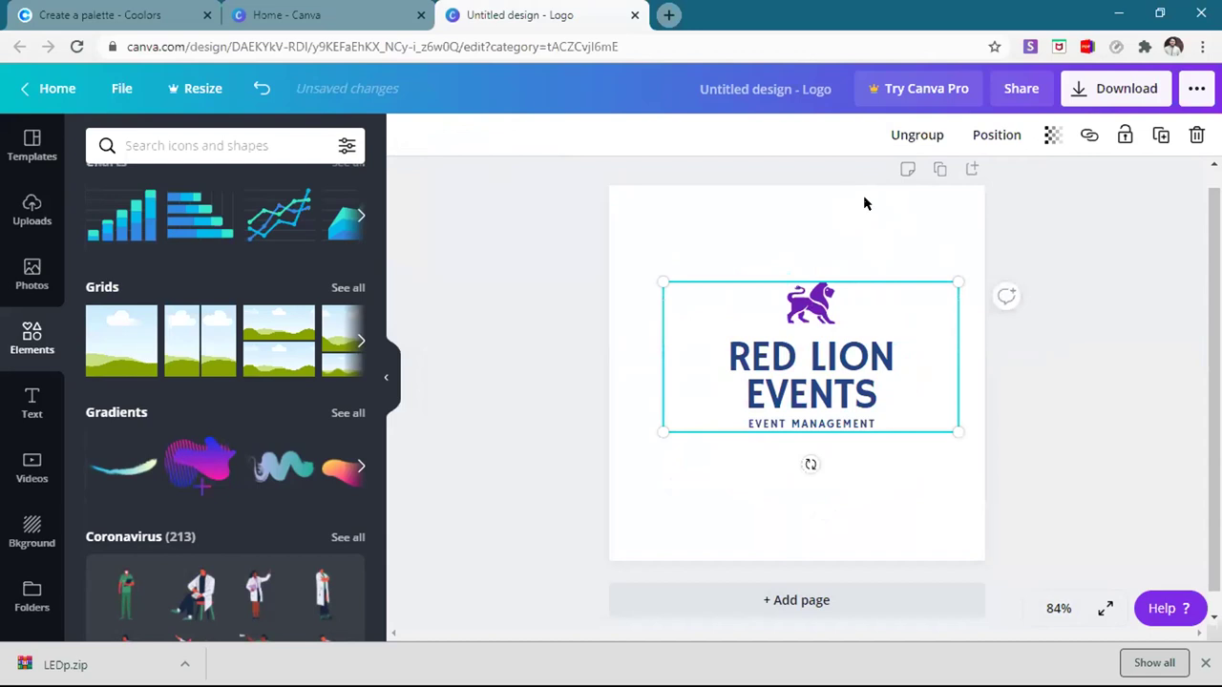
{"action": "left_click", "coordinate": [897, 233]}
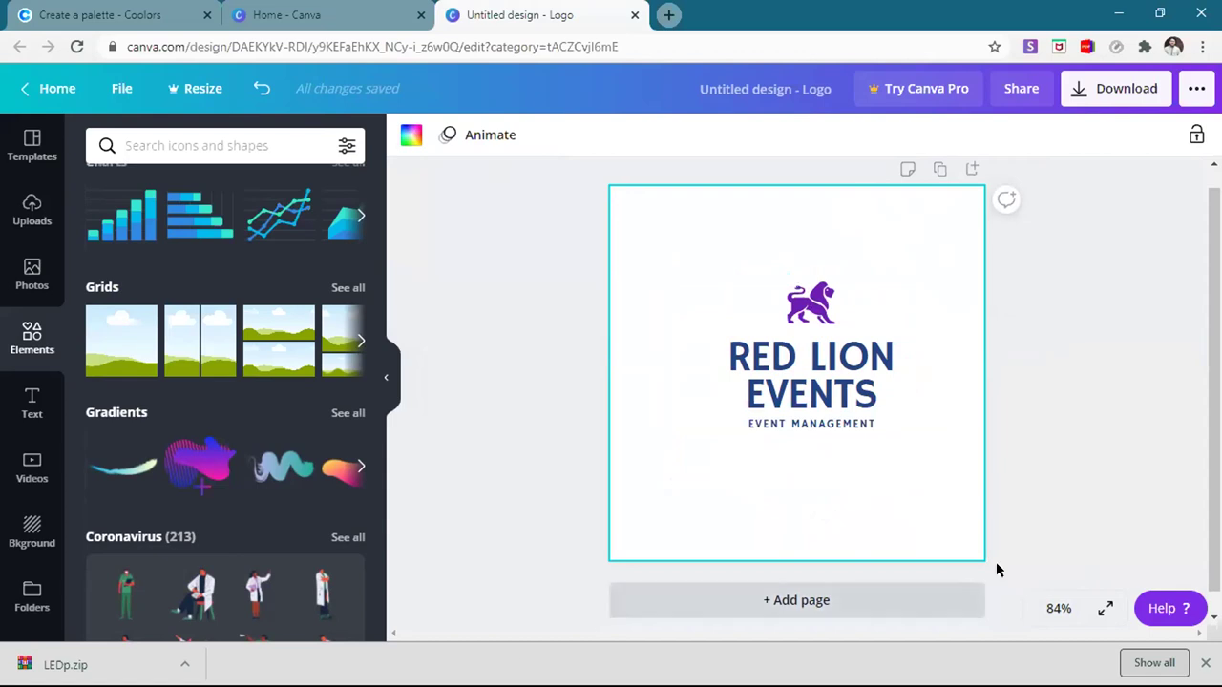
Add a triangle from the full Shapes collection to page 1.
{"action": "scroll", "coordinate": [157, 386], "scroll_direction": "up", "scroll_amount": 1}
{"action": "scroll", "coordinate": [162, 401], "scroll_direction": "up", "scroll_amount": 2}
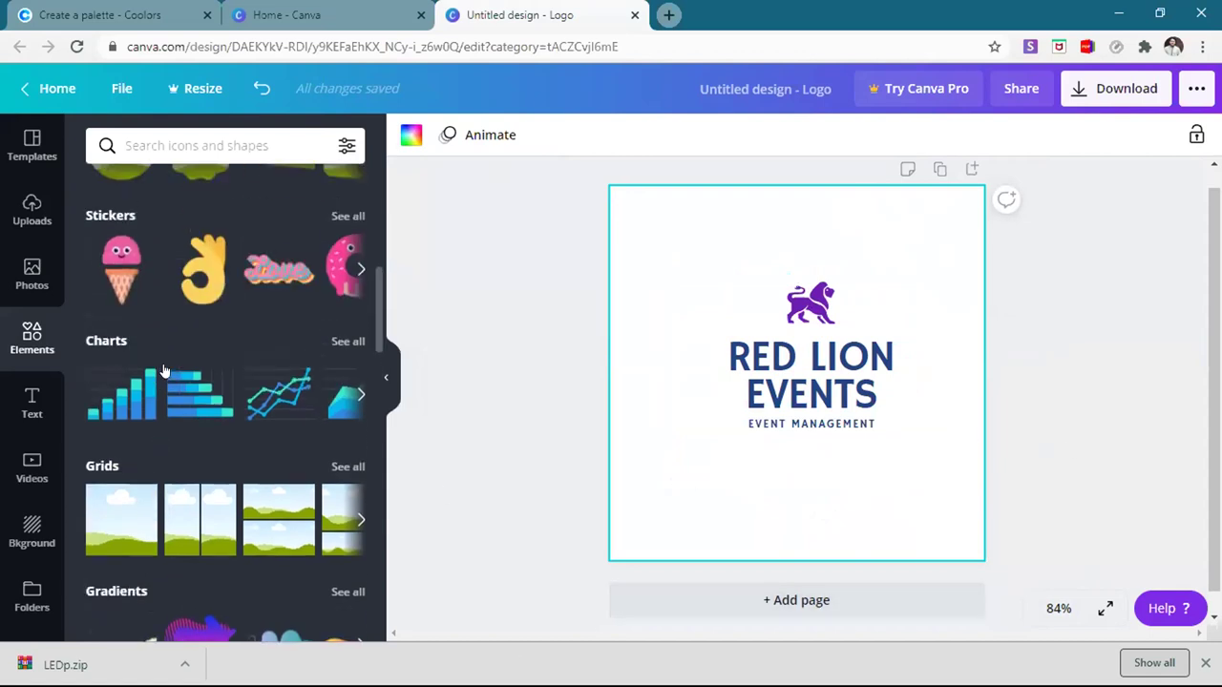
{"action": "scroll", "coordinate": [187, 444], "scroll_direction": "down", "scroll_amount": 3}
{"action": "scroll", "coordinate": [194, 467], "scroll_direction": "down", "scroll_amount": 1}
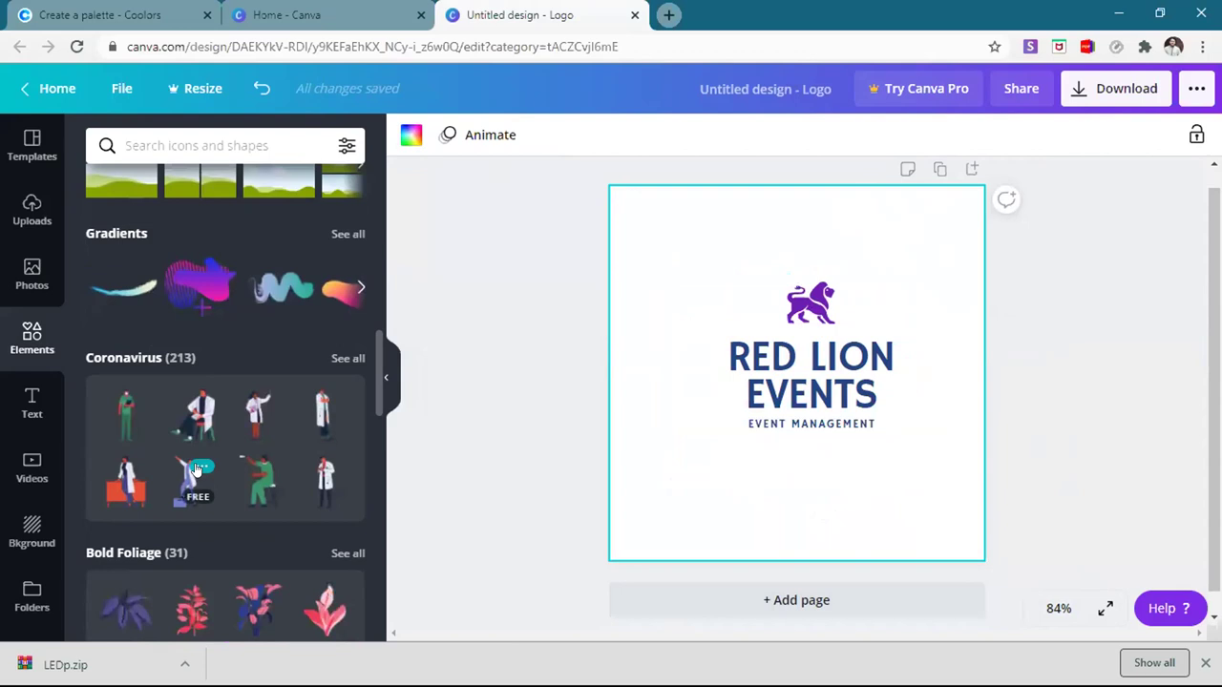
{"action": "scroll", "coordinate": [186, 458], "scroll_direction": "up", "scroll_amount": 5}
{"action": "scroll", "coordinate": [186, 456], "scroll_direction": "up", "scroll_amount": 2}
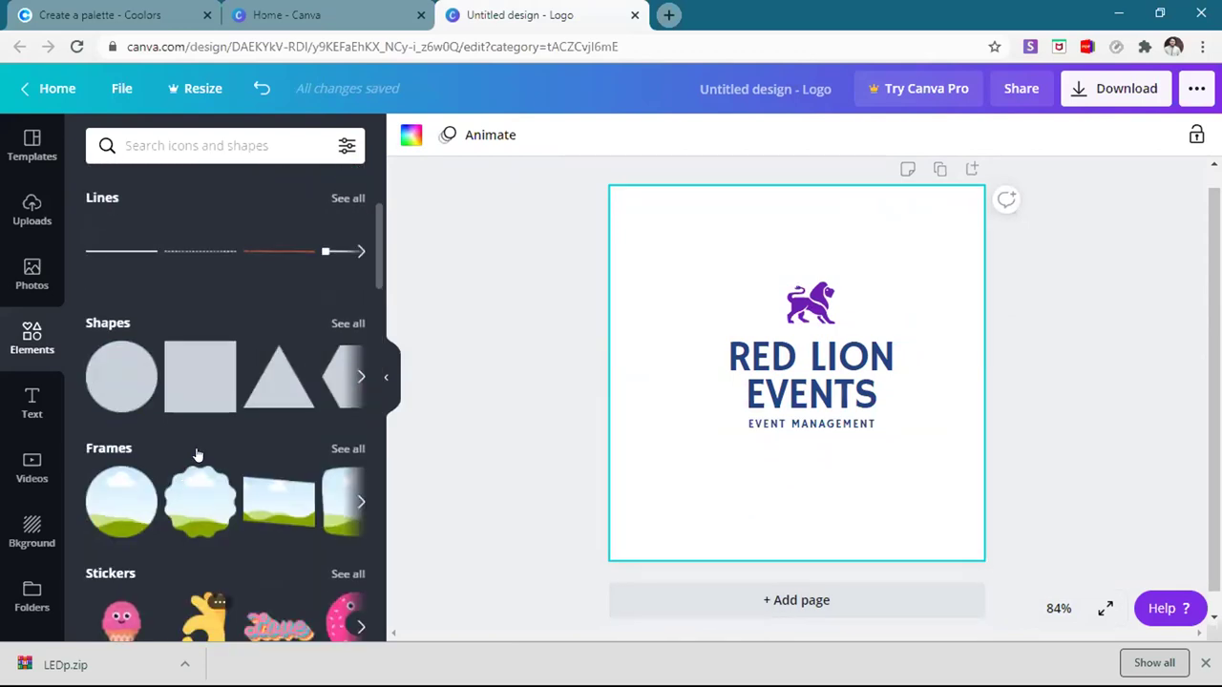
{"action": "left_click", "coordinate": [328, 325]}
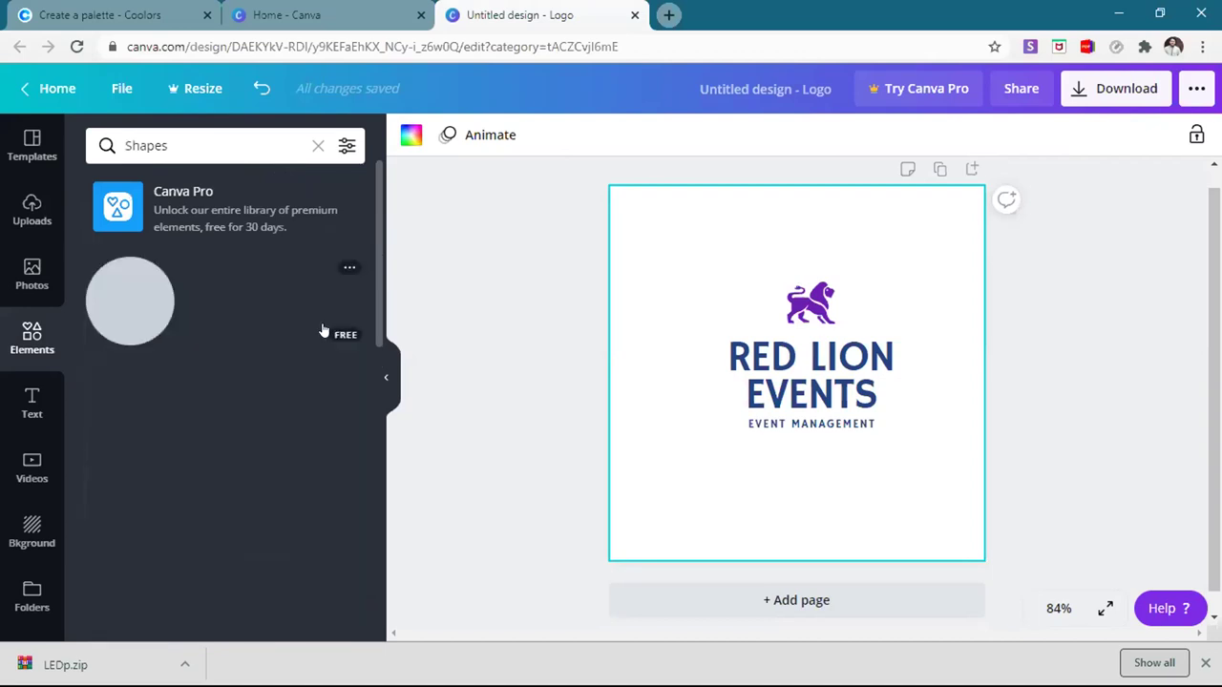
{"action": "scroll", "coordinate": [277, 459], "scroll_direction": "down", "scroll_amount": 5}
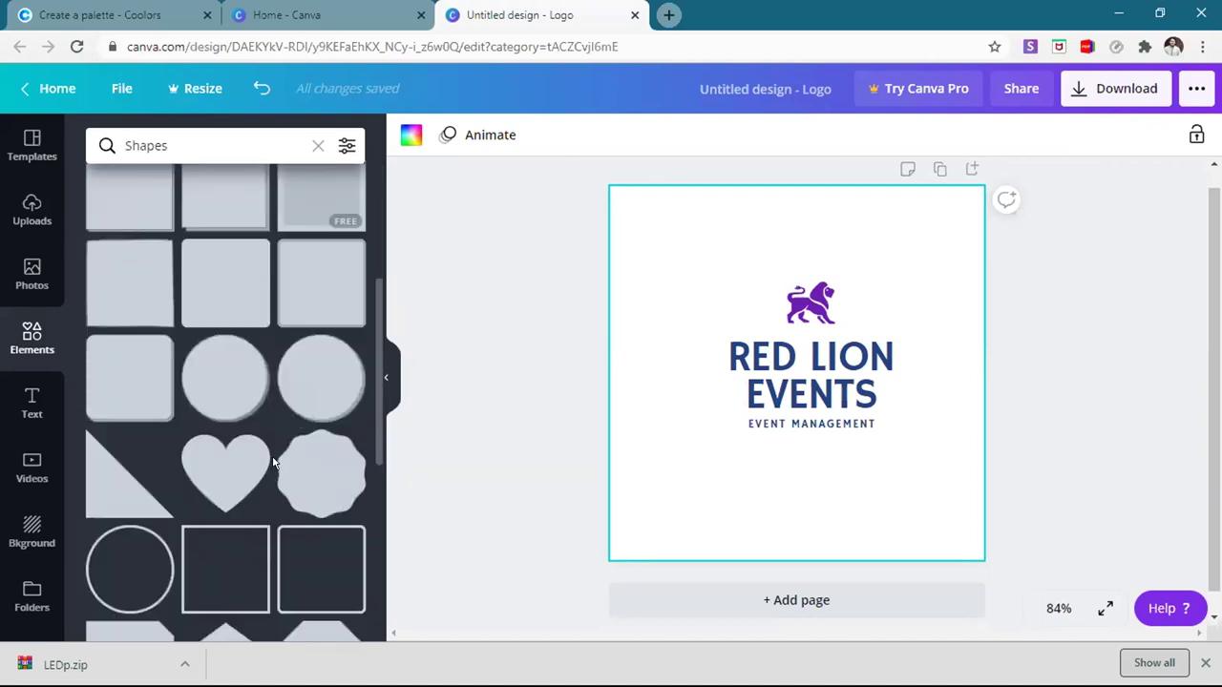
{"action": "scroll", "coordinate": [258, 491], "scroll_direction": "down", "scroll_amount": 2}
{"action": "scroll", "coordinate": [254, 483], "scroll_direction": "down", "scroll_amount": 5}
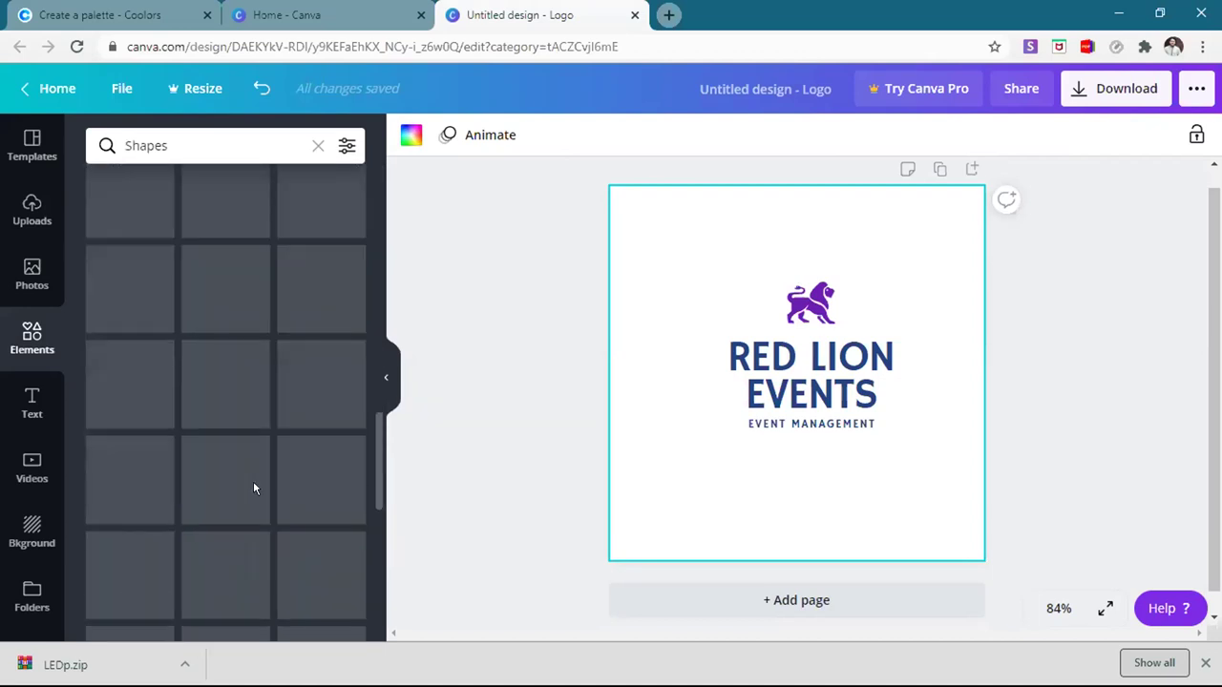
{"action": "scroll", "coordinate": [241, 477], "scroll_direction": "up", "scroll_amount": 15}
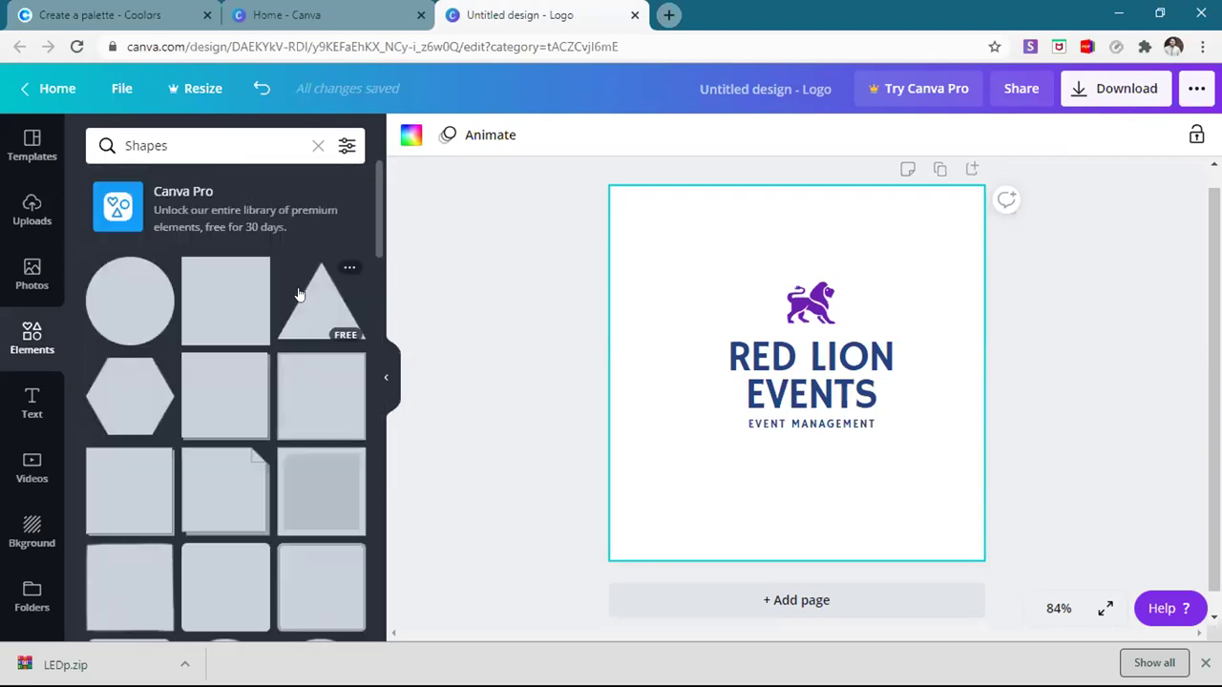
{"action": "left_click_drag", "start_coordinate": [309, 284], "coordinate": [723, 311]}
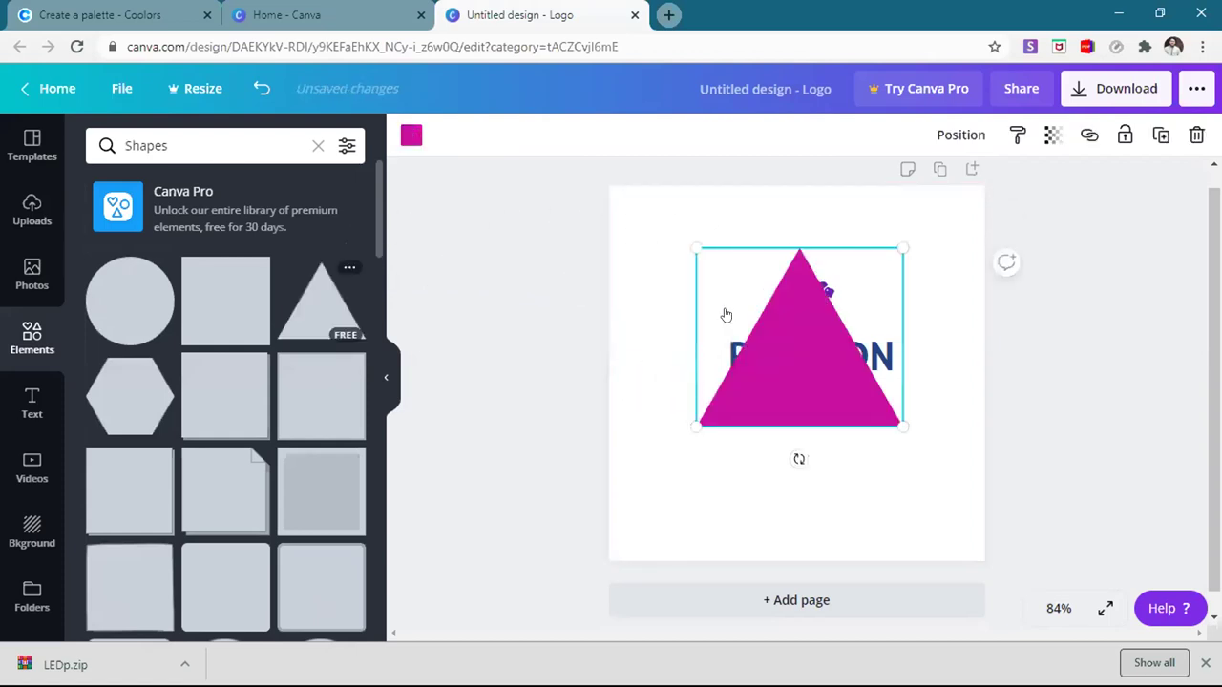
Enlarge the triangle to about 403 by 349 and send it behind the logo.
{"action": "left_click_drag", "start_coordinate": [678, 426], "coordinate": [668, 450]}
{"action": "left_click_drag", "start_coordinate": [747, 382], "coordinate": [773, 372]}
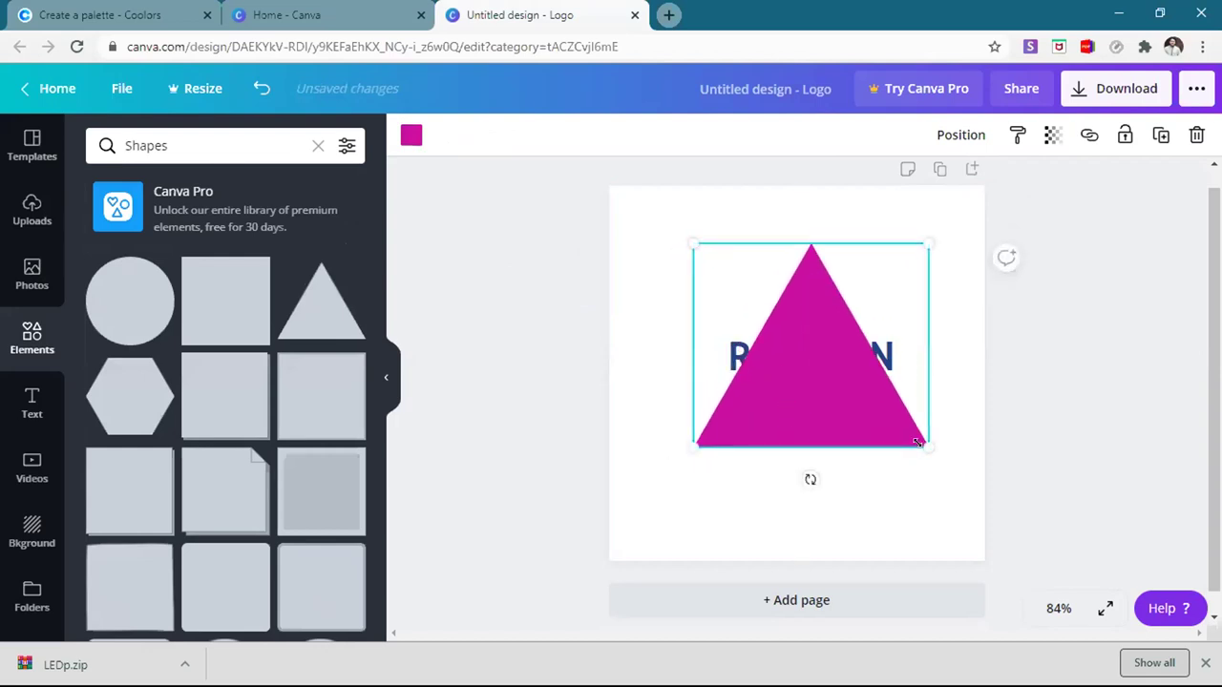
{"action": "left_click_drag", "start_coordinate": [919, 443], "coordinate": [995, 504]}
{"action": "left_click_drag", "start_coordinate": [814, 455], "coordinate": [772, 414]}
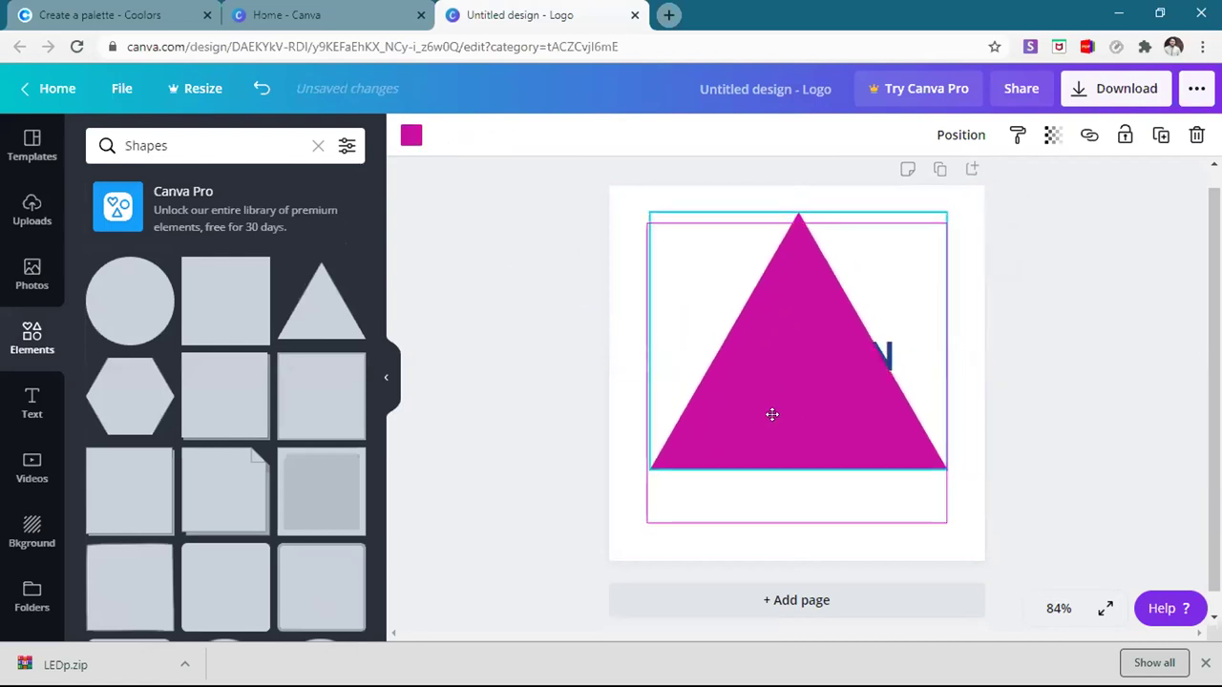
{"action": "right_click", "coordinate": [773, 420]}
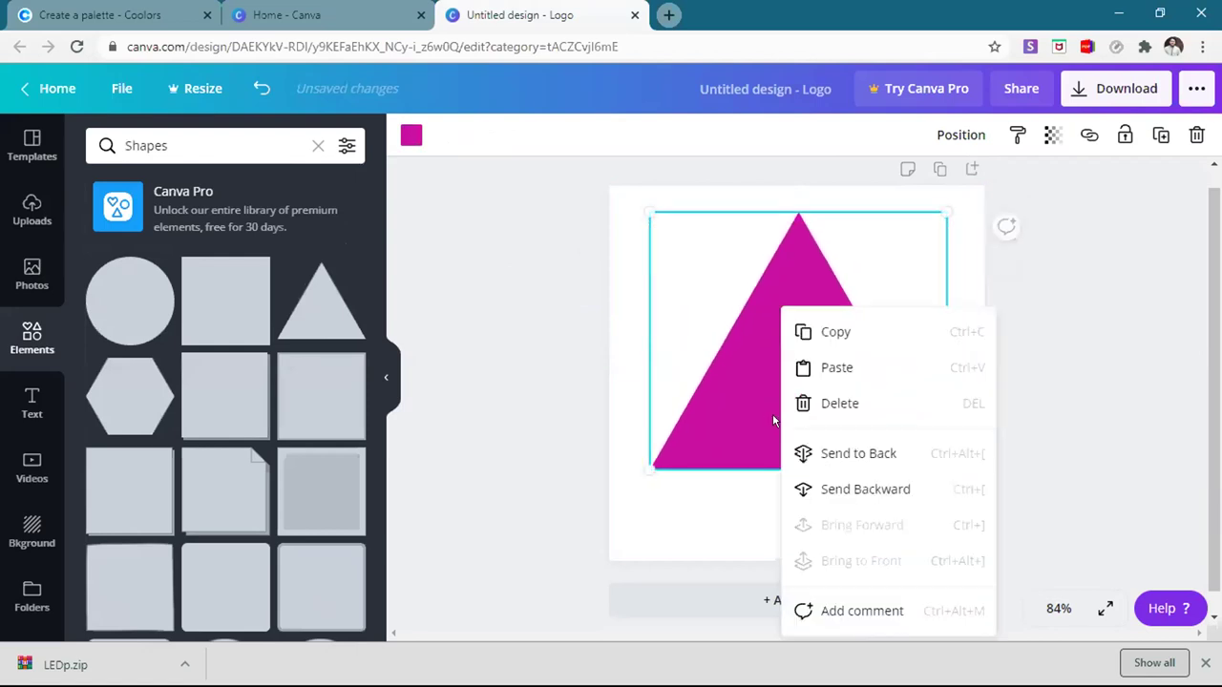
{"action": "left_click", "coordinate": [844, 452]}
{"action": "left_click_drag", "start_coordinate": [855, 445], "coordinate": [859, 442]}
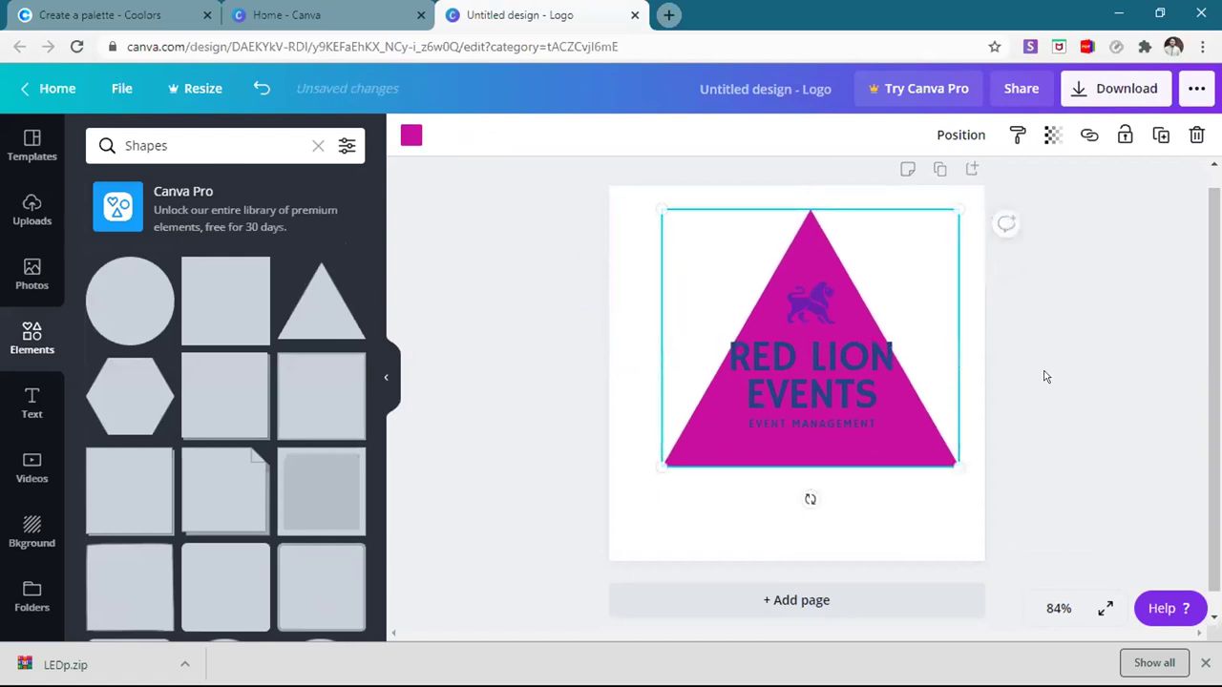
{"action": "left_click", "coordinate": [743, 406]}
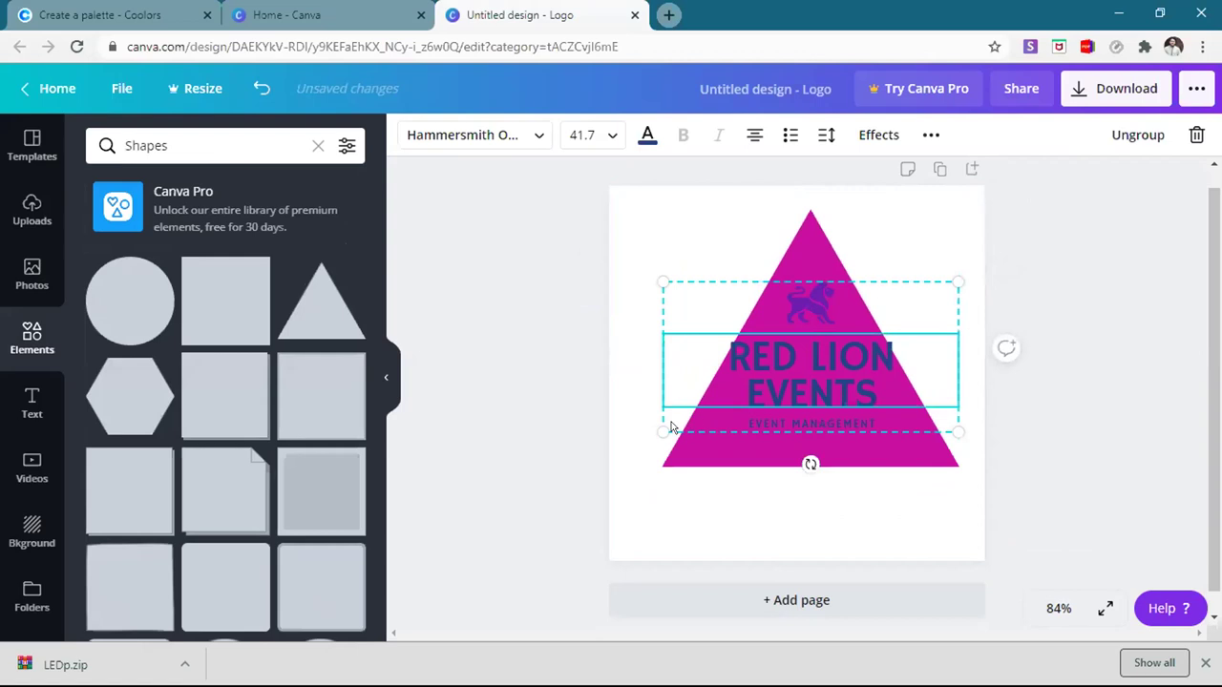
Shrink and centre the logo on the triangle, then select the RED LION EVENTS text.
{"action": "left_click_drag", "start_coordinate": [665, 423], "coordinate": [715, 404]}
{"action": "left_click_drag", "start_coordinate": [833, 331], "coordinate": [810, 360]}
{"action": "left_click", "coordinate": [809, 393]}
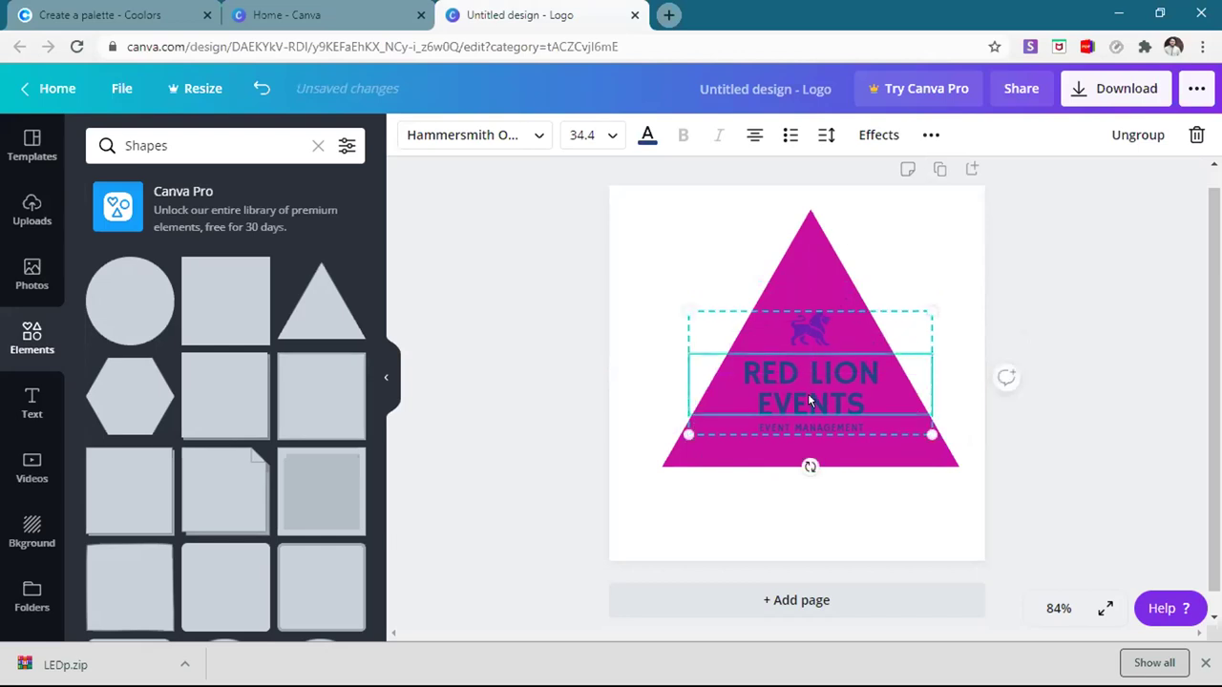
{"action": "double_click", "coordinate": [809, 396]}
{"action": "left_click", "coordinate": [821, 370]}
{"action": "double_click", "coordinate": [821, 370]}
{"action": "triple_click", "coordinate": [821, 370]}
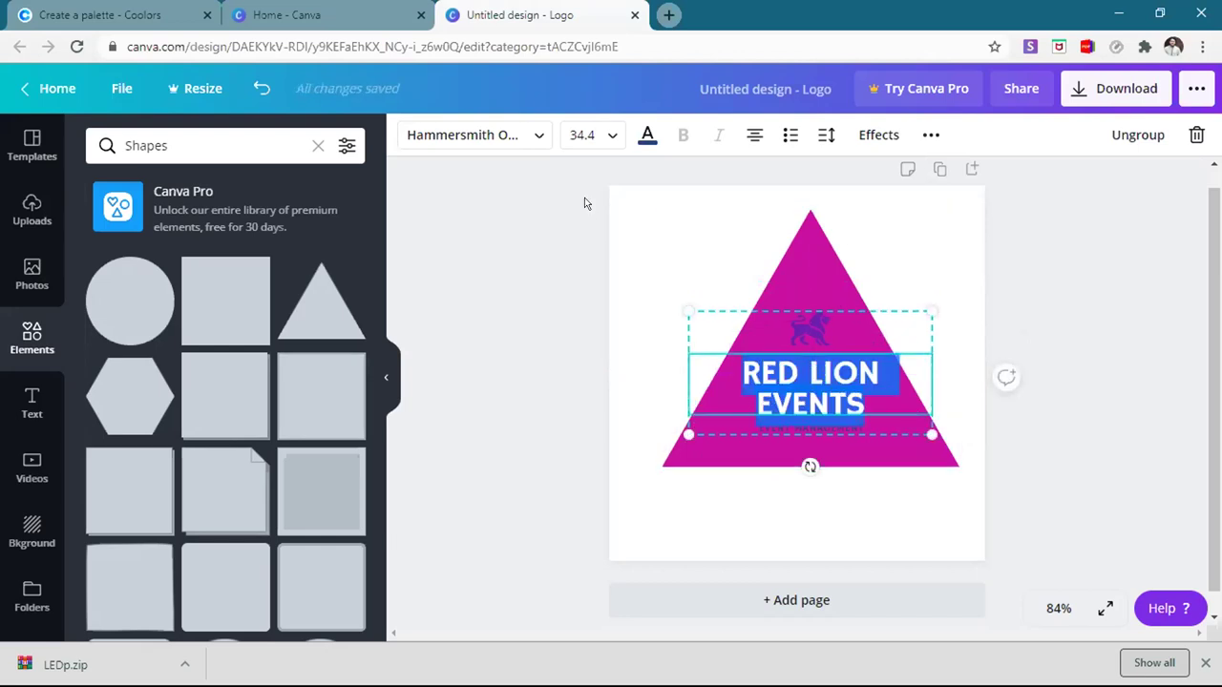
Colour the RED LION EVENTS title white from the default colours.
{"action": "left_click", "coordinate": [647, 134]}
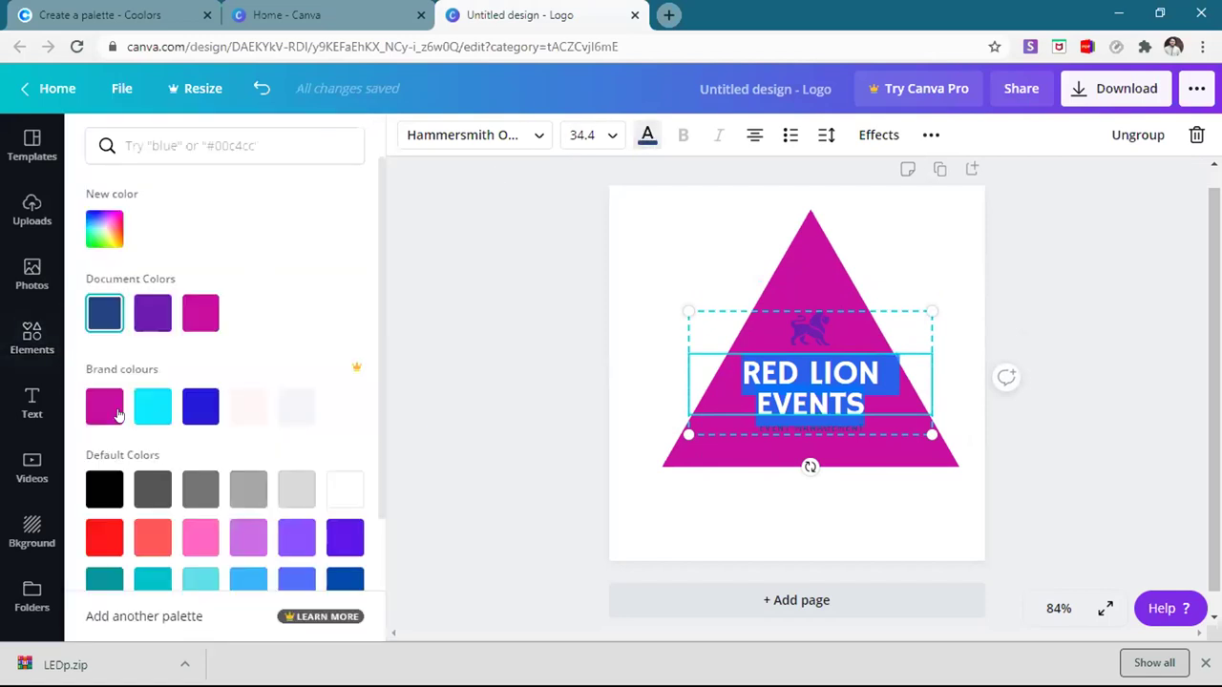
{"action": "left_click", "coordinate": [236, 401]}
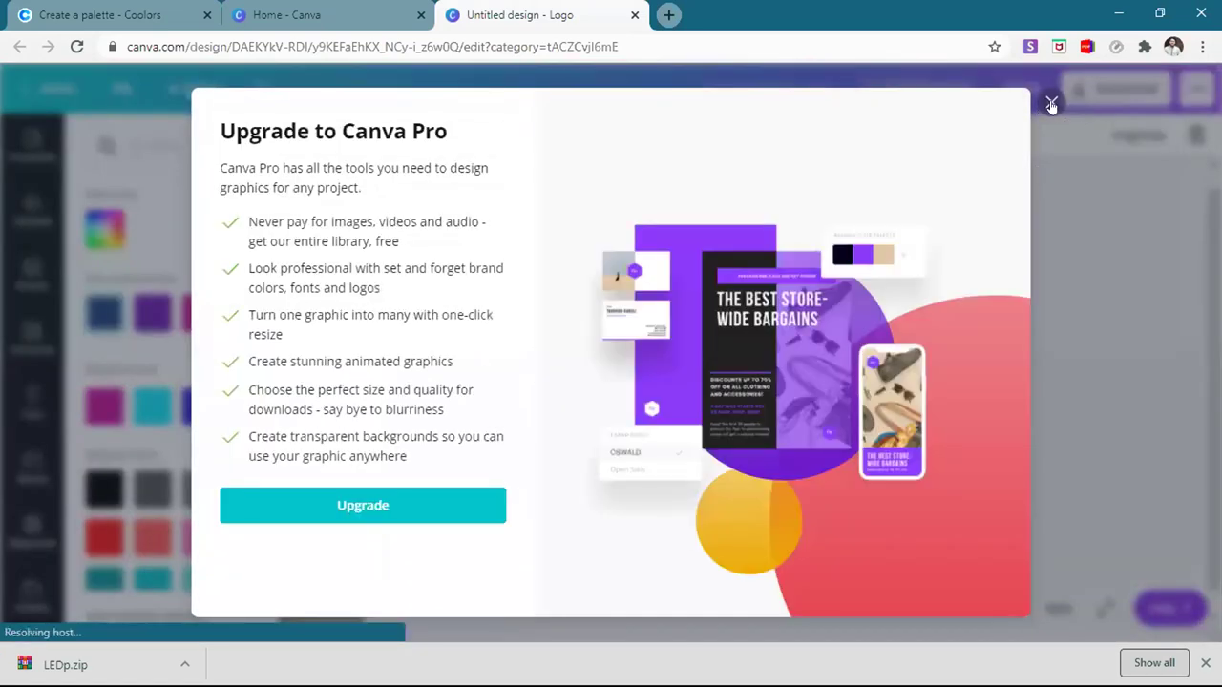
{"action": "left_click", "coordinate": [1051, 105]}
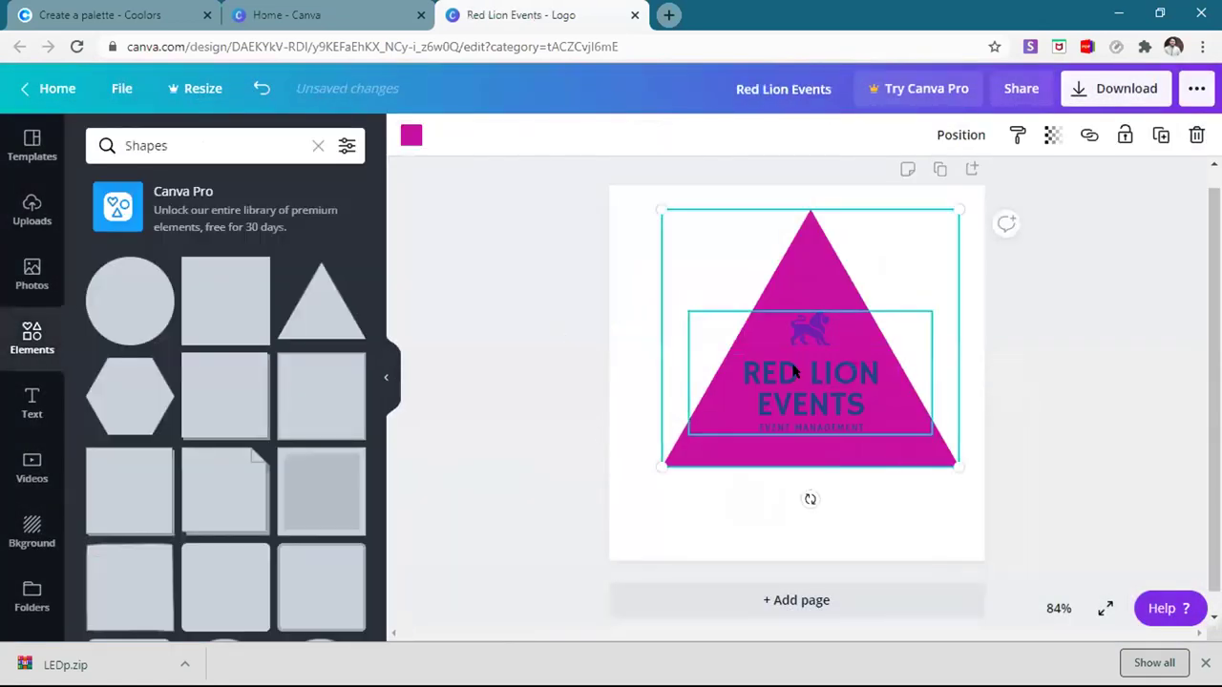
{"action": "double_click", "coordinate": [794, 373]}
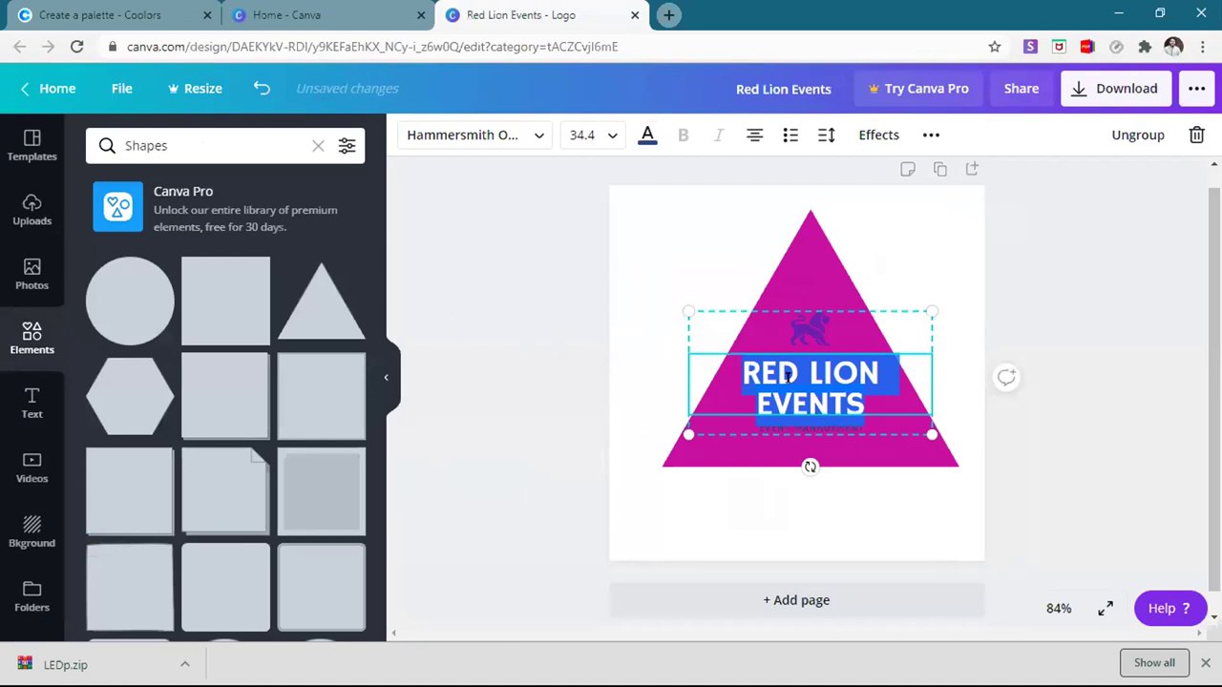
{"action": "left_click", "coordinate": [648, 135]}
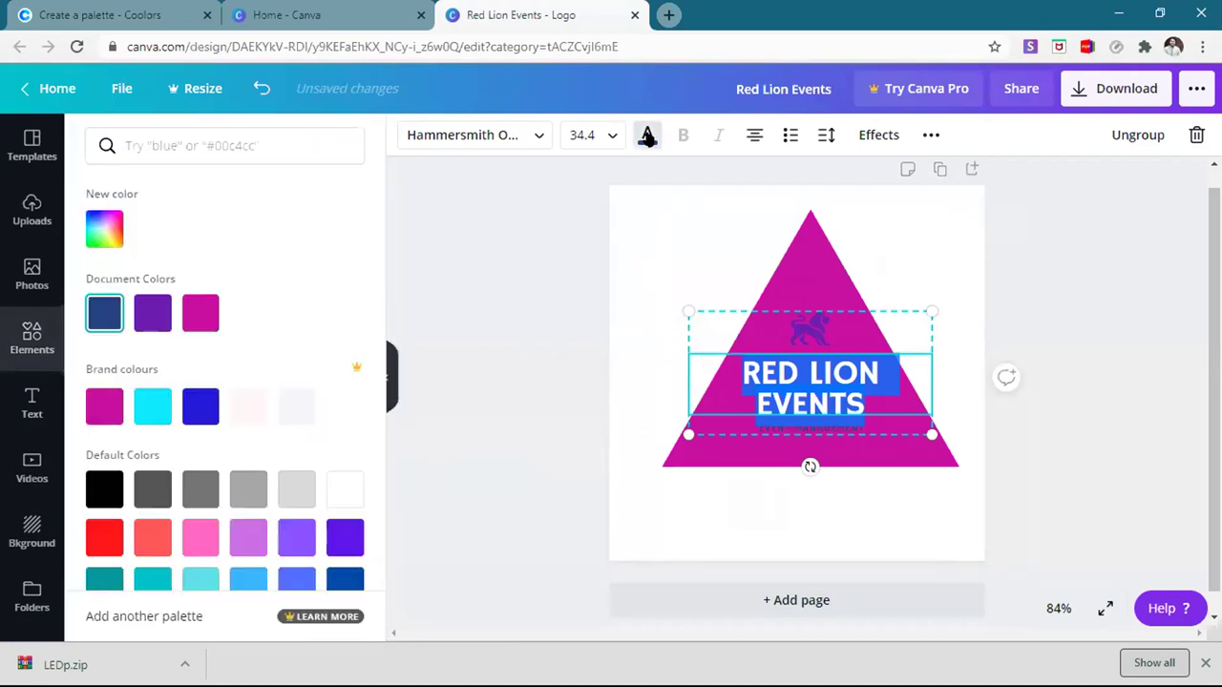
{"action": "scroll", "coordinate": [196, 436], "scroll_direction": "down", "scroll_amount": 1}
{"action": "left_click", "coordinate": [339, 413]}
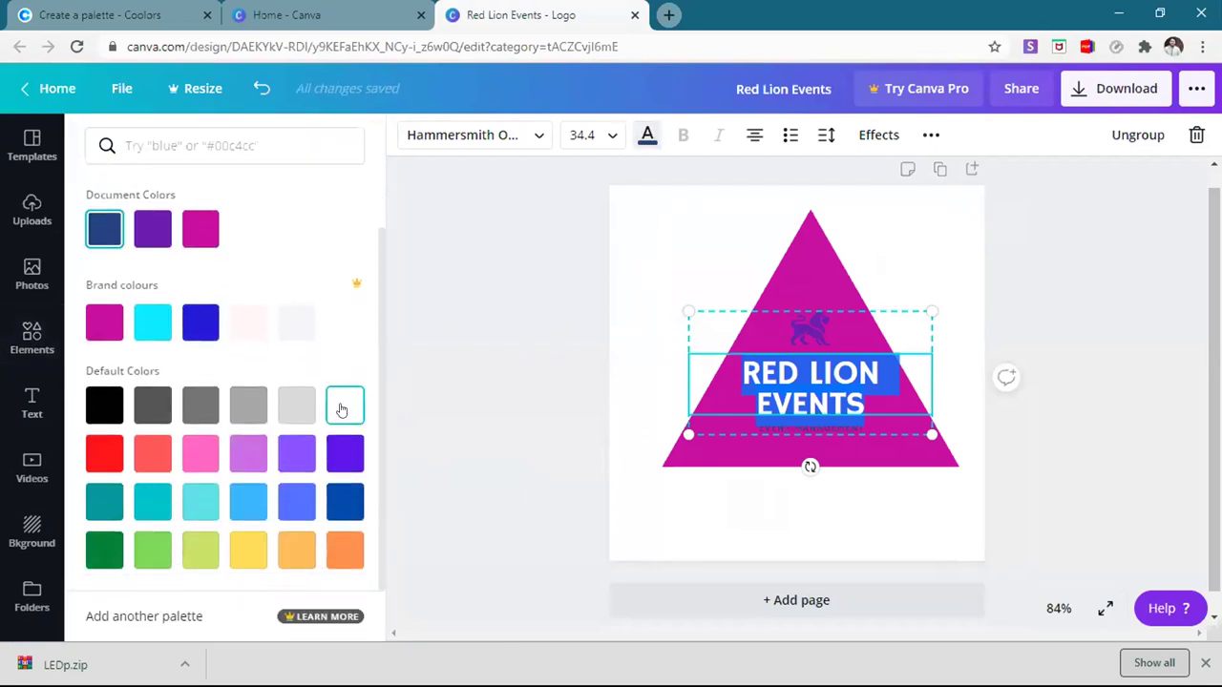
{"action": "left_click", "coordinate": [912, 259]}
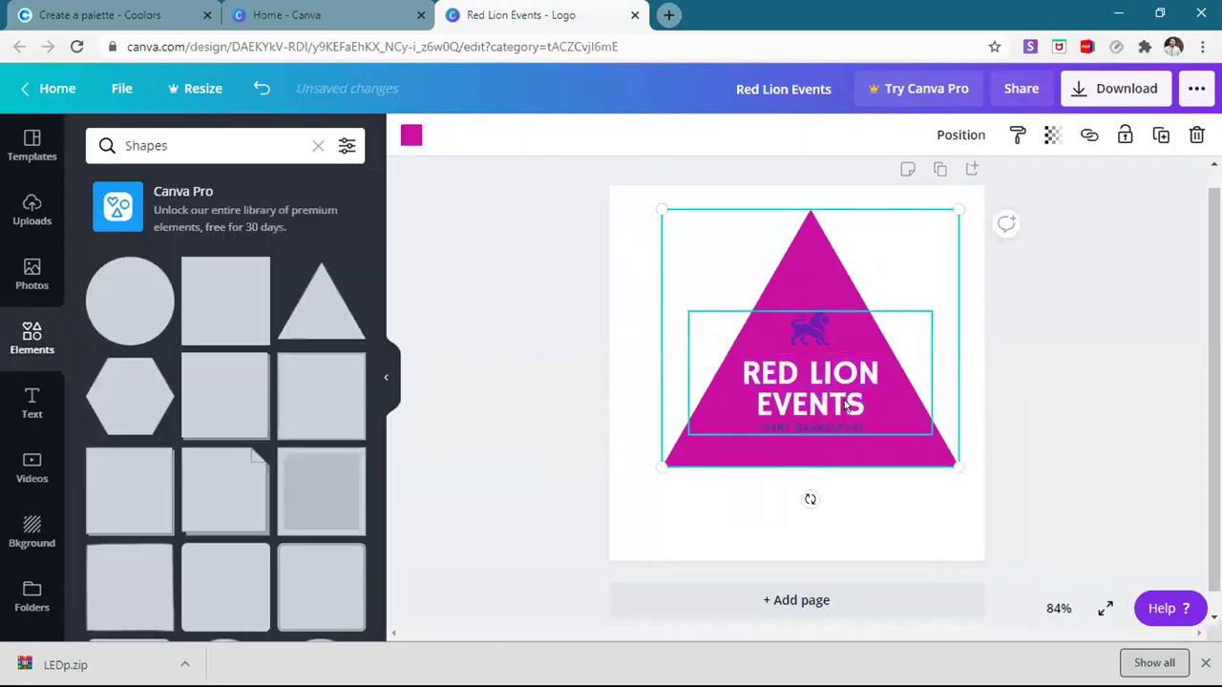
Recolour the lion icon orange after trying white, red, coral, lilac and pink.
{"action": "left_click", "coordinate": [810, 330]}
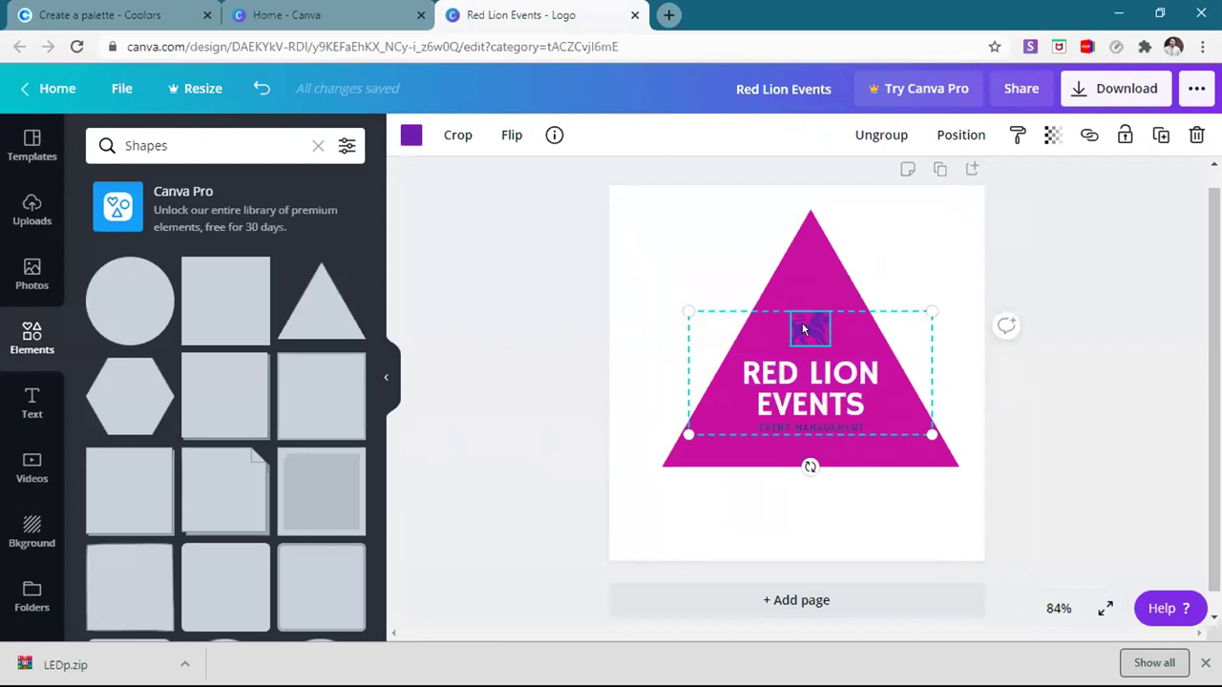
{"action": "left_click", "coordinate": [410, 135]}
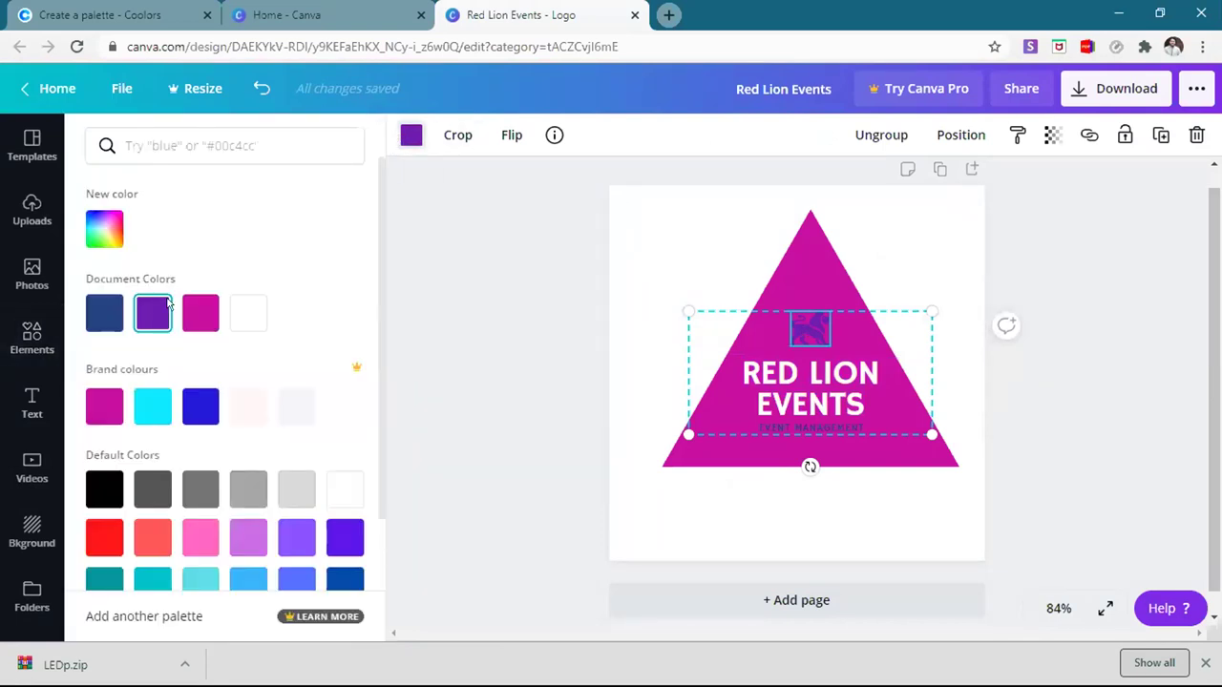
{"action": "left_click", "coordinate": [341, 489]}
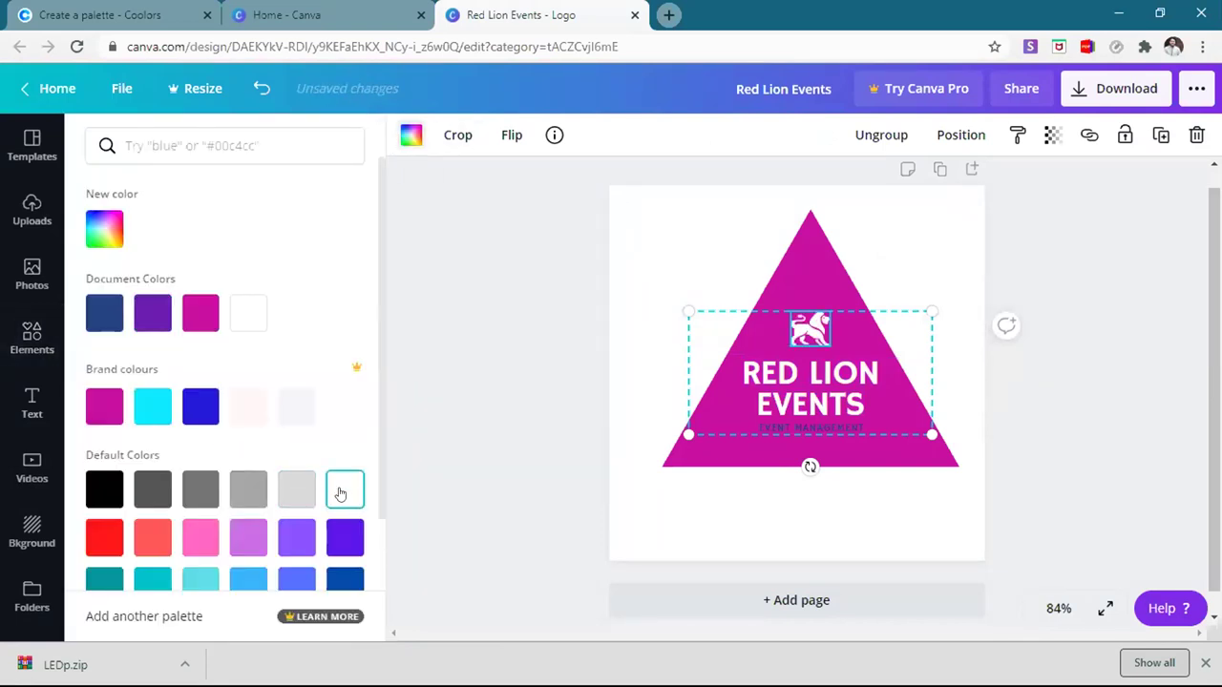
{"action": "left_click", "coordinate": [923, 506]}
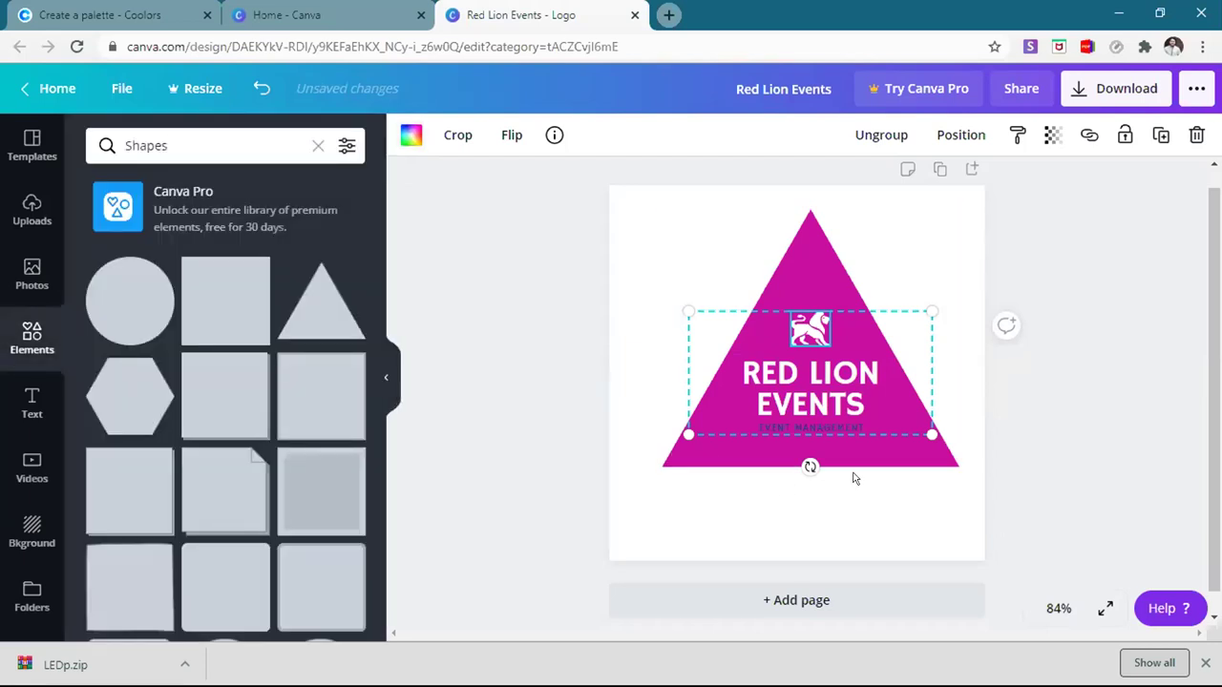
{"action": "left_click", "coordinate": [909, 269]}
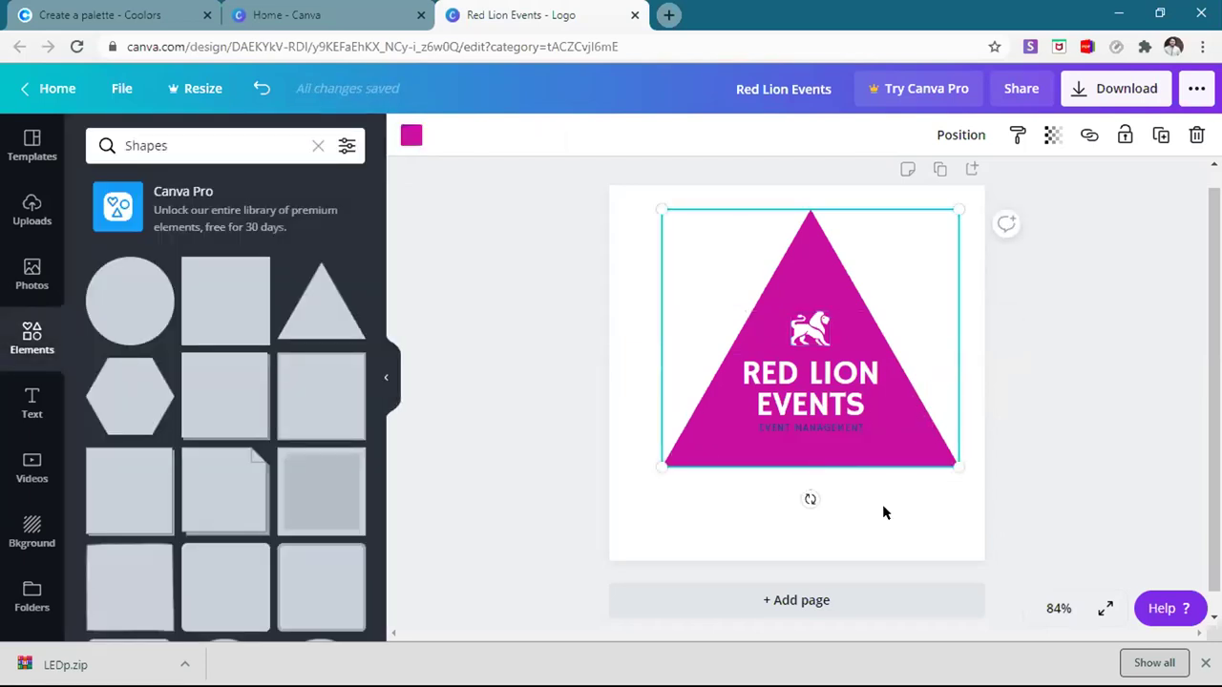
{"action": "left_click", "coordinate": [797, 318]}
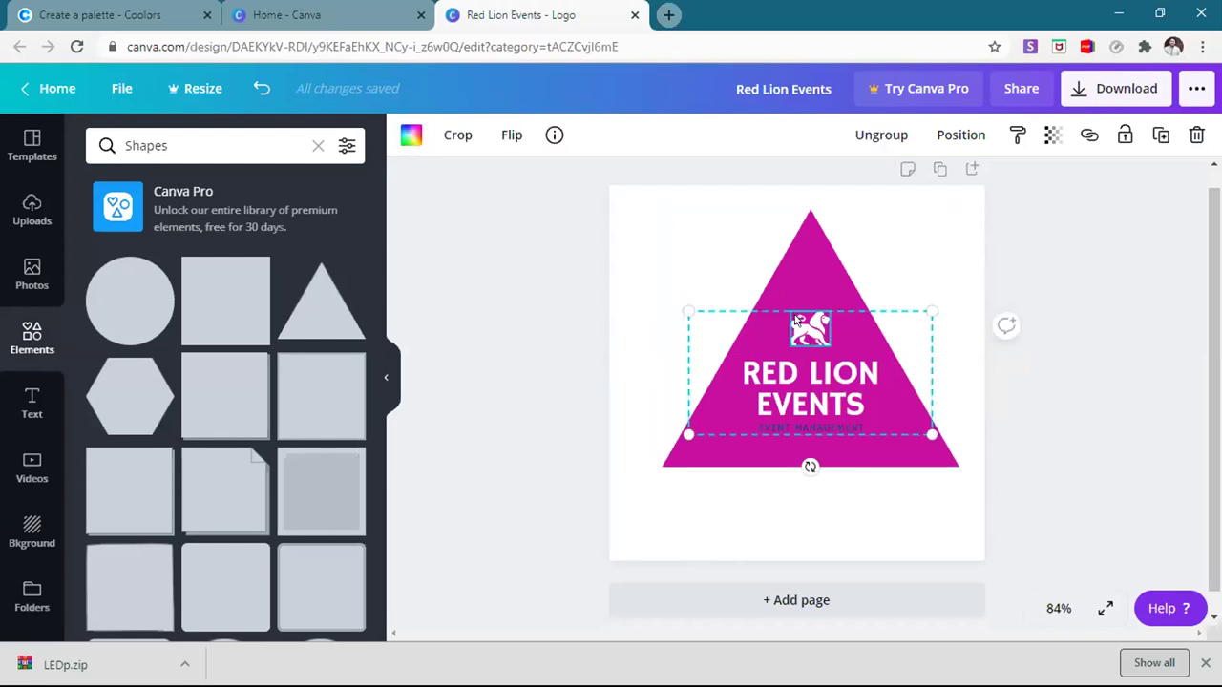
{"action": "left_click", "coordinate": [411, 134]}
{"action": "scroll", "coordinate": [199, 405], "scroll_direction": "down", "scroll_amount": 1}
{"action": "left_click", "coordinate": [94, 451]}
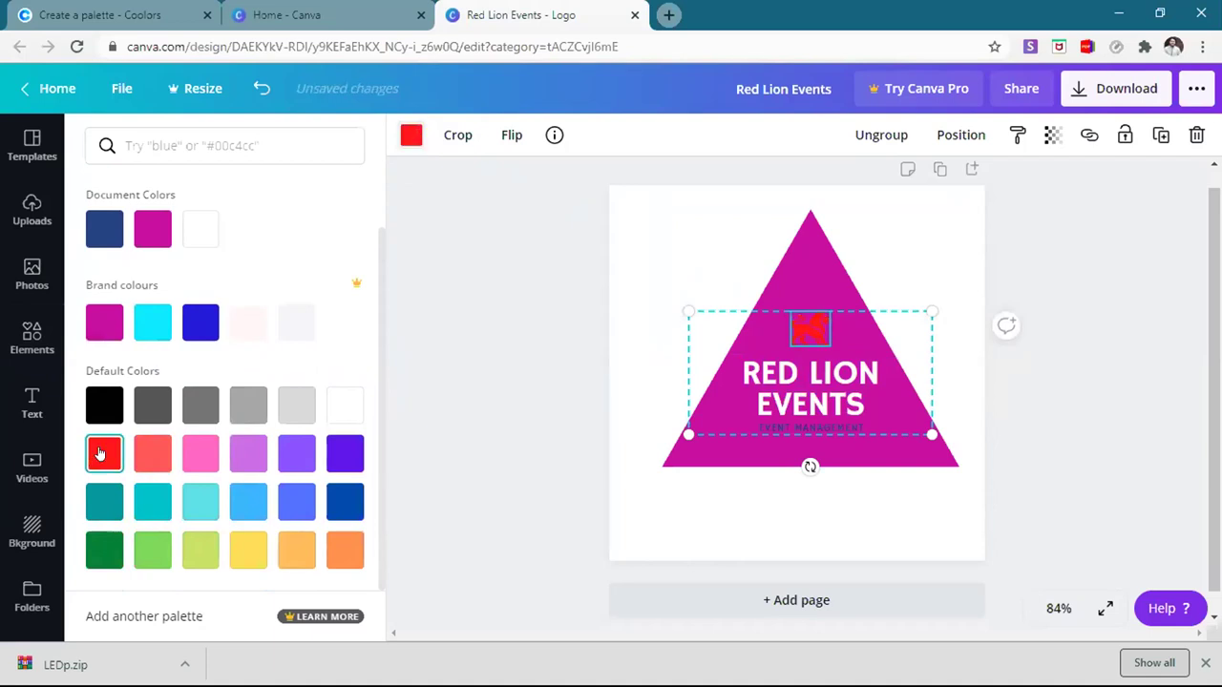
{"action": "left_click", "coordinate": [144, 451]}
{"action": "left_click", "coordinate": [242, 465]}
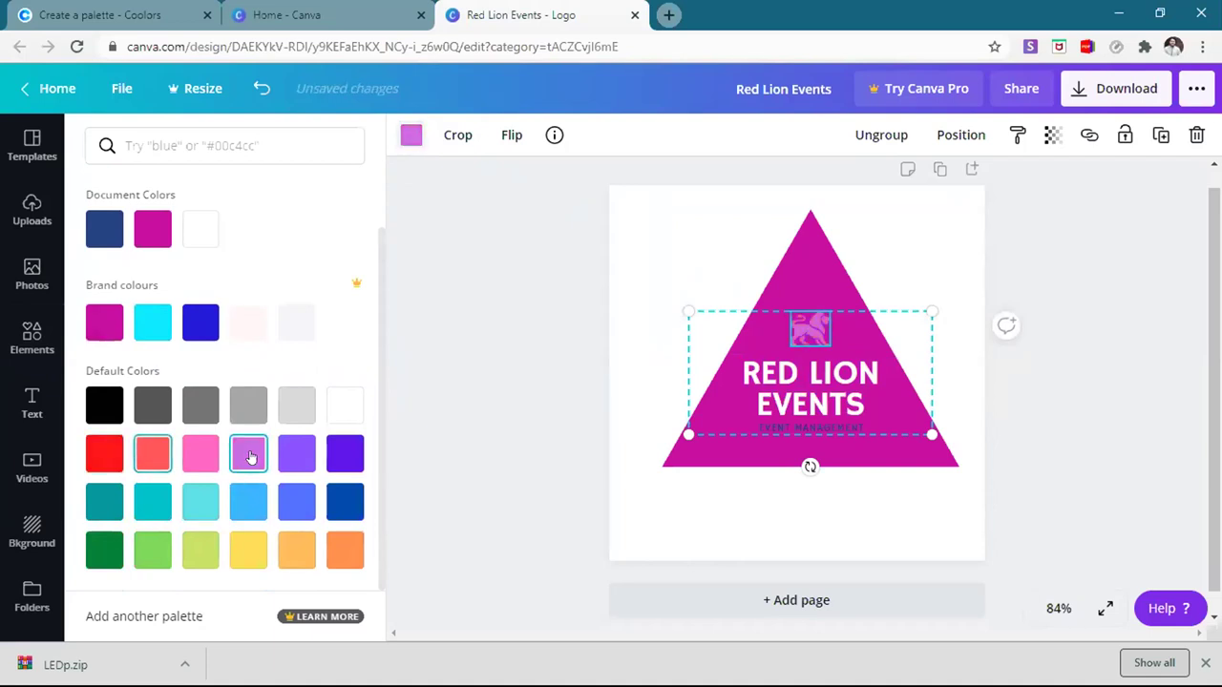
{"action": "left_click", "coordinate": [190, 459]}
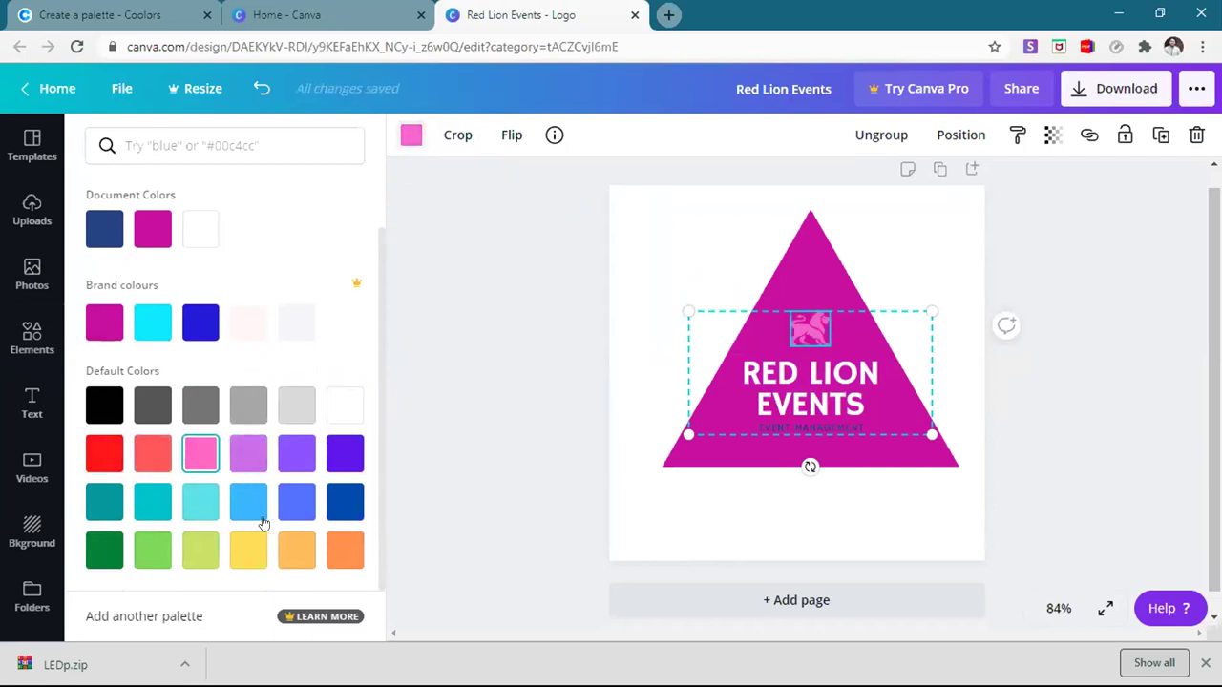
{"action": "left_click", "coordinate": [341, 552]}
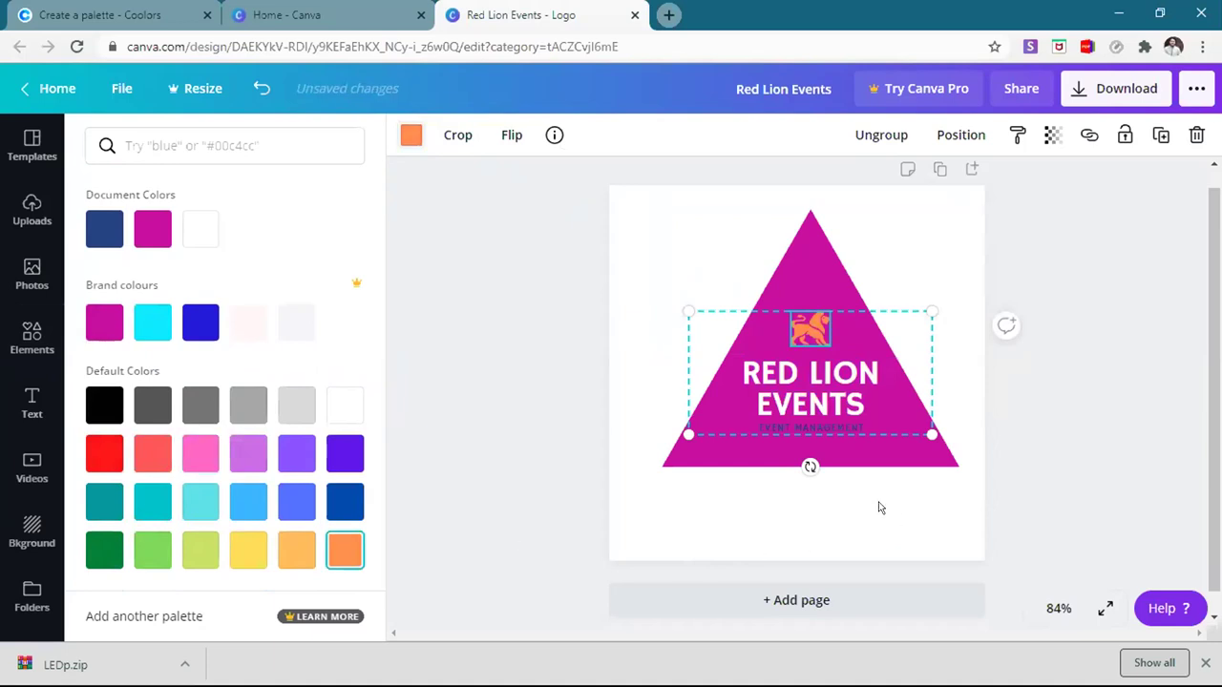
{"action": "key", "text": "Escape"}
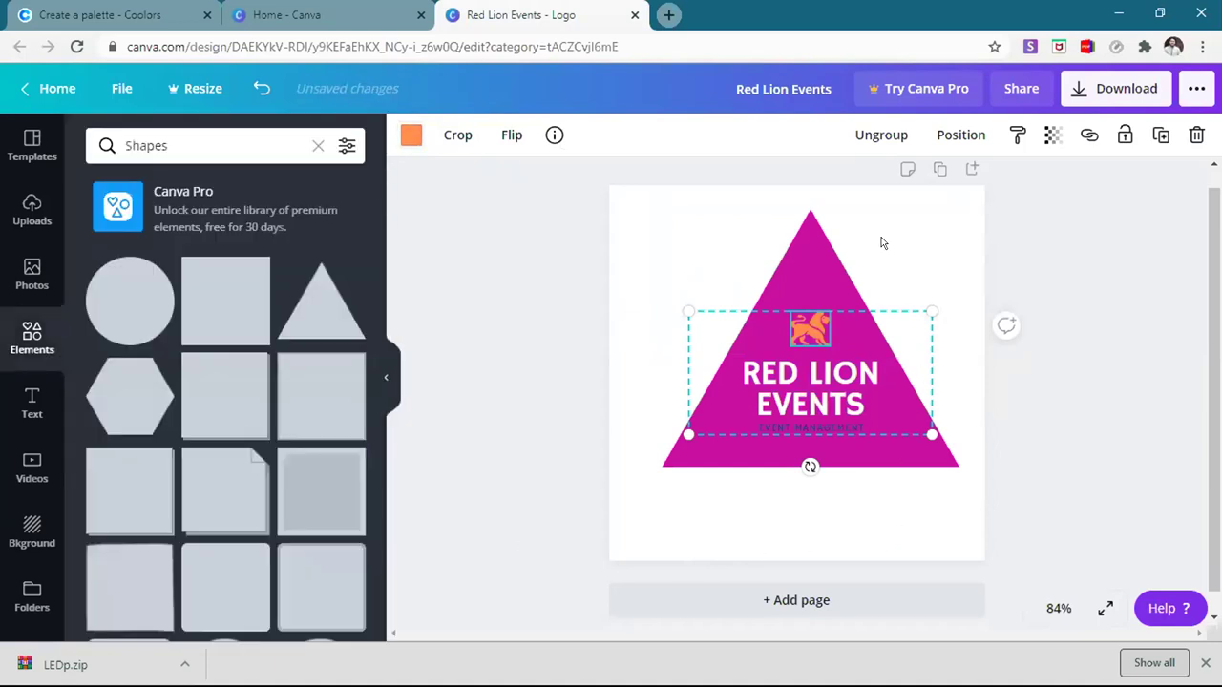
Make the EVENT MANAGEMENT tagline text white.
{"action": "left_click", "coordinate": [864, 272]}
{"action": "left_click", "coordinate": [825, 431]}
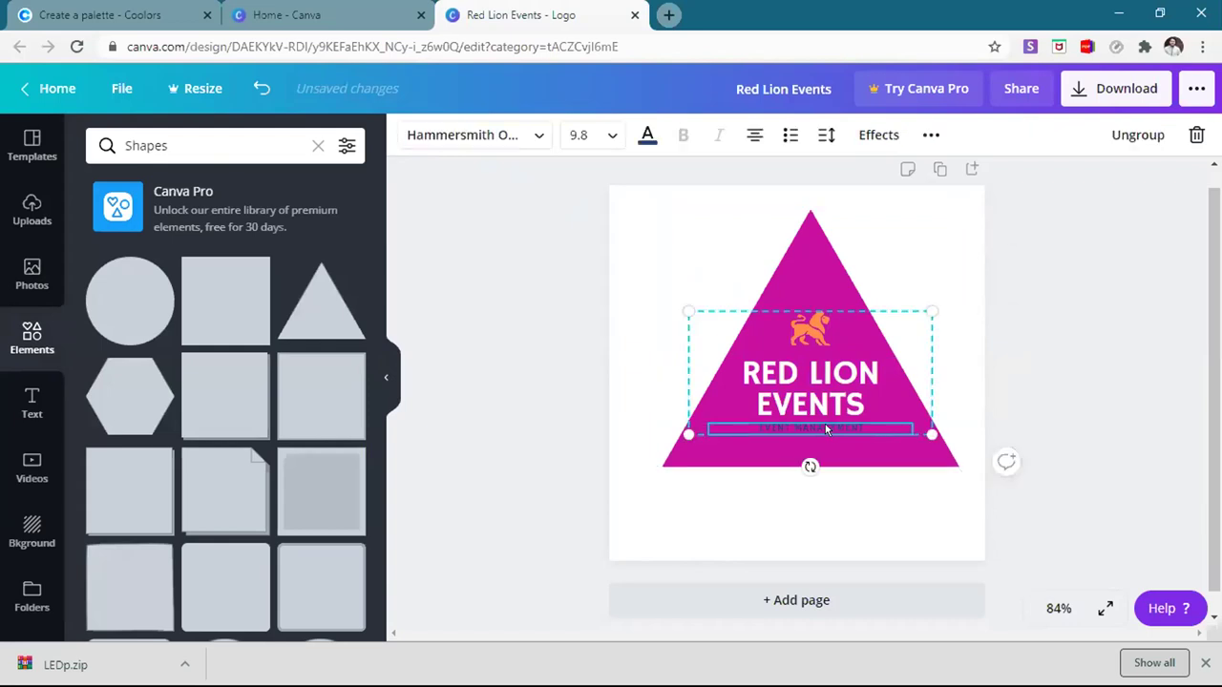
{"action": "double_click", "coordinate": [827, 428]}
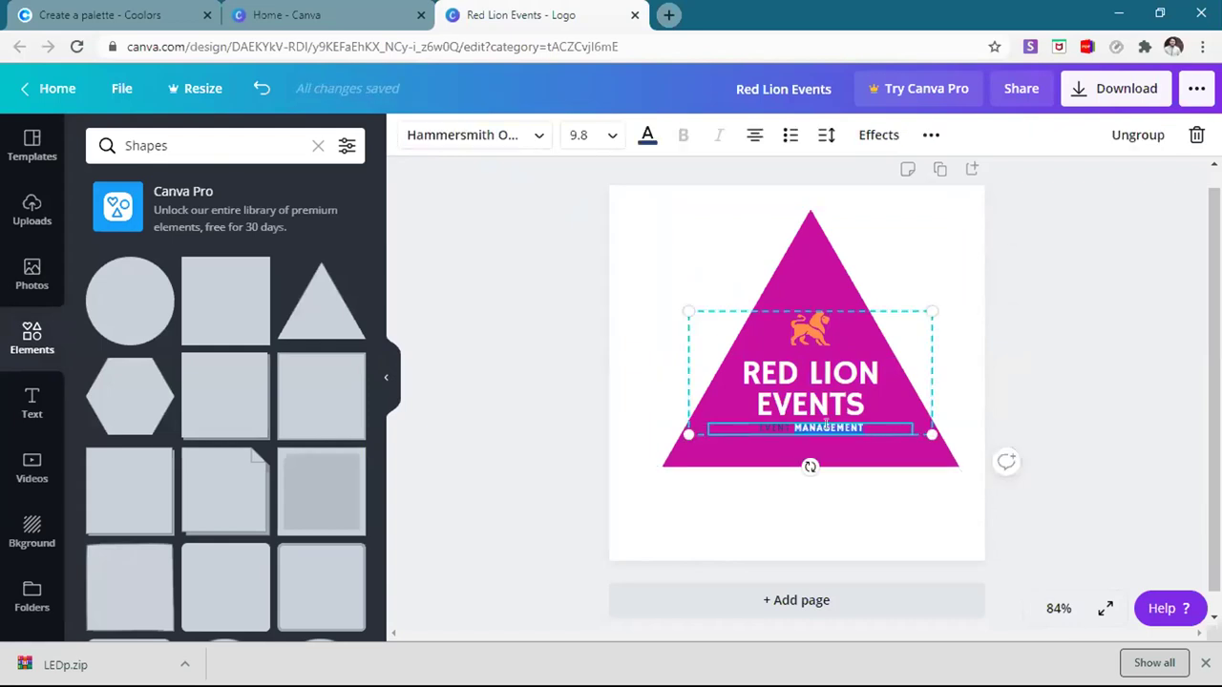
{"action": "left_click", "coordinate": [826, 426]}
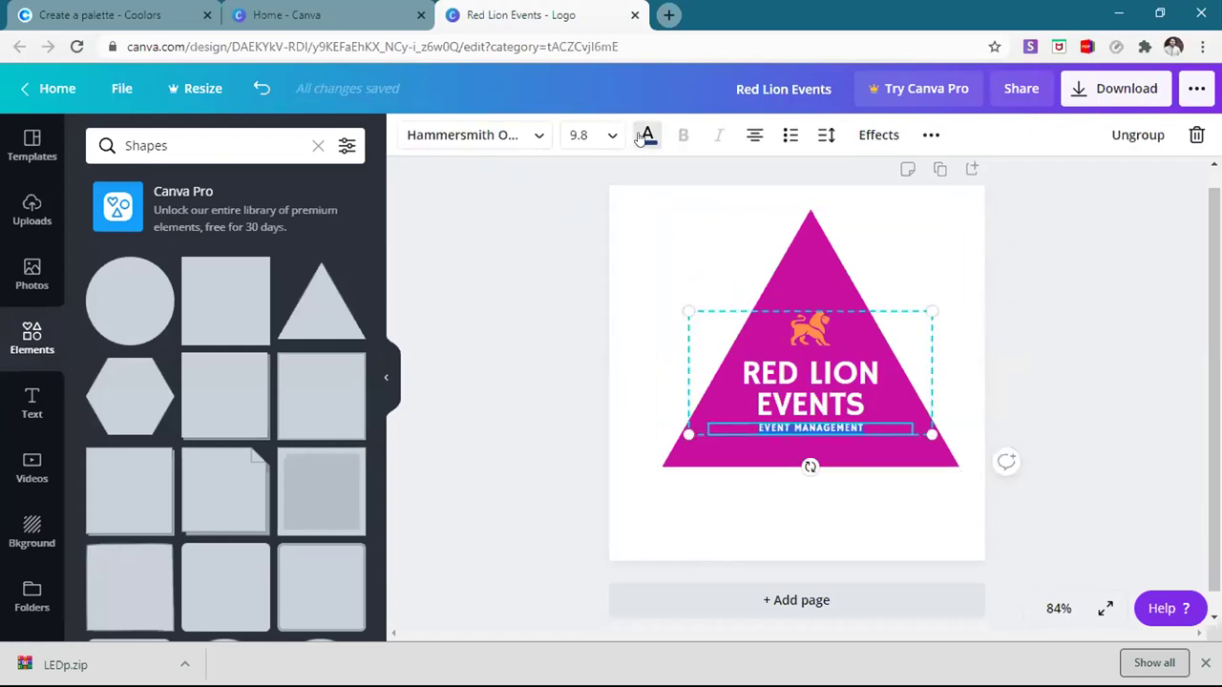
{"action": "left_click", "coordinate": [645, 137]}
{"action": "left_click", "coordinate": [343, 487]}
{"action": "key", "text": "Escape"}
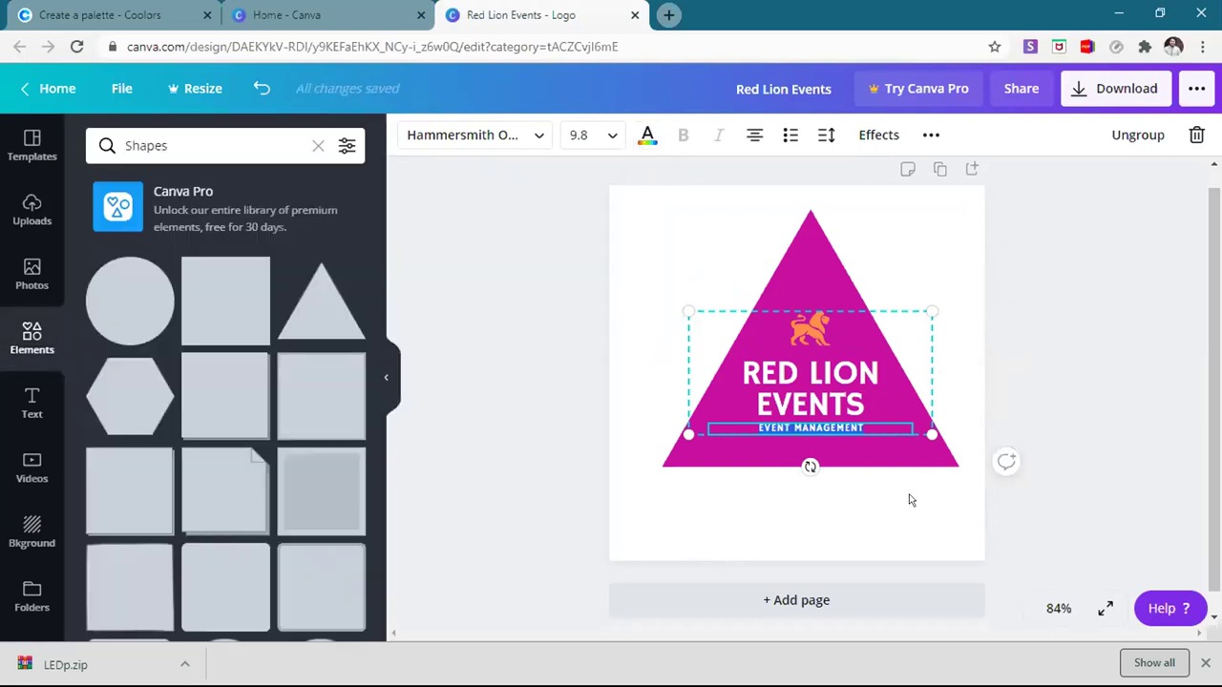
Try blue and grey shades on the lion icon, then settle on black.
{"action": "left_click", "coordinate": [898, 229]}
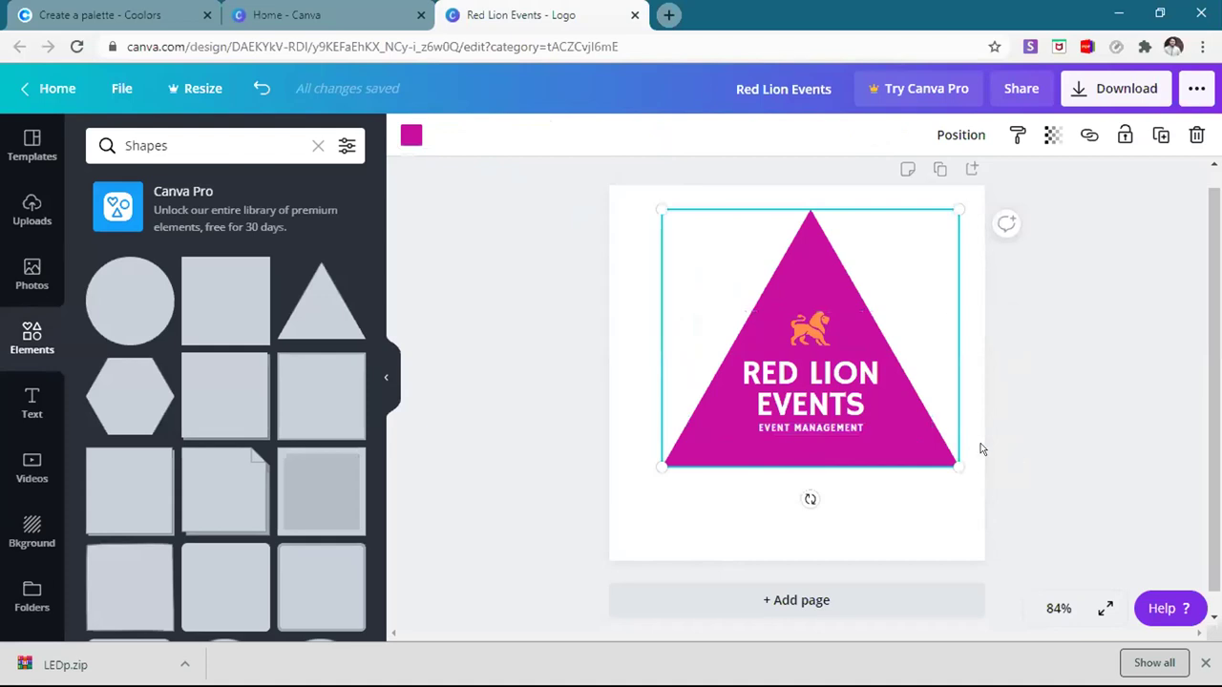
{"action": "scroll", "coordinate": [855, 393], "scroll_direction": "up", "scroll_amount": 1}
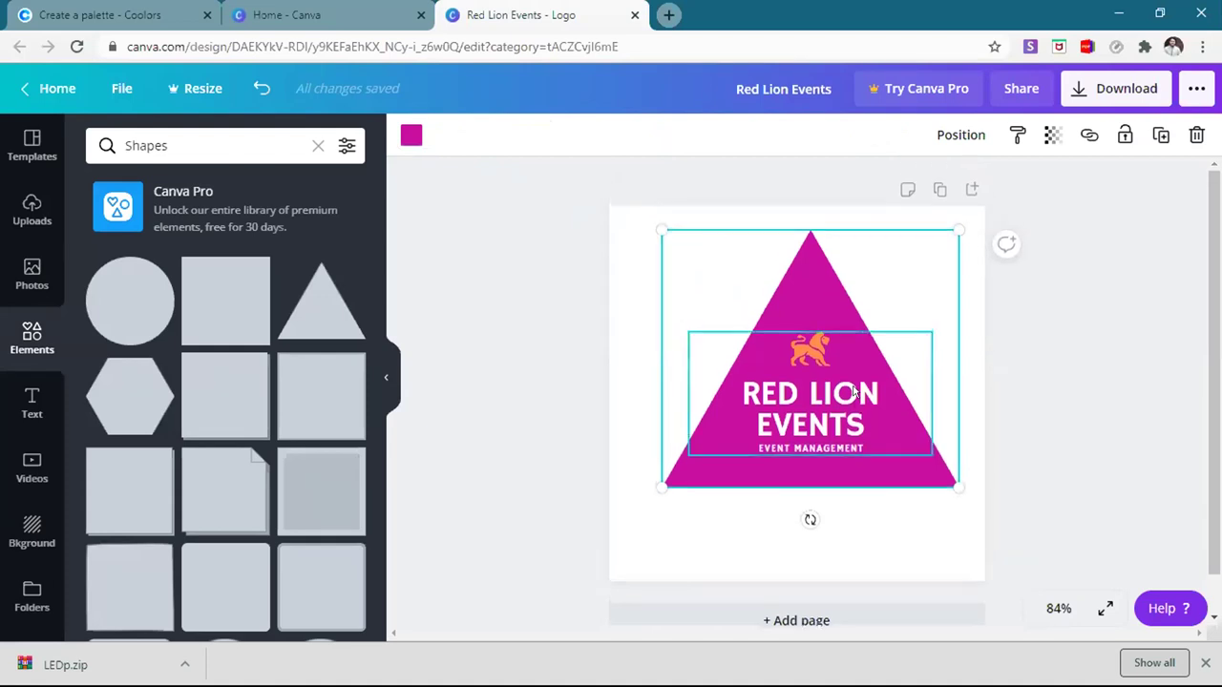
{"action": "left_click", "coordinate": [809, 346]}
{"action": "left_click", "coordinate": [410, 135]}
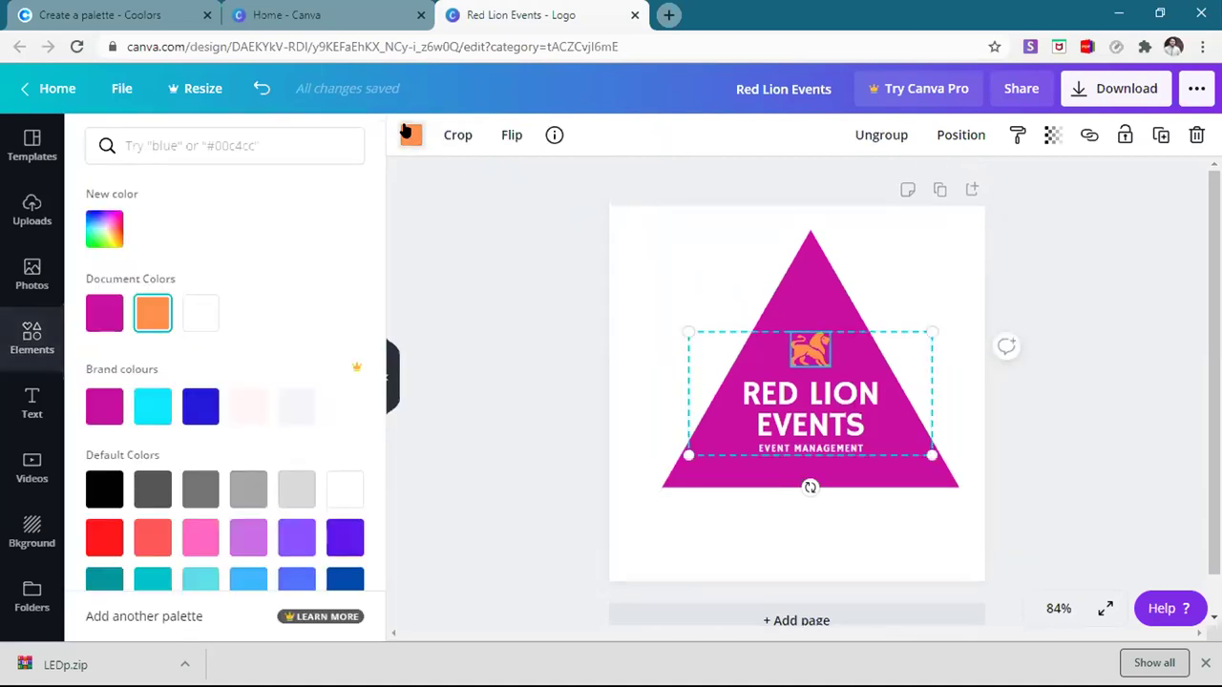
{"action": "left_click", "coordinate": [196, 413]}
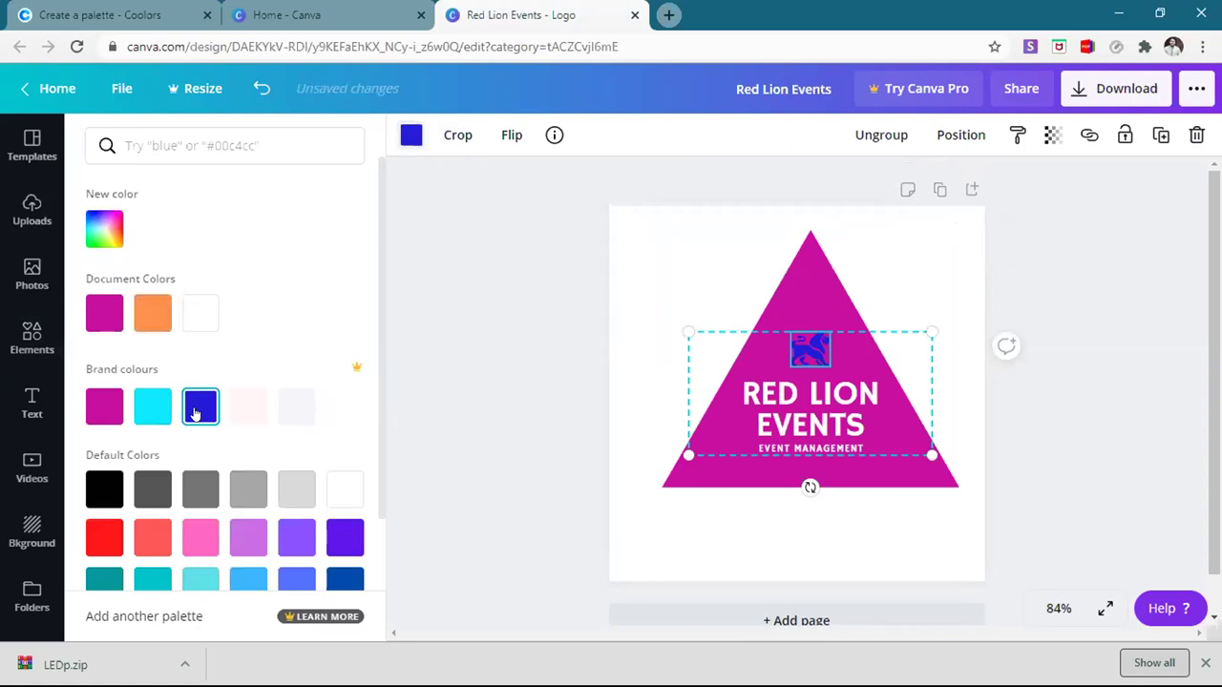
{"action": "left_click", "coordinate": [200, 485]}
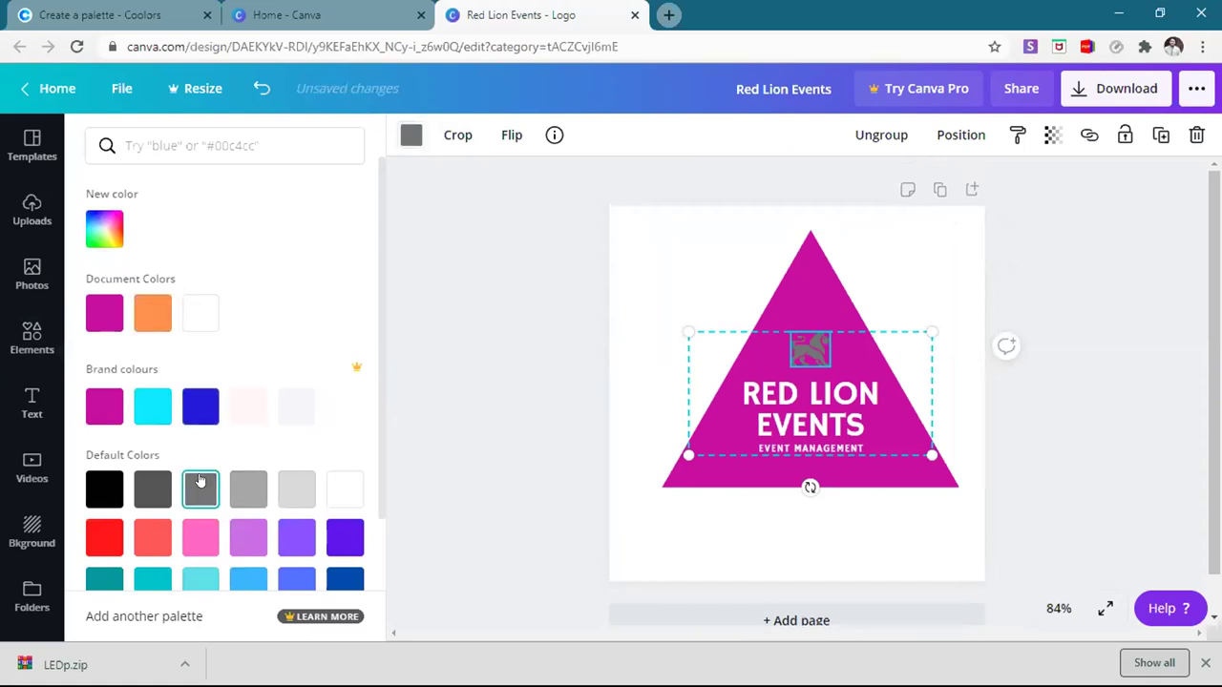
{"action": "left_click", "coordinate": [153, 490]}
{"action": "left_click", "coordinate": [104, 490]}
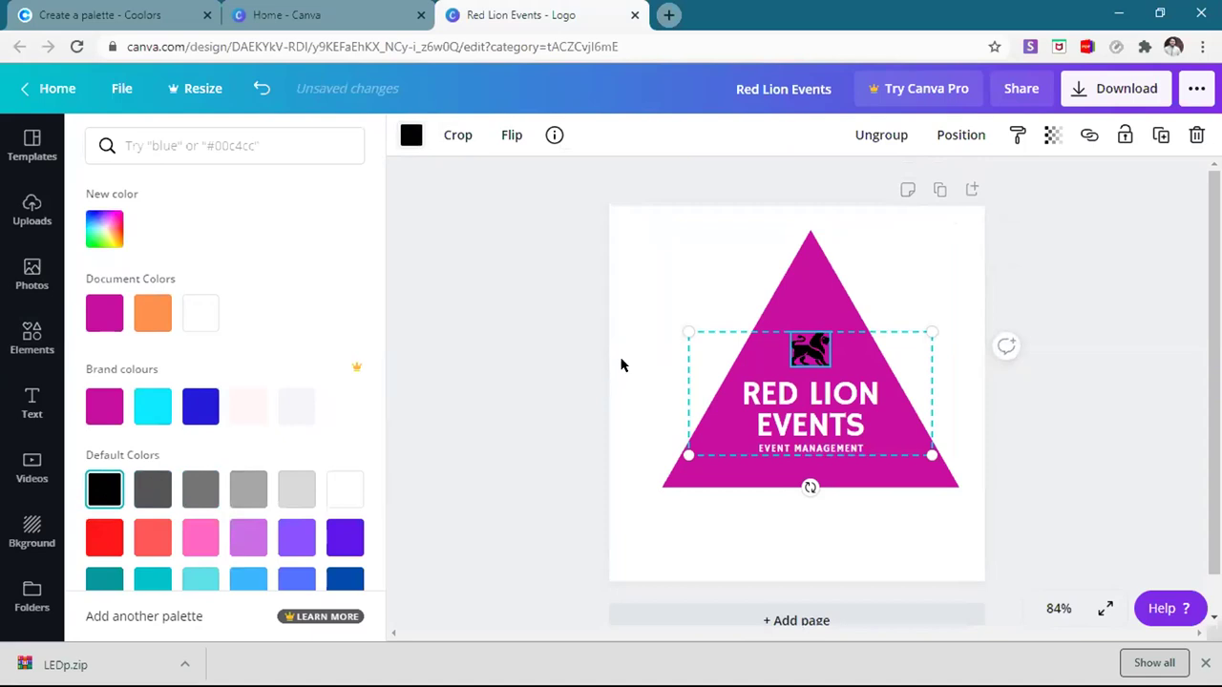
{"action": "left_click", "coordinate": [708, 329]}
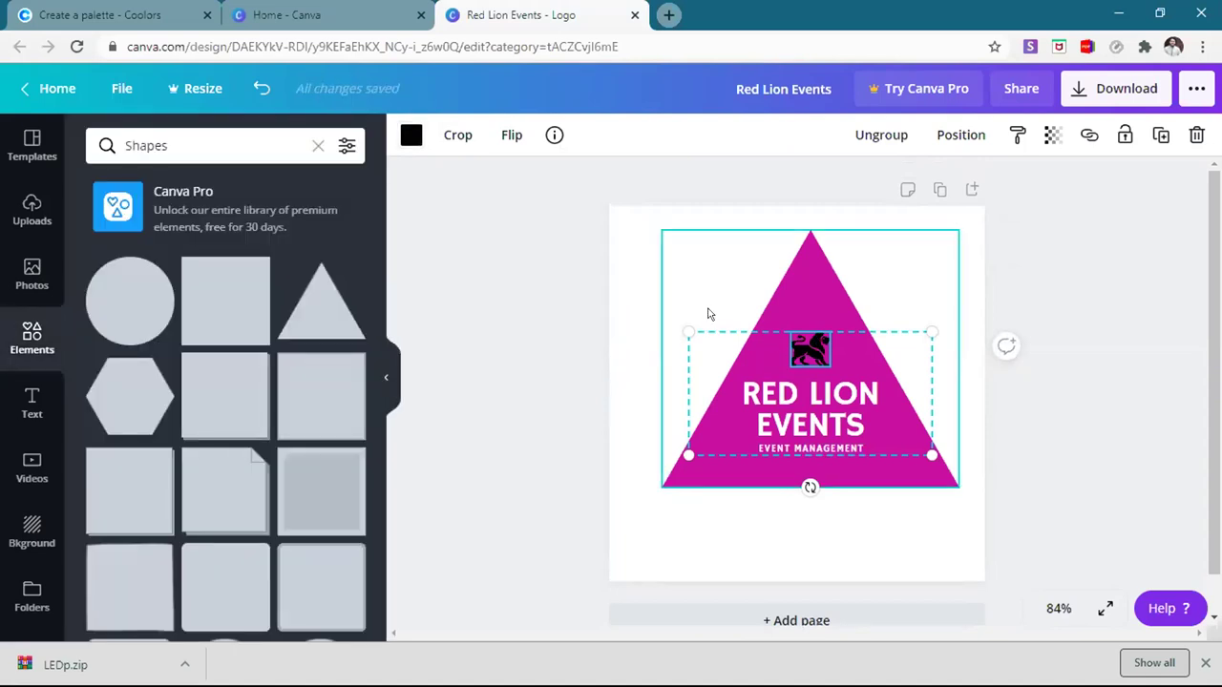
{"action": "left_click", "coordinate": [642, 228]}
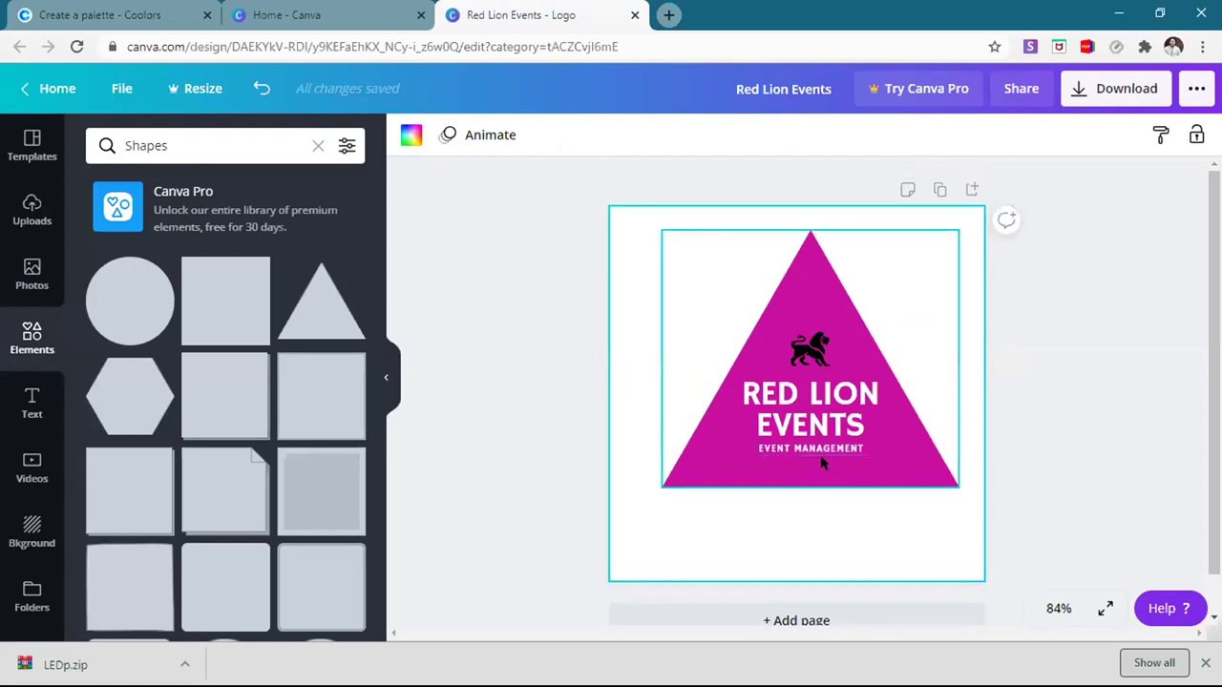
{"action": "left_click", "coordinate": [810, 350]}
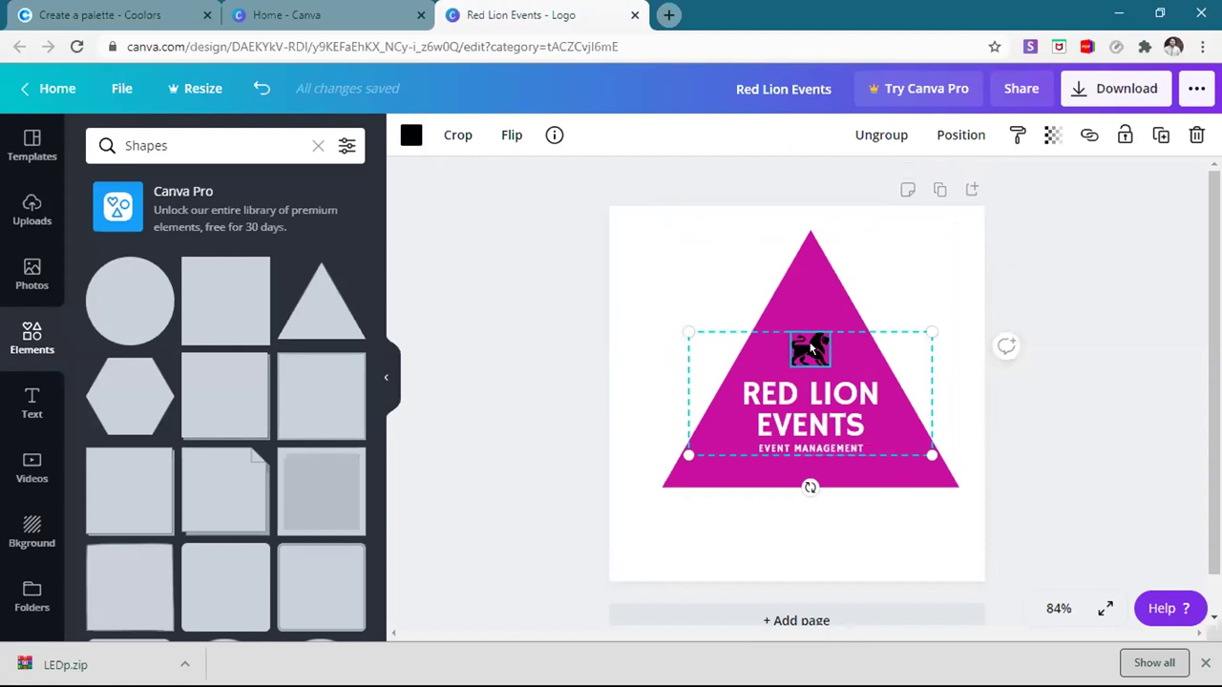
Search the colour picker for 'gold' and apply gold (#ffd700) to the lion icon.
{"action": "left_click", "coordinate": [411, 135]}
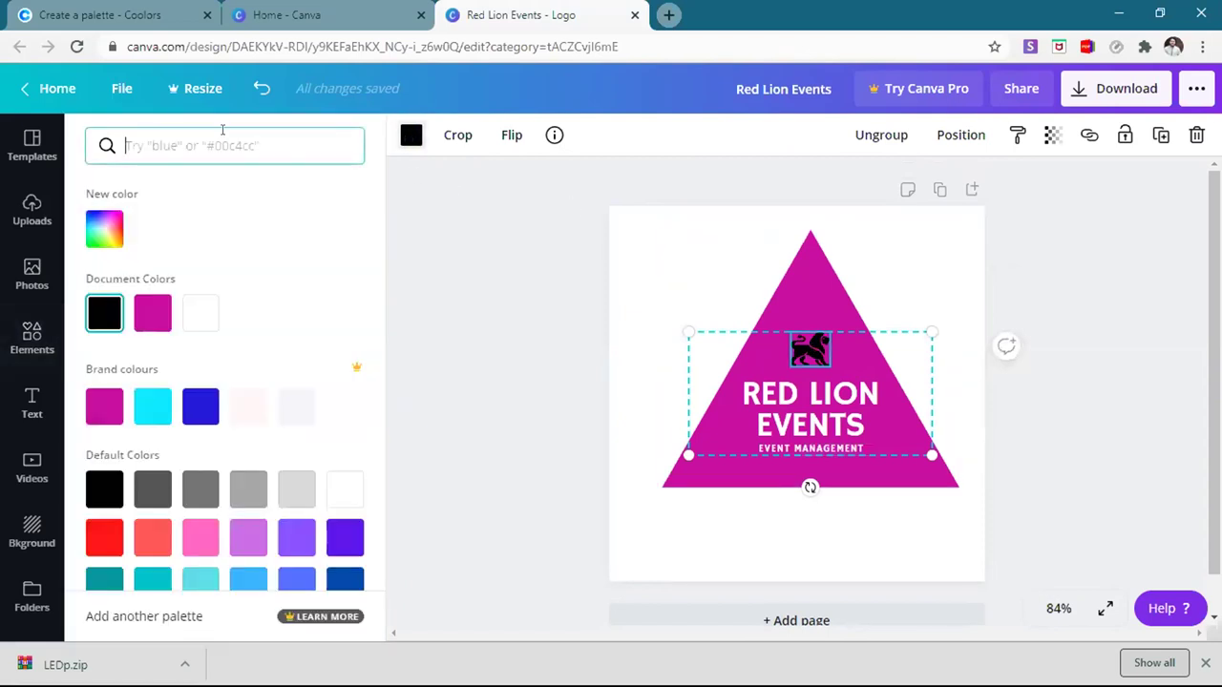
{"action": "type", "text": "golden"}
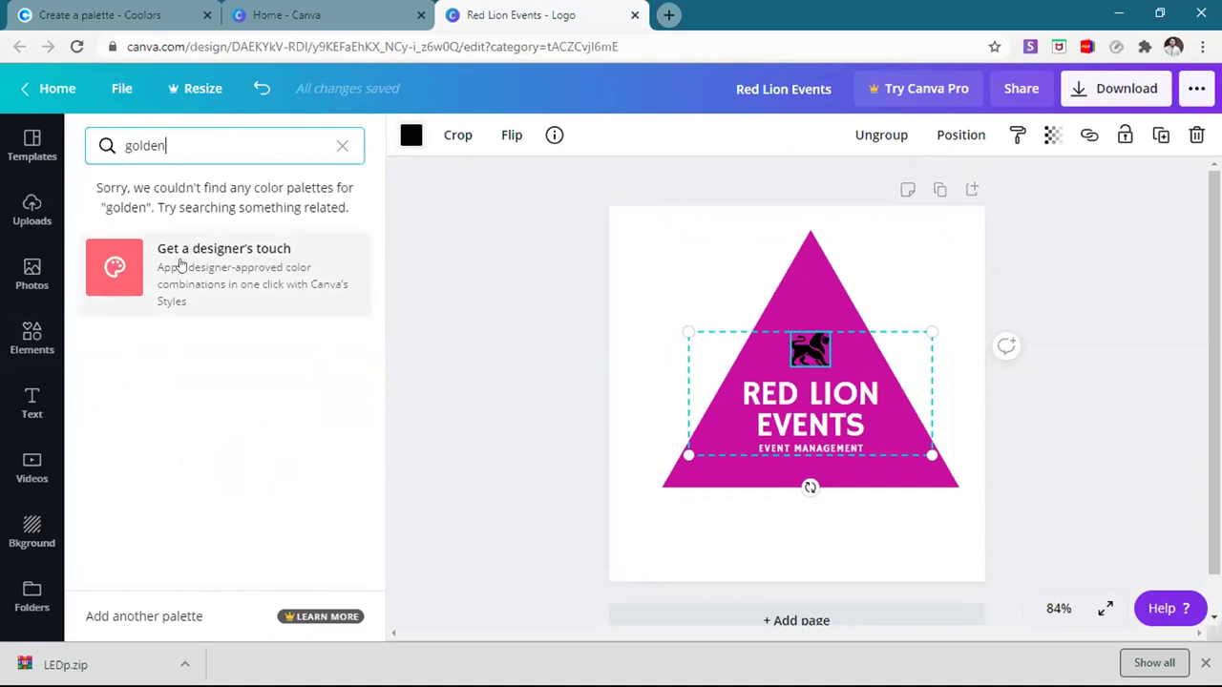
{"action": "left_click", "coordinate": [328, 144]}
{"action": "type", "text": "golde"}
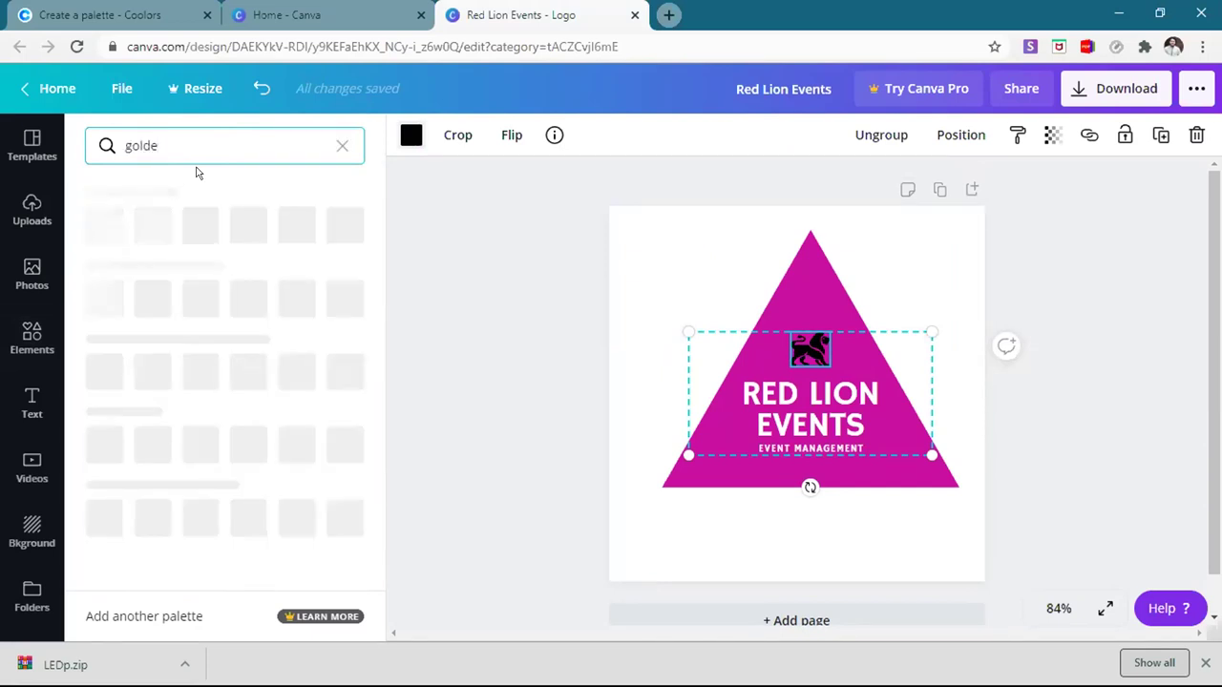
{"action": "key", "text": "BackSpace"}
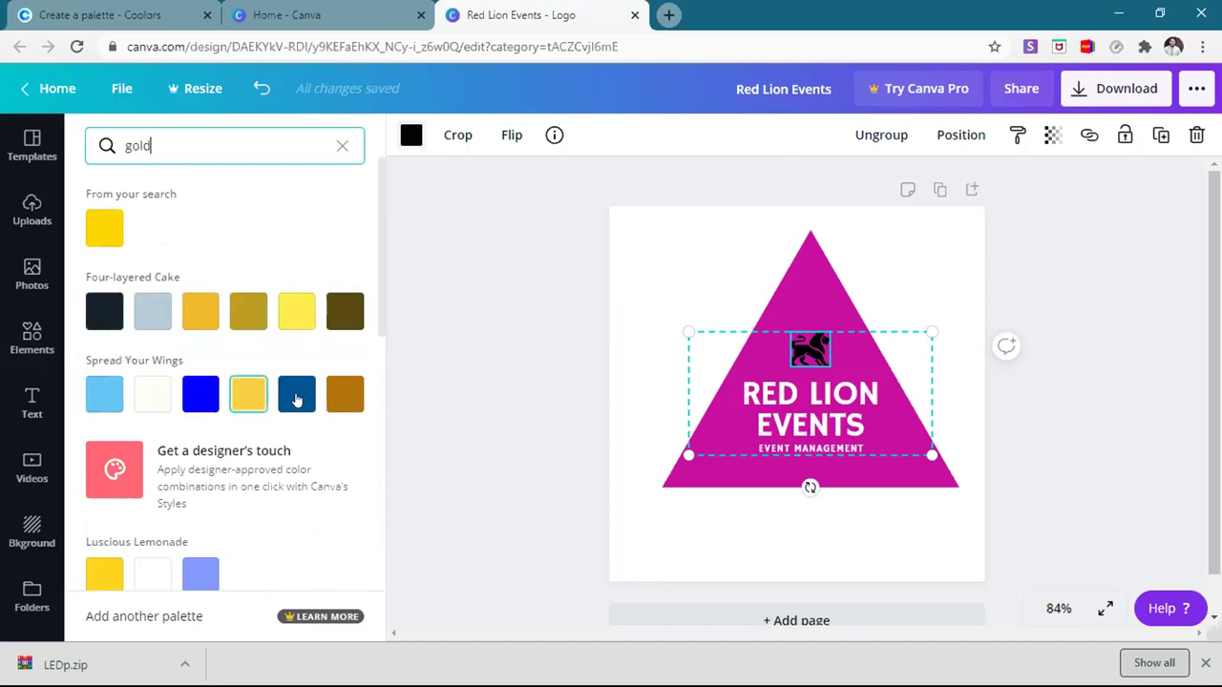
{"action": "scroll", "coordinate": [213, 399], "scroll_direction": "down", "scroll_amount": 4}
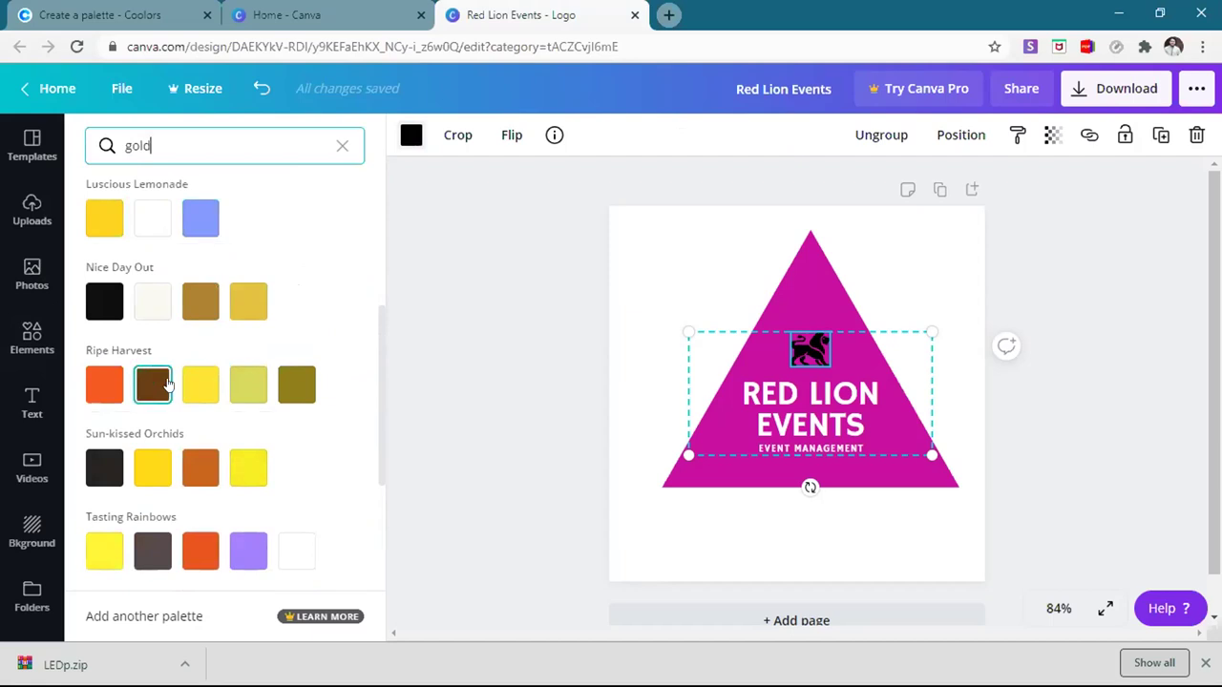
{"action": "scroll", "coordinate": [254, 408], "scroll_direction": "up", "scroll_amount": 4}
{"action": "left_click", "coordinate": [104, 227]}
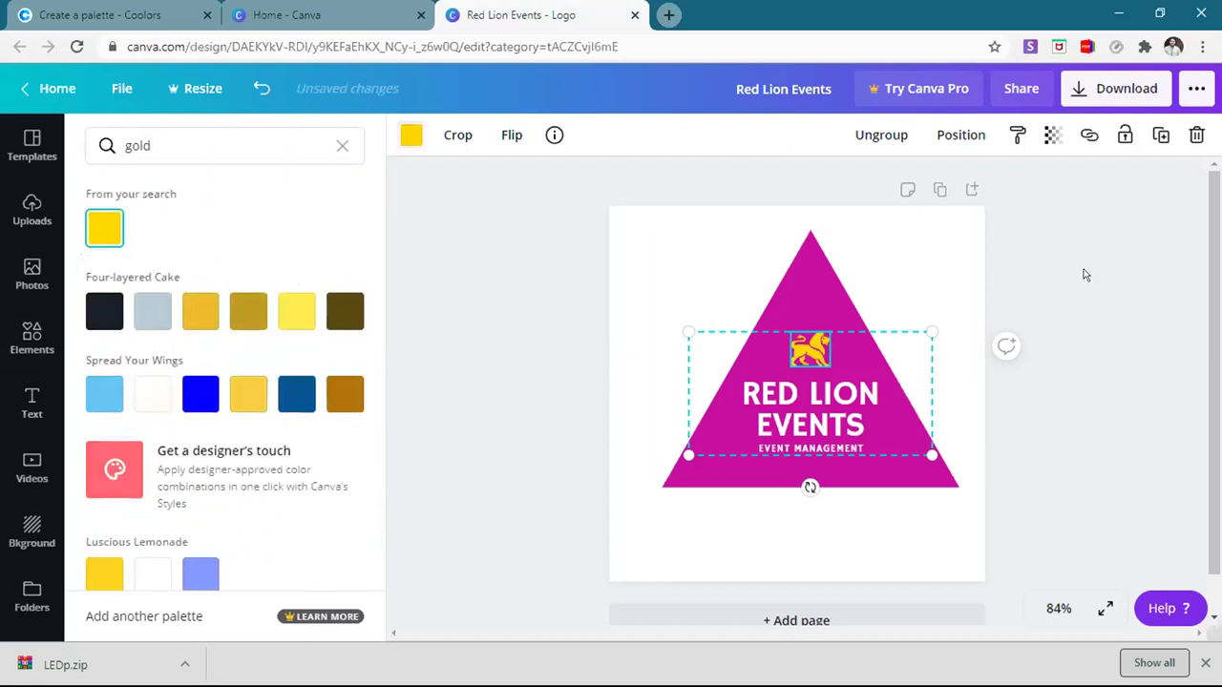
{"action": "key", "text": "Escape"}
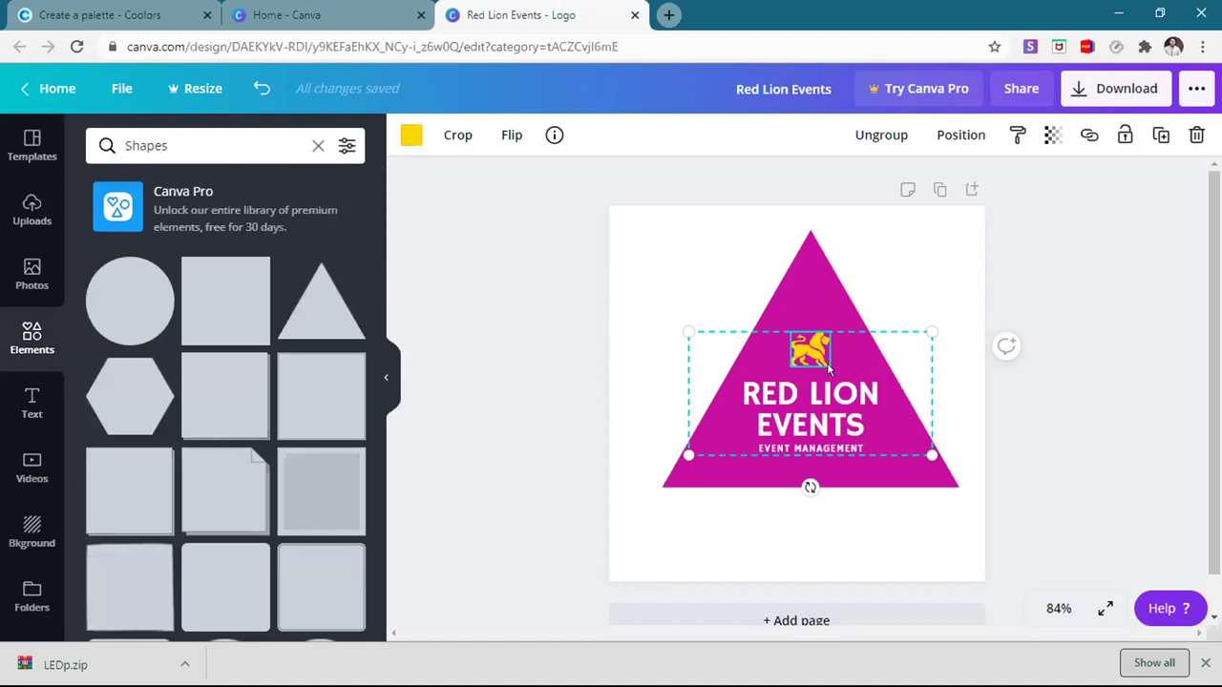
Browse the Frames collection, then clear the search to show Lines, Shapes and Frames again.
{"action": "left_click", "coordinate": [864, 308]}
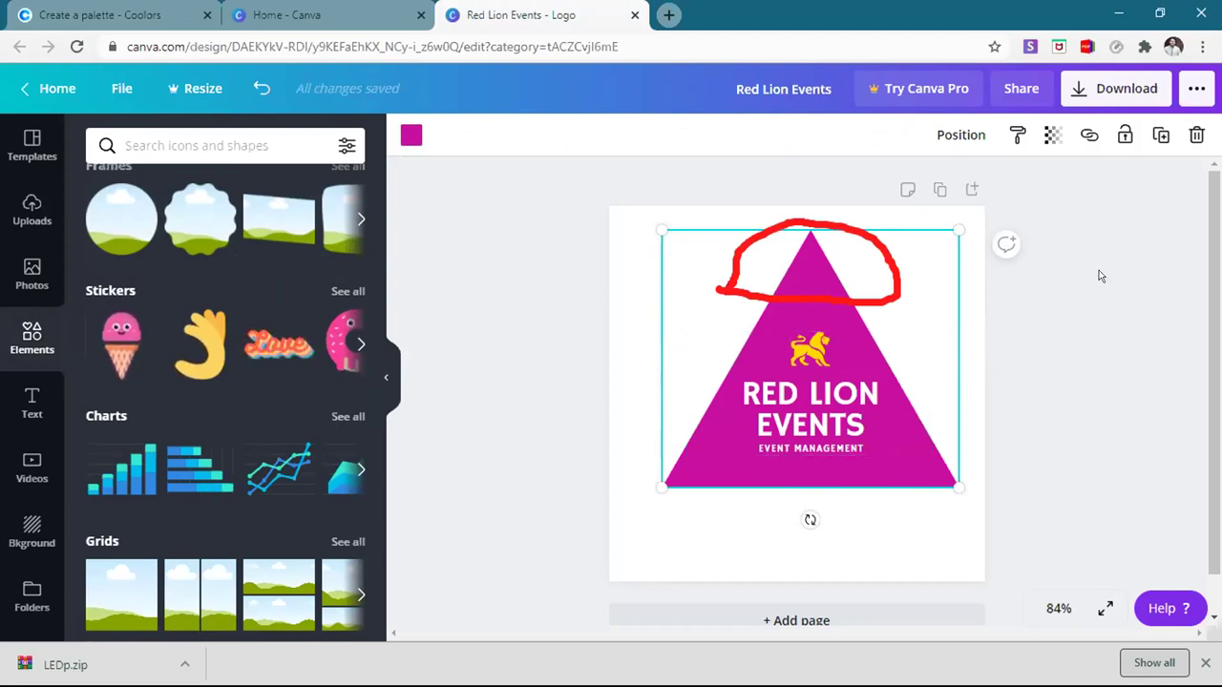
{"action": "left_click", "coordinate": [1042, 291]}
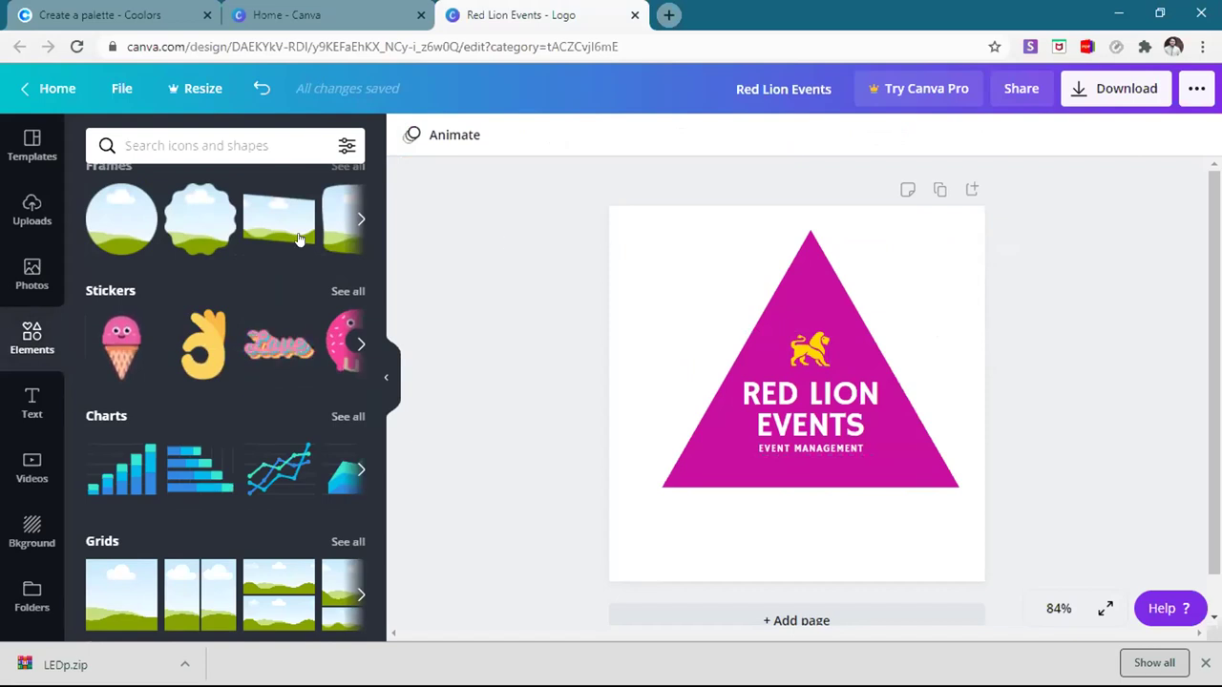
{"action": "scroll", "coordinate": [310, 182], "scroll_direction": "up", "scroll_amount": 2}
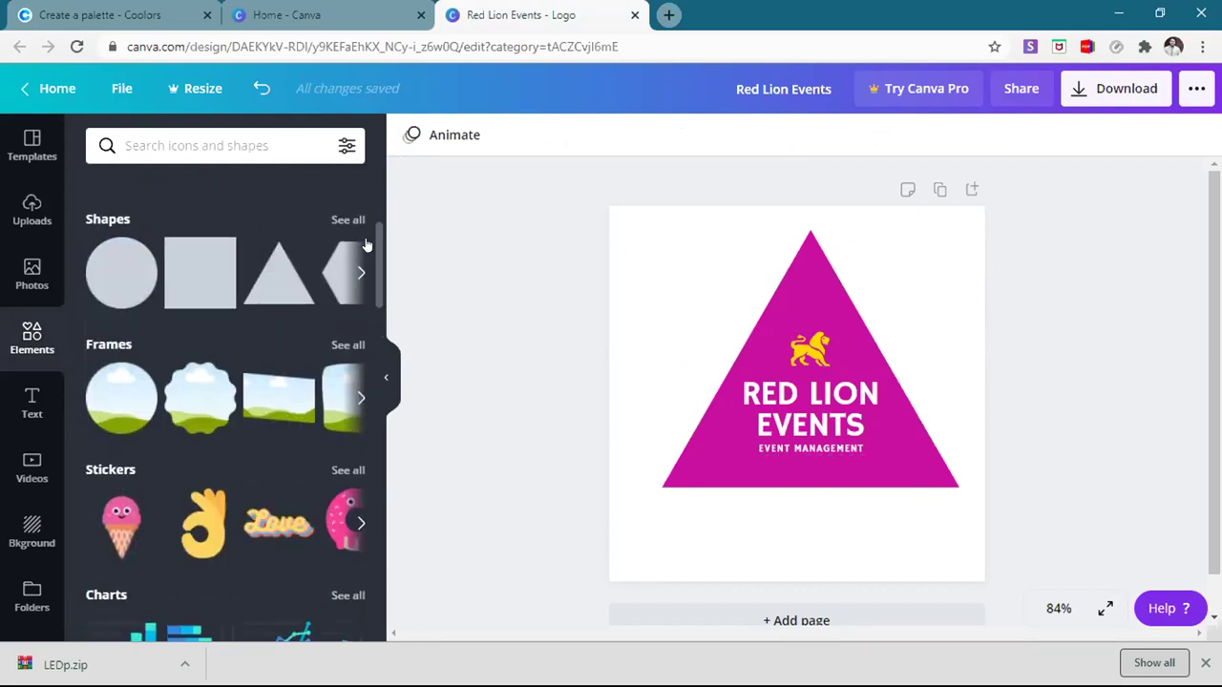
{"action": "left_click", "coordinate": [347, 344]}
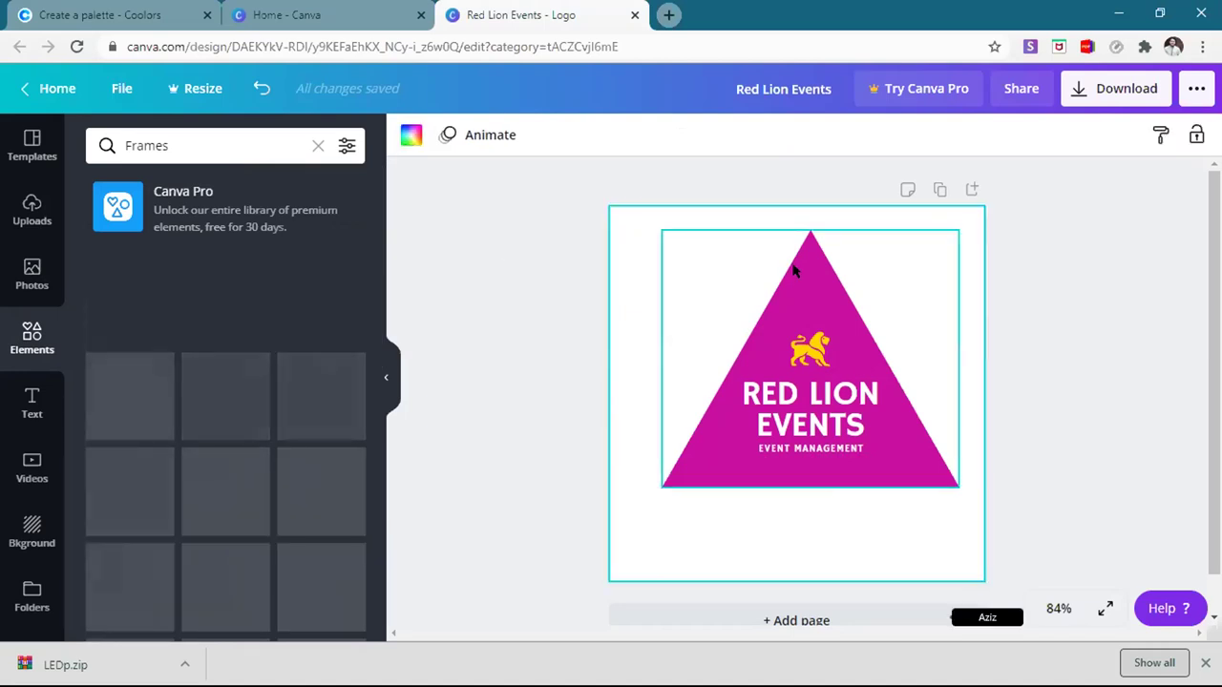
{"action": "left_click", "coordinate": [800, 269]}
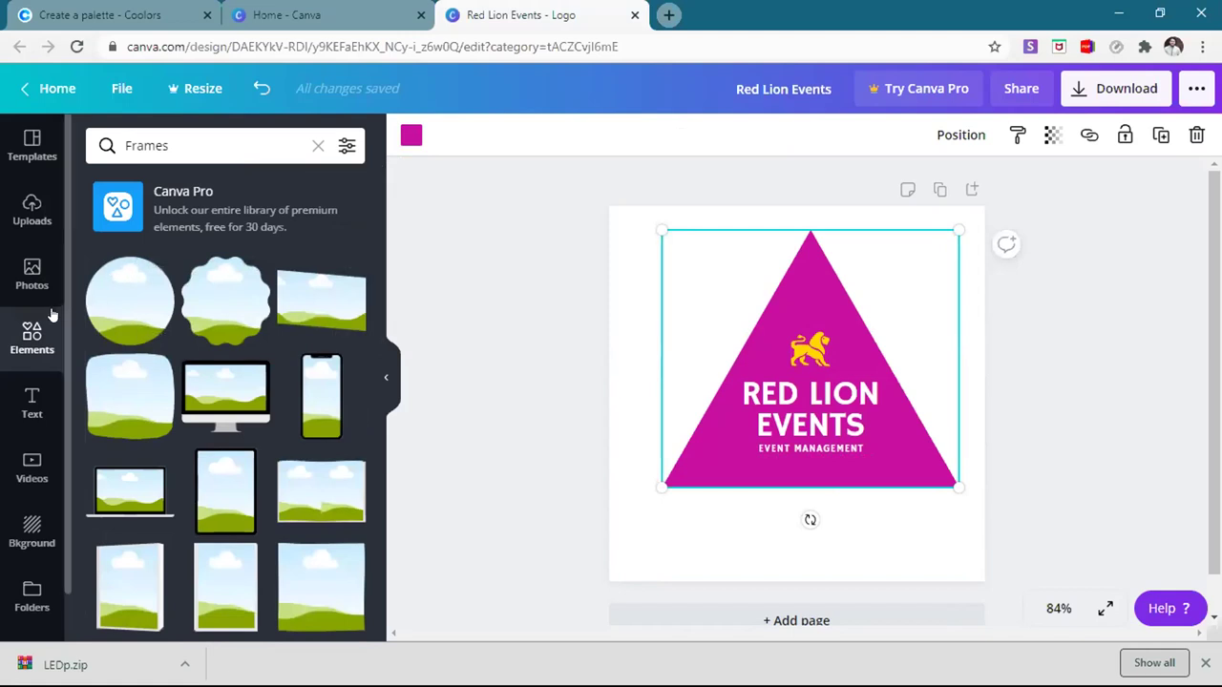
{"action": "left_click", "coordinate": [317, 148]}
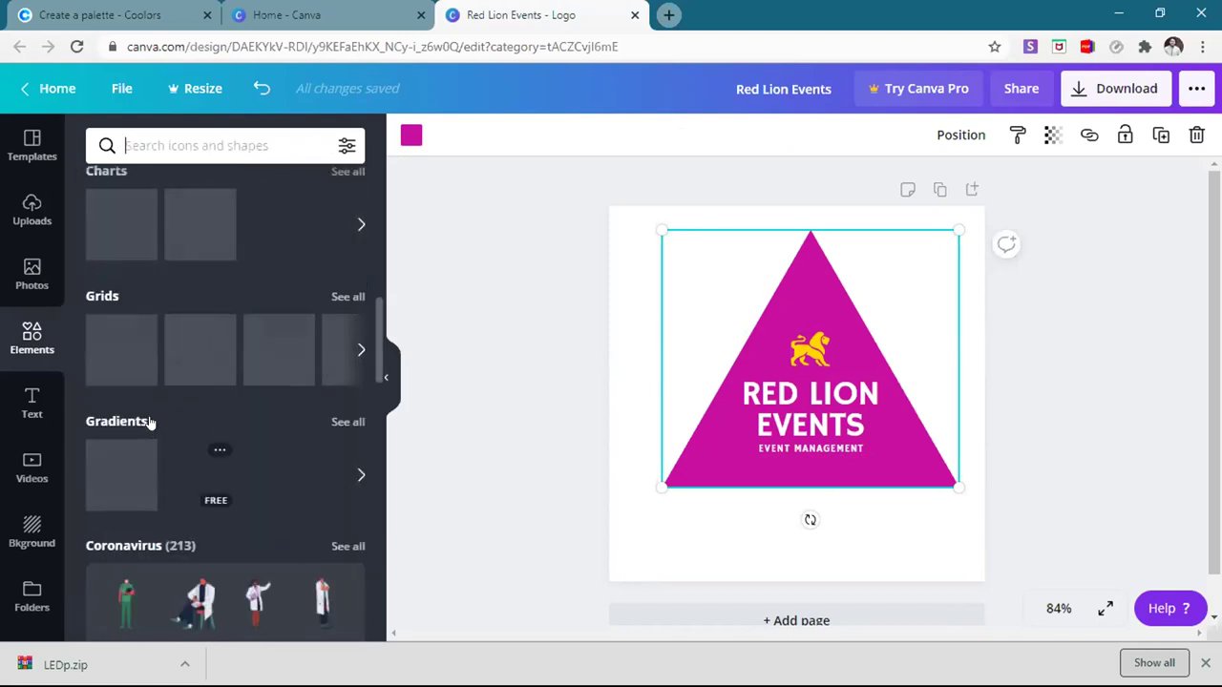
{"action": "scroll", "coordinate": [166, 283], "scroll_direction": "up", "scroll_amount": 5}
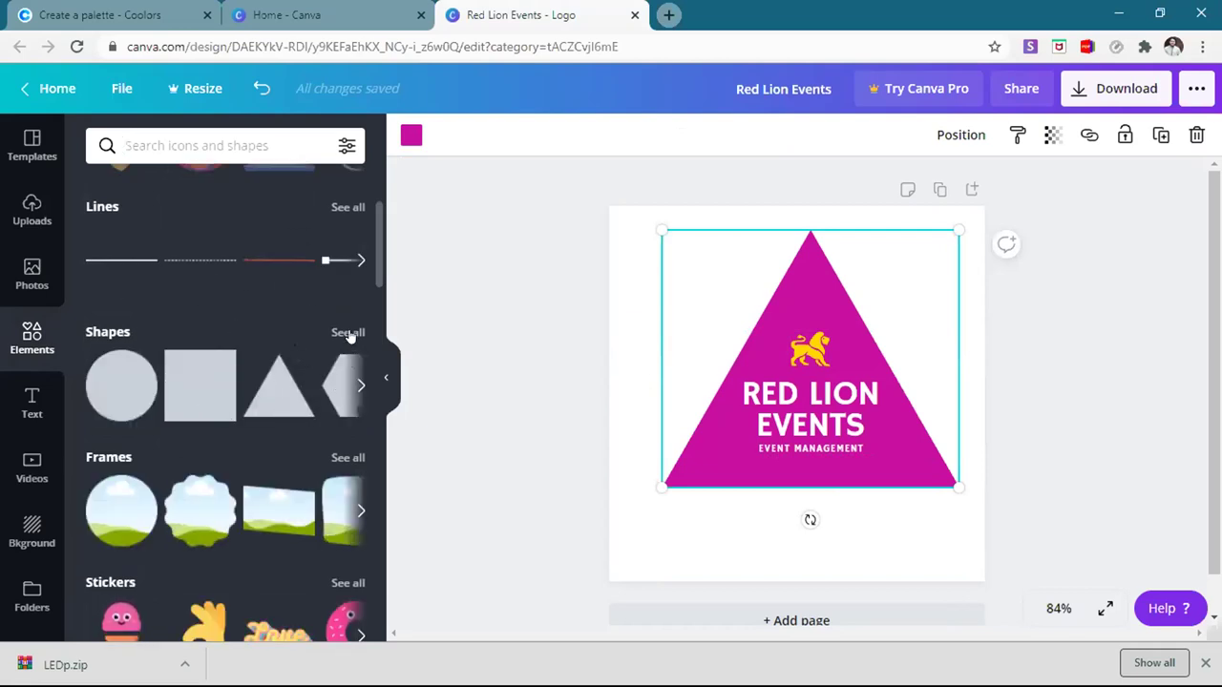
Add a square shape above the triangle and colour it white.
{"action": "mouse_move", "coordinate": [200, 384]}
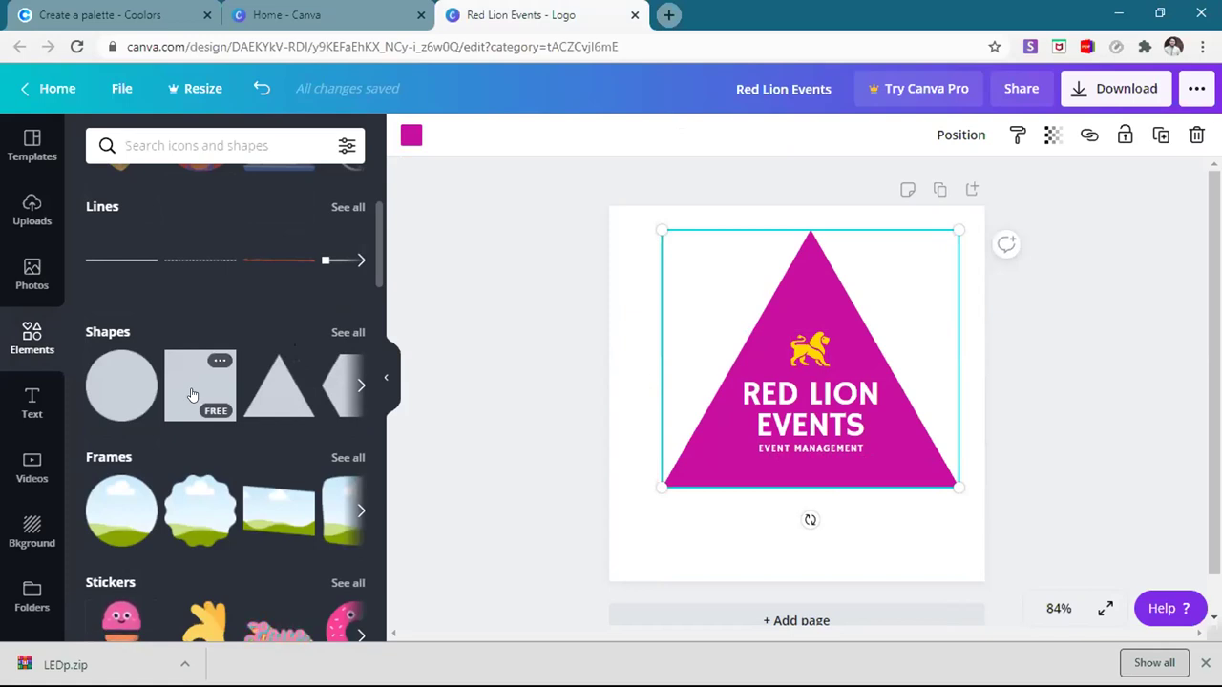
{"action": "left_click", "coordinate": [192, 394]}
{"action": "left_click_drag", "start_coordinate": [780, 355], "coordinate": [801, 212]}
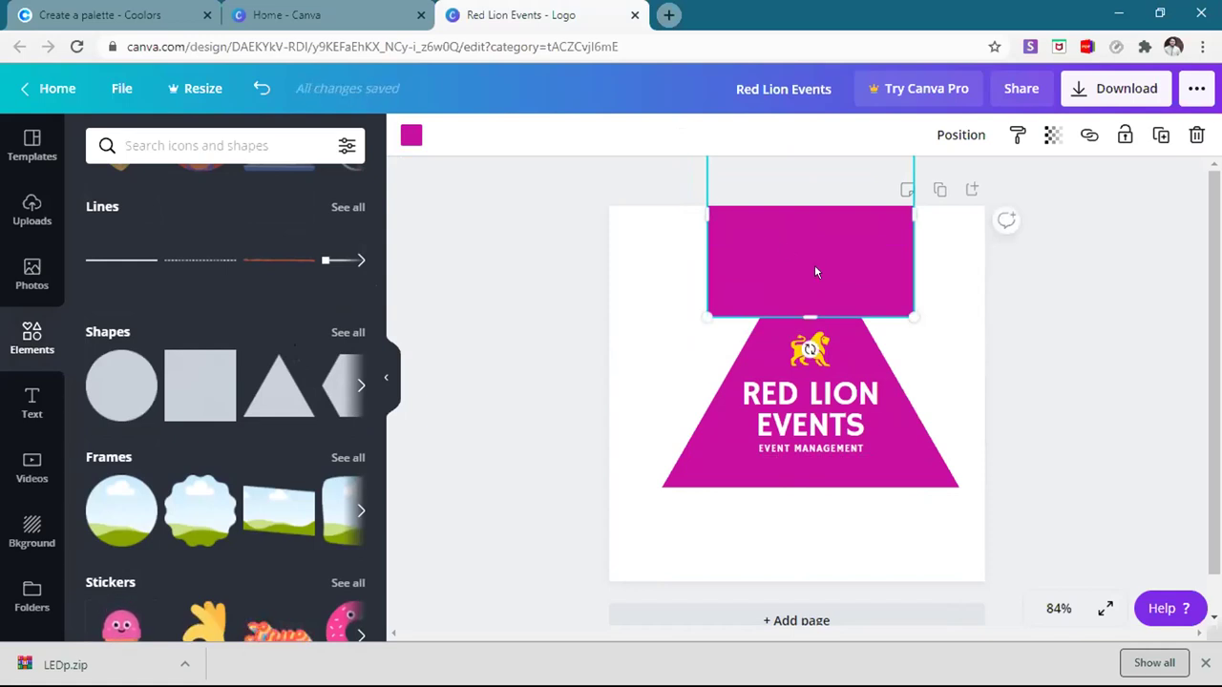
{"action": "left_click", "coordinate": [411, 138]}
{"action": "left_click", "coordinate": [206, 320]}
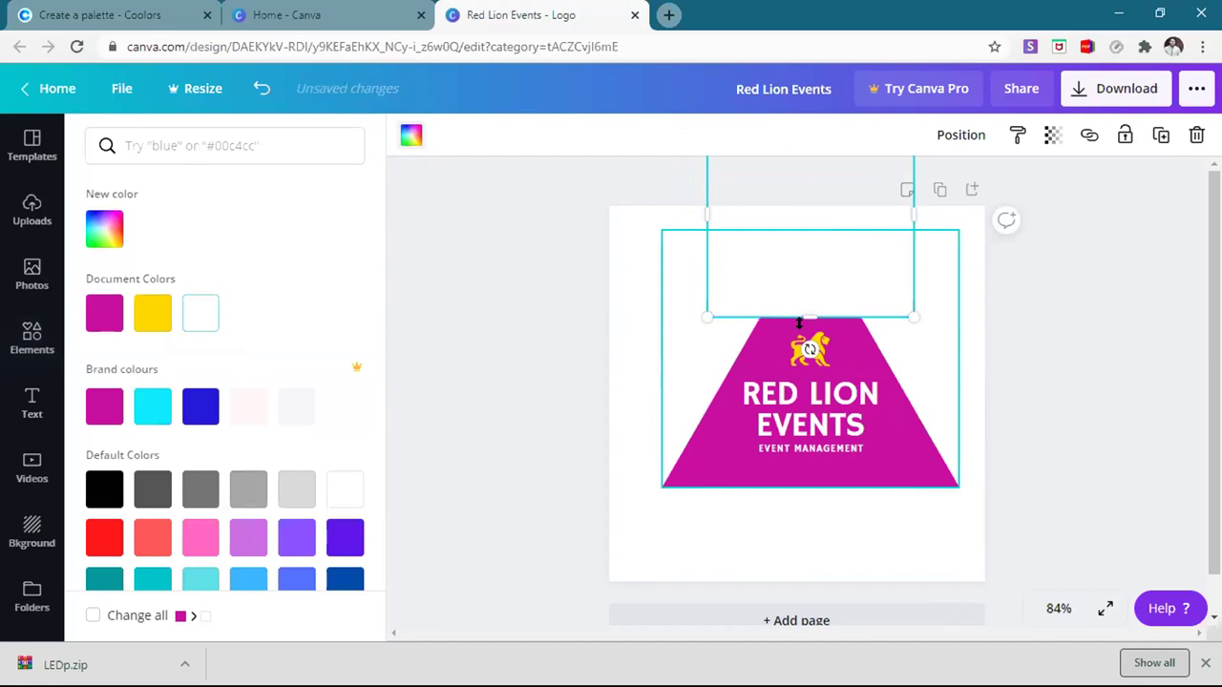
Select the empty box above the logo and delete it.
{"action": "left_click", "coordinate": [1009, 333]}
{"action": "left_click", "coordinate": [951, 357]}
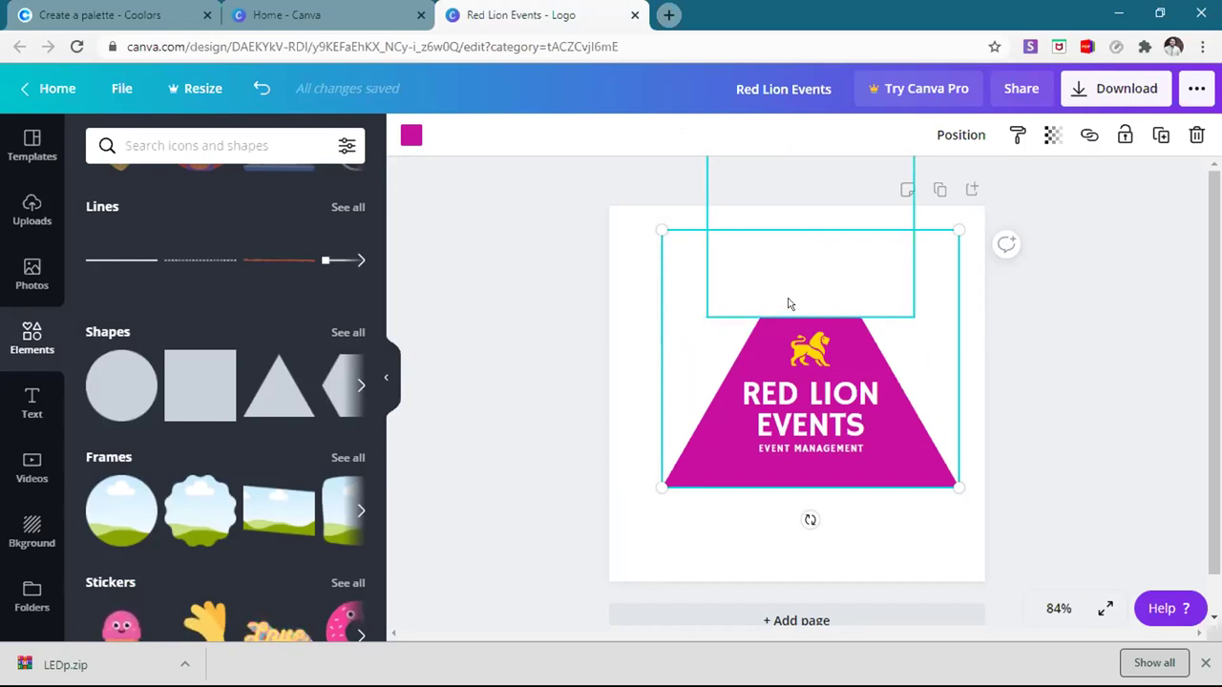
{"action": "left_click", "coordinate": [798, 275]}
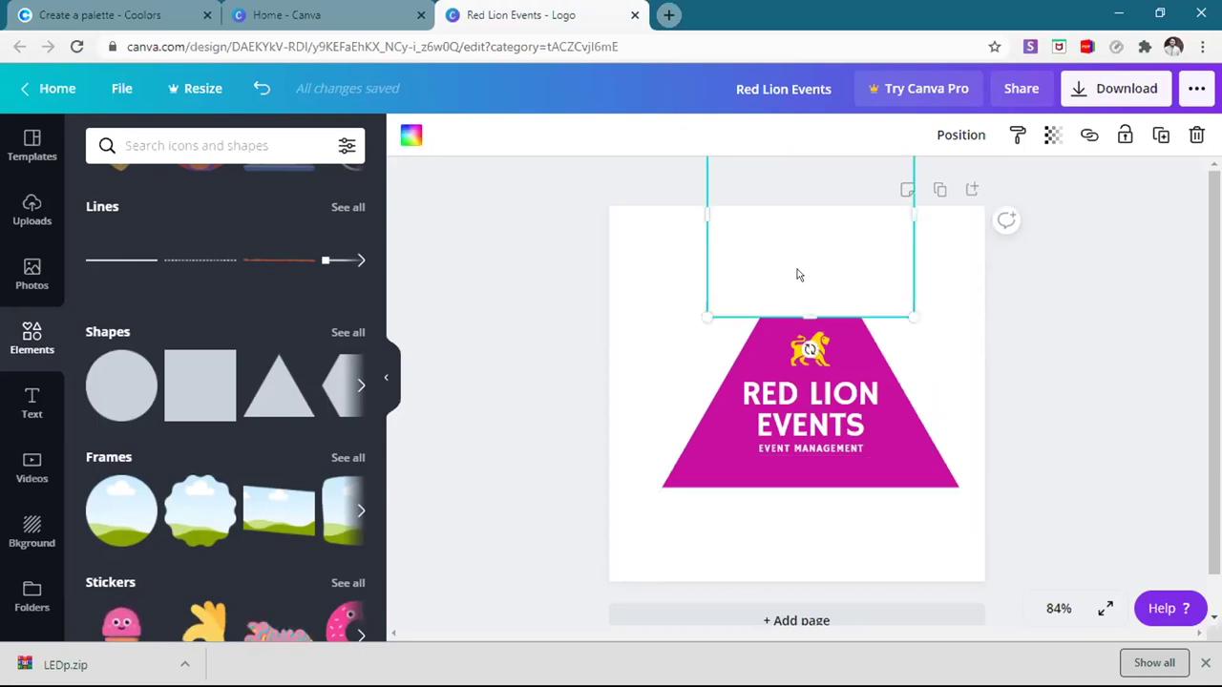
{"action": "key", "text": "Delete"}
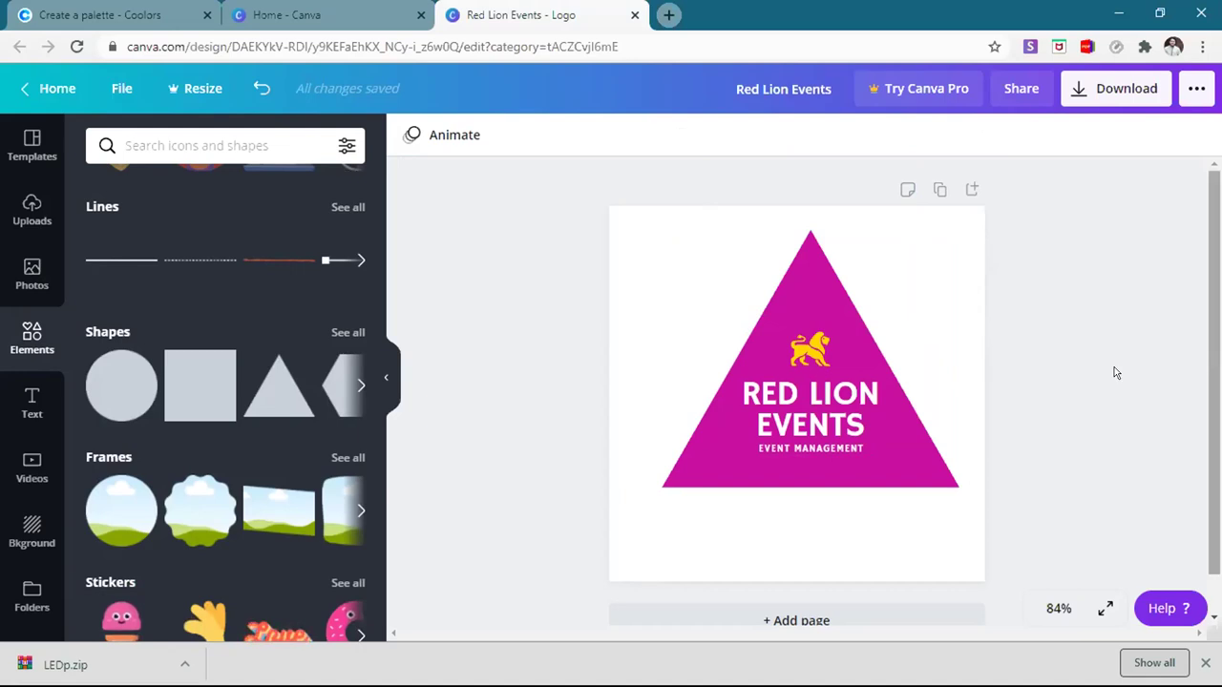
Add a blank second page below the logo page.
{"action": "scroll", "coordinate": [763, 517], "scroll_direction": "down", "scroll_amount": 1}
{"action": "scroll", "coordinate": [373, 442], "scroll_direction": "down", "scroll_amount": 2}
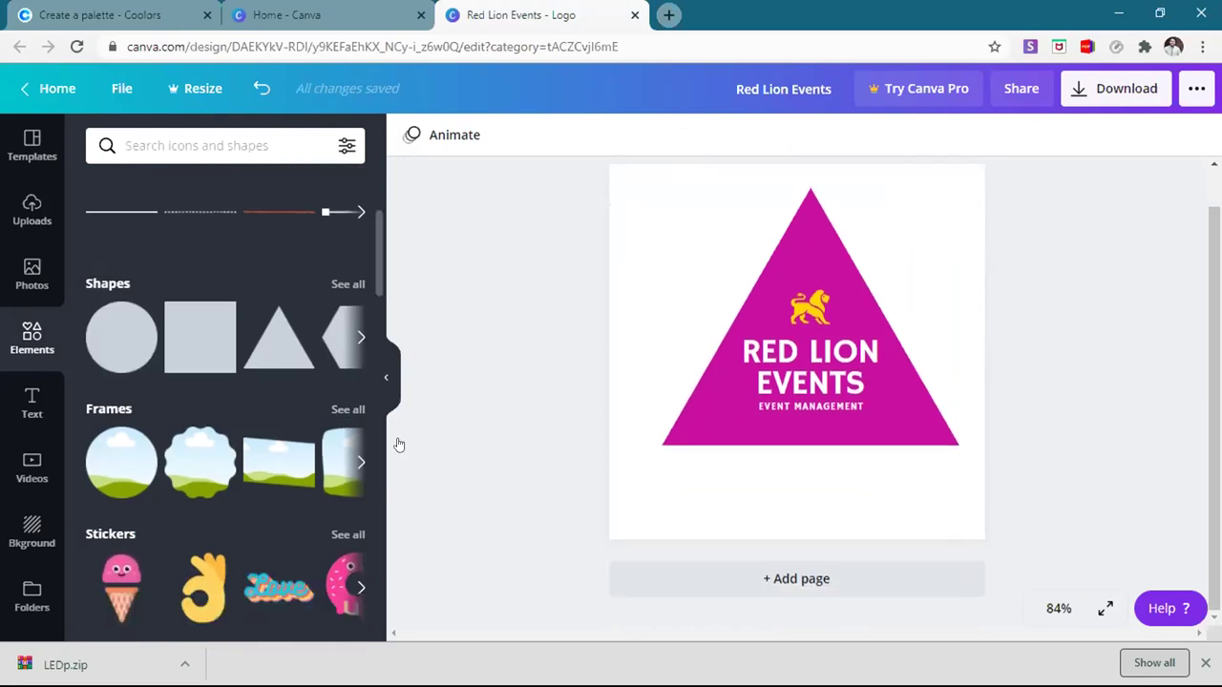
{"action": "left_click", "coordinate": [814, 579]}
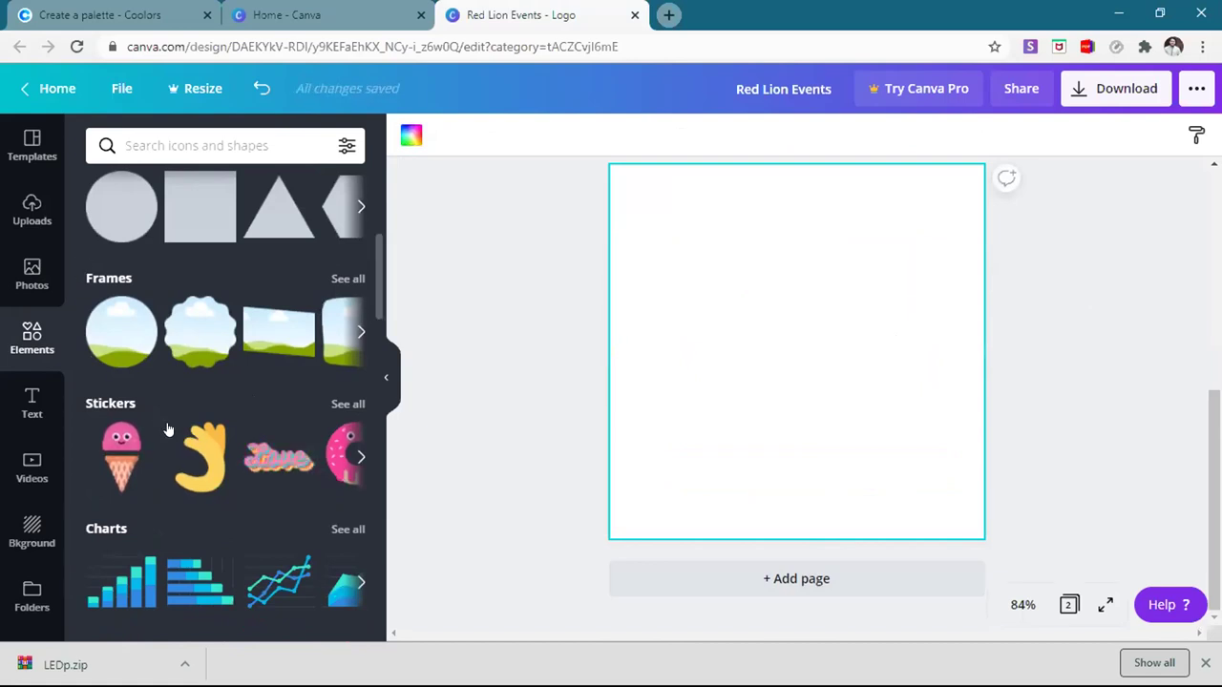
Show the full Gradients collection in the Elements panel.
{"action": "mouse_move", "coordinate": [216, 439]}
{"action": "scroll", "coordinate": [205, 458], "scroll_direction": "down", "scroll_amount": 2}
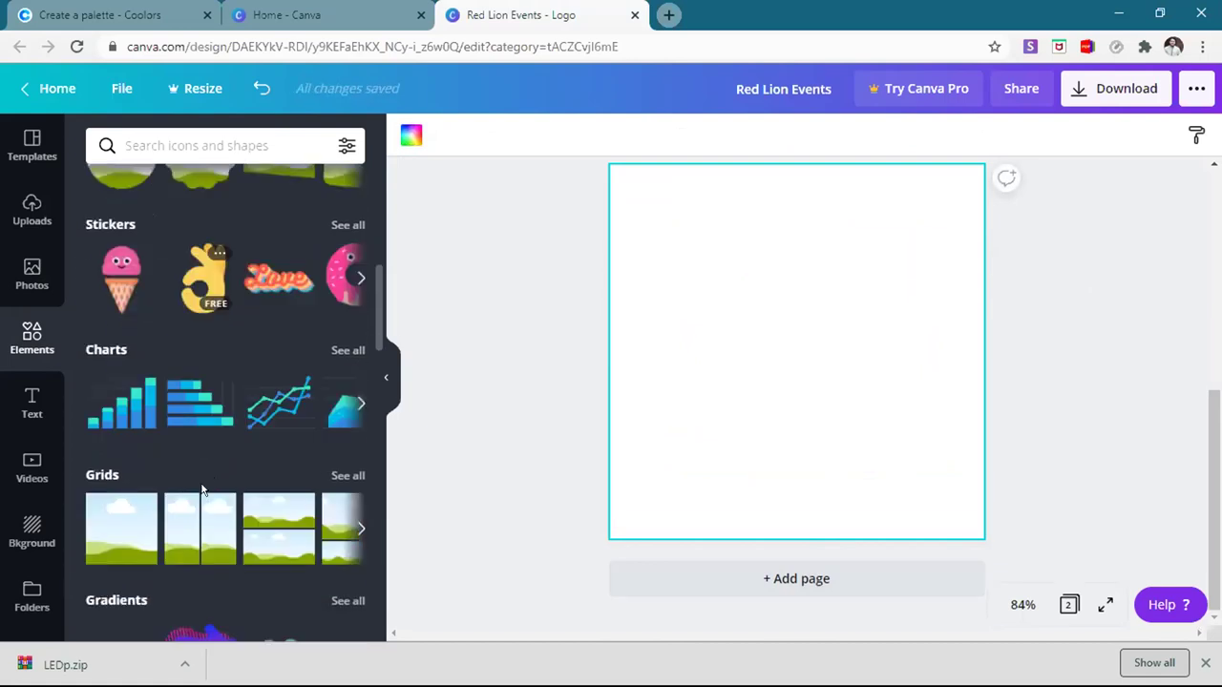
{"action": "scroll", "coordinate": [183, 483], "scroll_direction": "down", "scroll_amount": 2}
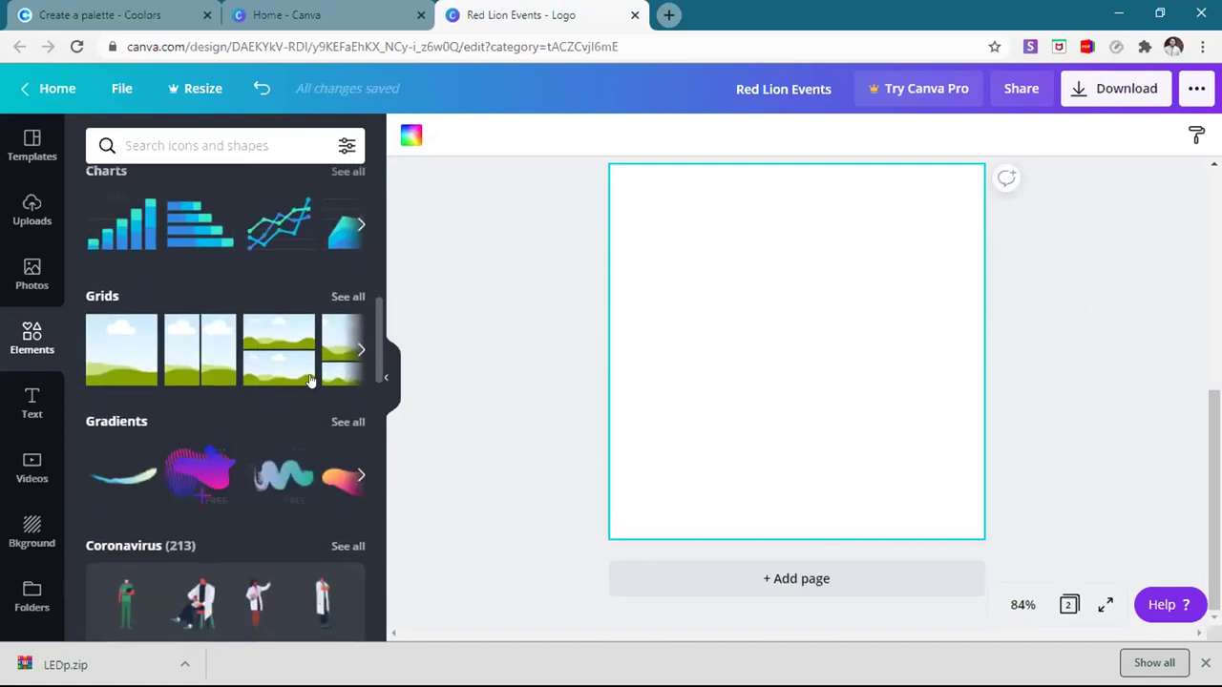
{"action": "left_click", "coordinate": [348, 421]}
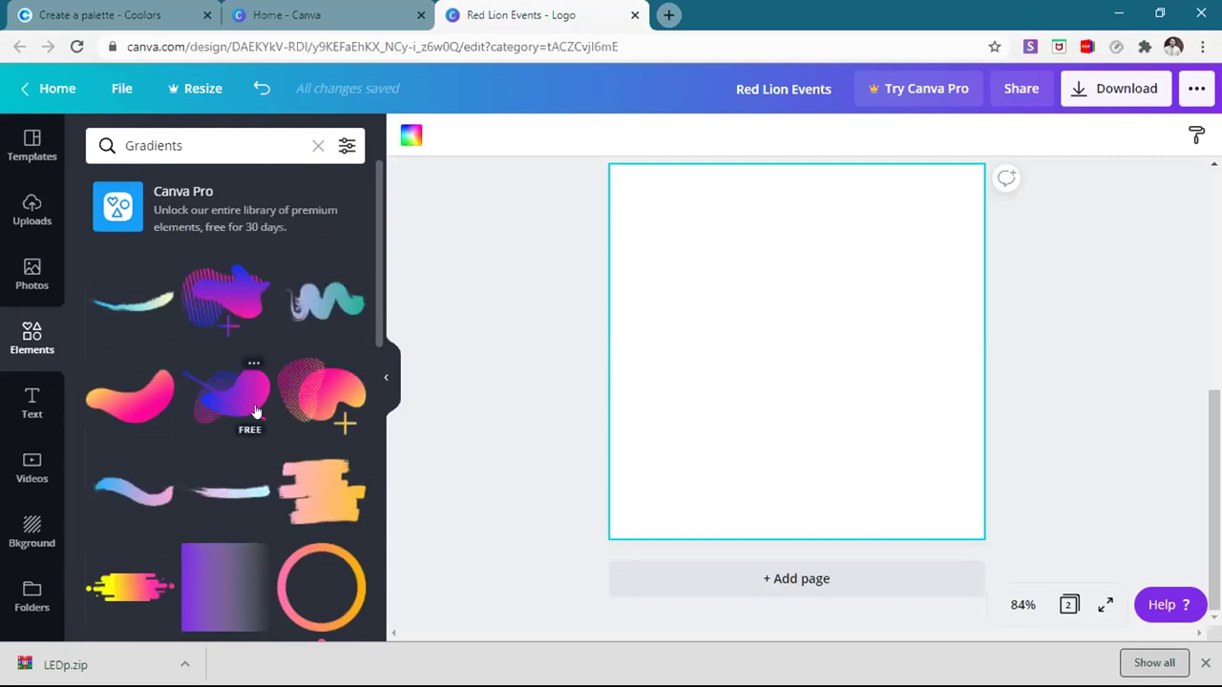
{"action": "scroll", "coordinate": [200, 473], "scroll_direction": "down", "scroll_amount": 2}
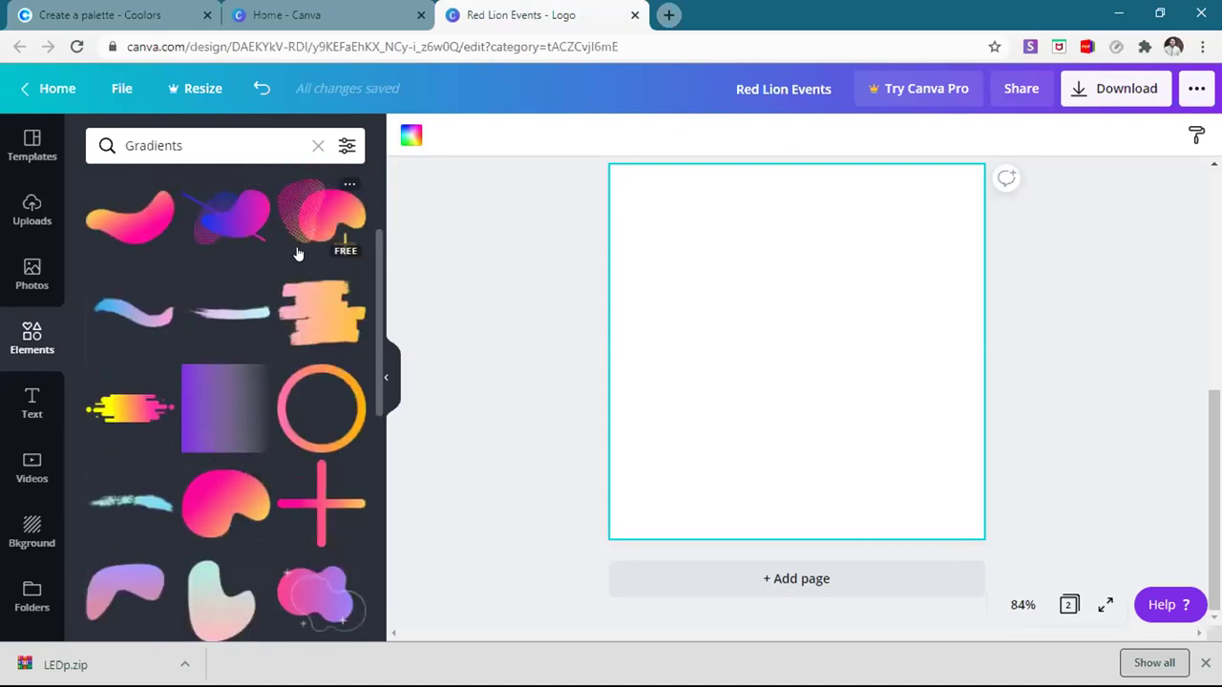
Place a small pink gradient blob in page 2's top-left corner.
{"action": "left_click_drag", "start_coordinate": [212, 515], "coordinate": [706, 238]}
{"action": "left_click_drag", "start_coordinate": [786, 190], "coordinate": [716, 200]}
{"action": "left_click_drag", "start_coordinate": [684, 266], "coordinate": [652, 186]}
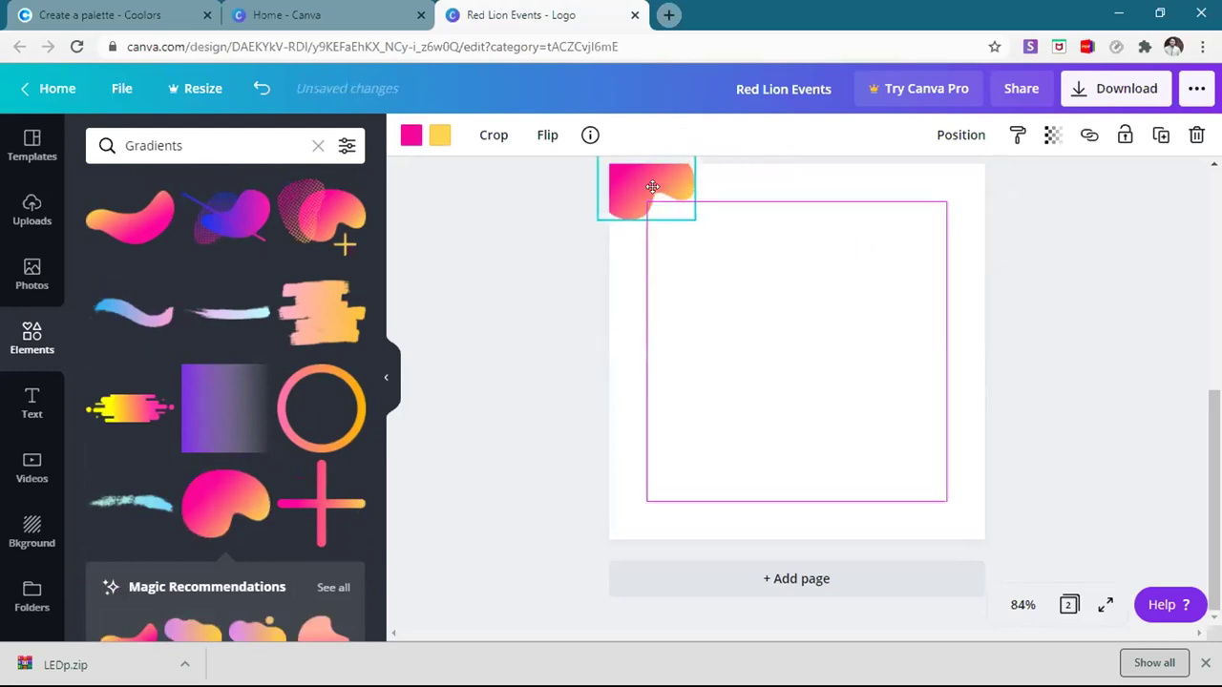
{"action": "left_click", "coordinate": [439, 351]}
Add the yellow-pink streak gradient near the top, enlarged and centred on the page.
{"action": "mouse_move", "coordinate": [122, 401]}
{"action": "left_mouse_down"}
{"action": "mouse_move", "coordinate": [474, 300]}
{"action": "mouse_move", "coordinate": [739, 256]}
{"action": "mouse_move", "coordinate": [755, 272]}
{"action": "left_mouse_up"}
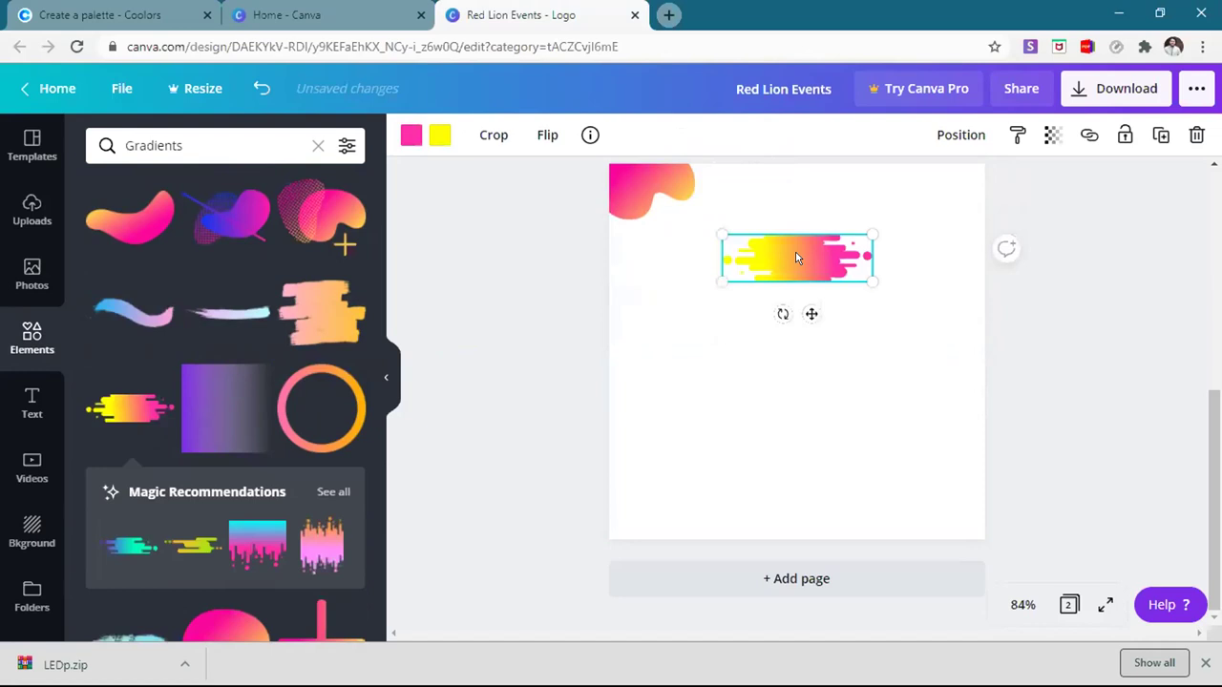
{"action": "double_click", "coordinate": [794, 251]}
{"action": "left_click", "coordinate": [714, 371]}
{"action": "left_click_drag", "start_coordinate": [870, 279], "coordinate": [946, 306]}
{"action": "left_click_drag", "start_coordinate": [833, 292], "coordinate": [785, 303]}
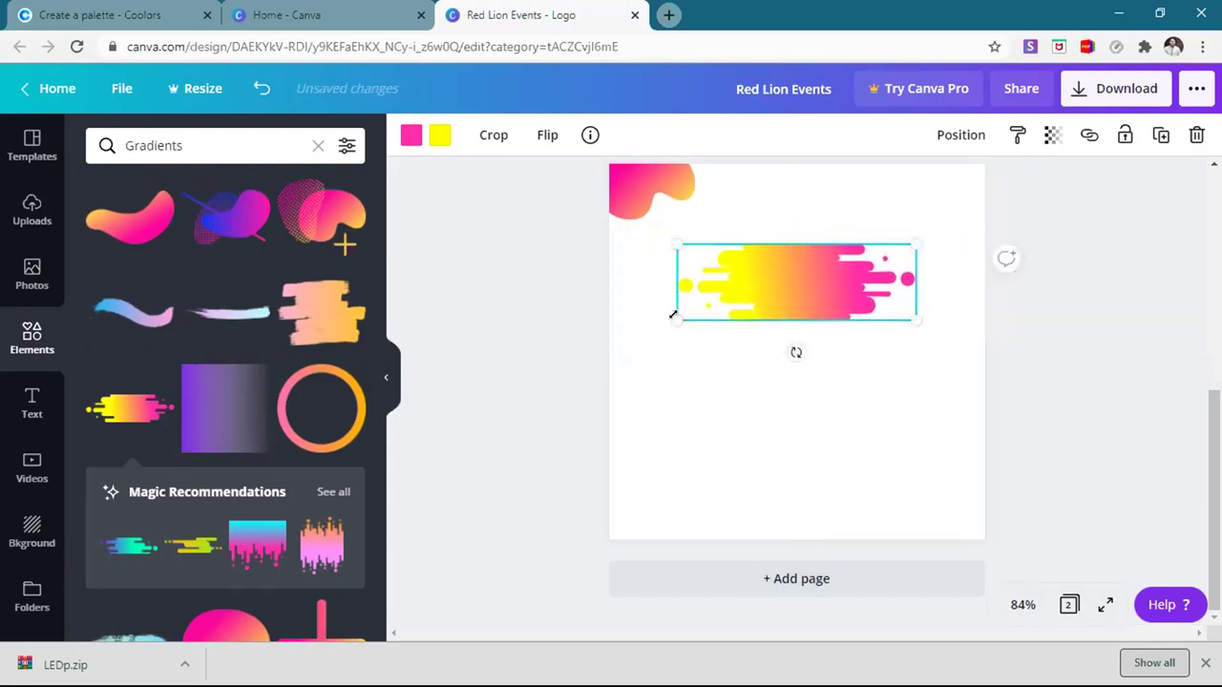
{"action": "left_click_drag", "start_coordinate": [686, 313], "coordinate": [762, 279]}
{"action": "left_click", "coordinate": [439, 340]}
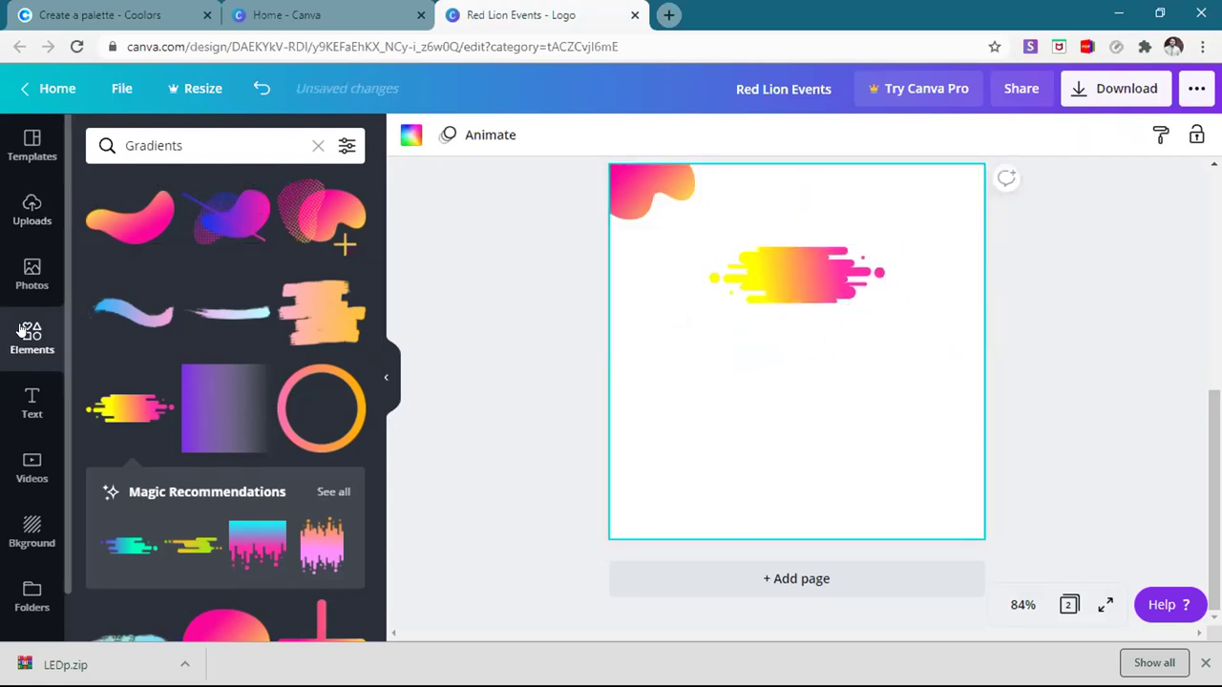
{"action": "left_click", "coordinate": [34, 401]}
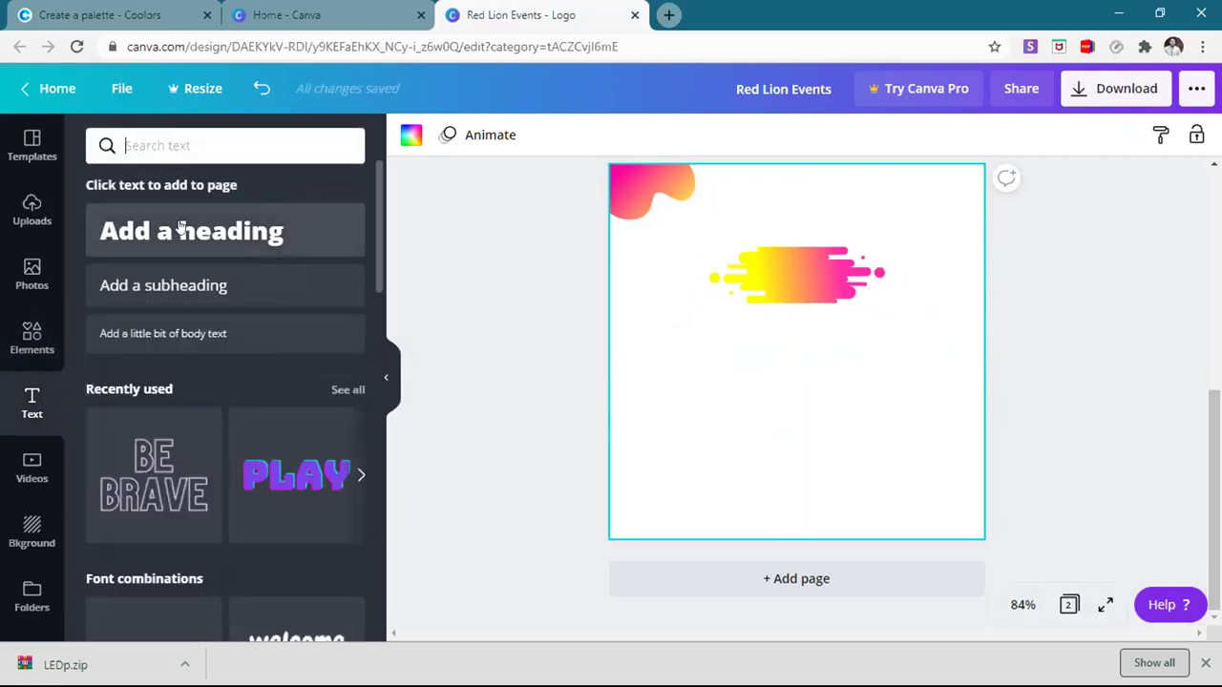
Add a 'GOOD DESIGN IS GOOD BUSINESS' heading and set its font size to 21.
{"action": "left_click", "coordinate": [191, 230]}
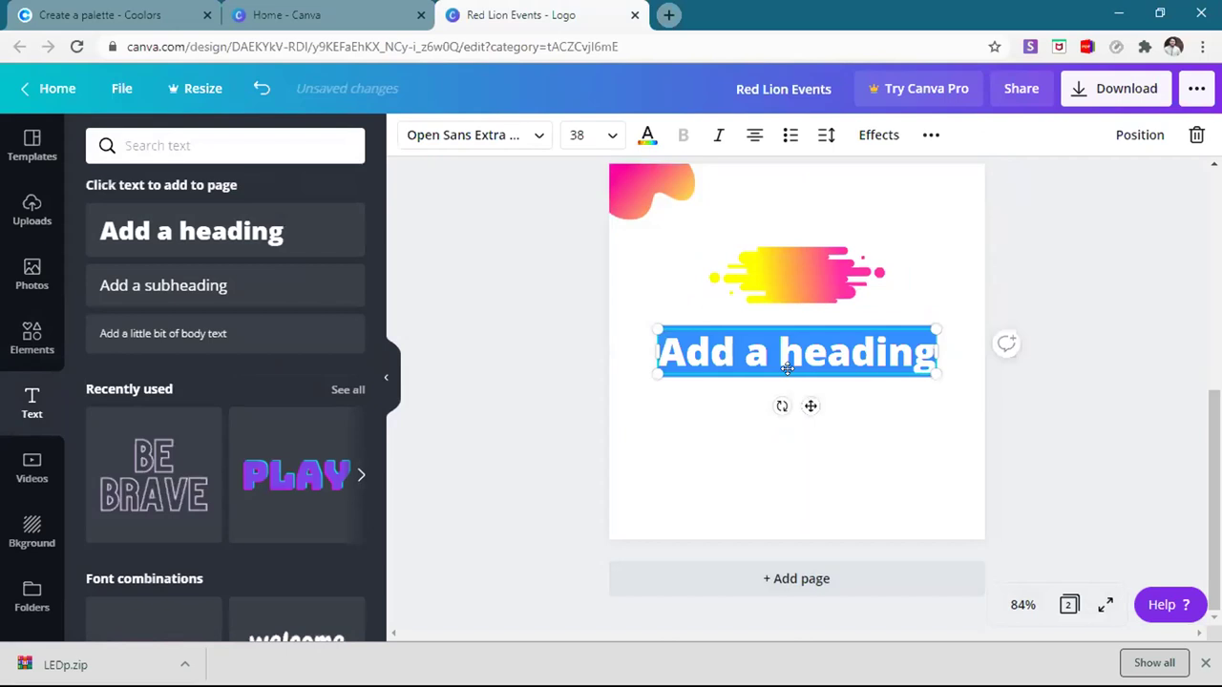
{"action": "type", "text": "GOOD DESIGN IS GOOD B"}
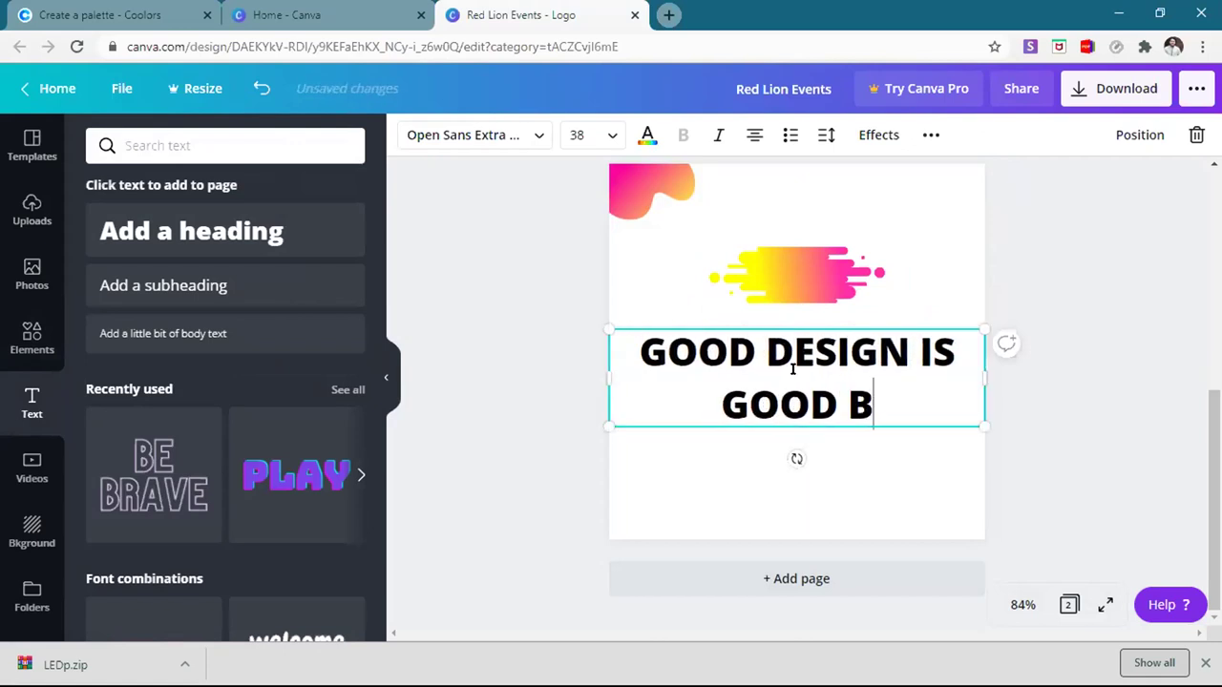
{"action": "type", "text": "USINESS"}
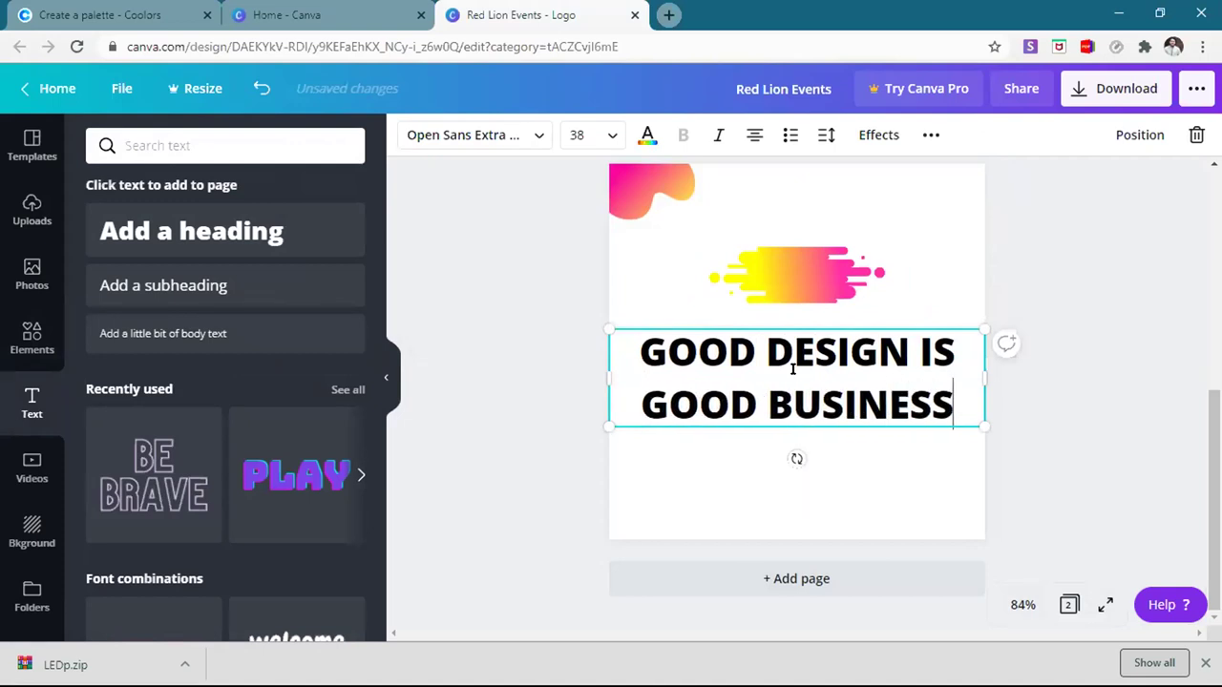
{"action": "key", "text": "ctrl+a"}
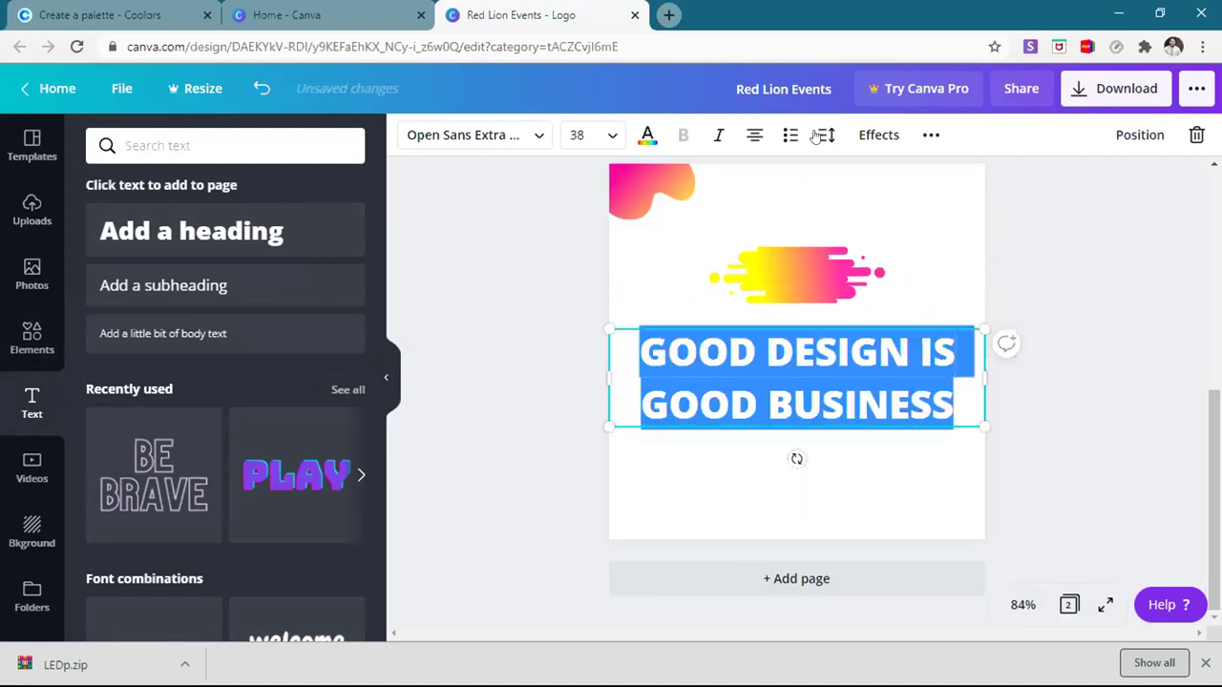
{"action": "left_click", "coordinate": [607, 129]}
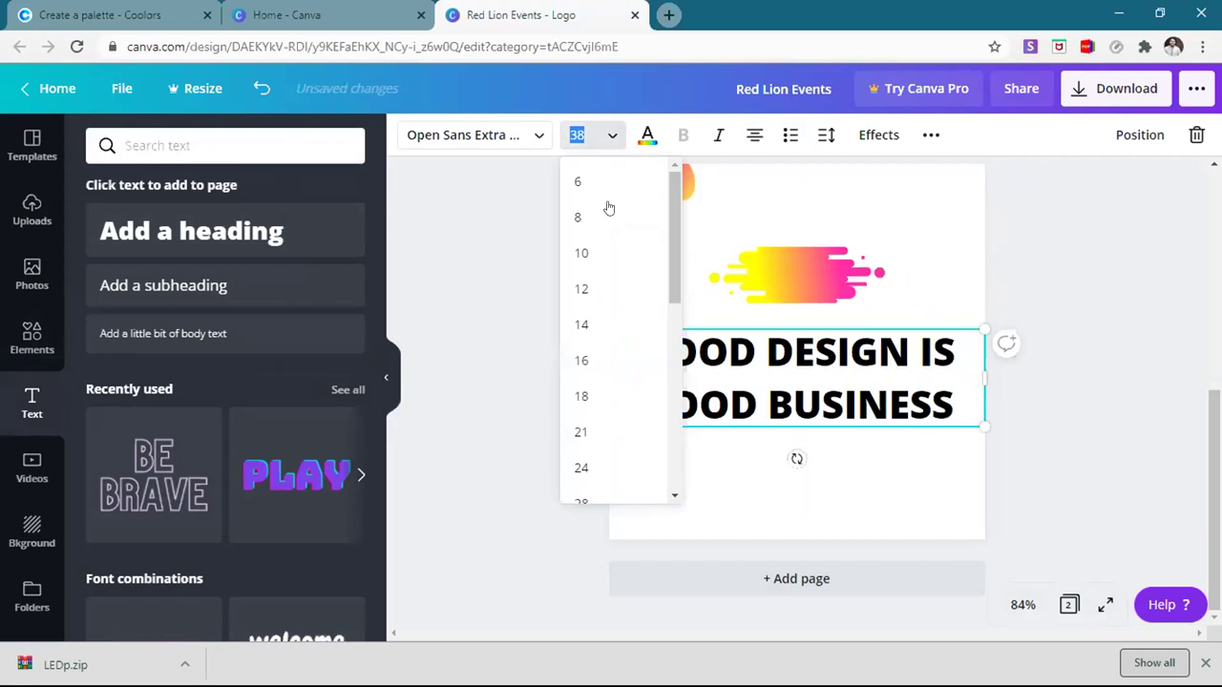
{"action": "left_click", "coordinate": [595, 435]}
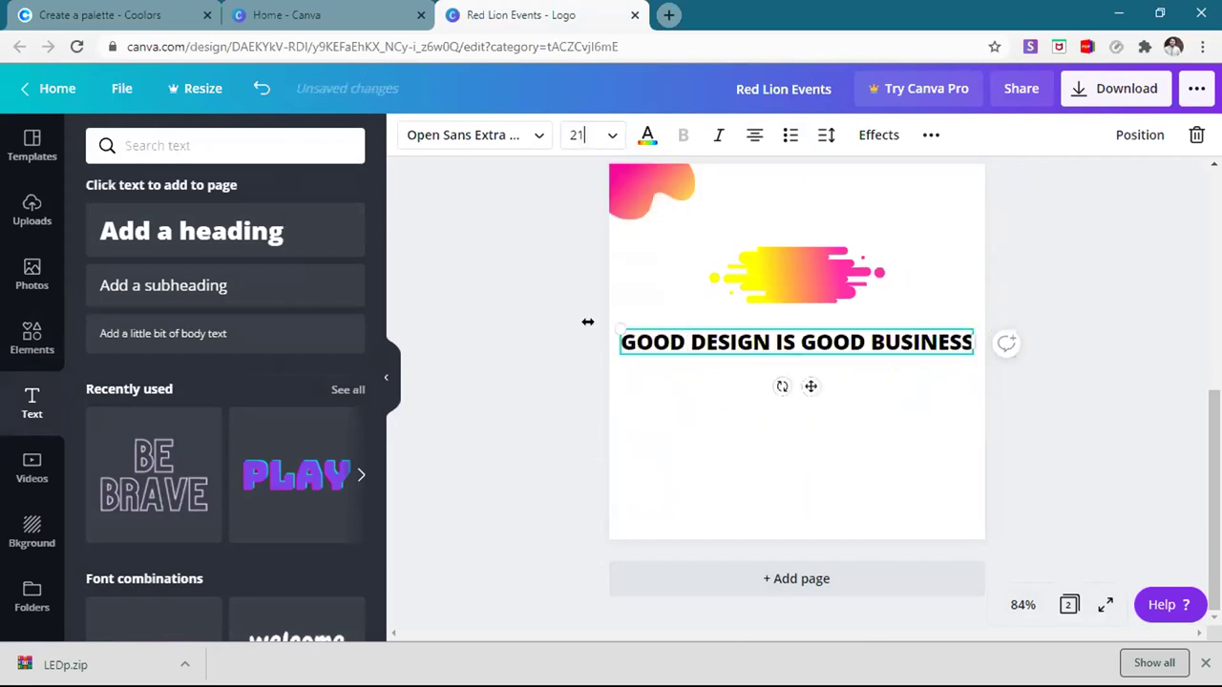
Colour the heading with the magenta document swatch after trying yellow and black.
{"action": "left_click", "coordinate": [647, 134]}
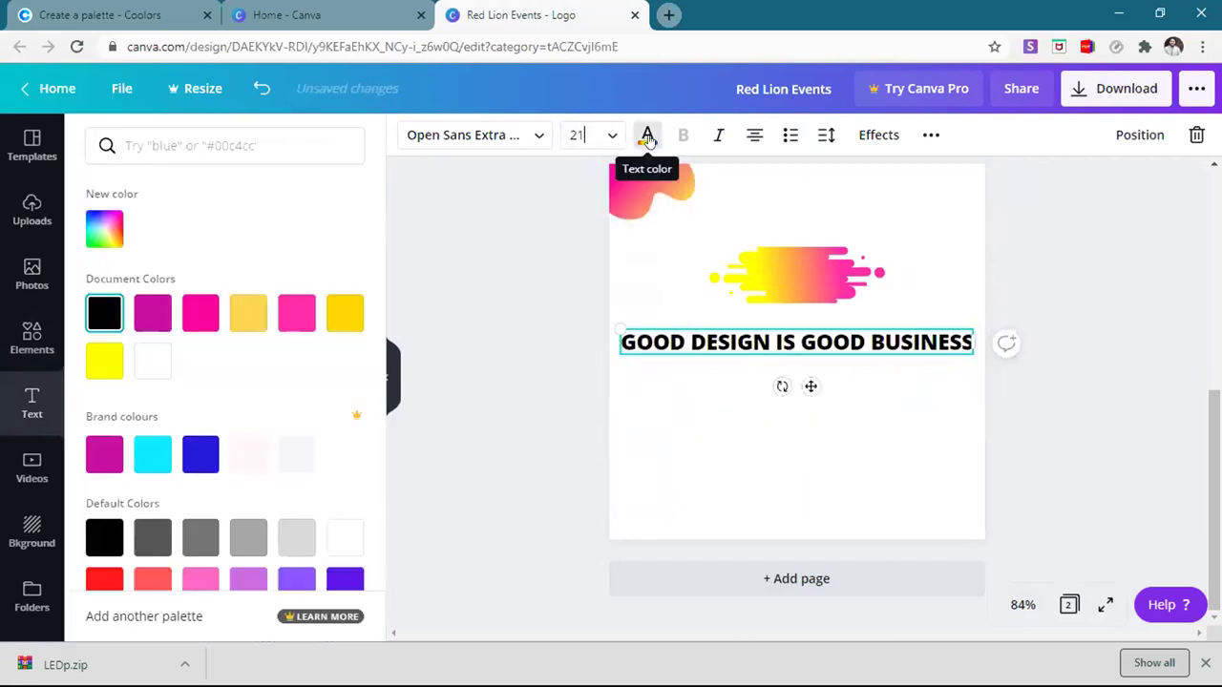
{"action": "left_click", "coordinate": [250, 320]}
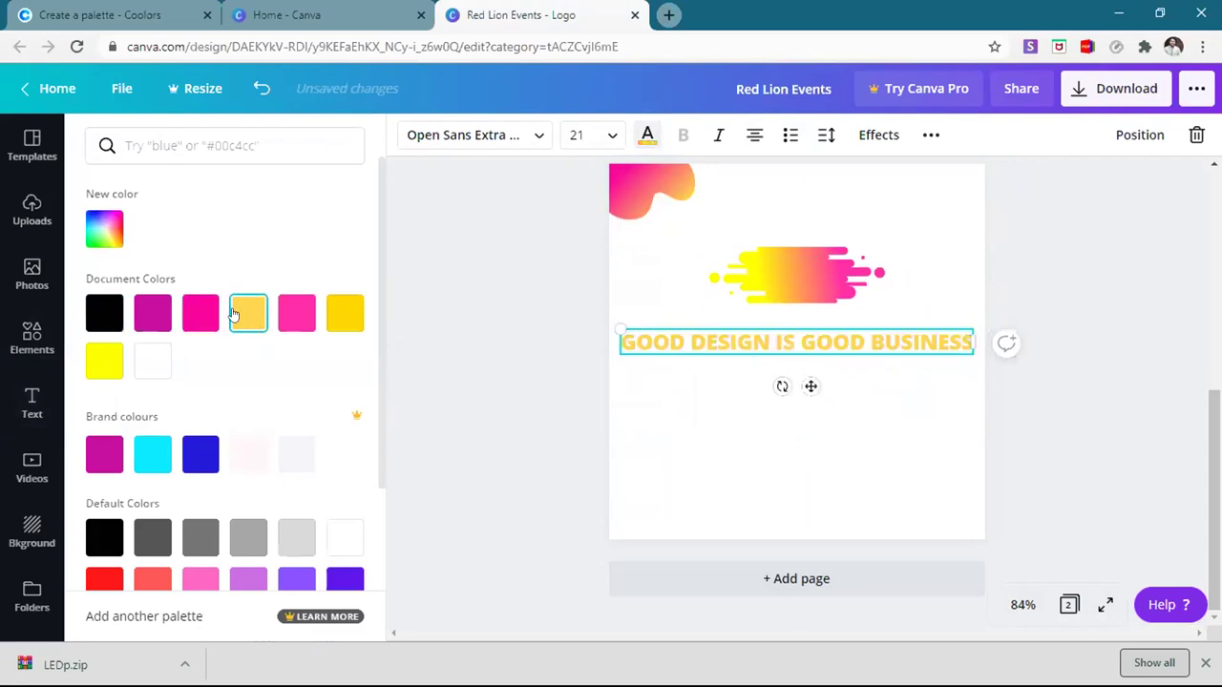
{"action": "left_click", "coordinate": [96, 306]}
{"action": "left_click", "coordinate": [161, 322]}
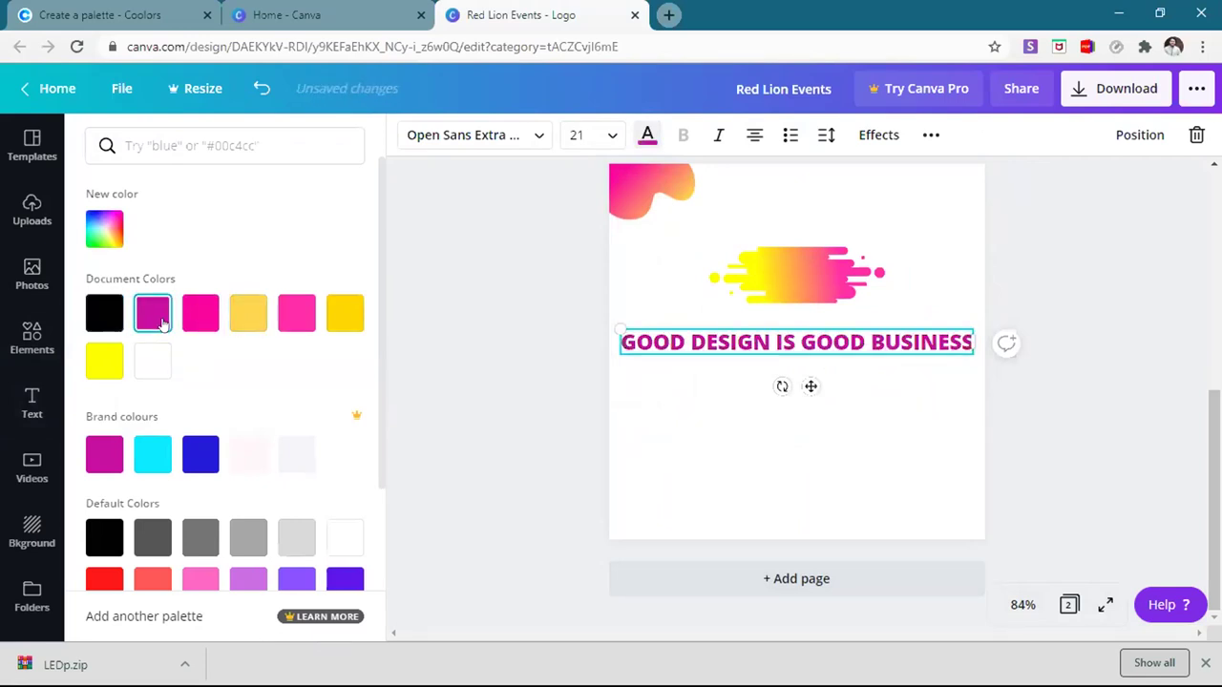
{"action": "left_click", "coordinate": [342, 314]}
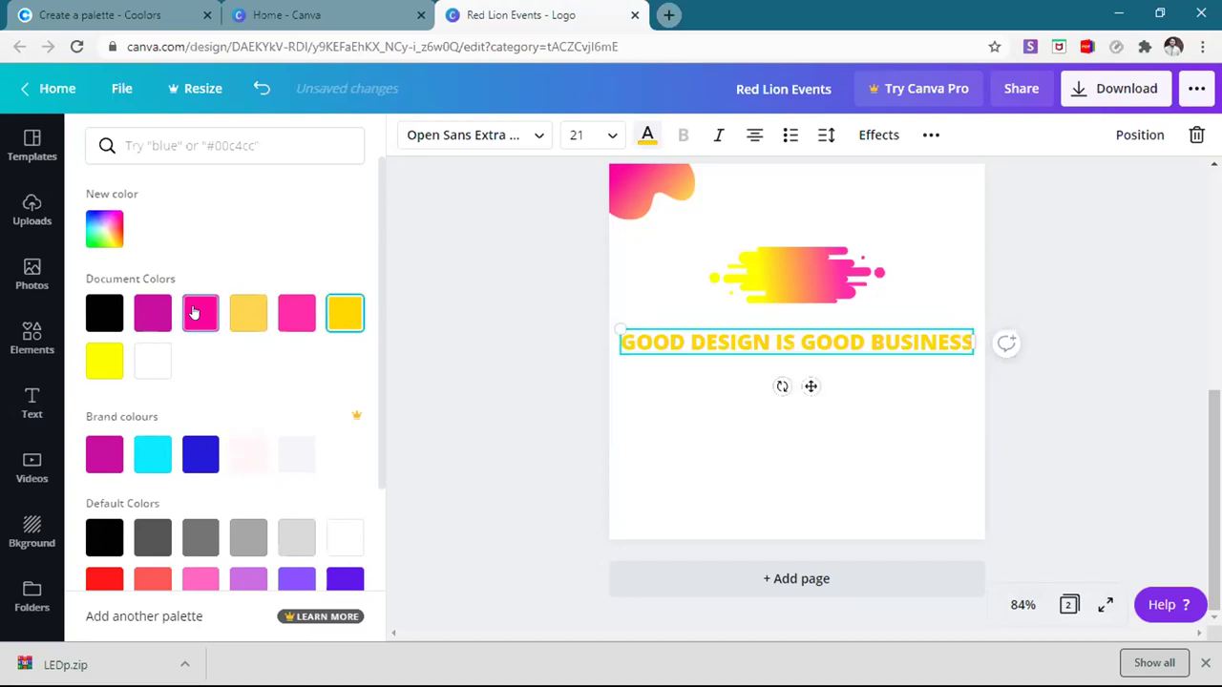
{"action": "left_click", "coordinate": [148, 322]}
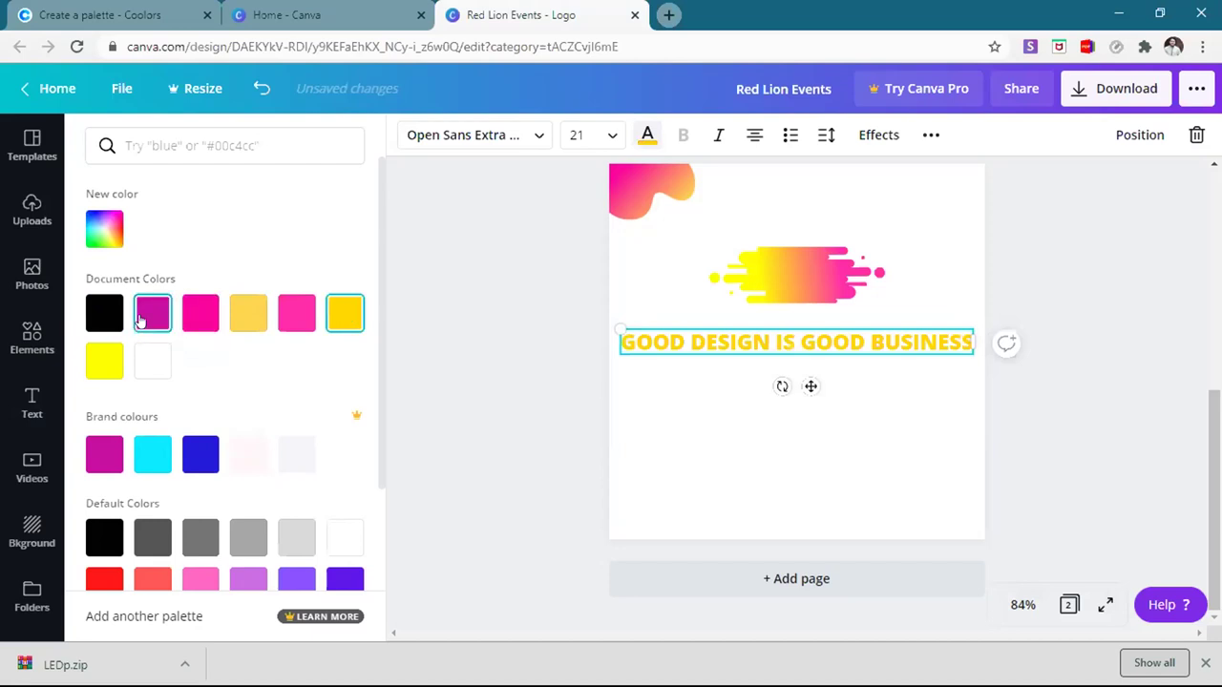
{"action": "key", "text": "Escape"}
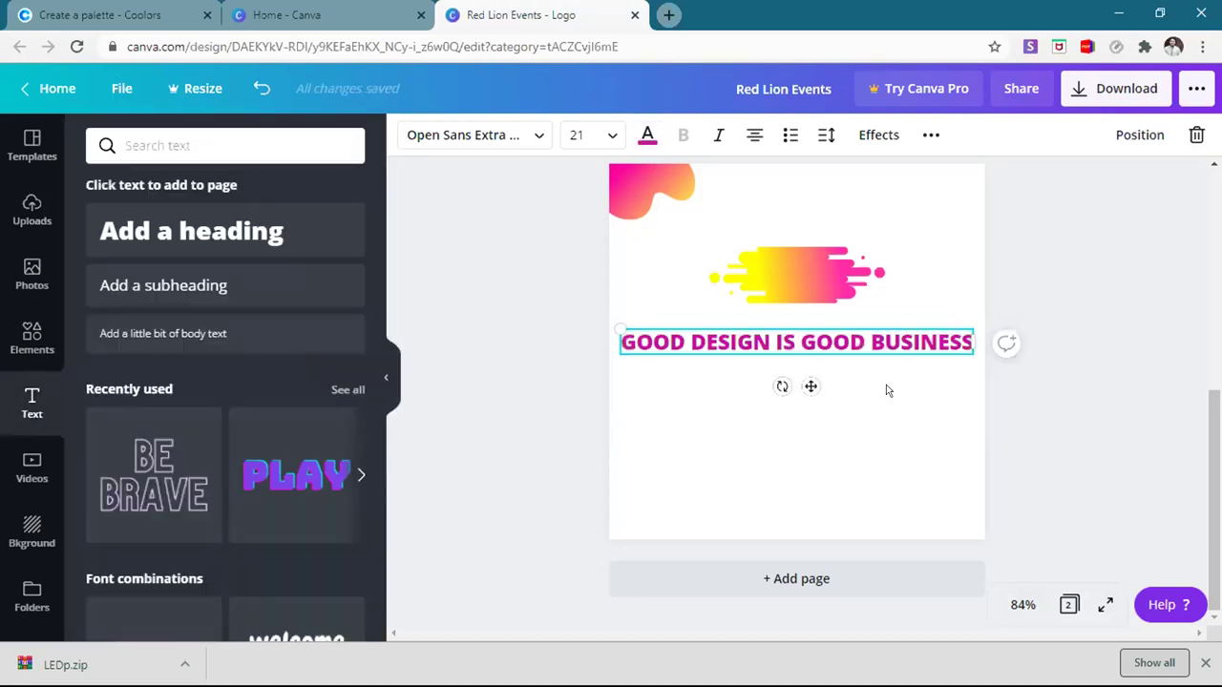
{"action": "left_click", "coordinate": [837, 363]}
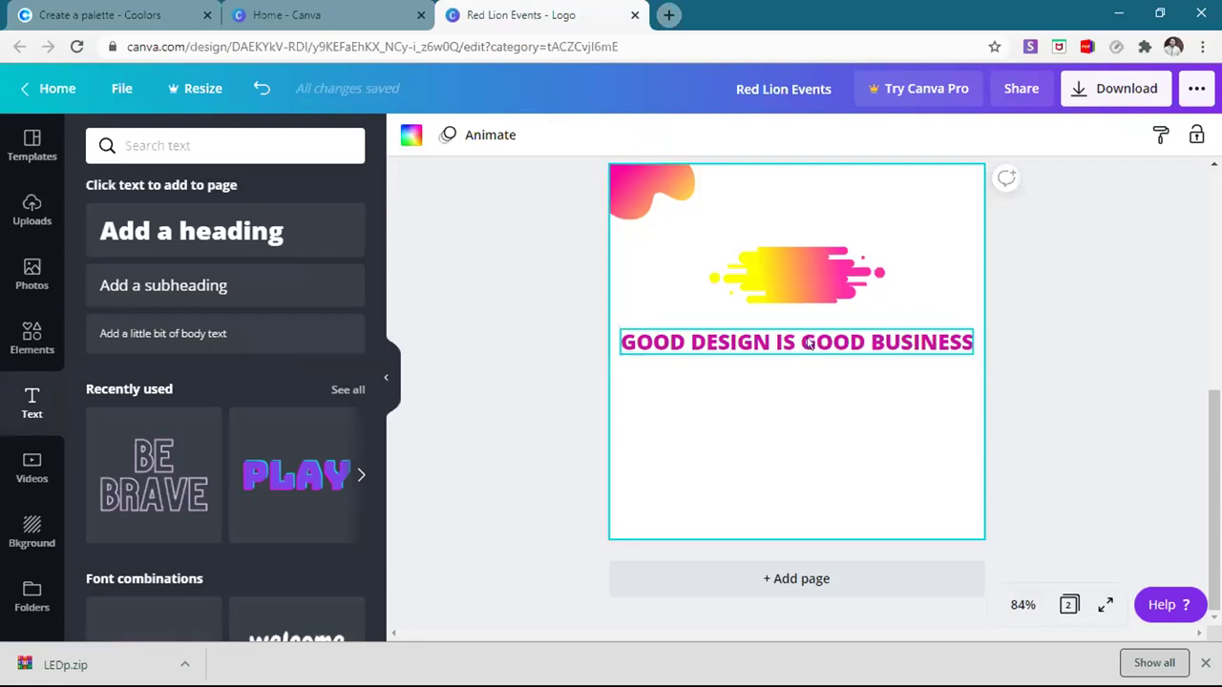
Apply the Shadow effect to the heading after previewing Glitch, Hollow, Splice and Echo.
{"action": "left_click", "coordinate": [686, 336]}
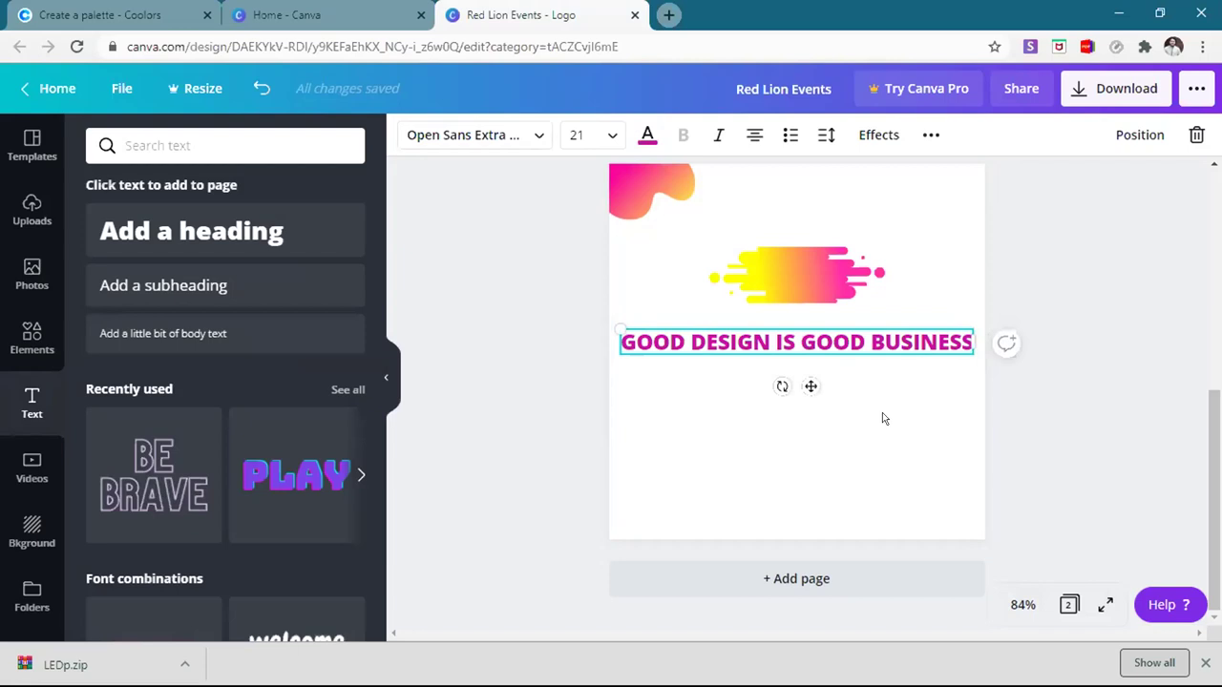
{"action": "left_click", "coordinate": [875, 443]}
{"action": "left_click", "coordinate": [829, 352]}
{"action": "left_click", "coordinate": [880, 135]}
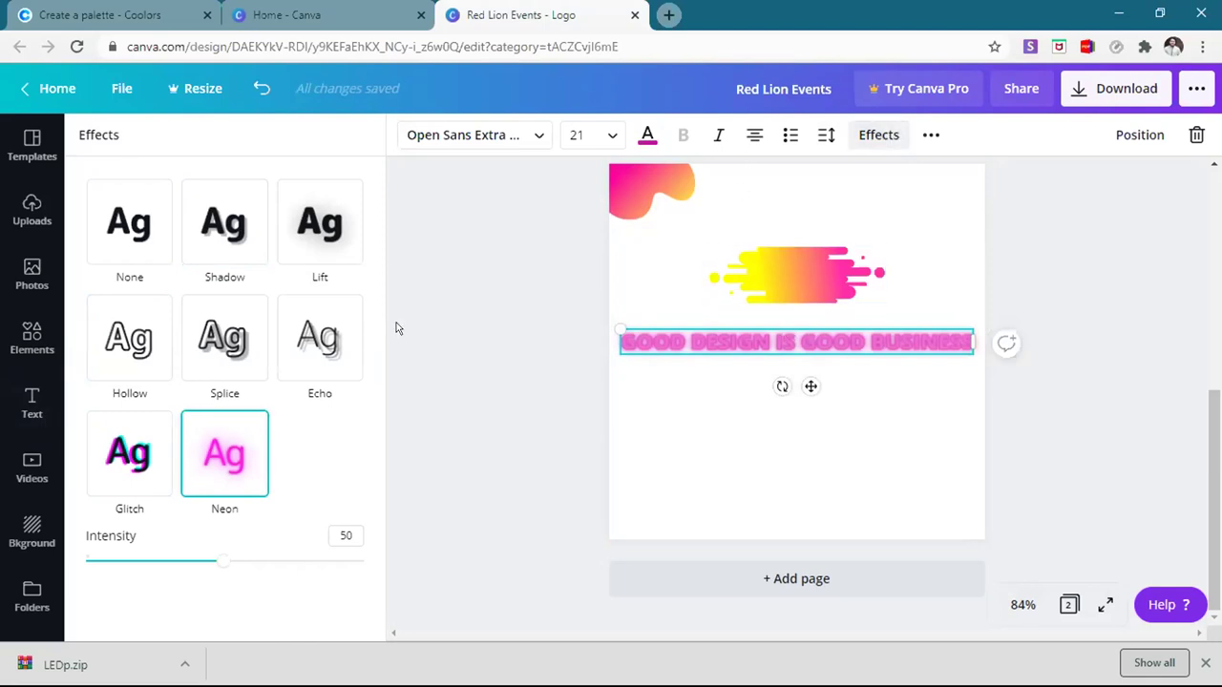
{"action": "left_click", "coordinate": [113, 456]}
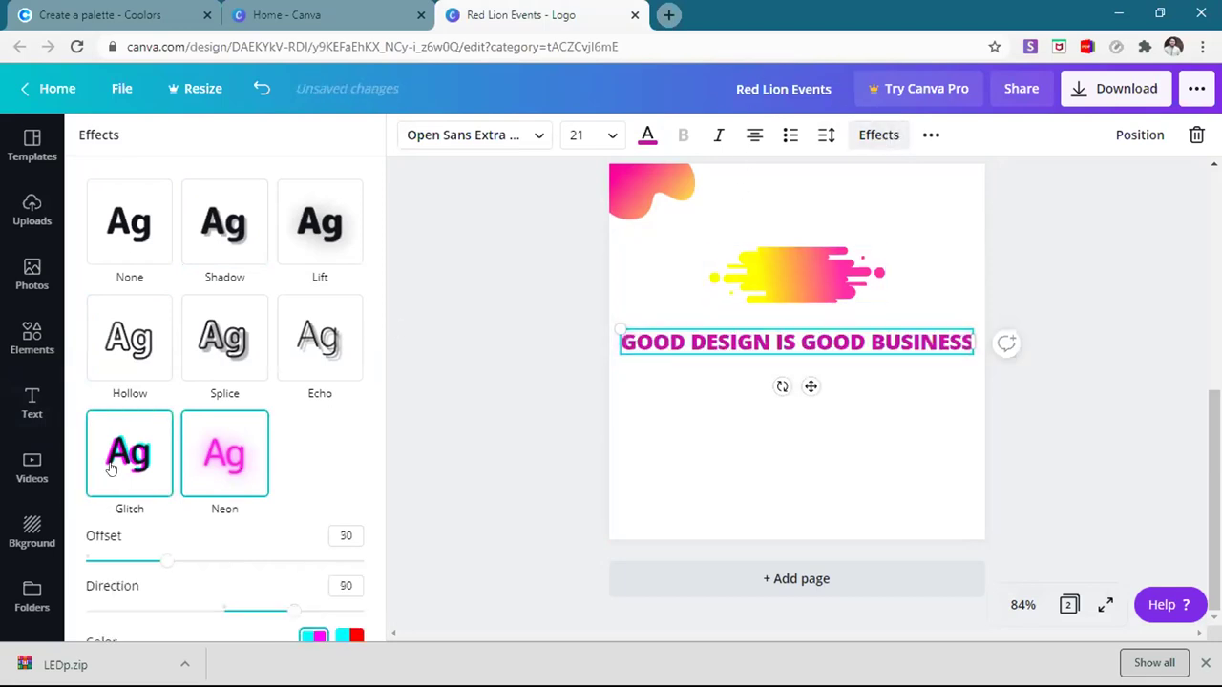
{"action": "left_click", "coordinate": [130, 325]}
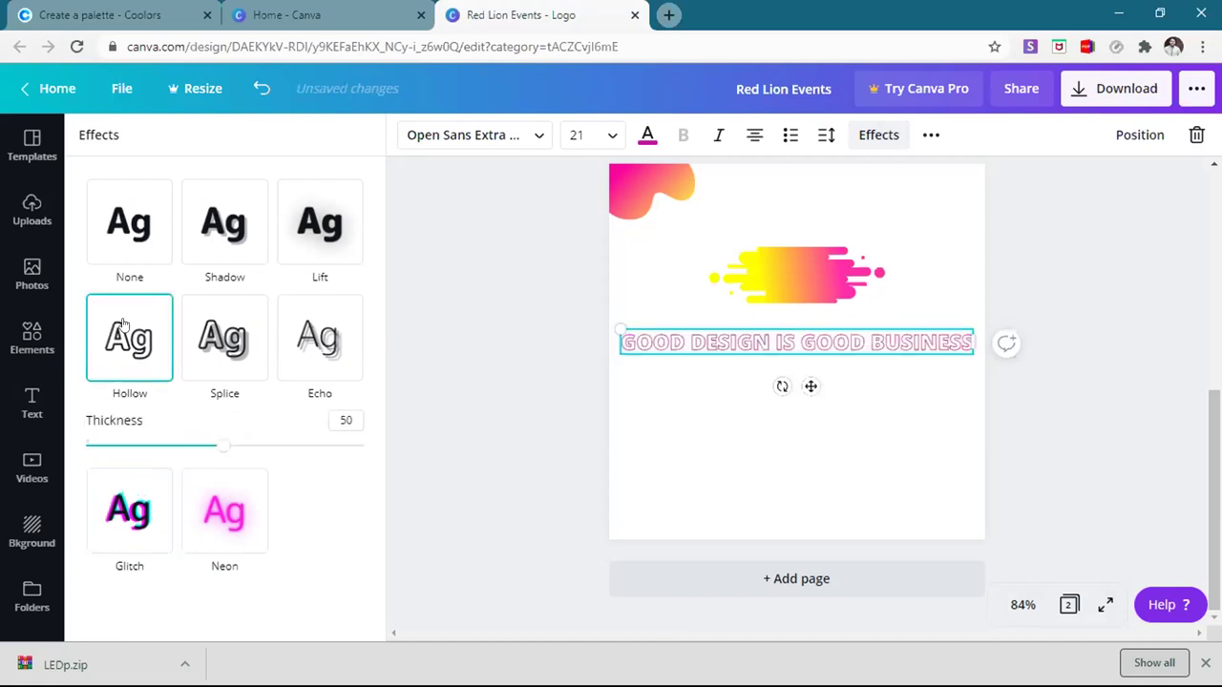
{"action": "left_click", "coordinate": [263, 357]}
{"action": "left_click", "coordinate": [310, 359]}
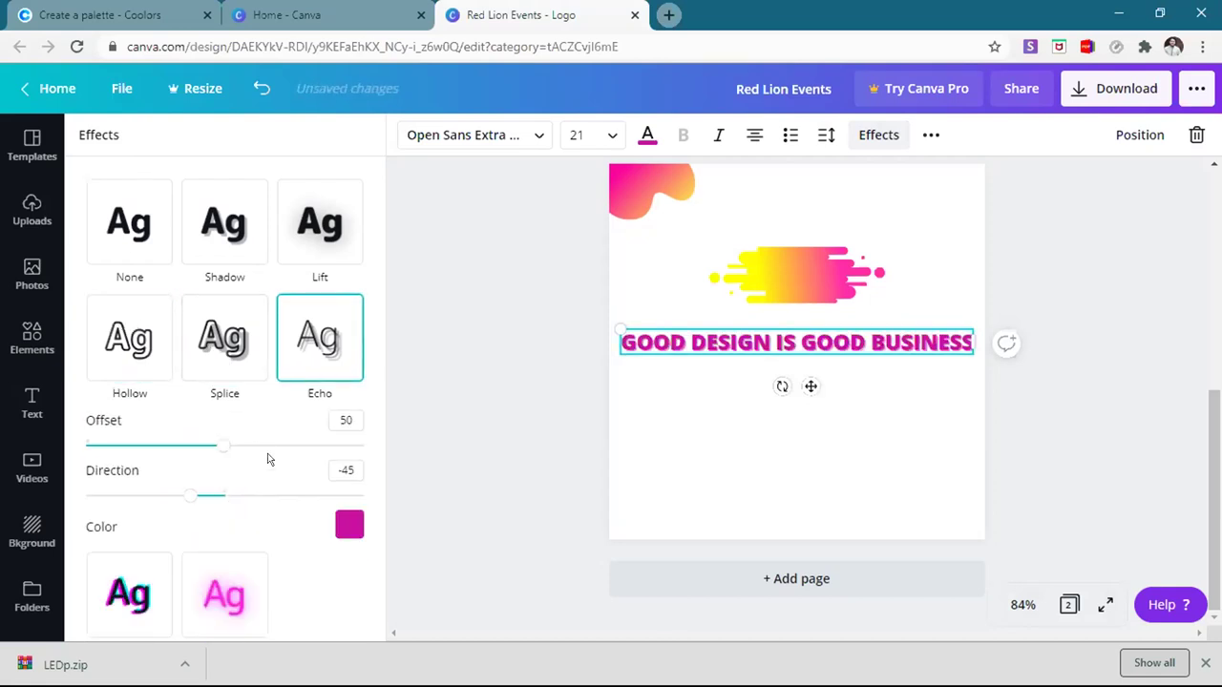
{"action": "left_click", "coordinate": [212, 254]}
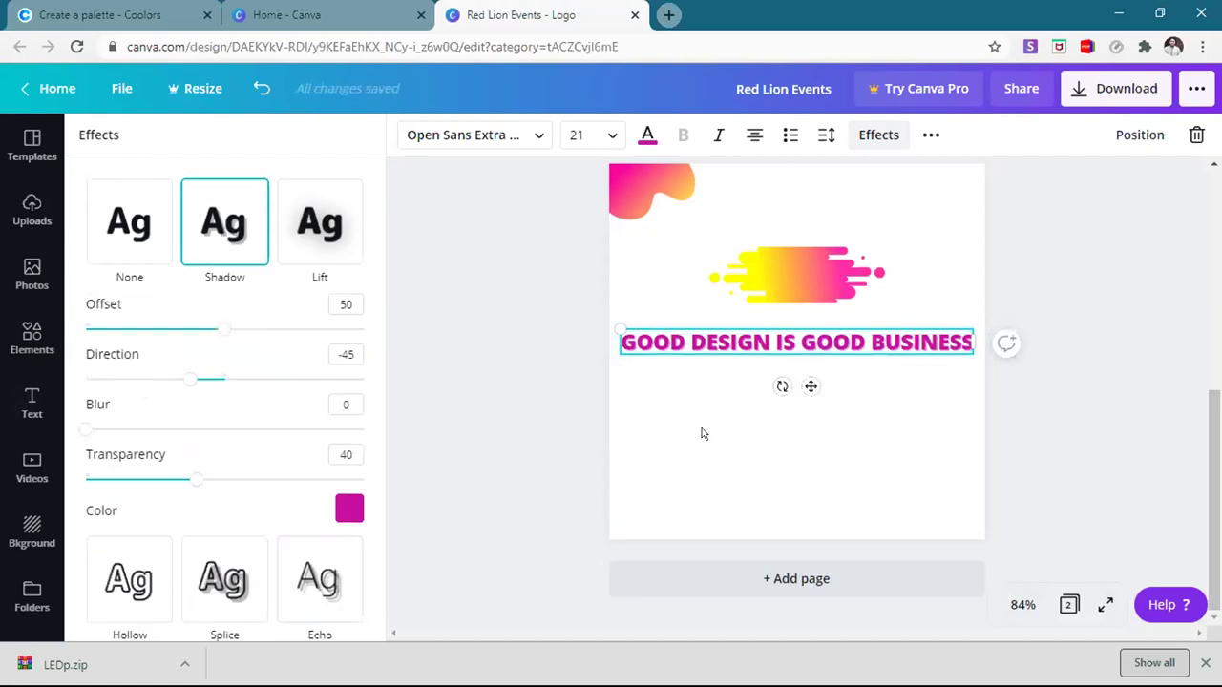
{"action": "key", "text": "Escape"}
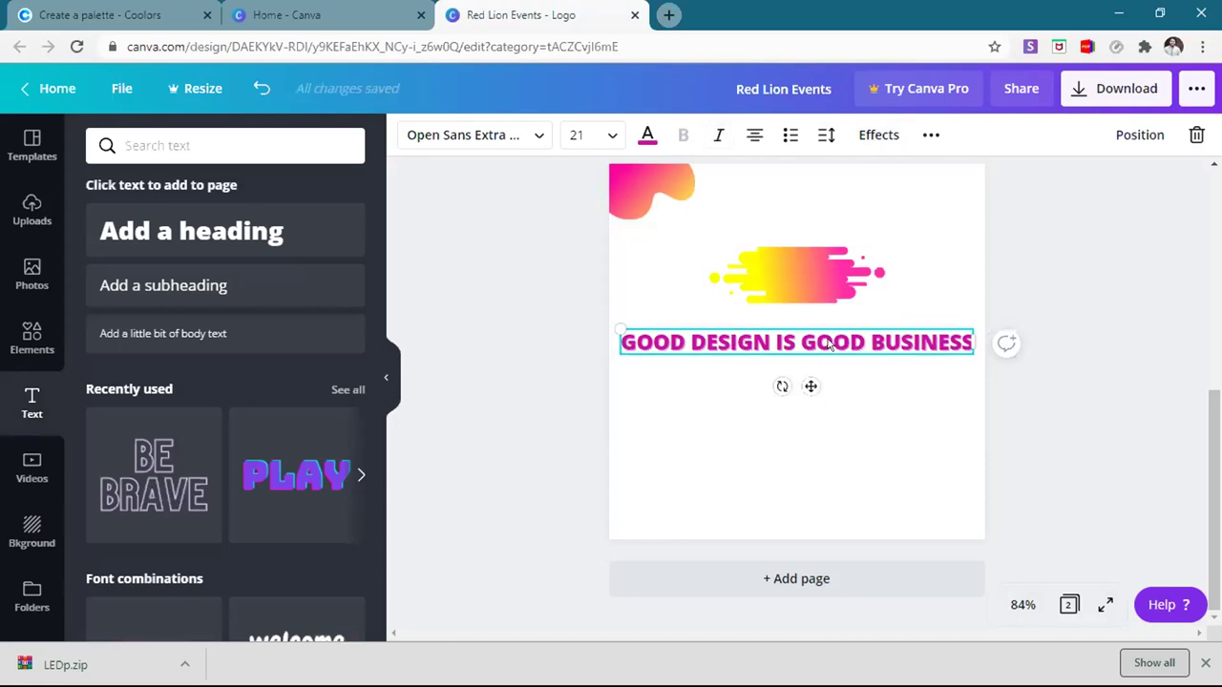
Select the heading, streak and blob together and apply Position > Align Center.
{"action": "left_click", "coordinate": [715, 137]}
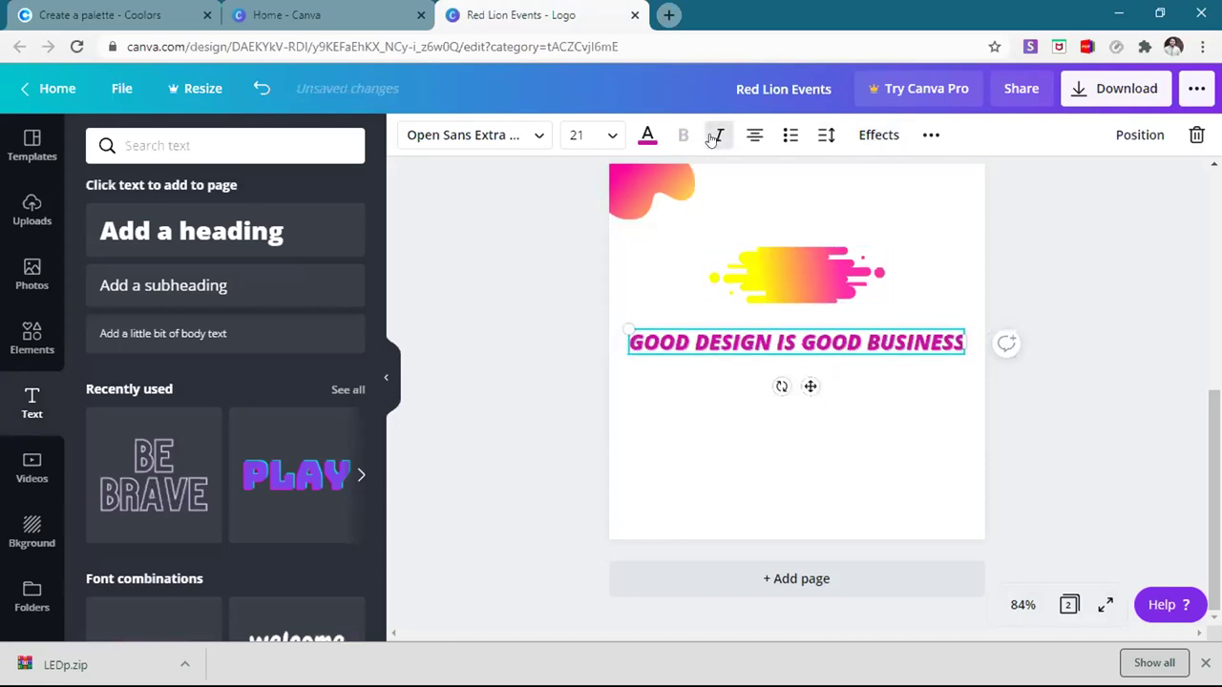
{"action": "left_click", "coordinate": [715, 137]}
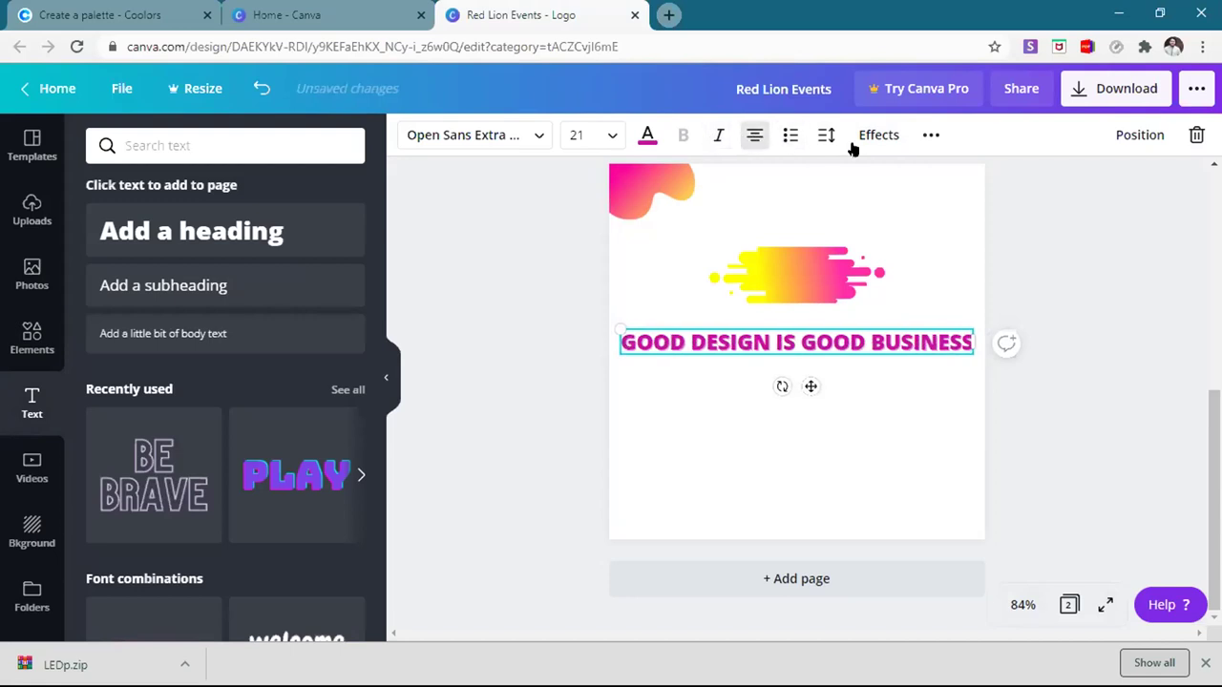
{"action": "left_click", "coordinate": [931, 137]}
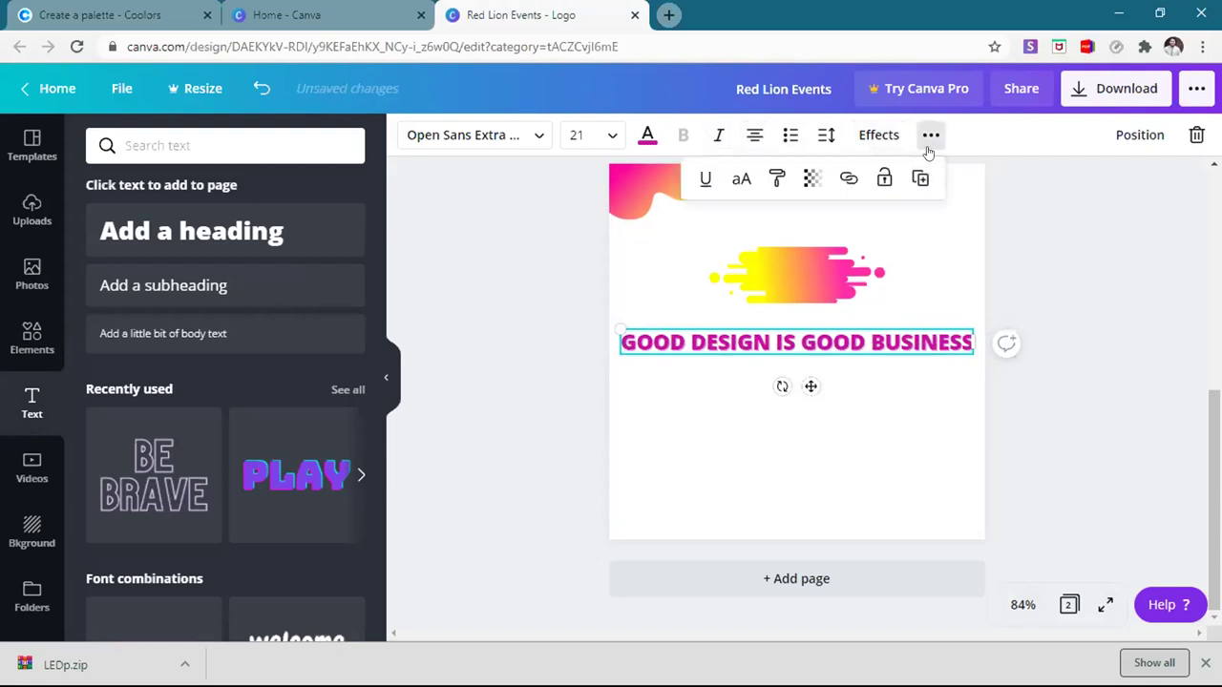
{"action": "left_click", "coordinate": [753, 302], "text": "shift"}
{"action": "left_click", "coordinate": [665, 171], "text": "shift"}
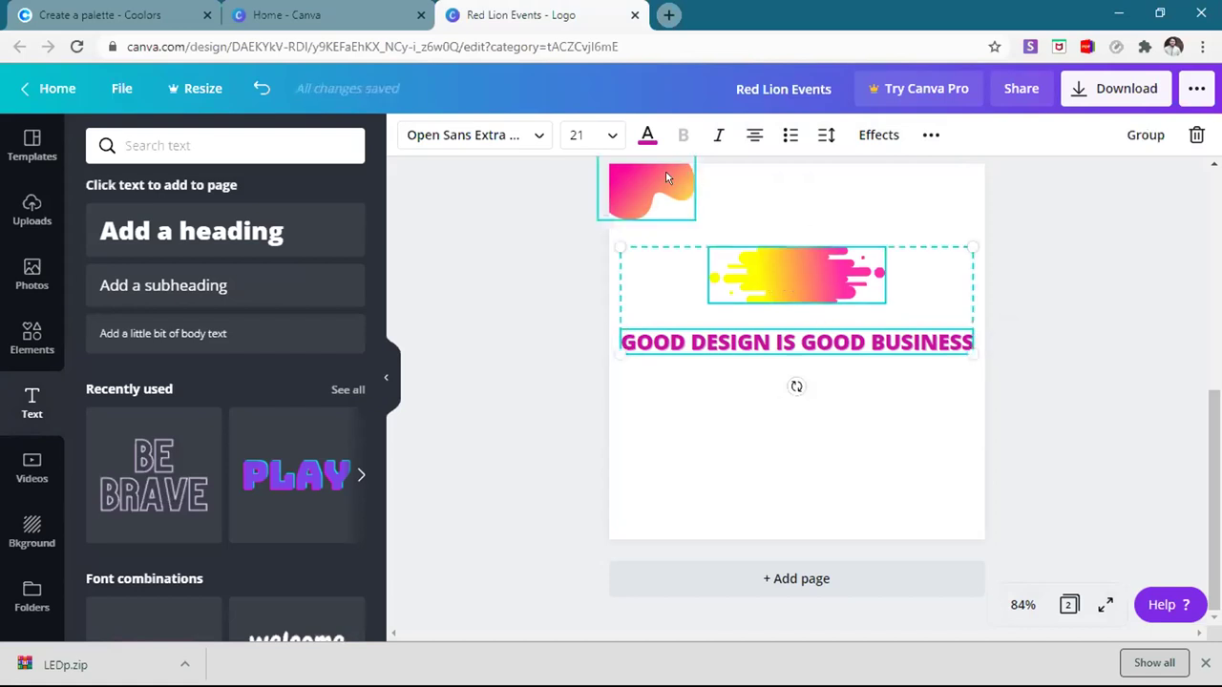
{"action": "left_click", "coordinate": [931, 135]}
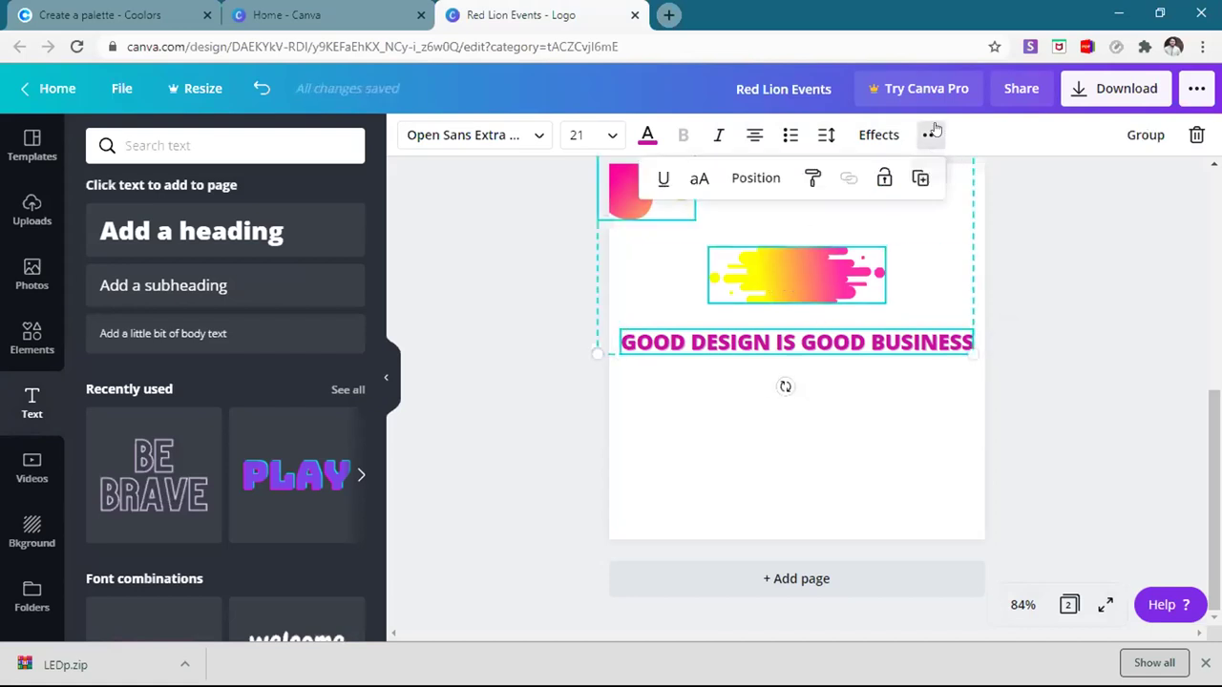
{"action": "left_click", "coordinate": [755, 180]}
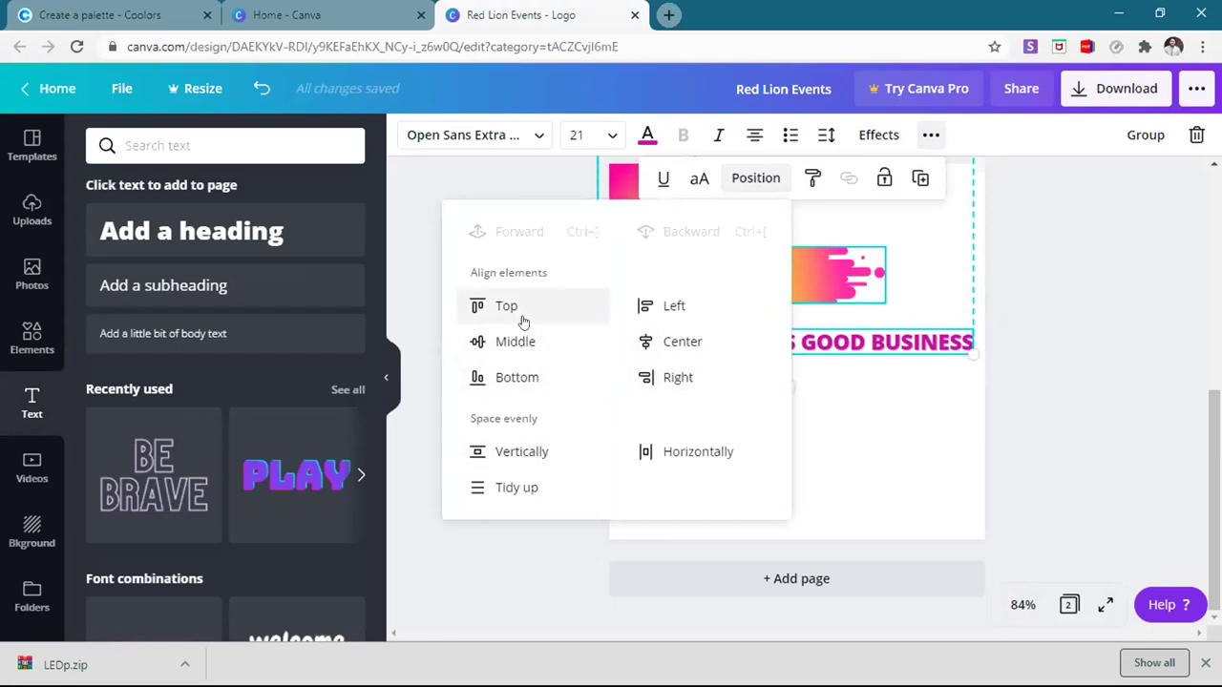
{"action": "left_click", "coordinate": [670, 339]}
{"action": "left_click", "coordinate": [854, 401]}
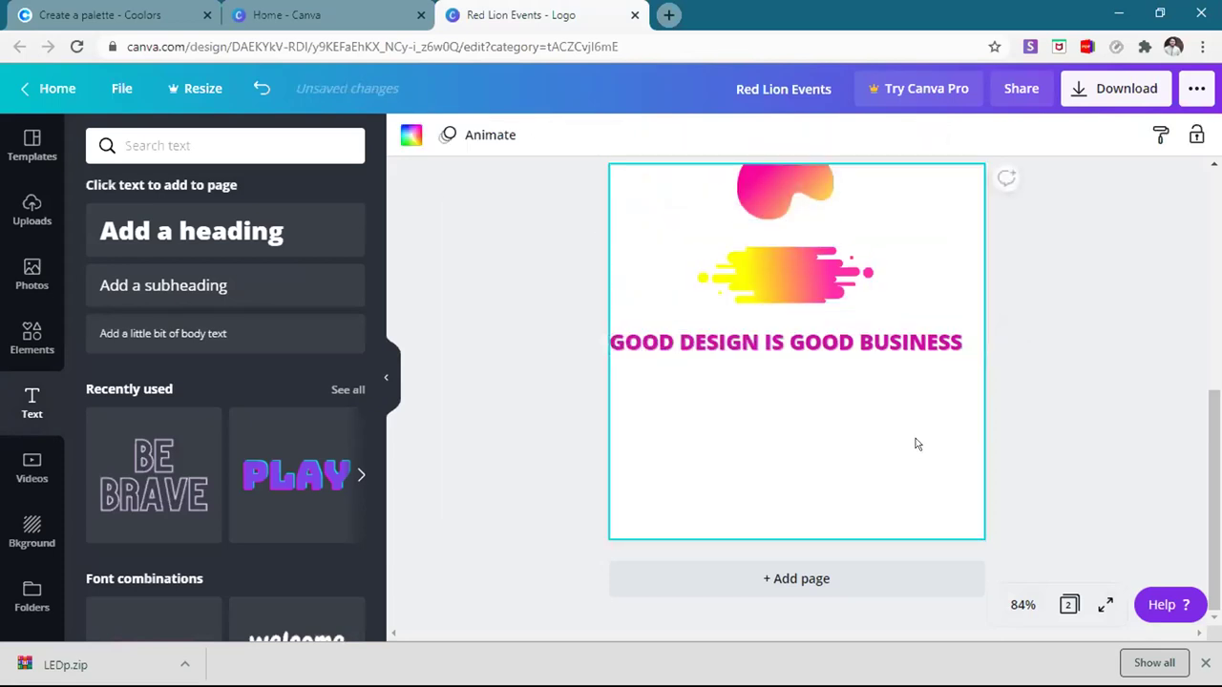
{"action": "scroll", "coordinate": [907, 439], "scroll_direction": "up", "scroll_amount": 4}
{"action": "scroll", "coordinate": [897, 455], "scroll_direction": "down", "scroll_amount": 4}
Try Space evenly vertically, Bottom and Middle alignment on the three elements, then undo.
{"action": "scroll", "coordinate": [845, 418], "scroll_direction": "up", "scroll_amount": 2}
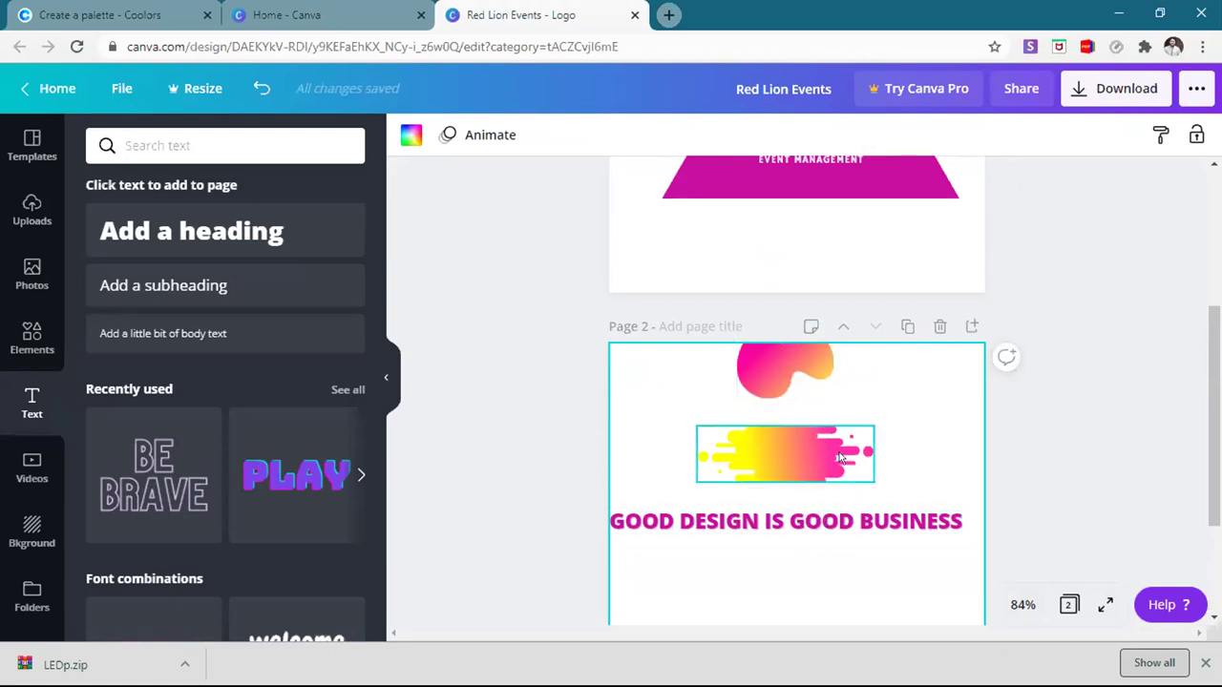
{"action": "left_click_drag", "start_coordinate": [698, 576], "coordinate": [876, 357]}
{"action": "left_click", "coordinate": [931, 135]}
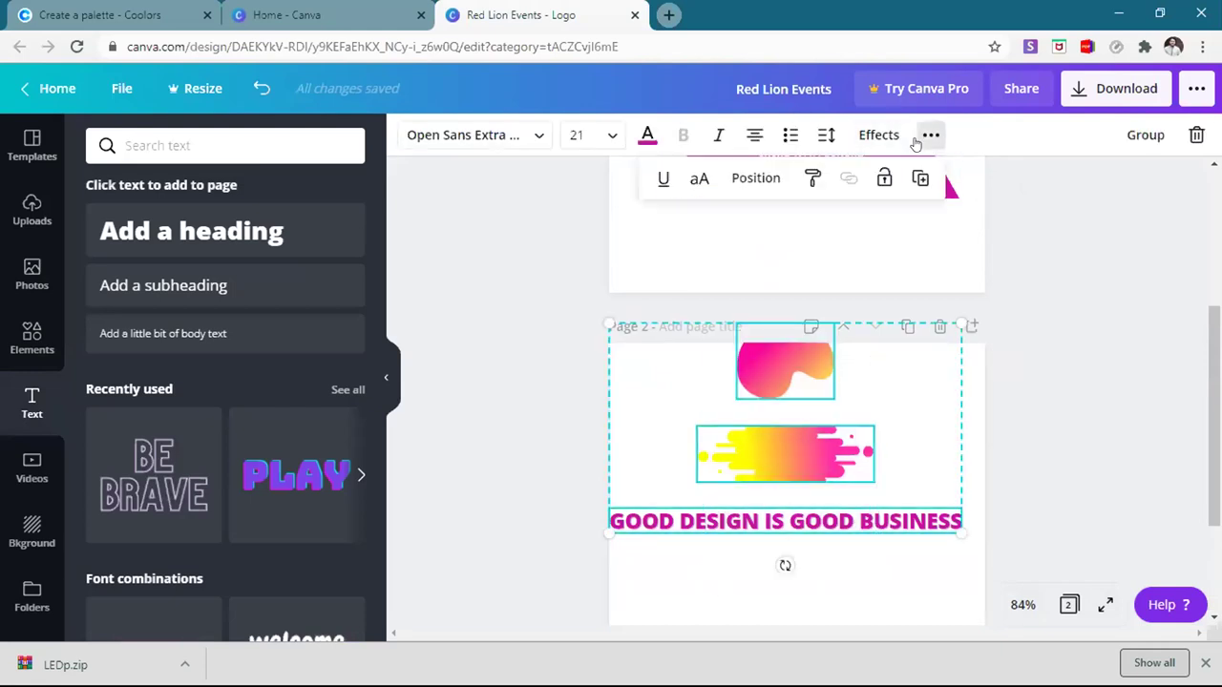
{"action": "left_click", "coordinate": [763, 180]}
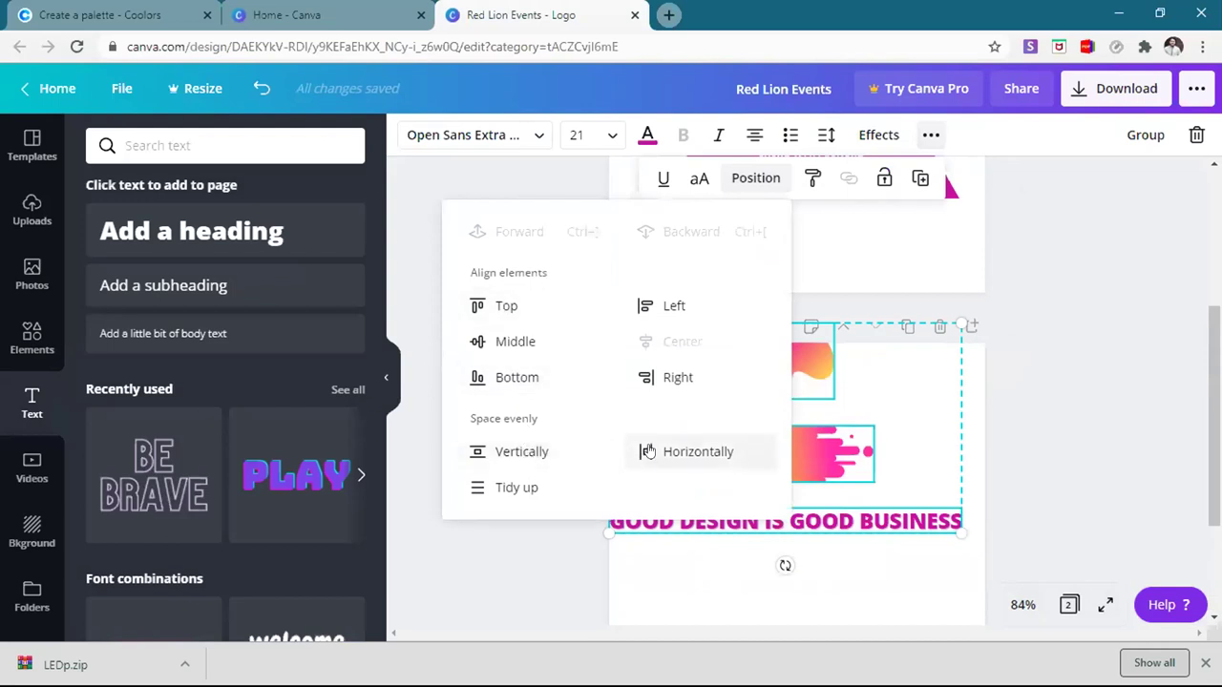
{"action": "left_click", "coordinate": [513, 449]}
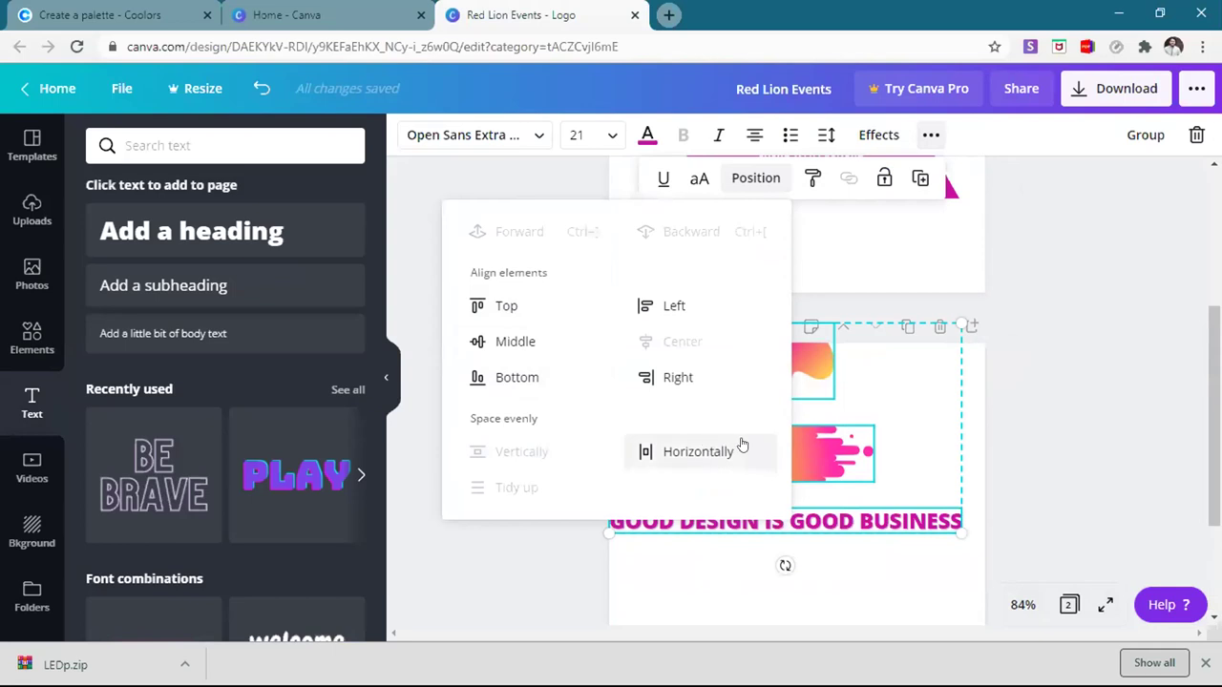
{"action": "left_click", "coordinate": [513, 378]}
{"action": "left_click", "coordinate": [513, 342]}
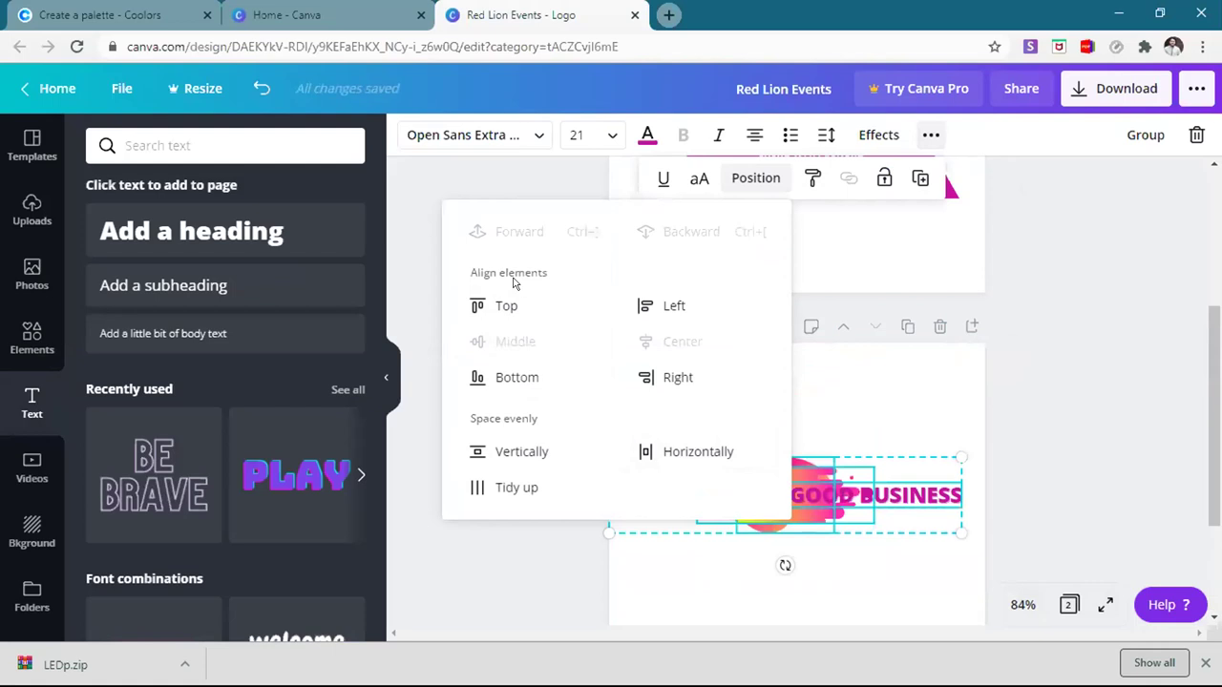
{"action": "key", "text": "ctrl+z"}
{"action": "key", "text": "ctrl+z"}
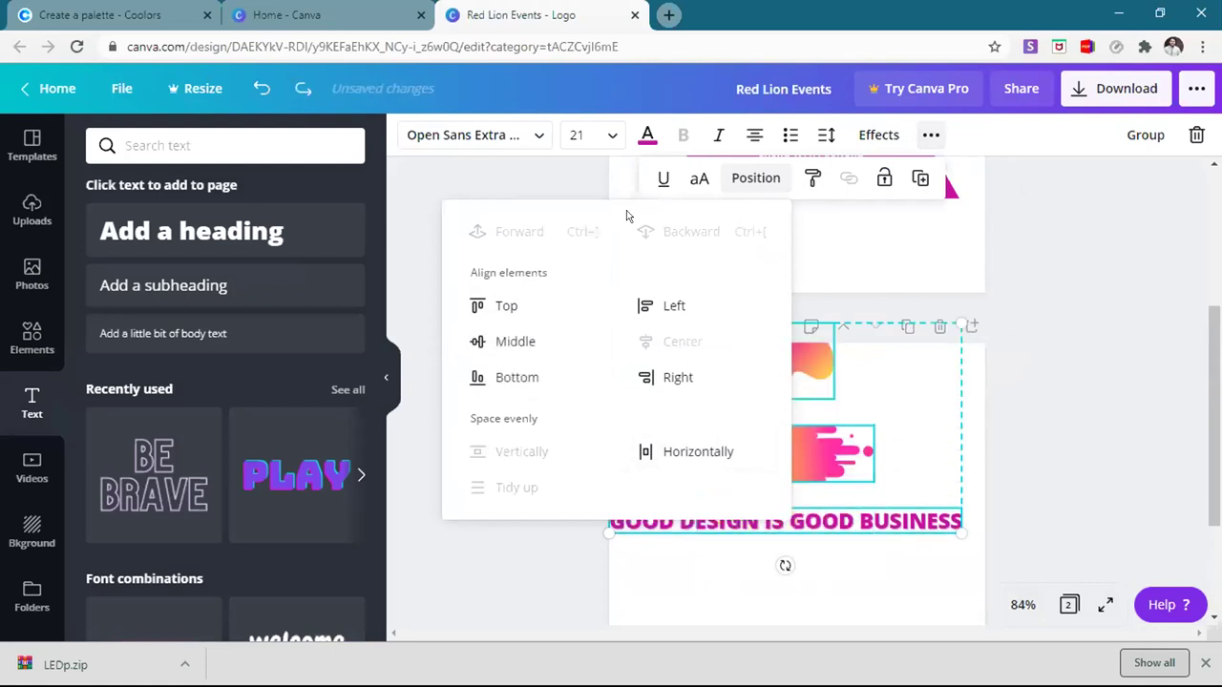
Nudge the blob, streak and heading together slightly lower on page 2.
{"action": "left_click", "coordinate": [871, 282]}
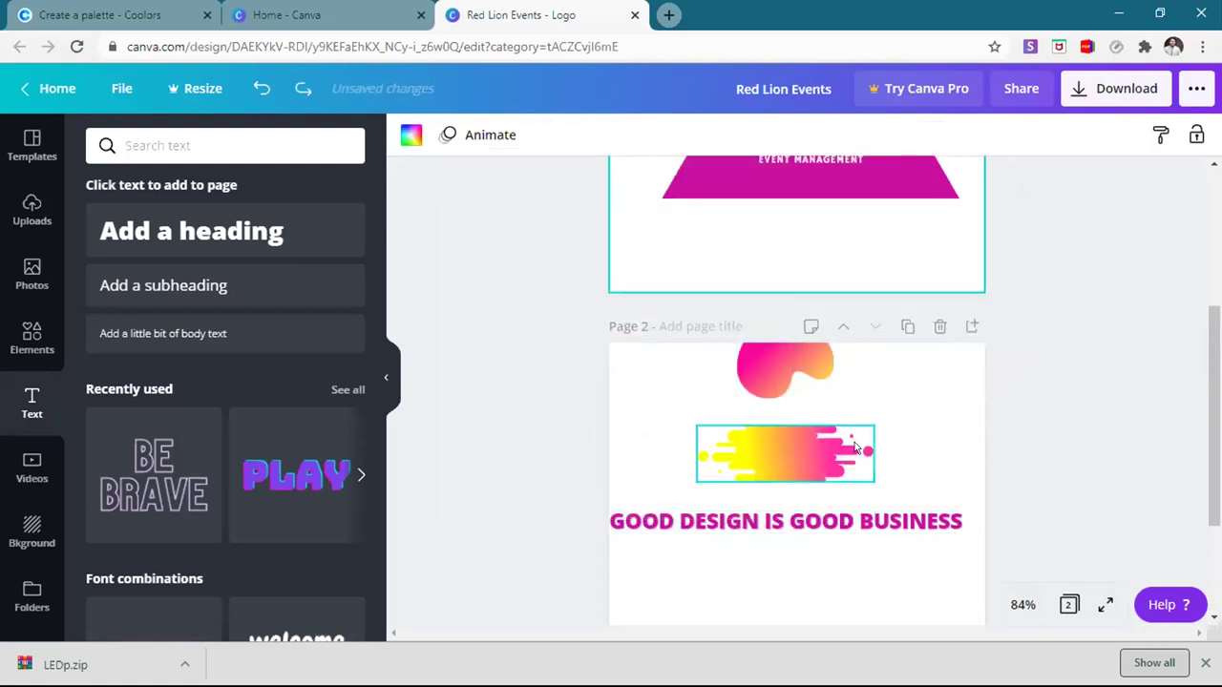
{"action": "scroll", "coordinate": [793, 505], "scroll_direction": "down", "scroll_amount": 2}
{"action": "left_click_drag", "start_coordinate": [793, 466], "coordinate": [843, 231]}
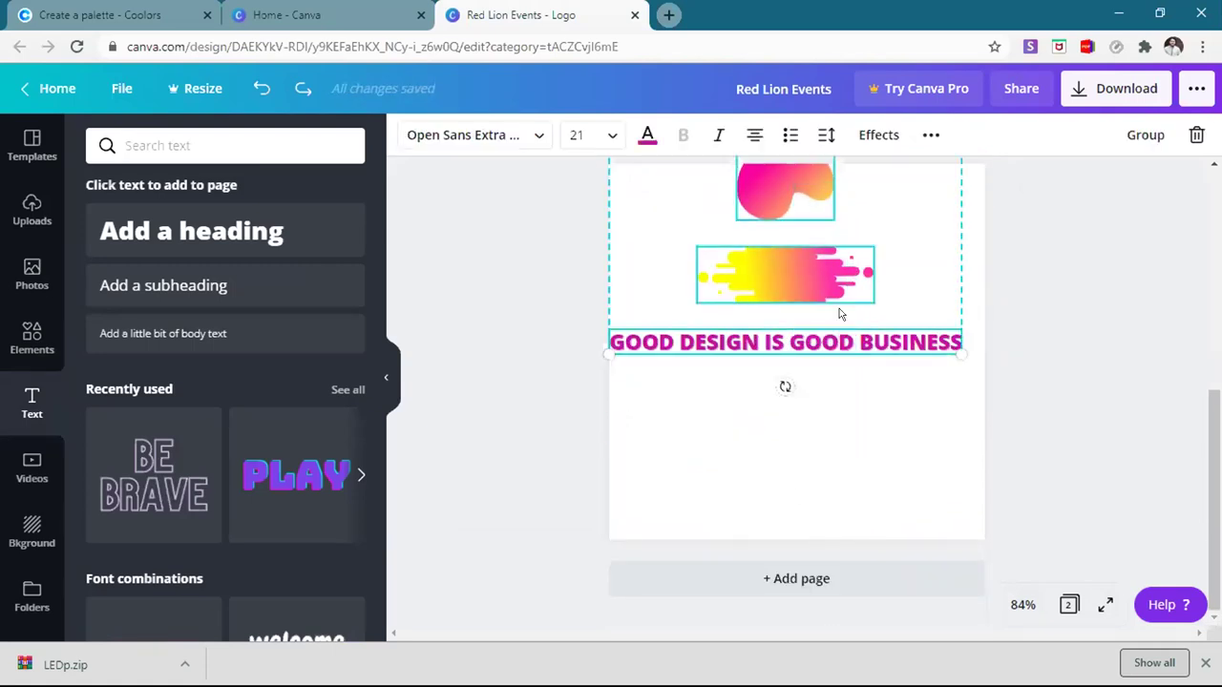
{"action": "key", "text": "shift+Down"}
{"action": "key", "text": "shift+Down"}
{"action": "key", "text": "shift+Down"}
{"action": "key", "text": "shift+Down"}
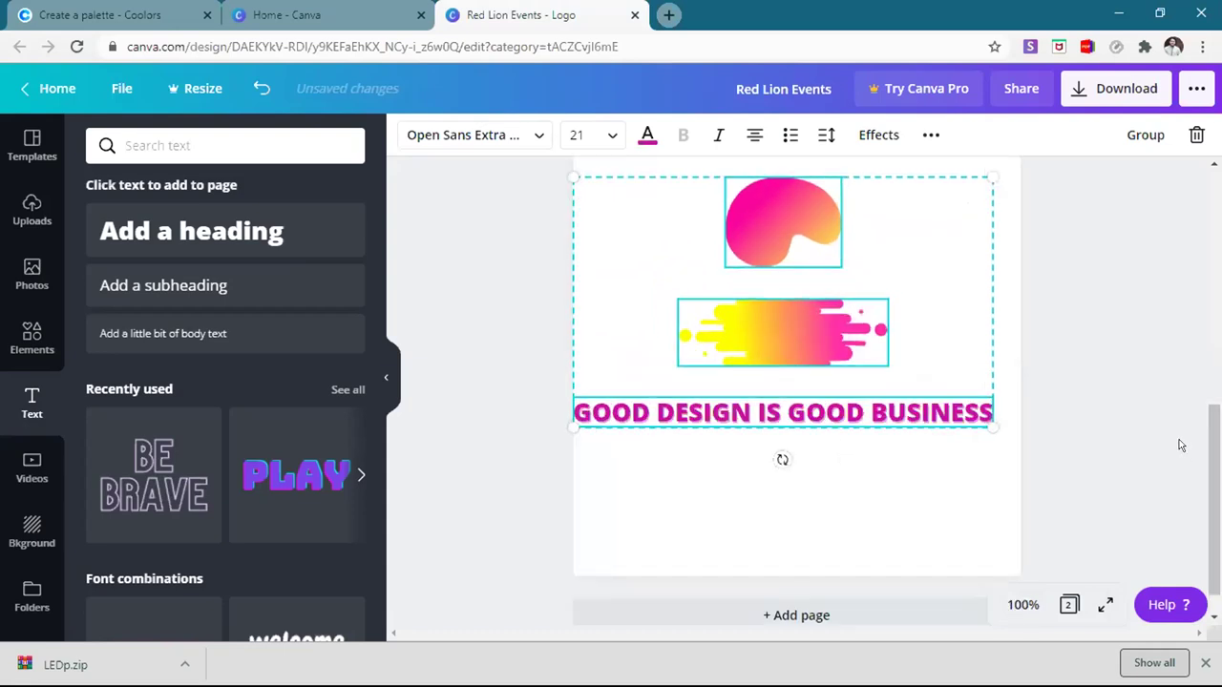
{"action": "left_click", "coordinate": [1072, 385]}
{"action": "scroll", "coordinate": [1007, 449], "scroll_direction": "up", "scroll_amount": 3}
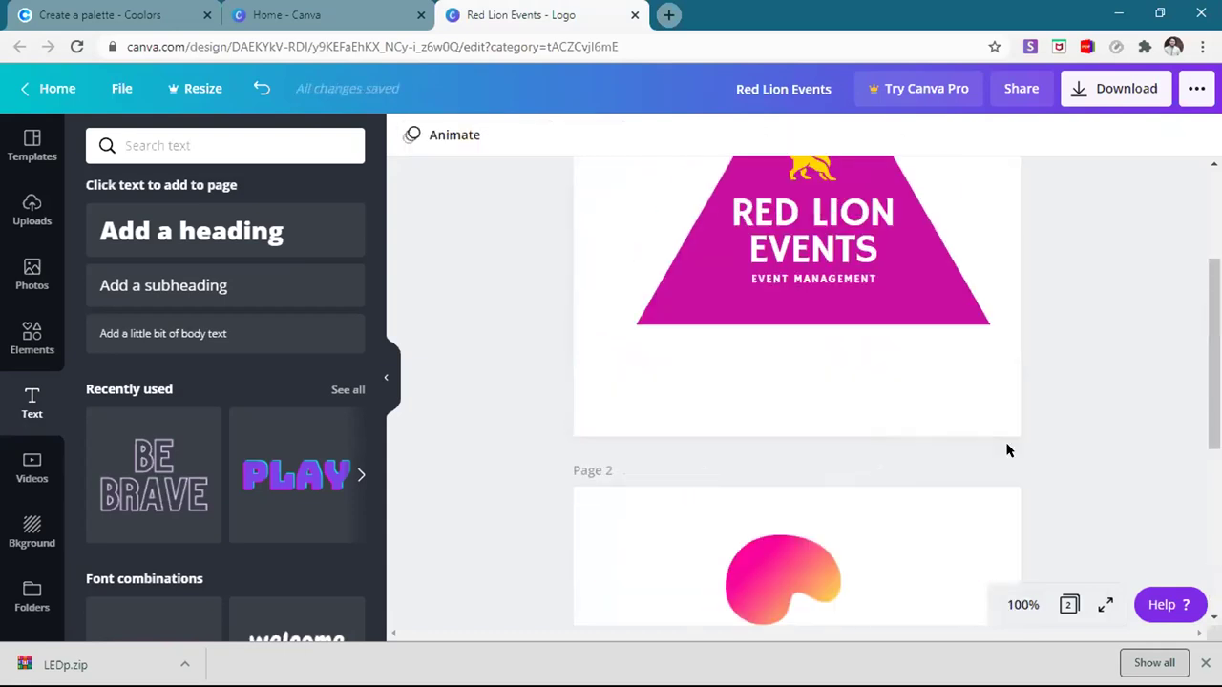
{"action": "scroll", "coordinate": [922, 494], "scroll_direction": "down", "scroll_amount": 4}
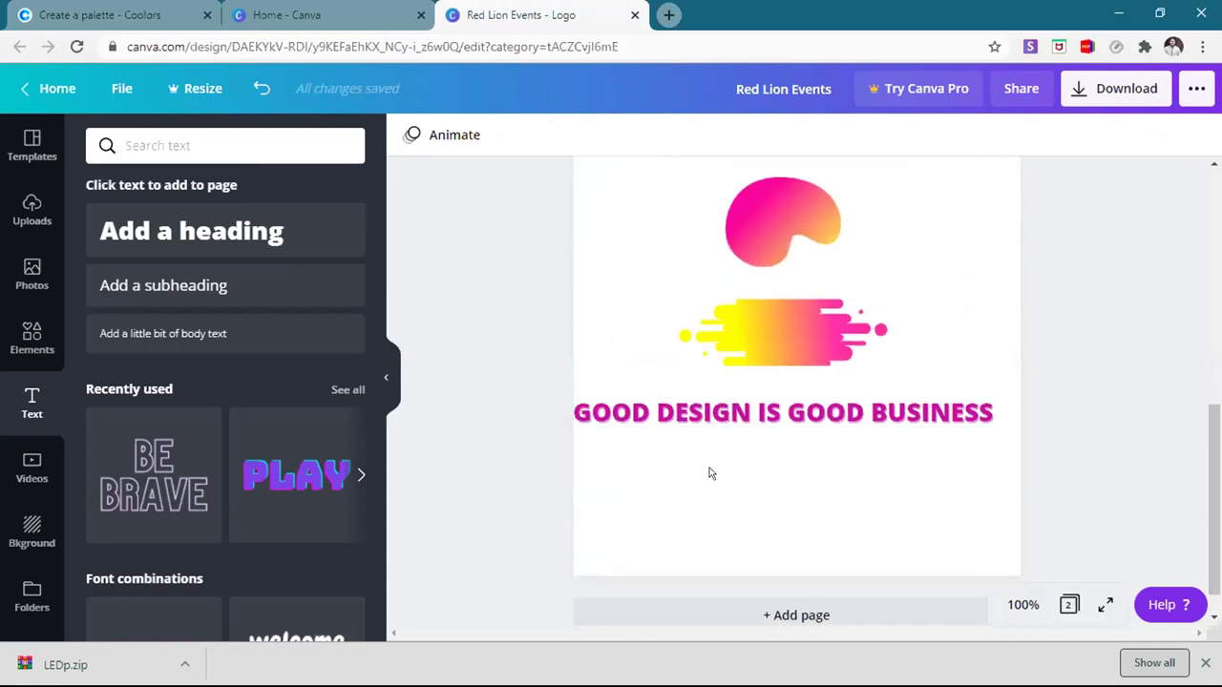
{"action": "scroll", "coordinate": [706, 474], "scroll_direction": "down", "scroll_amount": 1}
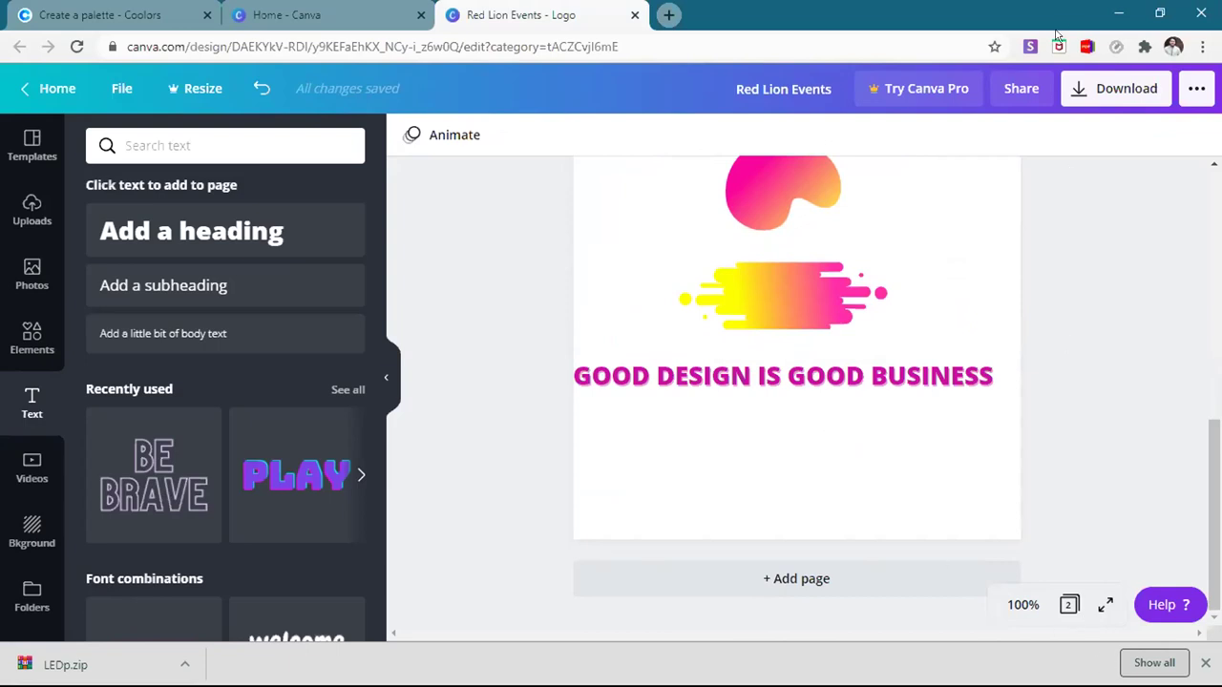
{"action": "left_click", "coordinate": [1160, 14]}
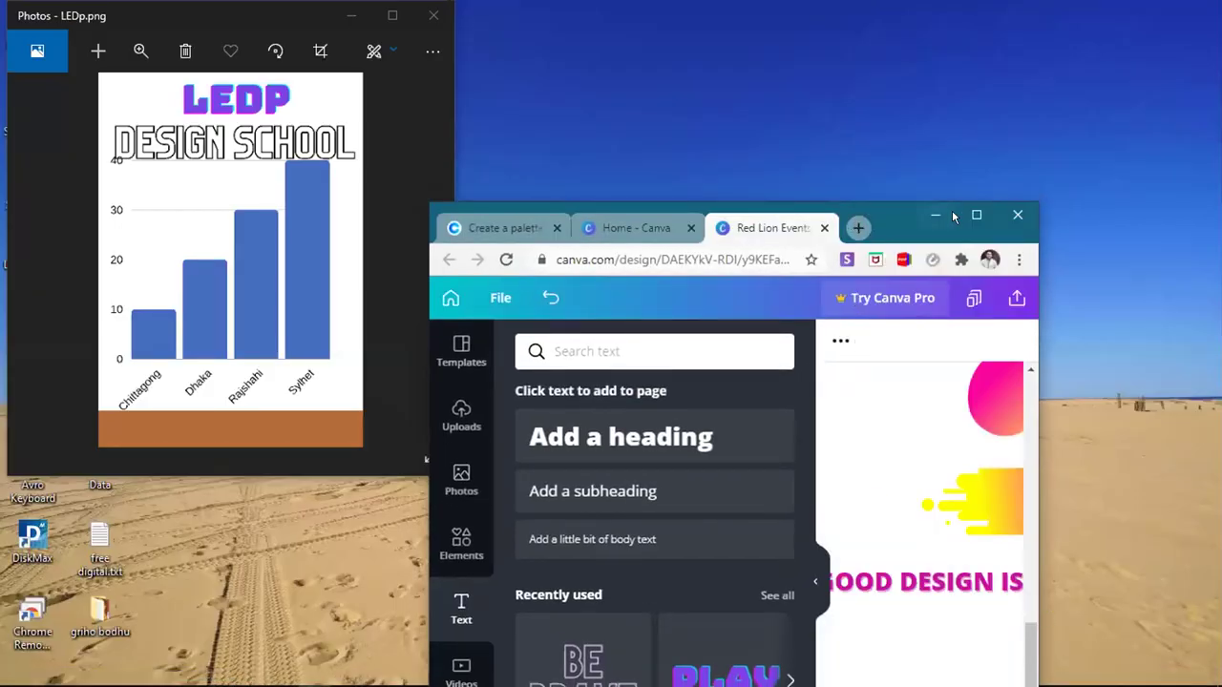
{"action": "left_click", "coordinate": [962, 217]}
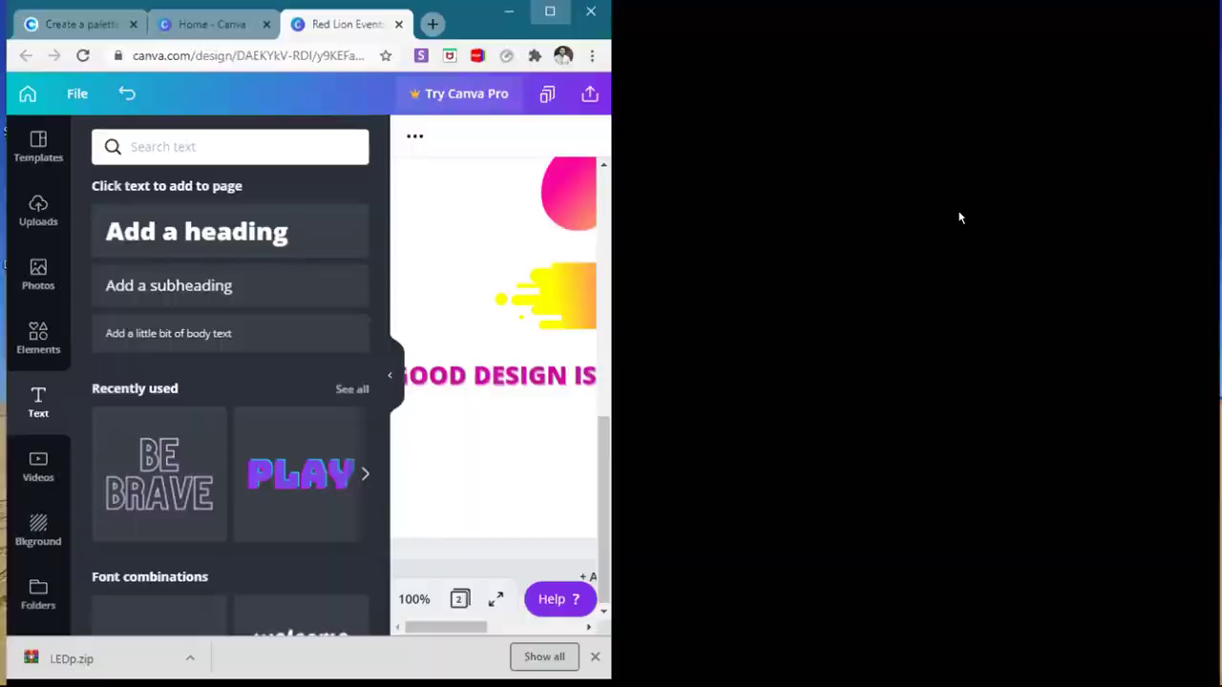
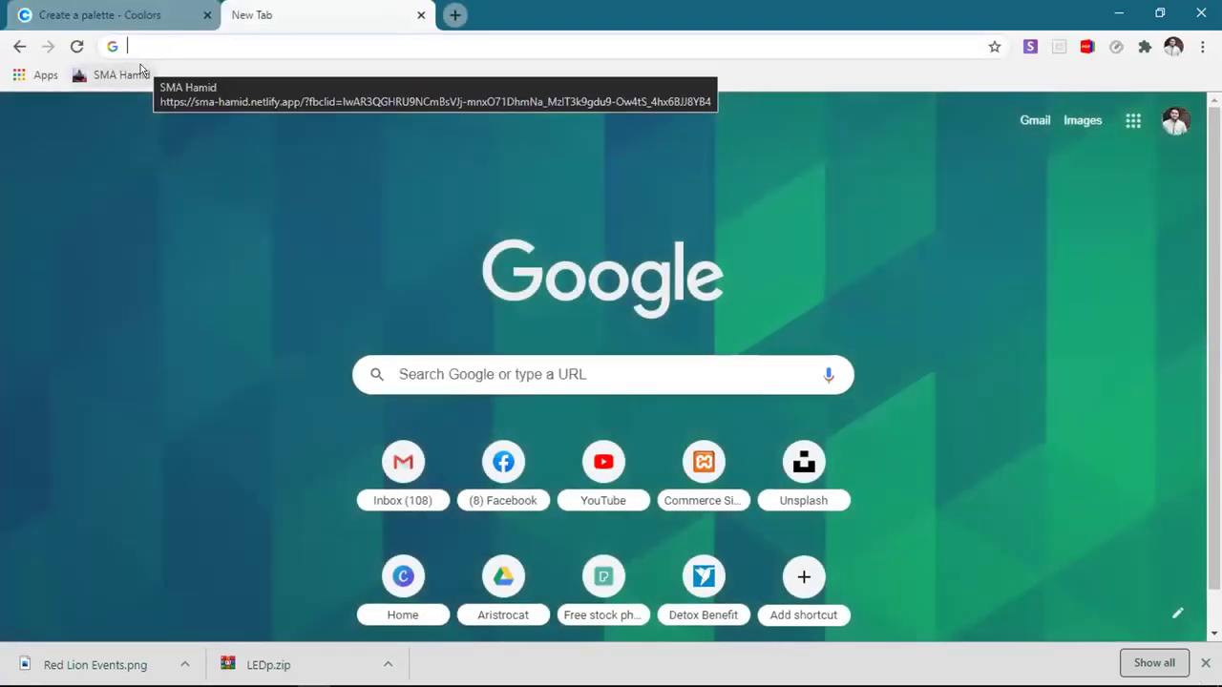
Load canva.com in the new tab, skim the home page's recent designs, then switch to Word.
{"action": "type", "text": "c"}
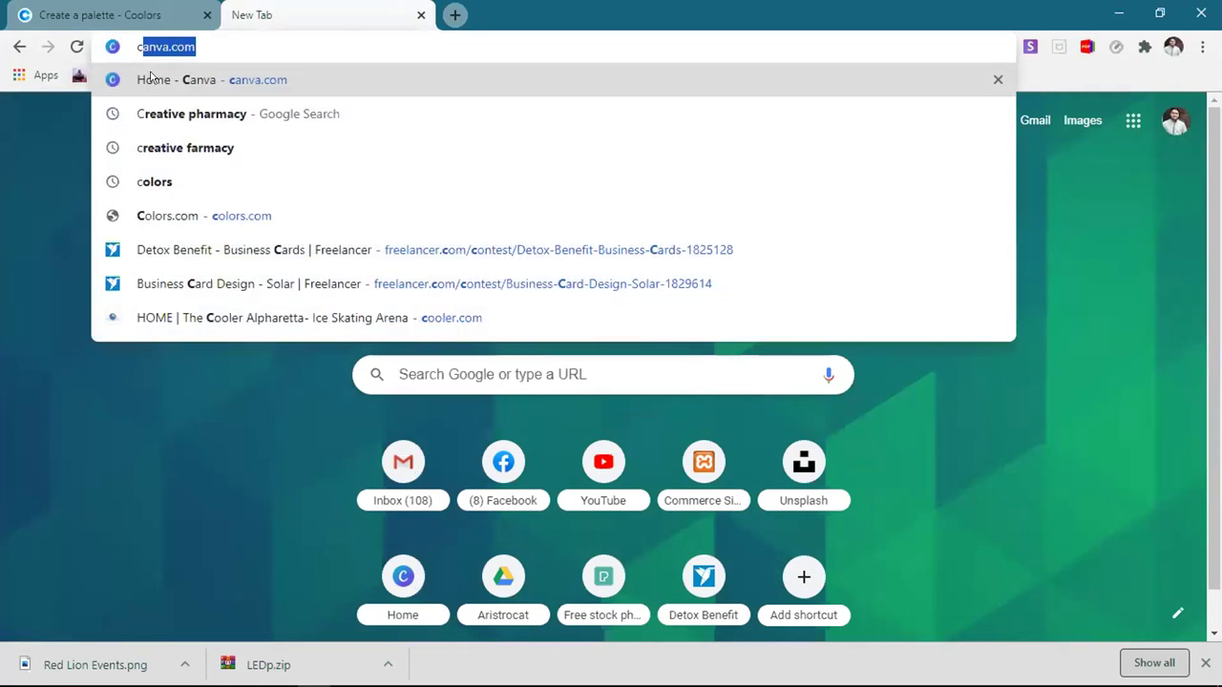
{"action": "key", "text": "Return"}
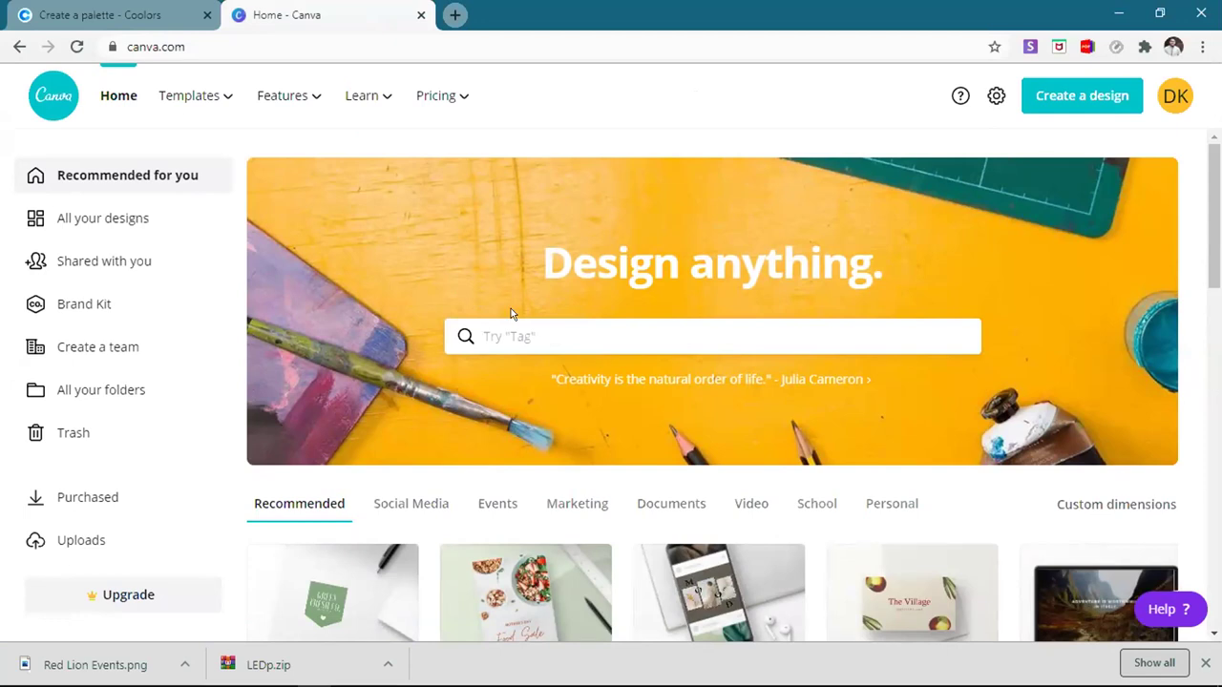
{"action": "scroll", "coordinate": [851, 310], "scroll_direction": "down", "scroll_amount": 5}
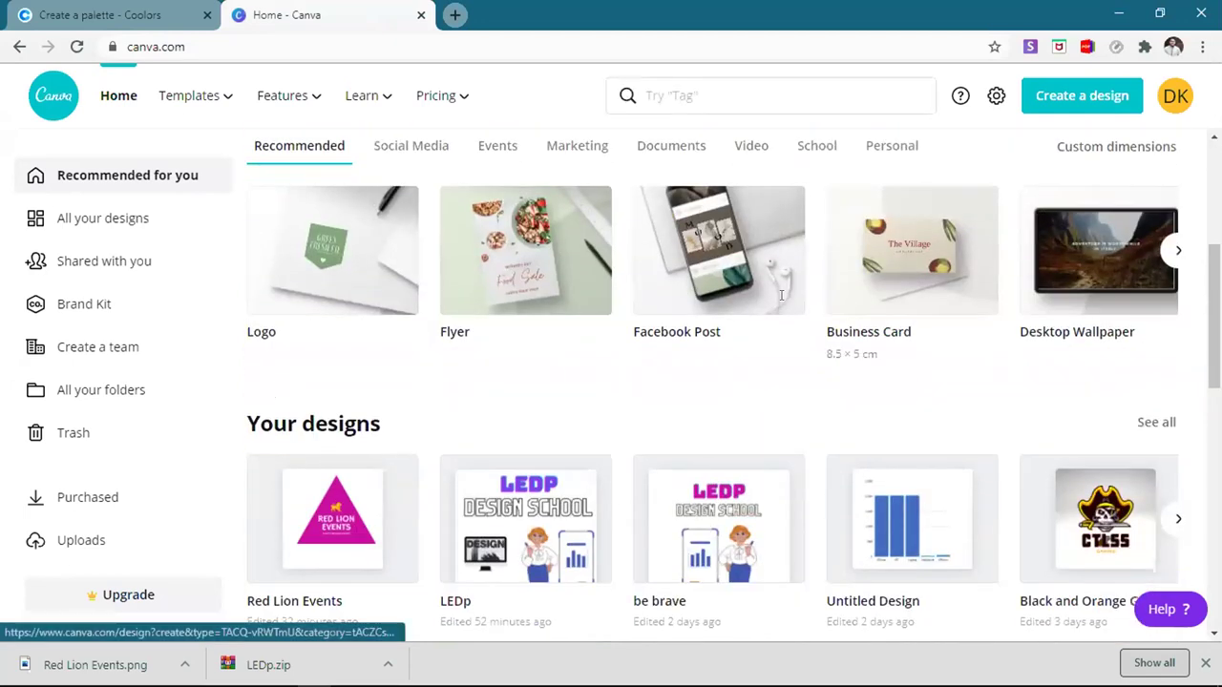
{"action": "scroll", "coordinate": [781, 296], "scroll_direction": "up", "scroll_amount": 5}
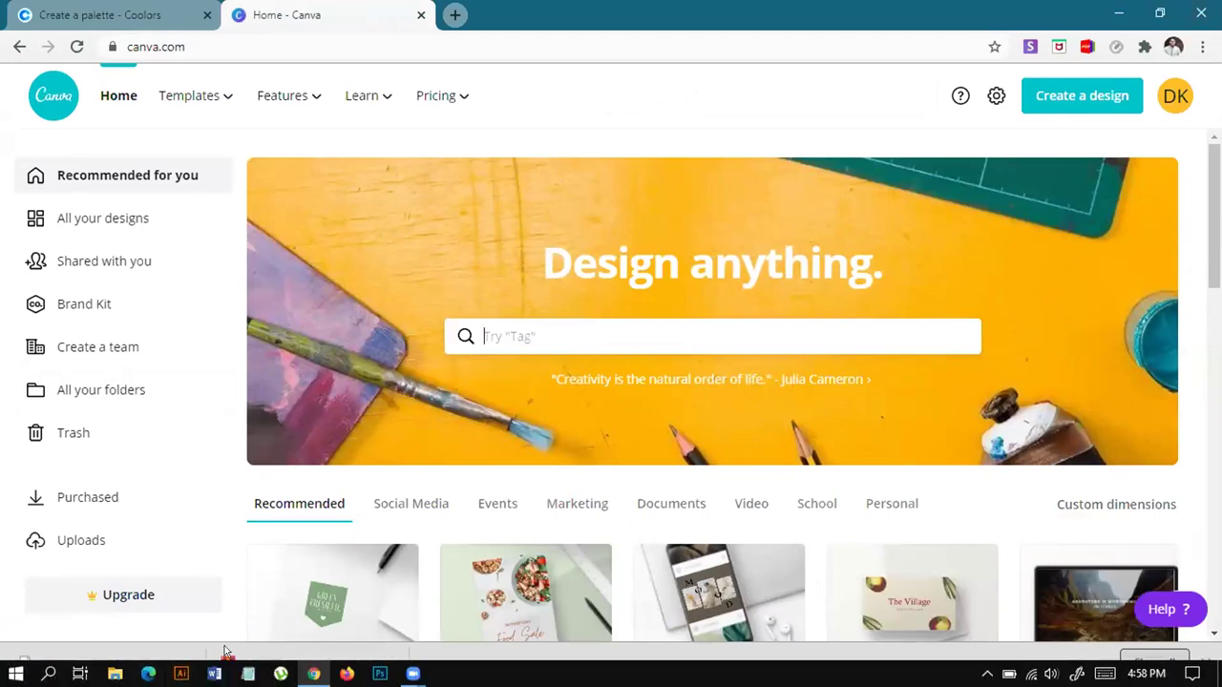
{"action": "left_click", "coordinate": [216, 672]}
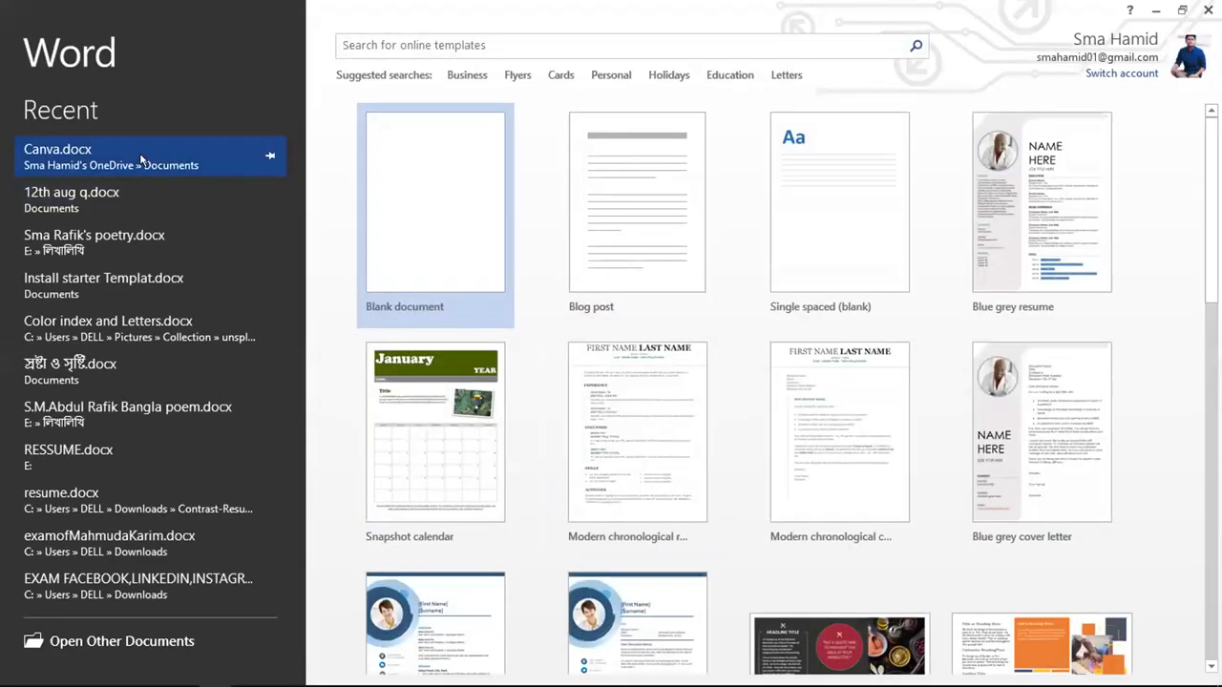
In Canva.docx, strike through Shapes, Digital Shapes and '#Background : solid & Templates :', then minimize Word.
{"action": "left_click", "coordinate": [140, 161]}
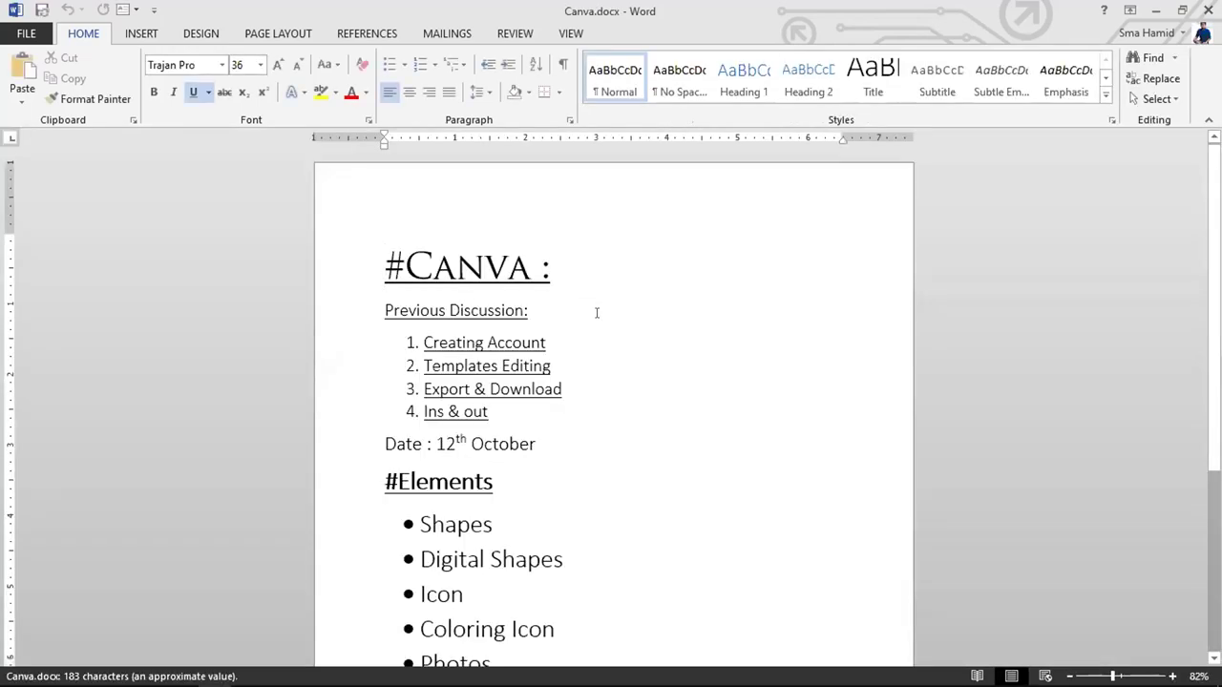
{"action": "scroll", "coordinate": [595, 311], "scroll_direction": "down", "scroll_amount": 3}
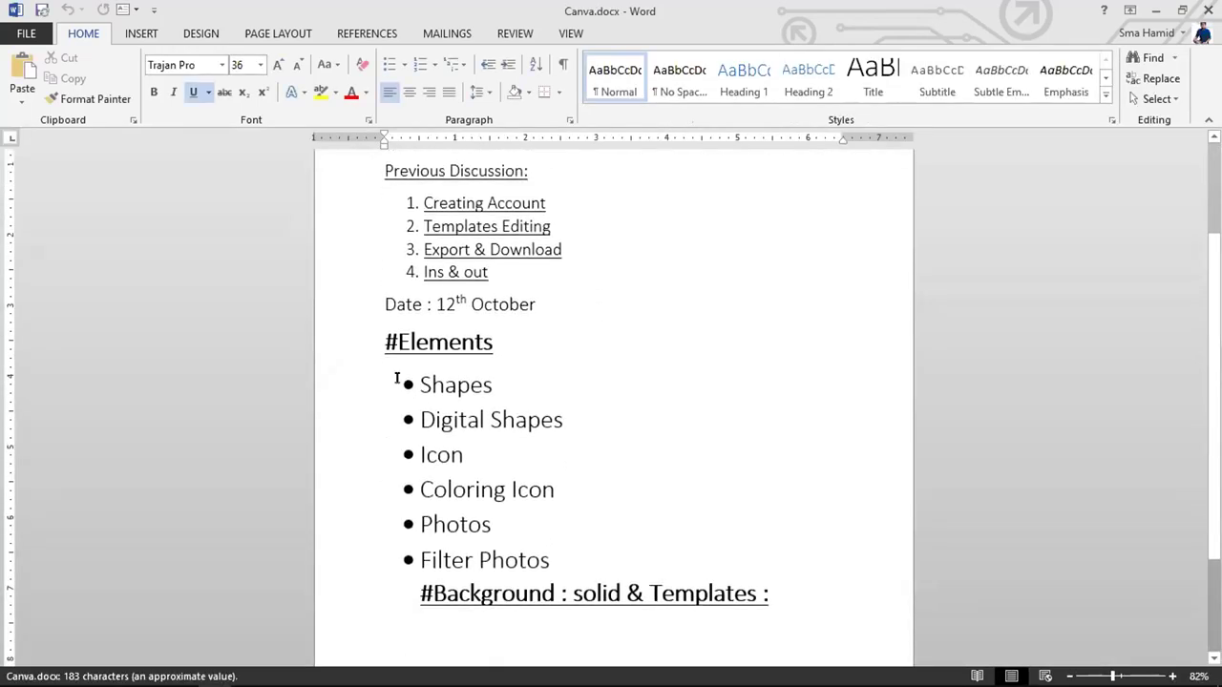
{"action": "left_click_drag", "start_coordinate": [428, 382], "coordinate": [506, 386]}
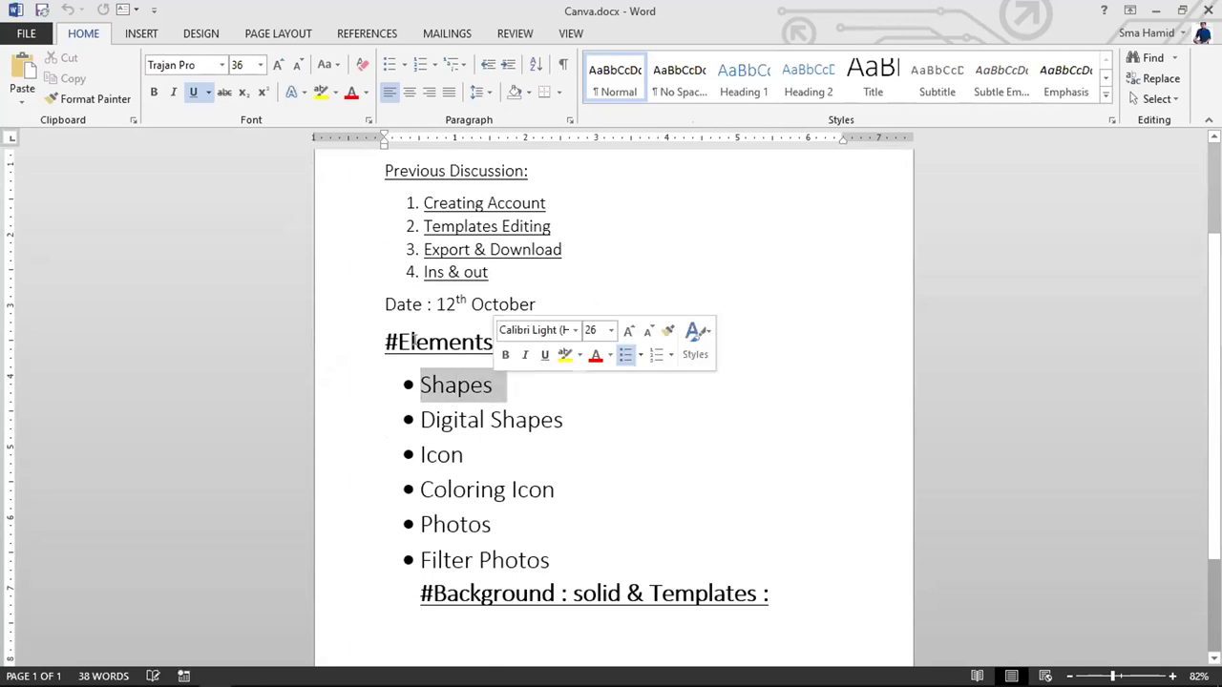
{"action": "left_click", "coordinate": [224, 91]}
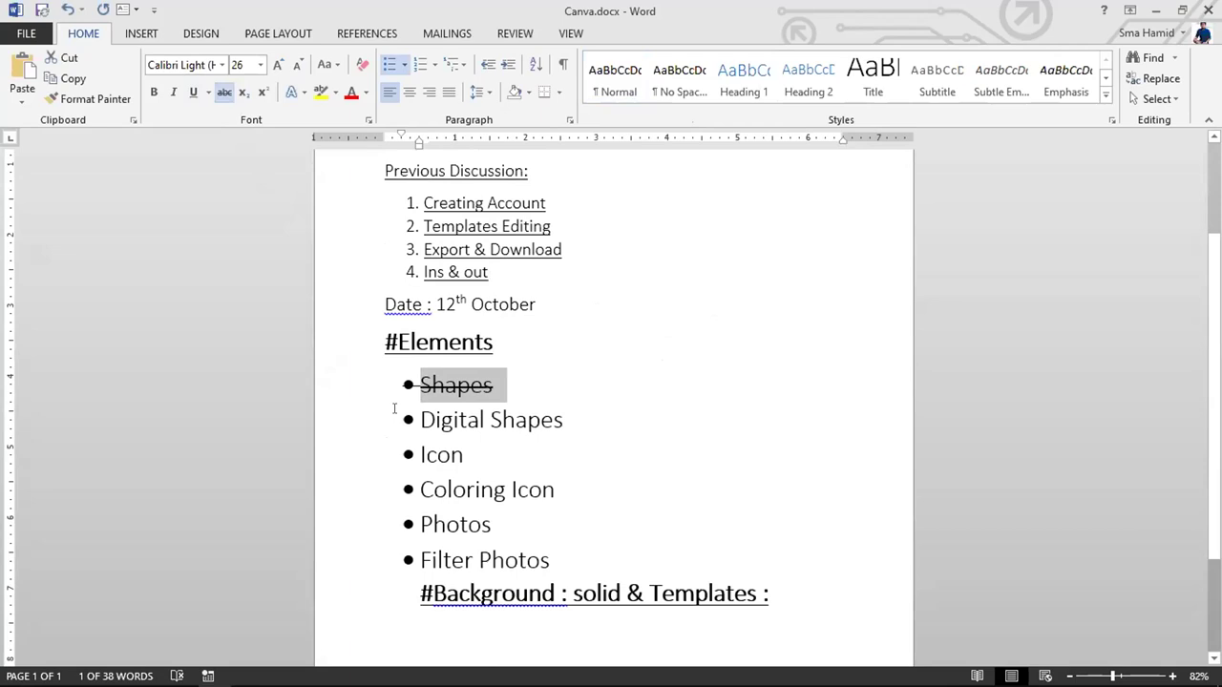
{"action": "left_click_drag", "start_coordinate": [420, 421], "coordinate": [577, 421]}
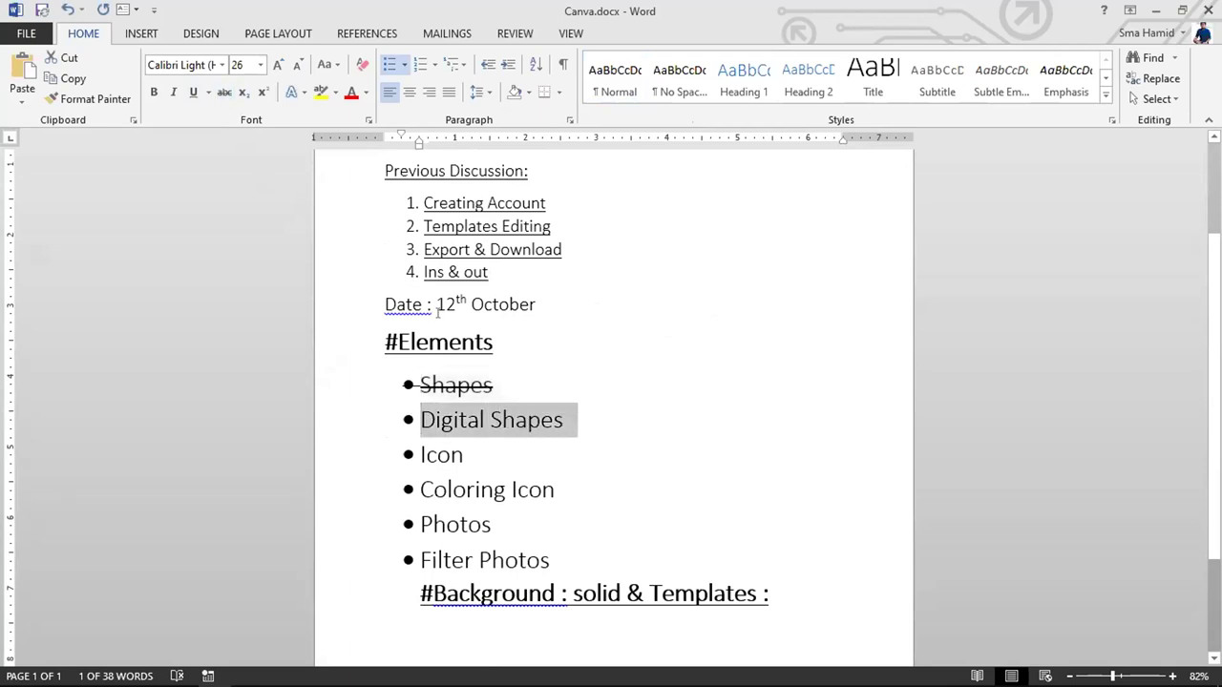
{"action": "left_click", "coordinate": [224, 92]}
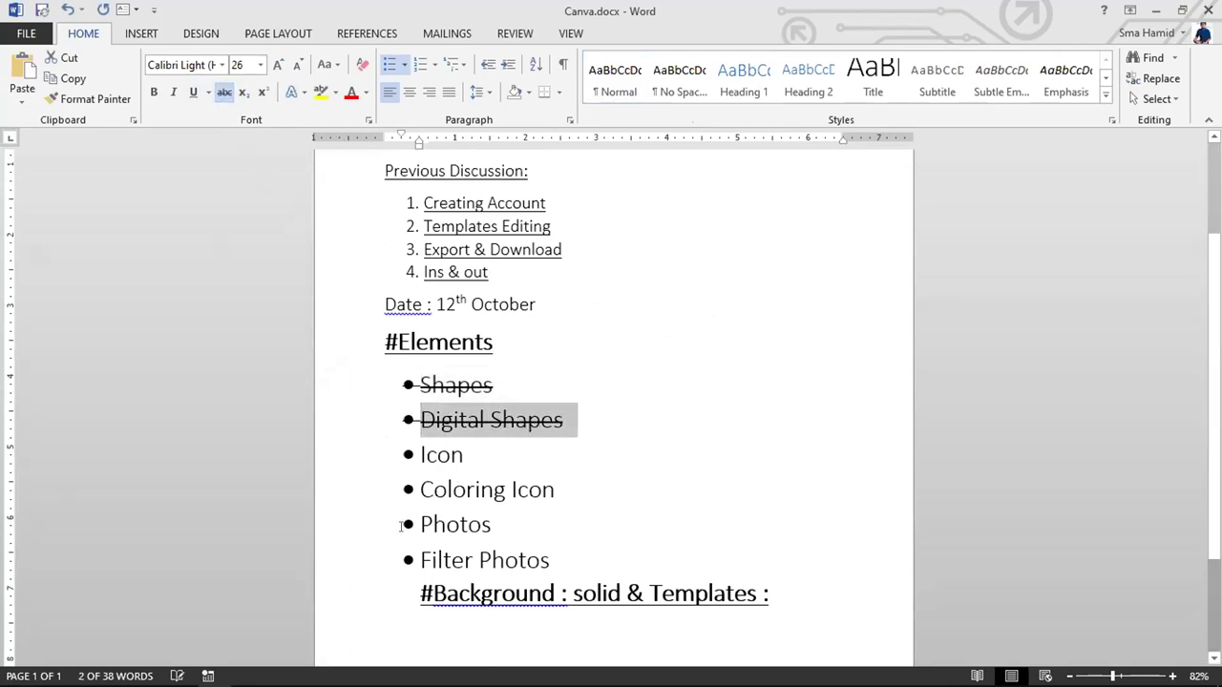
{"action": "left_click_drag", "start_coordinate": [420, 594], "coordinate": [768, 594]}
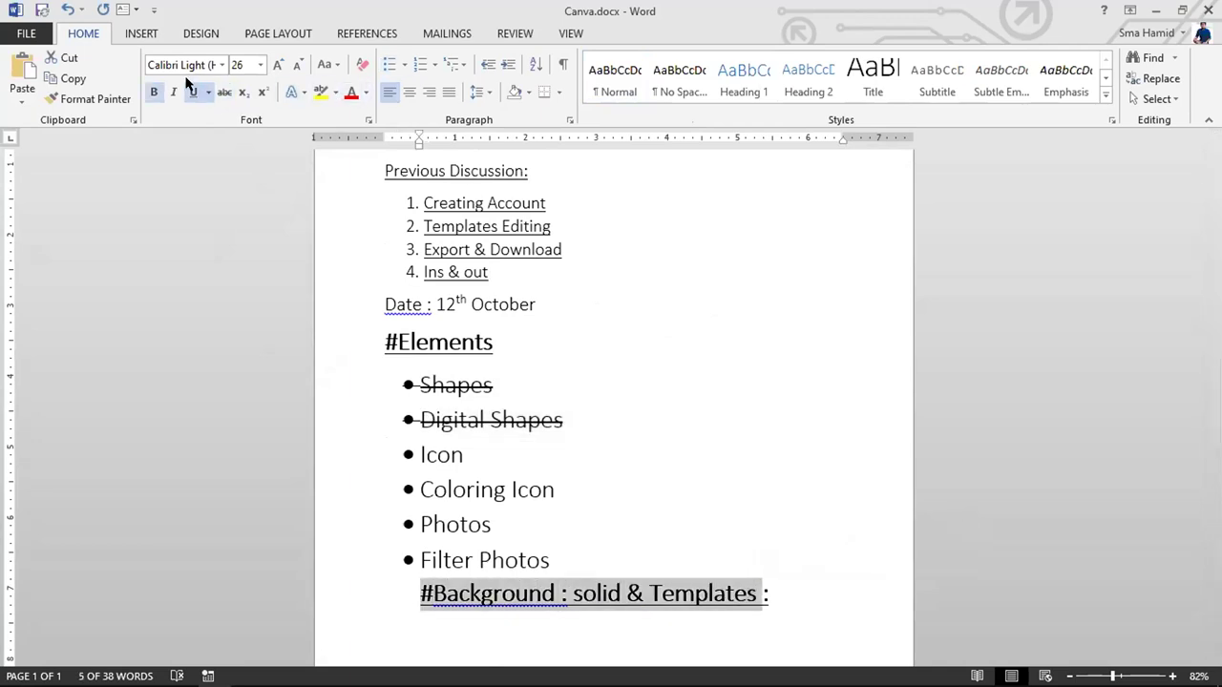
{"action": "left_click", "coordinate": [225, 92]}
{"action": "left_click", "coordinate": [796, 412]}
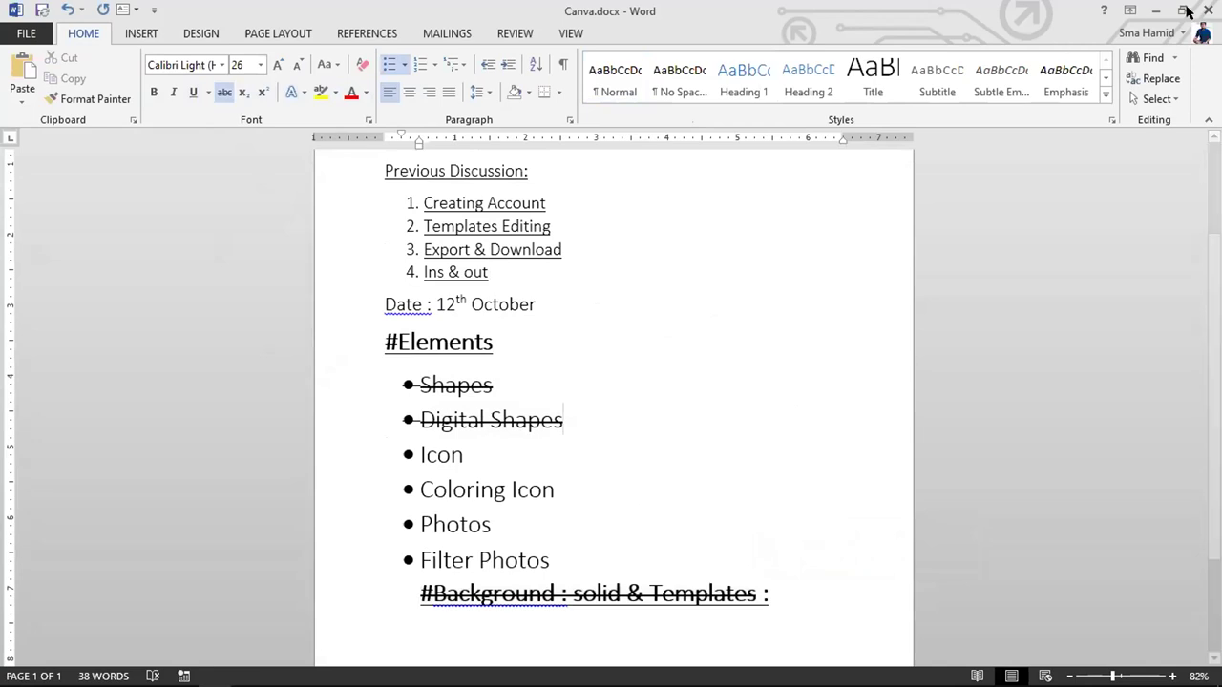
{"action": "left_click", "coordinate": [1154, 9]}
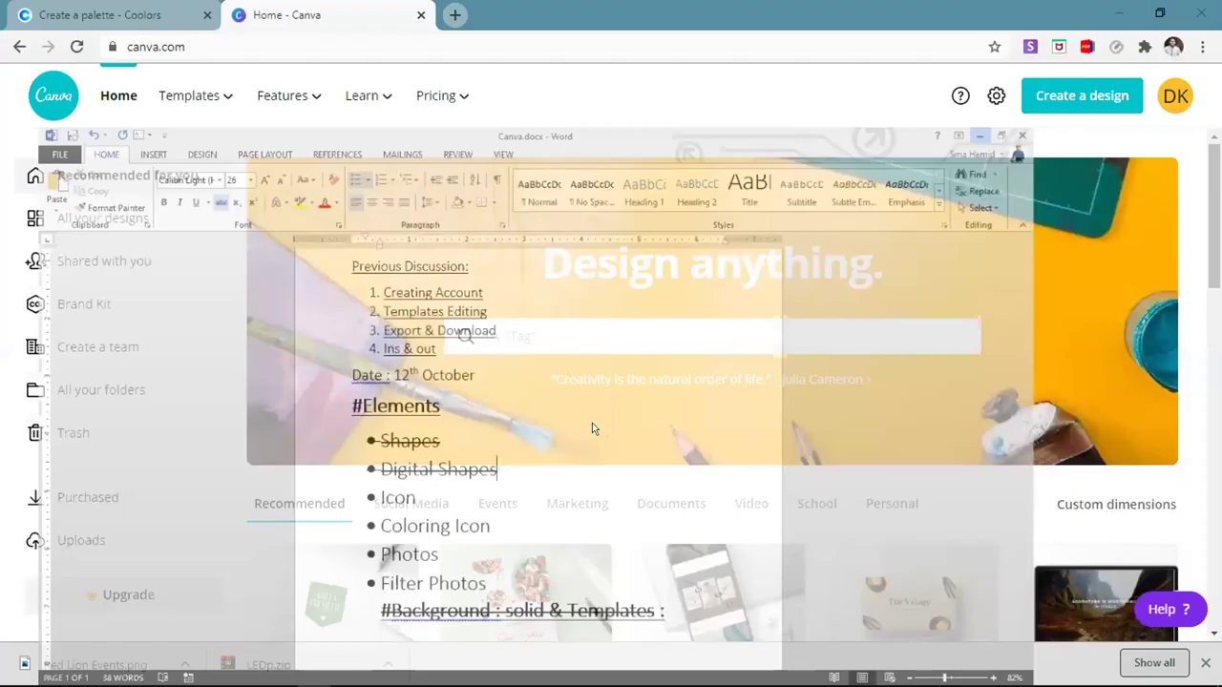
Start a new Facebook Post design from the Create a design list.
{"action": "left_click", "coordinate": [1108, 99]}
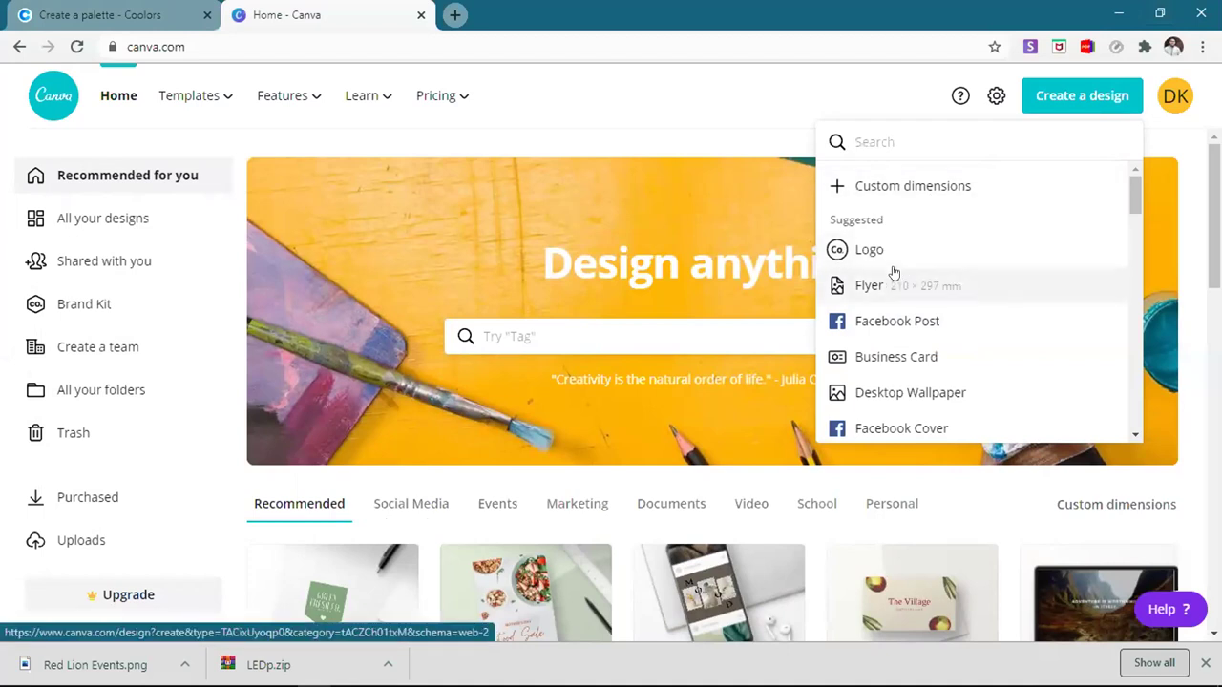
{"action": "left_click", "coordinate": [911, 321]}
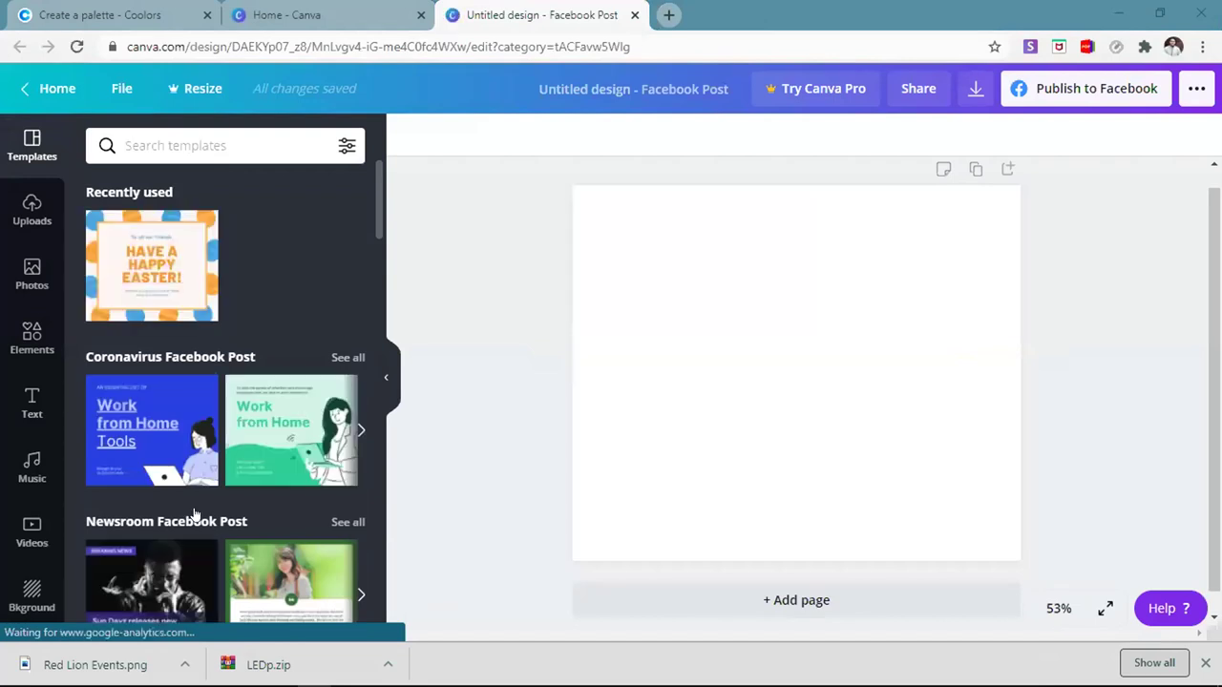
Open the Photos library and scroll through the trending stock photos.
{"action": "scroll", "coordinate": [172, 485], "scroll_direction": "down", "scroll_amount": 5}
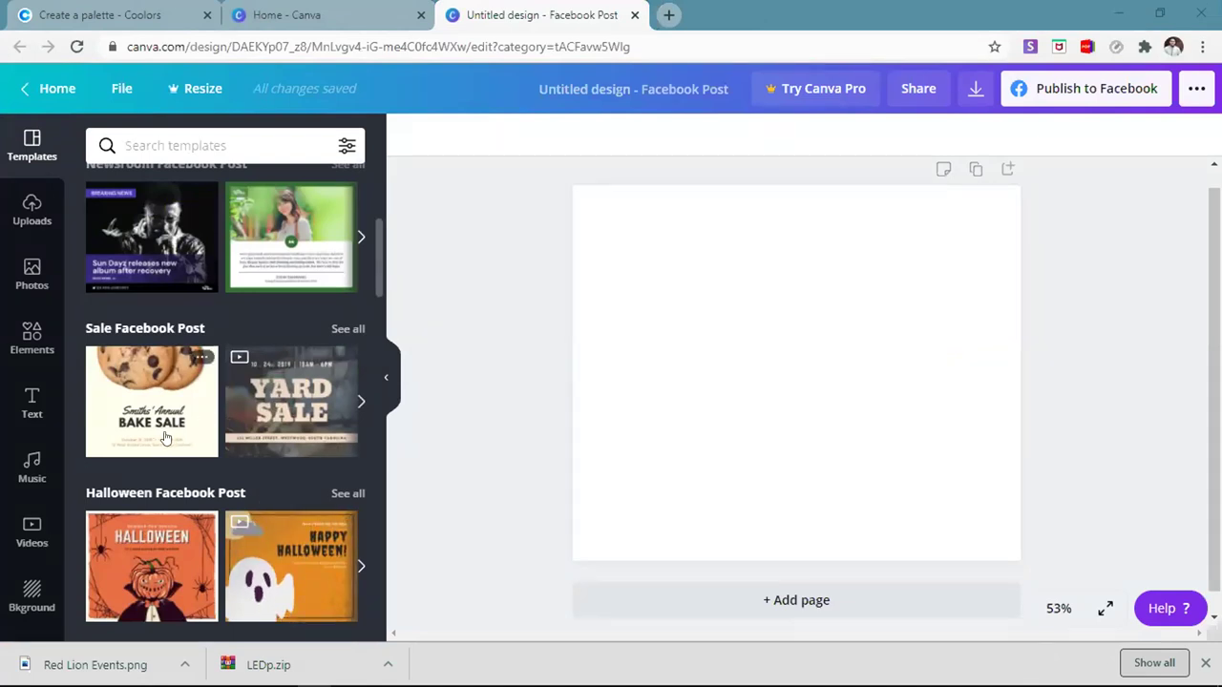
{"action": "left_click", "coordinate": [27, 277]}
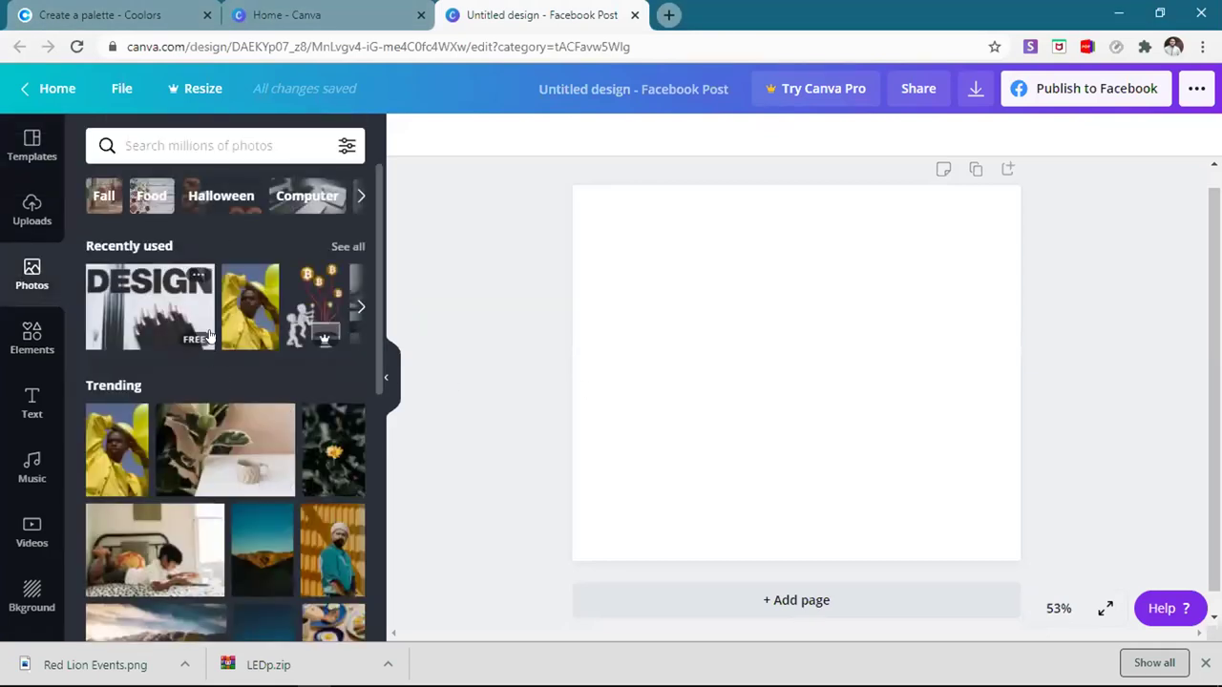
{"action": "left_click", "coordinate": [184, 143]}
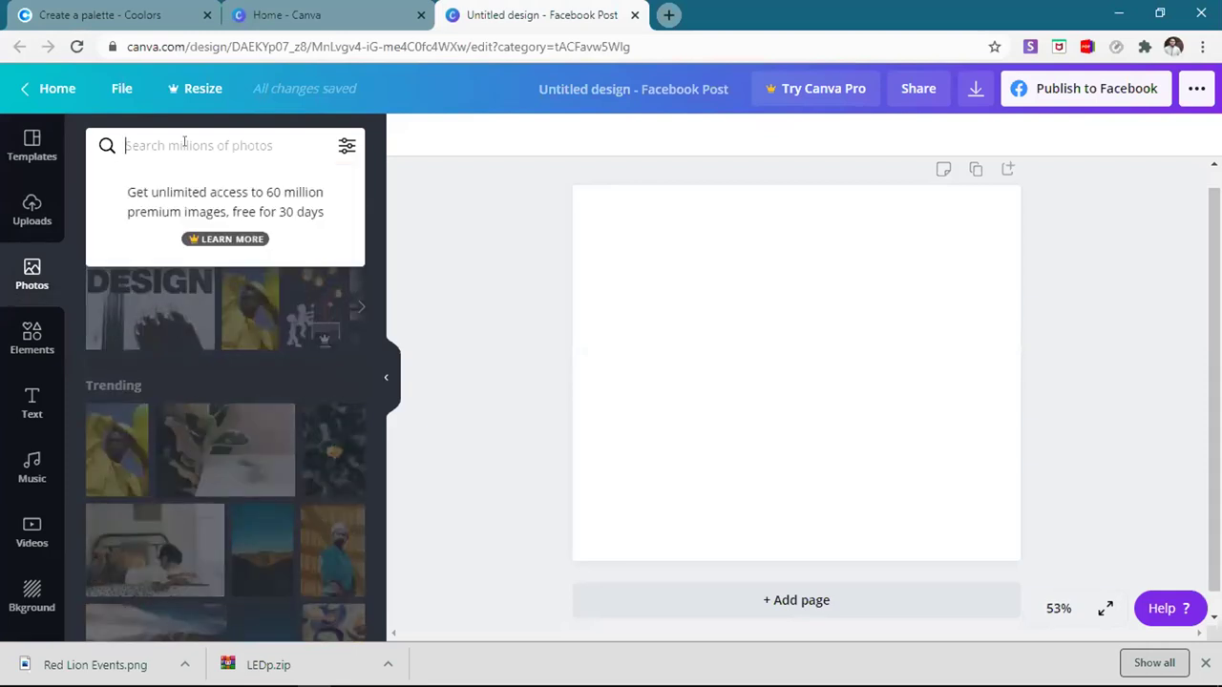
{"action": "left_click", "coordinate": [538, 299]}
{"action": "scroll", "coordinate": [178, 456], "scroll_direction": "down", "scroll_amount": 8}
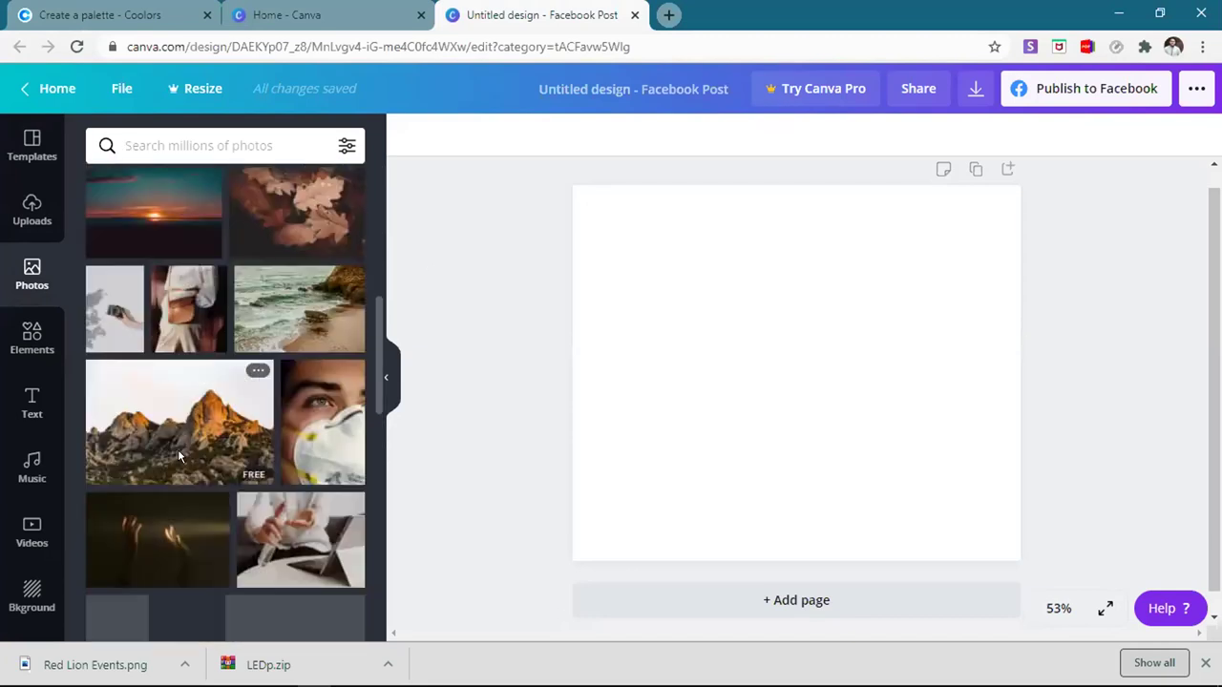
{"action": "scroll", "coordinate": [178, 456], "scroll_direction": "down", "scroll_amount": 6}
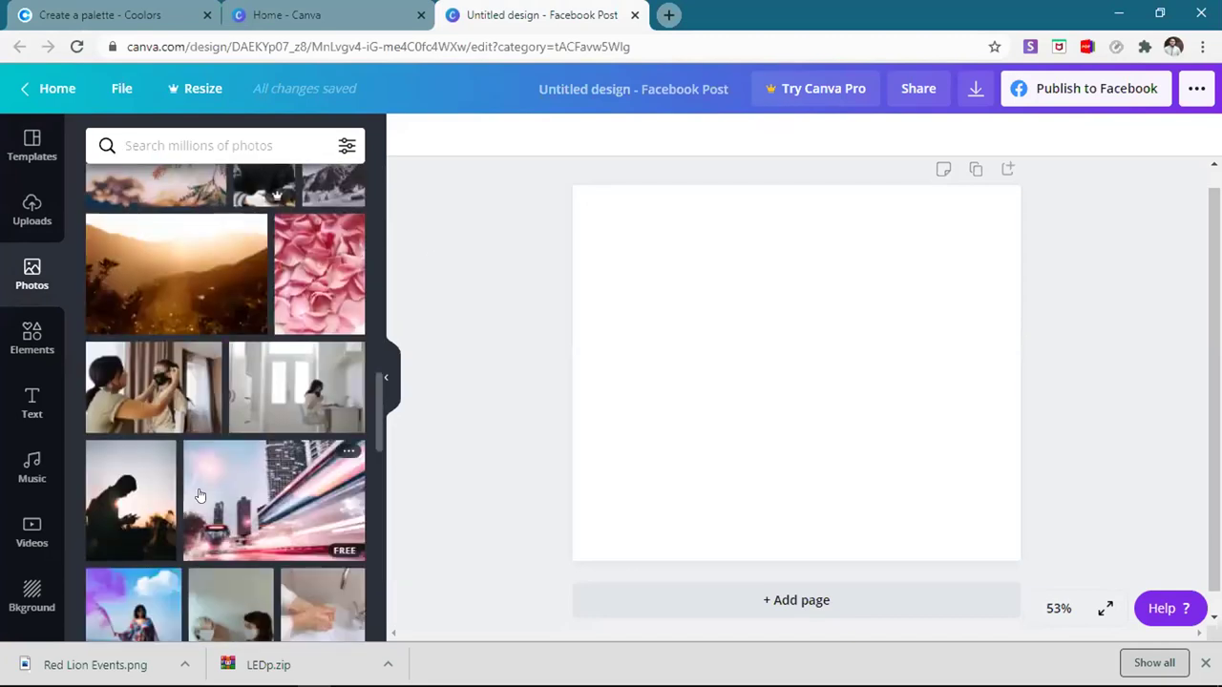
{"action": "scroll", "coordinate": [199, 495], "scroll_direction": "down", "scroll_amount": 4}
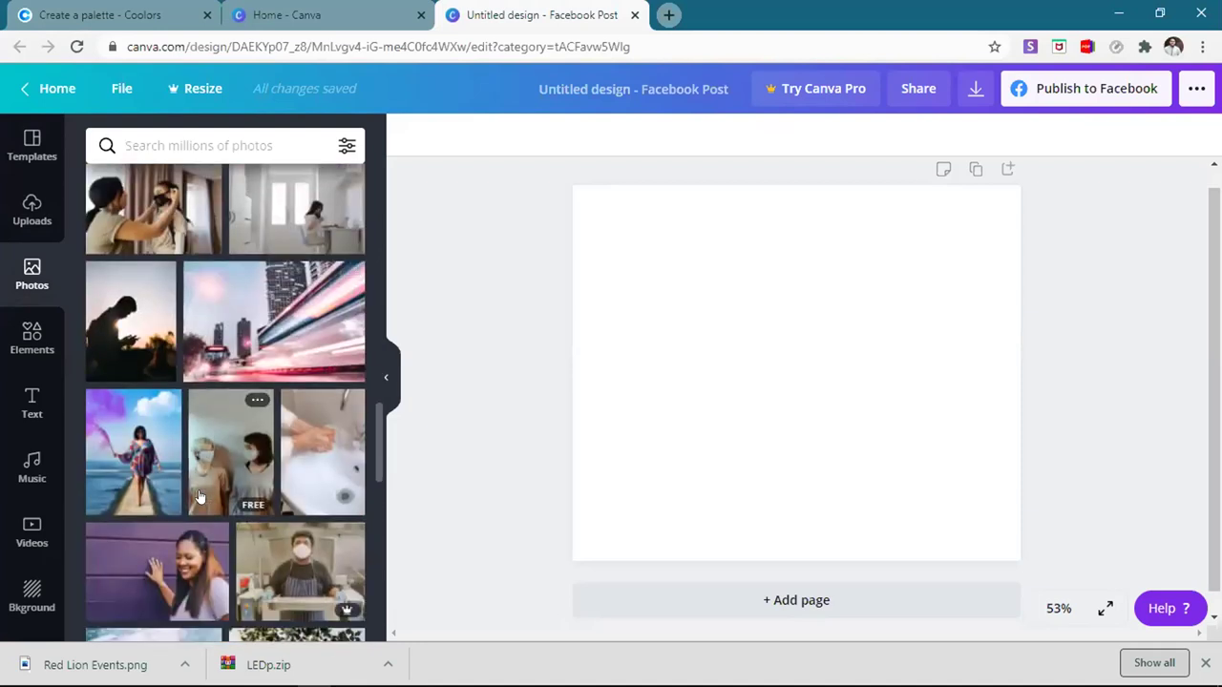
Place the woman-with-purple-smoke pier photo on the page and enlarge it to fill the height.
{"action": "left_click_drag", "start_coordinate": [139, 441], "coordinate": [754, 328]}
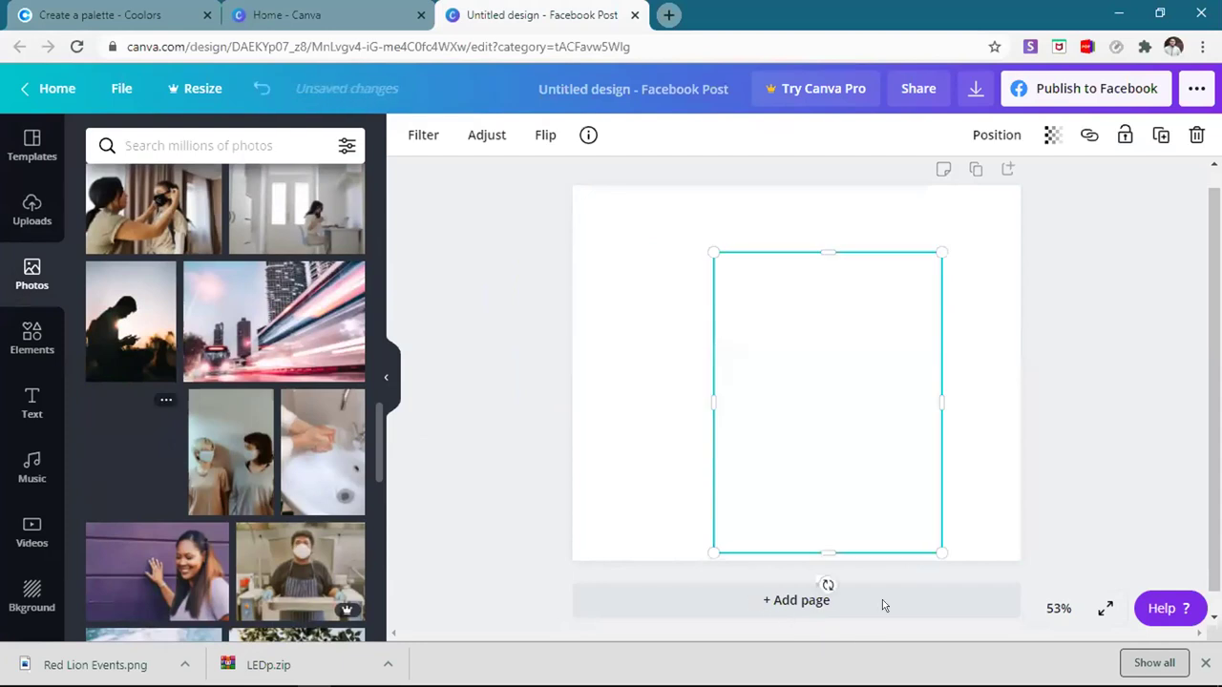
{"action": "left_click_drag", "start_coordinate": [829, 486], "coordinate": [682, 400]}
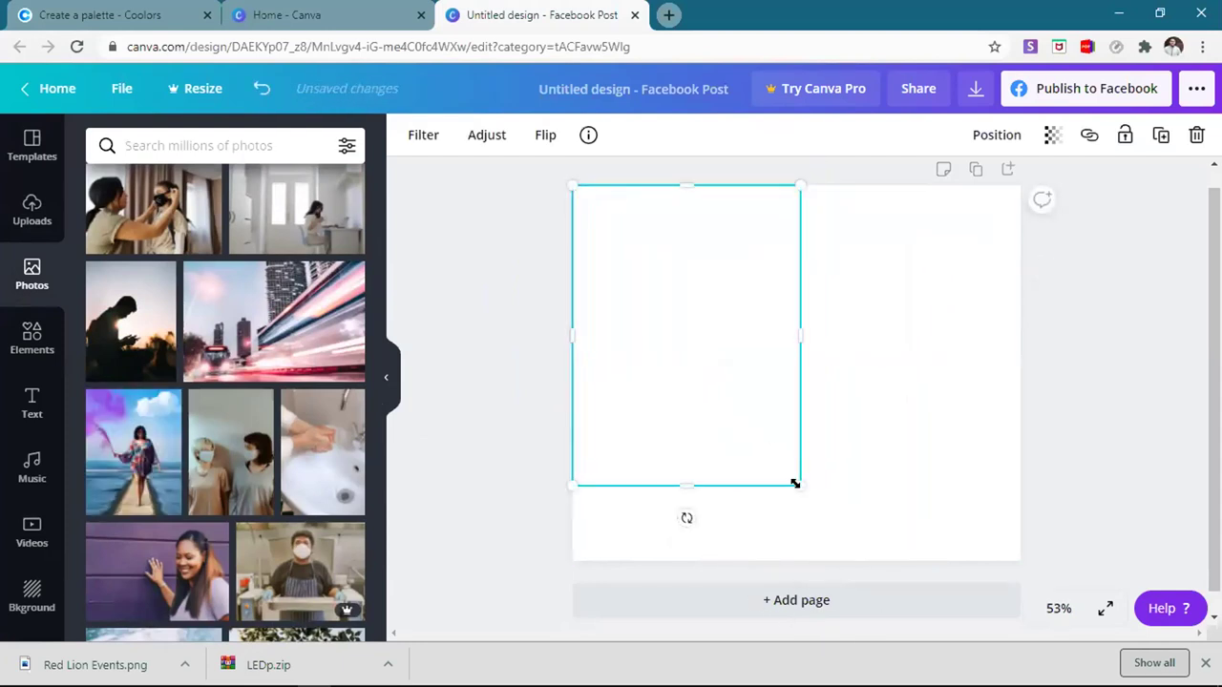
{"action": "left_click_drag", "start_coordinate": [795, 484], "coordinate": [907, 552]}
{"action": "left_click_drag", "start_coordinate": [773, 456], "coordinate": [848, 417]}
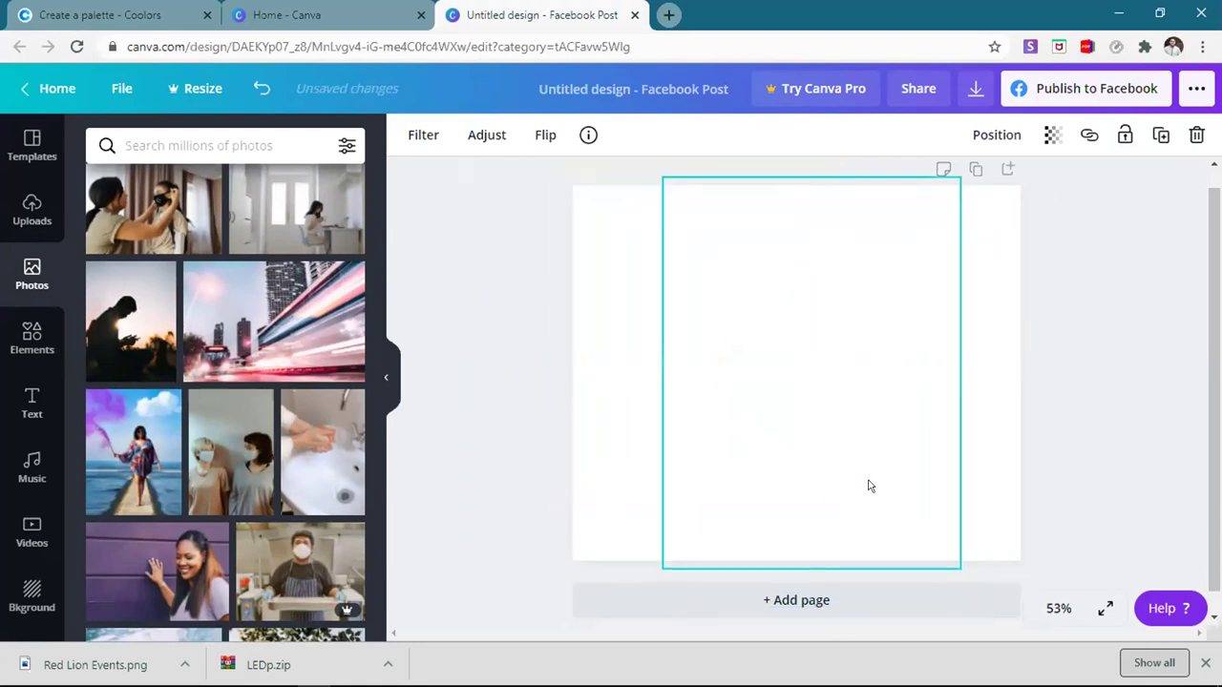
{"action": "left_click", "coordinate": [1012, 401]}
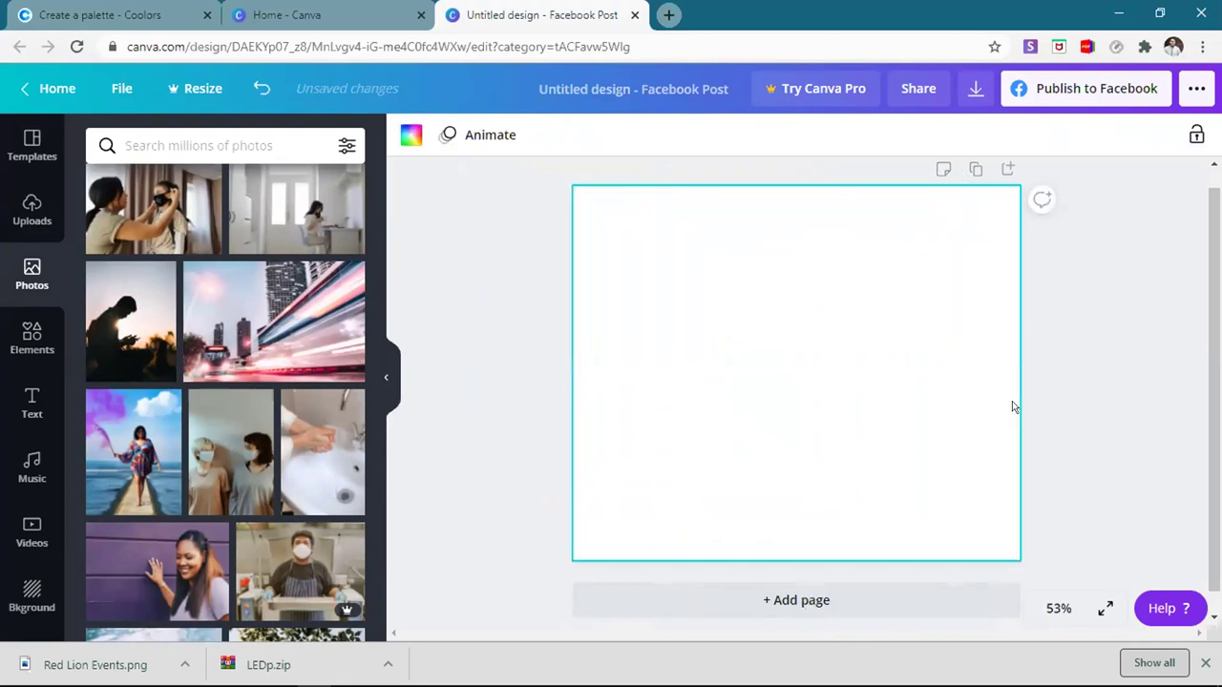
{"action": "left_click", "coordinate": [814, 399]}
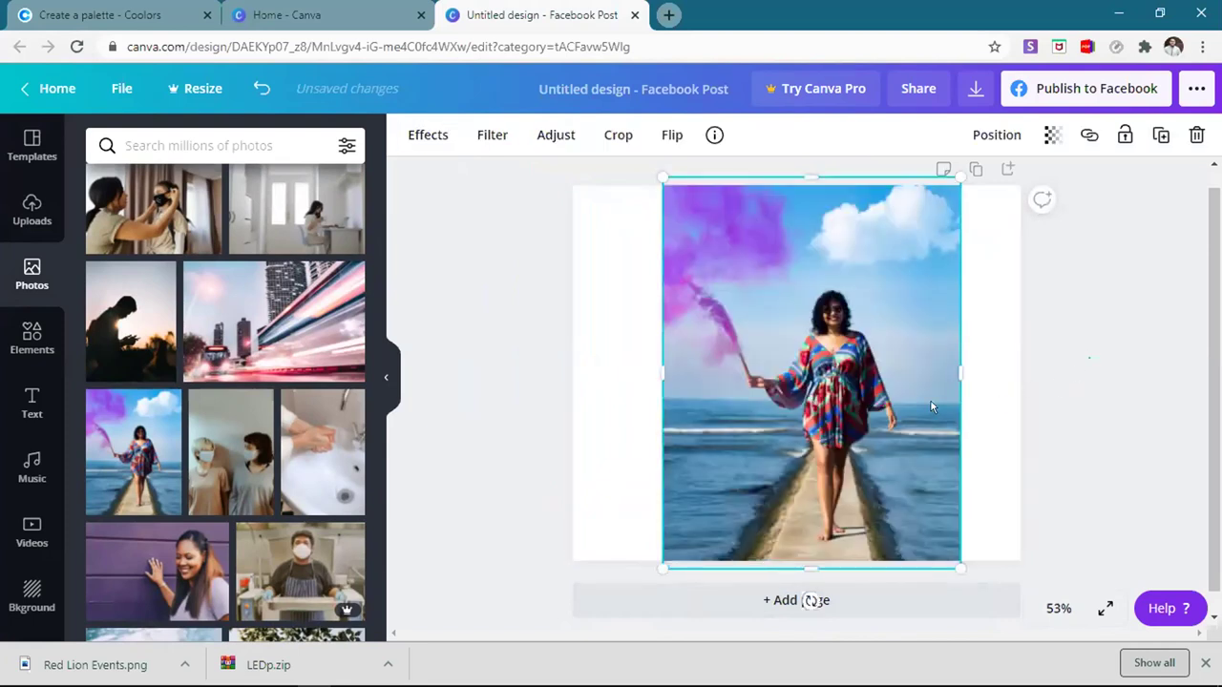
{"action": "left_click", "coordinate": [783, 458]}
Hide the side panel and set the canvas zoom to 75%, keeping the photo selected.
{"action": "scroll", "coordinate": [782, 458], "scroll_direction": "up", "scroll_amount": 1}
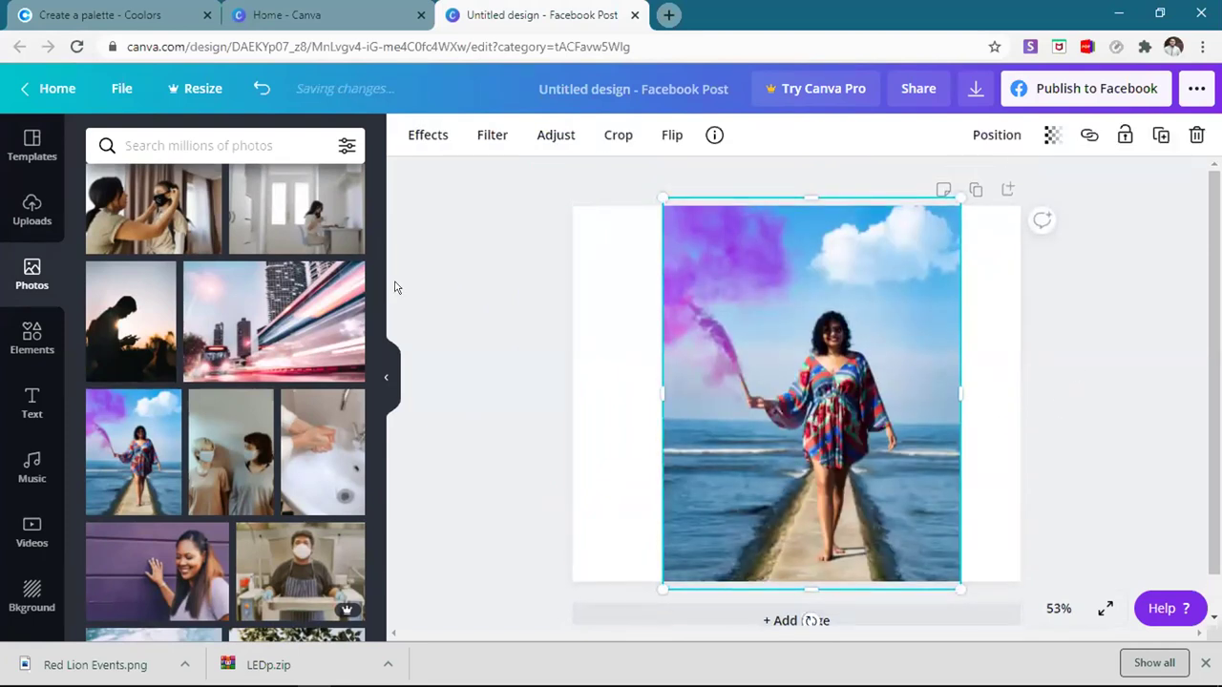
{"action": "left_click", "coordinate": [385, 377]}
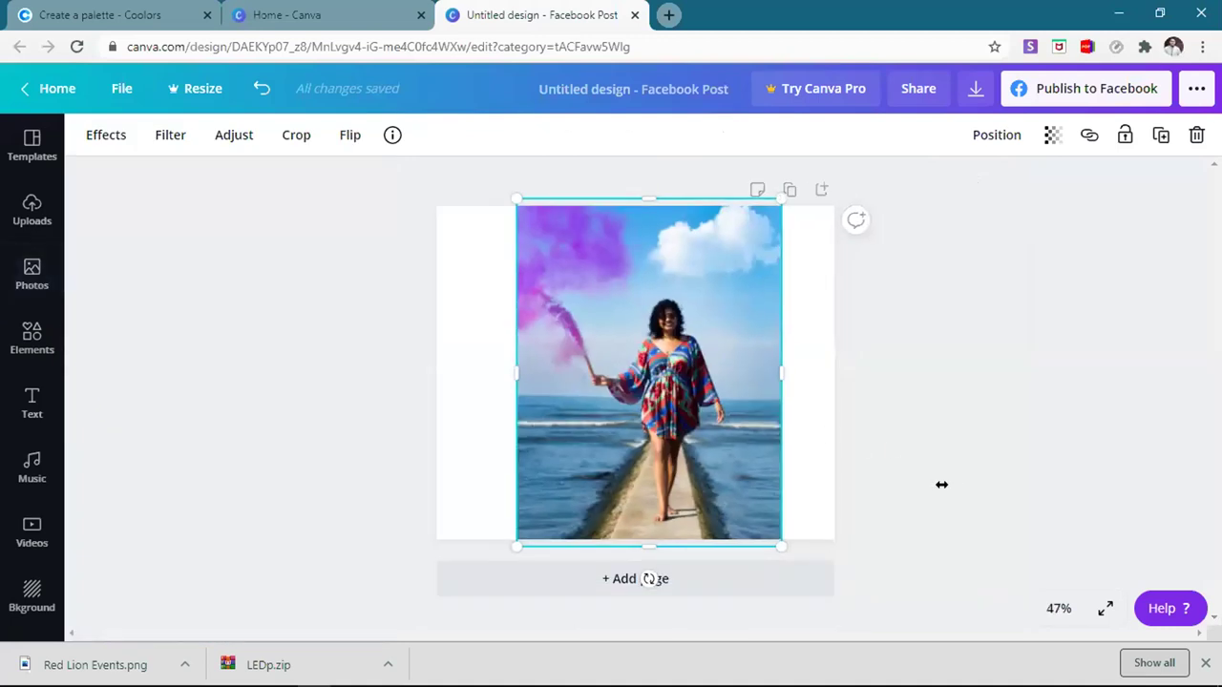
{"action": "key", "text": "ctrl+0"}
{"action": "scroll", "coordinate": [722, 573], "scroll_direction": "up", "scroll_amount": 4}
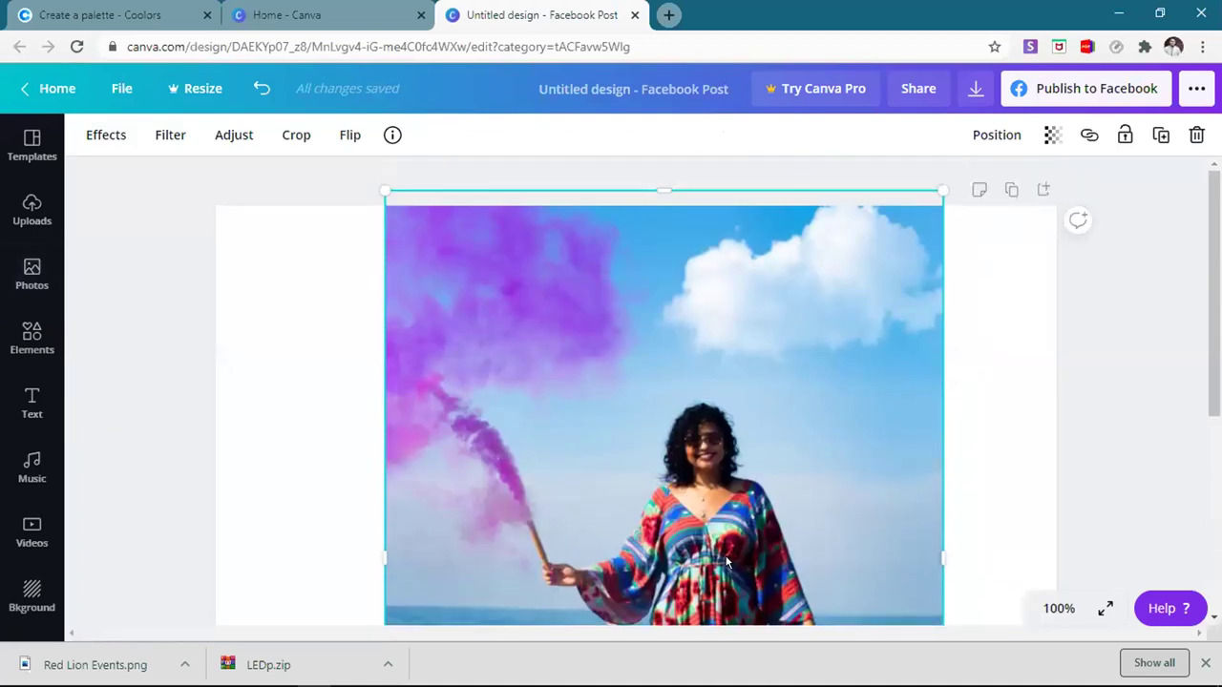
{"action": "key", "text": "ctrl+minus"}
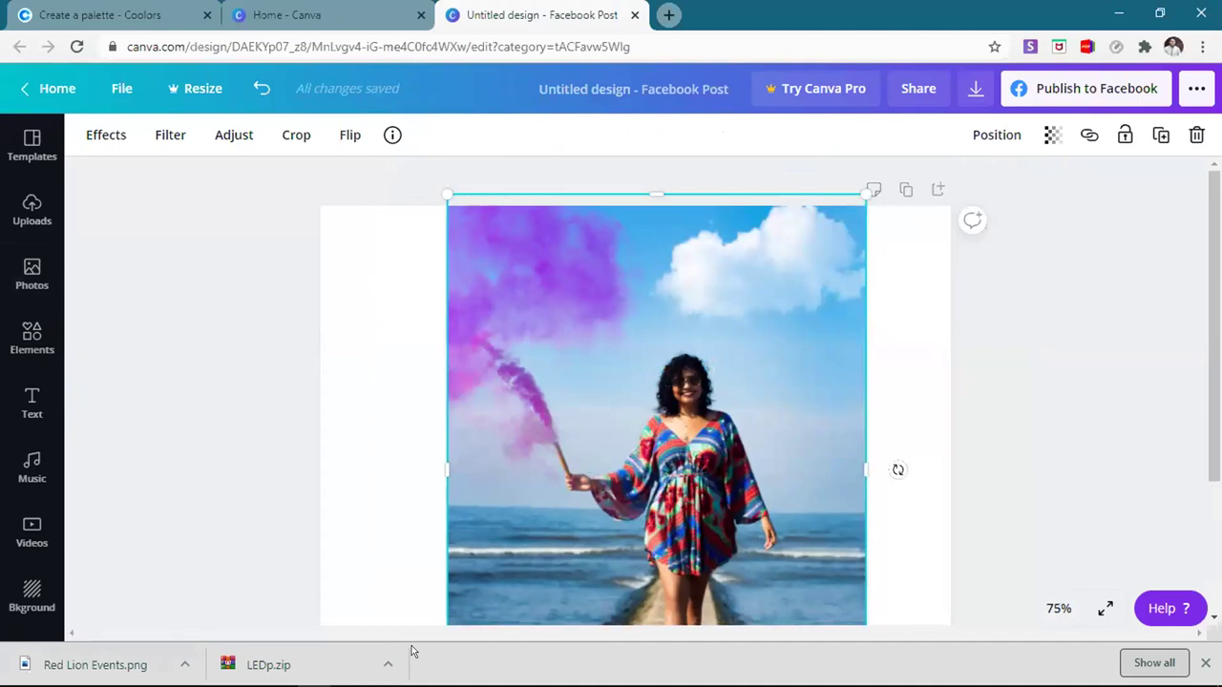
{"action": "left_click", "coordinate": [204, 614]}
{"action": "left_click", "coordinate": [610, 474]}
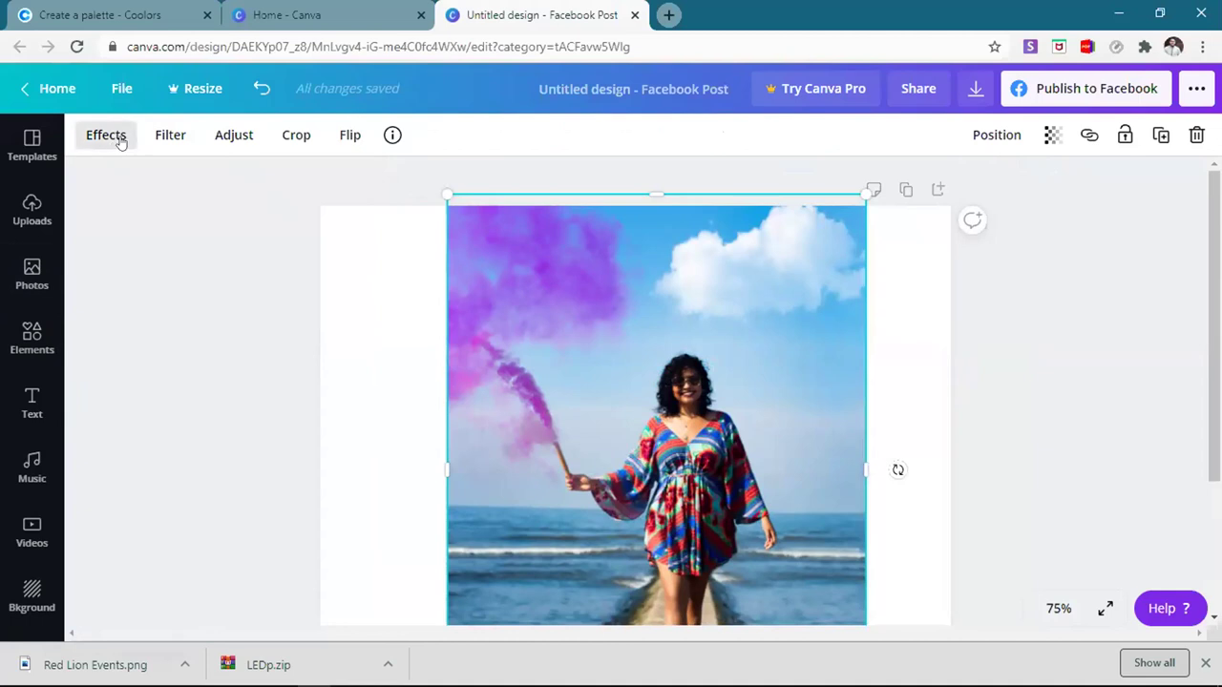
Try brightness -14 and a full vignette on the photo, then reset all adjustments.
{"action": "left_click", "coordinate": [236, 134]}
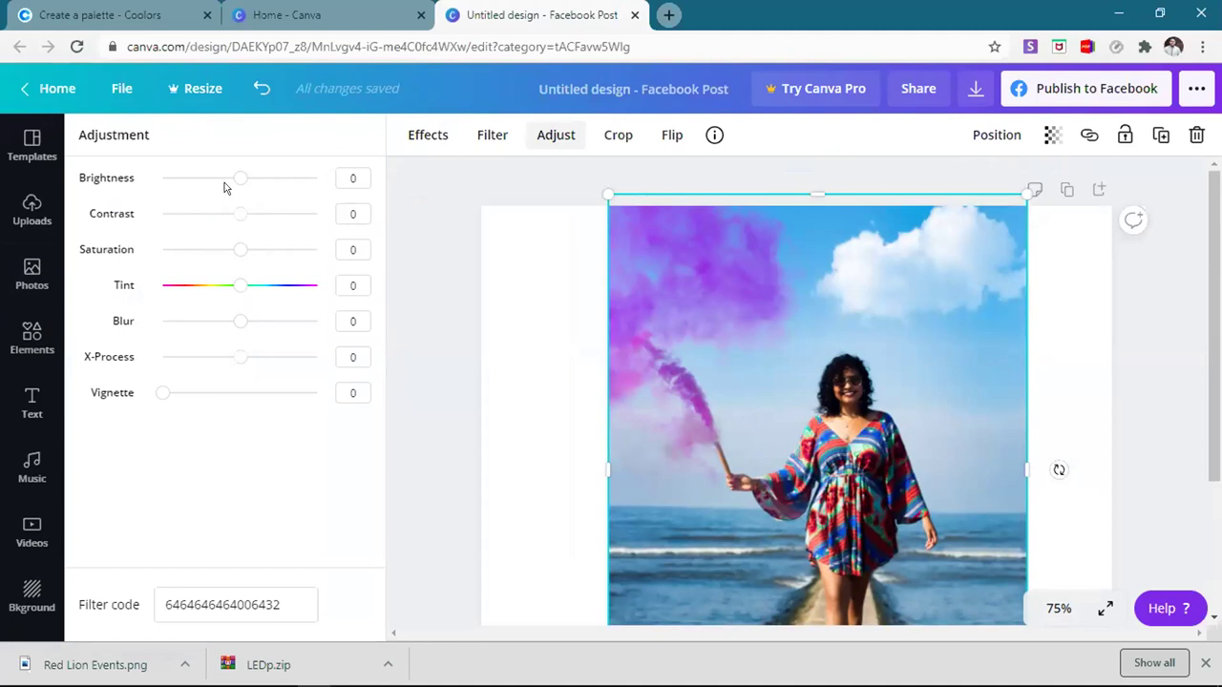
{"action": "left_click_drag", "start_coordinate": [241, 178], "coordinate": [223, 232]}
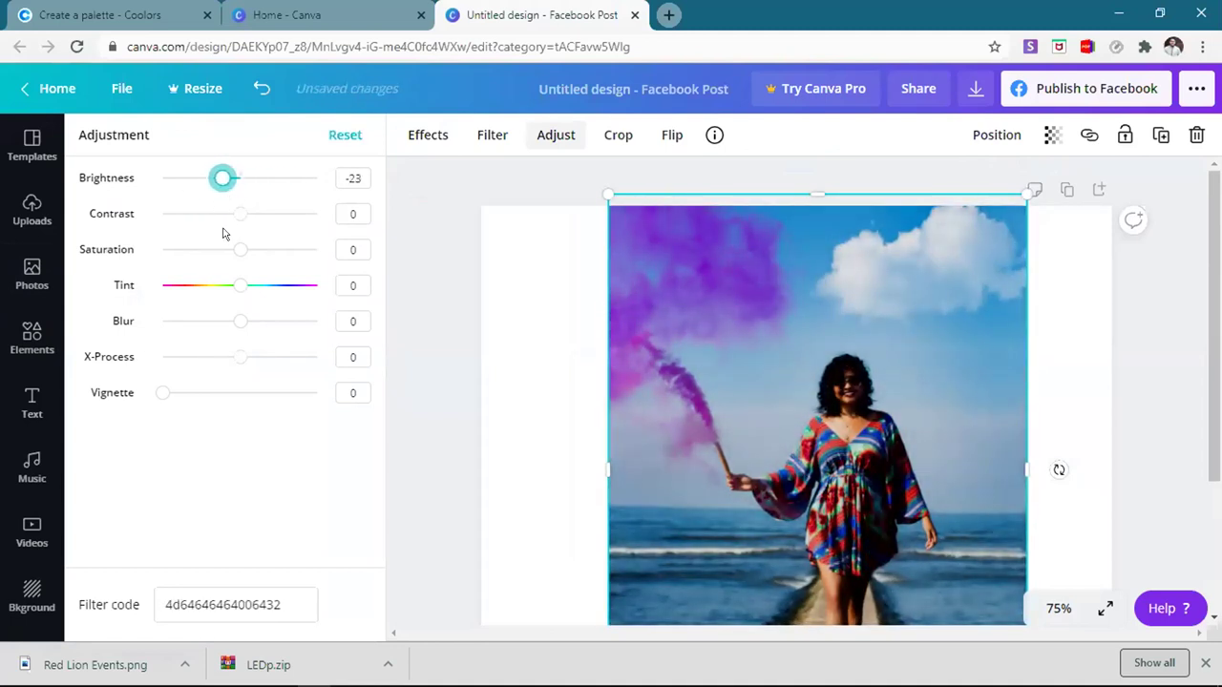
{"action": "left_click_drag", "start_coordinate": [221, 179], "coordinate": [229, 178]}
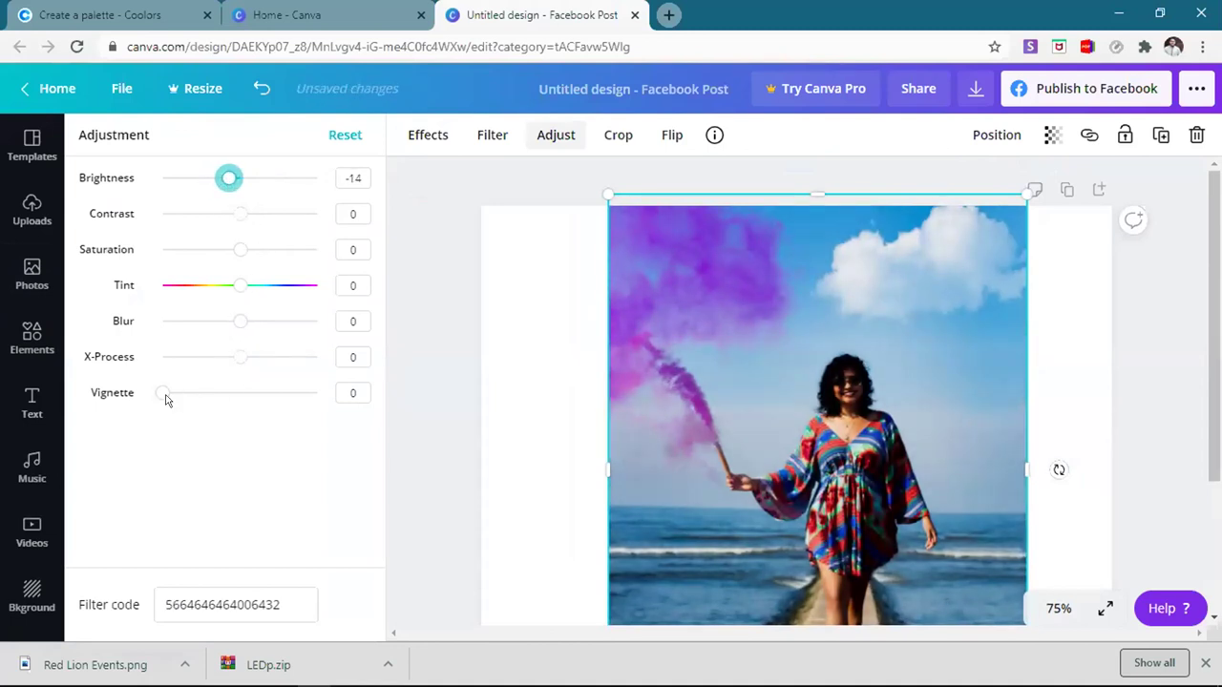
{"action": "left_click_drag", "start_coordinate": [163, 395], "coordinate": [366, 392]}
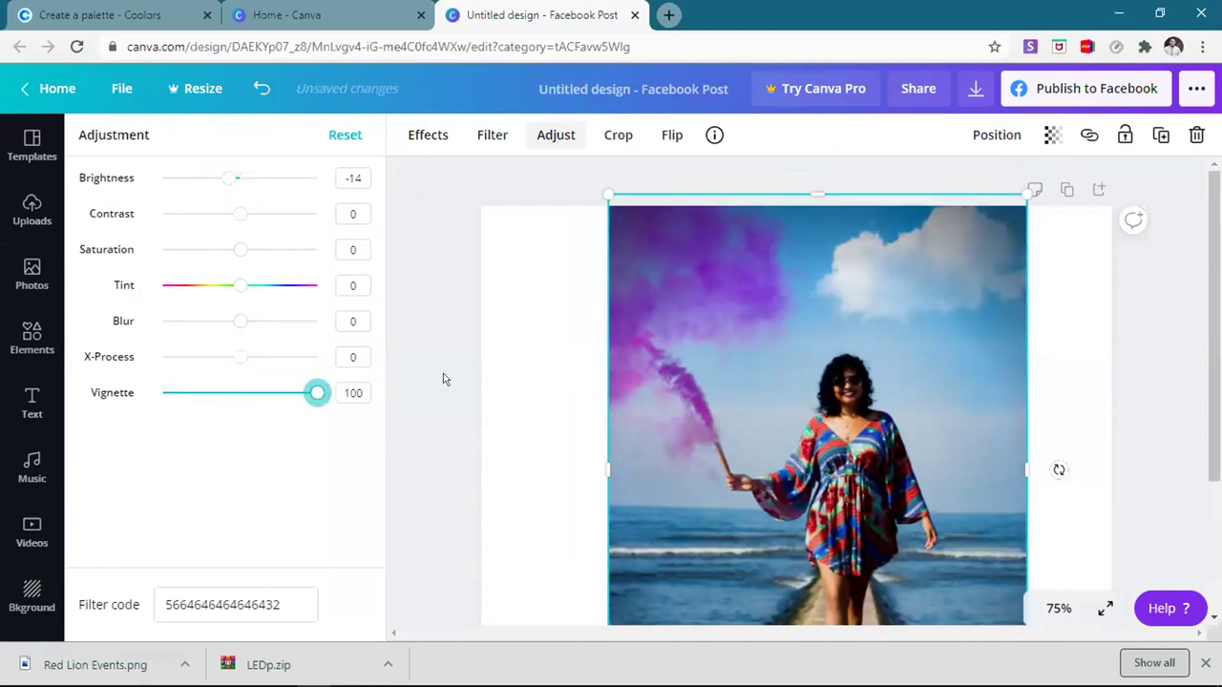
{"action": "left_click", "coordinate": [349, 133]}
{"action": "left_click", "coordinate": [429, 135]}
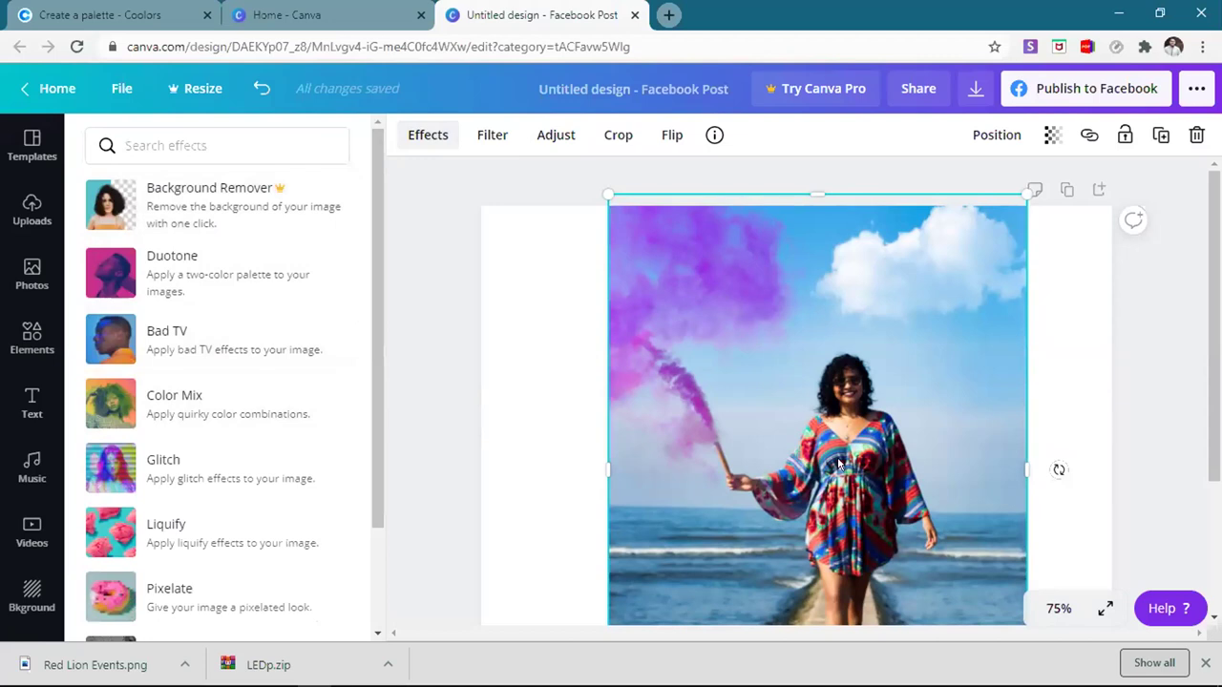
Enable the Duotone effect and try the Cherry and Fuchsia tints on the photo.
{"action": "left_click", "coordinate": [220, 270]}
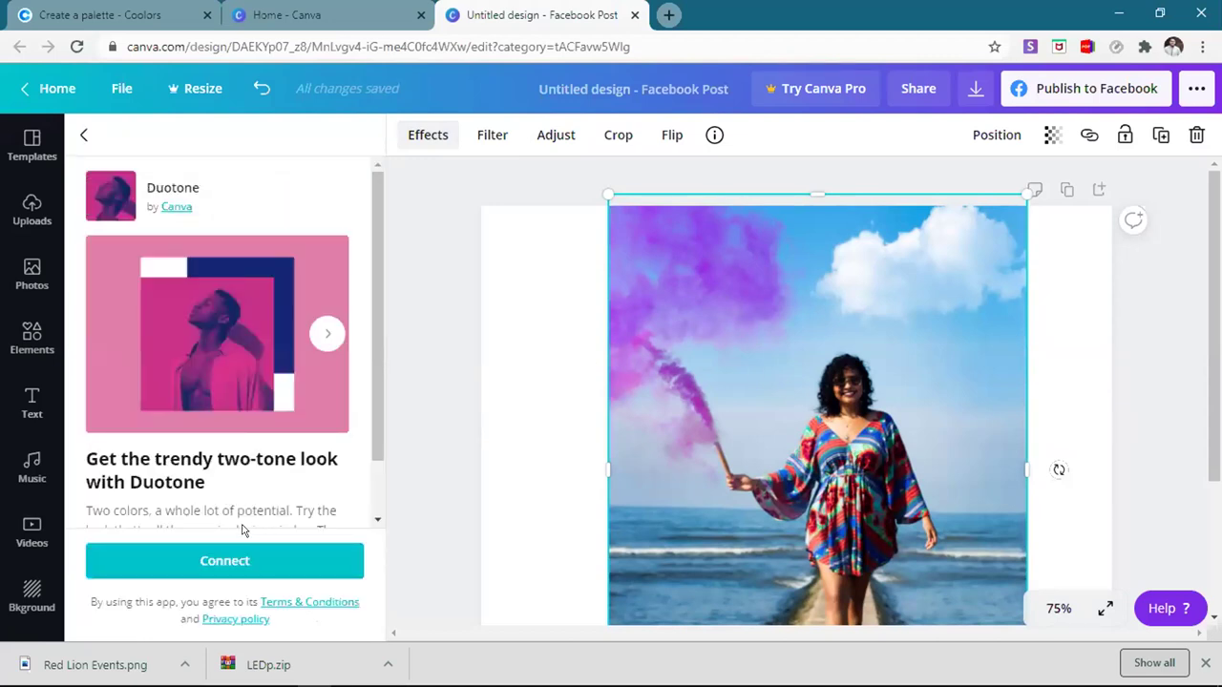
{"action": "left_click", "coordinate": [256, 554]}
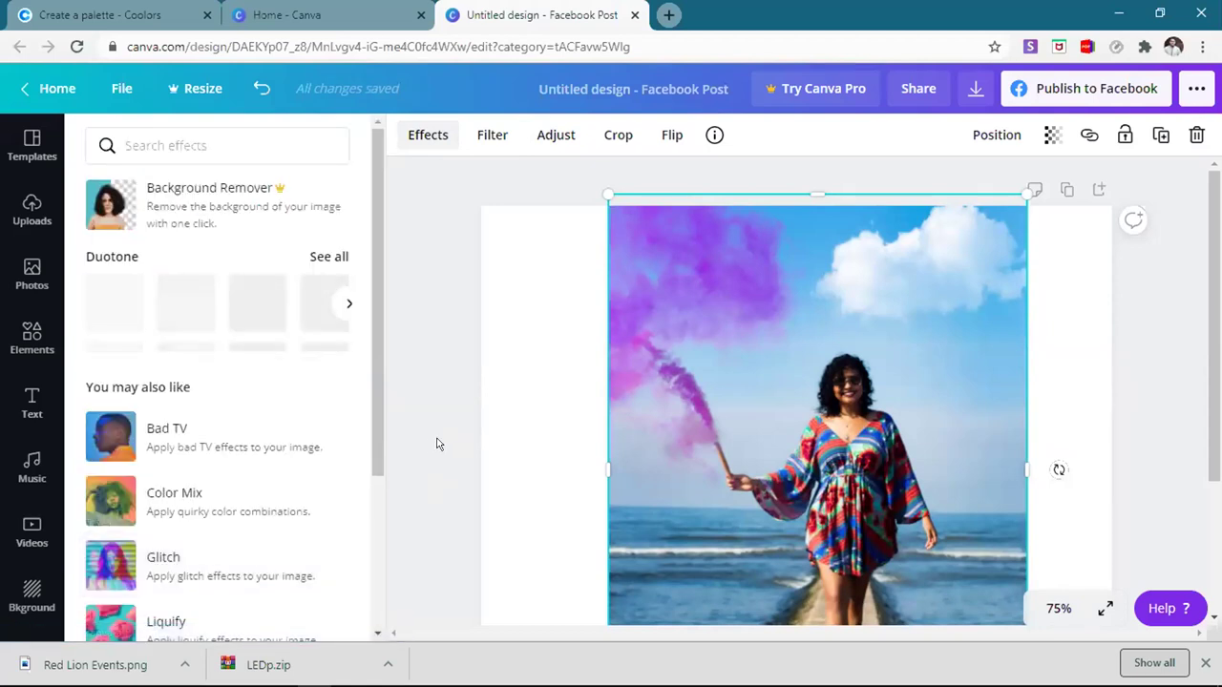
{"action": "scroll", "coordinate": [838, 441], "scroll_direction": "down", "scroll_amount": 2}
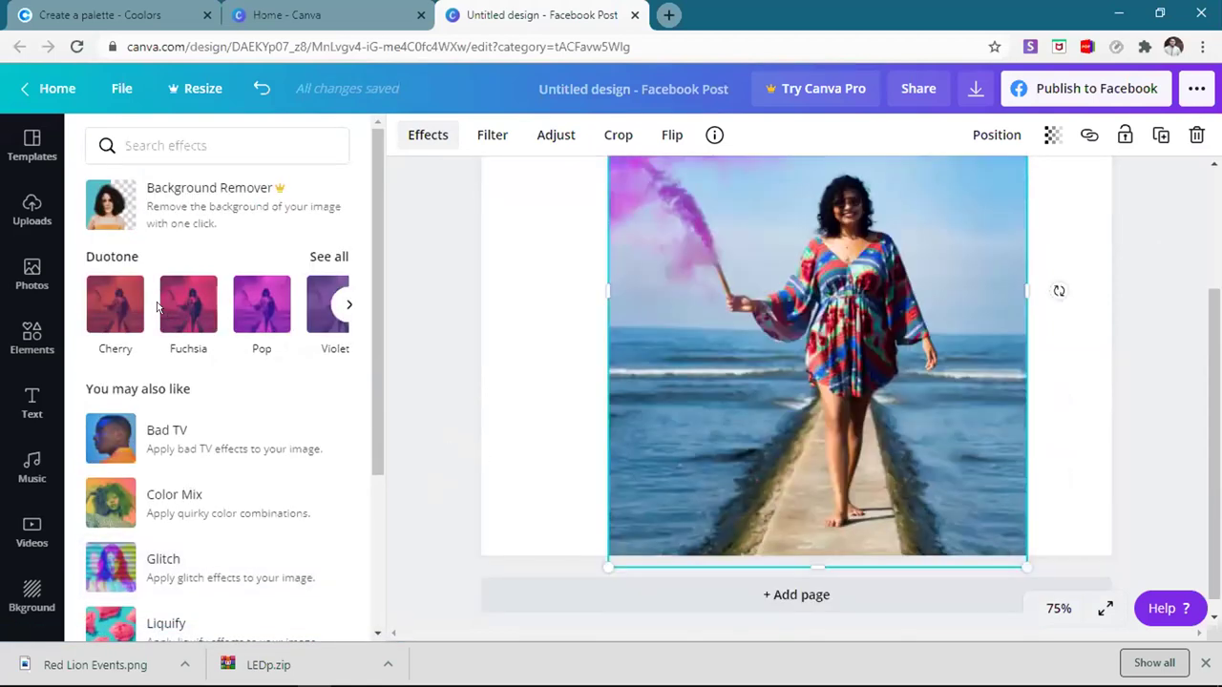
{"action": "left_click", "coordinate": [116, 305]}
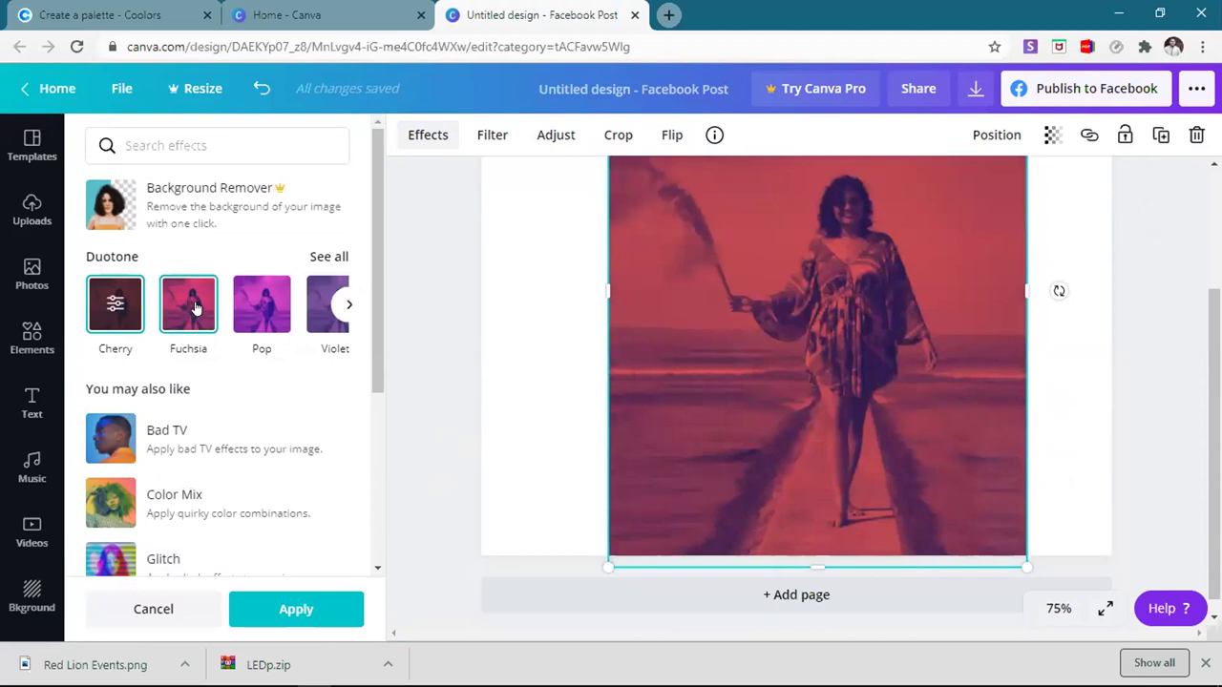
{"action": "left_click", "coordinate": [193, 306]}
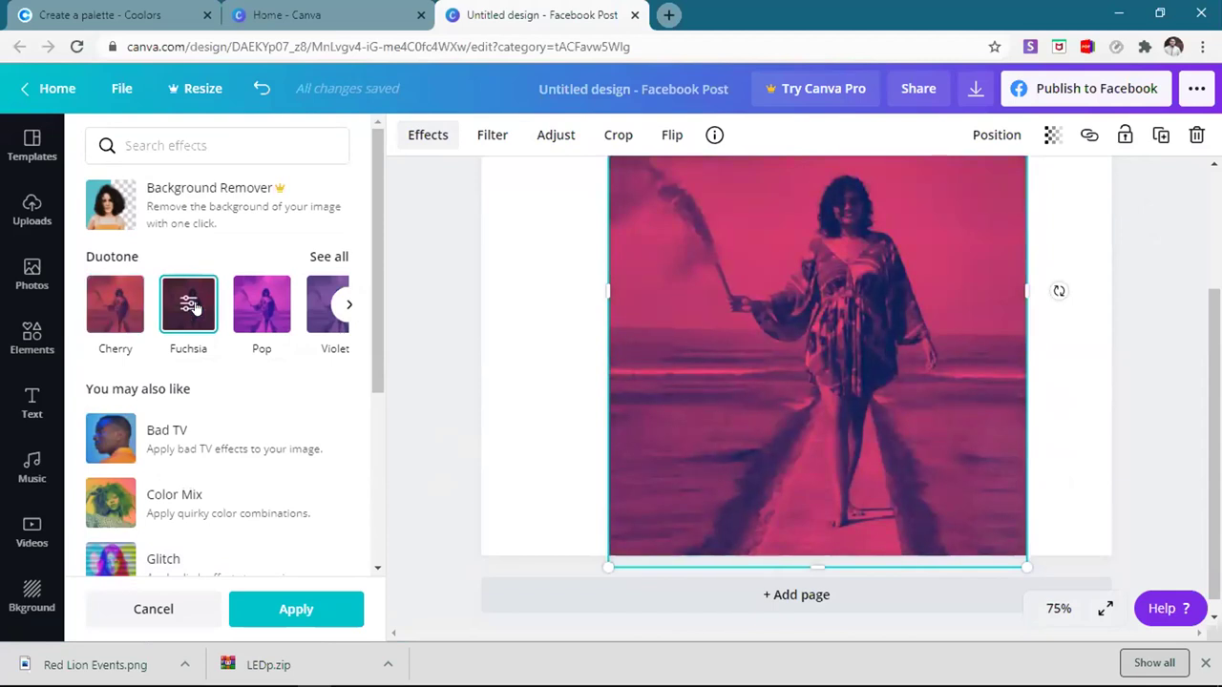
{"action": "scroll", "coordinate": [271, 333], "scroll_direction": "down", "scroll_amount": 2}
{"action": "scroll", "coordinate": [271, 332], "scroll_direction": "up", "scroll_amount": 2}
{"action": "left_click", "coordinate": [405, 134]}
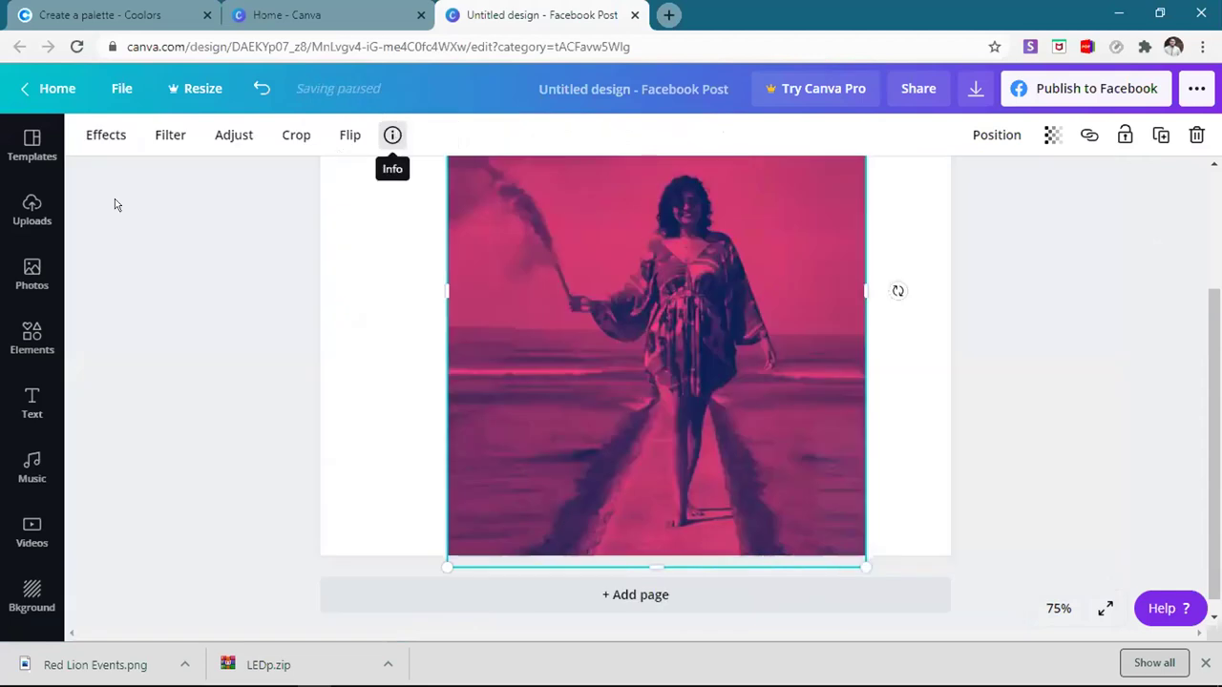
Back out of Background Remover, apply the Cherry duotone, then delete the photo.
{"action": "left_click", "coordinate": [100, 125]}
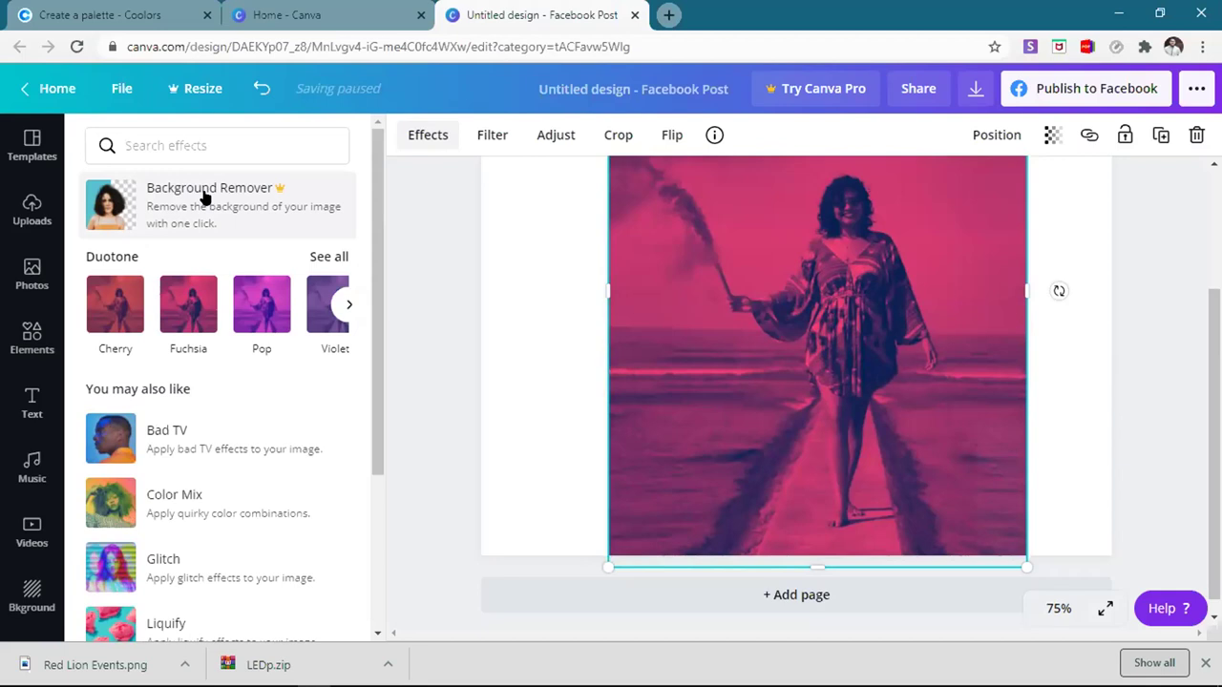
{"action": "left_click", "coordinate": [203, 194]}
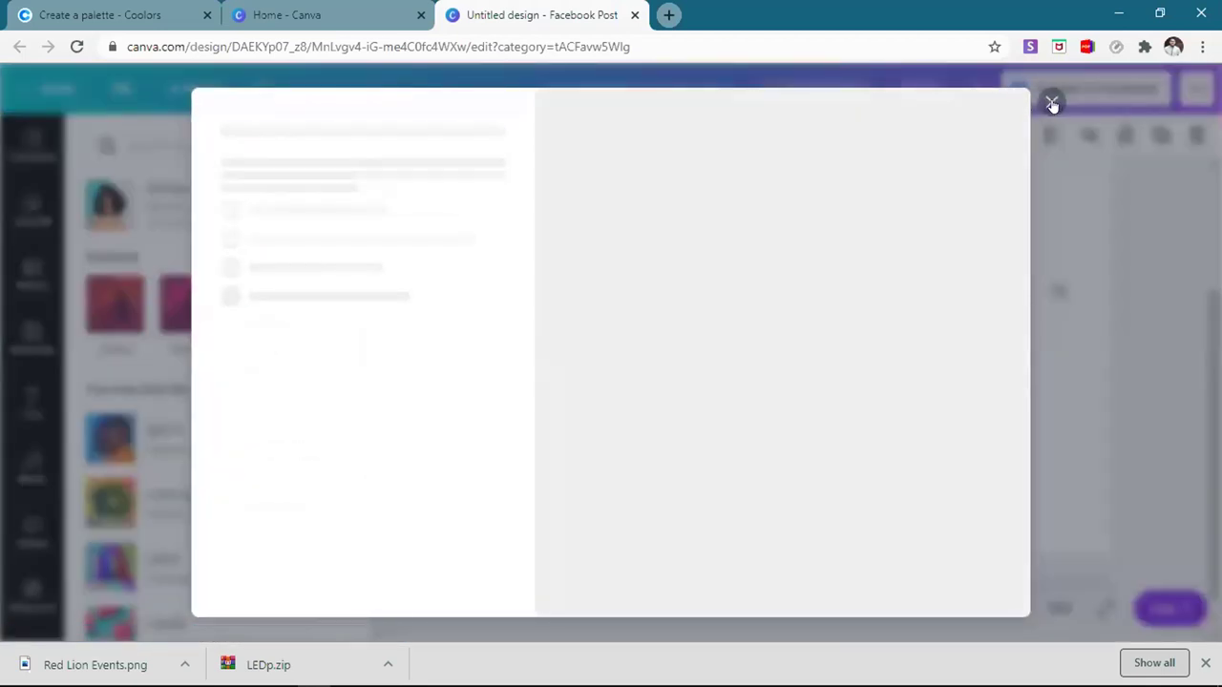
{"action": "left_click", "coordinate": [1050, 103]}
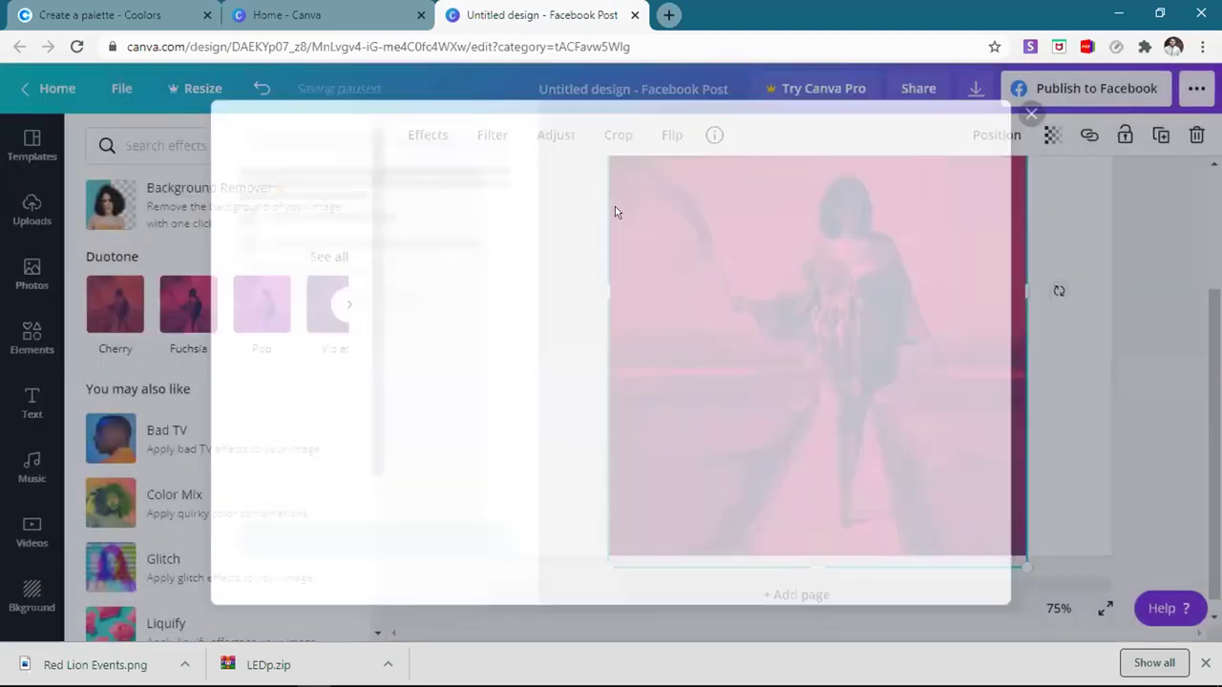
{"action": "scroll", "coordinate": [696, 305], "scroll_direction": "up", "scroll_amount": 3}
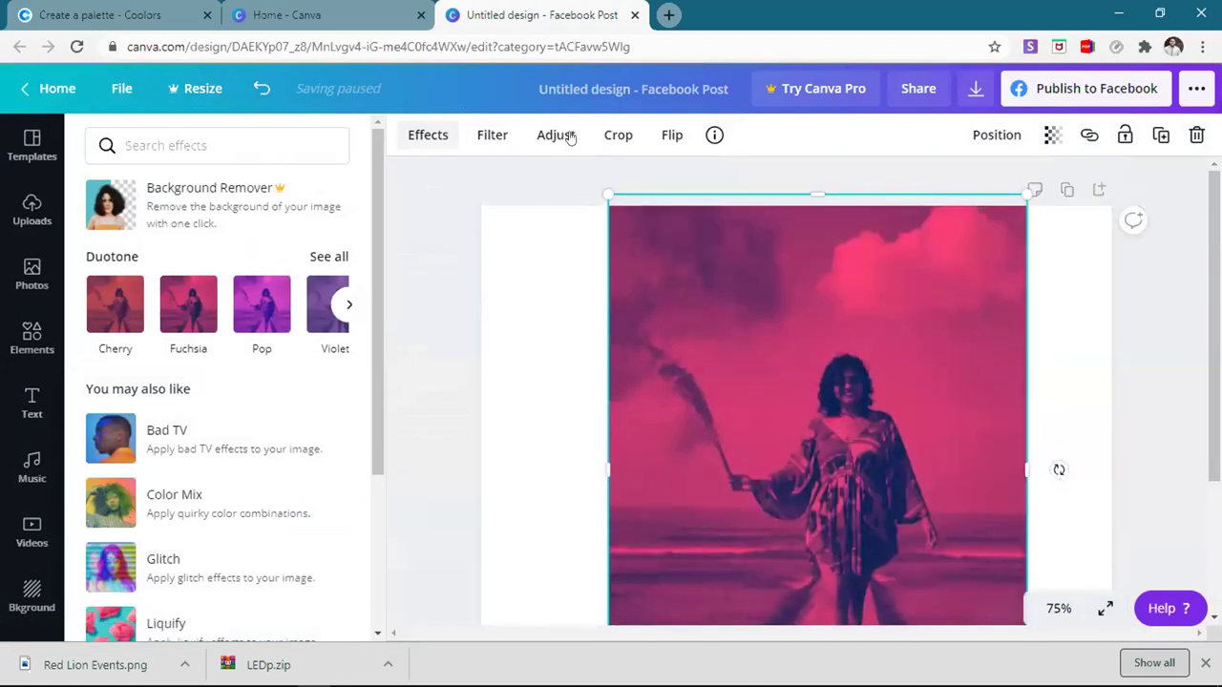
{"action": "key", "text": "ctrl+z"}
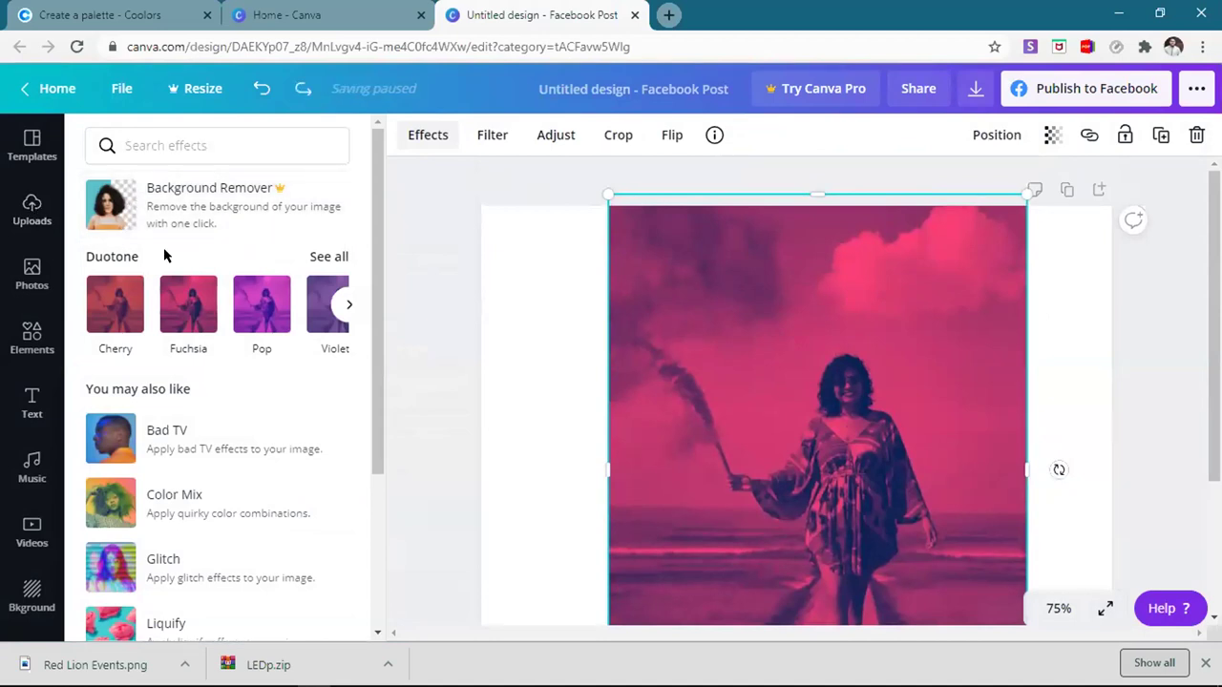
{"action": "left_click", "coordinate": [118, 293]}
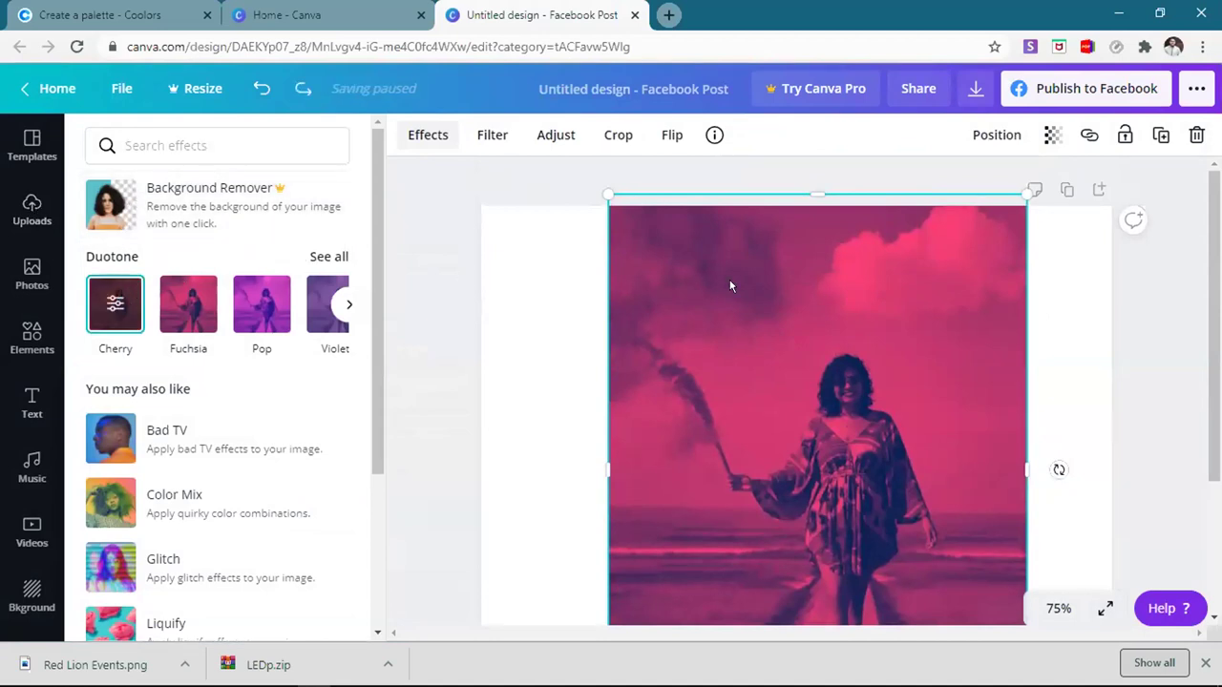
{"action": "key", "text": "Delete"}
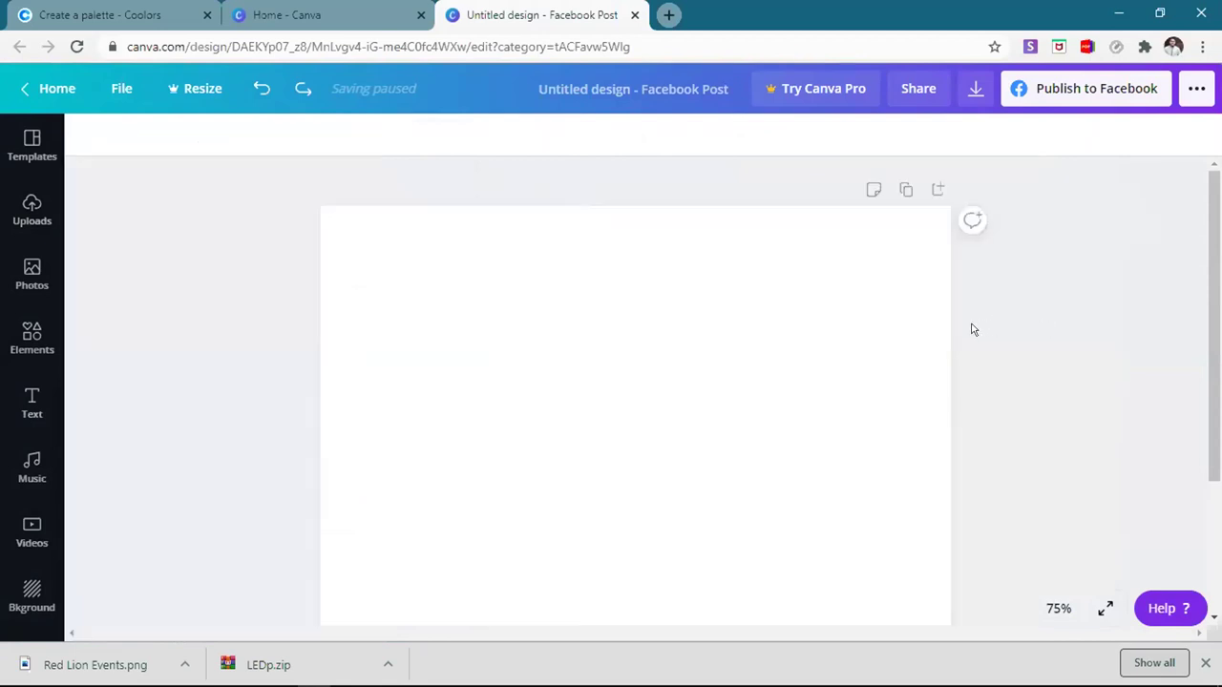
Add the city street photo with a bus and pink light trails, enlarging it to fill the page.
{"action": "left_click", "coordinate": [21, 273]}
{"action": "scroll", "coordinate": [266, 420], "scroll_direction": "down", "scroll_amount": 1}
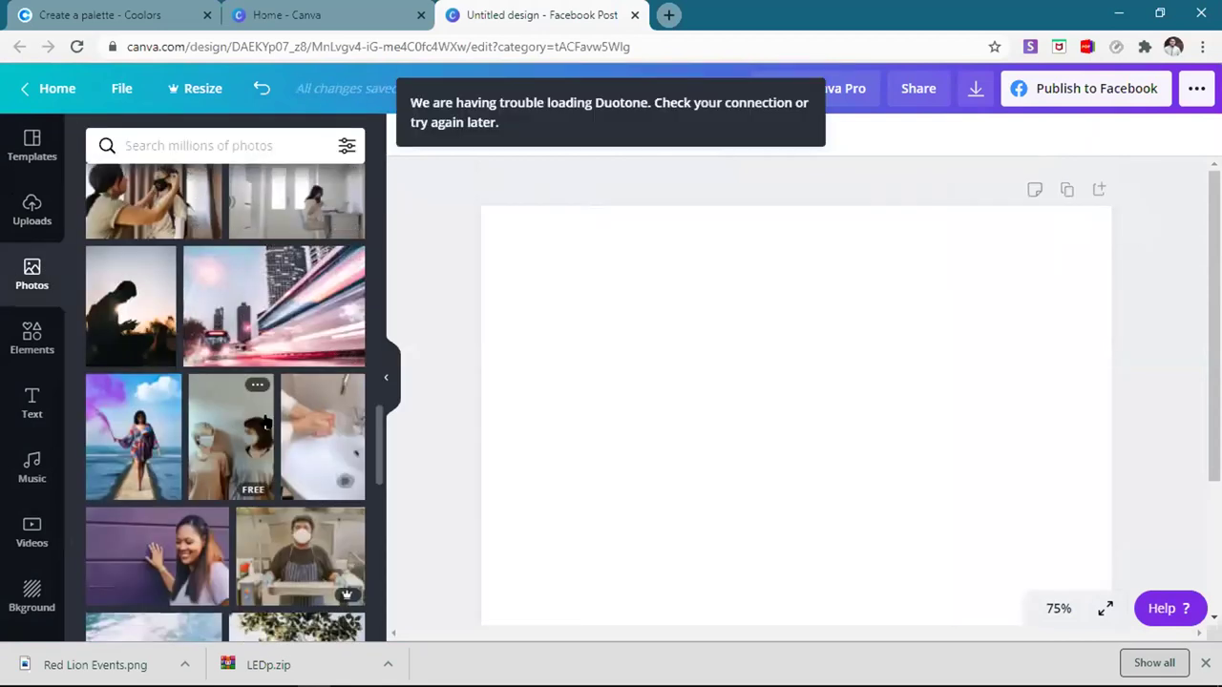
{"action": "scroll", "coordinate": [266, 423], "scroll_direction": "down", "scroll_amount": 3}
{"action": "scroll", "coordinate": [207, 313], "scroll_direction": "up", "scroll_amount": 3}
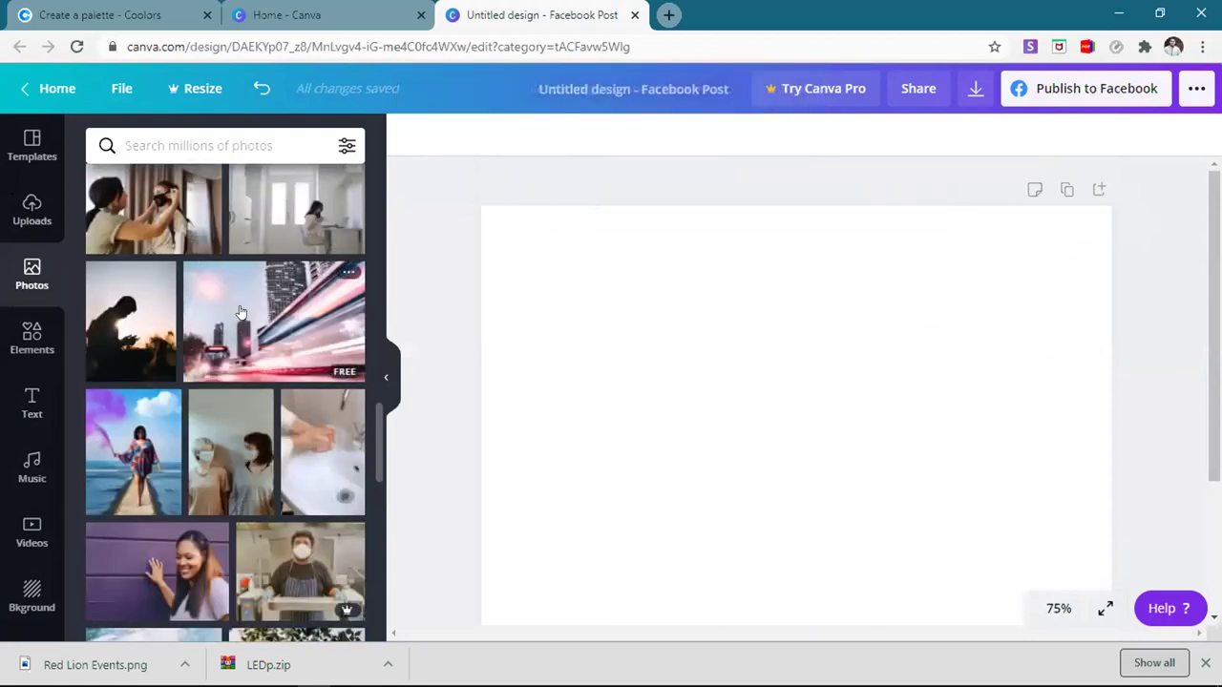
{"action": "left_click", "coordinate": [241, 313]}
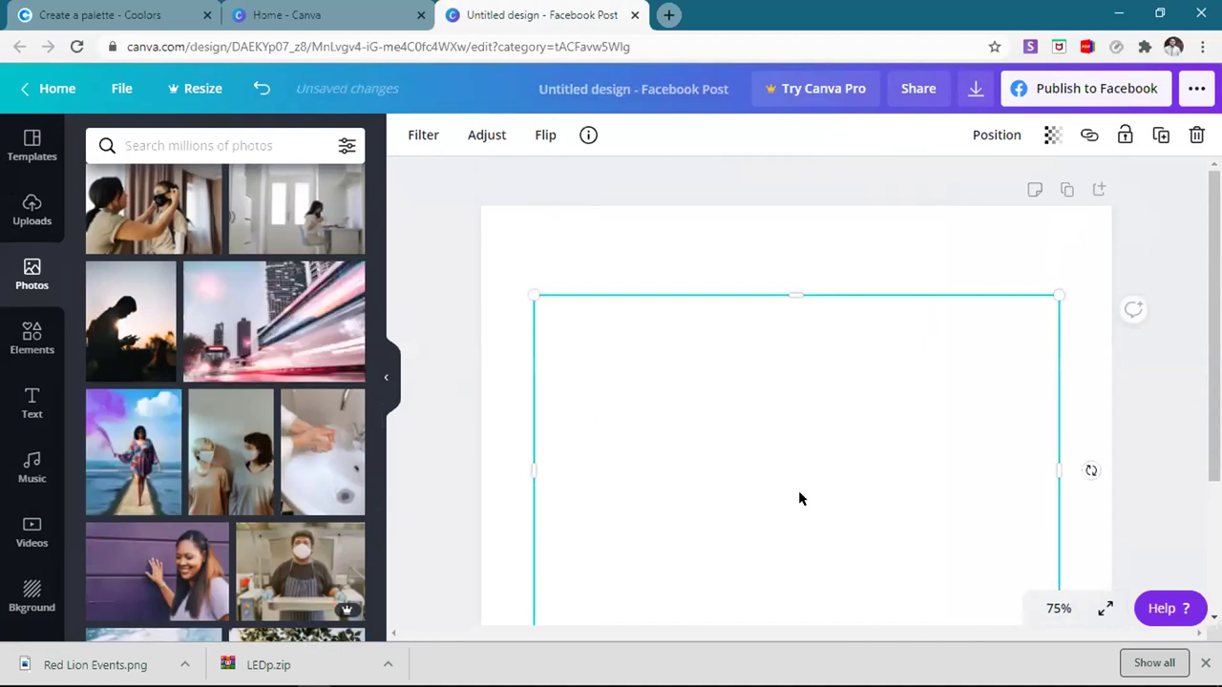
{"action": "left_click_drag", "start_coordinate": [771, 411], "coordinate": [765, 378]}
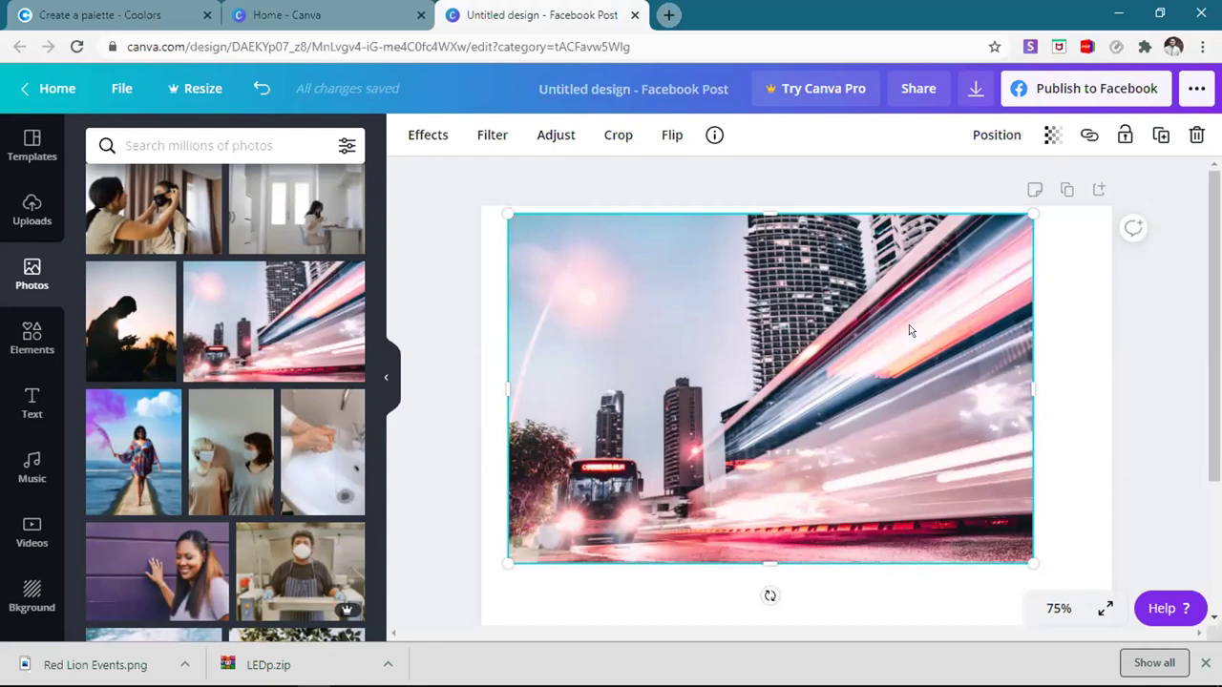
{"action": "left_click_drag", "start_coordinate": [771, 375], "coordinate": [745, 368]}
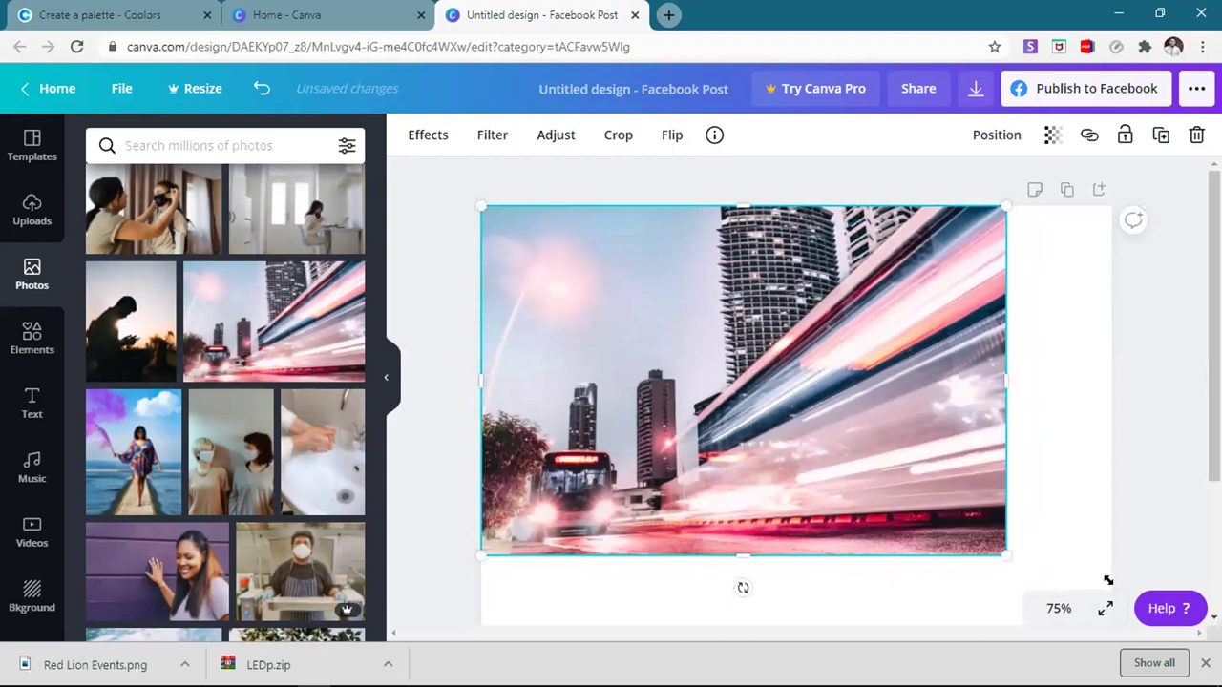
{"action": "left_click_drag", "start_coordinate": [1013, 561], "coordinate": [1099, 619]}
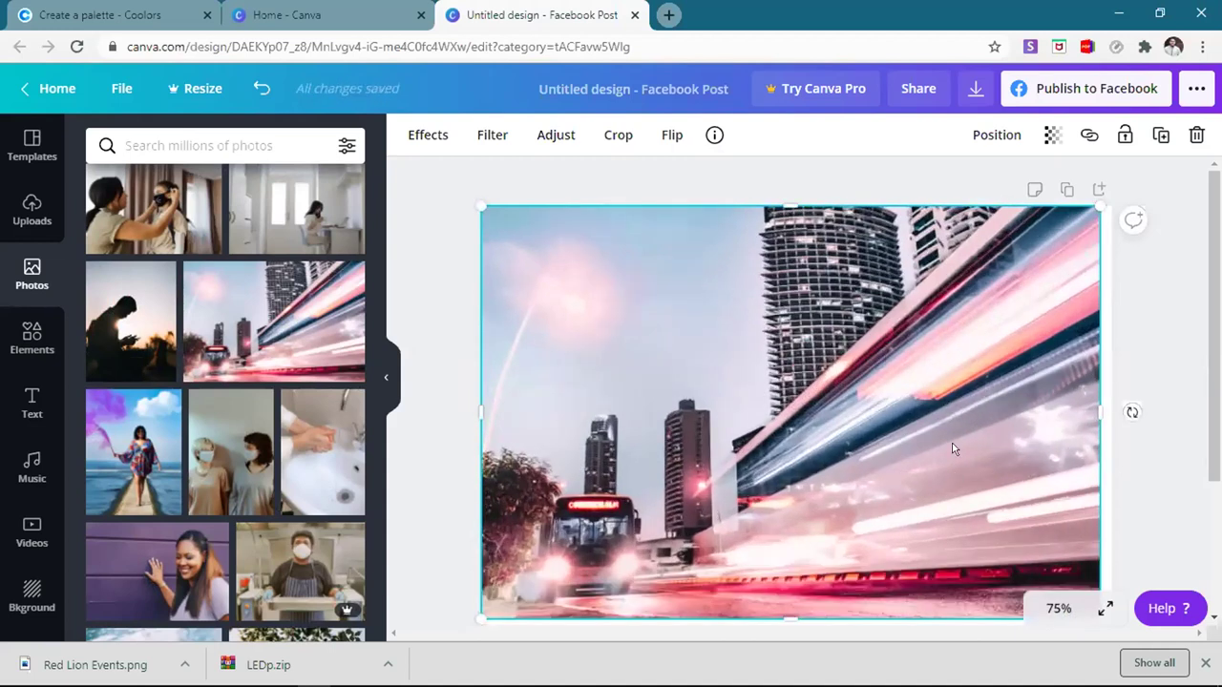
{"action": "left_click", "coordinate": [656, 137]}
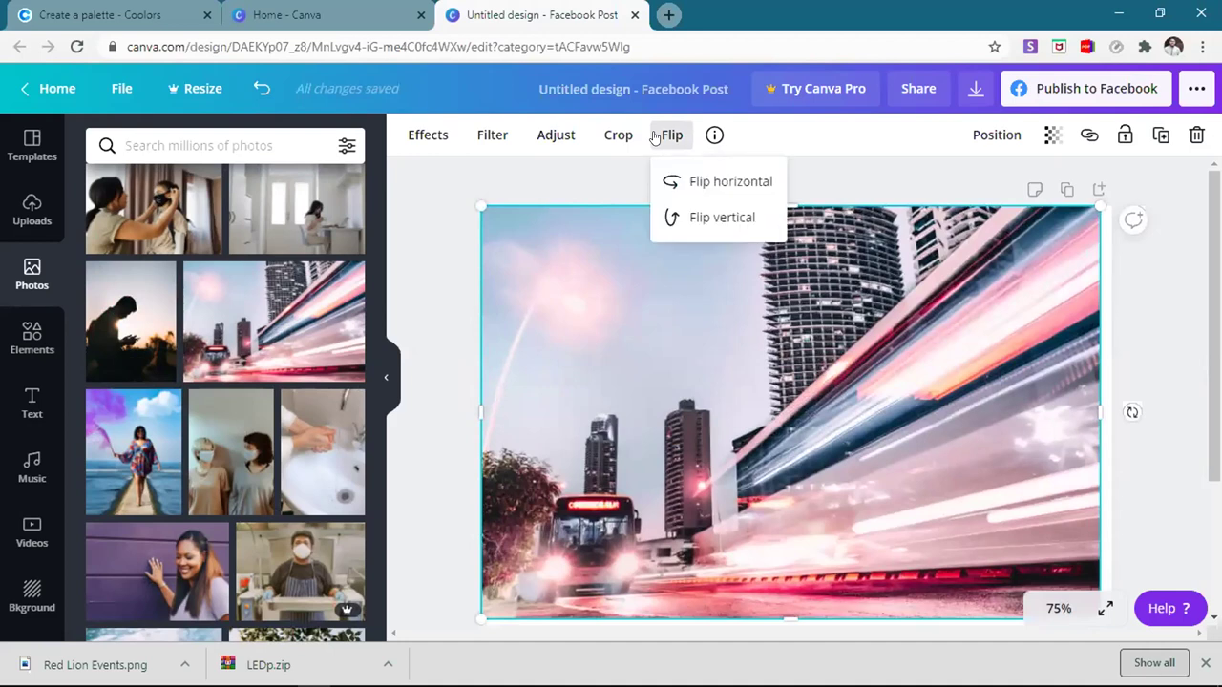
{"action": "left_click", "coordinate": [753, 445]}
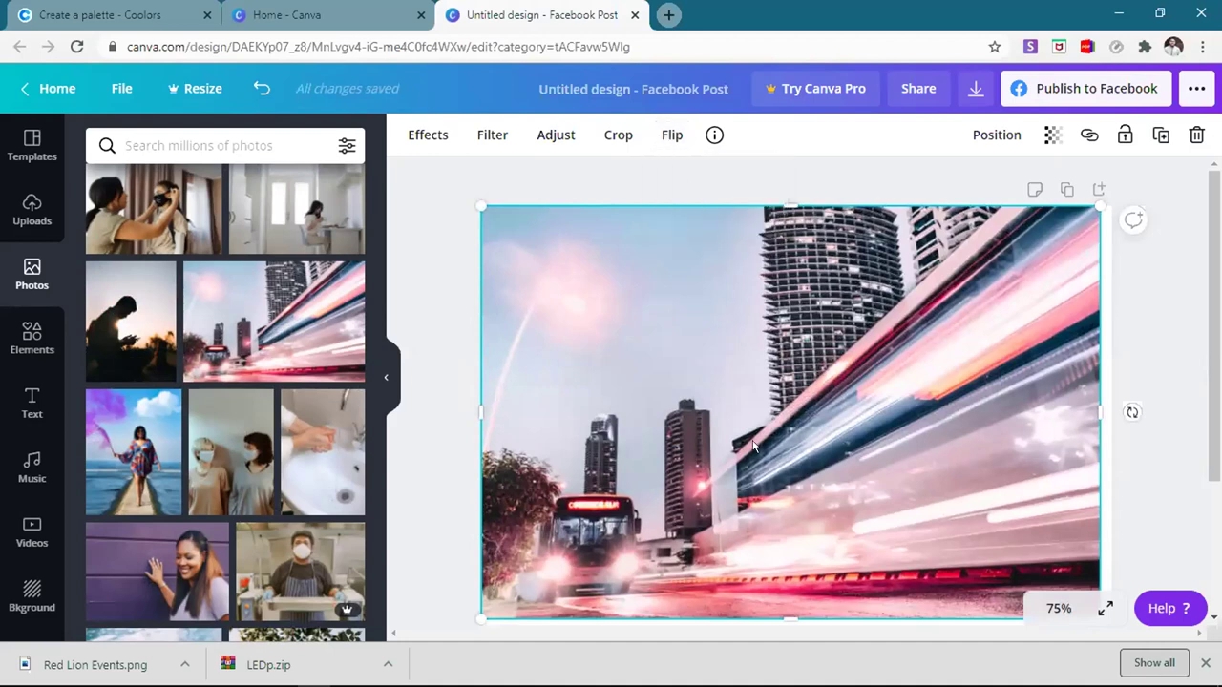
Browse existing uploads, then start uploading a new image from the device.
{"action": "left_click", "coordinate": [29, 220]}
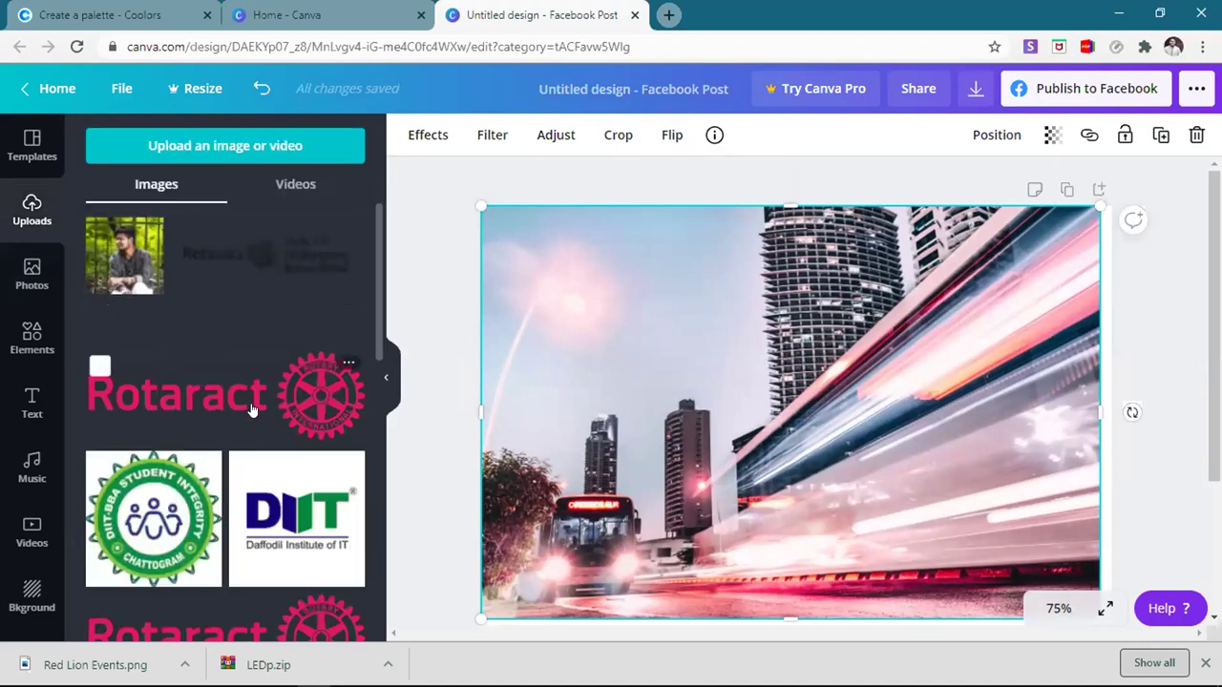
{"action": "scroll", "coordinate": [251, 409], "scroll_direction": "down", "scroll_amount": 6}
{"action": "scroll", "coordinate": [270, 458], "scroll_direction": "down", "scroll_amount": 8}
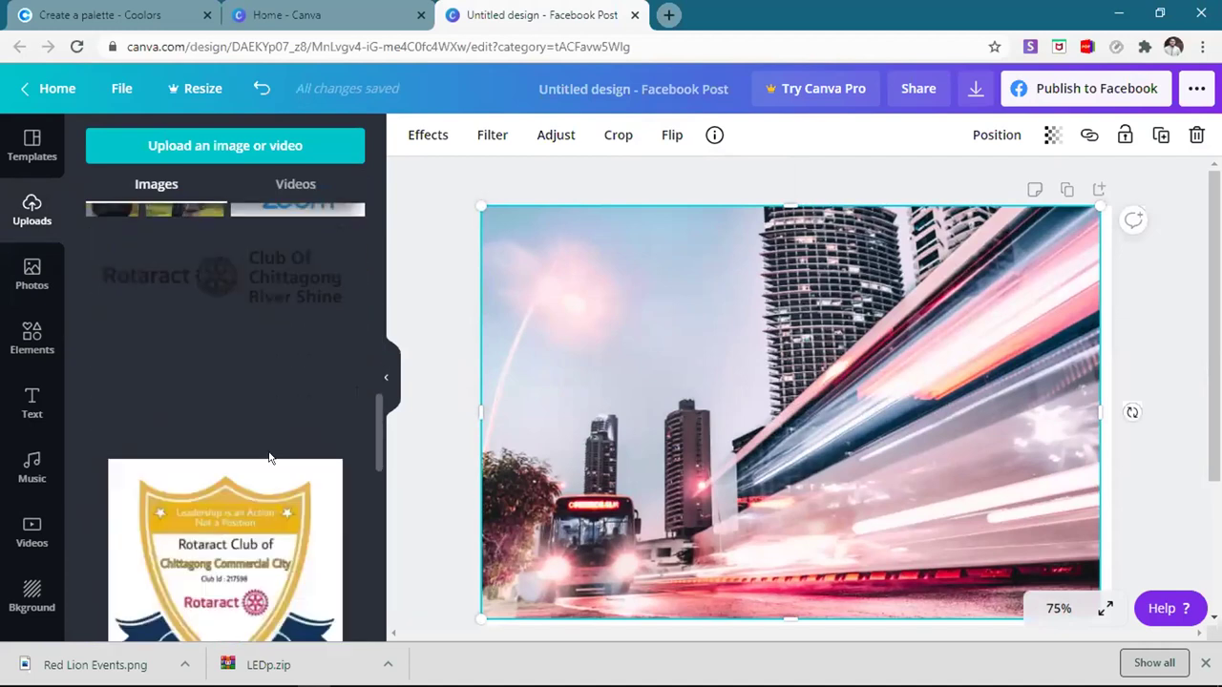
{"action": "scroll", "coordinate": [269, 458], "scroll_direction": "down", "scroll_amount": 10}
{"action": "scroll", "coordinate": [269, 458], "scroll_direction": "down", "scroll_amount": 10}
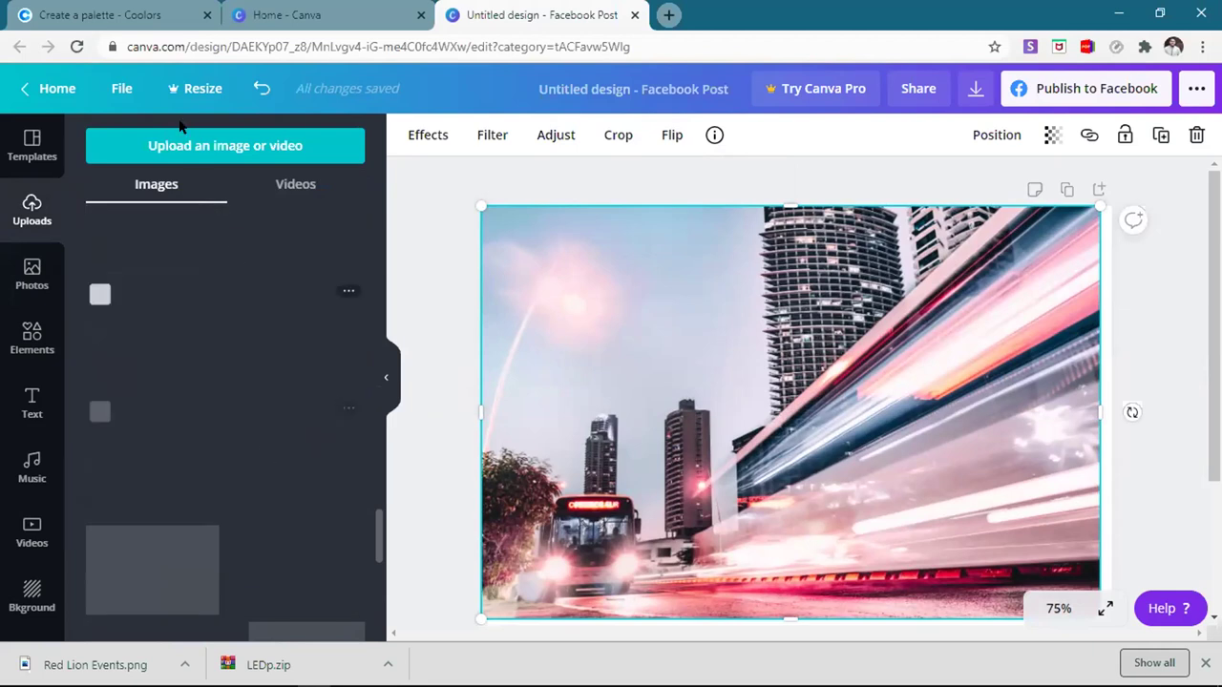
{"action": "left_click", "coordinate": [158, 143]}
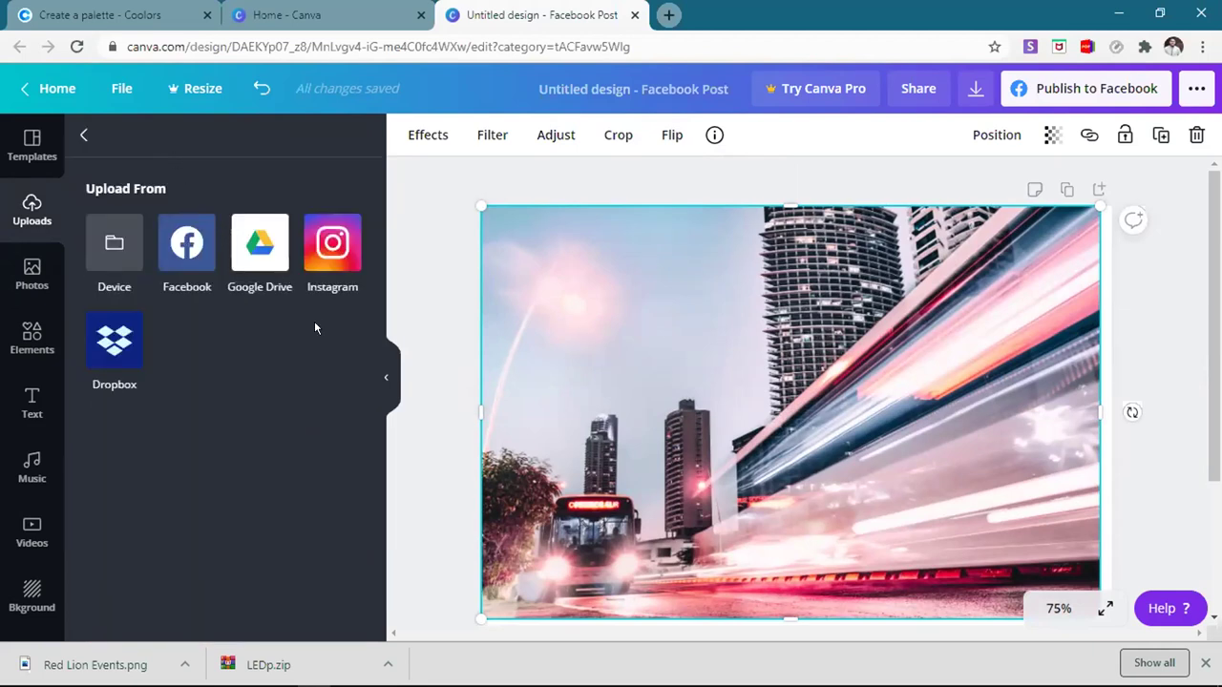
{"action": "left_click", "coordinate": [114, 255]}
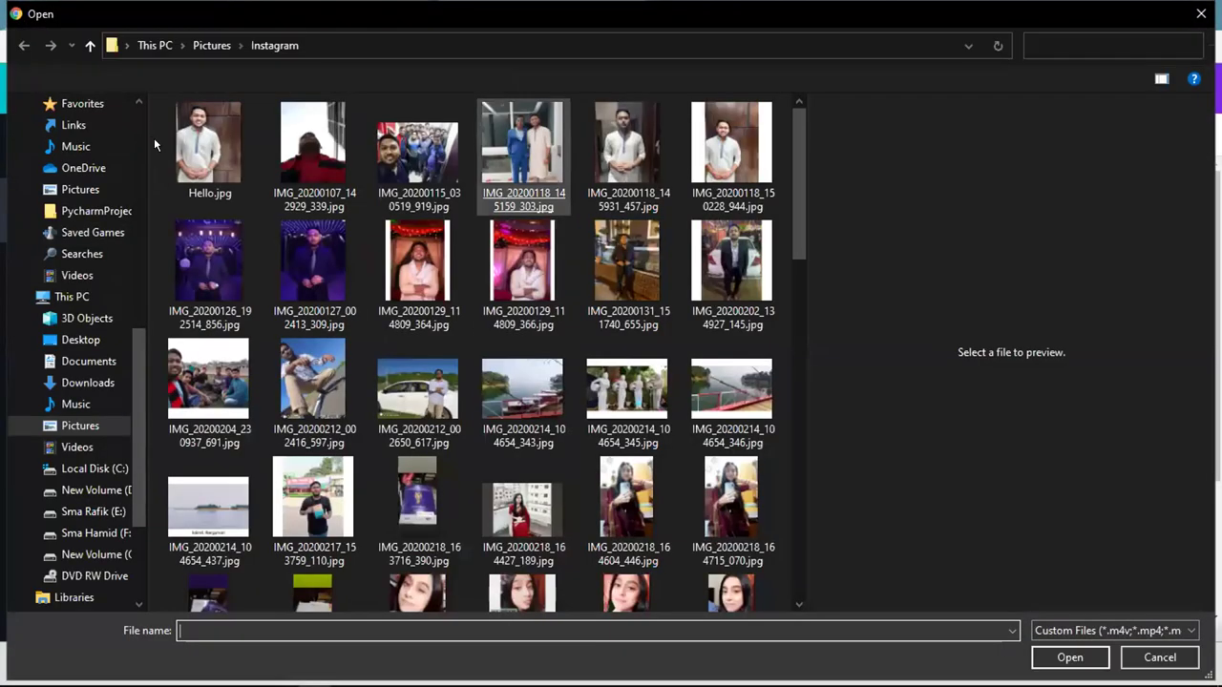
Open Downloads in the file picker and preview files such as hotell.png and download (38).jpg.
{"action": "left_click", "coordinate": [84, 380]}
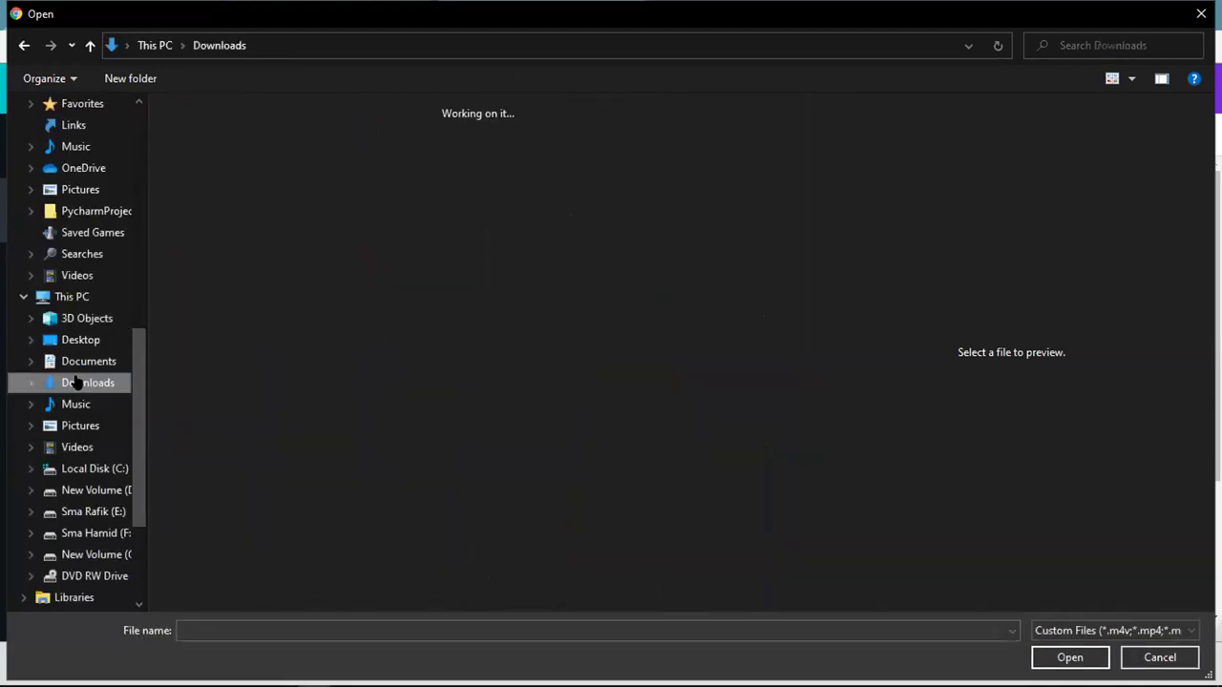
{"action": "left_click", "coordinate": [509, 269]}
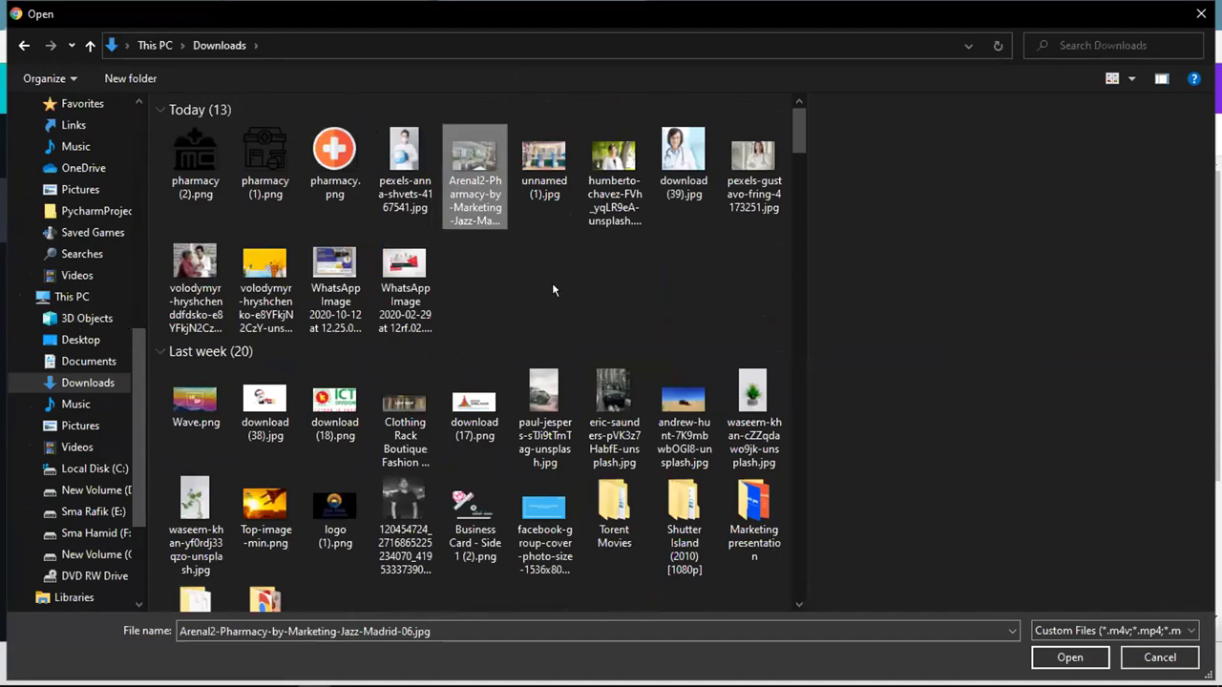
{"action": "scroll", "coordinate": [609, 304], "scroll_direction": "down", "scroll_amount": 3}
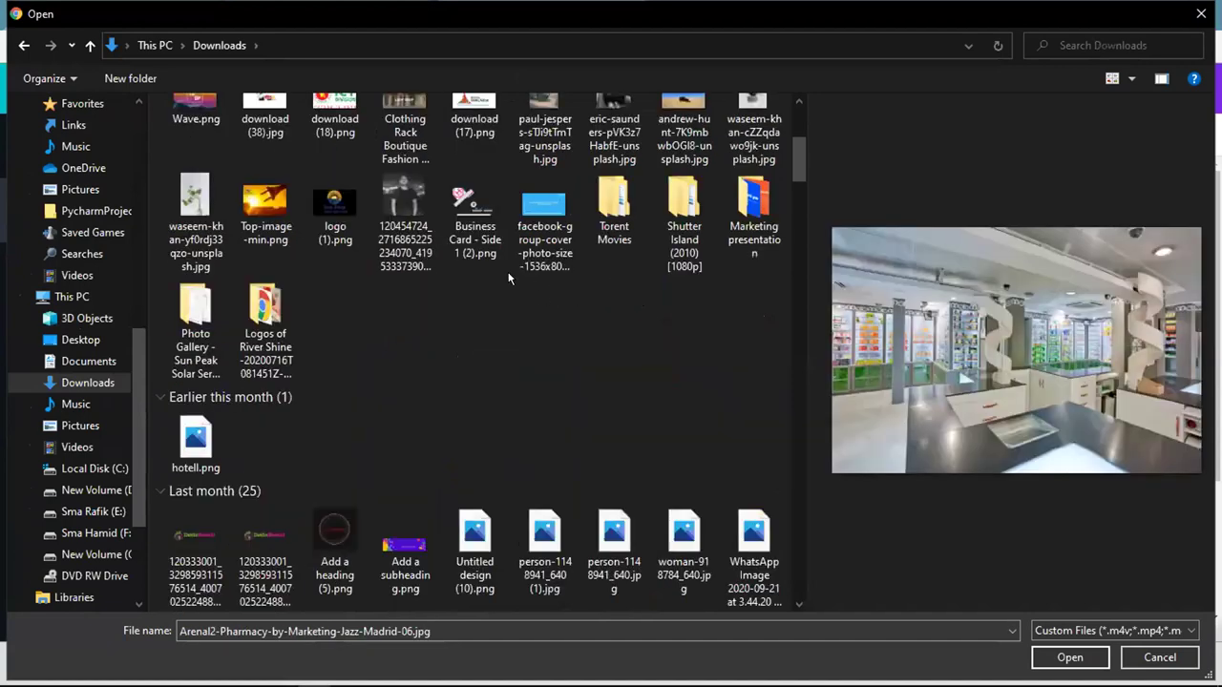
{"action": "left_click", "coordinate": [395, 365]}
{"action": "scroll", "coordinate": [394, 366], "scroll_direction": "up", "scroll_amount": 3}
{"action": "left_click", "coordinate": [332, 409]}
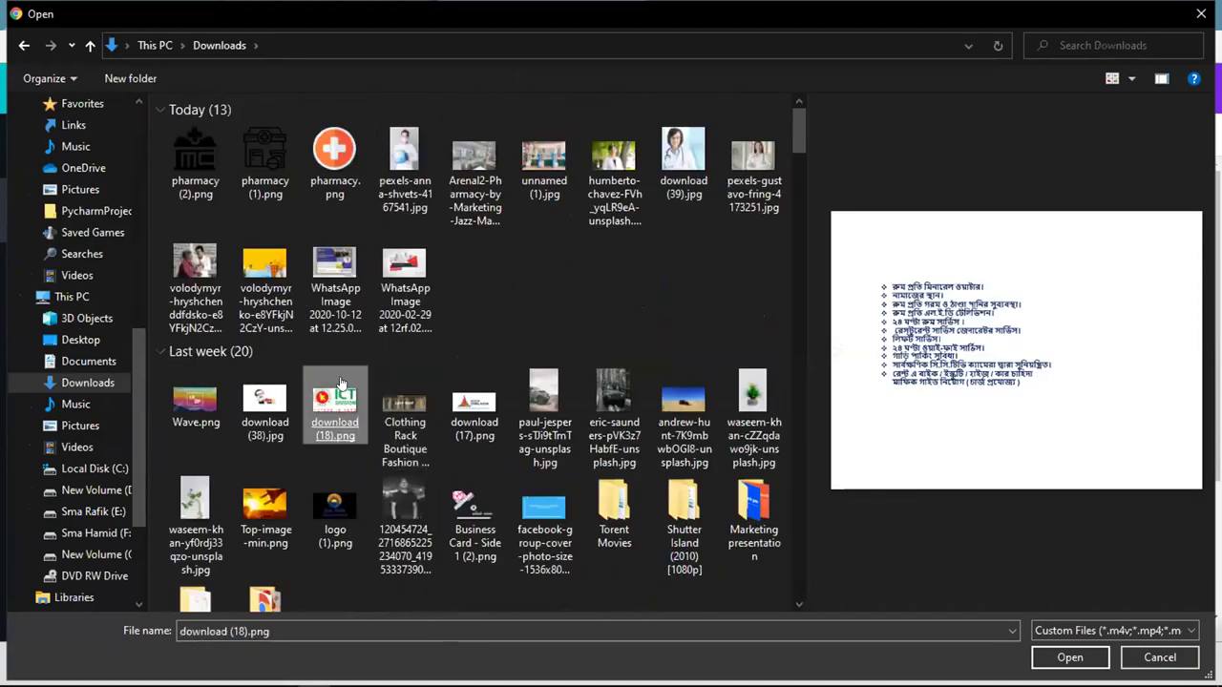
{"action": "left_click", "coordinate": [257, 408]}
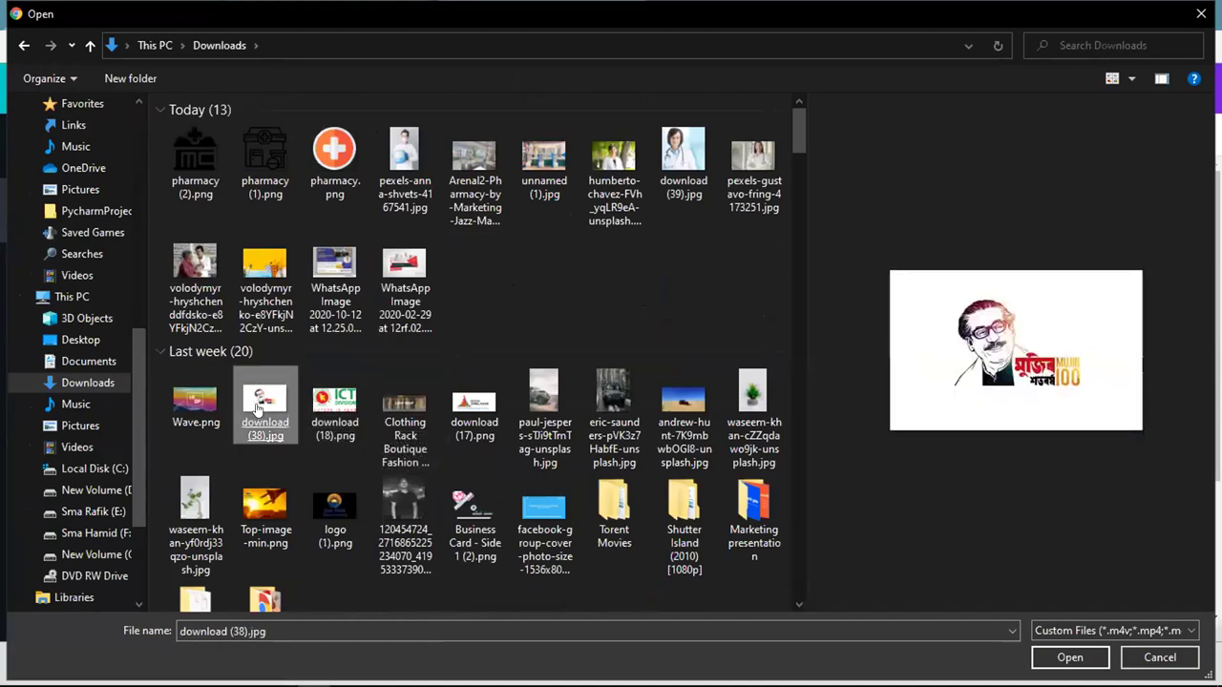
{"action": "left_click", "coordinate": [321, 423]}
Select only the ICT Division logo download (18).png and upload it to Canva.
{"action": "left_click", "coordinate": [272, 413], "text": "ctrl"}
{"action": "left_click", "coordinate": [272, 413], "text": "ctrl"}
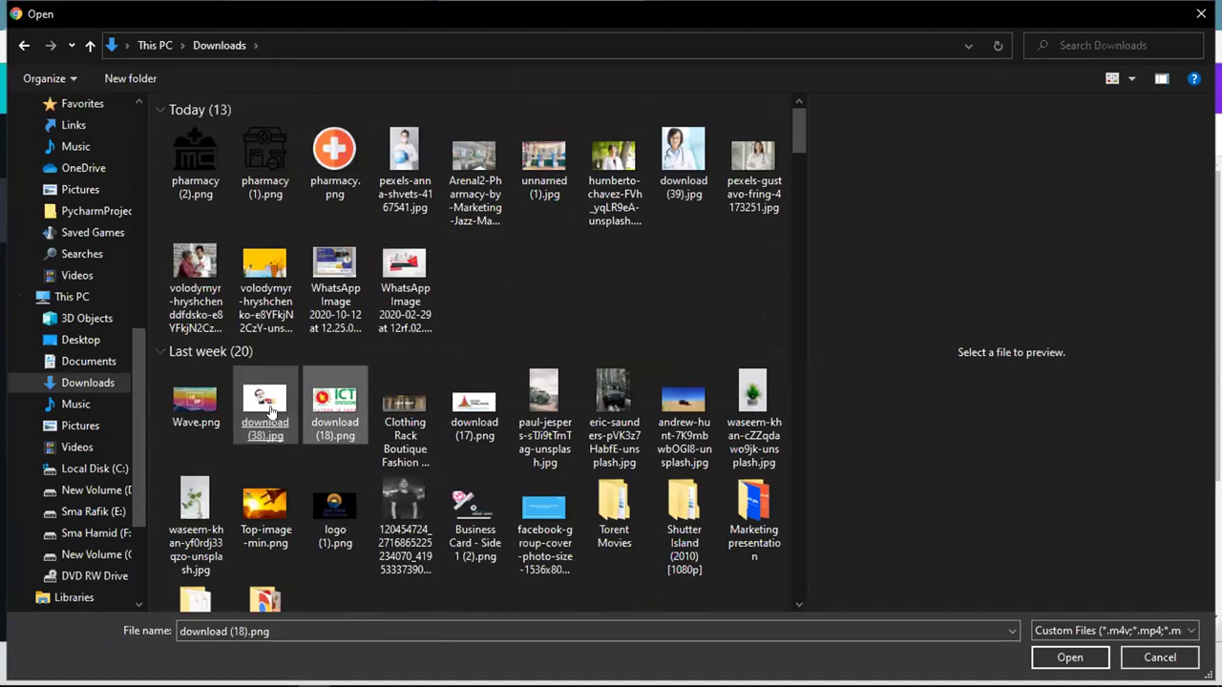
{"action": "left_click", "coordinate": [391, 425]}
{"action": "left_click", "coordinate": [270, 413], "text": "ctrl"}
{"action": "left_click", "coordinate": [270, 413], "text": "ctrl"}
{"action": "left_click", "coordinate": [270, 413], "text": "ctrl"}
{"action": "left_click", "coordinate": [270, 413], "text": "ctrl"}
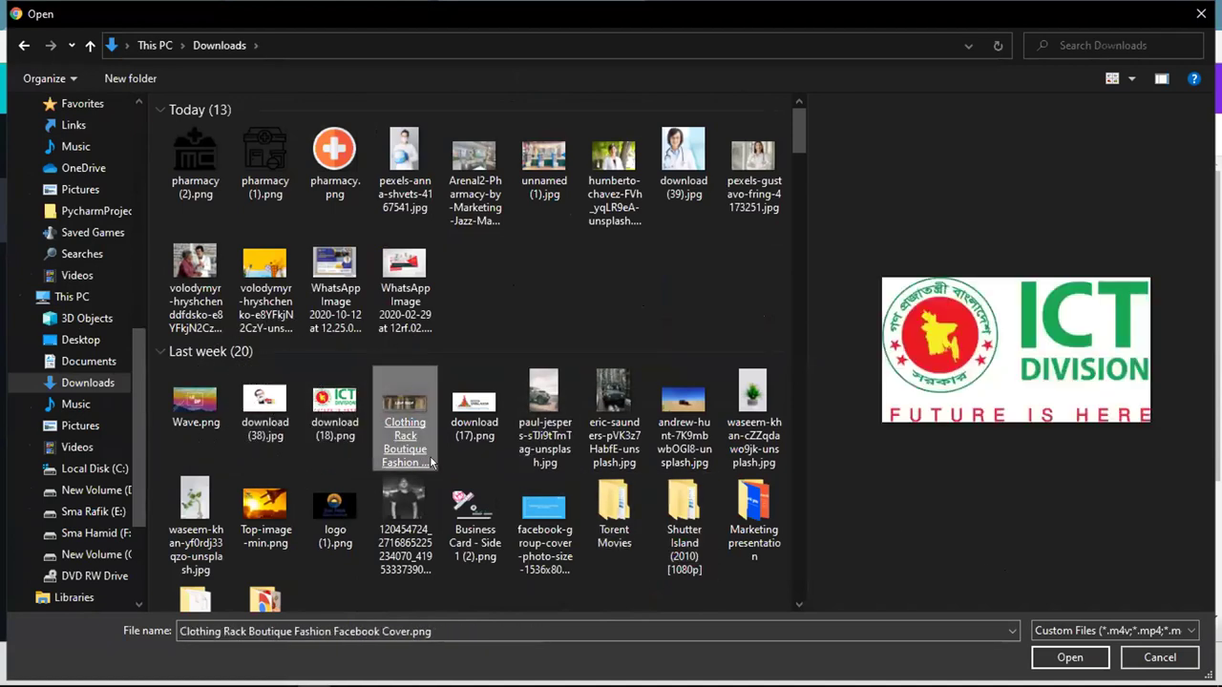
{"action": "left_click", "coordinate": [334, 413]}
{"action": "double_click", "coordinate": [334, 410]}
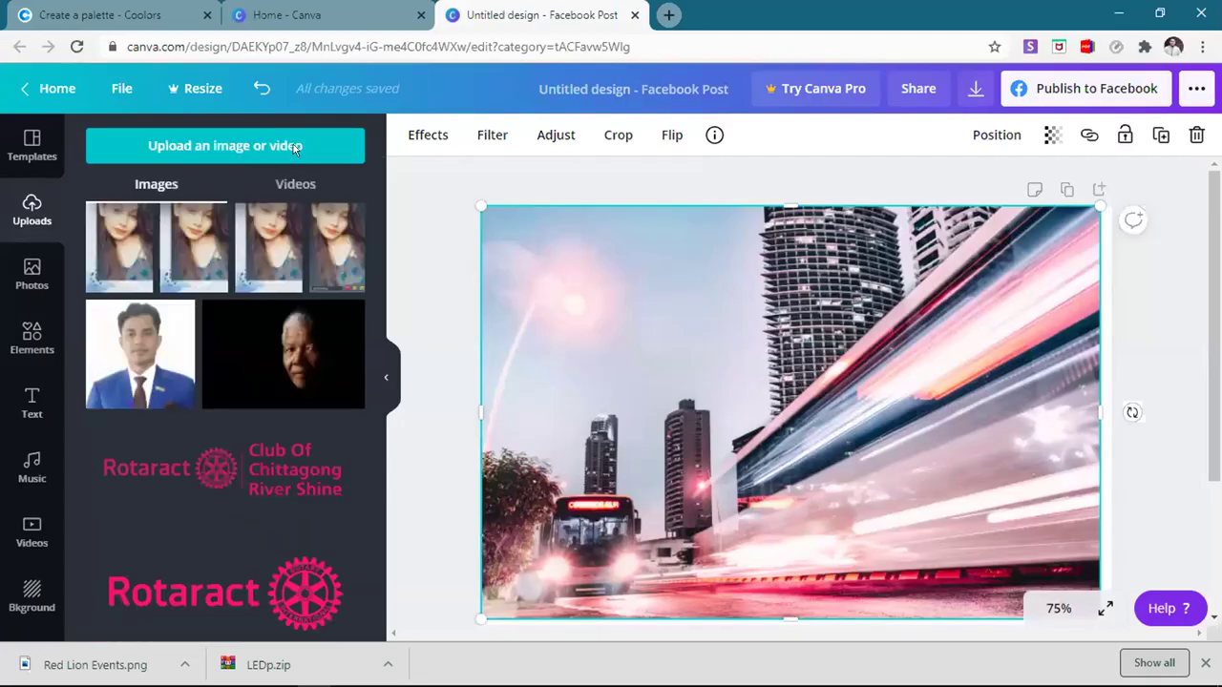
{"action": "left_click", "coordinate": [293, 145]}
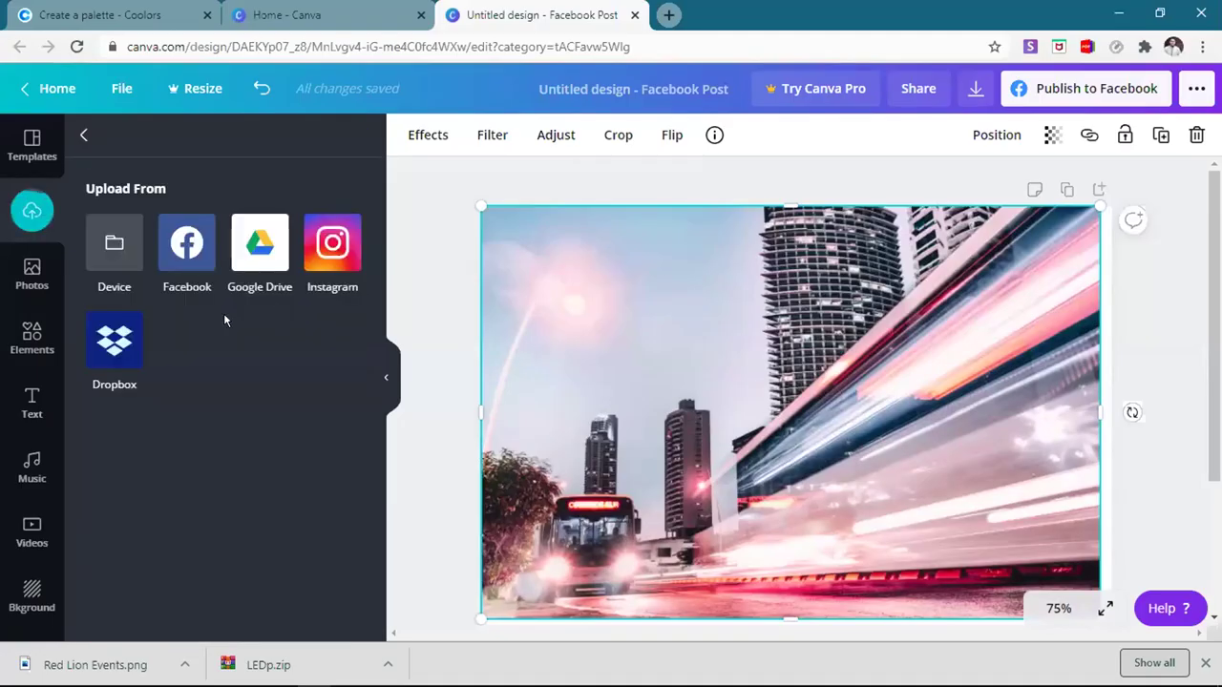
Shrink the browser window, move it to the top of the screen, and dismiss the file picker.
{"action": "left_click", "coordinate": [1160, 13]}
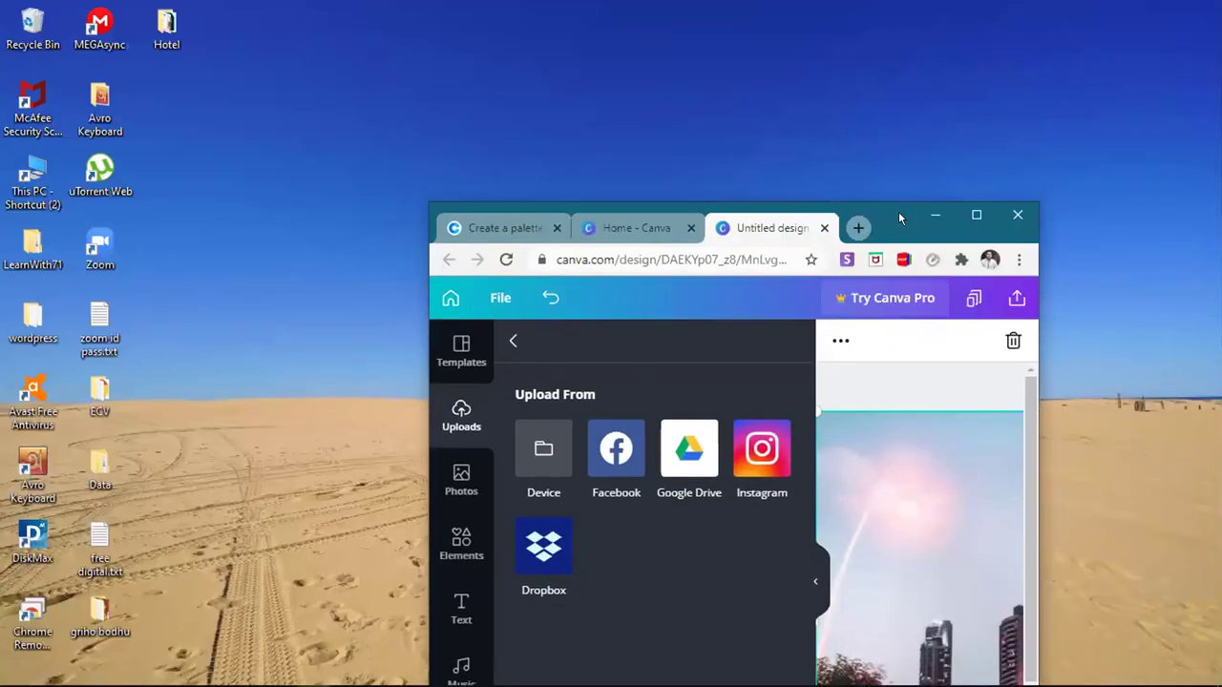
{"action": "left_click_drag", "start_coordinate": [898, 218], "coordinate": [920, 27]}
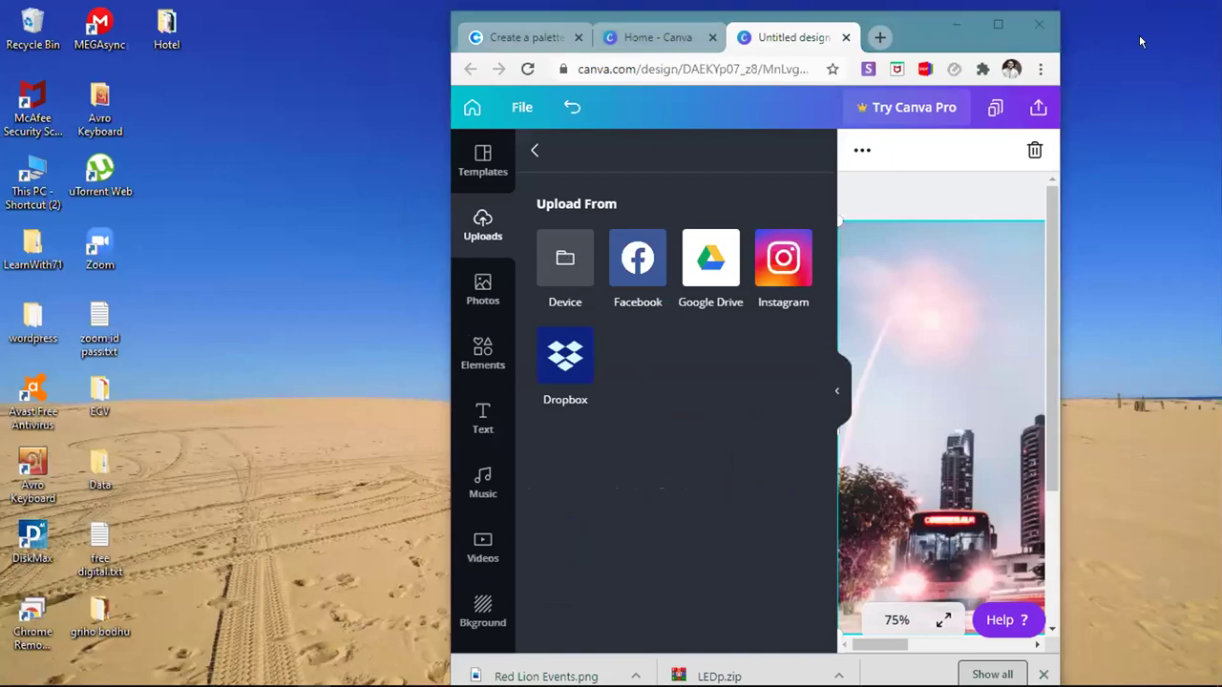
{"action": "key", "text": "Escape"}
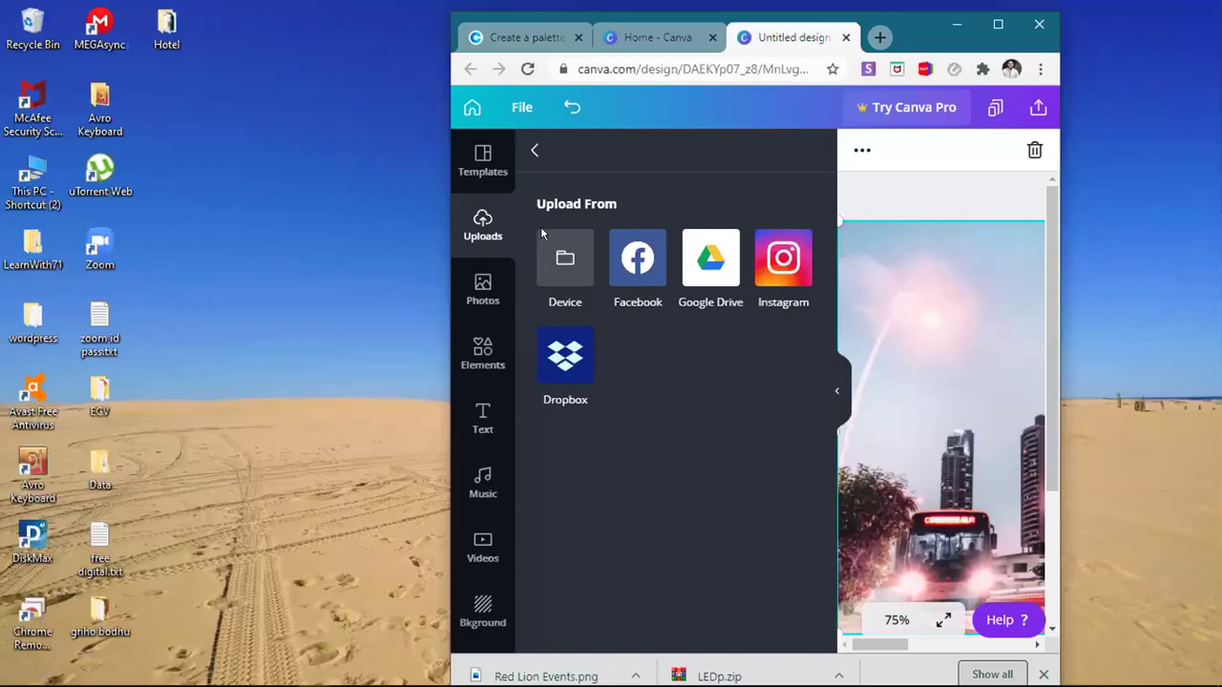
Return to Canva's uploaded images list, which shows the ICT Division logo at the top.
{"action": "left_click", "coordinate": [538, 150]}
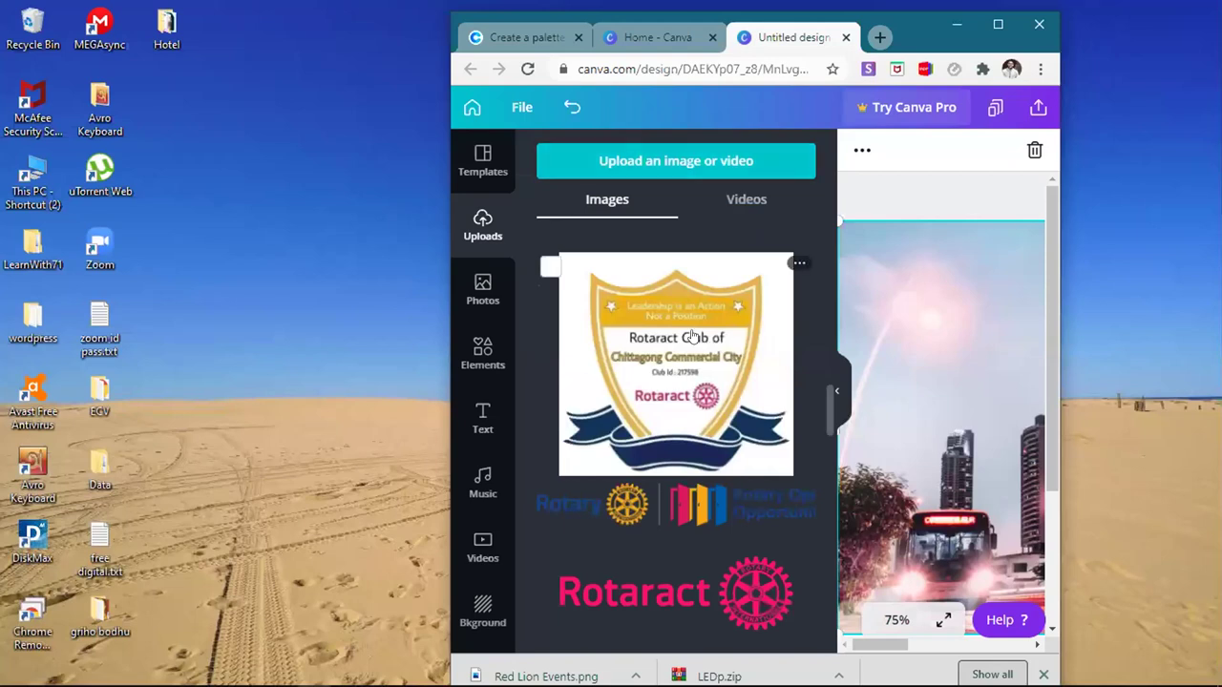
{"action": "scroll", "coordinate": [687, 392], "scroll_direction": "down", "scroll_amount": 5}
{"action": "scroll", "coordinate": [658, 398], "scroll_direction": "up", "scroll_amount": 2}
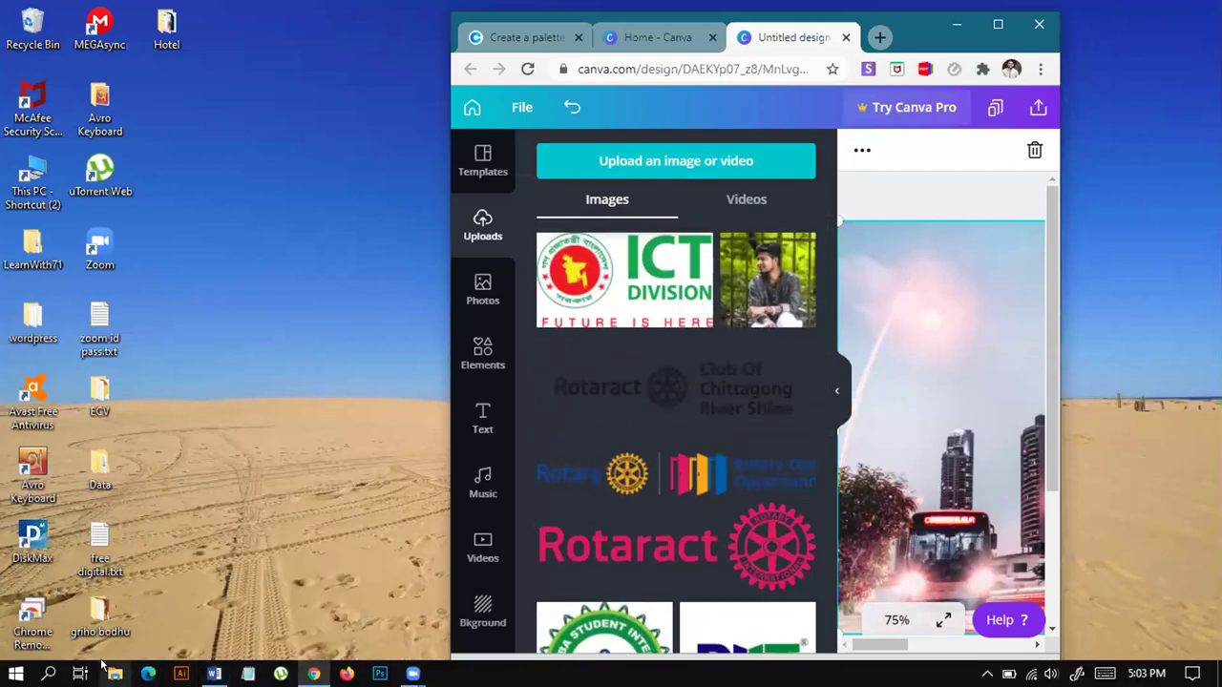
{"action": "left_click", "coordinate": [102, 665]}
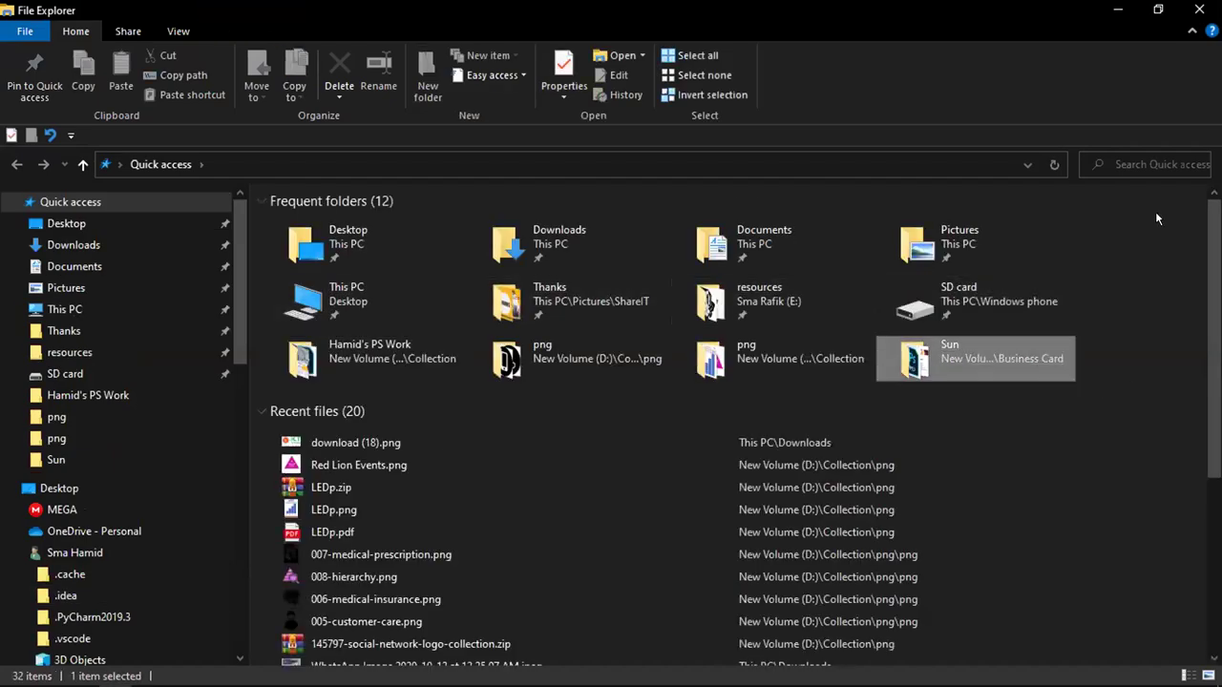
Open Downloads in File Explorer and resize its window to sit beside Canva.
{"action": "left_click", "coordinate": [1123, 204]}
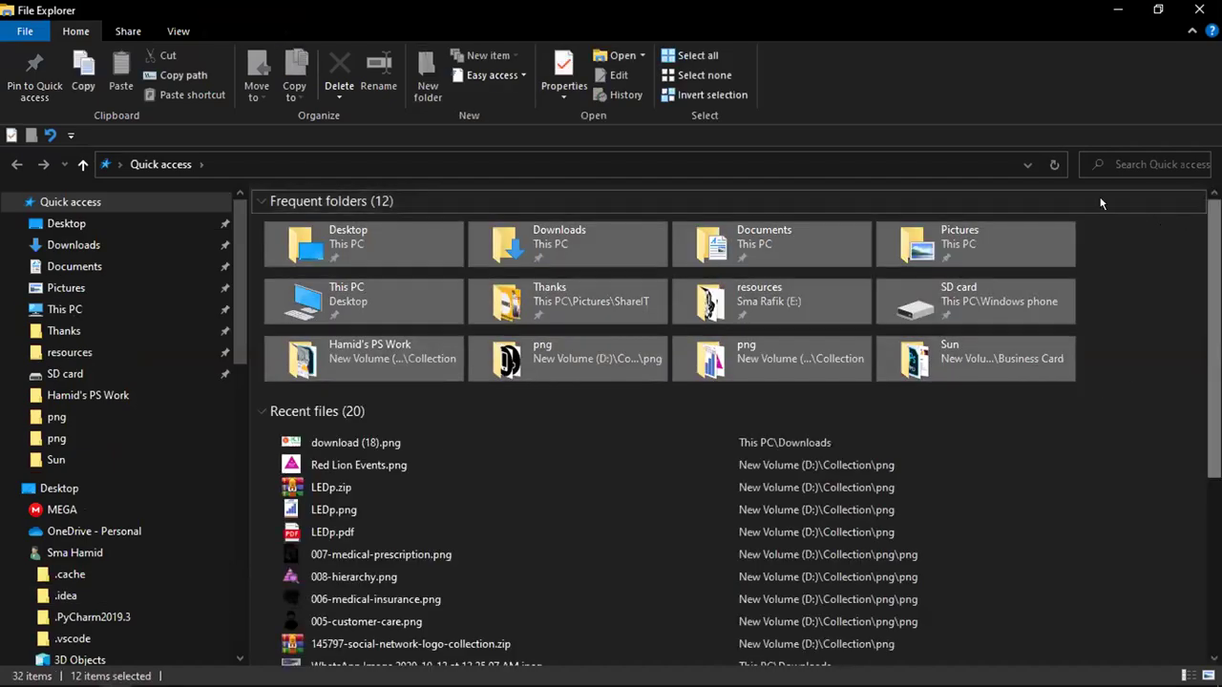
{"action": "double_click", "coordinate": [575, 238]}
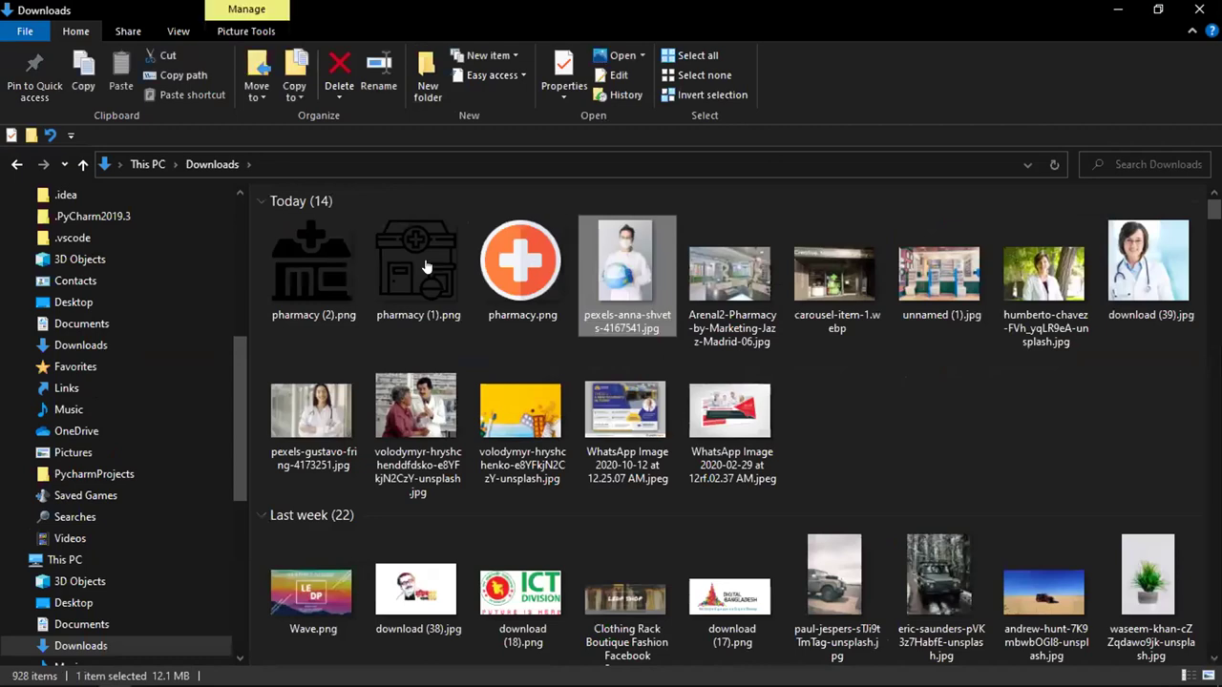
{"action": "key", "text": "Left"}
{"action": "left_click", "coordinate": [1158, 10]}
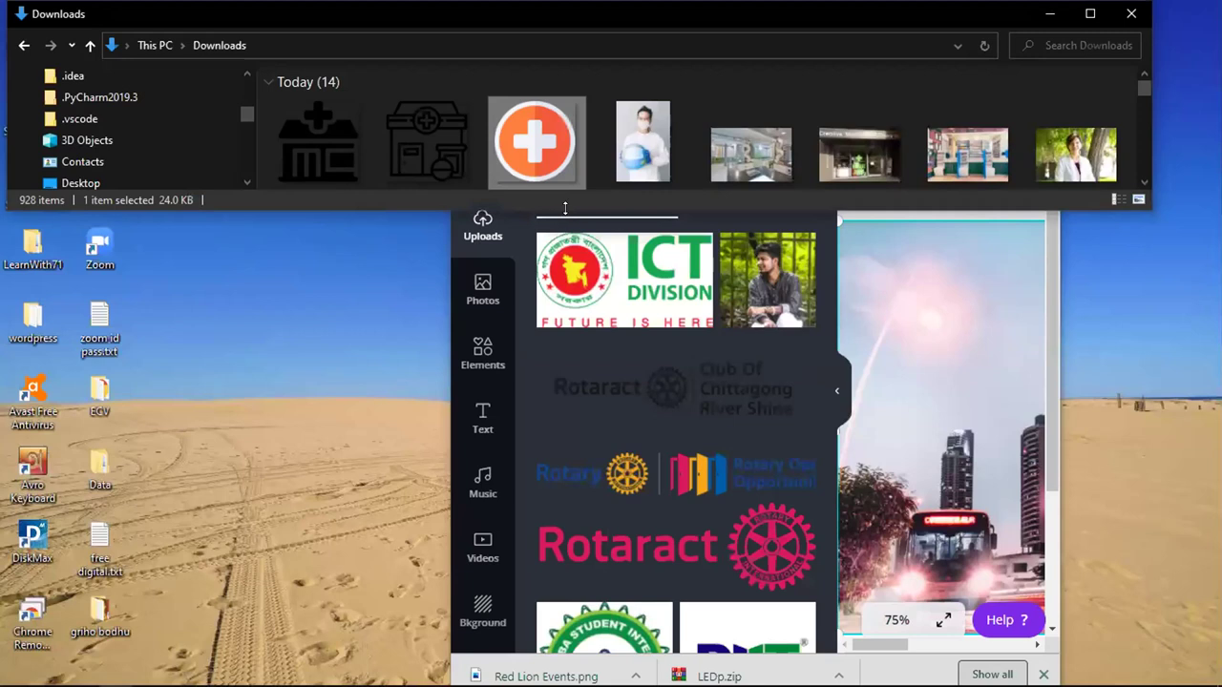
{"action": "left_click_drag", "start_coordinate": [565, 208], "coordinate": [565, 378]}
Upload pharmacy (2).png, pharmacy (1).png and the yellow medicine photo into Canva's uploads.
{"action": "key", "text": "Left"}
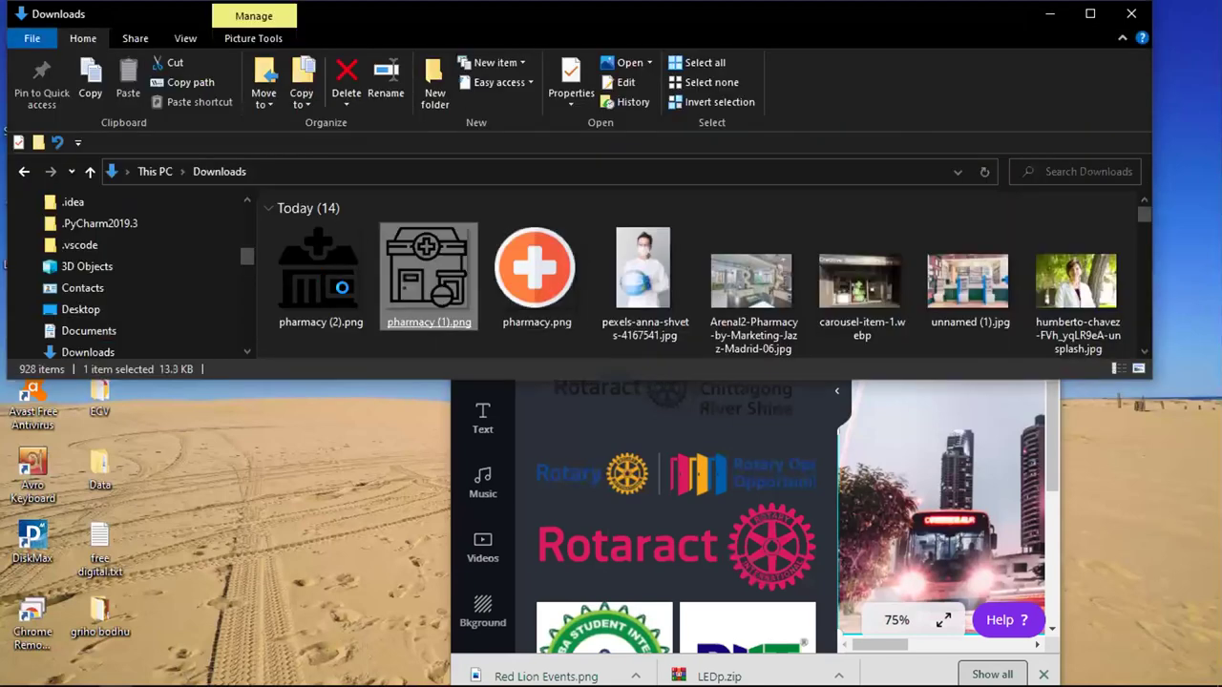
{"action": "left_click_drag", "start_coordinate": [319, 276], "coordinate": [949, 325]}
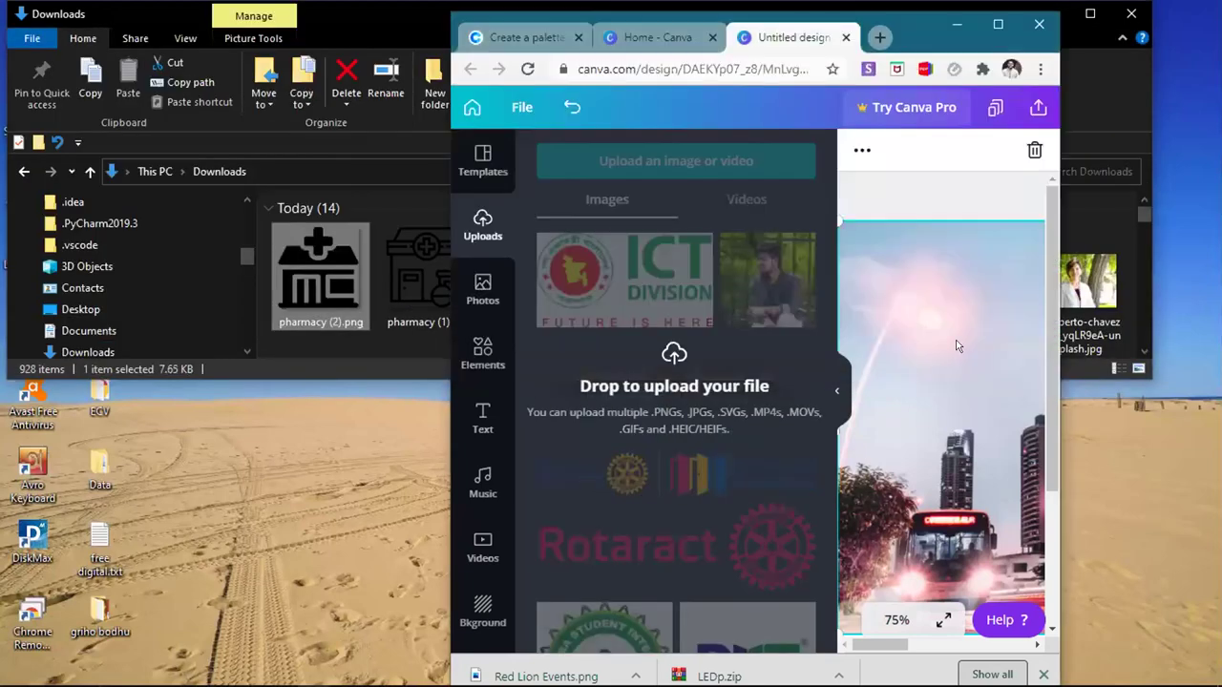
{"action": "left_click_drag", "start_coordinate": [418, 277], "coordinate": [630, 452]}
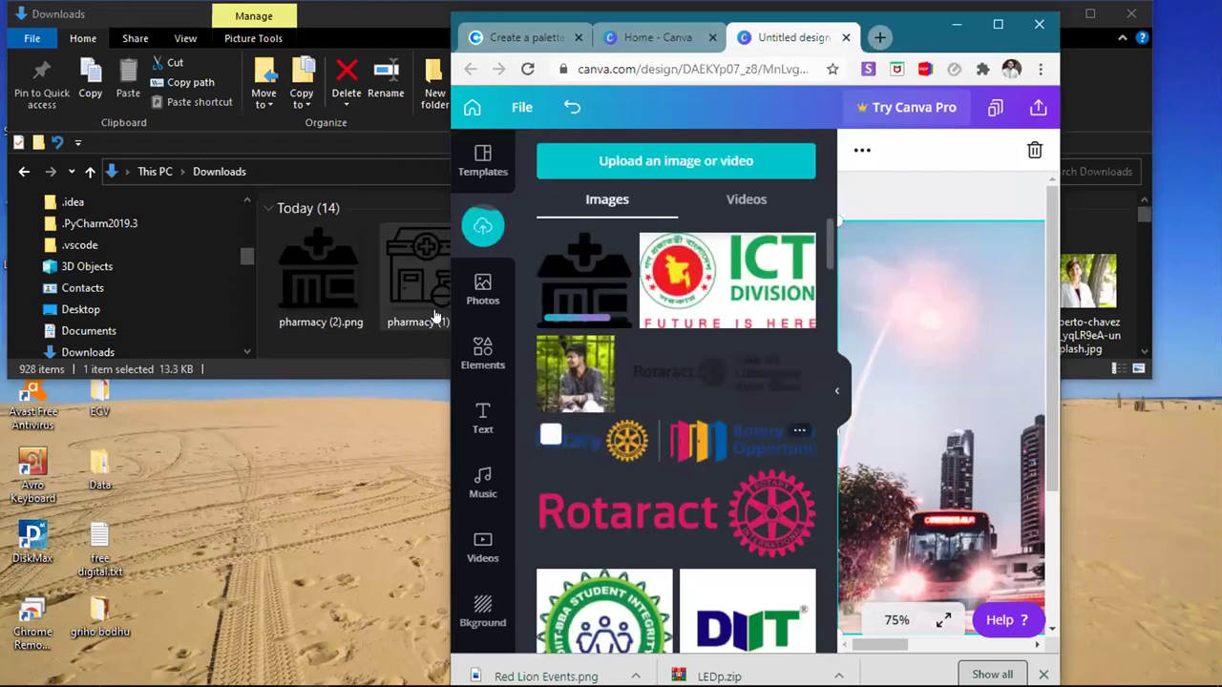
{"action": "left_click", "coordinate": [382, 369]}
{"action": "left_click", "coordinate": [752, 272]}
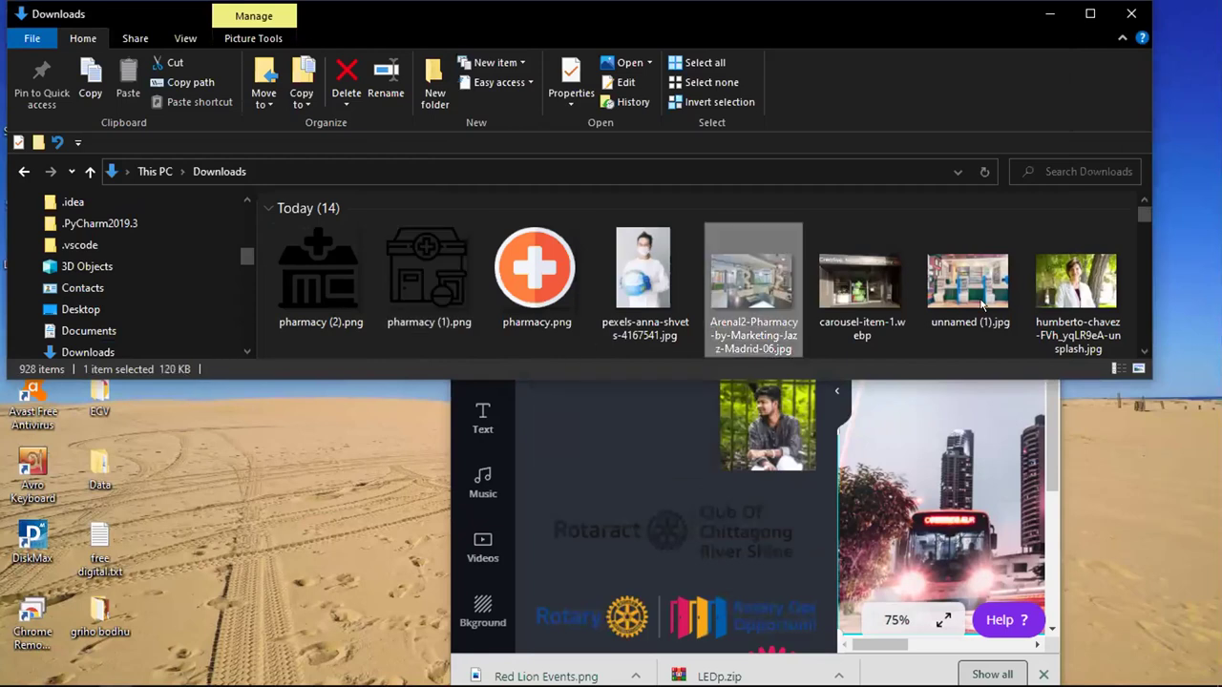
{"action": "scroll", "coordinate": [974, 271], "scroll_direction": "down", "scroll_amount": 3}
{"action": "scroll", "coordinate": [975, 271], "scroll_direction": "down", "scroll_amount": 1}
{"action": "left_click_drag", "start_coordinate": [643, 262], "coordinate": [658, 478]}
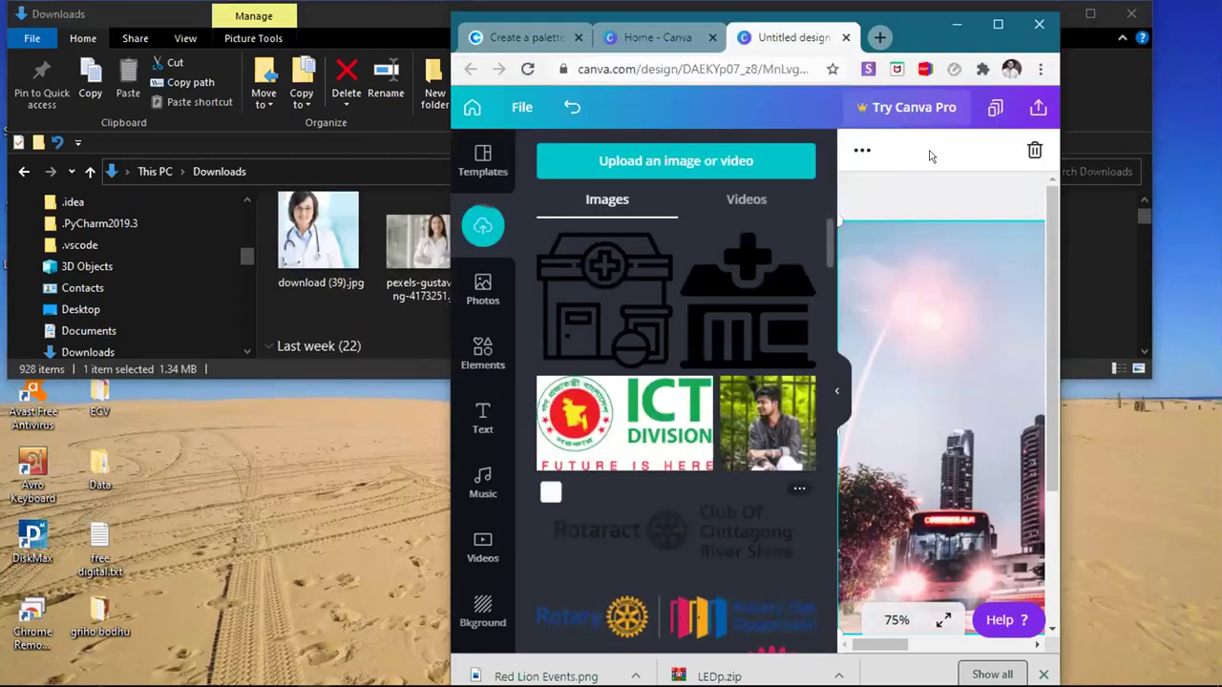
{"action": "left_click", "coordinate": [997, 22]}
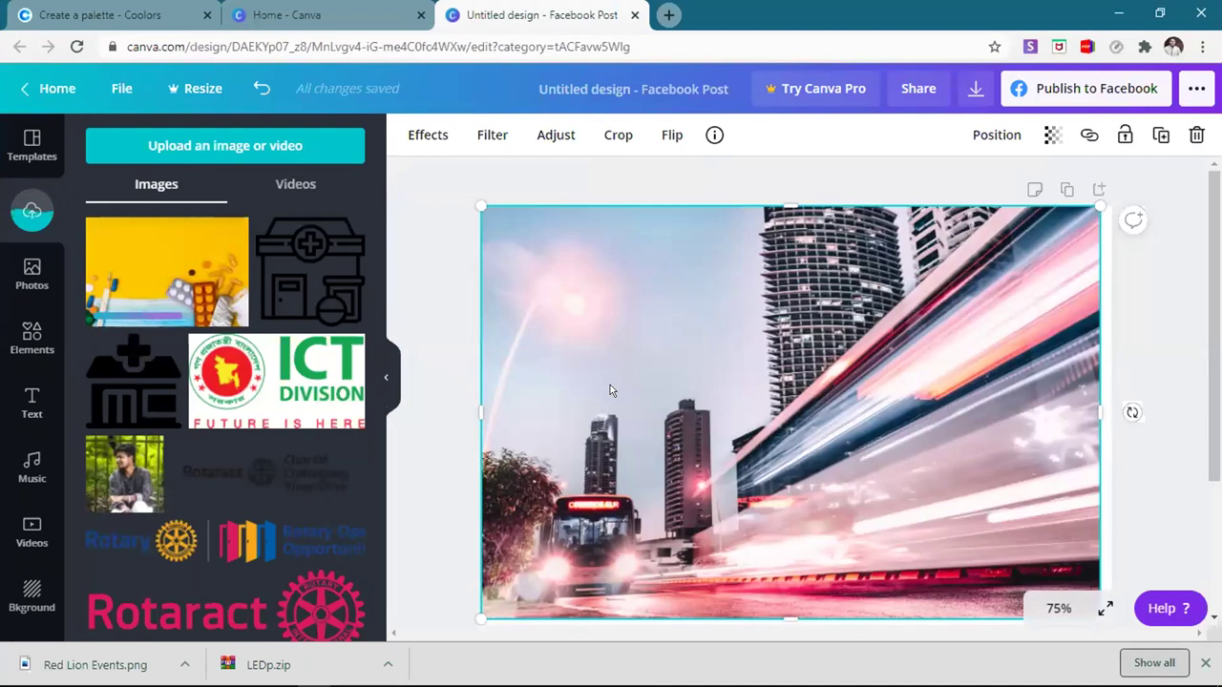
Delete the bus photo and place the yellow medicine photo, enlarged, on the page.
{"action": "key", "text": "Delete"}
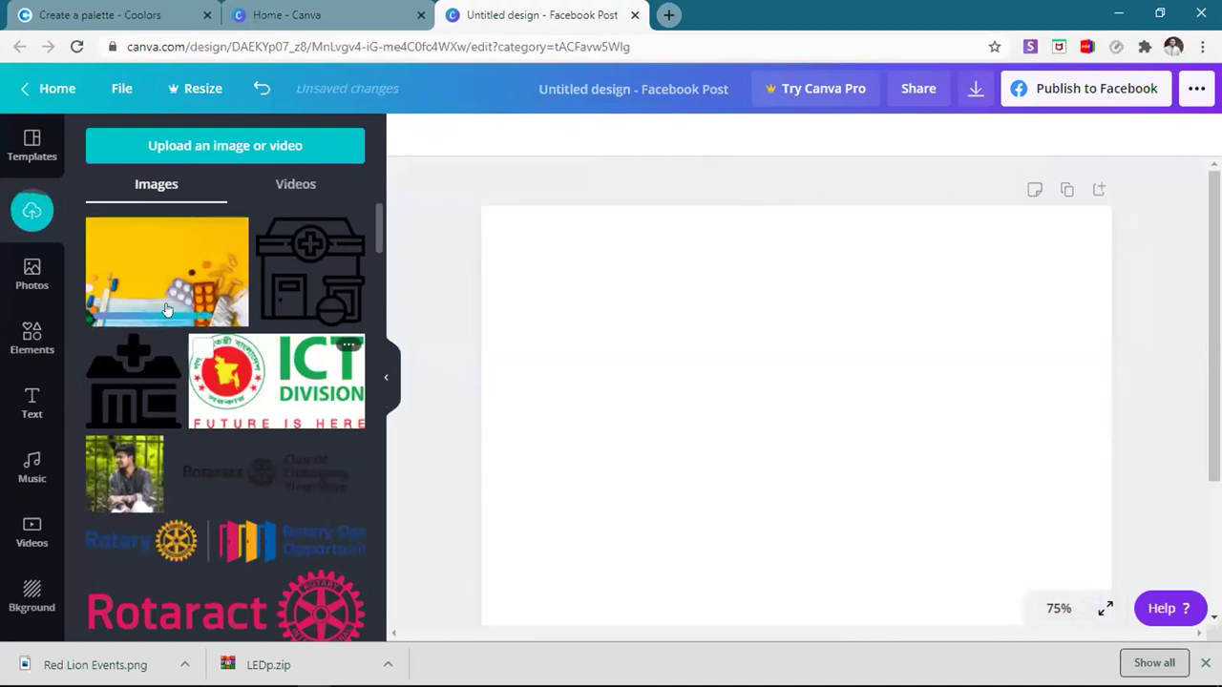
{"action": "left_click", "coordinate": [166, 311]}
{"action": "left_click_drag", "start_coordinate": [580, 385], "coordinate": [501, 272]}
{"action": "left_click_drag", "start_coordinate": [951, 511], "coordinate": [1112, 608]}
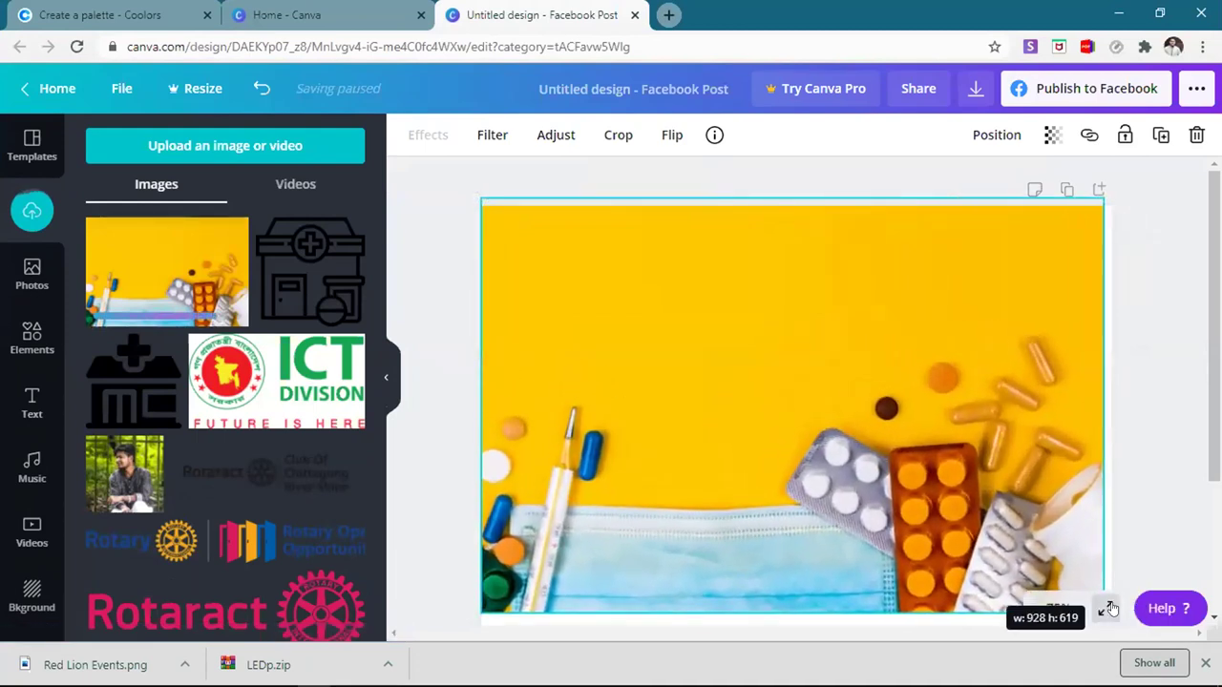
{"action": "mouse_move", "coordinate": [902, 480]}
{"action": "left_mouse_down"}
{"action": "mouse_move", "coordinate": [890, 491]}
{"action": "mouse_move", "coordinate": [922, 491]}
{"action": "left_mouse_up"}
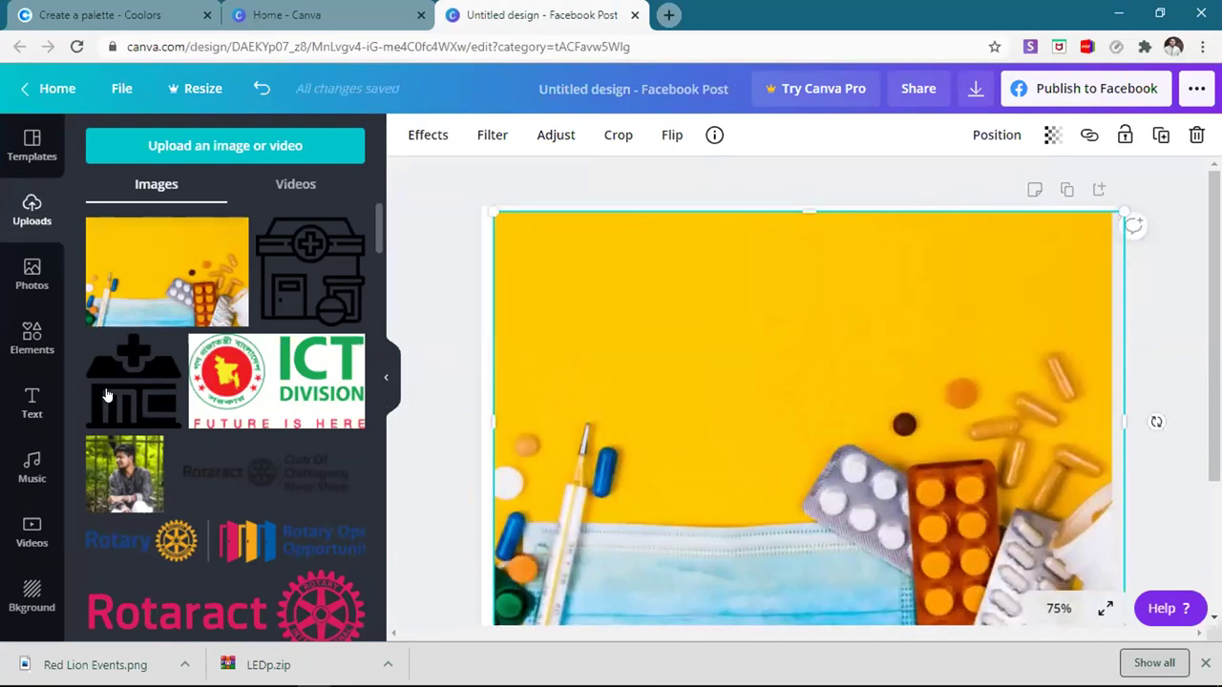
Try the pharmacy icon in its place, resized and centred, then delete it.
{"action": "left_click_drag", "start_coordinate": [113, 386], "coordinate": [658, 390]}
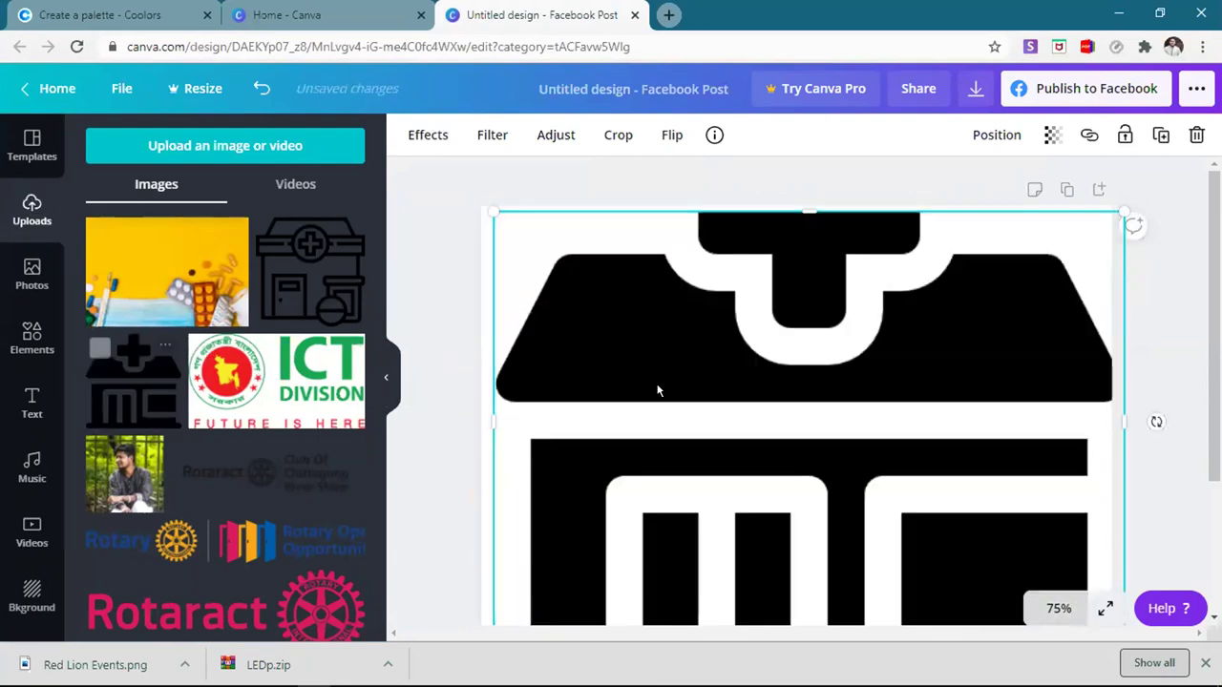
{"action": "left_click_drag", "start_coordinate": [773, 399], "coordinate": [862, 458]}
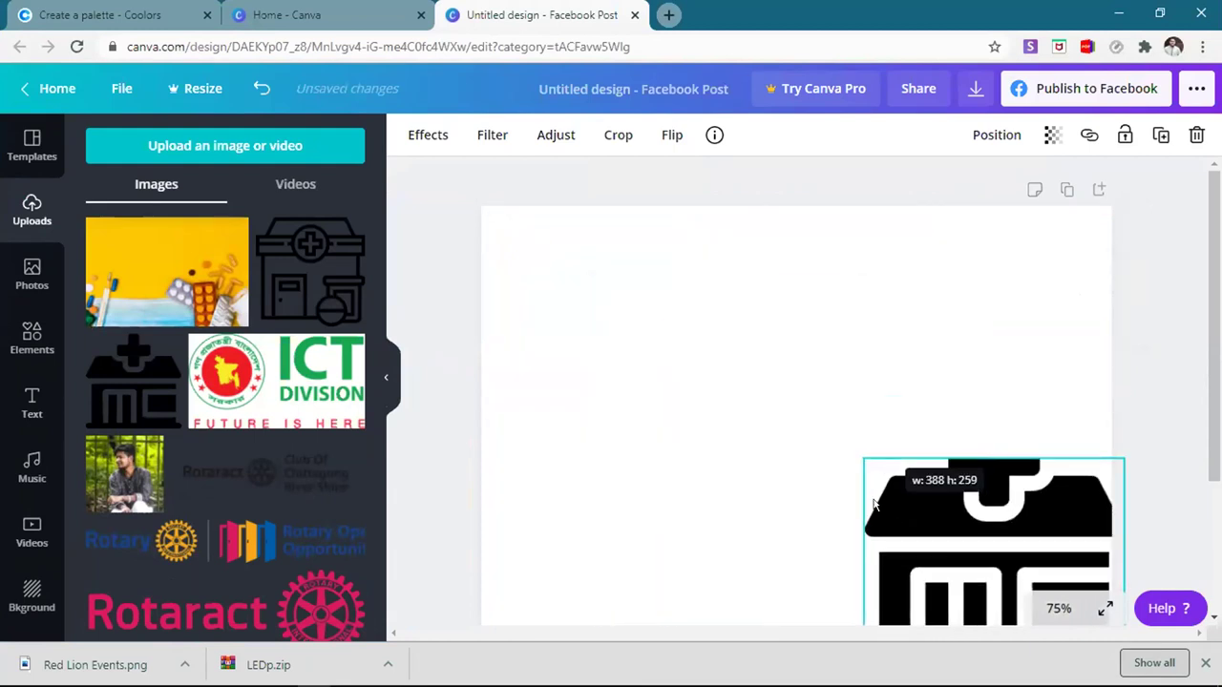
{"action": "left_click_drag", "start_coordinate": [954, 535], "coordinate": [876, 466]}
{"action": "key", "text": "Delete"}
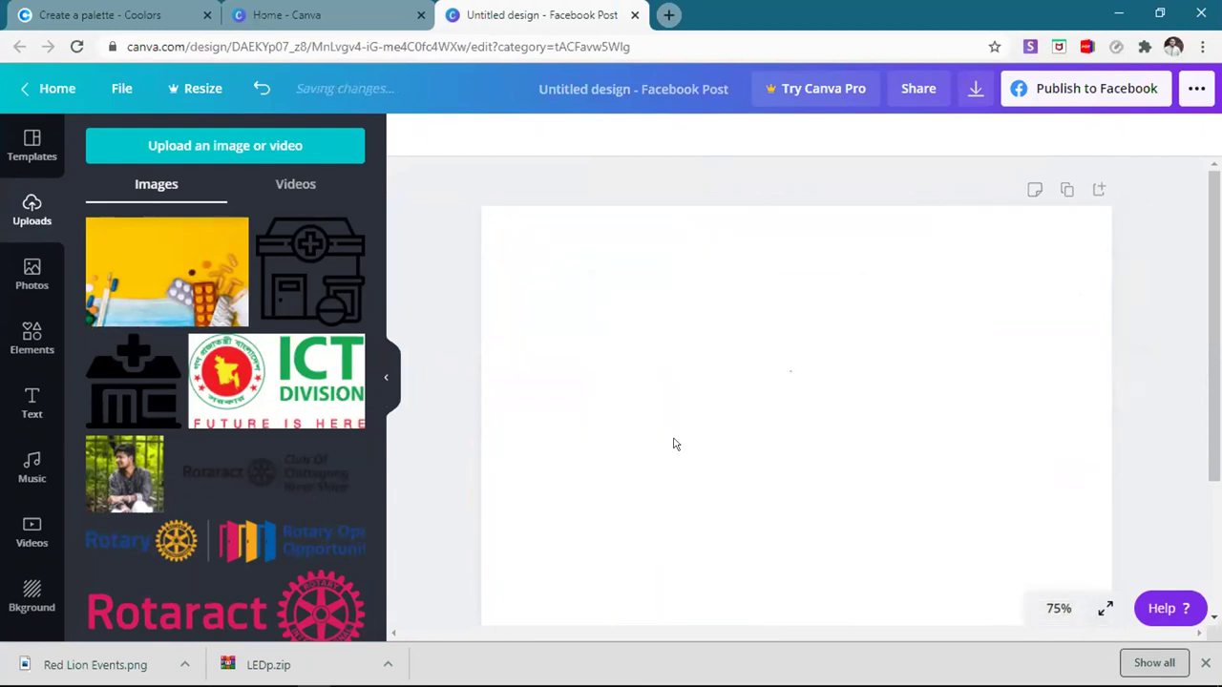
Re-add the yellow medicine photo and move it to the middle of the page.
{"action": "left_click", "coordinate": [174, 272]}
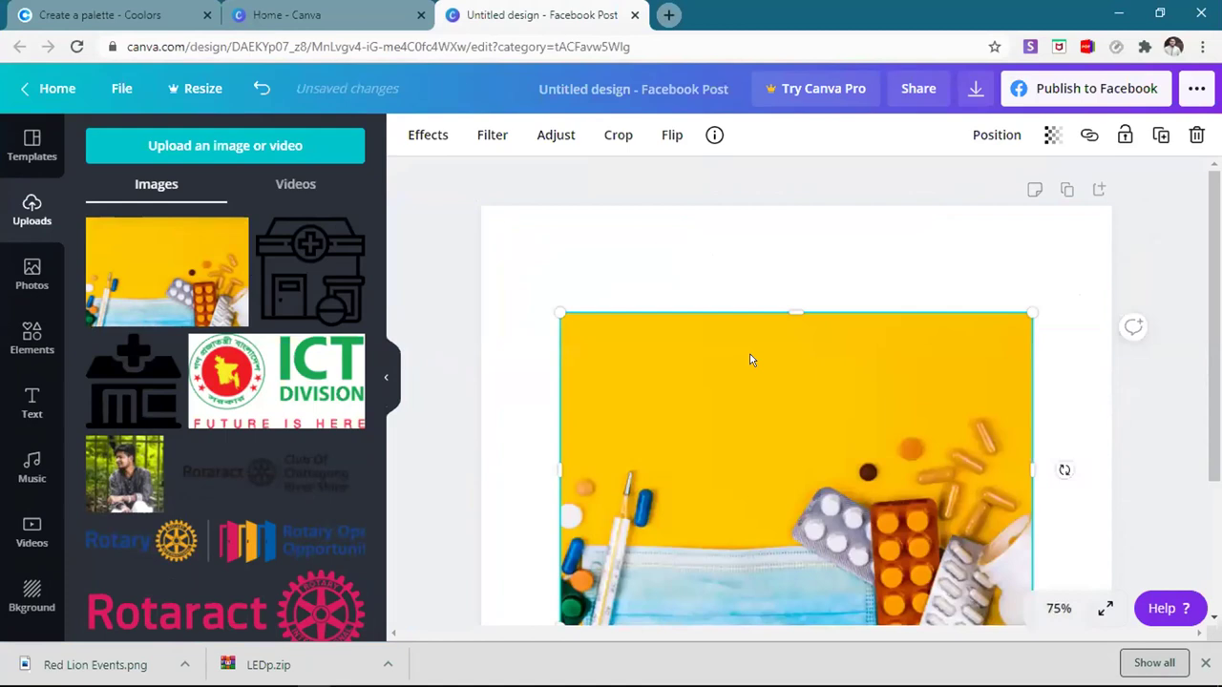
{"action": "left_click", "coordinate": [726, 268]}
{"action": "left_click_drag", "start_coordinate": [781, 435], "coordinate": [739, 371]}
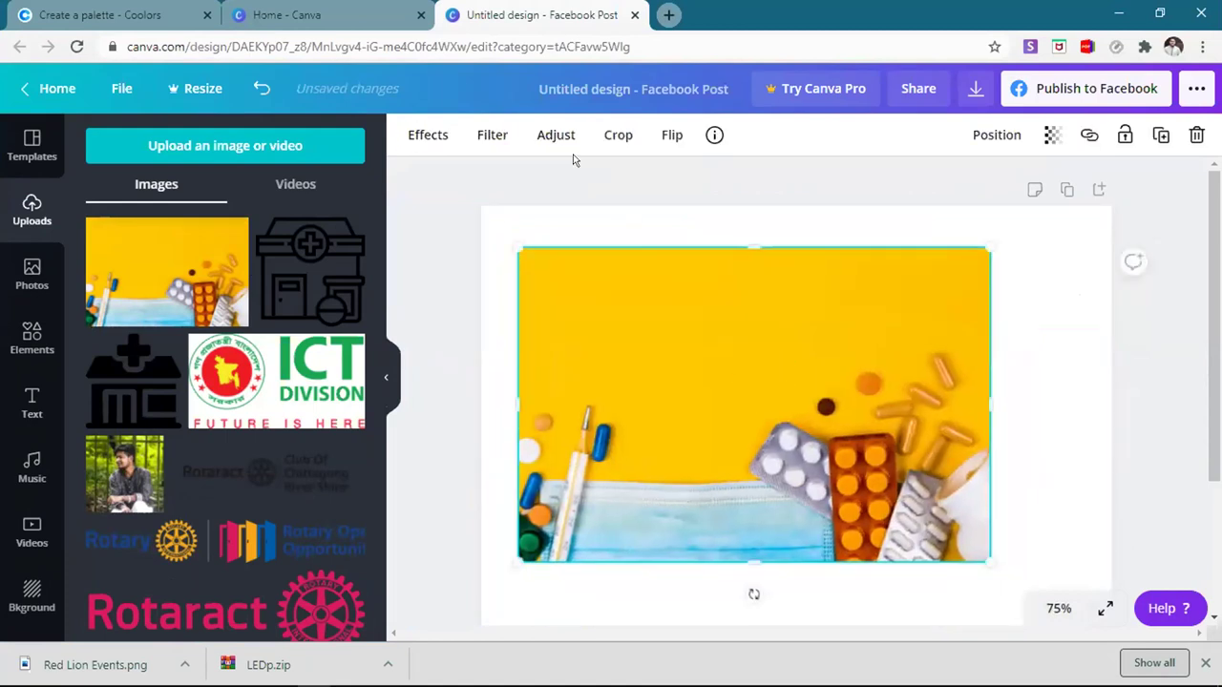
{"action": "left_click", "coordinate": [504, 131]}
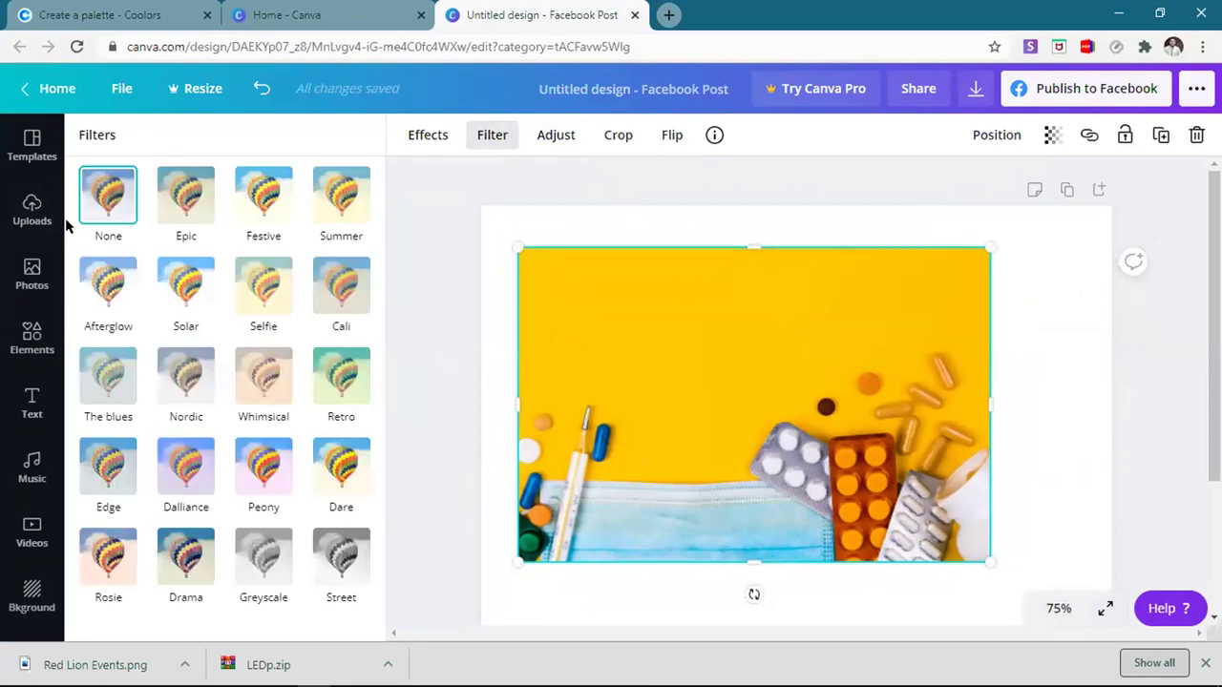
Try the Epic, Festive, Summer, Afterglow and The blues filters, settling on Dalliance.
{"action": "left_click", "coordinate": [166, 195]}
{"action": "left_click", "coordinate": [264, 195]}
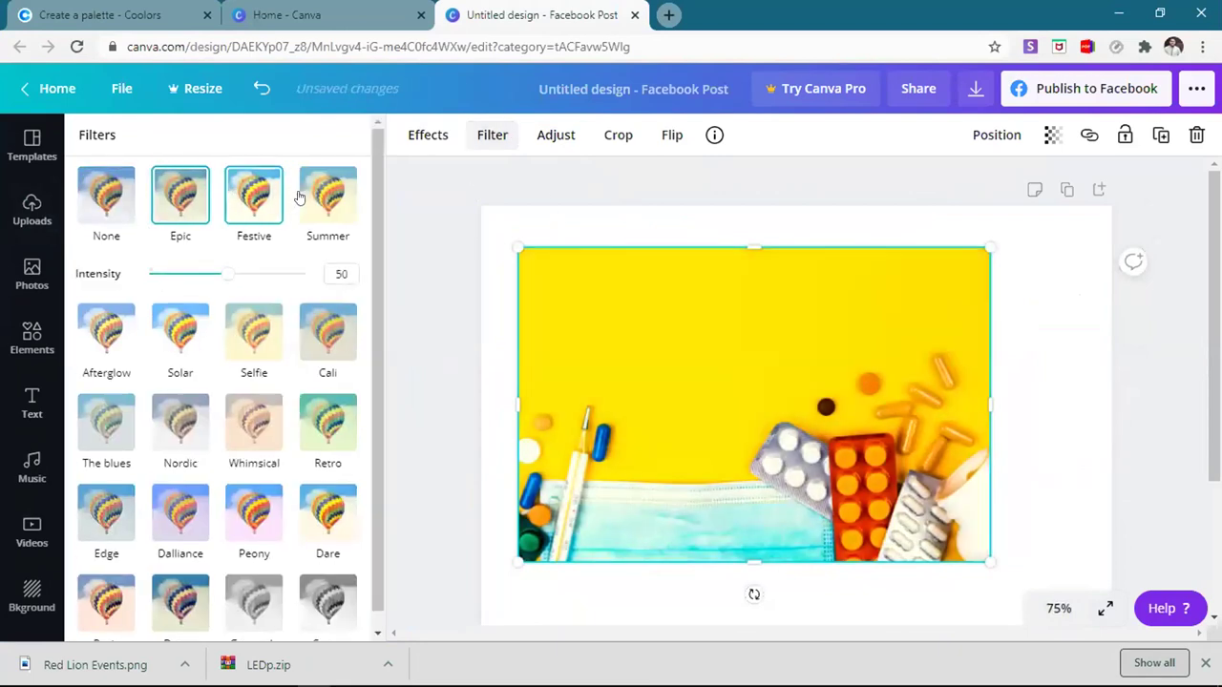
{"action": "left_click", "coordinate": [334, 207]}
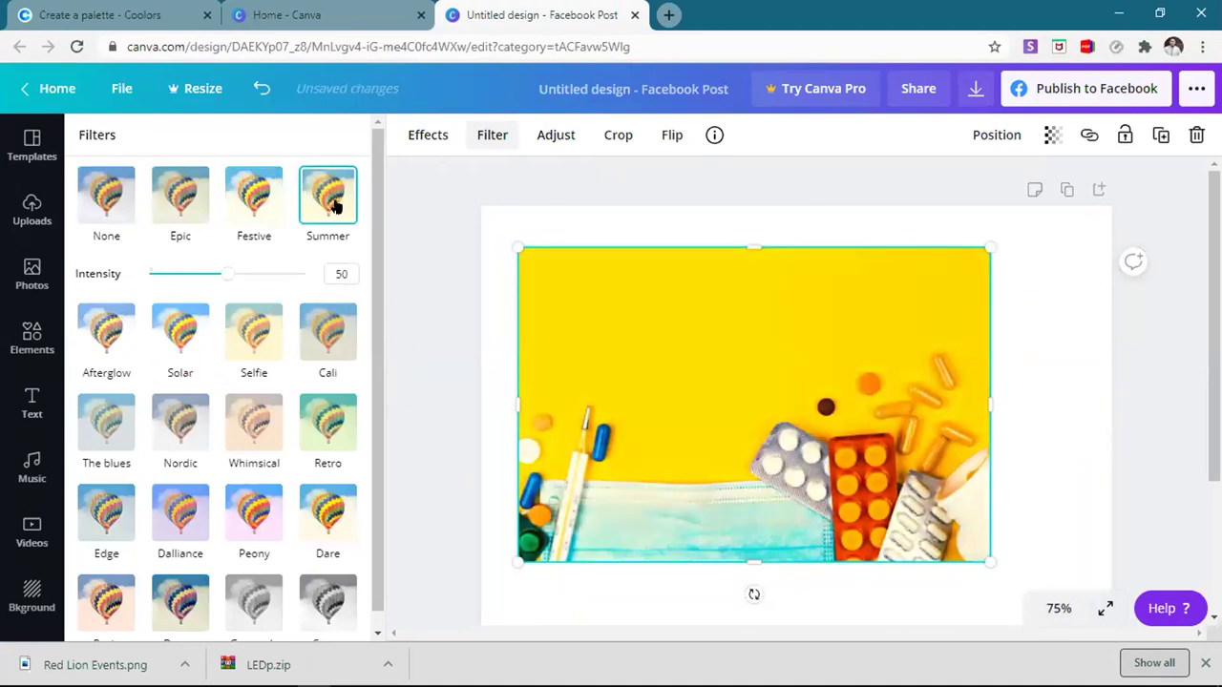
{"action": "left_click", "coordinate": [109, 332]}
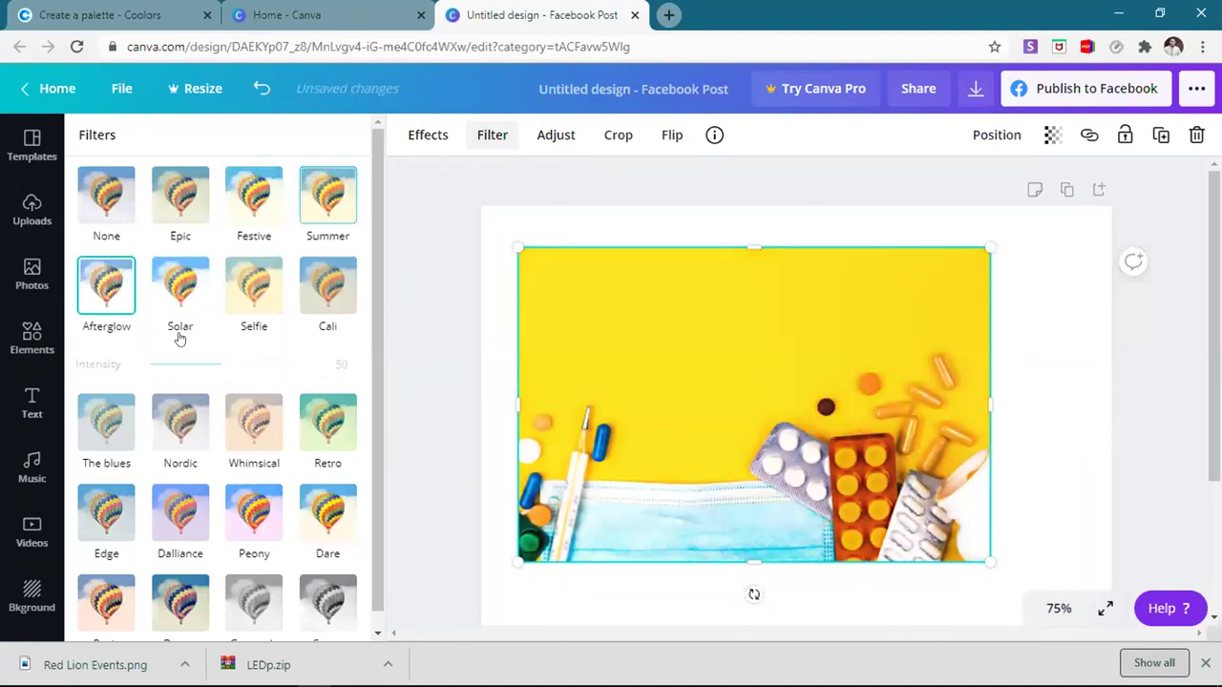
{"action": "left_click", "coordinate": [106, 424]}
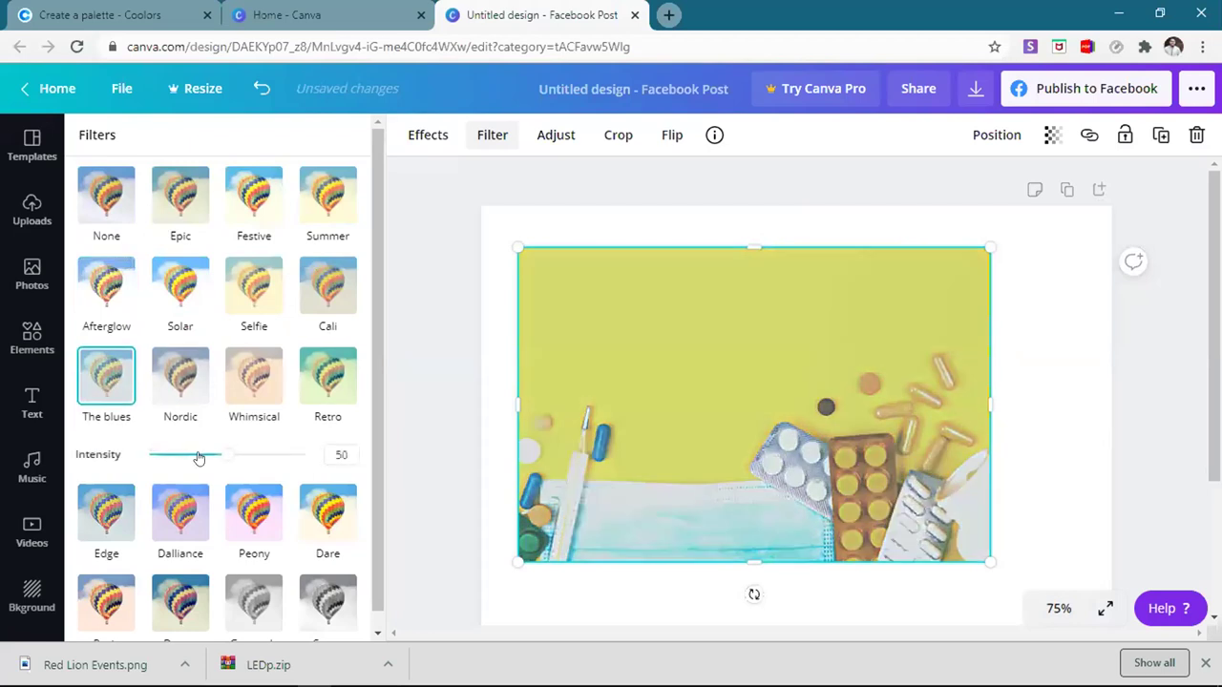
{"action": "scroll", "coordinate": [198, 482], "scroll_direction": "down", "scroll_amount": 1}
{"action": "left_click", "coordinate": [196, 484]}
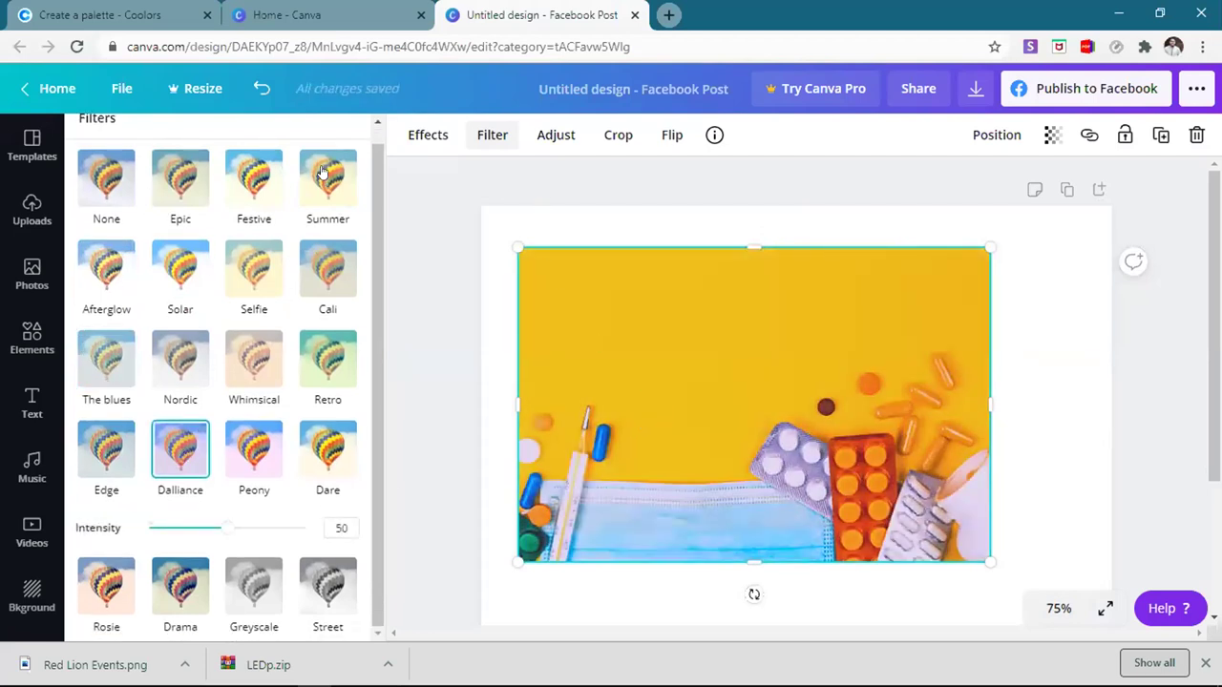
{"action": "left_click", "coordinate": [426, 134]}
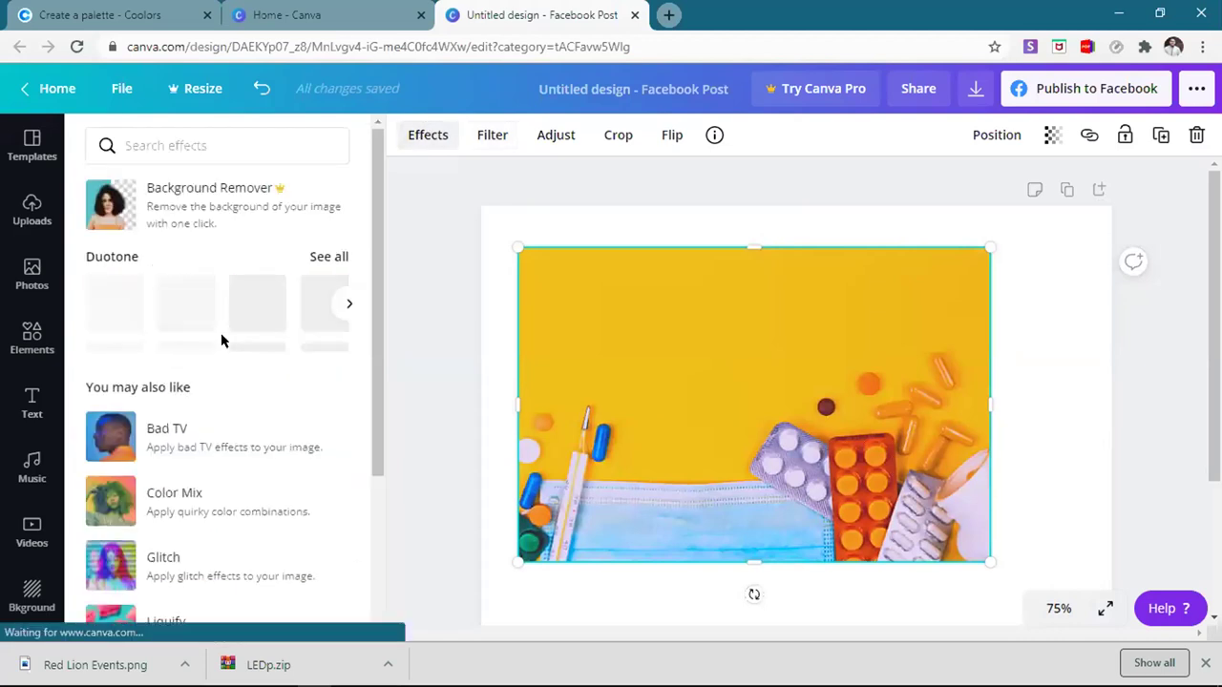
Connect the Slice effect so it can be used on the photo.
{"action": "scroll", "coordinate": [218, 355], "scroll_direction": "down", "scroll_amount": 3}
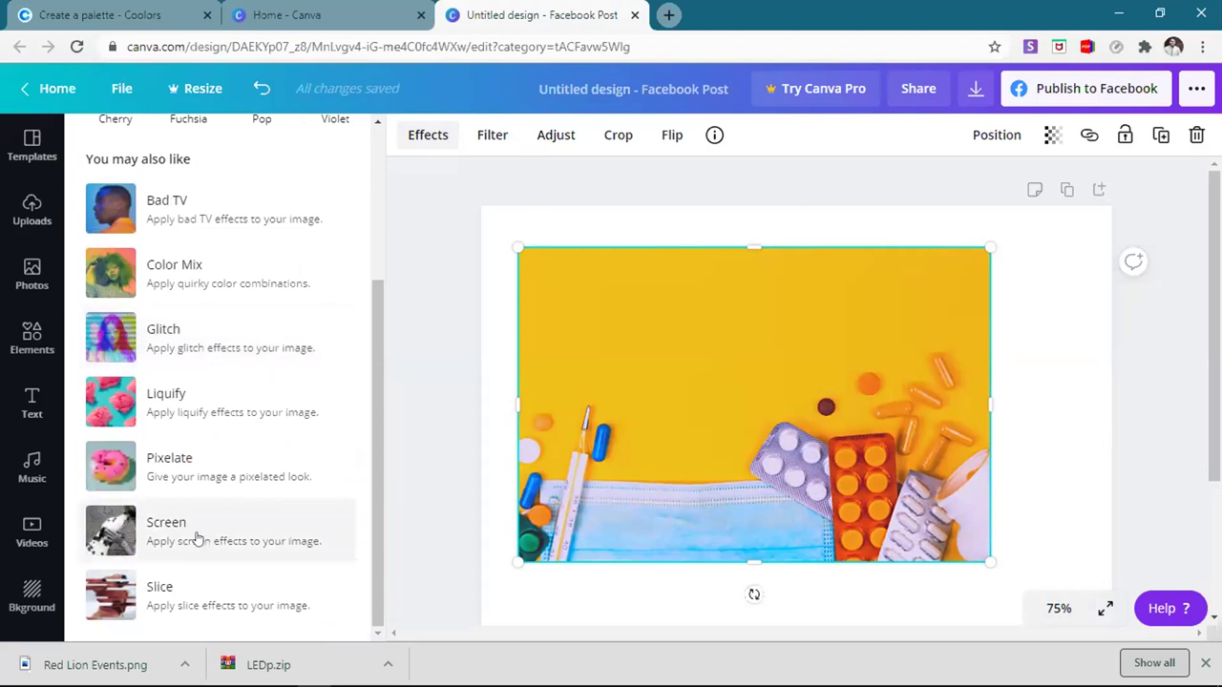
{"action": "left_click", "coordinate": [176, 597]}
{"action": "left_click", "coordinate": [220, 615]}
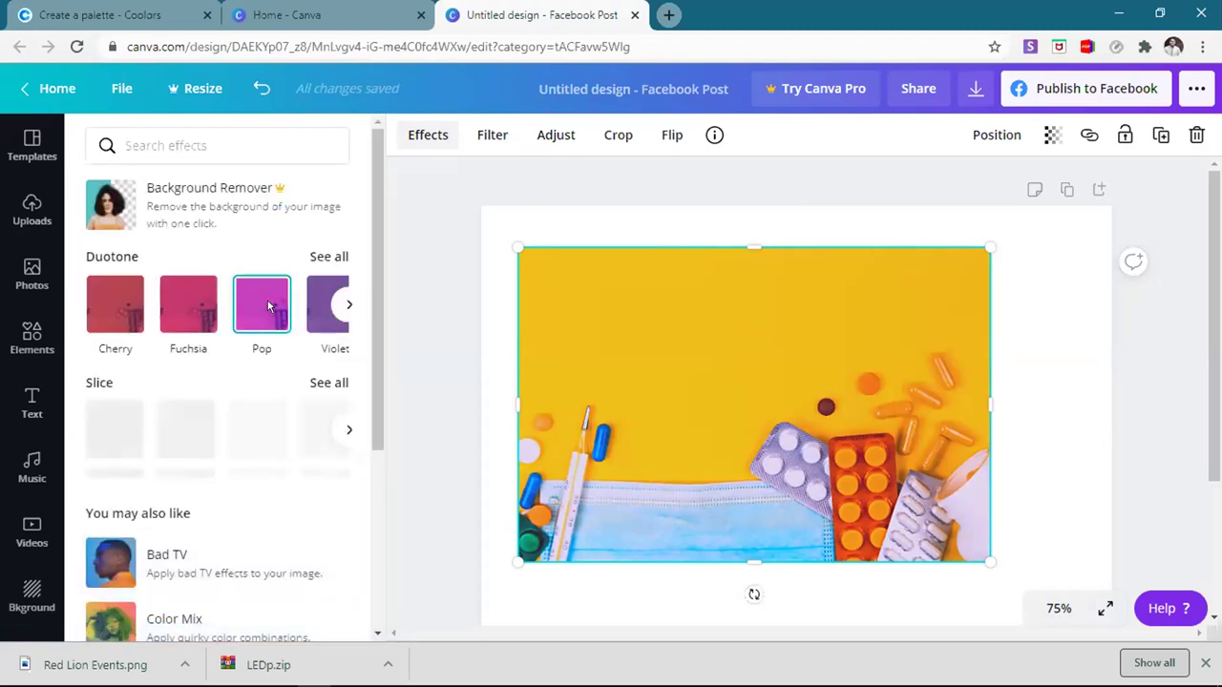
Preview Pop duotone, Chipped, Minced and Torn, then choose the Sliced glitch effect.
{"action": "left_click", "coordinate": [262, 303]}
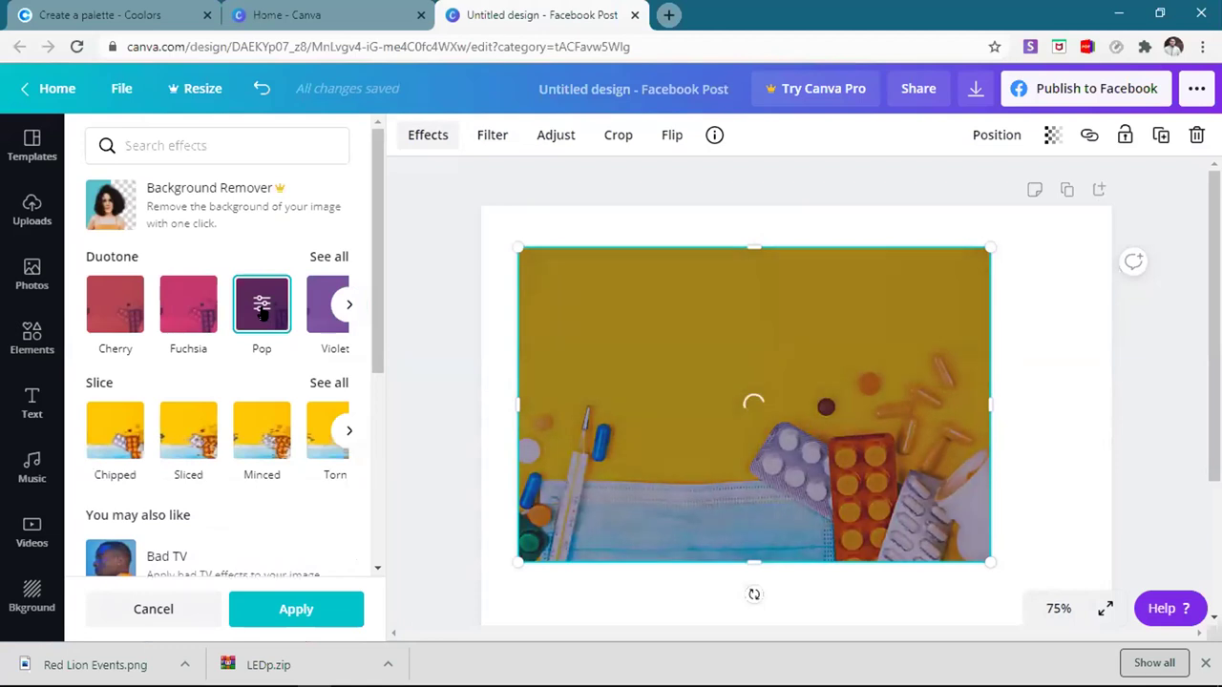
{"action": "left_click", "coordinate": [111, 439]}
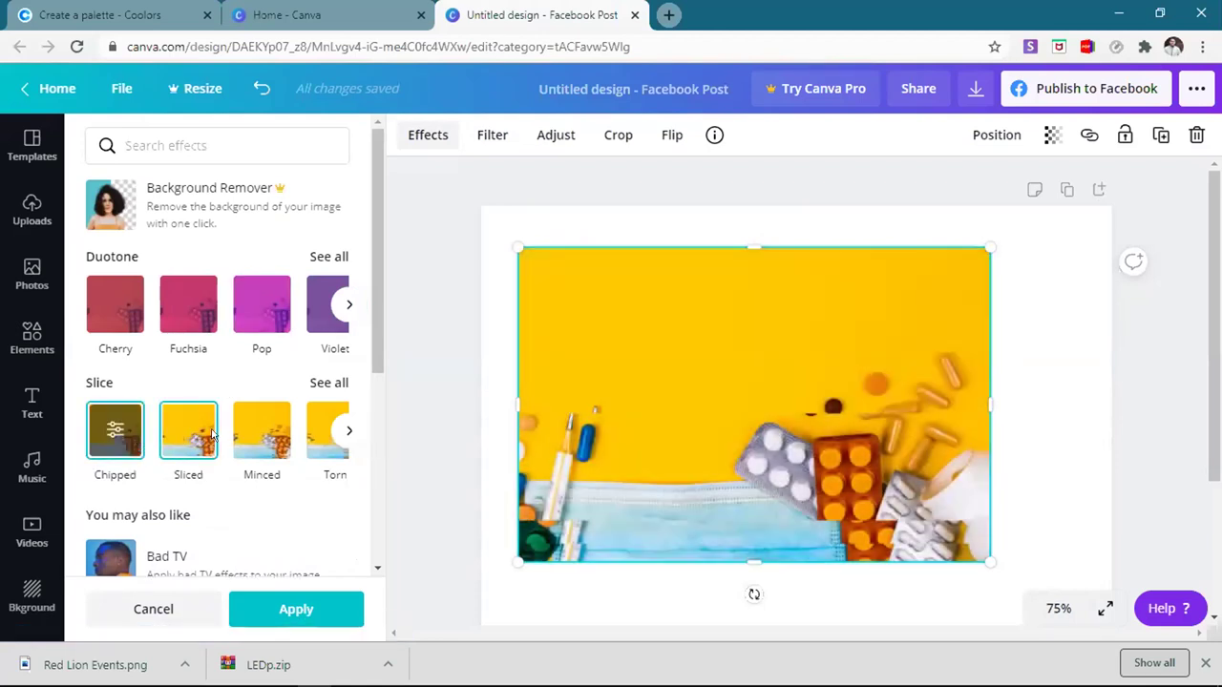
{"action": "left_click", "coordinate": [277, 441]}
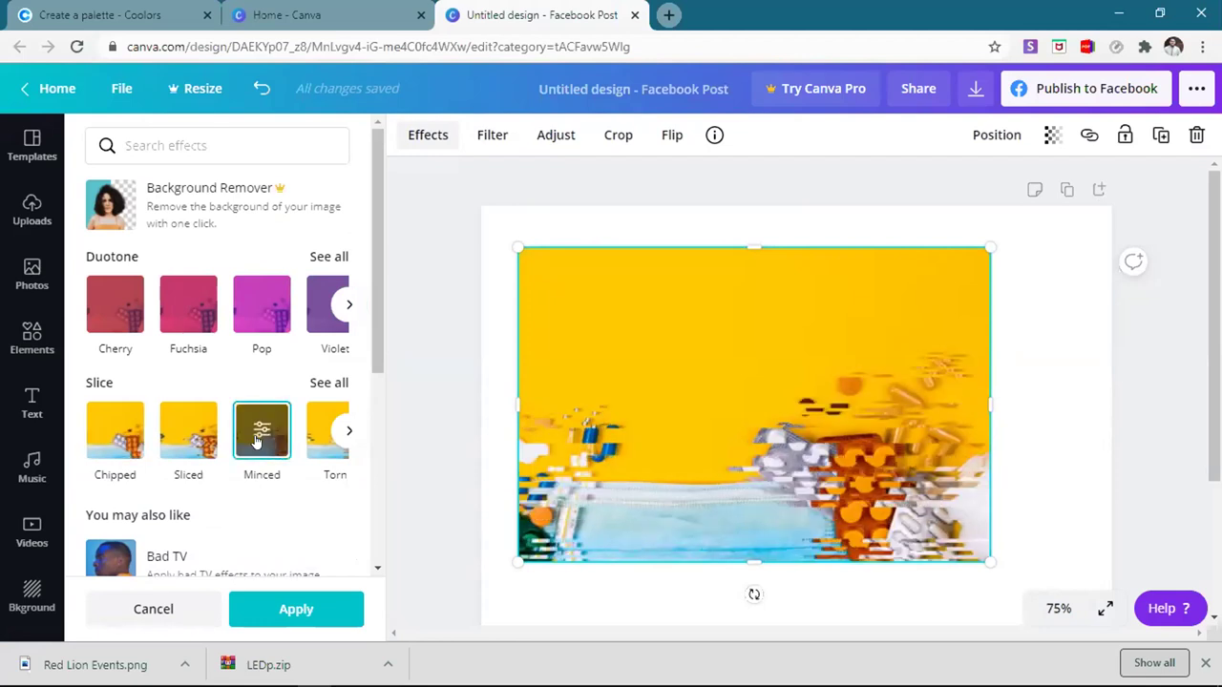
{"action": "left_click", "coordinate": [344, 433]}
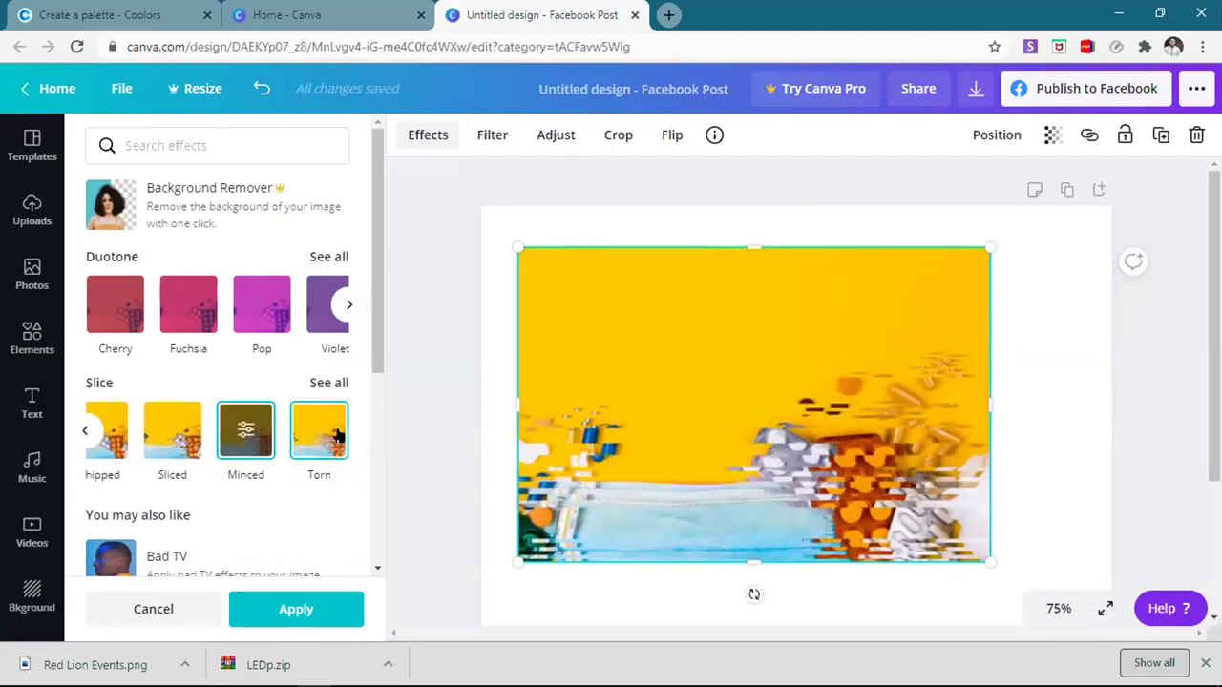
{"action": "left_click", "coordinate": [329, 434]}
{"action": "left_click", "coordinate": [248, 443]}
{"action": "left_click", "coordinate": [172, 437]}
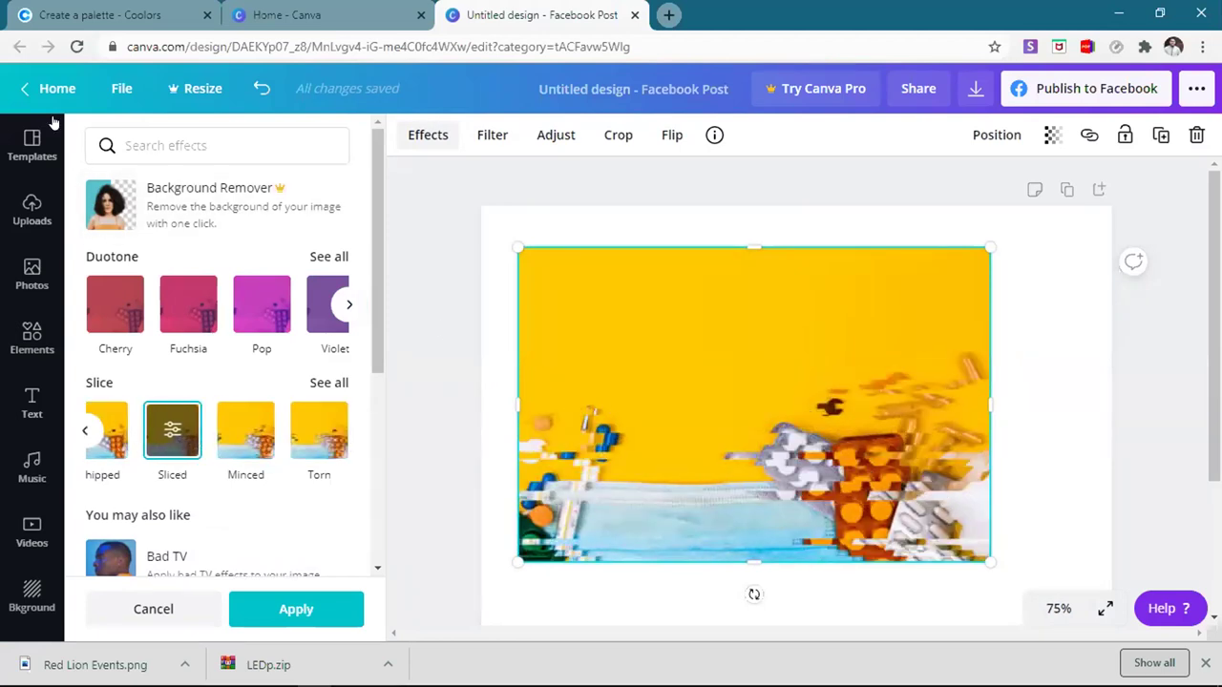
Open the publish and share options and close them again.
{"action": "left_click", "coordinate": [1193, 87]}
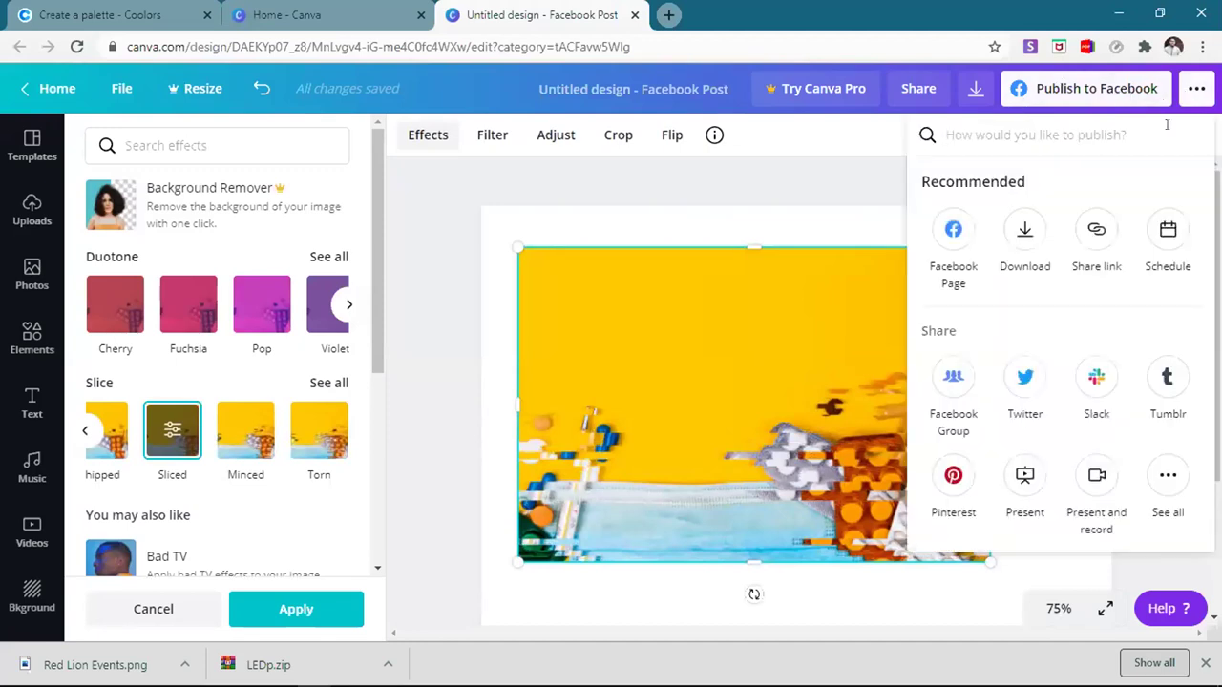
{"action": "scroll", "coordinate": [977, 314], "scroll_direction": "down", "scroll_amount": 10}
{"action": "scroll", "coordinate": [977, 314], "scroll_direction": "up", "scroll_amount": 10}
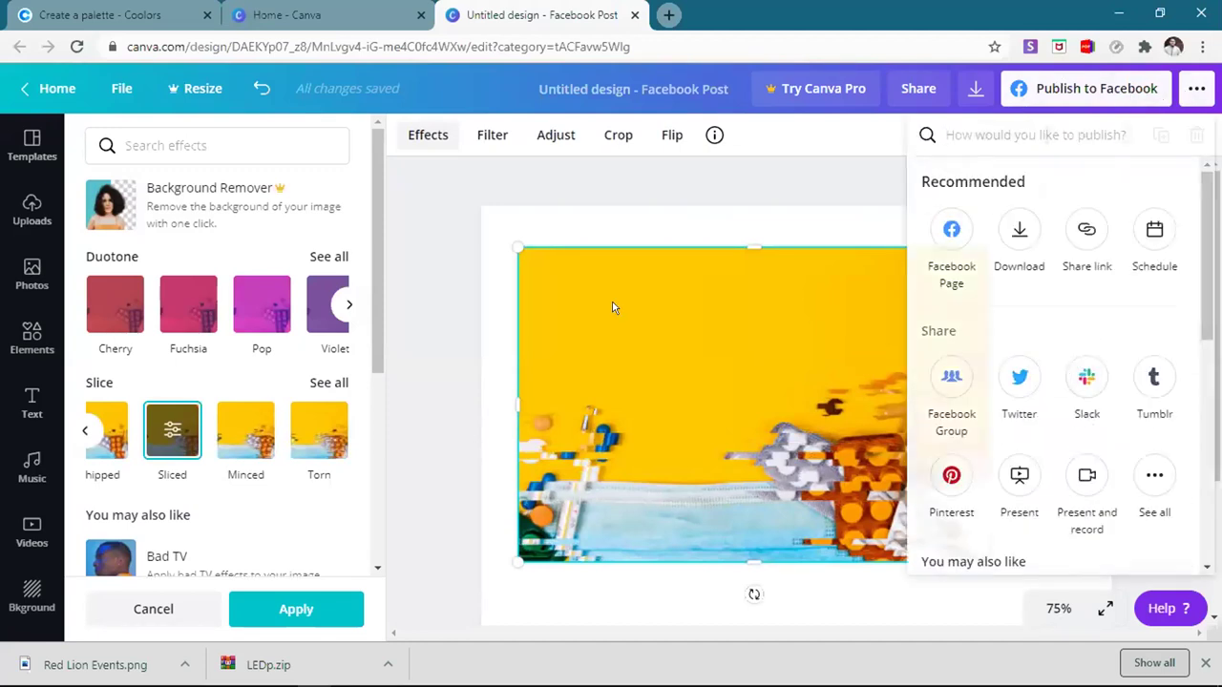
{"action": "left_click", "coordinate": [613, 307]}
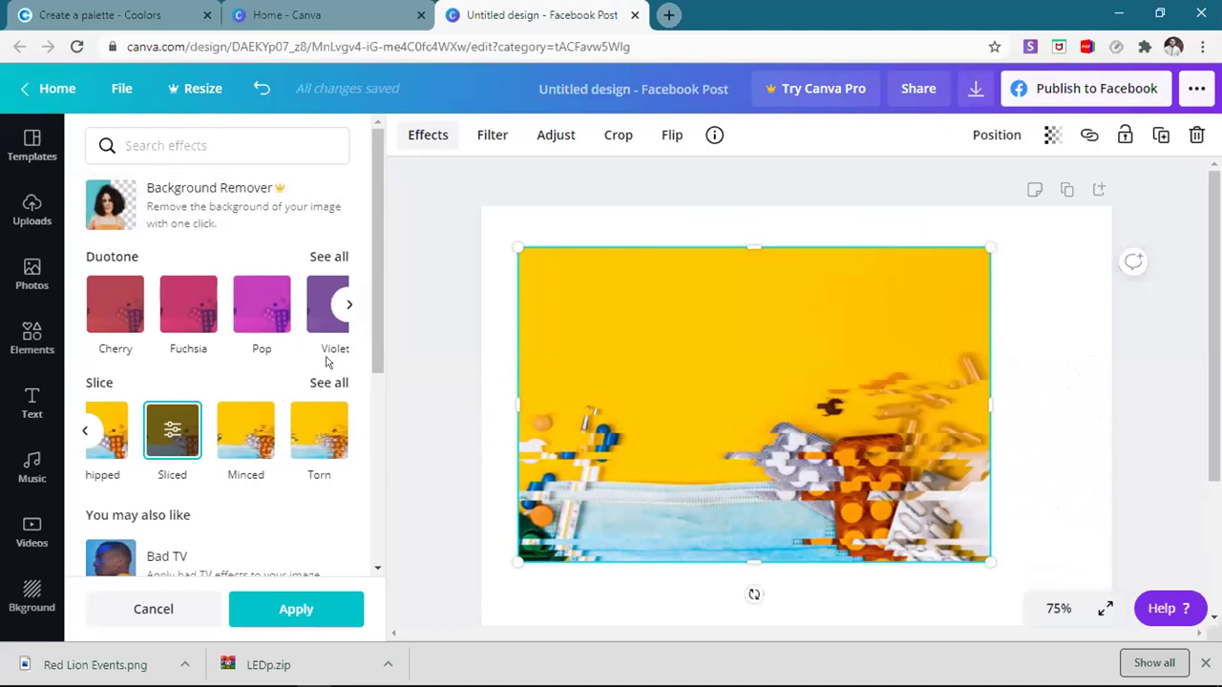
{"action": "mouse_move", "coordinate": [214, 674]}
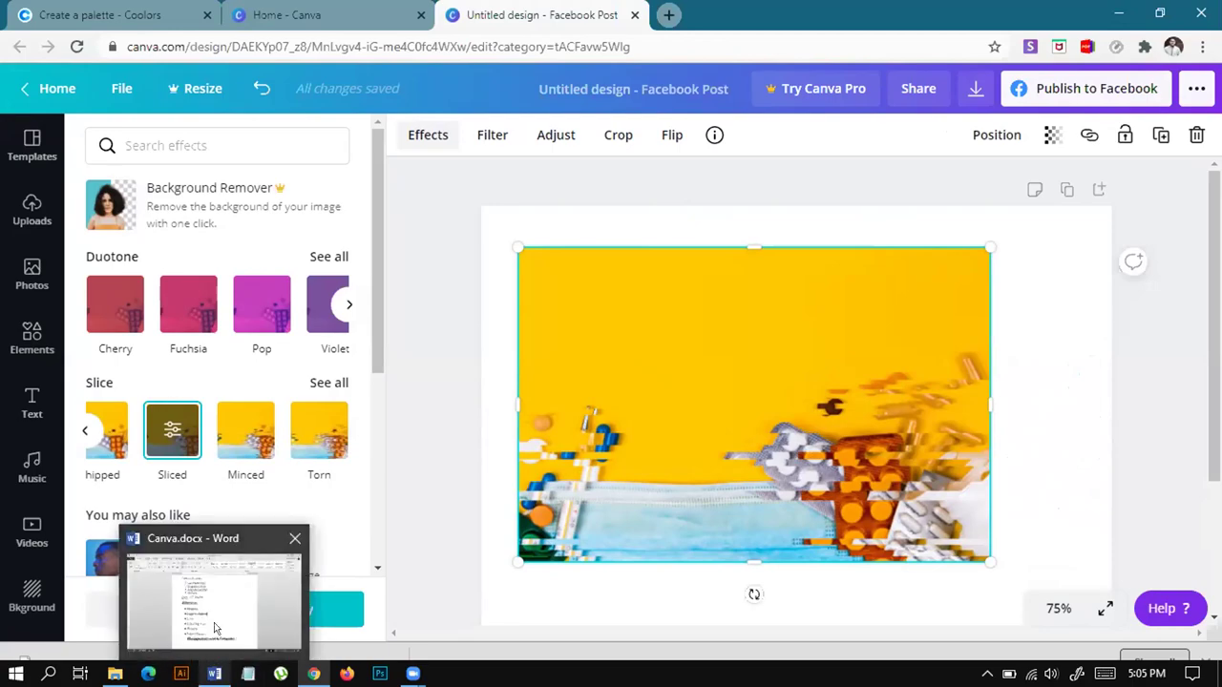
{"action": "left_click", "coordinate": [214, 673]}
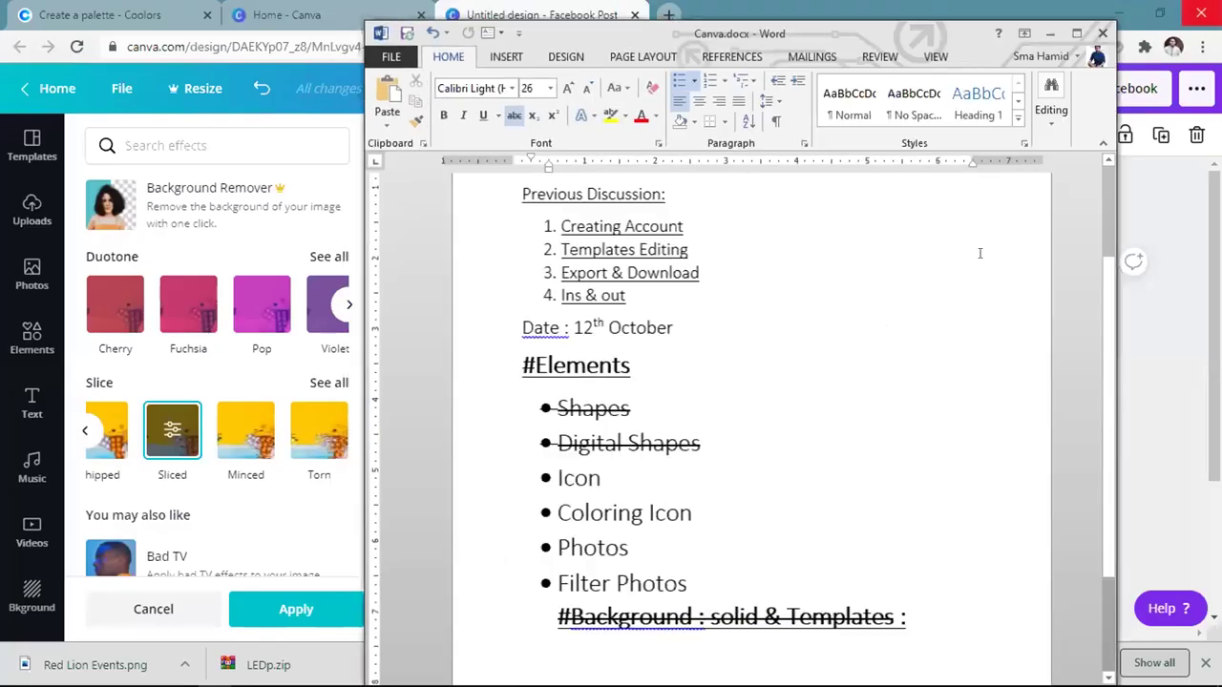
{"action": "left_click", "coordinate": [1182, 9]}
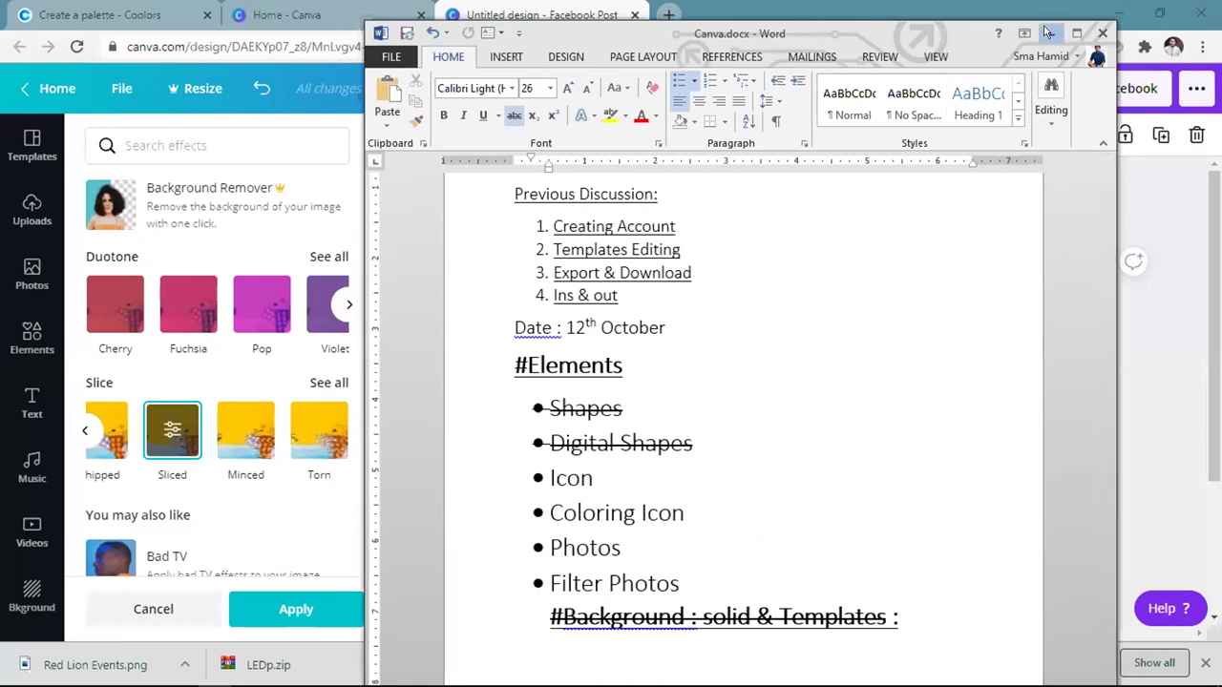
{"action": "left_click", "coordinate": [1049, 33]}
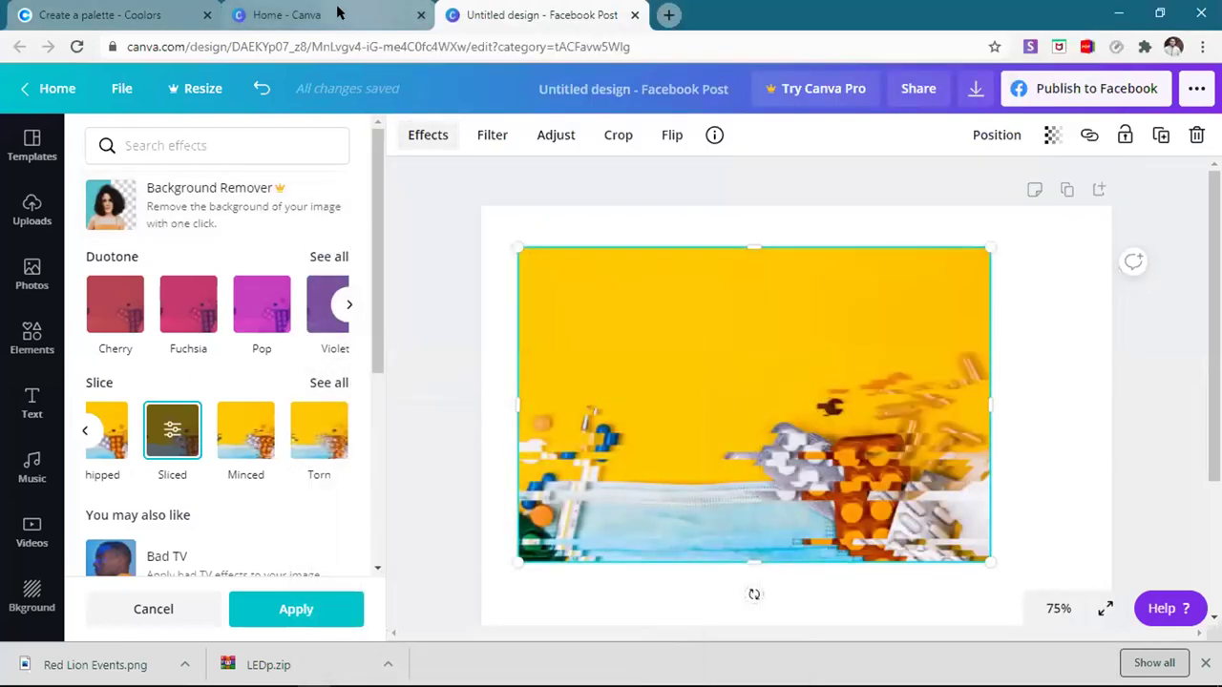
{"action": "left_click", "coordinate": [338, 13]}
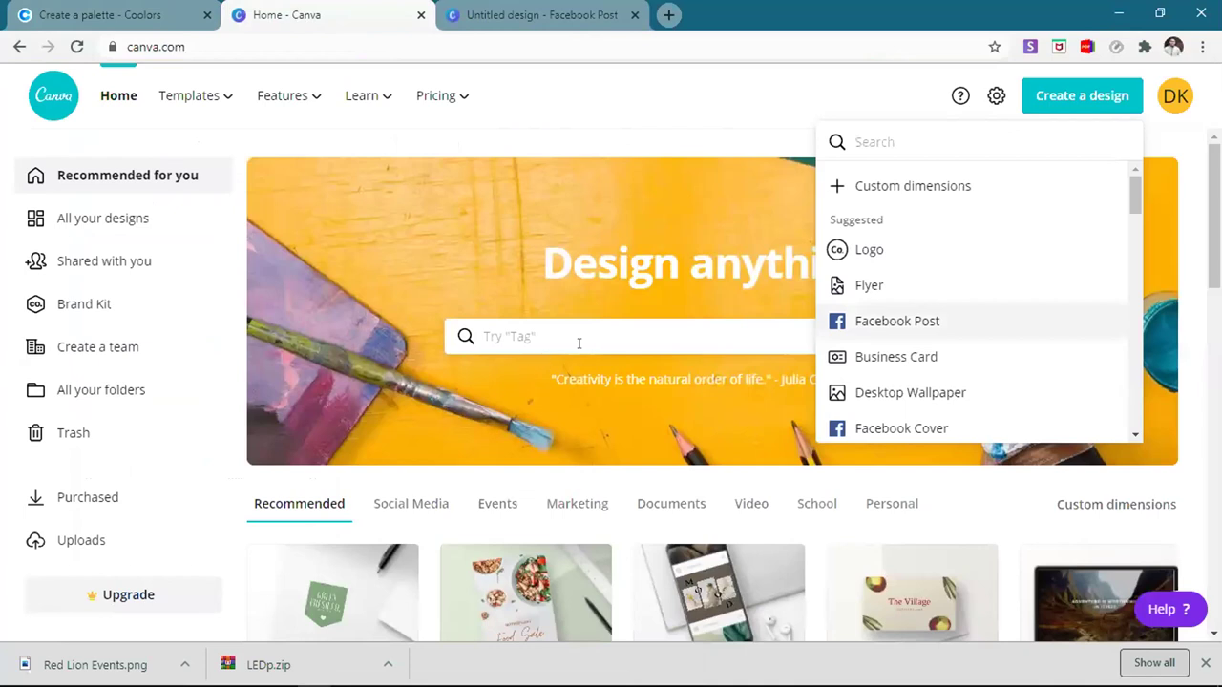
Start a new blank Logo design from the Create a design list.
{"action": "left_click", "coordinate": [895, 250]}
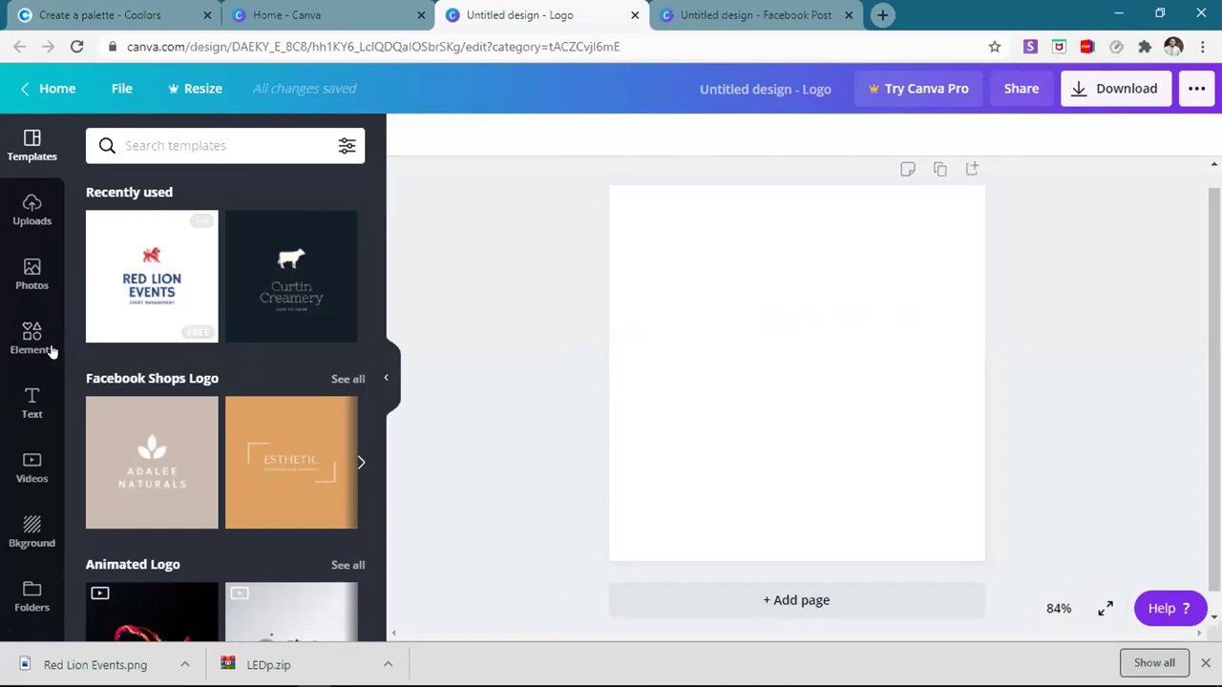
Search the Elements library for medicine graphics with 'medi'.
{"action": "left_click", "coordinate": [39, 353]}
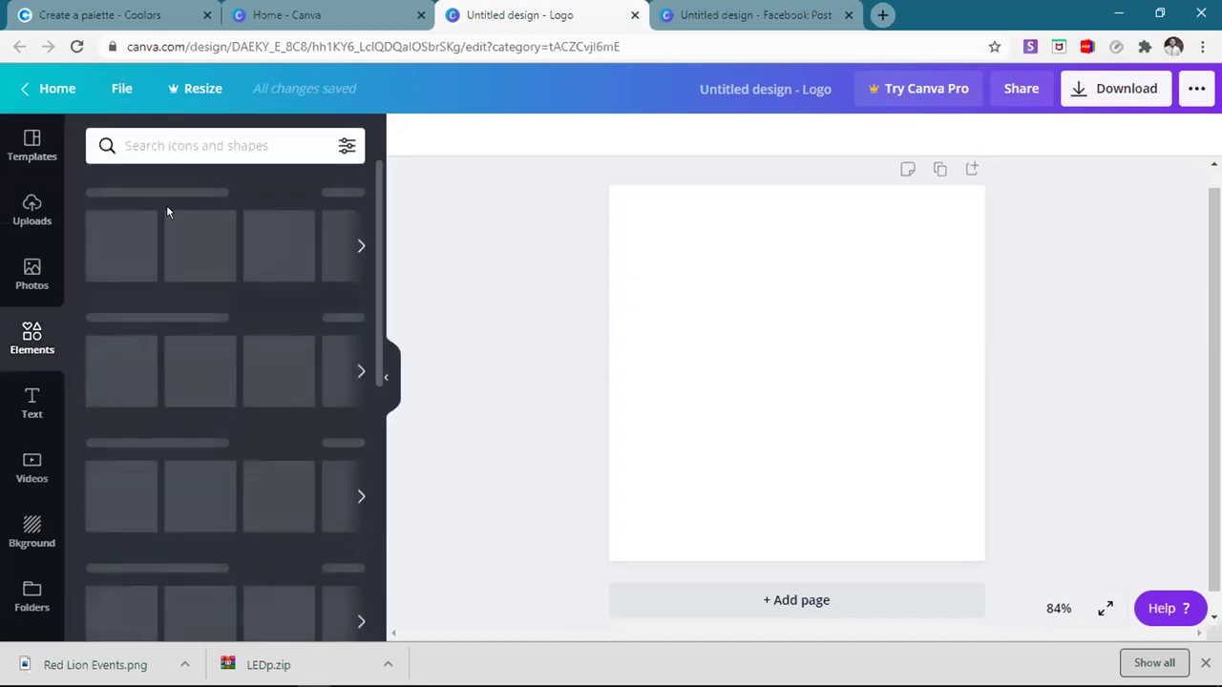
{"action": "left_click", "coordinate": [204, 142]}
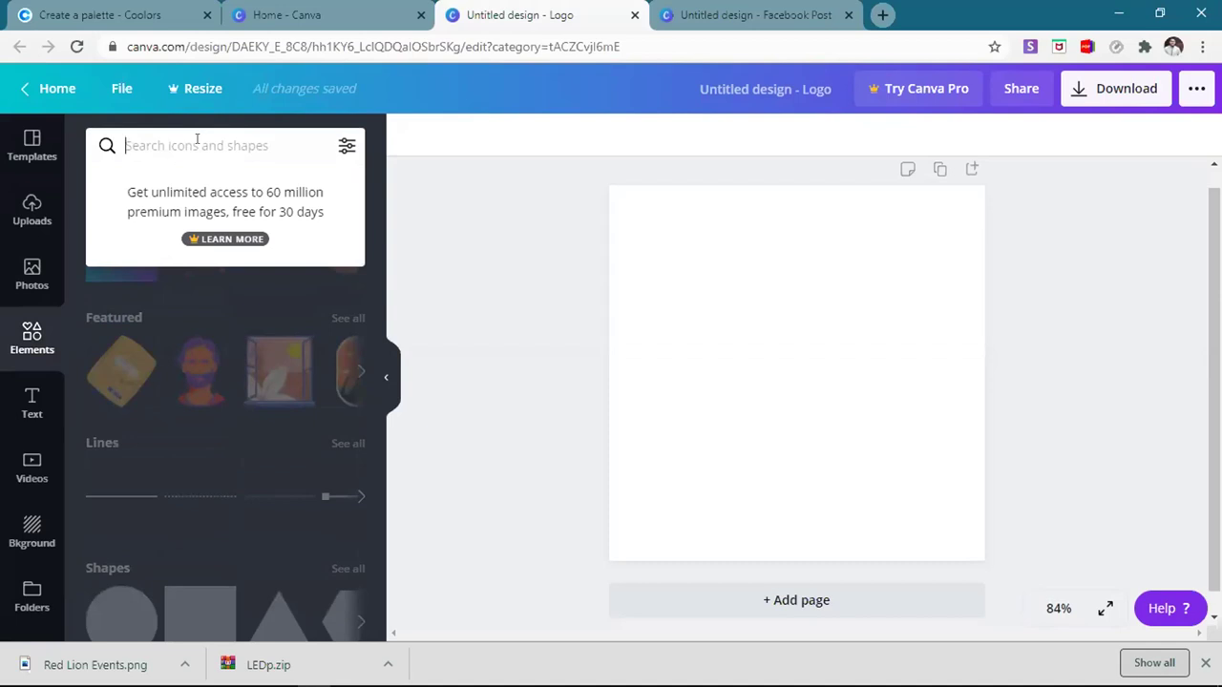
{"action": "type", "text": "mediine"}
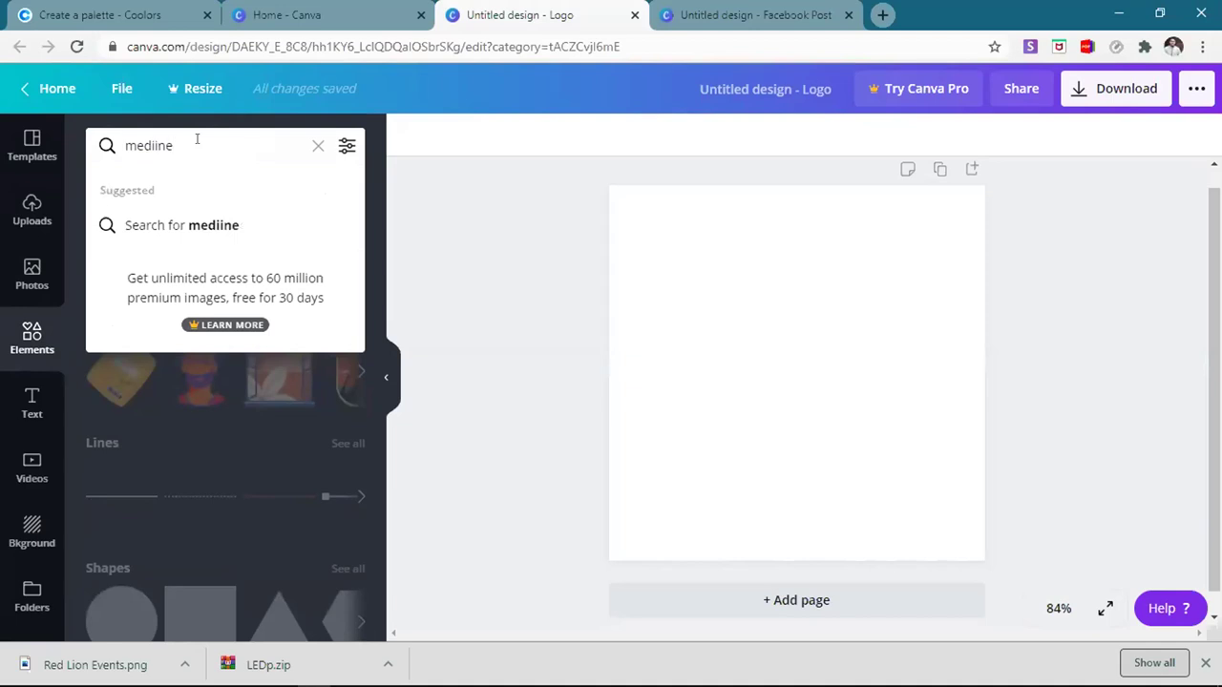
{"action": "key", "text": "Return"}
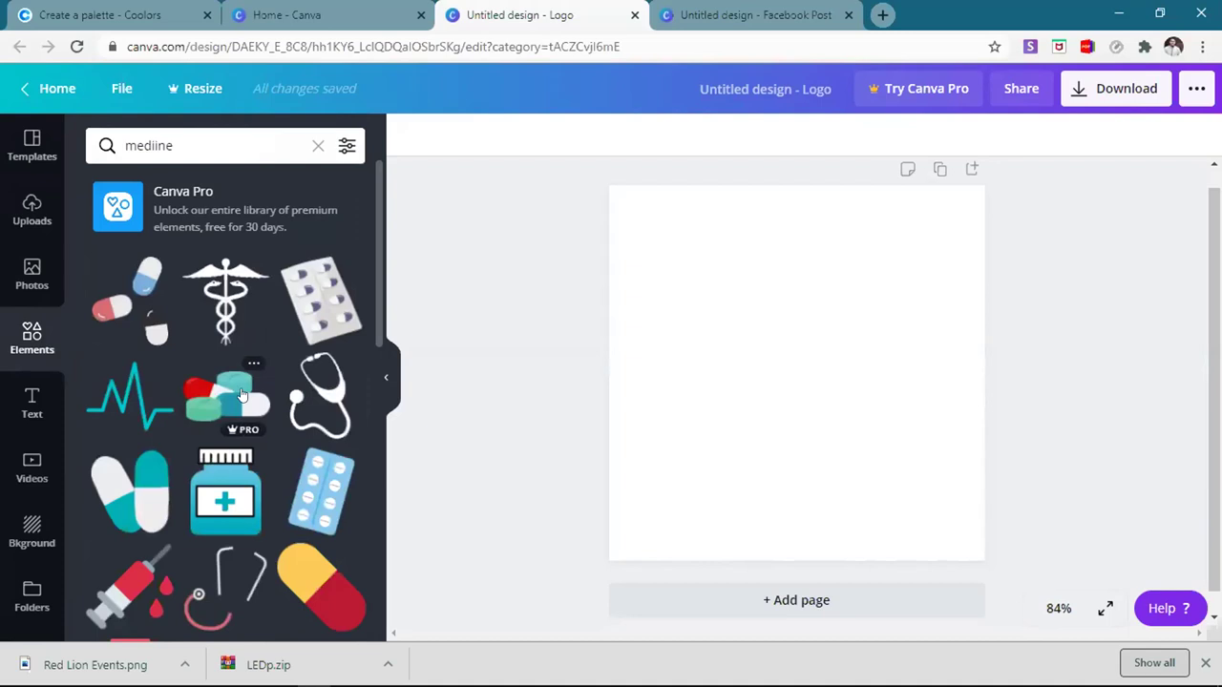
{"action": "scroll", "coordinate": [202, 492], "scroll_direction": "down", "scroll_amount": 1}
{"action": "scroll", "coordinate": [202, 493], "scroll_direction": "down", "scroll_amount": 1}
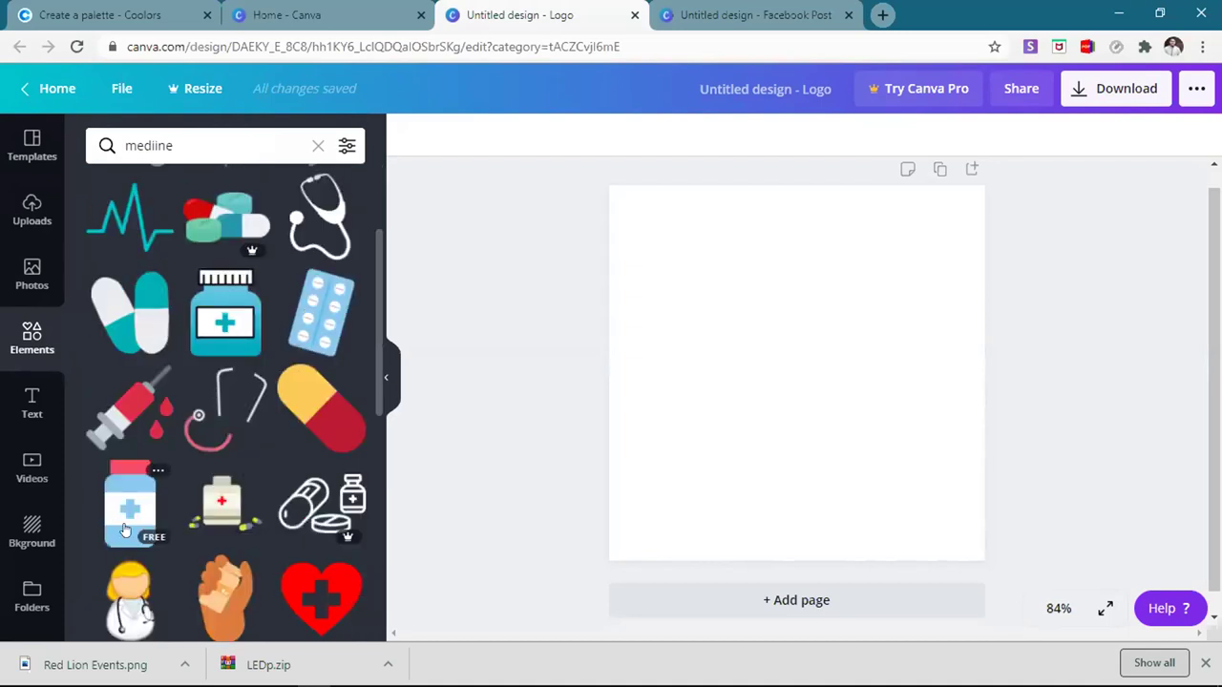
{"action": "scroll", "coordinate": [253, 529], "scroll_direction": "down", "scroll_amount": 5}
{"action": "scroll", "coordinate": [286, 516], "scroll_direction": "down", "scroll_amount": 4}
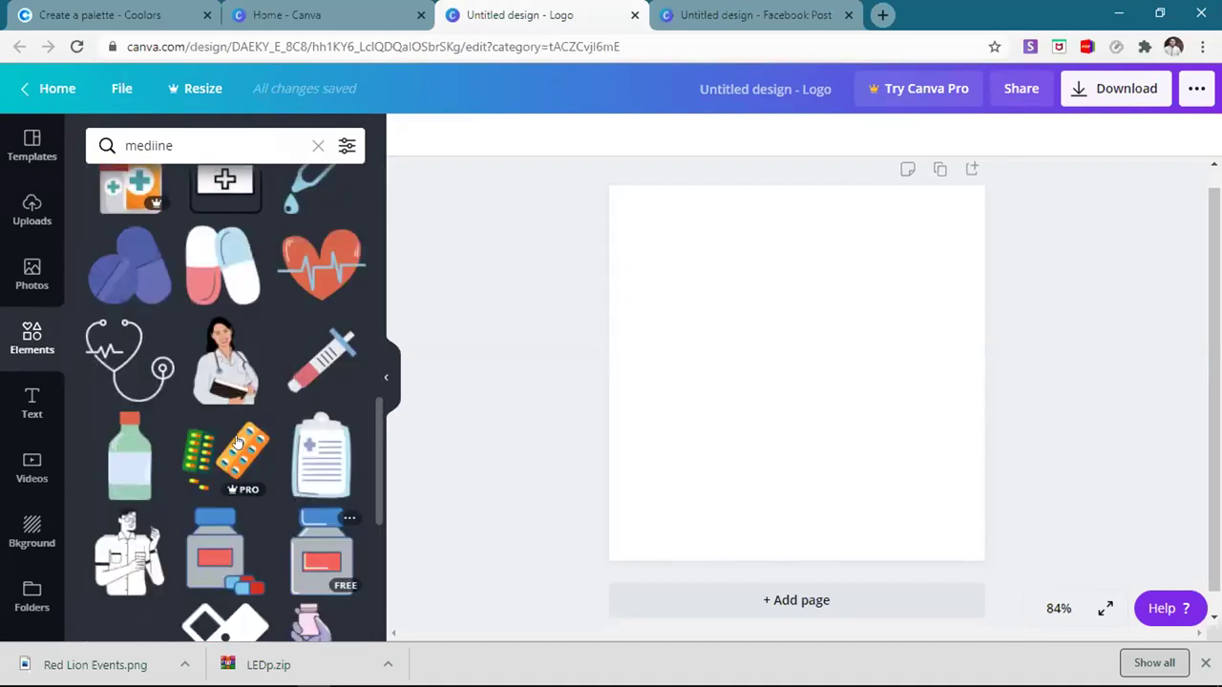
{"action": "scroll", "coordinate": [221, 456], "scroll_direction": "up", "scroll_amount": 2}
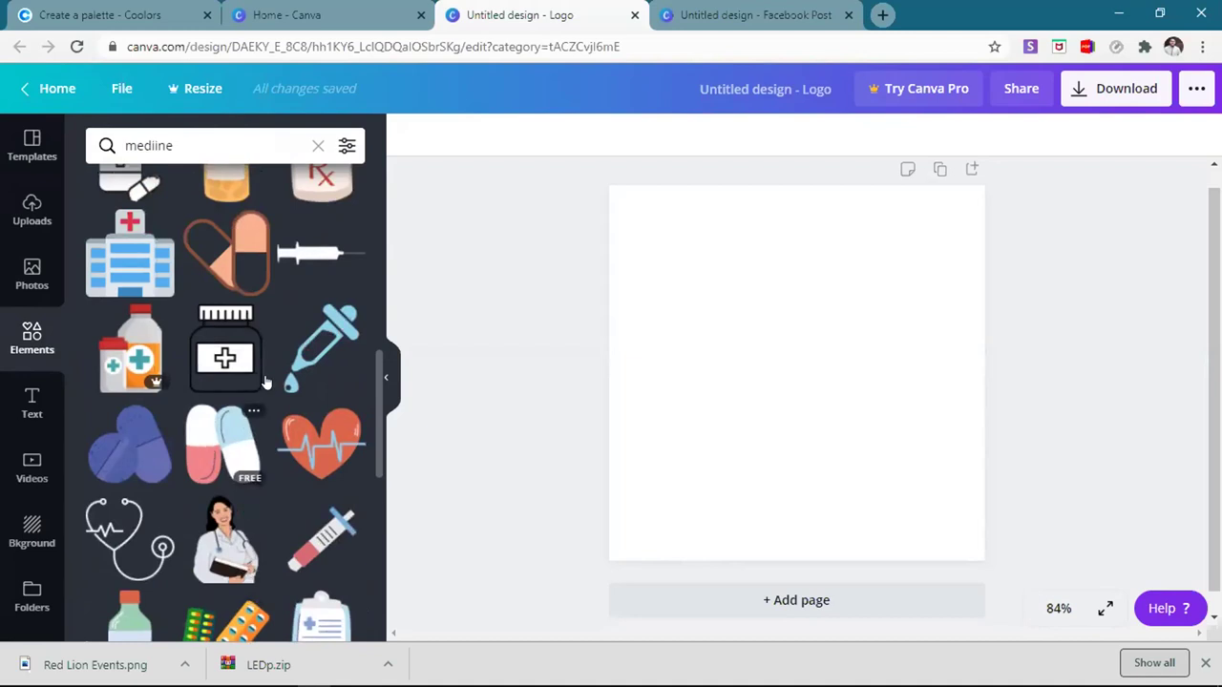
Add the pills and medicine jar graphics, delete the pills, and enlarge the jar at centre.
{"action": "left_click_drag", "start_coordinate": [233, 434], "coordinate": [687, 296]}
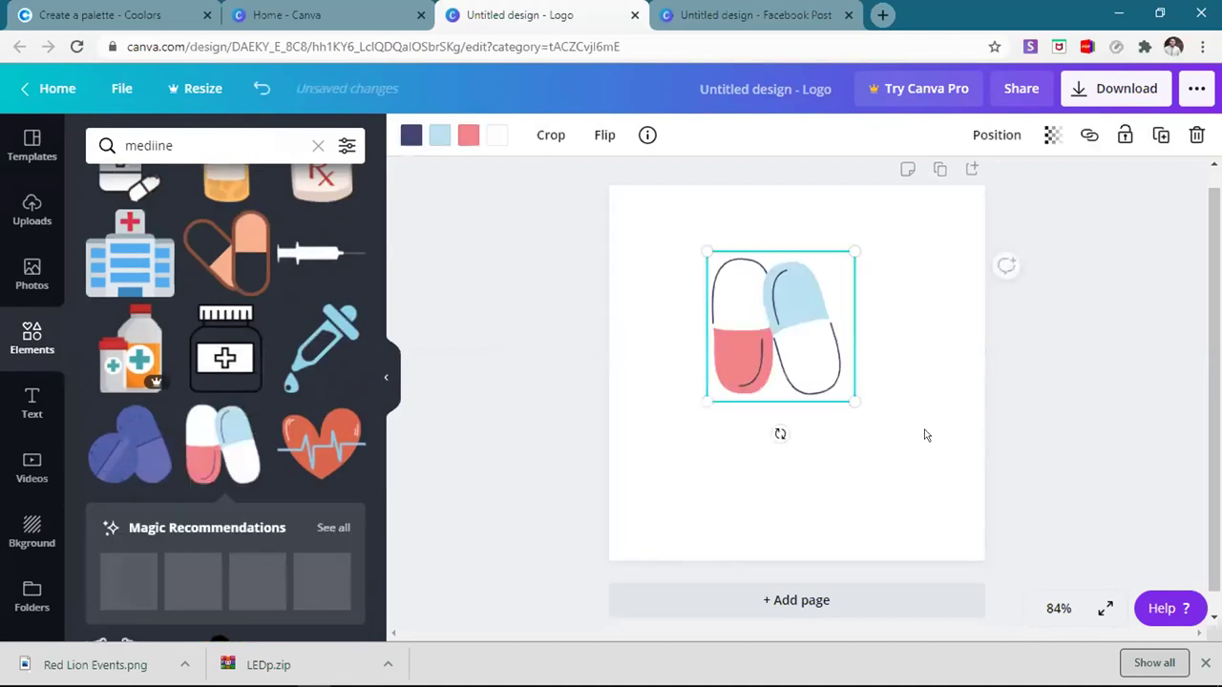
{"action": "left_click_drag", "start_coordinate": [697, 250], "coordinate": [753, 296]}
{"action": "left_click_drag", "start_coordinate": [225, 313], "coordinate": [738, 449]}
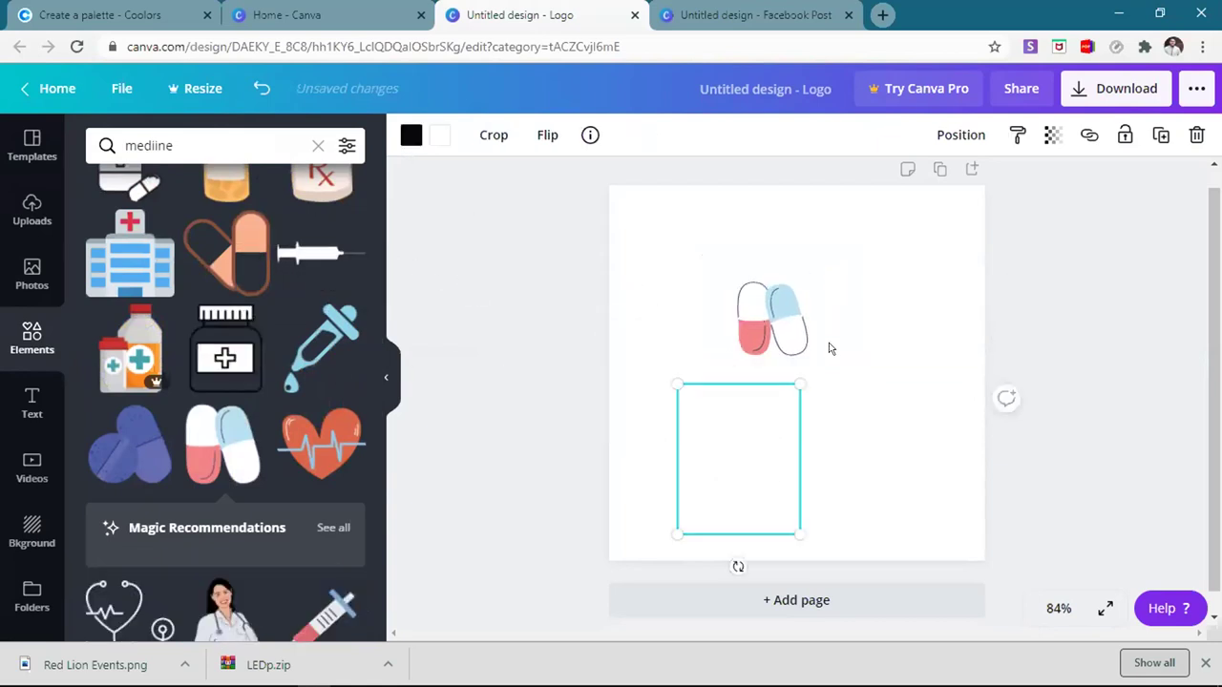
{"action": "left_click", "coordinate": [768, 330]}
{"action": "key", "text": "Delete"}
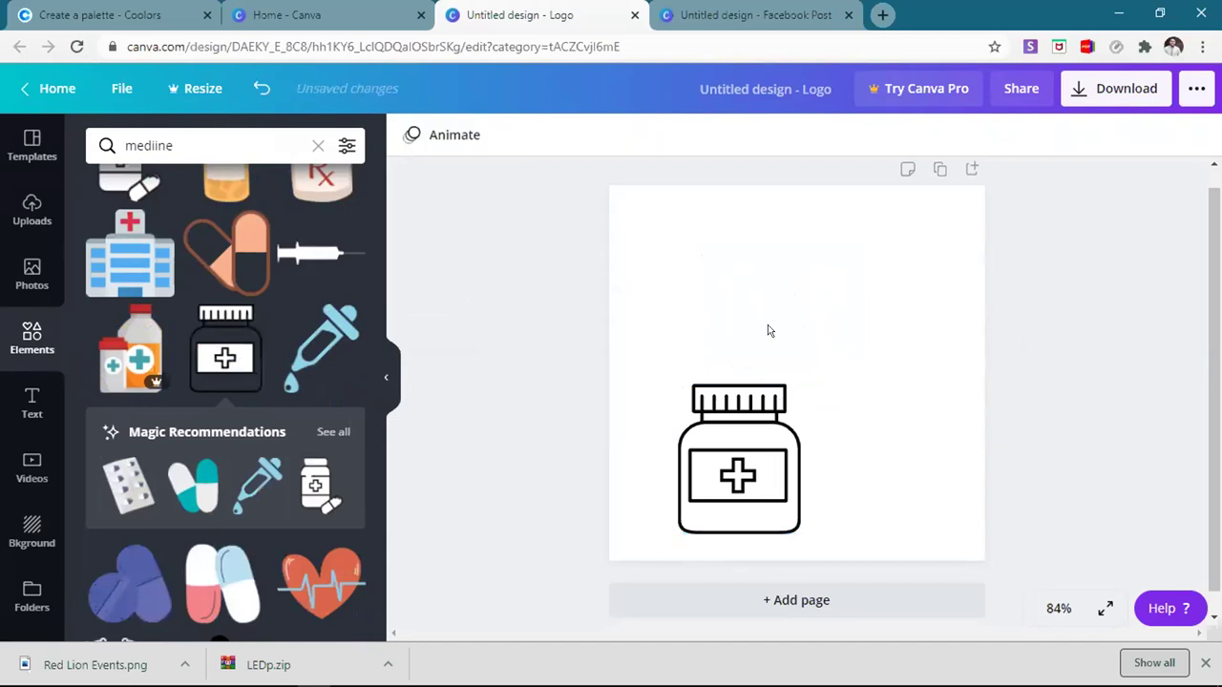
{"action": "left_click_drag", "start_coordinate": [732, 452], "coordinate": [776, 342]}
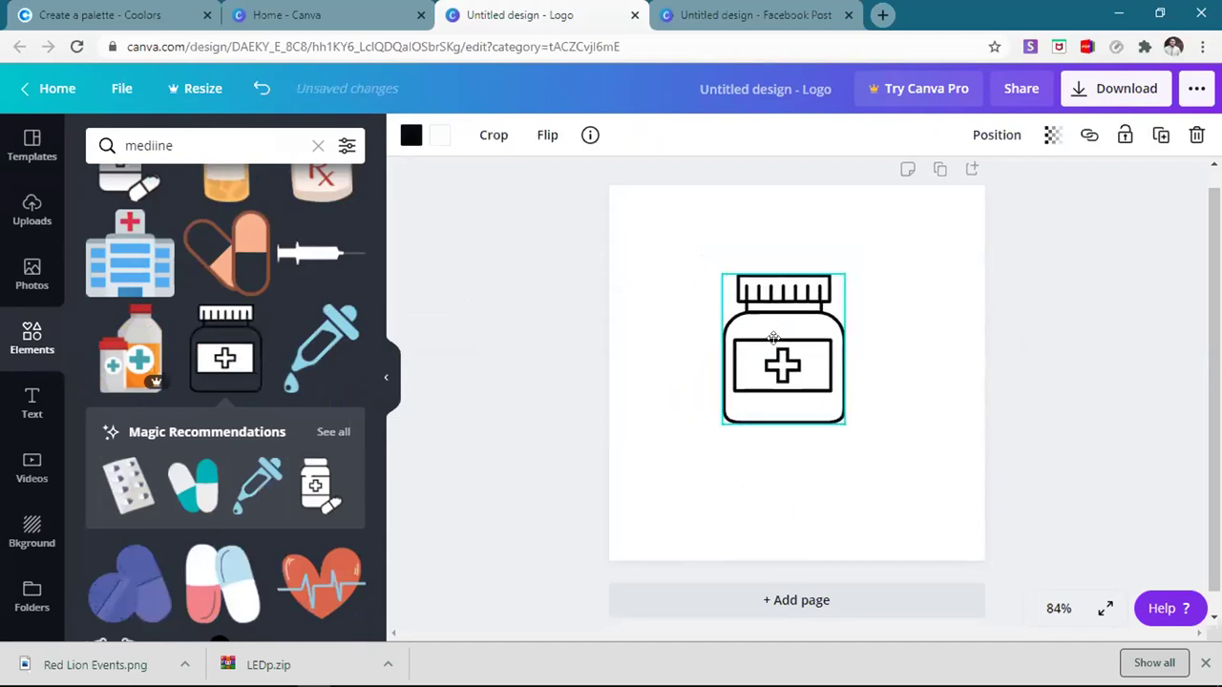
{"action": "left_click_drag", "start_coordinate": [844, 422], "coordinate": [796, 385]}
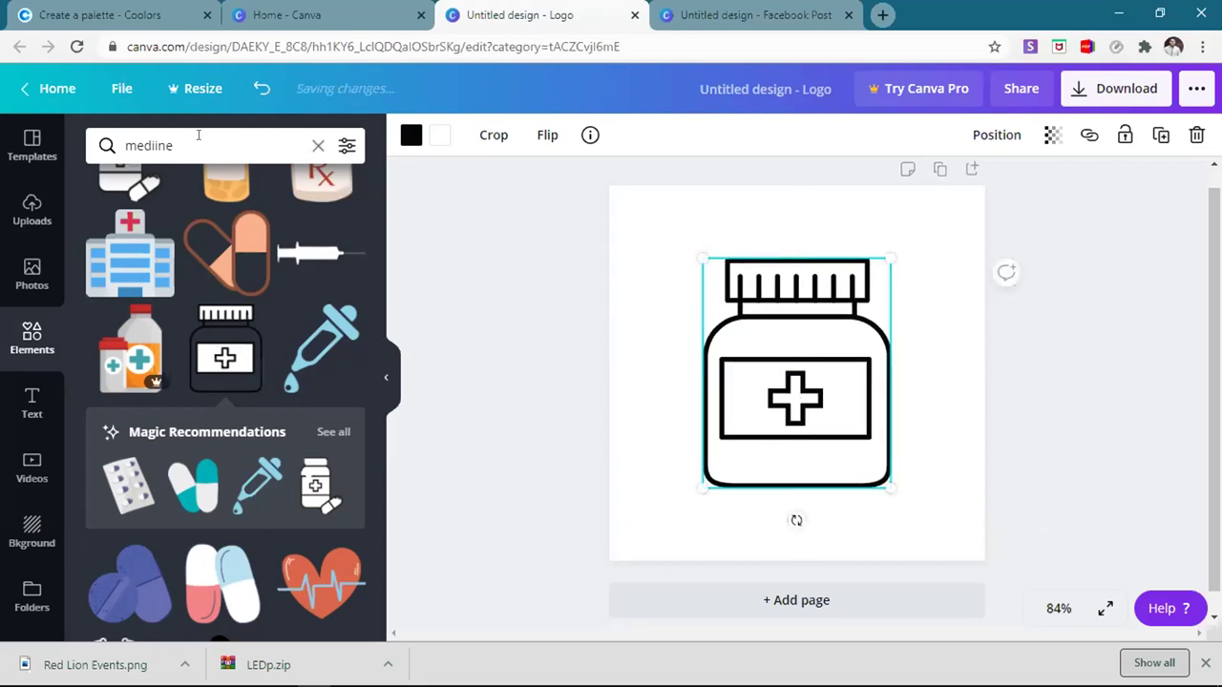
{"action": "key", "text": "ctrl+a"}
{"action": "key", "text": "BackSpace"}
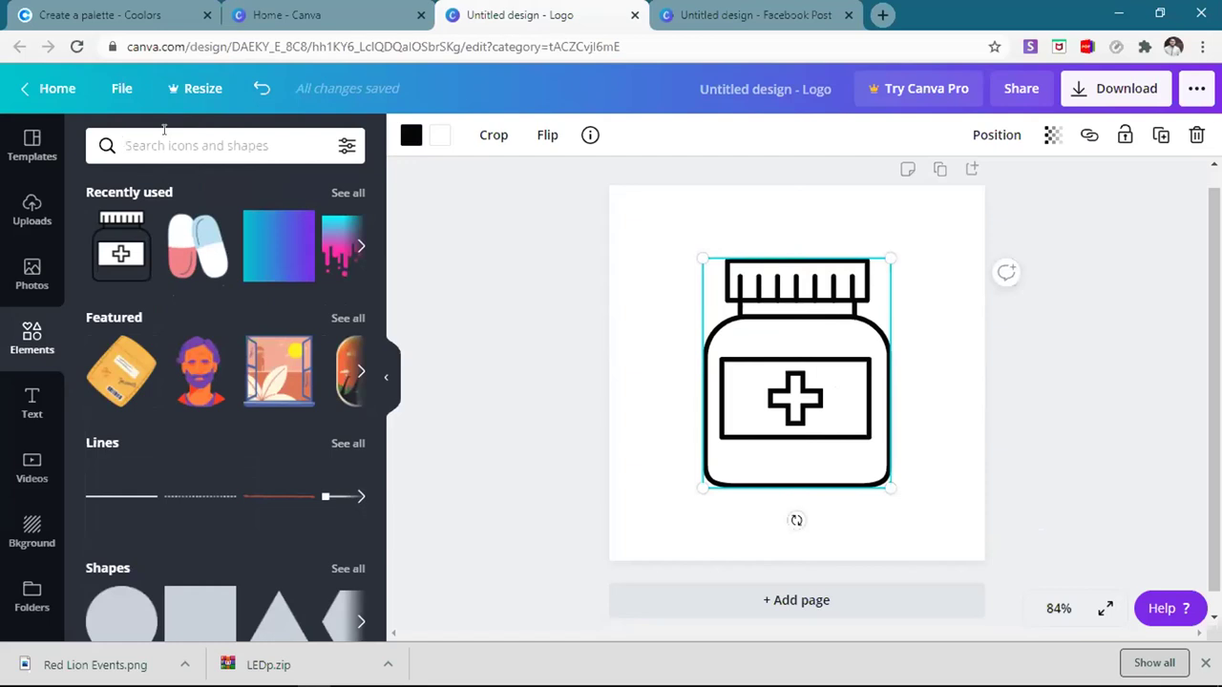
Search the Elements library for 'Telephone' after a misspelled attempt finds nothing.
{"action": "scroll", "coordinate": [248, 295], "scroll_direction": "down", "scroll_amount": 2}
{"action": "scroll", "coordinate": [248, 295], "scroll_direction": "up", "scroll_amount": 2}
{"action": "type", "text": "teliphone"}
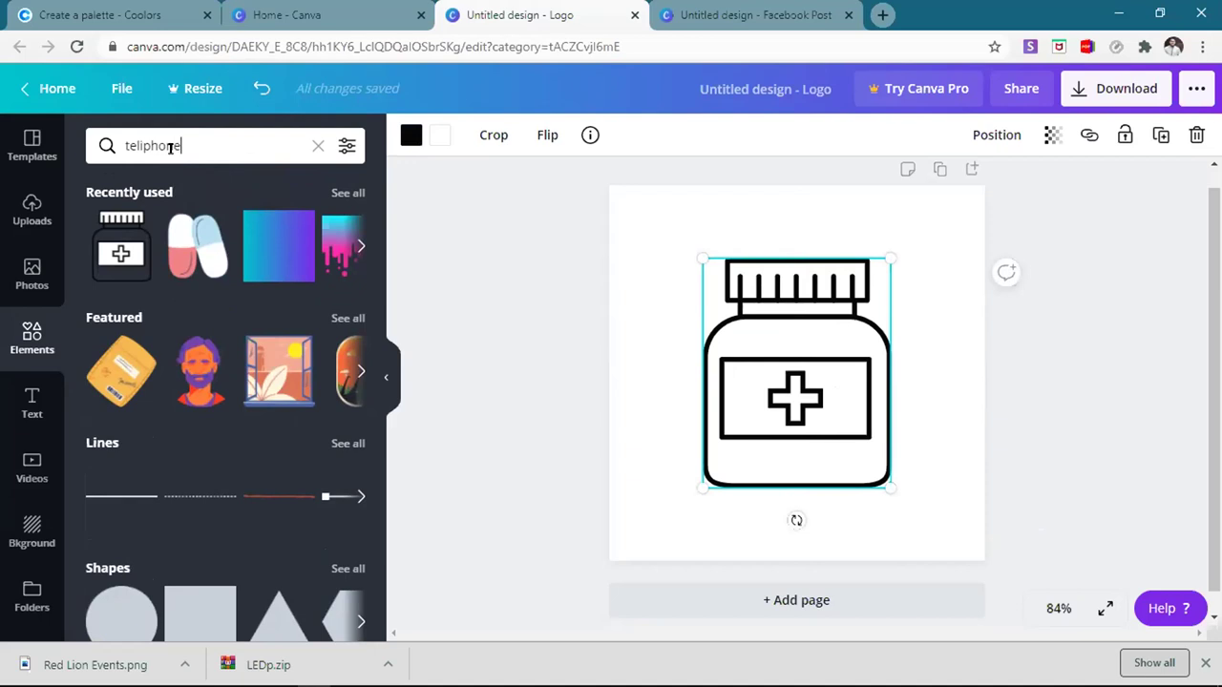
{"action": "key", "text": "Return"}
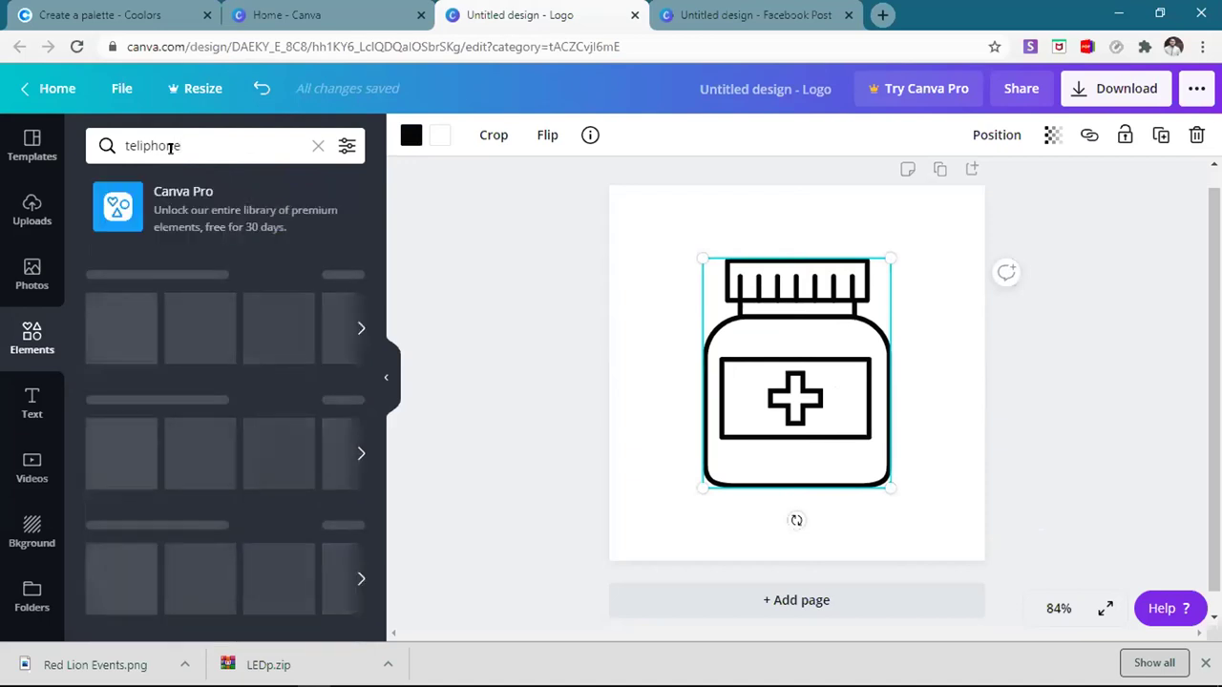
{"action": "left_click", "coordinate": [315, 145]}
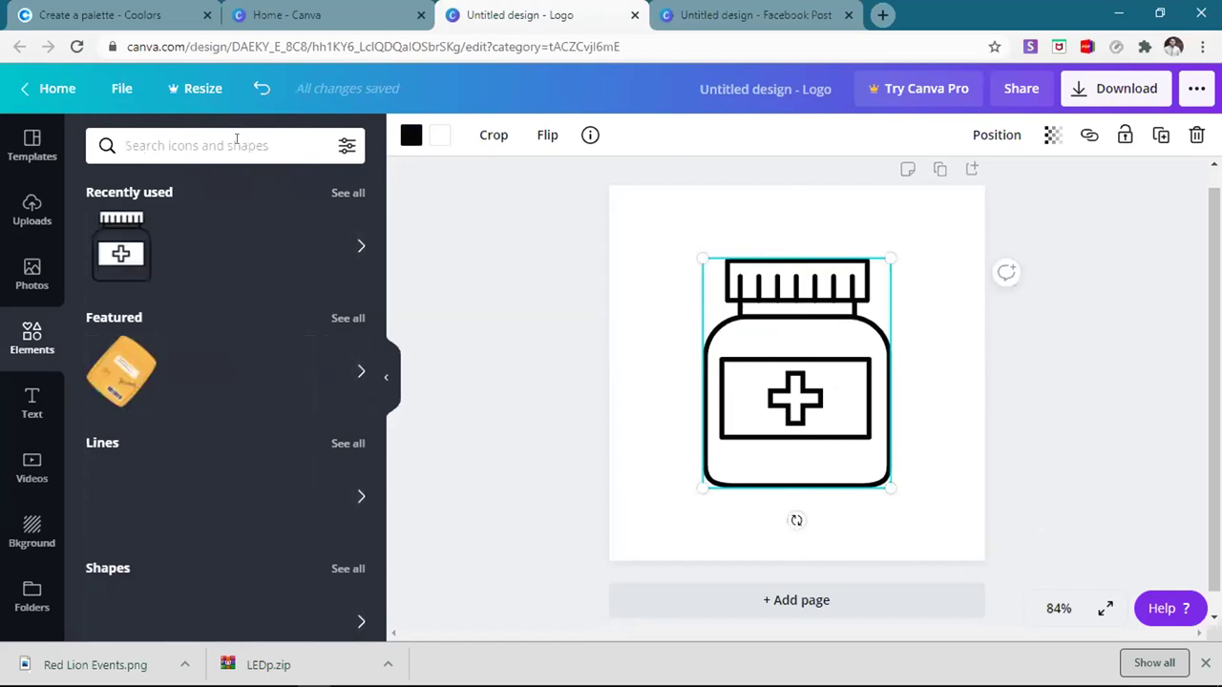
{"action": "type", "text": "Telephone"}
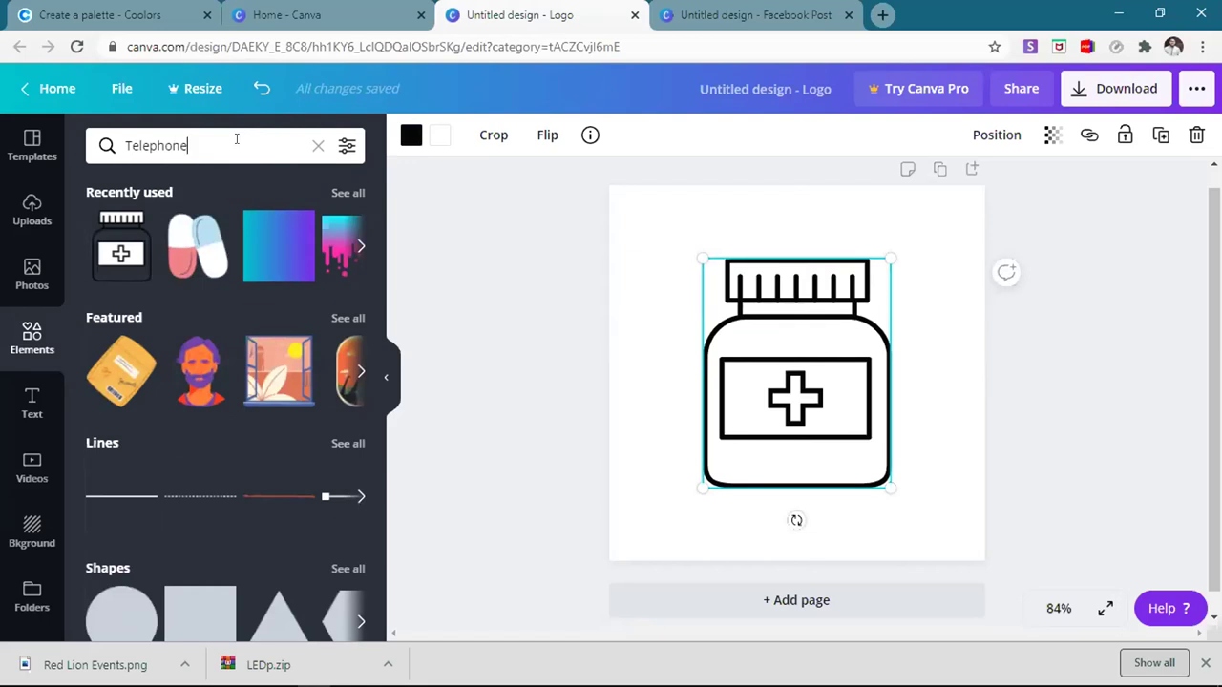
{"action": "key", "text": "Return"}
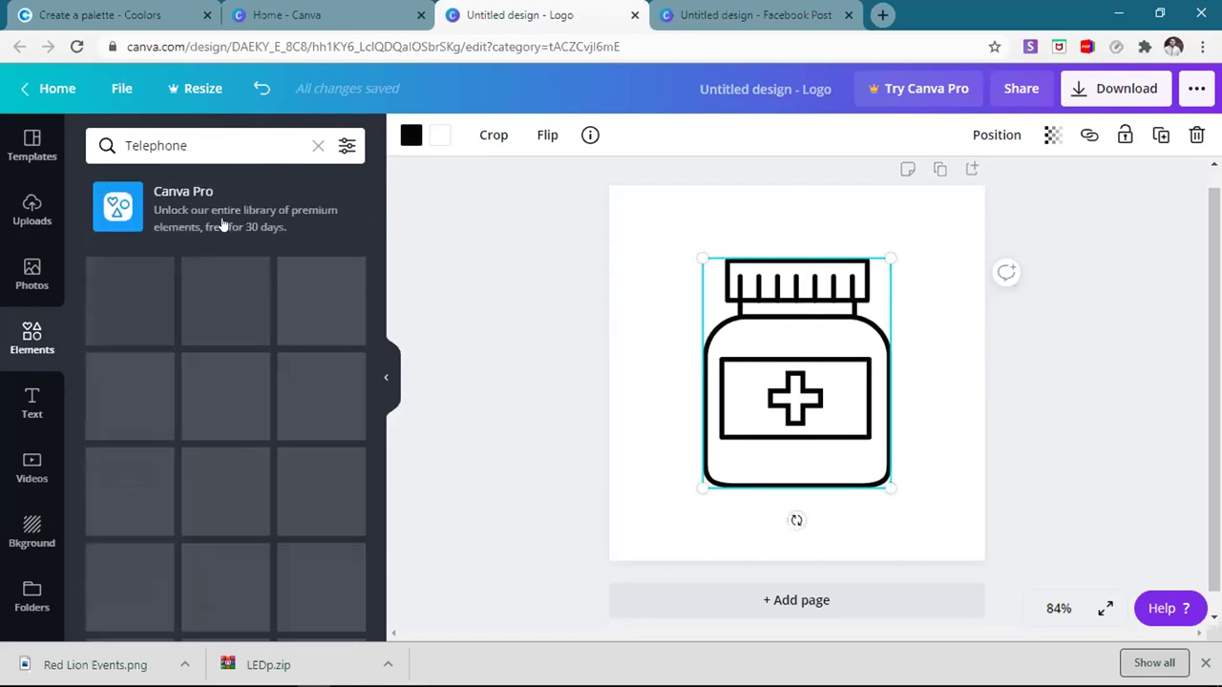
{"action": "scroll", "coordinate": [237, 454], "scroll_direction": "down", "scroll_amount": 4}
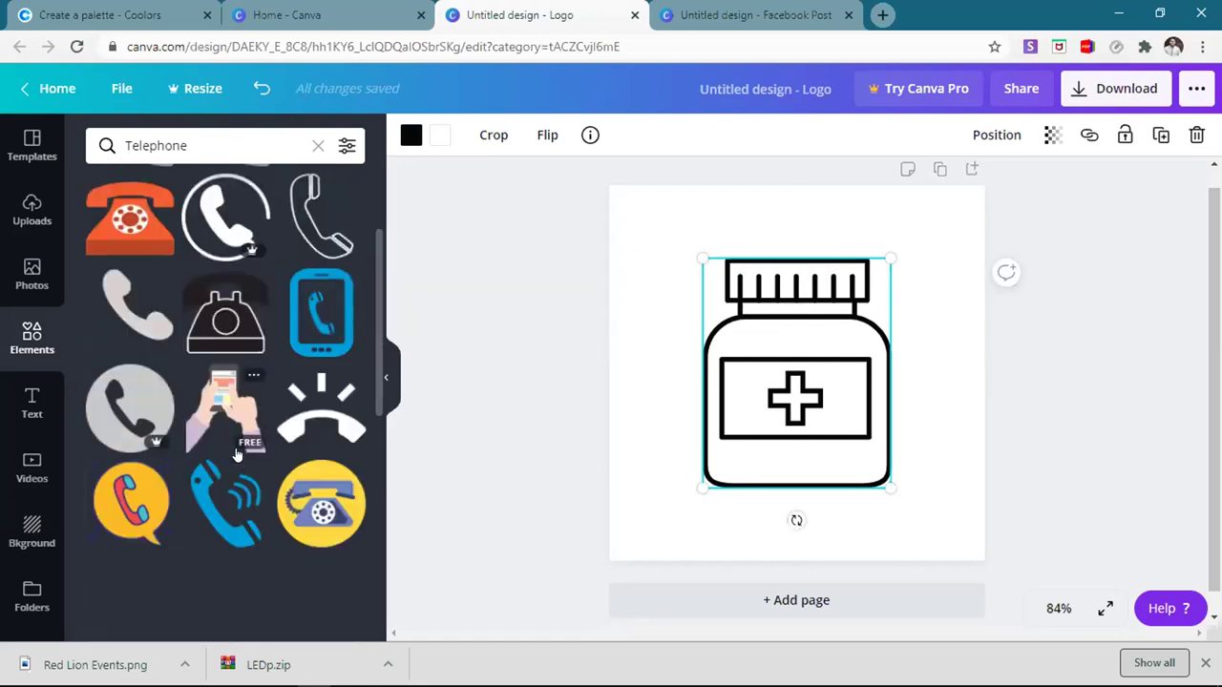
{"action": "scroll", "coordinate": [236, 454], "scroll_direction": "up", "scroll_amount": 3}
{"action": "scroll", "coordinate": [238, 467], "scroll_direction": "down", "scroll_amount": 5}
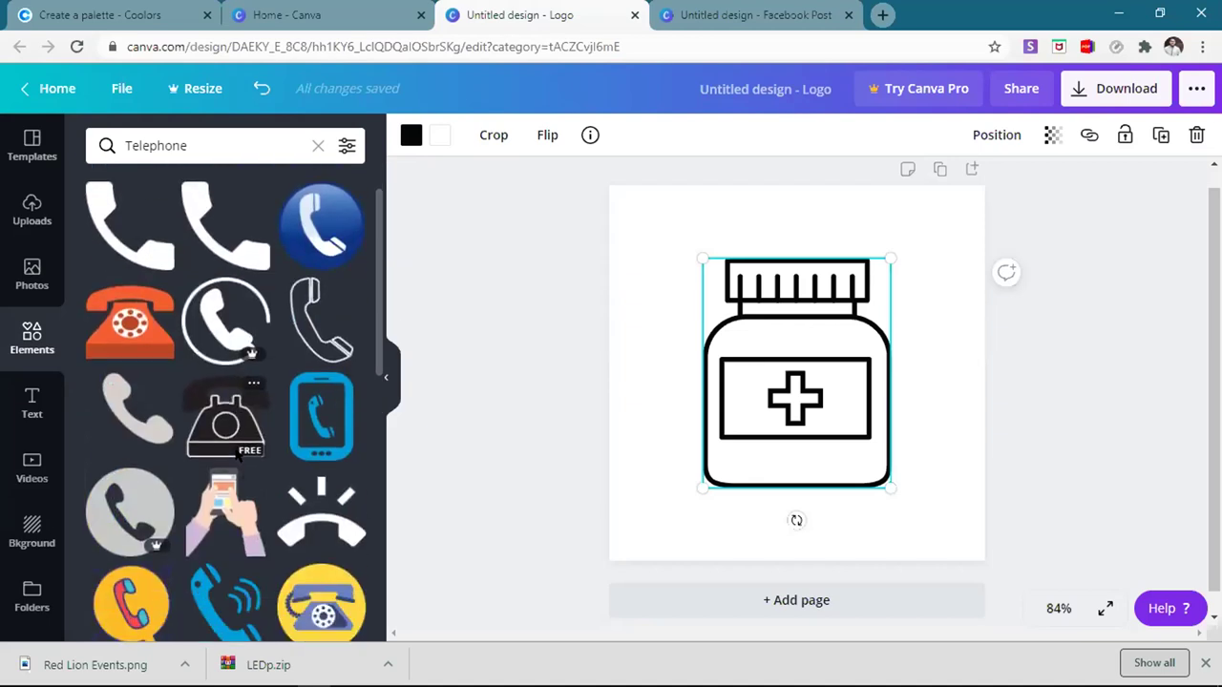
{"action": "scroll", "coordinate": [238, 470], "scroll_direction": "down", "scroll_amount": 8}
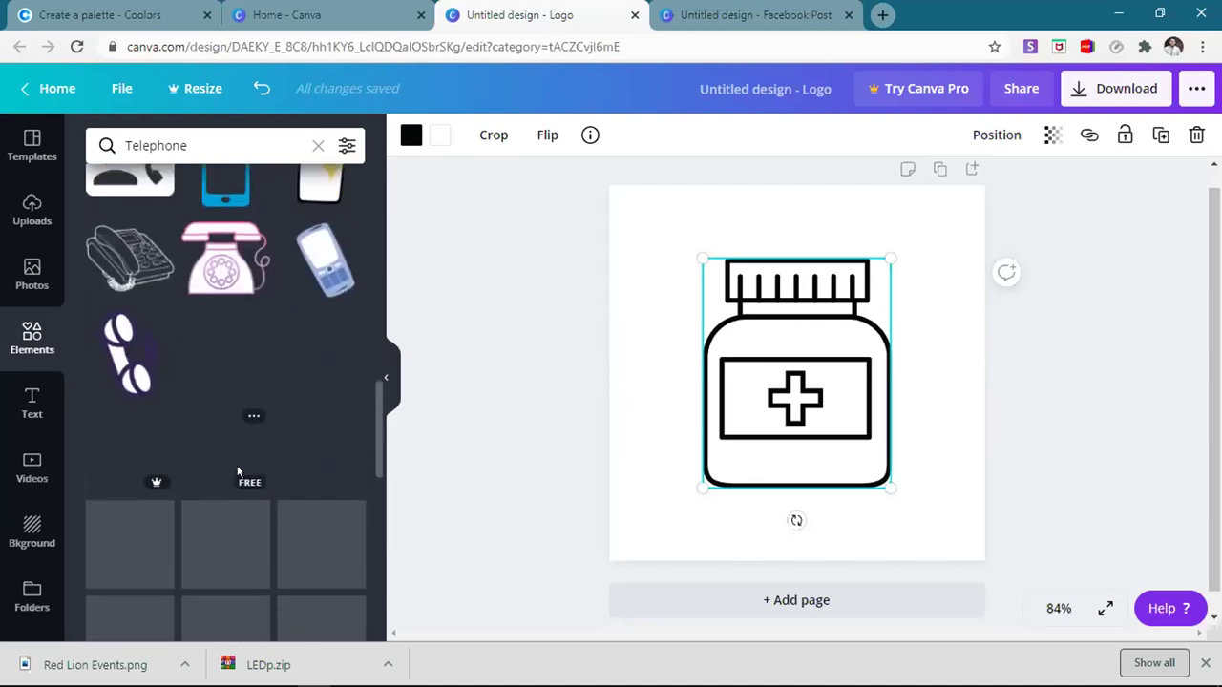
{"action": "scroll", "coordinate": [239, 468], "scroll_direction": "up", "scroll_amount": 10}
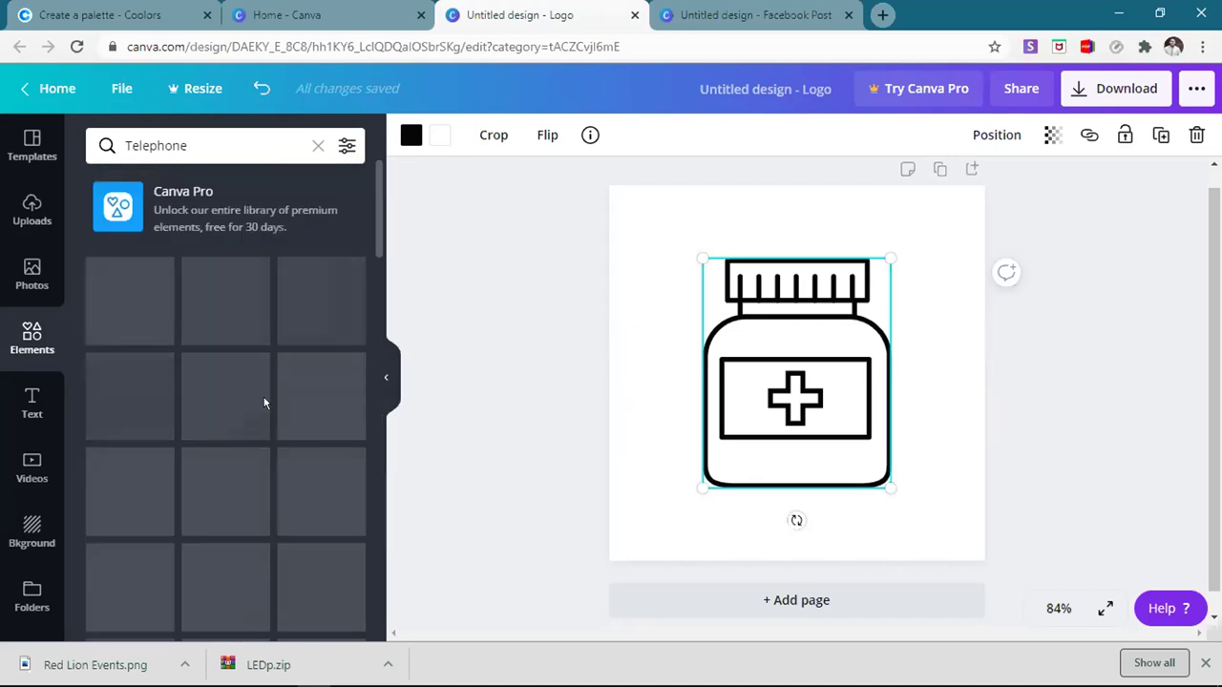
{"action": "scroll", "coordinate": [238, 449], "scroll_direction": "down", "scroll_amount": 2}
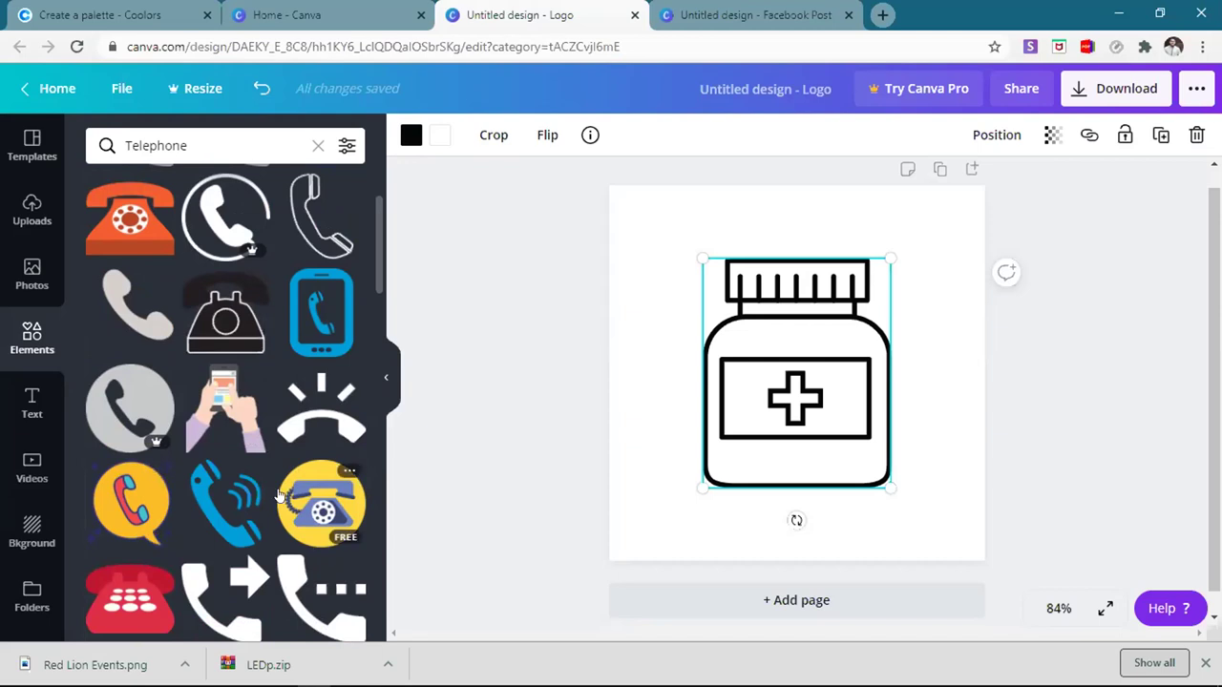
{"action": "scroll", "coordinate": [124, 506], "scroll_direction": "up", "scroll_amount": 2}
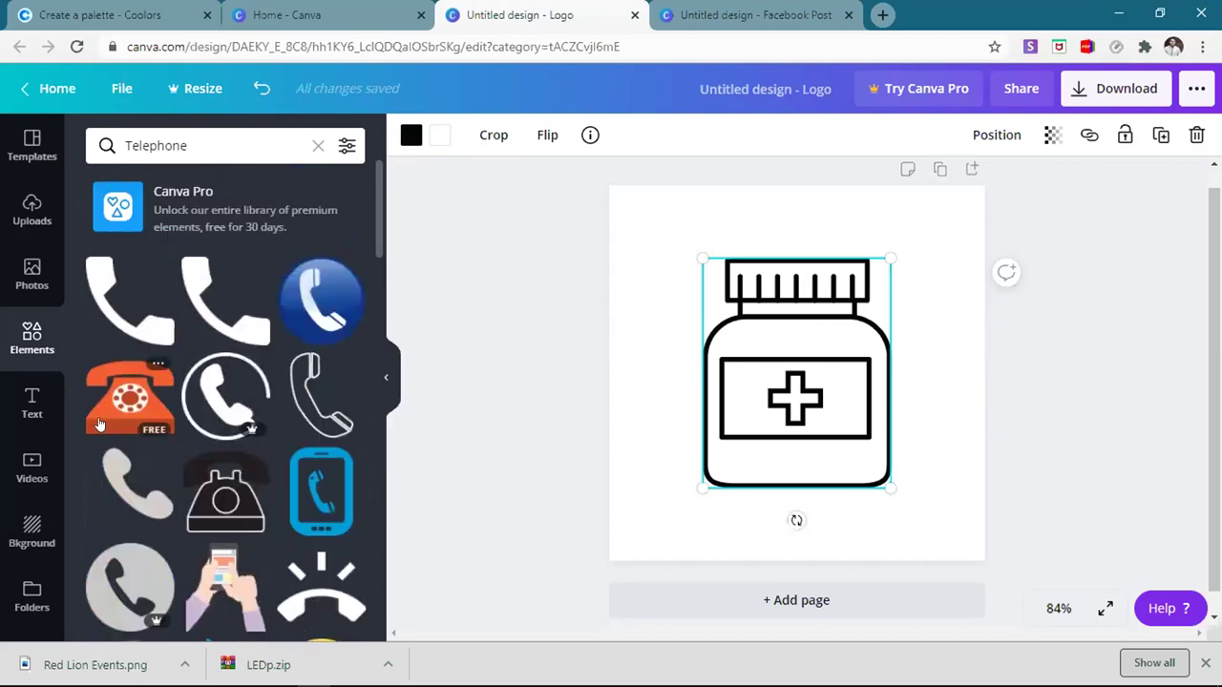
Place the orange telephone, shrink it to the bottom-left, and reposition the medicine jar.
{"action": "left_click_drag", "start_coordinate": [99, 424], "coordinate": [226, 373]}
{"action": "left_click_drag", "start_coordinate": [300, 372], "coordinate": [629, 438]}
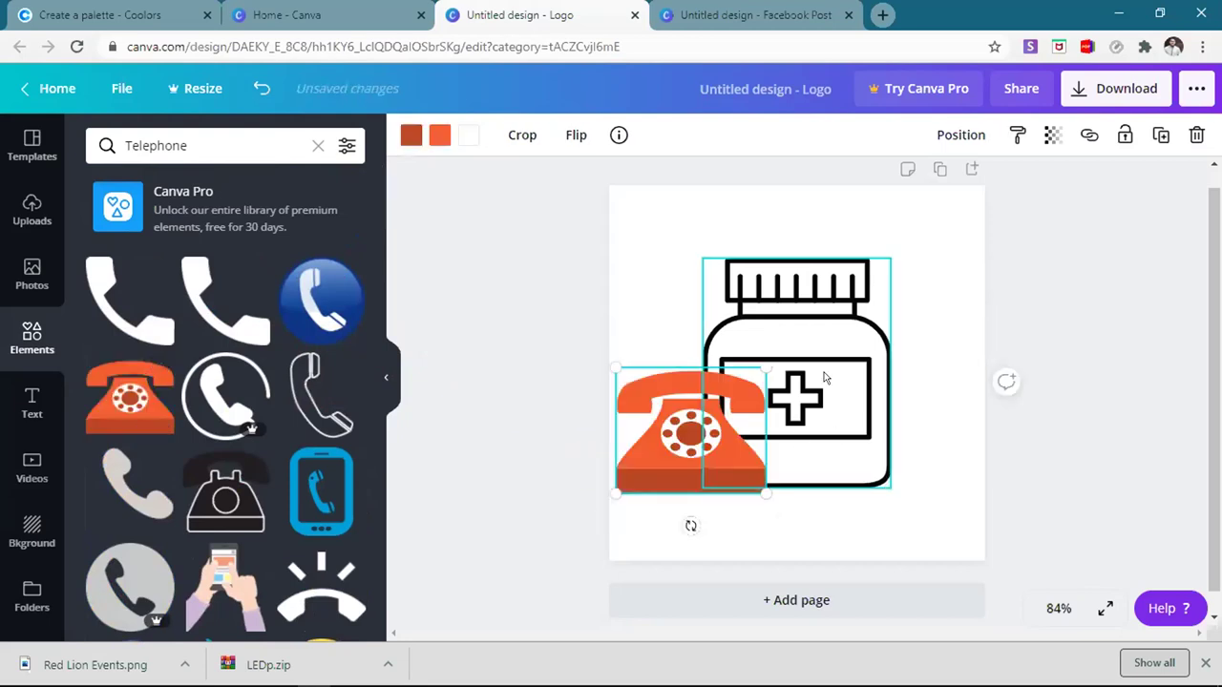
{"action": "left_click_drag", "start_coordinate": [830, 358], "coordinate": [908, 275]}
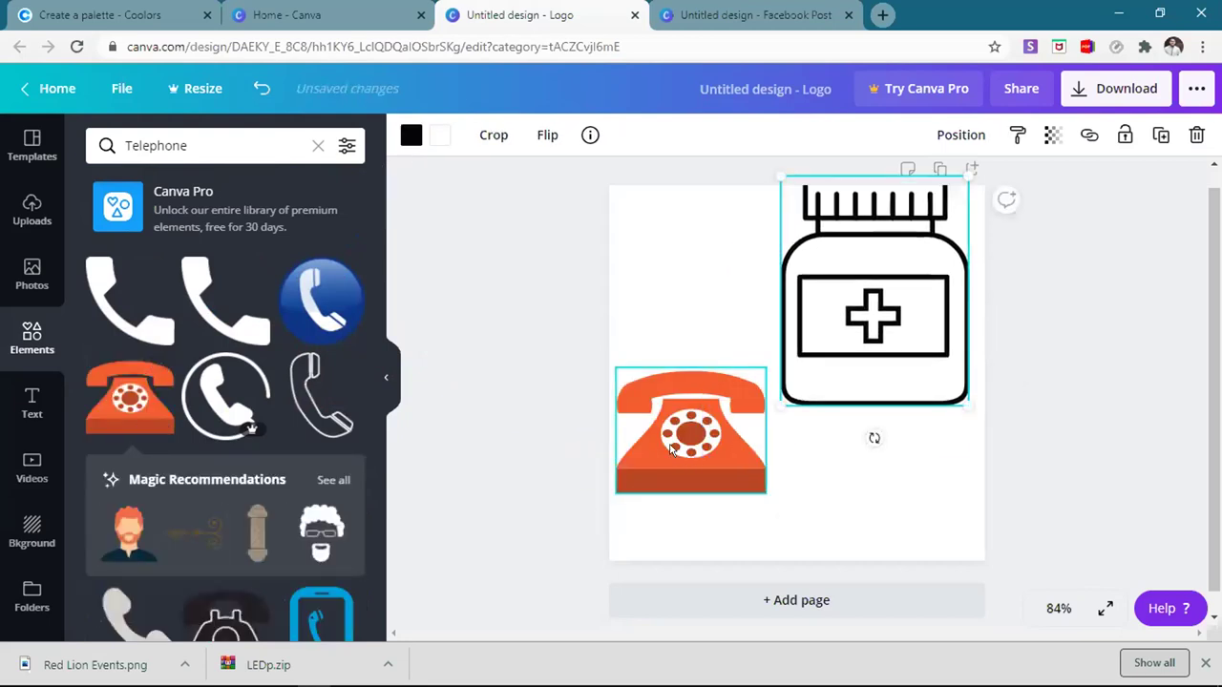
{"action": "left_click", "coordinate": [659, 391]}
{"action": "left_click_drag", "start_coordinate": [607, 360], "coordinate": [645, 391]}
{"action": "left_click", "coordinate": [774, 477]}
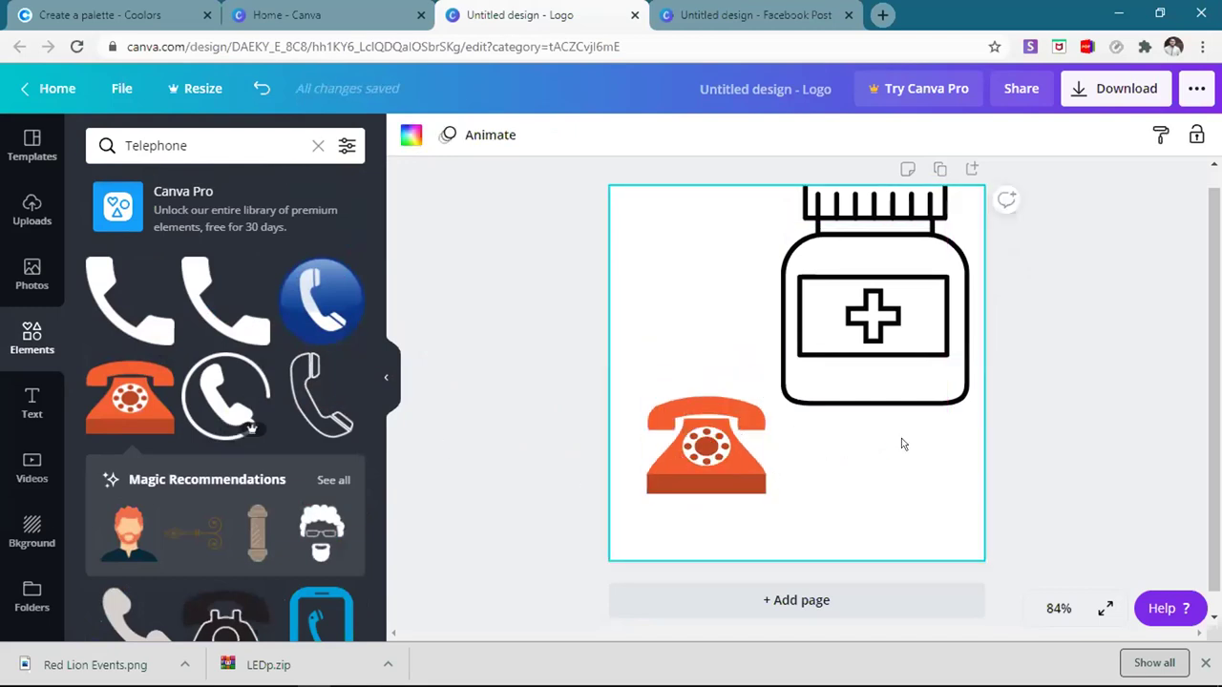
{"action": "left_click", "coordinate": [910, 391]}
{"action": "scroll", "coordinate": [866, 516], "scroll_direction": "up", "scroll_amount": 1}
{"action": "left_click_drag", "start_coordinate": [836, 328], "coordinate": [799, 401]}
{"action": "left_click_drag", "start_coordinate": [664, 482], "coordinate": [612, 512]}
{"action": "mouse_move", "coordinate": [827, 401]}
{"action": "left_mouse_down"}
{"action": "mouse_move", "coordinate": [857, 401]}
{"action": "mouse_move", "coordinate": [845, 394]}
{"action": "left_mouse_up"}
{"action": "left_click", "coordinate": [1023, 324]}
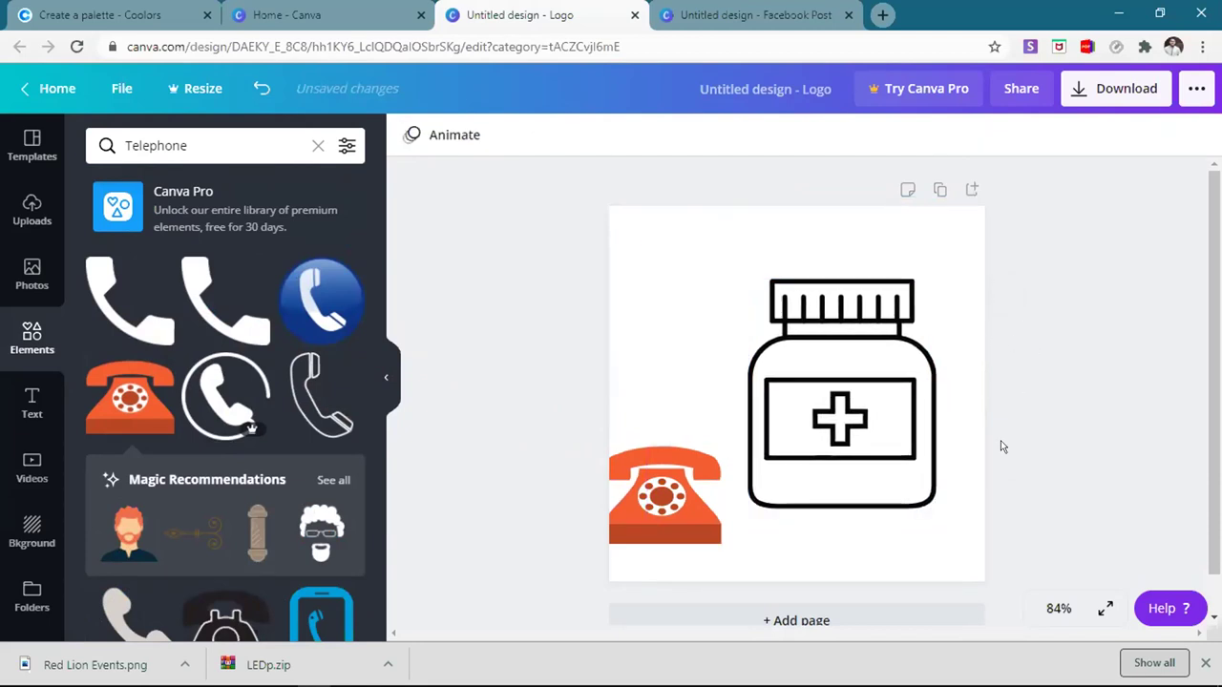
Open the jar's colour choices, then delete the orange telephone from the page.
{"action": "left_click", "coordinate": [853, 404]}
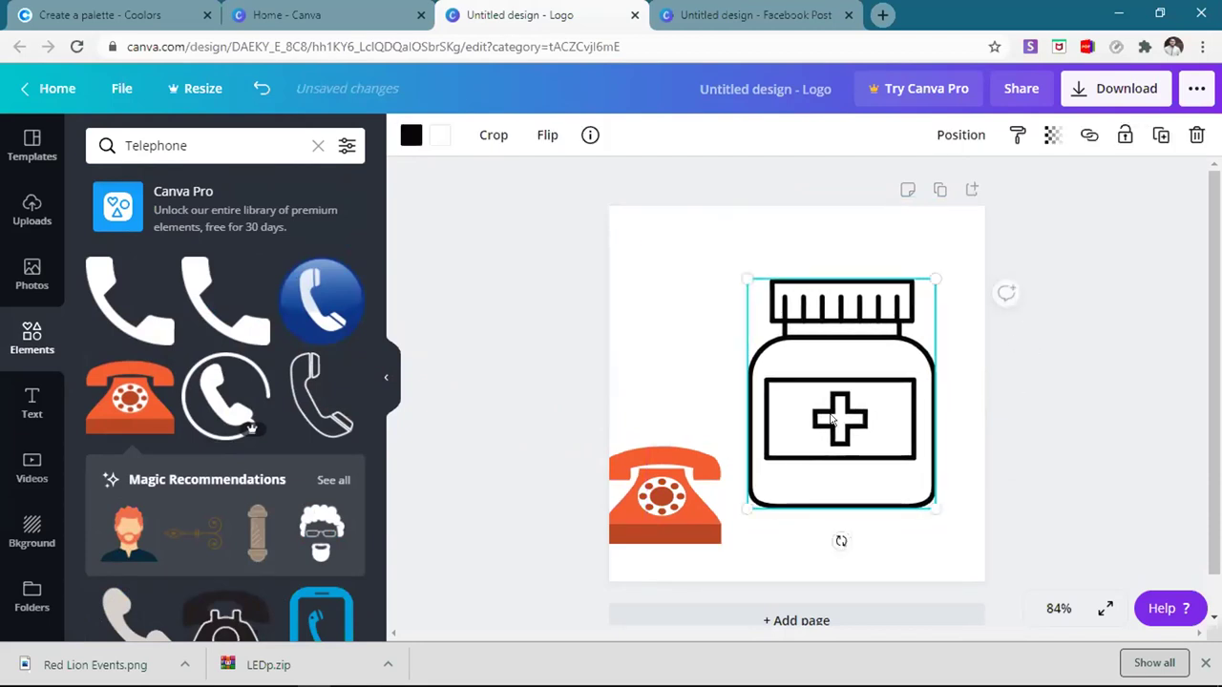
{"action": "left_click", "coordinate": [405, 137]}
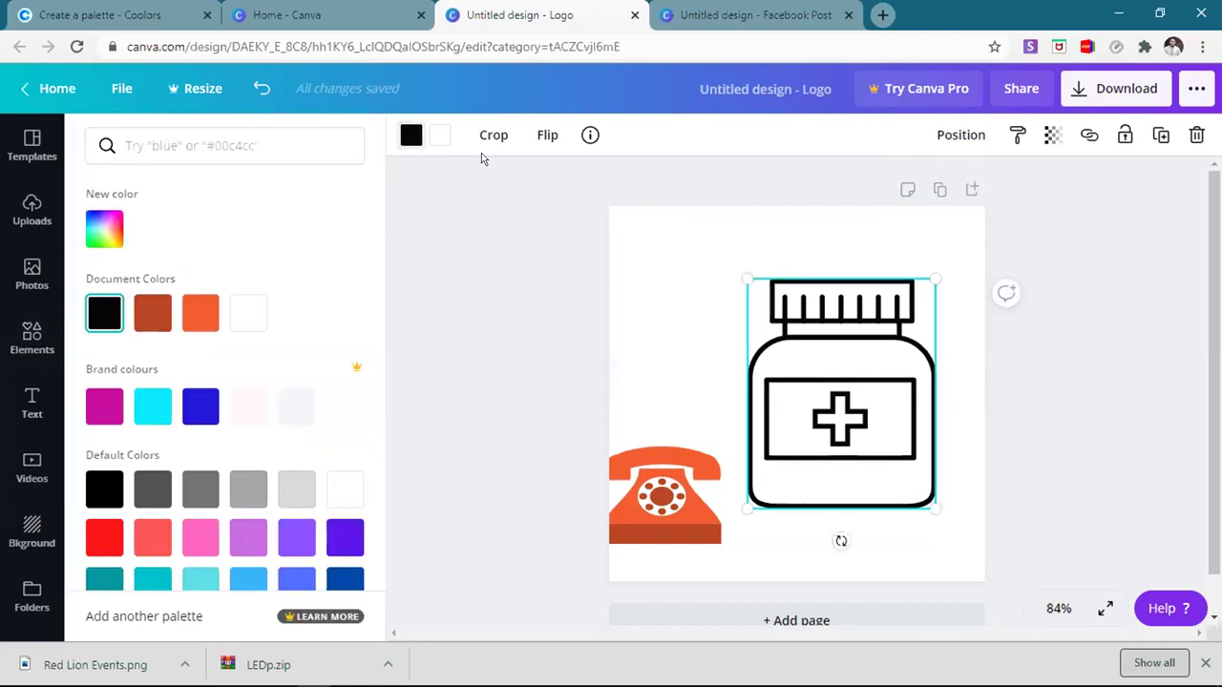
{"action": "left_click", "coordinate": [643, 487]}
{"action": "key", "text": "Delete"}
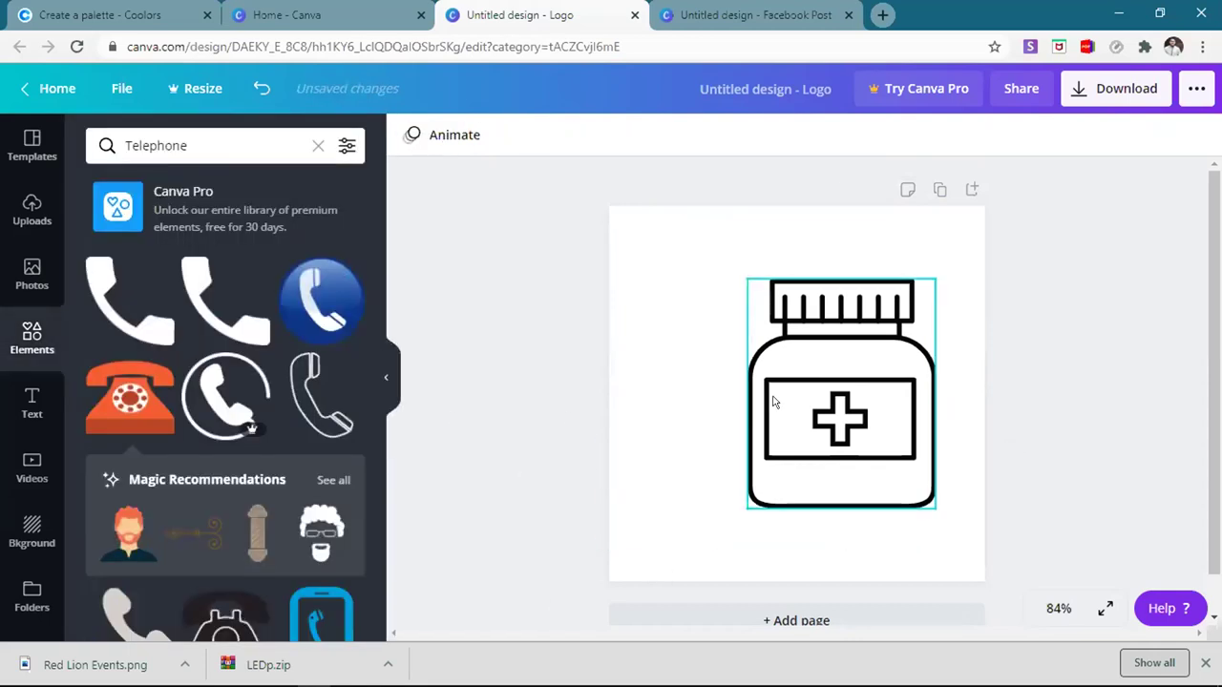
Change the jar's outline from black to red, trying and undoing a blue fill.
{"action": "left_click", "coordinate": [792, 419]}
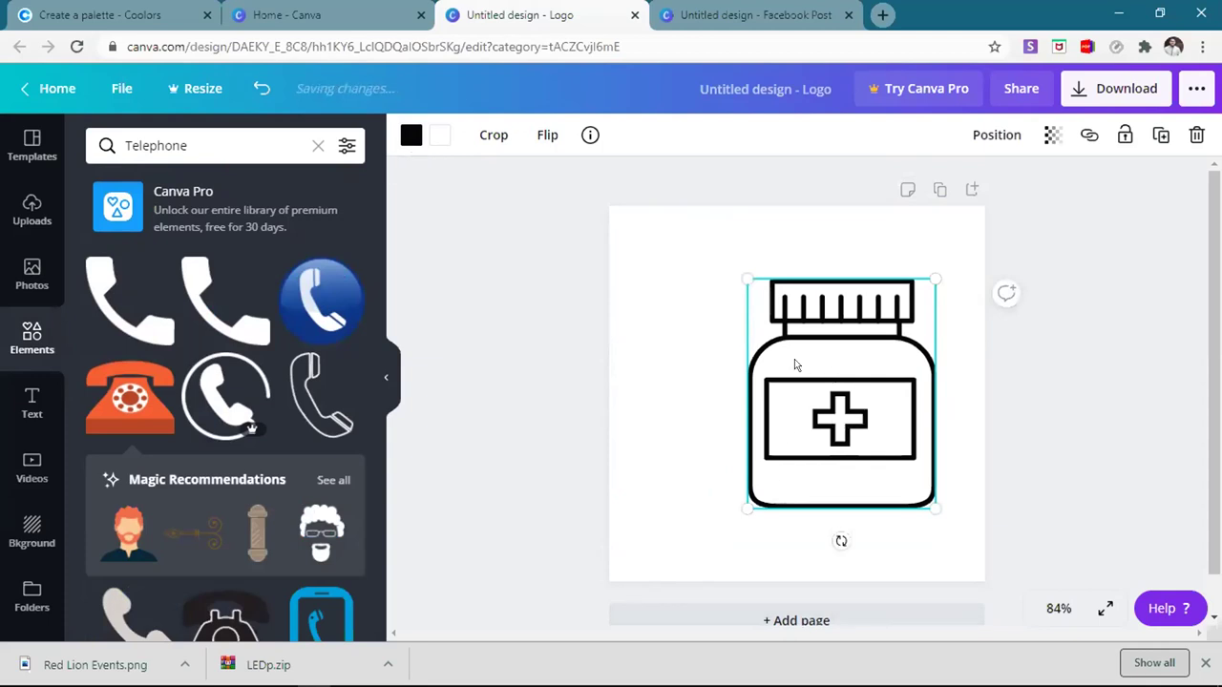
{"action": "left_click", "coordinate": [410, 138]}
{"action": "left_click", "coordinate": [105, 539]}
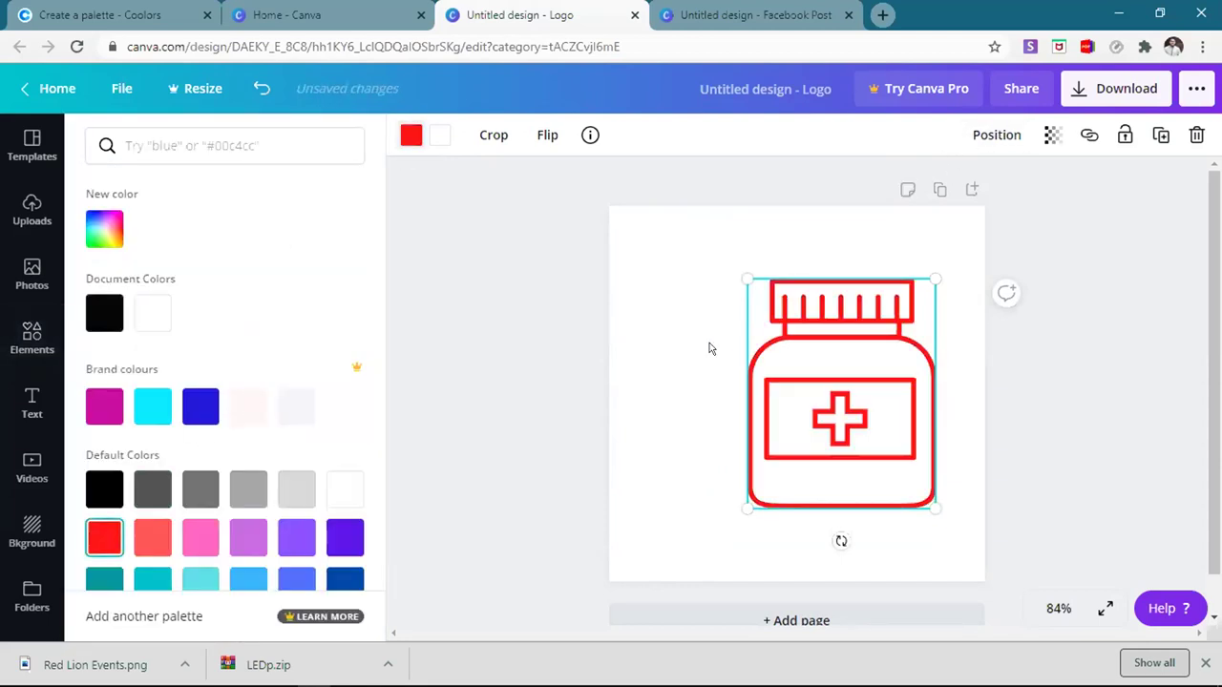
{"action": "left_click", "coordinate": [852, 387]}
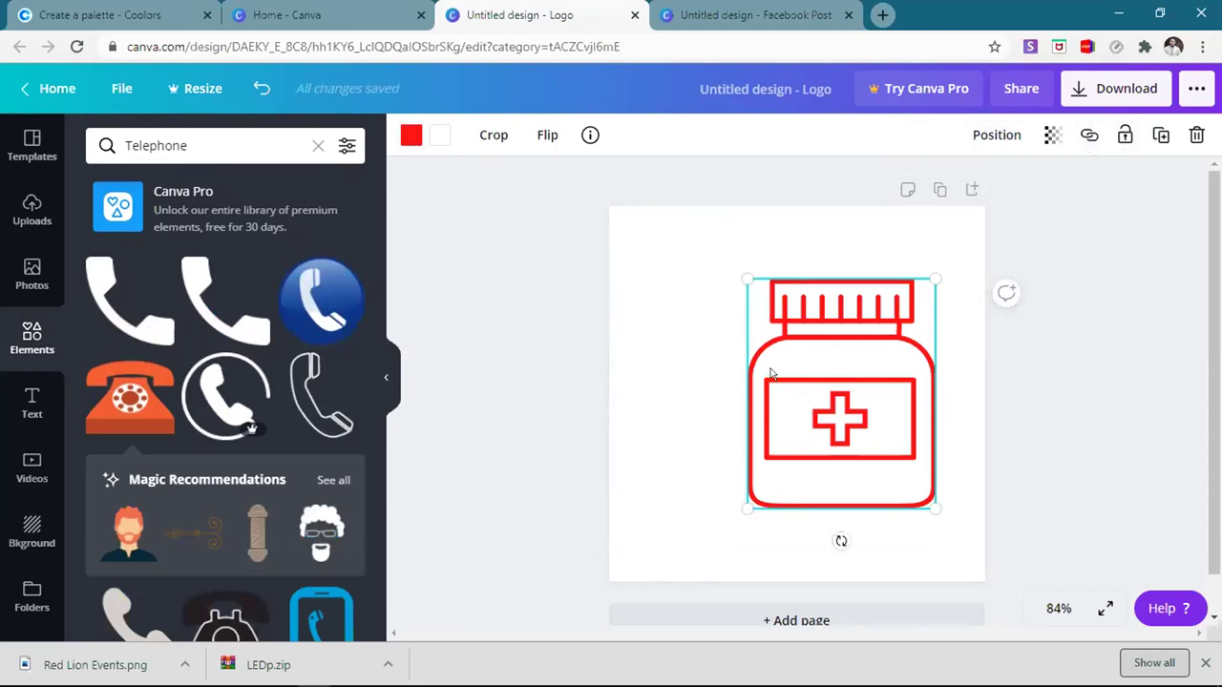
{"action": "left_click", "coordinate": [439, 135]}
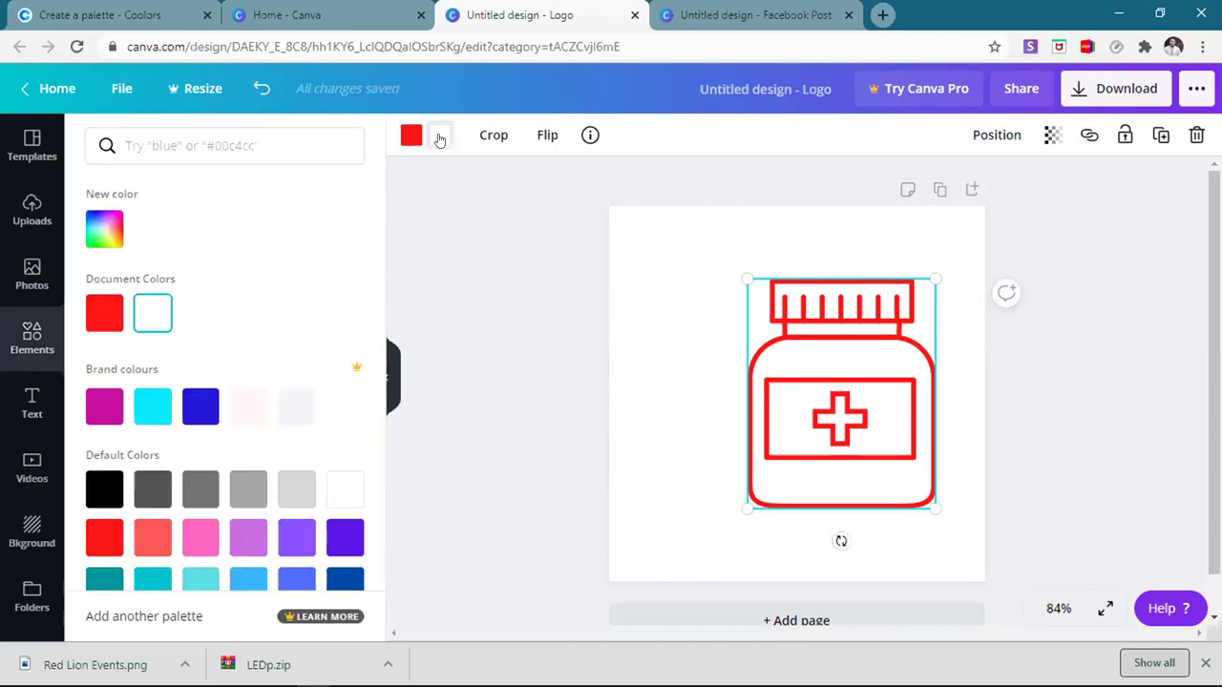
{"action": "left_click", "coordinate": [196, 403]}
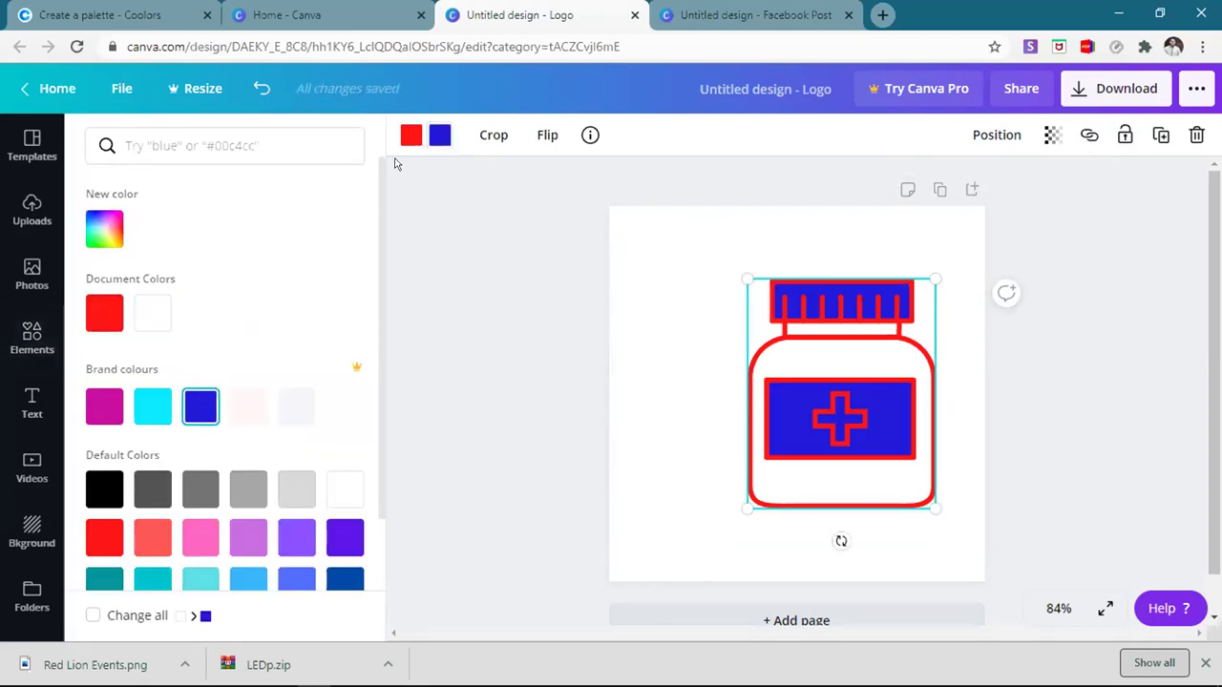
{"action": "key", "text": "ctrl+z"}
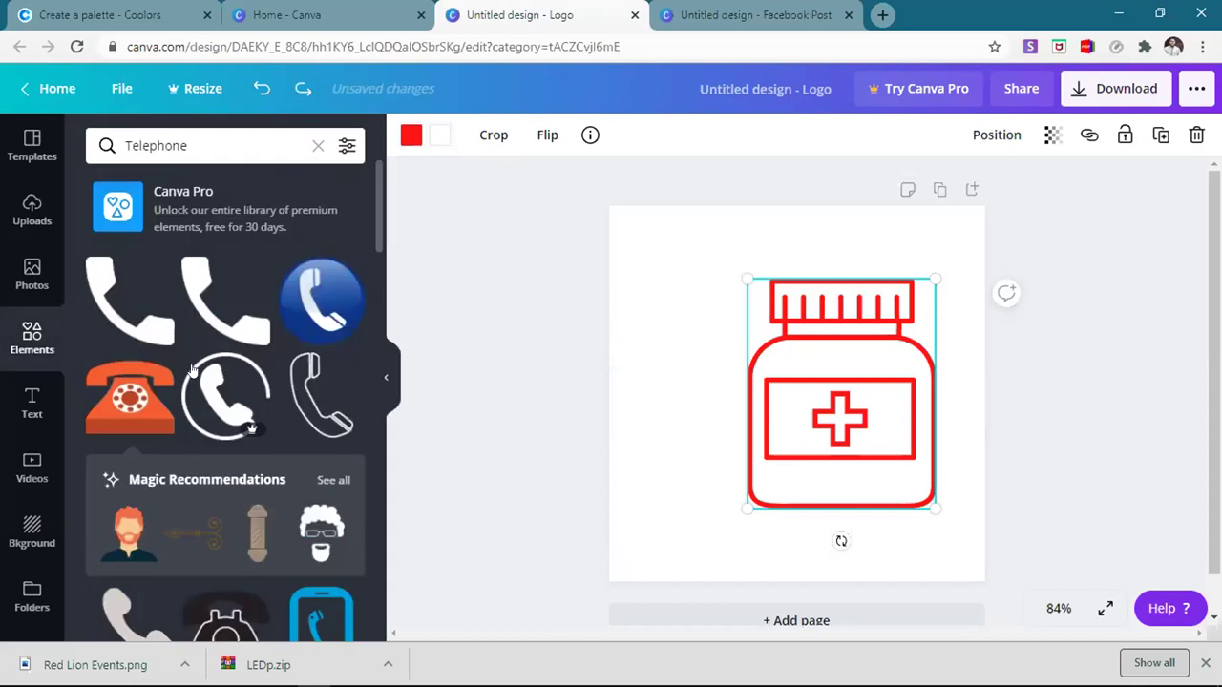
Re-add the orange telephone at bottom-left and move the red jar up and right.
{"action": "left_click_drag", "start_coordinate": [113, 390], "coordinate": [672, 482]}
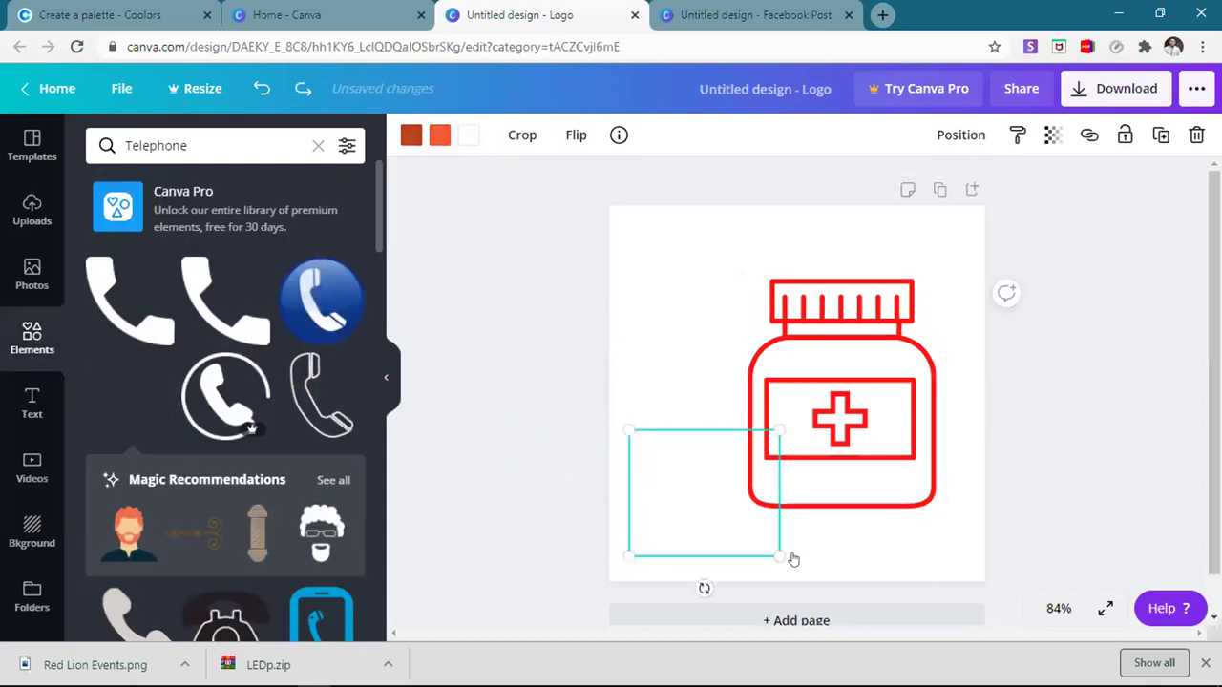
{"action": "left_click", "coordinate": [722, 286]}
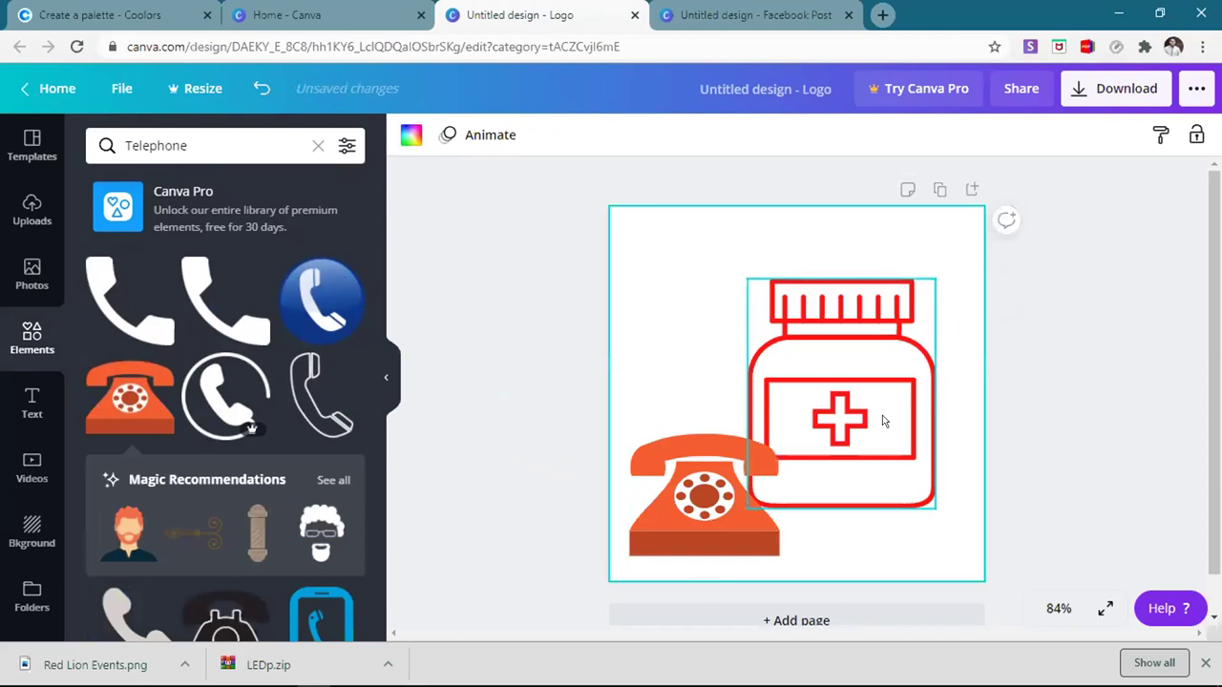
{"action": "left_click", "coordinate": [883, 420]}
{"action": "left_click_drag", "start_coordinate": [831, 389], "coordinate": [856, 362]}
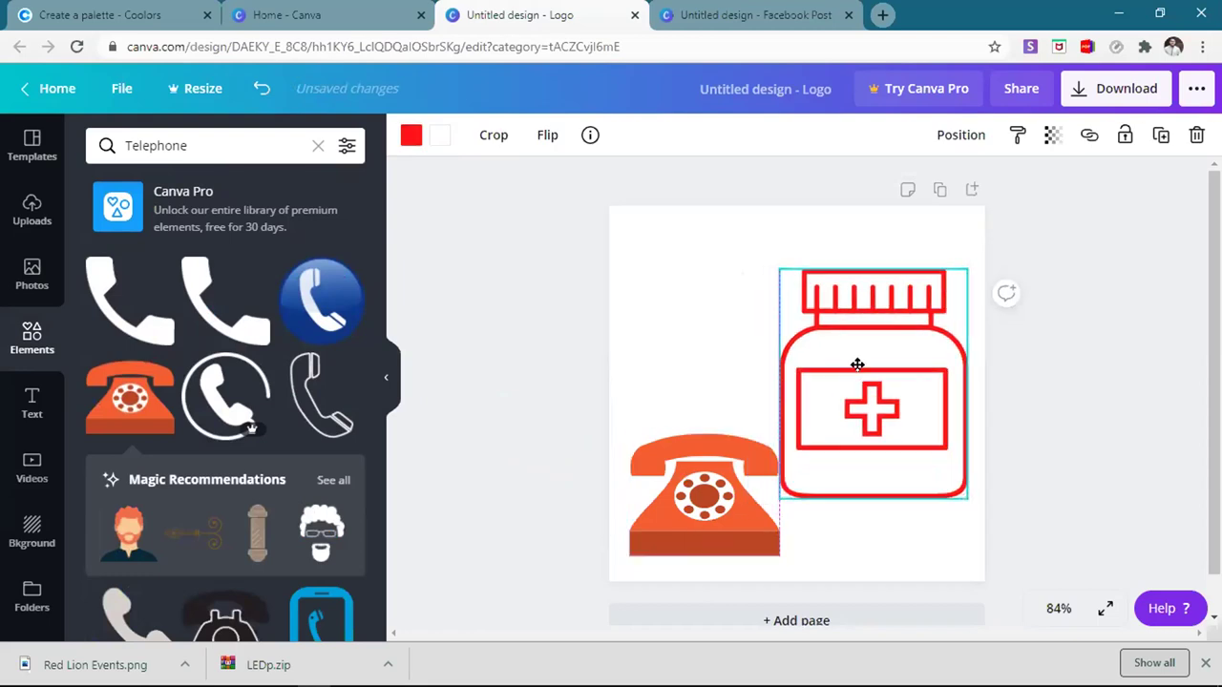
Try orange and brown fills on the jar before restoring its white fill.
{"action": "left_click", "coordinate": [439, 133]}
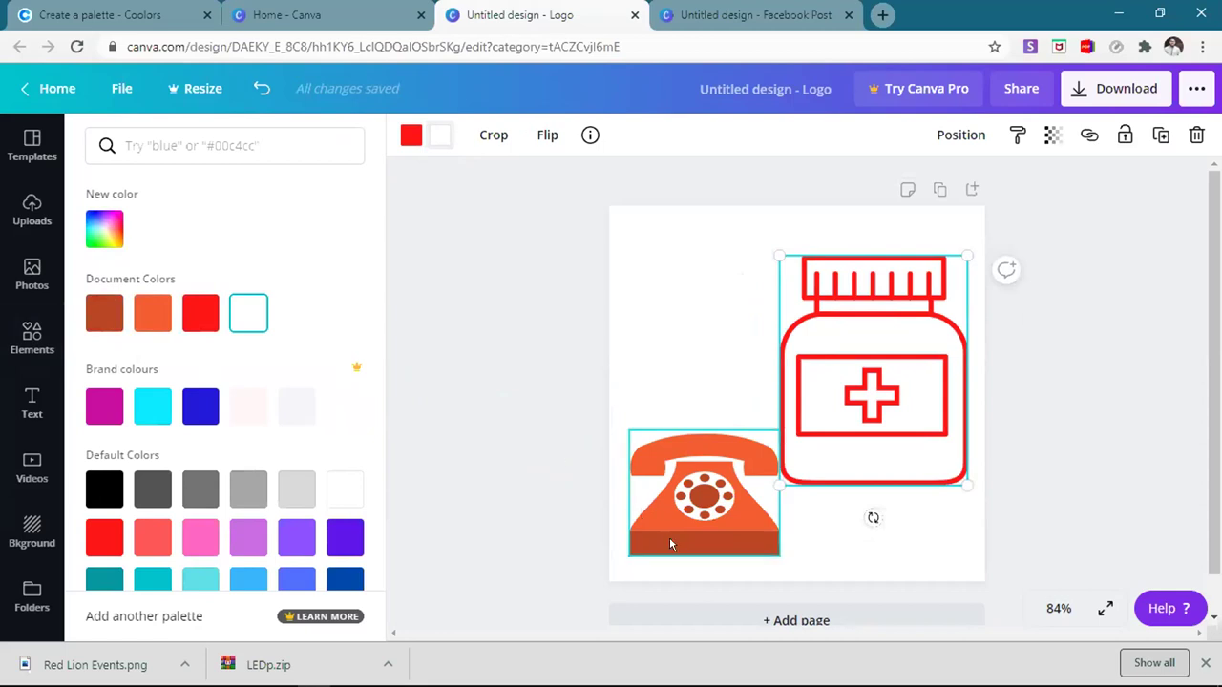
{"action": "left_click", "coordinate": [143, 320]}
{"action": "left_click", "coordinate": [104, 317]}
{"action": "left_click", "coordinate": [143, 315]}
{"action": "left_click", "coordinate": [250, 325]}
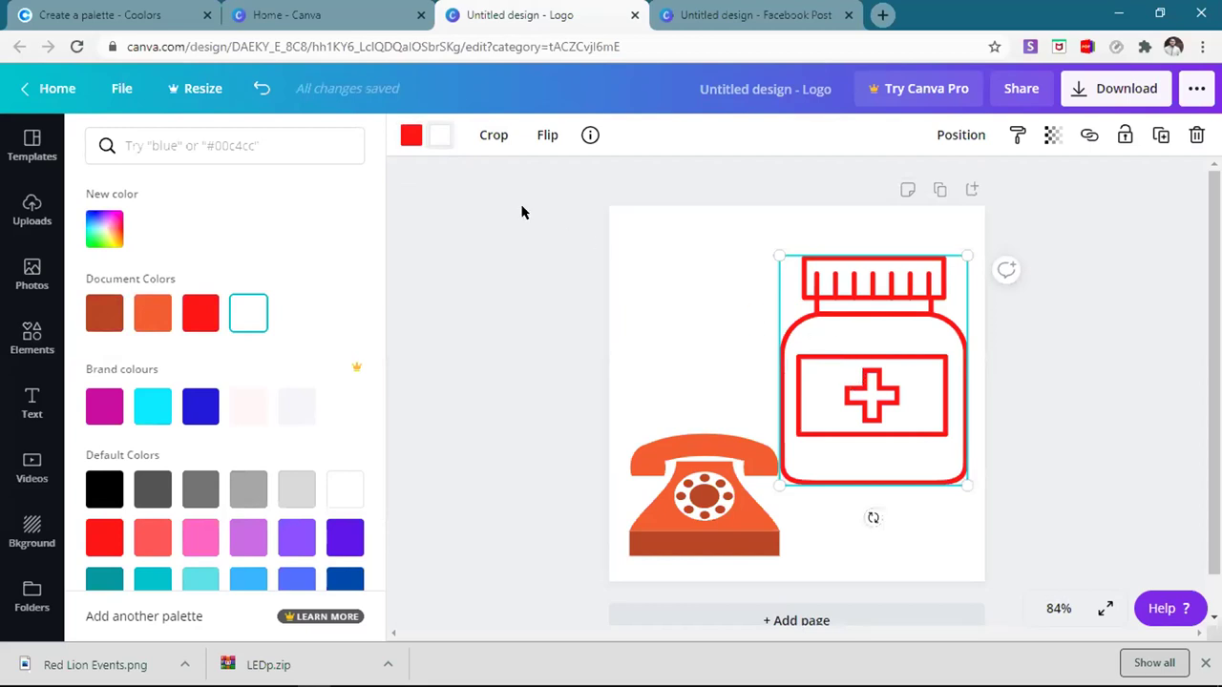
{"action": "left_click", "coordinate": [439, 134]}
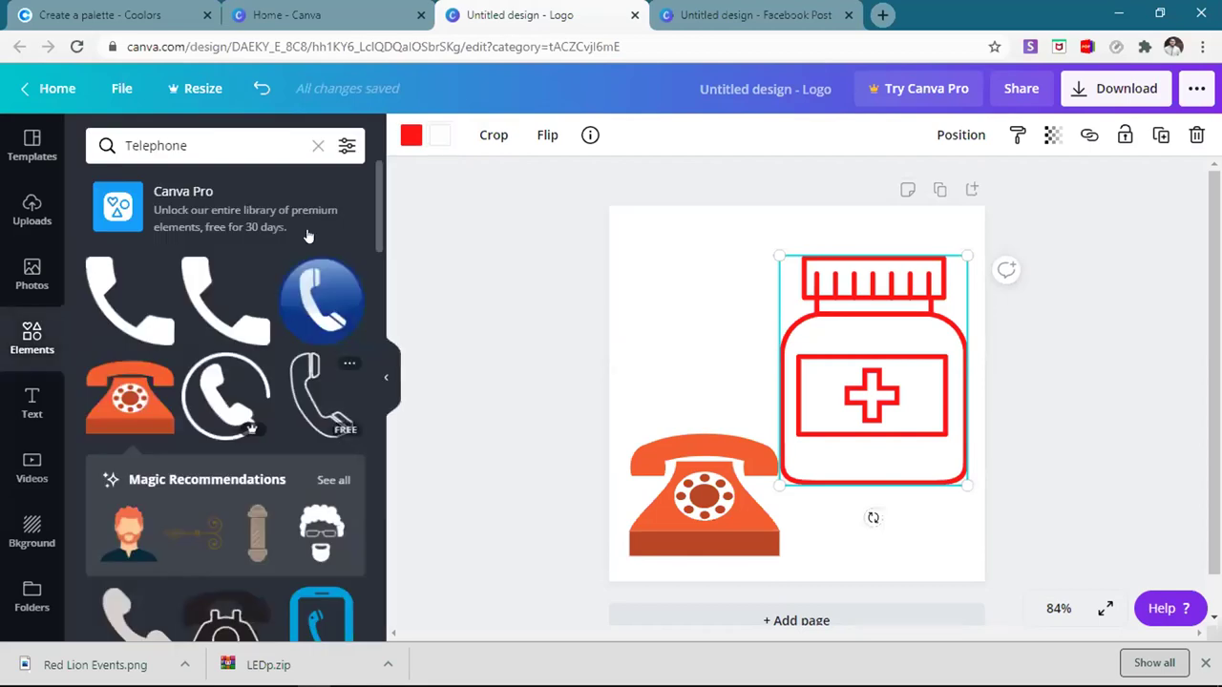
Fill the medicine bottle yellow and make its outlines black.
{"action": "left_click", "coordinate": [439, 134]}
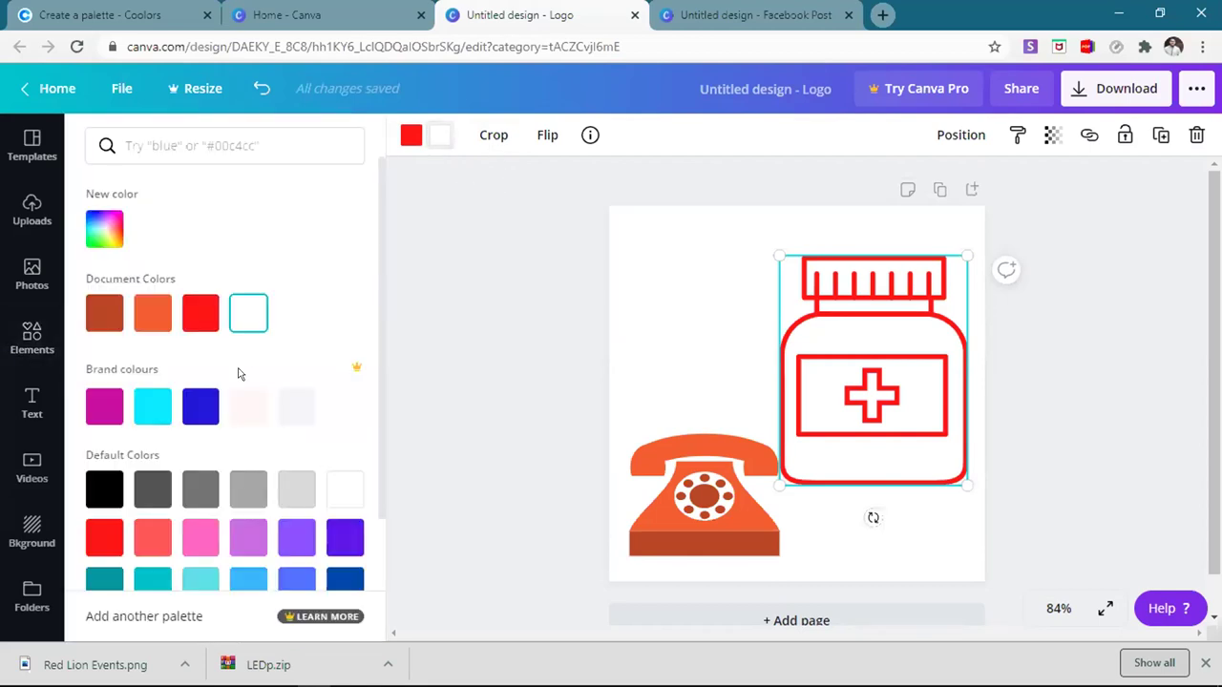
{"action": "scroll", "coordinate": [239, 374], "scroll_direction": "down", "scroll_amount": 2}
{"action": "left_click", "coordinate": [246, 551]}
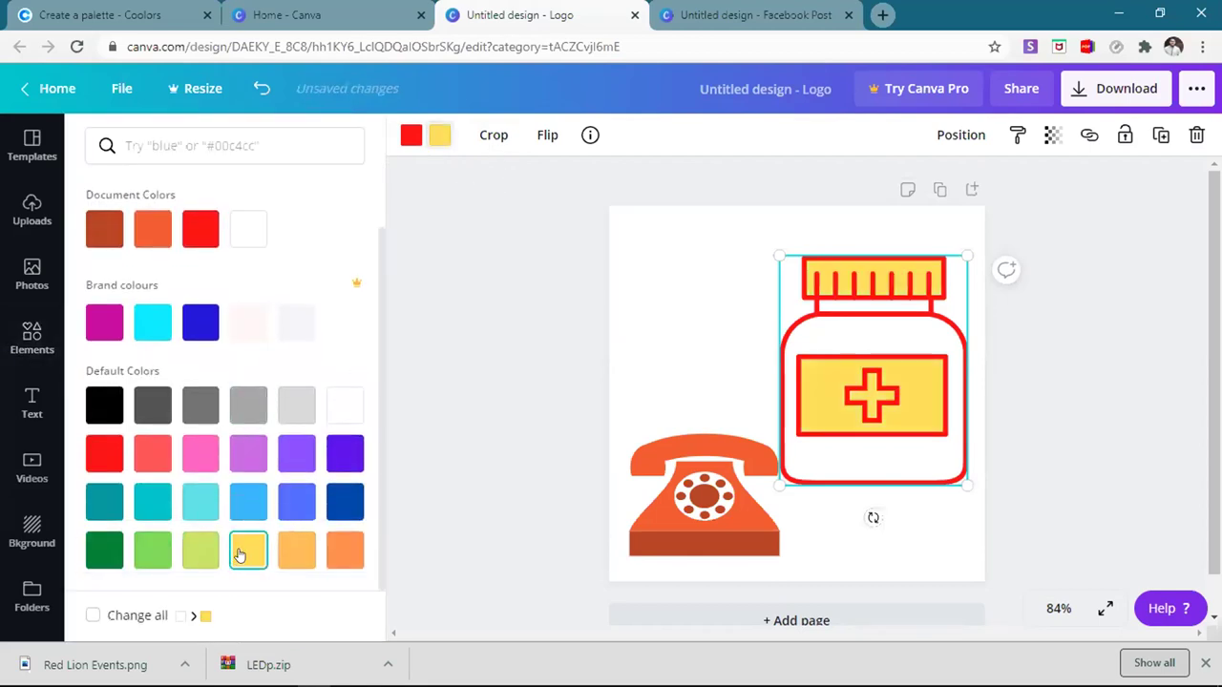
{"action": "left_click", "coordinate": [411, 135]}
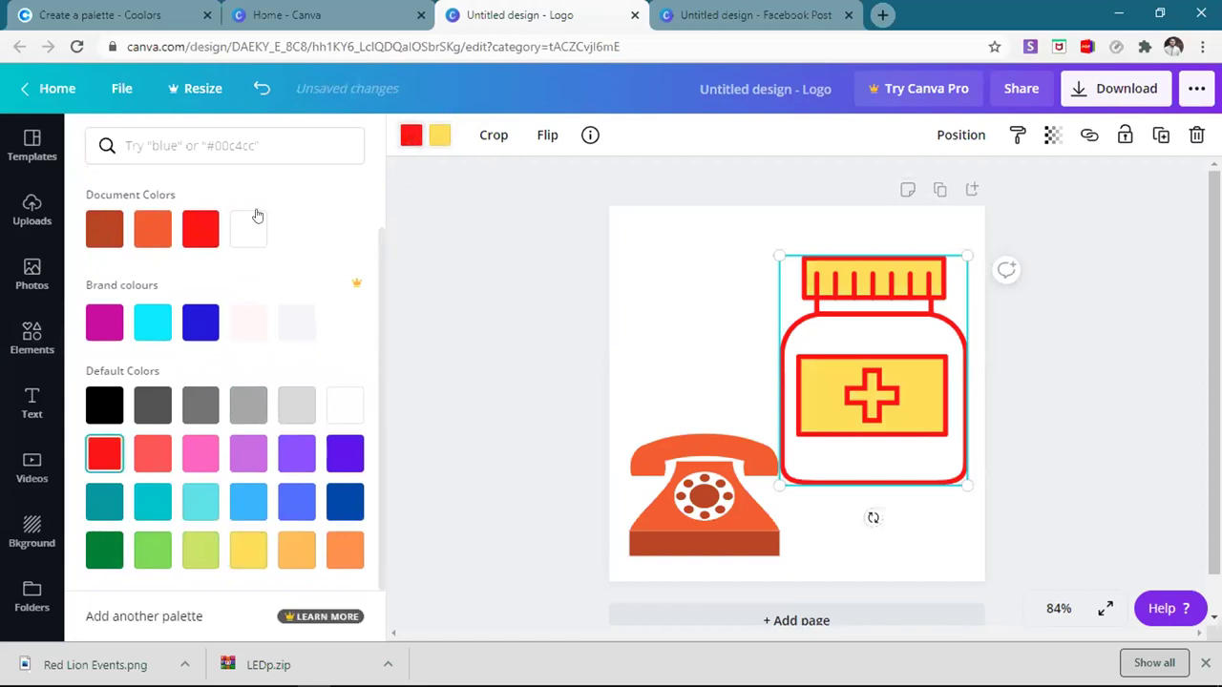
{"action": "left_click", "coordinate": [408, 139]}
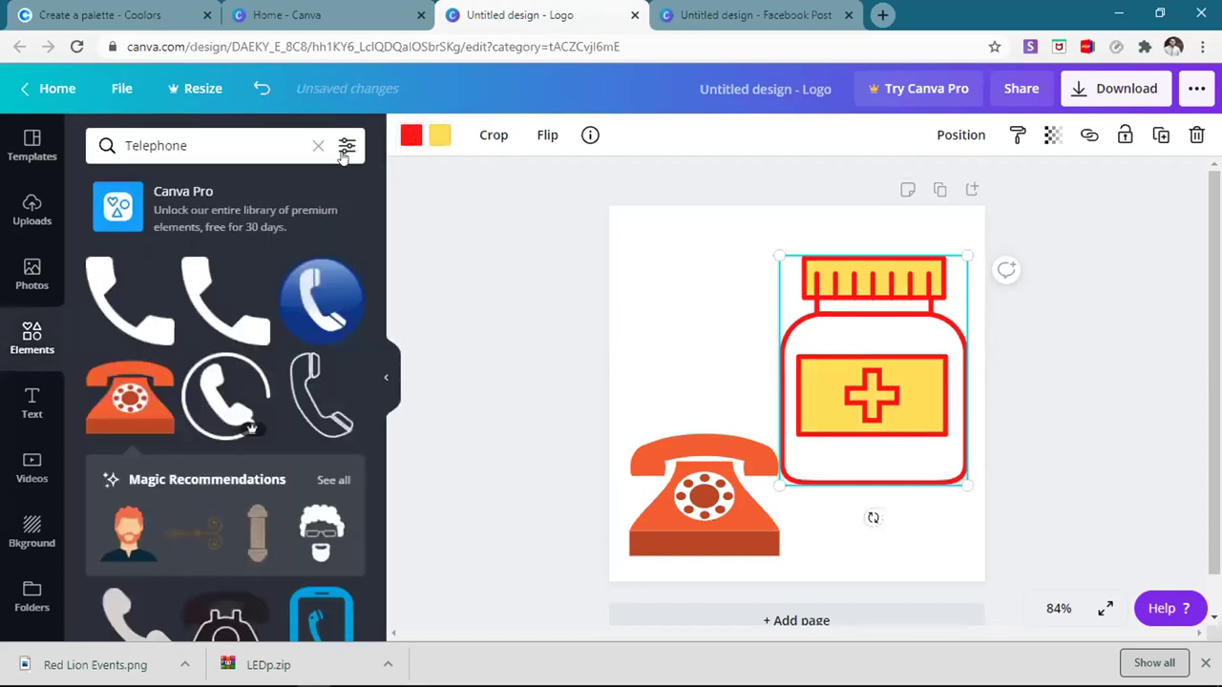
{"action": "left_click", "coordinate": [410, 134]}
{"action": "left_click", "coordinate": [104, 489]}
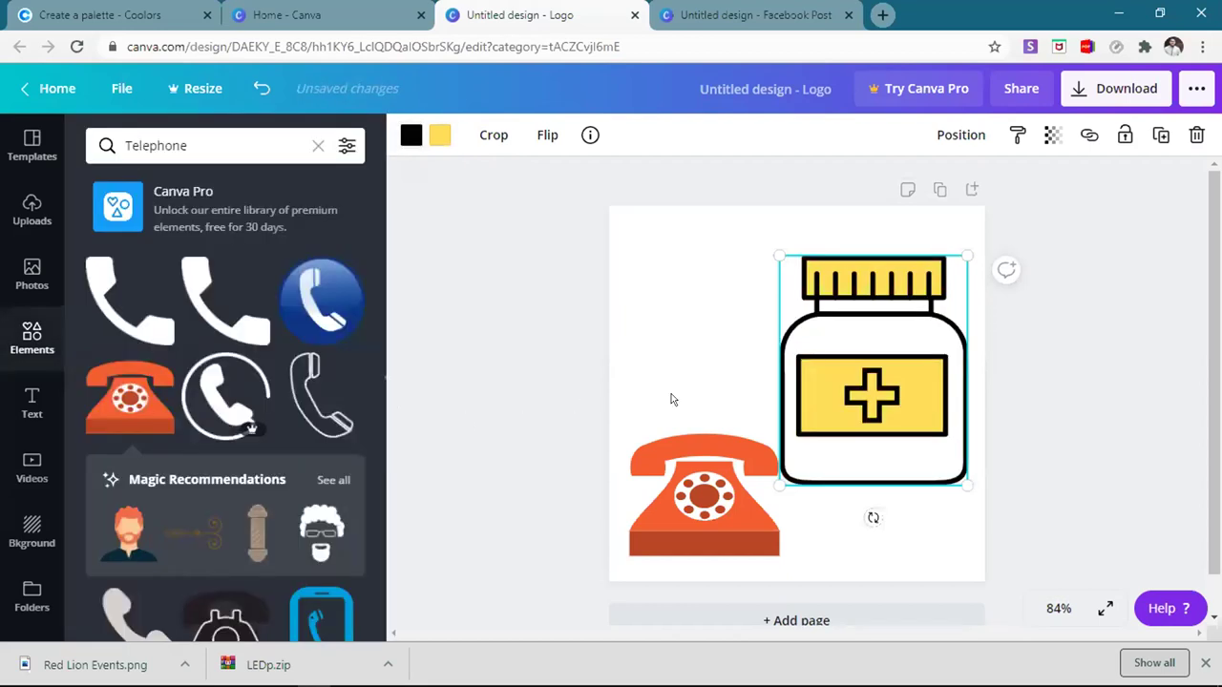
Change the bottle's fill from yellow to the telephone's orange.
{"action": "left_click", "coordinate": [673, 512]}
{"action": "left_click", "coordinate": [936, 555]}
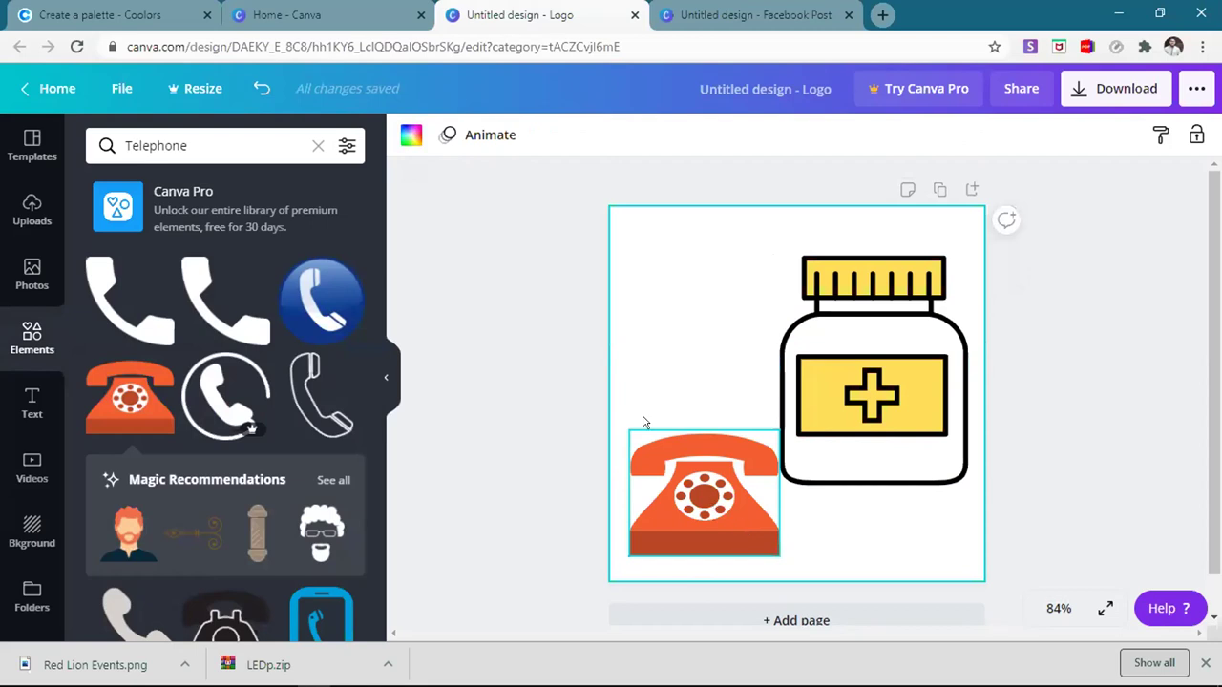
{"action": "left_click", "coordinate": [868, 384]}
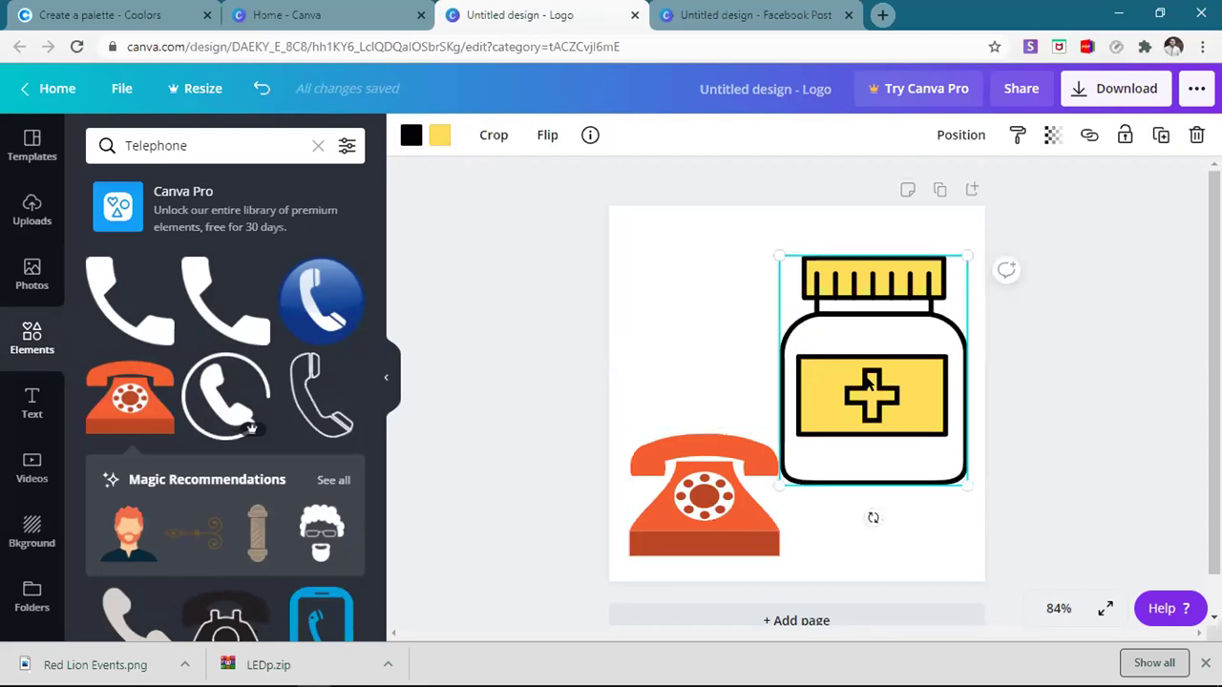
{"action": "left_click", "coordinate": [439, 134]}
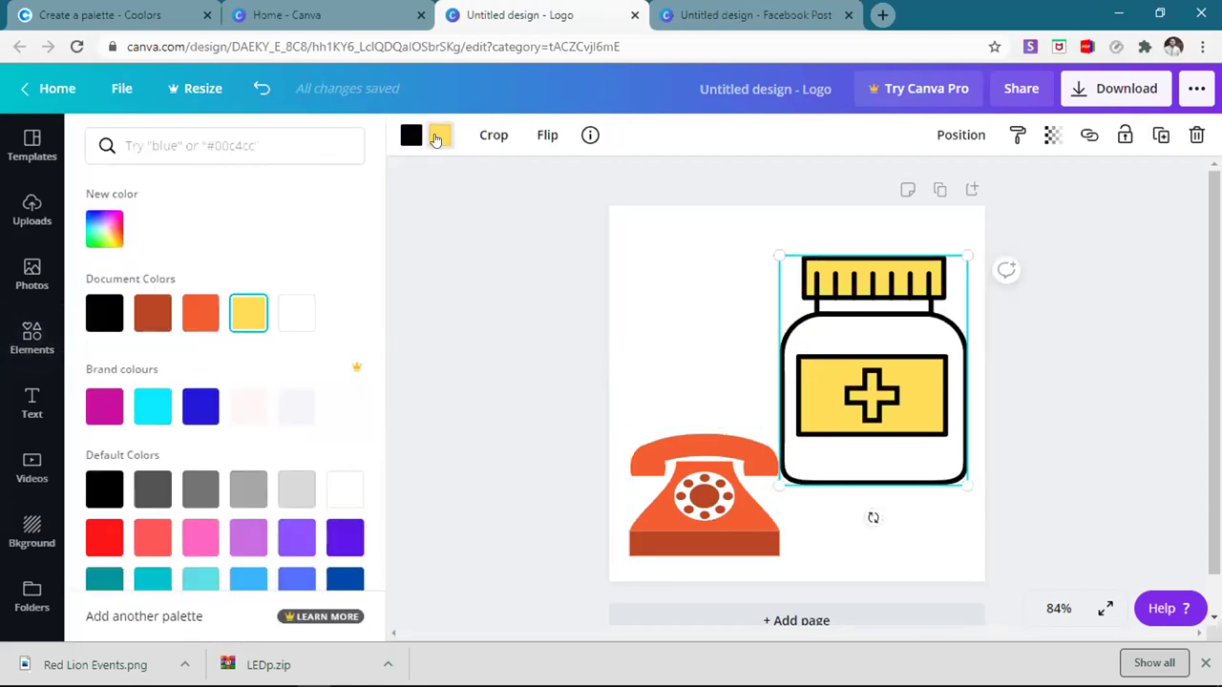
{"action": "left_click", "coordinate": [203, 322]}
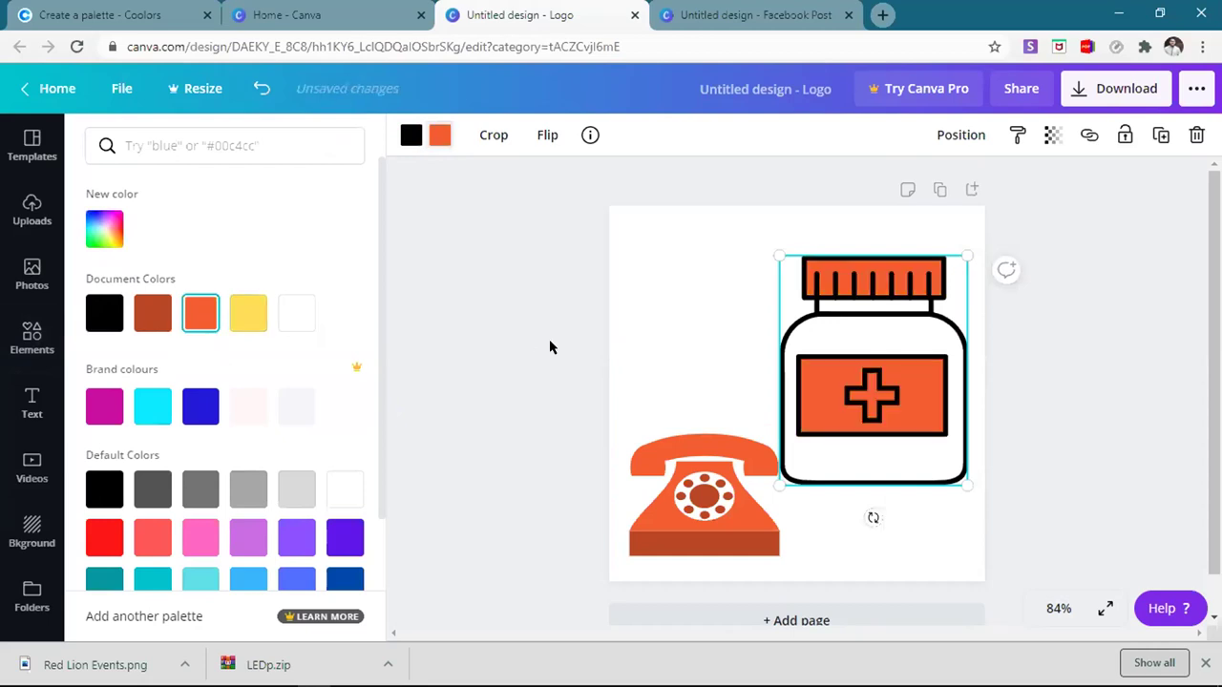
{"action": "left_click", "coordinate": [570, 355]}
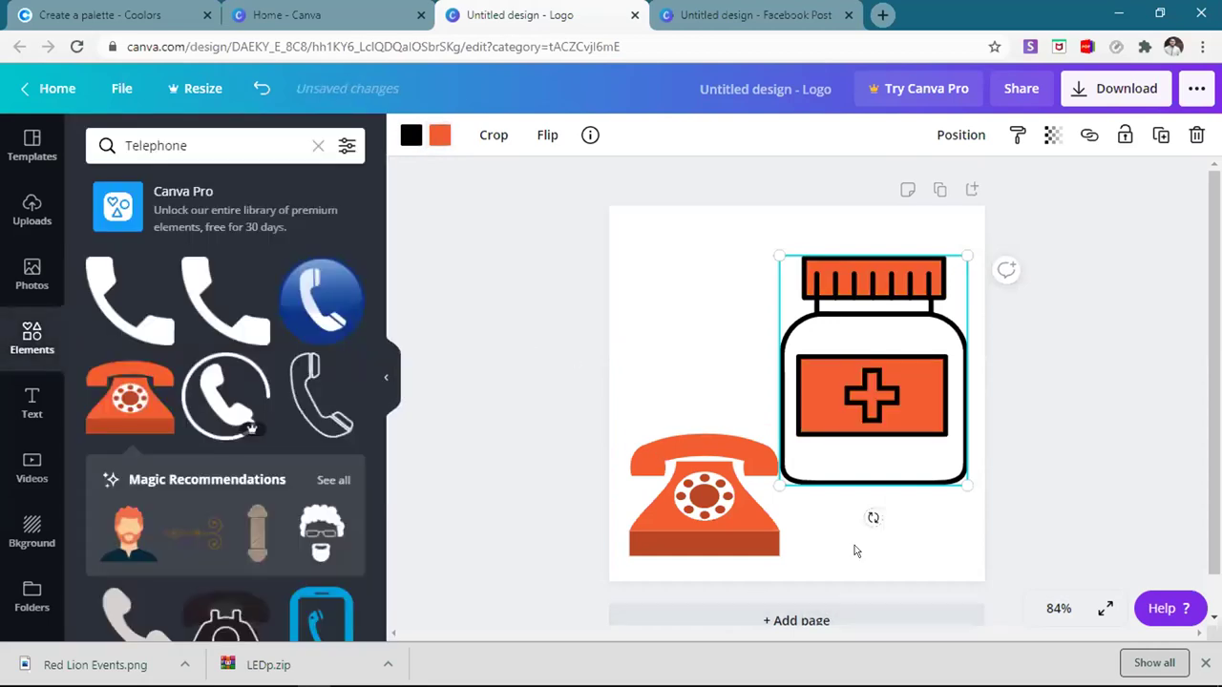
{"action": "left_click", "coordinate": [1113, 347]}
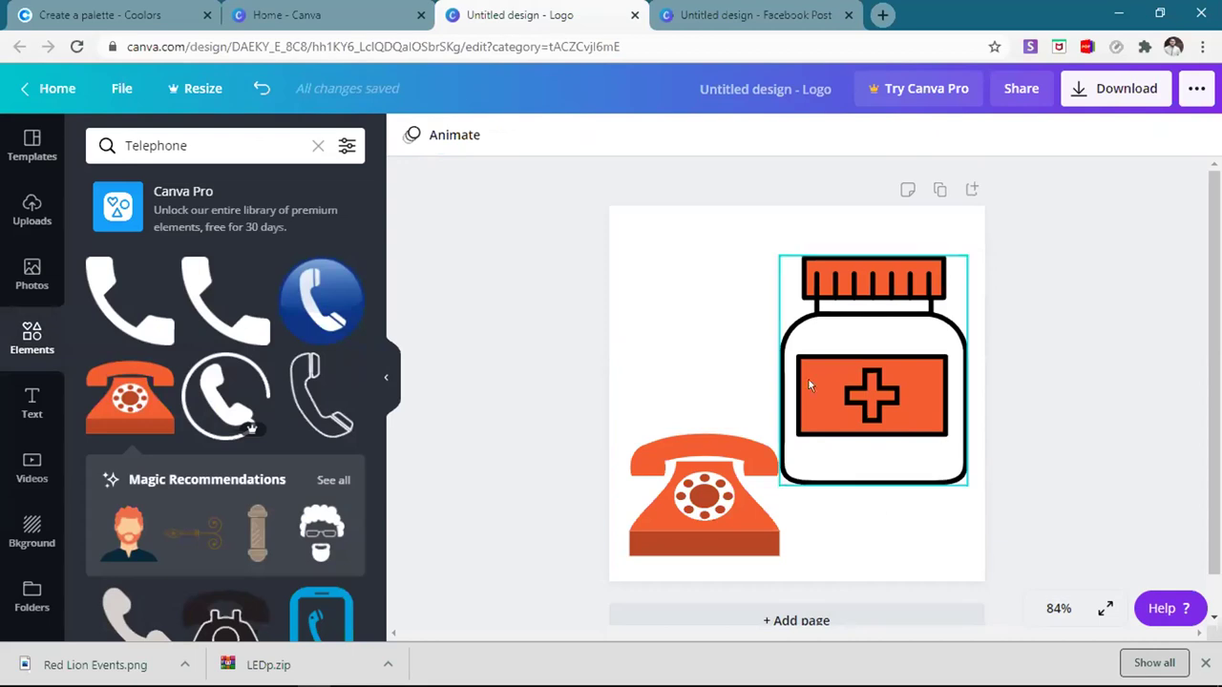
Delete the telephone and move the medicine bottle toward the page centre.
{"action": "left_click", "coordinate": [752, 462]}
{"action": "key", "text": "Delete"}
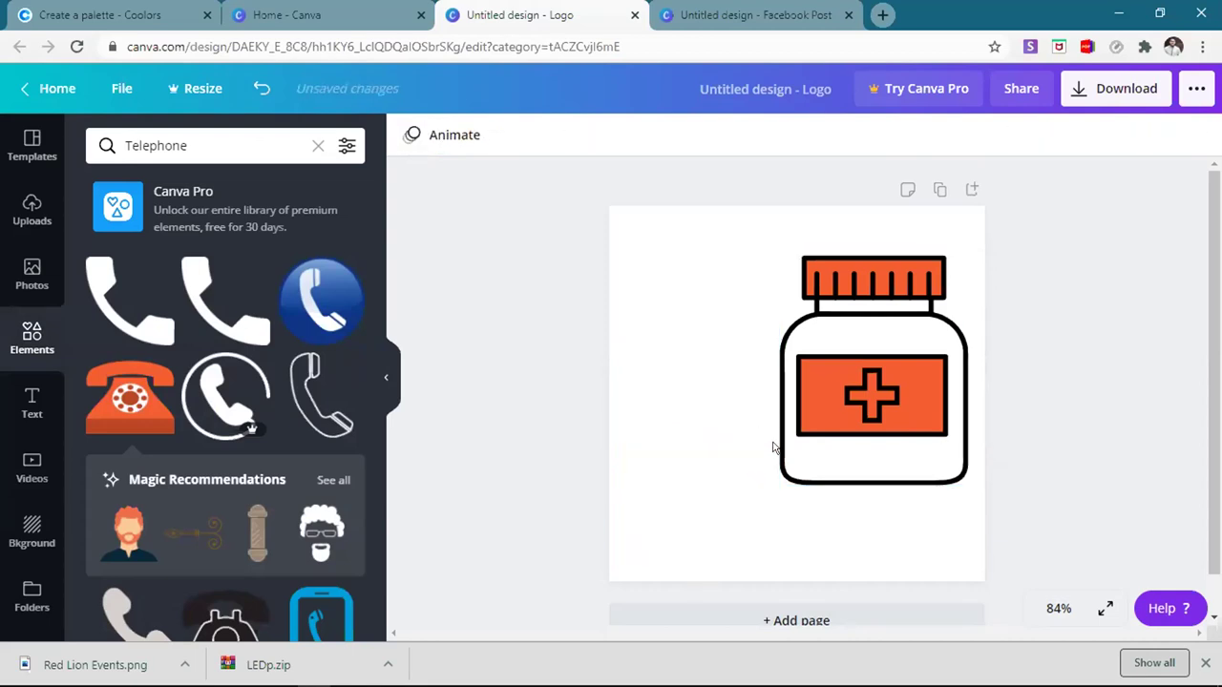
{"action": "left_click_drag", "start_coordinate": [737, 531], "coordinate": [933, 468]}
{"action": "left_click_drag", "start_coordinate": [915, 370], "coordinate": [843, 397]}
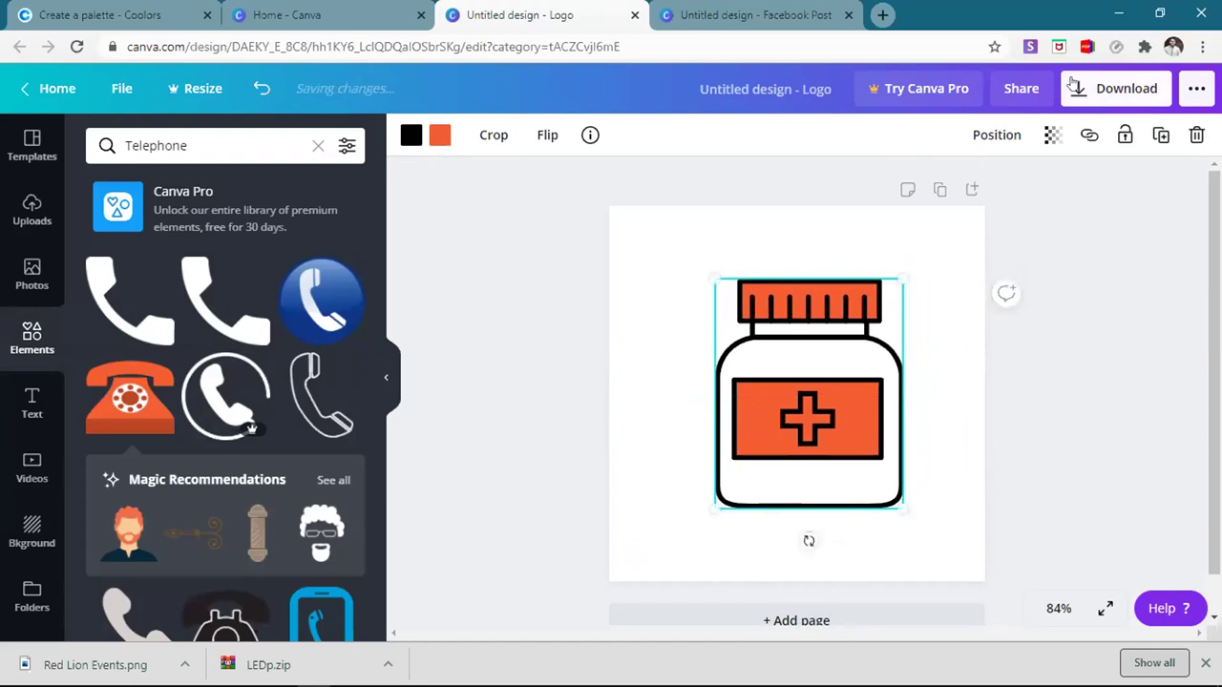
Look through the publishing and sharing options, then dismiss them.
{"action": "left_click", "coordinate": [1199, 90]}
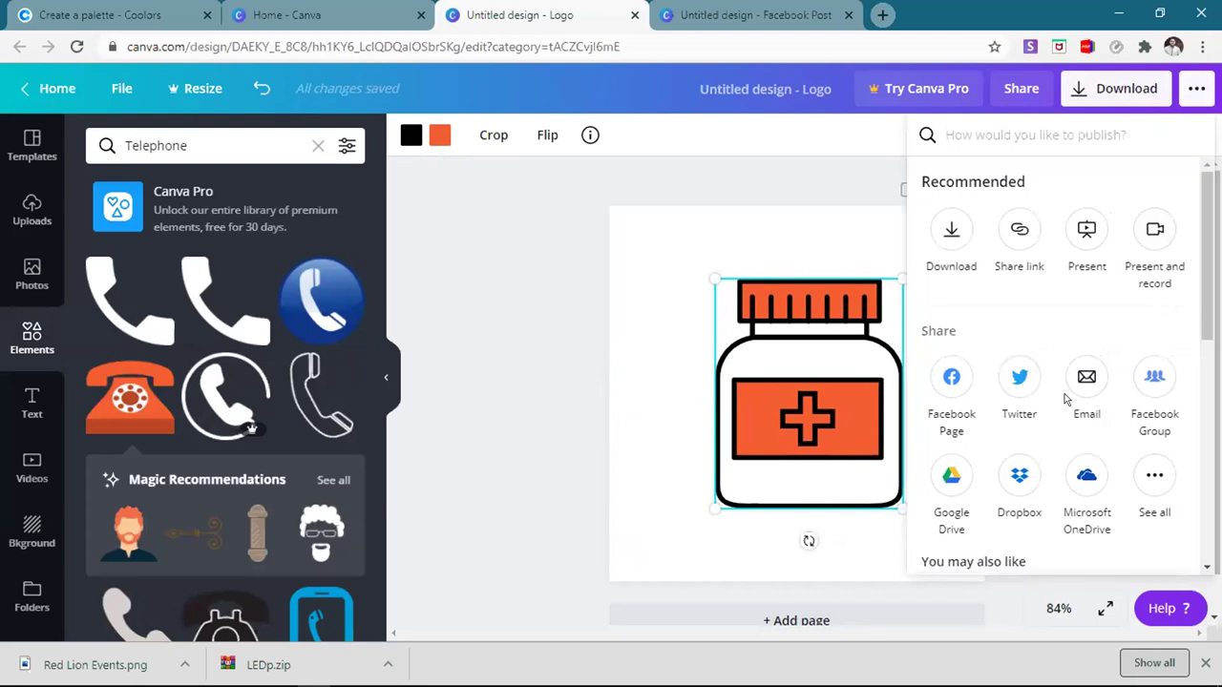
{"action": "scroll", "coordinate": [1103, 430], "scroll_direction": "down", "scroll_amount": 5}
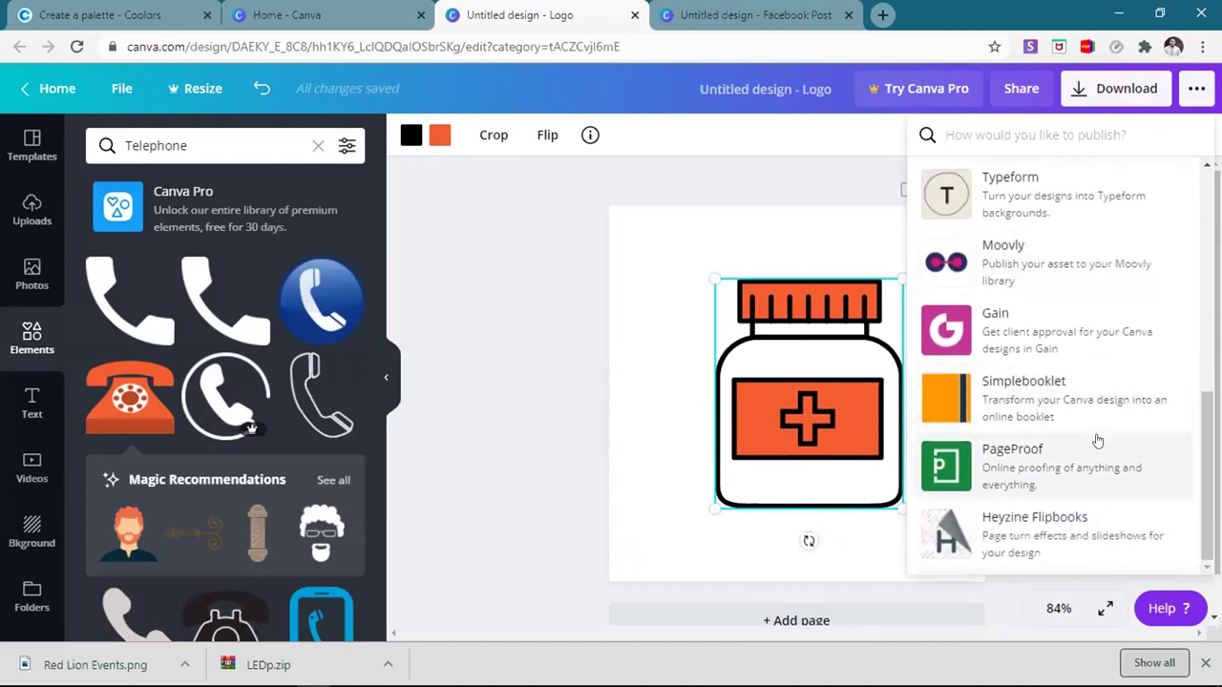
{"action": "scroll", "coordinate": [1050, 382], "scroll_direction": "up", "scroll_amount": 5}
{"action": "left_click", "coordinate": [535, 354]}
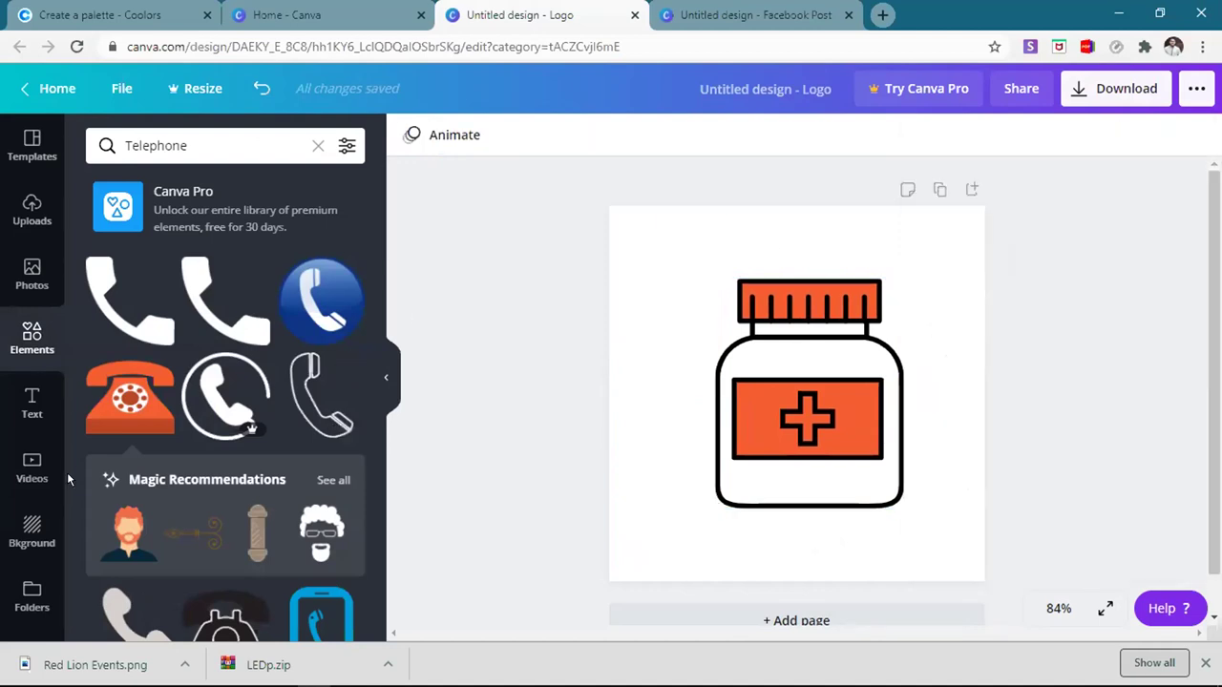
In the Word notes, indent the Elements bullet list further right.
{"action": "left_click", "coordinate": [215, 673]}
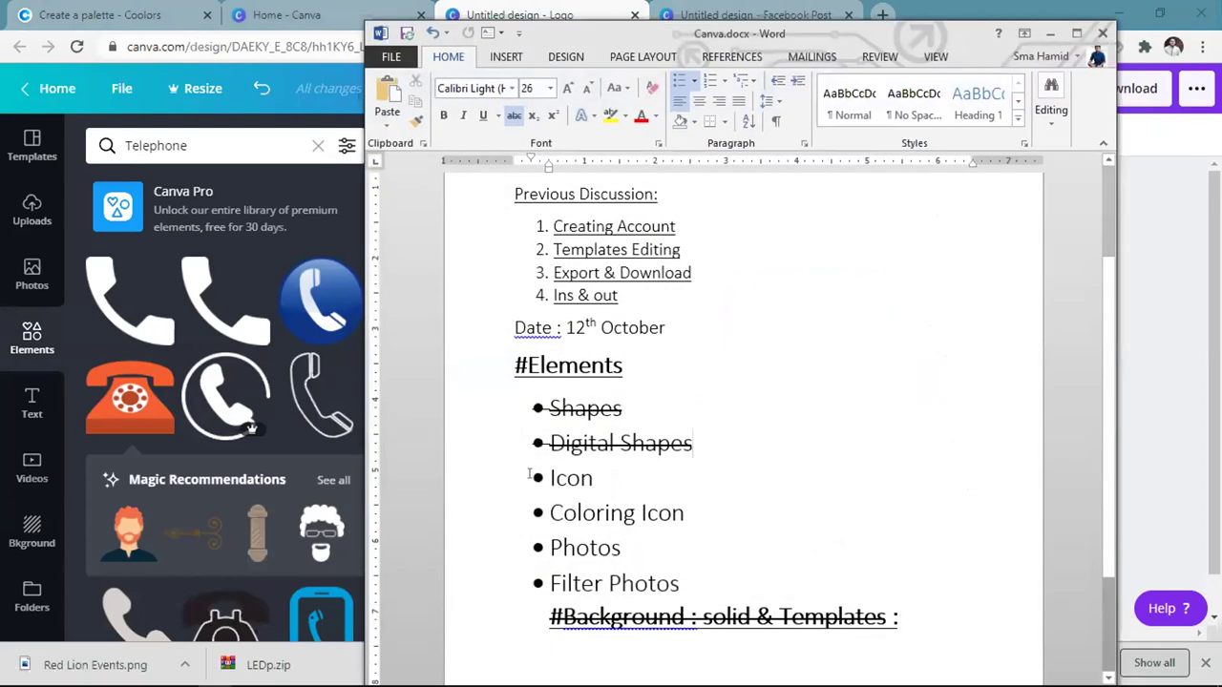
{"action": "left_click_drag", "start_coordinate": [537, 477], "coordinate": [657, 488]}
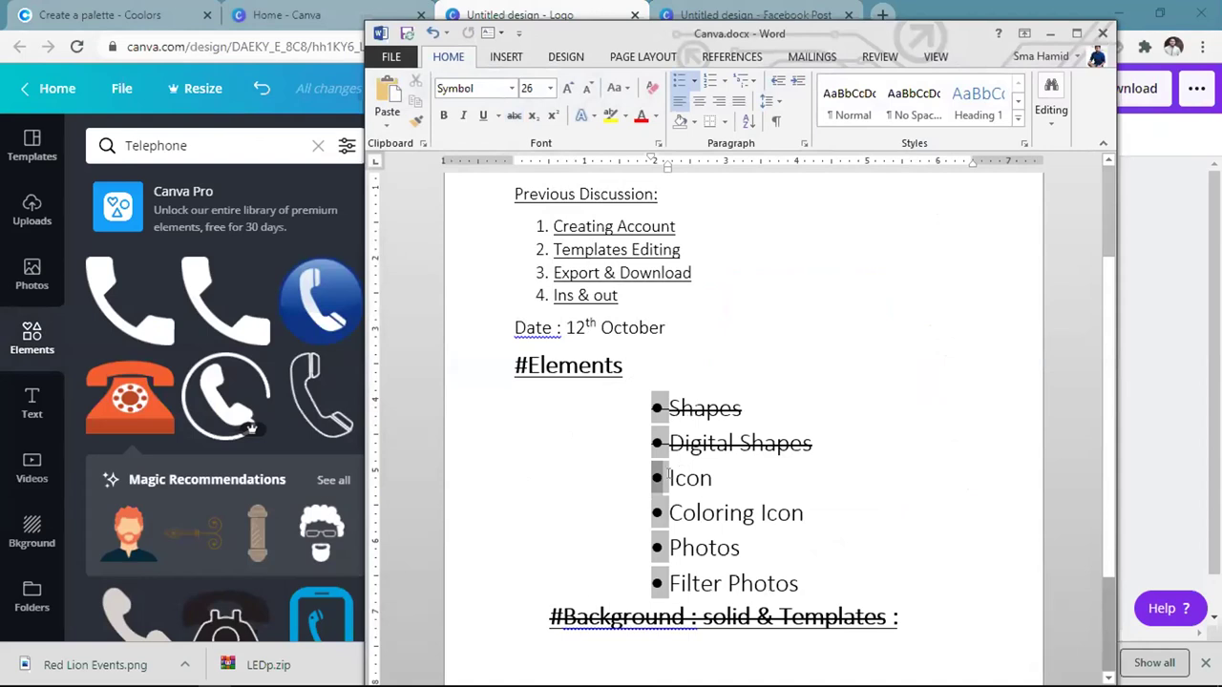
{"action": "left_click", "coordinate": [668, 475]}
Strike through Icon, Coloring Icon, Photos and Filter Photos, then return to Canva.
{"action": "left_click_drag", "start_coordinate": [668, 475], "coordinate": [757, 583]}
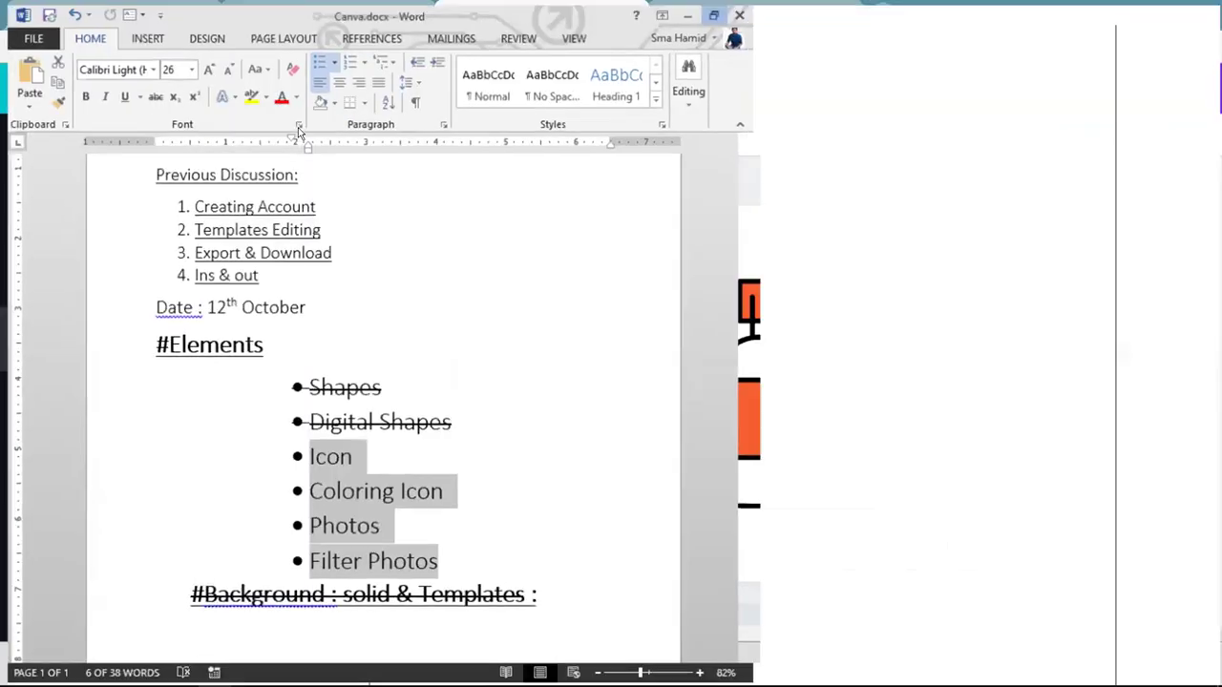
{"action": "left_click", "coordinate": [1075, 34]}
{"action": "left_click", "coordinate": [218, 88]}
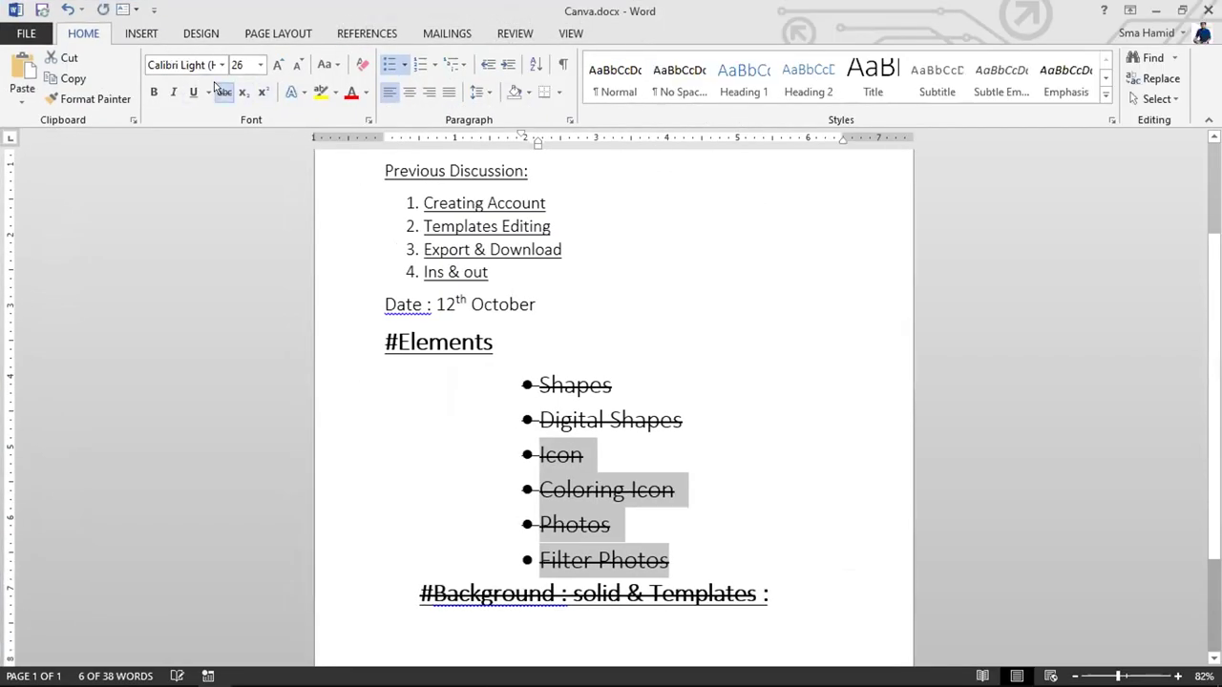
{"action": "left_click", "coordinate": [1155, 10]}
{"action": "scroll", "coordinate": [697, 362], "scroll_direction": "down", "scroll_amount": 1}
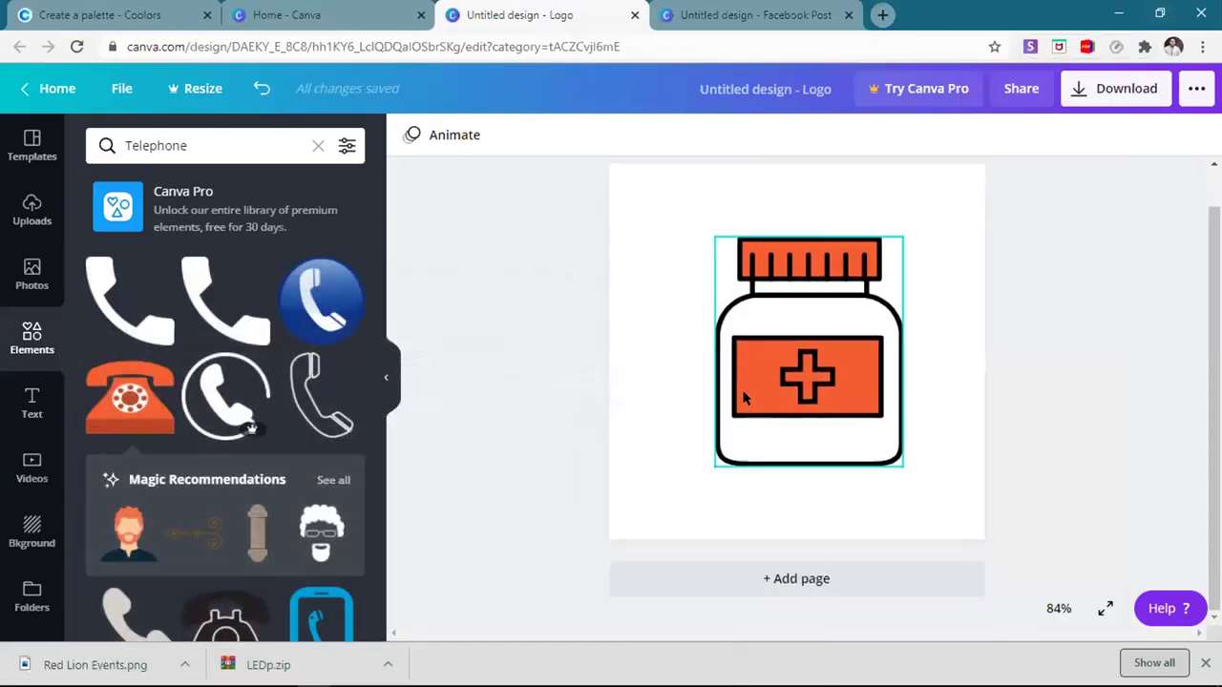
Add a blank page and place the yellow-jacket stock photo on it.
{"action": "left_click", "coordinate": [807, 584]}
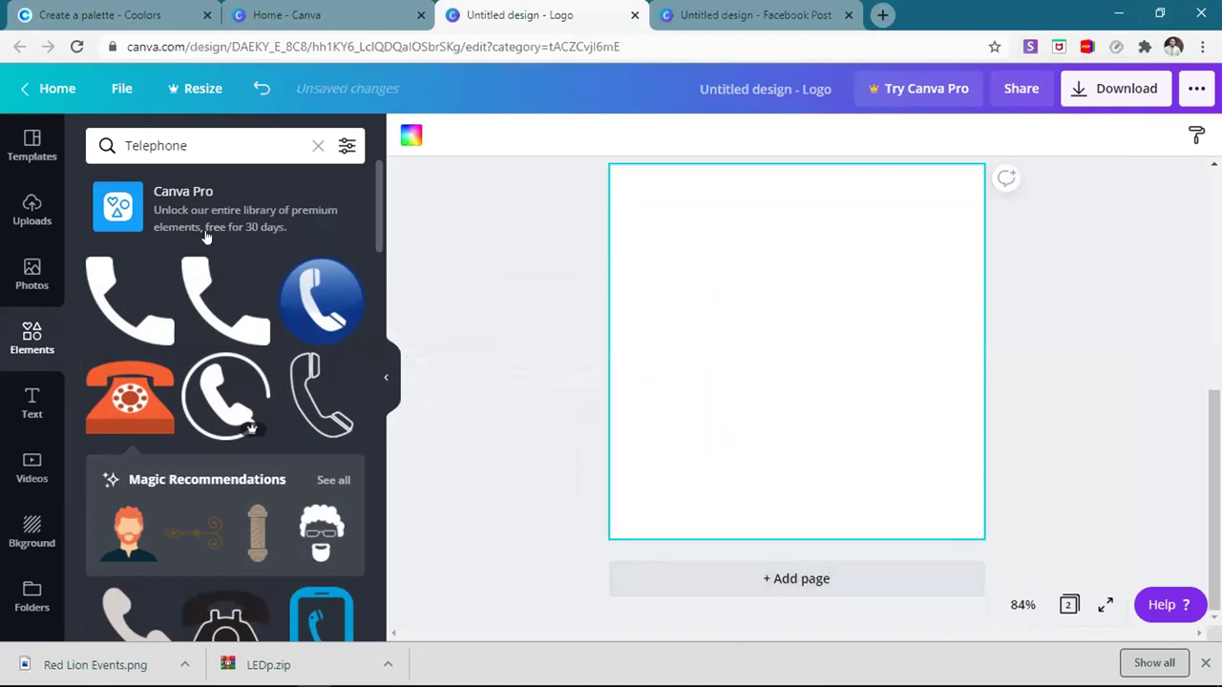
{"action": "left_click", "coordinate": [23, 270]}
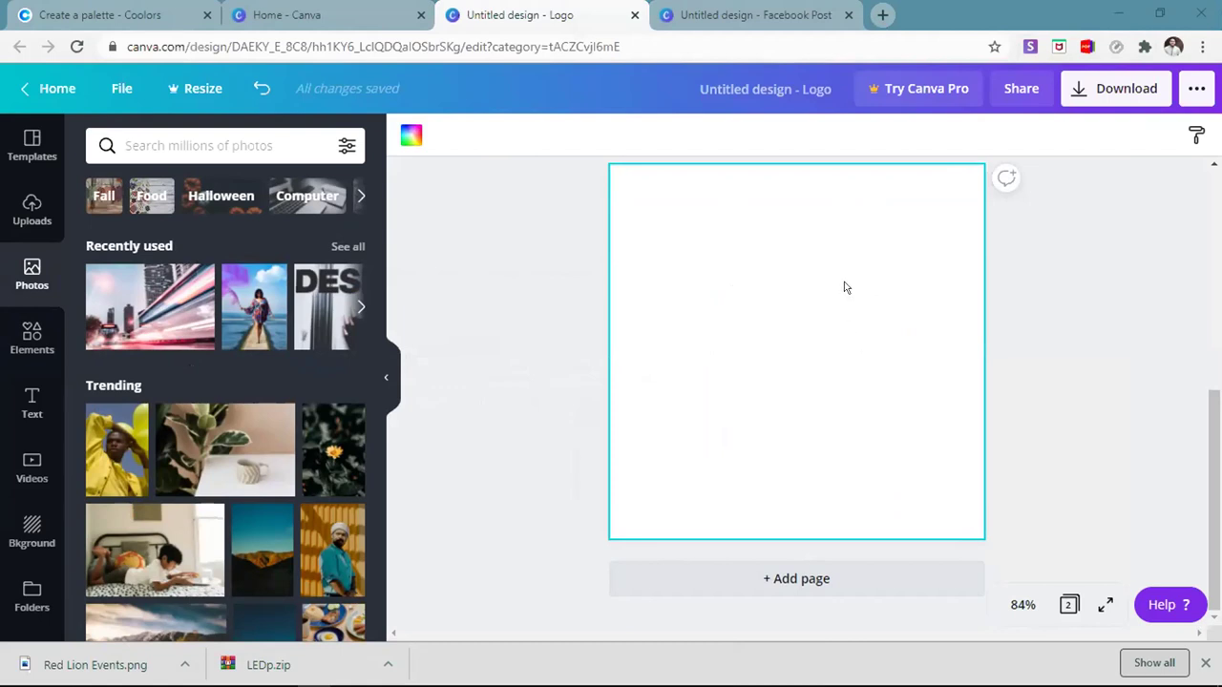
{"action": "scroll", "coordinate": [801, 410], "scroll_direction": "up", "scroll_amount": 3}
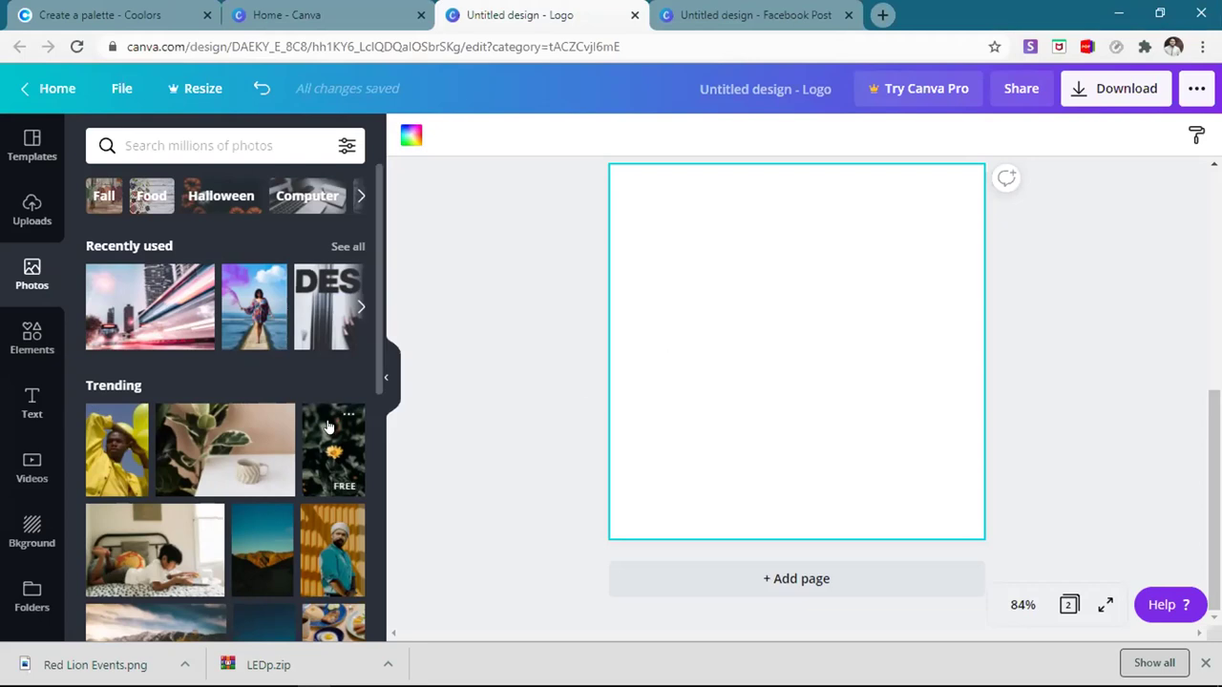
{"action": "scroll", "coordinate": [292, 467], "scroll_direction": "down", "scroll_amount": 10}
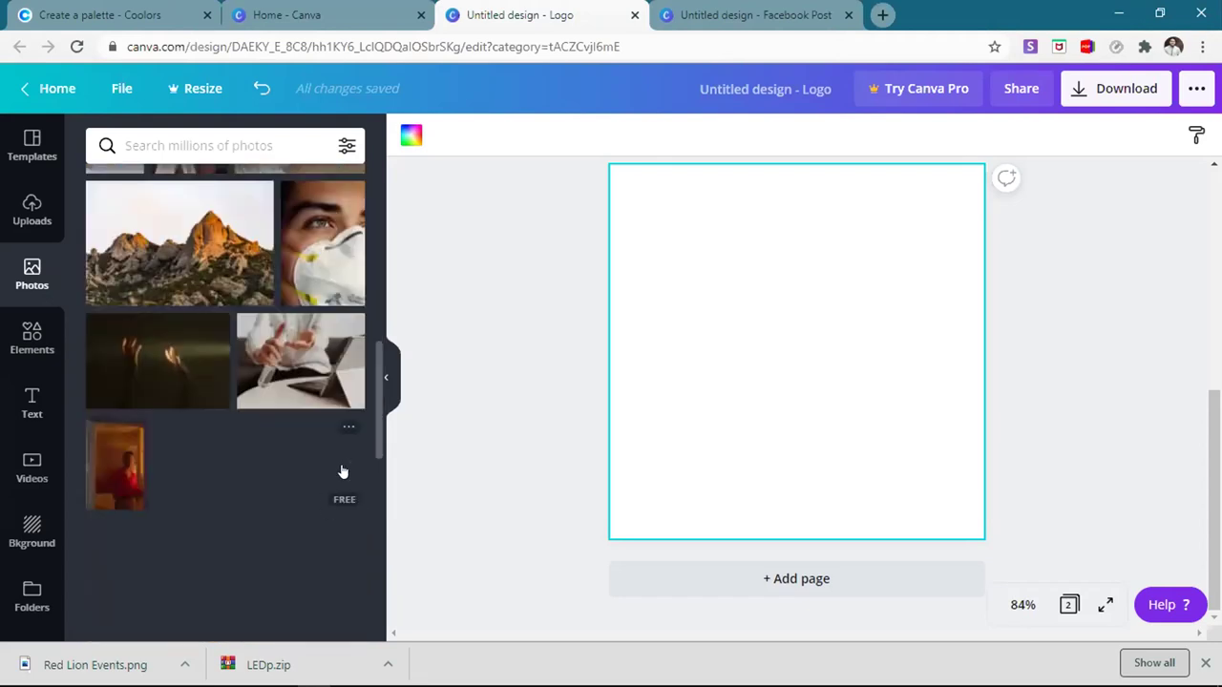
{"action": "scroll", "coordinate": [341, 469], "scroll_direction": "up", "scroll_amount": 10}
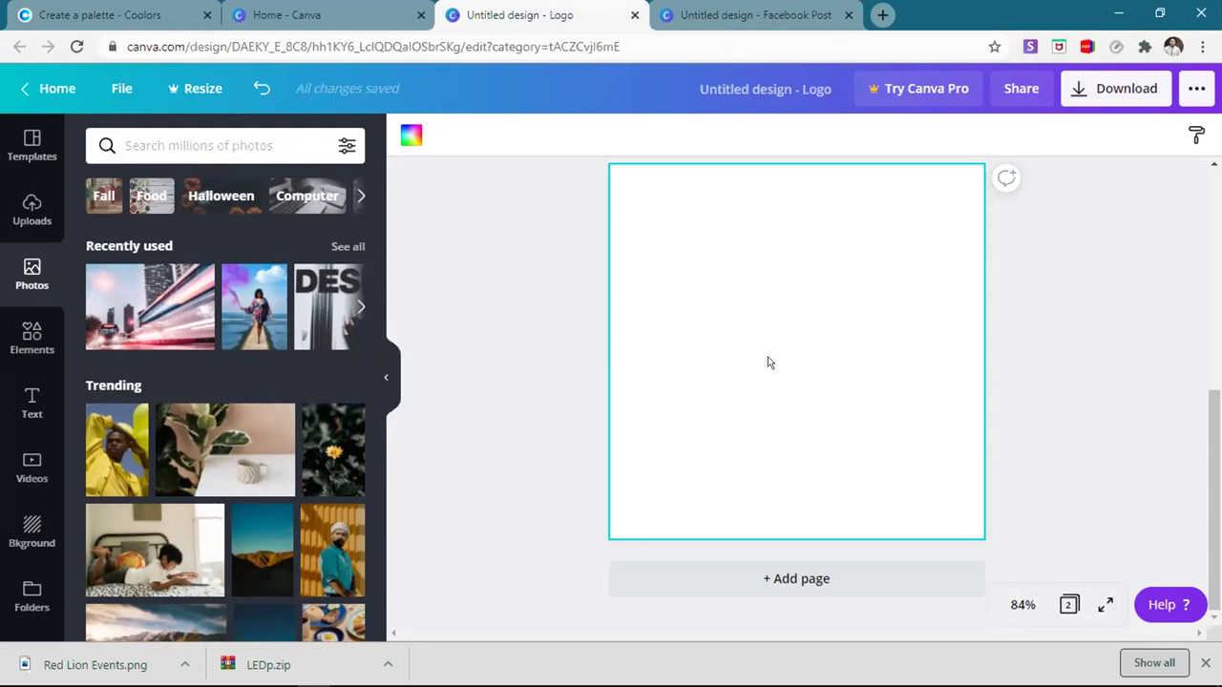
{"action": "left_click_drag", "start_coordinate": [109, 429], "coordinate": [930, 503]}
{"action": "left_click", "coordinate": [945, 417]}
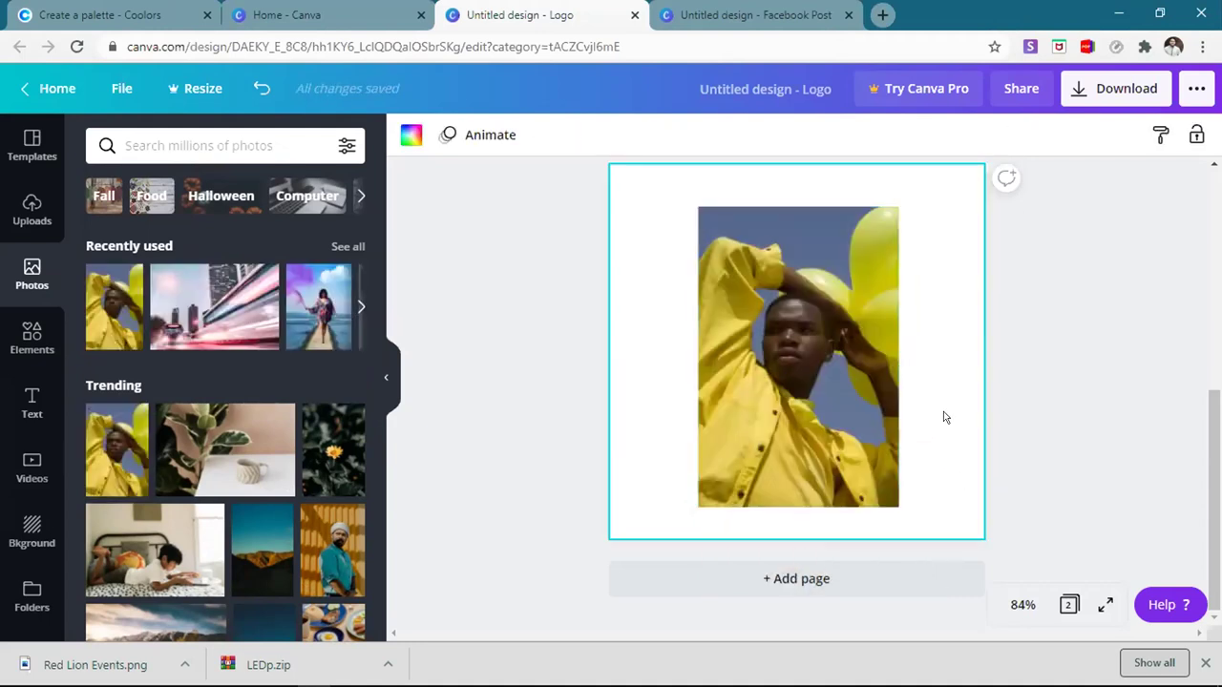
Upload DSC_2081.jpg from the Pictures folder and delete the yellow-shirt photo from the page.
{"action": "left_click", "coordinate": [29, 212]}
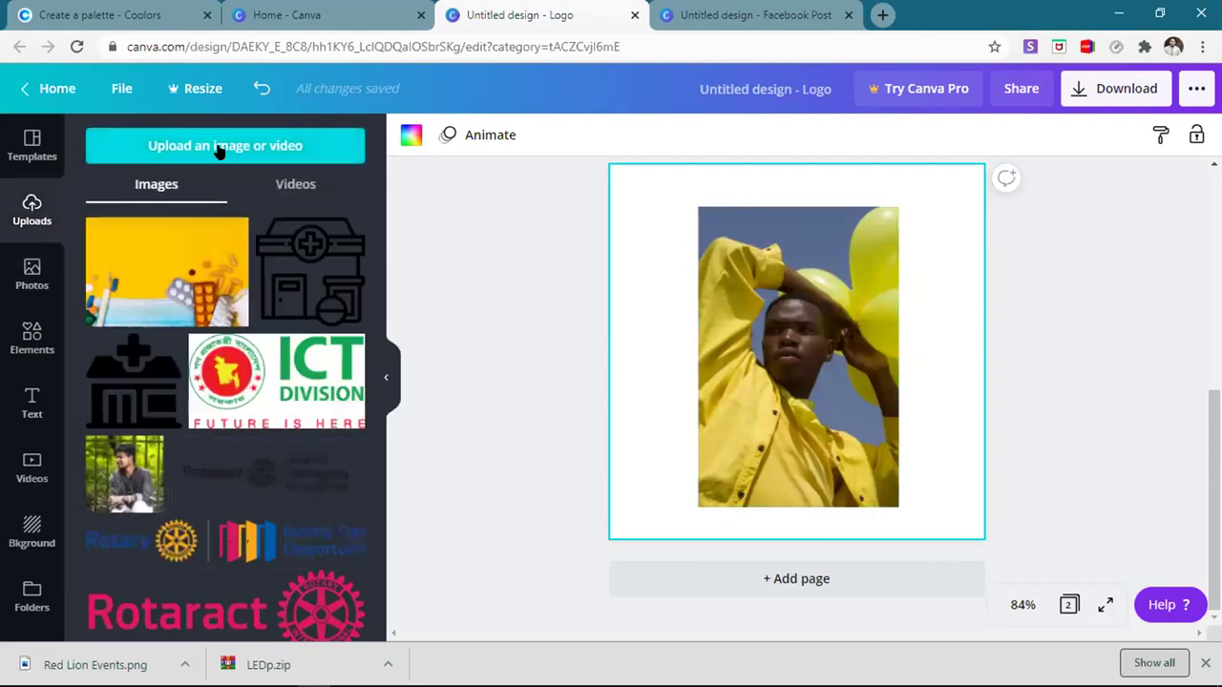
{"action": "scroll", "coordinate": [230, 329], "scroll_direction": "down", "scroll_amount": 10}
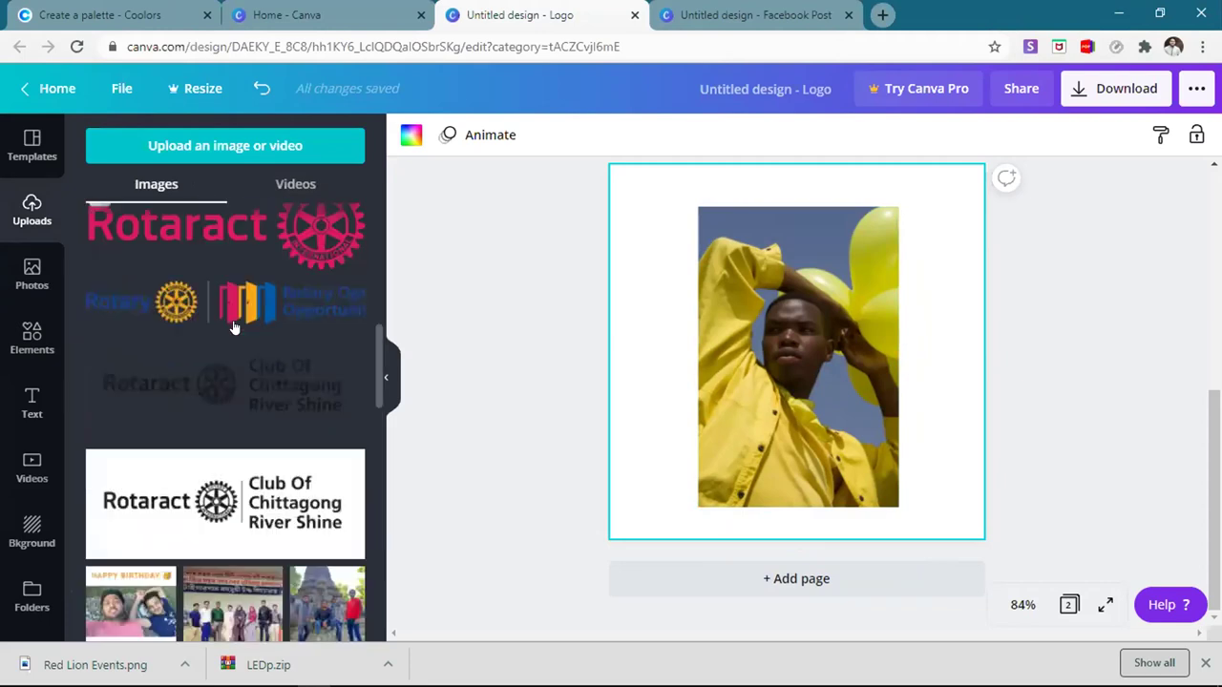
{"action": "scroll", "coordinate": [230, 329], "scroll_direction": "up", "scroll_amount": 10}
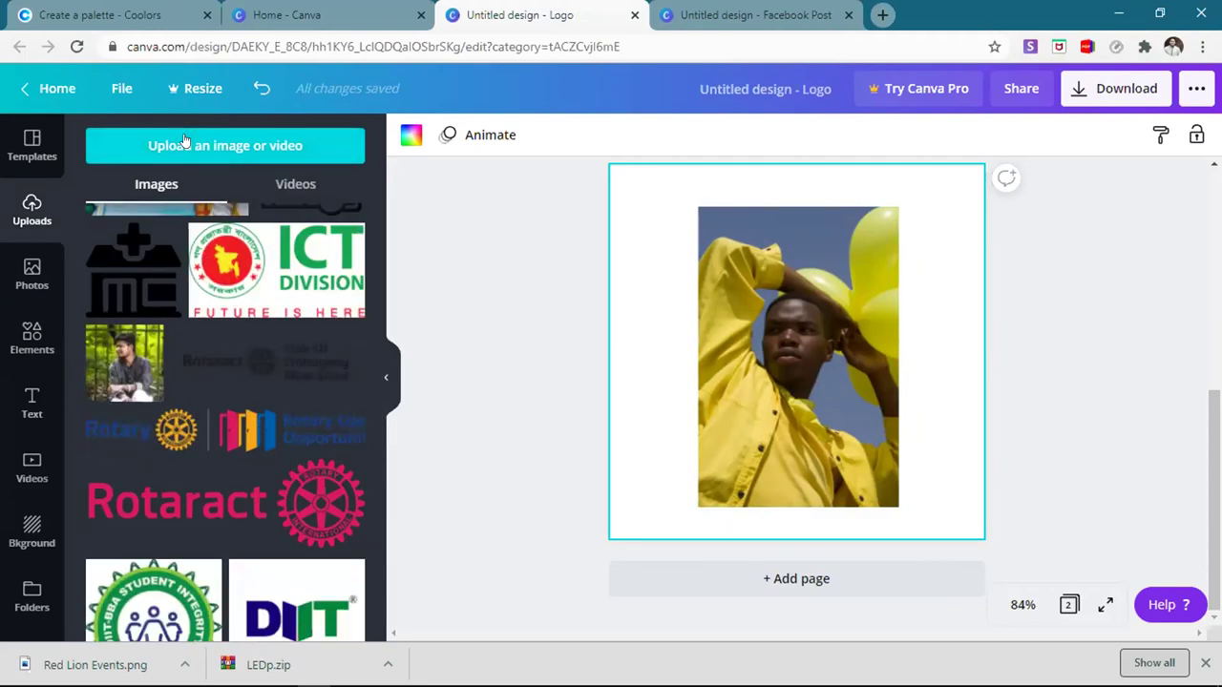
{"action": "left_click", "coordinate": [184, 141]}
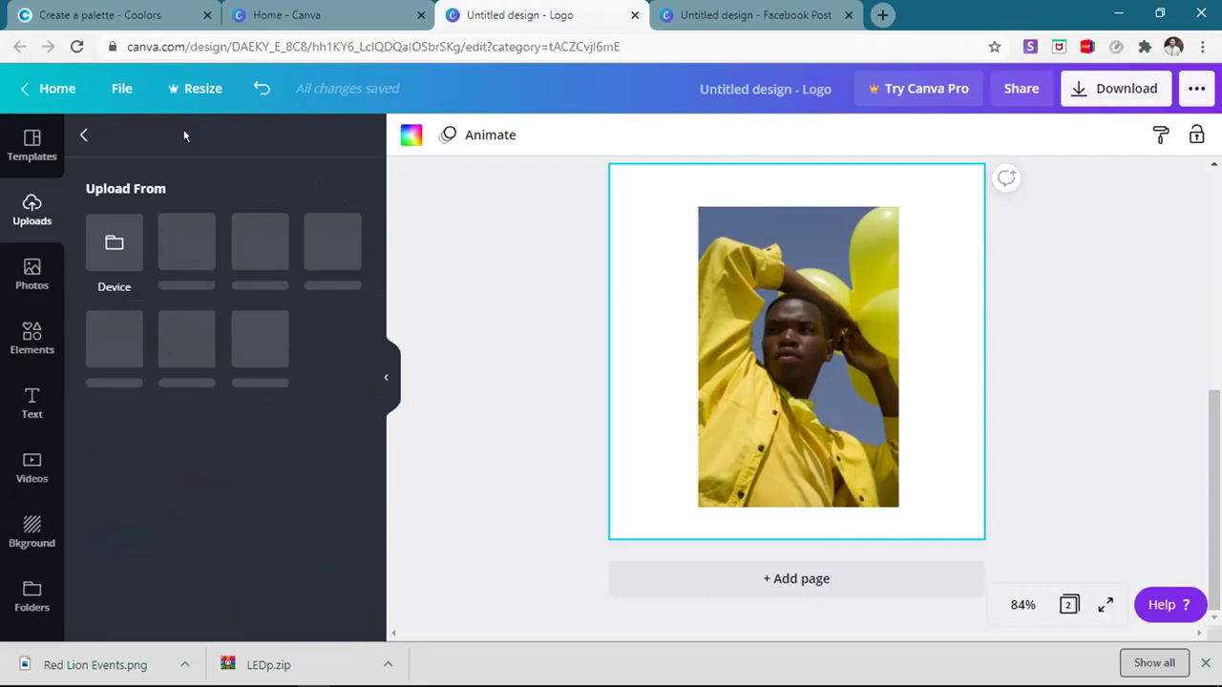
{"action": "left_click", "coordinate": [101, 258]}
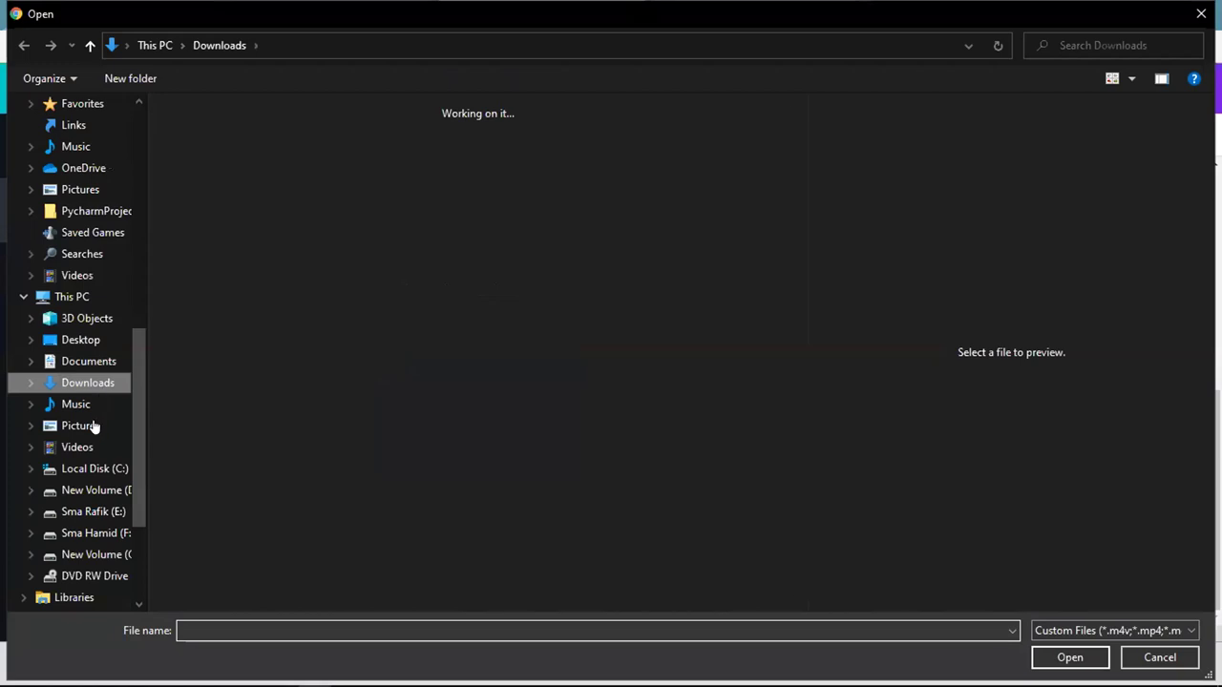
{"action": "left_click", "coordinate": [94, 425]}
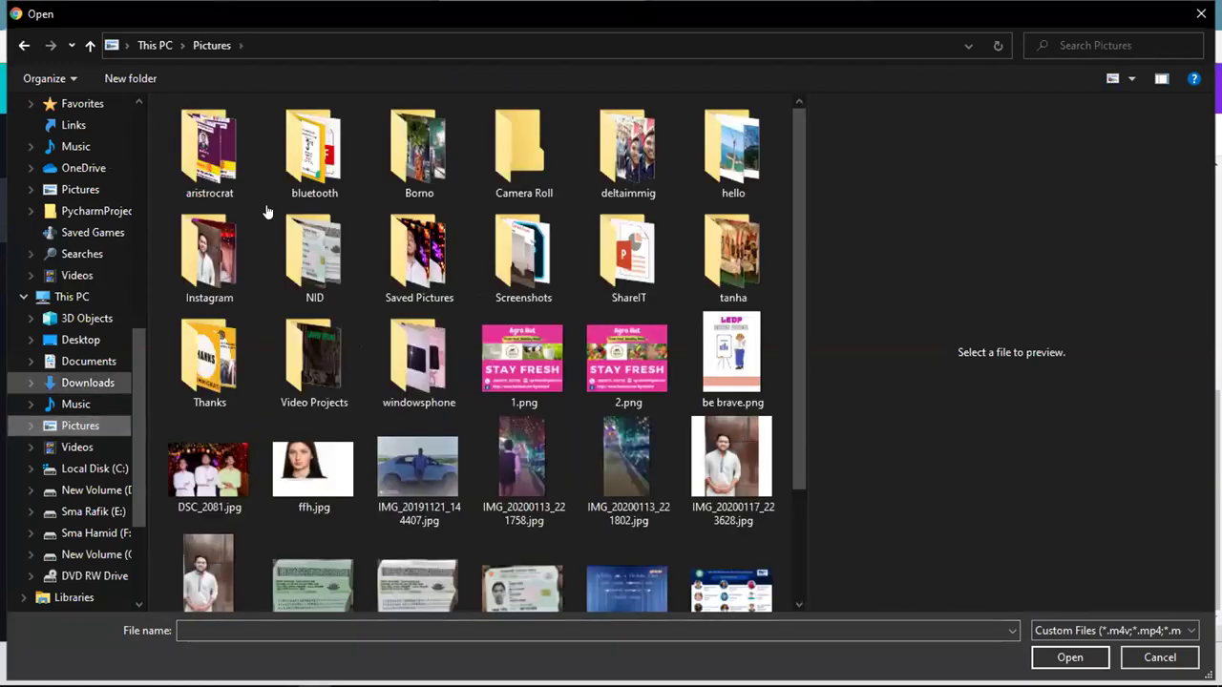
{"action": "left_click", "coordinate": [217, 472]}
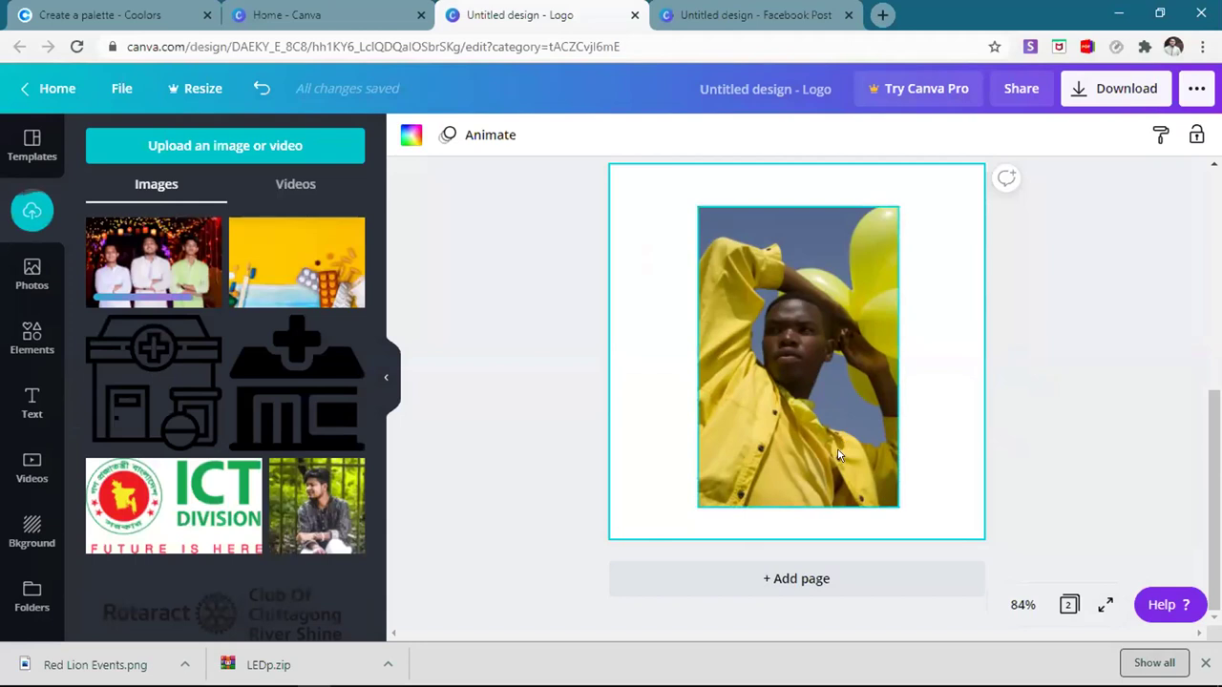
{"action": "key", "text": "Delete"}
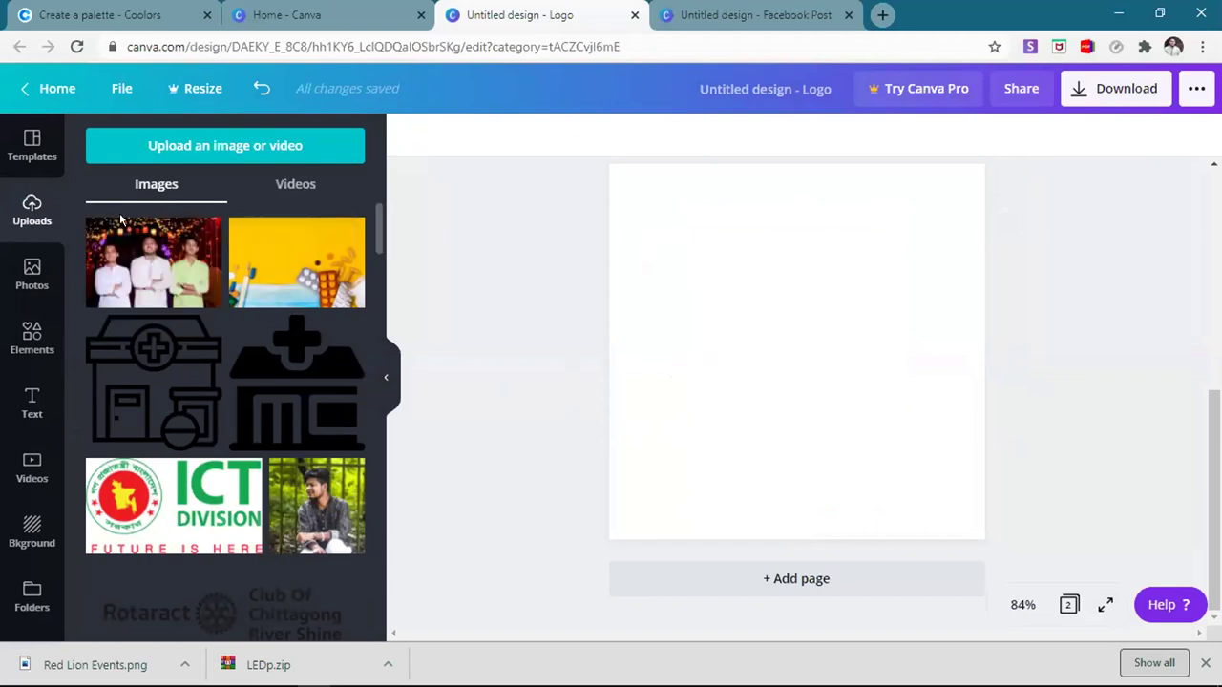
{"action": "left_click_drag", "start_coordinate": [151, 265], "coordinate": [798, 344]}
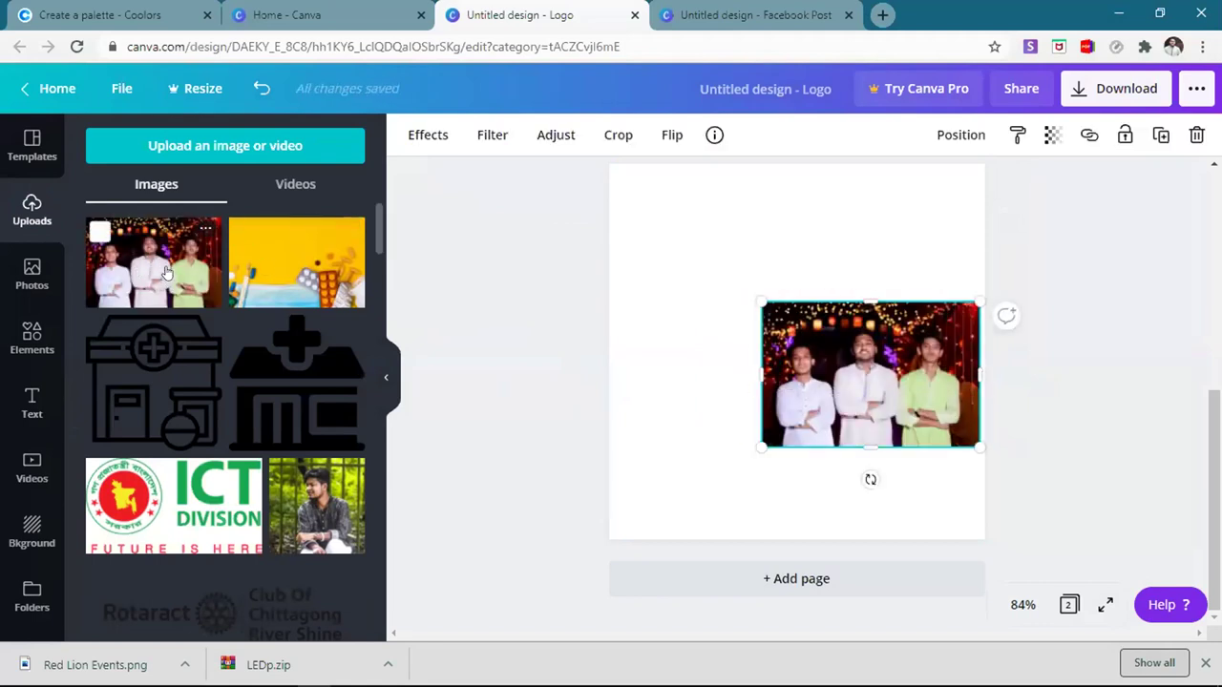
{"action": "left_click_drag", "start_coordinate": [816, 353], "coordinate": [701, 297]}
{"action": "left_click_drag", "start_coordinate": [893, 399], "coordinate": [990, 464]}
{"action": "left_click", "coordinate": [490, 134]}
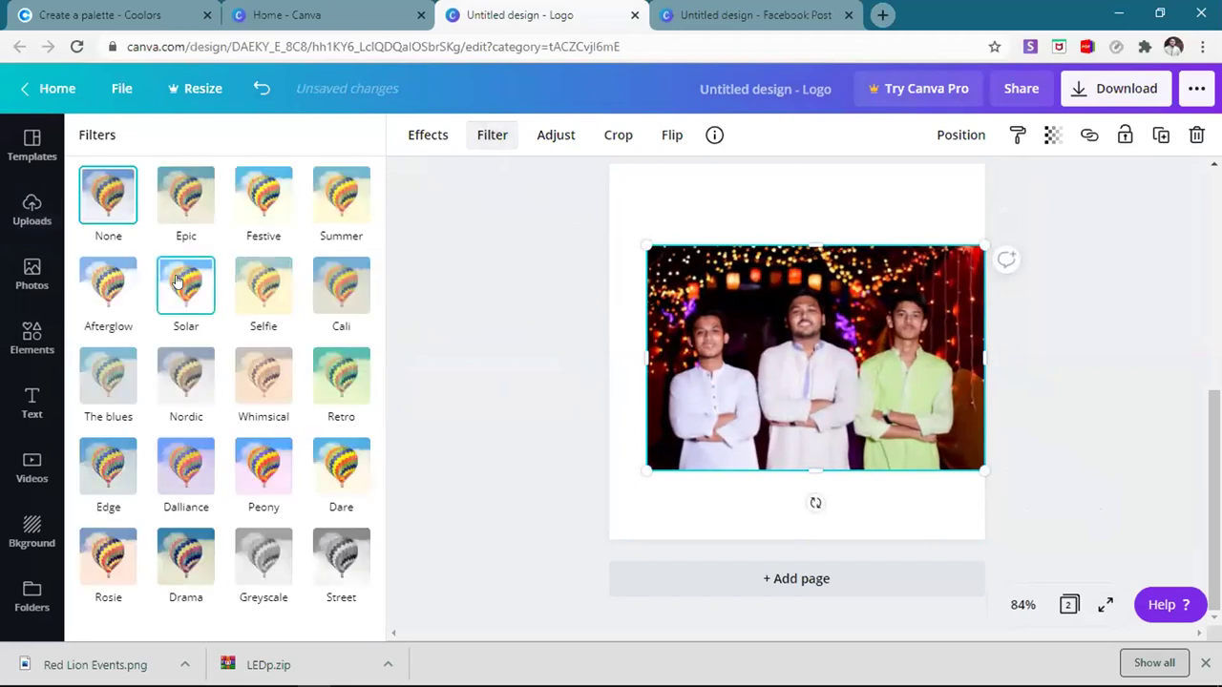
{"action": "left_click", "coordinate": [176, 280]}
{"action": "left_click", "coordinate": [254, 284]}
{"action": "left_click", "coordinate": [327, 285]}
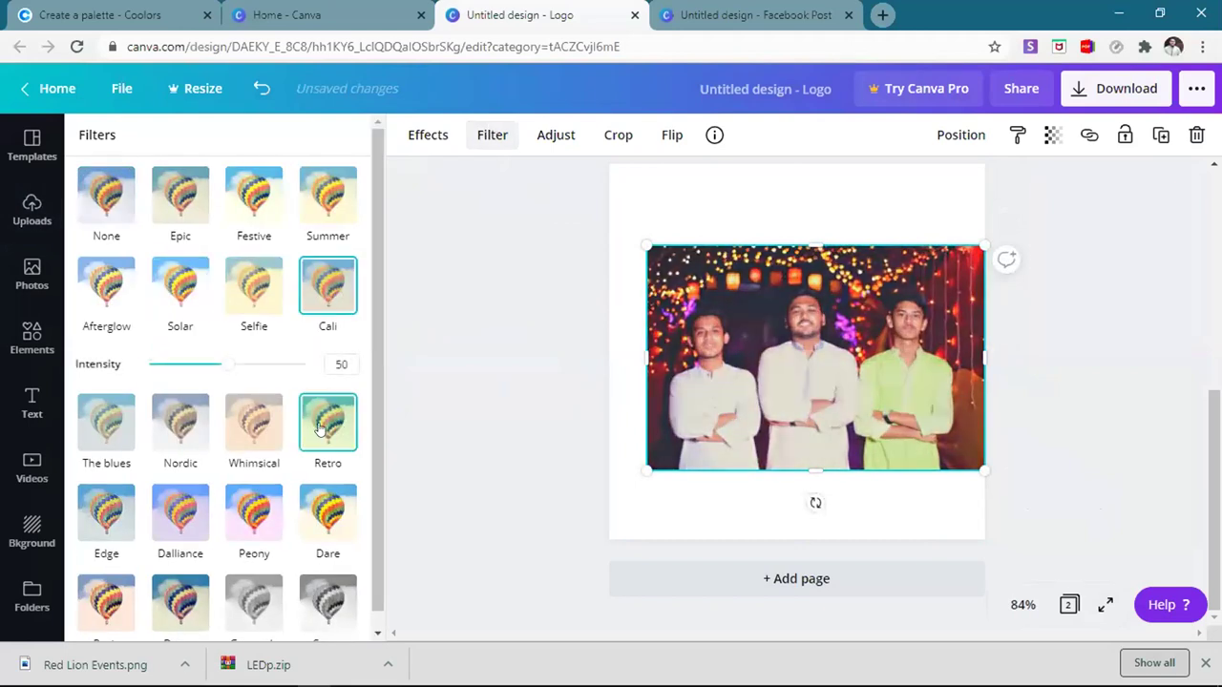
{"action": "left_click_drag", "start_coordinate": [641, 467], "coordinate": [474, 587]}
{"action": "left_click_drag", "start_coordinate": [753, 411], "coordinate": [855, 380]}
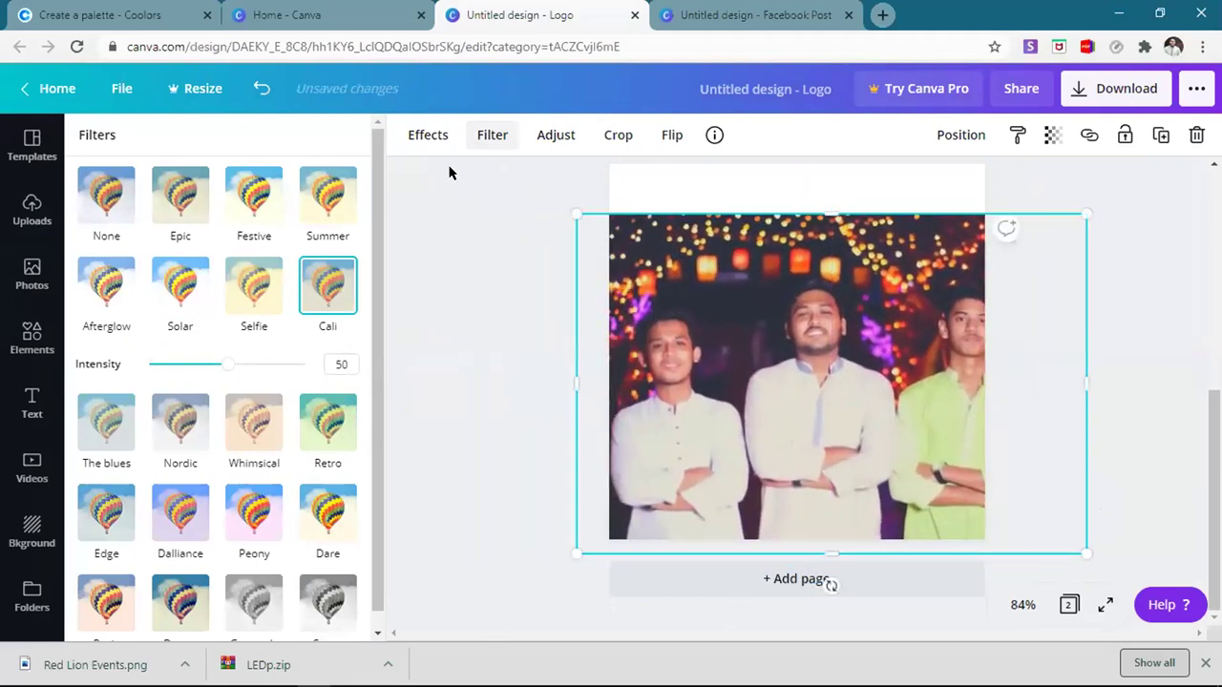
{"action": "left_click", "coordinate": [556, 132]}
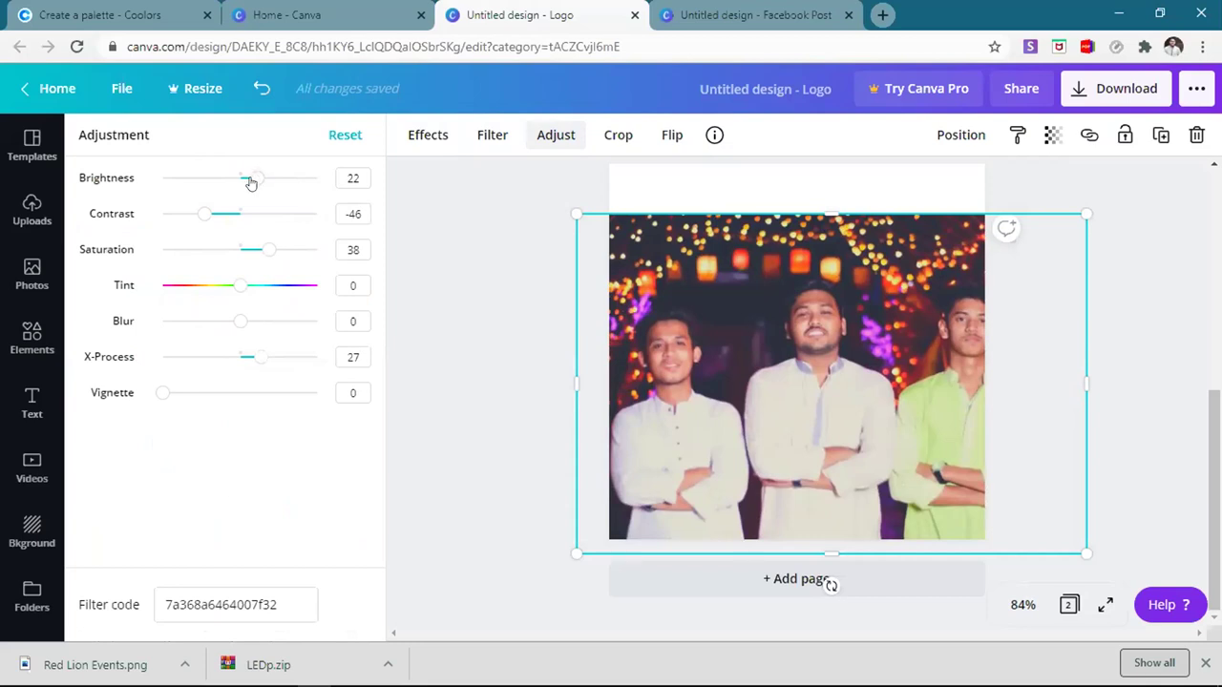
{"action": "mouse_move", "coordinate": [252, 180]}
{"action": "left_mouse_down"}
{"action": "mouse_move", "coordinate": [285, 178]}
{"action": "mouse_move", "coordinate": [240, 178]}
{"action": "left_mouse_up"}
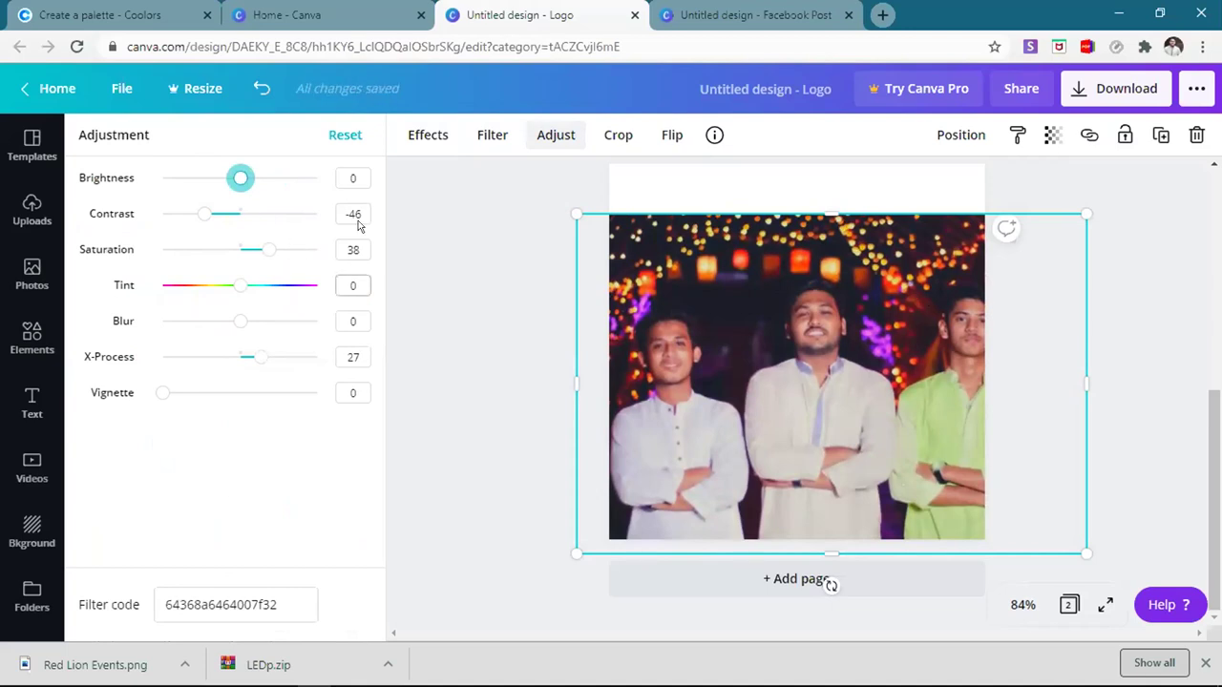
{"action": "left_click", "coordinate": [342, 135]}
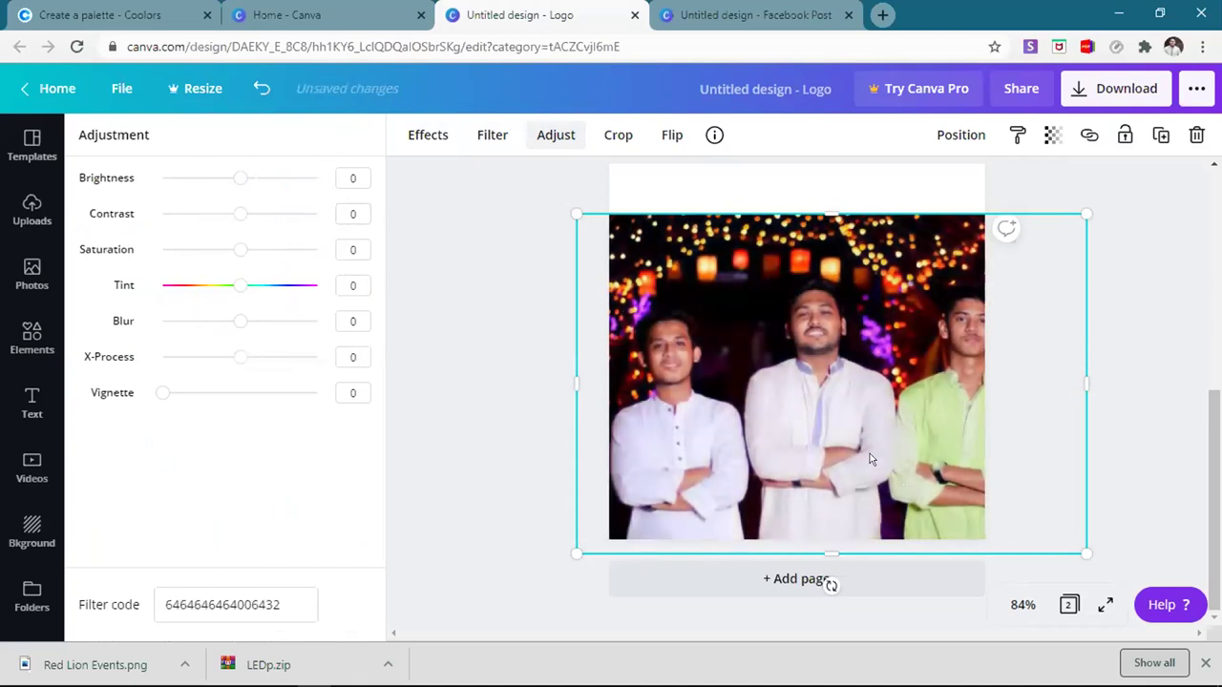
{"action": "key", "text": "Delete"}
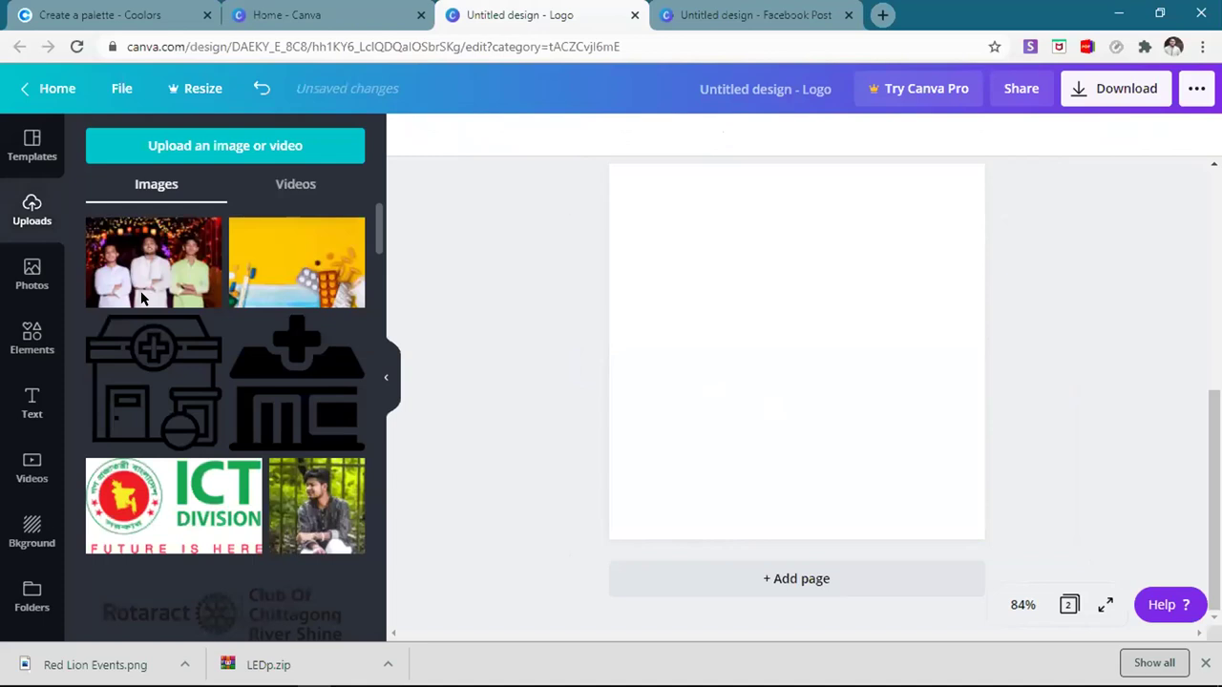
Place the ICT Division logo on the page, enlarge it and centre it.
{"action": "left_click_drag", "start_coordinate": [221, 477], "coordinate": [690, 322]}
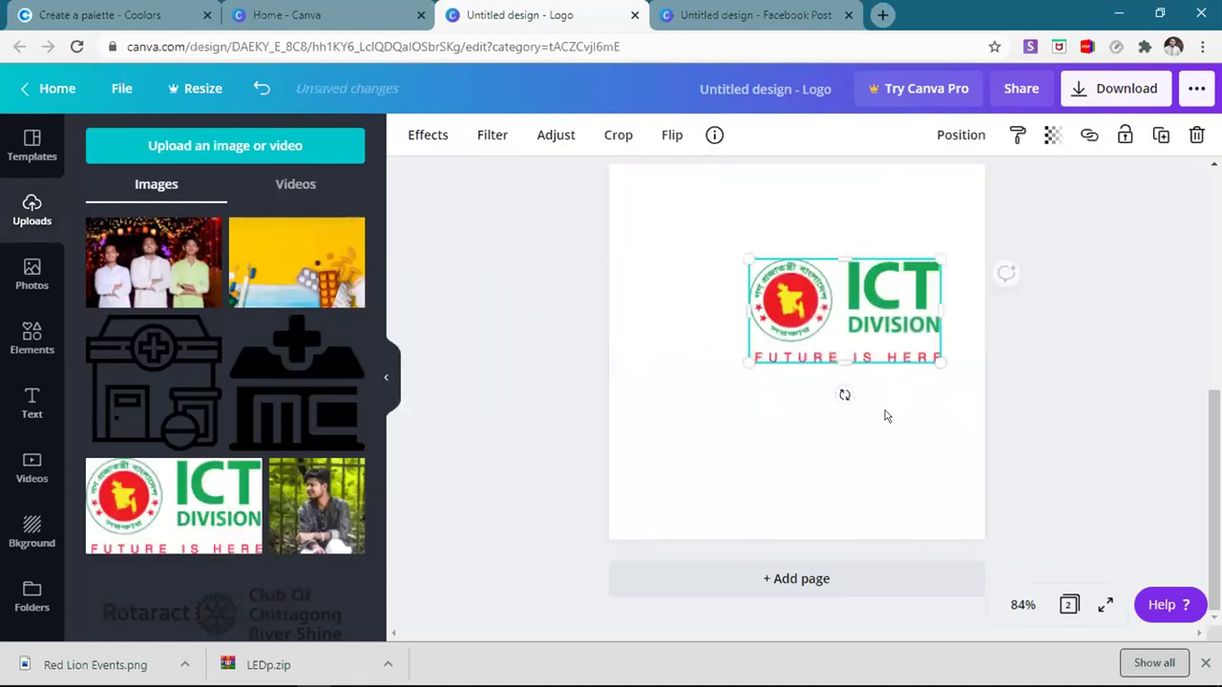
{"action": "left_click_drag", "start_coordinate": [877, 332], "coordinate": [808, 327]}
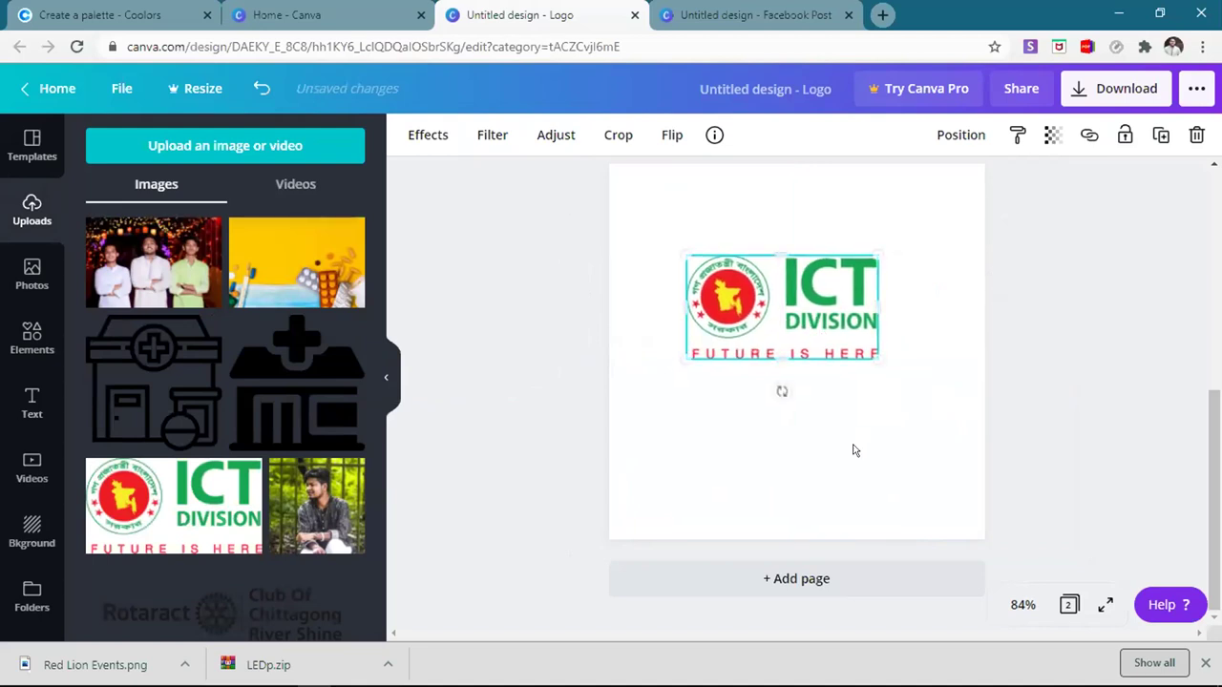
{"action": "left_click", "coordinate": [868, 458]}
{"action": "left_click", "coordinate": [854, 340]}
{"action": "left_click_drag", "start_coordinate": [886, 365], "coordinate": [983, 420]}
{"action": "left_click_drag", "start_coordinate": [848, 338], "coordinate": [813, 329]}
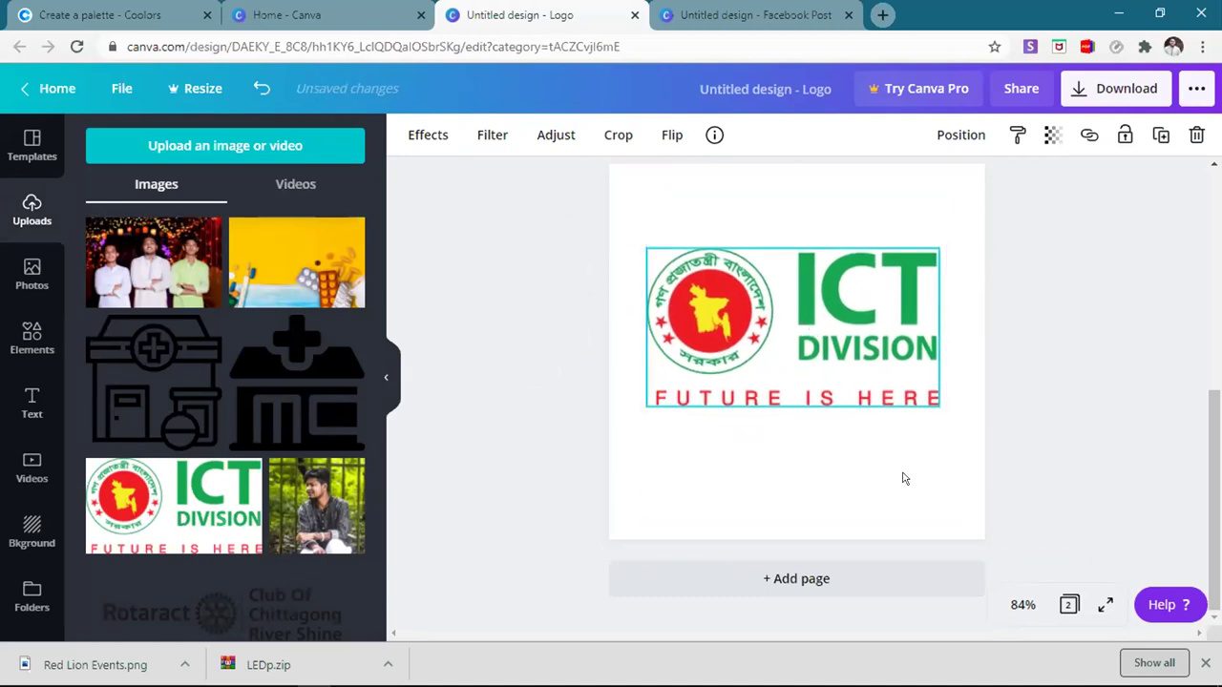
{"action": "left_click", "coordinate": [1089, 358]}
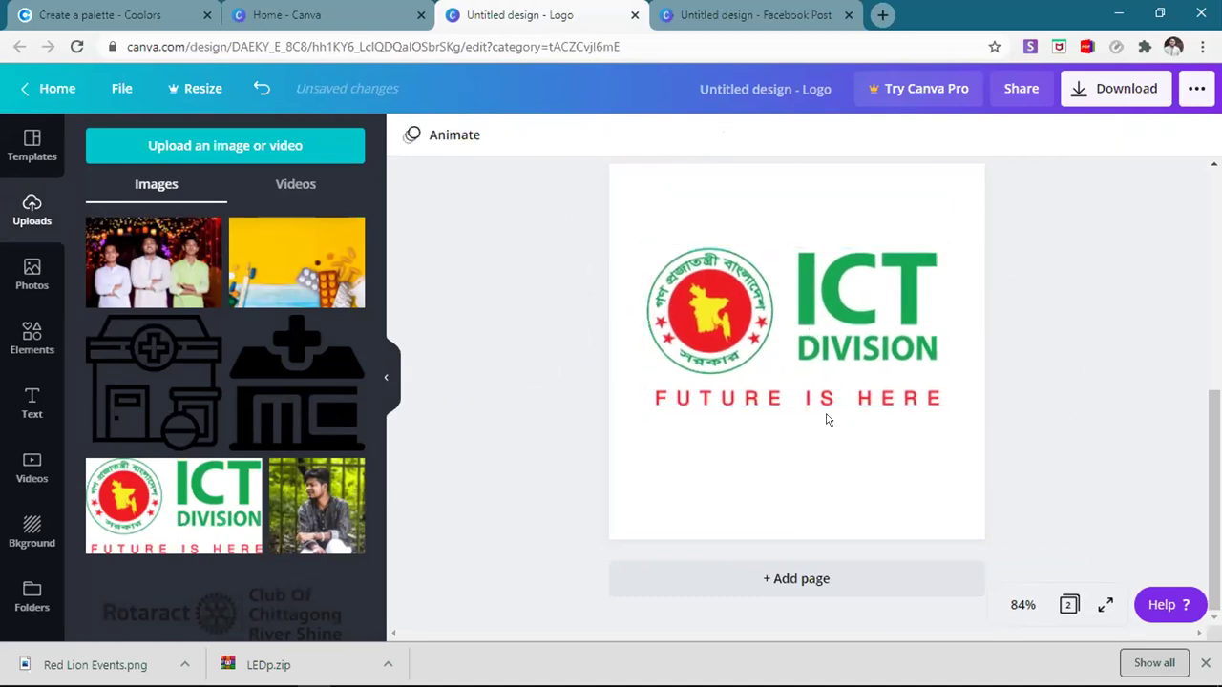
Apply the Block page animation and move the logo up toward the top.
{"action": "left_click", "coordinate": [454, 135]}
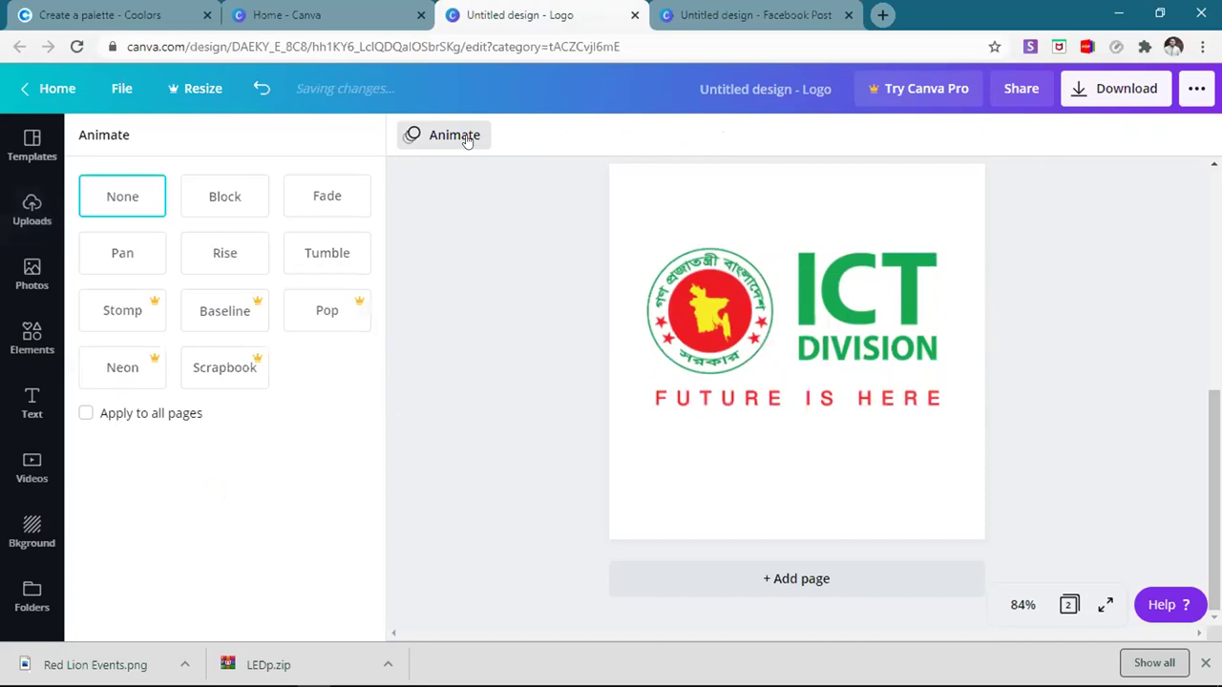
{"action": "left_click", "coordinate": [201, 196]}
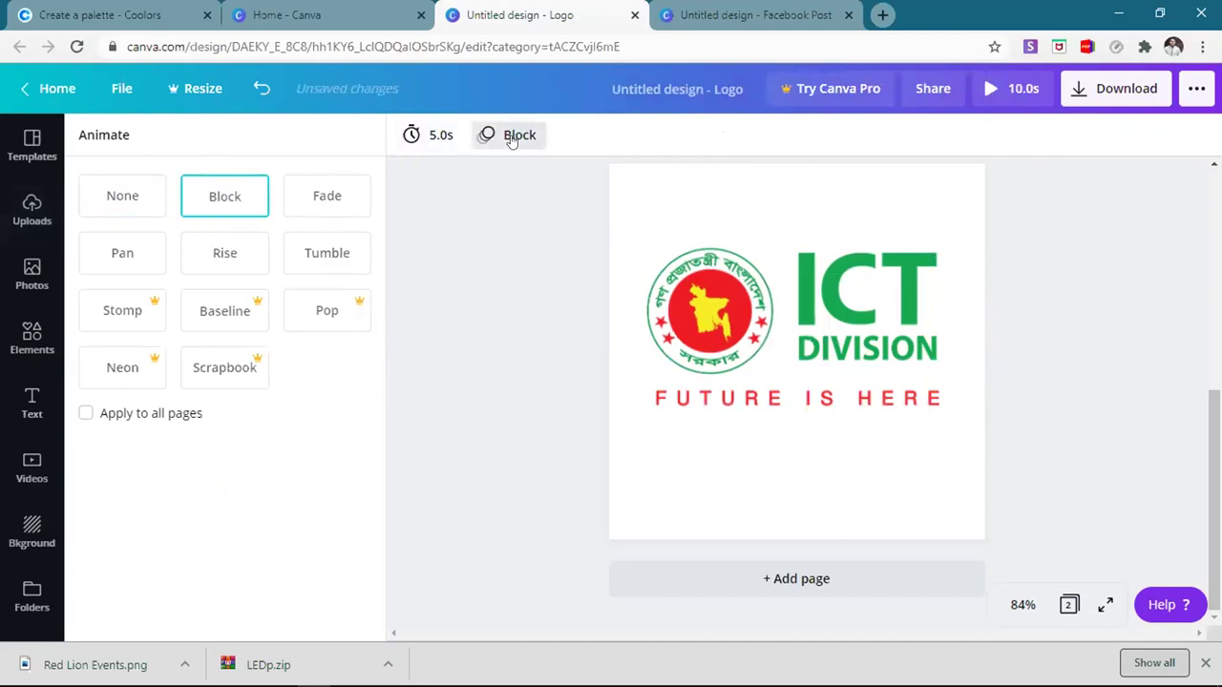
{"action": "left_click", "coordinate": [437, 232]}
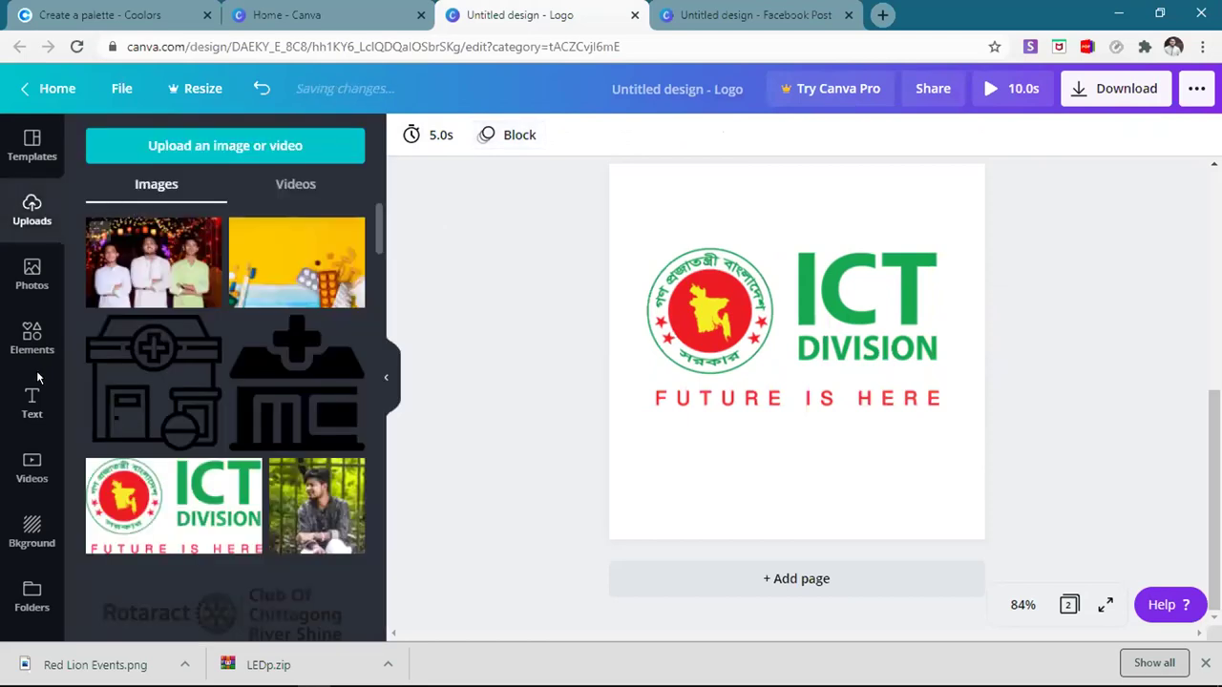
{"action": "left_click", "coordinate": [756, 349]}
{"action": "left_click_drag", "start_coordinate": [765, 315], "coordinate": [756, 279]}
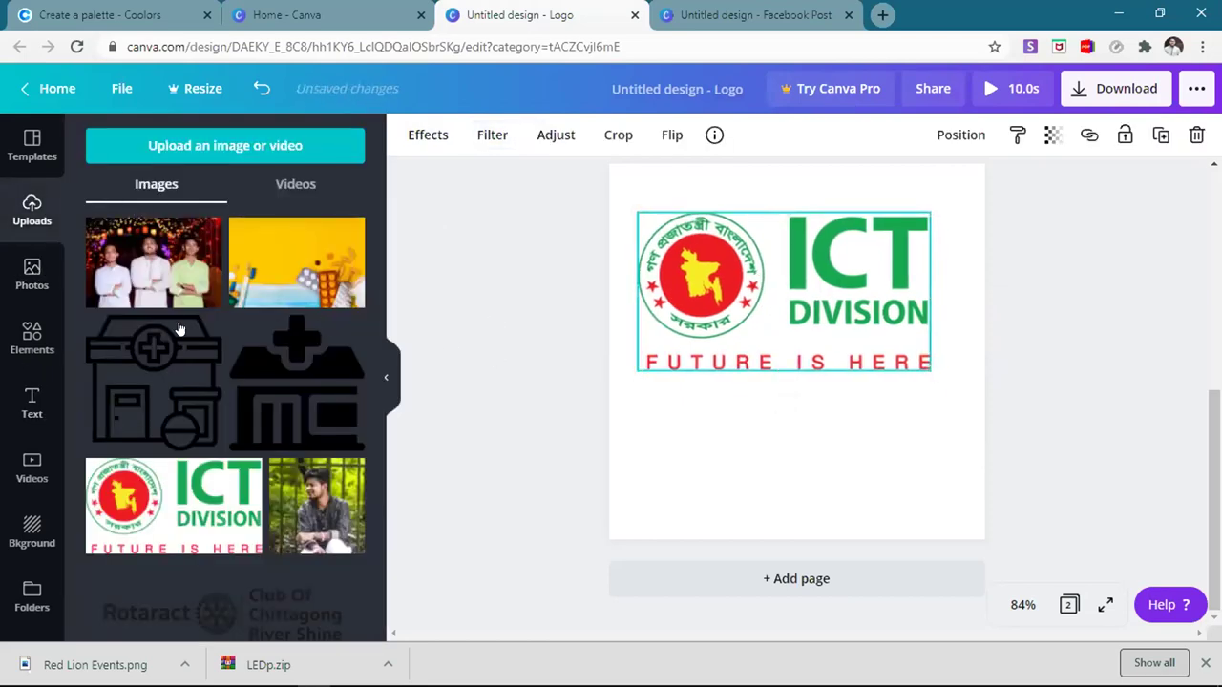
Add a heading text box below FUTURE IS HERE reading 'Graphics Design'.
{"action": "left_click", "coordinate": [25, 407]}
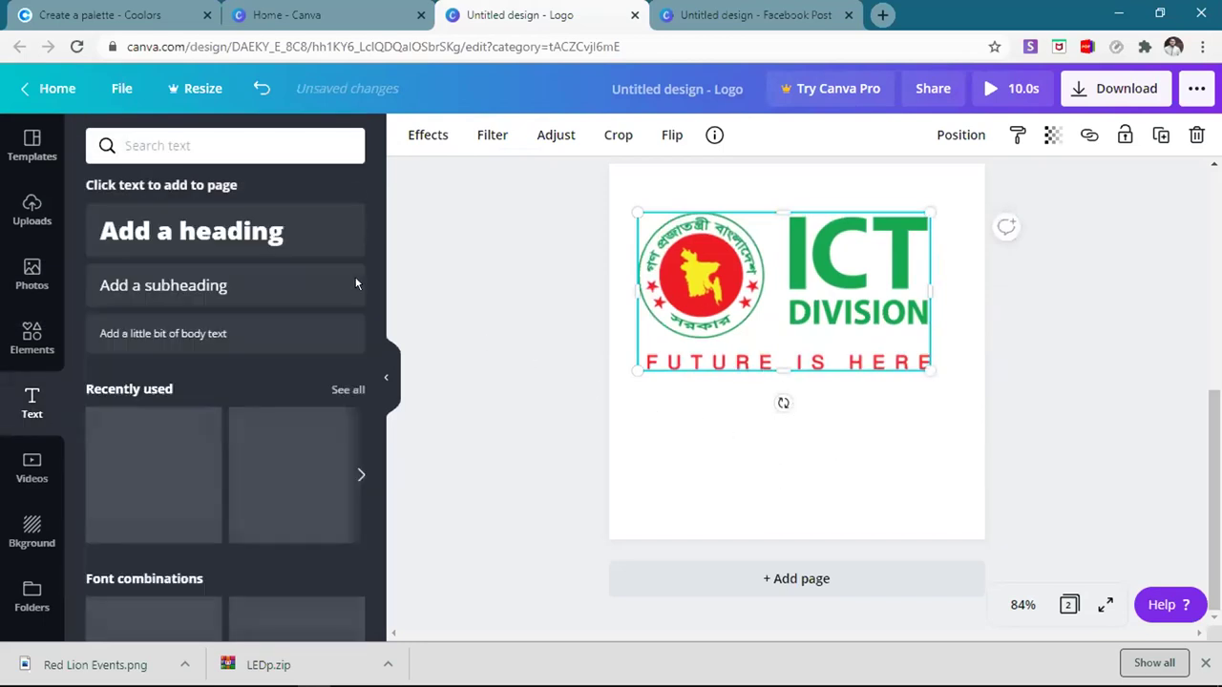
{"action": "left_click", "coordinate": [223, 243]}
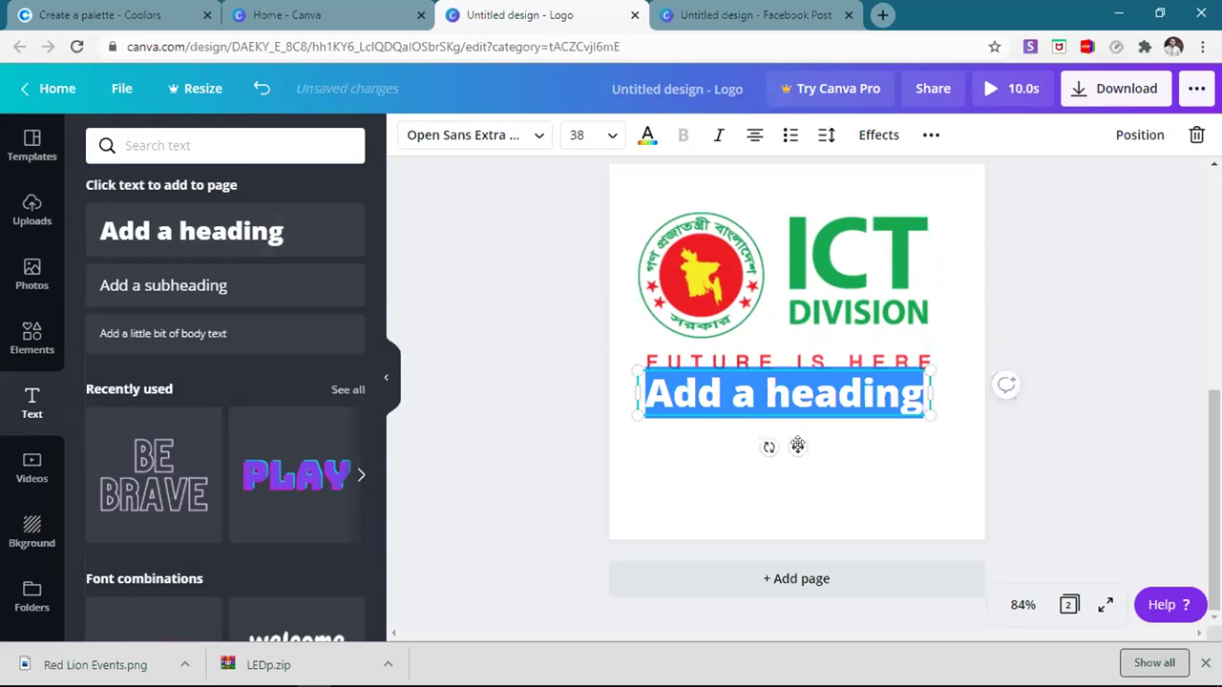
{"action": "left_click_drag", "start_coordinate": [788, 450], "coordinate": [827, 464]}
{"action": "left_click", "coordinate": [836, 457]}
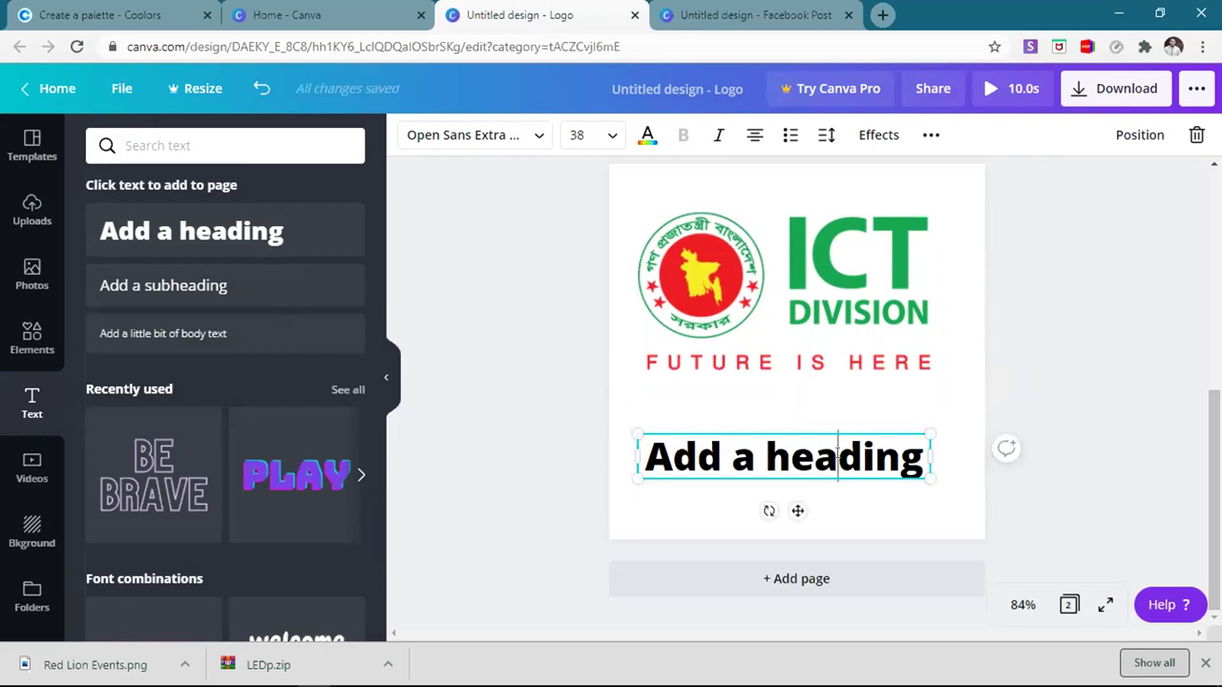
{"action": "key", "text": "ctrl+a"}
{"action": "key", "text": "BackSpace"}
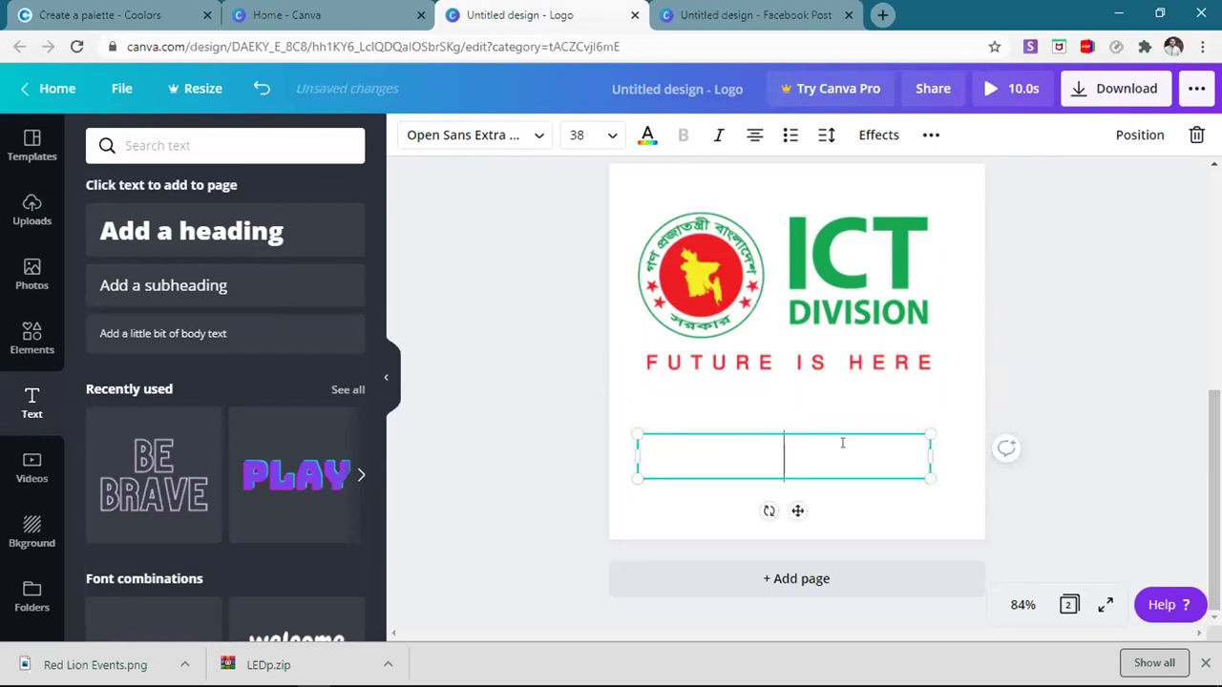
{"action": "type", "text": "Grap"}
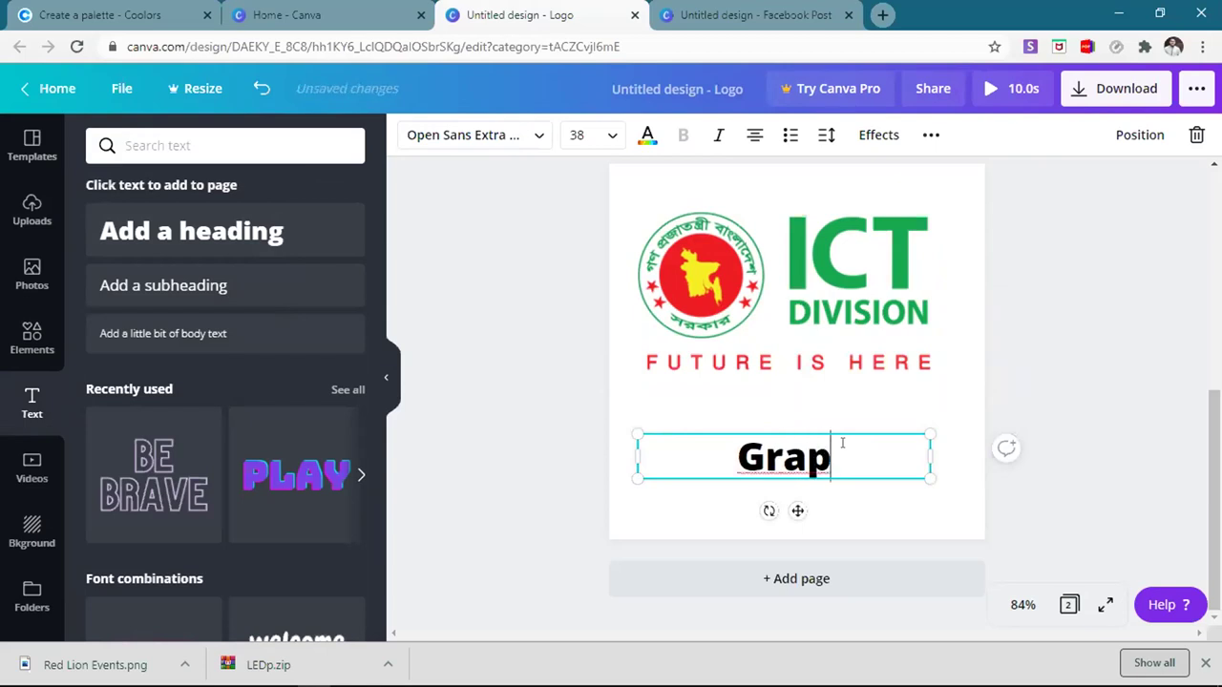
{"action": "type", "text": "hics Desig"}
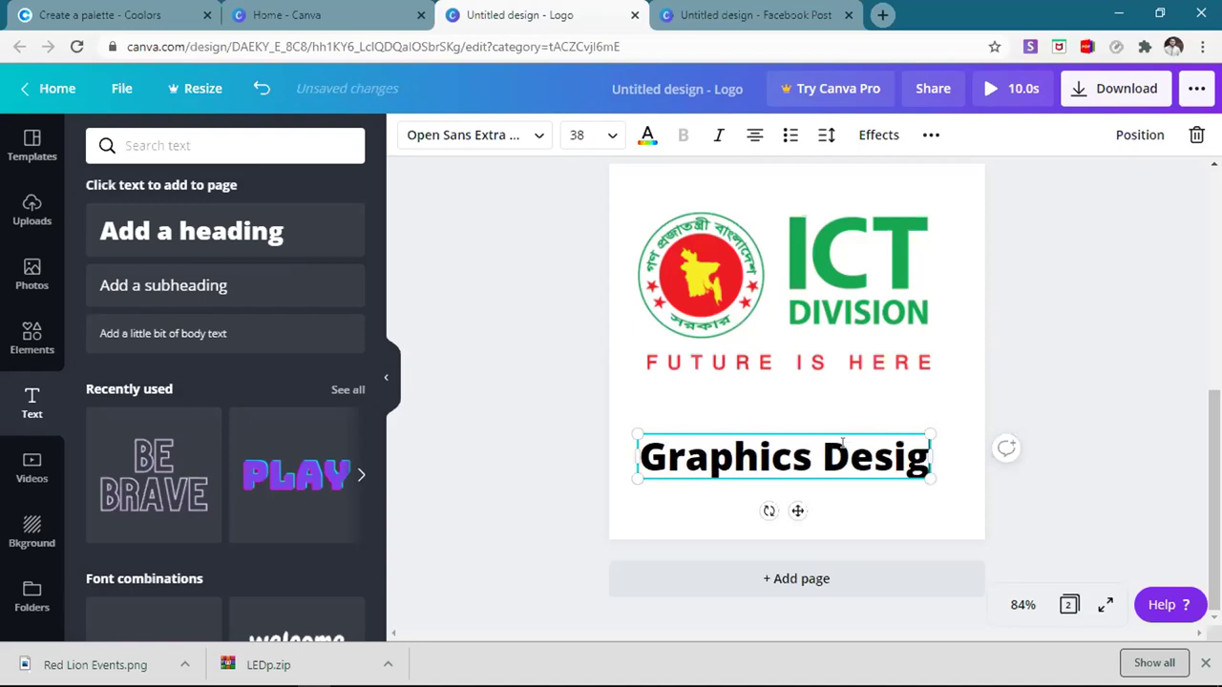
{"action": "type", "text": "n"}
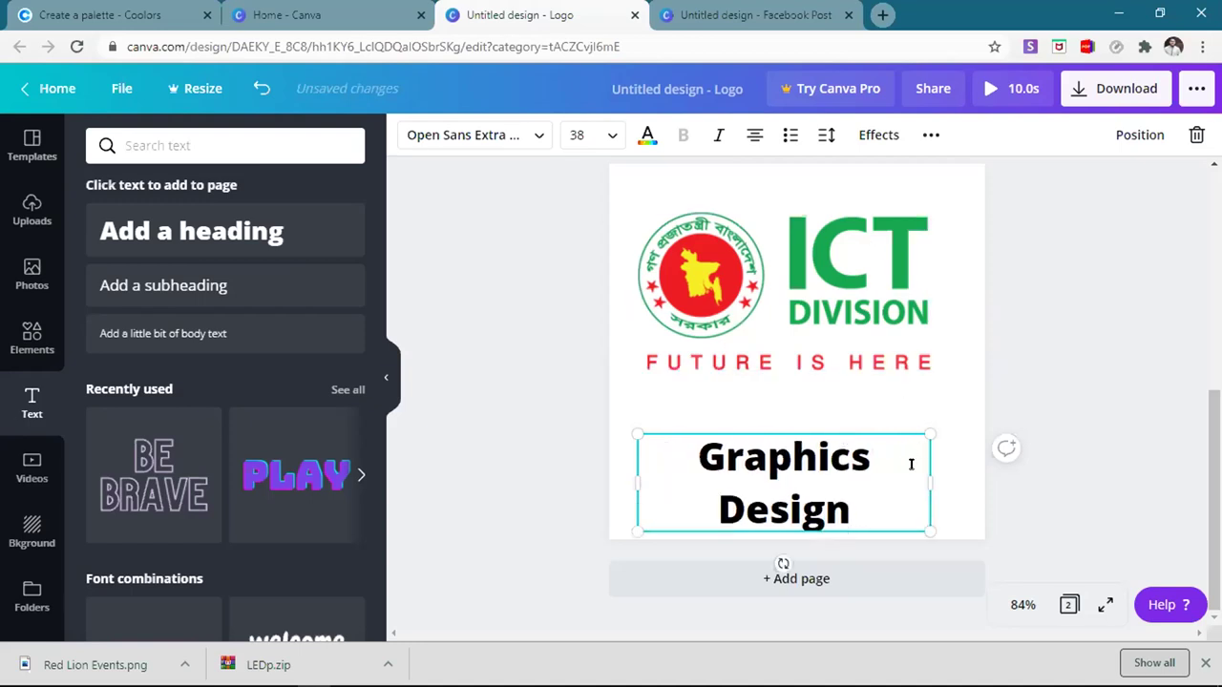
Make the heading text all uppercase as GRAPHICS DESIGN.
{"action": "key", "text": "ctrl+a"}
{"action": "left_click", "coordinate": [932, 135]}
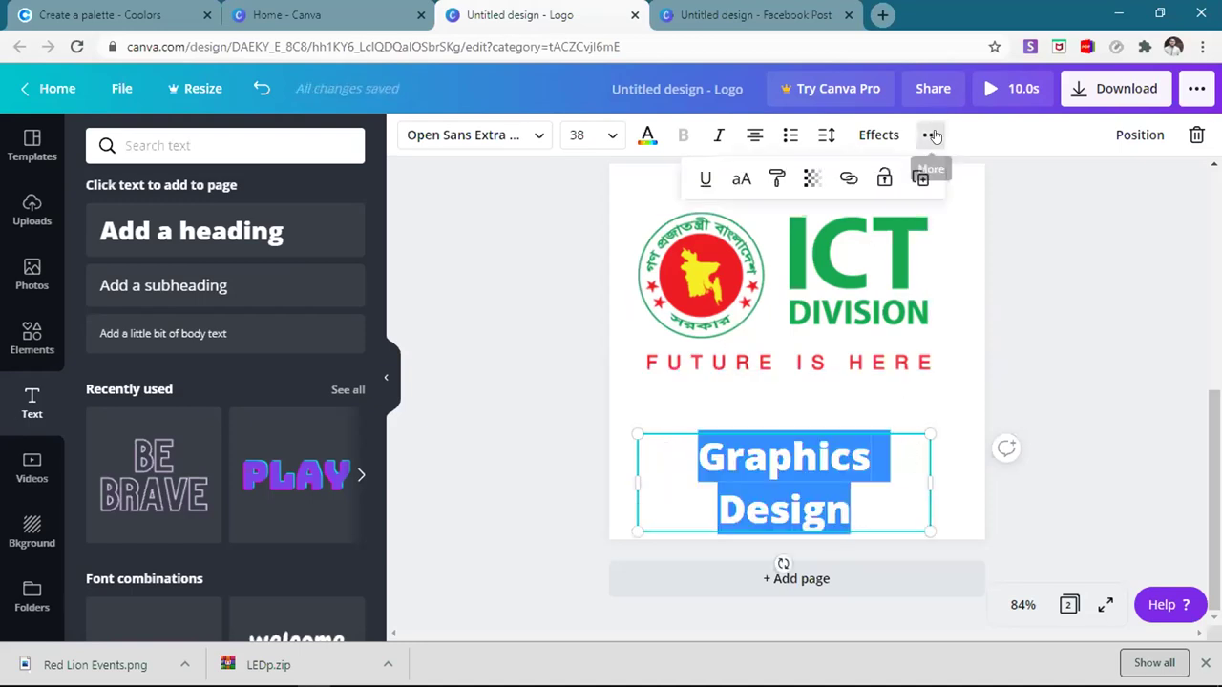
{"action": "left_click", "coordinate": [741, 180]}
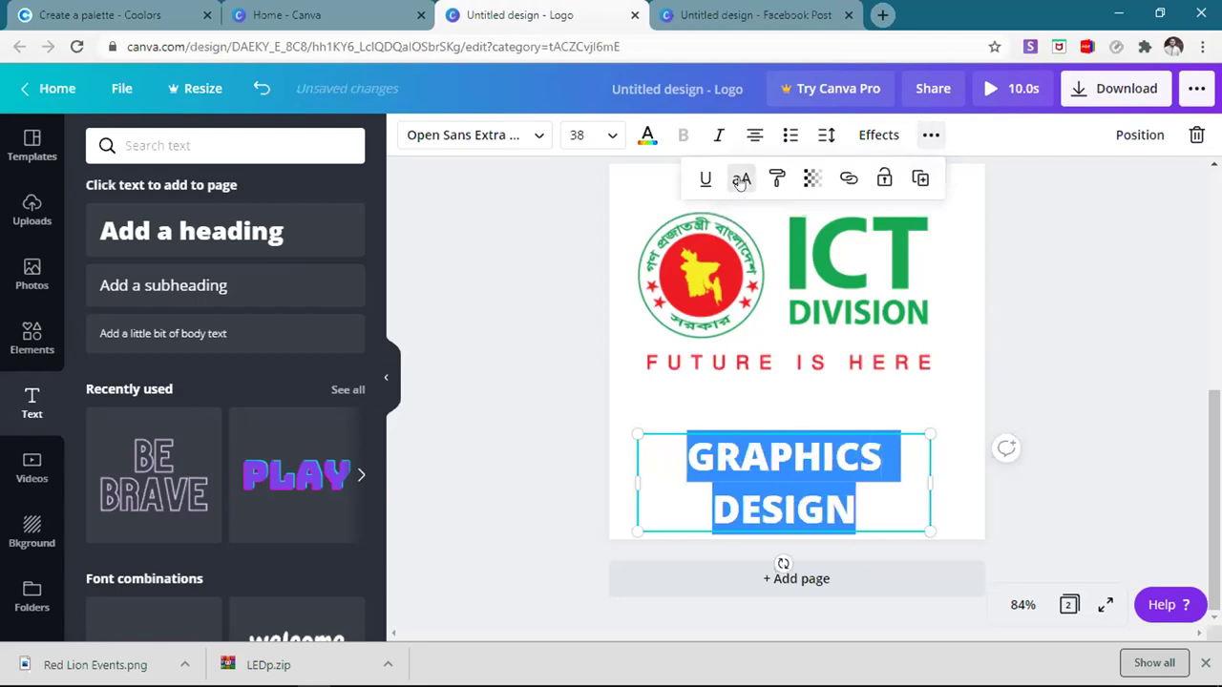
{"action": "left_click", "coordinate": [741, 180]}
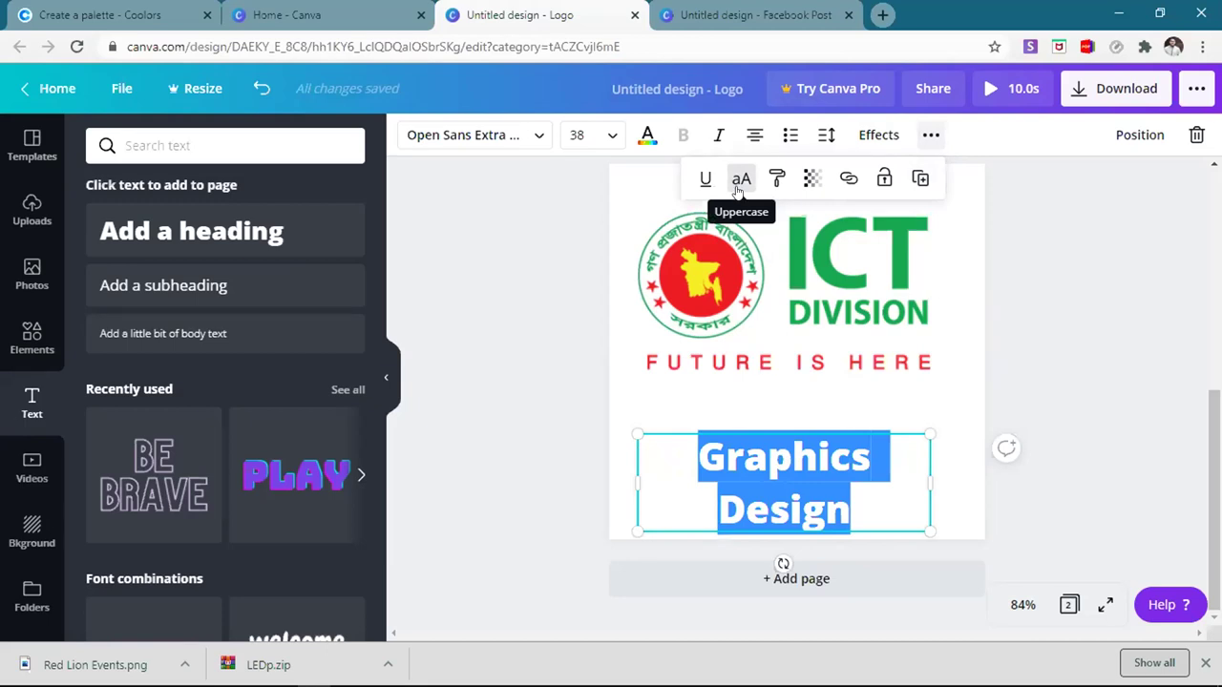
{"action": "left_click", "coordinate": [740, 182]}
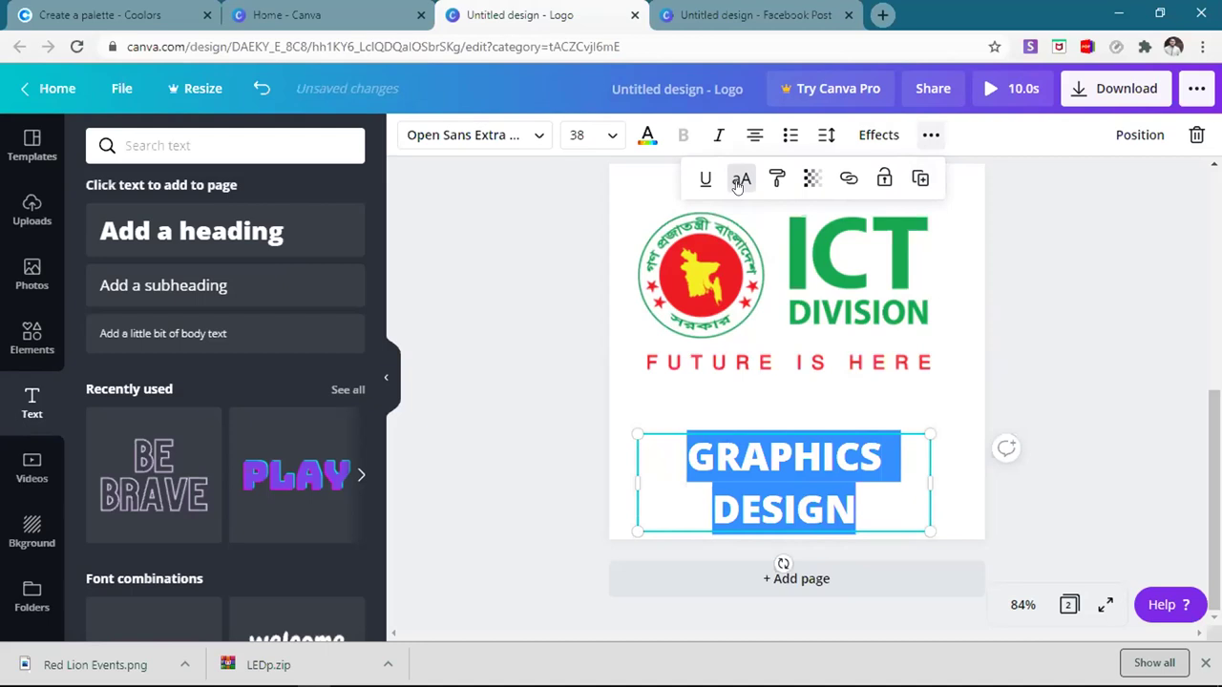
{"action": "left_click", "coordinate": [740, 182]}
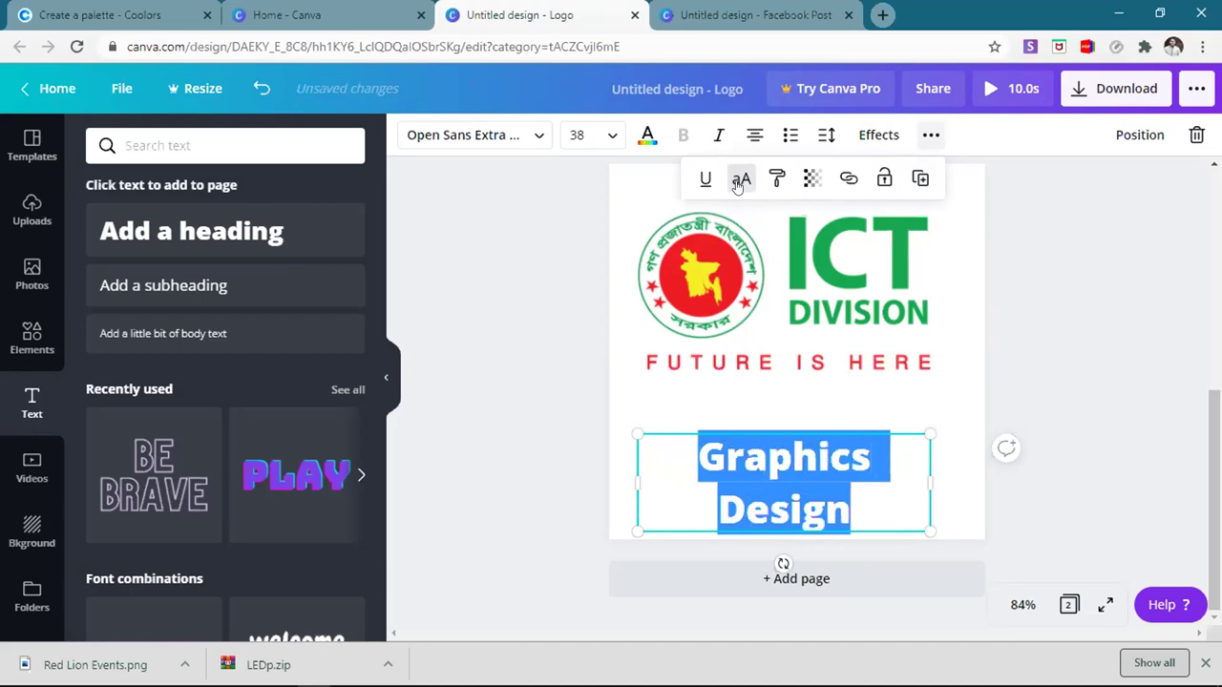
{"action": "left_click", "coordinate": [739, 181]}
{"action": "left_click", "coordinate": [740, 181]}
{"action": "left_click", "coordinate": [740, 181]}
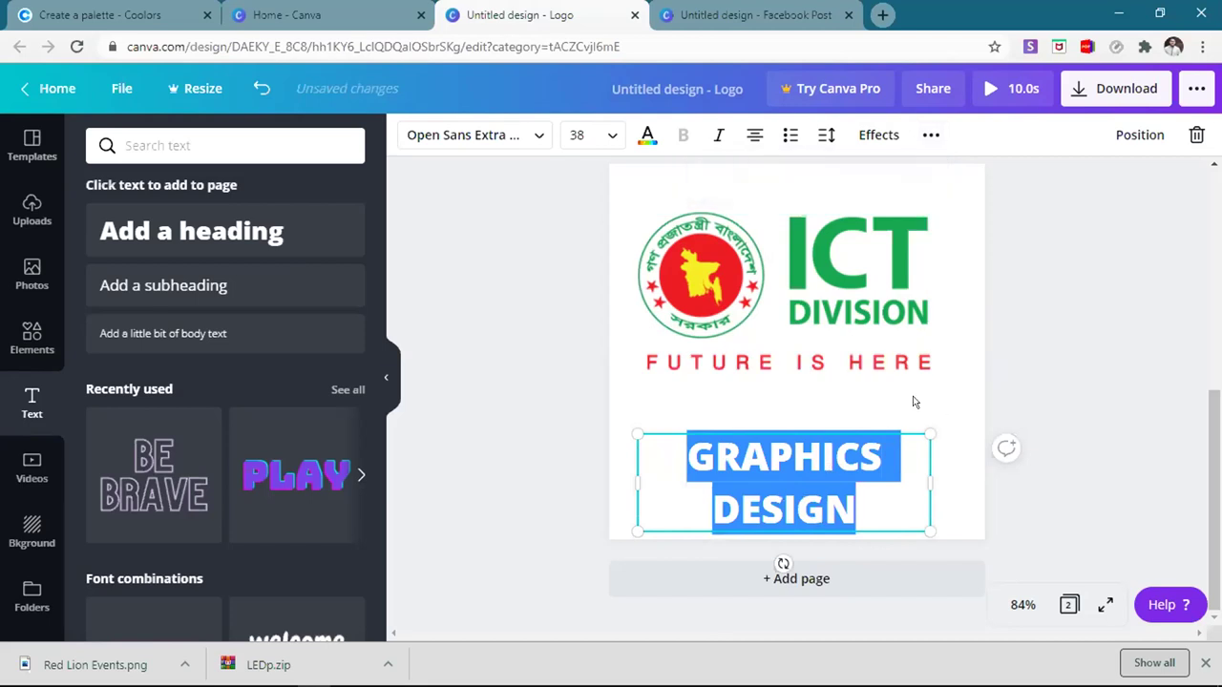
{"action": "left_click", "coordinate": [939, 420]}
Move GRAPHICS DESIGN up directly beneath FUTURE IS HERE.
{"action": "left_click_drag", "start_coordinate": [790, 487], "coordinate": [791, 428]}
{"action": "left_click", "coordinate": [794, 427]}
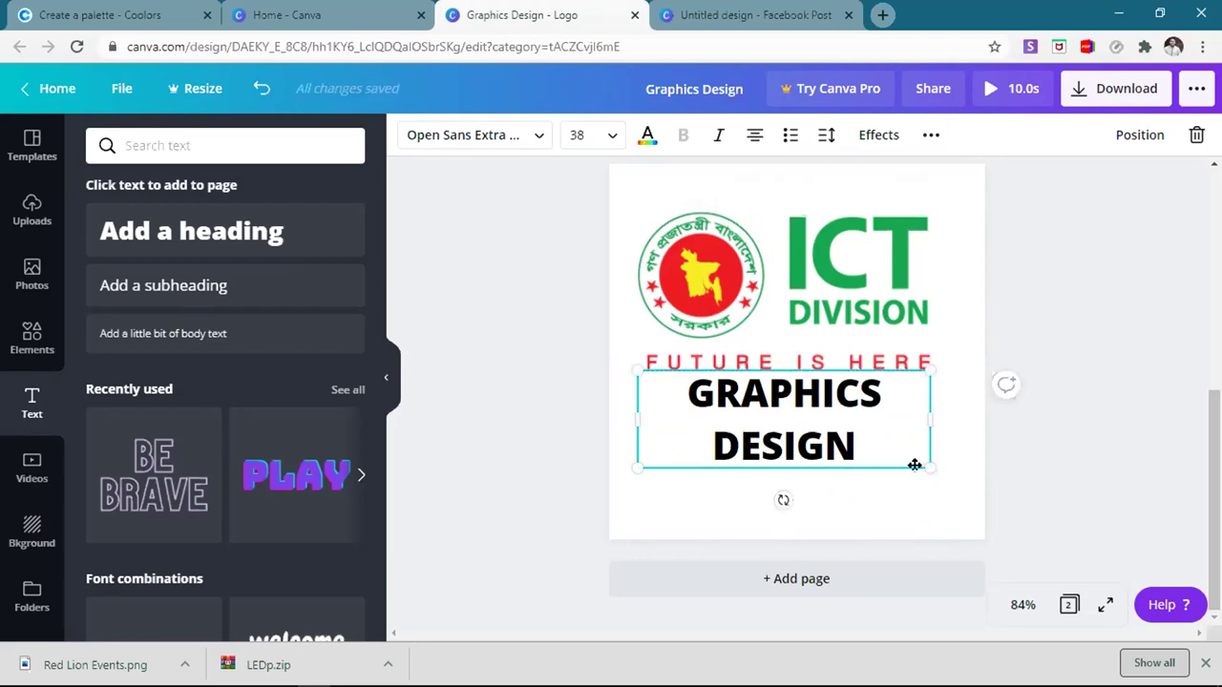
{"action": "left_click", "coordinate": [809, 521]}
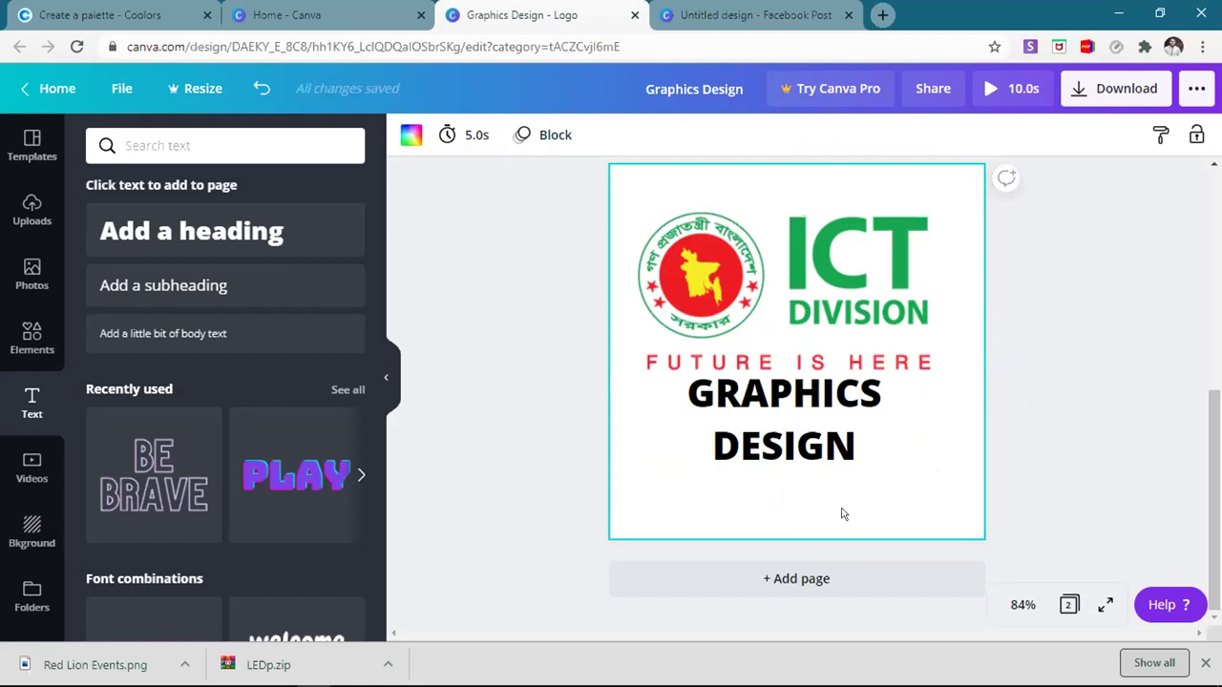
{"action": "left_click", "coordinate": [782, 466]}
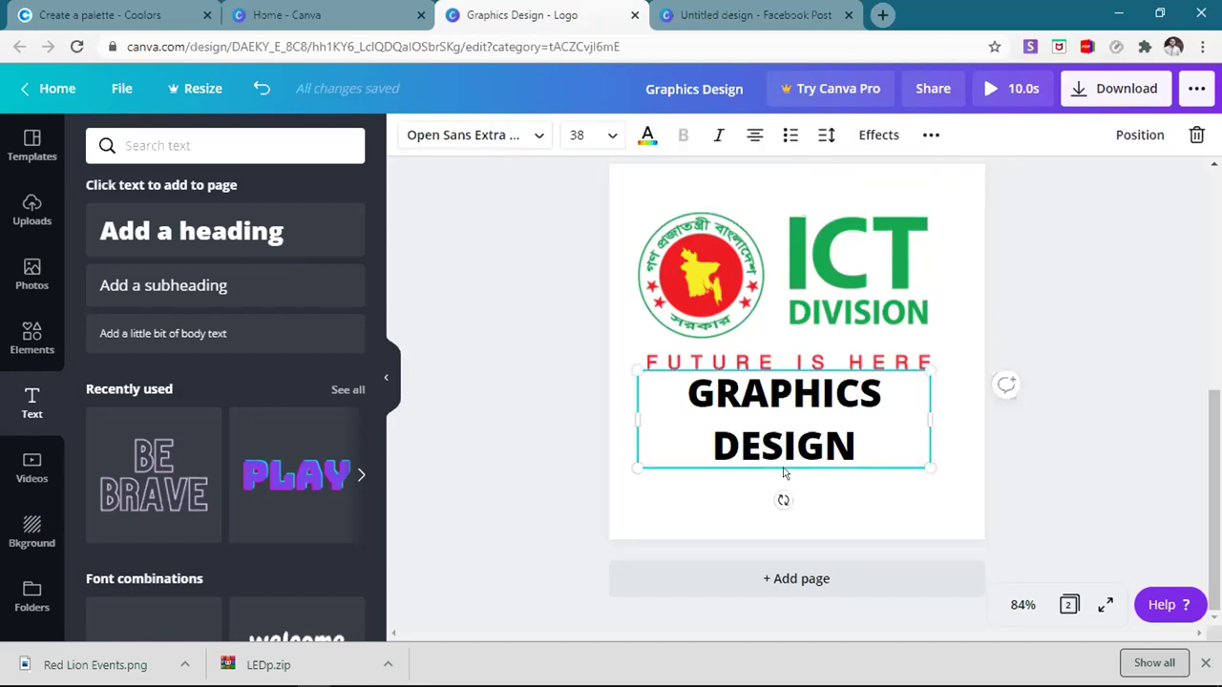
Duplicate GRAPHICS DESIGN below the heading and shrink the copy to size 23.4.
{"action": "left_click", "coordinate": [717, 488]}
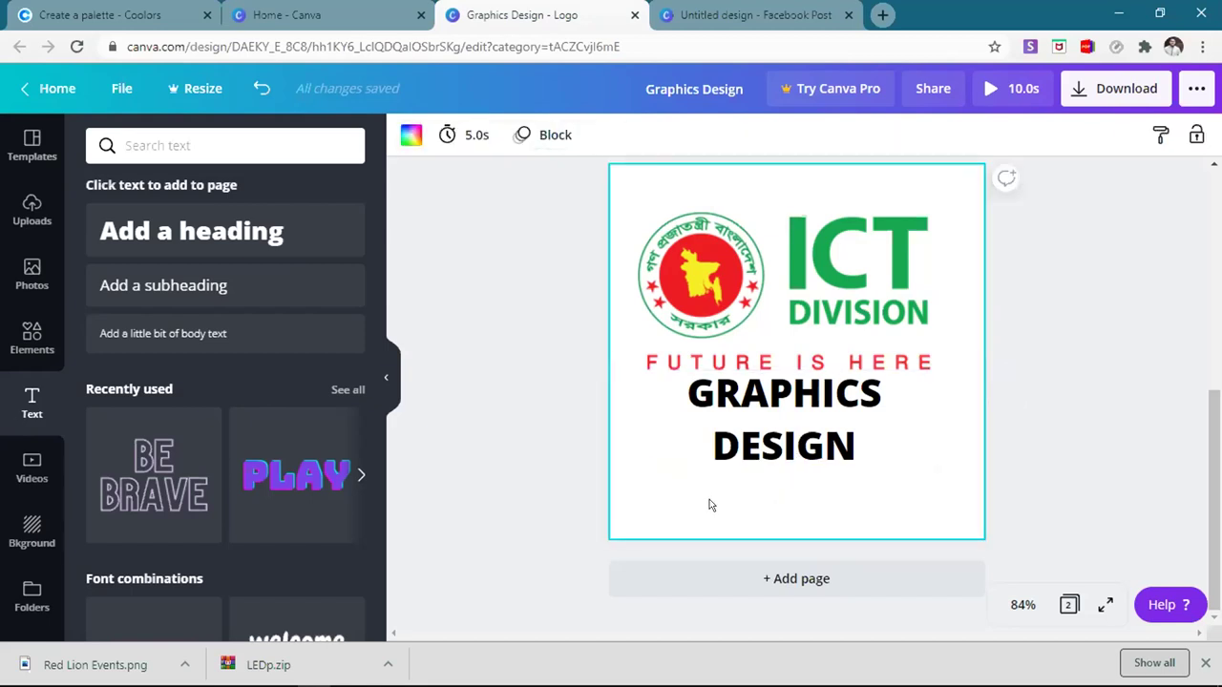
{"action": "left_click_drag", "start_coordinate": [769, 446], "coordinate": [783, 461]}
{"action": "left_click_drag", "start_coordinate": [759, 516], "coordinate": [744, 588]}
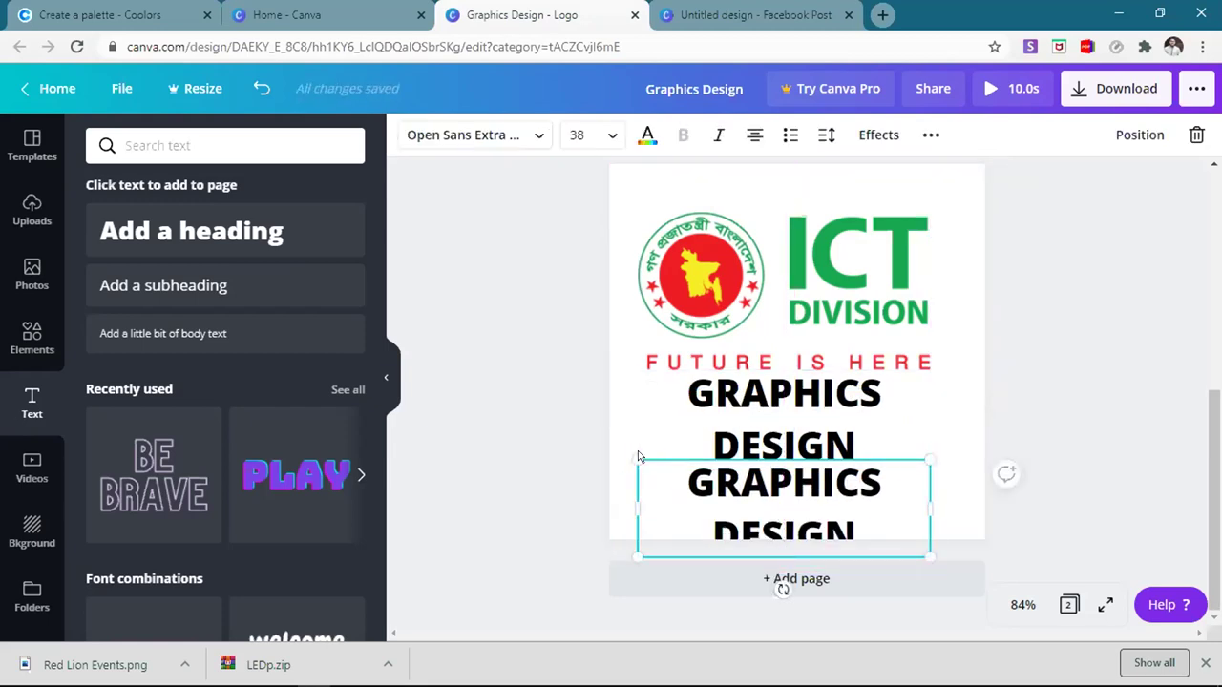
{"action": "left_click_drag", "start_coordinate": [637, 460], "coordinate": [753, 499]}
{"action": "left_click_drag", "start_coordinate": [864, 523], "coordinate": [817, 497]}
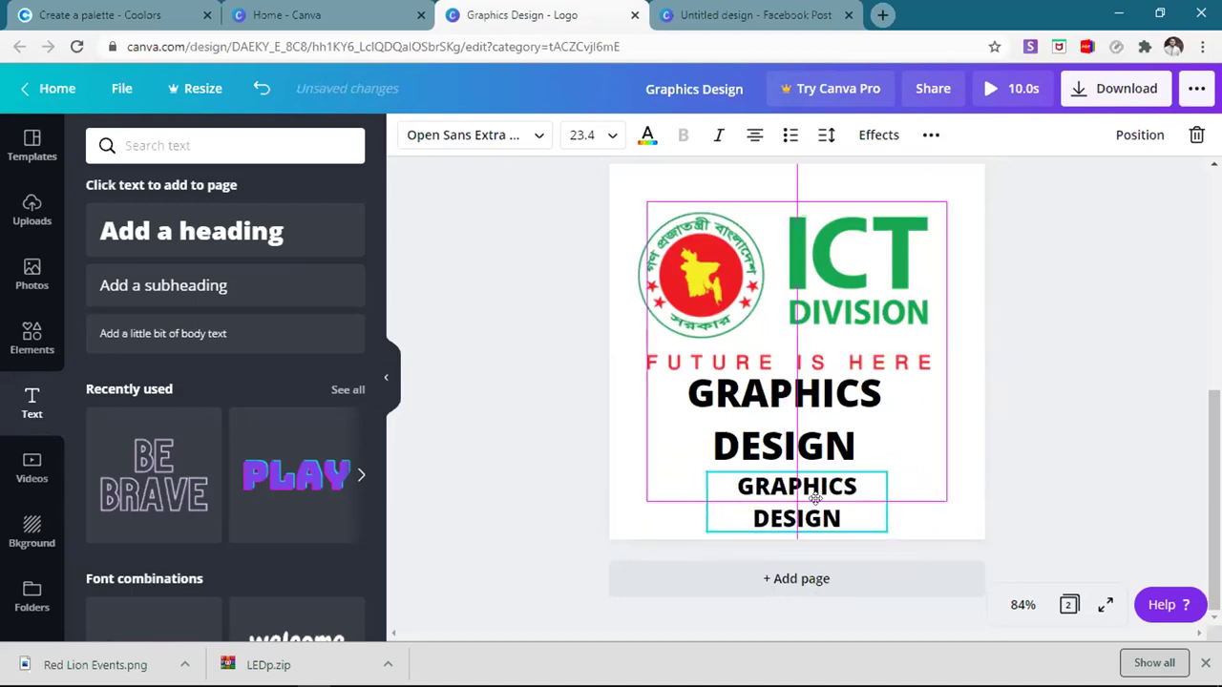
{"action": "left_click_drag", "start_coordinate": [910, 467], "coordinate": [909, 467]}
Horizontally centre the logo and both headings on the page.
{"action": "left_click_drag", "start_coordinate": [1007, 192], "coordinate": [728, 517]}
{"action": "left_click", "coordinate": [930, 133]}
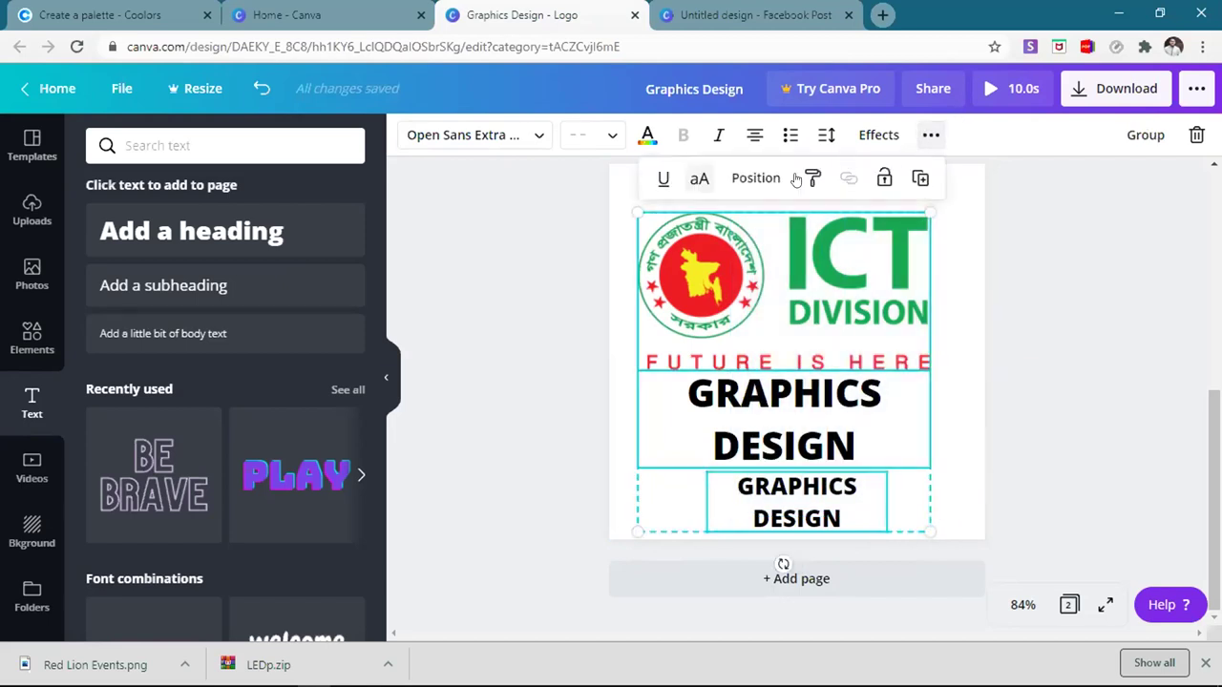
{"action": "left_click", "coordinate": [741, 176]}
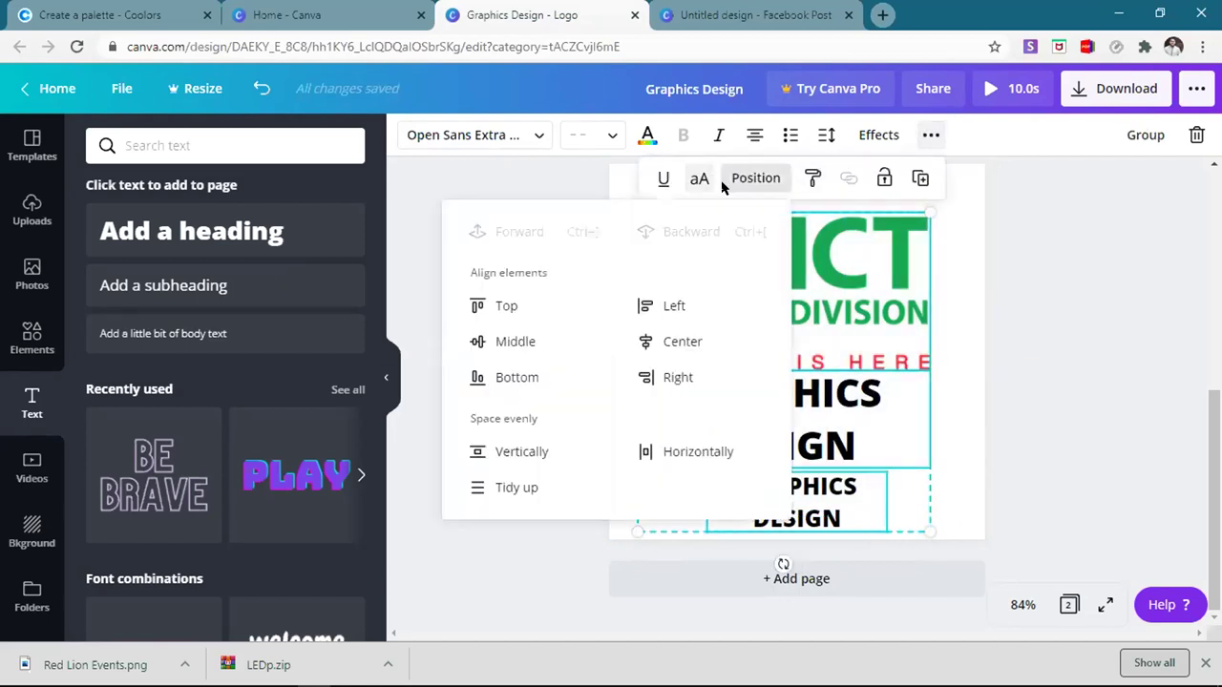
{"action": "left_click", "coordinate": [521, 340]}
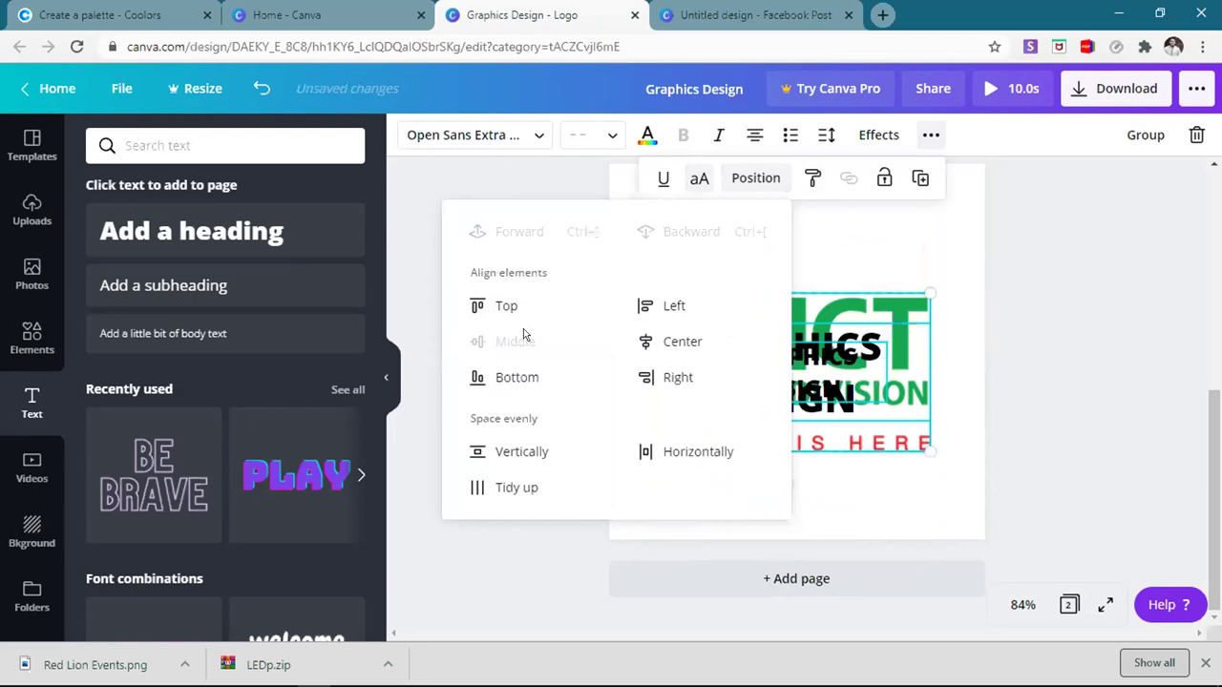
{"action": "key", "text": "ctrl+z"}
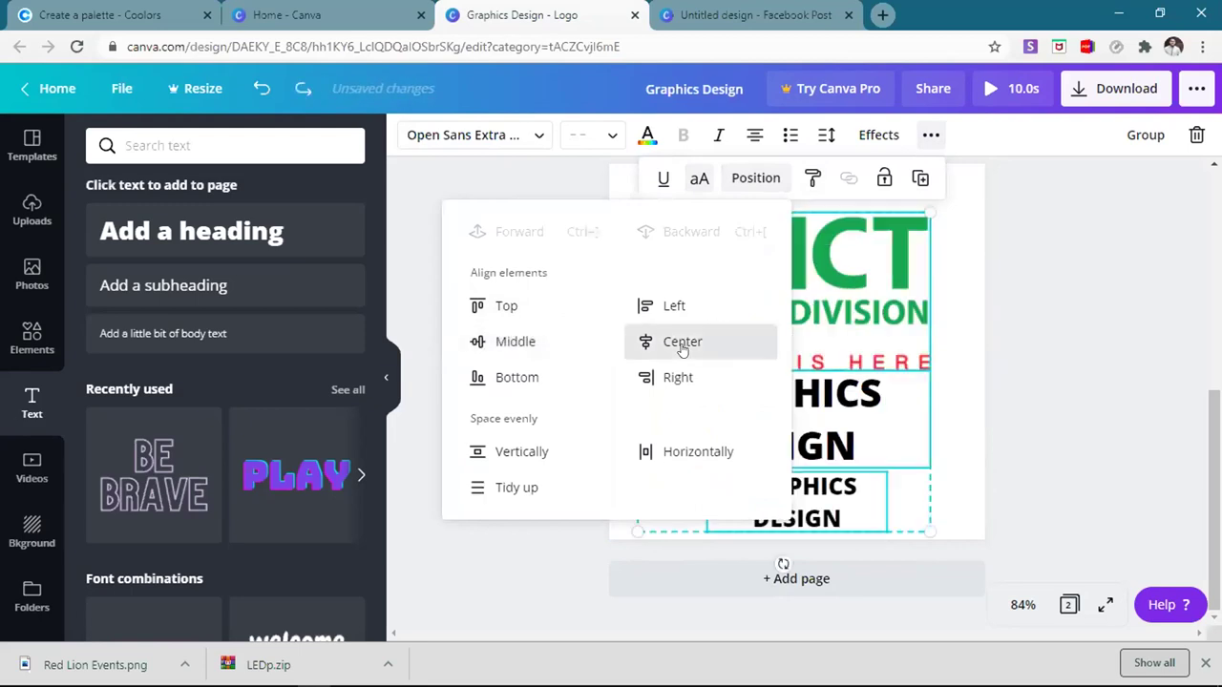
{"action": "left_click", "coordinate": [682, 341]}
{"action": "left_click", "coordinate": [900, 367]}
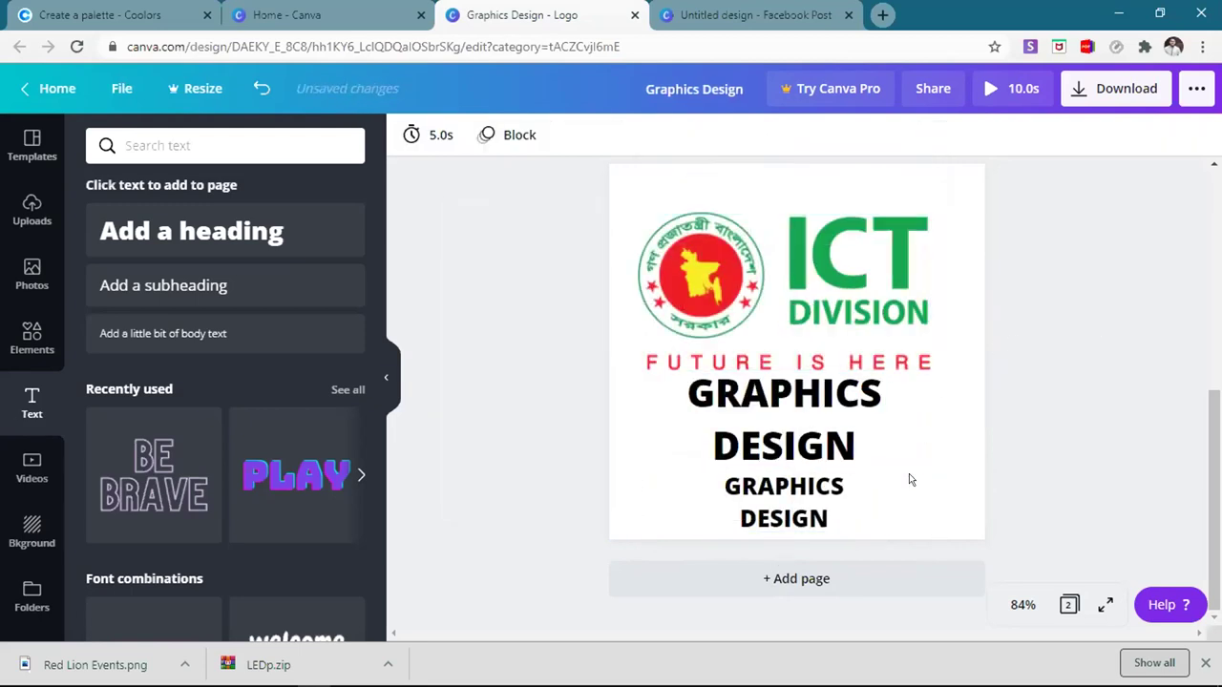
Colour the small copy's text with the orange document swatch.
{"action": "left_click", "coordinate": [784, 498]}
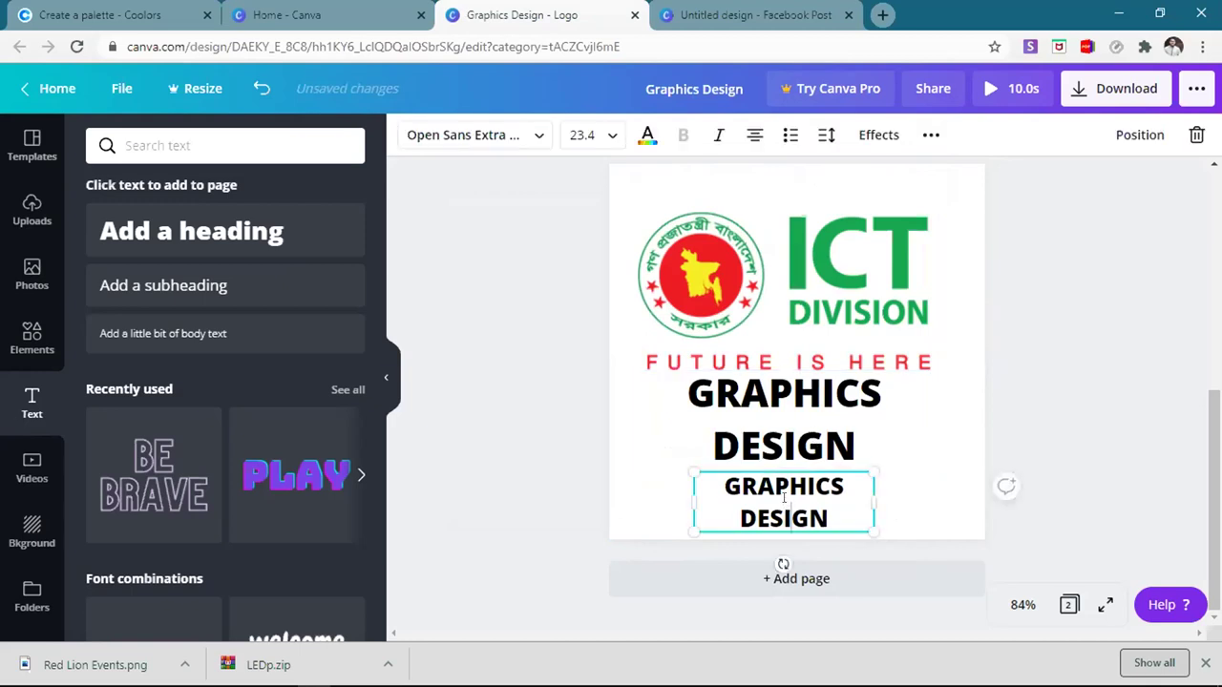
{"action": "double_click", "coordinate": [784, 498]}
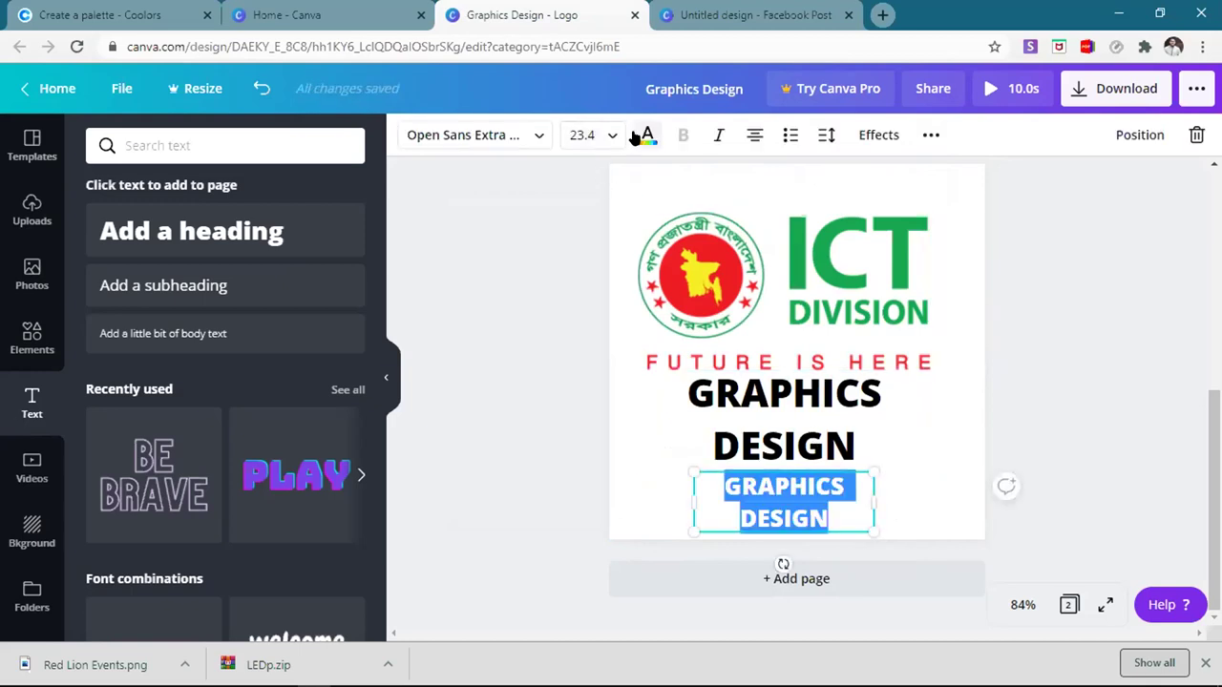
{"action": "left_click", "coordinate": [642, 136]}
{"action": "left_click", "coordinate": [153, 313]}
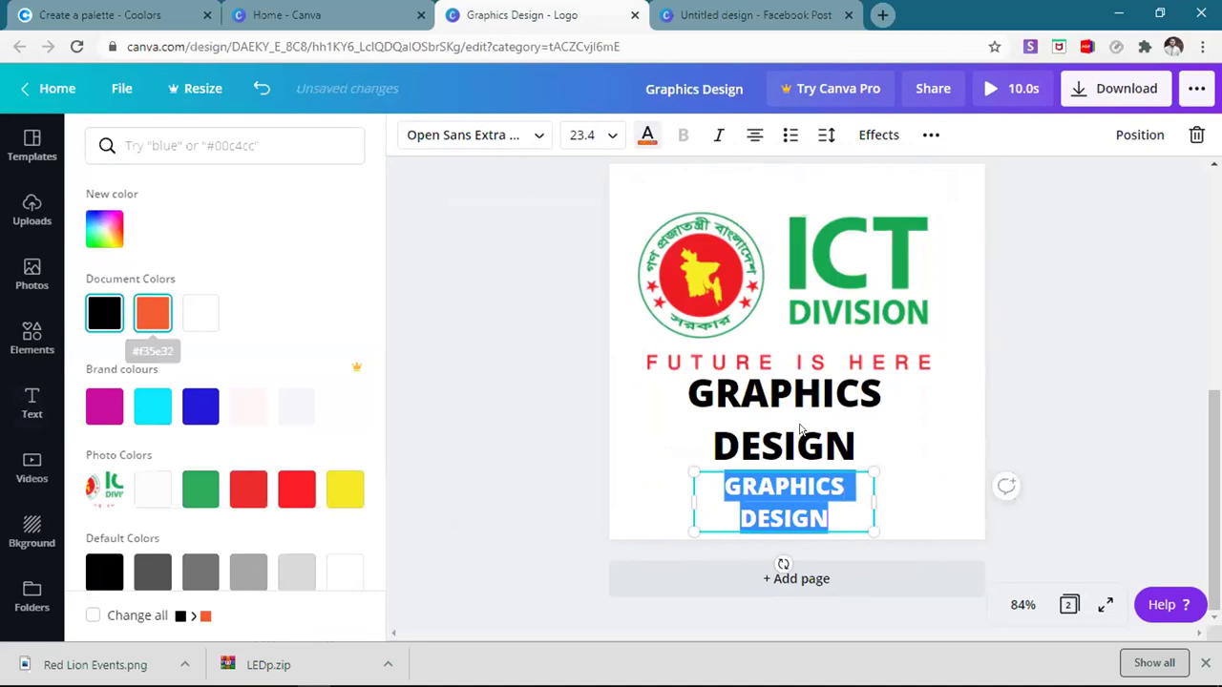
{"action": "key", "text": "Escape"}
{"action": "left_click", "coordinate": [1145, 355]}
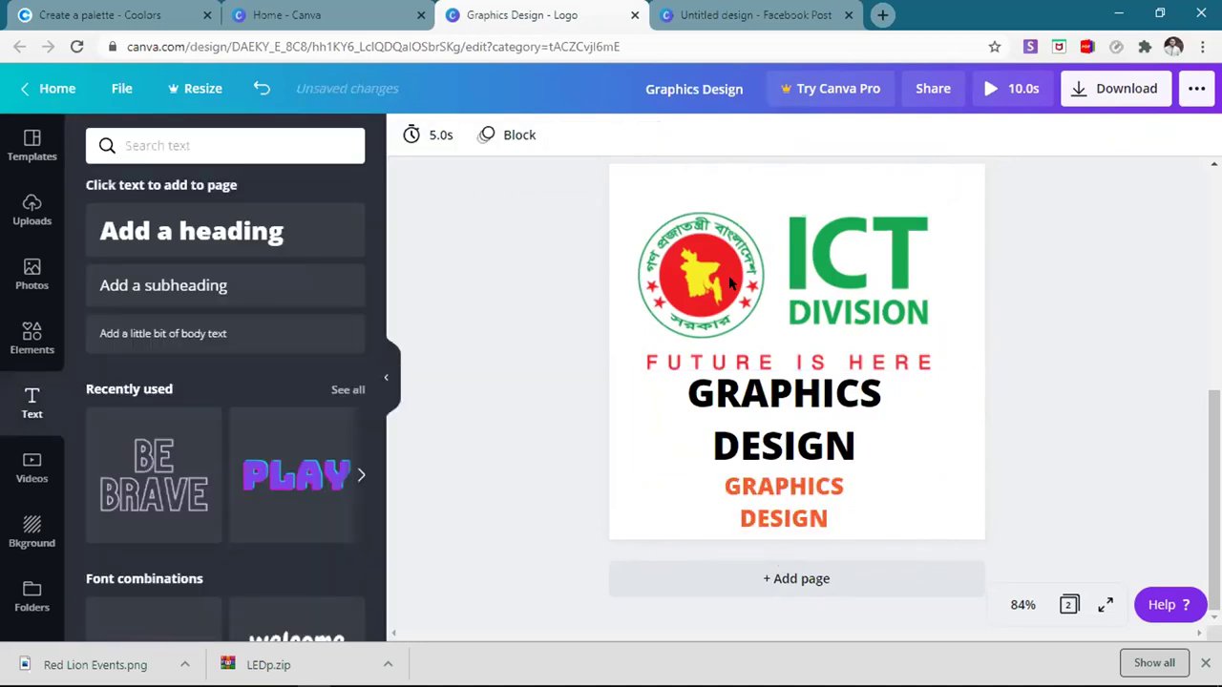
Check the 5.0s page timing and remove the current page animation.
{"action": "left_click", "coordinate": [423, 130]}
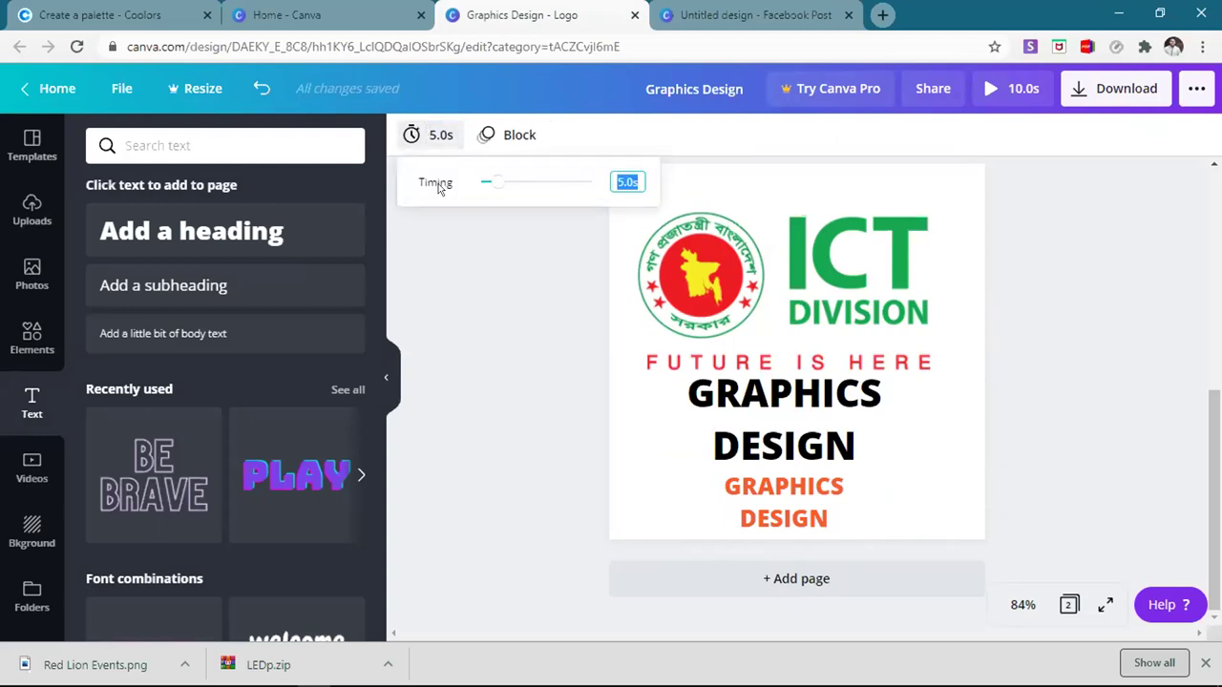
{"action": "left_click", "coordinate": [384, 370]}
{"action": "left_click", "coordinate": [391, 369]}
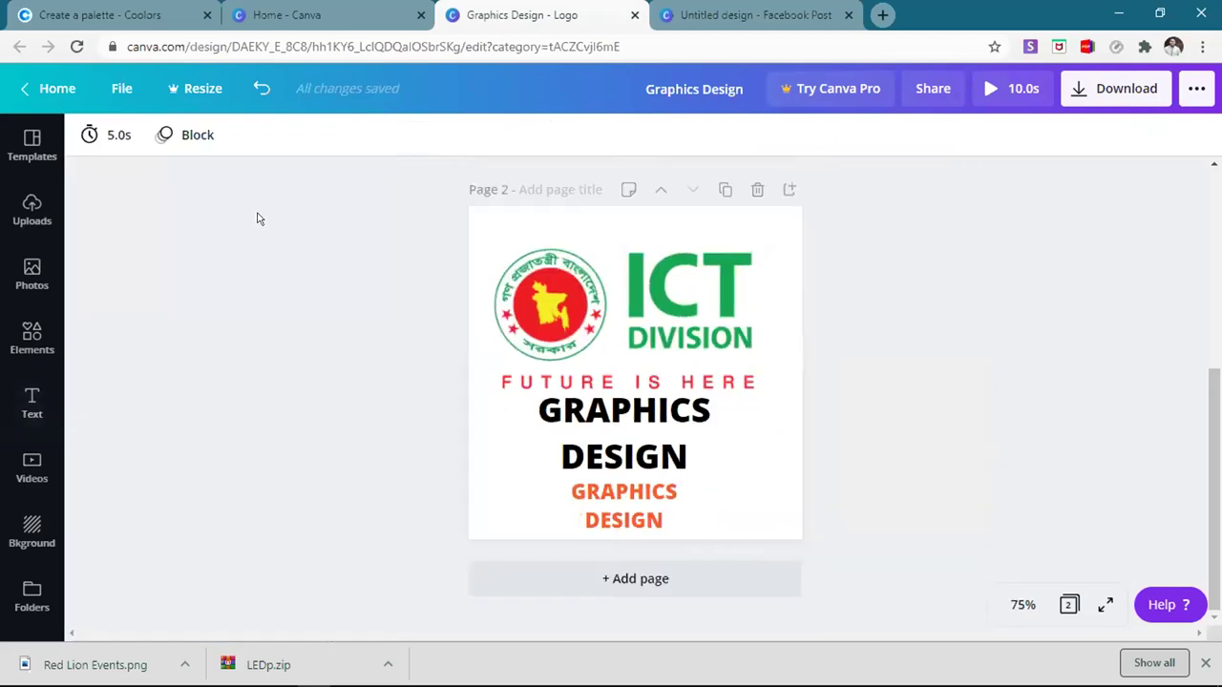
{"action": "left_click", "coordinate": [112, 134]}
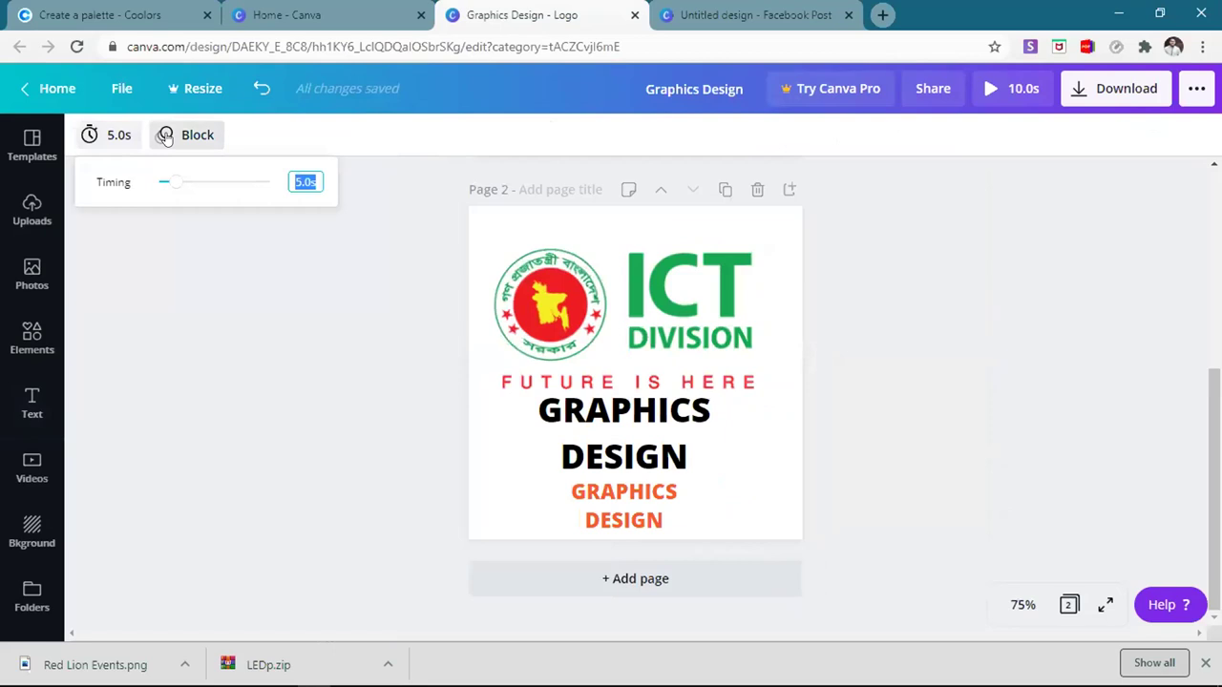
{"action": "left_click", "coordinate": [186, 134]}
{"action": "left_click", "coordinate": [139, 199]}
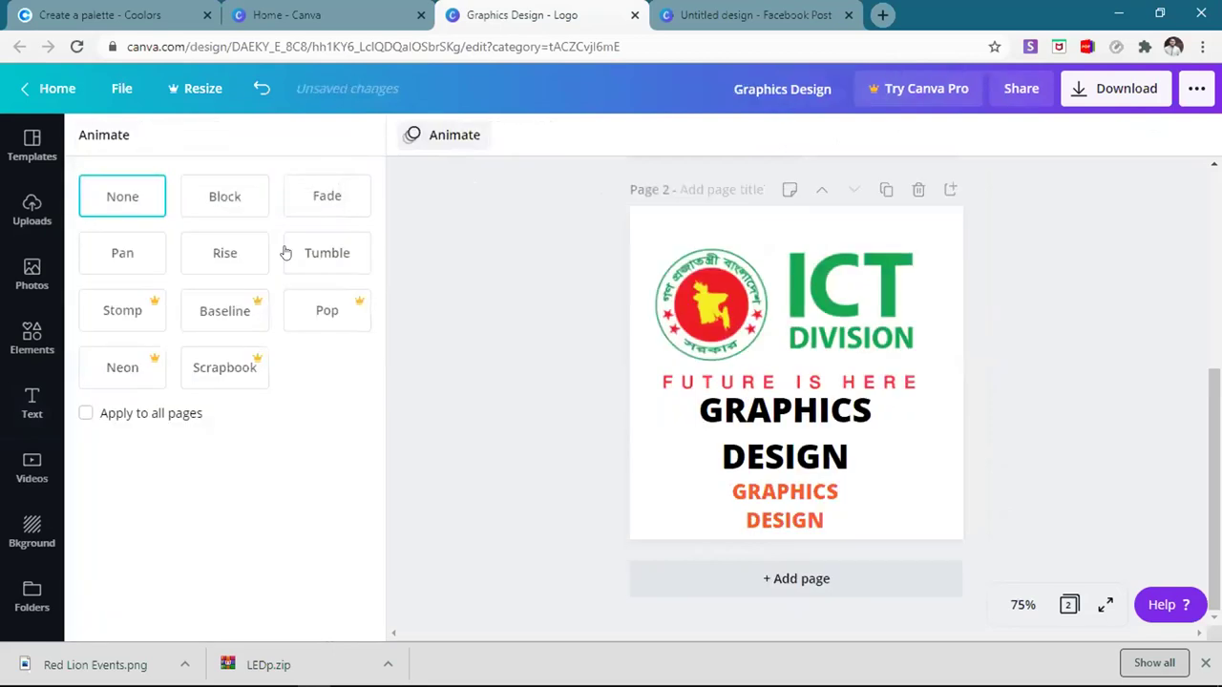
{"action": "left_click", "coordinate": [953, 414]}
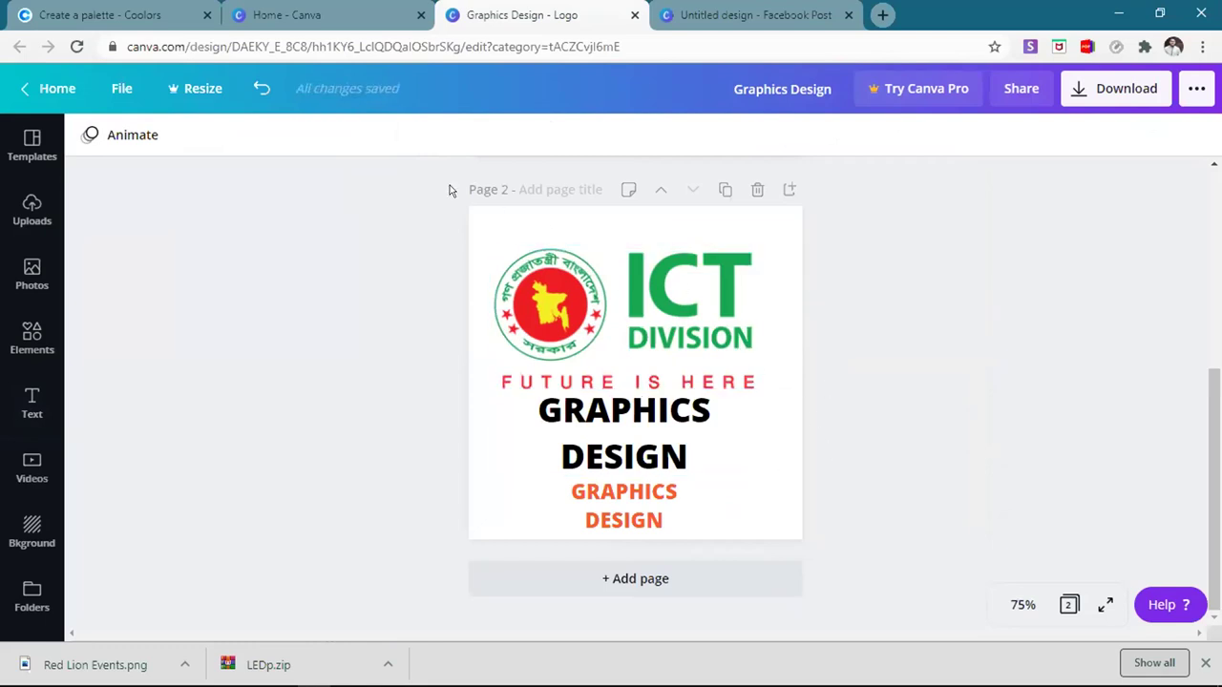
Preview the Block, Fade, Pan, Rise and Tumble page animations.
{"action": "left_click", "coordinate": [125, 136]}
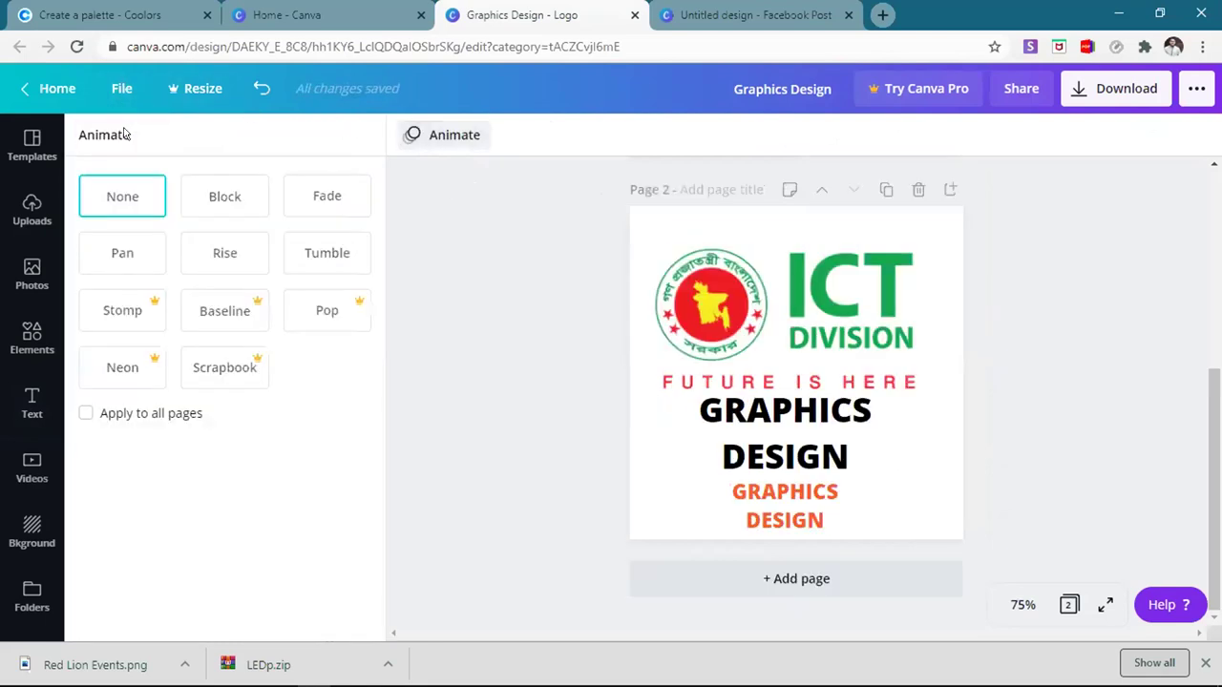
{"action": "left_click", "coordinate": [235, 195]}
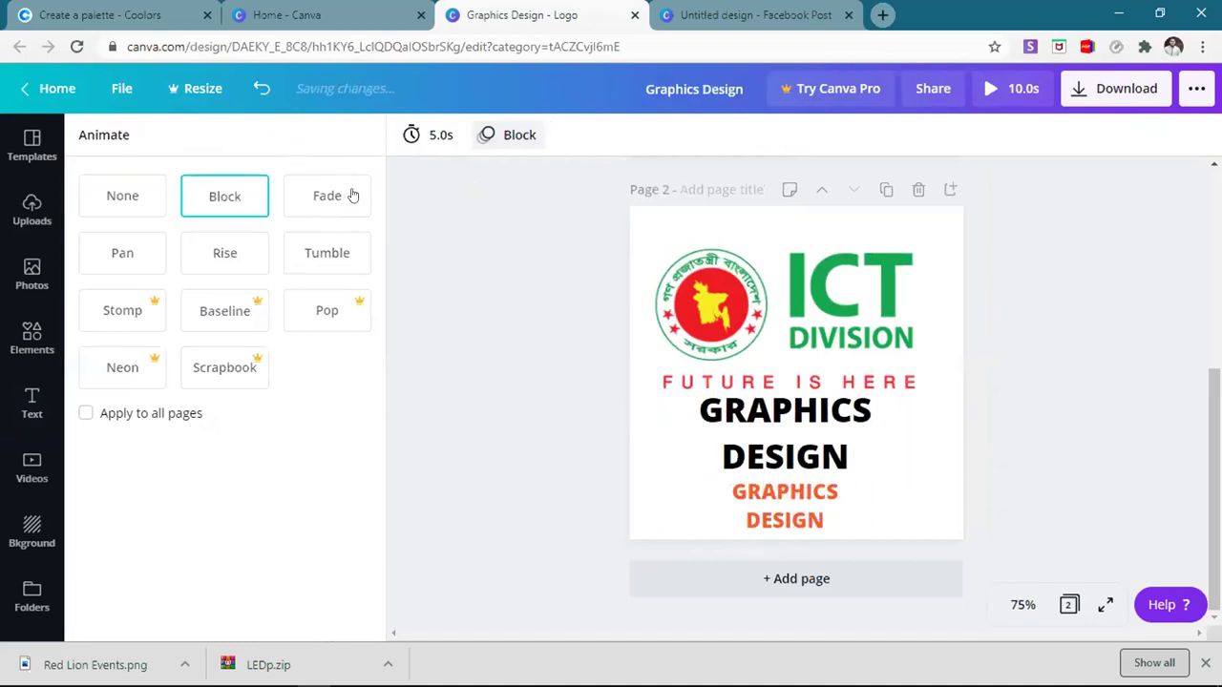
{"action": "left_click", "coordinate": [321, 195]}
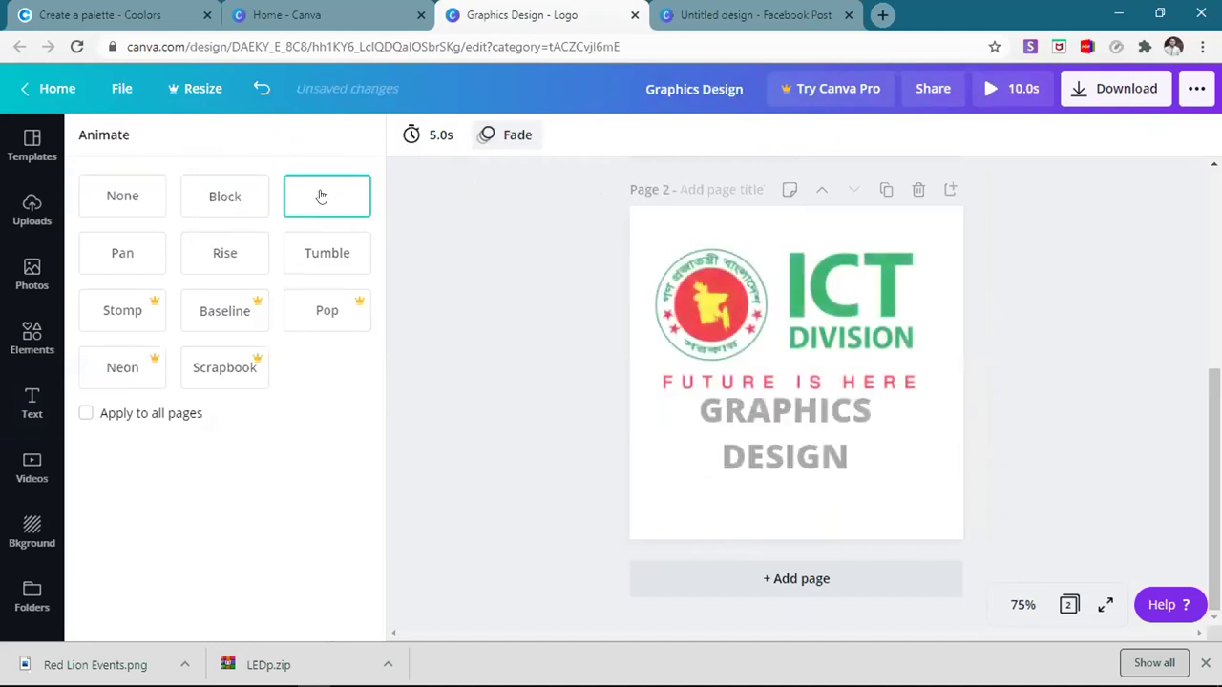
{"action": "left_click", "coordinate": [118, 256]}
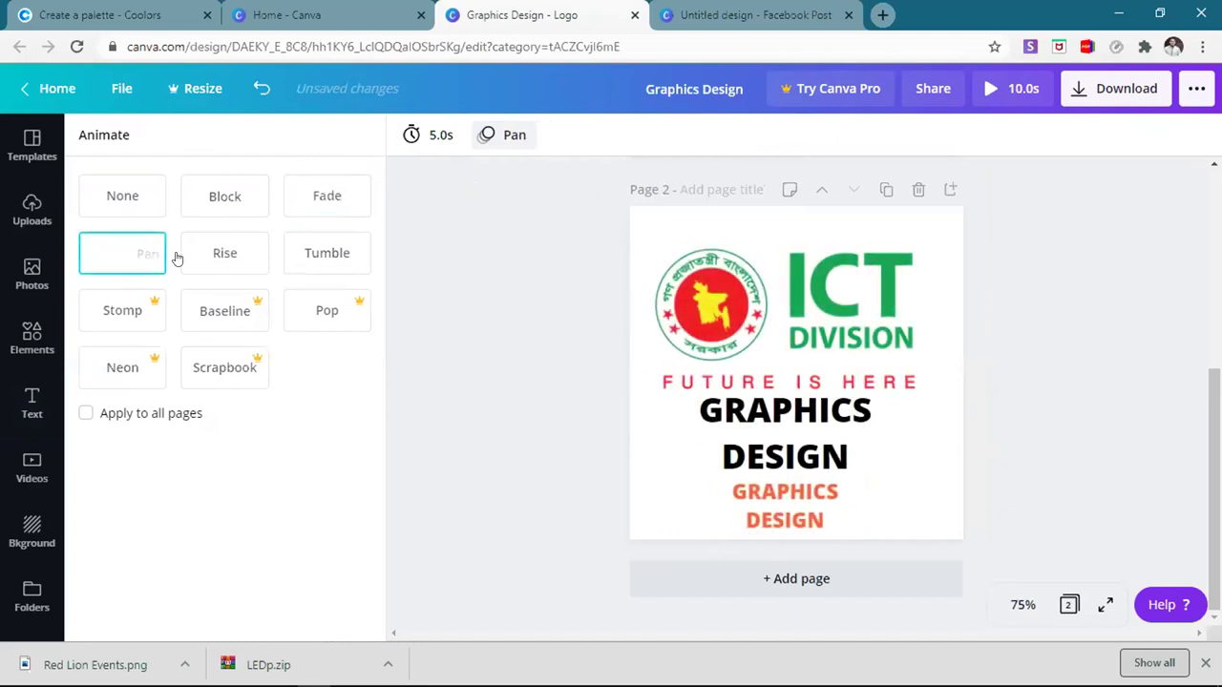
{"action": "left_click", "coordinate": [225, 255]}
{"action": "left_click", "coordinate": [333, 254]}
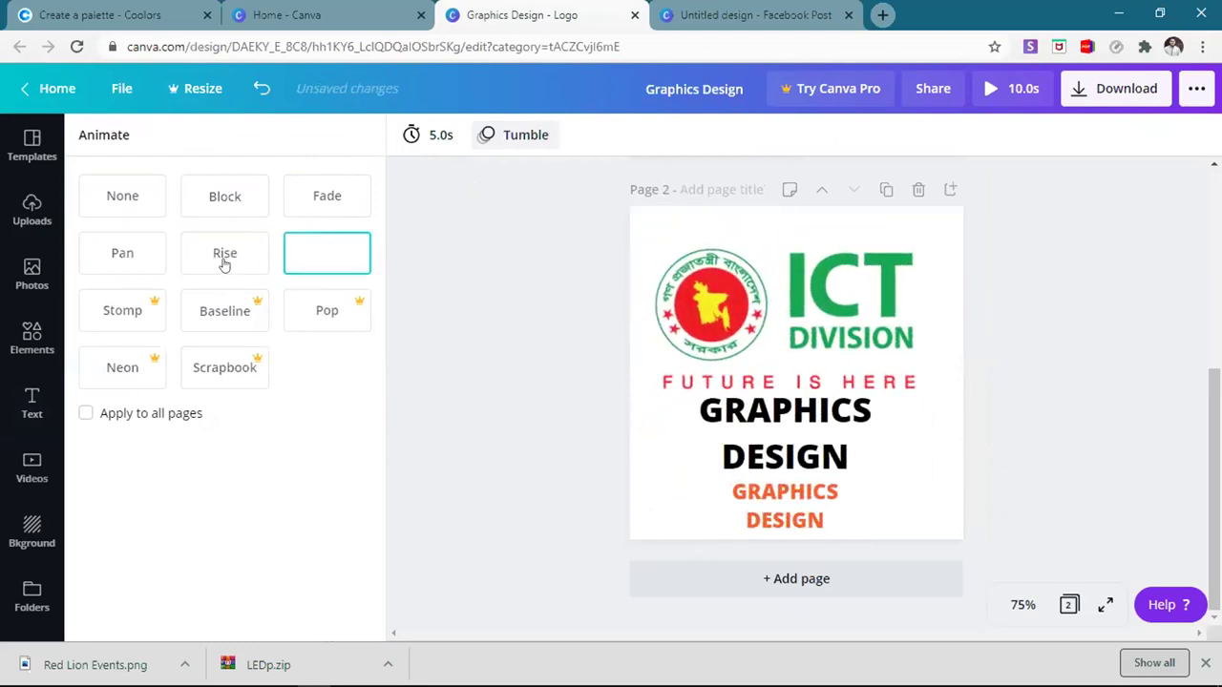
{"action": "left_click", "coordinate": [224, 244]}
{"action": "left_click", "coordinate": [324, 264]}
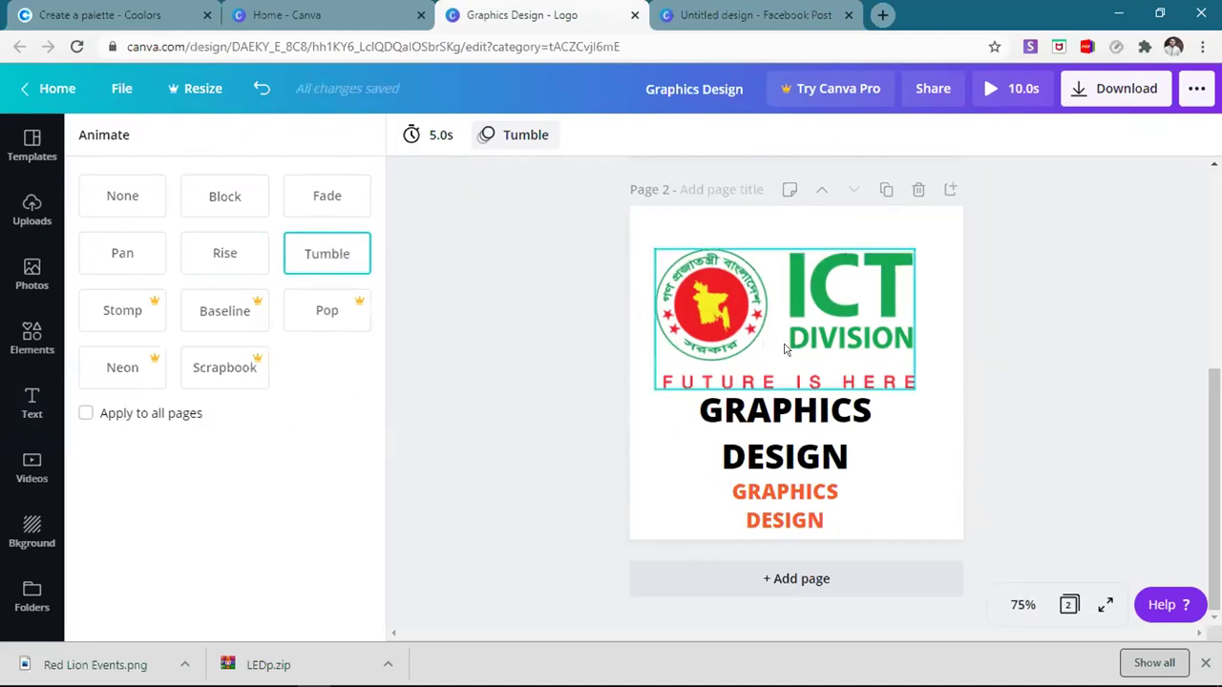
Give the pages the Block animation, applied to all pages.
{"action": "scroll", "coordinate": [882, 458], "scroll_direction": "up", "scroll_amount": 1}
{"action": "scroll", "coordinate": [882, 458], "scroll_direction": "up", "scroll_amount": 3}
{"action": "scroll", "coordinate": [841, 371], "scroll_direction": "down", "scroll_amount": 4}
{"action": "scroll", "coordinate": [841, 371], "scroll_direction": "up", "scroll_amount": 4}
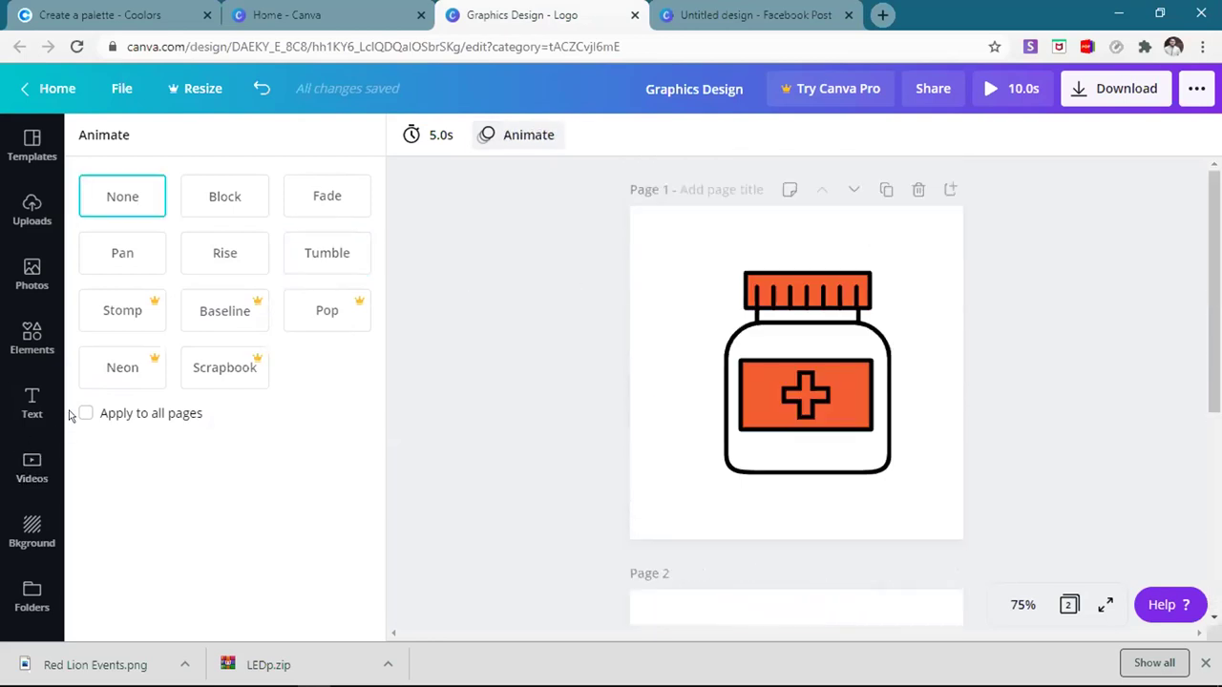
{"action": "left_click", "coordinate": [218, 203]}
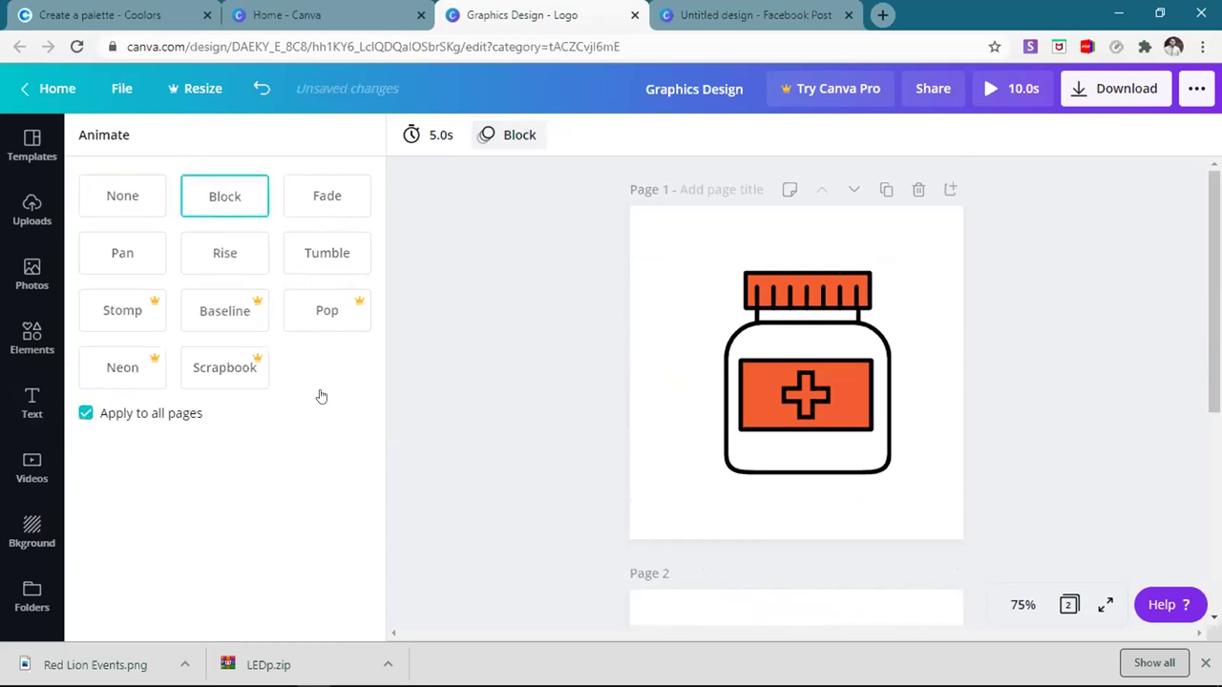
{"action": "scroll", "coordinate": [731, 434], "scroll_direction": "down", "scroll_amount": 4}
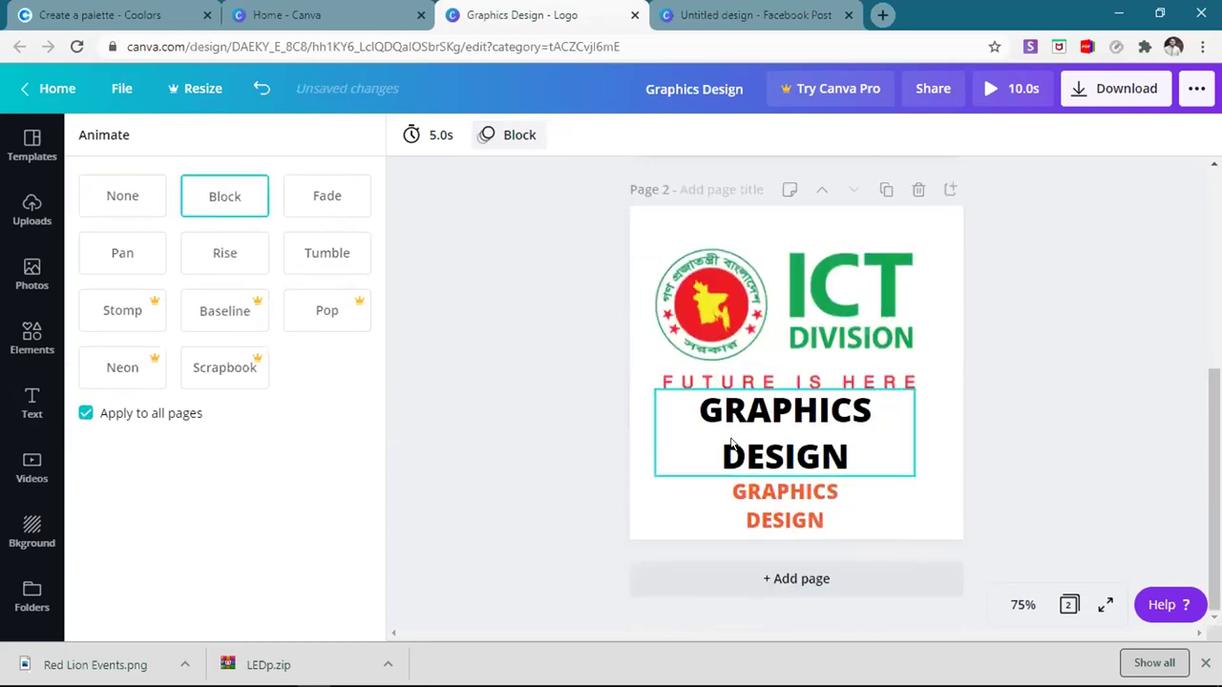
Lengthen the ICT logo page to 8.5 seconds and preview the whole design.
{"action": "left_click", "coordinate": [514, 254]}
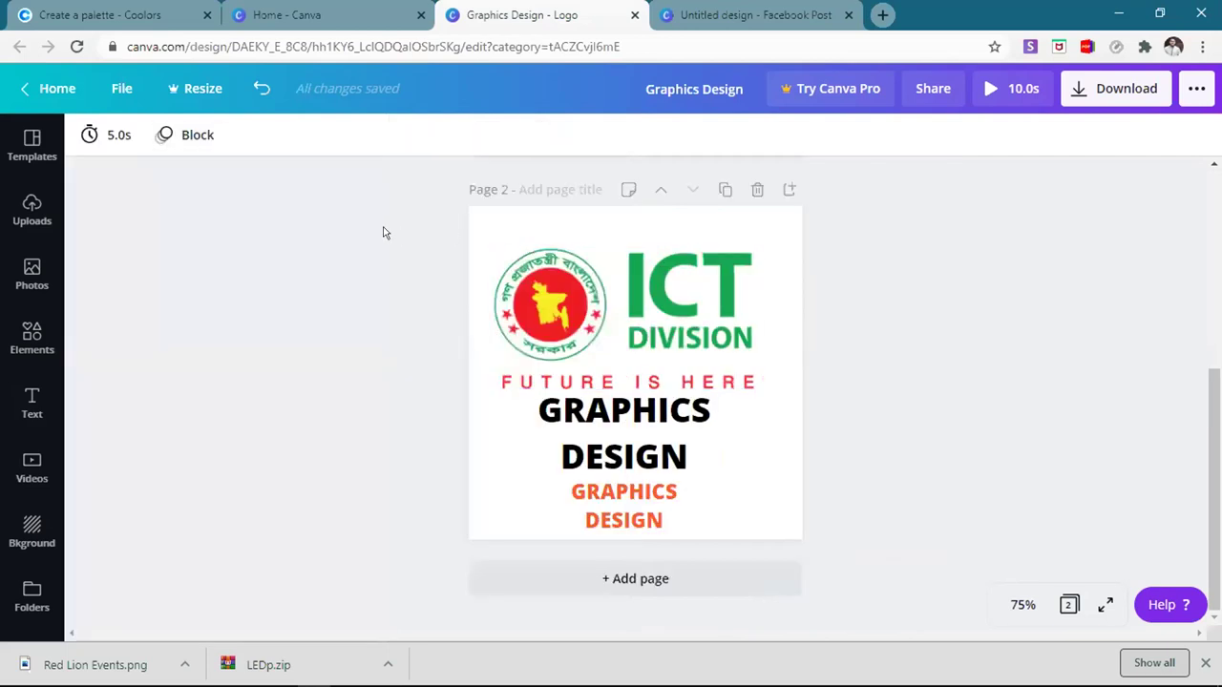
{"action": "left_click", "coordinate": [607, 320]}
{"action": "left_click", "coordinate": [436, 248]}
{"action": "left_click", "coordinate": [90, 135]}
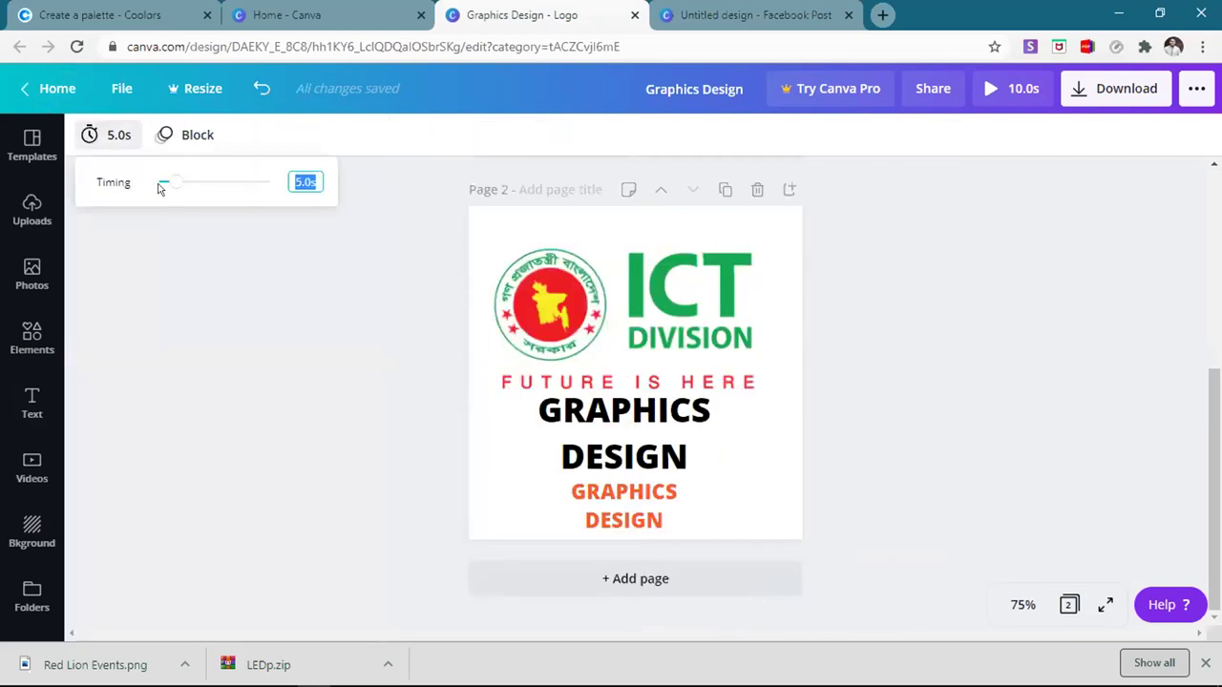
{"action": "left_click_drag", "start_coordinate": [166, 185], "coordinate": [199, 213]}
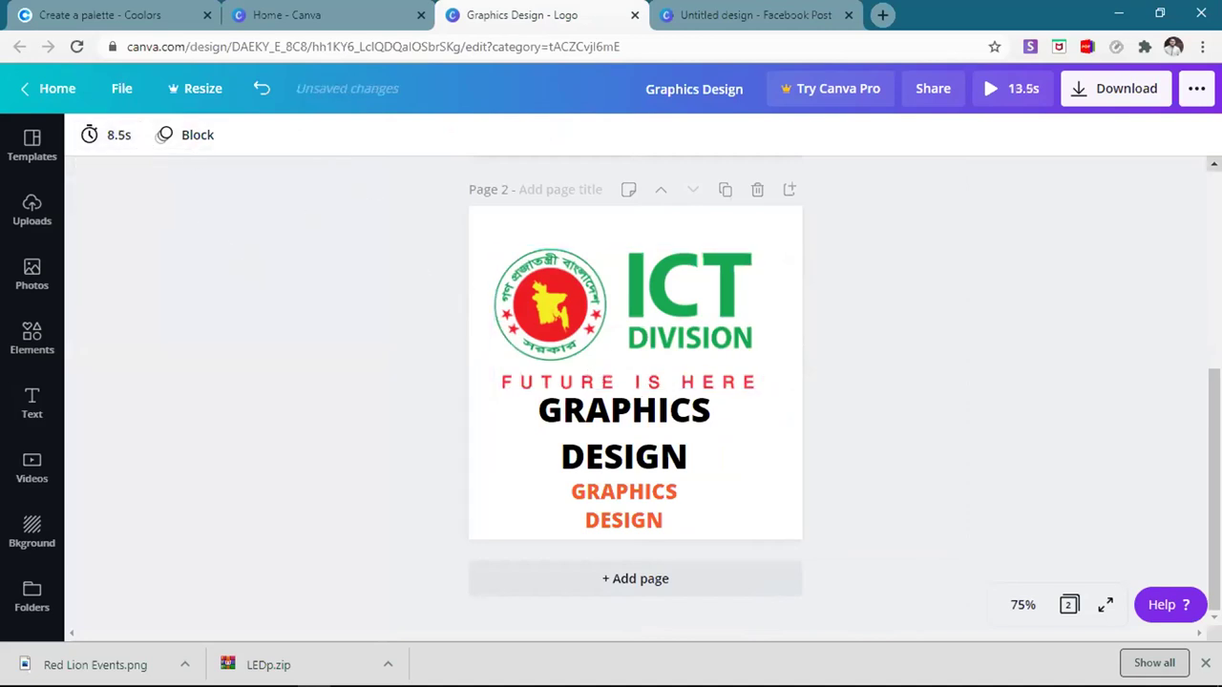
{"action": "left_click", "coordinate": [991, 90]}
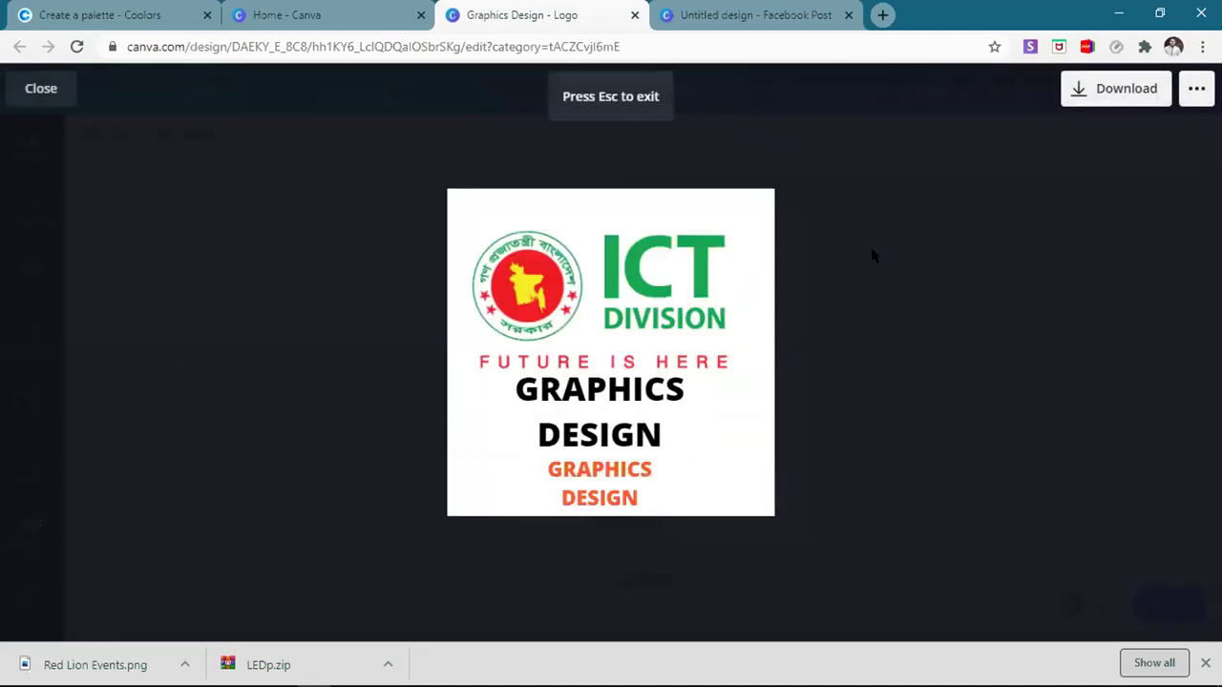
{"action": "left_click", "coordinate": [614, 353]}
{"action": "key", "text": "Escape"}
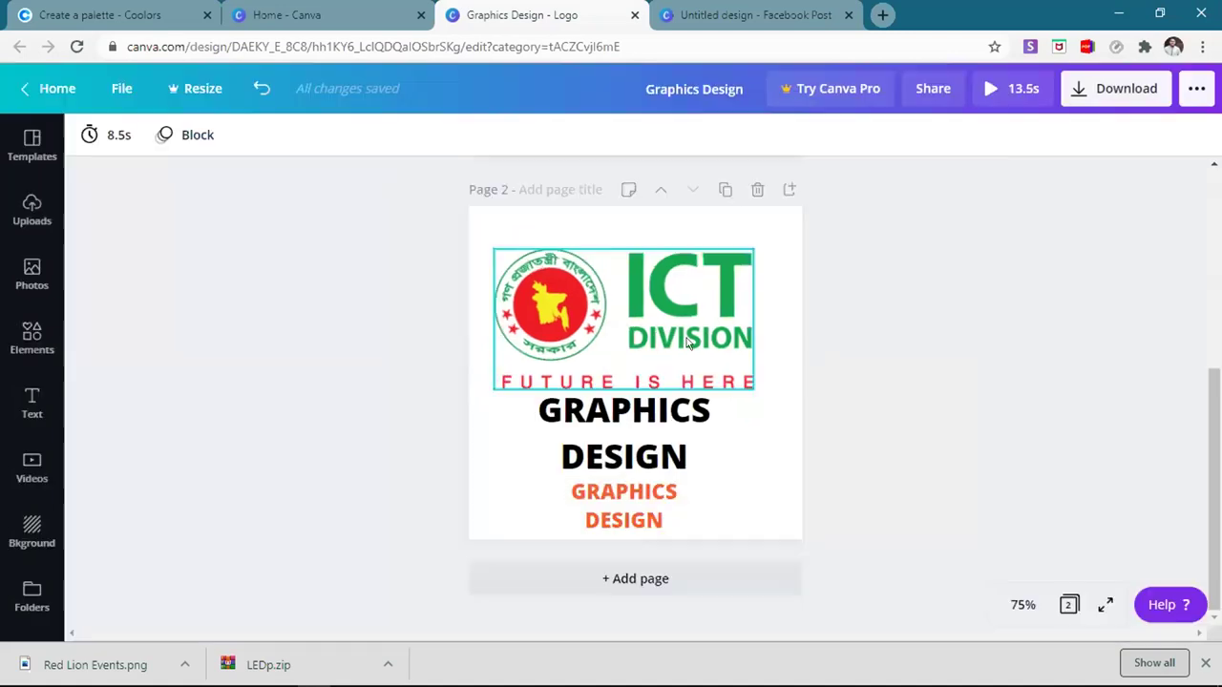
Cut the page duration to 3.0 seconds and nudge GRAPHICS DESIGN slightly right.
{"action": "left_click", "coordinate": [92, 133]}
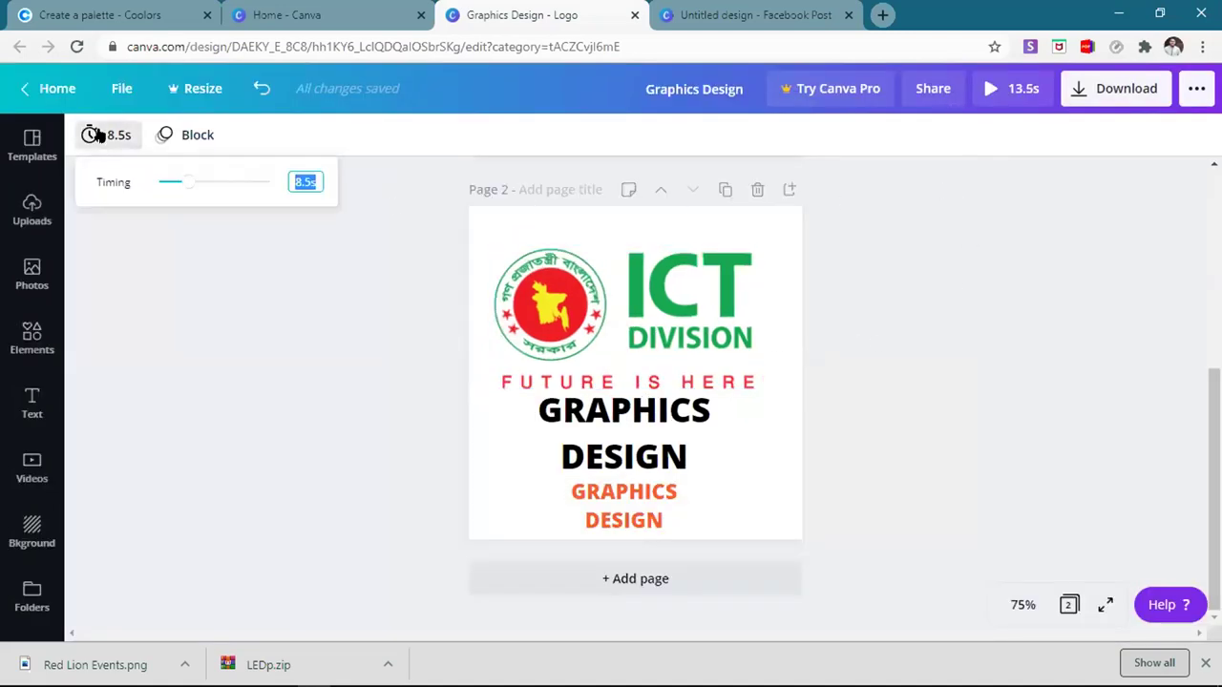
{"action": "left_click", "coordinate": [191, 184]}
{"action": "left_click_drag", "start_coordinate": [185, 185], "coordinate": [169, 182]}
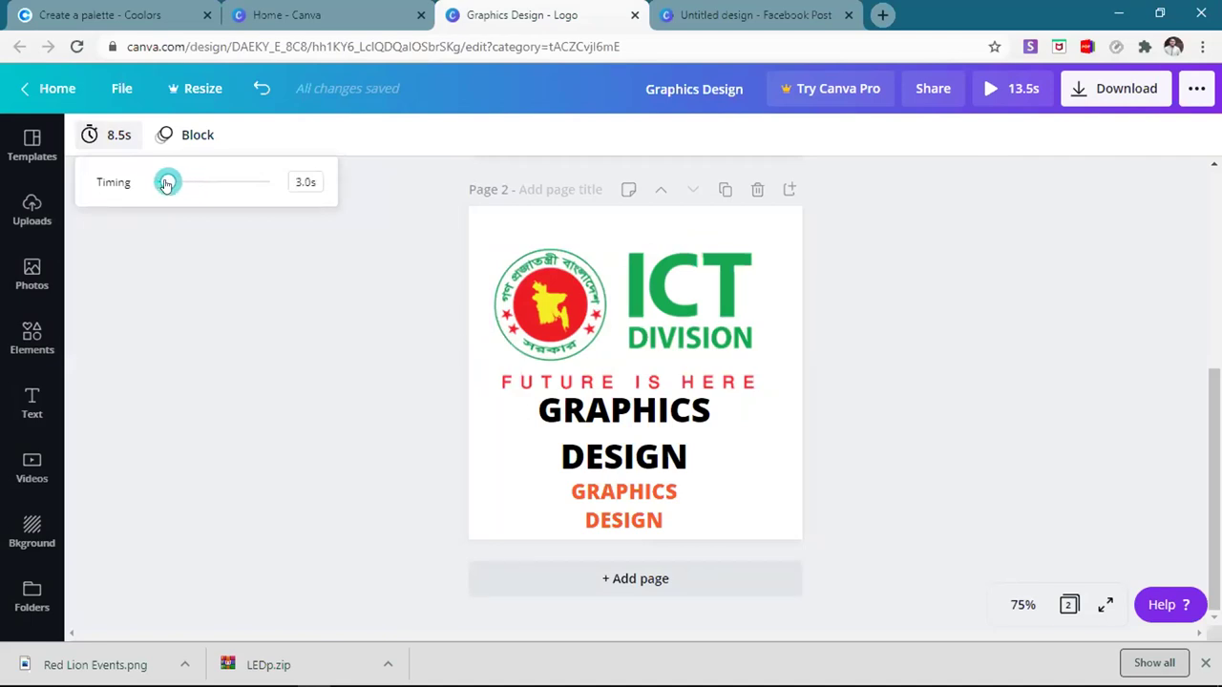
{"action": "left_click", "coordinate": [186, 427]}
{"action": "left_click", "coordinate": [687, 282]}
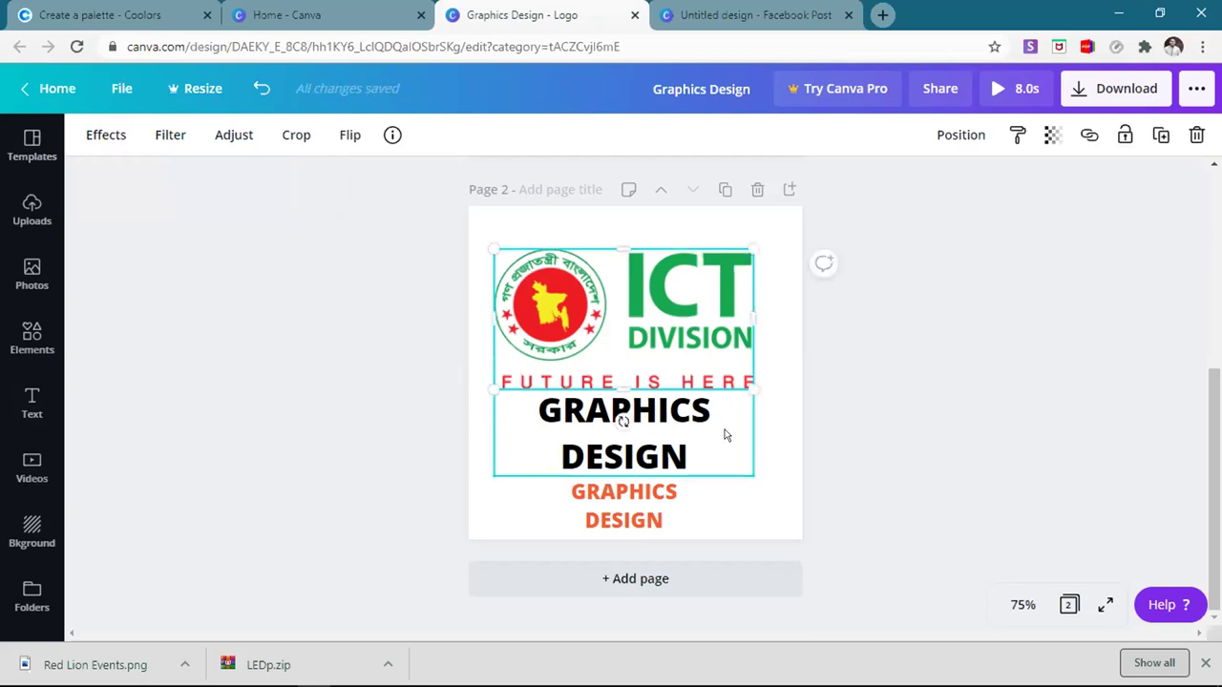
{"action": "left_click", "coordinate": [813, 491]}
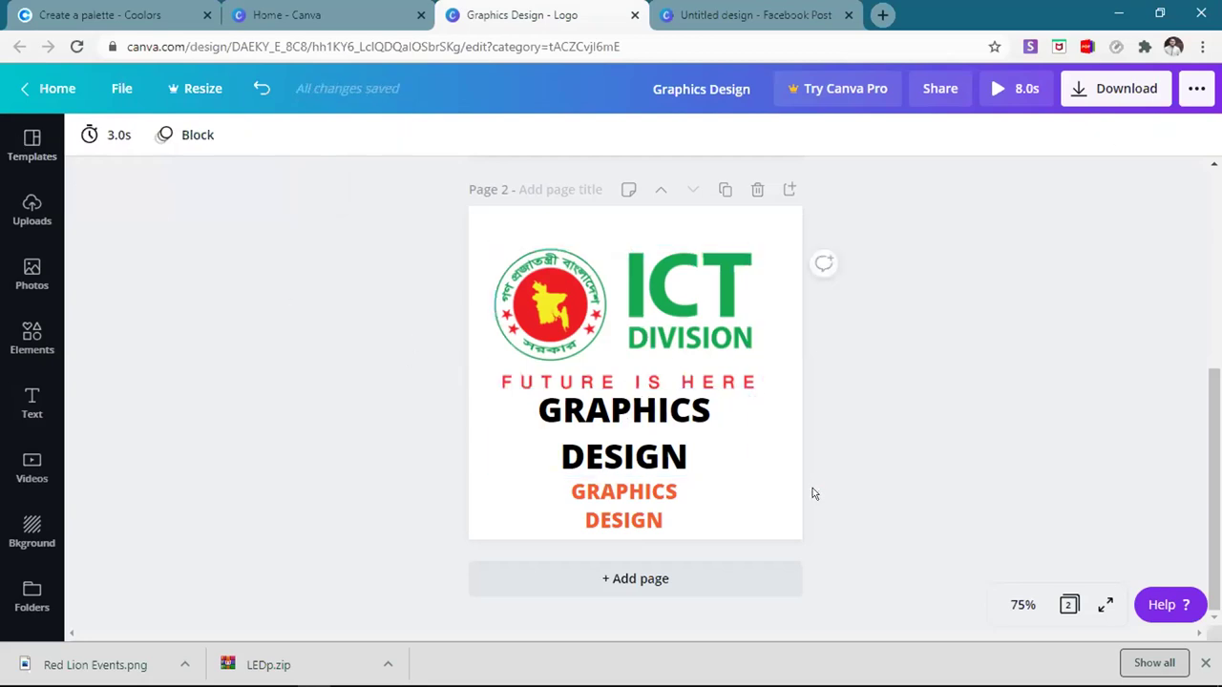
{"action": "left_click", "coordinate": [113, 135]}
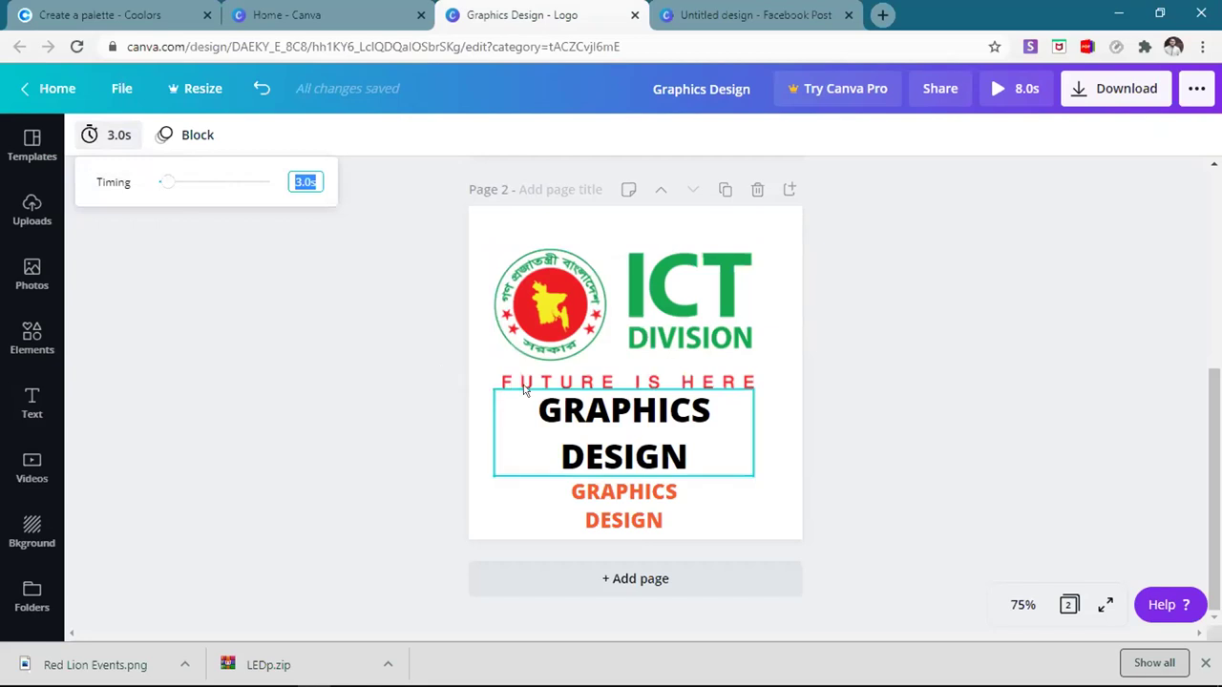
{"action": "left_click_drag", "start_coordinate": [526, 396], "coordinate": [538, 399]}
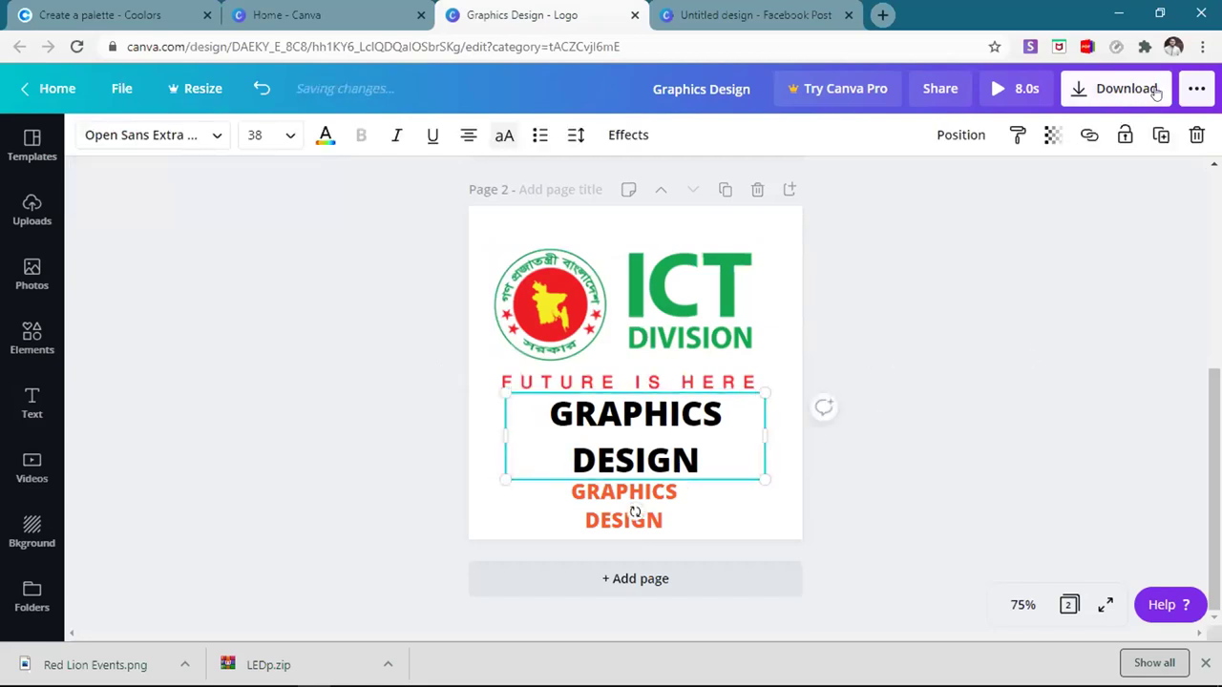
{"action": "left_click", "coordinate": [827, 458]}
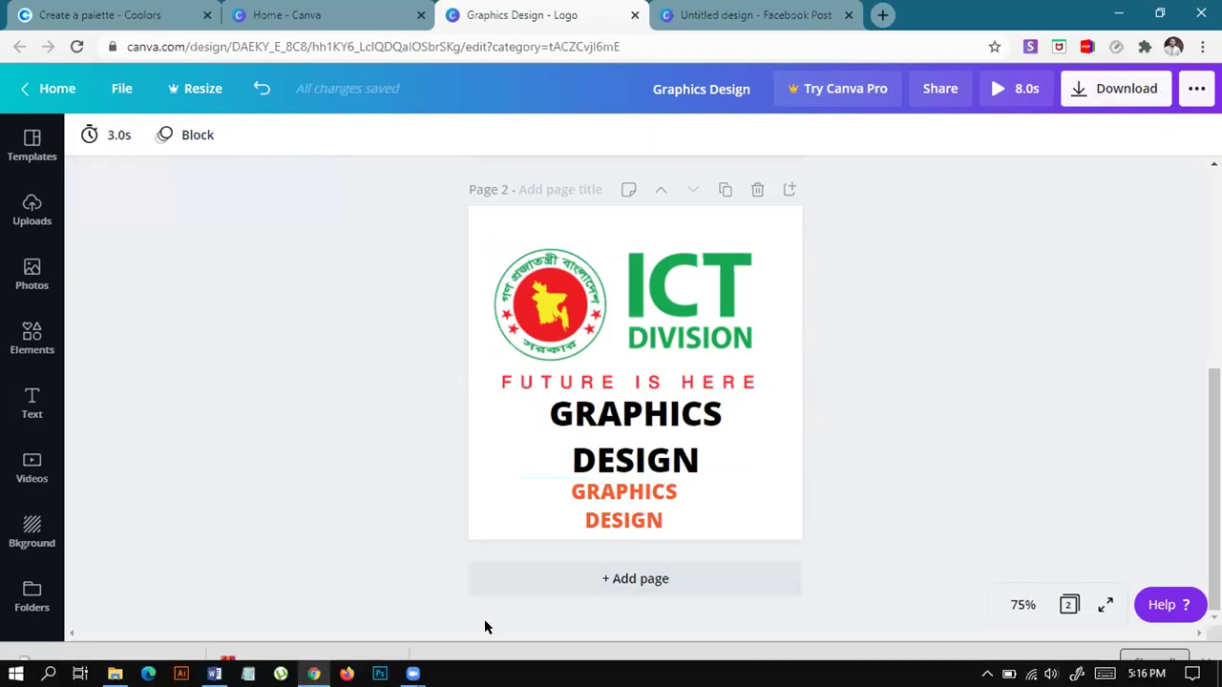
Select every element on page 2 and delete them, leaving the page empty.
{"action": "mouse_move", "coordinate": [313, 673]}
{"action": "left_click_drag", "start_coordinate": [765, 312], "coordinate": [469, 519]}
{"action": "key", "text": "Delete"}
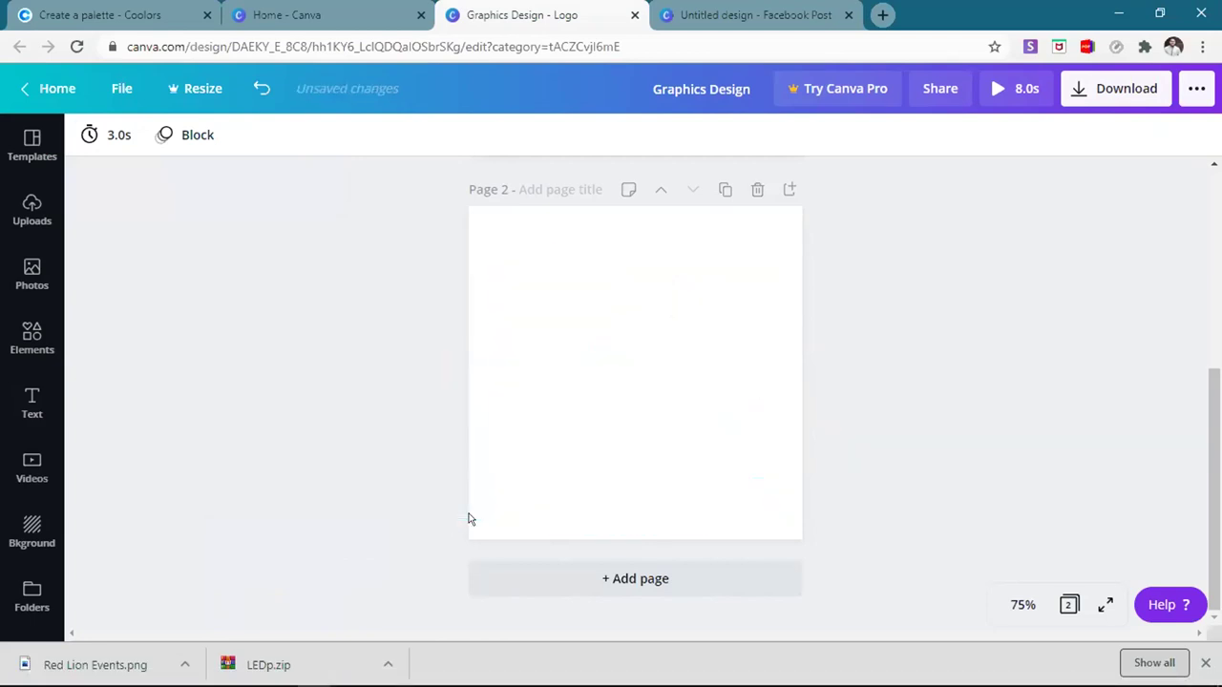
Open the Videos library and browse its stock clip categories.
{"action": "left_click", "coordinate": [34, 471]}
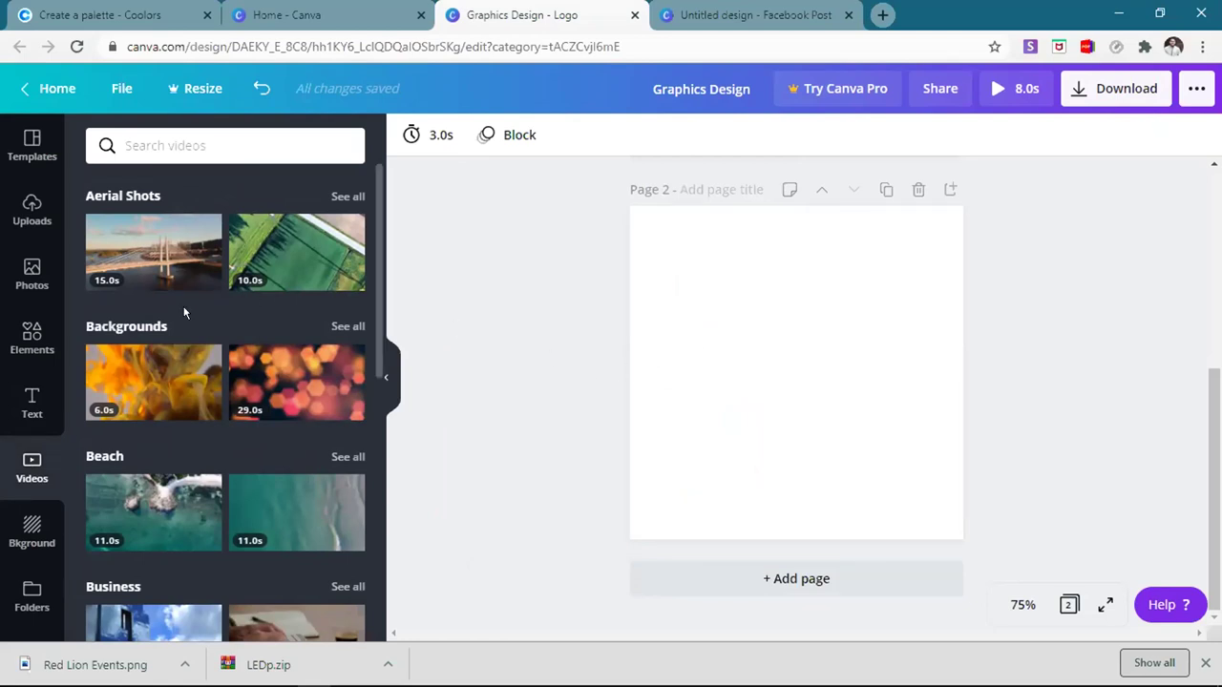
{"action": "scroll", "coordinate": [182, 353], "scroll_direction": "down", "scroll_amount": 5}
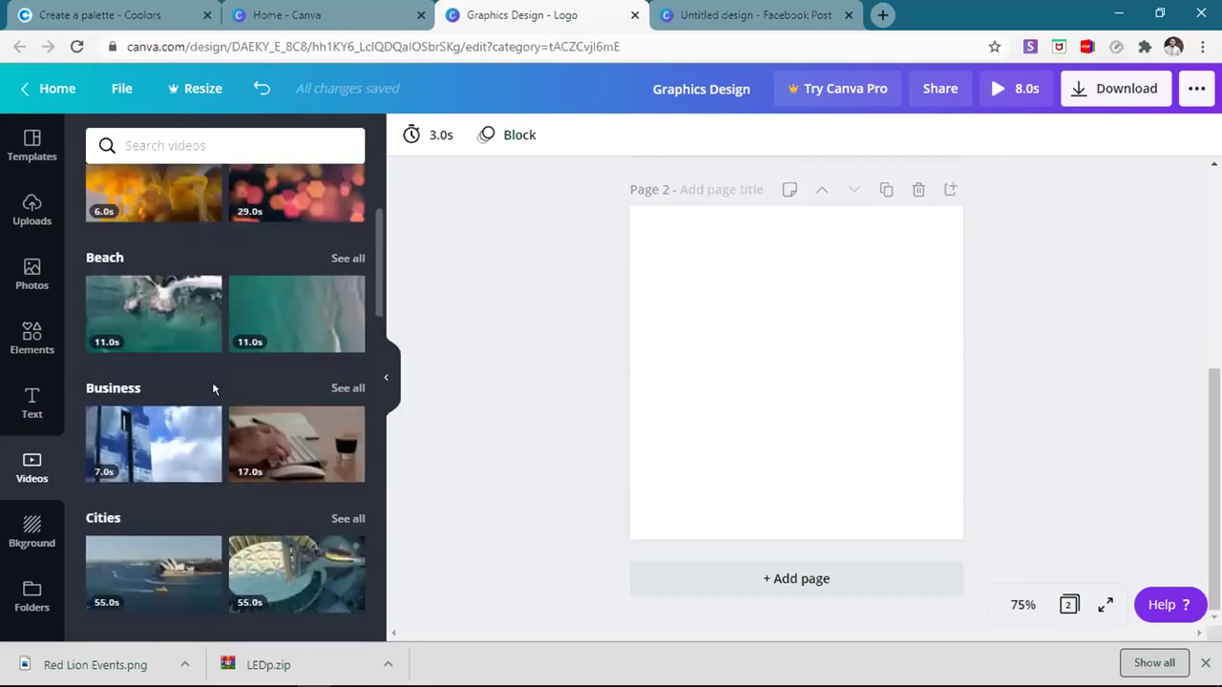
{"action": "scroll", "coordinate": [212, 382], "scroll_direction": "up", "scroll_amount": 5}
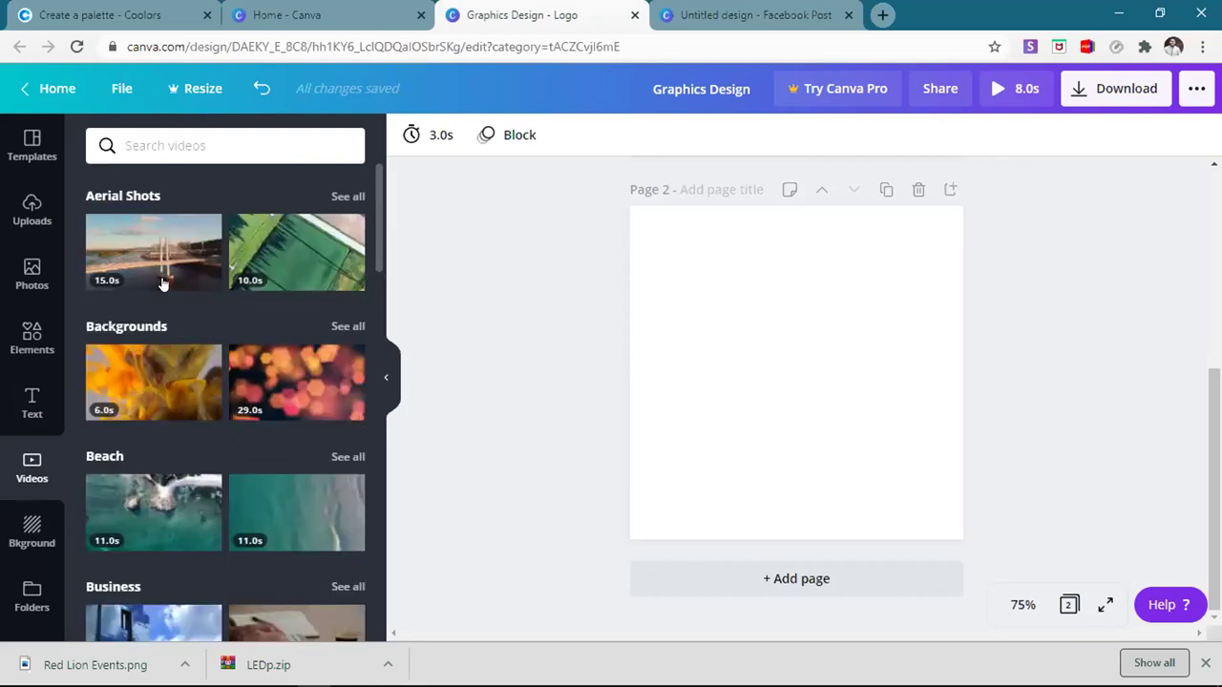
Add the 15.0s aerial bridge clip to page 2 and stretch it to the full page width.
{"action": "left_click", "coordinate": [292, 241]}
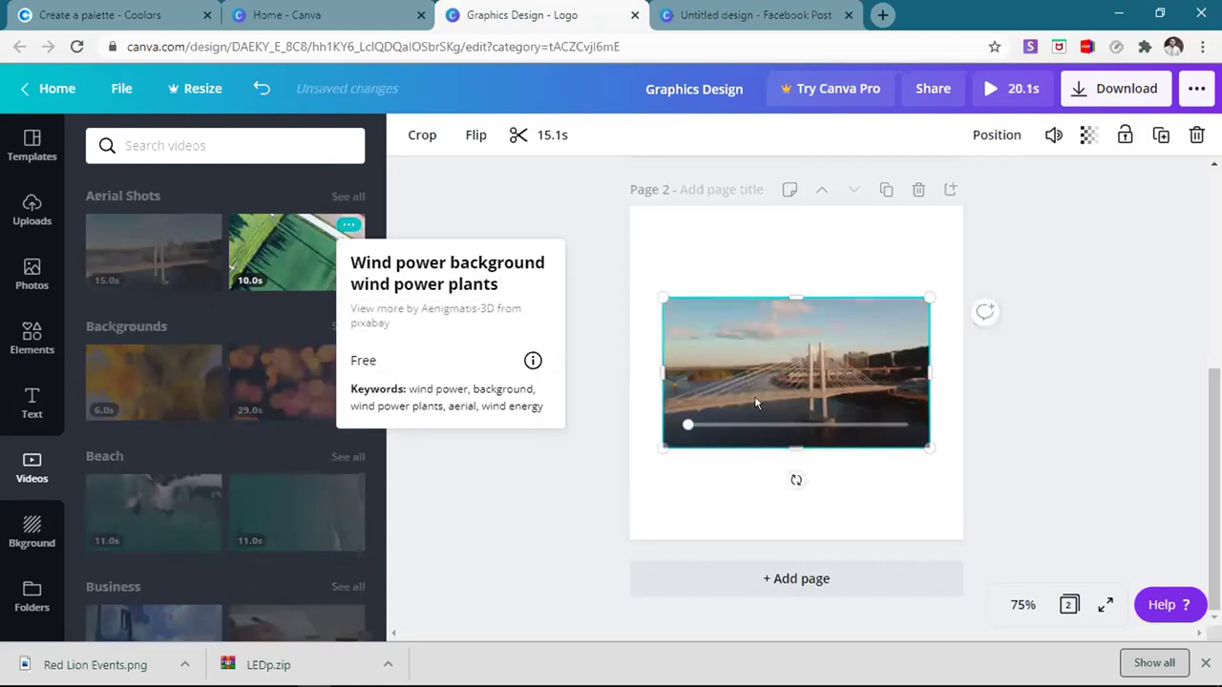
{"action": "left_click", "coordinate": [796, 374]}
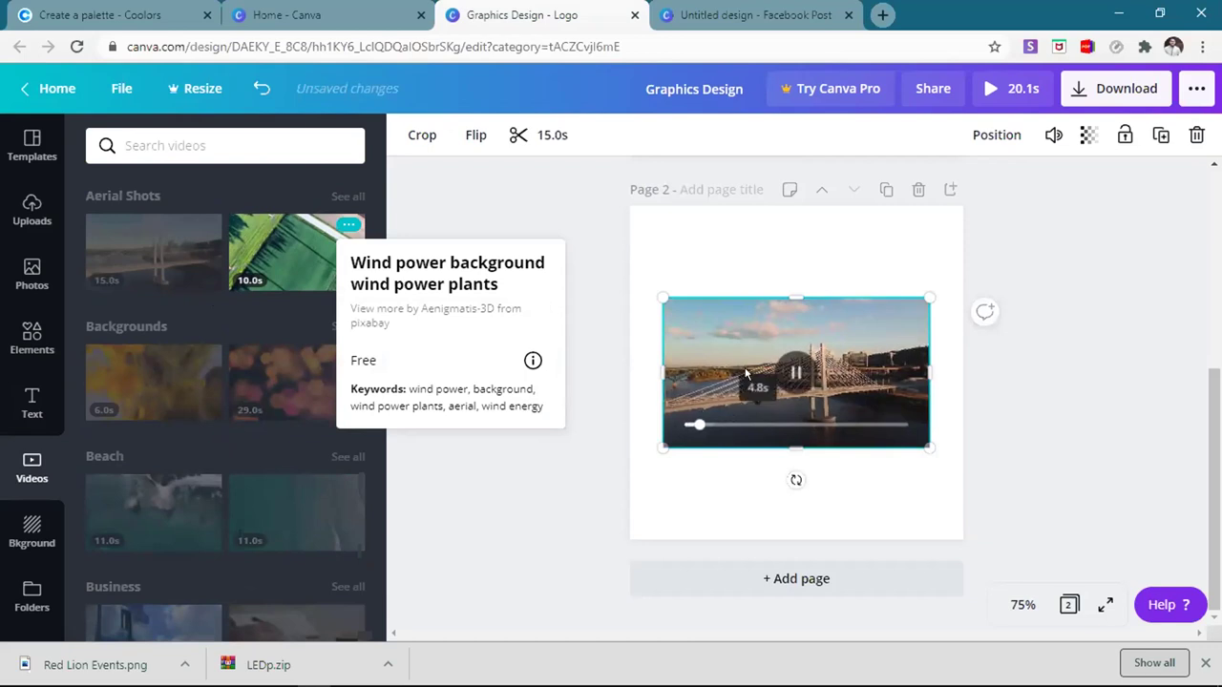
{"action": "left_click_drag", "start_coordinate": [656, 297], "coordinate": [628, 278]}
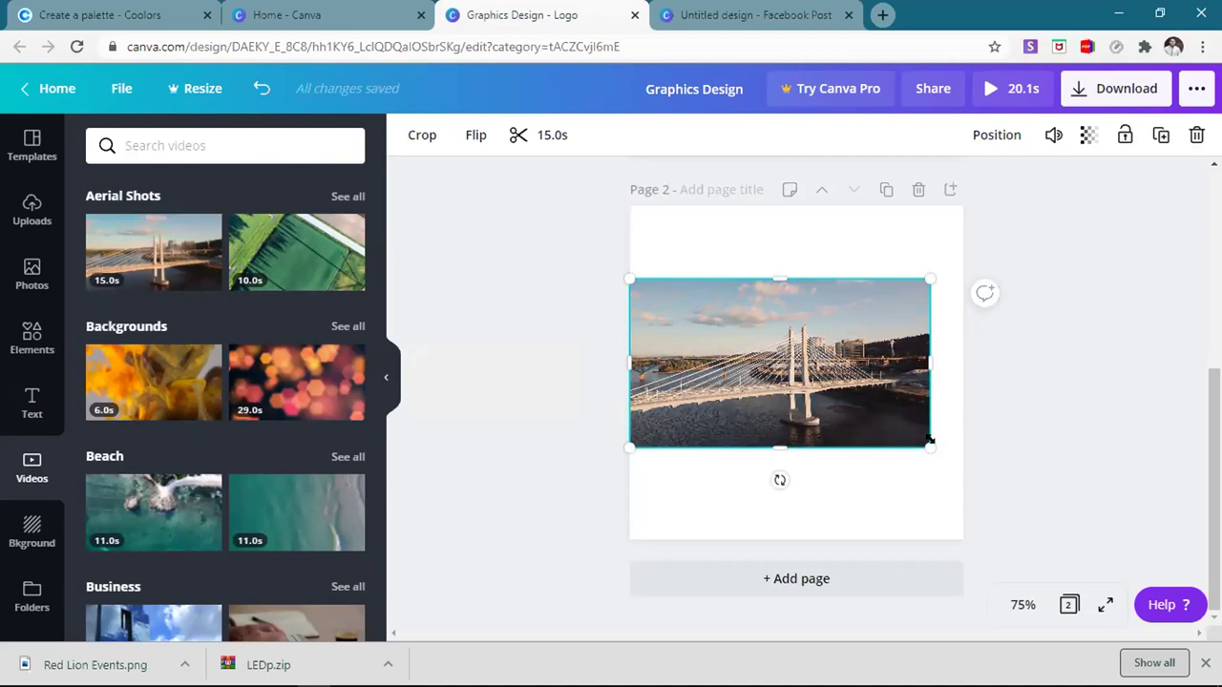
{"action": "left_click_drag", "start_coordinate": [942, 445], "coordinate": [968, 465]}
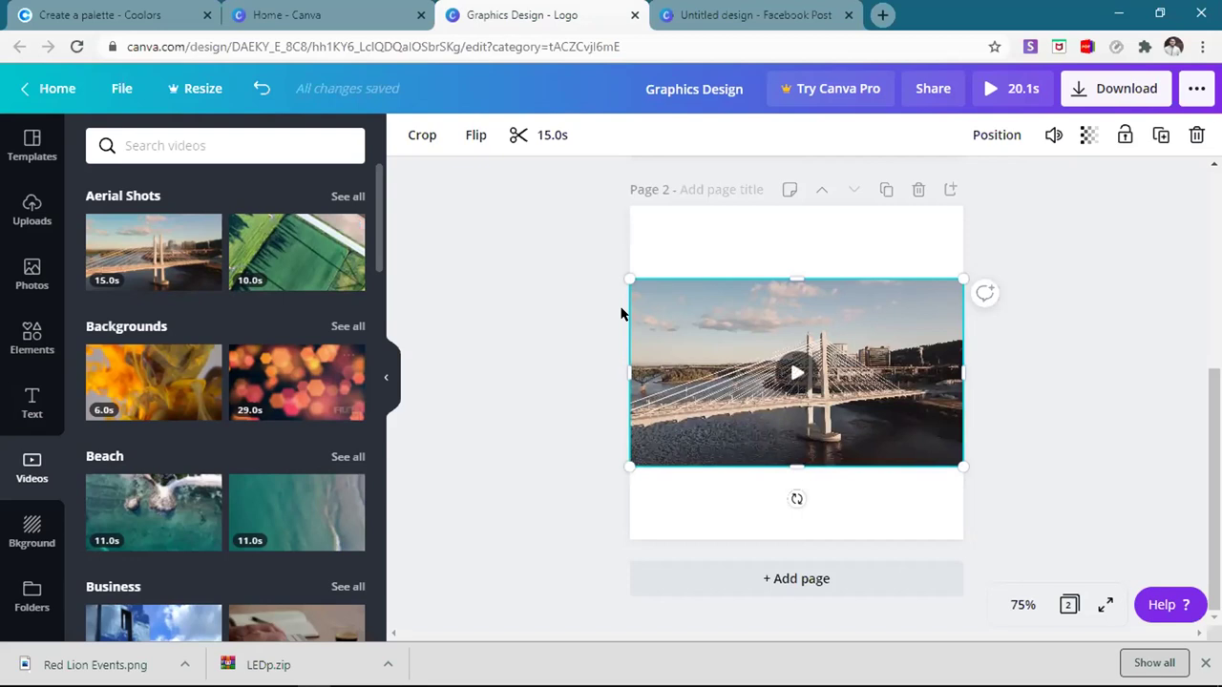
{"action": "left_click", "coordinate": [620, 313]}
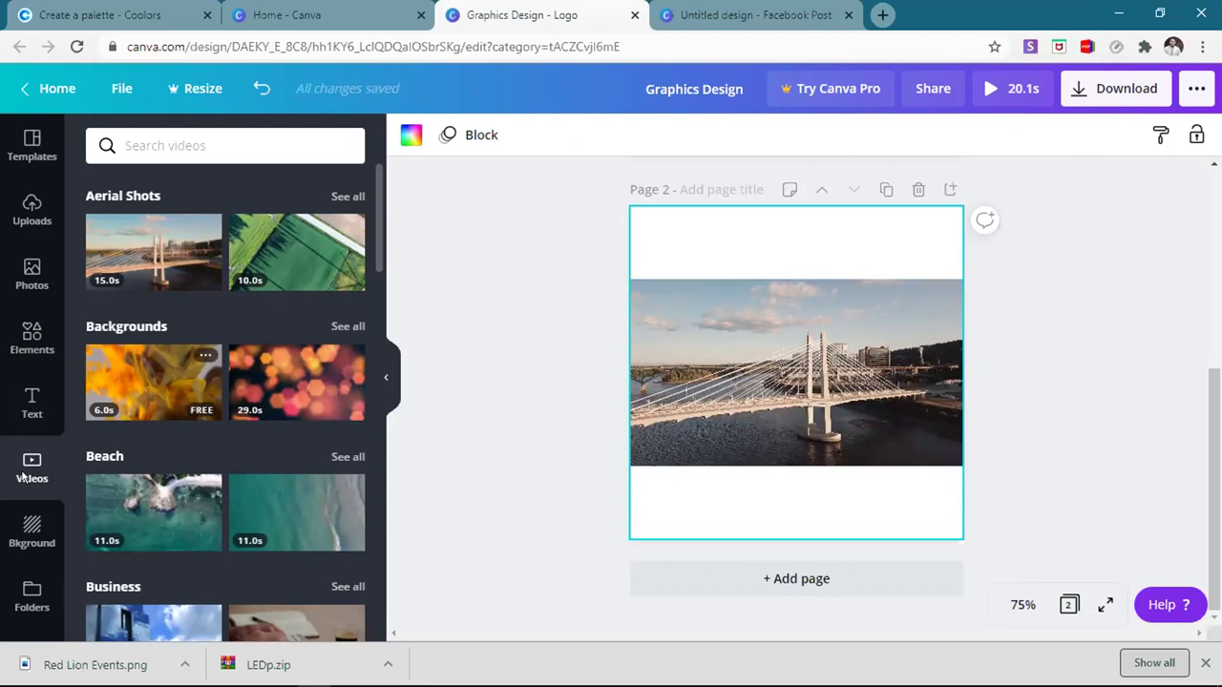
{"action": "left_click", "coordinate": [44, 386]}
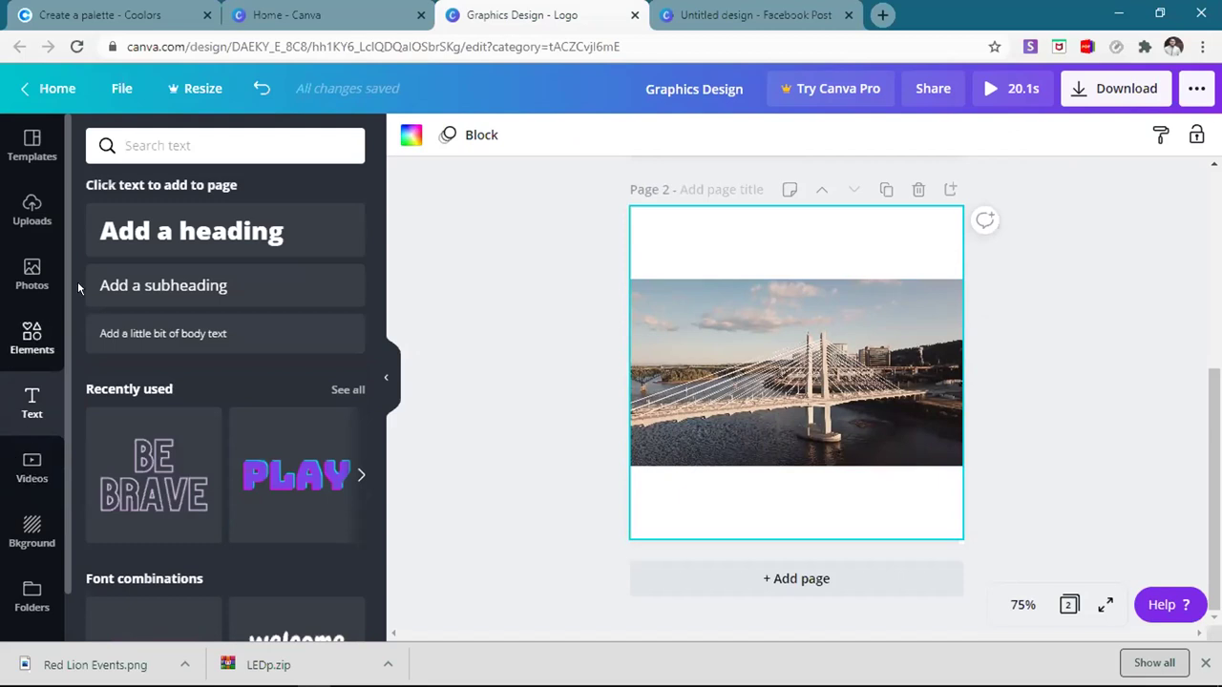
Browse the Templates panel in the sidebar.
{"action": "scroll", "coordinate": [28, 315], "scroll_direction": "down", "scroll_amount": 1}
{"action": "scroll", "coordinate": [8, 420], "scroll_direction": "up", "scroll_amount": 1}
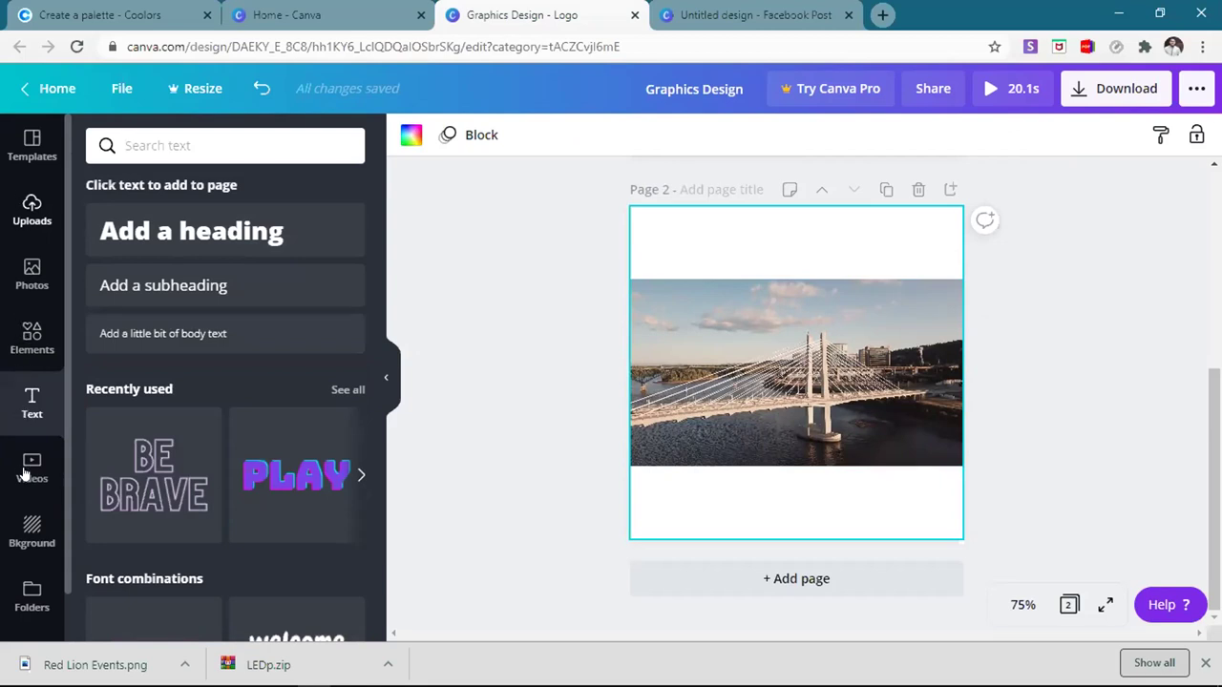
{"action": "left_click", "coordinate": [31, 145]}
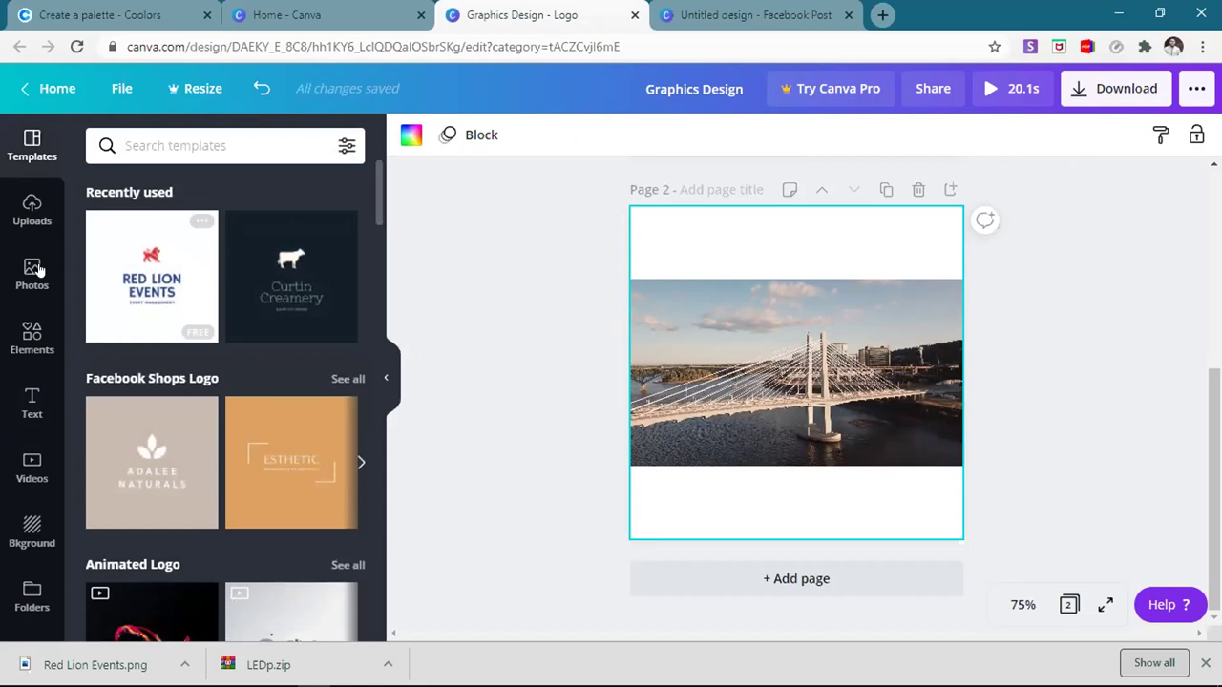
{"action": "scroll", "coordinate": [29, 401], "scroll_direction": "down", "scroll_amount": 1}
{"action": "scroll", "coordinate": [28, 420], "scroll_direction": "down", "scroll_amount": 1}
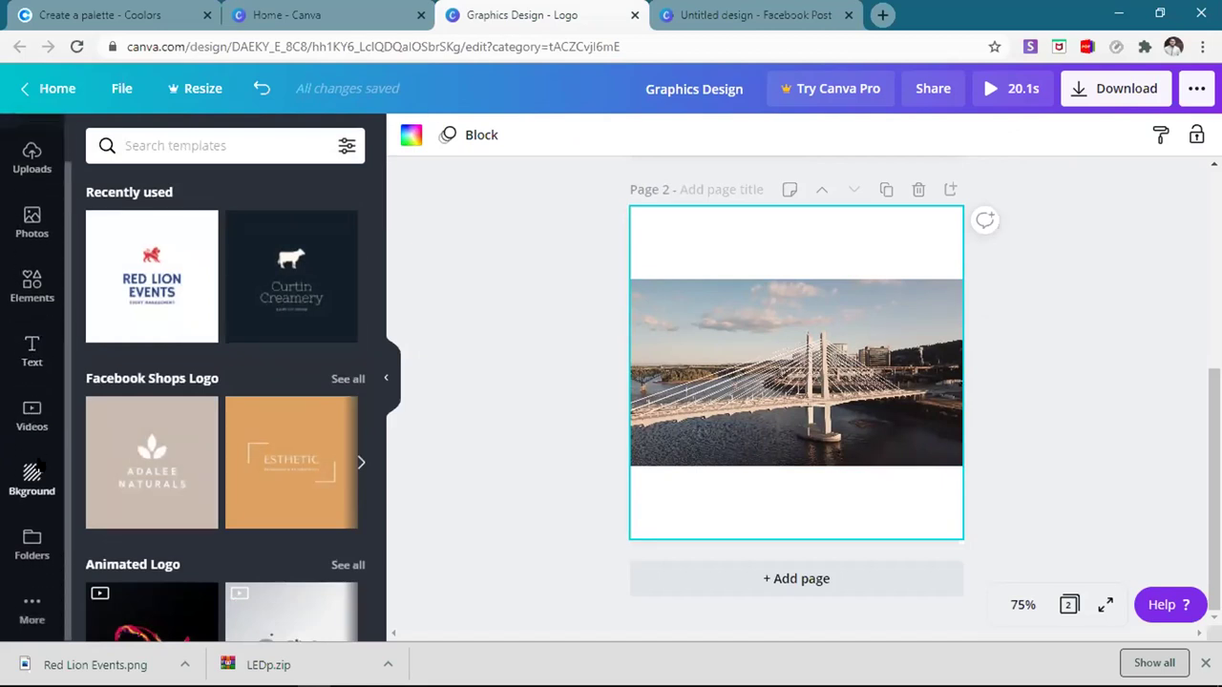
Open the Music library and preview Happy Whistling Ukulele, then Video Game Blockbuster.
{"action": "left_click", "coordinate": [32, 610]}
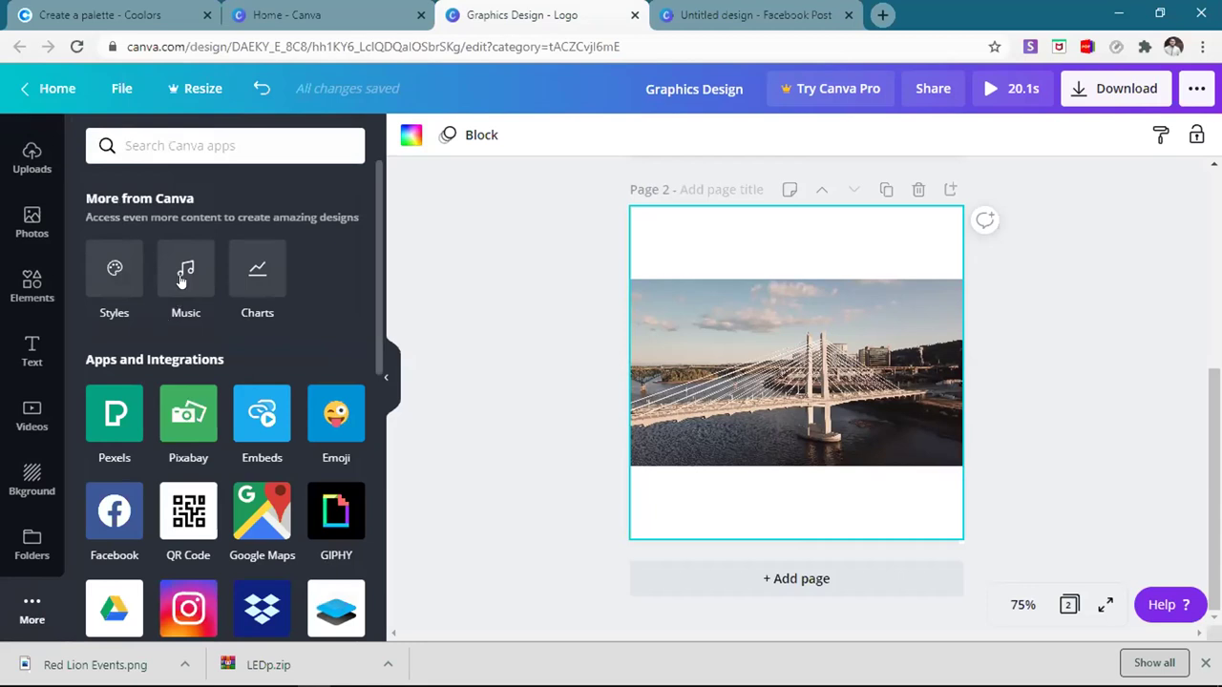
{"action": "left_click", "coordinate": [183, 280]}
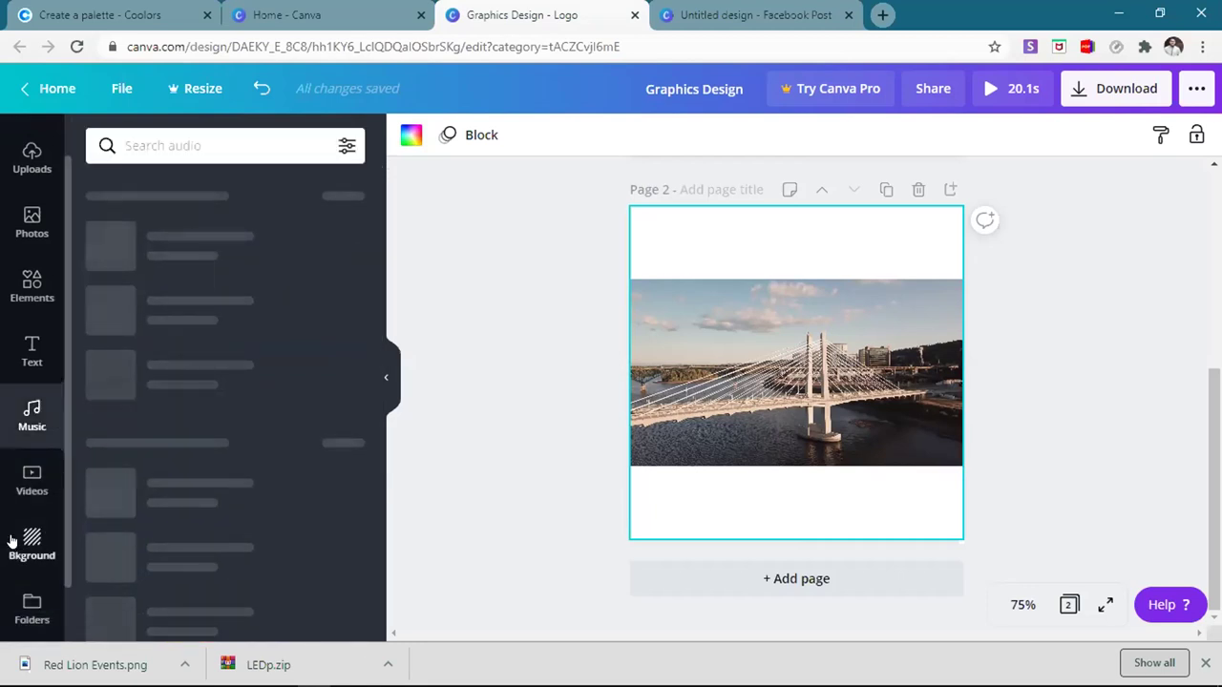
{"action": "scroll", "coordinate": [13, 545], "scroll_direction": "down", "scroll_amount": 1}
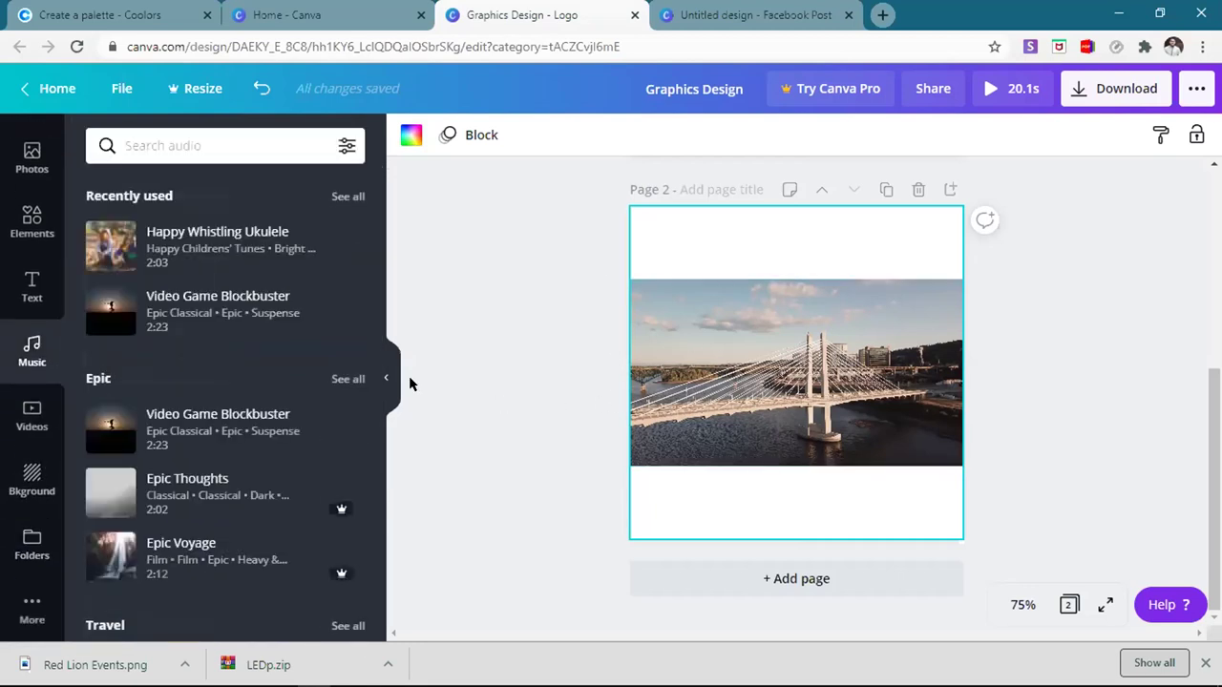
{"action": "left_click", "coordinate": [105, 246]}
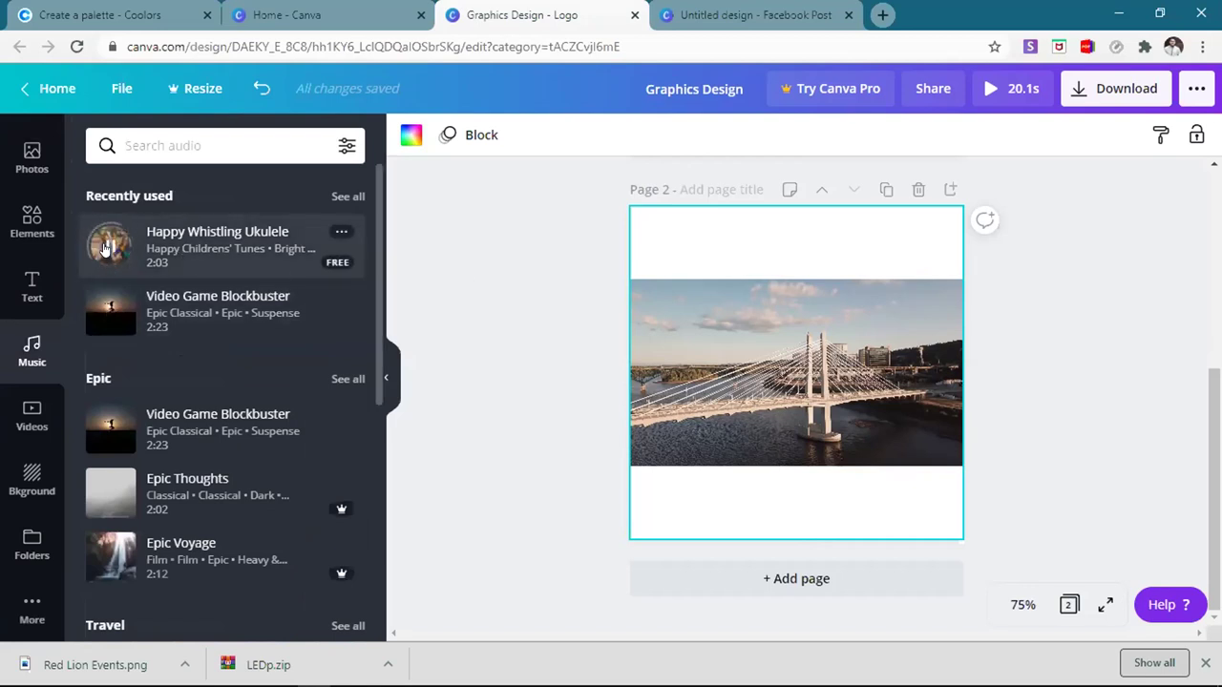
{"action": "left_click", "coordinate": [111, 313]}
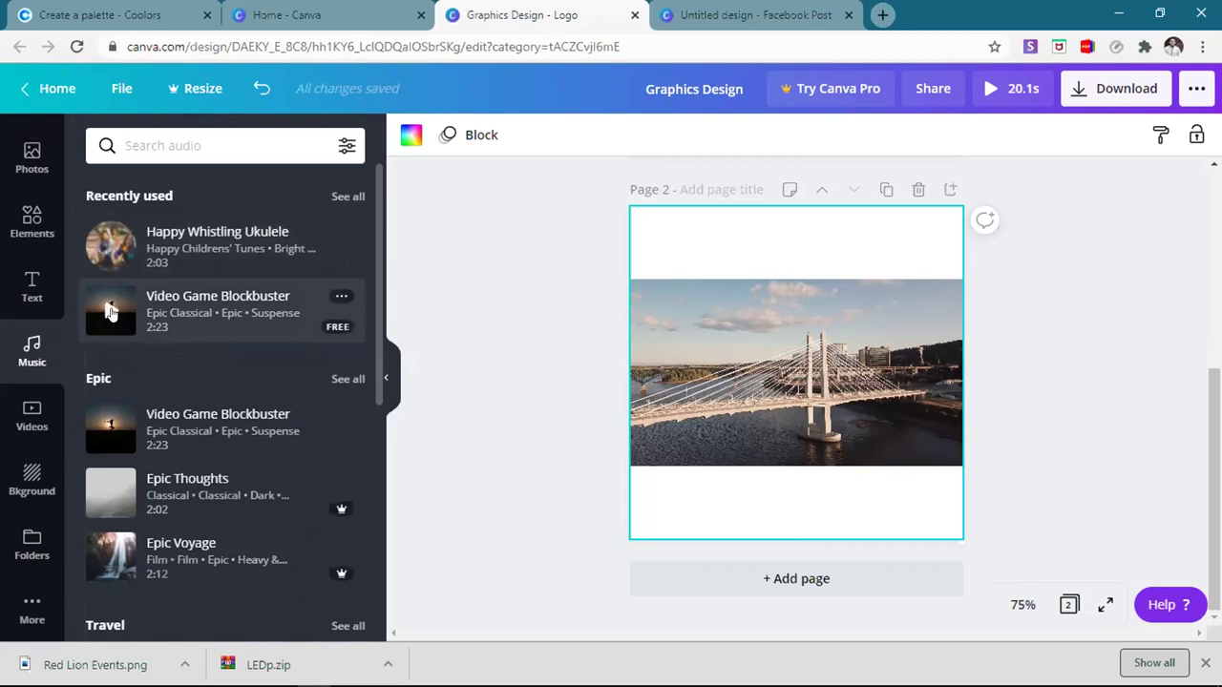
{"action": "left_click", "coordinate": [111, 313]}
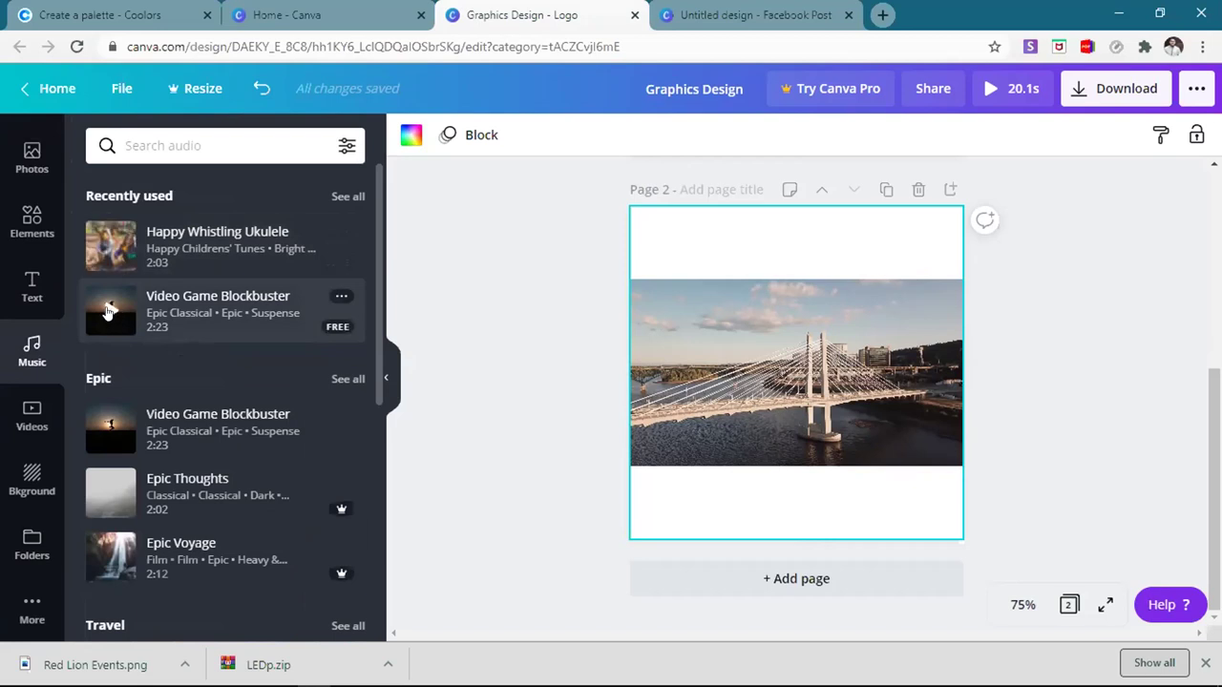
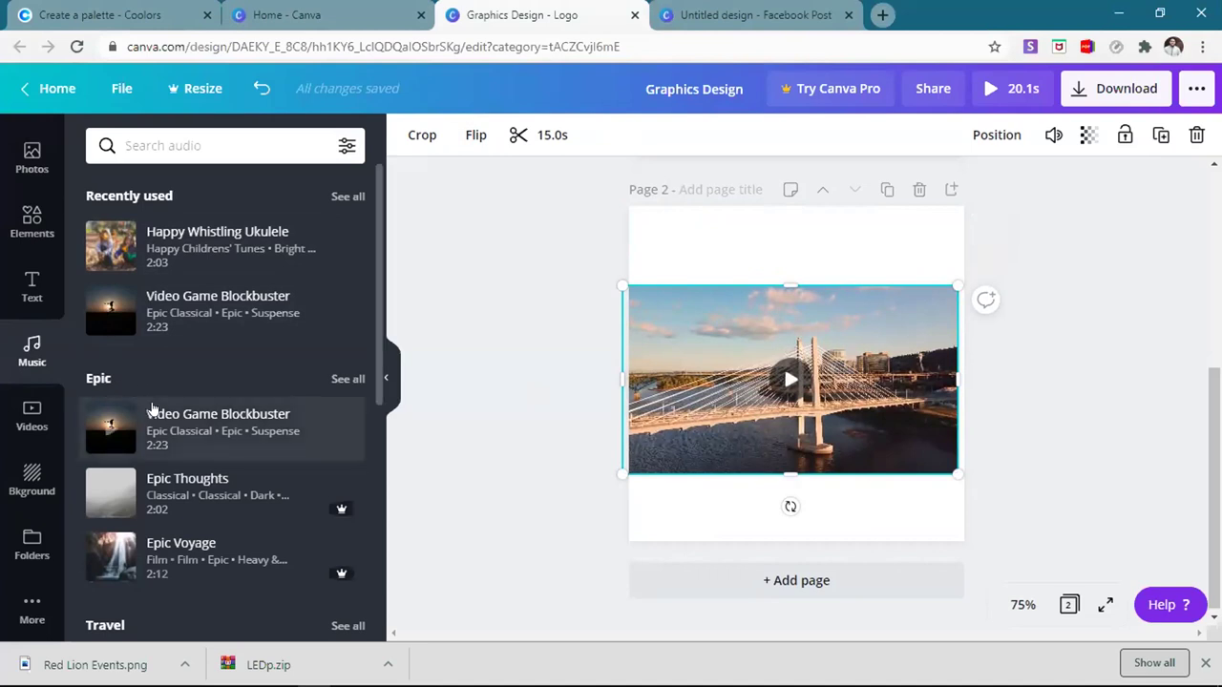
{"action": "scroll", "coordinate": [219, 408], "scroll_direction": "down", "scroll_amount": 2}
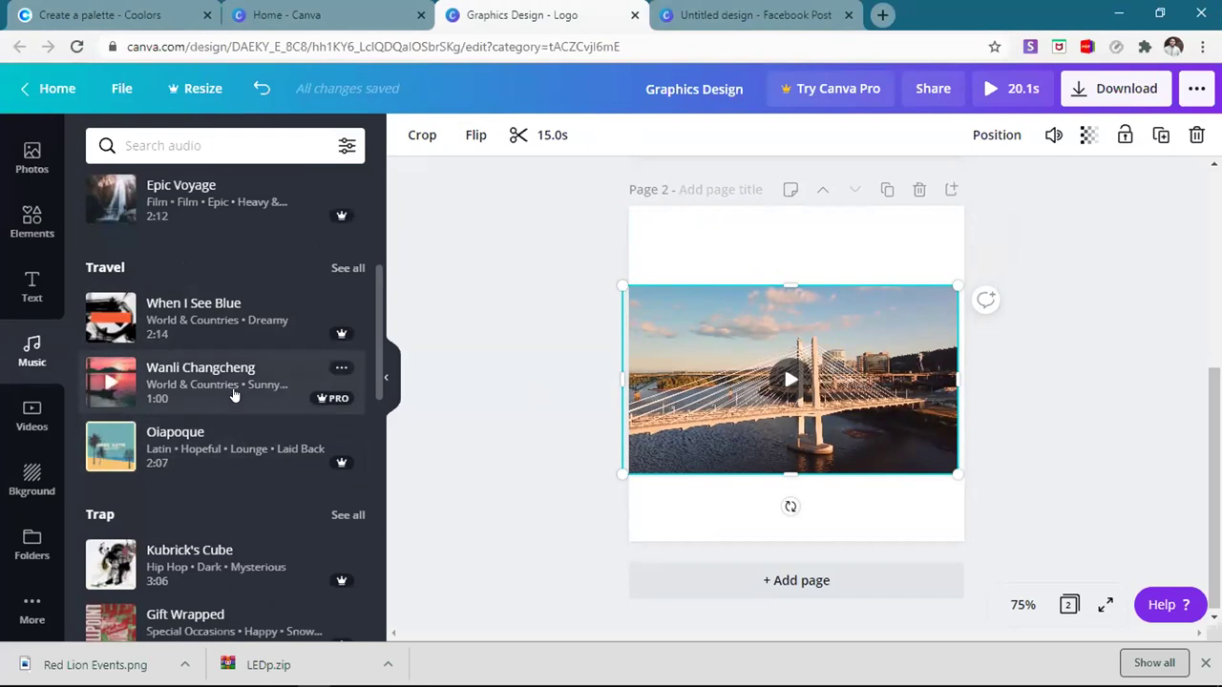
Add Oiapoque, then replace it with the Wanli Changcheng background track and preview it.
{"action": "left_click", "coordinate": [194, 453]}
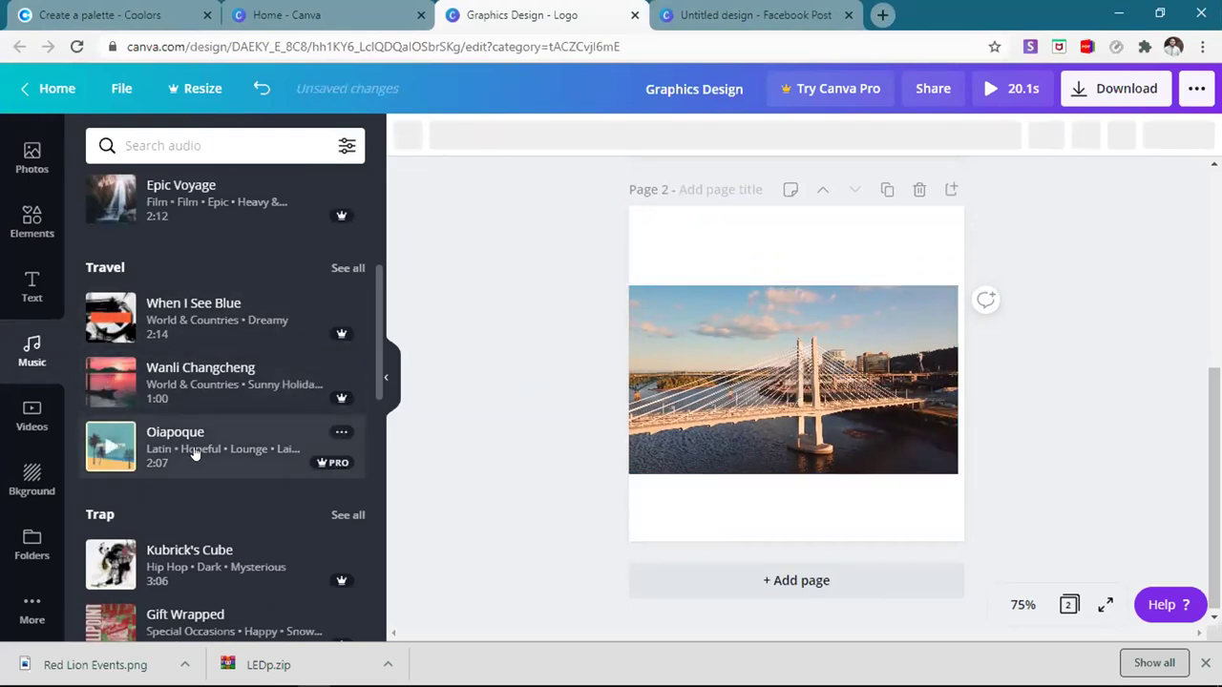
{"action": "left_click", "coordinate": [207, 385]}
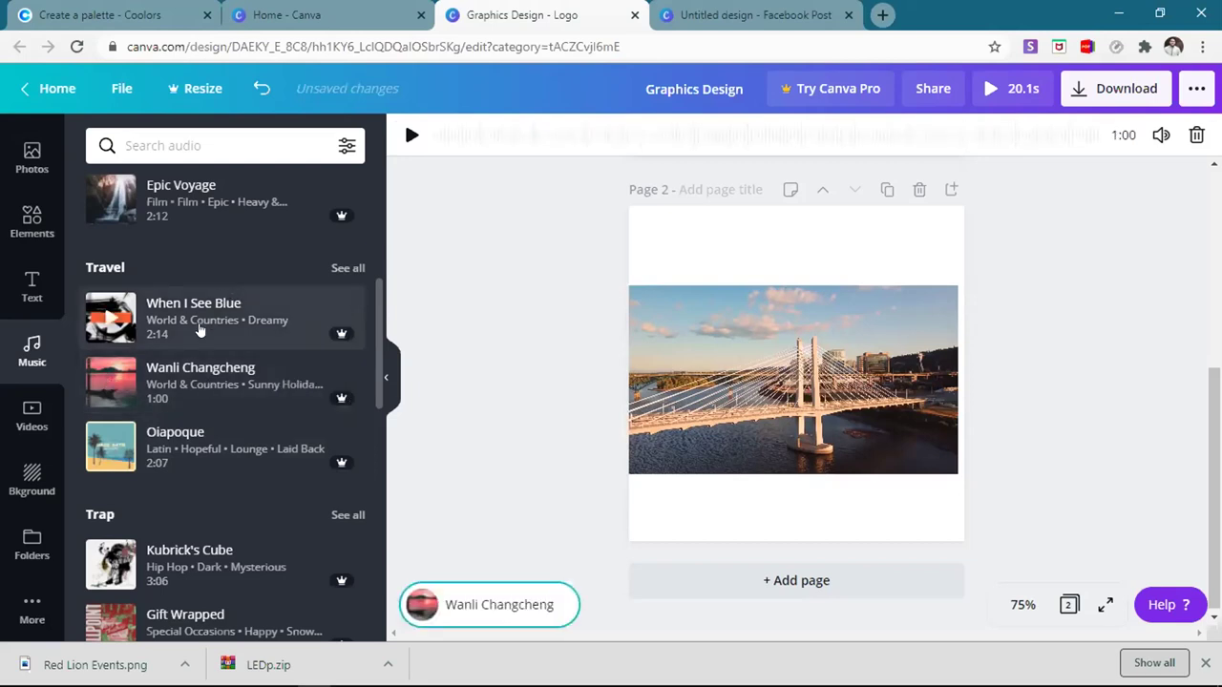
{"action": "scroll", "coordinate": [207, 515], "scroll_direction": "down", "scroll_amount": 4}
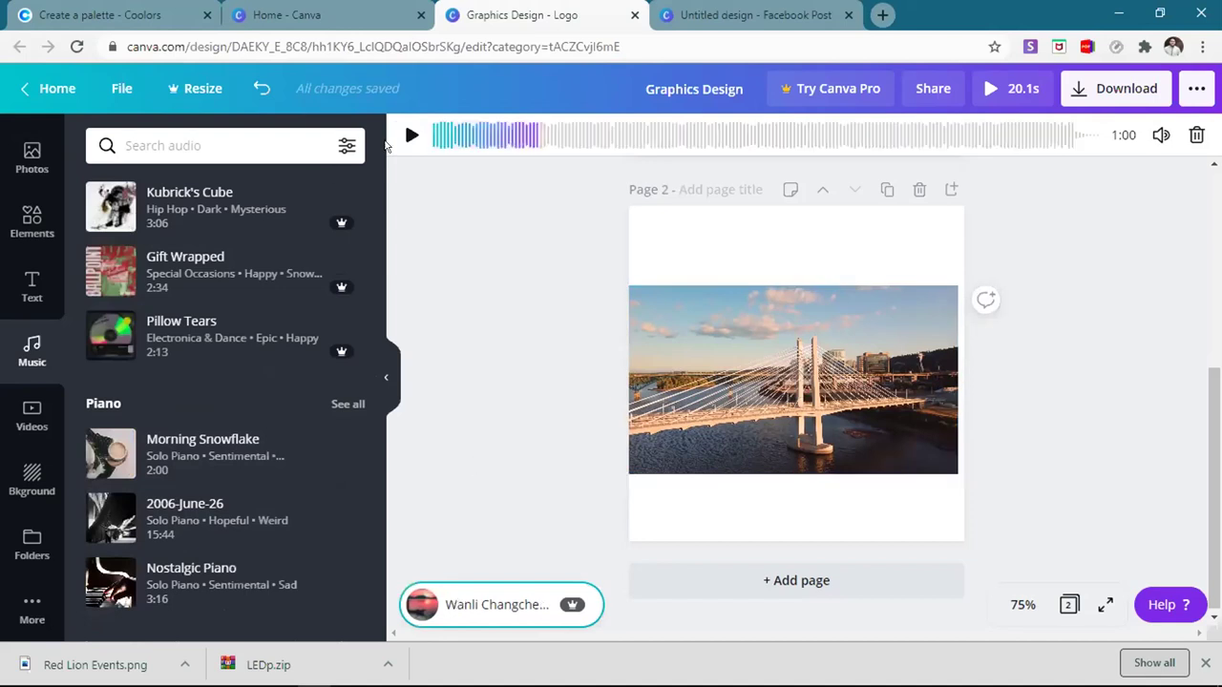
{"action": "left_click", "coordinate": [408, 134]}
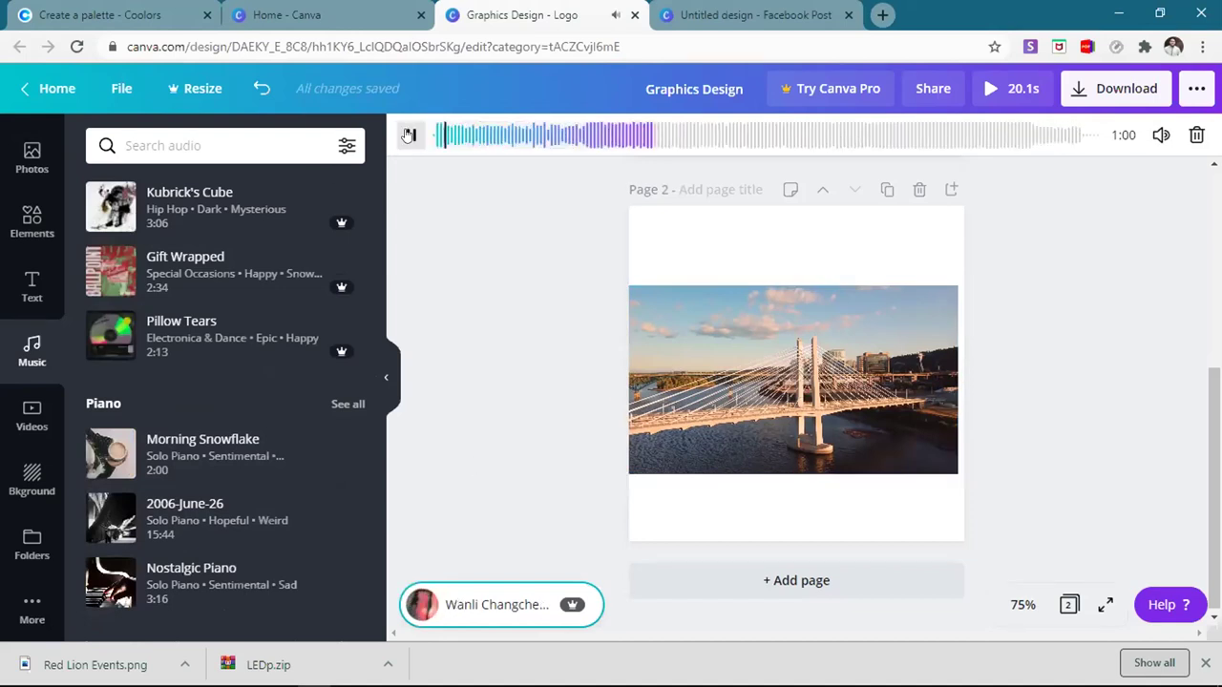
{"action": "key", "text": "XF86AudioLowerVolume"}
{"action": "key", "text": "XF86AudioLowerVolume"}
{"action": "key", "text": "XF86AudioLowerVolume"}
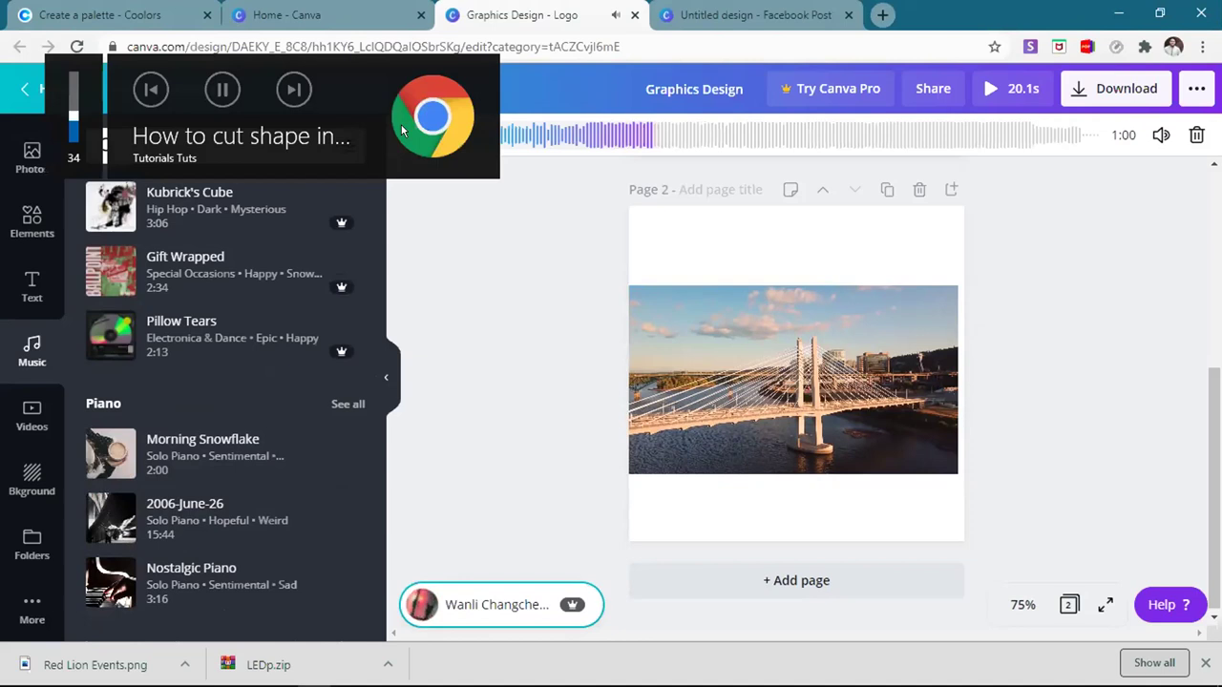
{"action": "key", "text": "XF86AudioRaiseVolume"}
{"action": "key", "text": "XF86AudioRaiseVolume"}
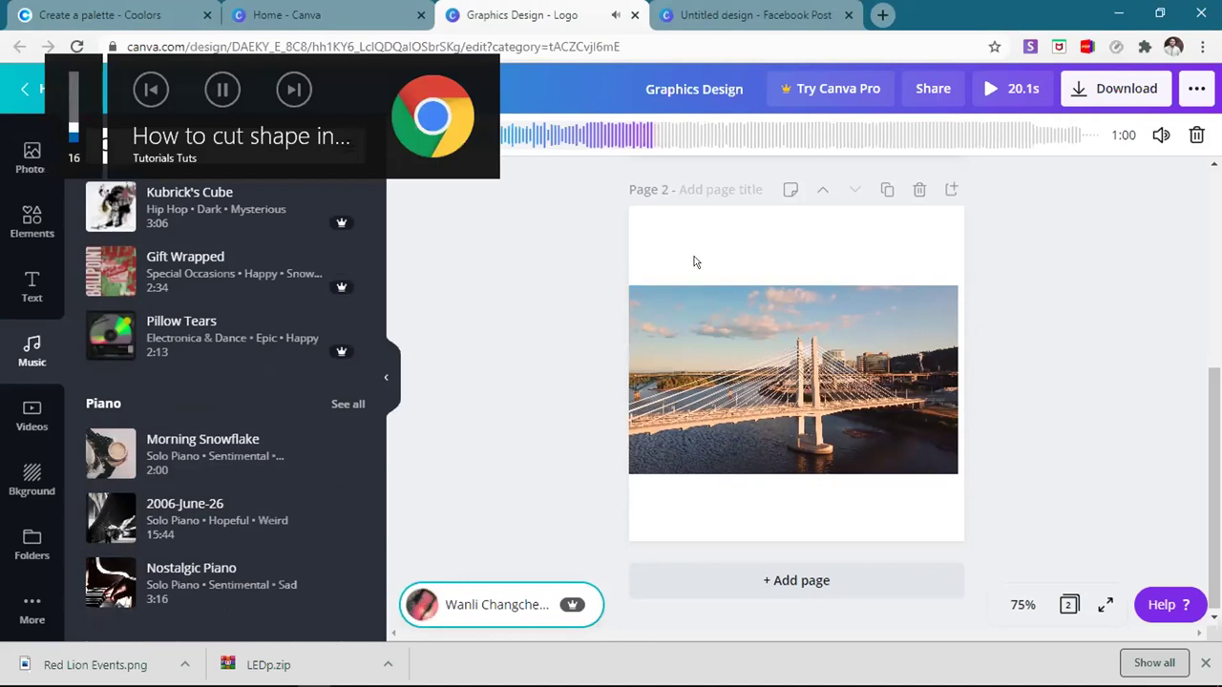
Play the bridge video and the music, then delete the bridge video from page 2.
{"action": "left_click", "coordinate": [697, 262]}
{"action": "left_click", "coordinate": [783, 370]}
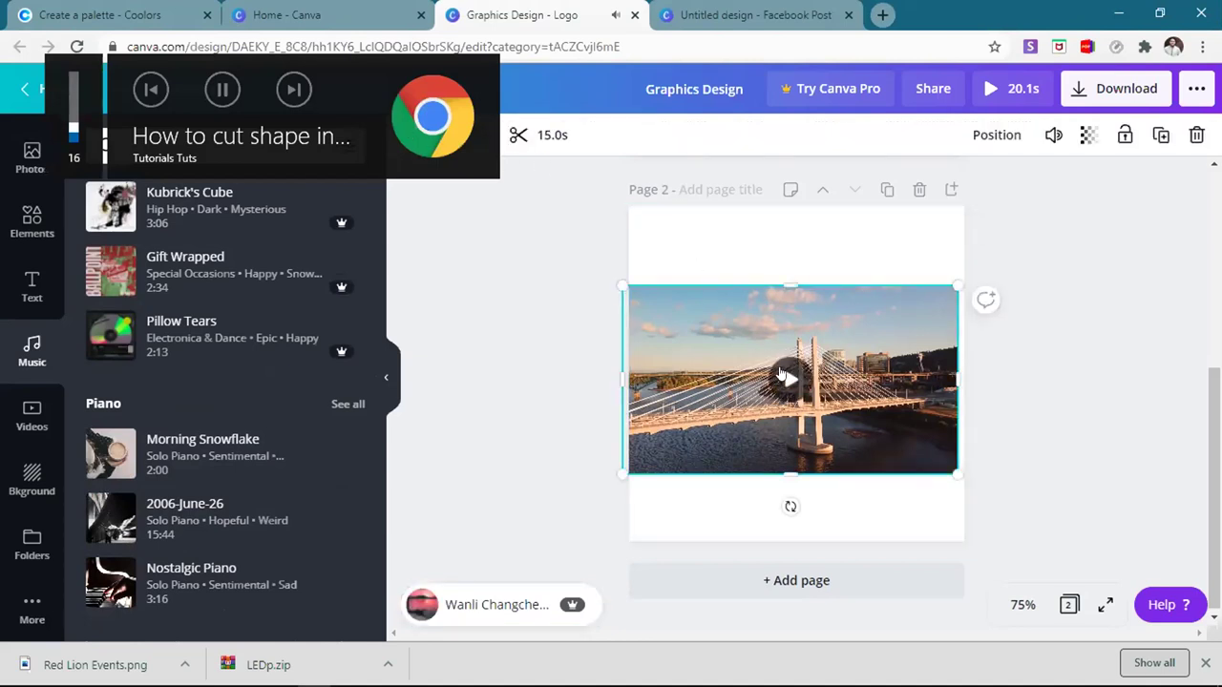
{"action": "left_click", "coordinate": [790, 379]}
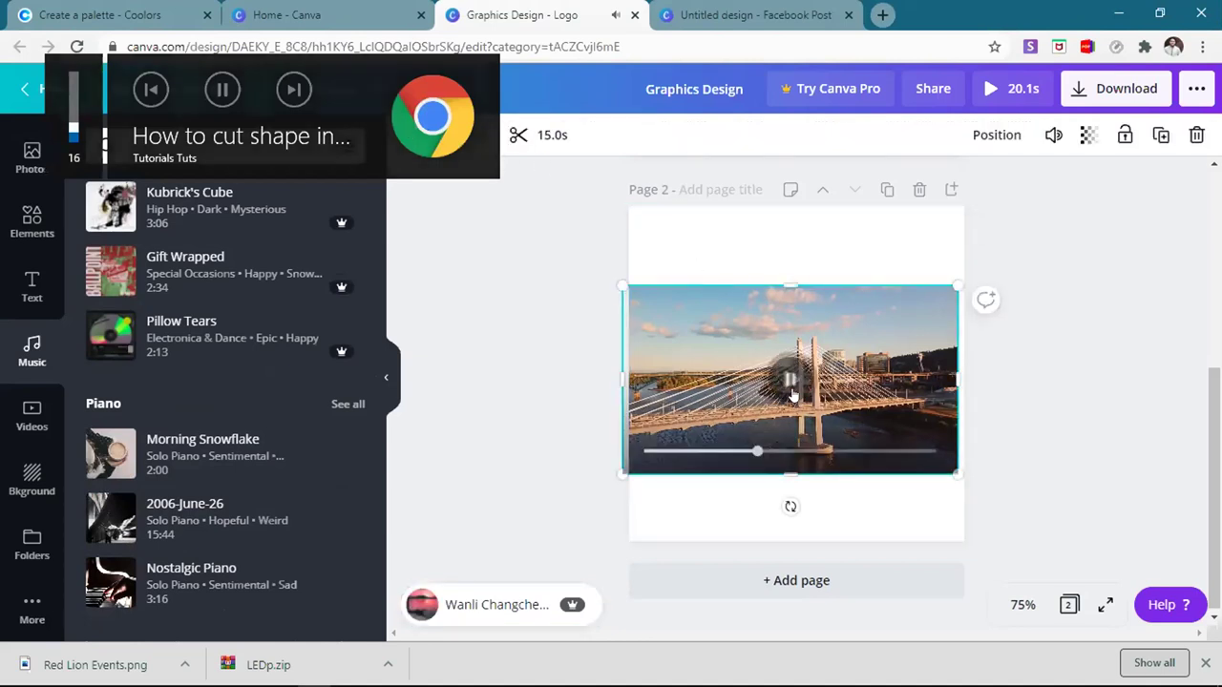
{"action": "left_click", "coordinate": [425, 608]}
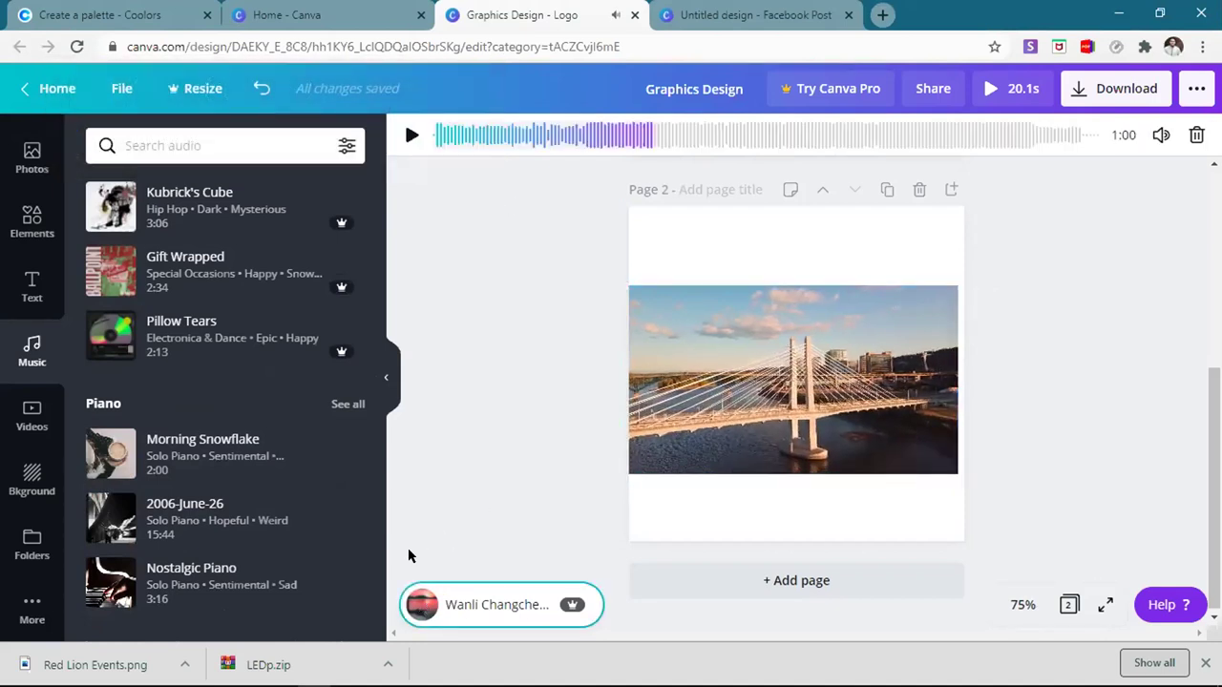
{"action": "left_click", "coordinate": [407, 136]}
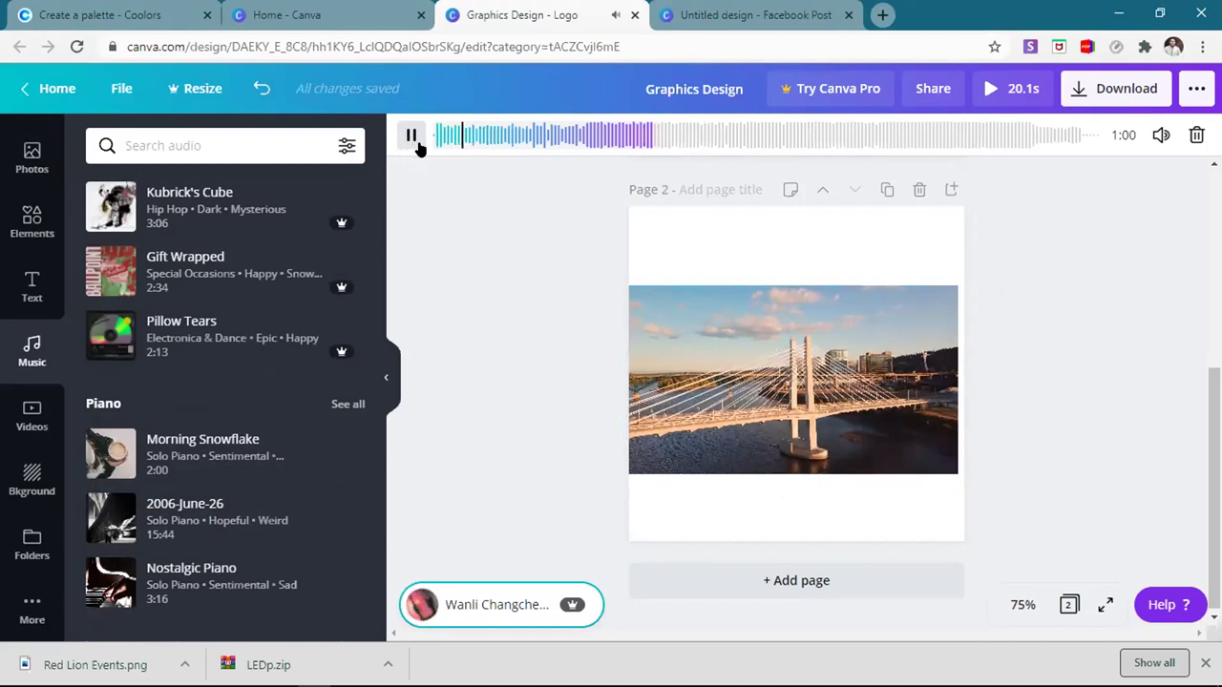
{"action": "key", "text": "XF86AudioLowerVolume"}
{"action": "key", "text": "XF86AudioLowerVolume"}
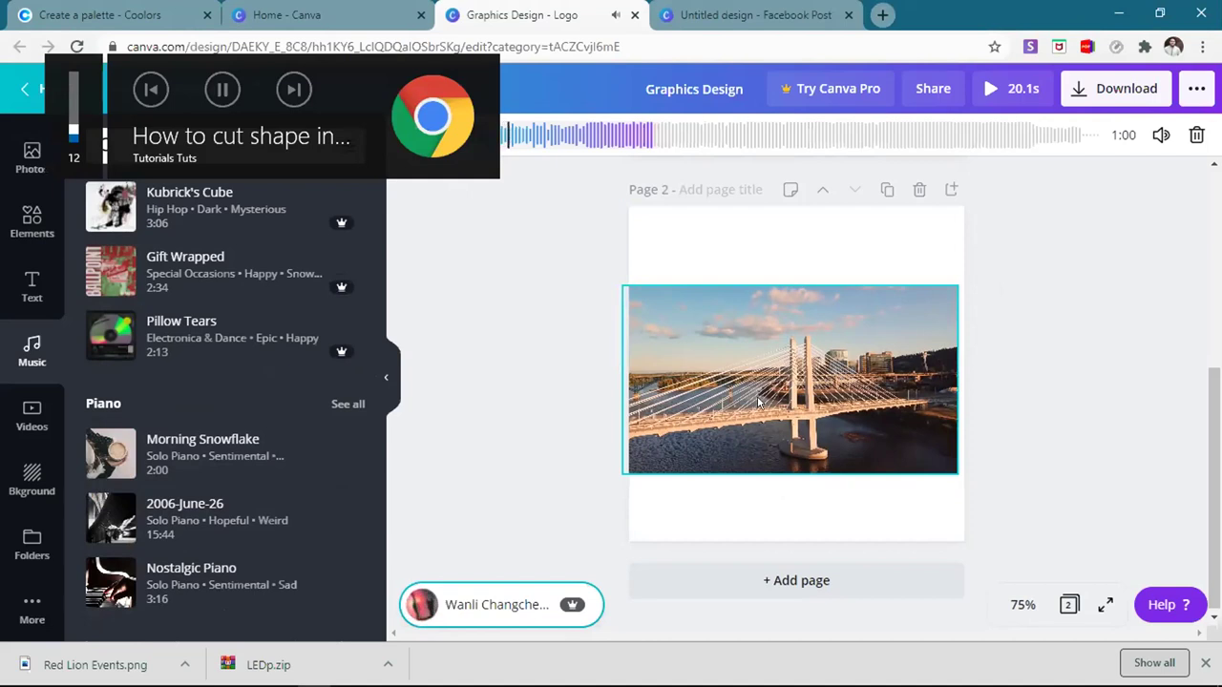
{"action": "left_click", "coordinate": [852, 413]}
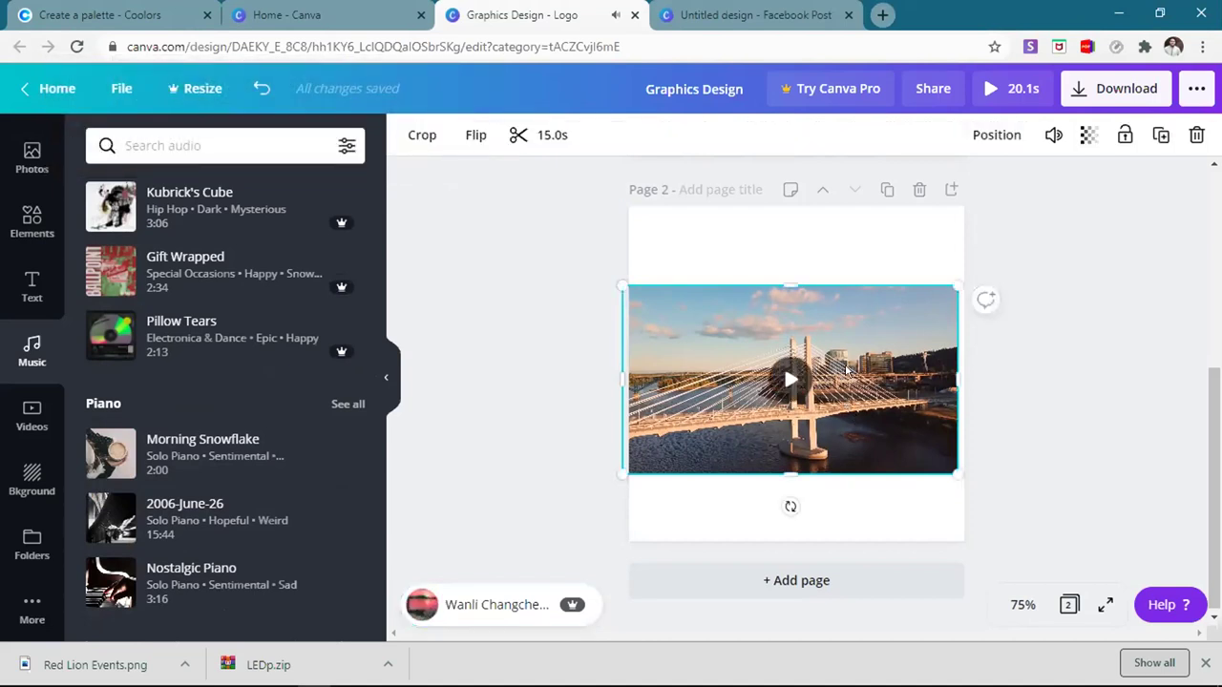
{"action": "key", "text": "Delete"}
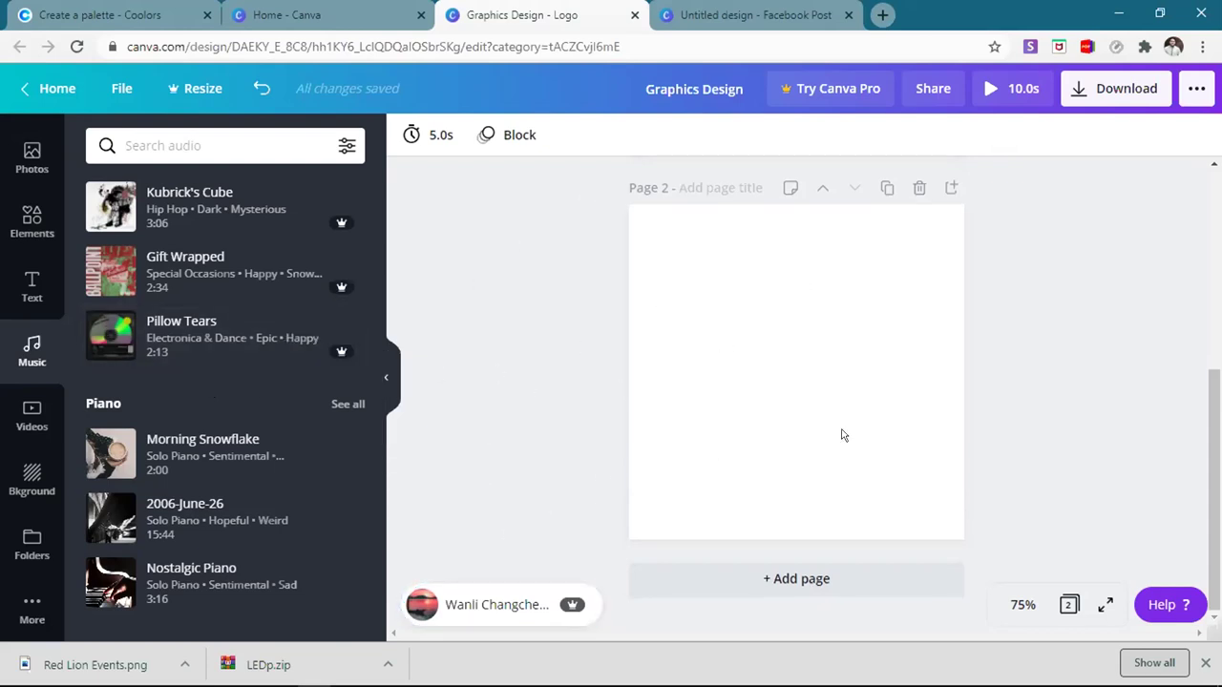
Open the More apps panel and select the blank page 2.
{"action": "scroll", "coordinate": [821, 410], "scroll_direction": "up", "scroll_amount": 3}
{"action": "scroll", "coordinate": [800, 383], "scroll_direction": "up", "scroll_amount": 1}
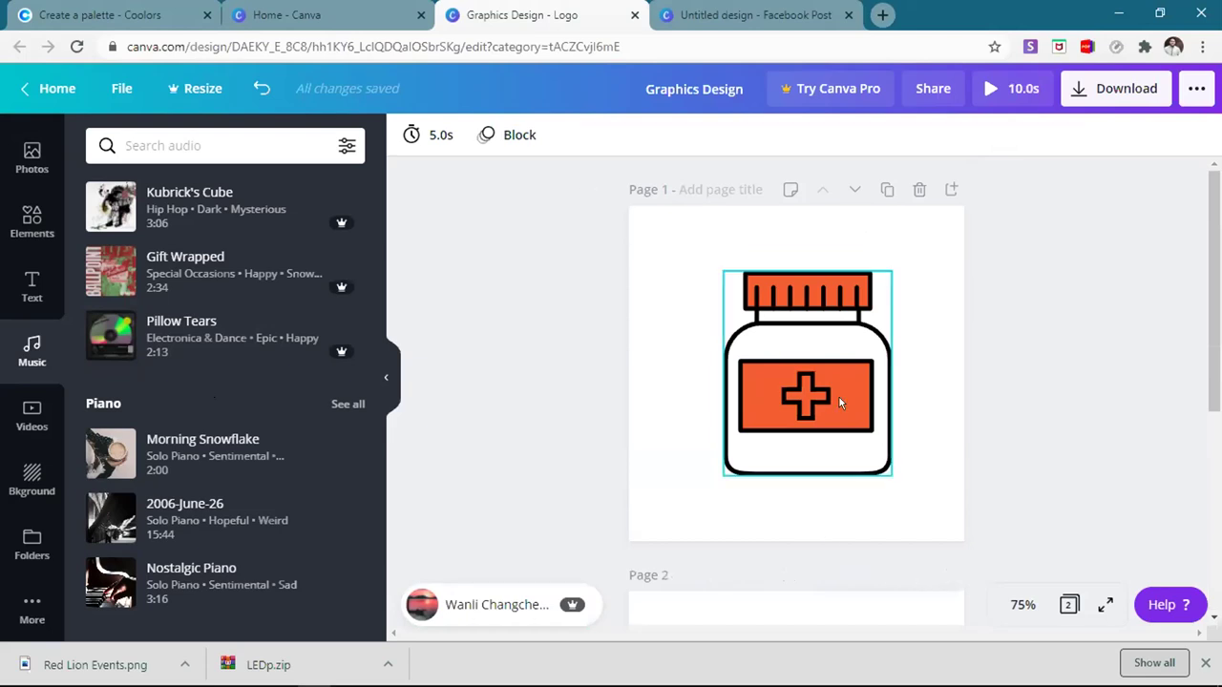
{"action": "left_click", "coordinate": [34, 353]}
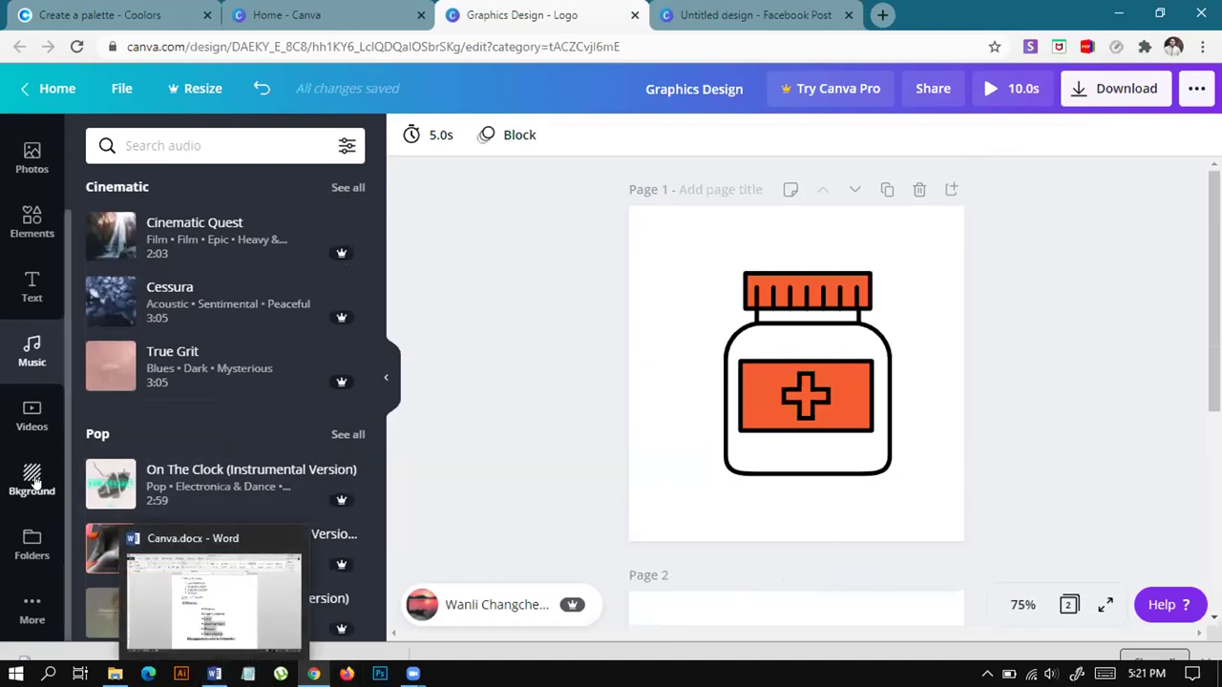
{"action": "left_click", "coordinate": [31, 609]}
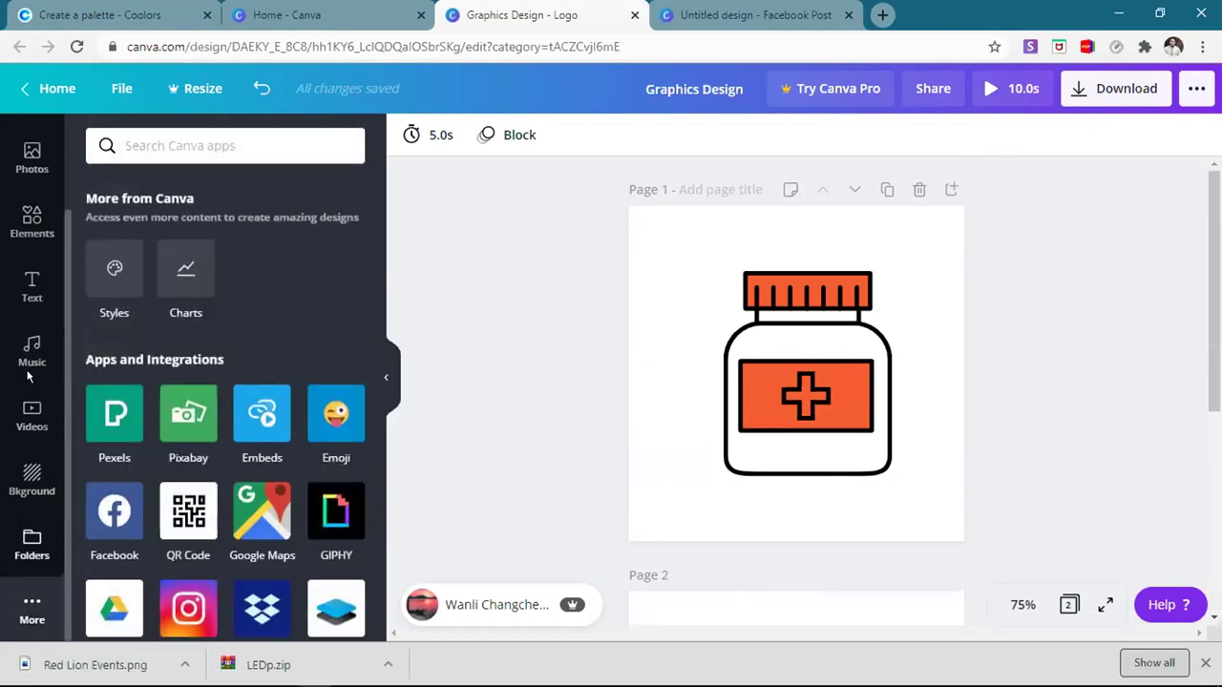
{"action": "scroll", "coordinate": [240, 428], "scroll_direction": "down", "scroll_amount": 10}
{"action": "scroll", "coordinate": [251, 442], "scroll_direction": "up", "scroll_amount": 10}
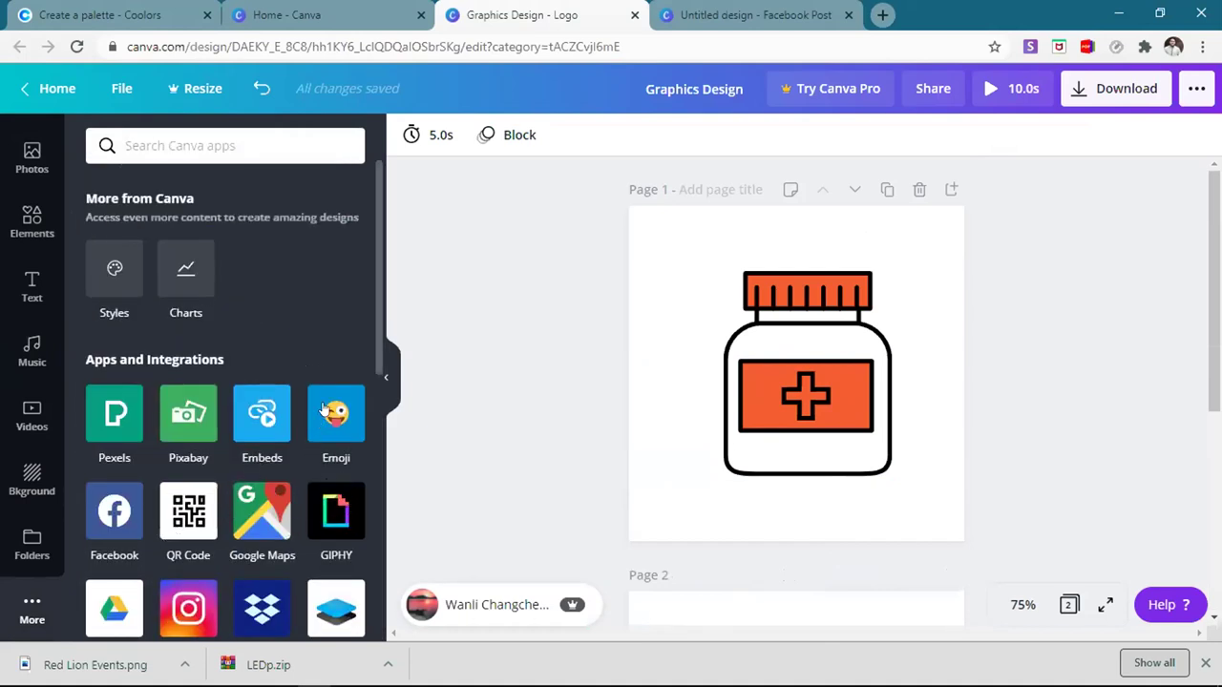
{"action": "scroll", "coordinate": [697, 314], "scroll_direction": "down", "scroll_amount": 4}
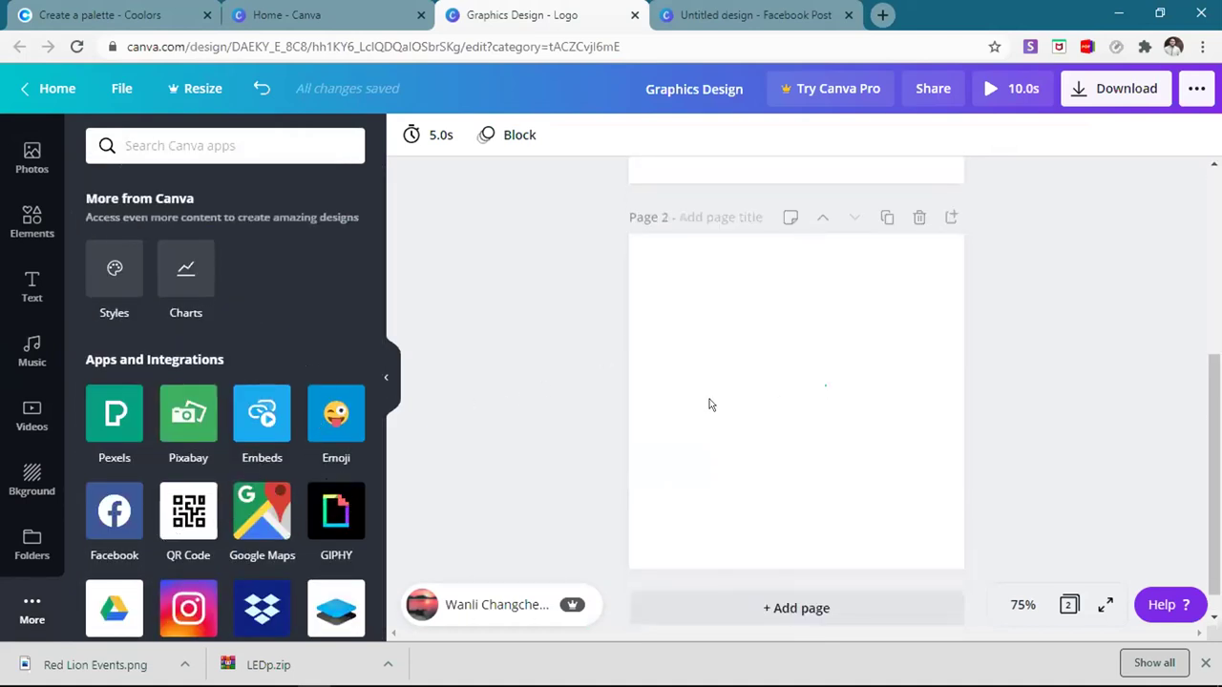
{"action": "left_click", "coordinate": [709, 404]}
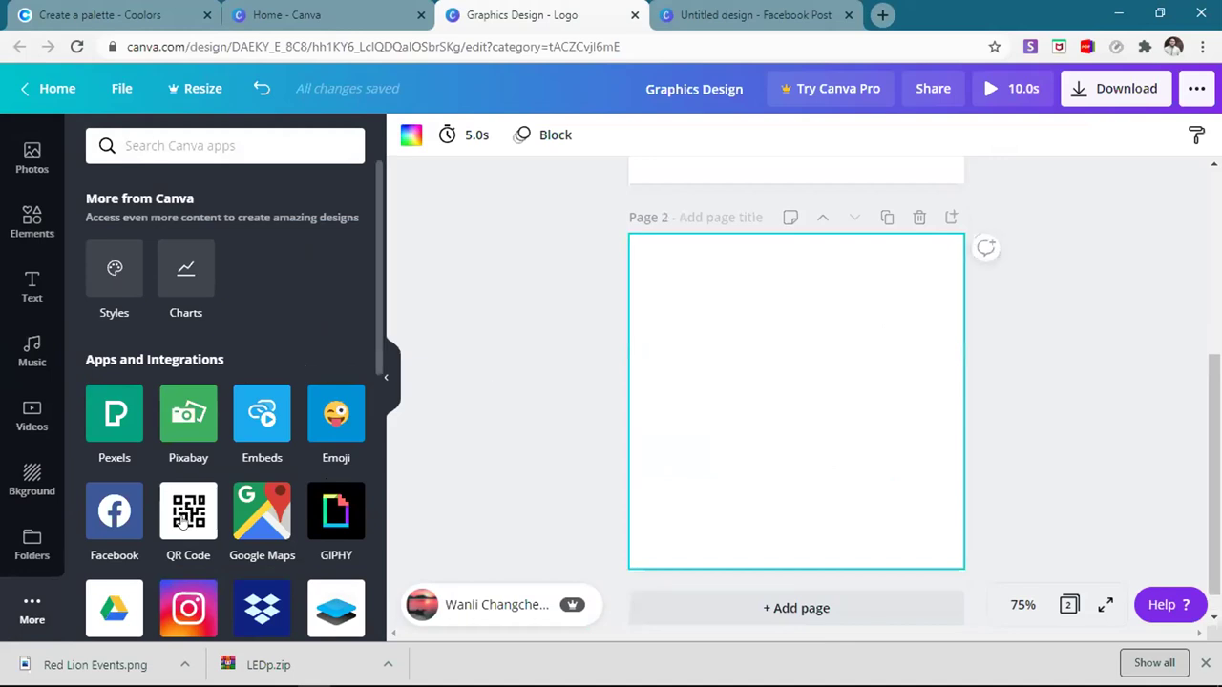
Generate a QR code on page 2 from an e-mail address, then present full screen.
{"action": "left_click", "coordinate": [182, 522]}
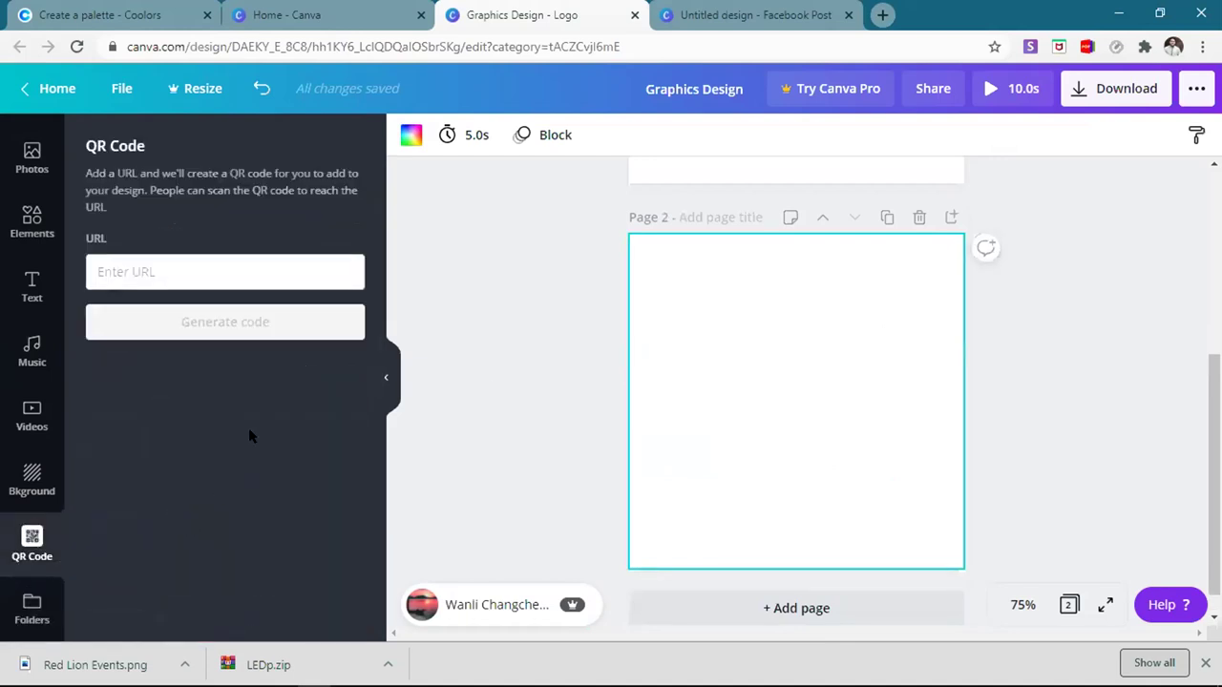
{"action": "left_click", "coordinate": [136, 272]}
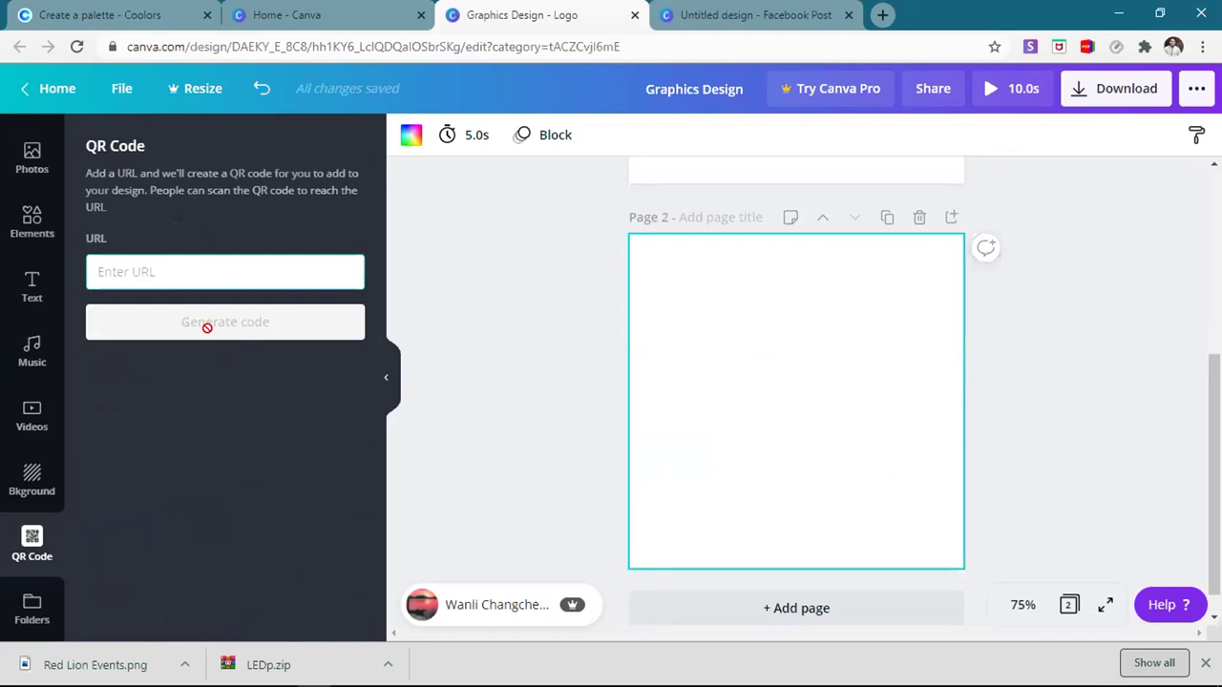
{"action": "left_click", "coordinate": [120, 268]}
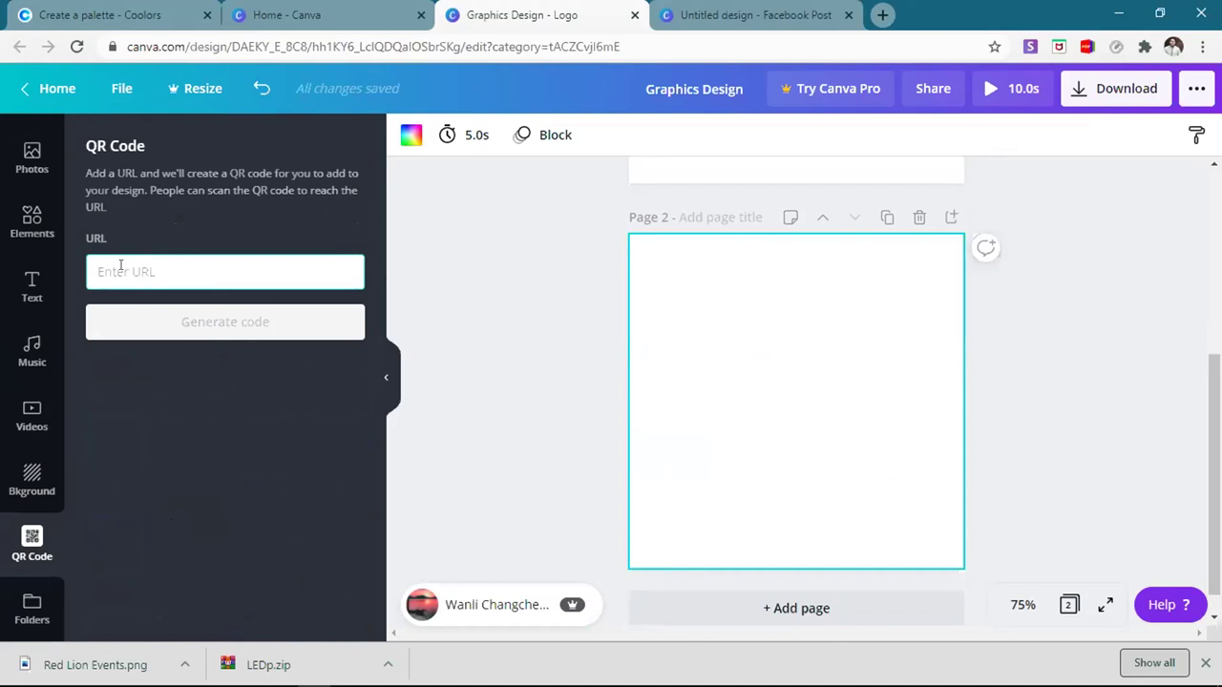
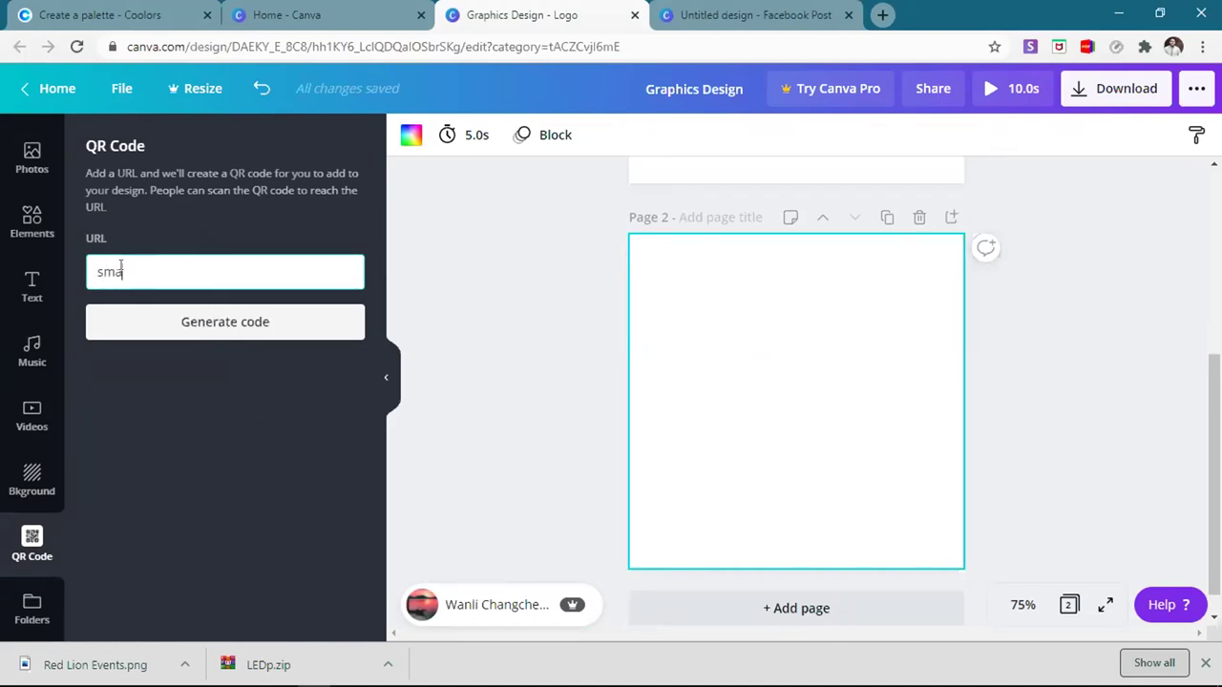
{"action": "left_click", "coordinate": [273, 338]}
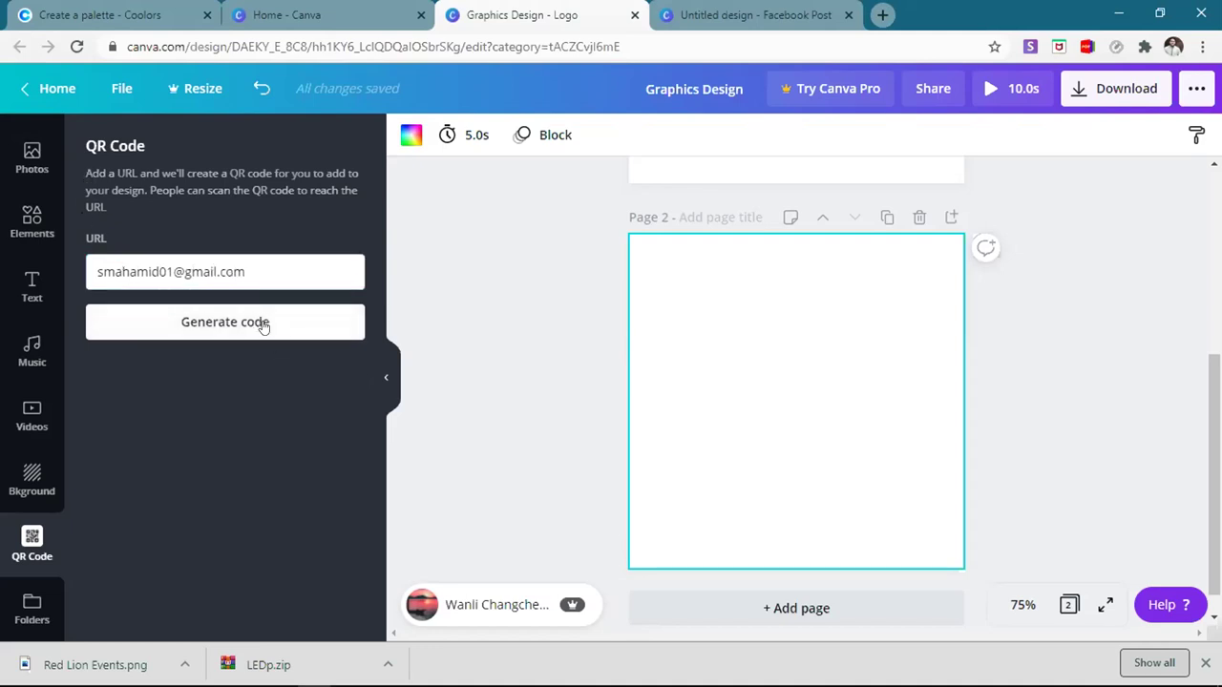
{"action": "left_click", "coordinate": [262, 316]}
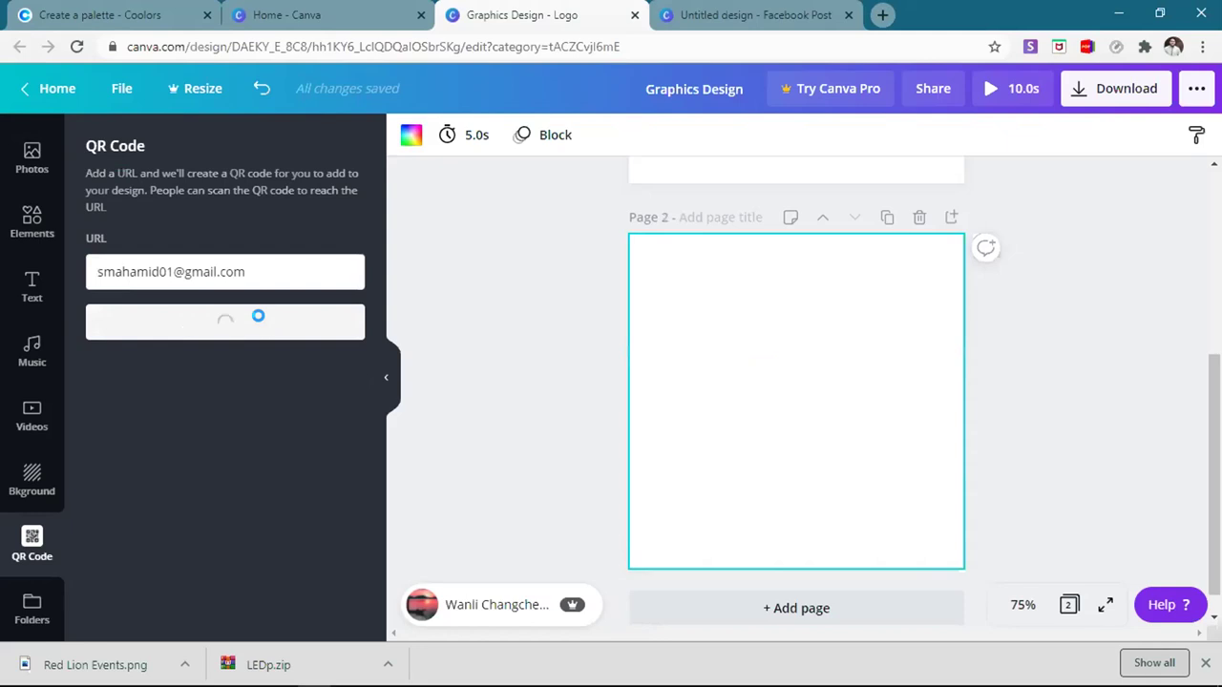
{"action": "left_click", "coordinate": [867, 301]}
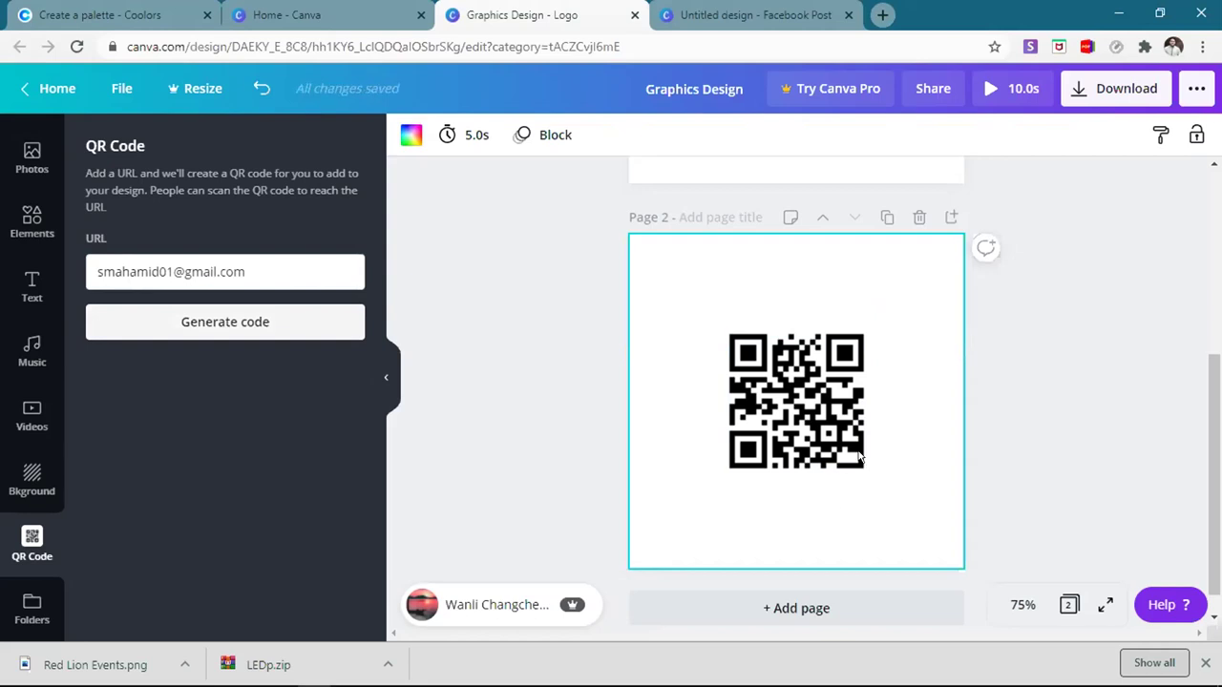
{"action": "left_click", "coordinate": [1105, 612]}
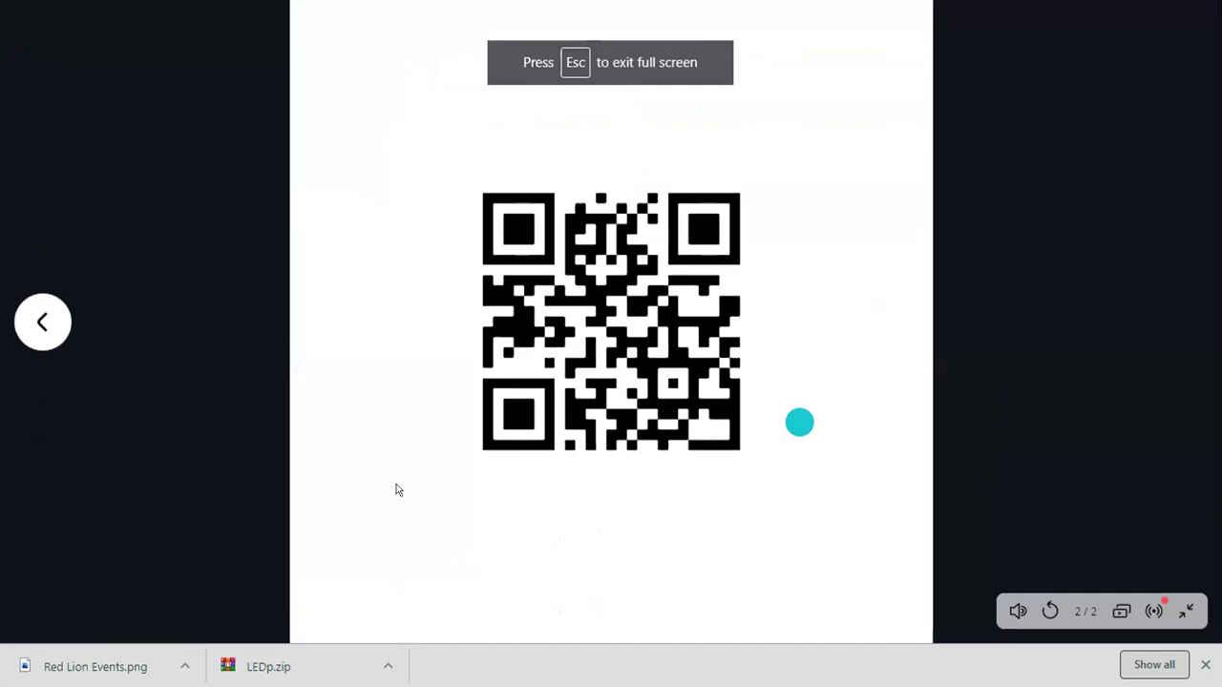
Exit the presentation and set the Wanli Changcheng music volume to 0.
{"action": "key", "text": "Escape"}
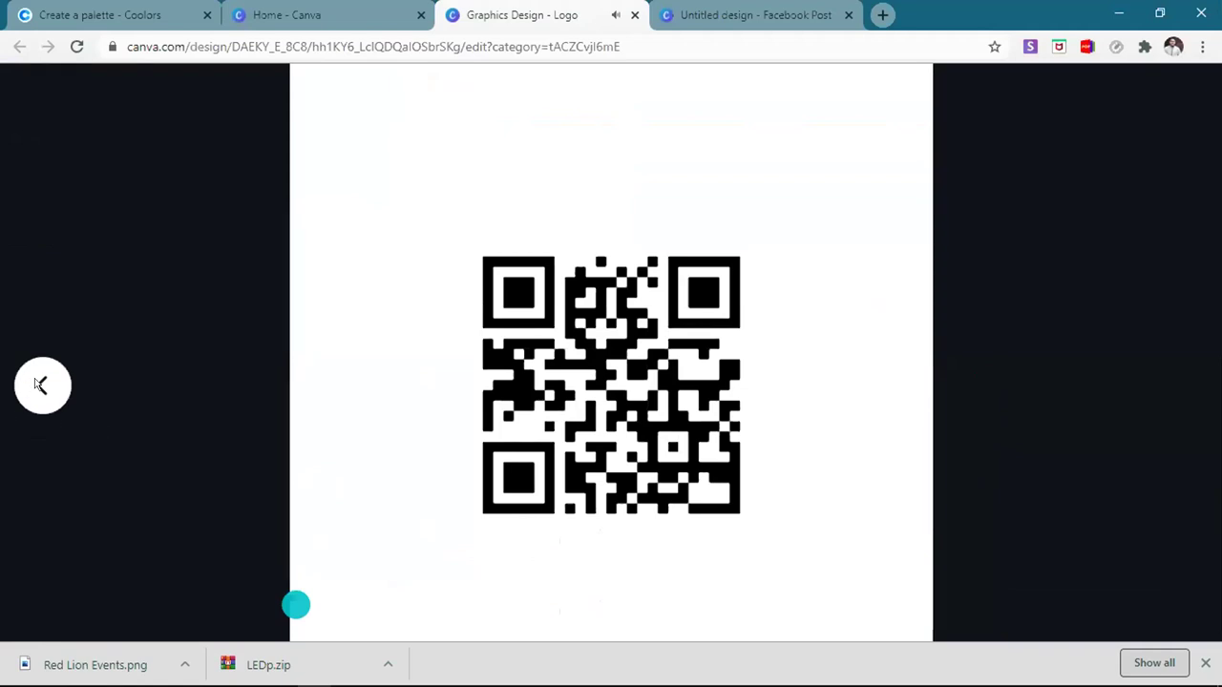
{"action": "key", "text": "Escape"}
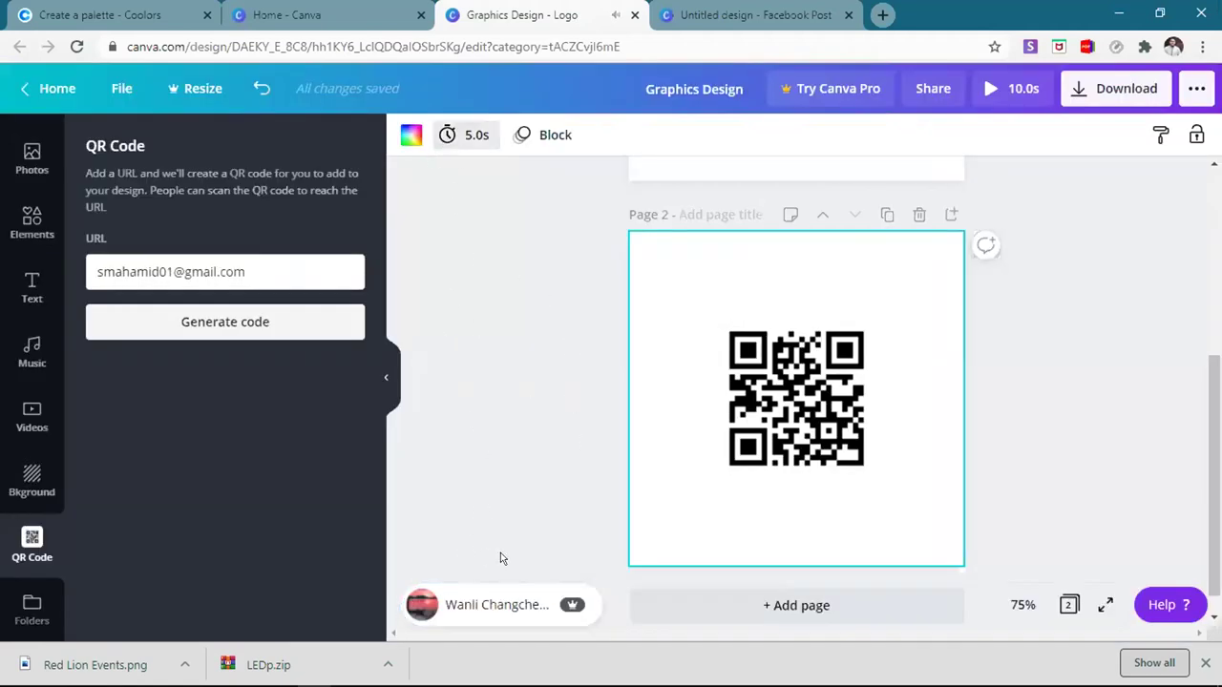
{"action": "left_click", "coordinate": [508, 621]}
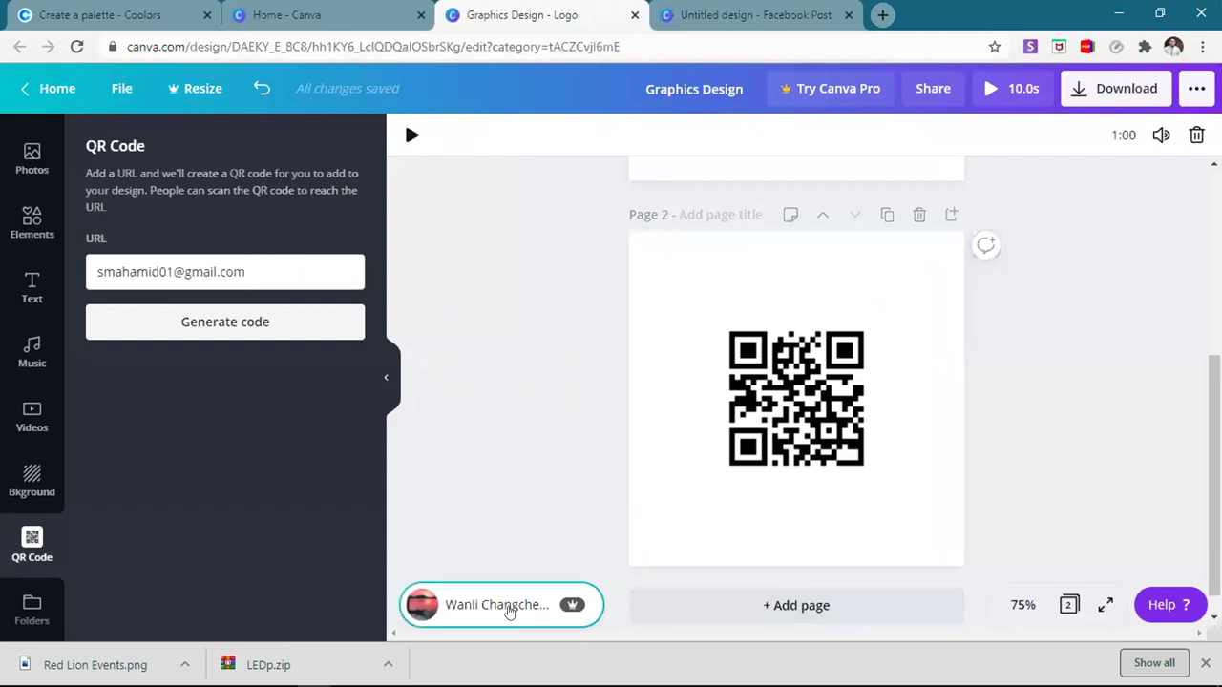
{"action": "left_click", "coordinate": [1161, 134]}
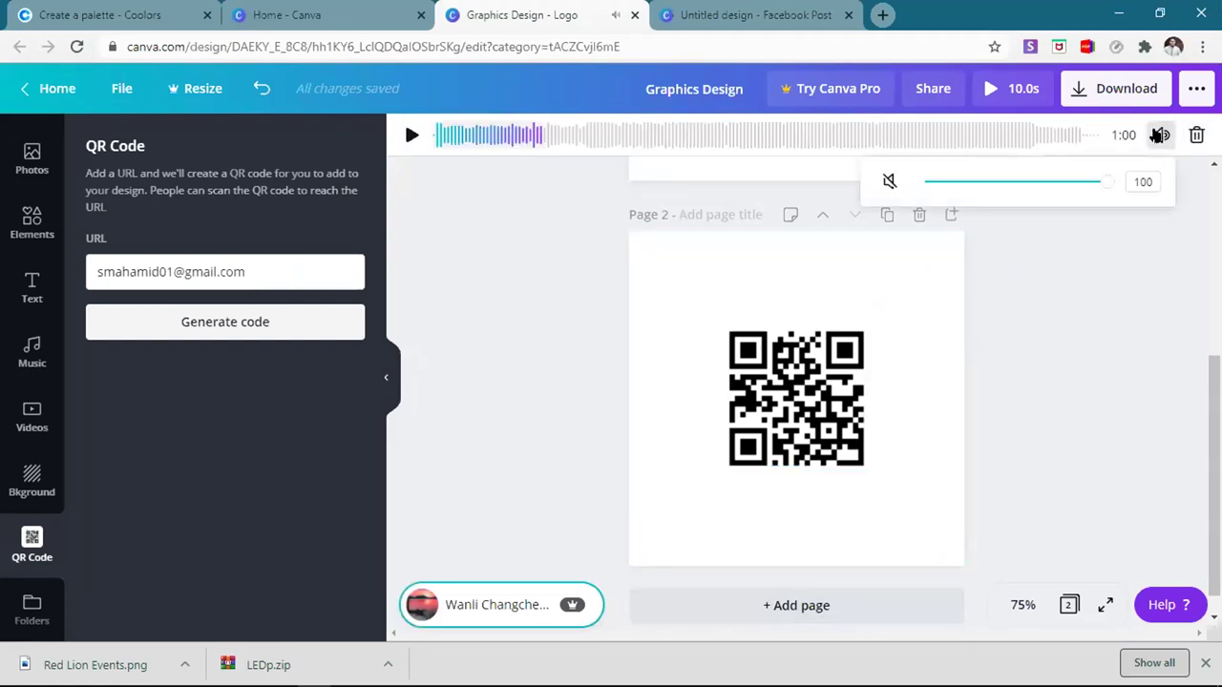
{"action": "left_click", "coordinate": [889, 182]}
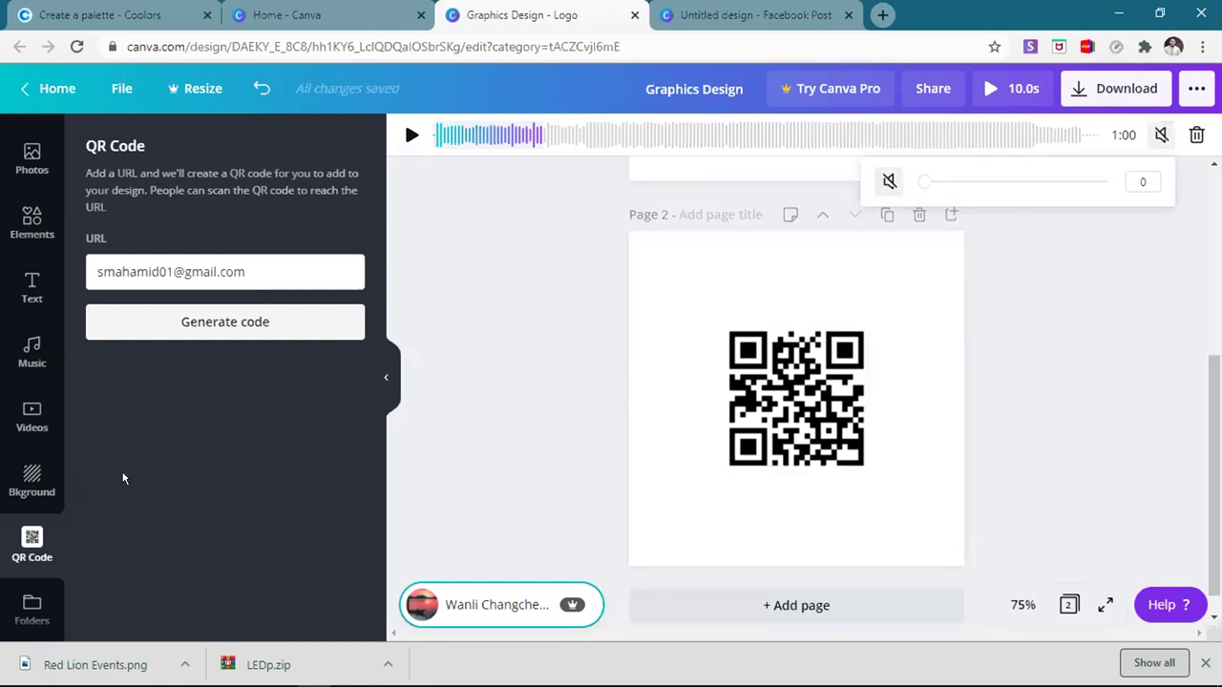
{"action": "scroll", "coordinate": [10, 538], "scroll_direction": "down", "scroll_amount": 1}
{"action": "left_click", "coordinate": [28, 611]}
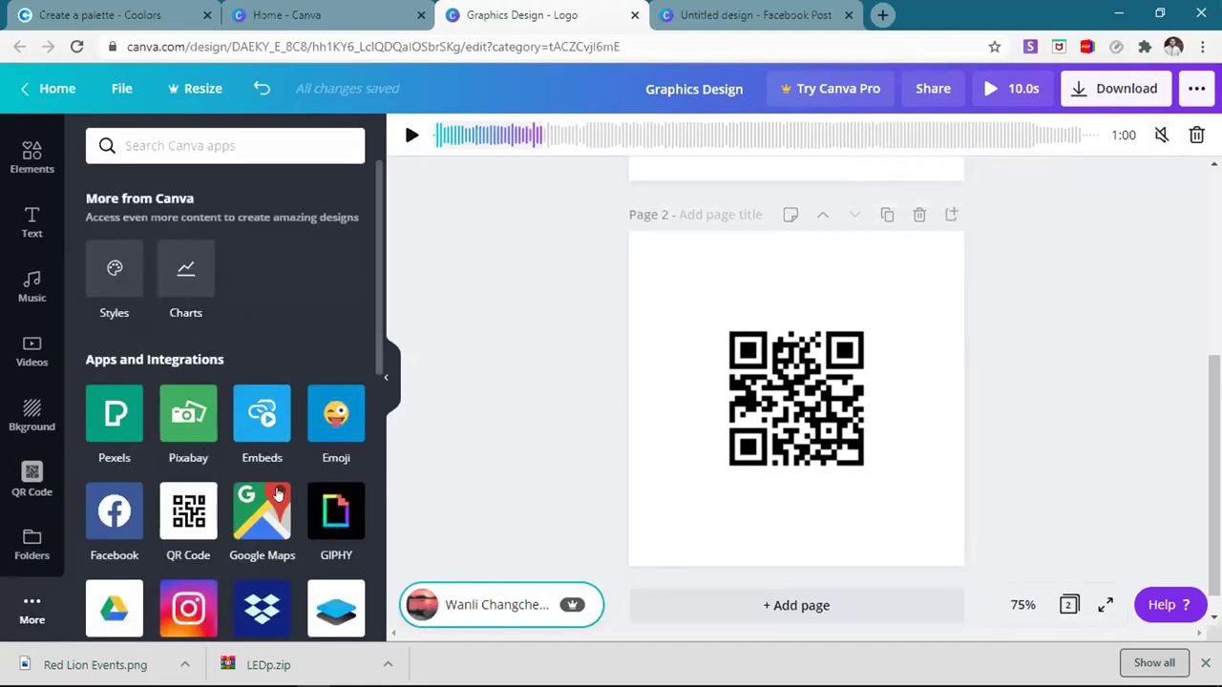
Enlarge the QR code to about 261×261 and centre it horizontally on page 2.
{"action": "scroll", "coordinate": [277, 487], "scroll_direction": "down", "scroll_amount": 7}
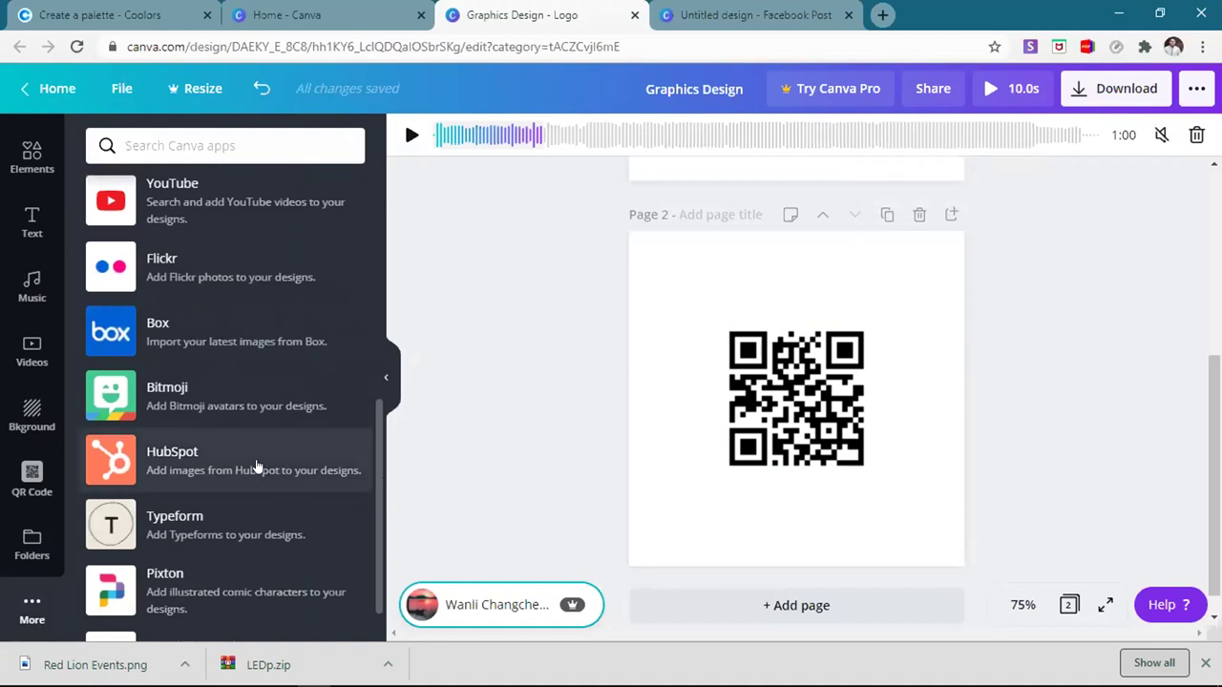
{"action": "scroll", "coordinate": [262, 469], "scroll_direction": "down", "scroll_amount": 1}
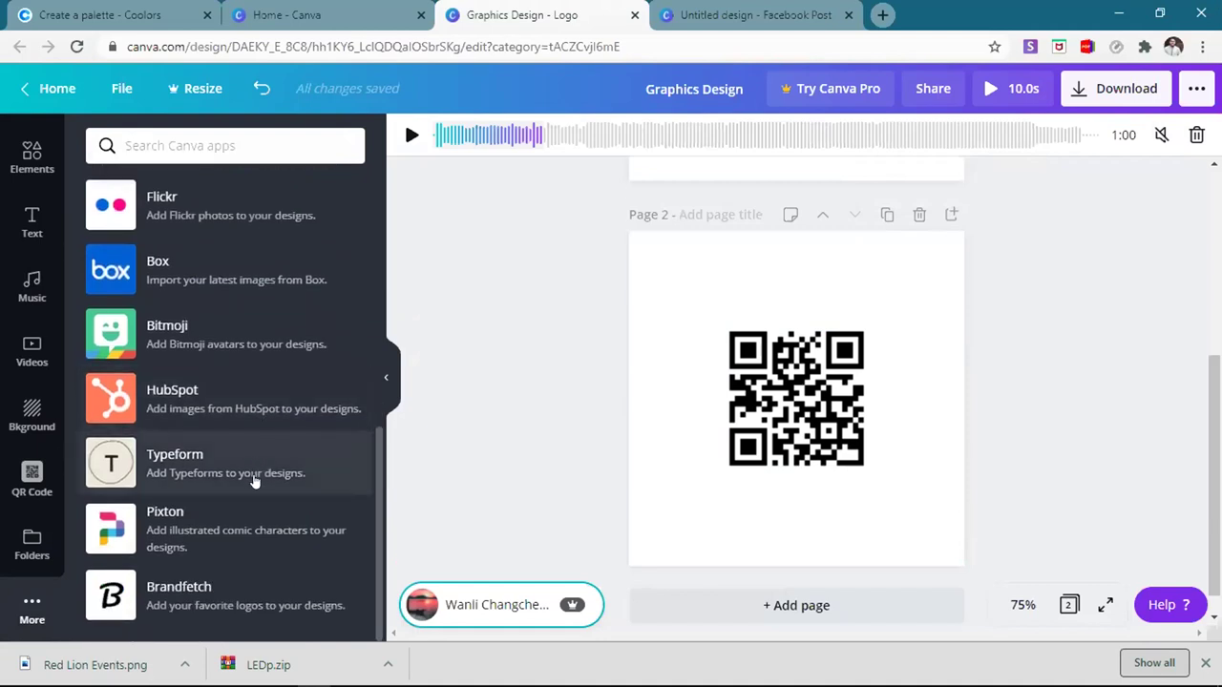
{"action": "scroll", "coordinate": [256, 478], "scroll_direction": "up", "scroll_amount": 10}
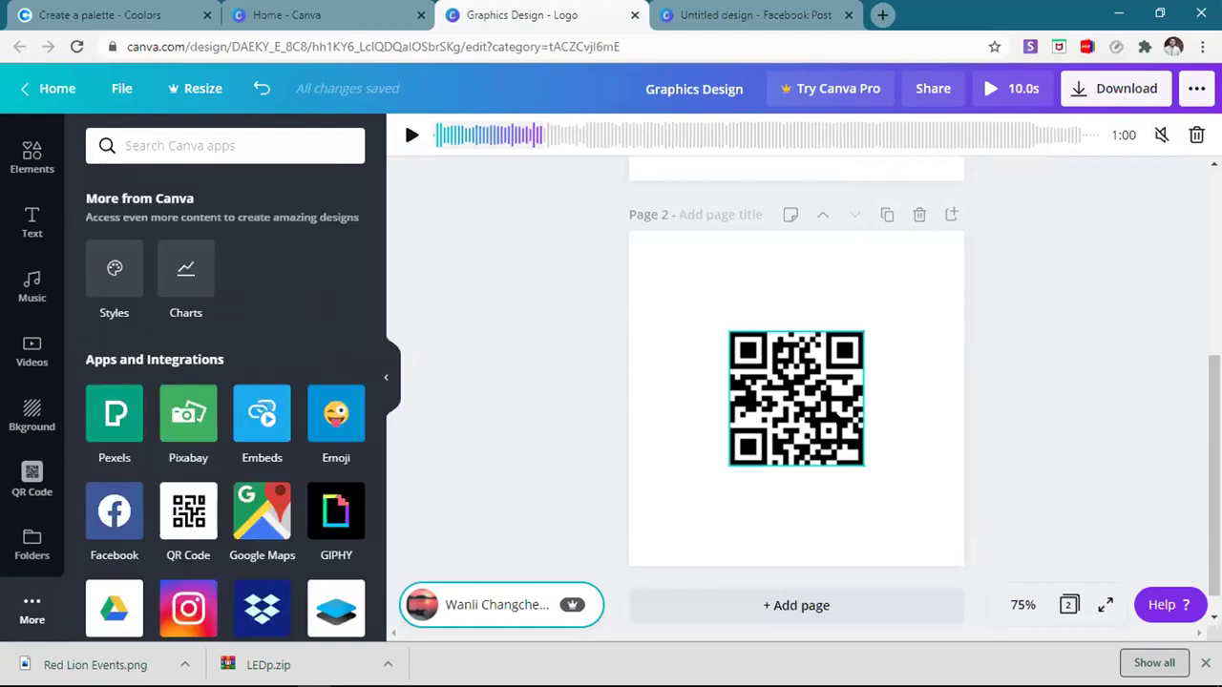
{"action": "left_click", "coordinate": [858, 462]}
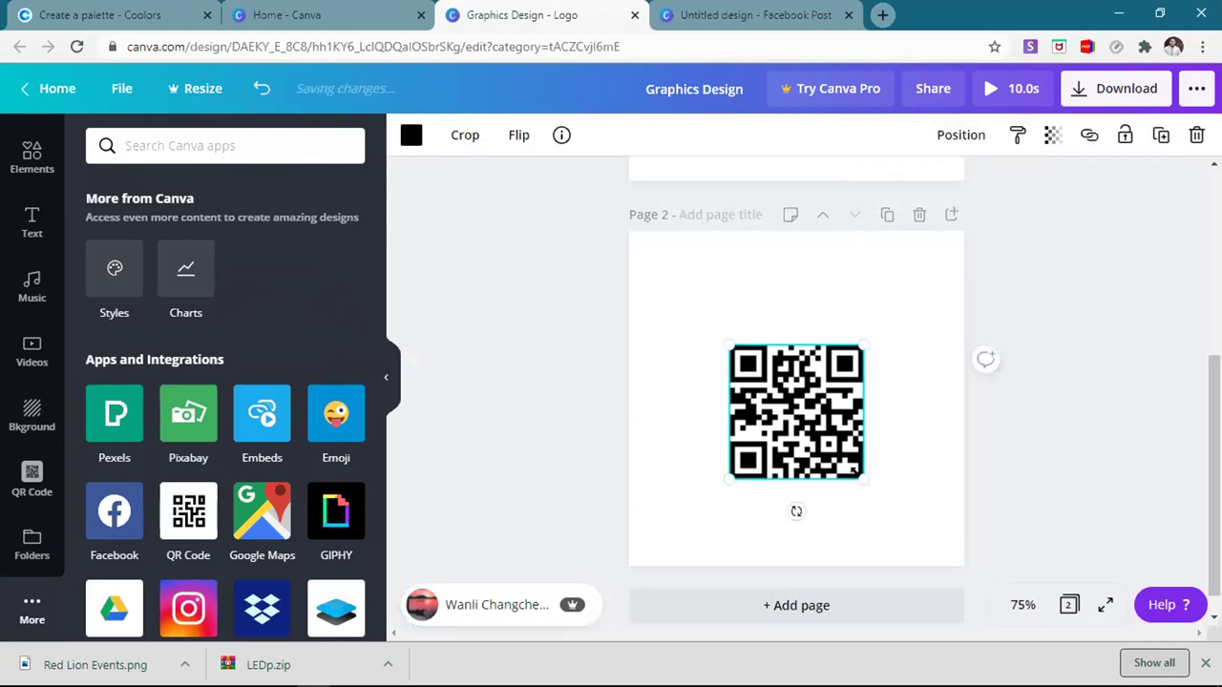
{"action": "left_click_drag", "start_coordinate": [864, 478], "coordinate": [899, 514]}
{"action": "left_click_drag", "start_coordinate": [797, 416], "coordinate": [813, 384]}
{"action": "left_click", "coordinate": [837, 473]}
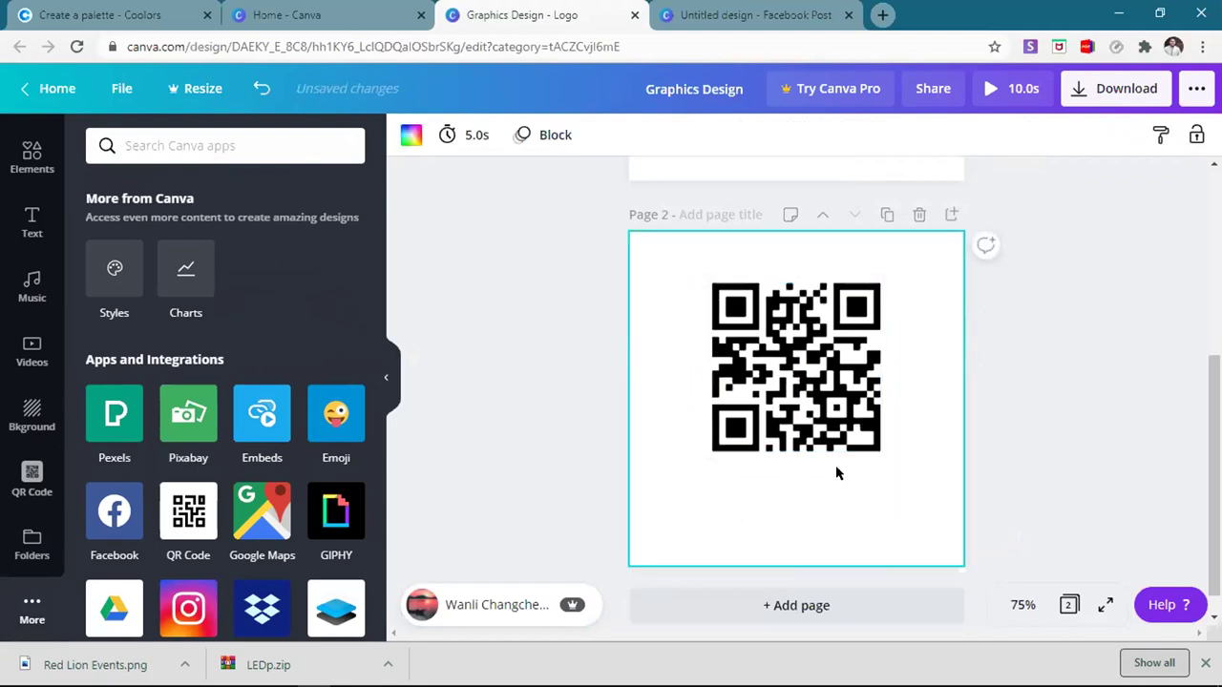